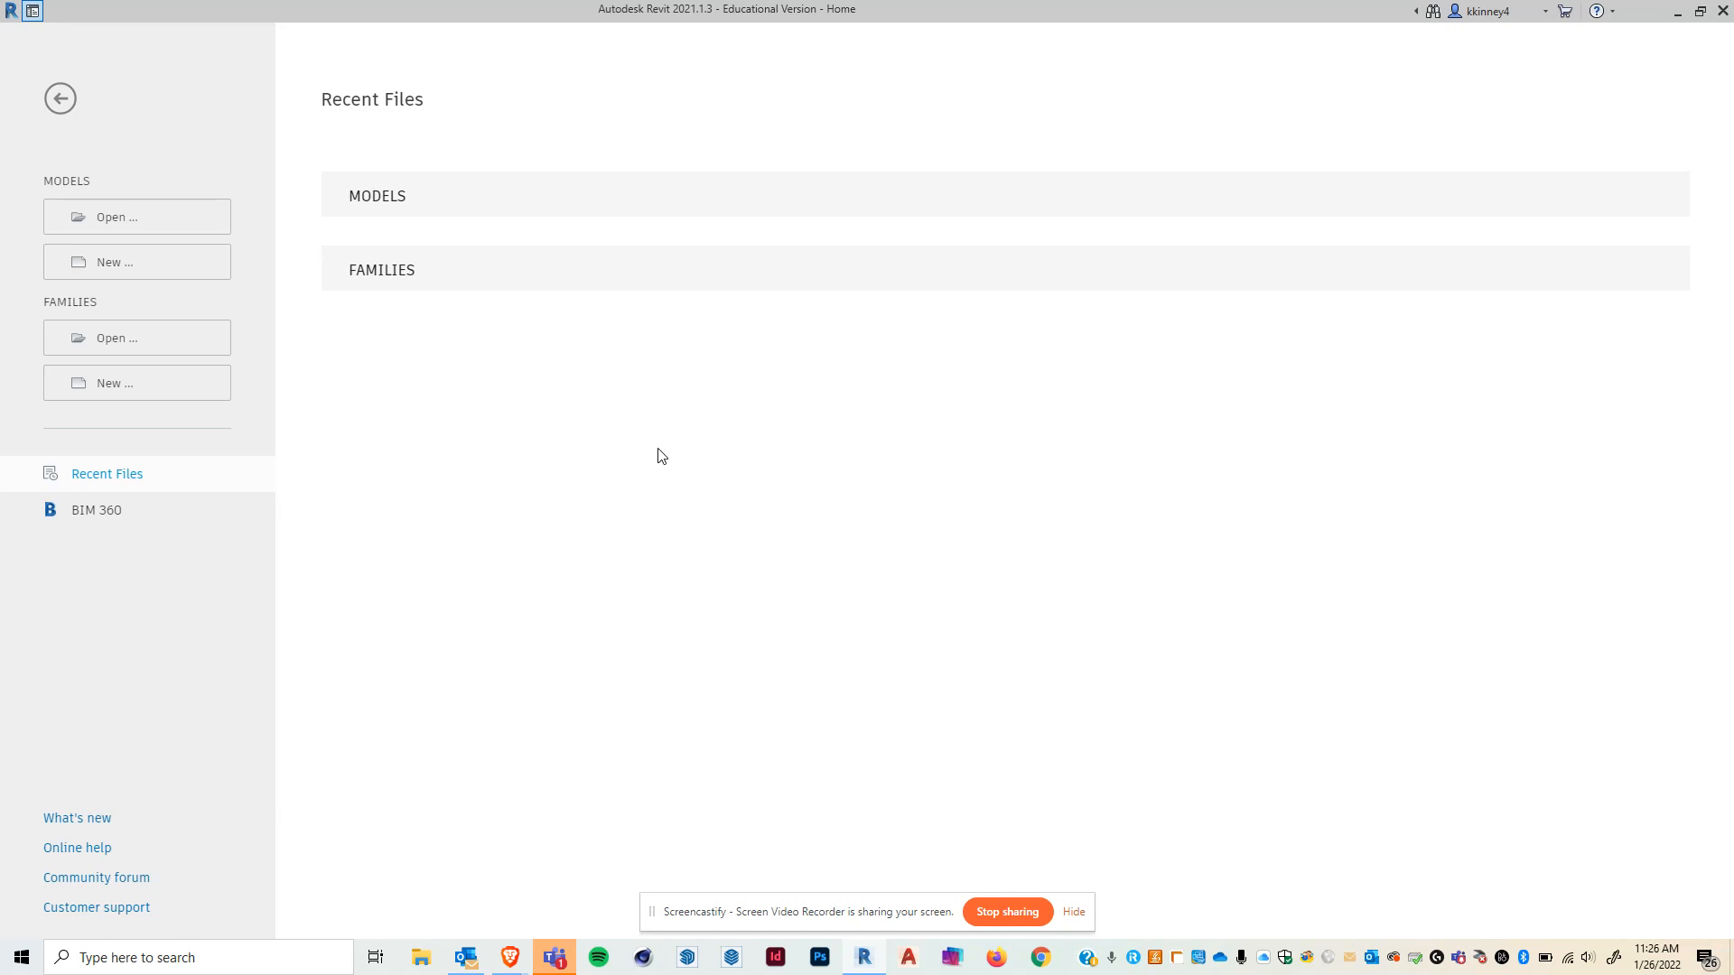
- Start a new project and open the template browser
{"action": "left_click", "coordinate": [172, 273]}
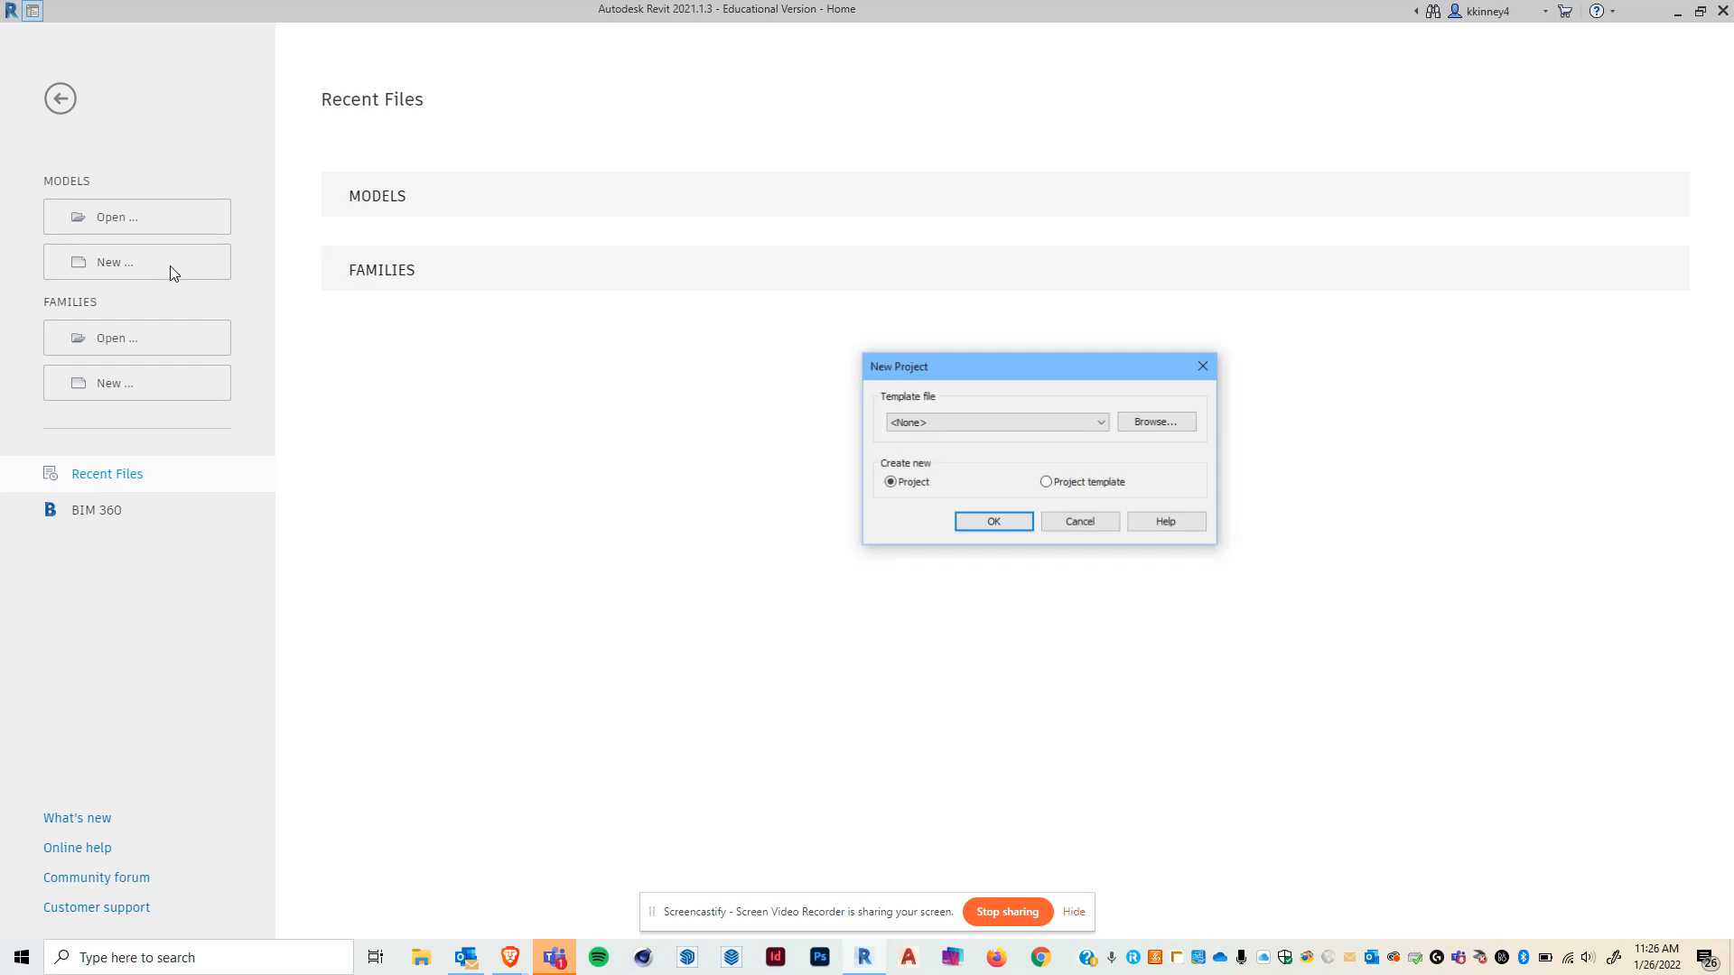
{"action": "left_click", "coordinate": [1048, 420]}
{"action": "left_click", "coordinate": [1002, 364]}
{"action": "left_click_drag", "start_coordinate": [955, 362], "coordinate": [803, 281]}
{"action": "left_click", "coordinate": [1005, 344]}
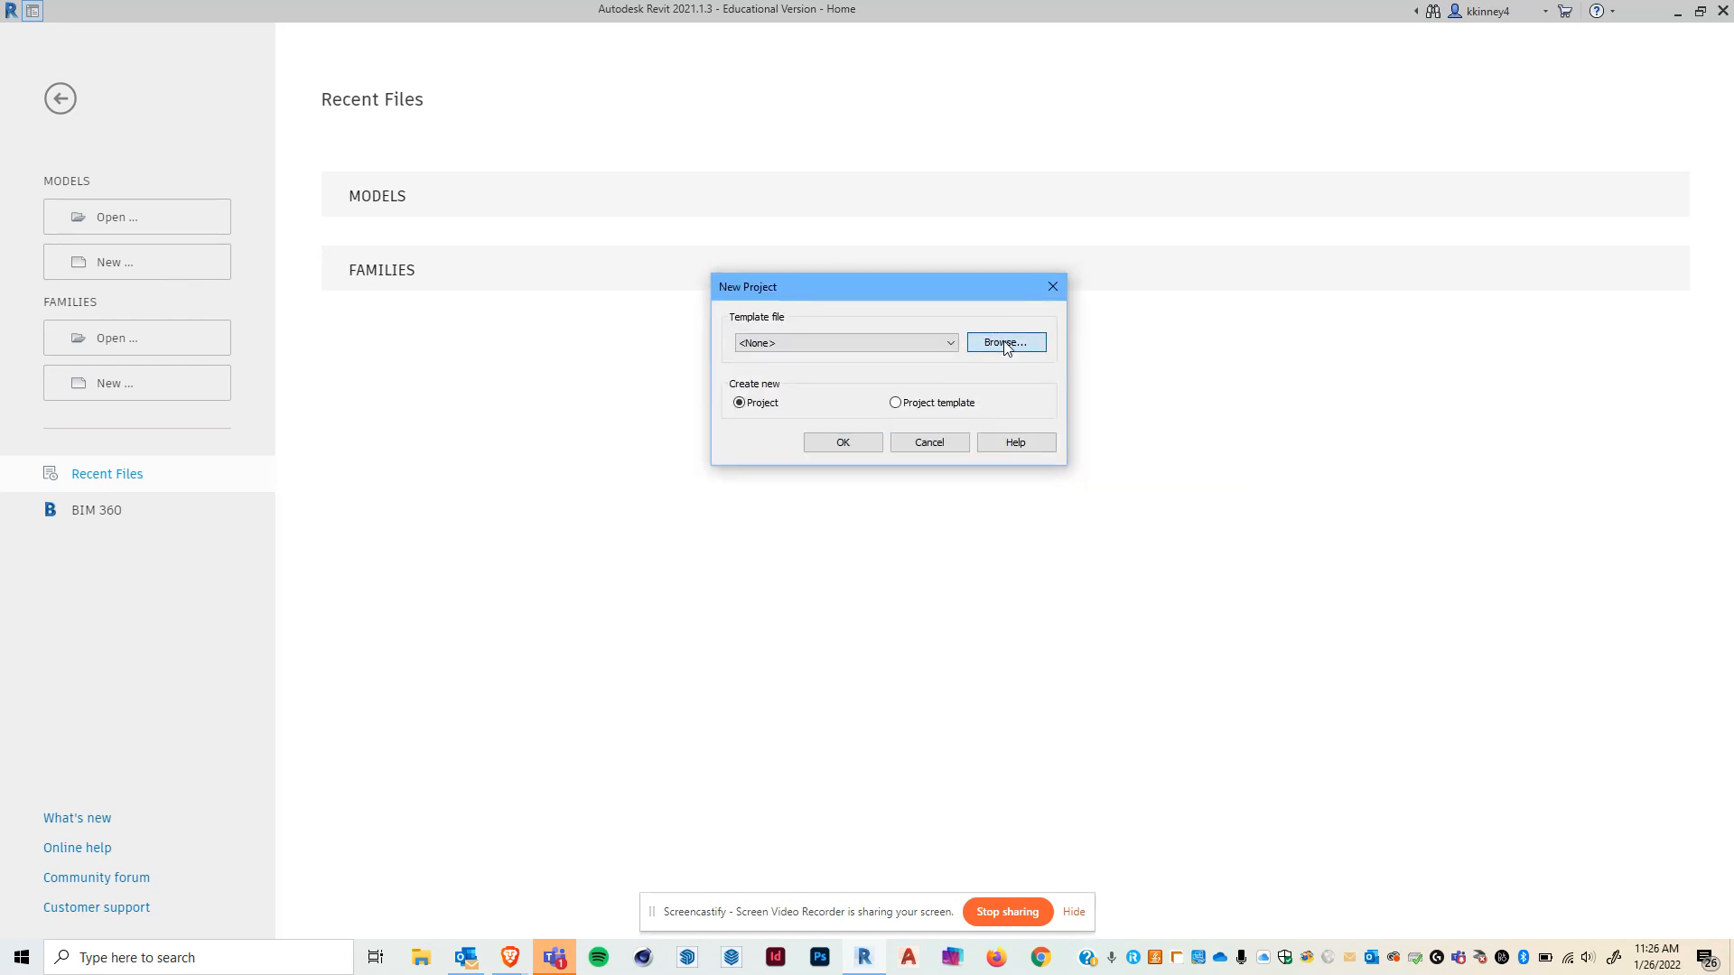
{"action": "left_click_drag", "start_coordinate": [1063, 229], "coordinate": [744, 229]}
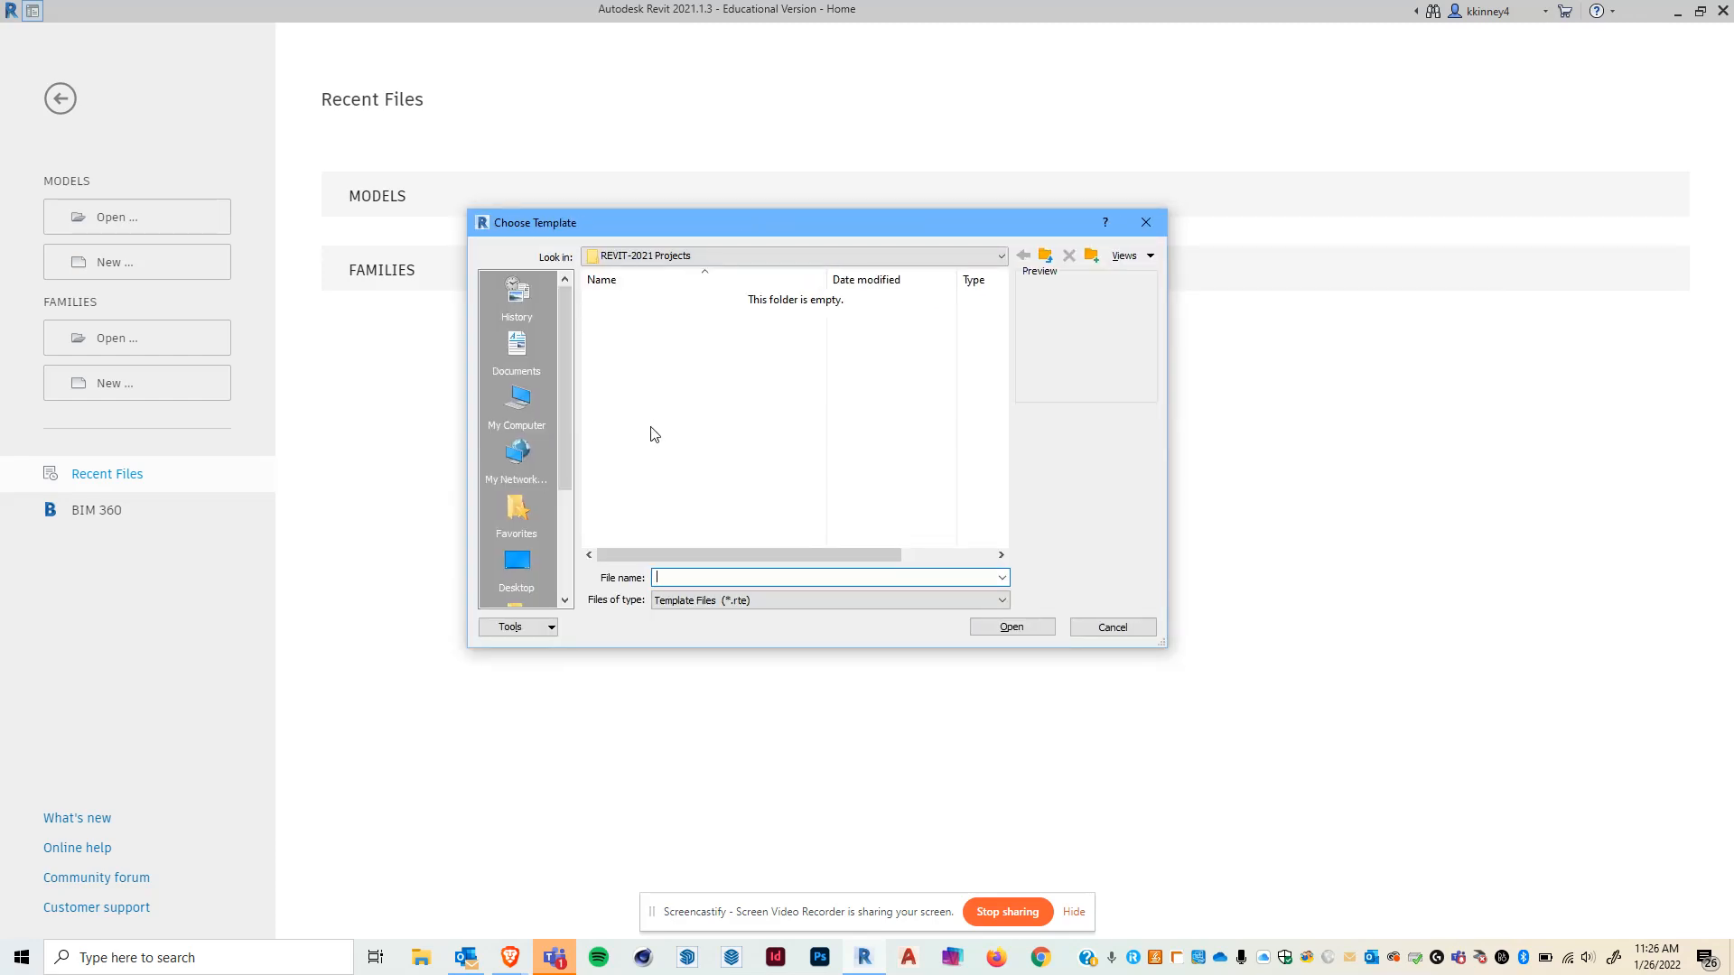
- Pick default.rte from the ProgramData Autodesk RVT 2021 English-Imperial templates folder and create the new project
{"action": "left_click", "coordinate": [521, 415]}
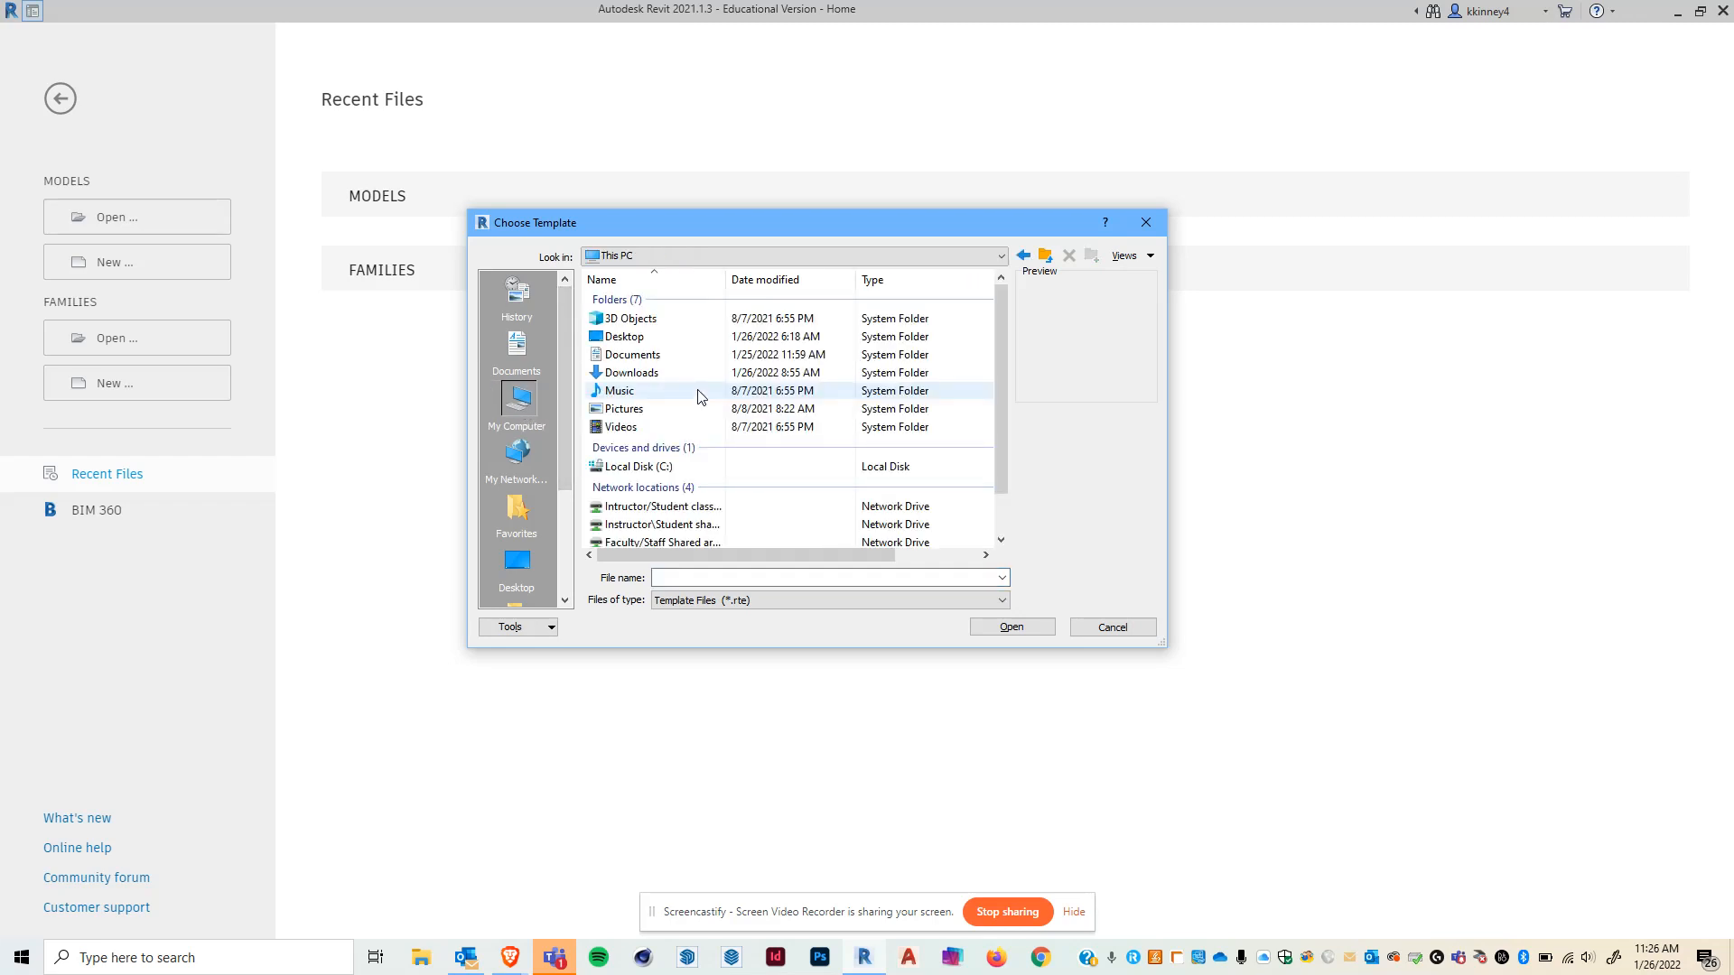
{"action": "scroll", "coordinate": [702, 397], "scroll_direction": "down", "scroll_amount": 1}
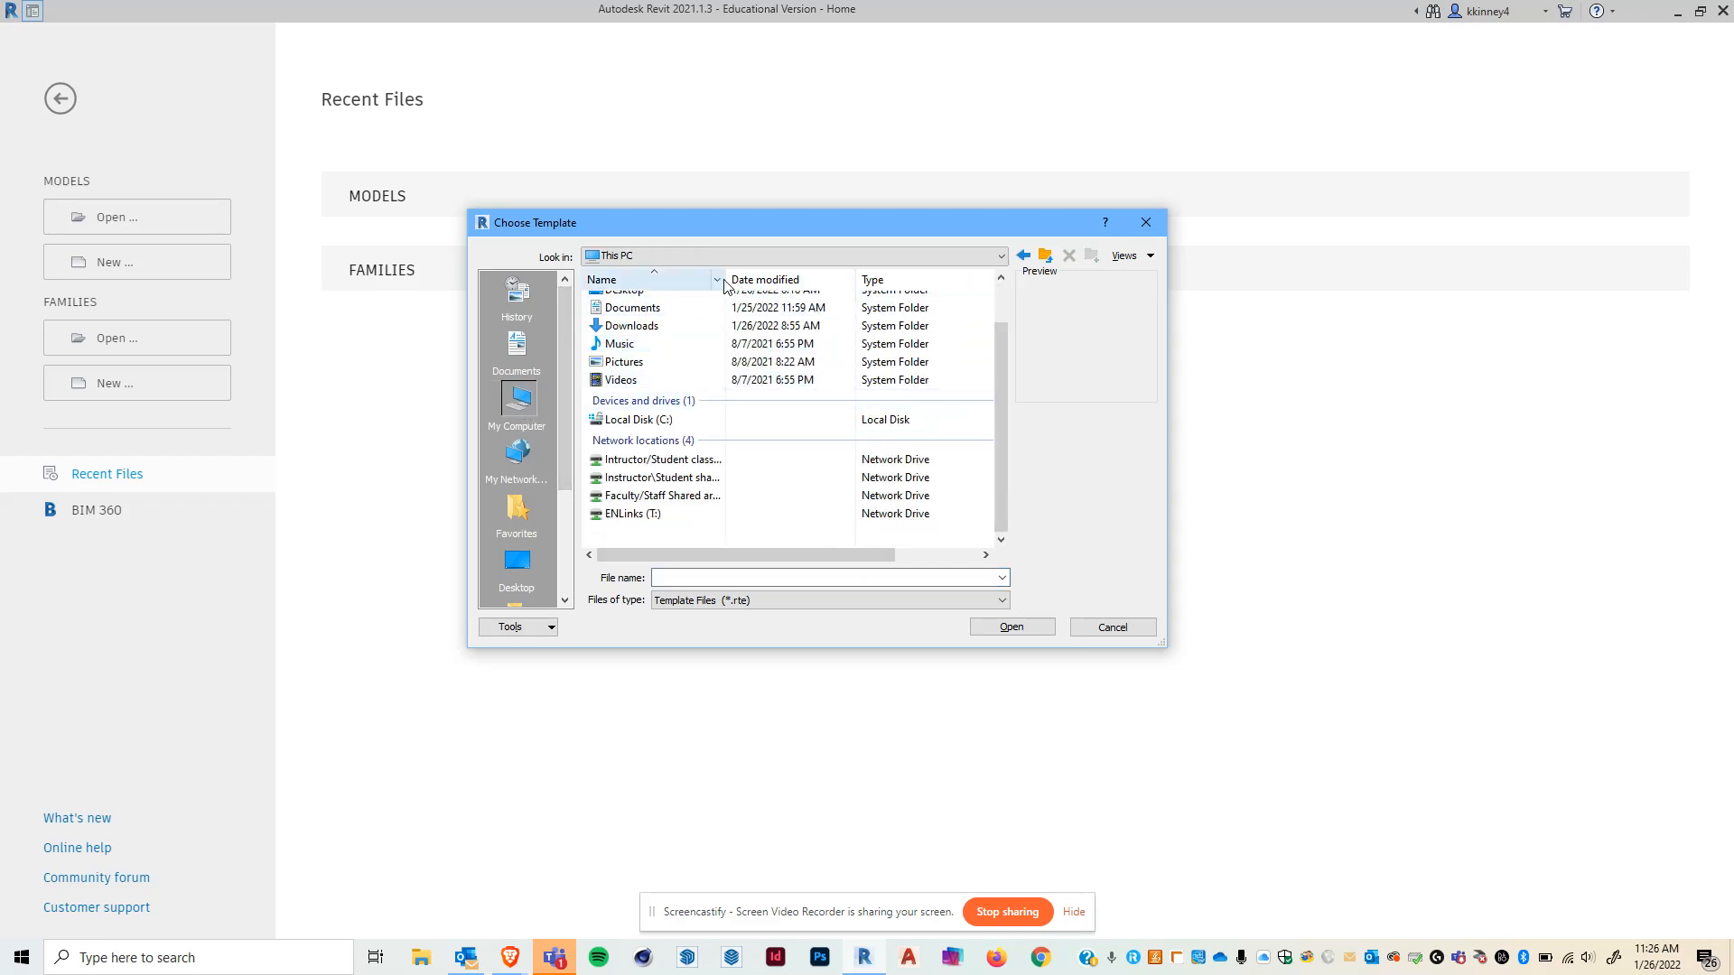
{"action": "double_click", "coordinate": [643, 420]}
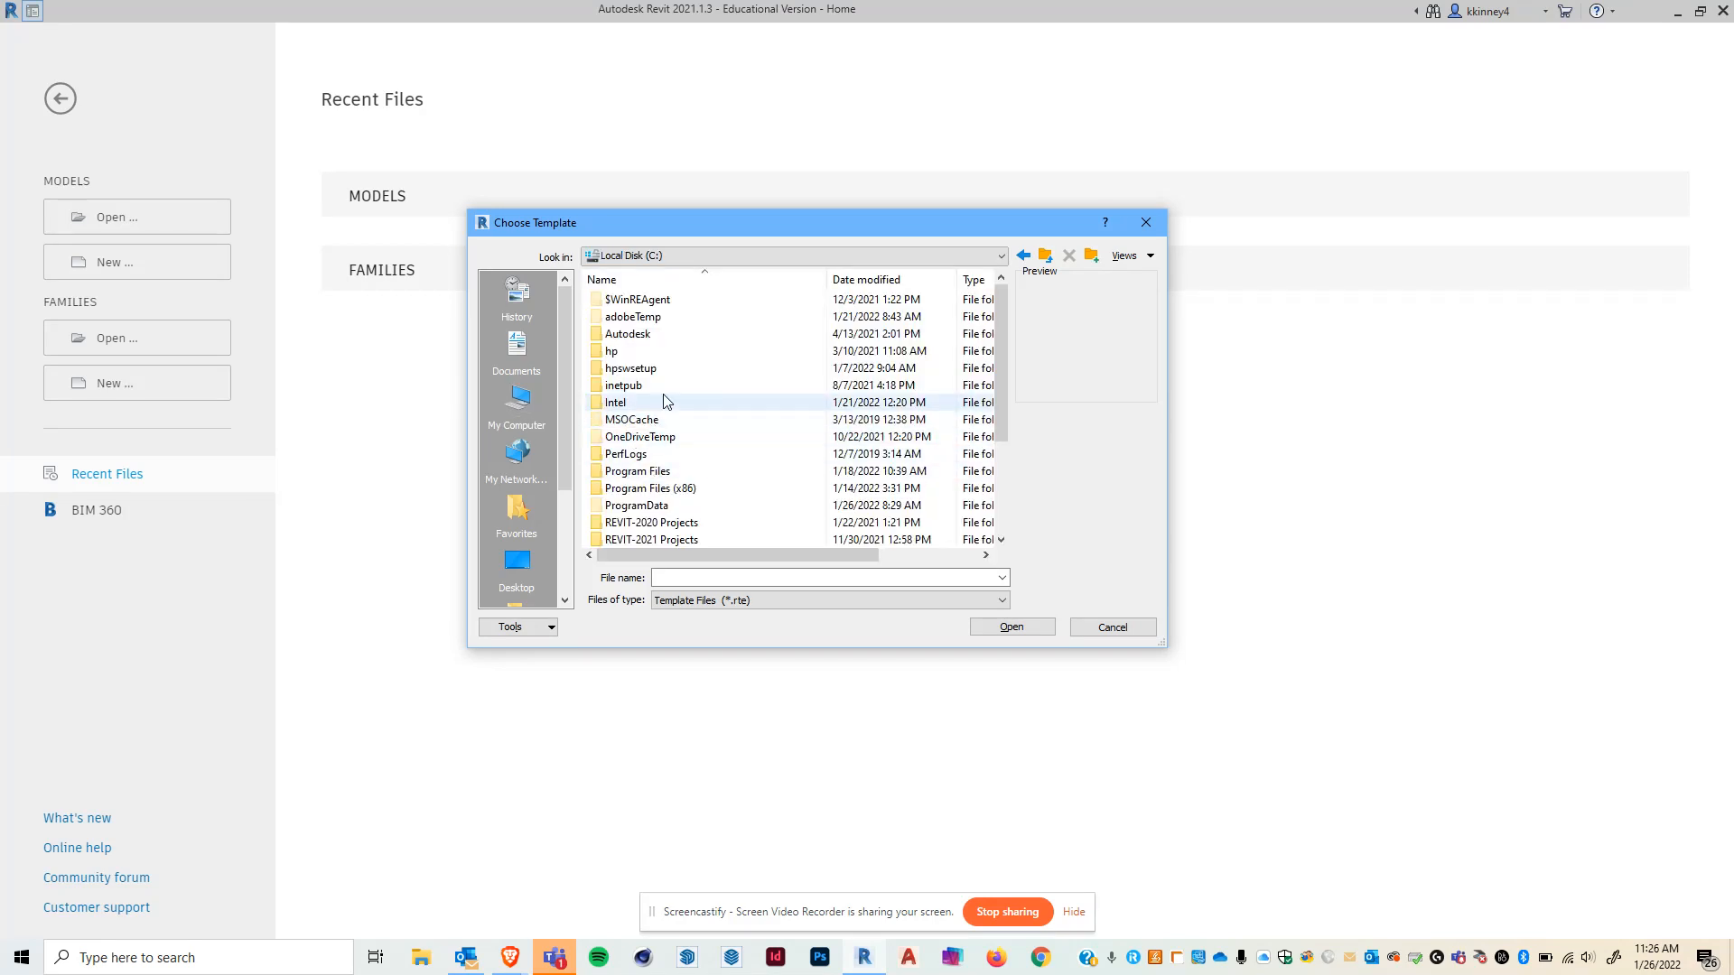
{"action": "scroll", "coordinate": [666, 401], "scroll_direction": "down", "scroll_amount": 1}
{"action": "double_click", "coordinate": [649, 455]}
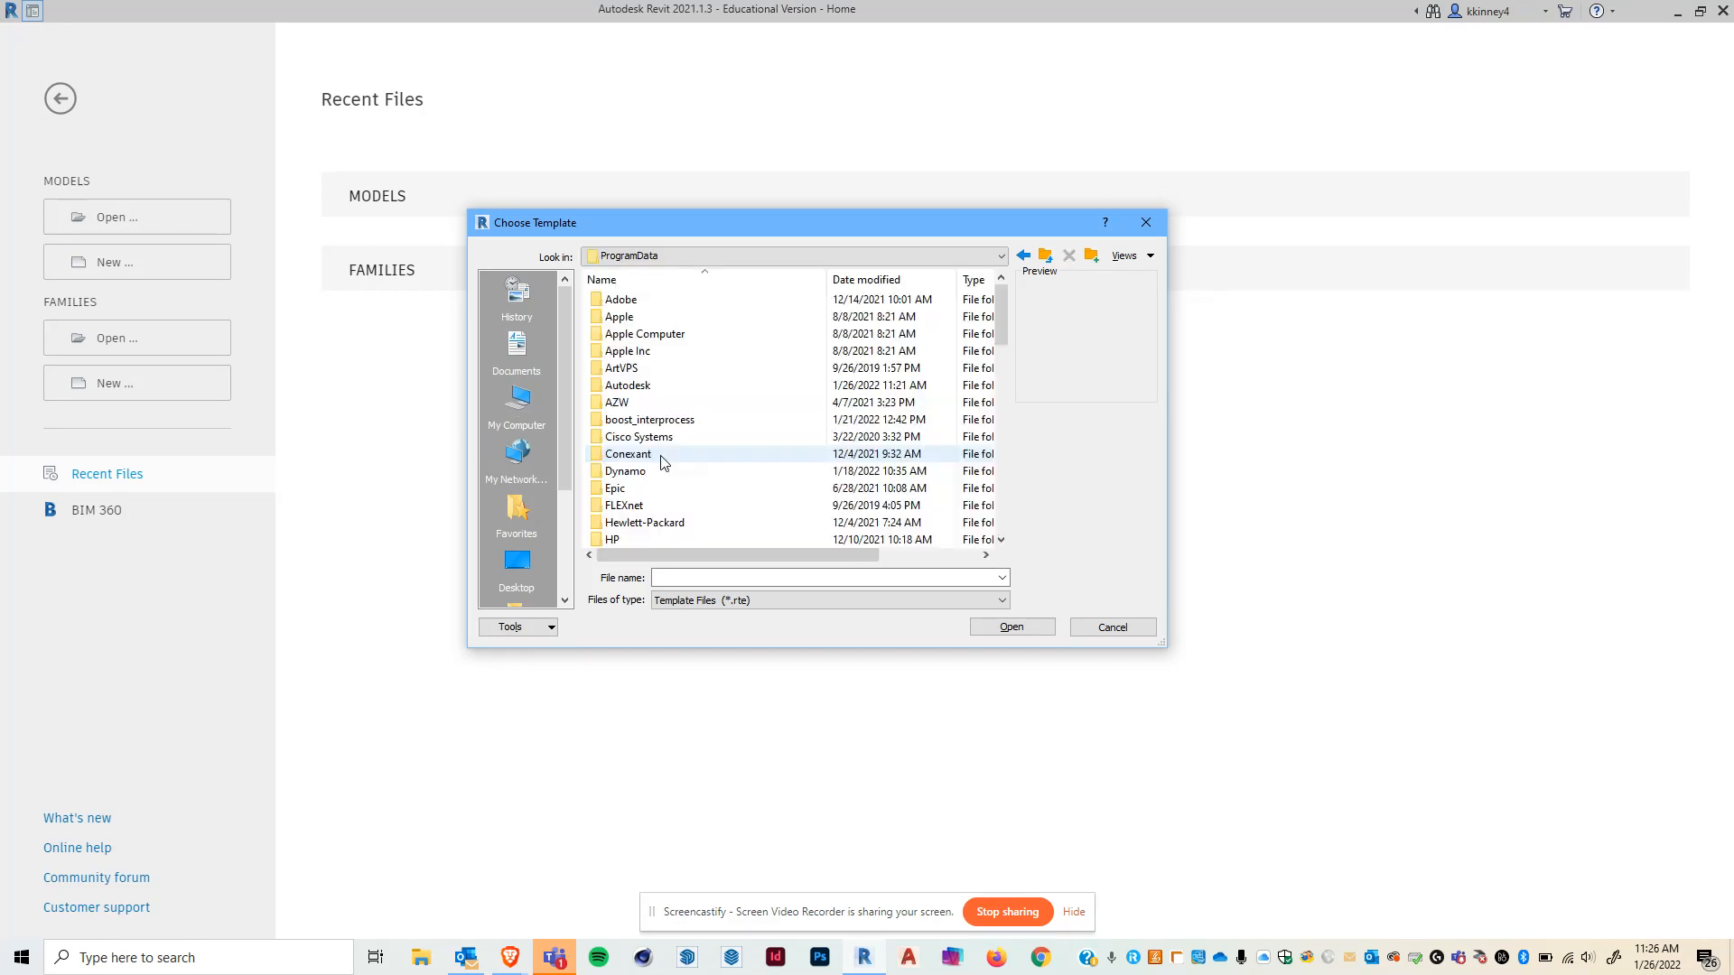
{"action": "double_click", "coordinate": [627, 387]}
{"action": "scroll", "coordinate": [729, 403], "scroll_direction": "down", "scroll_amount": 1}
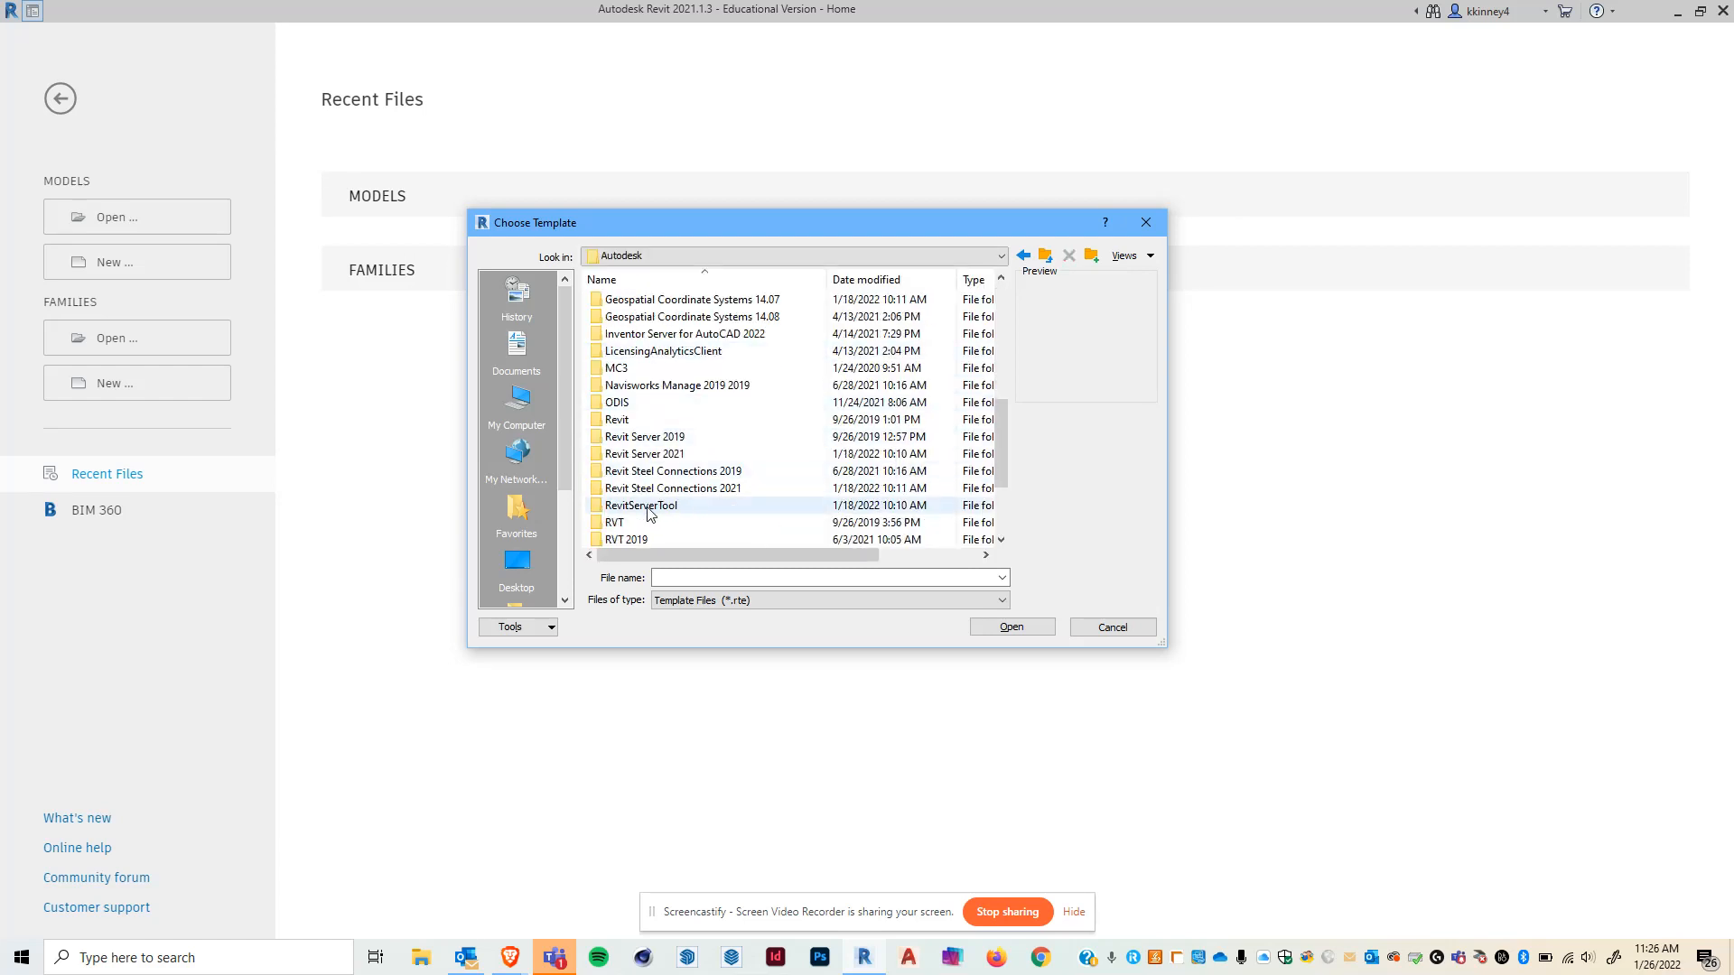
{"action": "double_click", "coordinate": [652, 455]}
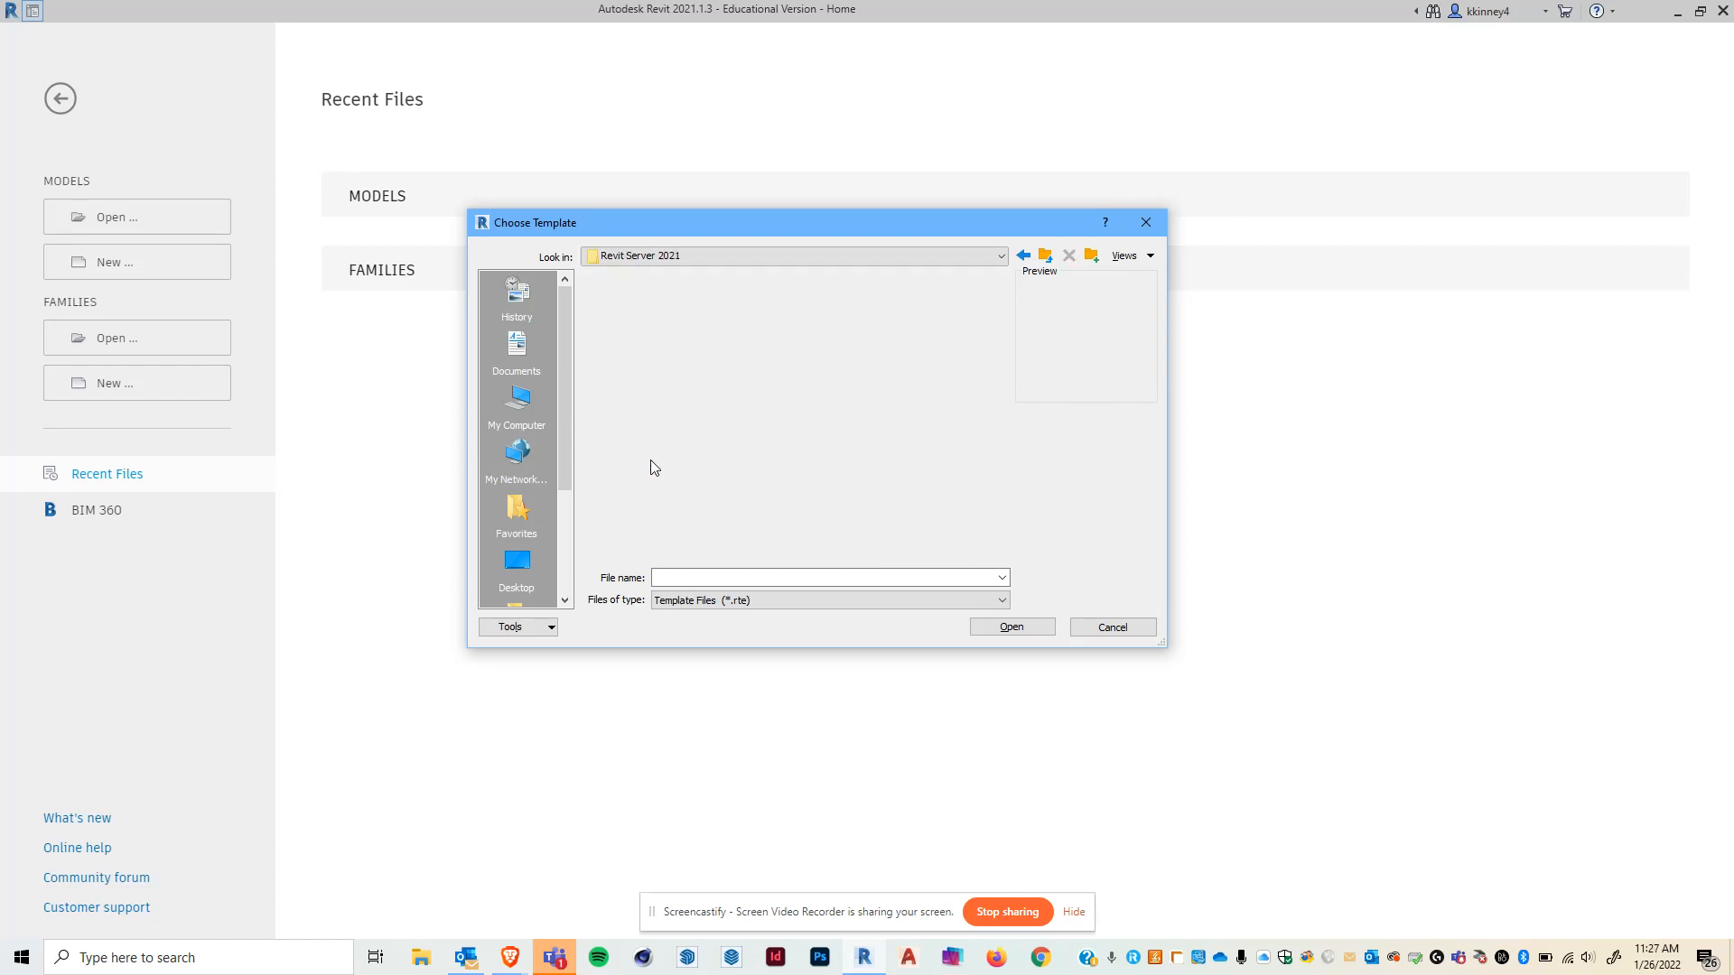
{"action": "left_click", "coordinate": [1023, 256]}
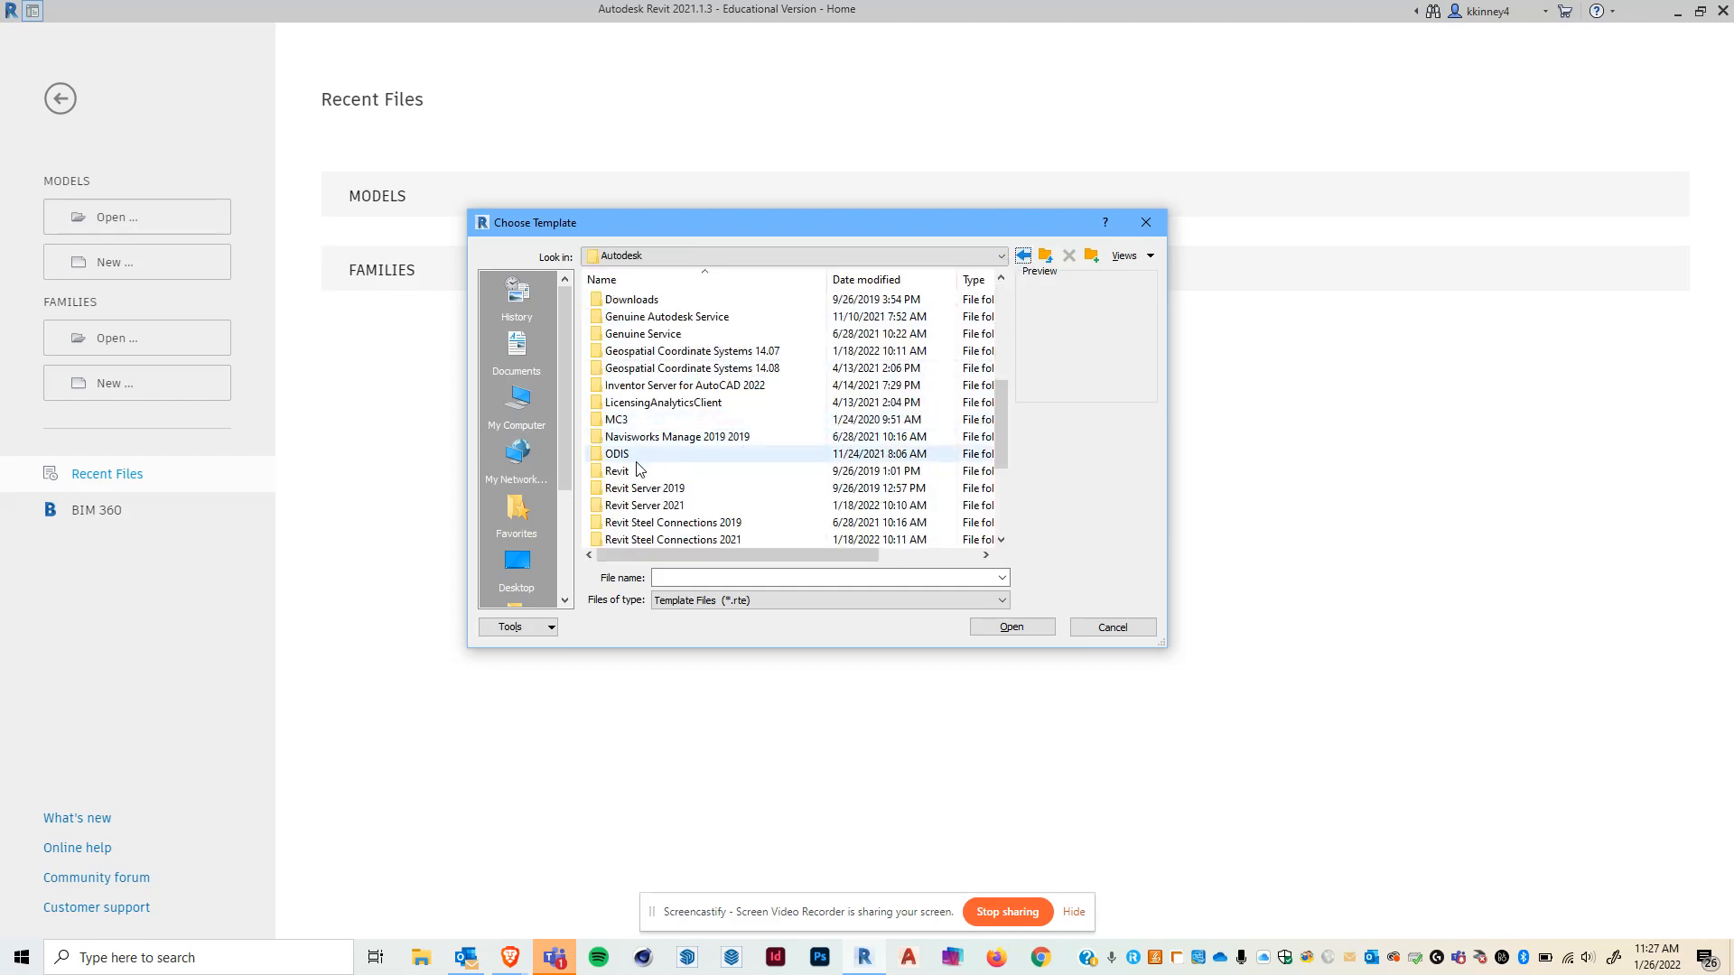
{"action": "scroll", "coordinate": [621, 469], "scroll_direction": "down", "scroll_amount": 3}
{"action": "scroll", "coordinate": [622, 468], "scroll_direction": "down", "scroll_amount": 1}
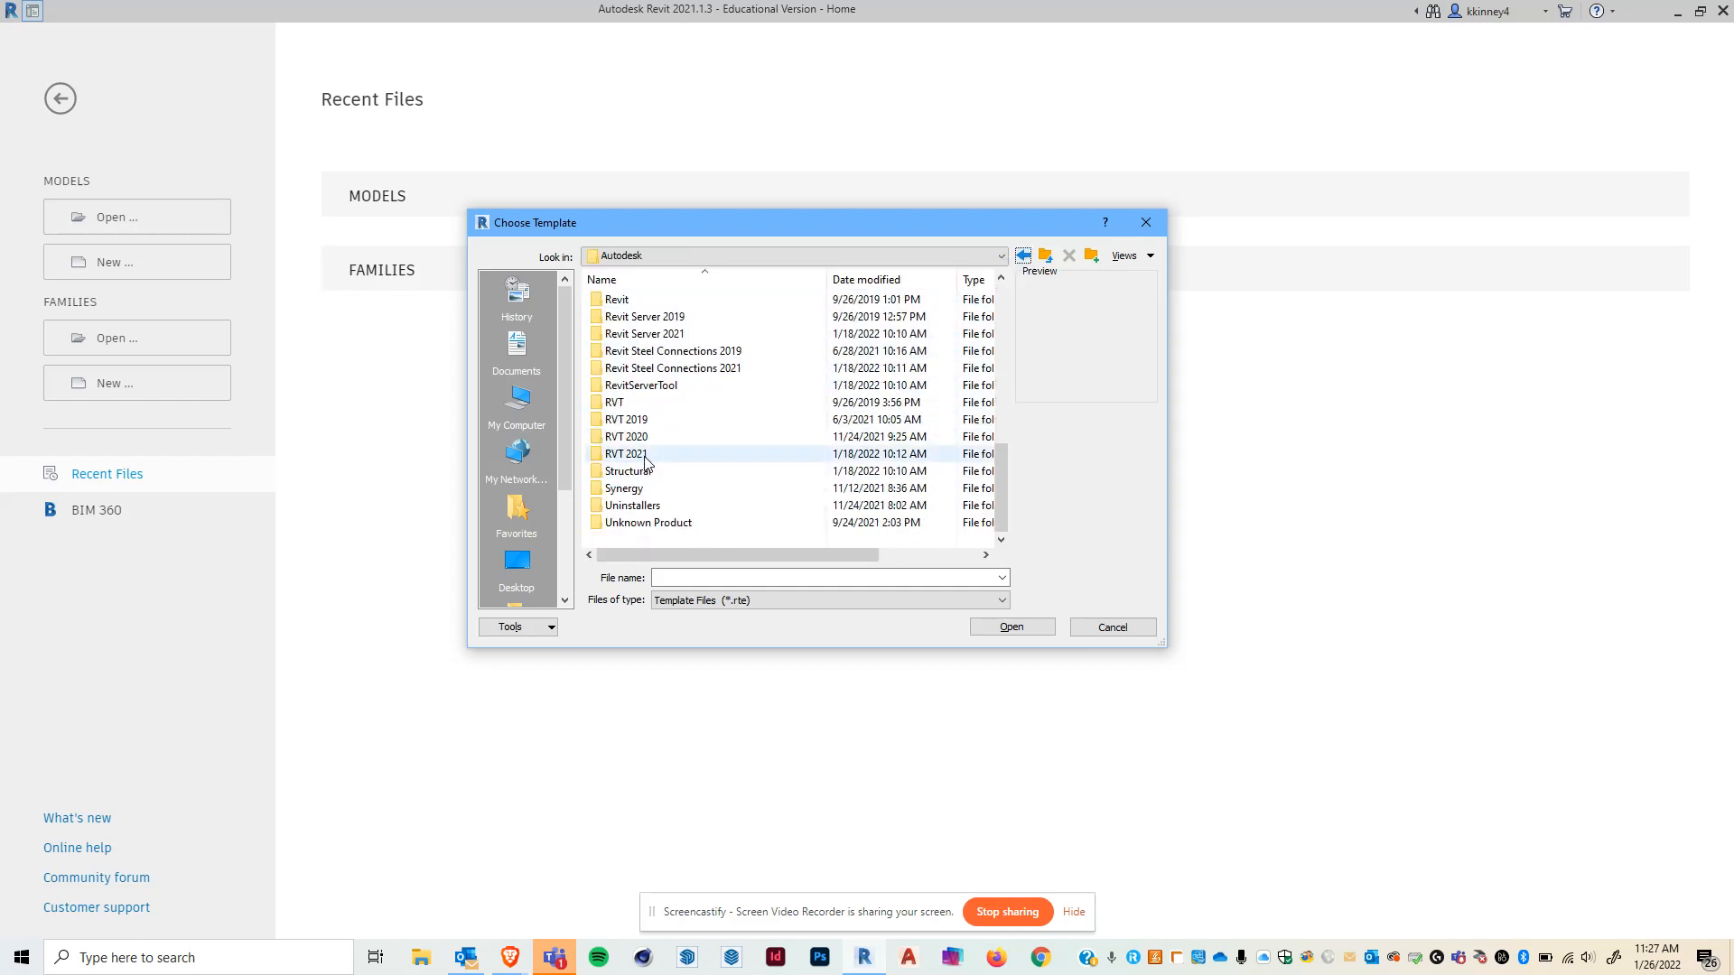
{"action": "double_click", "coordinate": [625, 453]}
{"action": "double_click", "coordinate": [660, 388]}
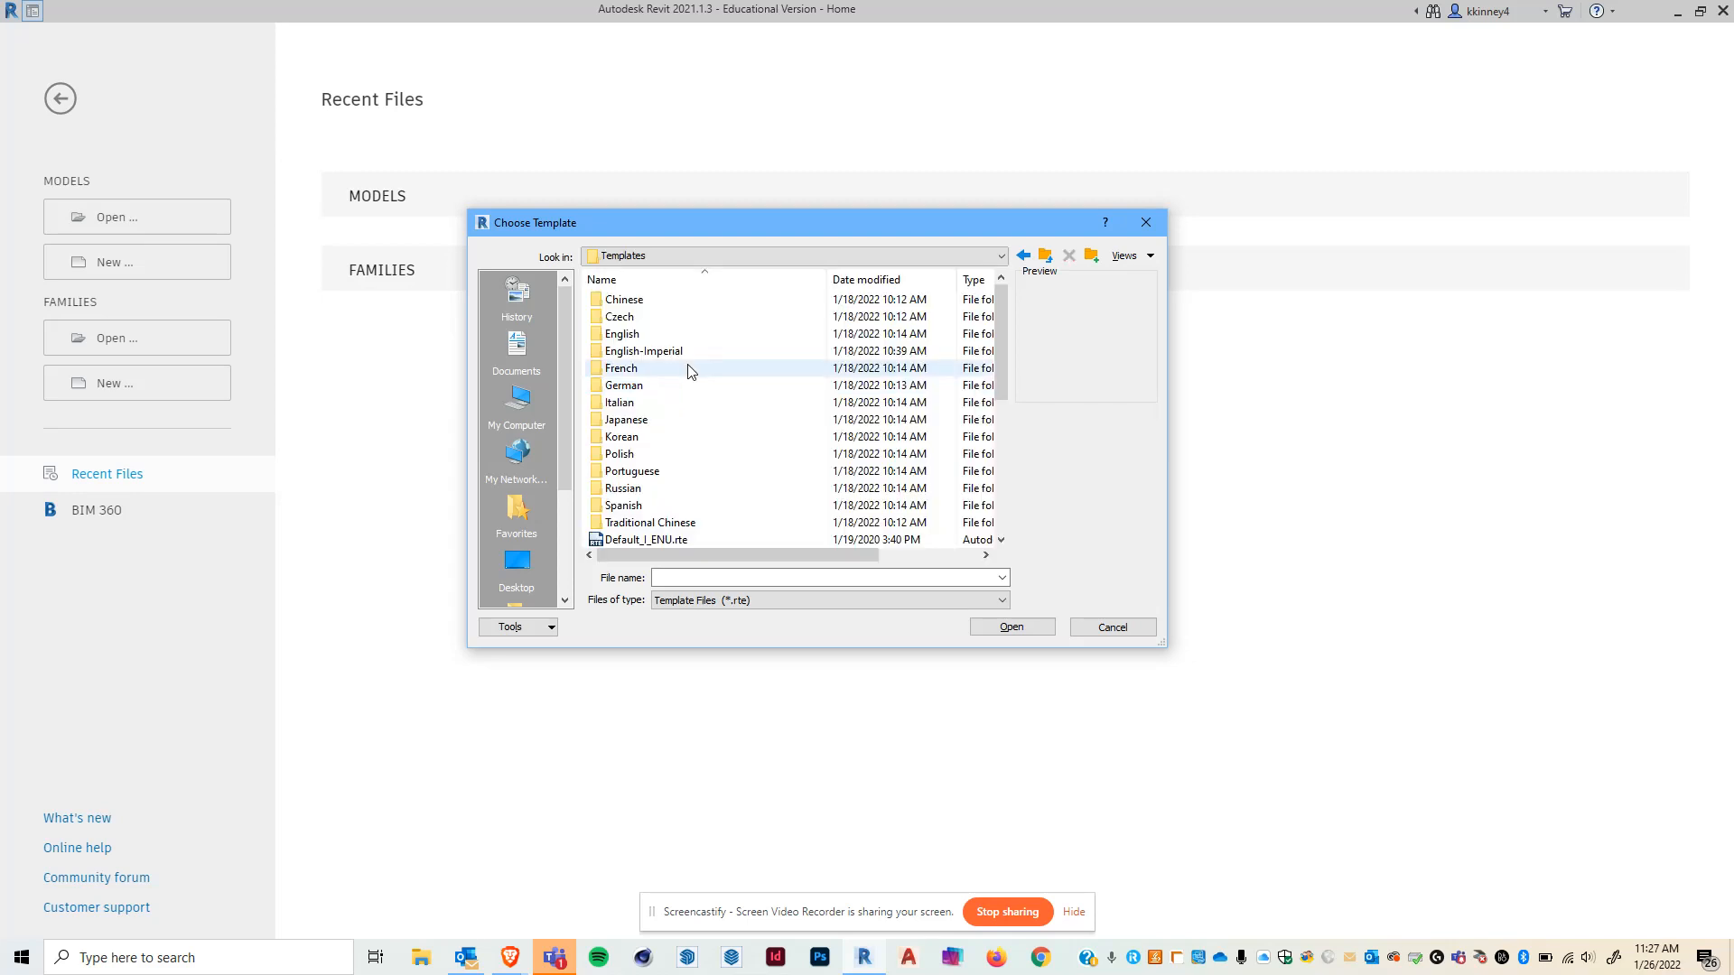
{"action": "double_click", "coordinate": [677, 352]}
{"action": "left_click", "coordinate": [643, 357]}
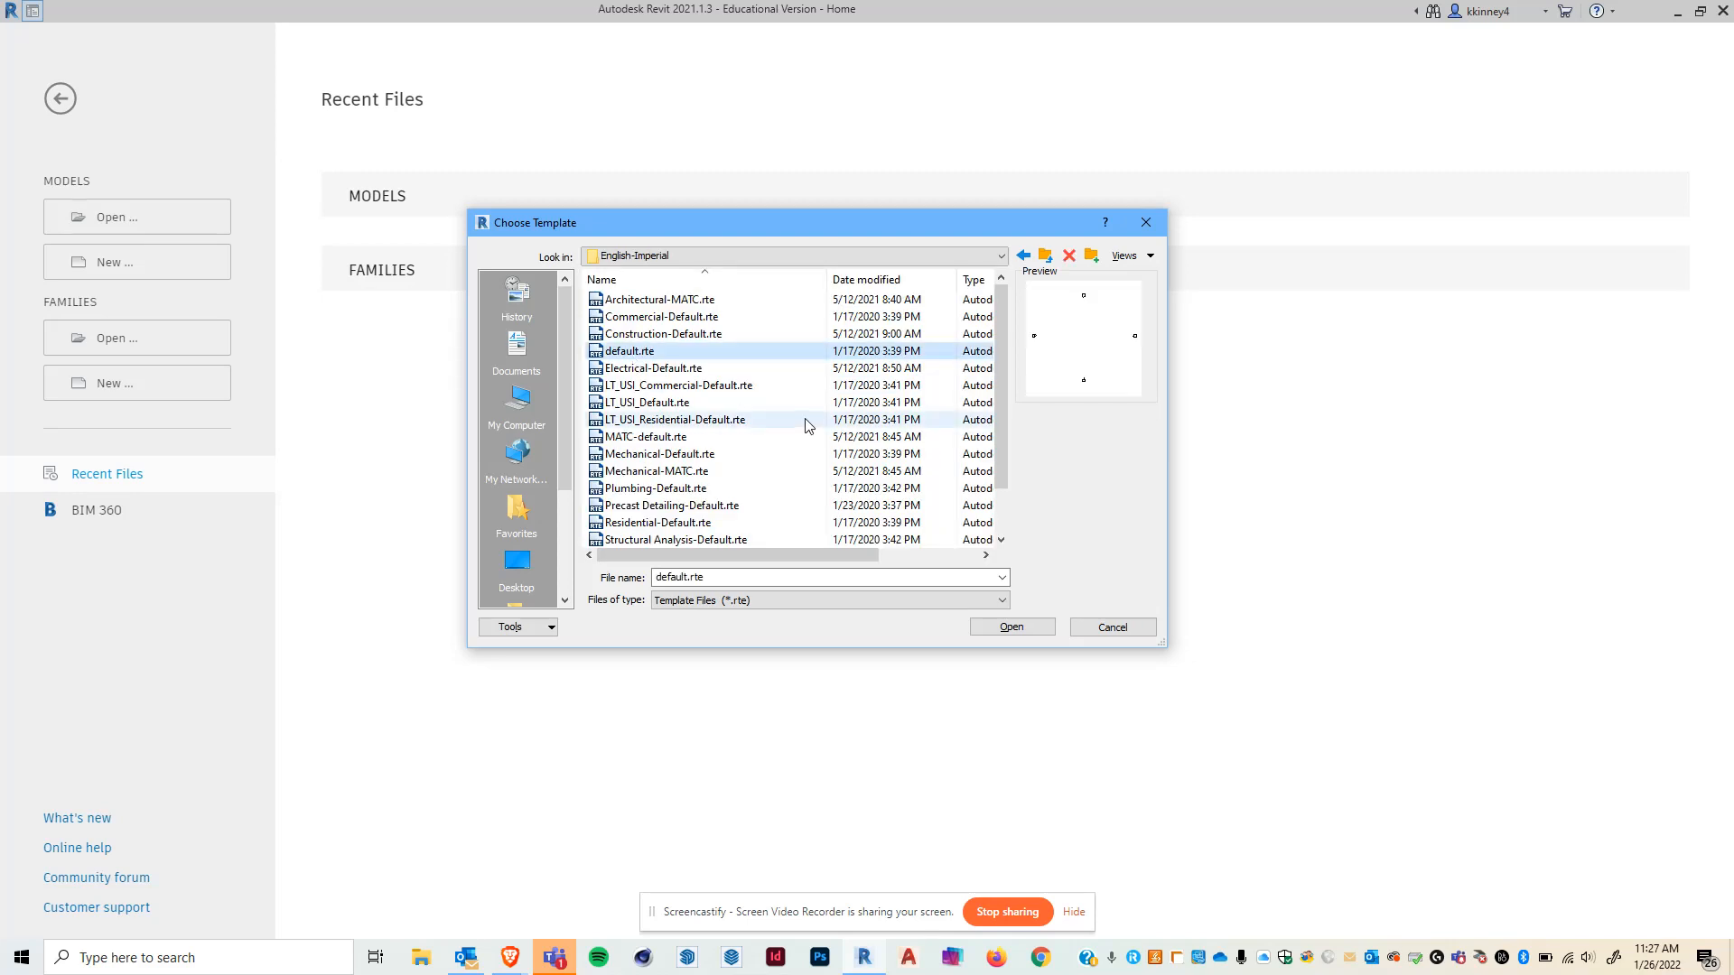
{"action": "left_click", "coordinate": [1015, 626]}
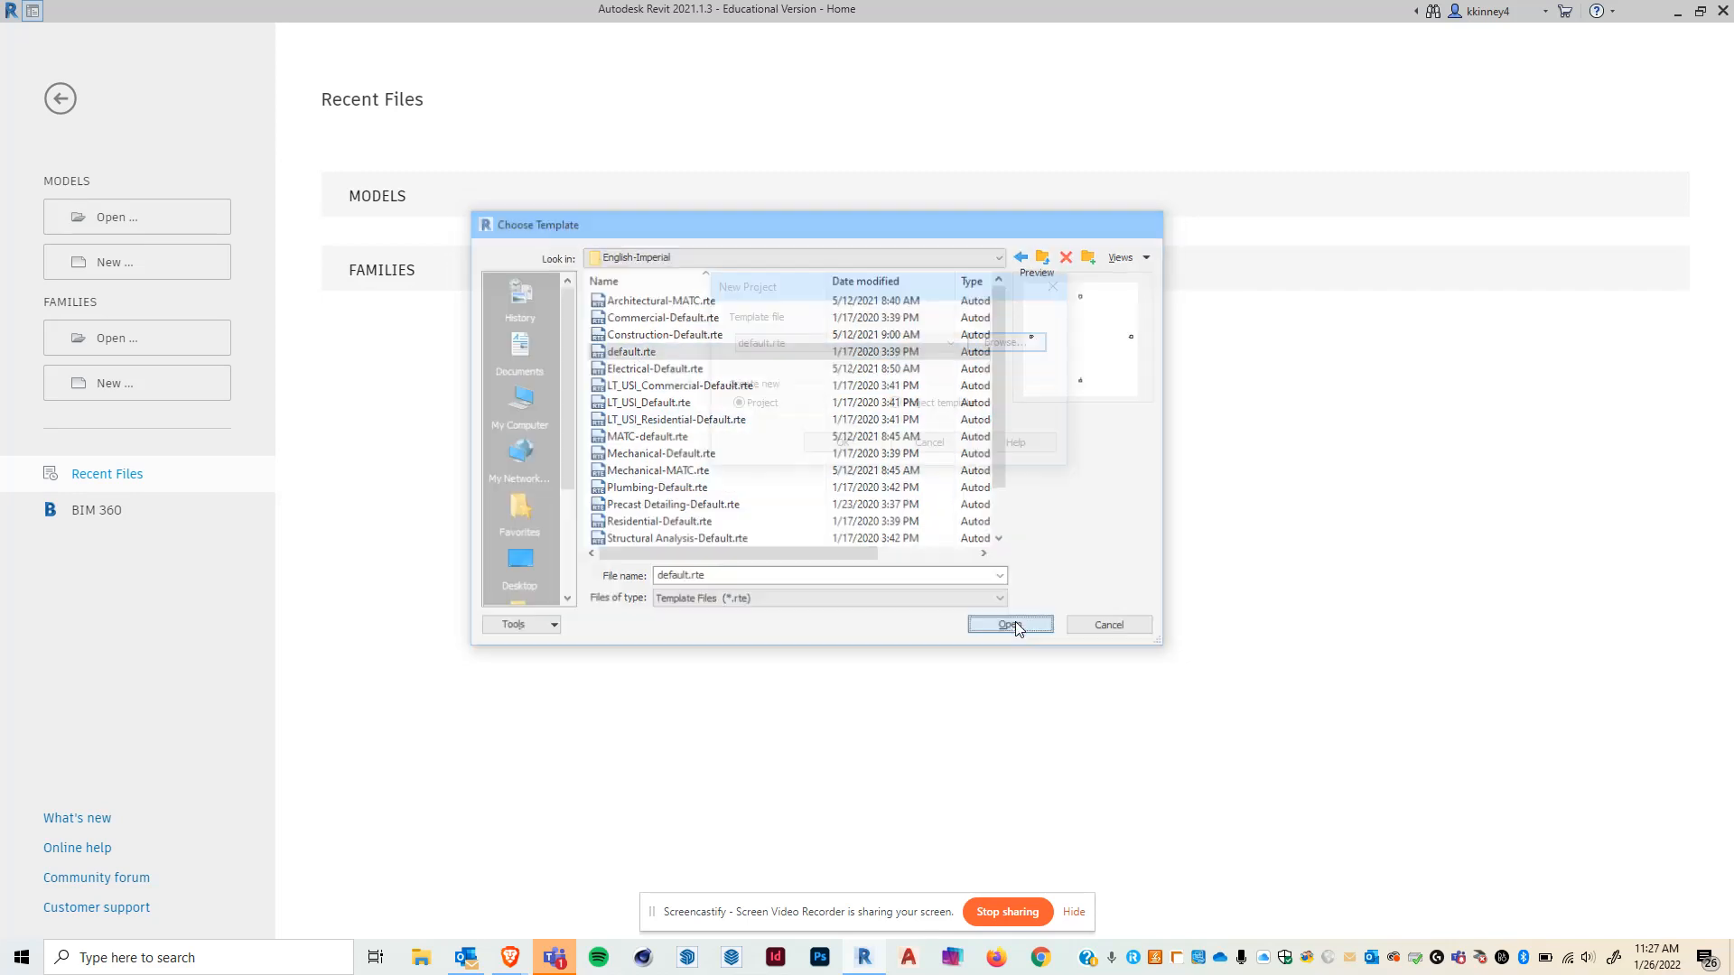
{"action": "left_click", "coordinate": [855, 442]}
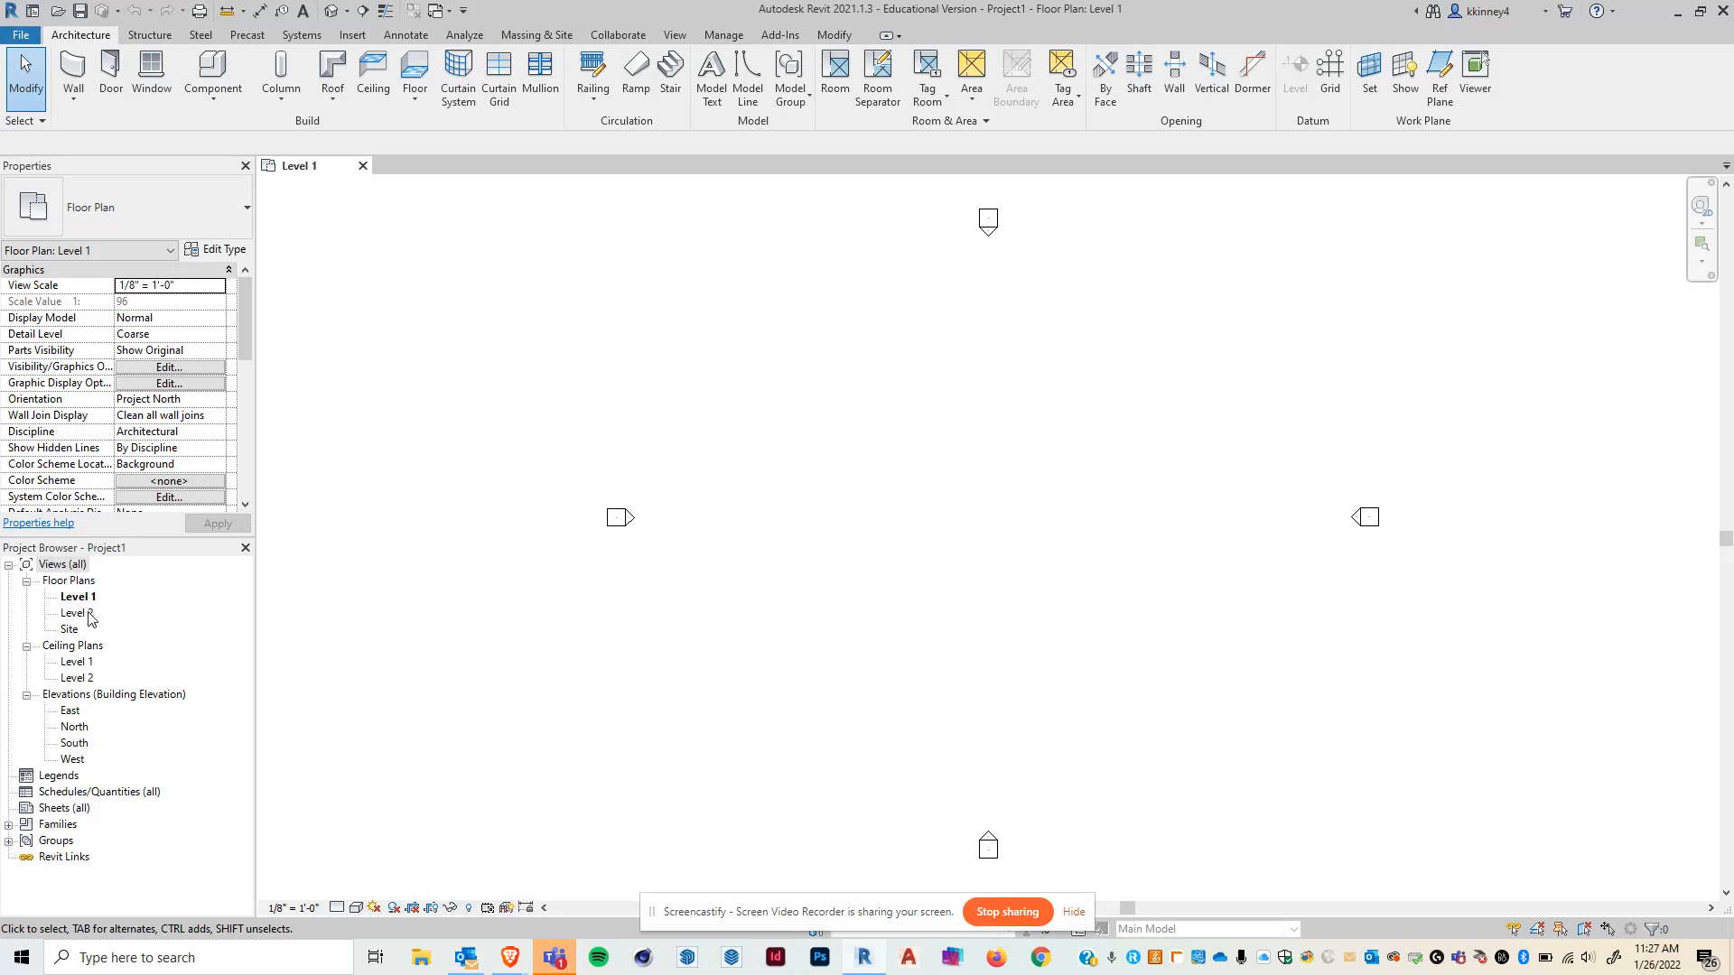
- Create a new drafting view named Drafting Practice with a scale of 3/4" = 1'-0"
{"action": "left_click_drag", "start_coordinate": [255, 595], "coordinate": [282, 576]}
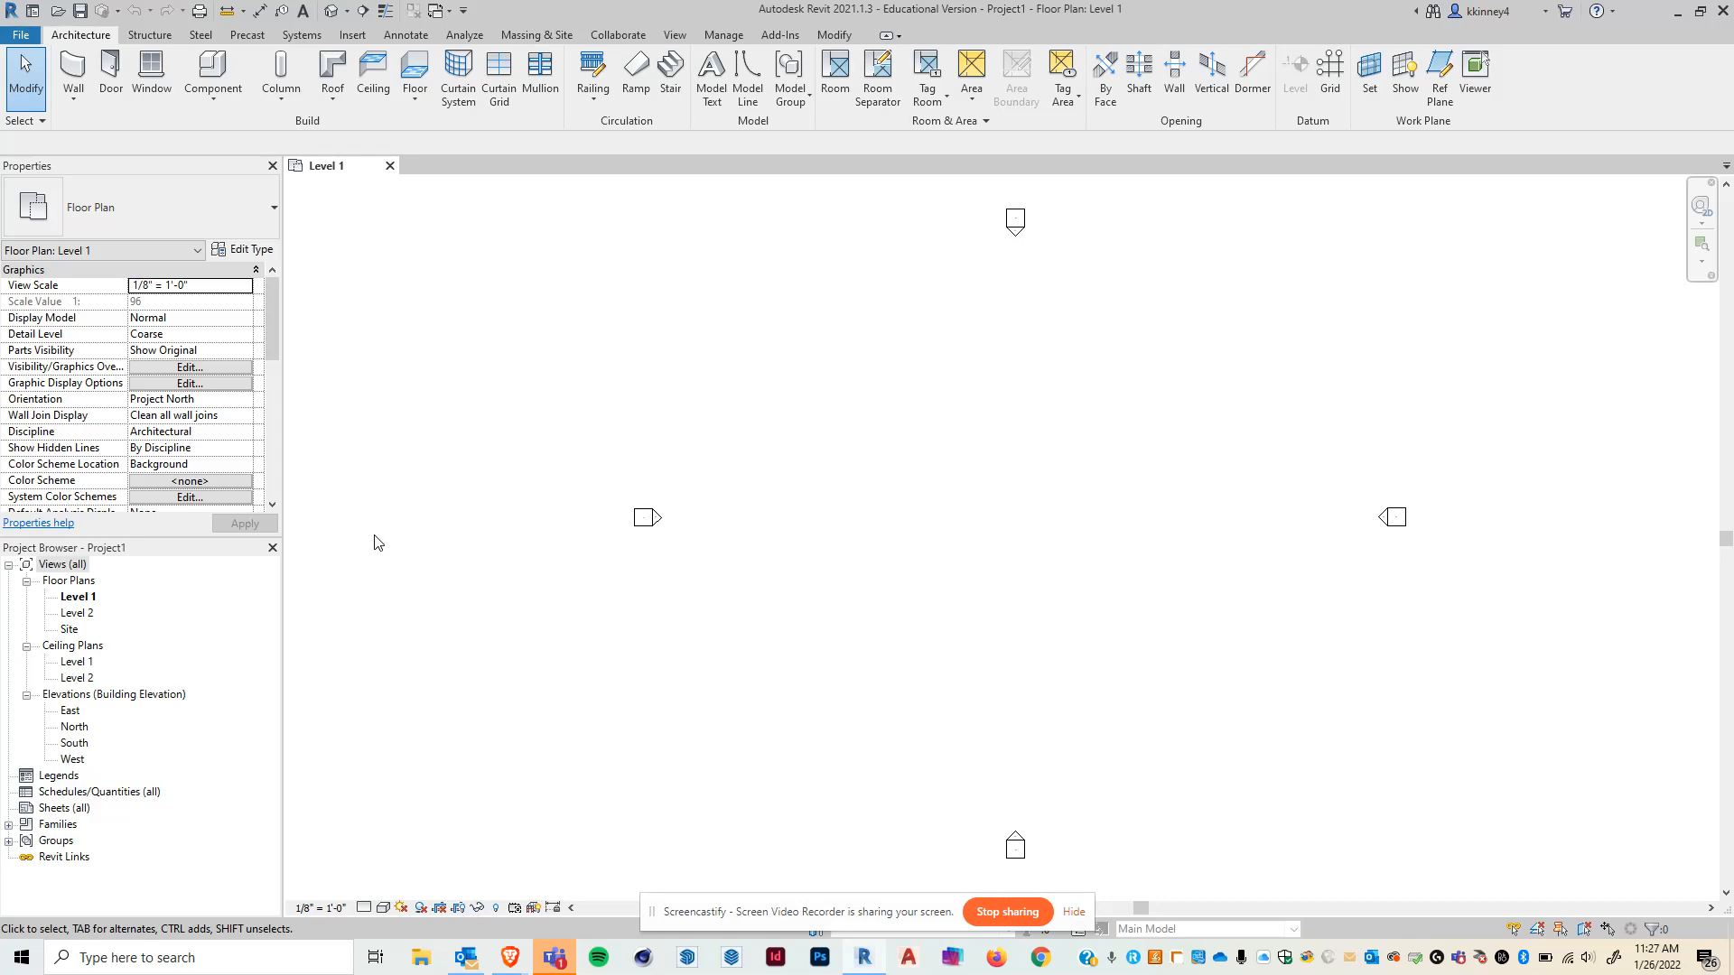
{"action": "left_click", "coordinate": [674, 36]}
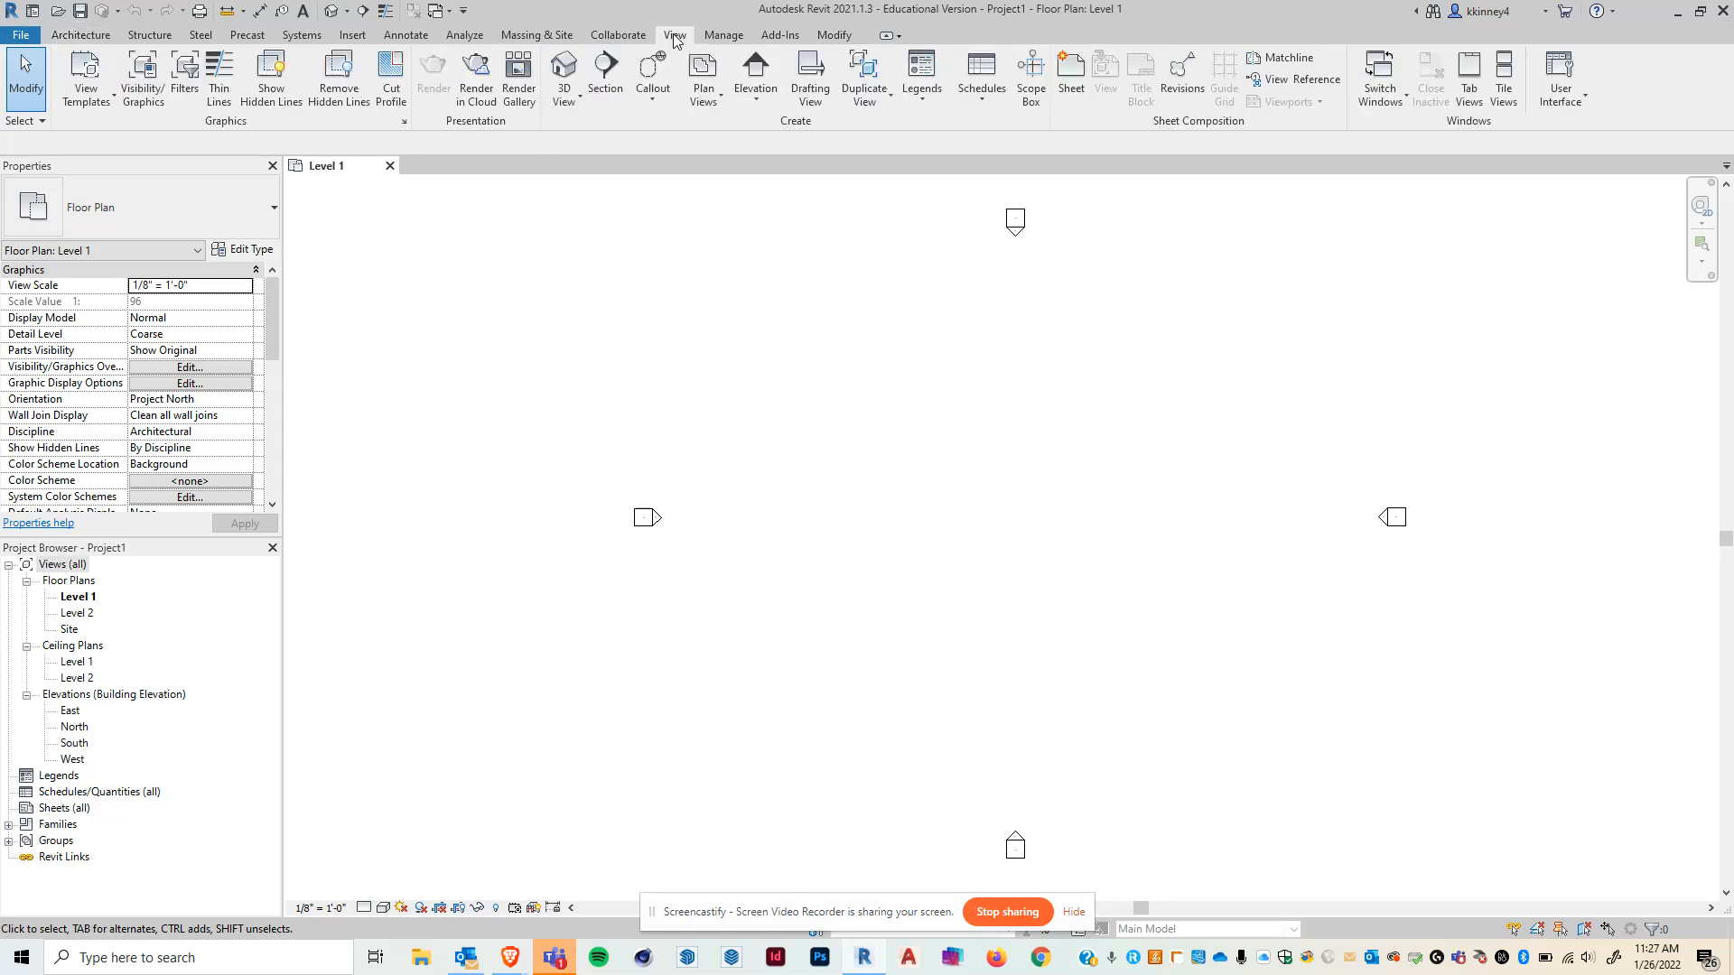
{"action": "key", "text": "ctrl"}
{"action": "key", "text": "ctrl"}
{"action": "key", "text": "ctrl"}
{"action": "key", "text": "ctrl"}
{"action": "key", "text": "ctrl"}
{"action": "key", "text": "ctrl"}
{"action": "left_click", "coordinate": [811, 74]}
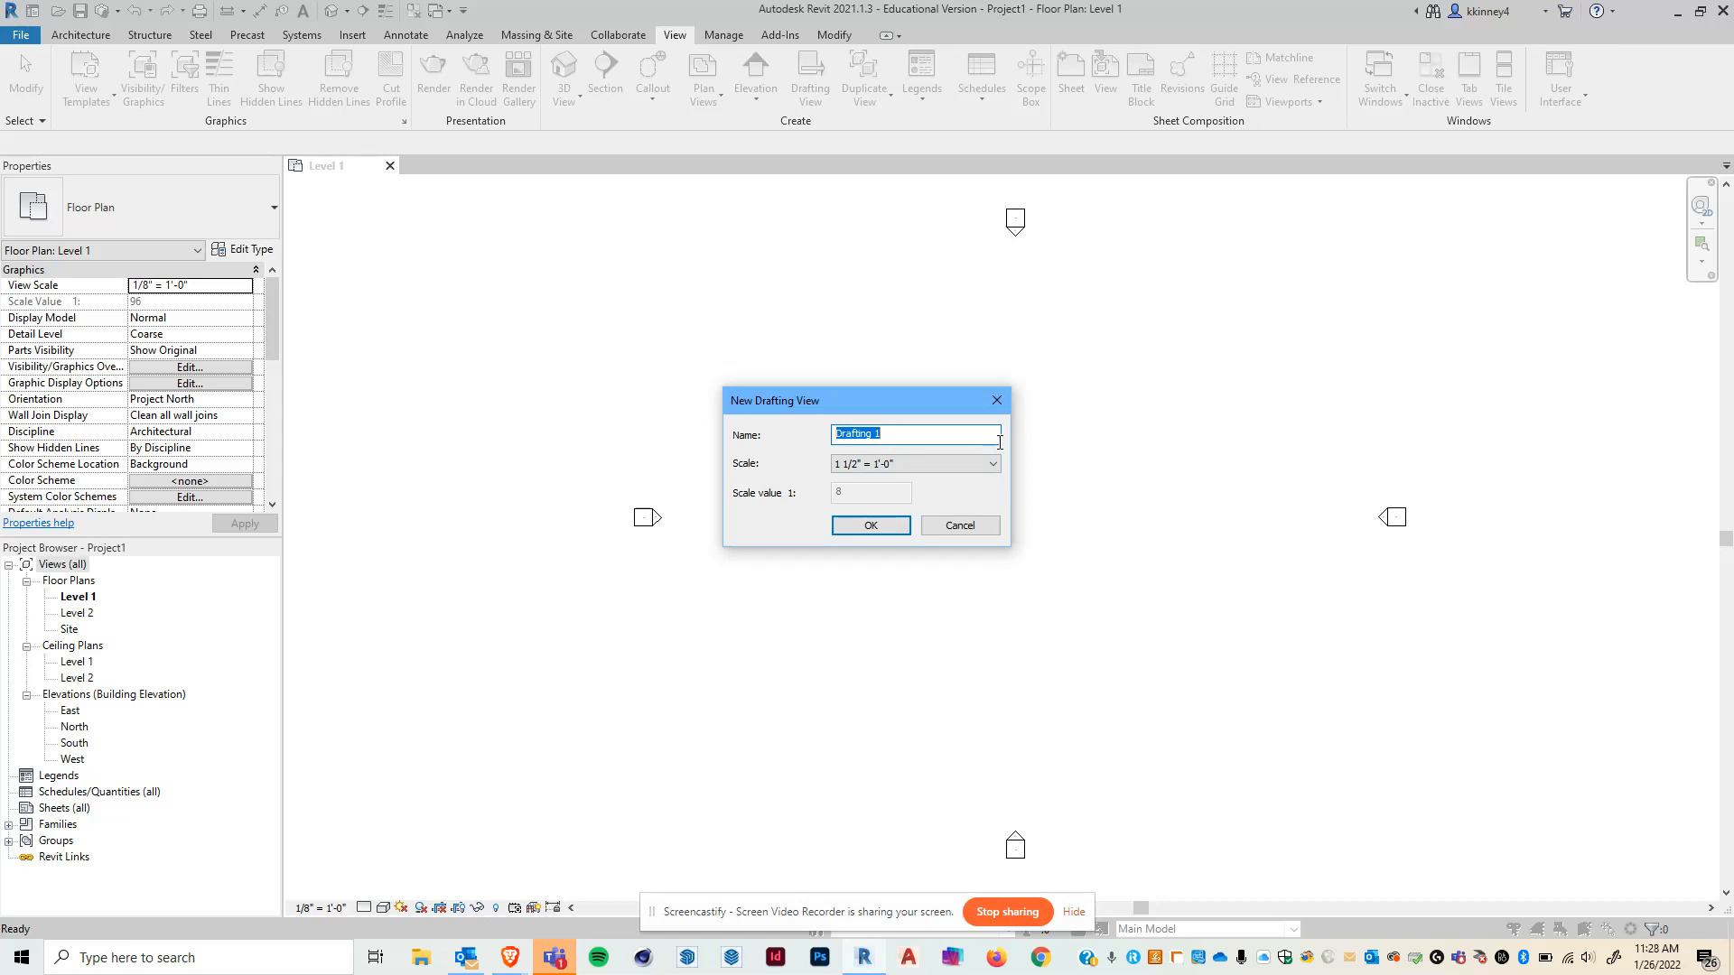
{"action": "type", "text": "Drafting Practice"}
{"action": "left_click", "coordinate": [868, 468]}
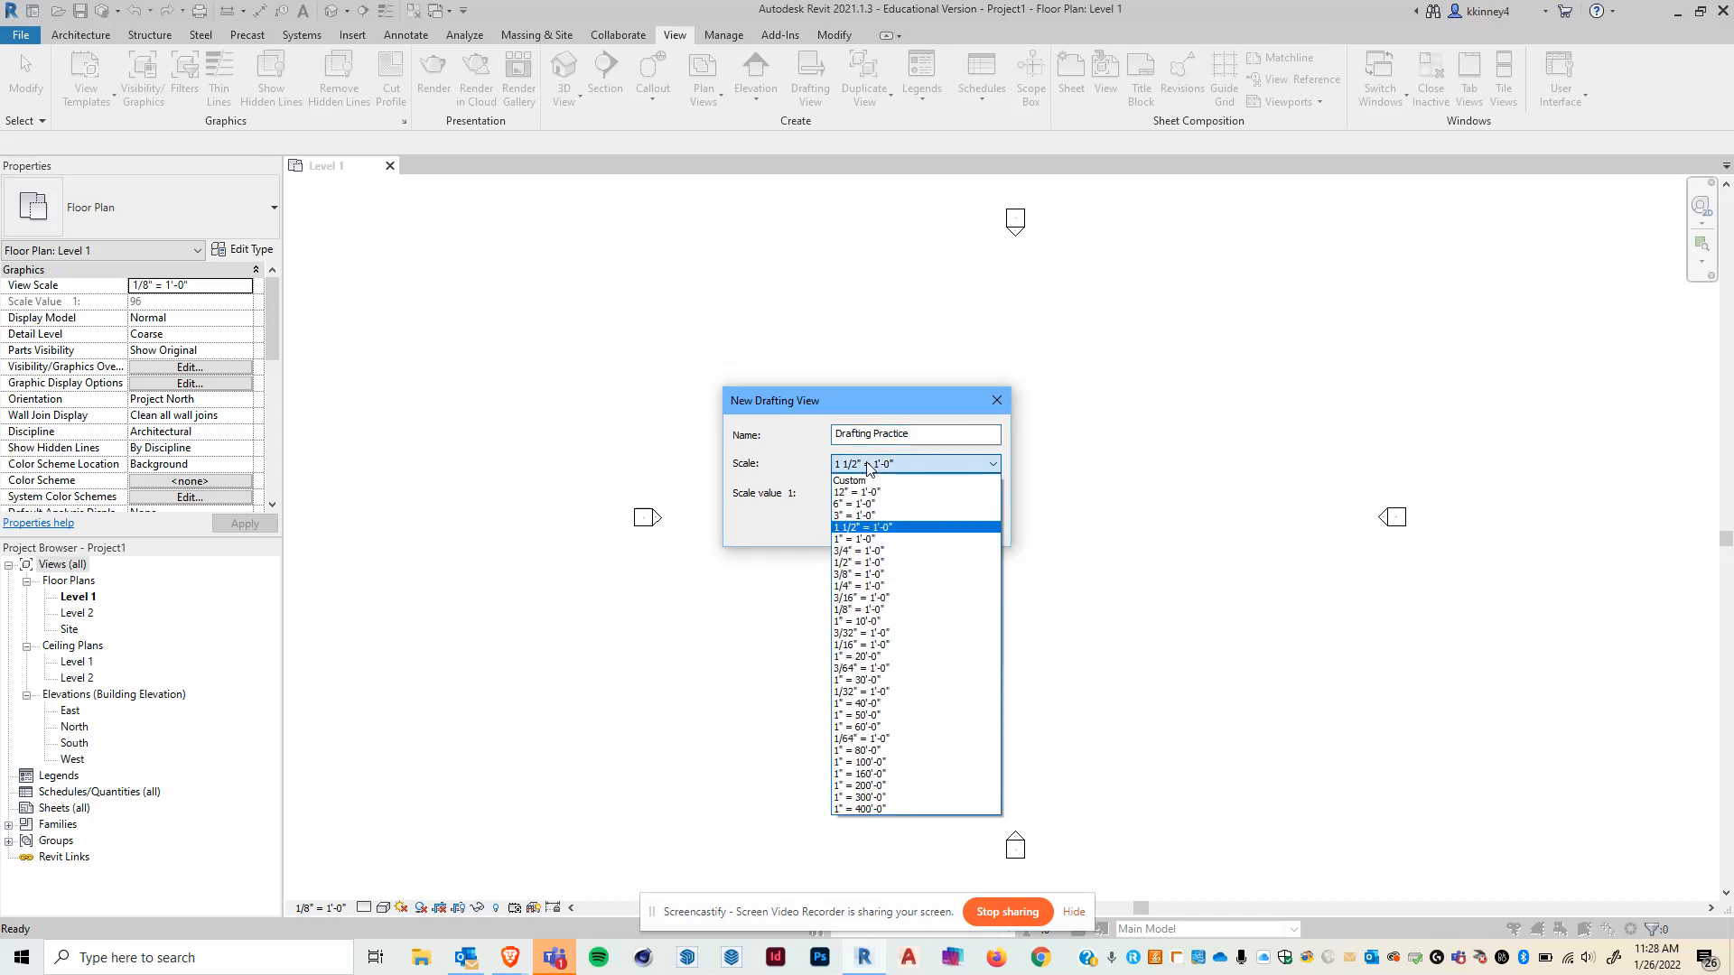
{"action": "left_click", "coordinate": [872, 550]}
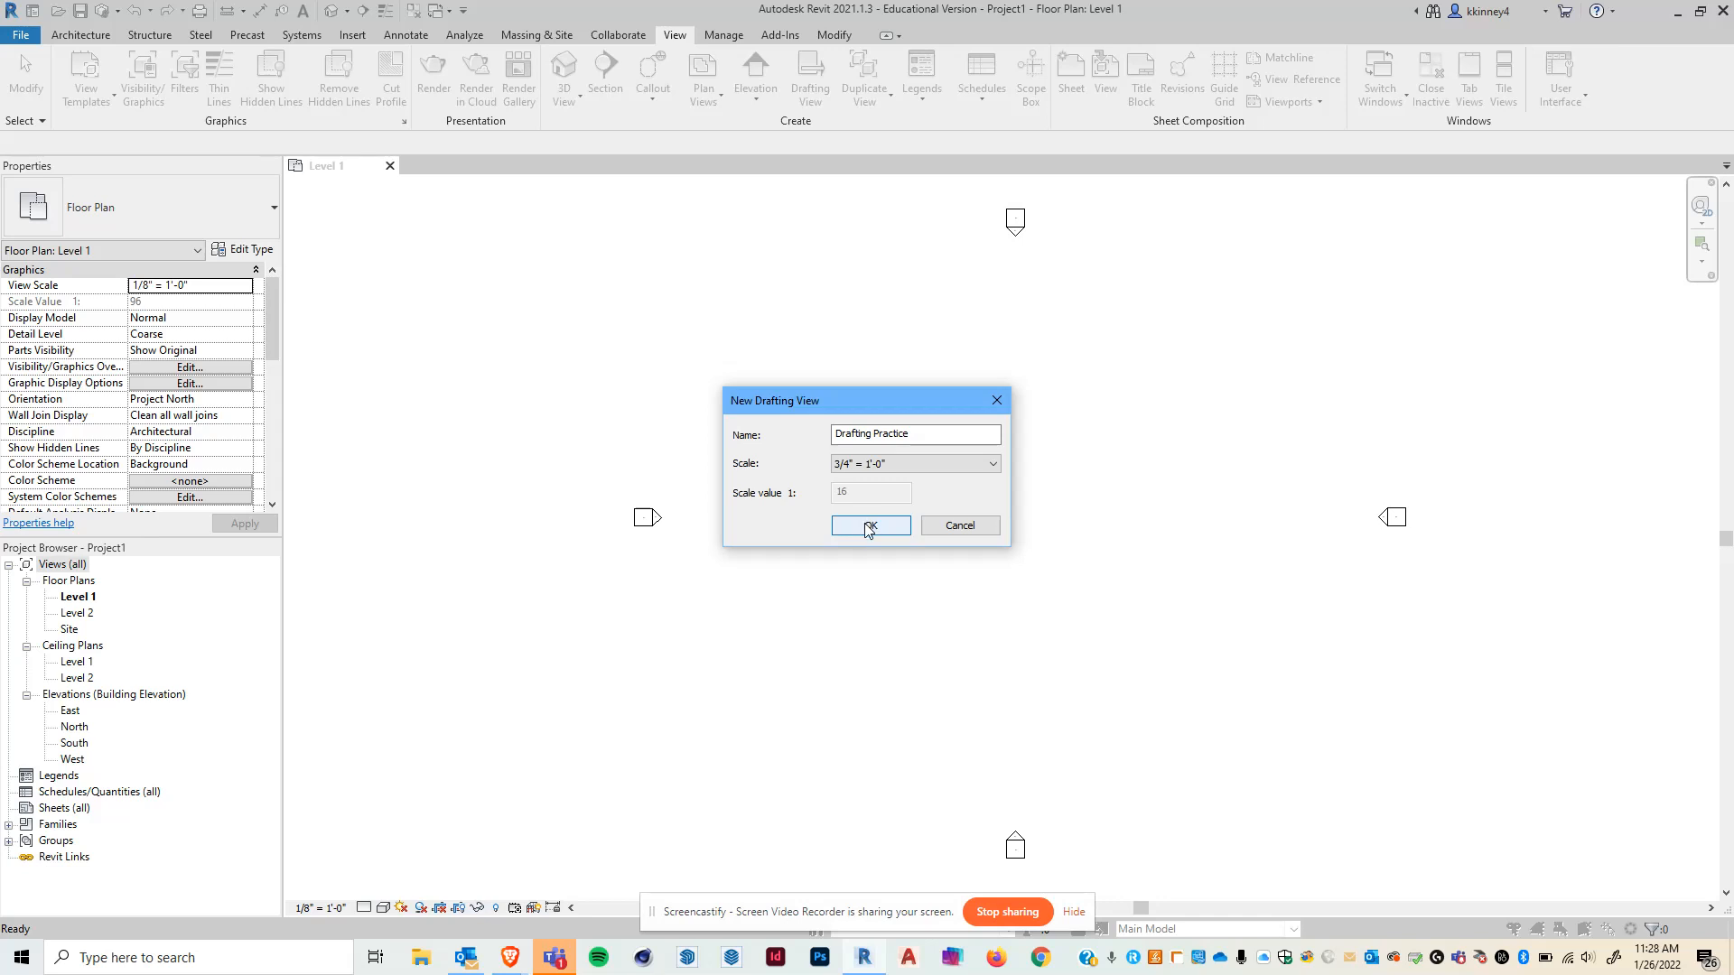
{"action": "left_click", "coordinate": [867, 527]}
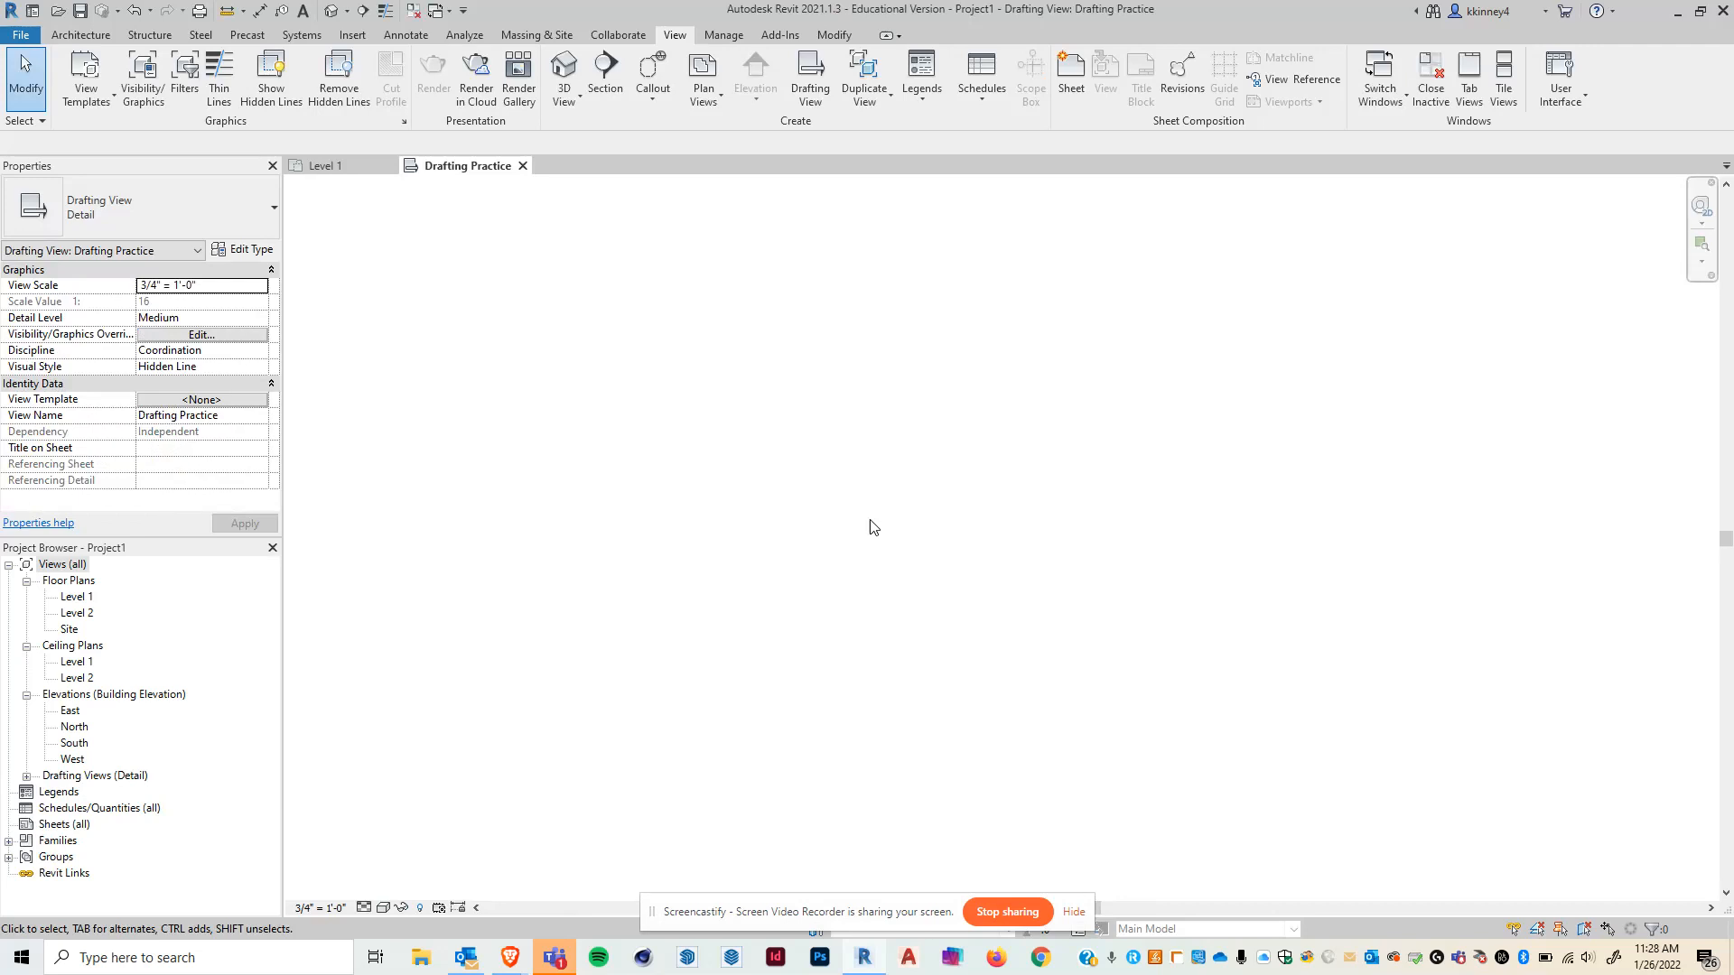
- Expand the Drafting Views branch in the project browser and close the Level 1 view
{"action": "left_click", "coordinate": [27, 776]}
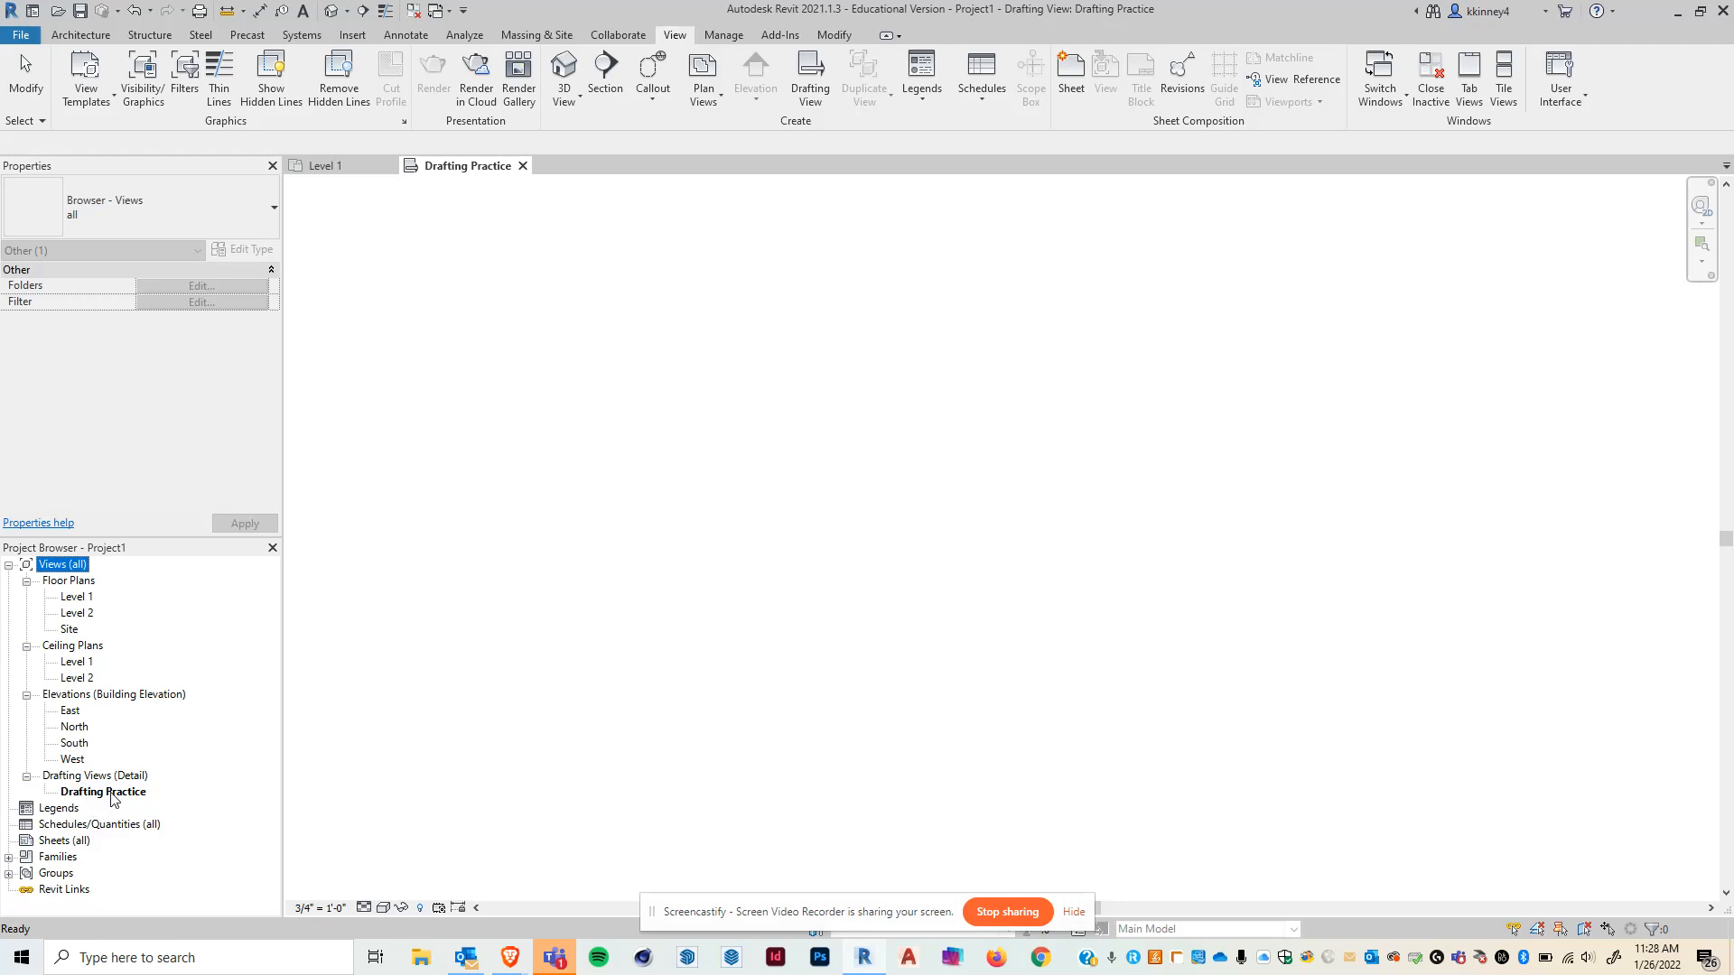
{"action": "left_click", "coordinate": [455, 171]}
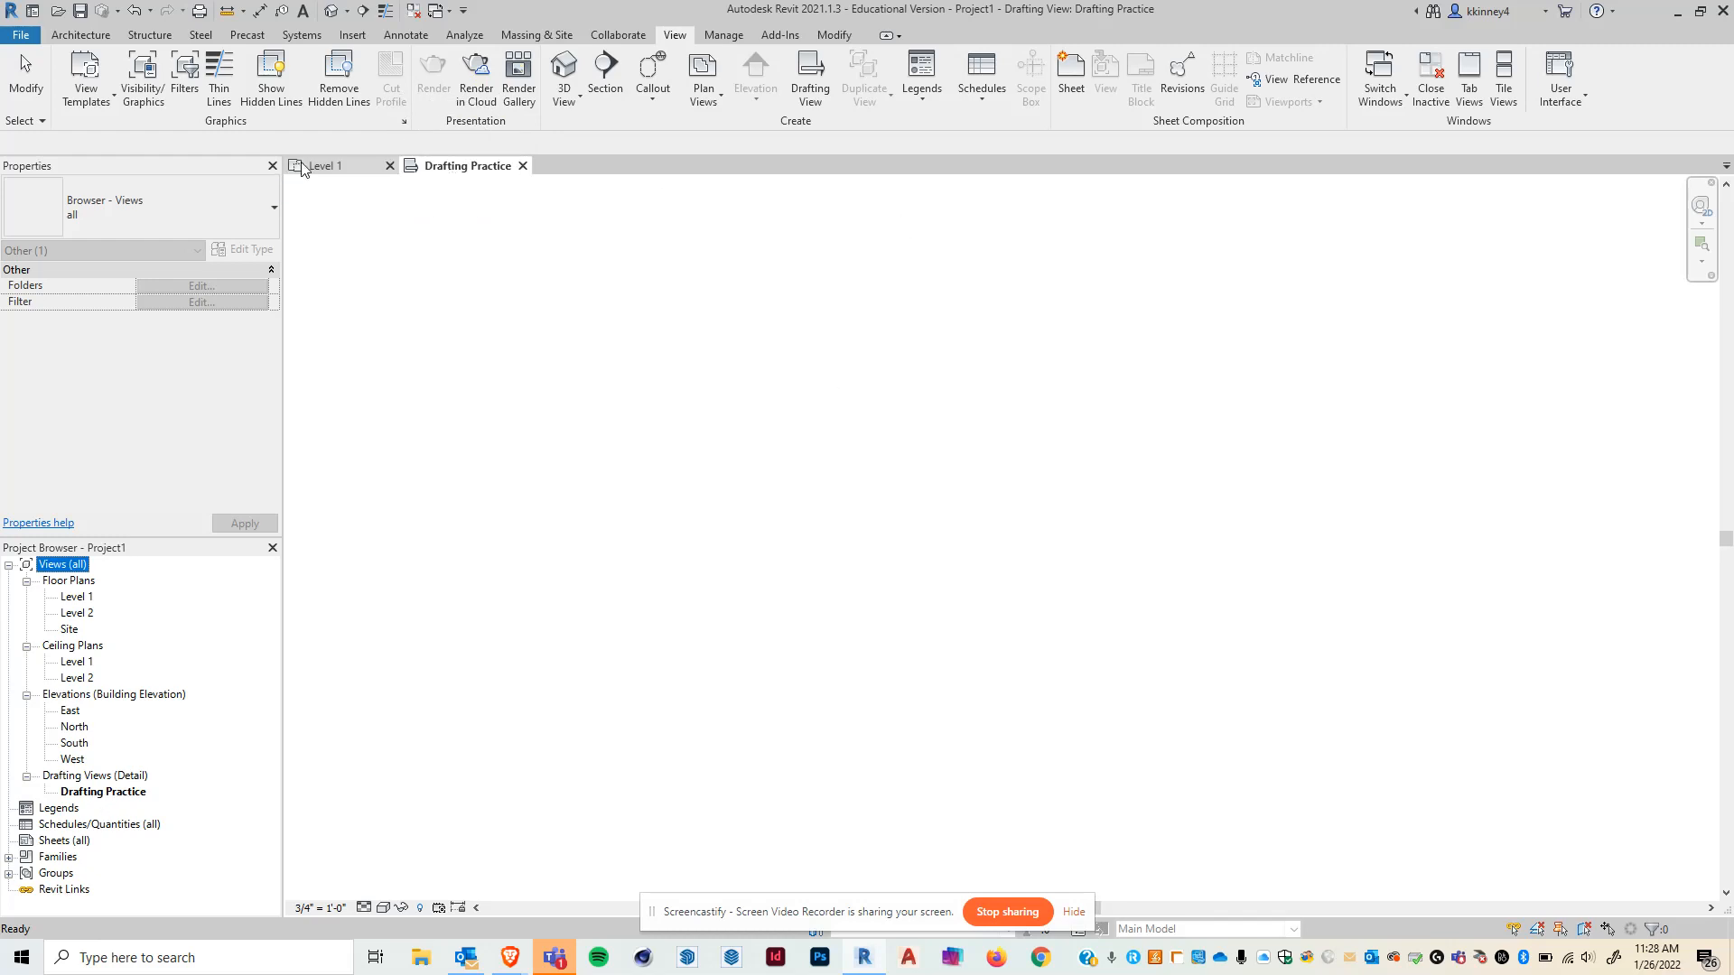
{"action": "left_click", "coordinate": [328, 166]}
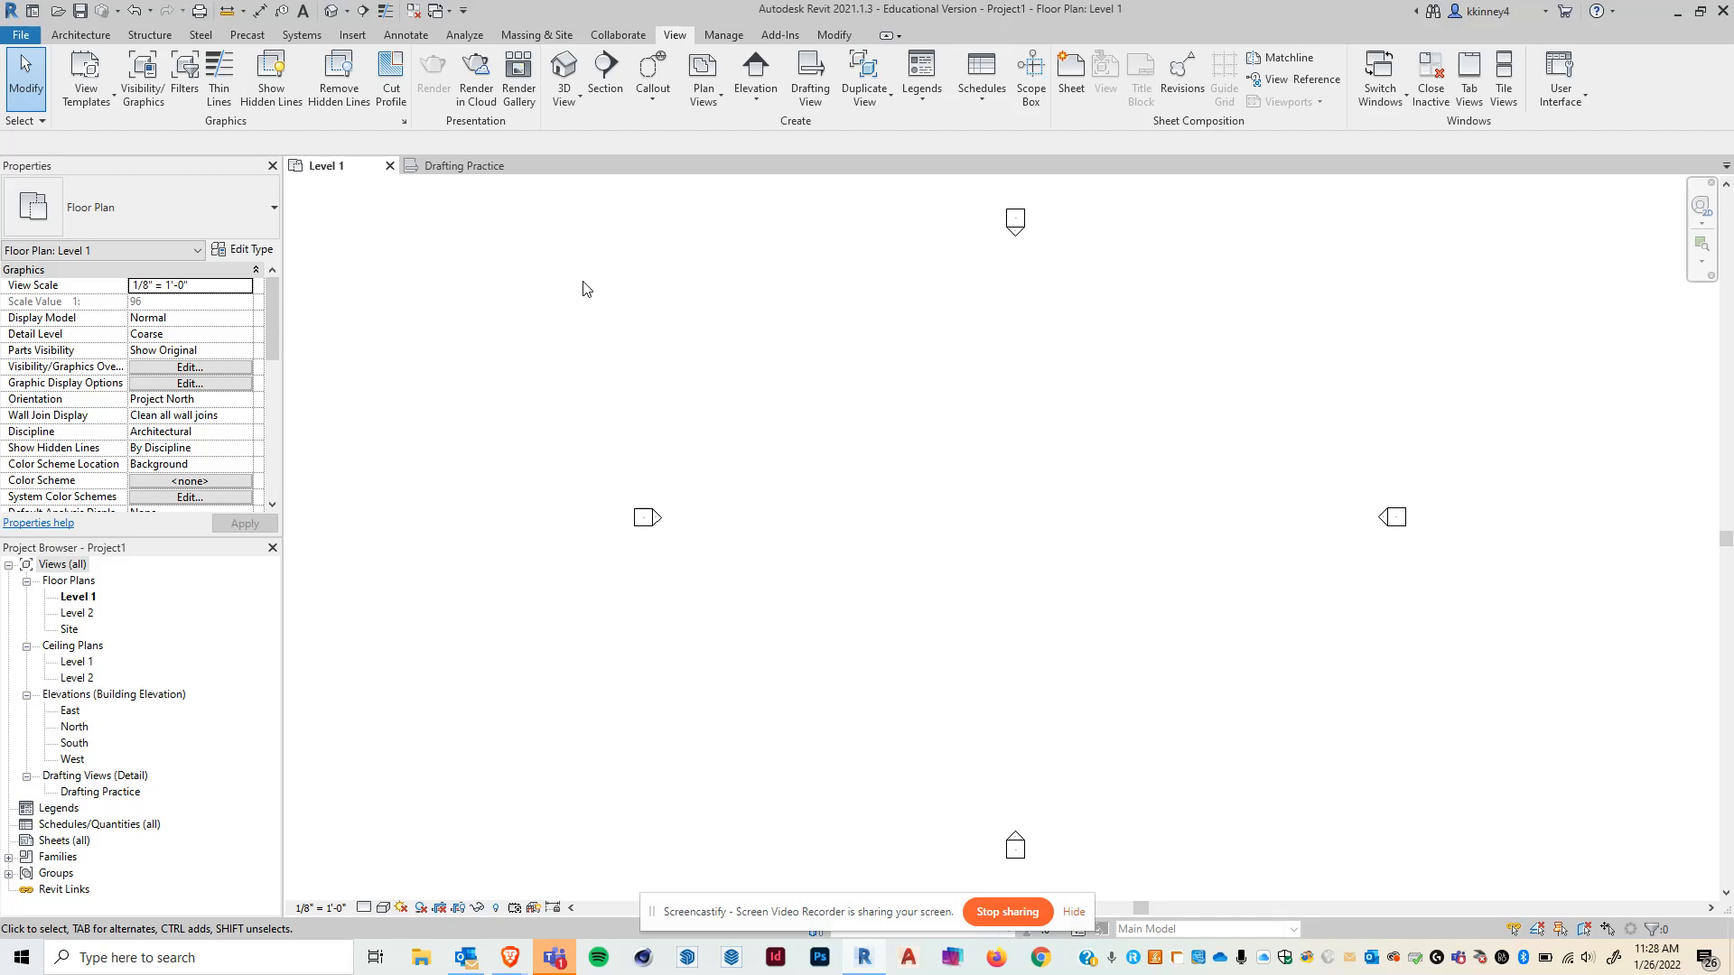
{"action": "left_click", "coordinate": [389, 166]}
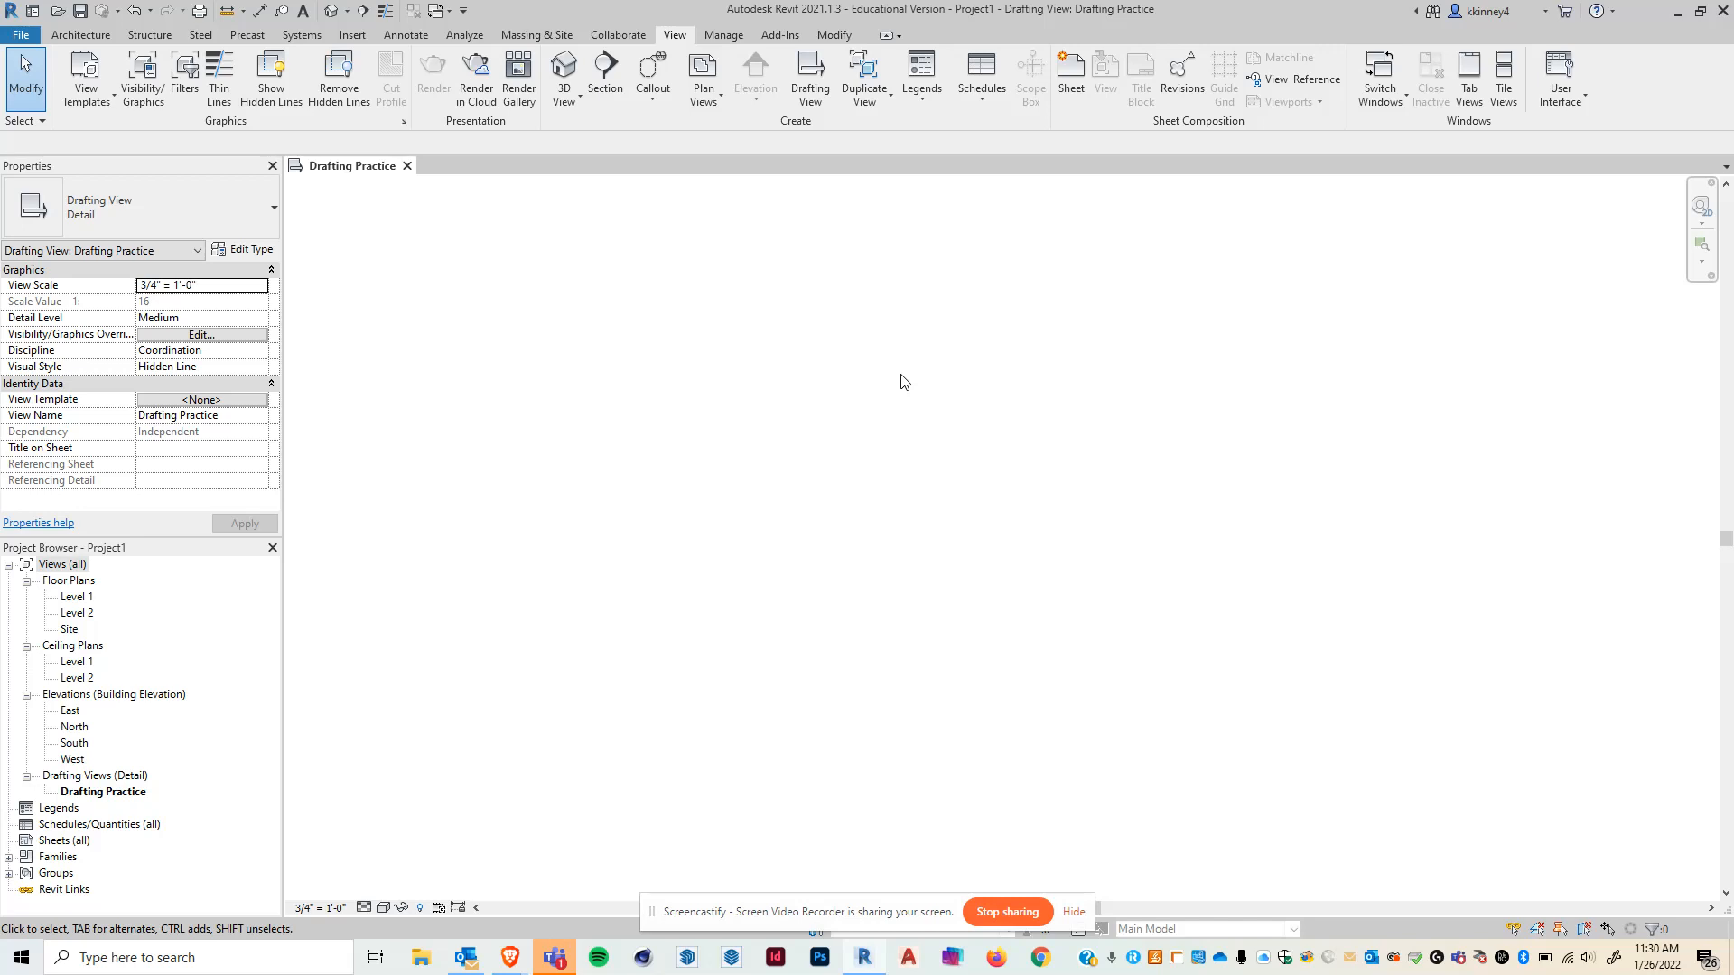
- Draw a chain of Thin Lines detail lines forming a stepped outline with a sloped edge and a bottom line about 6'-3" long
{"action": "left_click", "coordinate": [403, 37]}
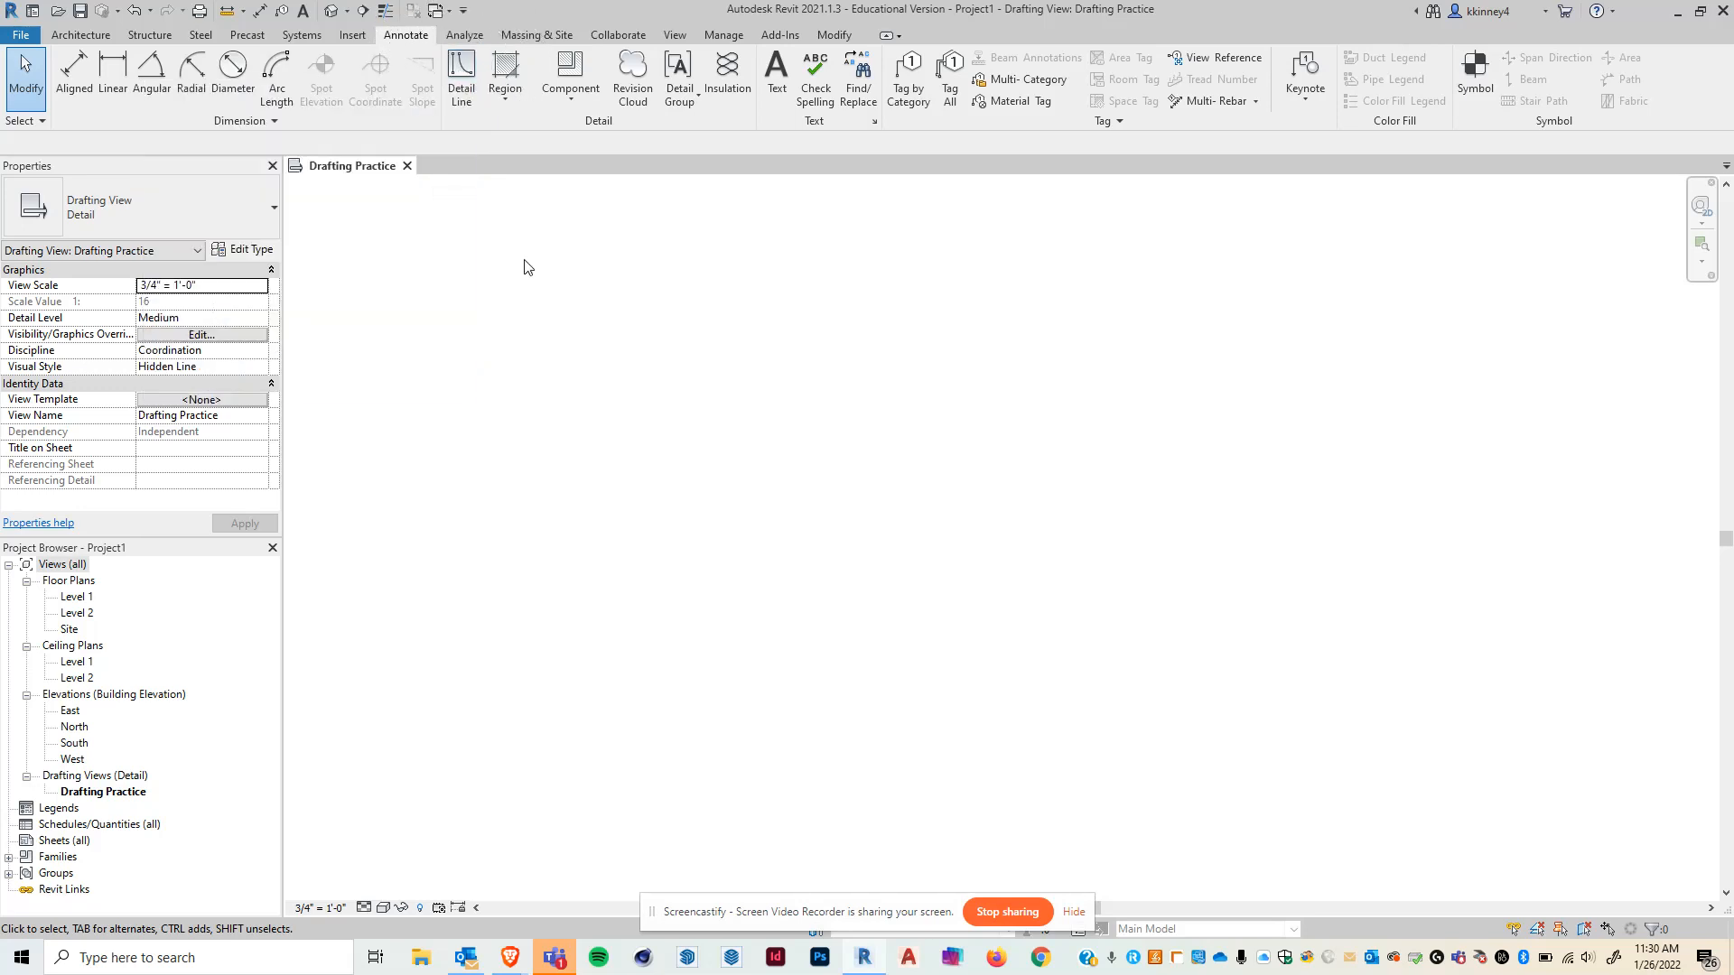
{"action": "left_click", "coordinate": [467, 67]}
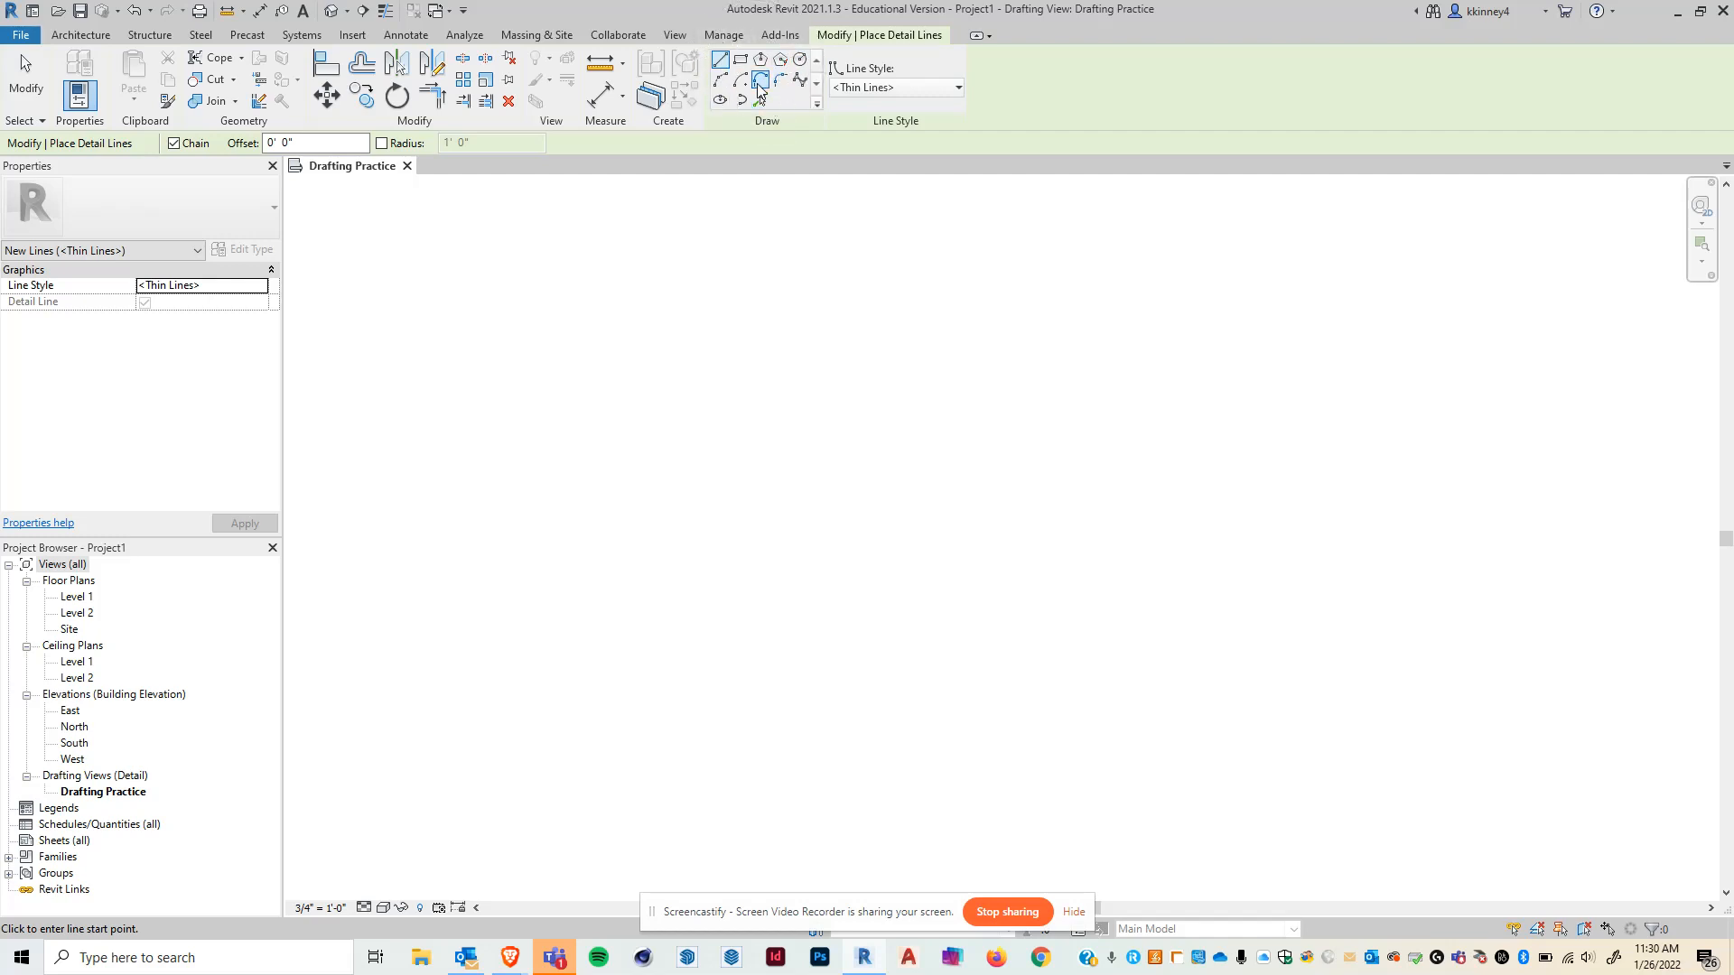
{"action": "left_click", "coordinate": [897, 89]}
{"action": "left_click", "coordinate": [936, 89]}
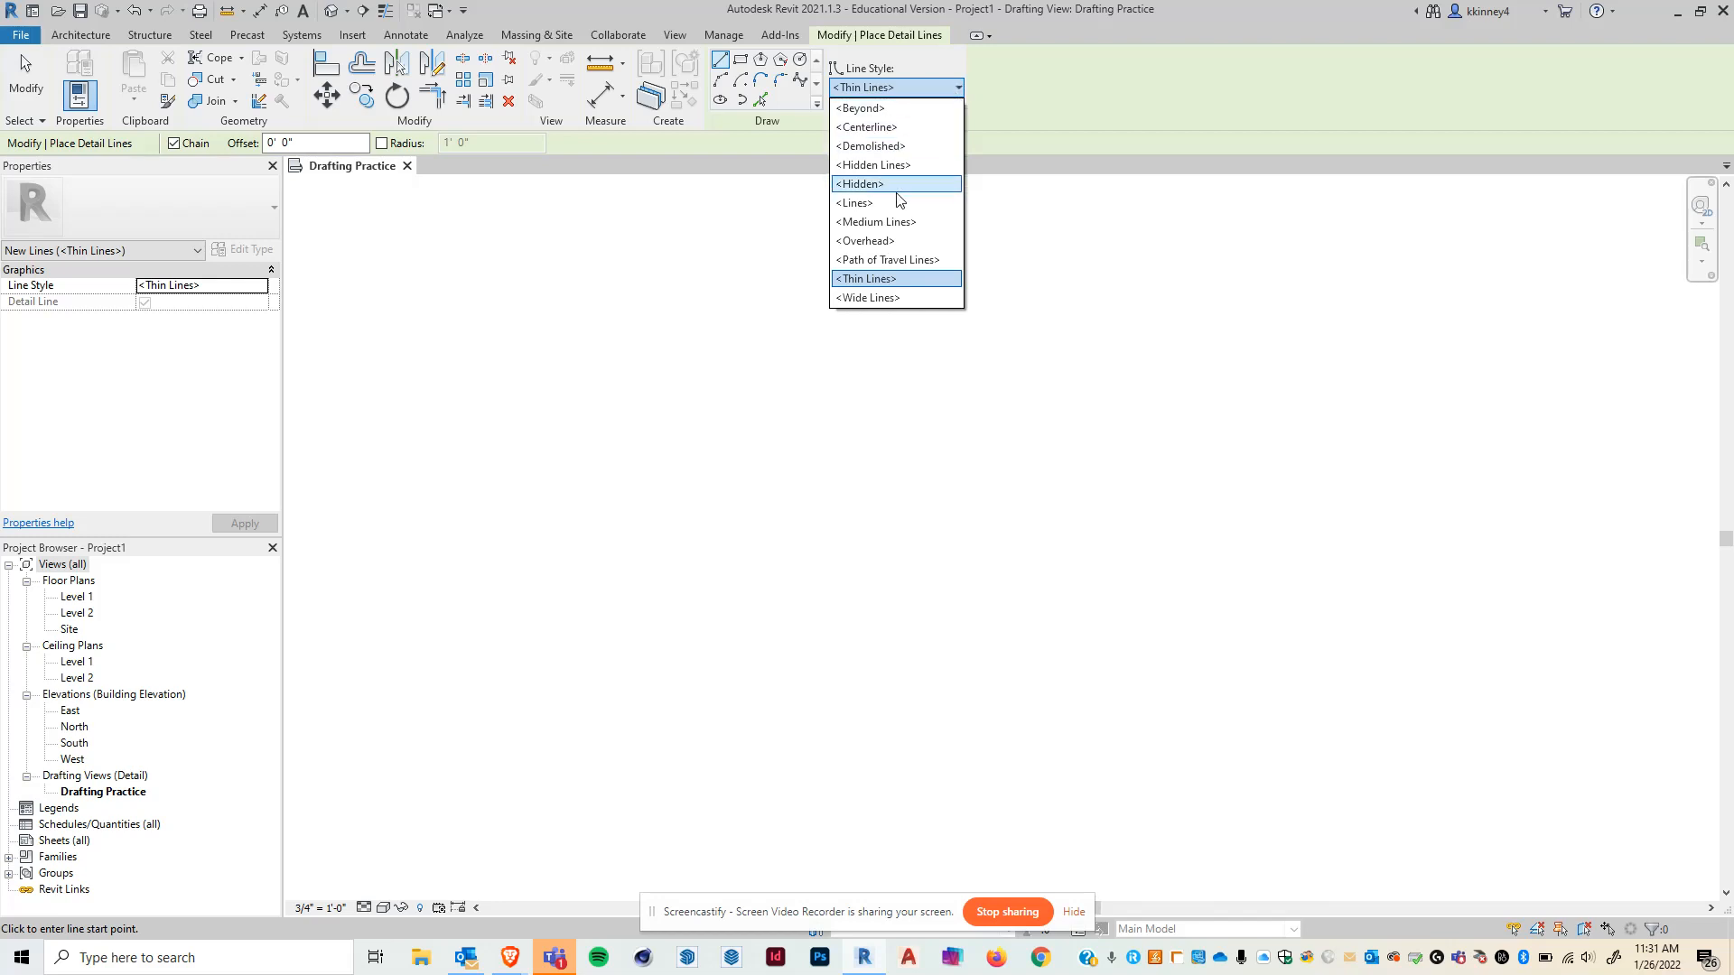
{"action": "left_click", "coordinate": [869, 280]}
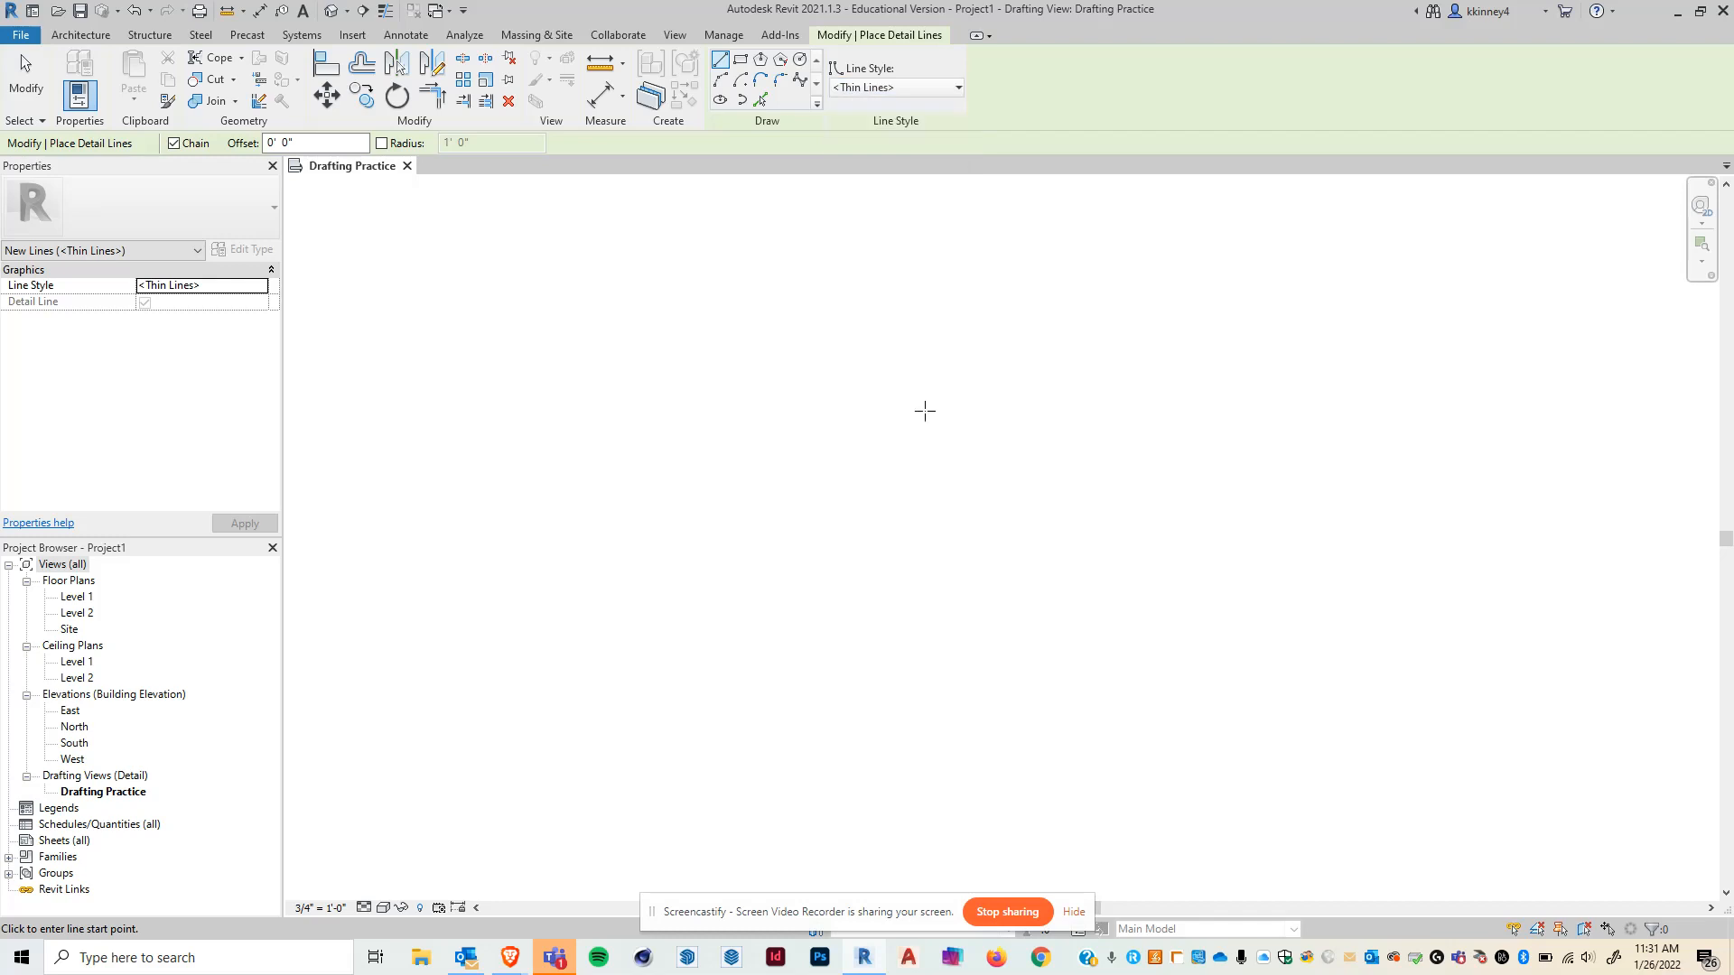
{"action": "left_click", "coordinate": [596, 501]}
{"action": "left_click", "coordinate": [596, 347]}
{"action": "left_click", "coordinate": [637, 346]}
{"action": "left_click", "coordinate": [636, 277]}
{"action": "left_click", "coordinate": [666, 277]}
{"action": "left_click", "coordinate": [666, 435]}
{"action": "left_click", "coordinate": [734, 435]}
{"action": "left_click", "coordinate": [734, 328]}
{"action": "left_click", "coordinate": [775, 328]}
{"action": "left_click", "coordinate": [774, 277]}
{"action": "left_click", "coordinate": [798, 277]}
{"action": "left_click", "coordinate": [934, 453]}
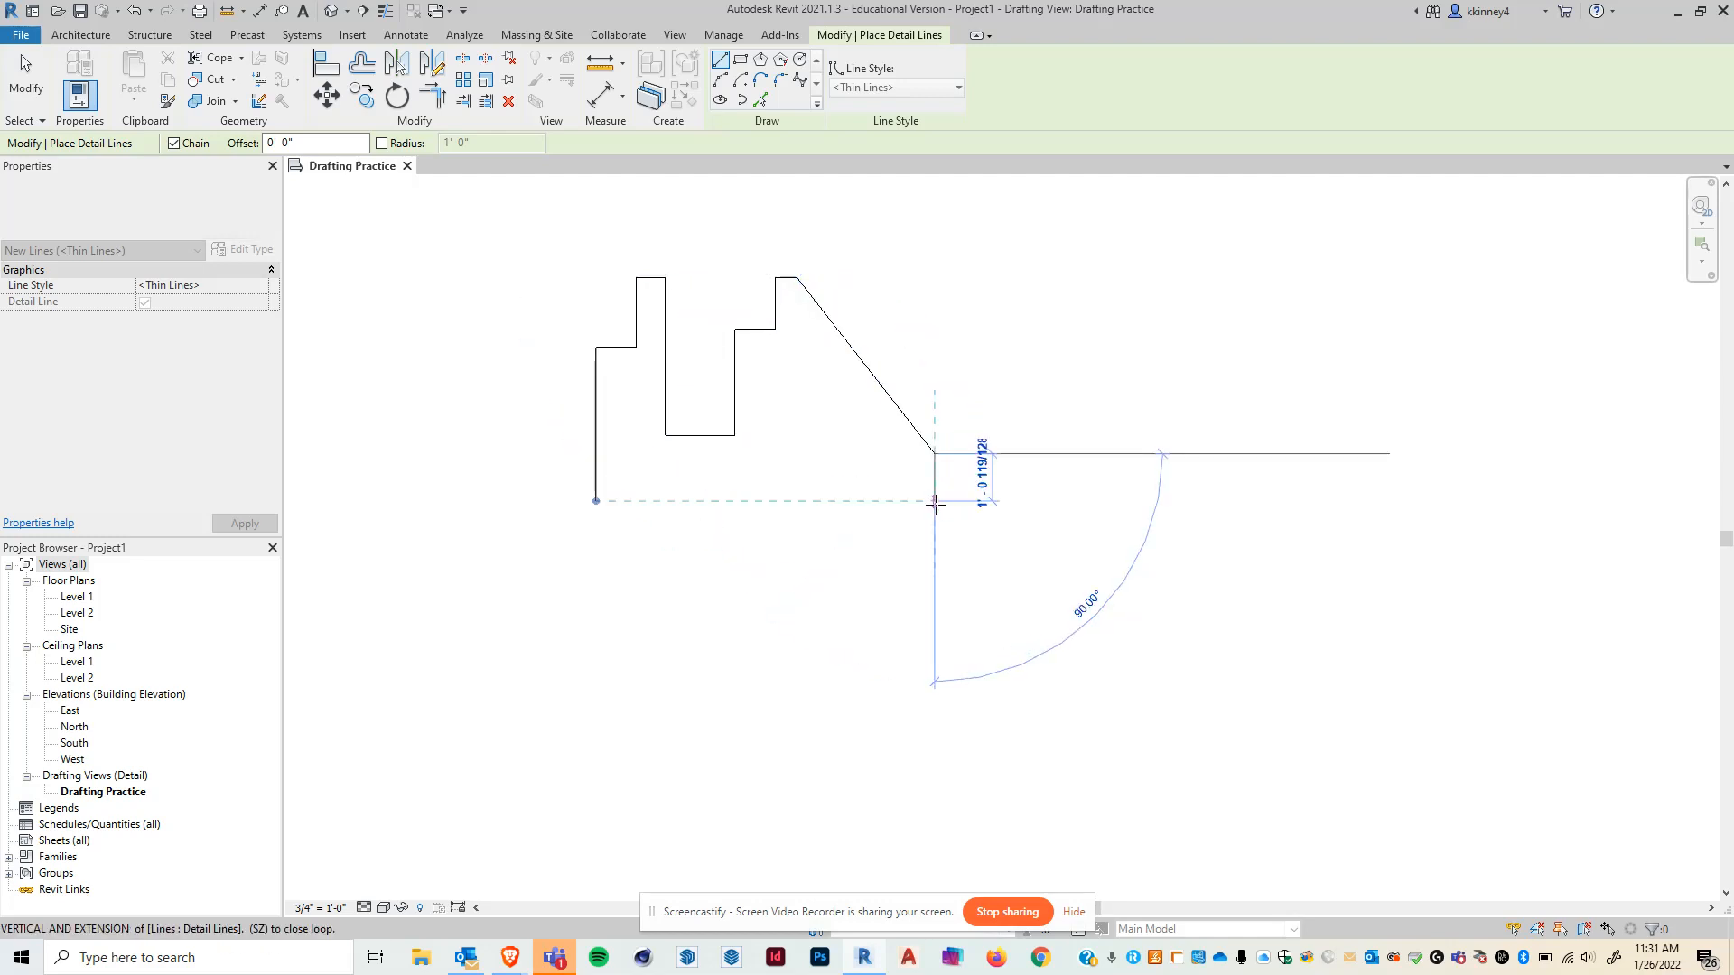
{"action": "left_click", "coordinate": [934, 544]}
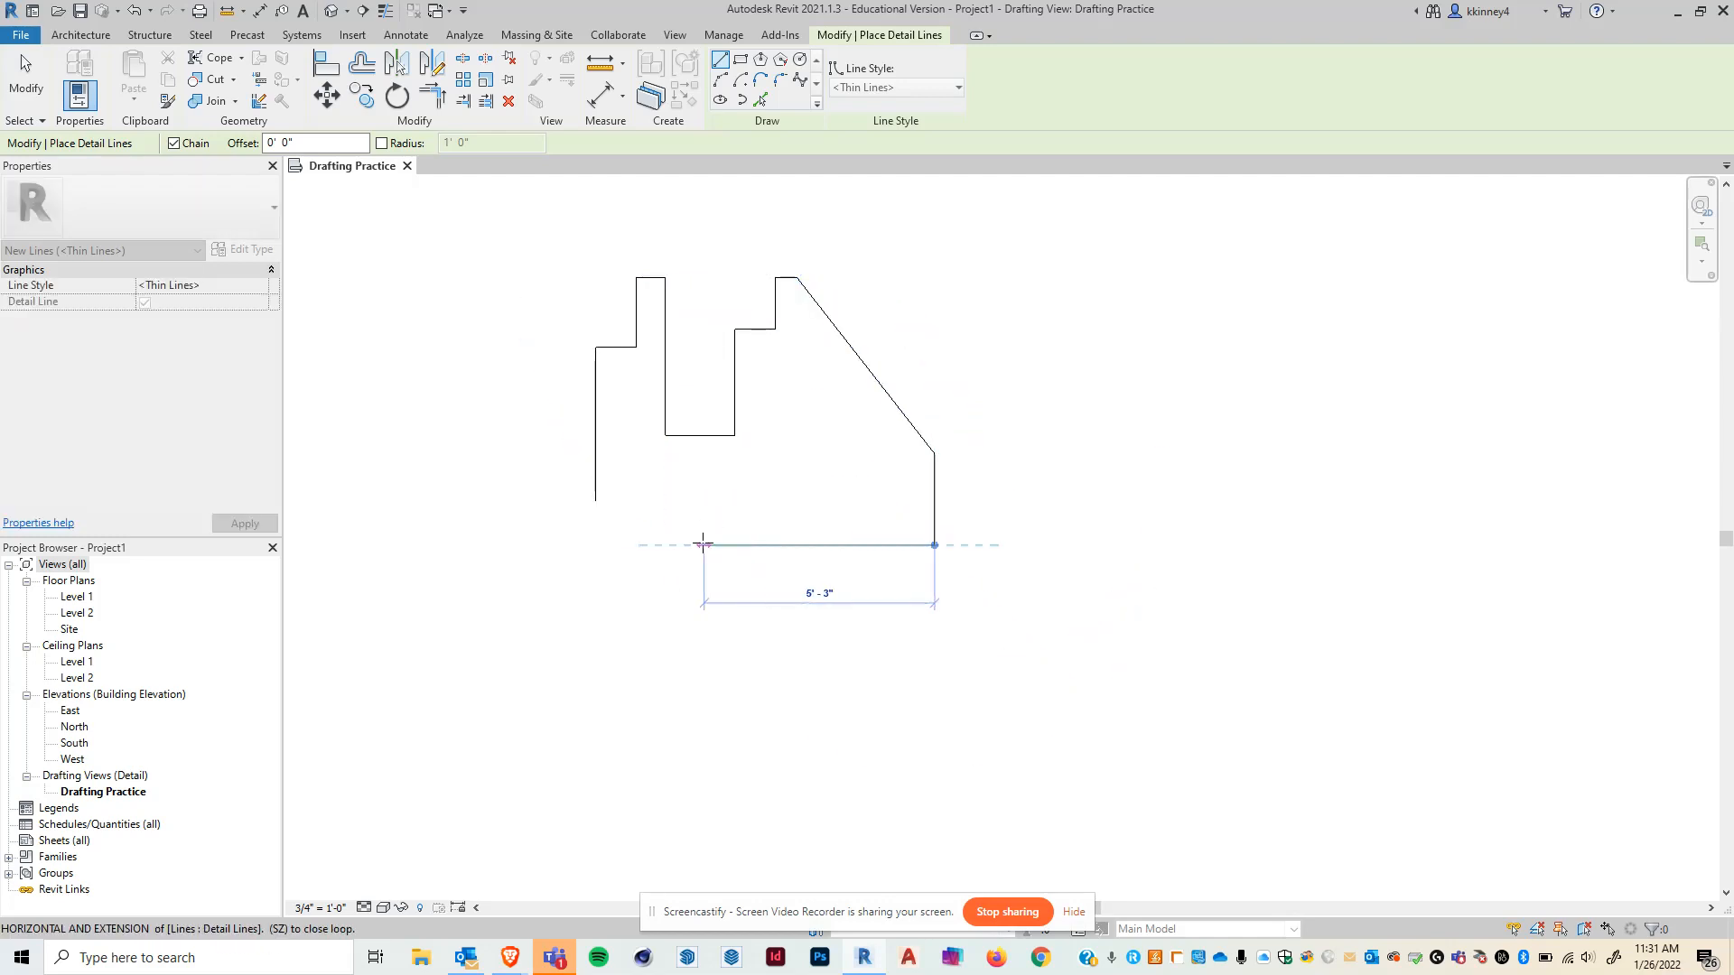
{"action": "left_click", "coordinate": [703, 544]}
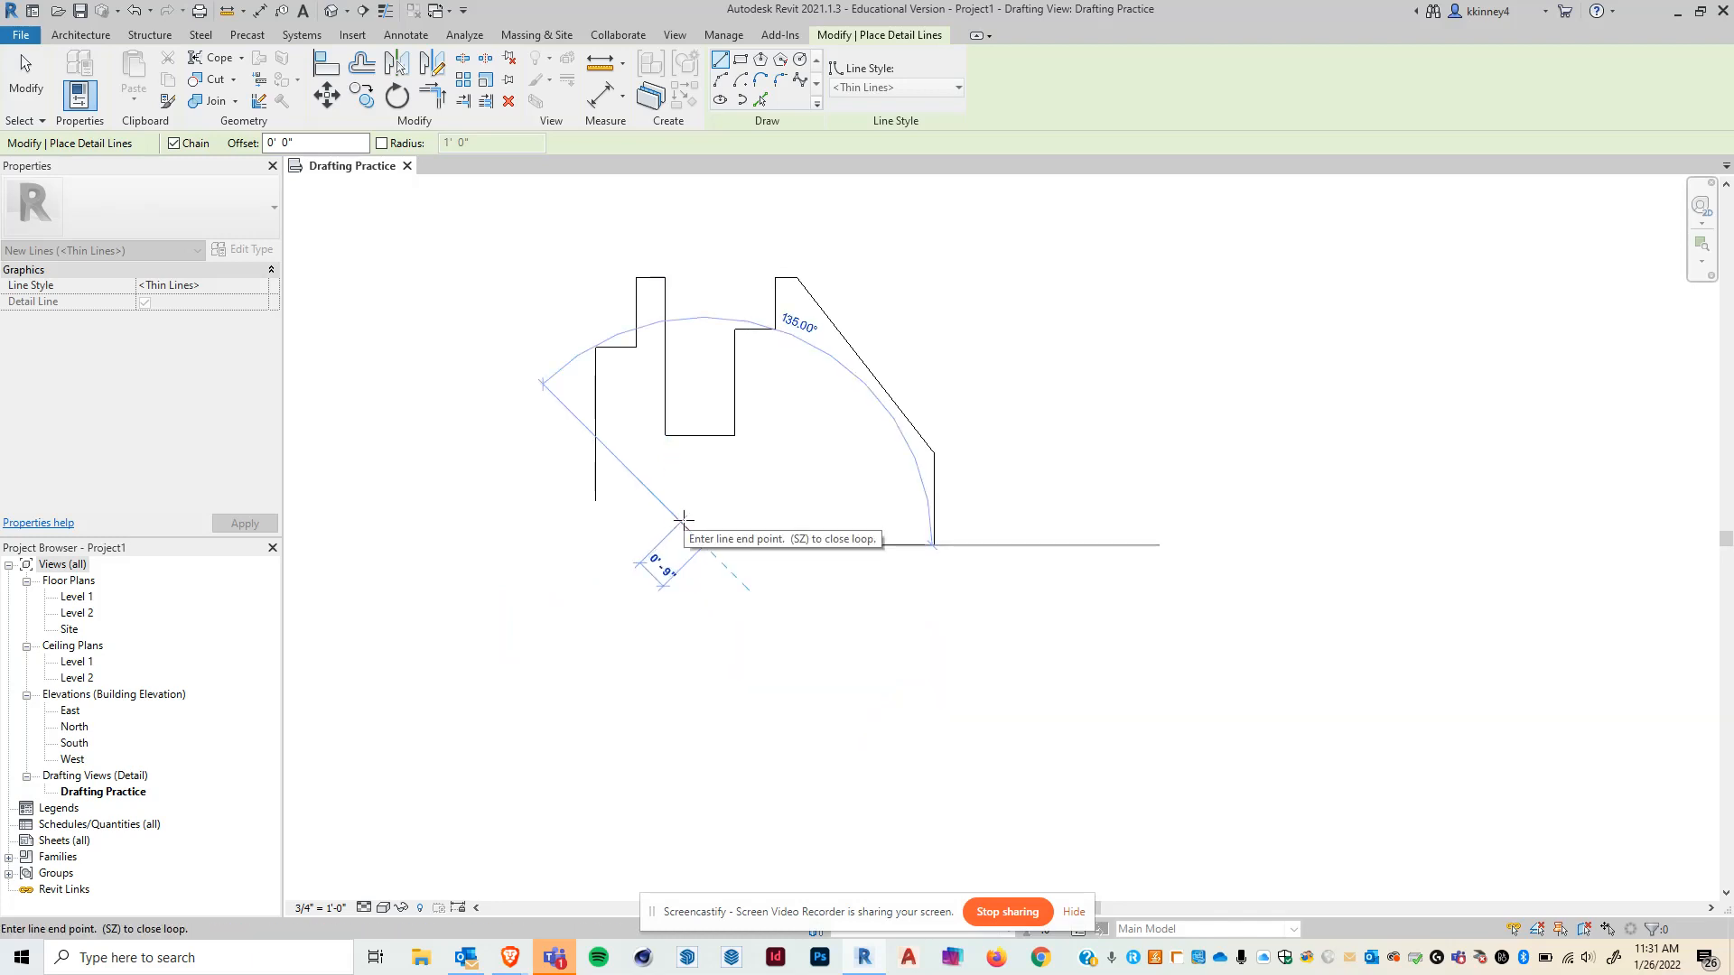
{"action": "key", "text": "Escape"}
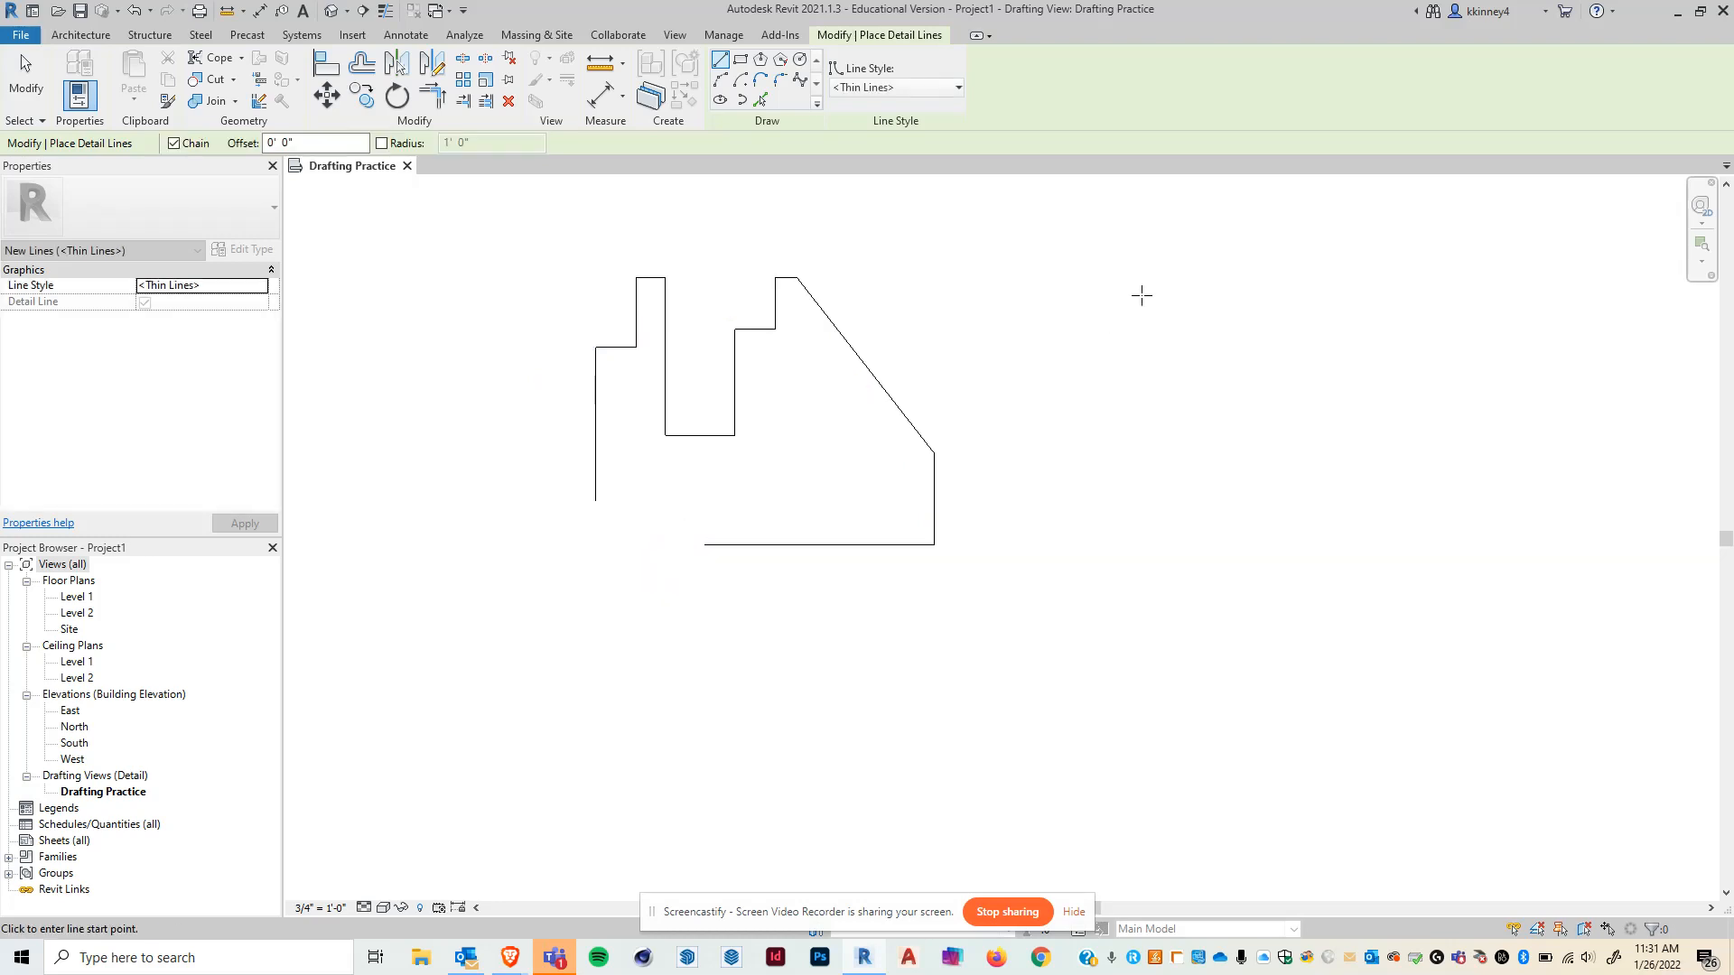
- Draw a single vertical detail line to the right of the outline and exit the command
{"action": "left_click", "coordinate": [1140, 295]}
{"action": "left_click", "coordinate": [1140, 401]}
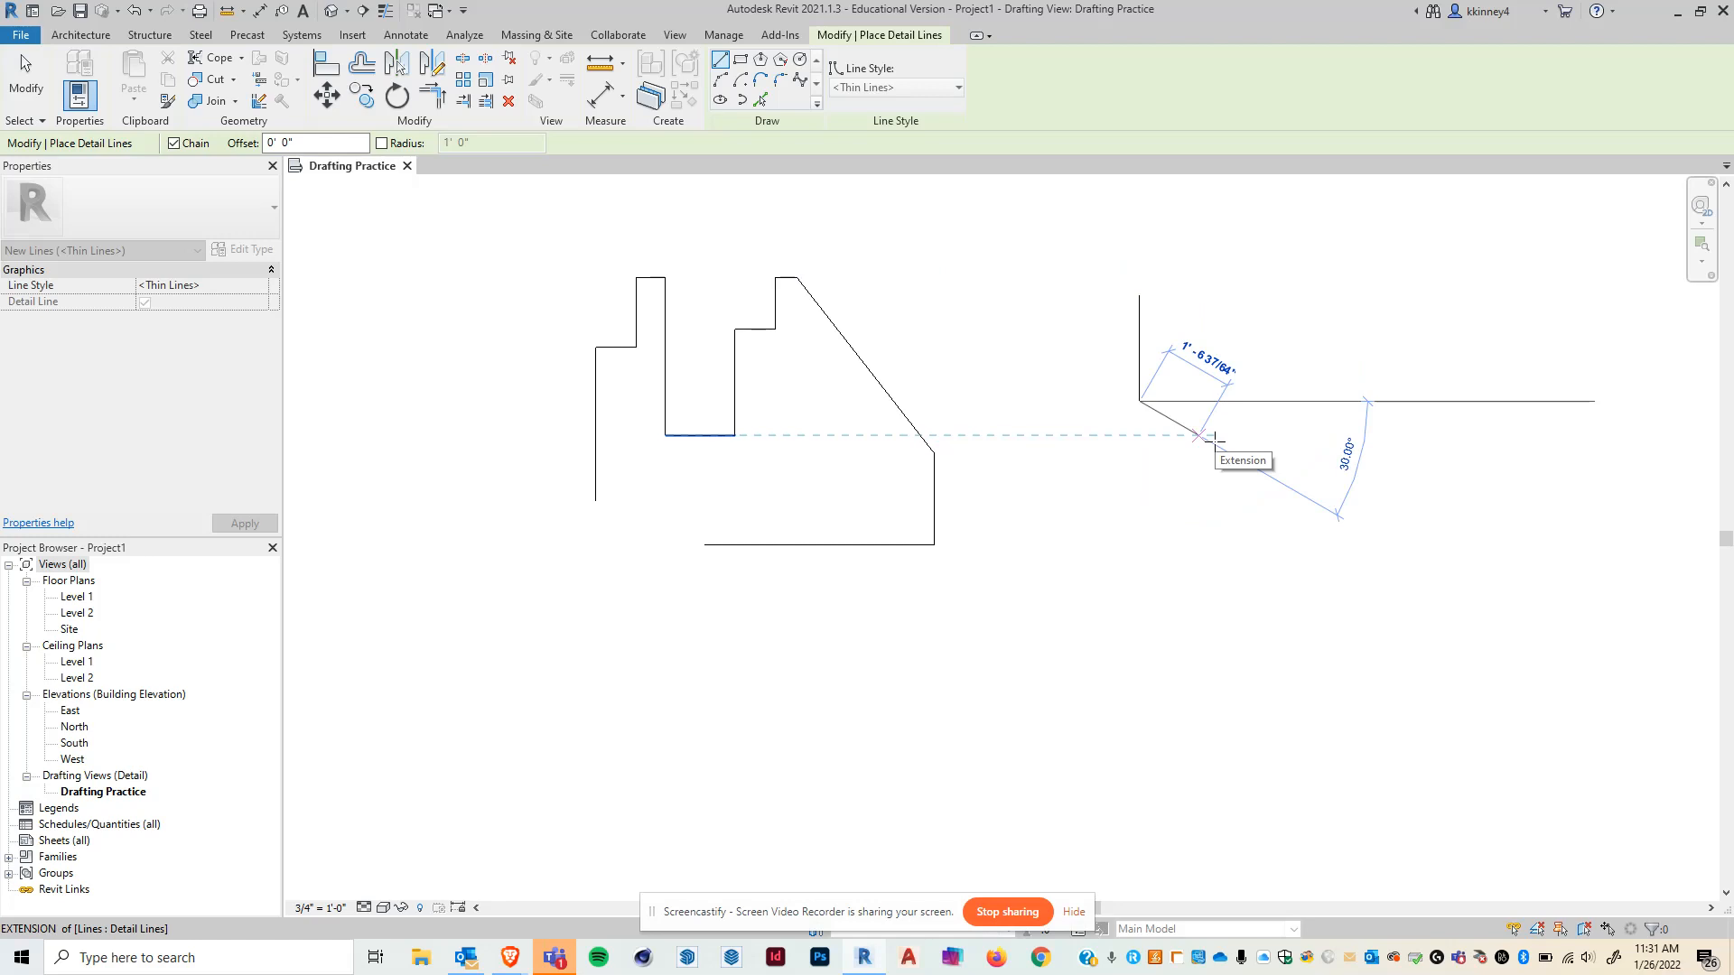
{"action": "key", "text": "Escape"}
{"action": "key", "text": "Escape"}
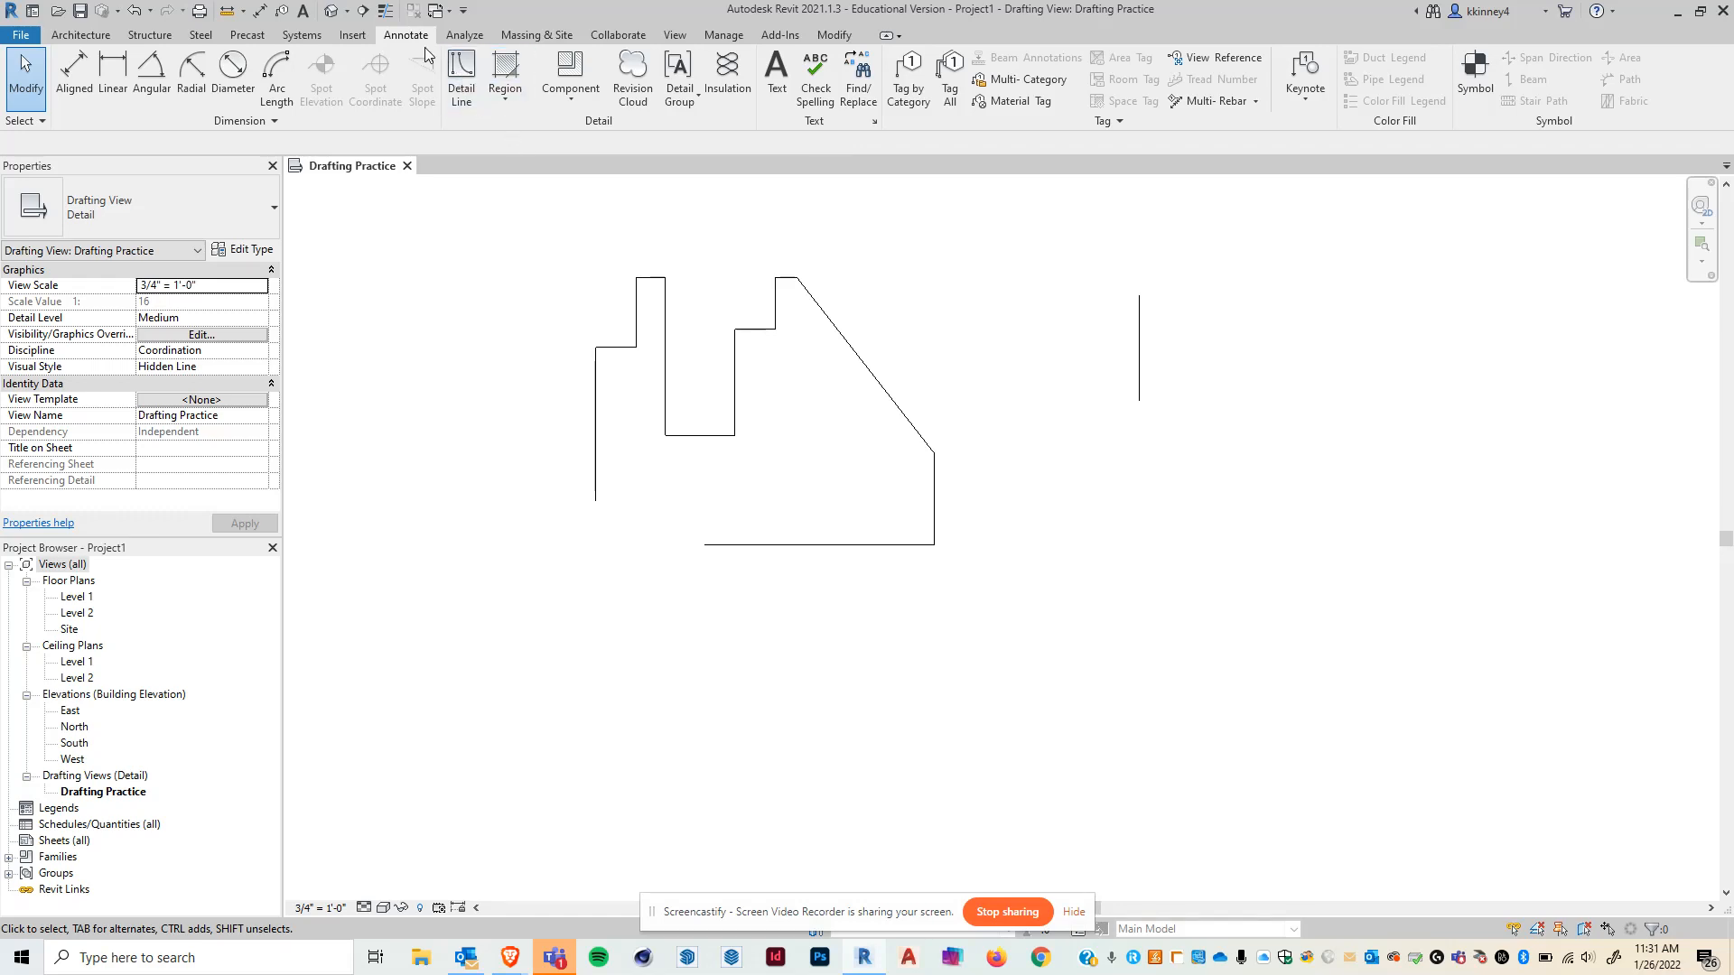
- Restart Detail Line with Chain turned off and draw a separate vertical line beside the outline
{"action": "left_click", "coordinate": [462, 77]}
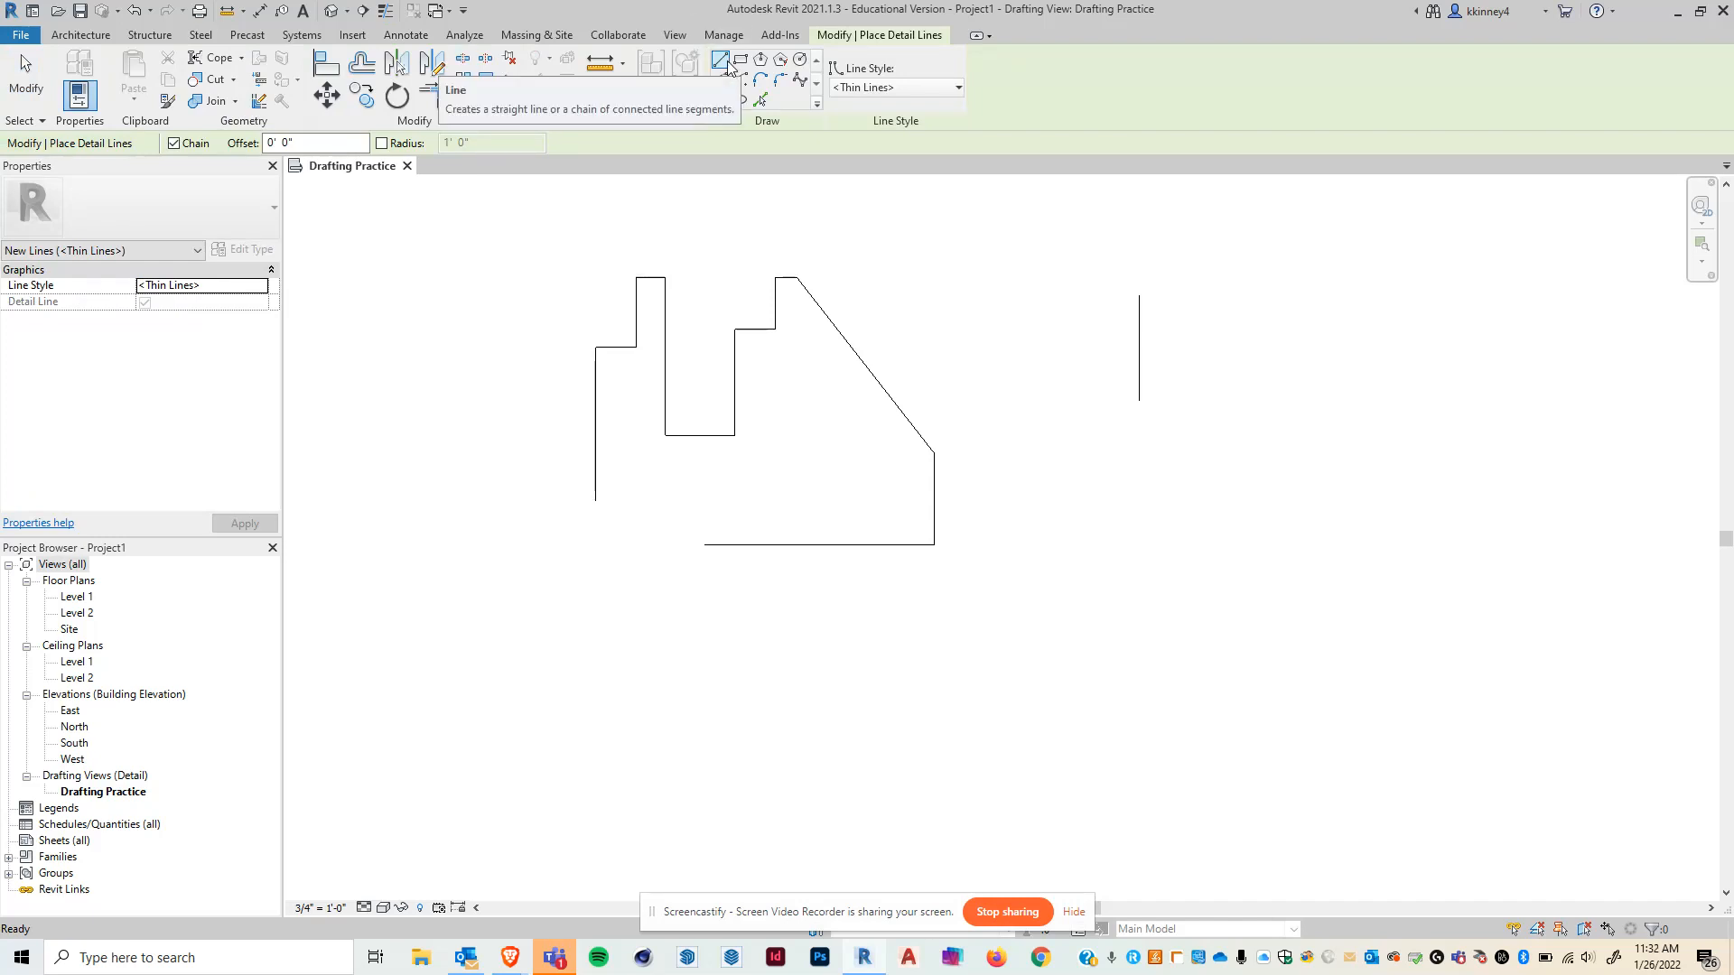
{"action": "left_click", "coordinate": [174, 143]}
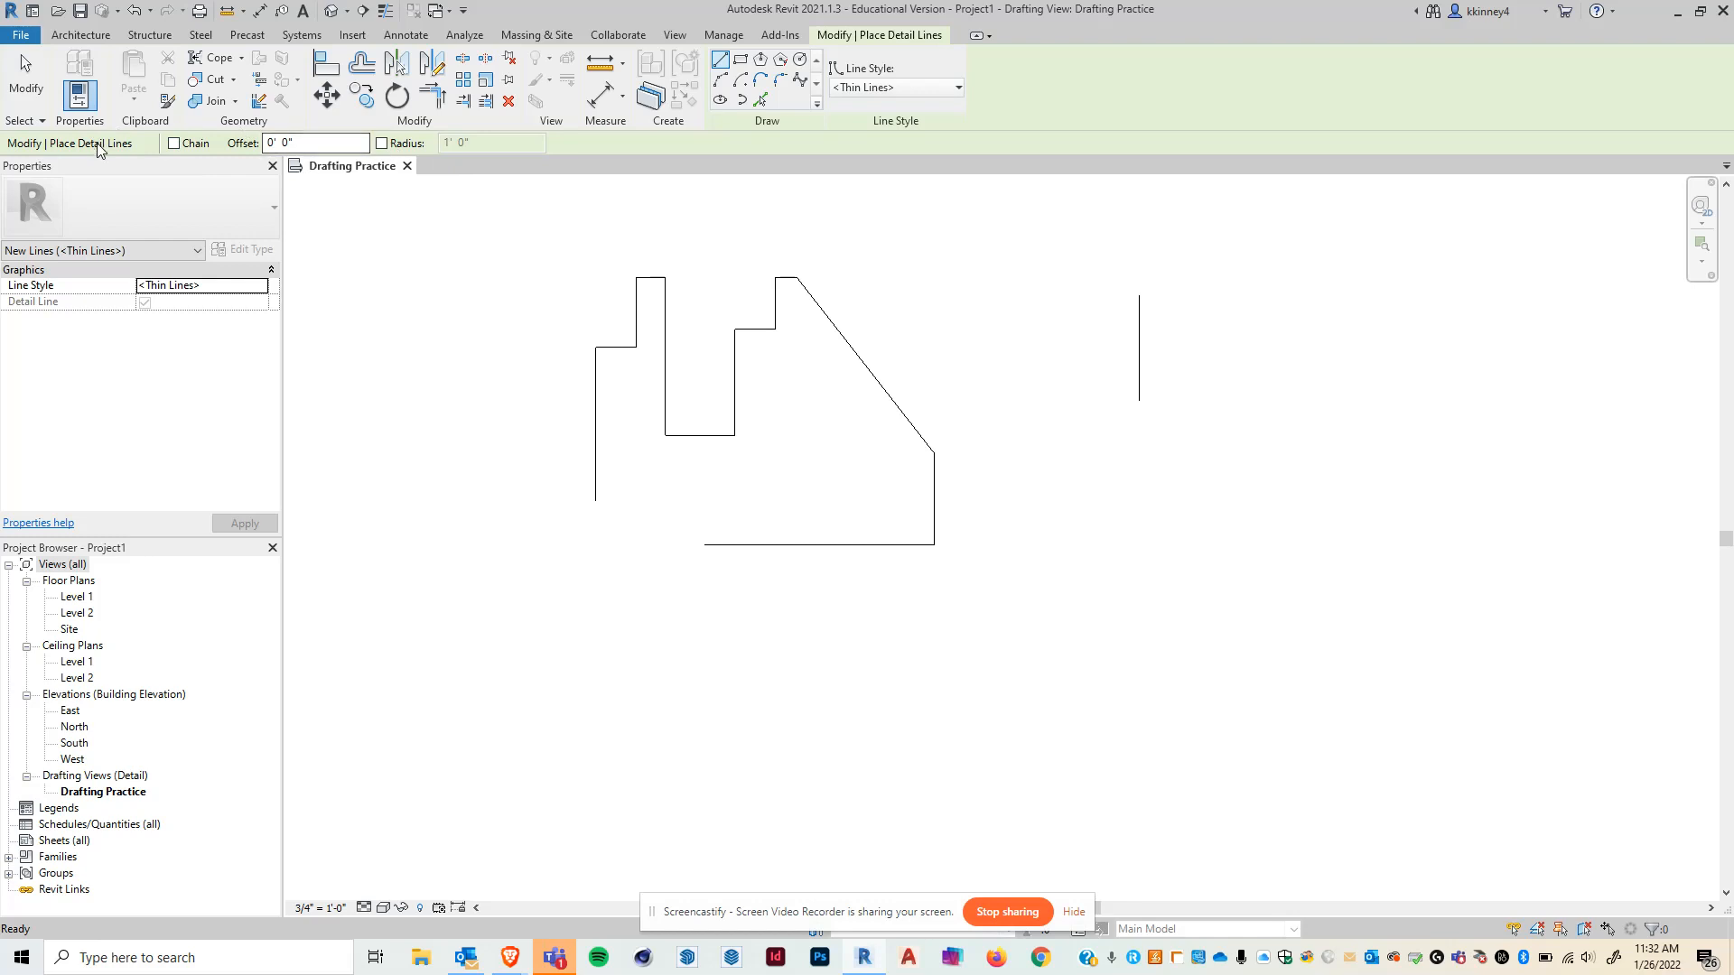
{"action": "left_click", "coordinate": [1052, 557]}
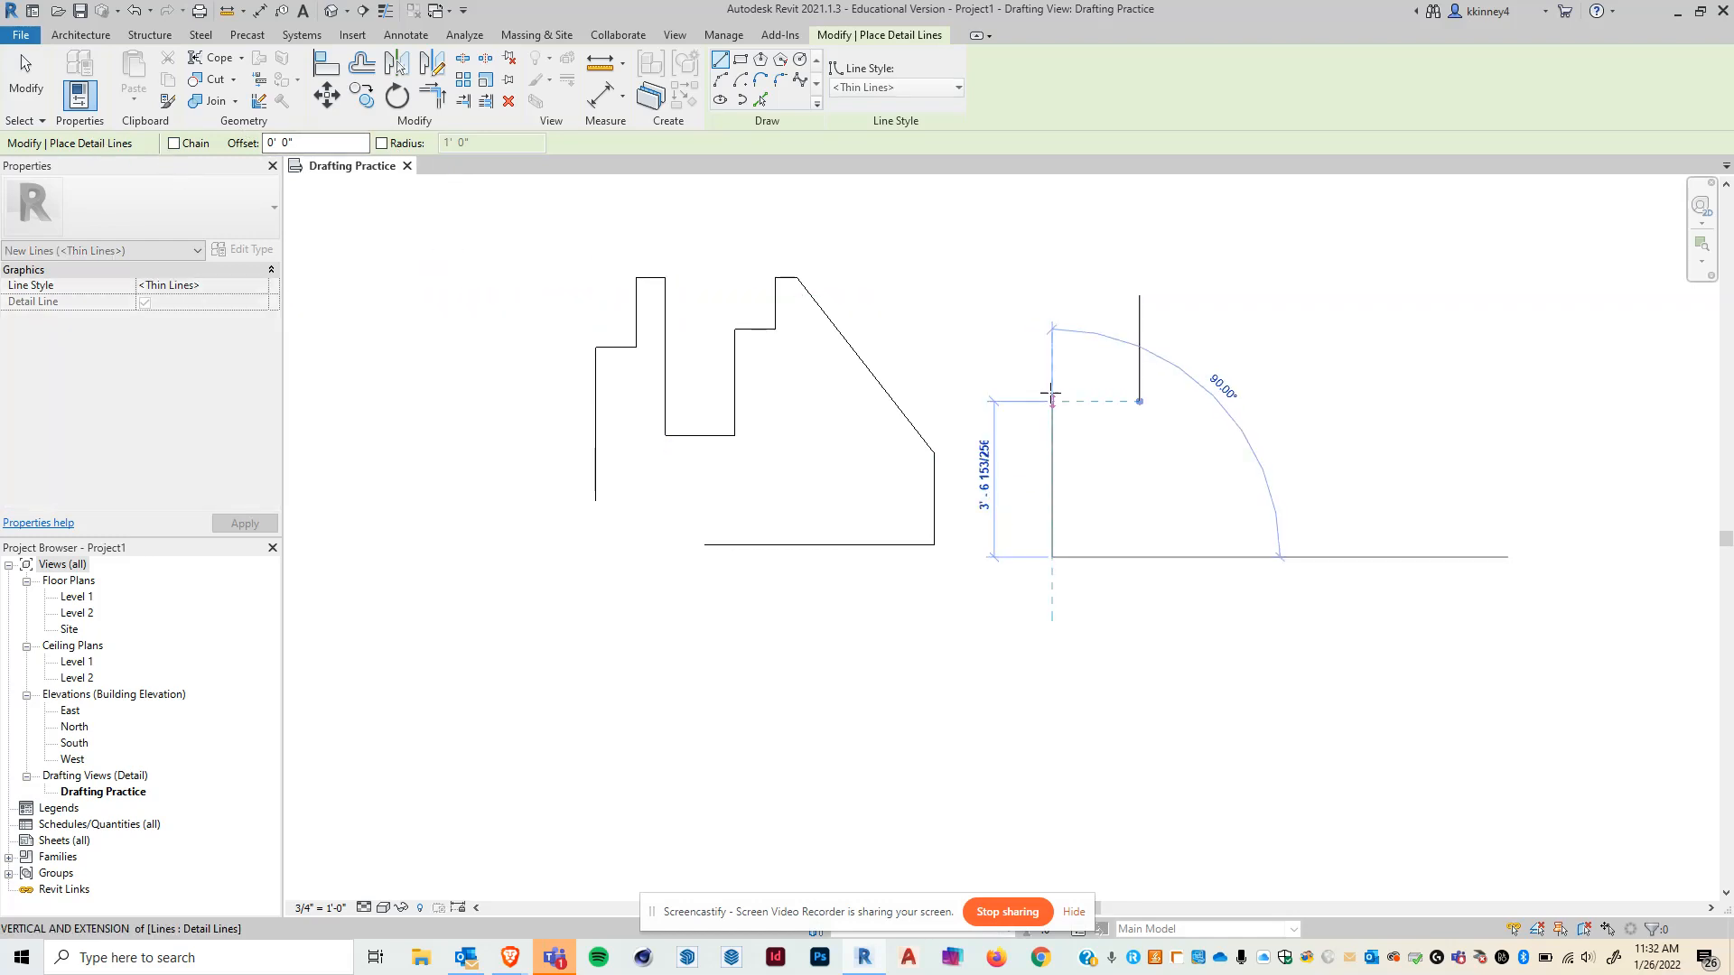
{"action": "left_click", "coordinate": [1052, 436]}
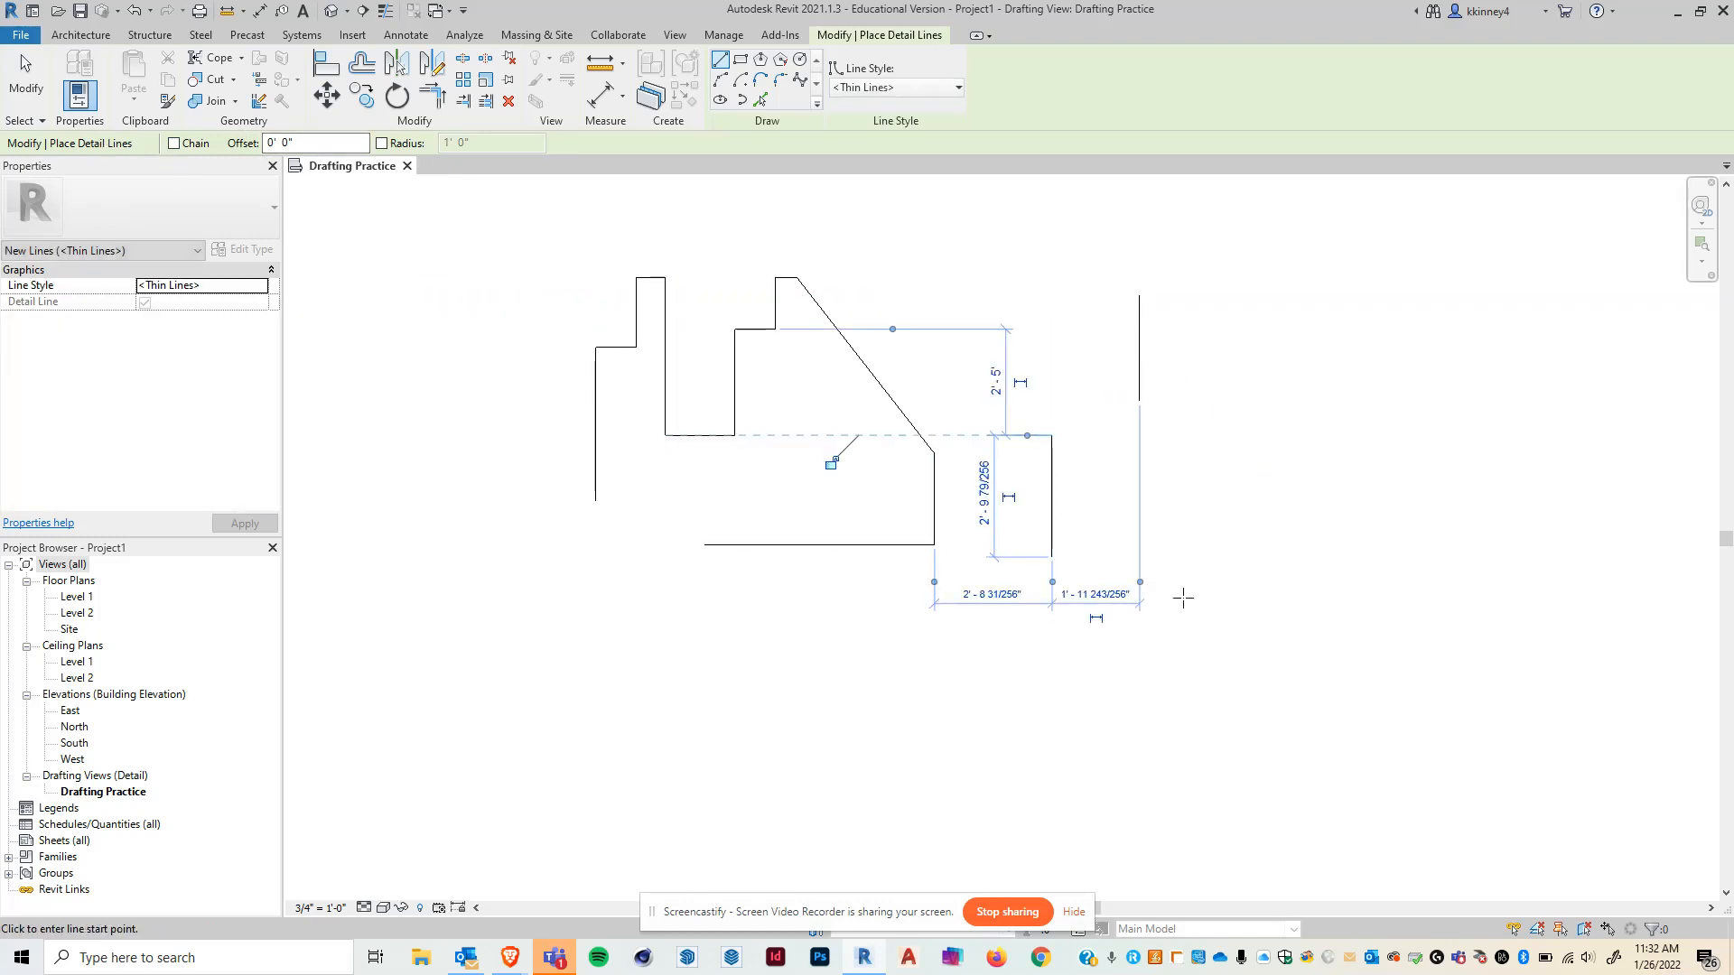
- Draw several separate short horizontal and vertical crossing lines on the right and exit the command
{"action": "left_click", "coordinate": [1250, 489]}
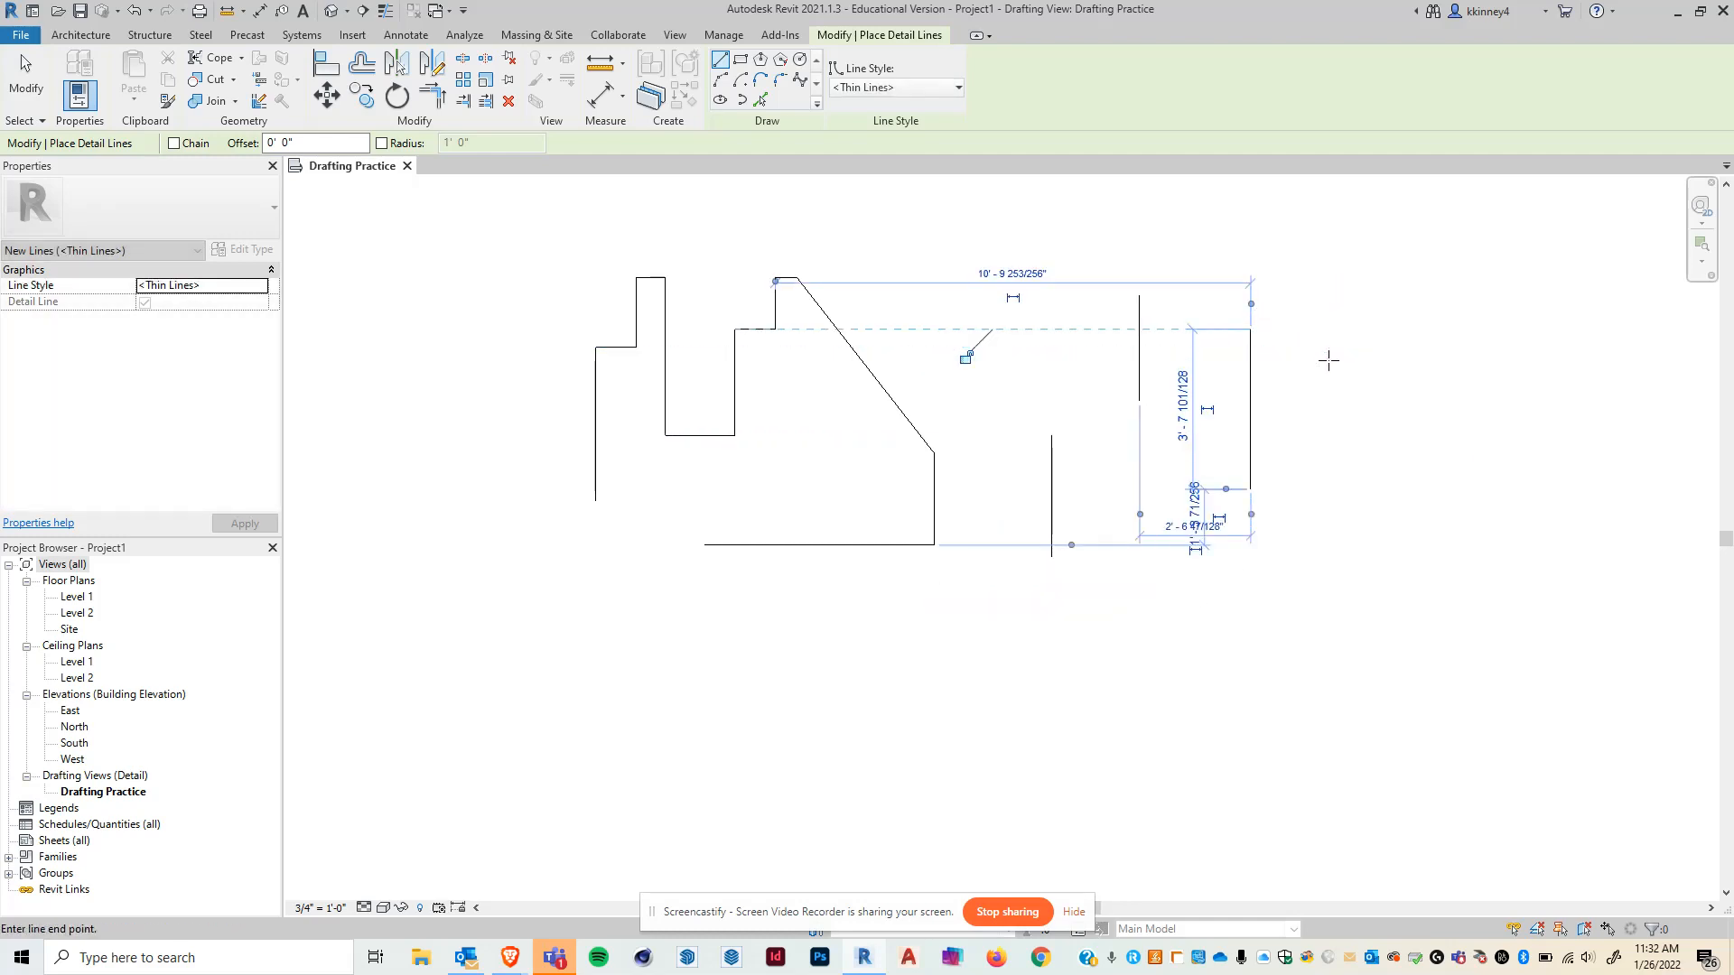
{"action": "left_click", "coordinate": [1068, 360]}
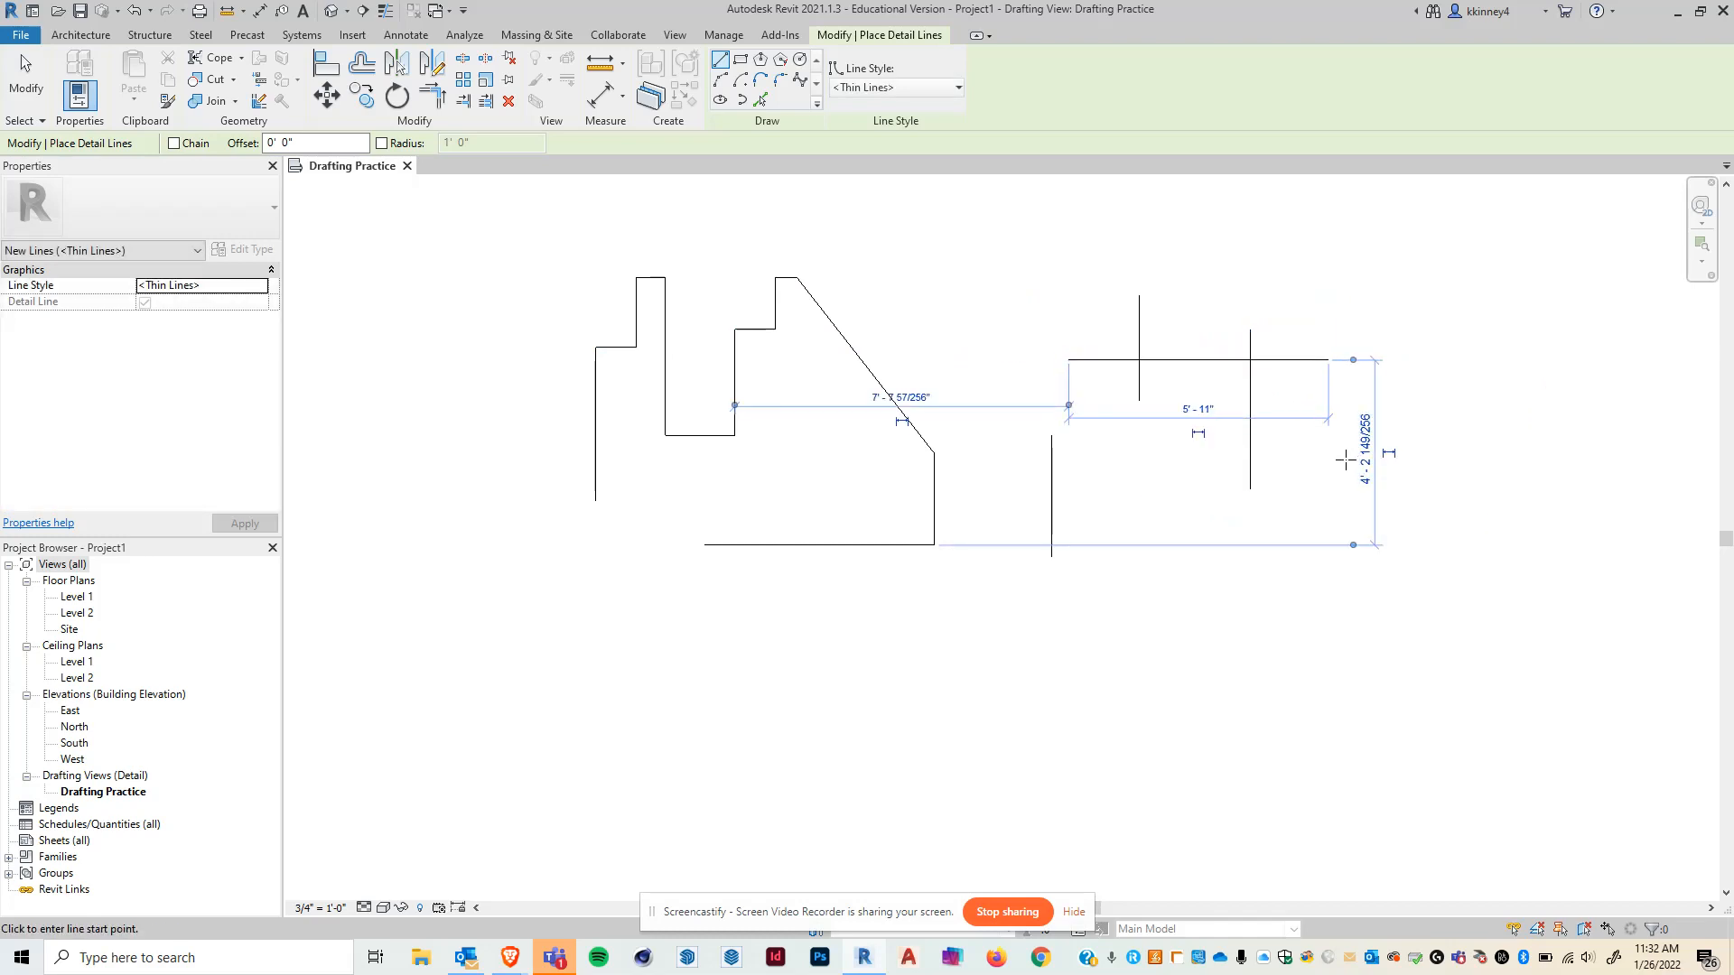
{"action": "left_click", "coordinate": [1281, 470]}
{"action": "left_click", "coordinate": [1207, 469]}
{"action": "left_click", "coordinate": [1210, 400]}
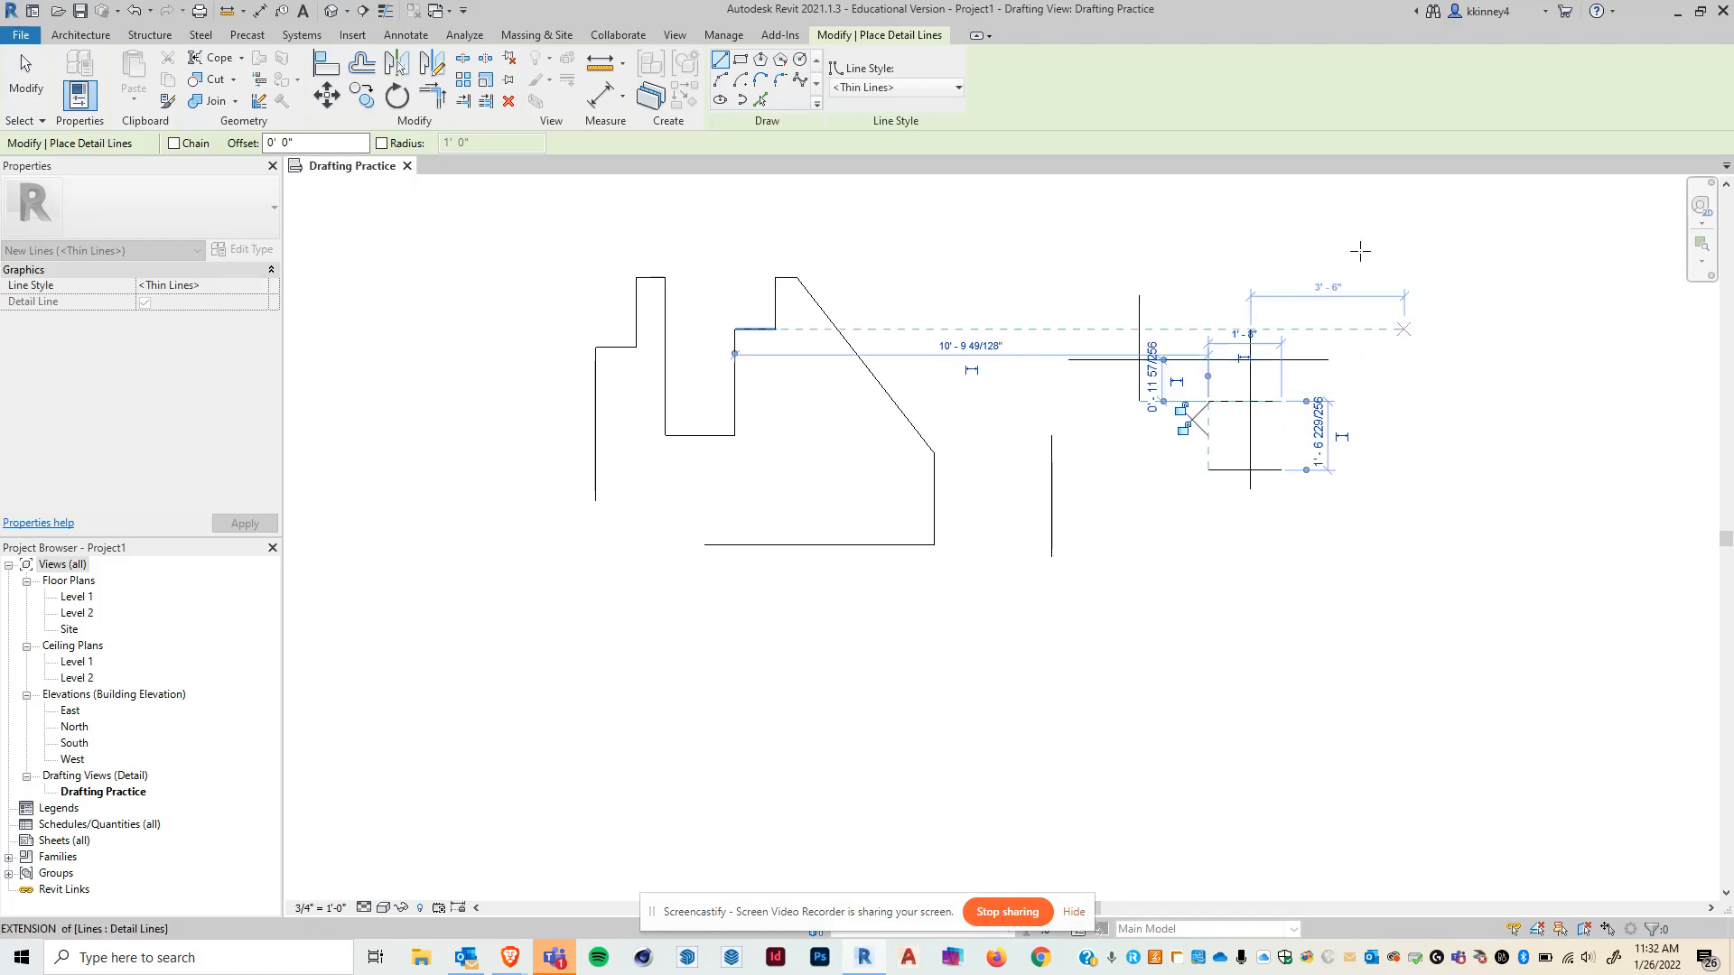
{"action": "key", "text": "Escape"}
{"action": "key", "text": "Escape"}
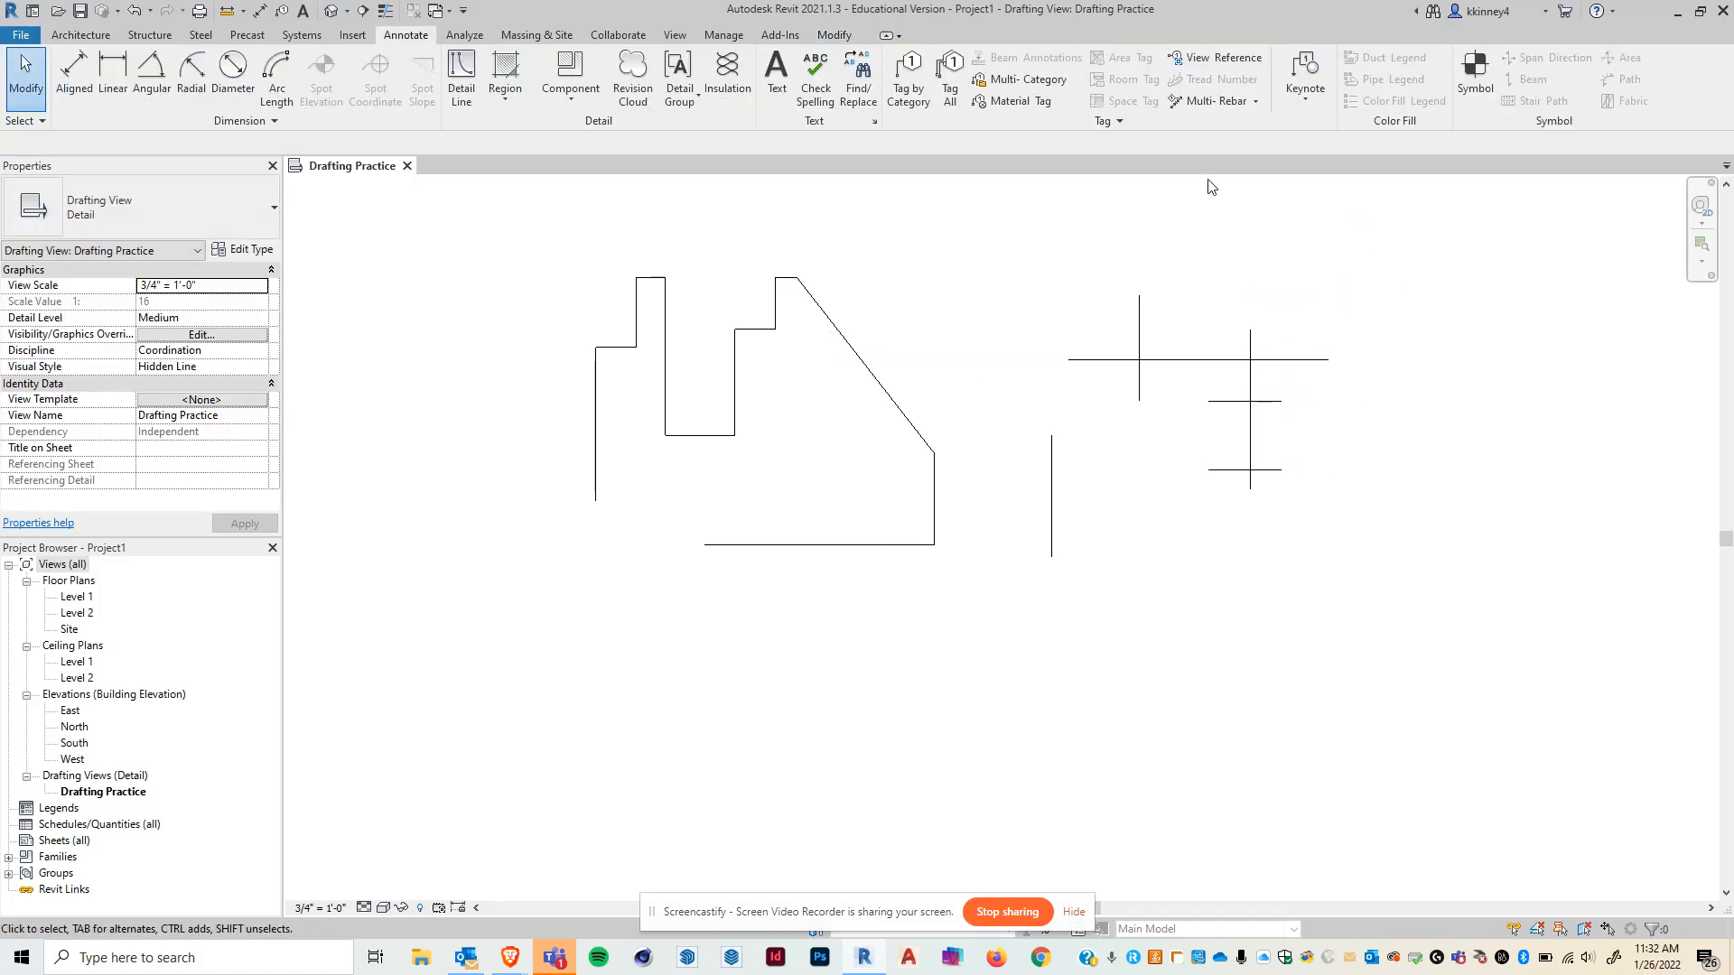
- Restart Detail Line with the Rectangle option and draw a tall narrow rectangle about 1'-4" wide left of the outline
{"action": "left_click", "coordinate": [465, 89]}
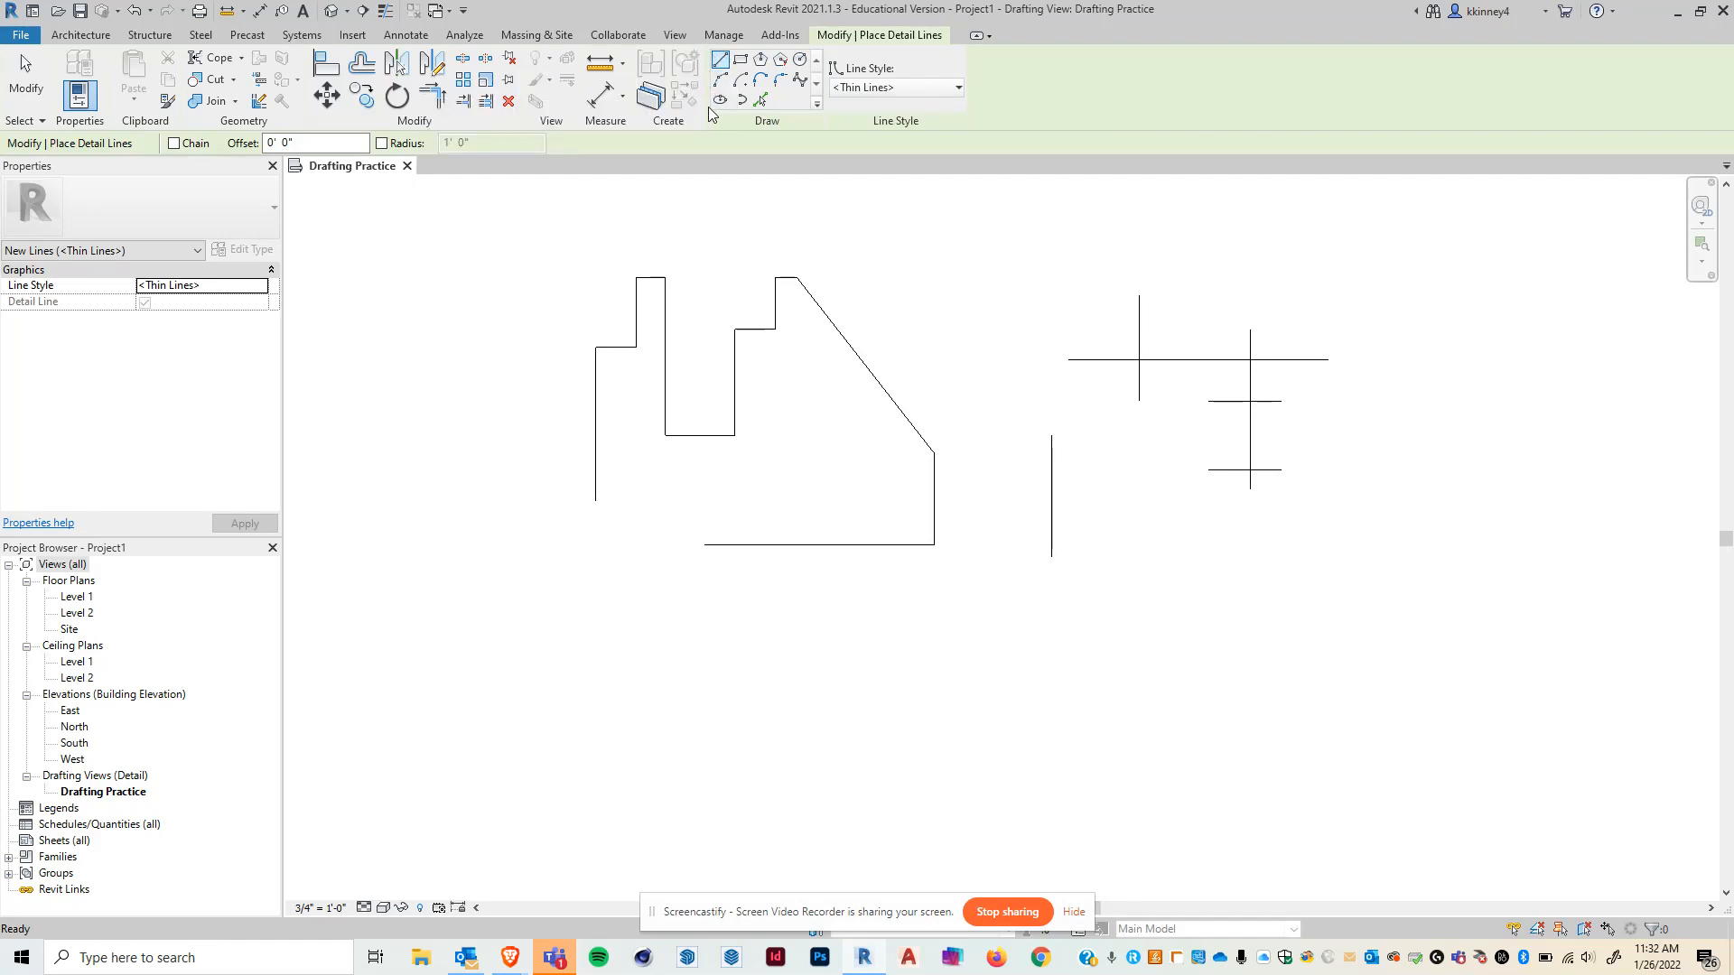
{"action": "left_click", "coordinate": [739, 59]}
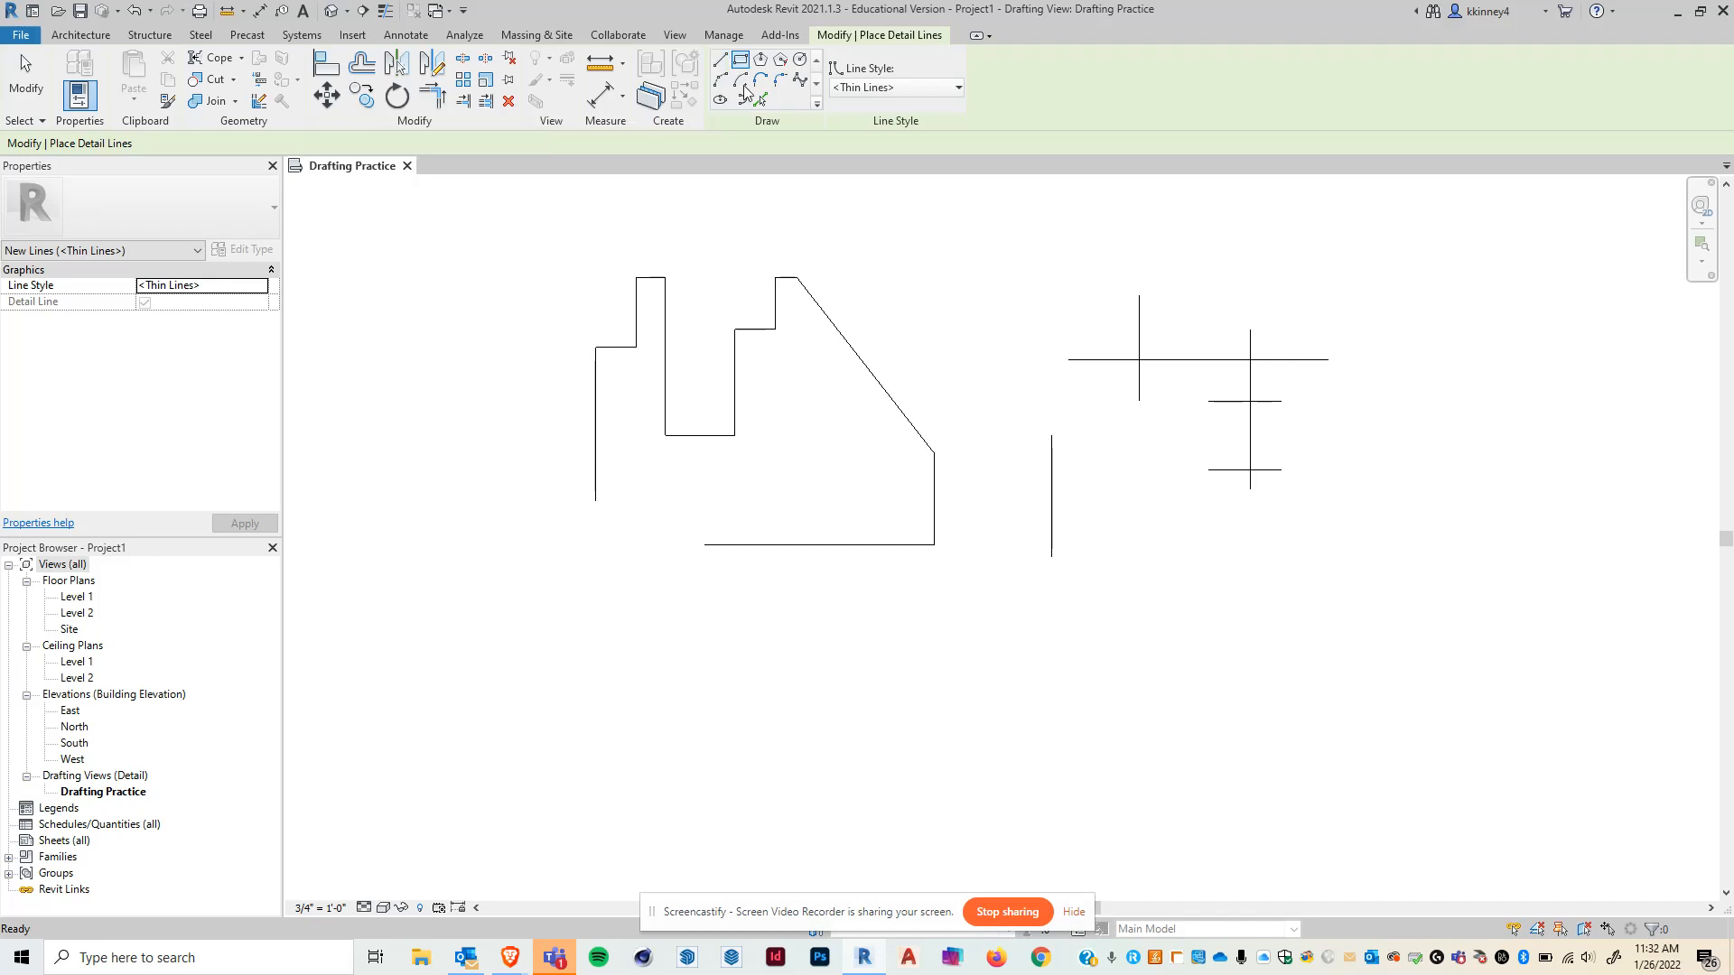
{"action": "left_click", "coordinate": [423, 262]}
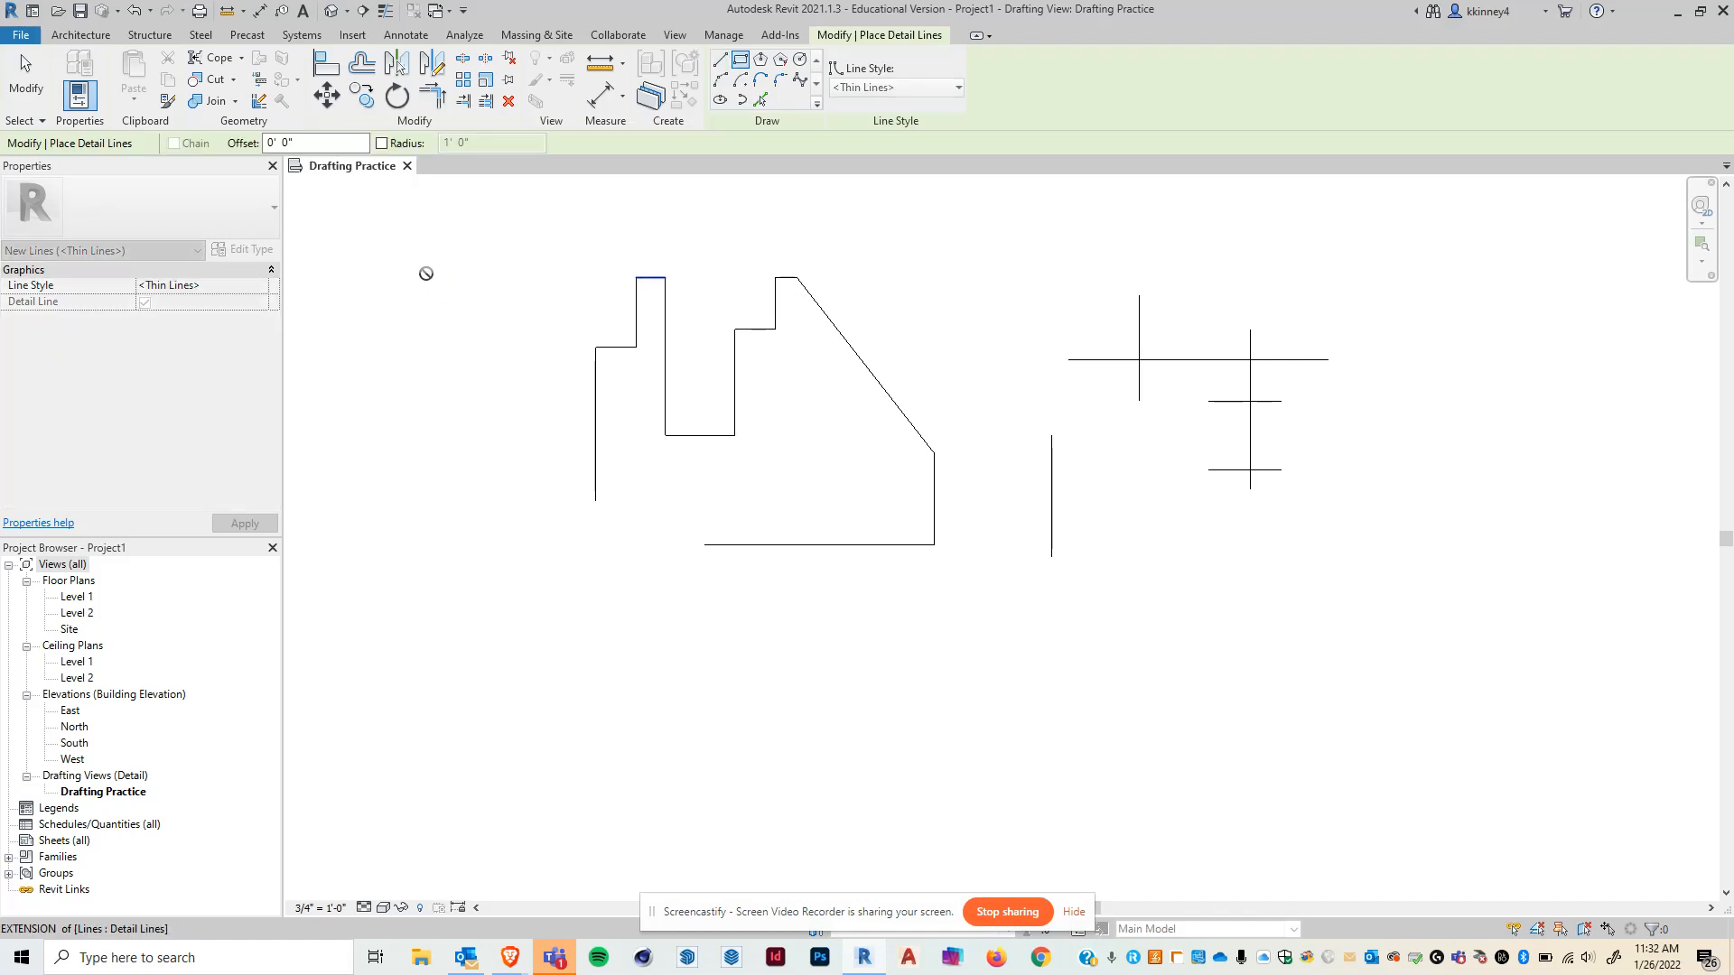
{"action": "left_click", "coordinate": [481, 457]}
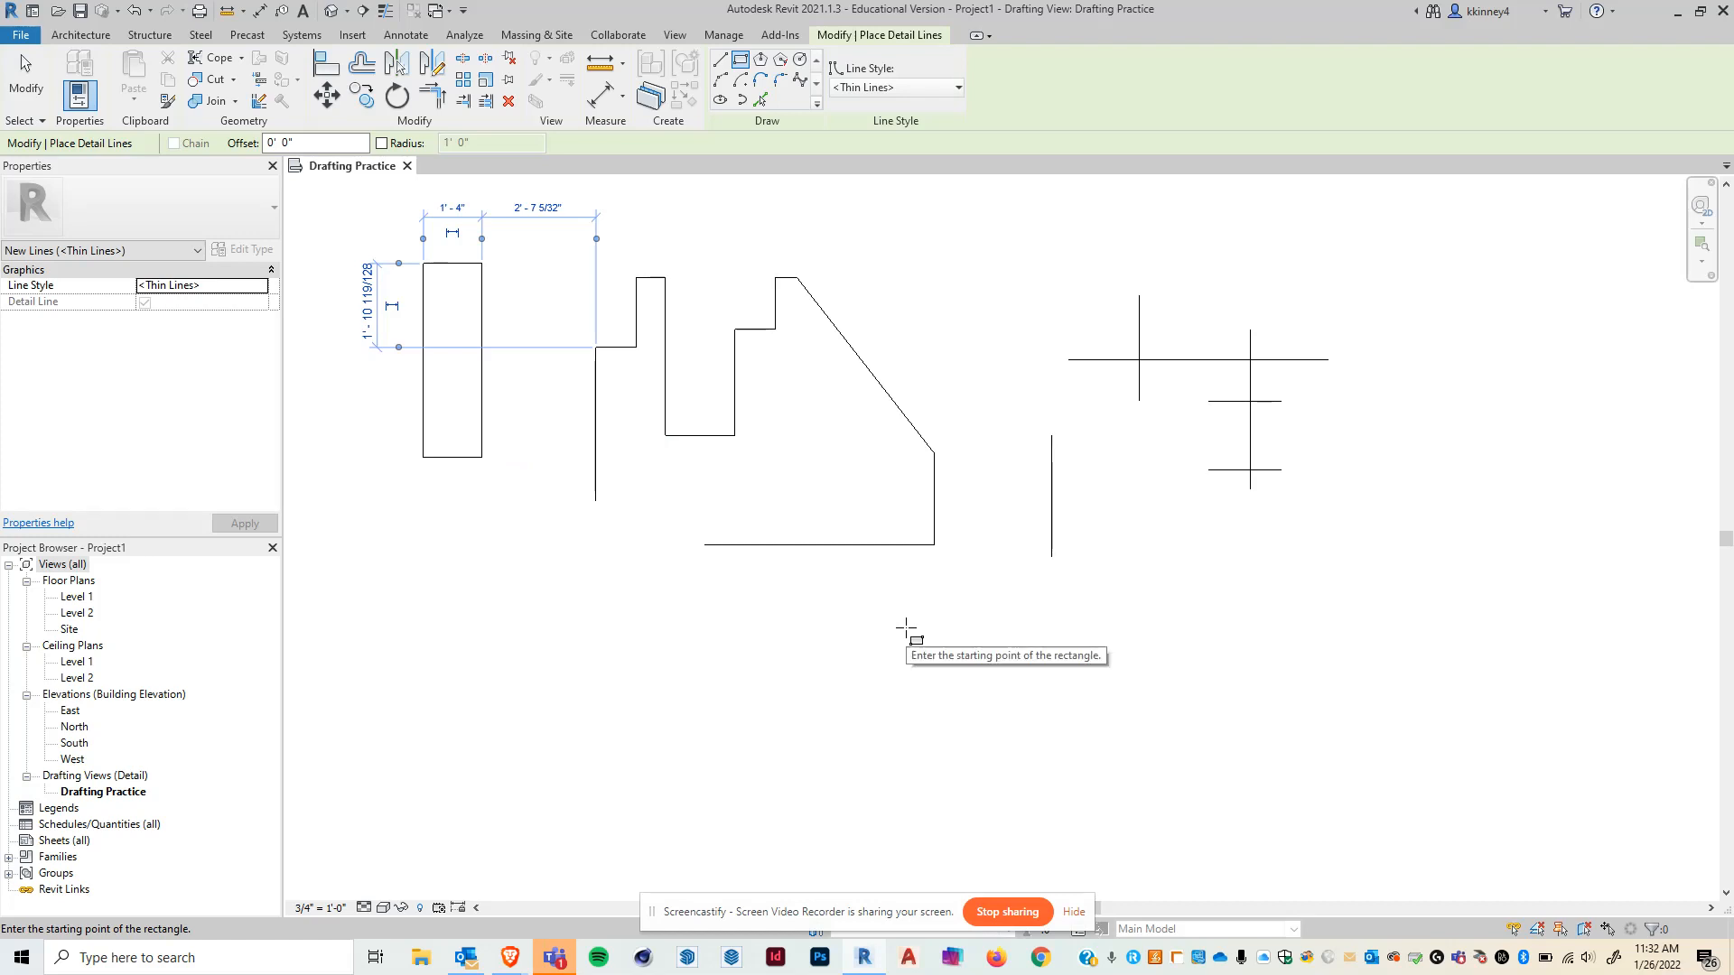
- Draw two more rectangles below the outline, a small one and a larger one about 2'-2" wide, then exit
{"action": "left_click", "coordinate": [994, 732]}
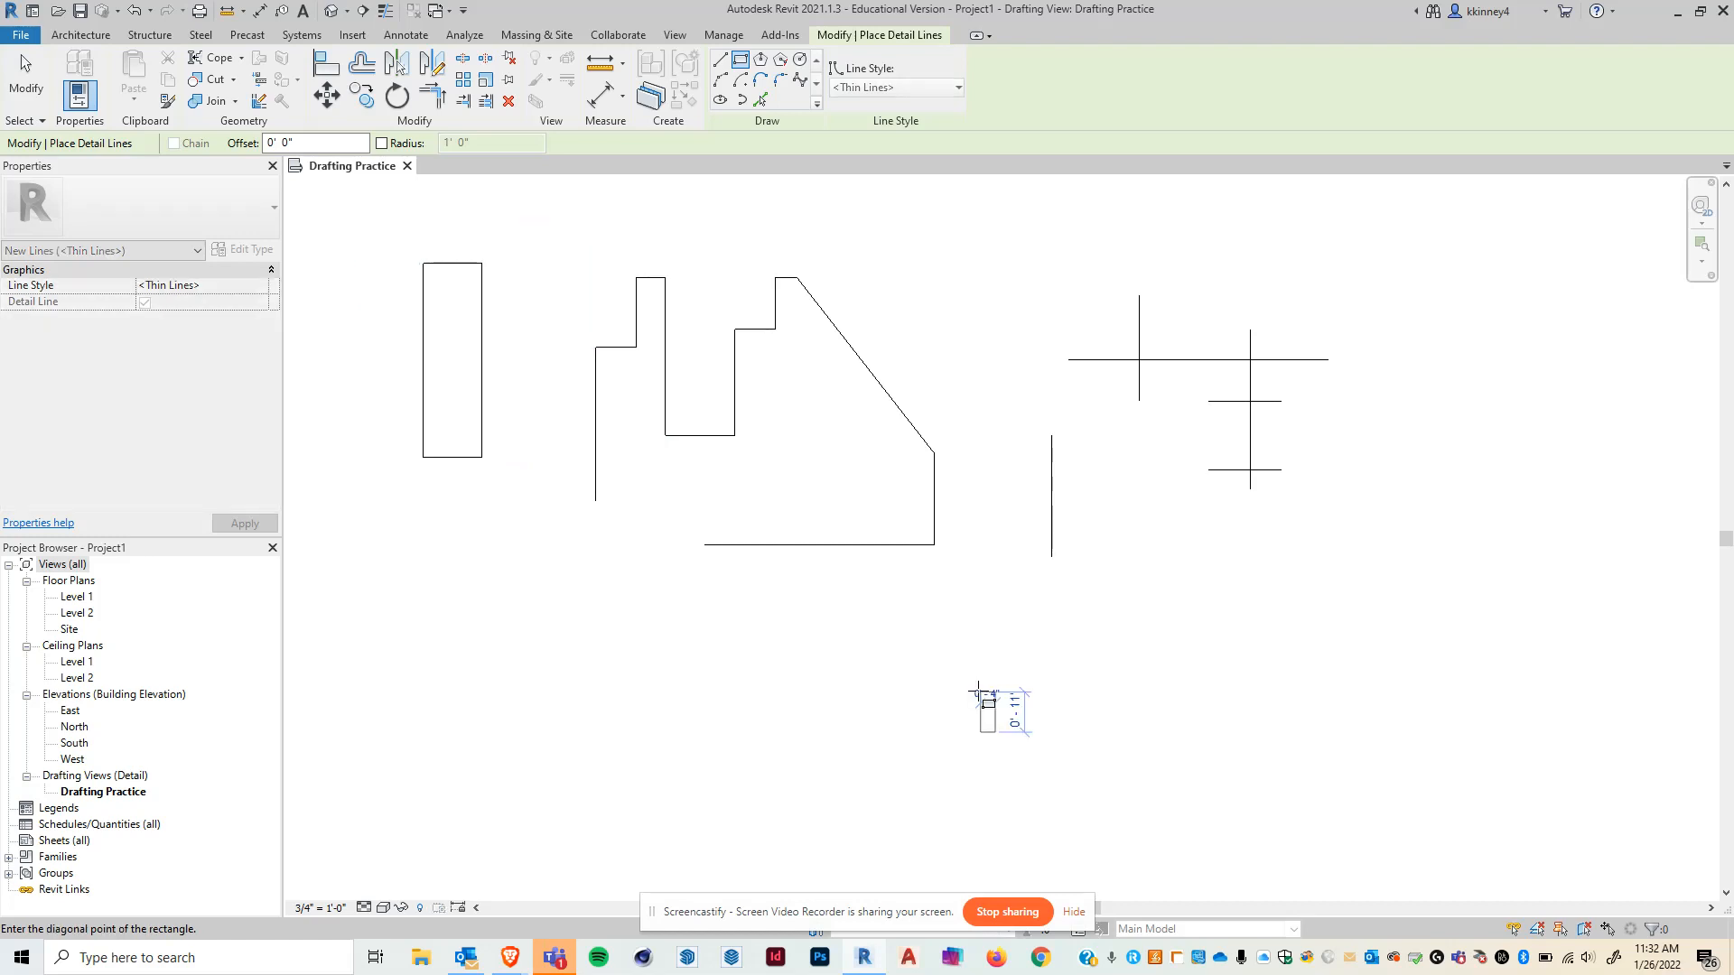
{"action": "left_click", "coordinate": [921, 625]}
{"action": "left_click", "coordinate": [1182, 626]}
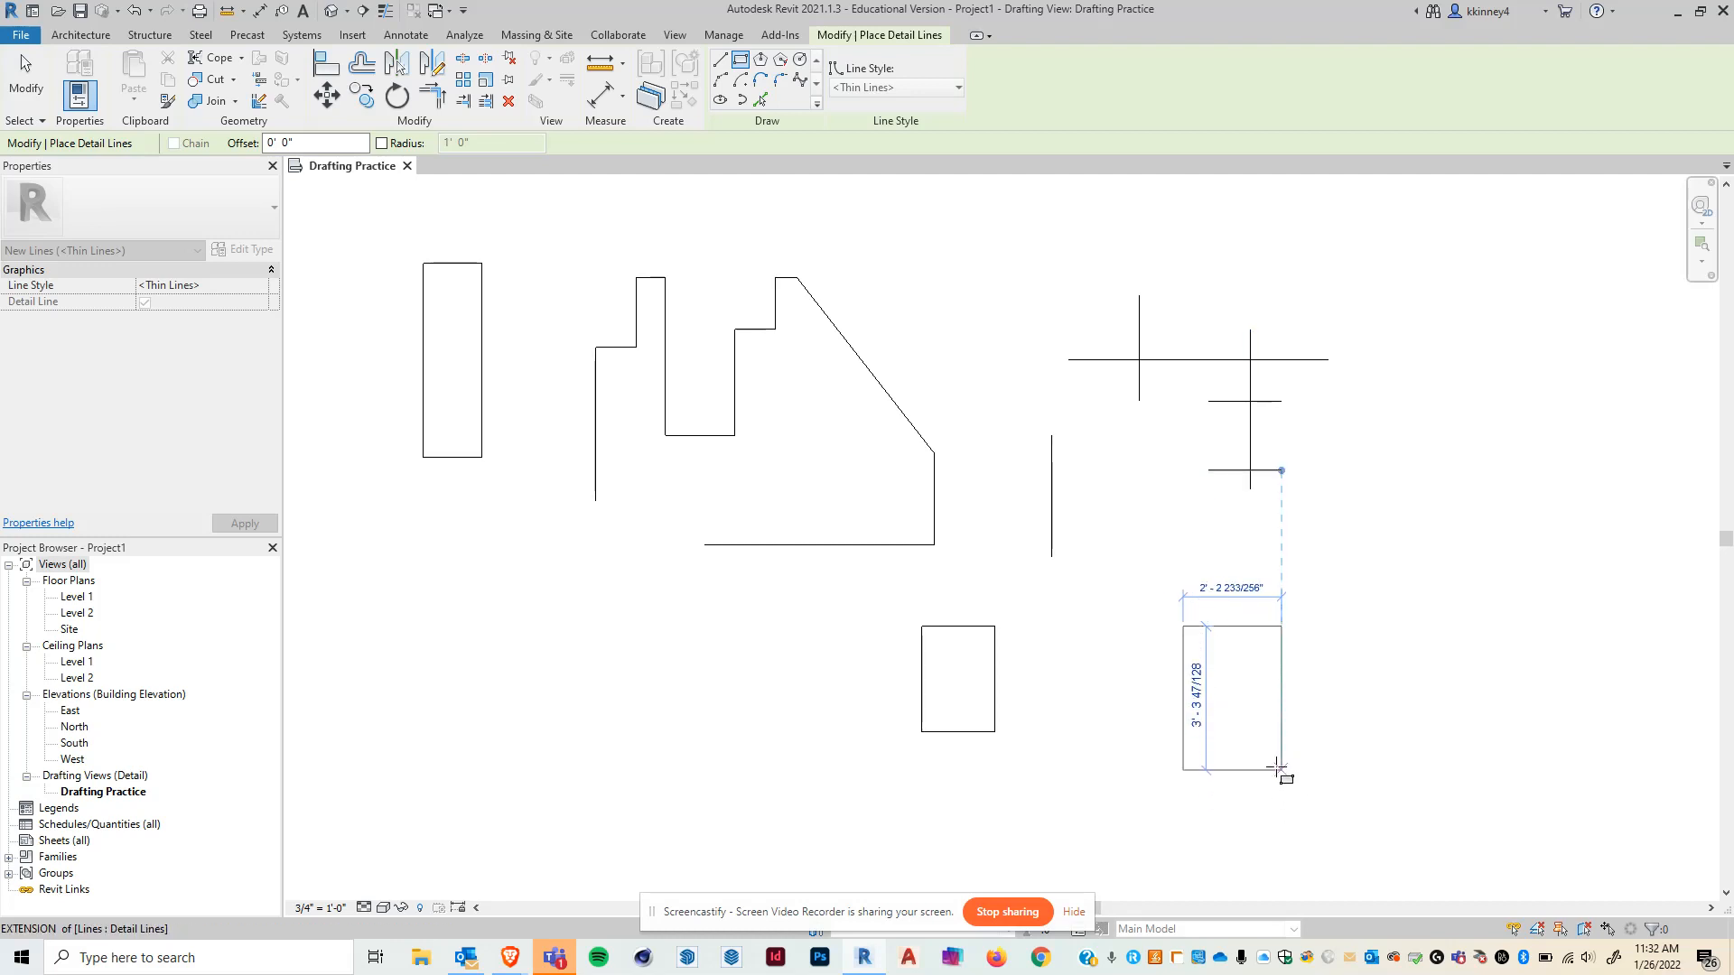
{"action": "left_click", "coordinate": [1292, 838]}
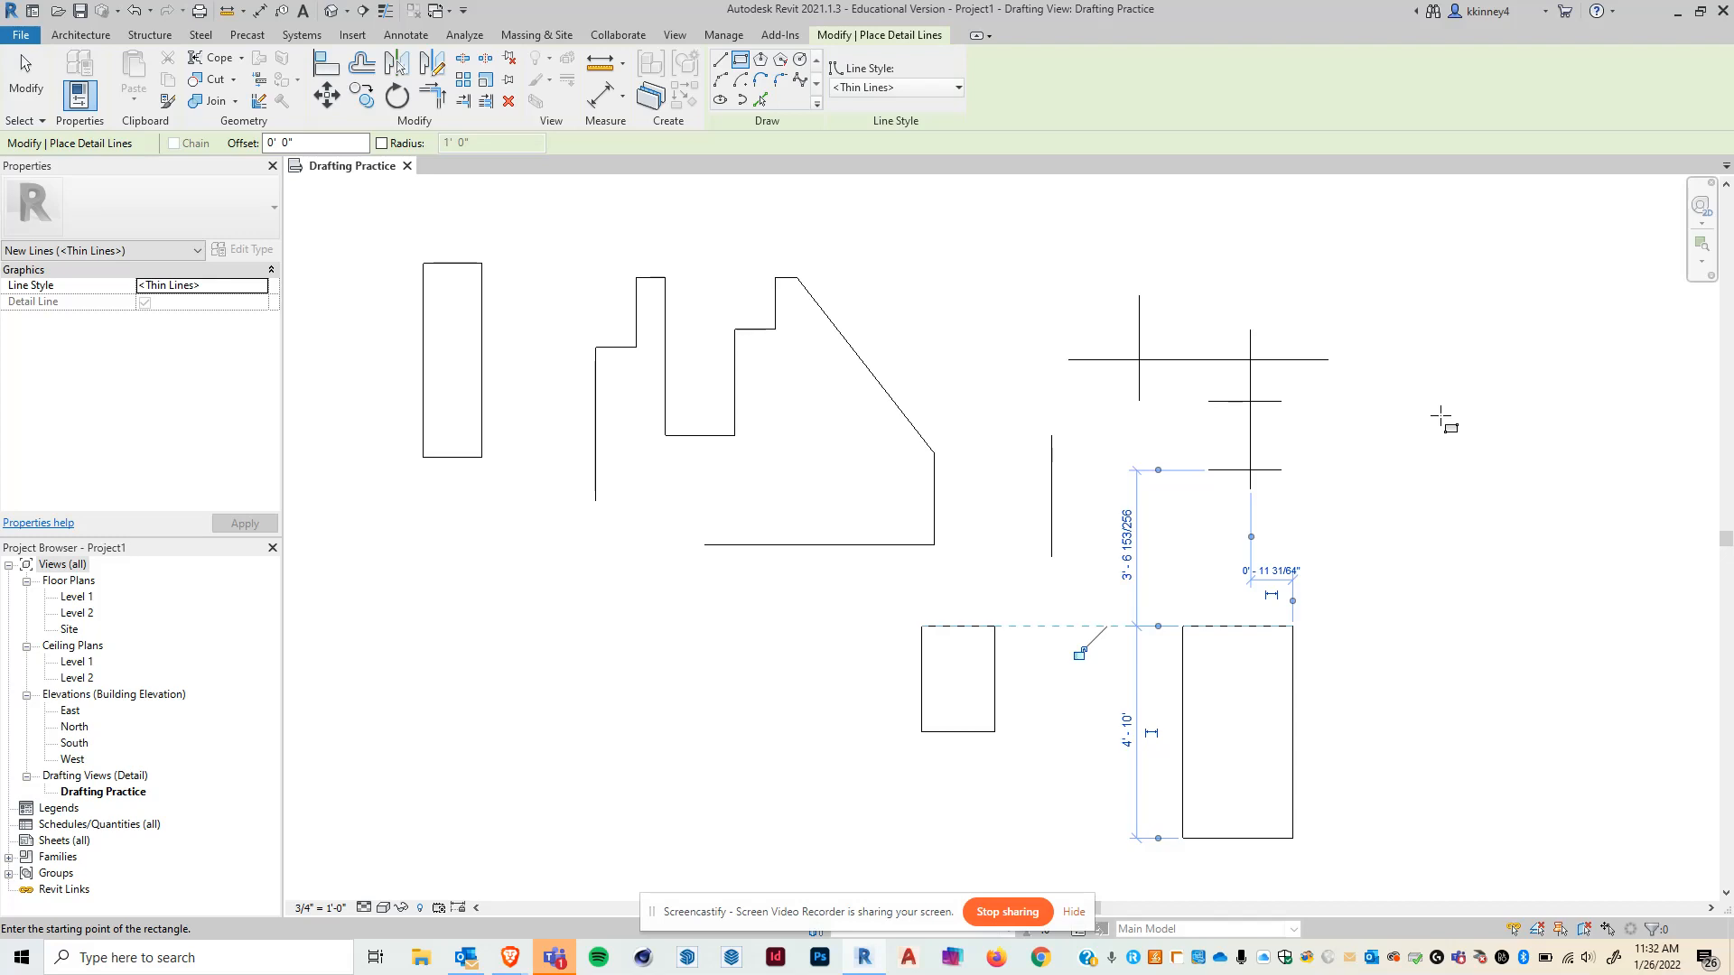
{"action": "key", "text": "Escape"}
{"action": "key", "text": "Escape"}
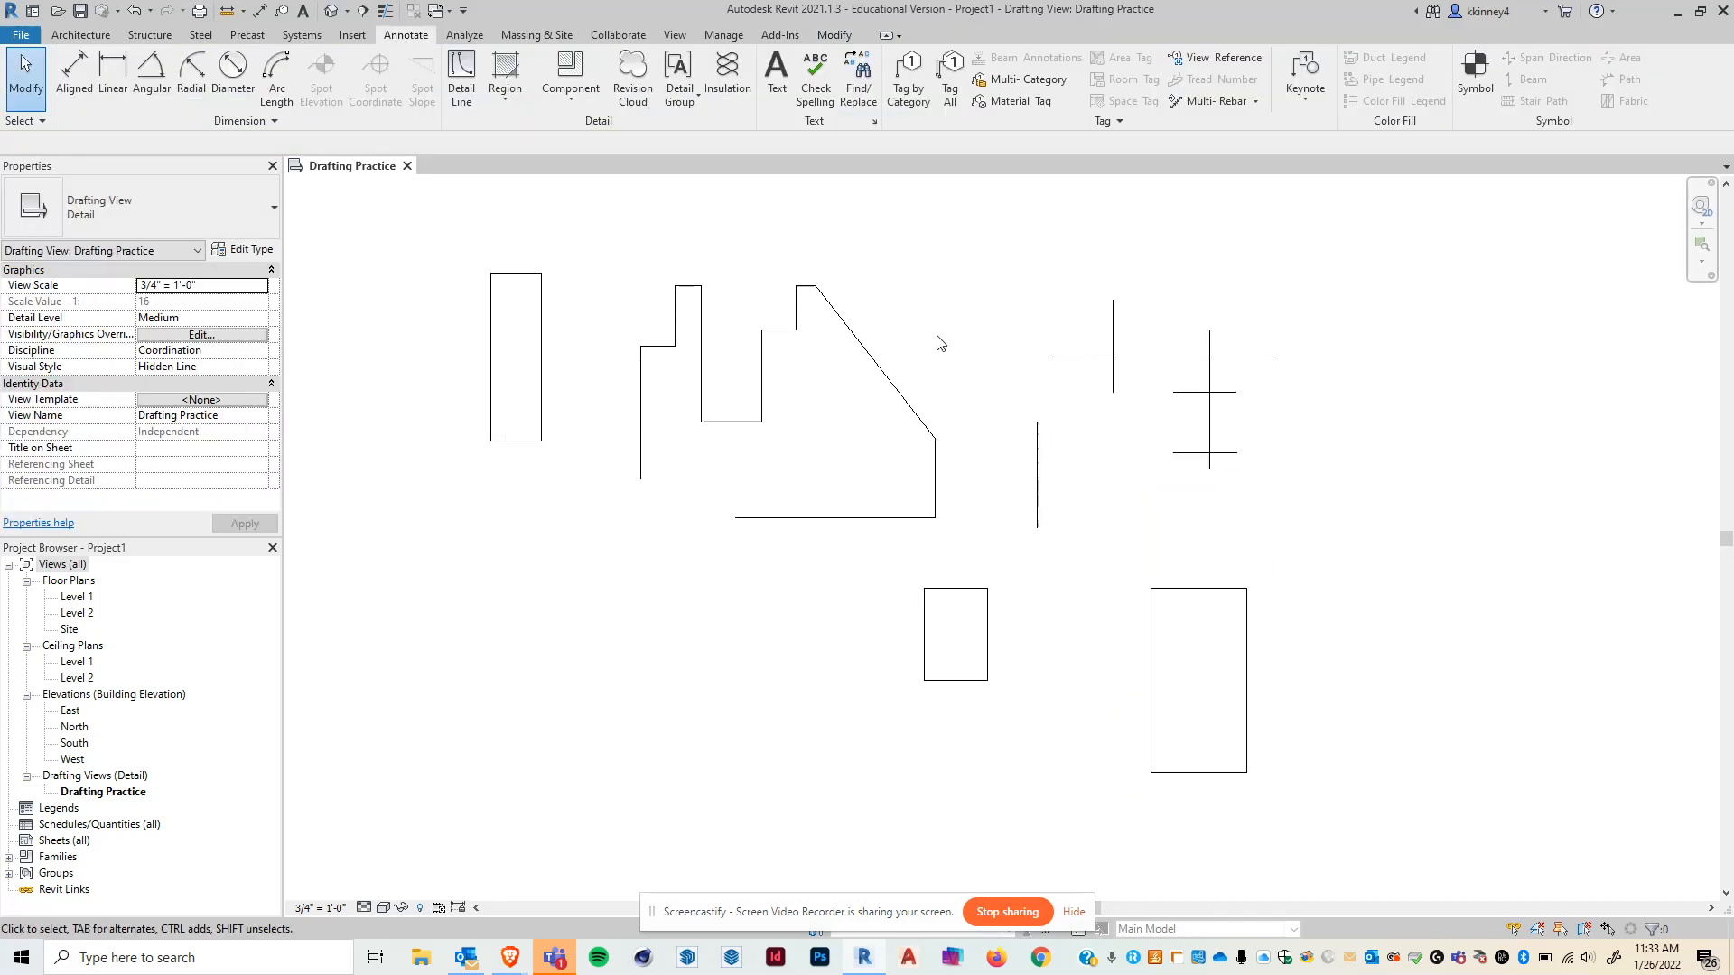
- Select the larger rectangle as a chain of lines and change its line style to Wide Lines
{"action": "scroll", "coordinate": [1313, 817], "scroll_direction": "up", "scroll_amount": 3}
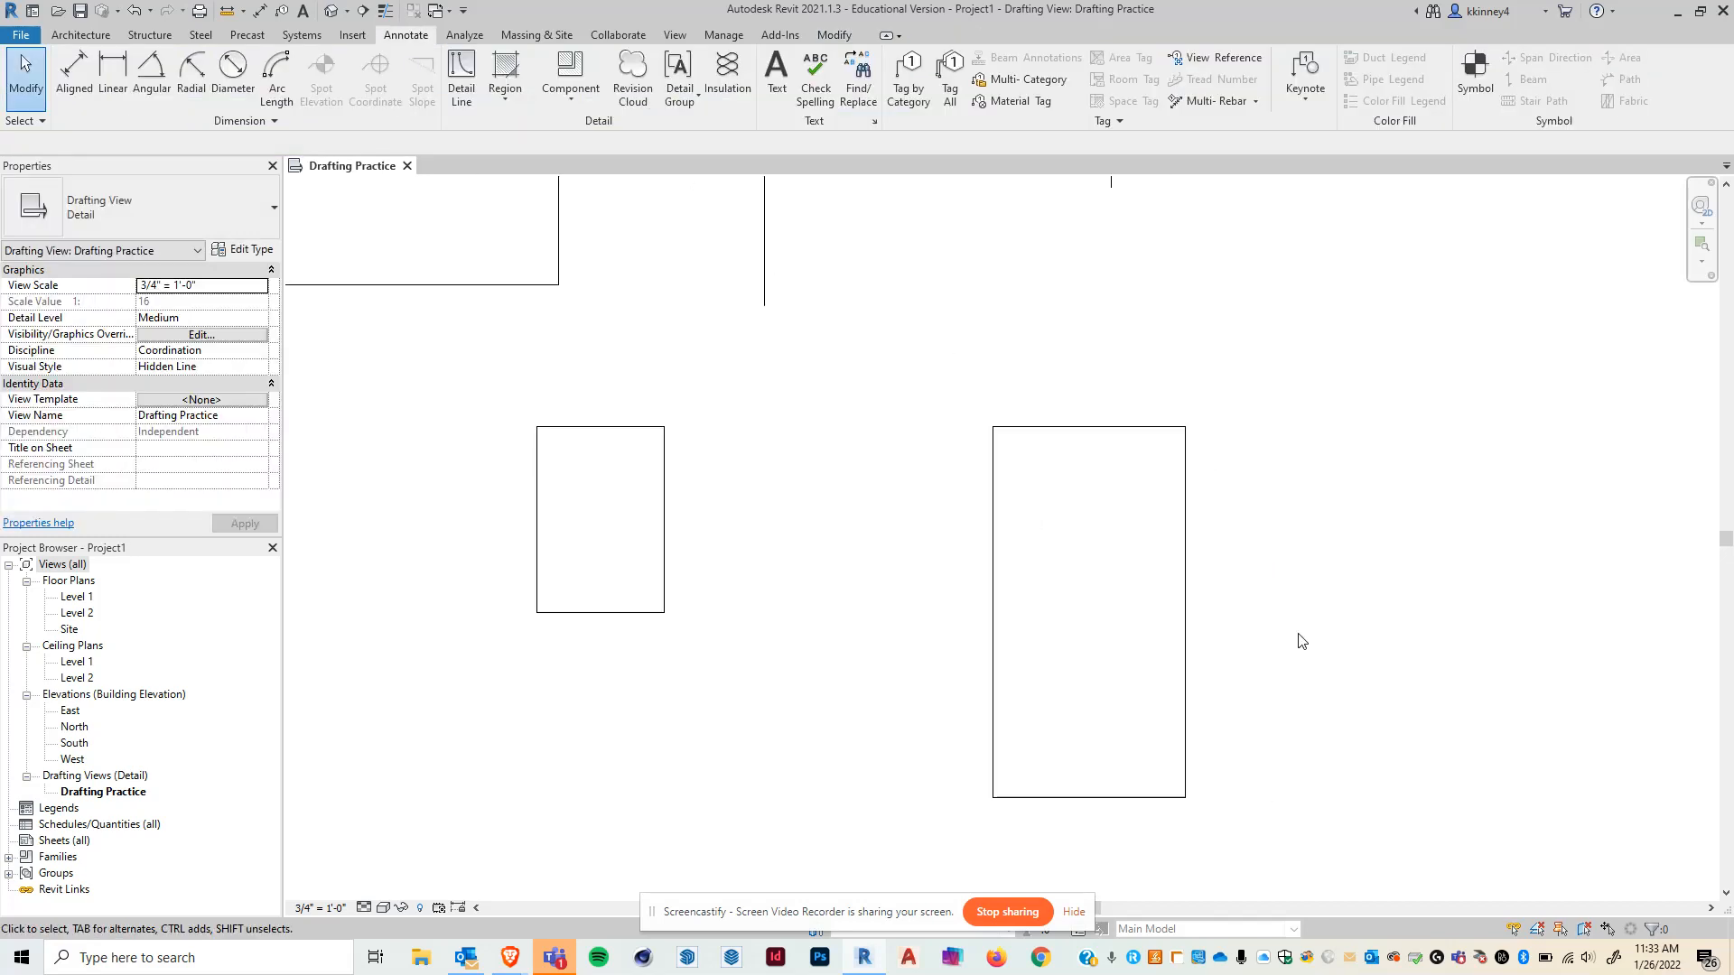
{"action": "middle_click_drag", "start_coordinate": [979, 623], "coordinate": [913, 578]}
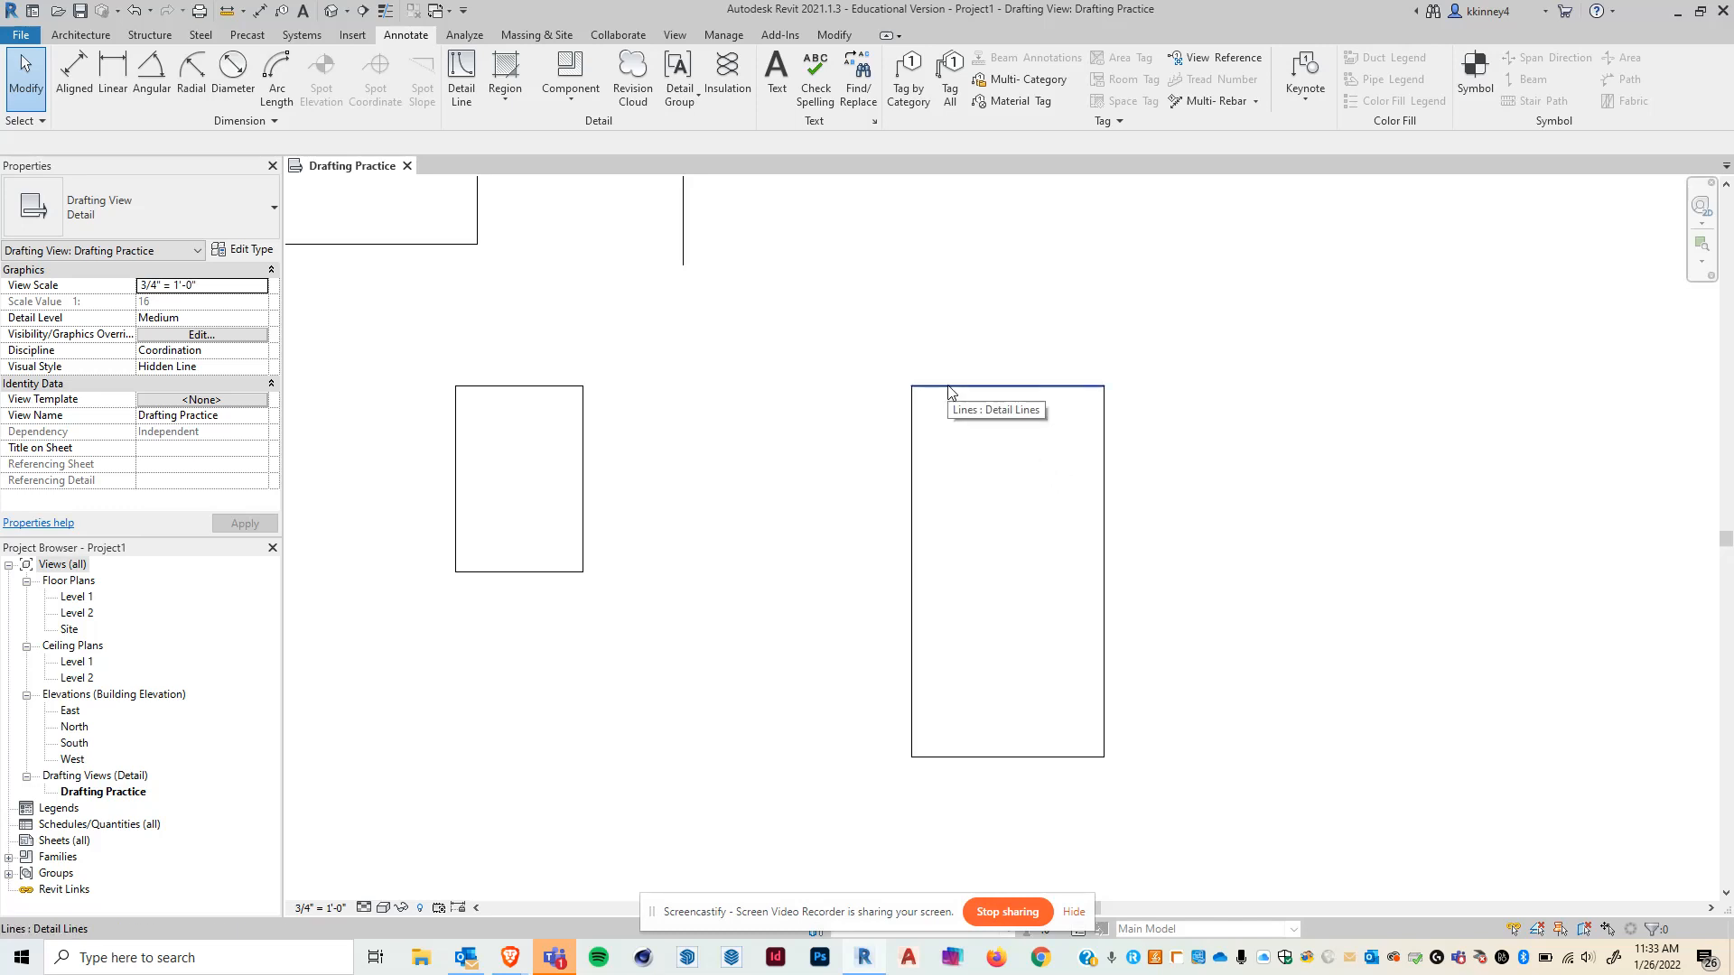
{"action": "key", "text": "Tab"}
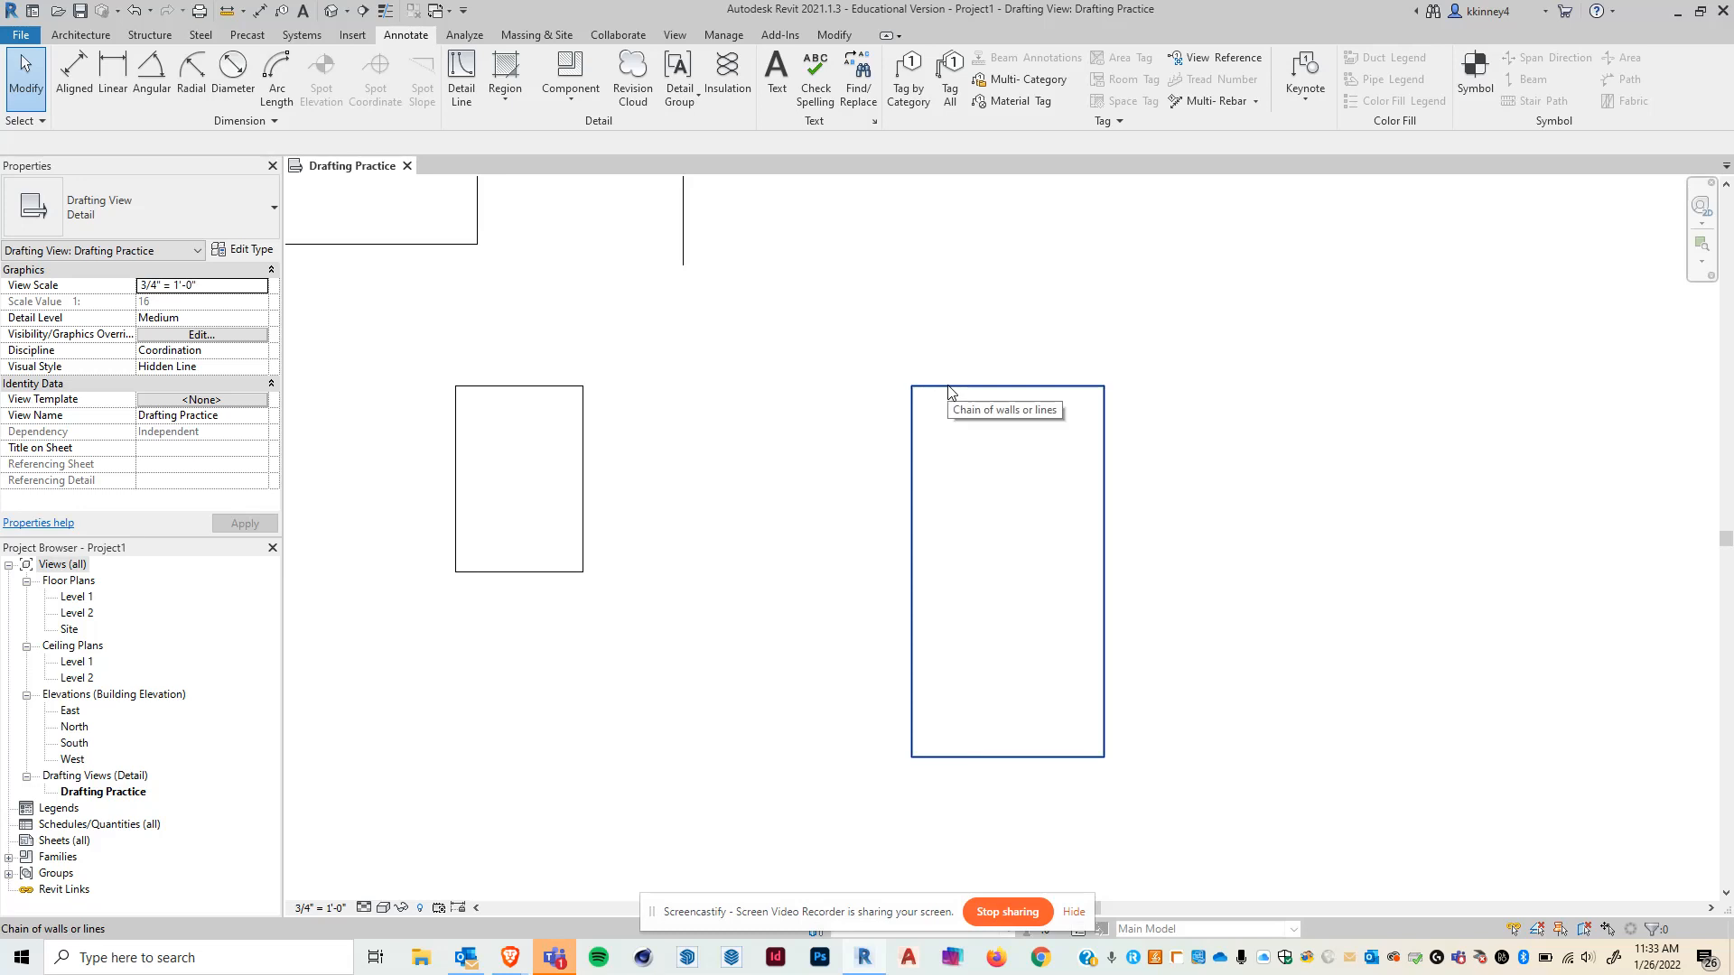
{"action": "left_click", "coordinate": [949, 392]}
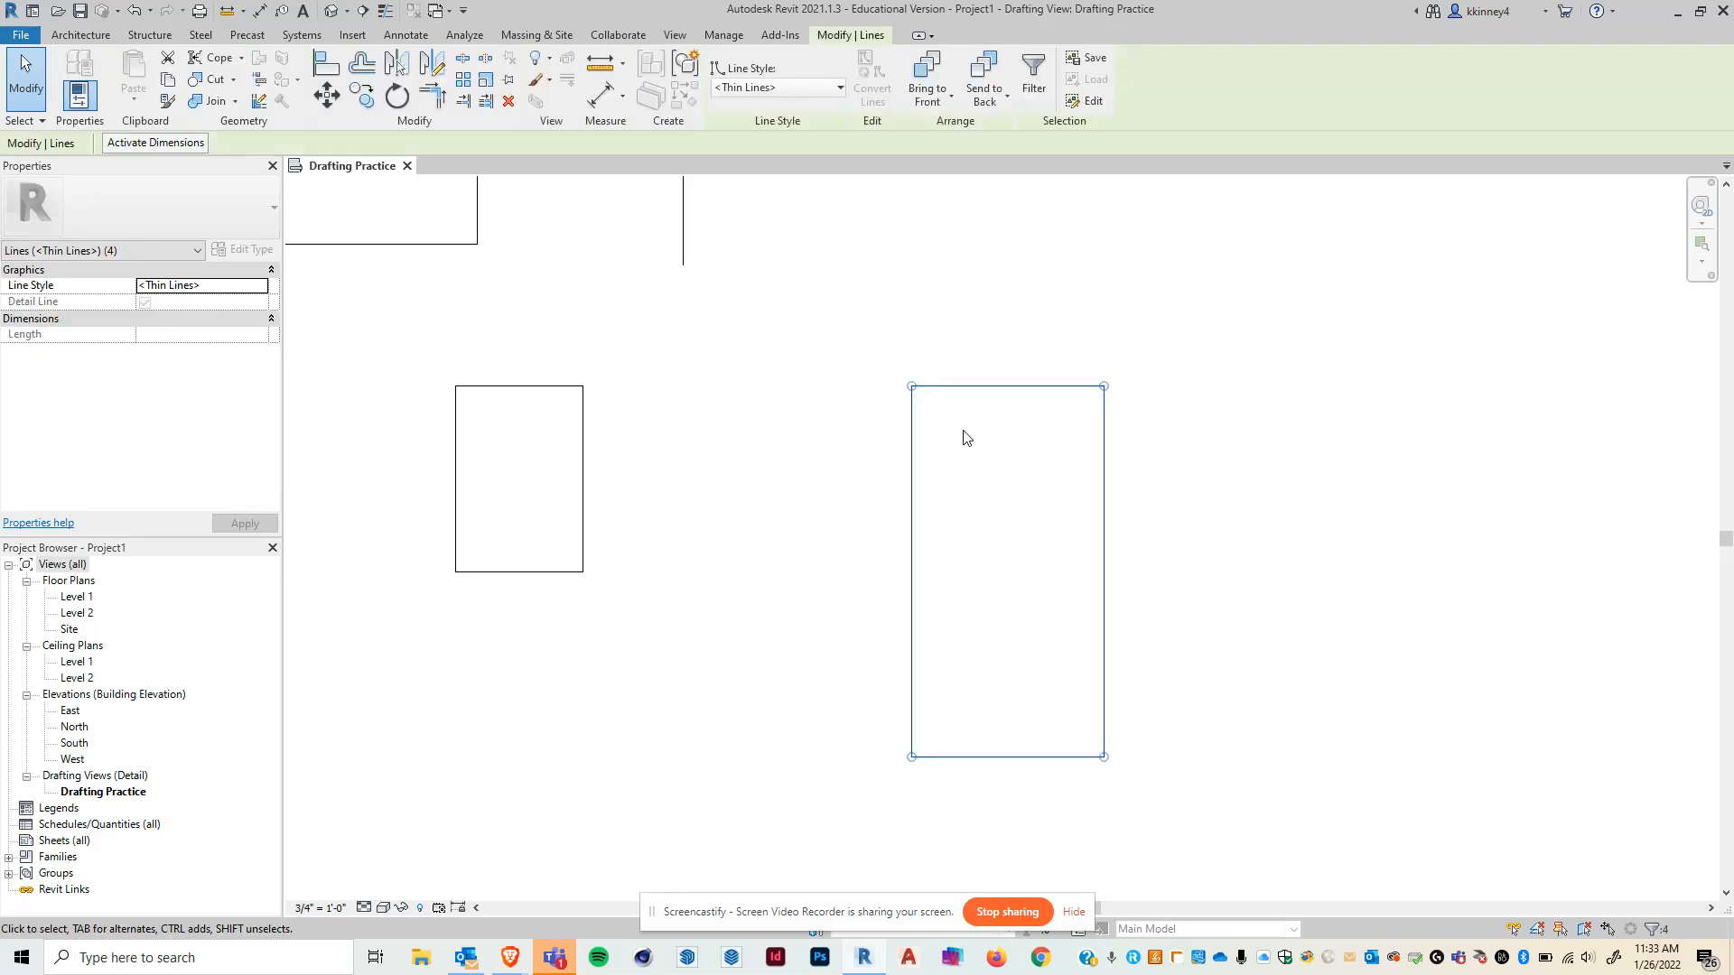
{"action": "left_click", "coordinate": [798, 89]}
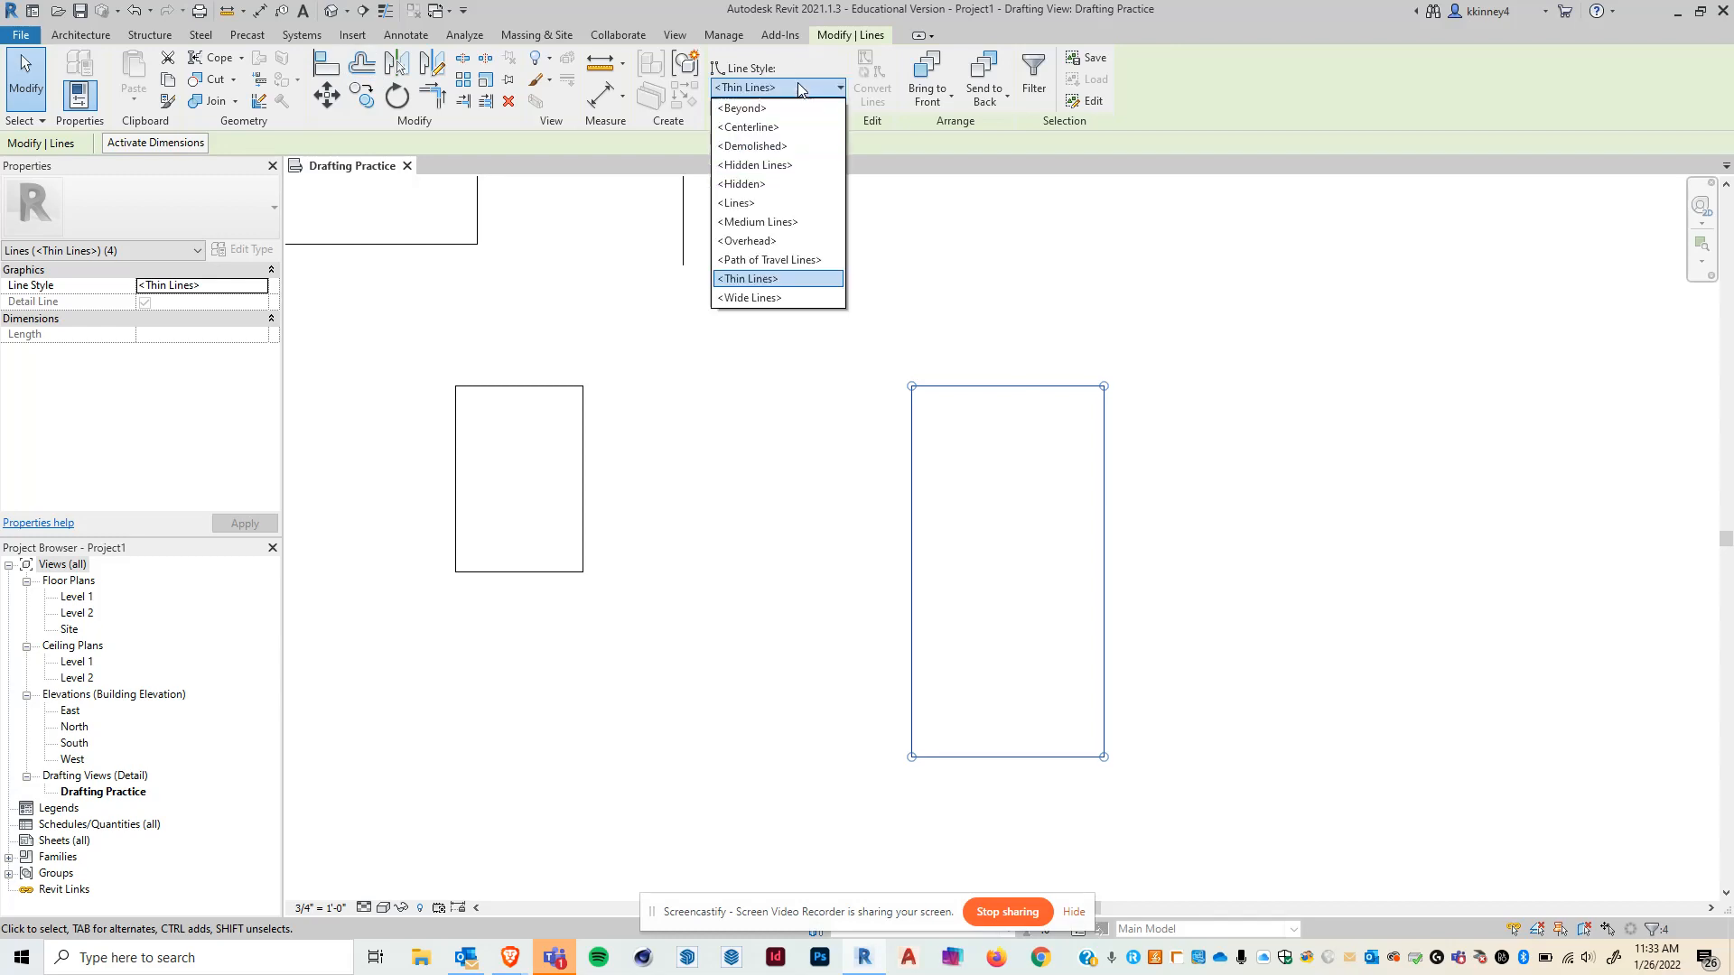
{"action": "left_click", "coordinate": [768, 298]}
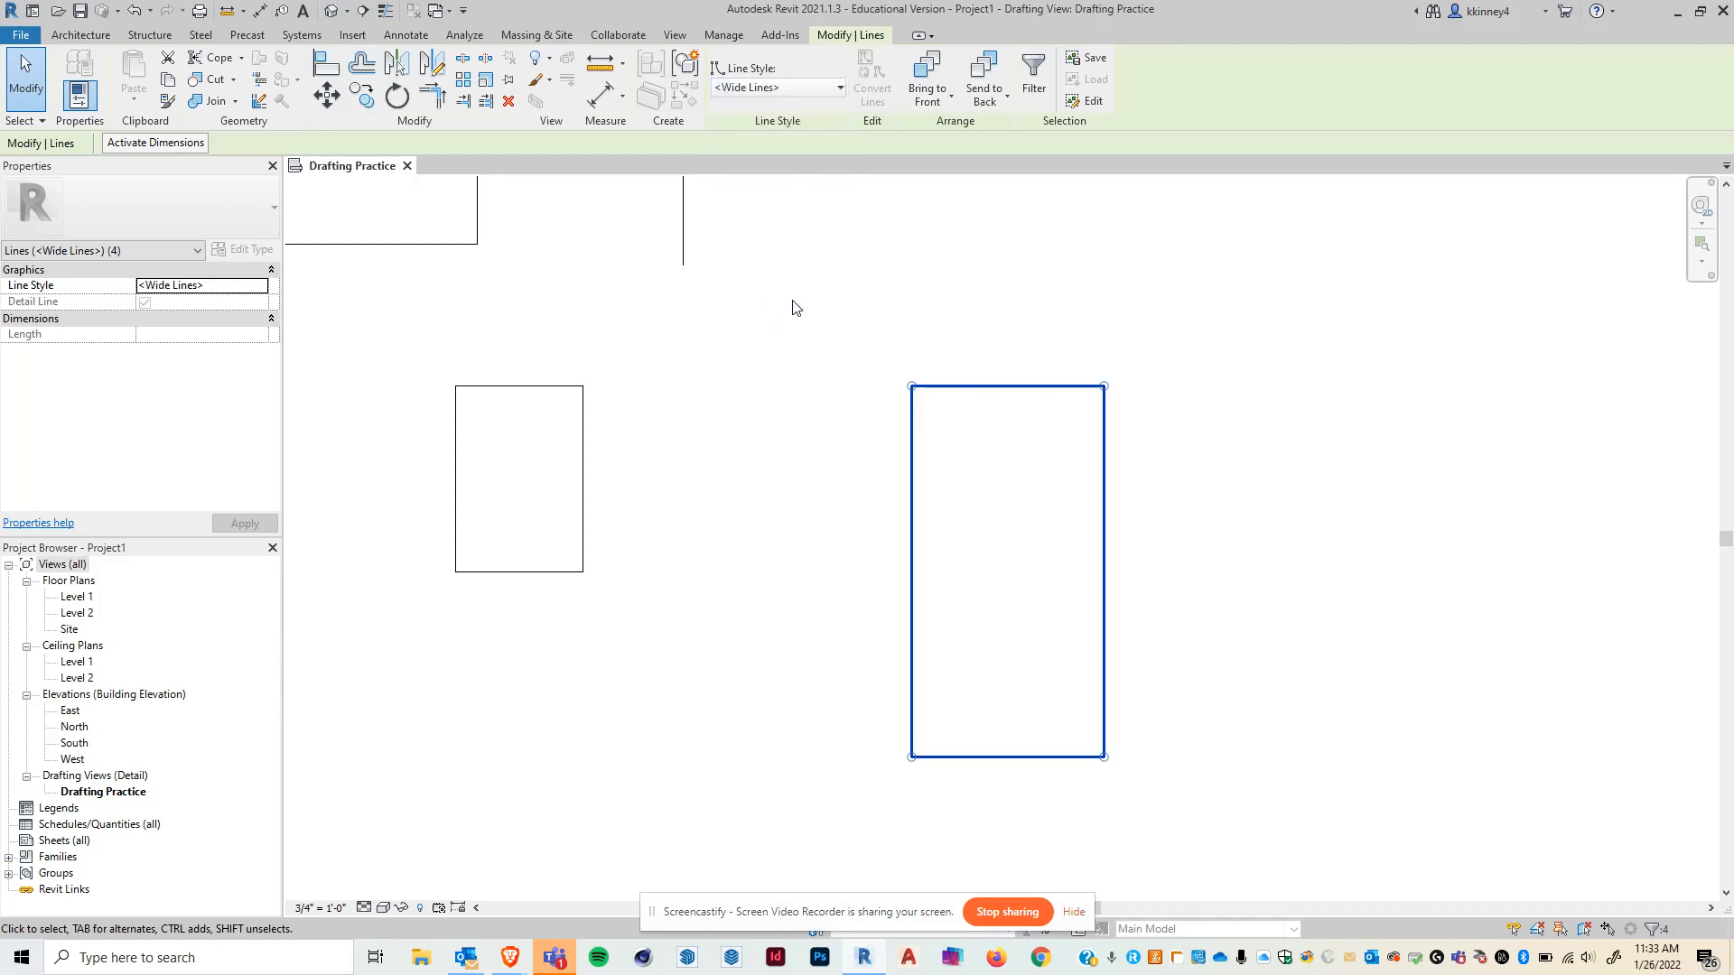
{"action": "left_click", "coordinate": [1401, 463]}
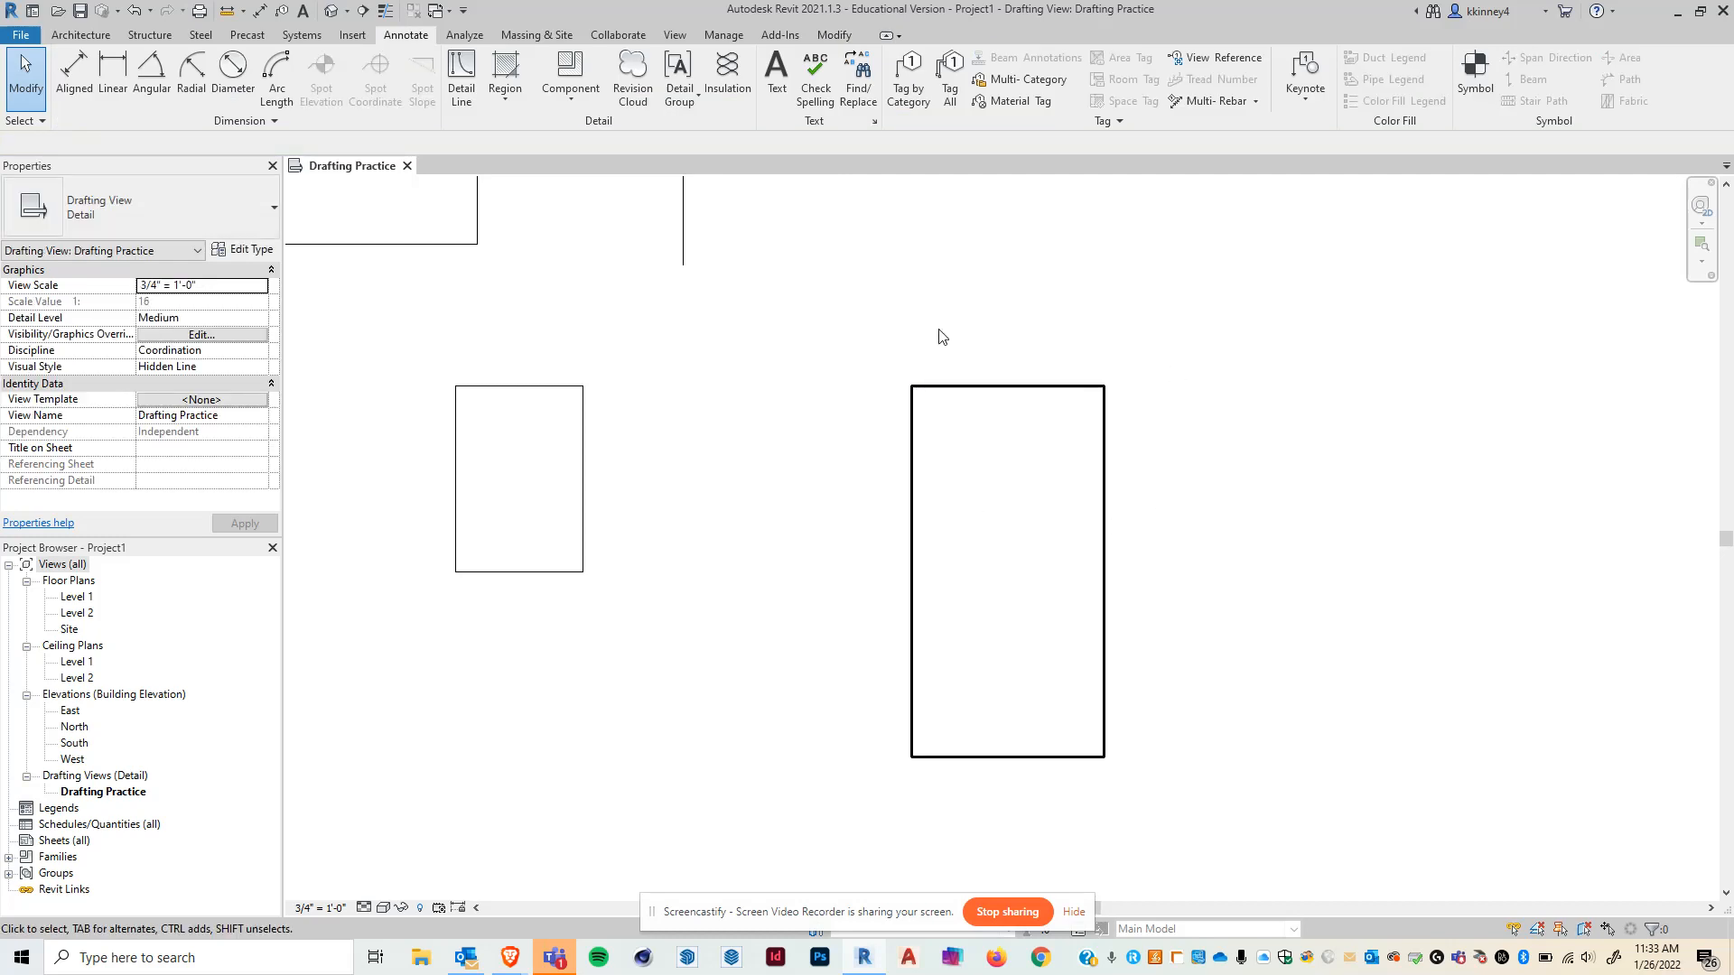
- Practise selecting the wide rectangle with window, crossing and single-line selections
{"action": "left_click_drag", "start_coordinate": [765, 286], "coordinate": [1245, 839]}
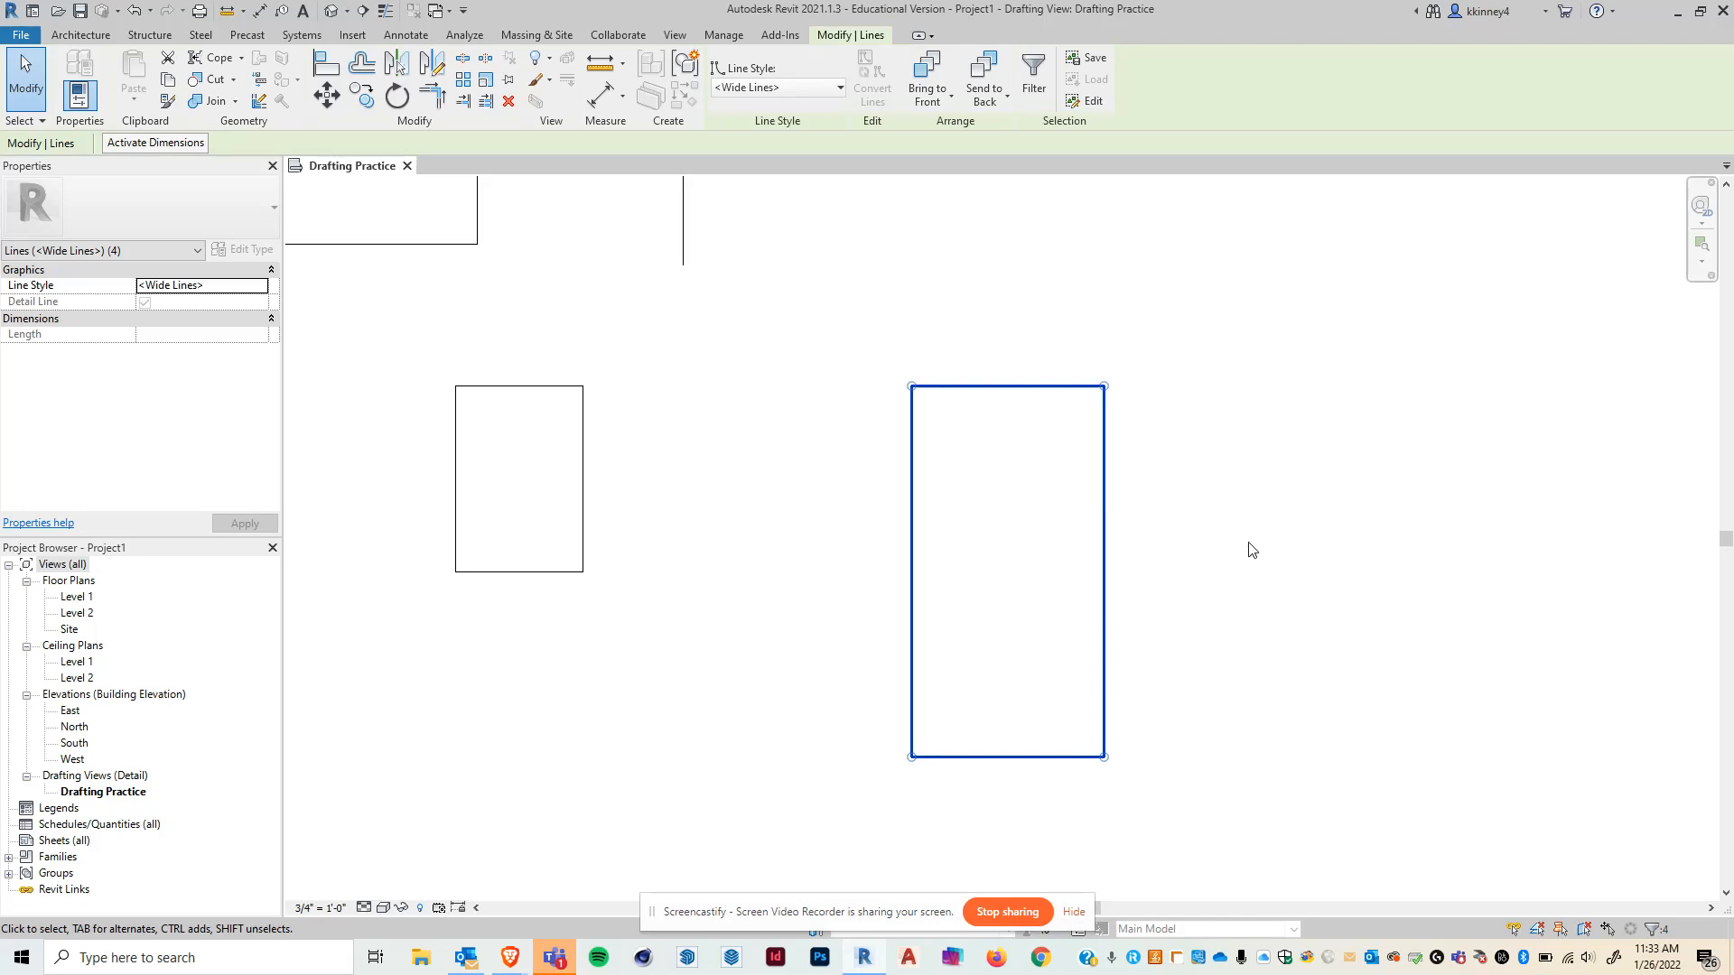
{"action": "left_click", "coordinate": [751, 299]}
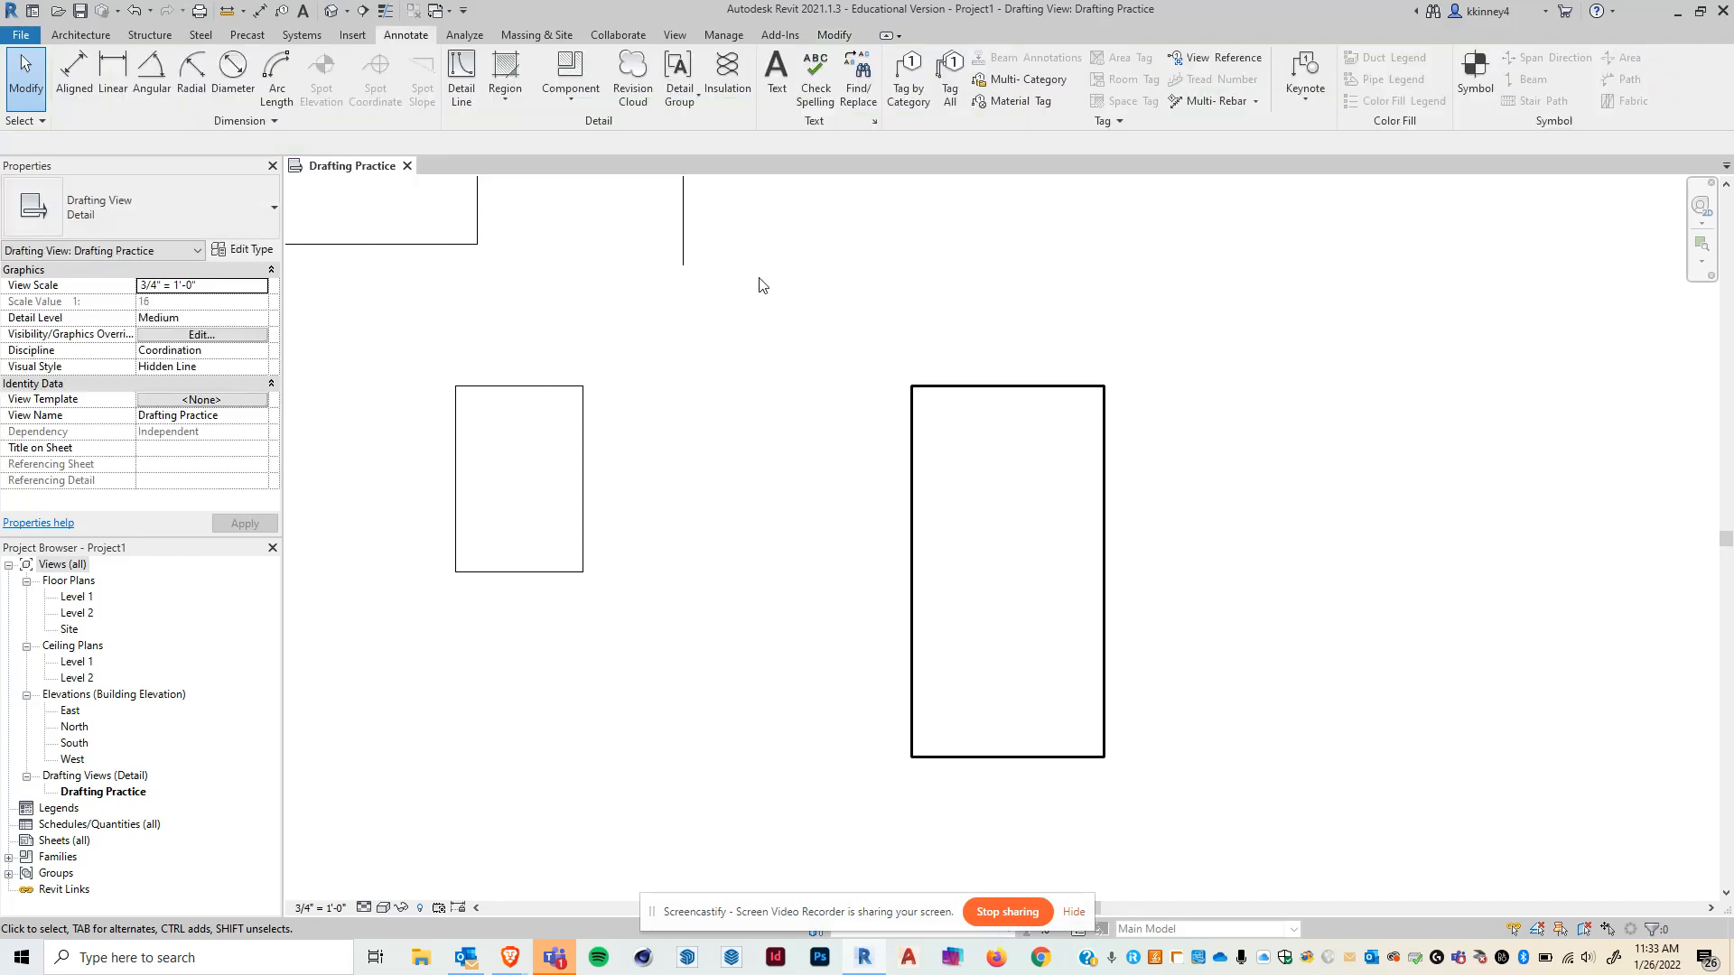
{"action": "left_click_drag", "start_coordinate": [748, 266], "coordinate": [1031, 812]}
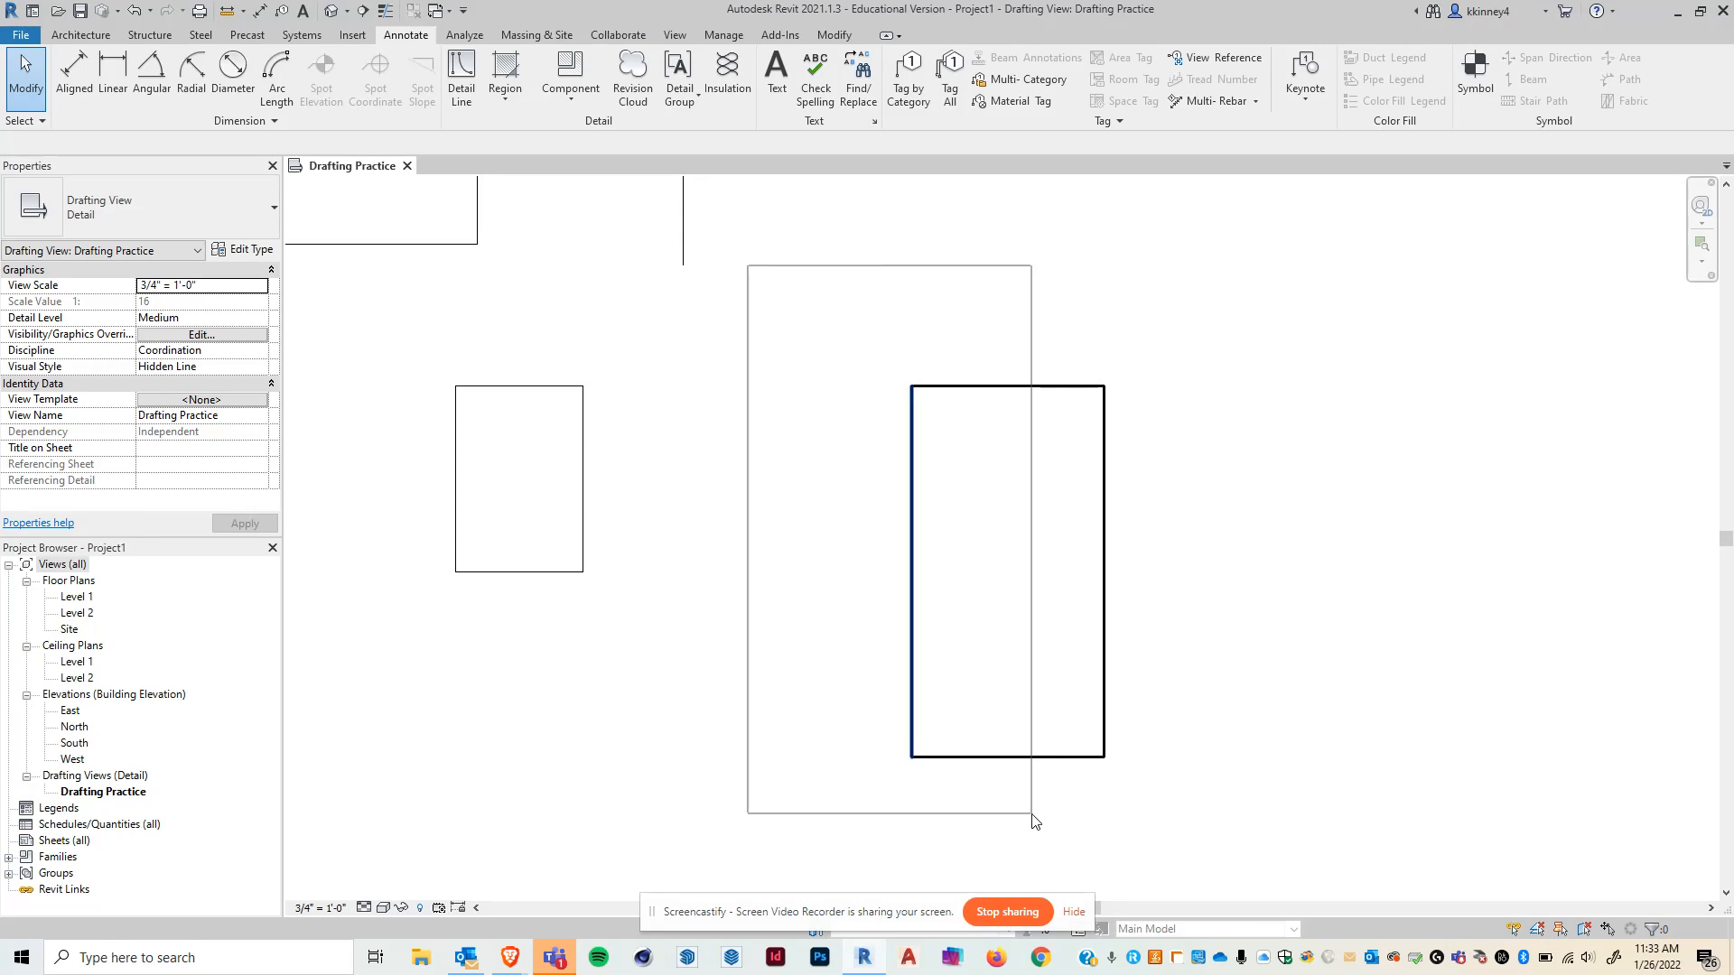
{"action": "left_click_drag", "start_coordinate": [1032, 814], "coordinate": [1034, 820]}
{"action": "left_click", "coordinate": [1204, 675]}
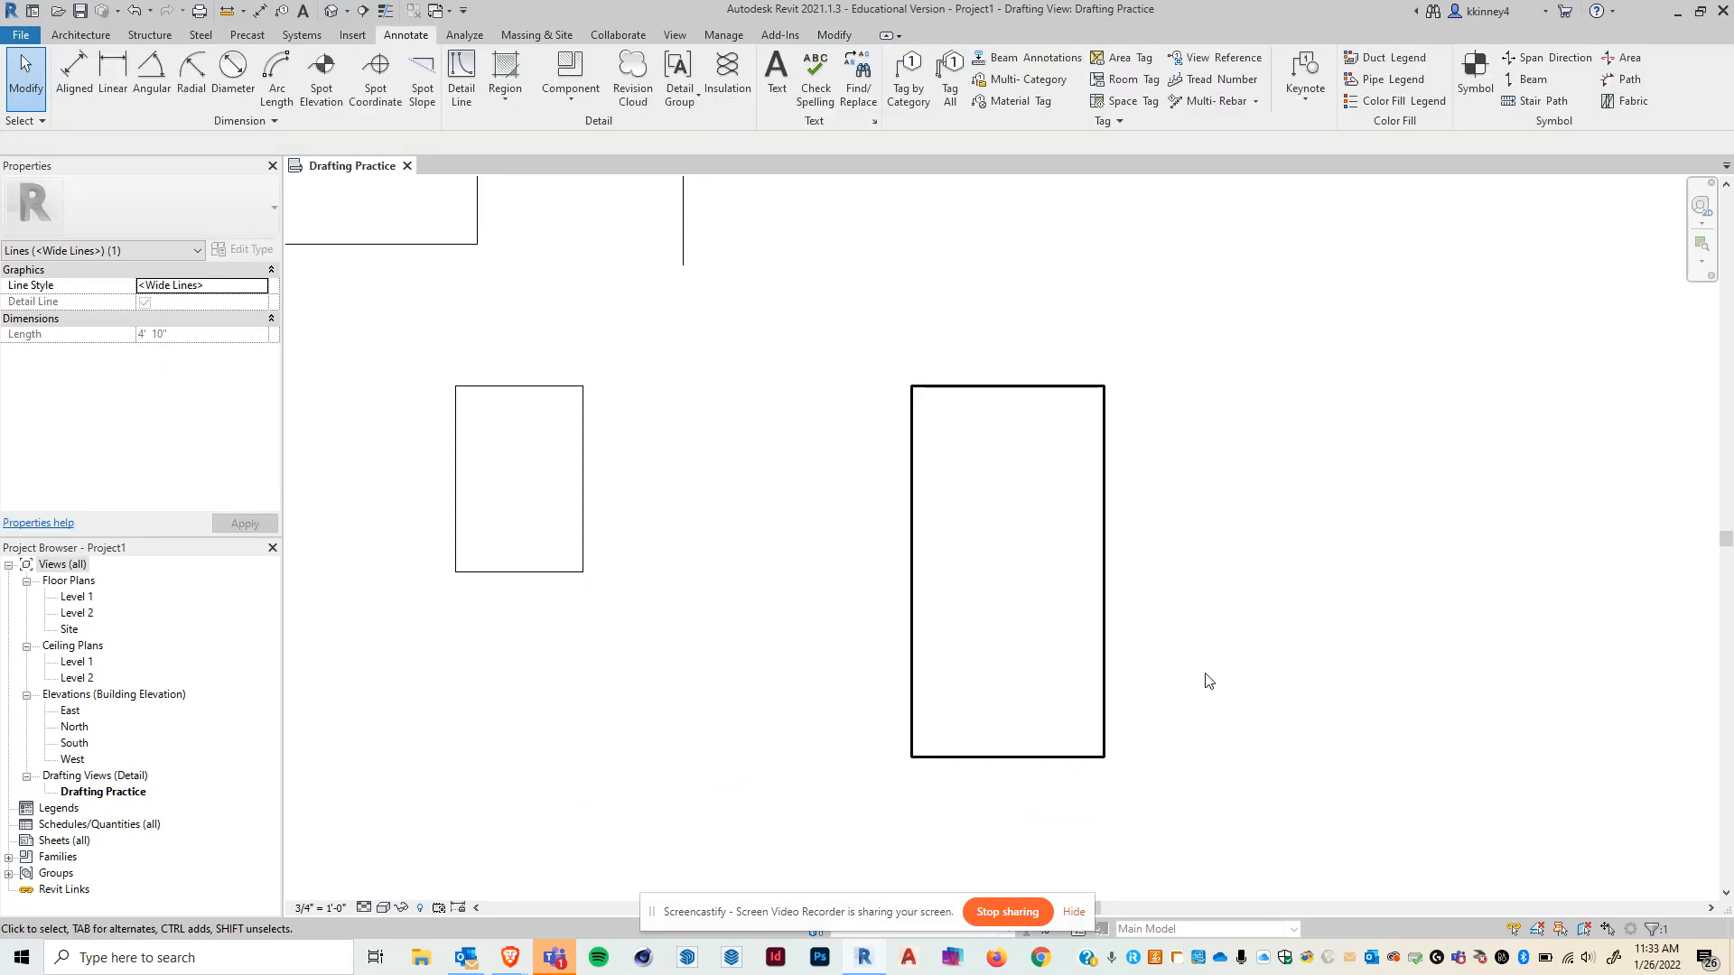
{"action": "left_click_drag", "start_coordinate": [1188, 830], "coordinate": [896, 442]}
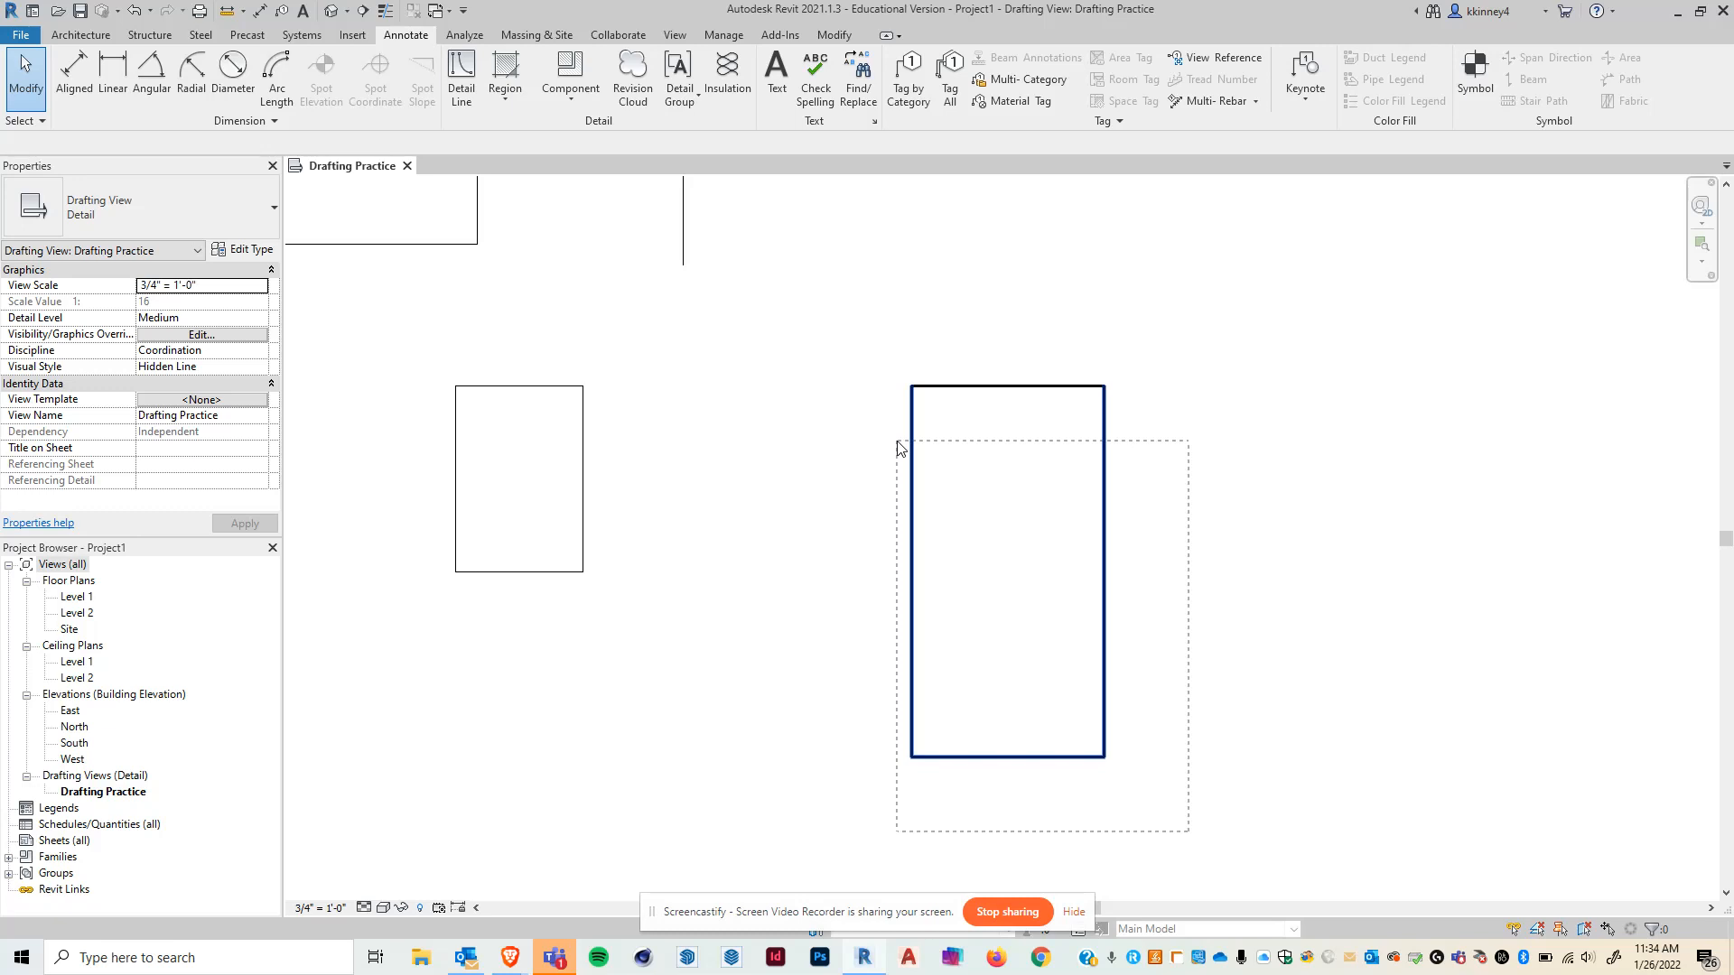
{"action": "left_click_drag", "start_coordinate": [897, 442], "coordinate": [898, 446]}
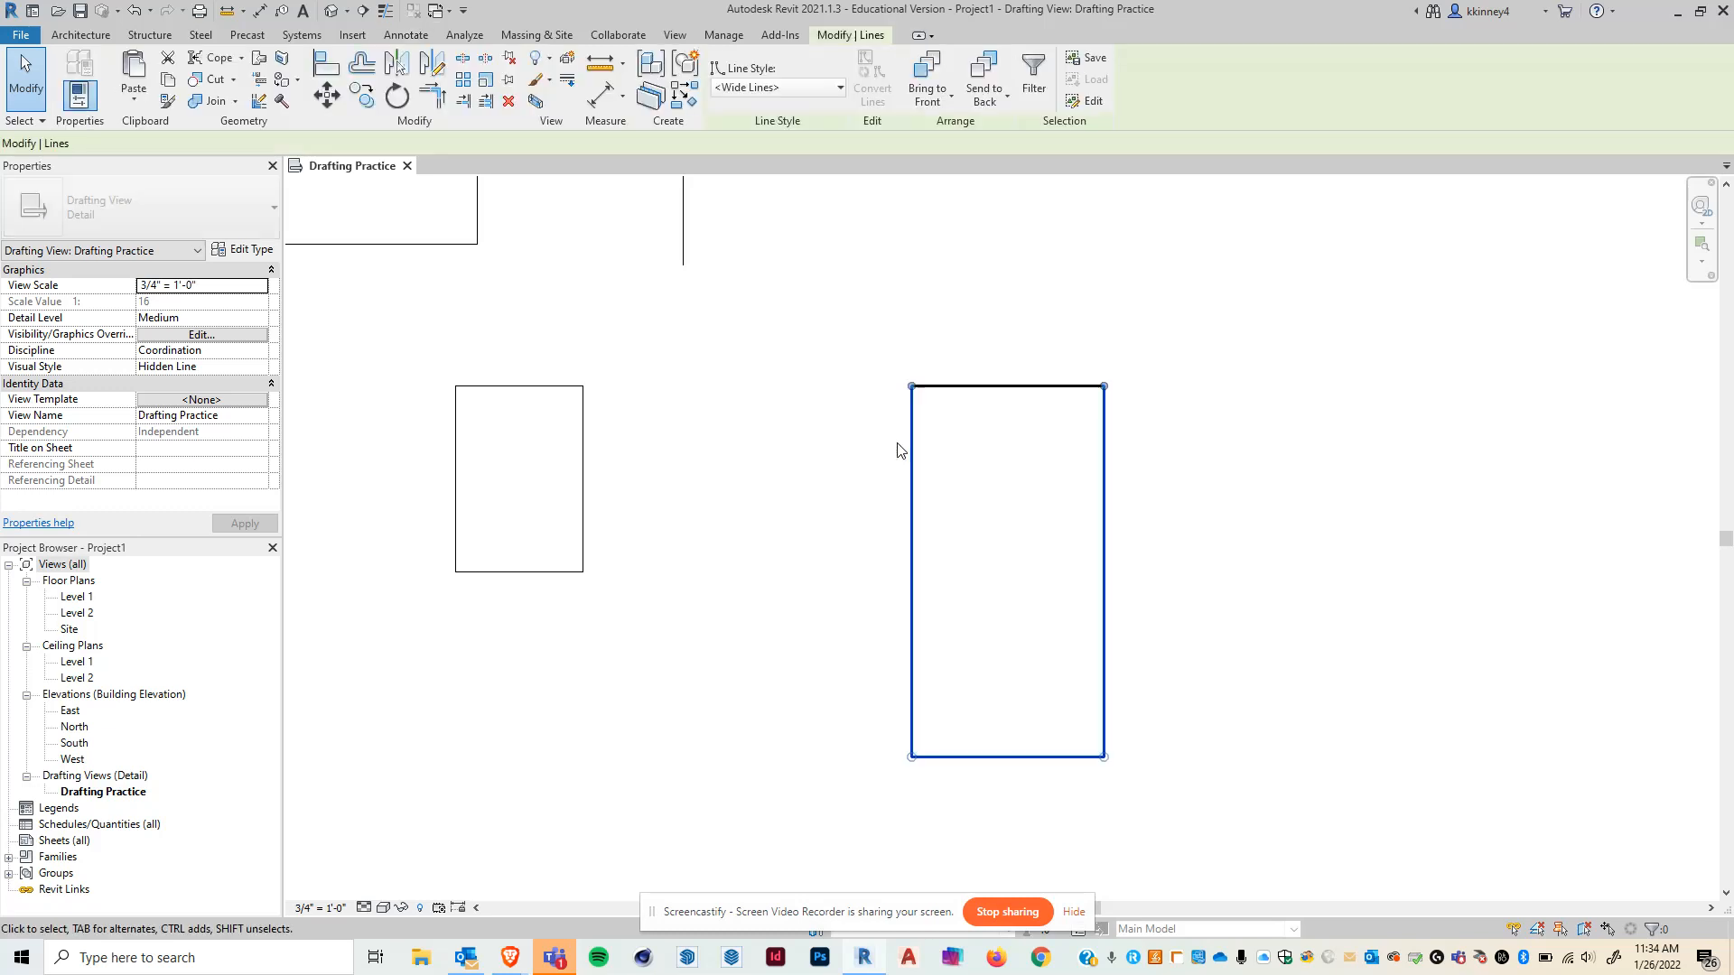
{"action": "key", "text": "Escape"}
- Practise selecting the small rectangle's lines with crossing, single picks and a window selection
{"action": "left_click_drag", "start_coordinate": [677, 668], "coordinate": [553, 561]}
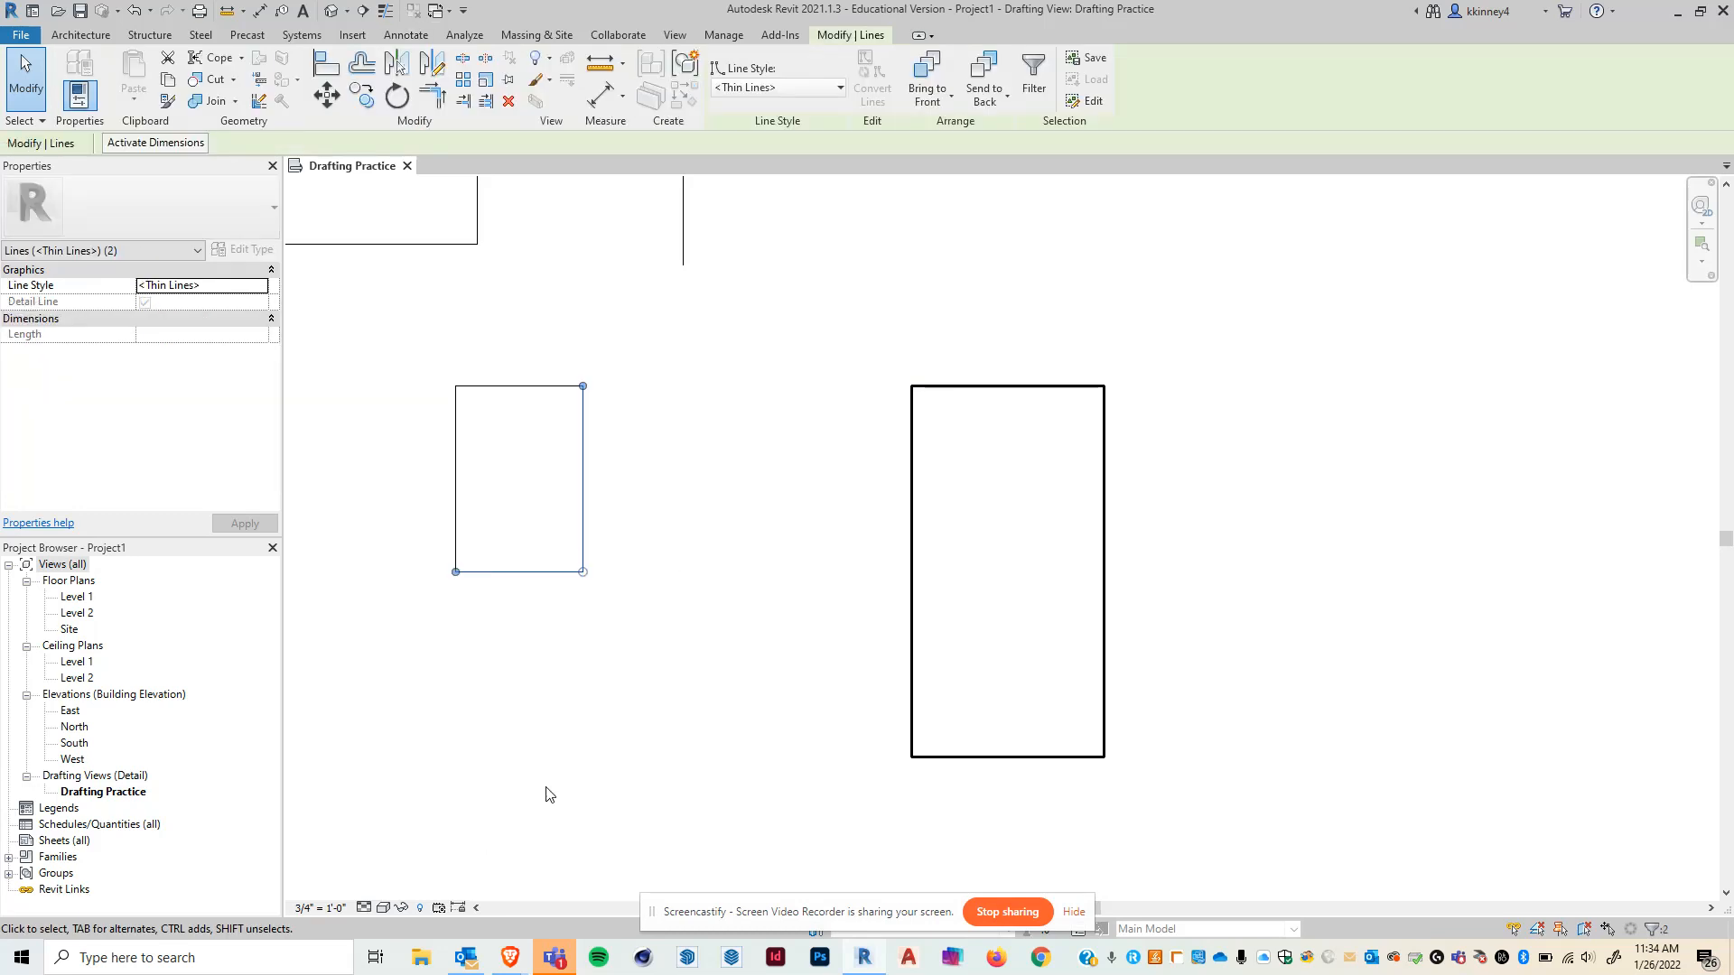
{"action": "key", "text": "Escape"}
{"action": "left_click", "coordinate": [545, 574]}
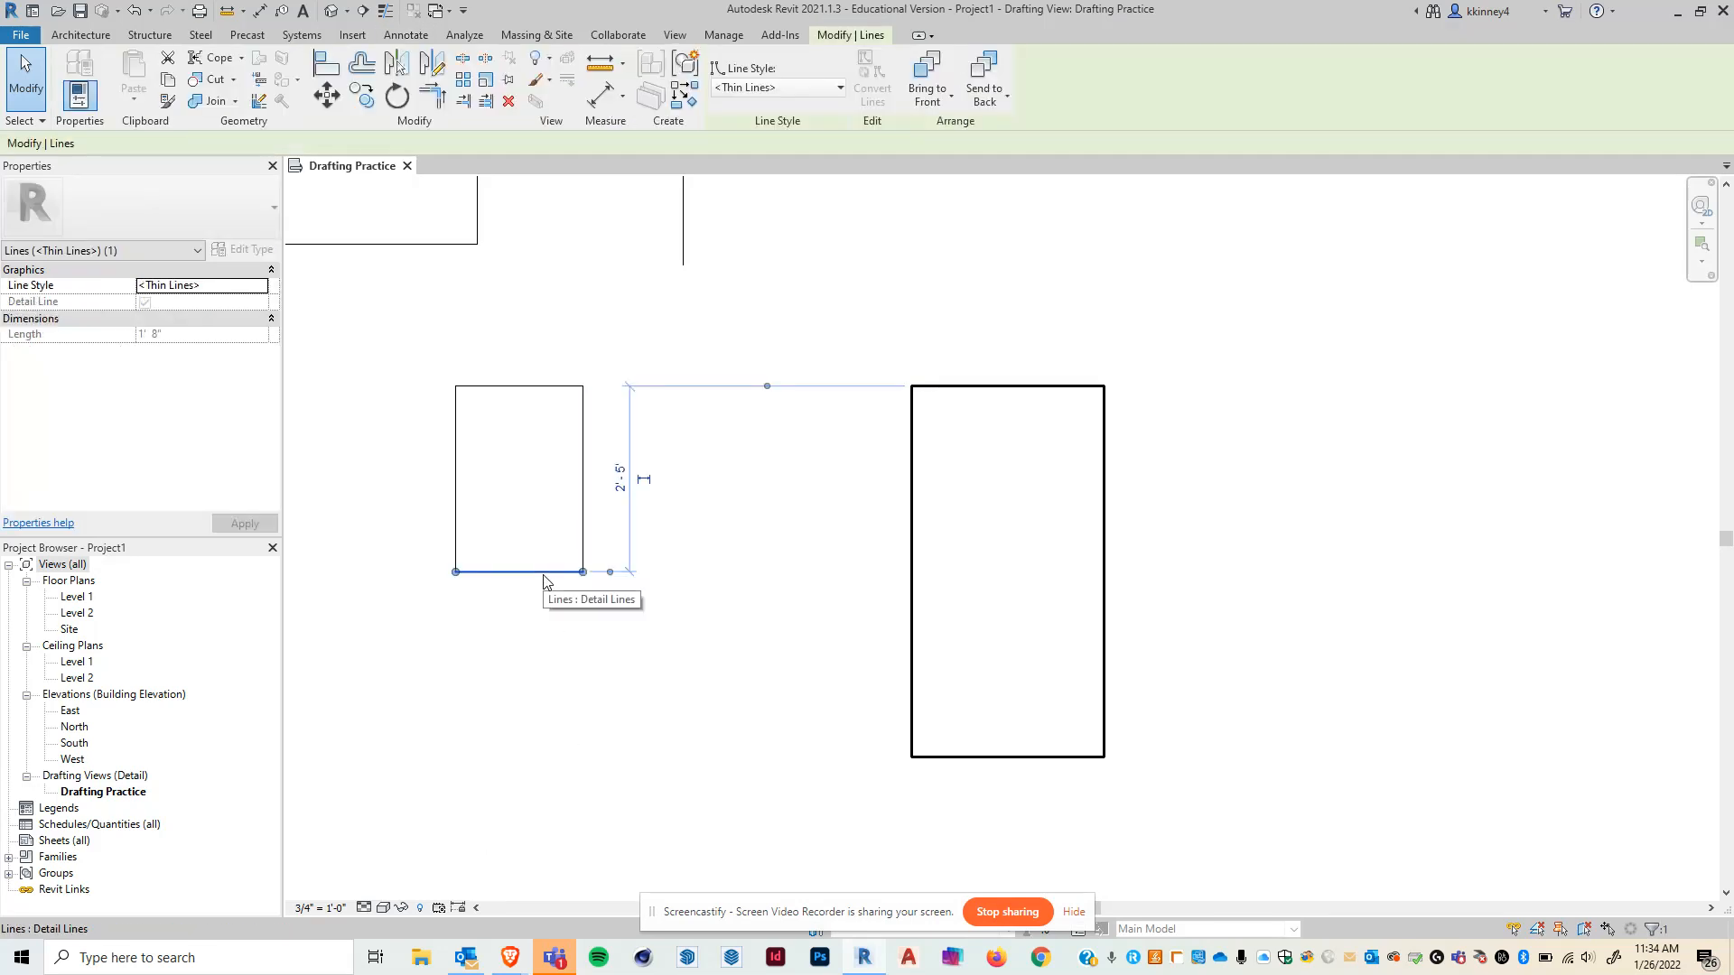
{"action": "left_click", "coordinate": [582, 565]}
{"action": "left_click", "coordinate": [1100, 662], "text": "ctrl"}
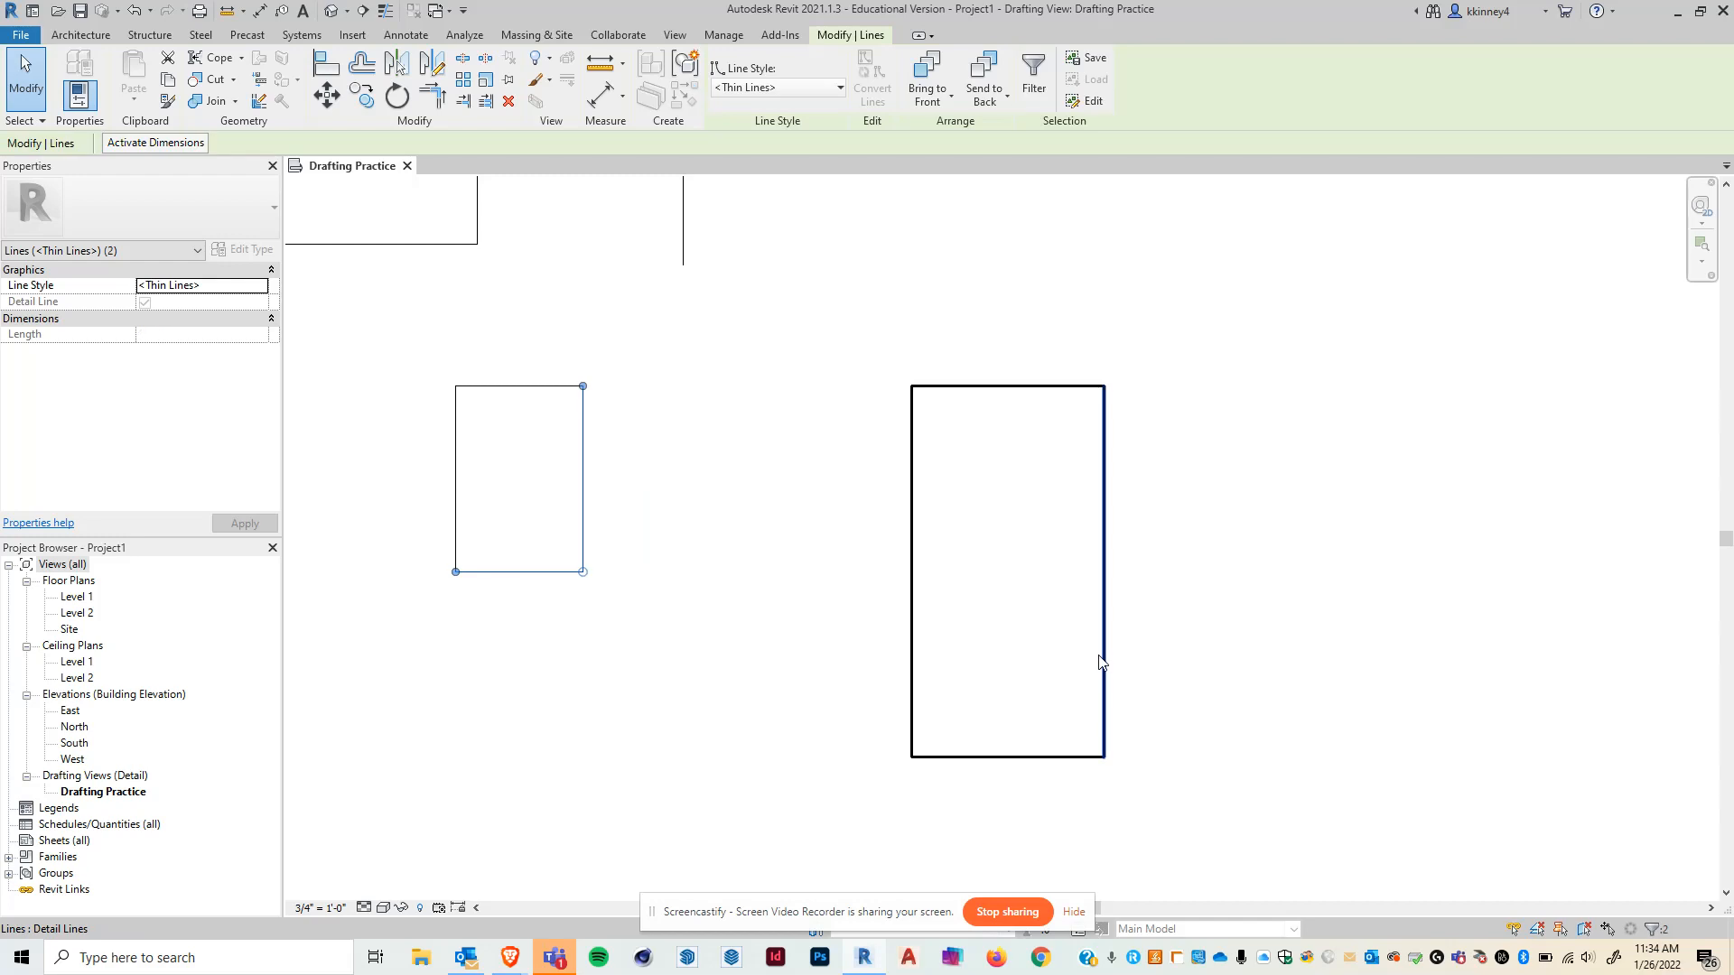
{"action": "left_click", "coordinate": [706, 677]}
{"action": "left_click_drag", "start_coordinate": [388, 329], "coordinate": [688, 623]}
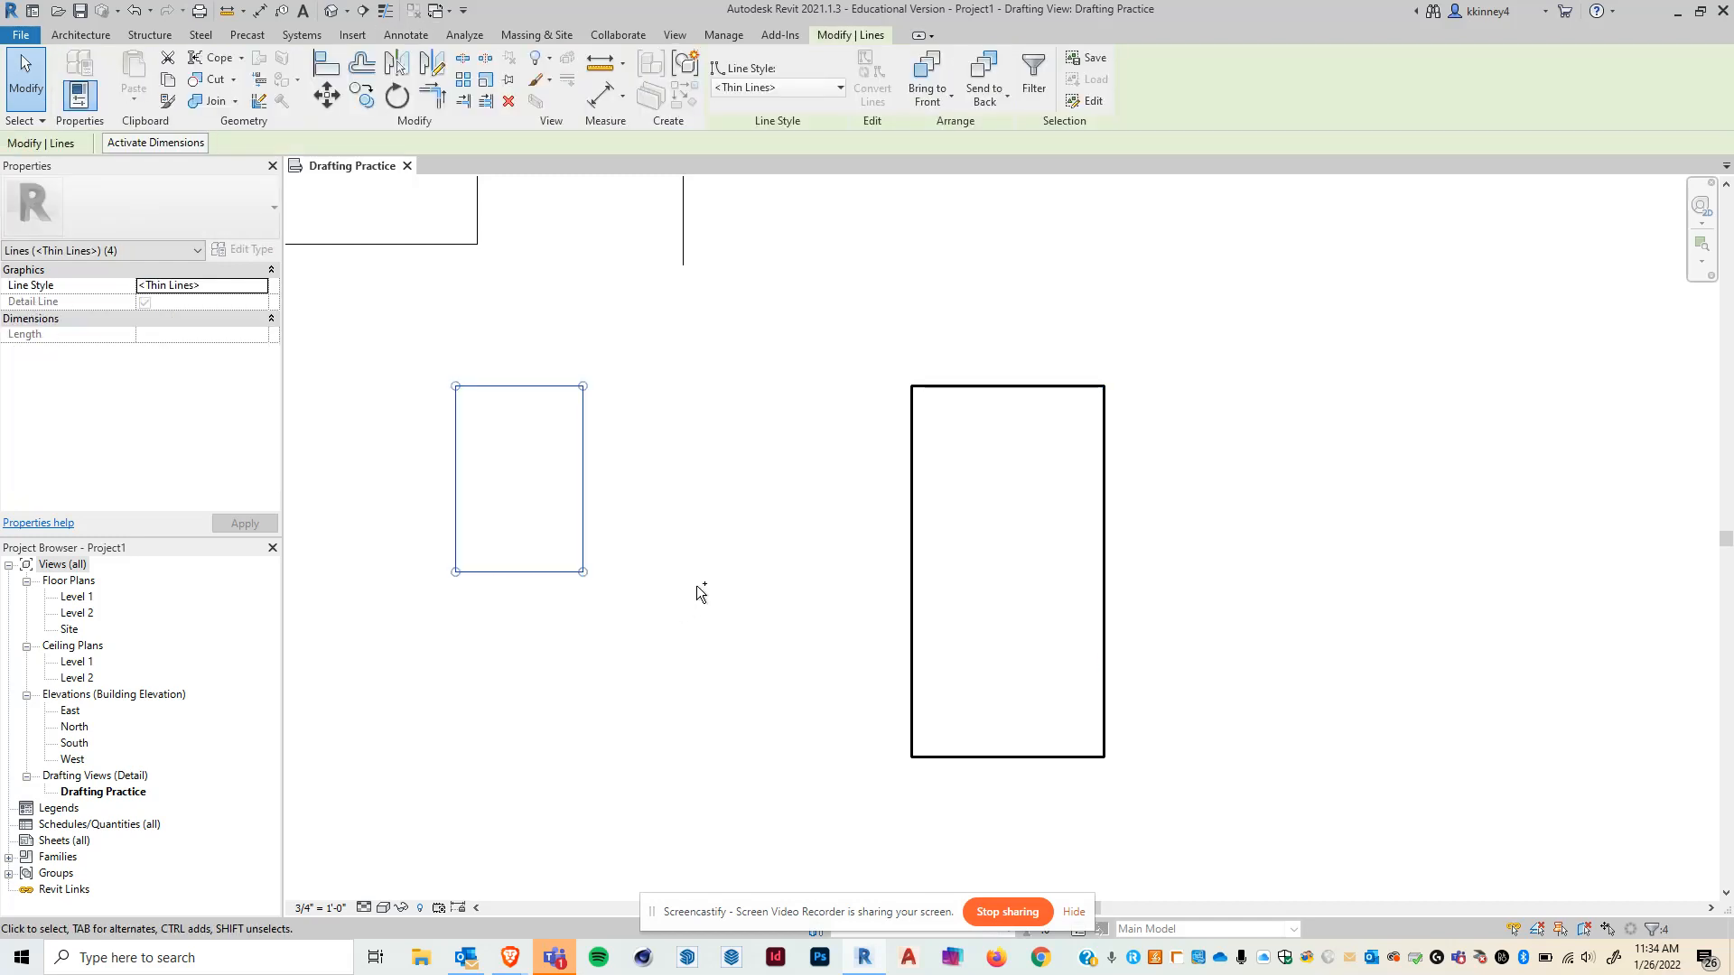
{"action": "left_click", "coordinate": [455, 464], "text": "shift"}
{"action": "left_click", "coordinate": [503, 386], "text": "shift"}
{"action": "left_click", "coordinate": [803, 424]}
{"action": "scroll", "coordinate": [767, 550], "scroll_direction": "down", "scroll_amount": 2}
{"action": "scroll", "coordinate": [1002, 593], "scroll_direction": "up", "scroll_amount": 2}
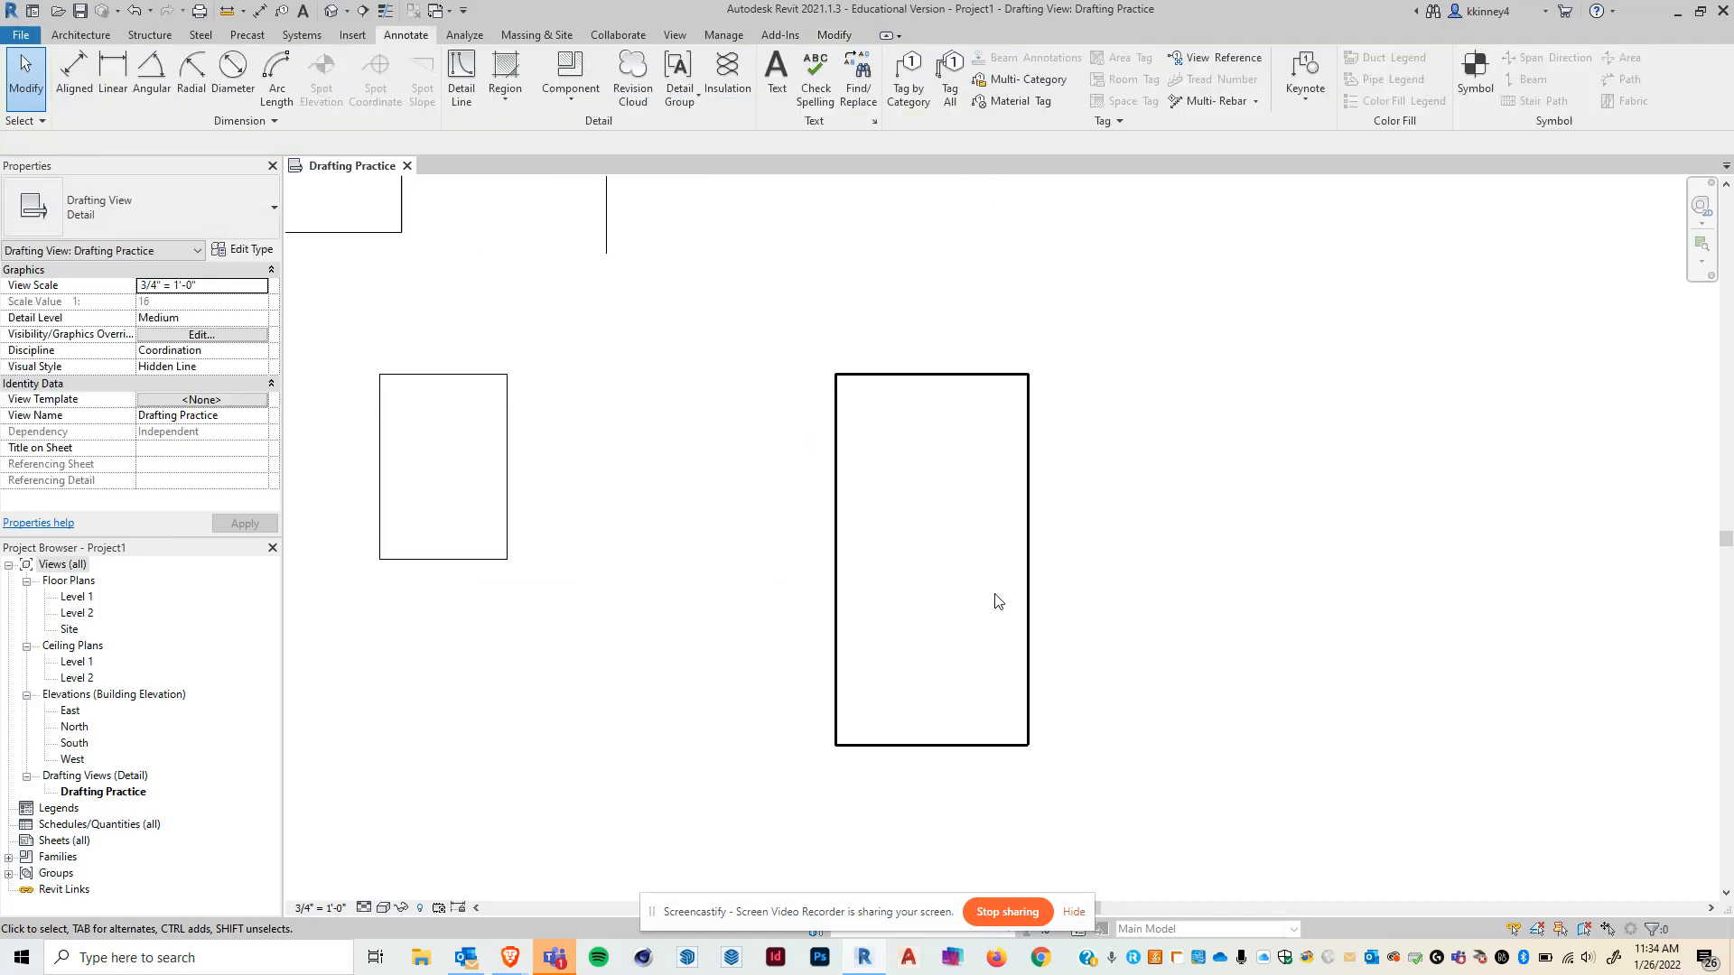
{"action": "middle_click_drag", "start_coordinate": [970, 688], "coordinate": [959, 651]}
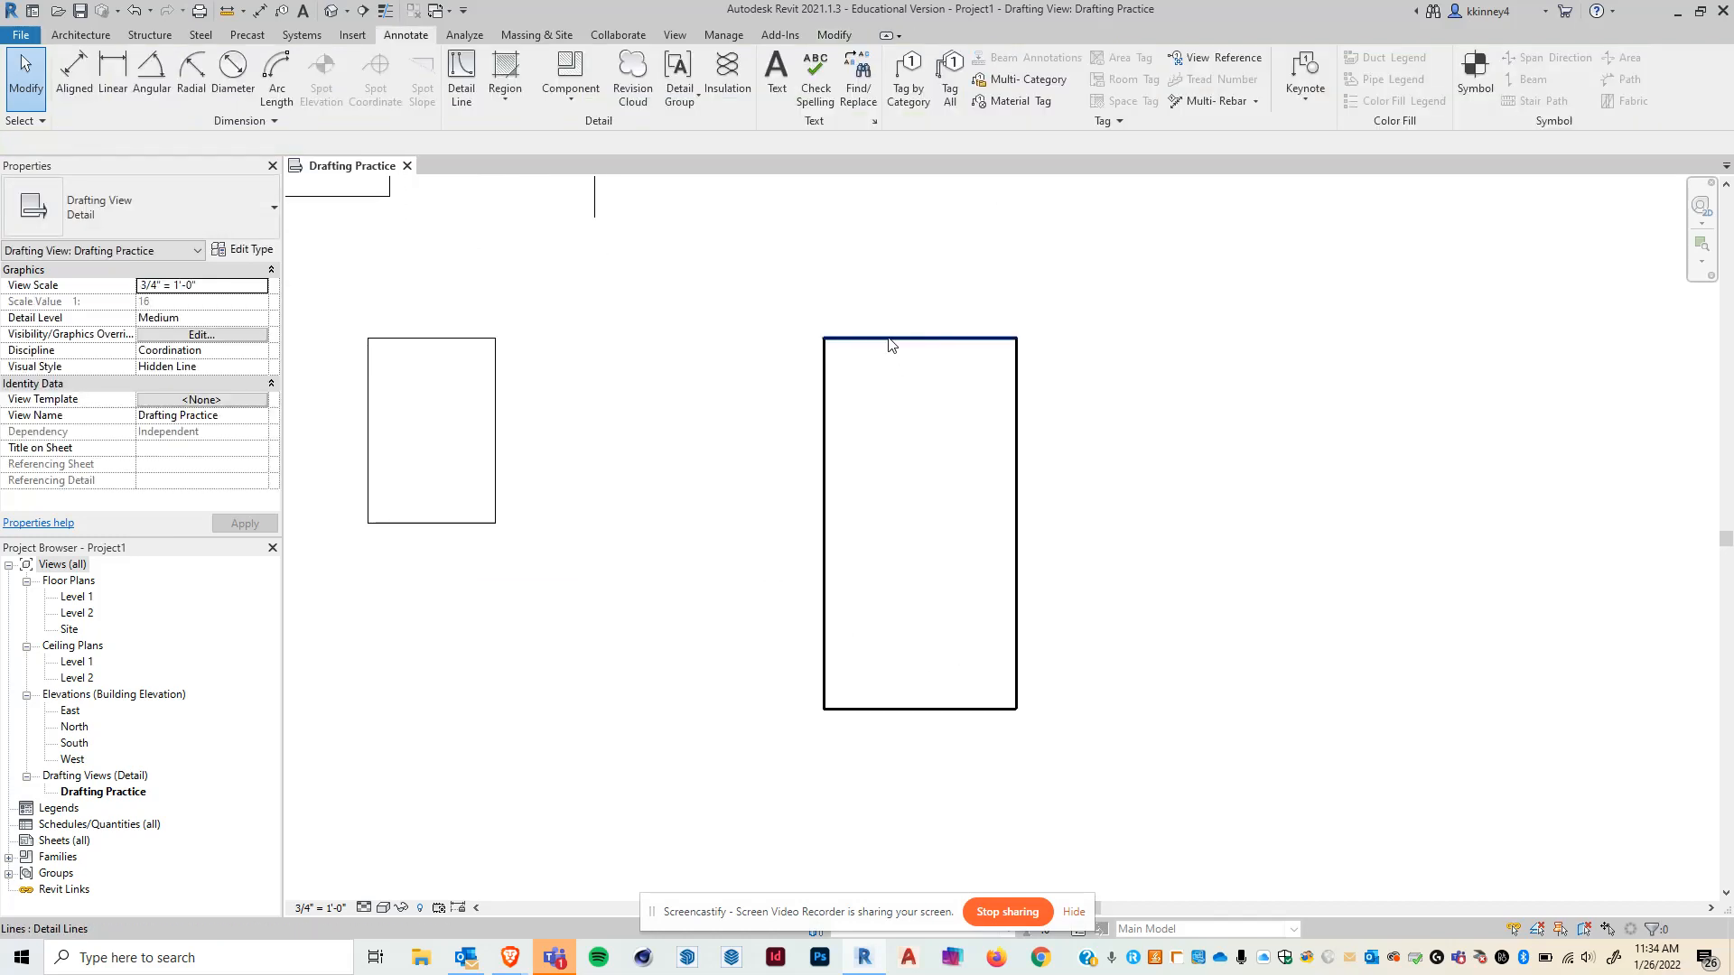
{"action": "left_click", "coordinate": [1011, 515]}
{"action": "left_click", "coordinate": [1174, 698]}
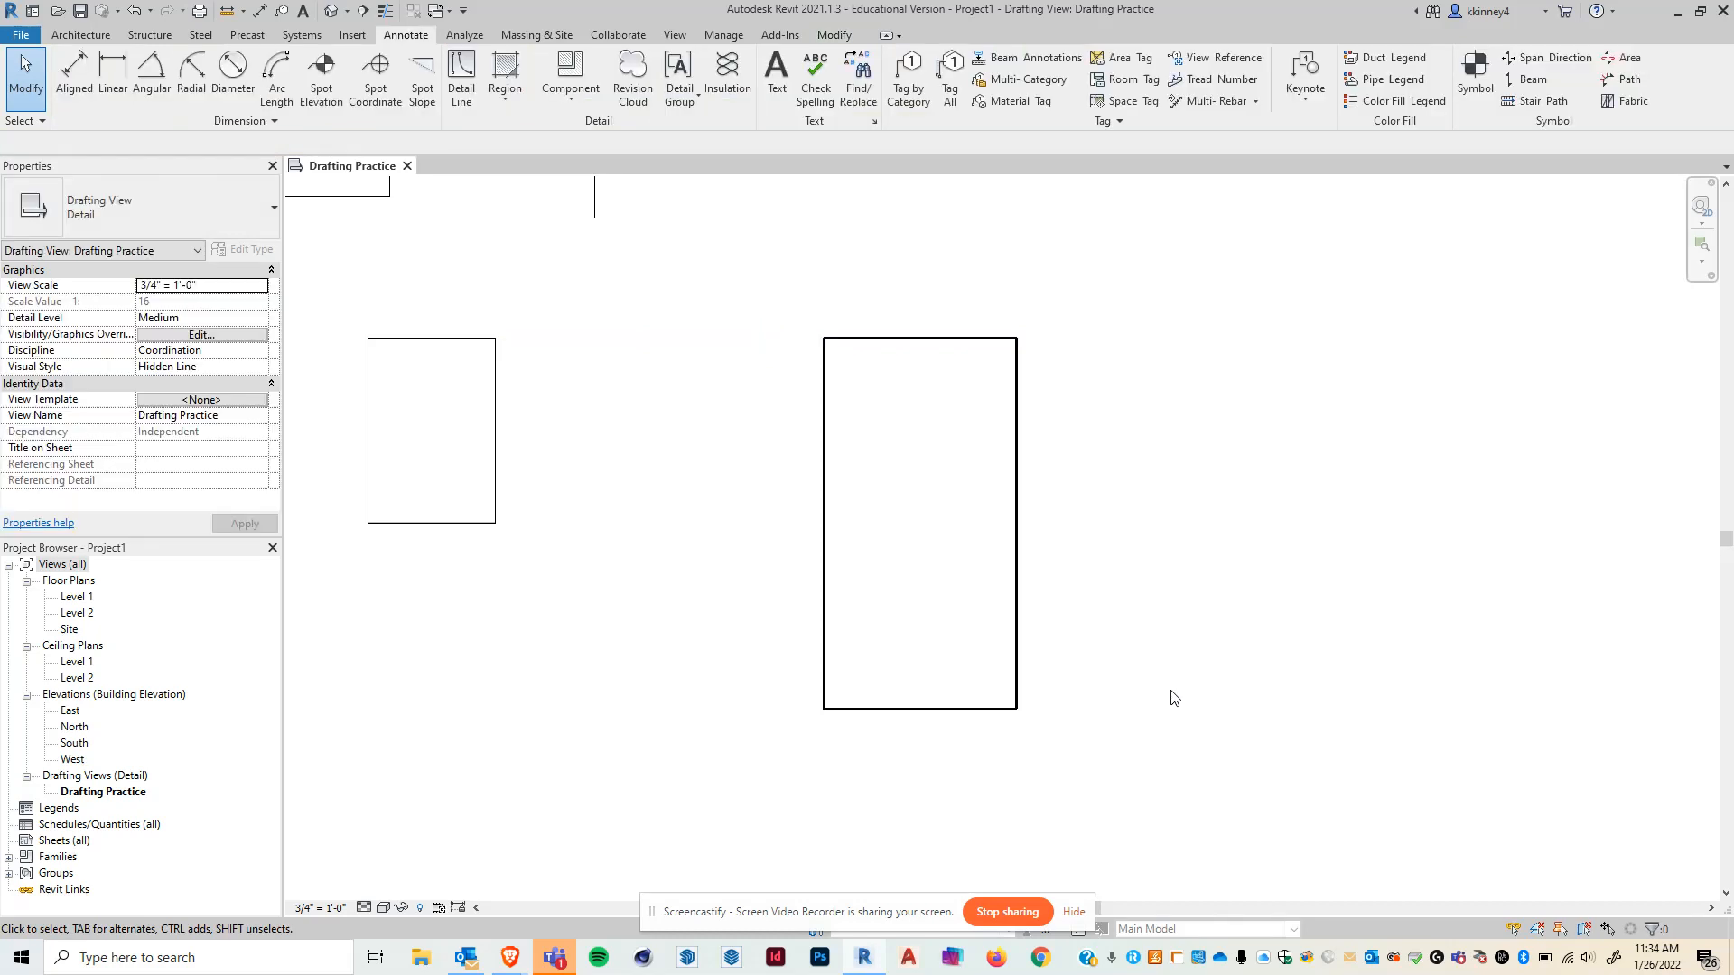
- Select the large rectangle's left edge and set the rectangle's width to 3'-0" through its temporary dimension
{"action": "left_click", "coordinate": [822, 643]}
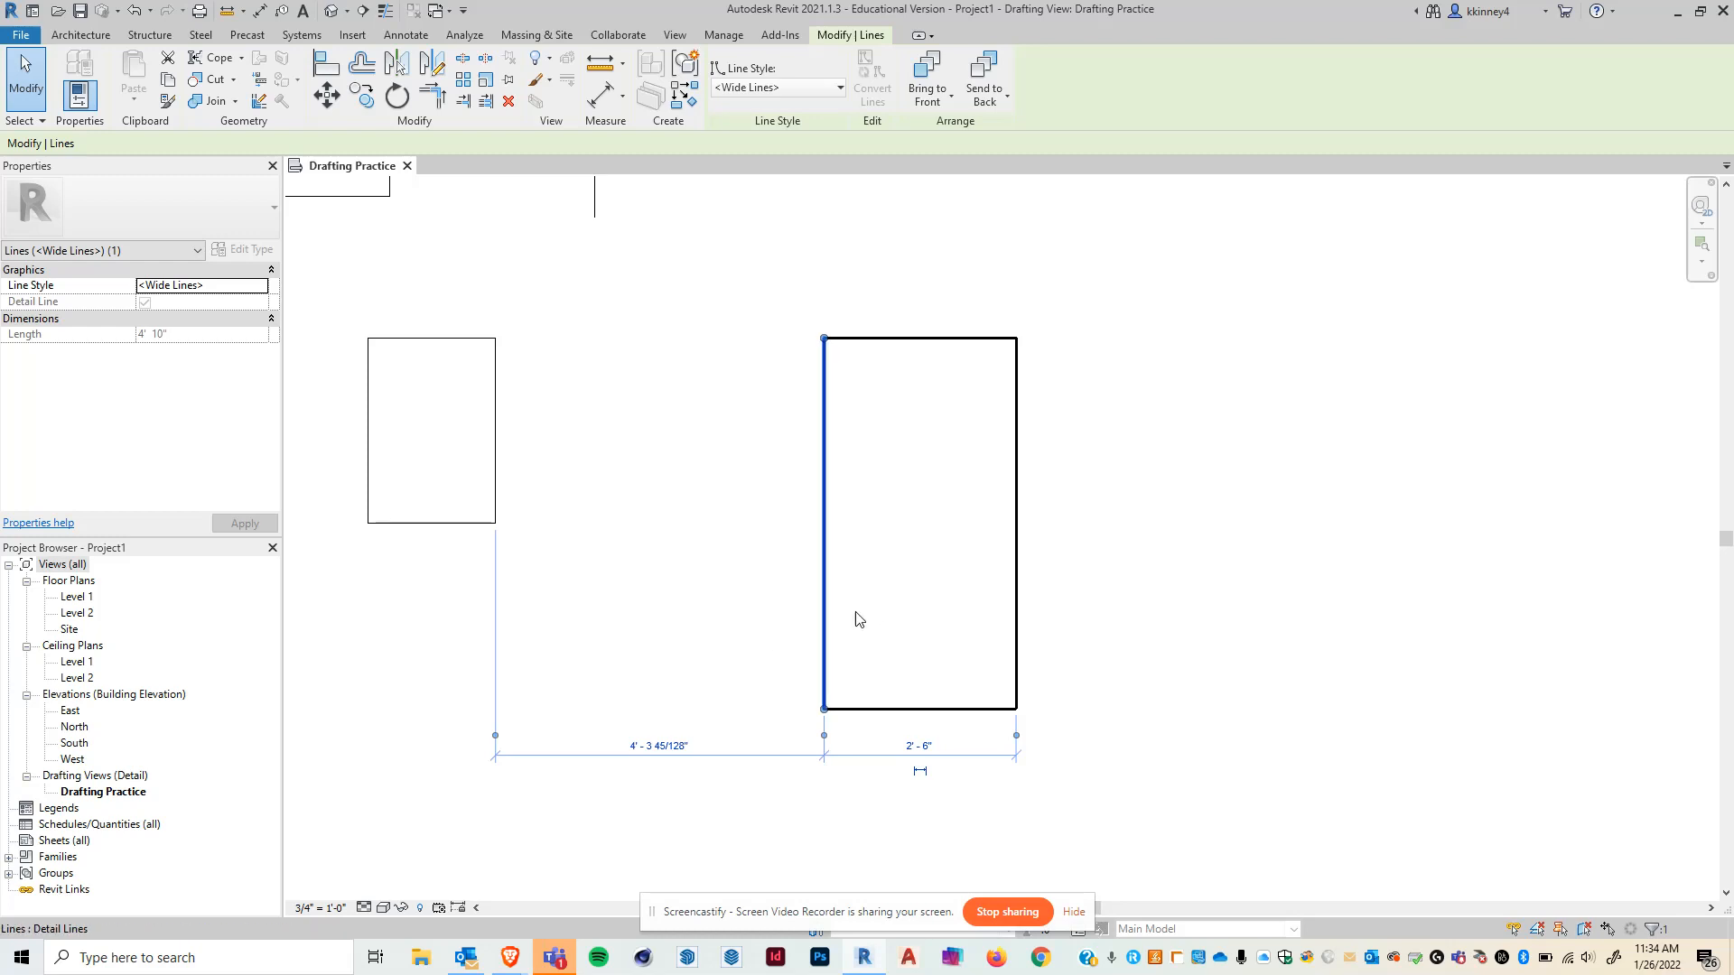
{"action": "left_click", "coordinate": [921, 751]}
{"action": "type", "text": "3'"}
{"action": "key", "text": "Return"}
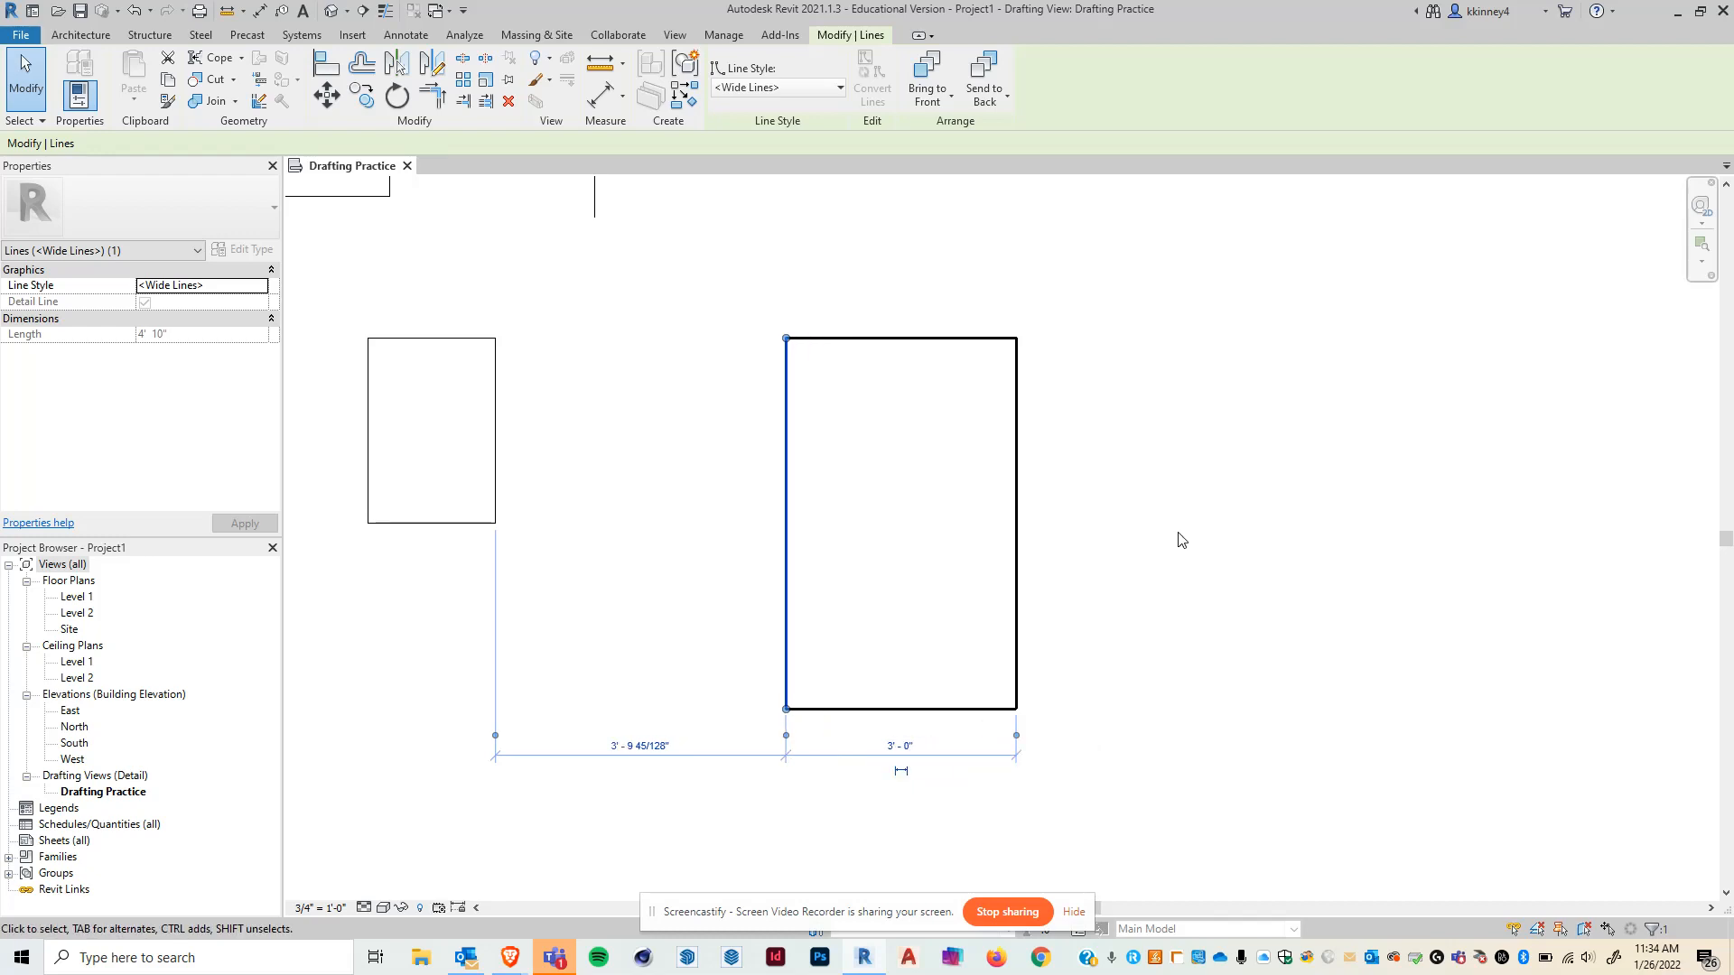
- Move the left edge's witness line to the vertical line above and set that distance to 2'-0"
{"action": "scroll", "coordinate": [1074, 663], "scroll_direction": "down", "scroll_amount": 1}
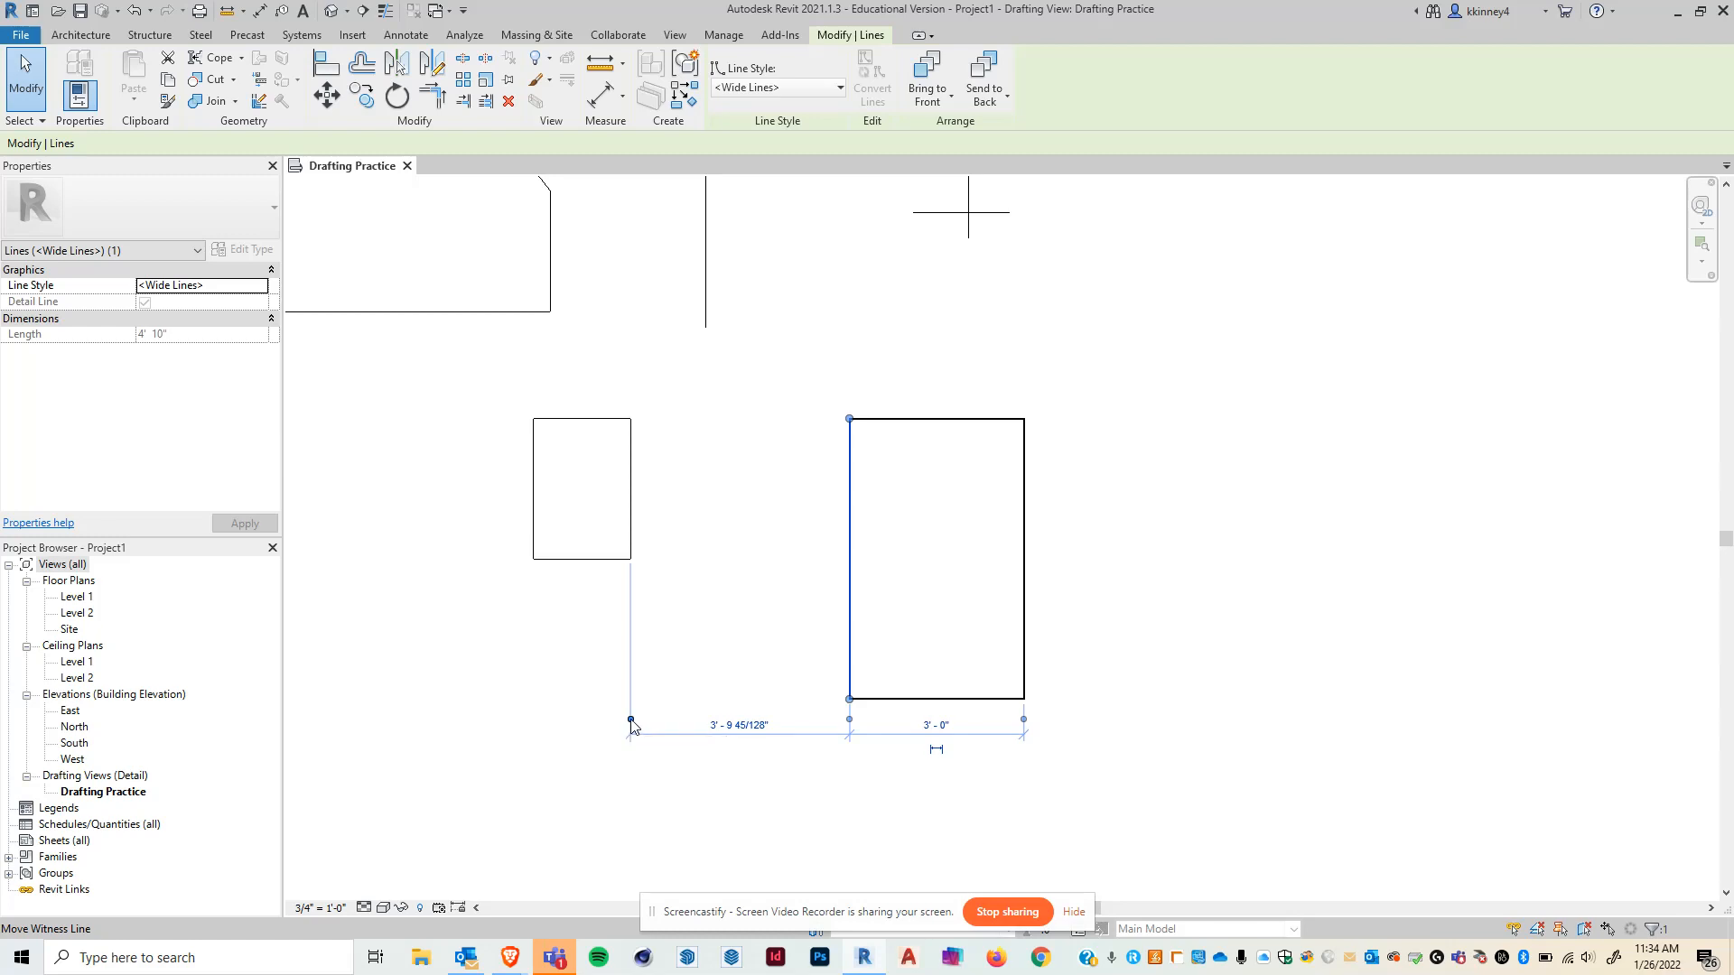
{"action": "left_click_drag", "start_coordinate": [630, 719], "coordinate": [707, 321]}
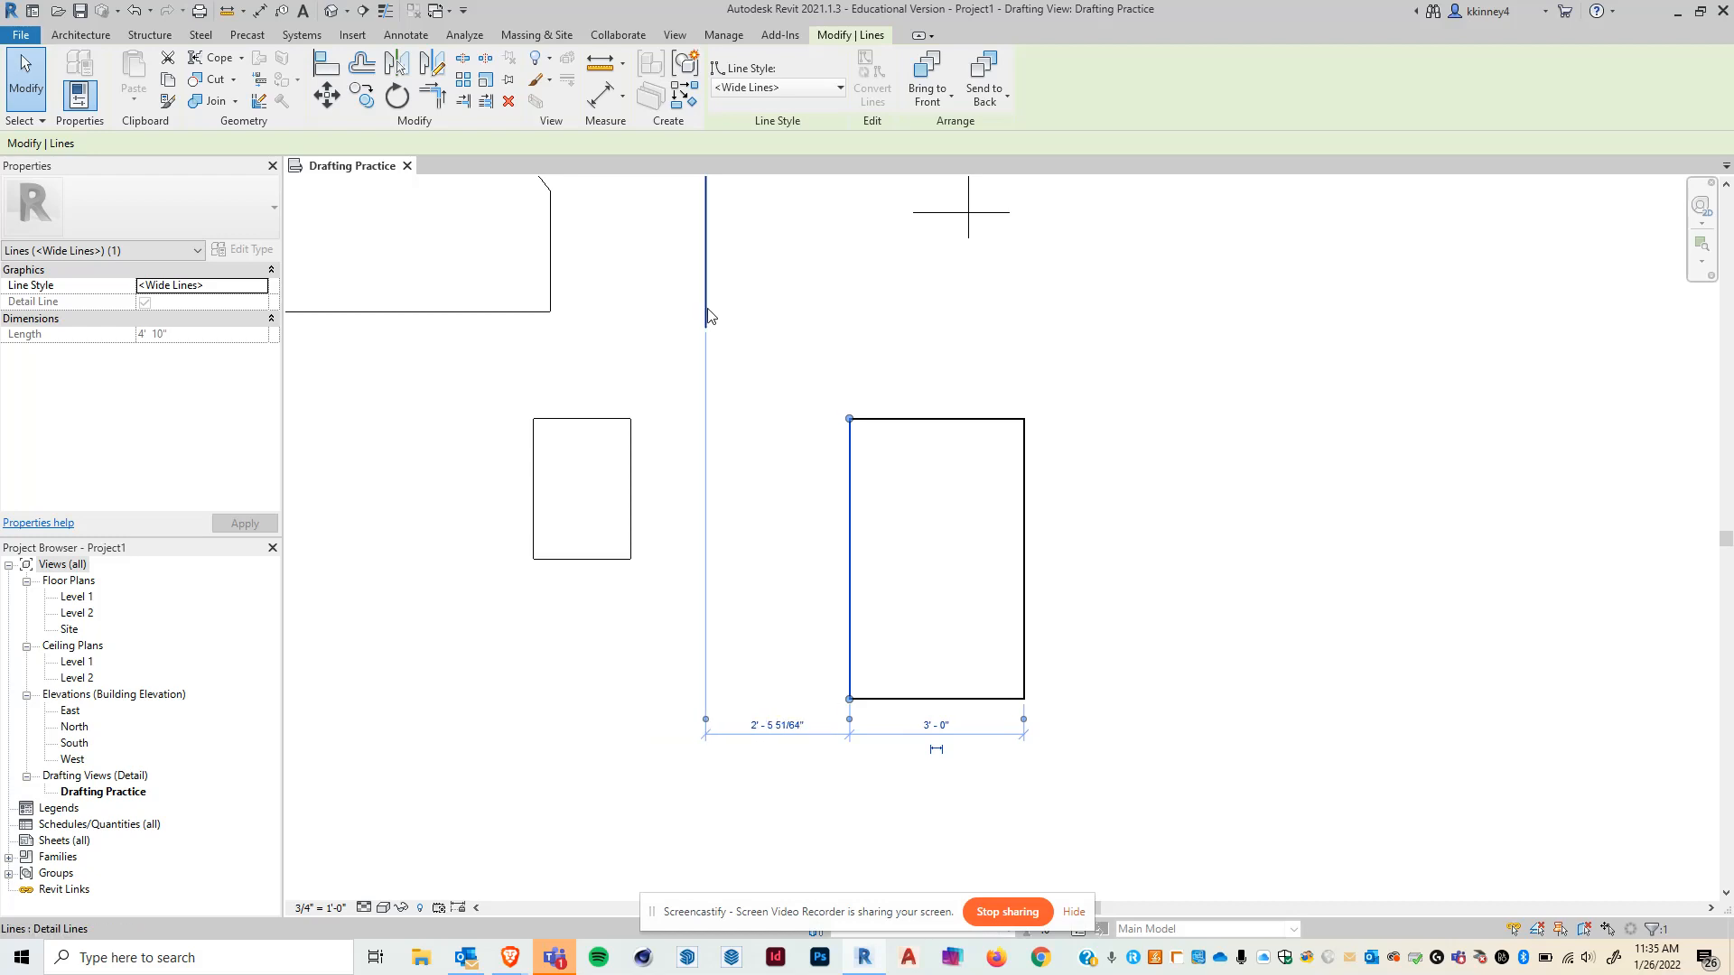
{"action": "left_click", "coordinate": [777, 725]}
{"action": "type", "text": "2"}
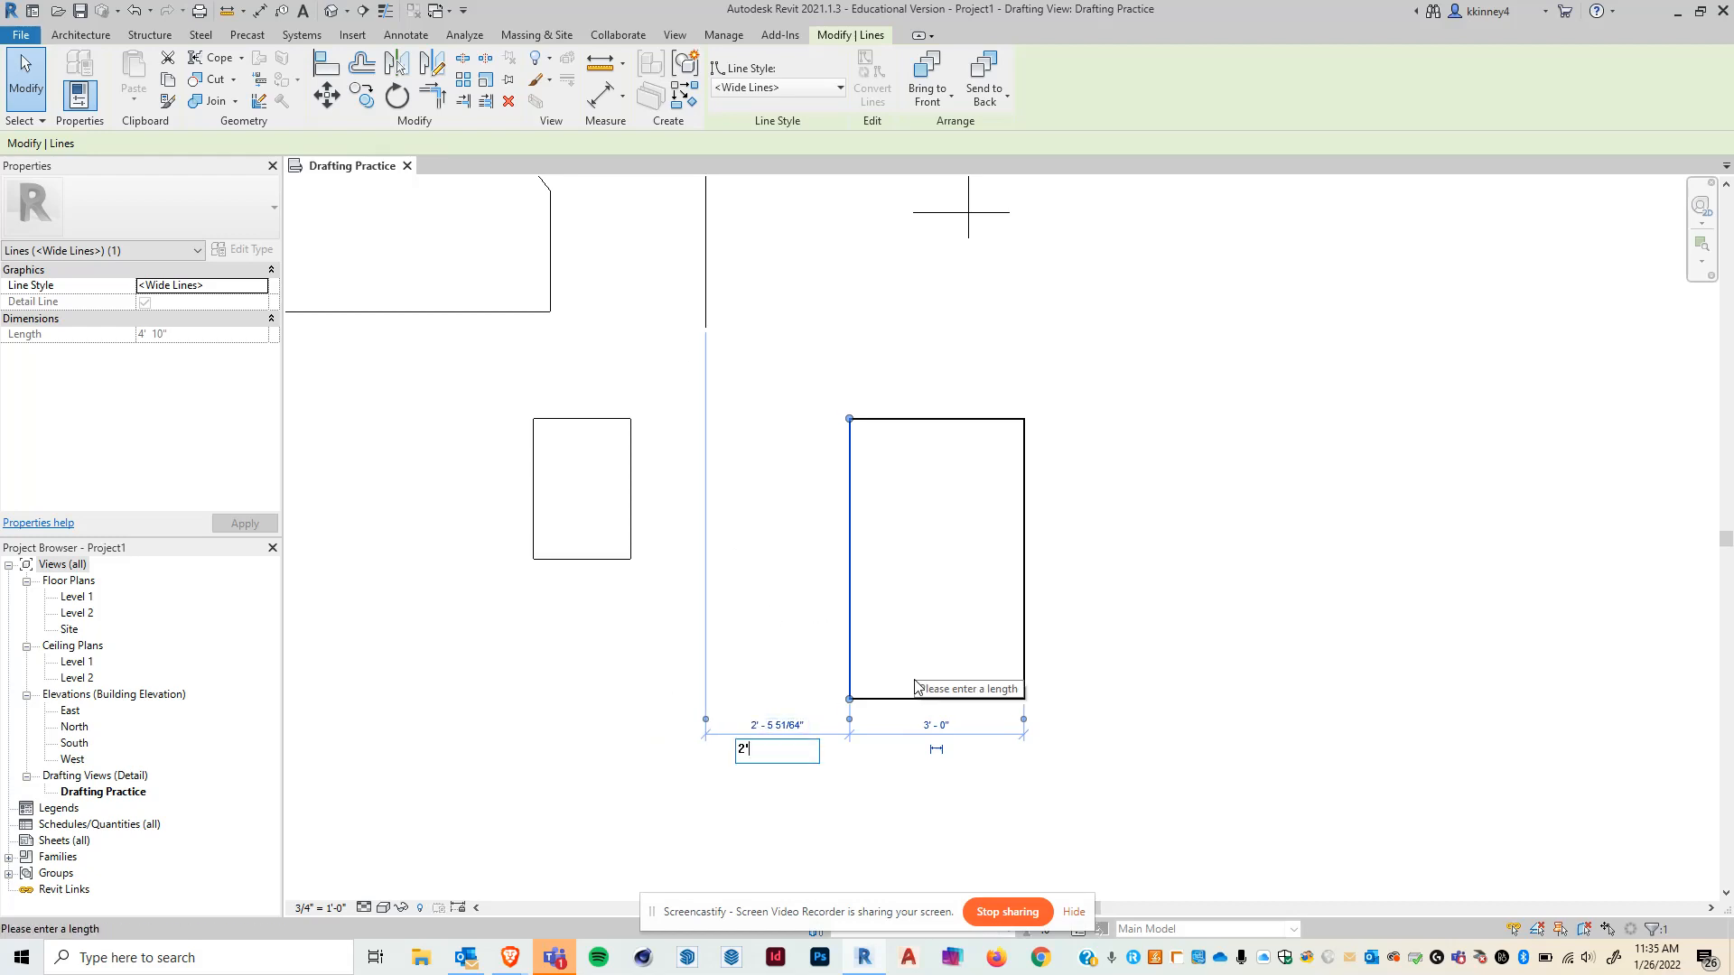
{"action": "key", "text": "Return"}
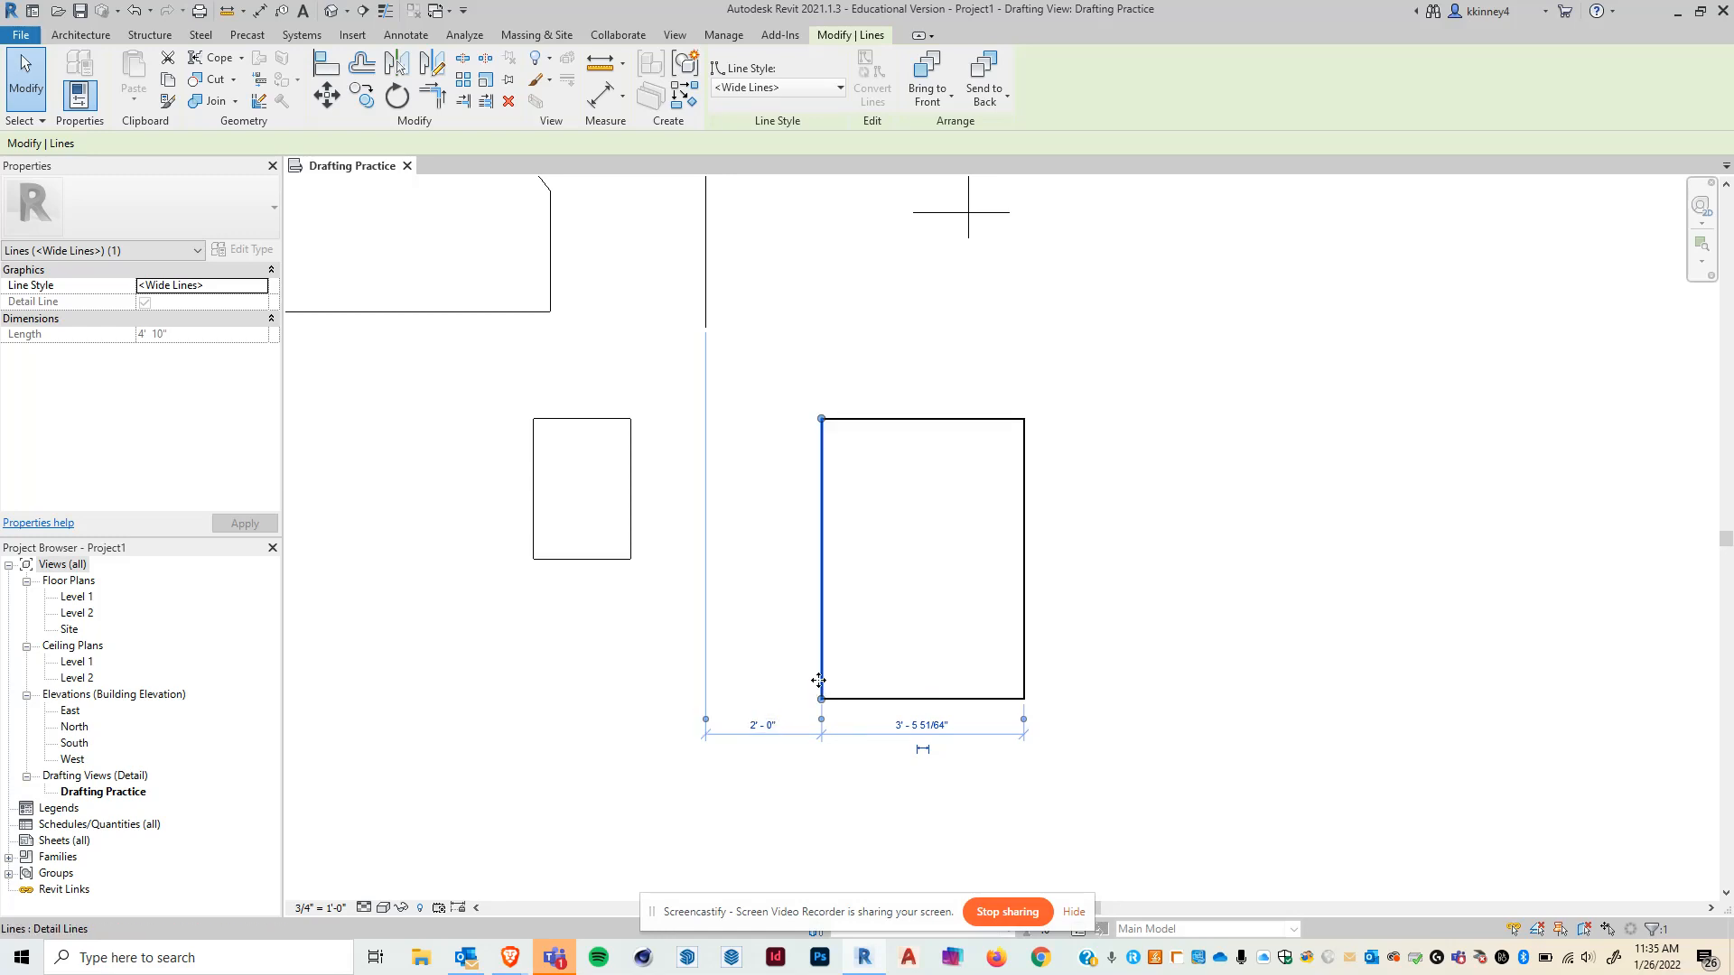
- Select the large rectangle's bottom edge, move its witness line to the top edge, and set the height to 5'-0"
{"action": "left_click", "coordinate": [813, 801]}
{"action": "scroll", "coordinate": [714, 679], "scroll_direction": "down", "scroll_amount": 1}
{"action": "left_click", "coordinate": [866, 695]}
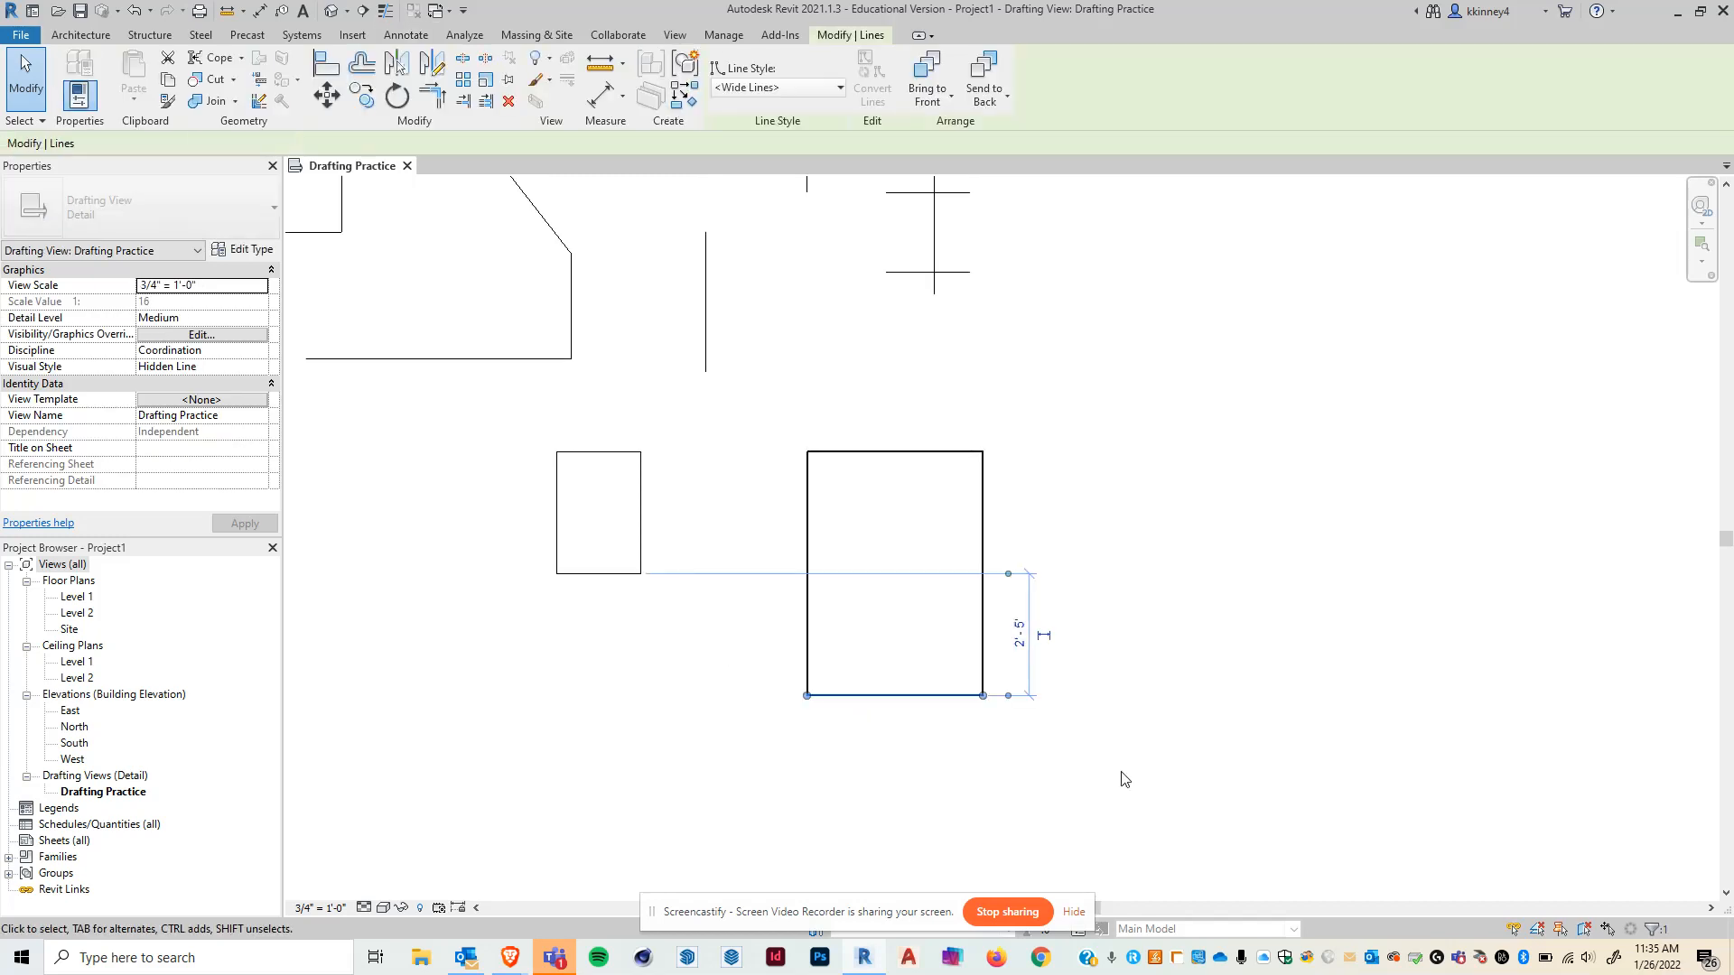
{"action": "scroll", "coordinate": [1046, 711], "scroll_direction": "up", "scroll_amount": 1}
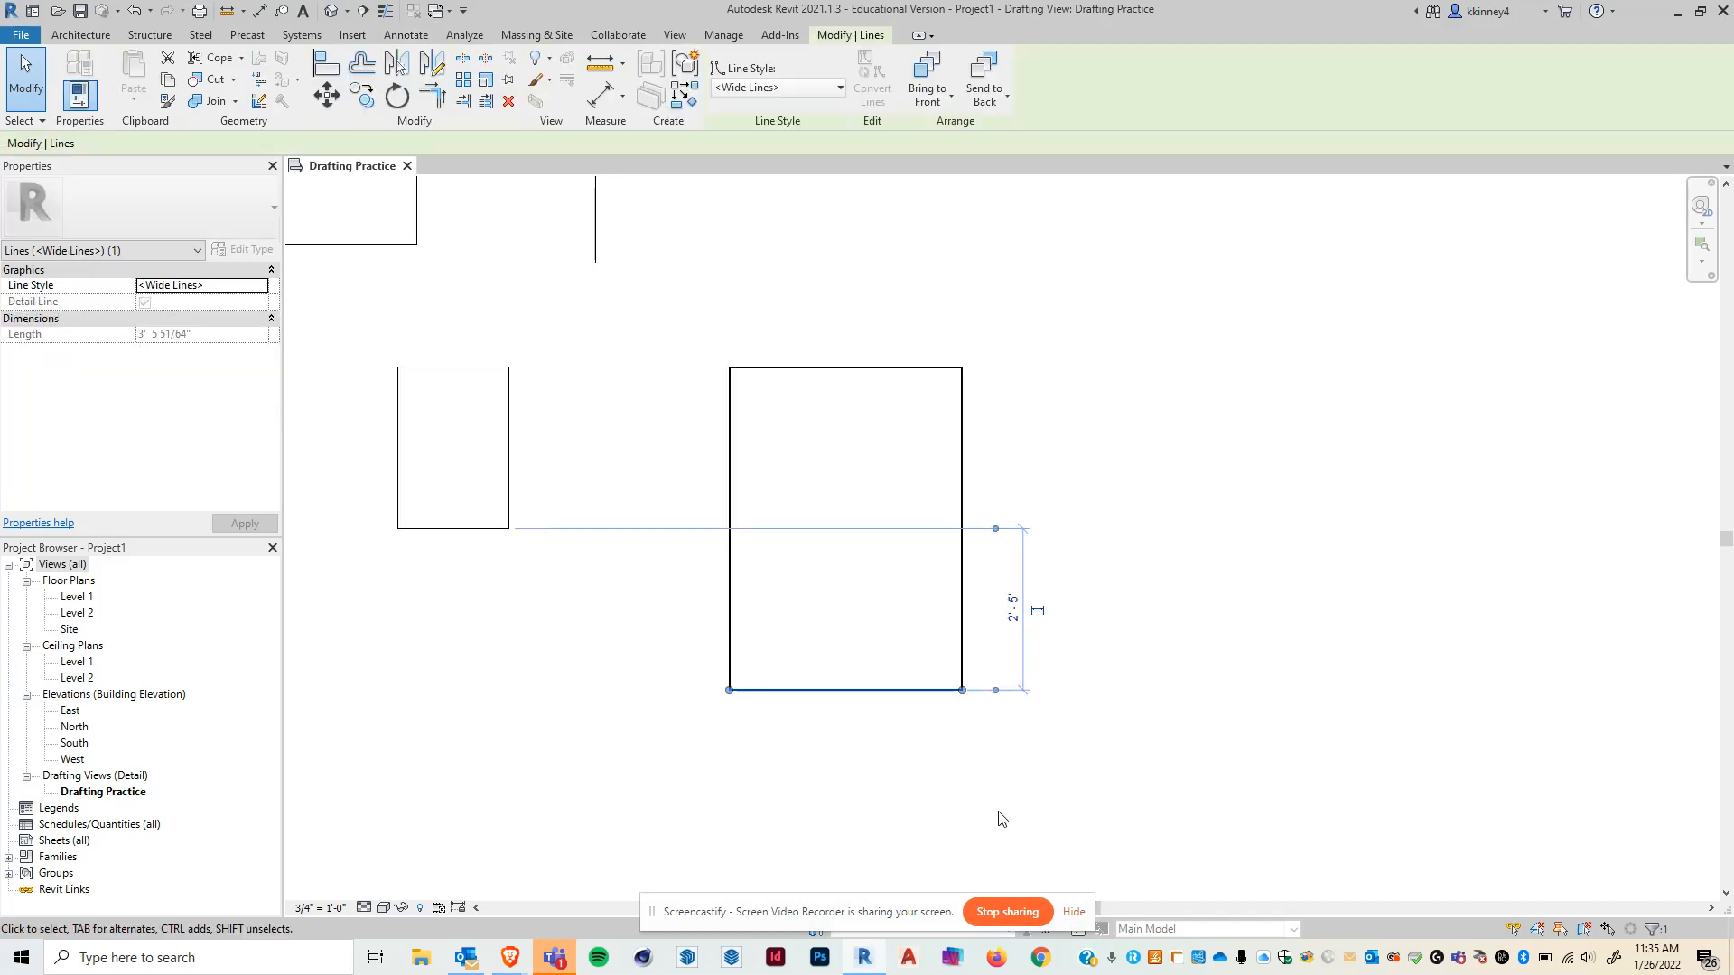
{"action": "left_click_drag", "start_coordinate": [995, 528], "coordinate": [1015, 367]}
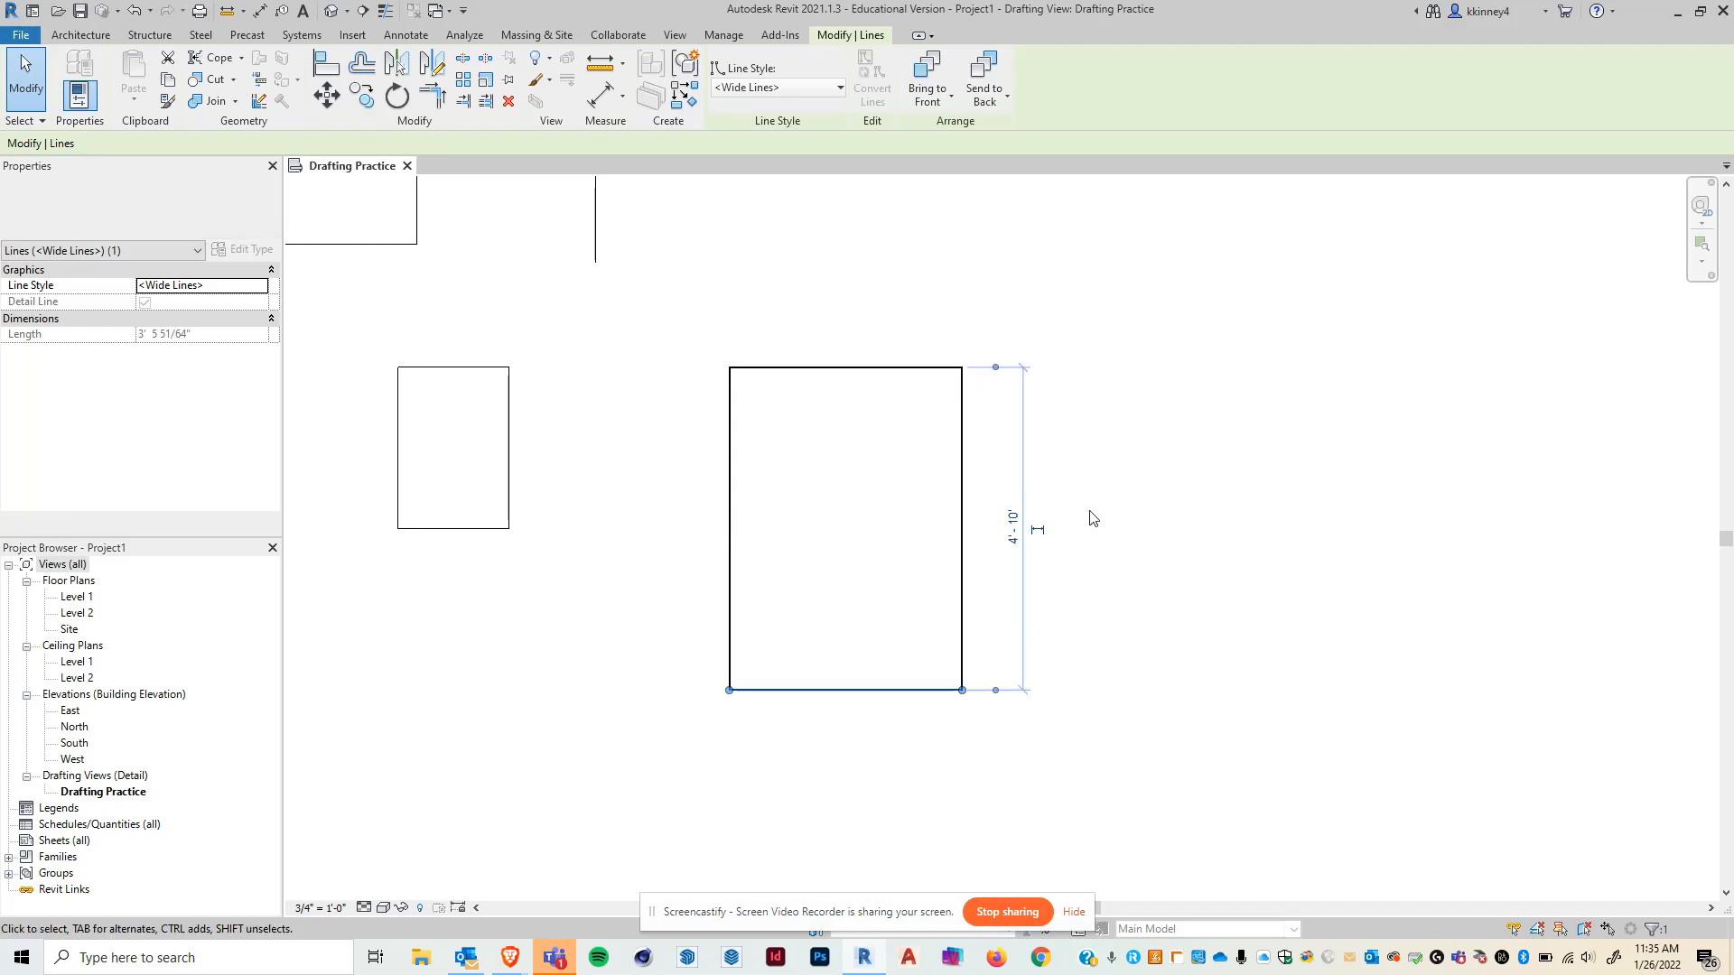
{"action": "left_click", "coordinate": [1007, 529]}
{"action": "type", "text": "5"}
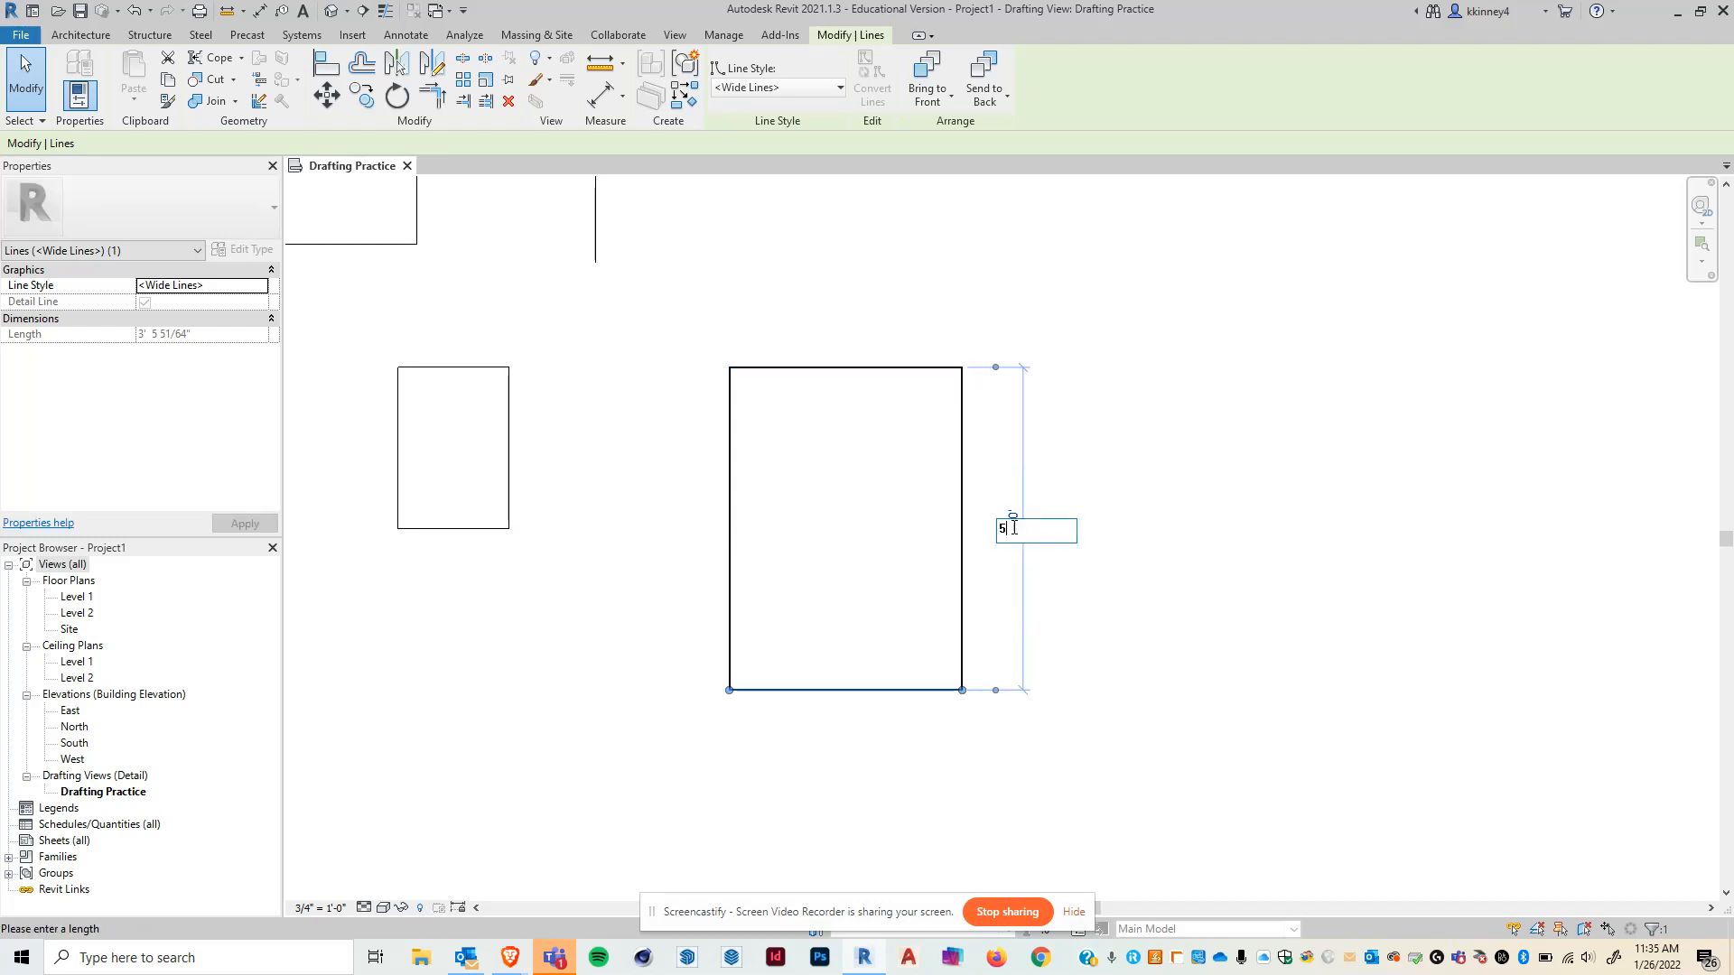
{"action": "key", "text": "Return"}
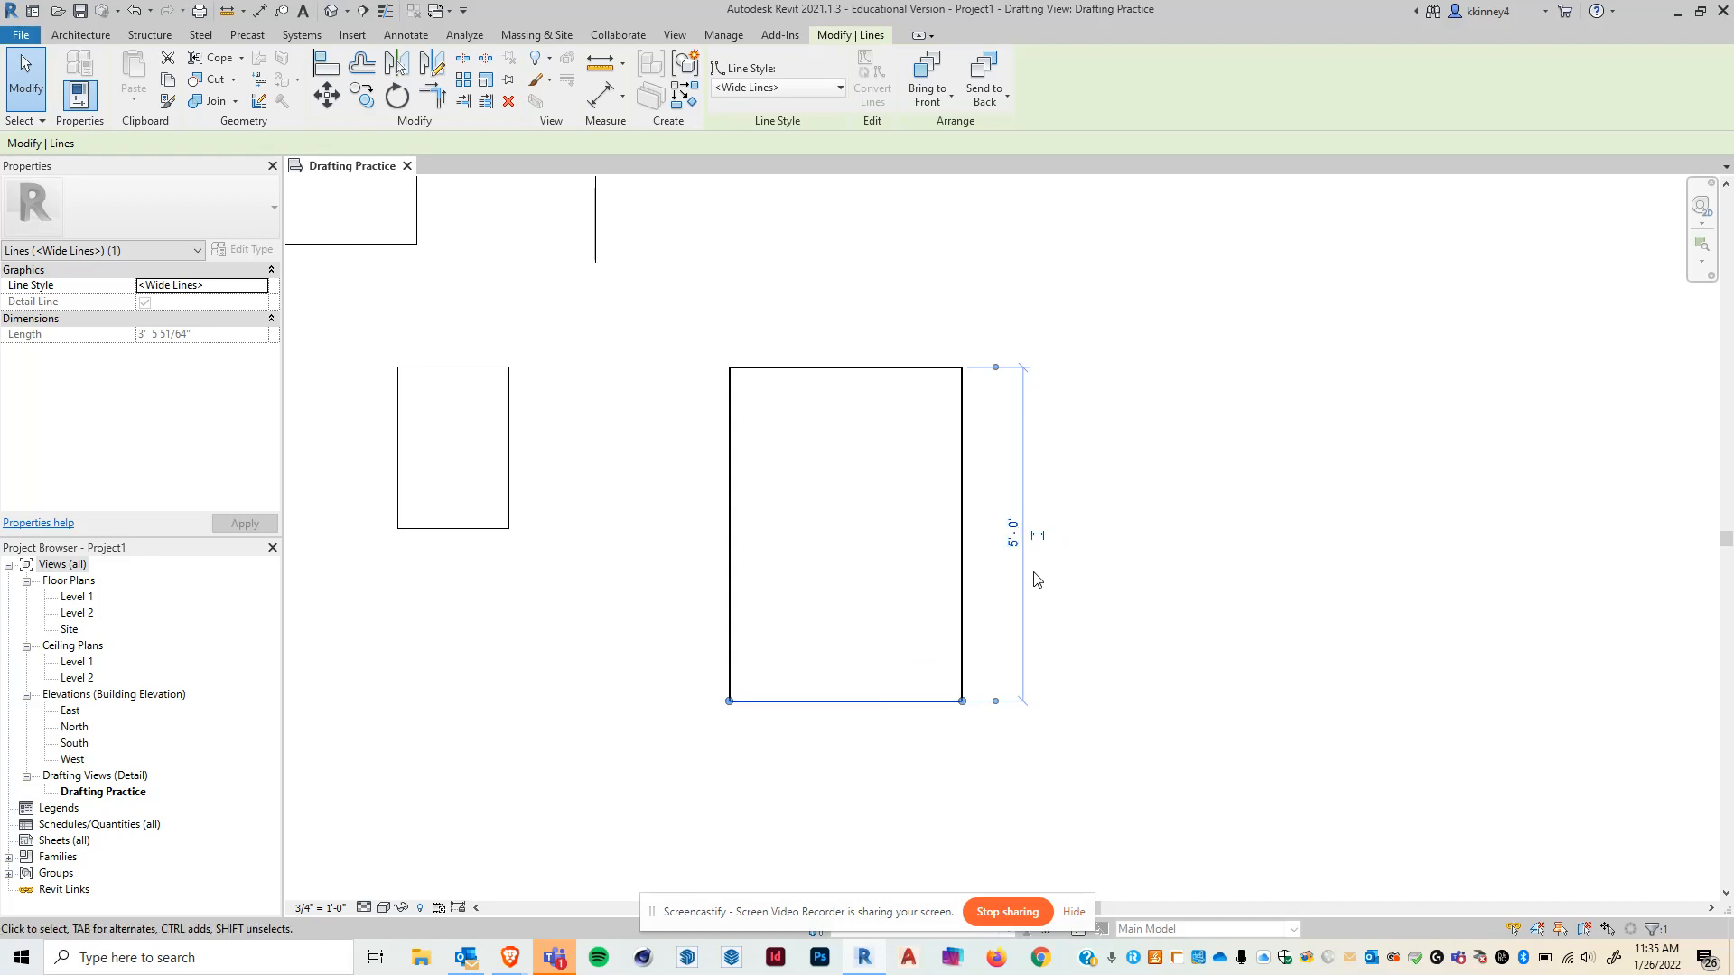
{"action": "left_click", "coordinate": [1193, 539]}
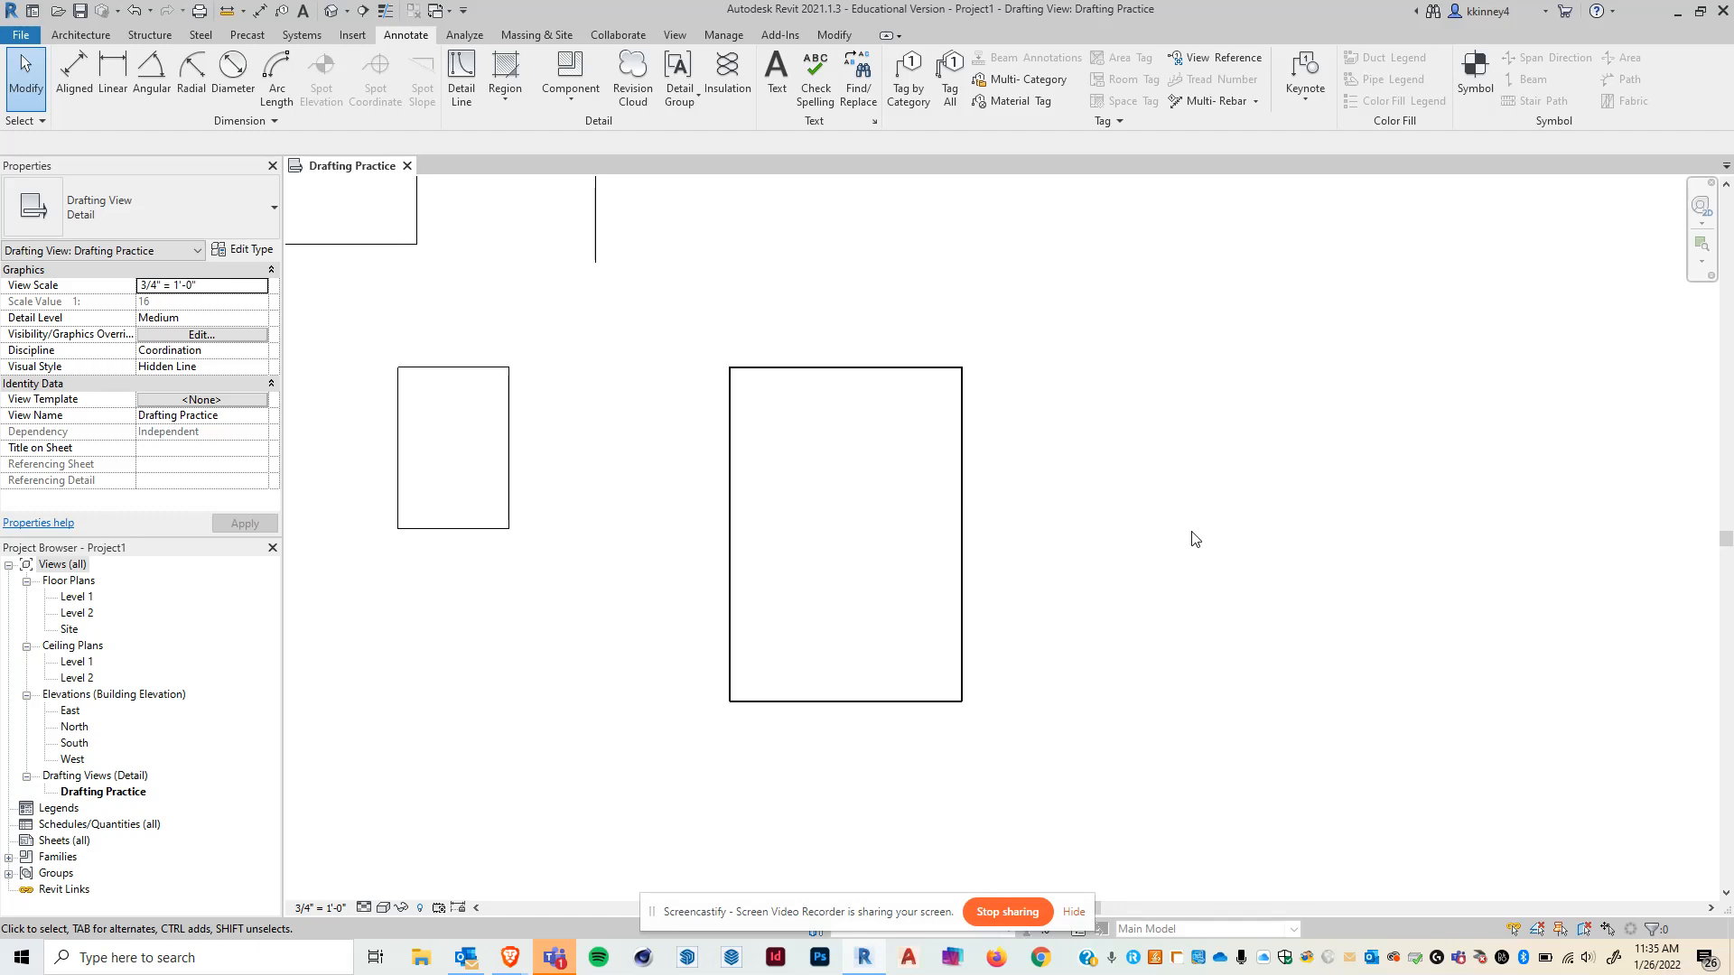
- Draw an eight-sided inscribed polygon with a 2' radius to the right of the large rectangle
{"action": "left_click", "coordinate": [461, 61]}
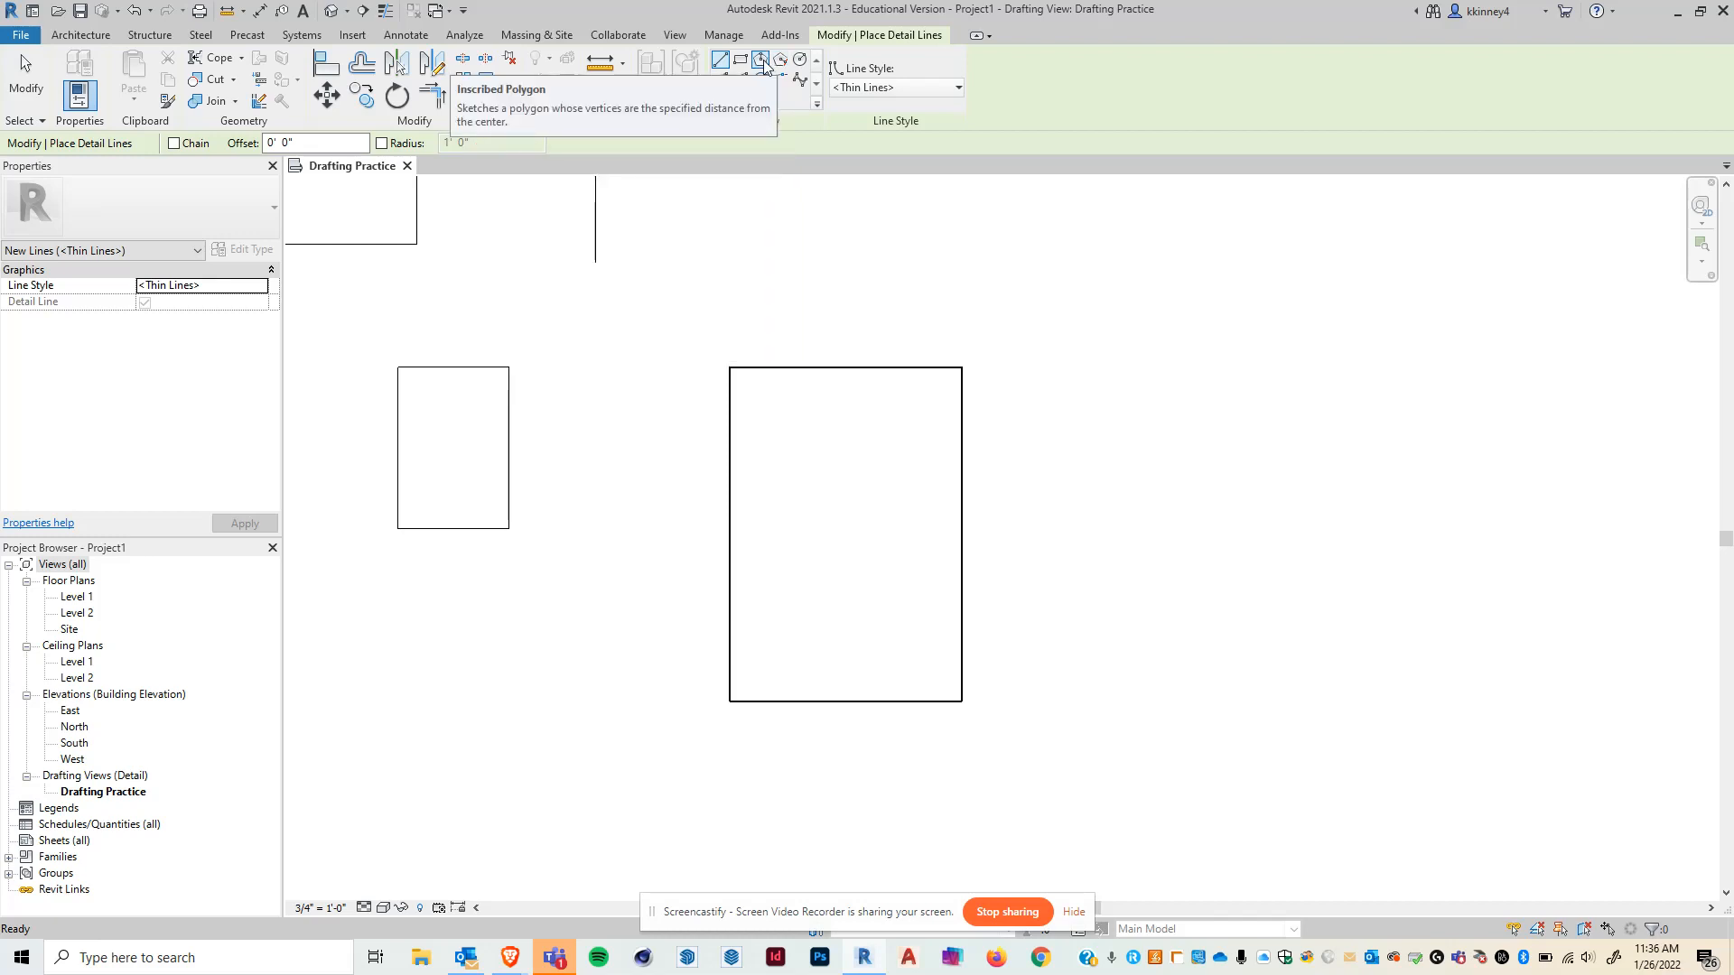
{"action": "left_click", "coordinate": [761, 61]}
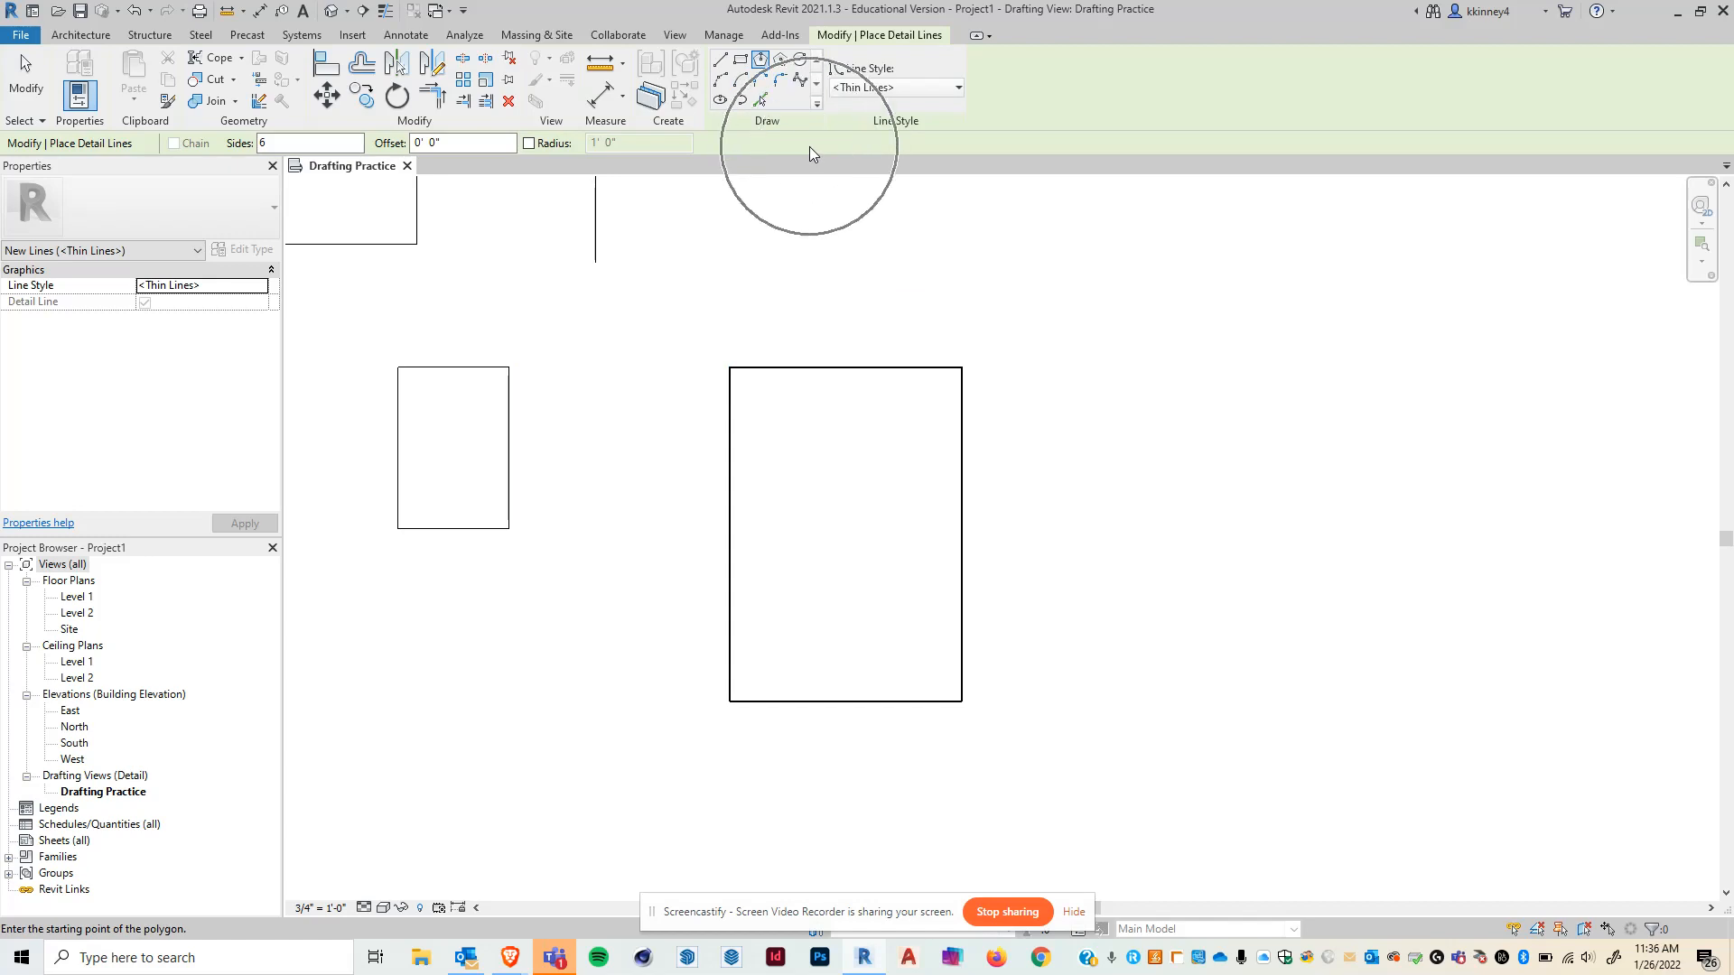
{"action": "left_click", "coordinate": [287, 143]}
{"action": "type", "text": "8"}
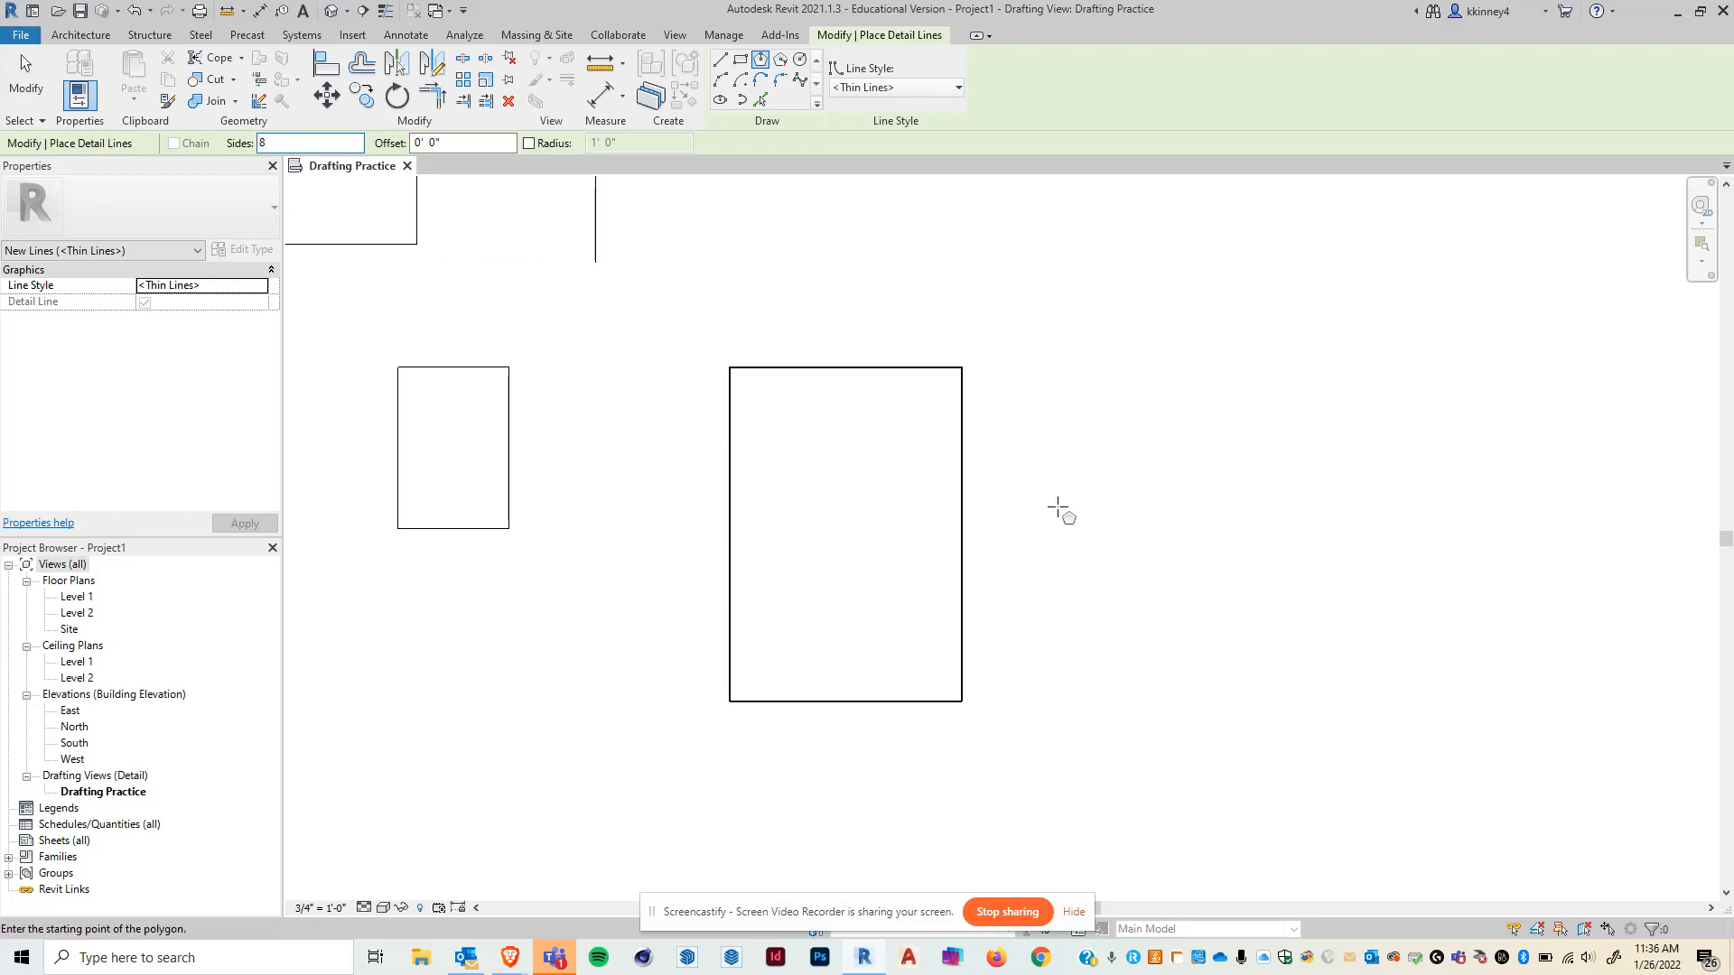
{"action": "left_click", "coordinate": [1160, 344]}
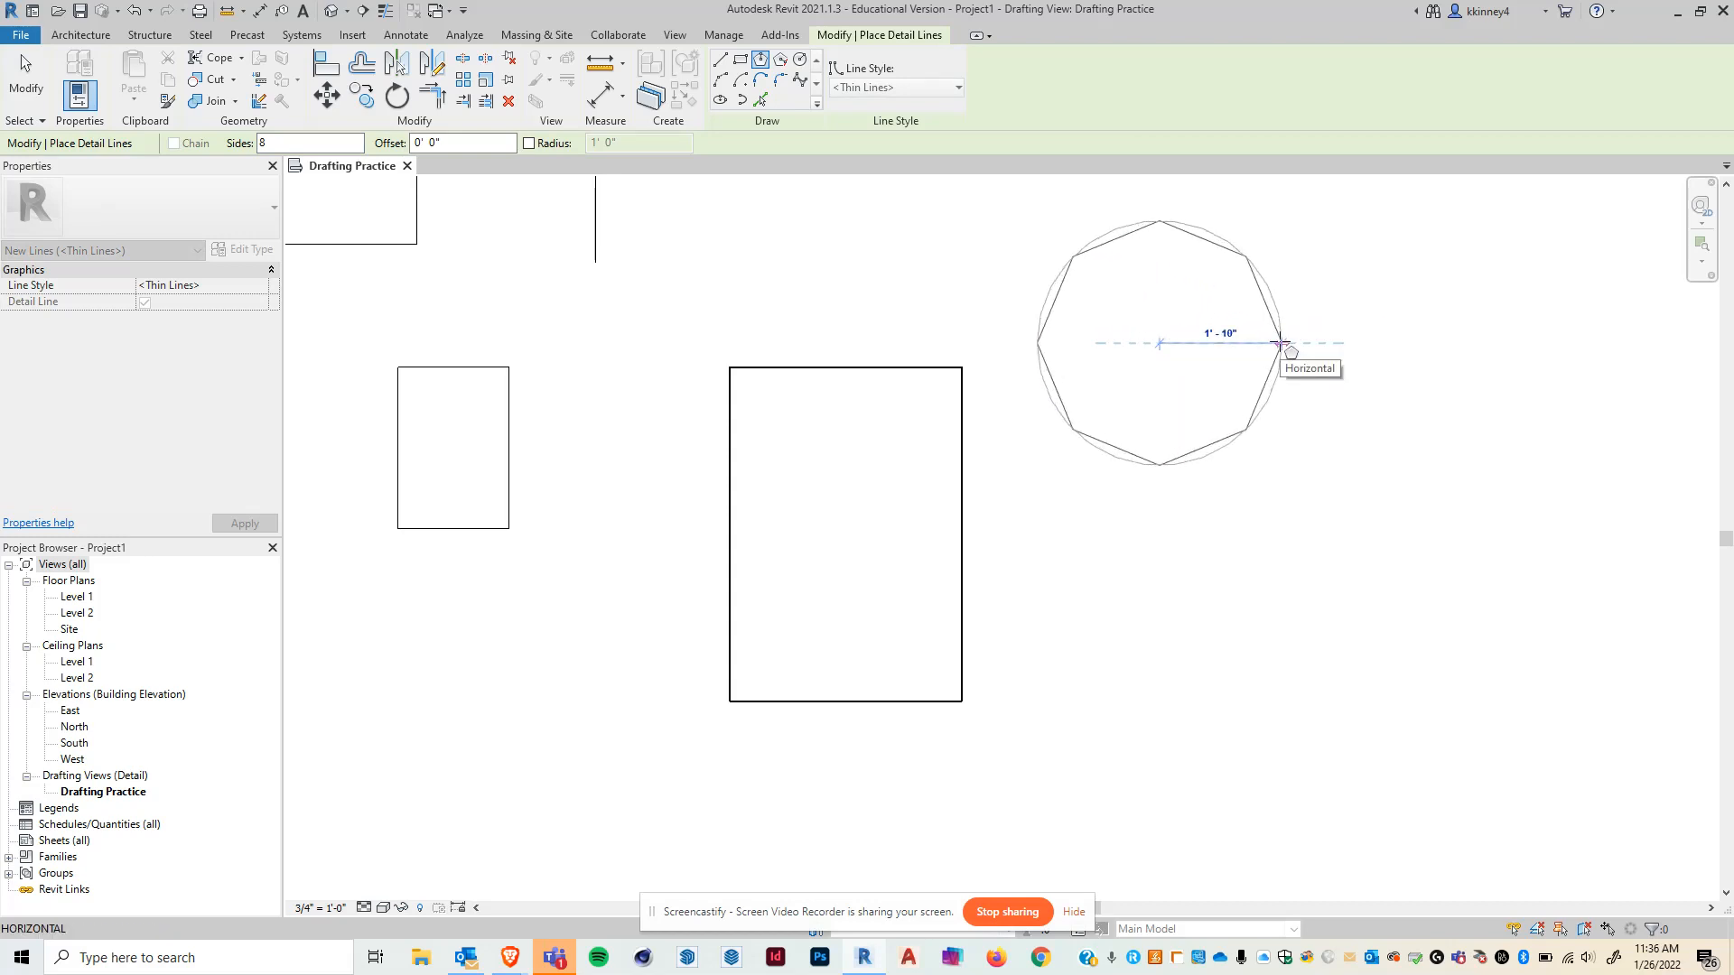
{"action": "type", "text": "2"}
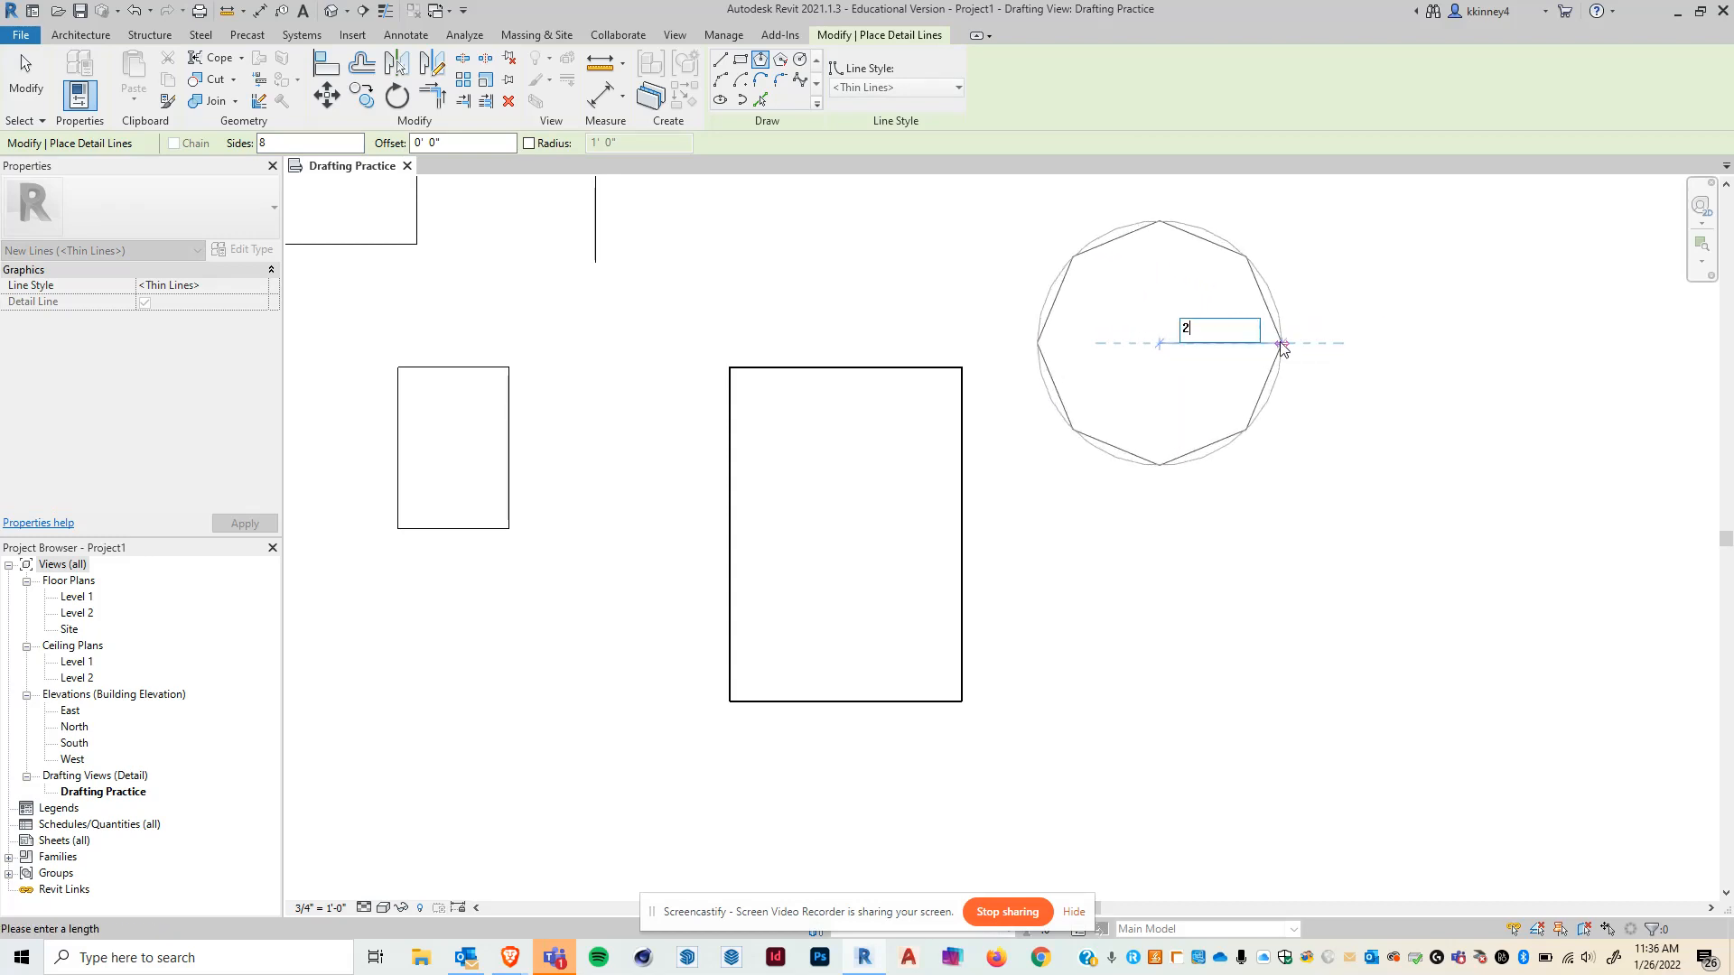
{"action": "type", "text": "'"}
{"action": "key", "text": "Return"}
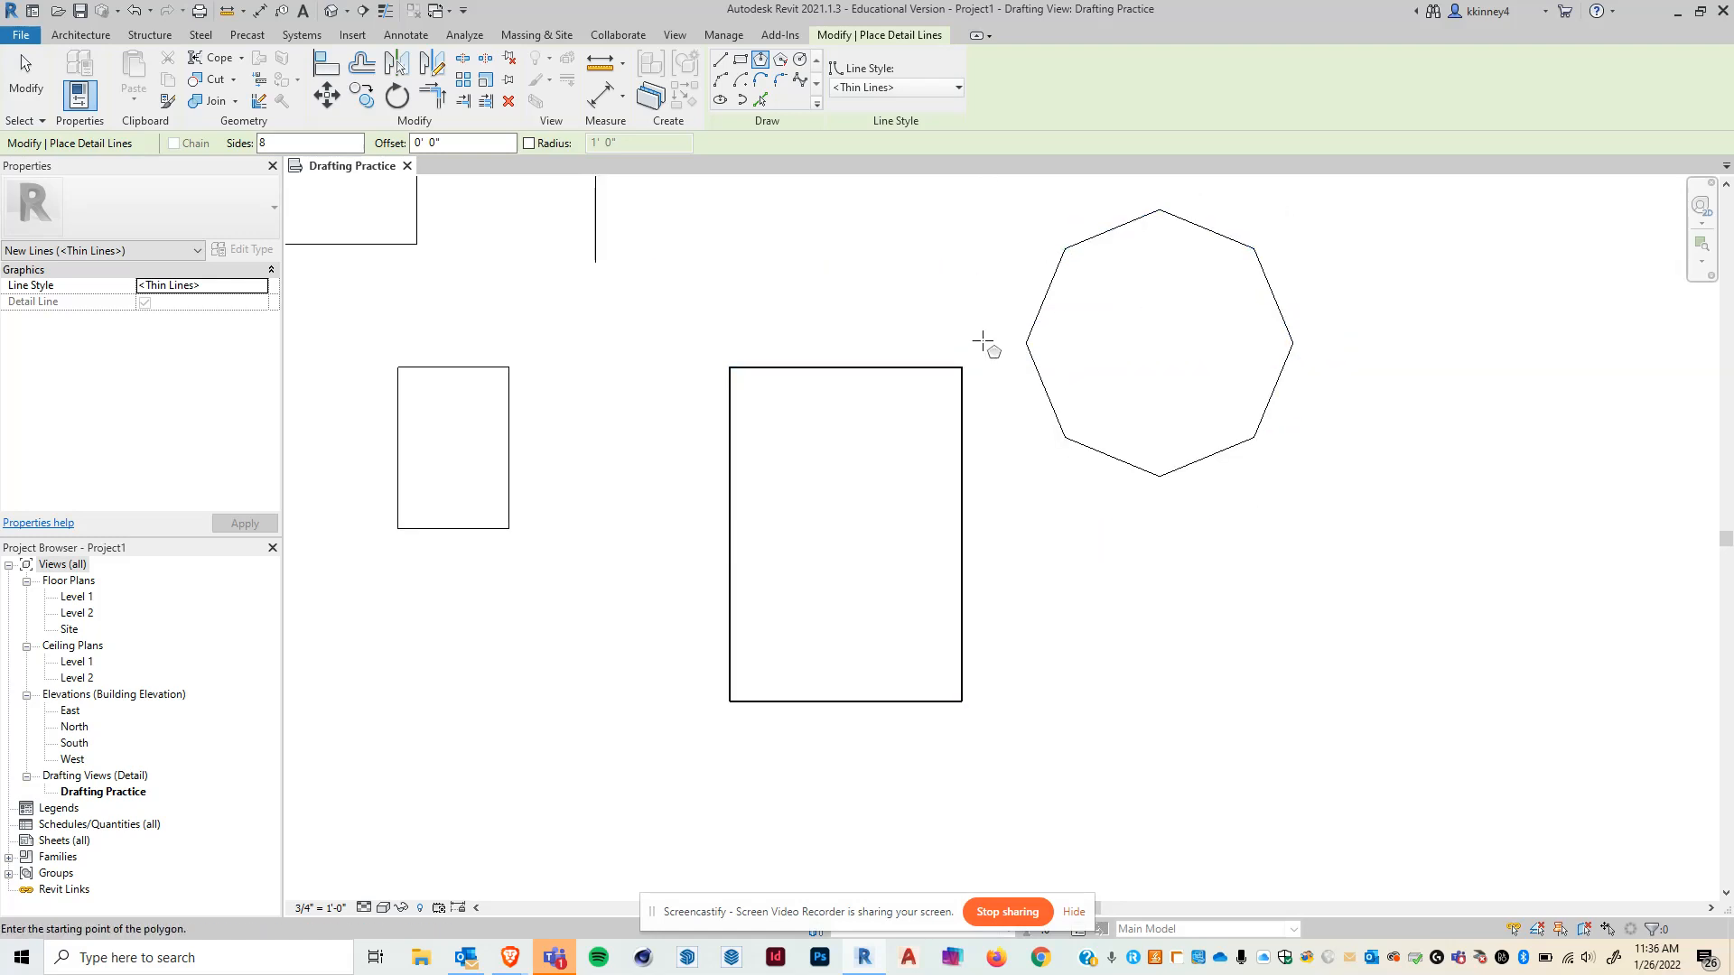
{"action": "key", "text": "Escape"}
{"action": "key", "text": "Escape"}
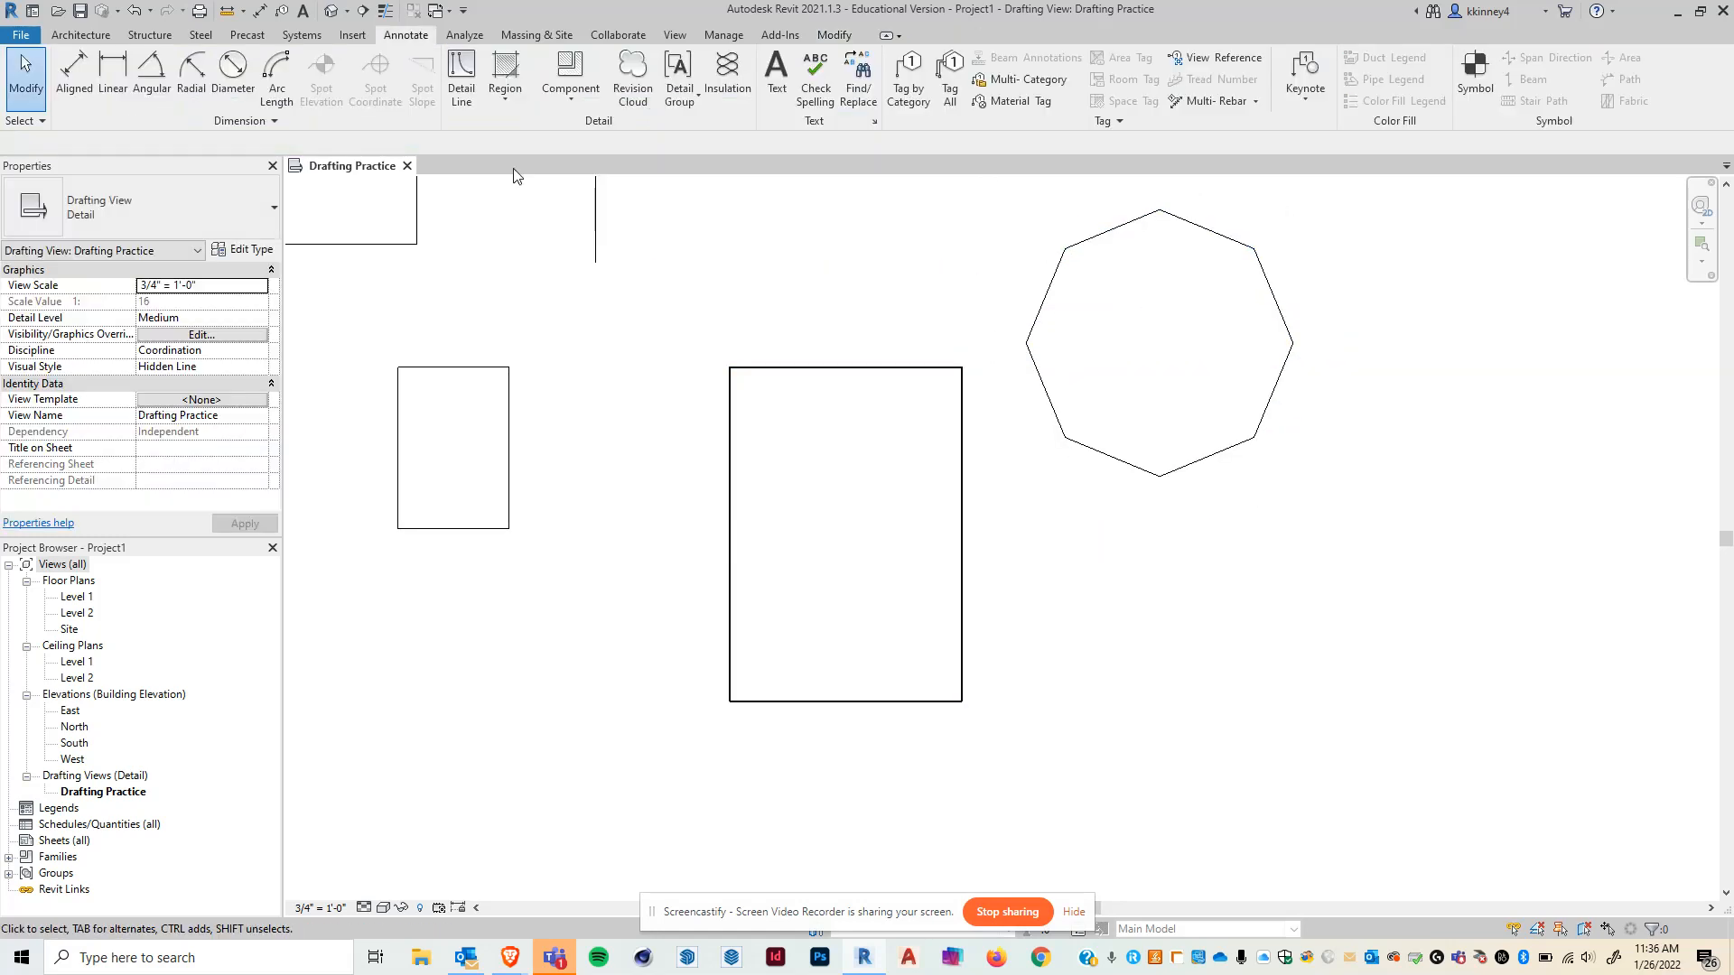
- Draw a second eight-sided inscribed polygon below the first, using a 1' offset and a 1' radius
{"action": "left_click", "coordinate": [461, 80]}
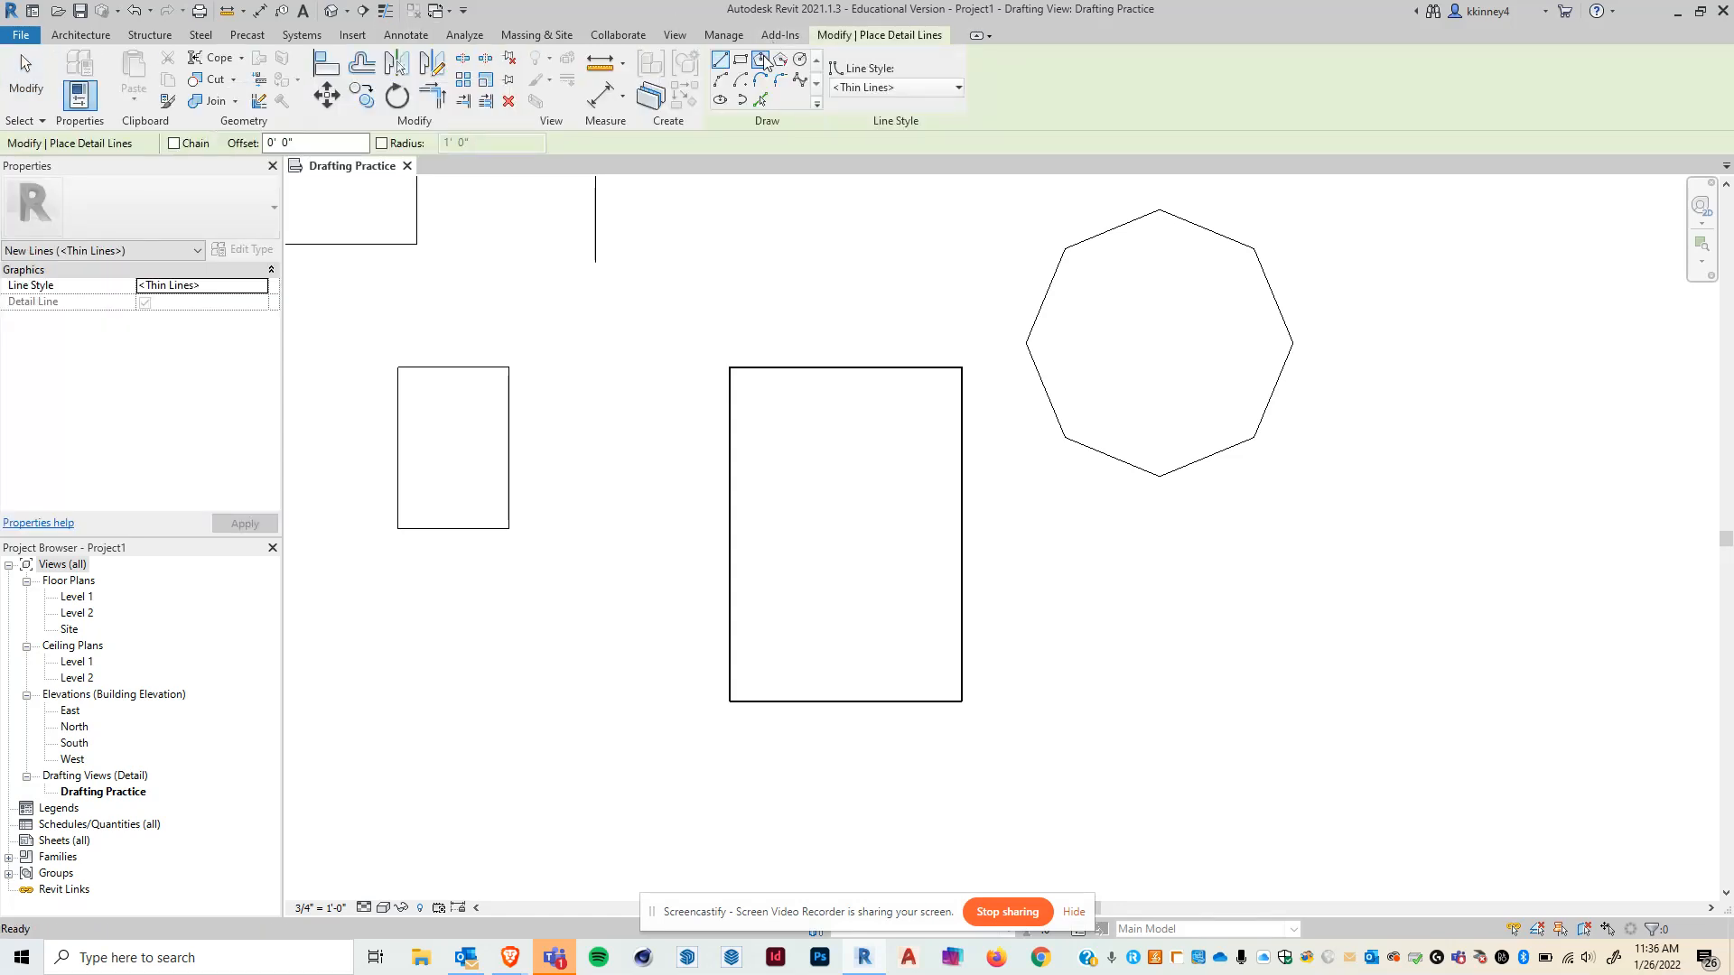
{"action": "left_click", "coordinate": [762, 60]}
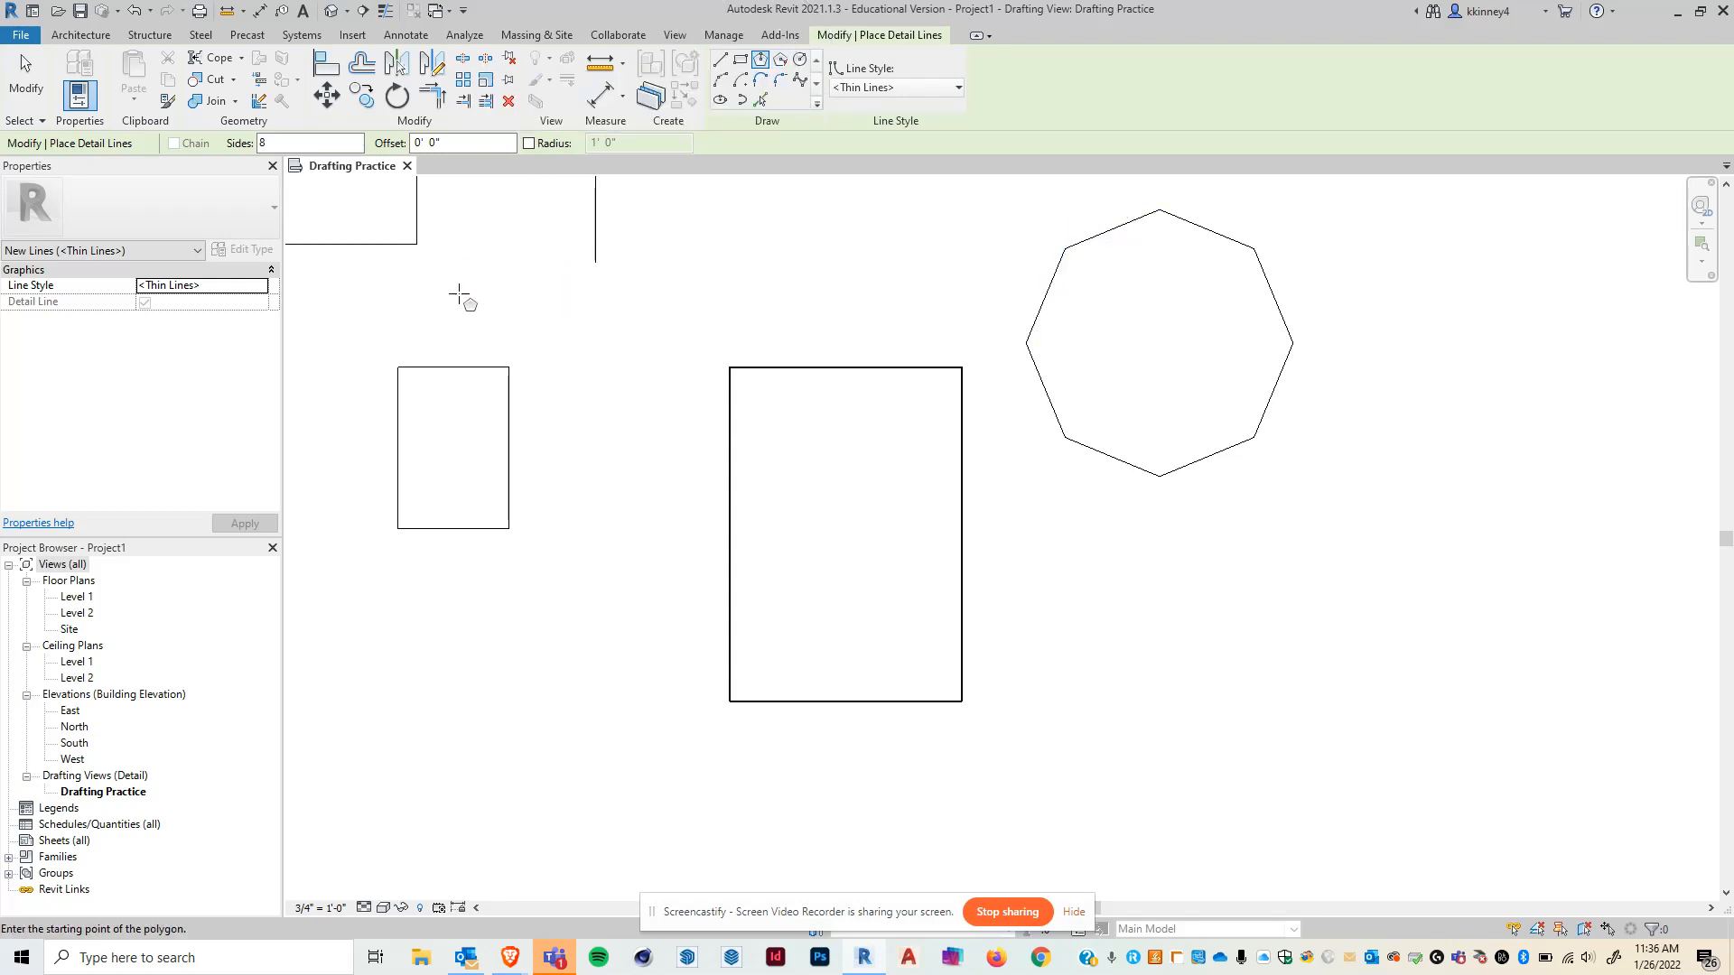
{"action": "left_click", "coordinate": [403, 144]}
{"action": "left_click", "coordinate": [1234, 701]}
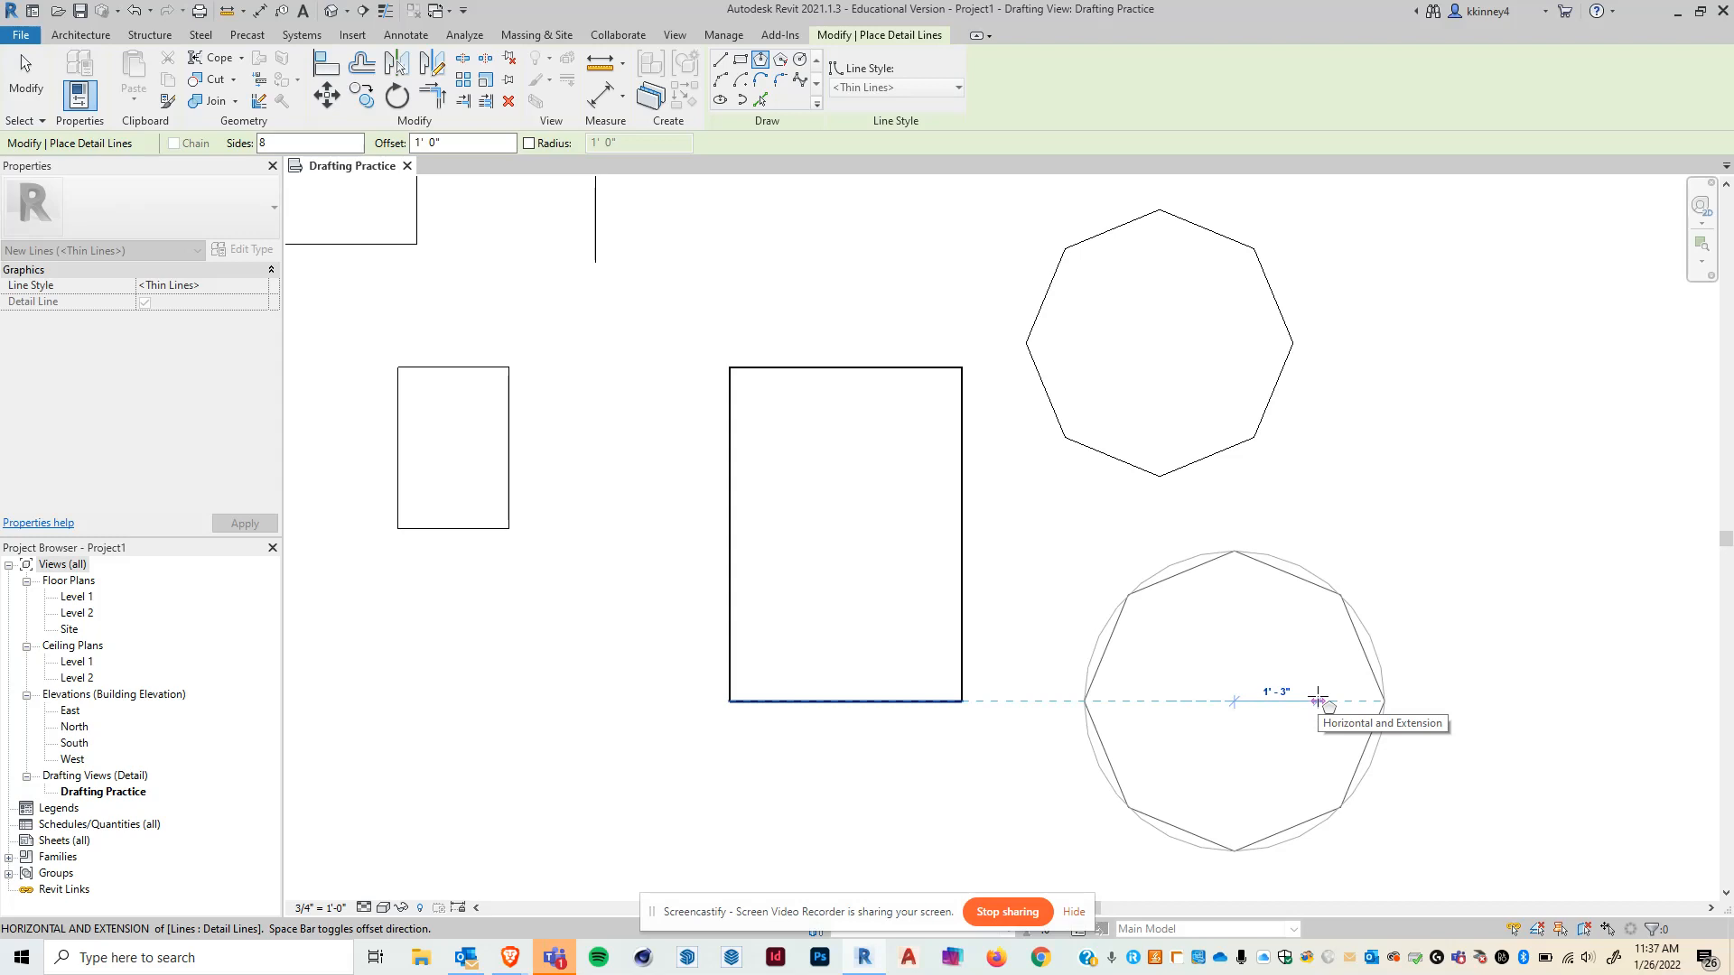
{"action": "type", "text": "1"}
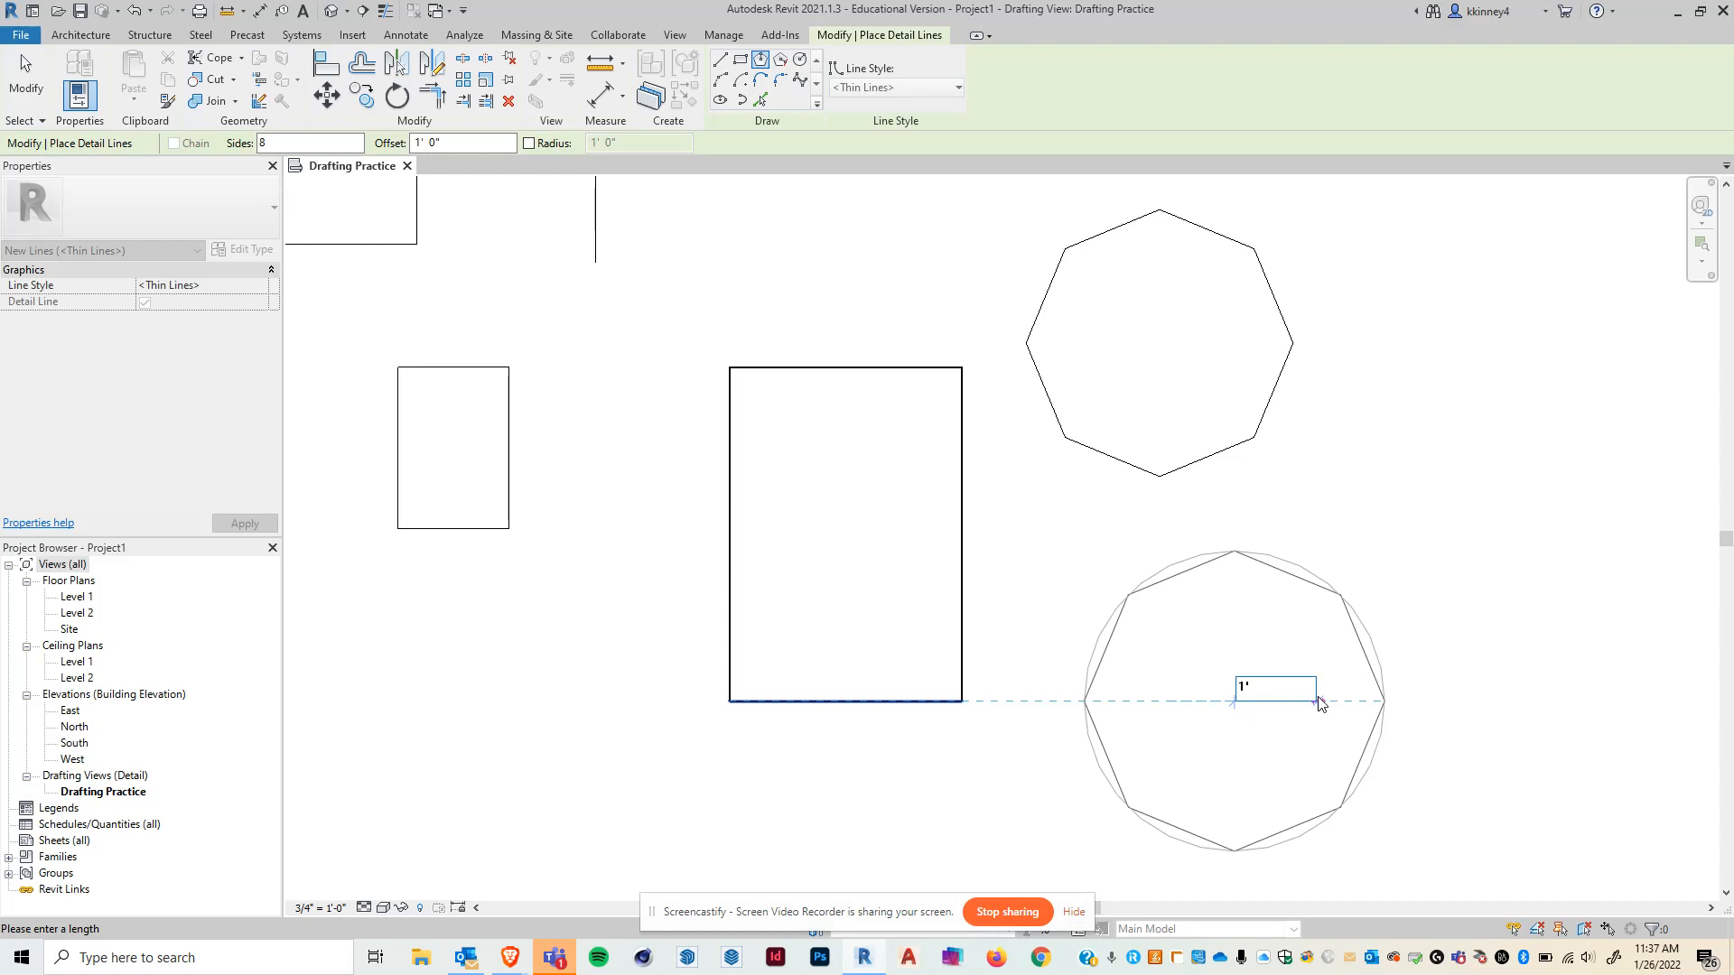
{"action": "key", "text": "Return"}
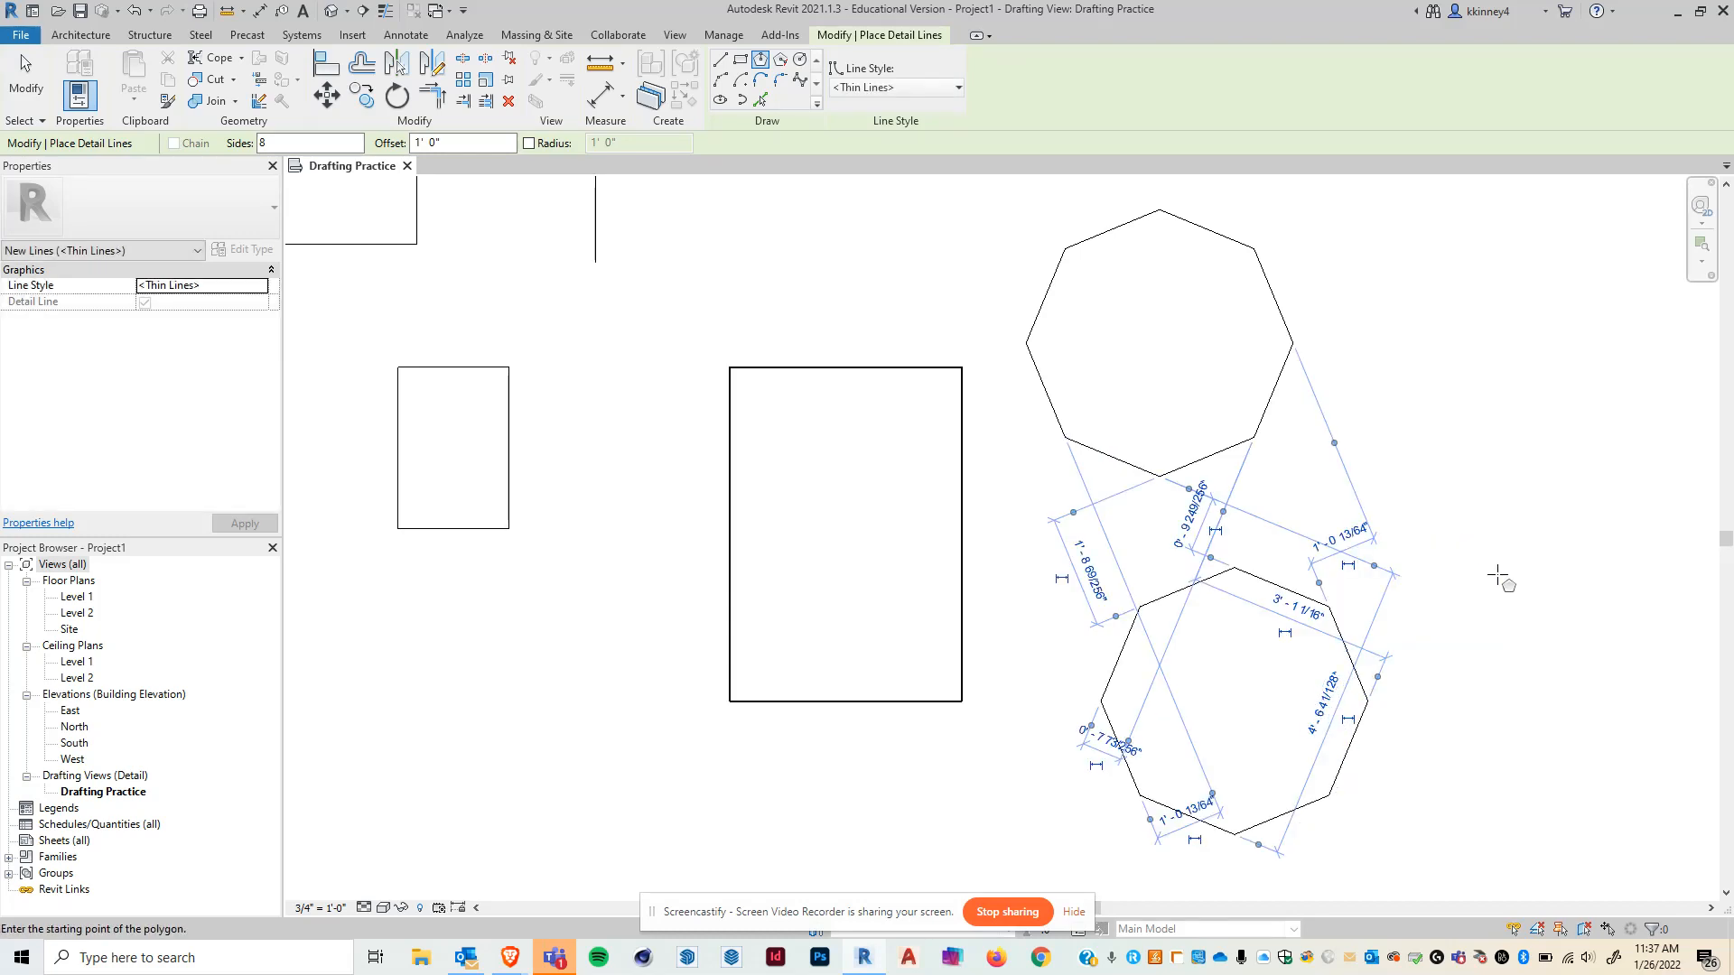
{"action": "key", "text": "Escape"}
{"action": "key", "text": "Escape"}
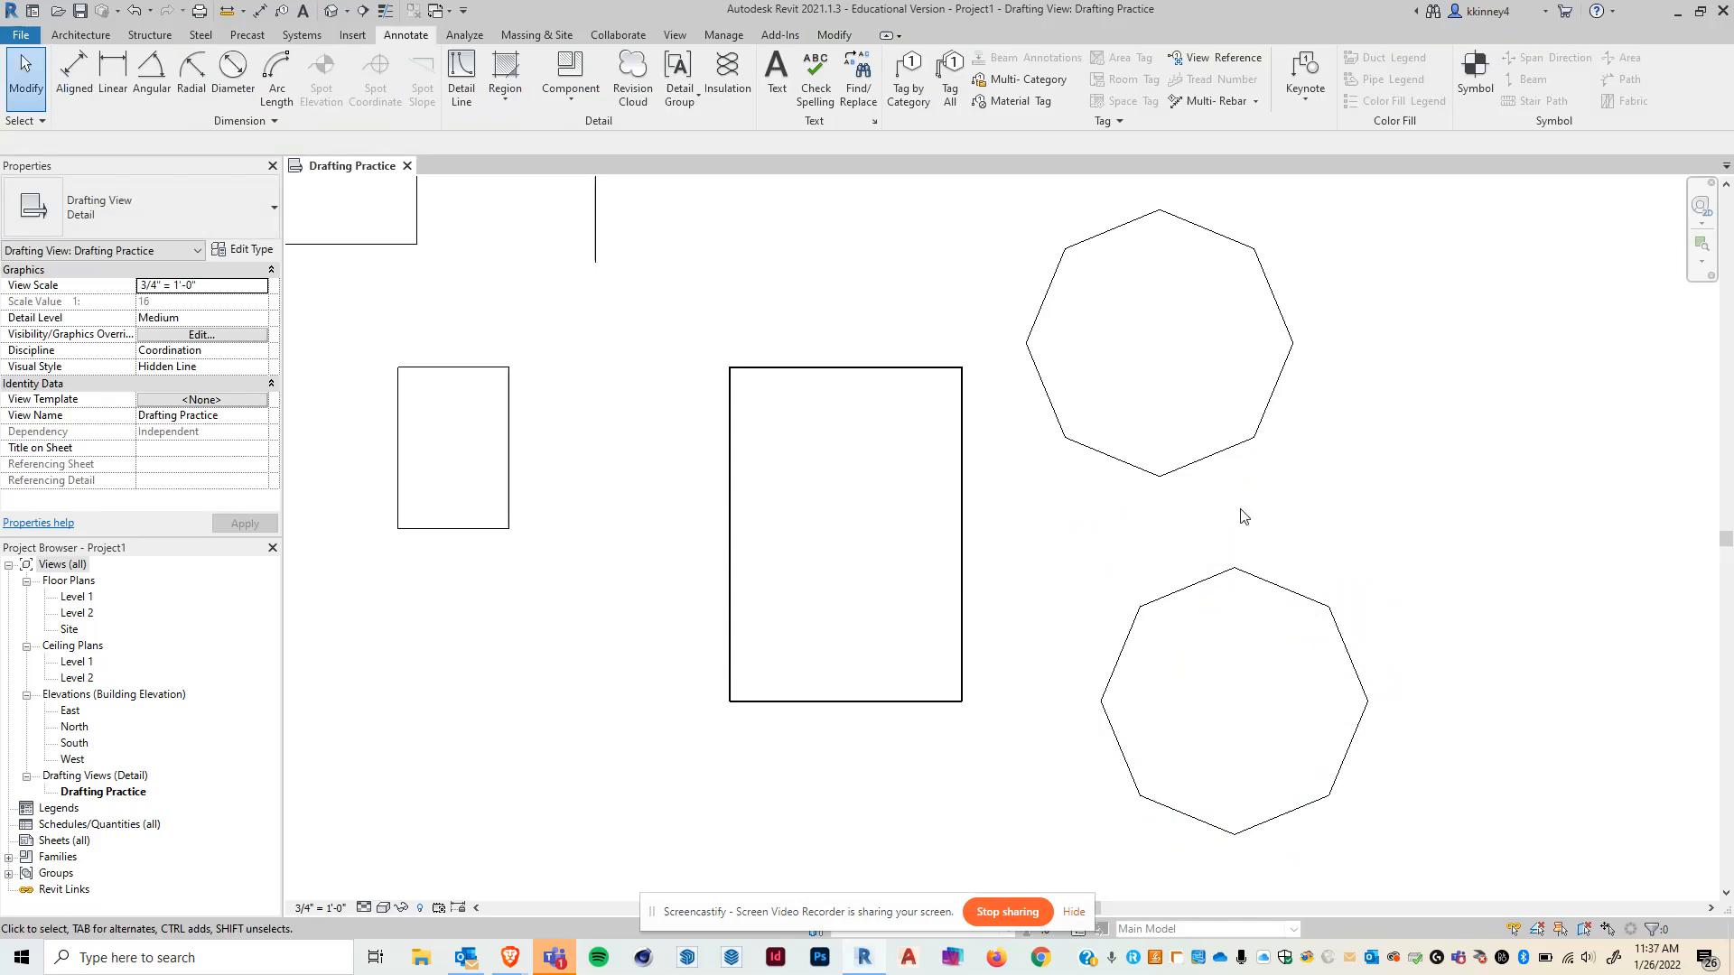
- Switch the detail line style to Hidden and draw two concentric circles above the first octagon
{"action": "scroll", "coordinate": [1243, 516], "scroll_direction": "down", "scroll_amount": 2}
{"action": "middle_click_drag", "start_coordinate": [1181, 445], "coordinate": [1158, 612]}
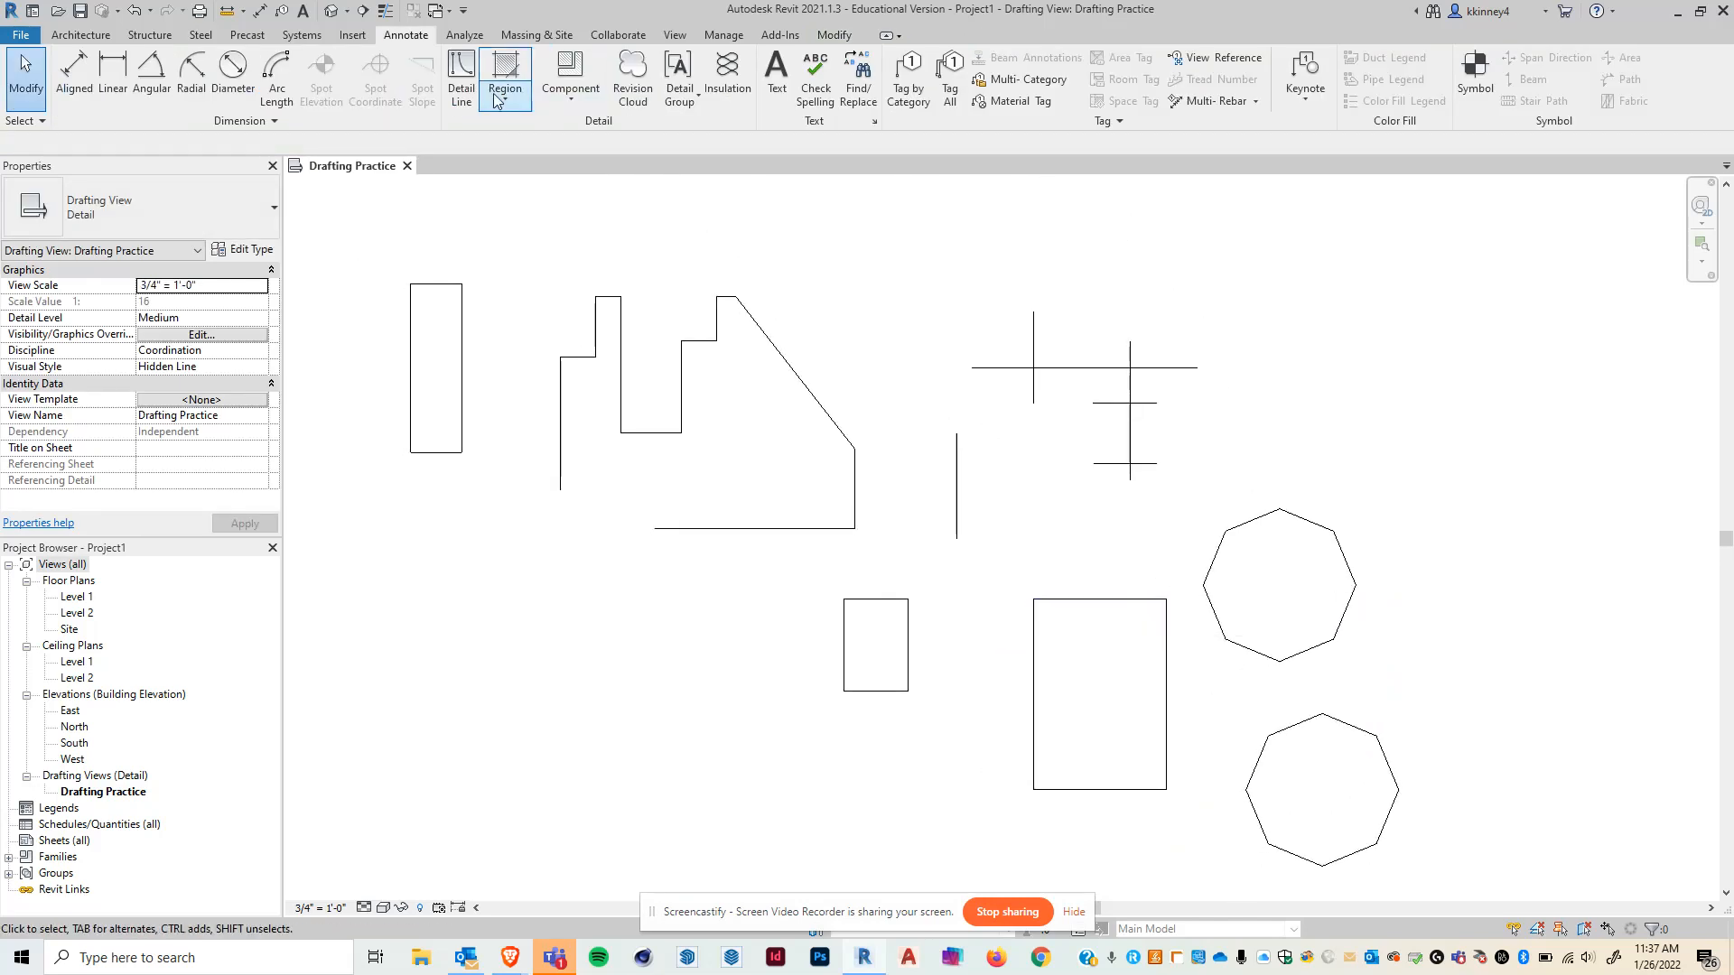
{"action": "left_click", "coordinate": [460, 80]}
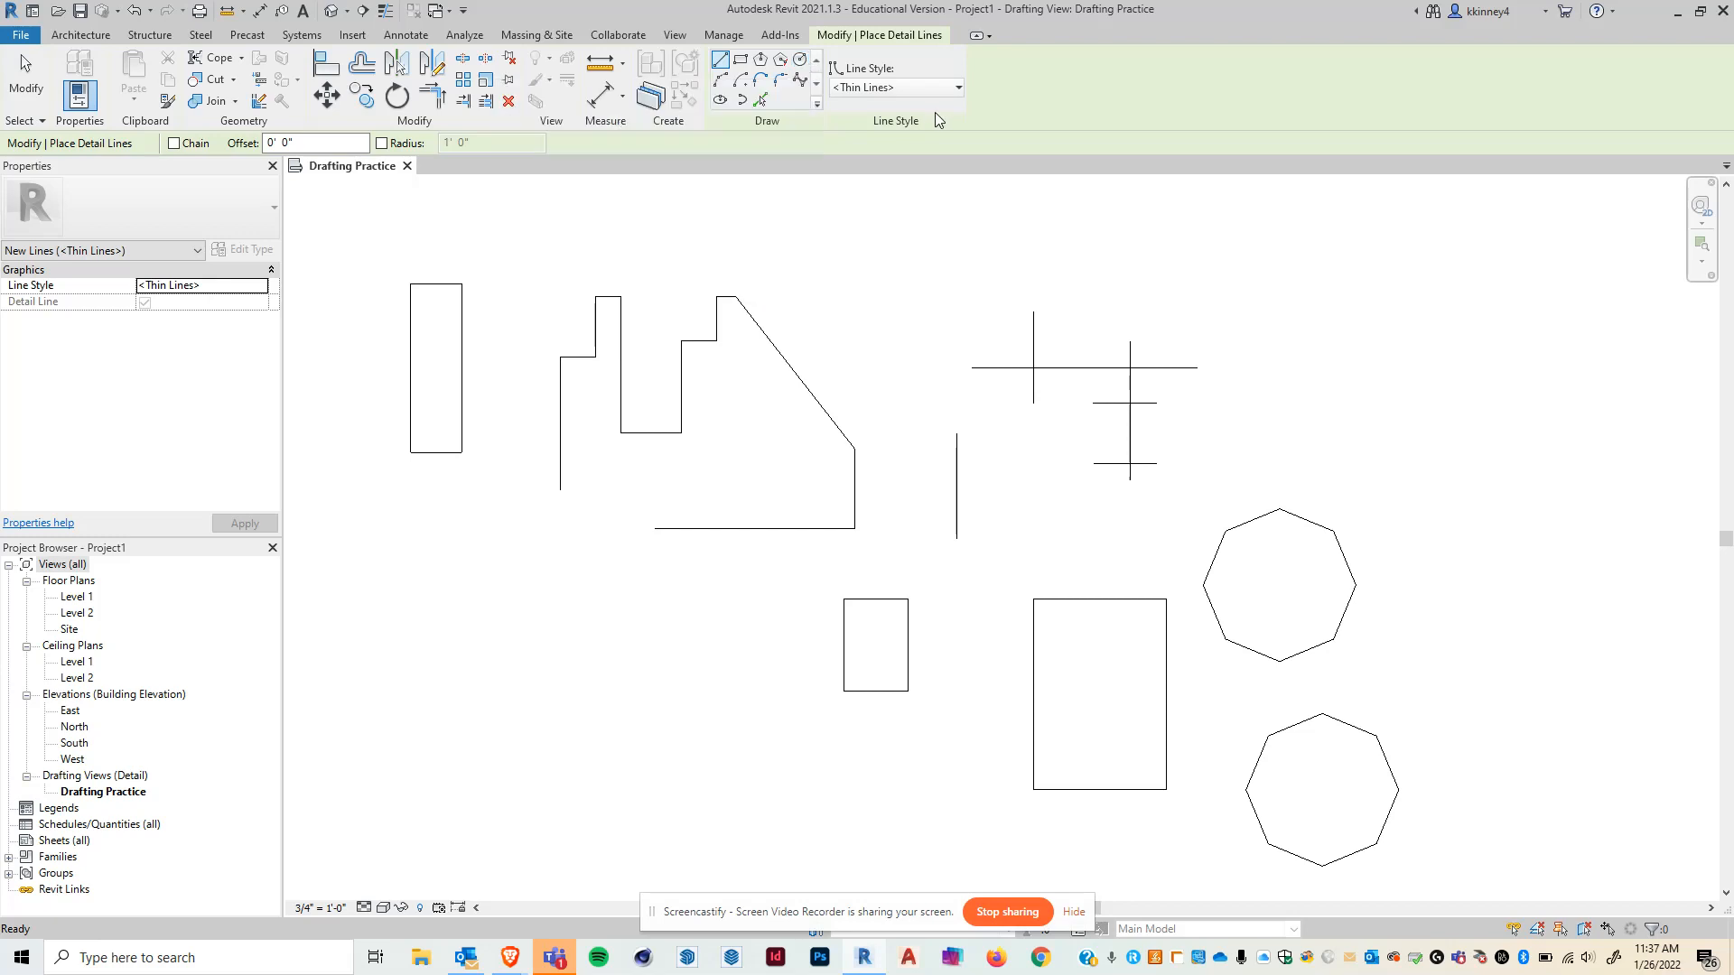
{"action": "left_click", "coordinate": [903, 86]}
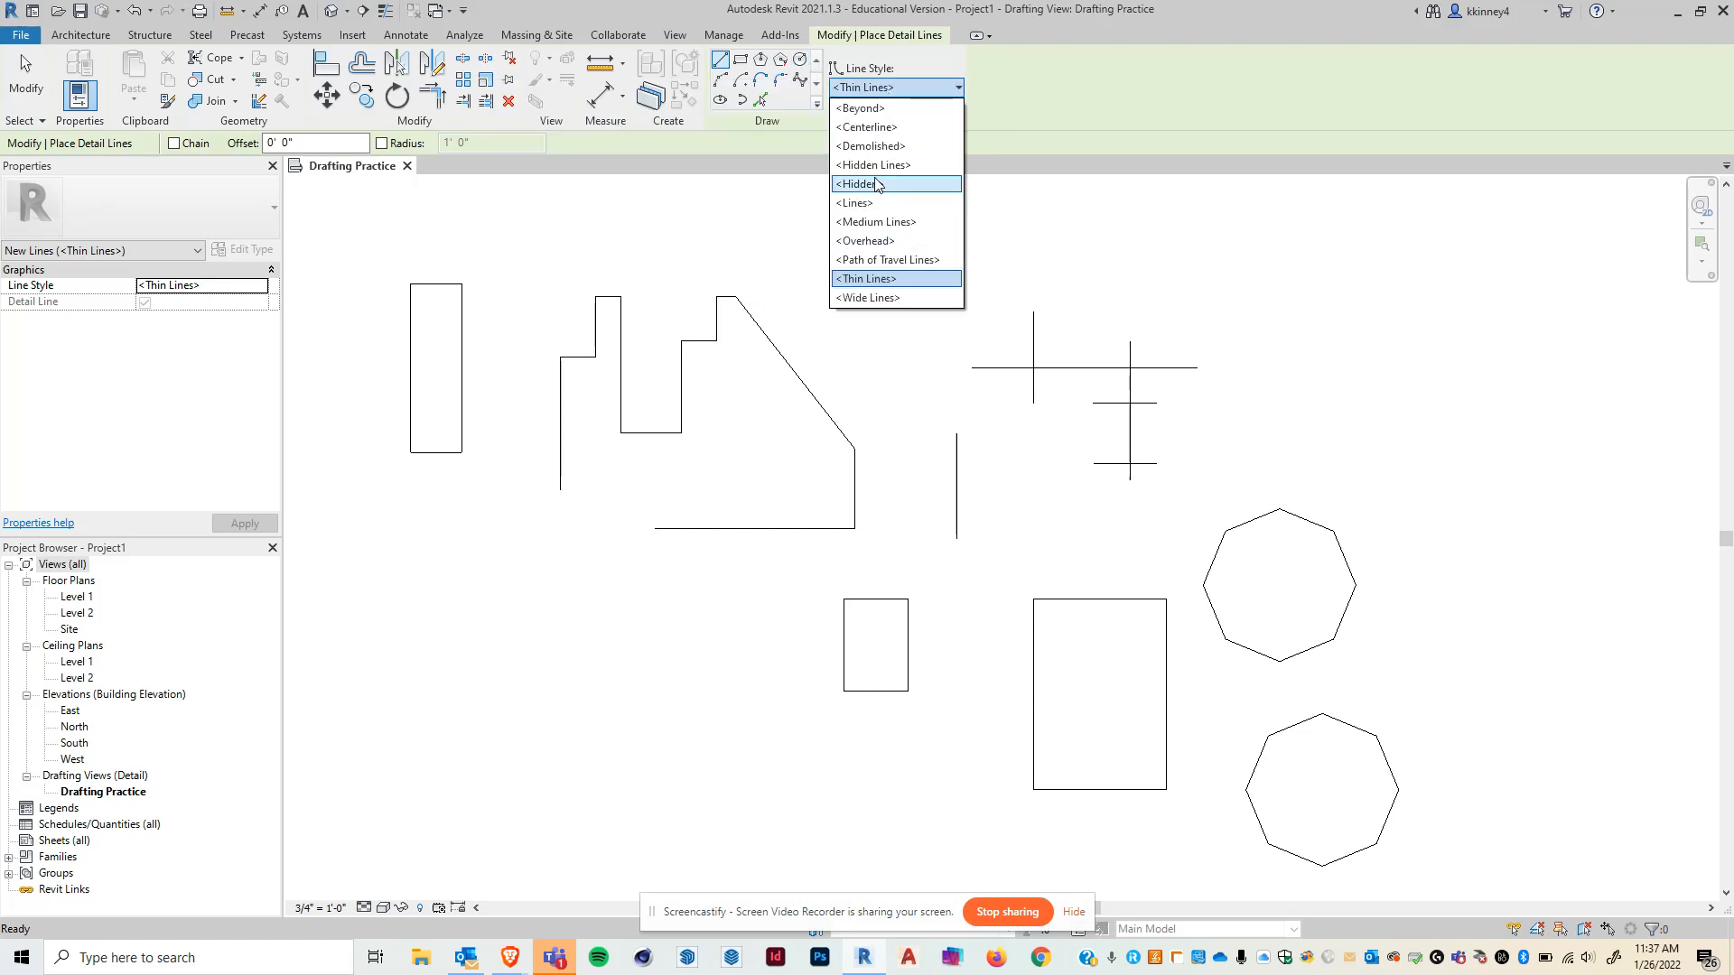
{"action": "left_click", "coordinate": [862, 184]}
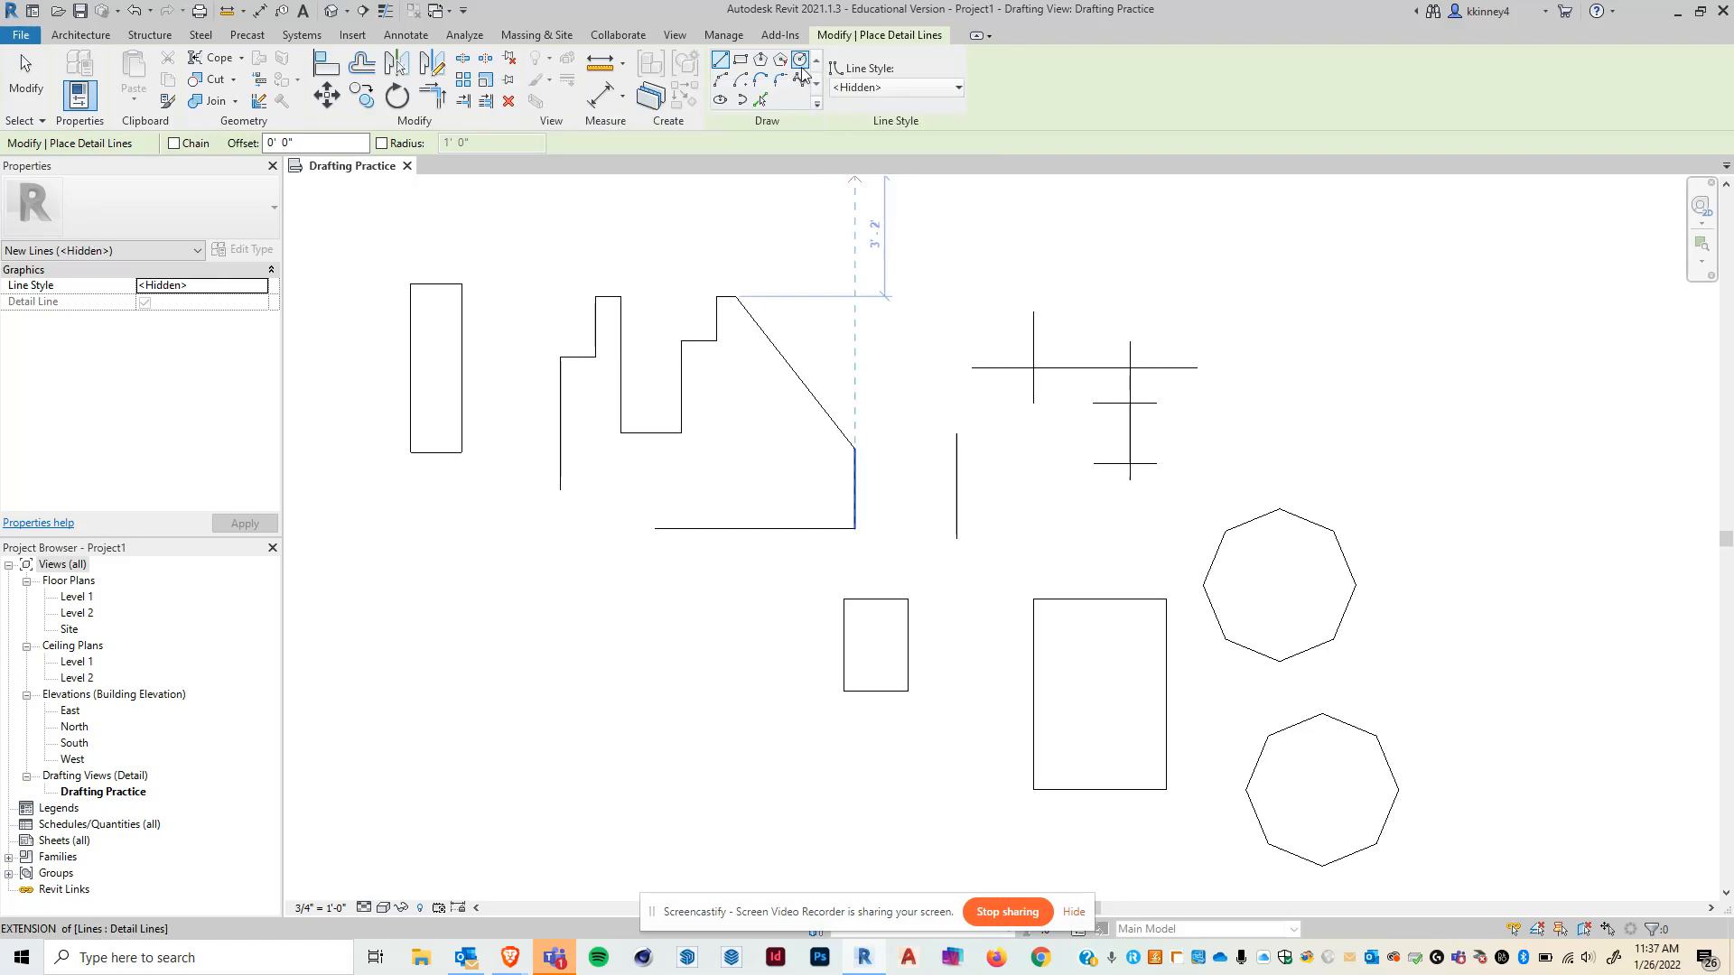
{"action": "left_click", "coordinate": [802, 65]}
{"action": "left_click", "coordinate": [1259, 284]}
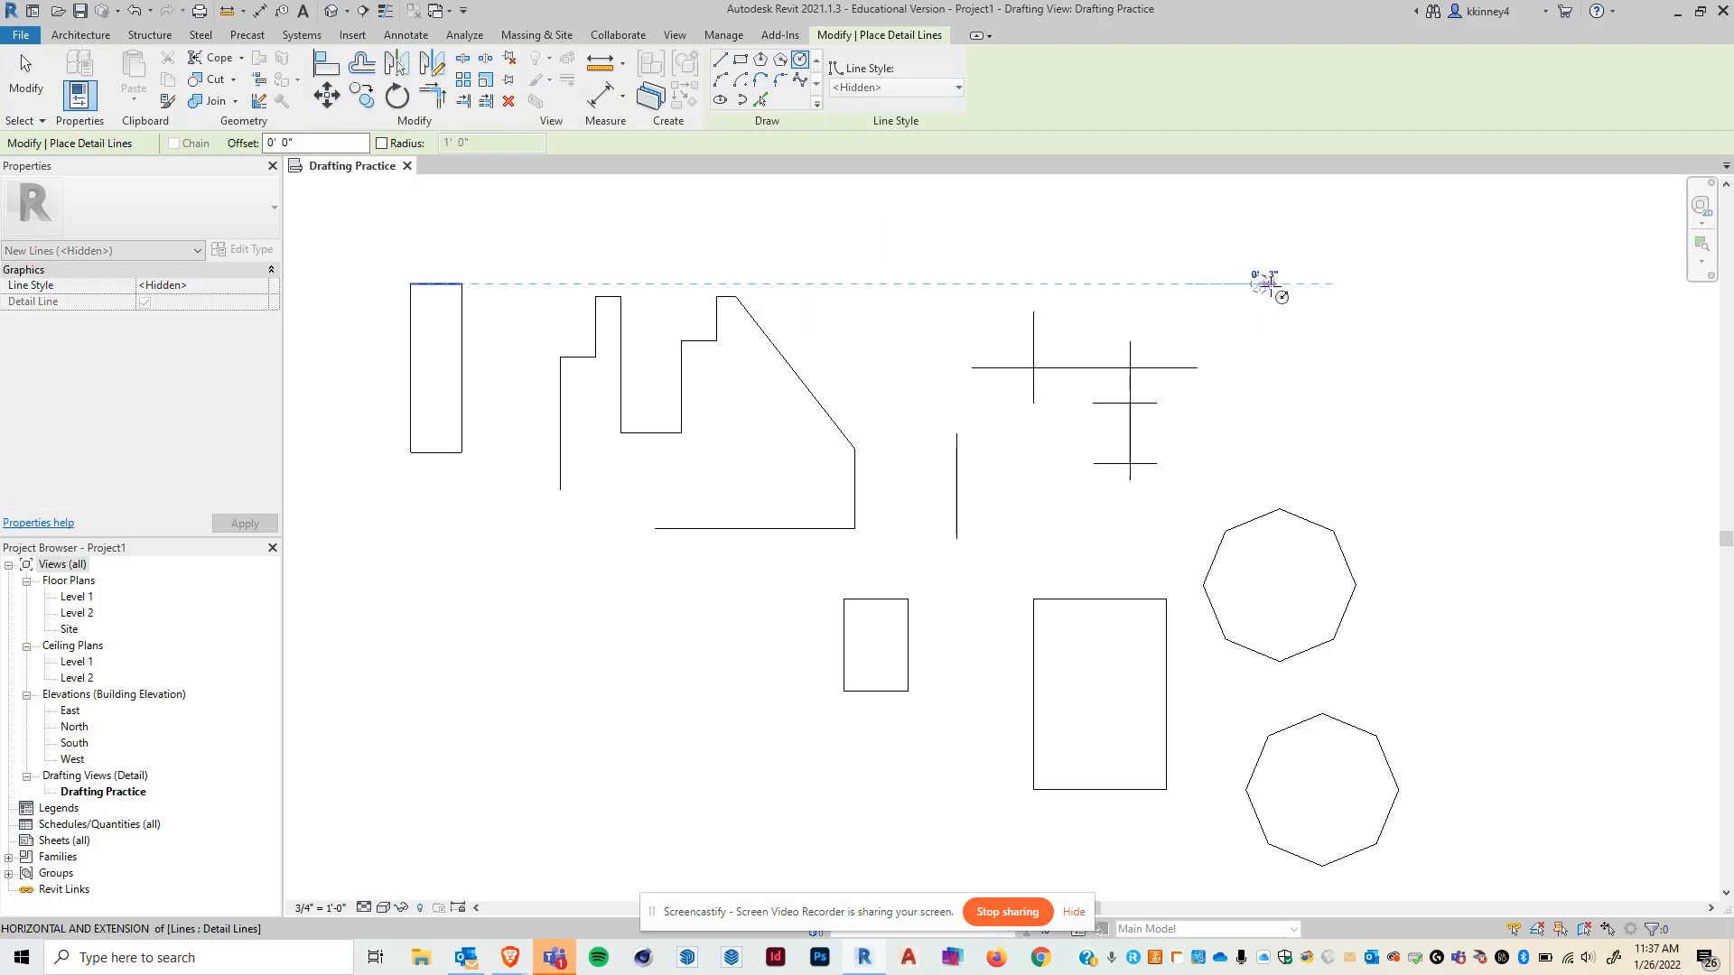
{"action": "left_click", "coordinate": [1293, 286]}
{"action": "left_click", "coordinate": [1252, 296]}
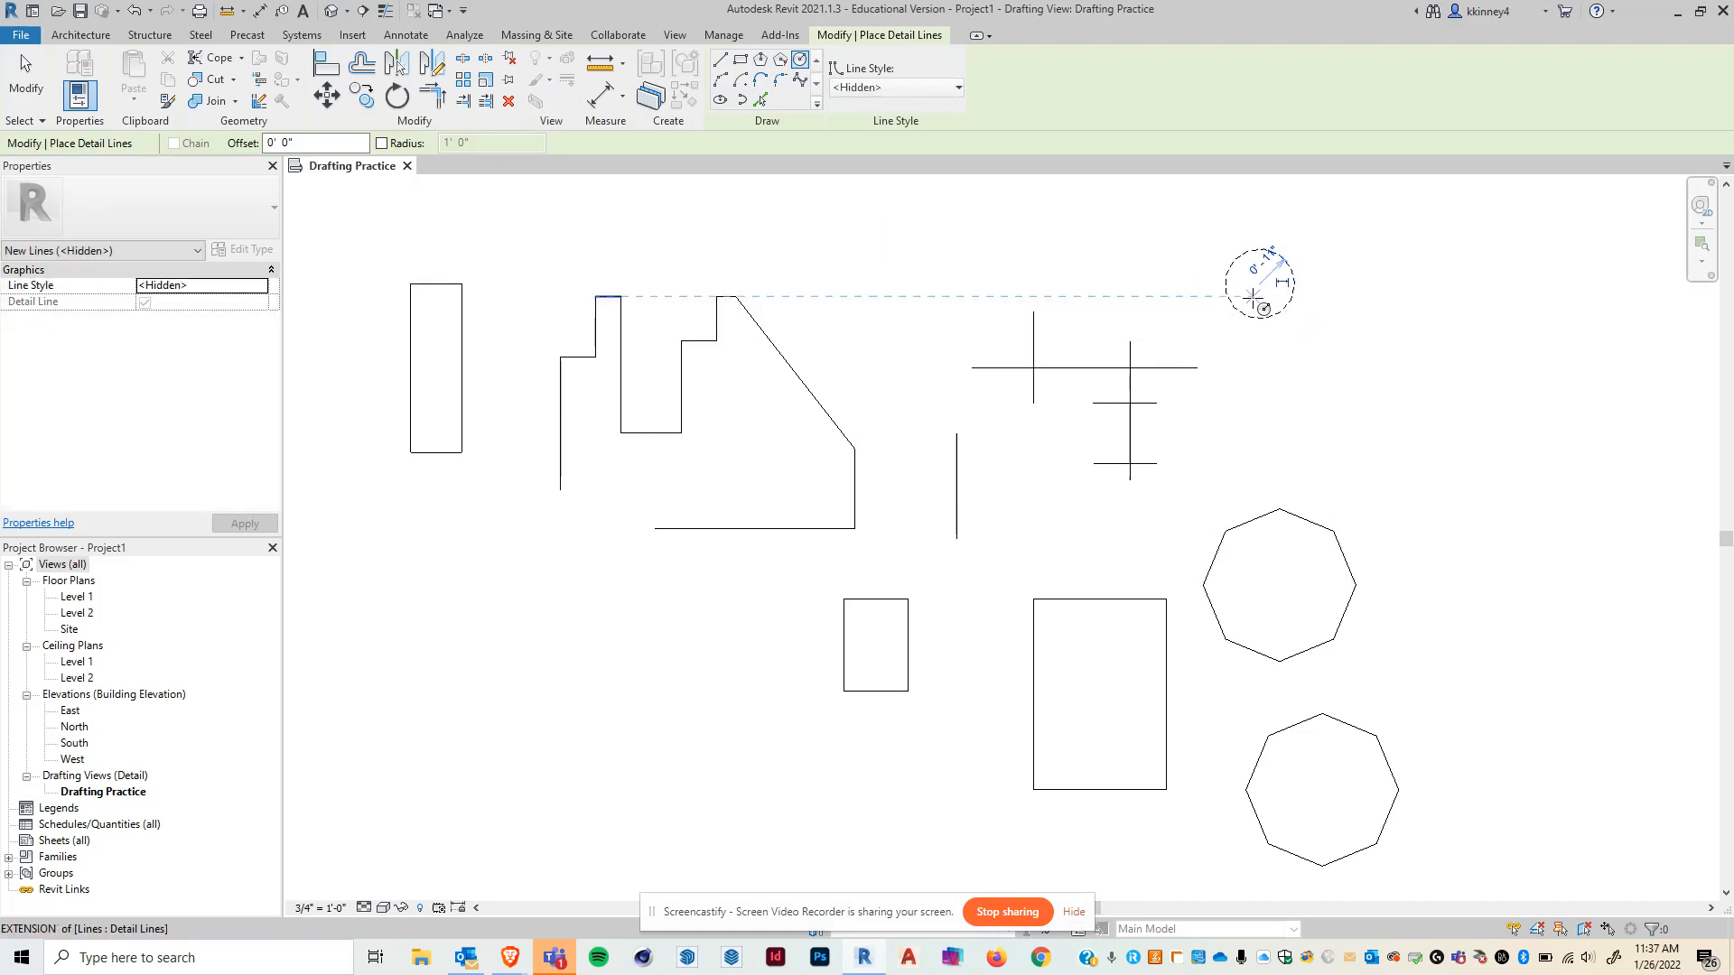
{"action": "left_click", "coordinate": [1297, 366]}
- Draw three more hidden circles: one above the stepped outline, one below its left end, and one near the bottom of the view
{"action": "left_click", "coordinate": [907, 241]}
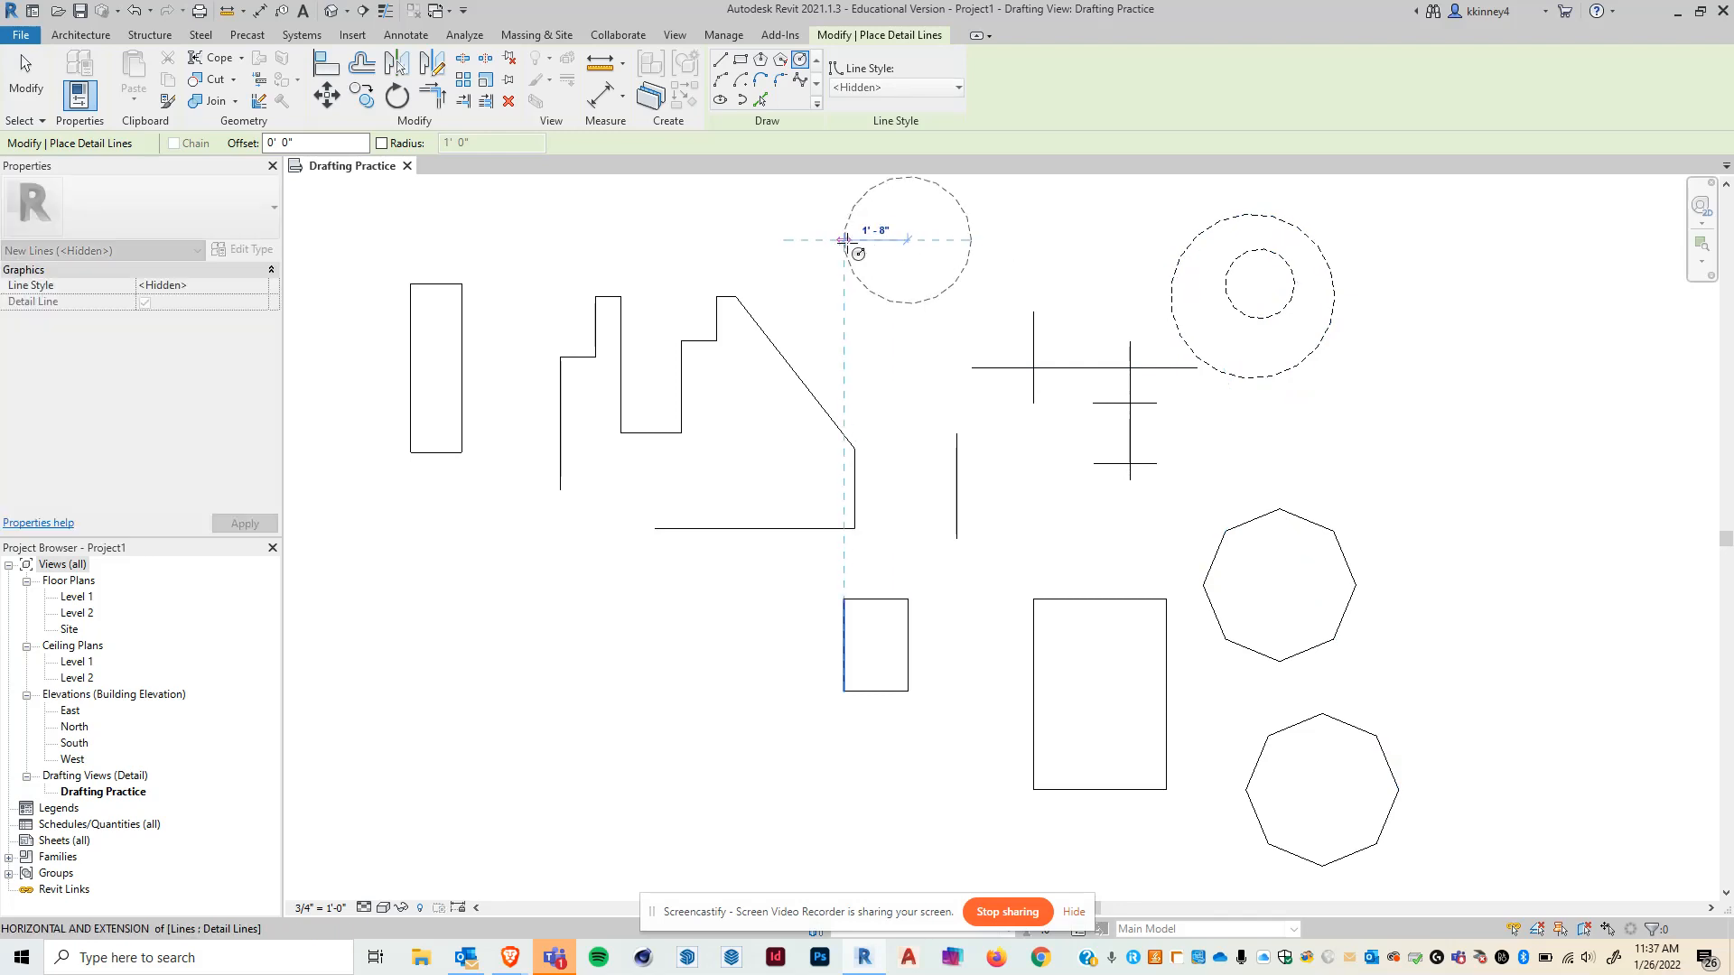
{"action": "left_click", "coordinate": [903, 310]}
{"action": "left_click", "coordinate": [521, 552]}
{"action": "left_click", "coordinate": [559, 588]}
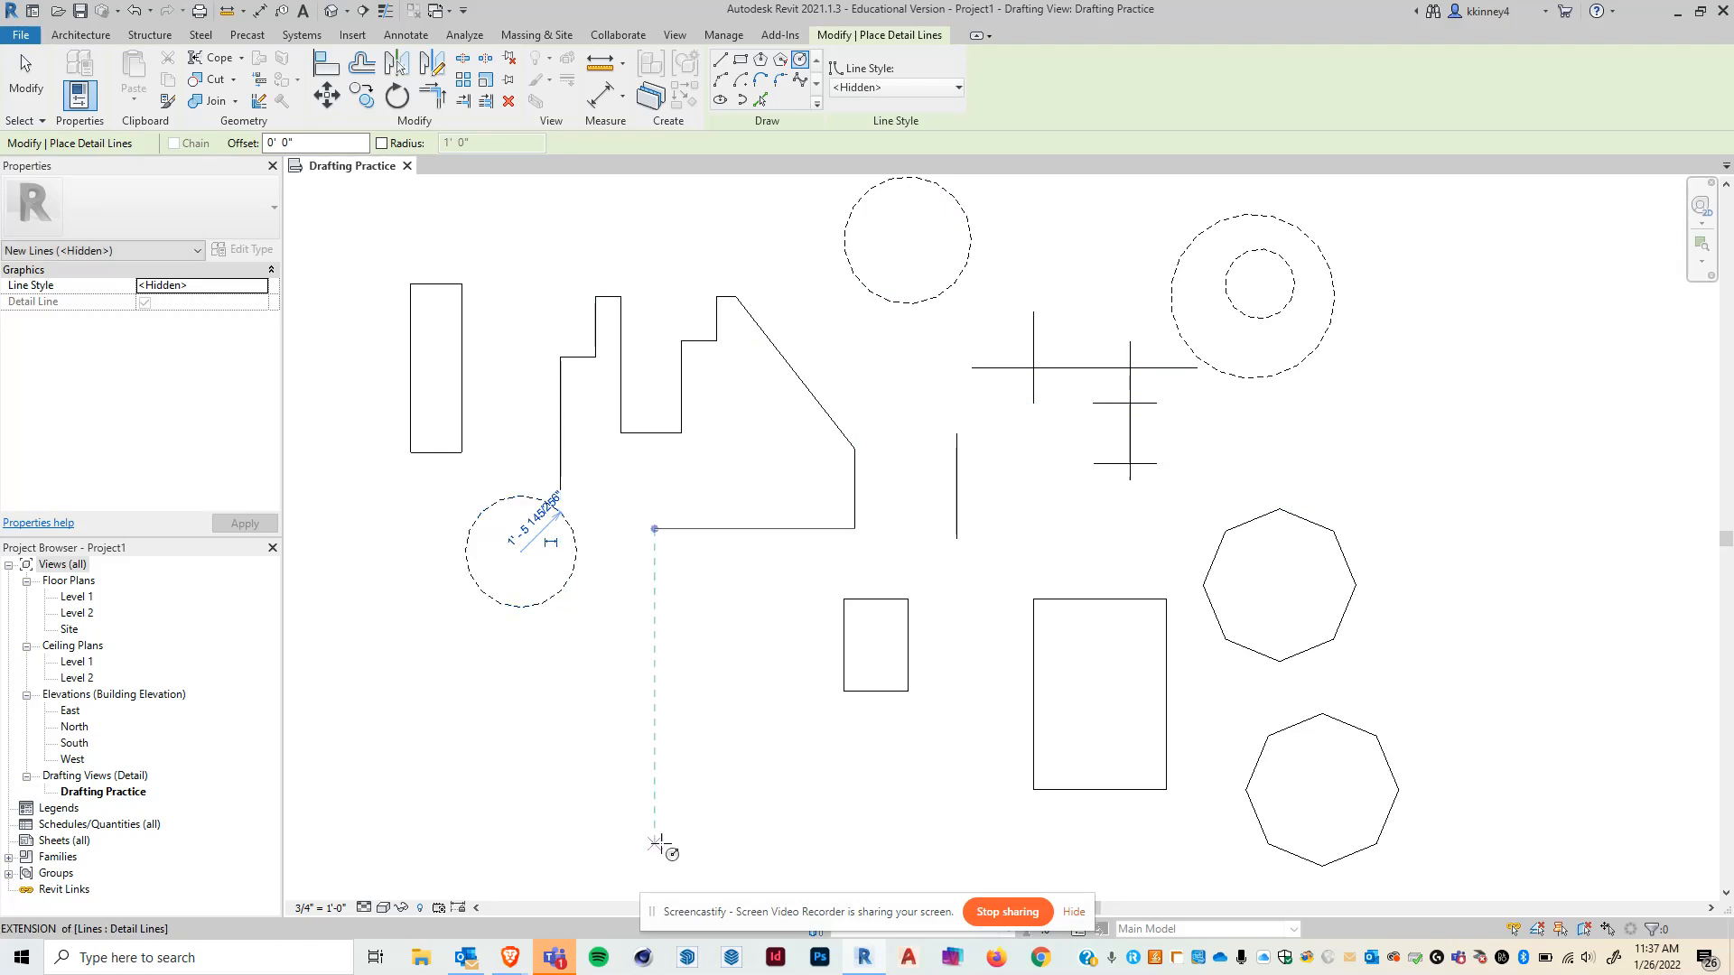
{"action": "left_click", "coordinate": [678, 798]}
{"action": "left_click", "coordinate": [713, 799]}
- Draw three more hidden circles of varied size, including a large one right of the upper octagon, and exit the circle tool
{"action": "left_click", "coordinate": [693, 691]}
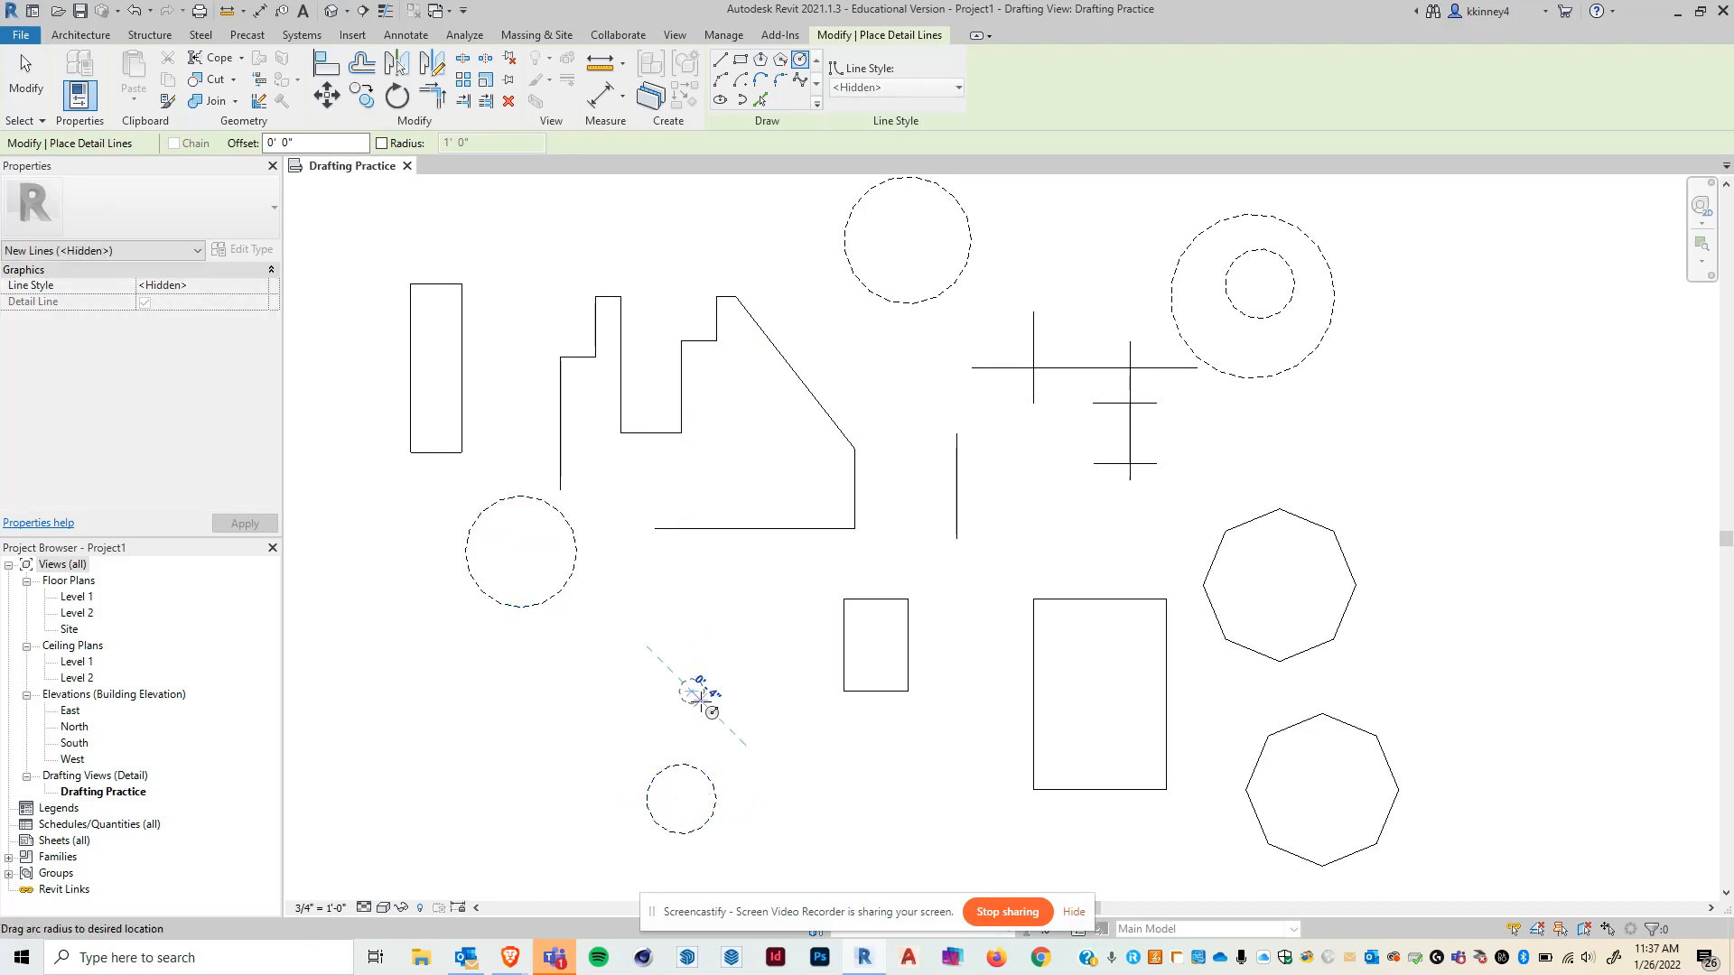
{"action": "left_click", "coordinate": [705, 699]}
{"action": "left_click", "coordinate": [682, 577]}
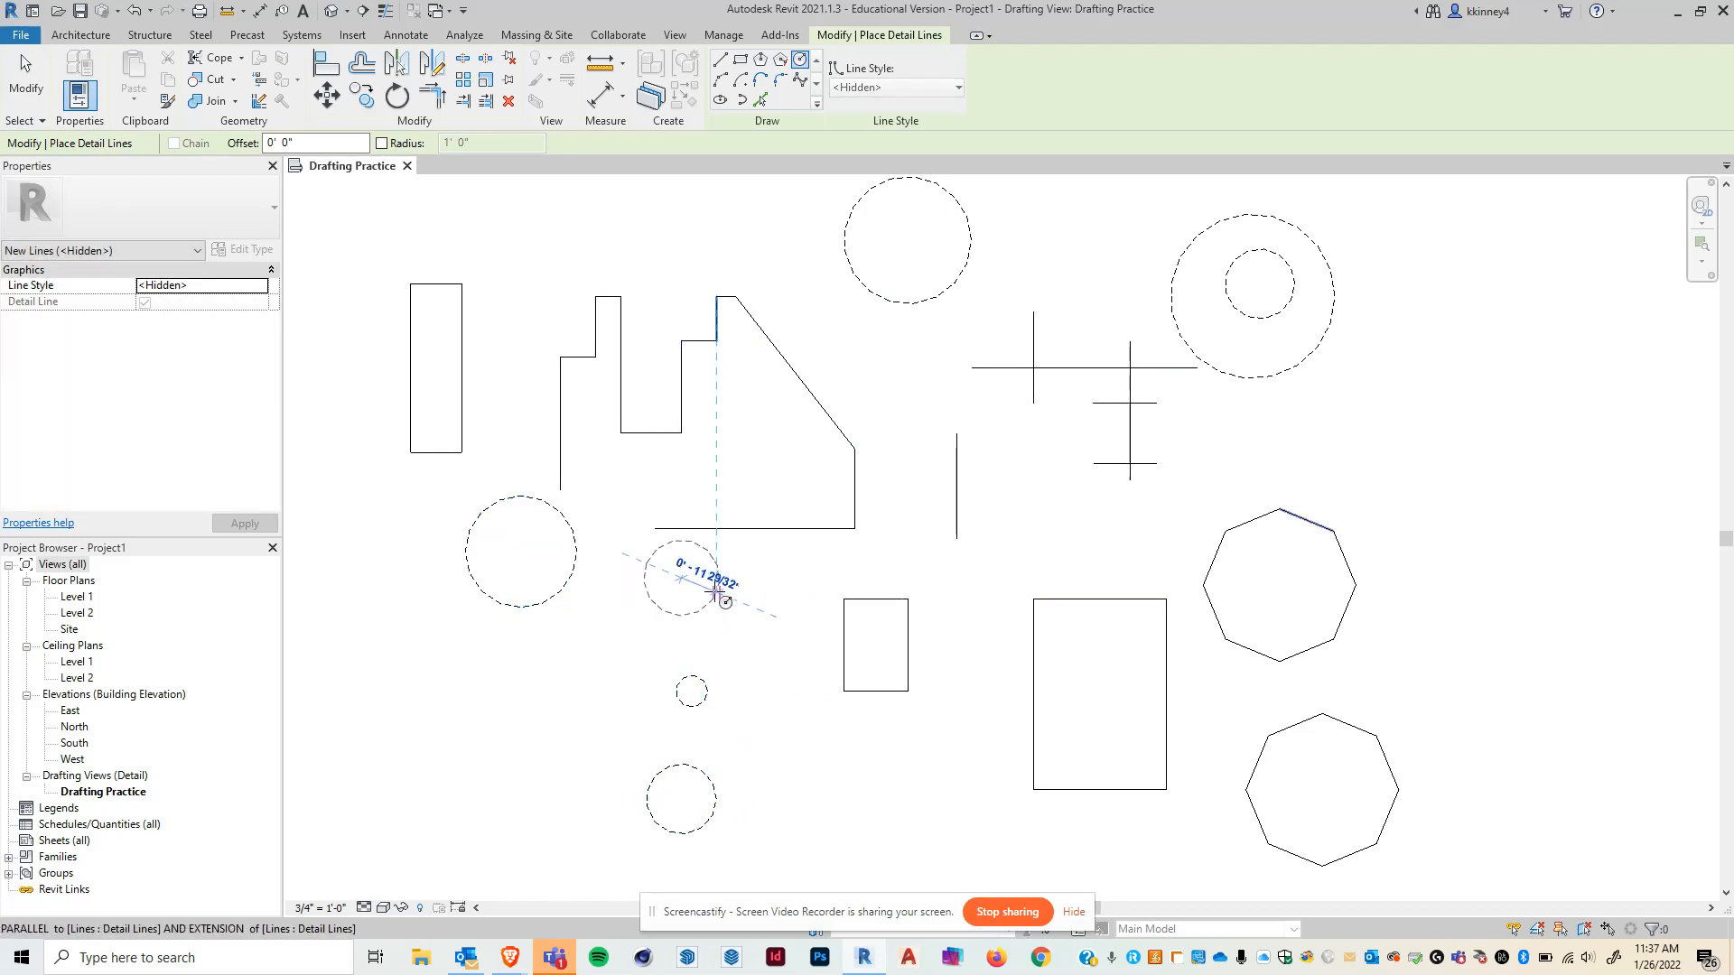
{"action": "left_click", "coordinate": [716, 591]}
{"action": "left_click", "coordinate": [1393, 433]}
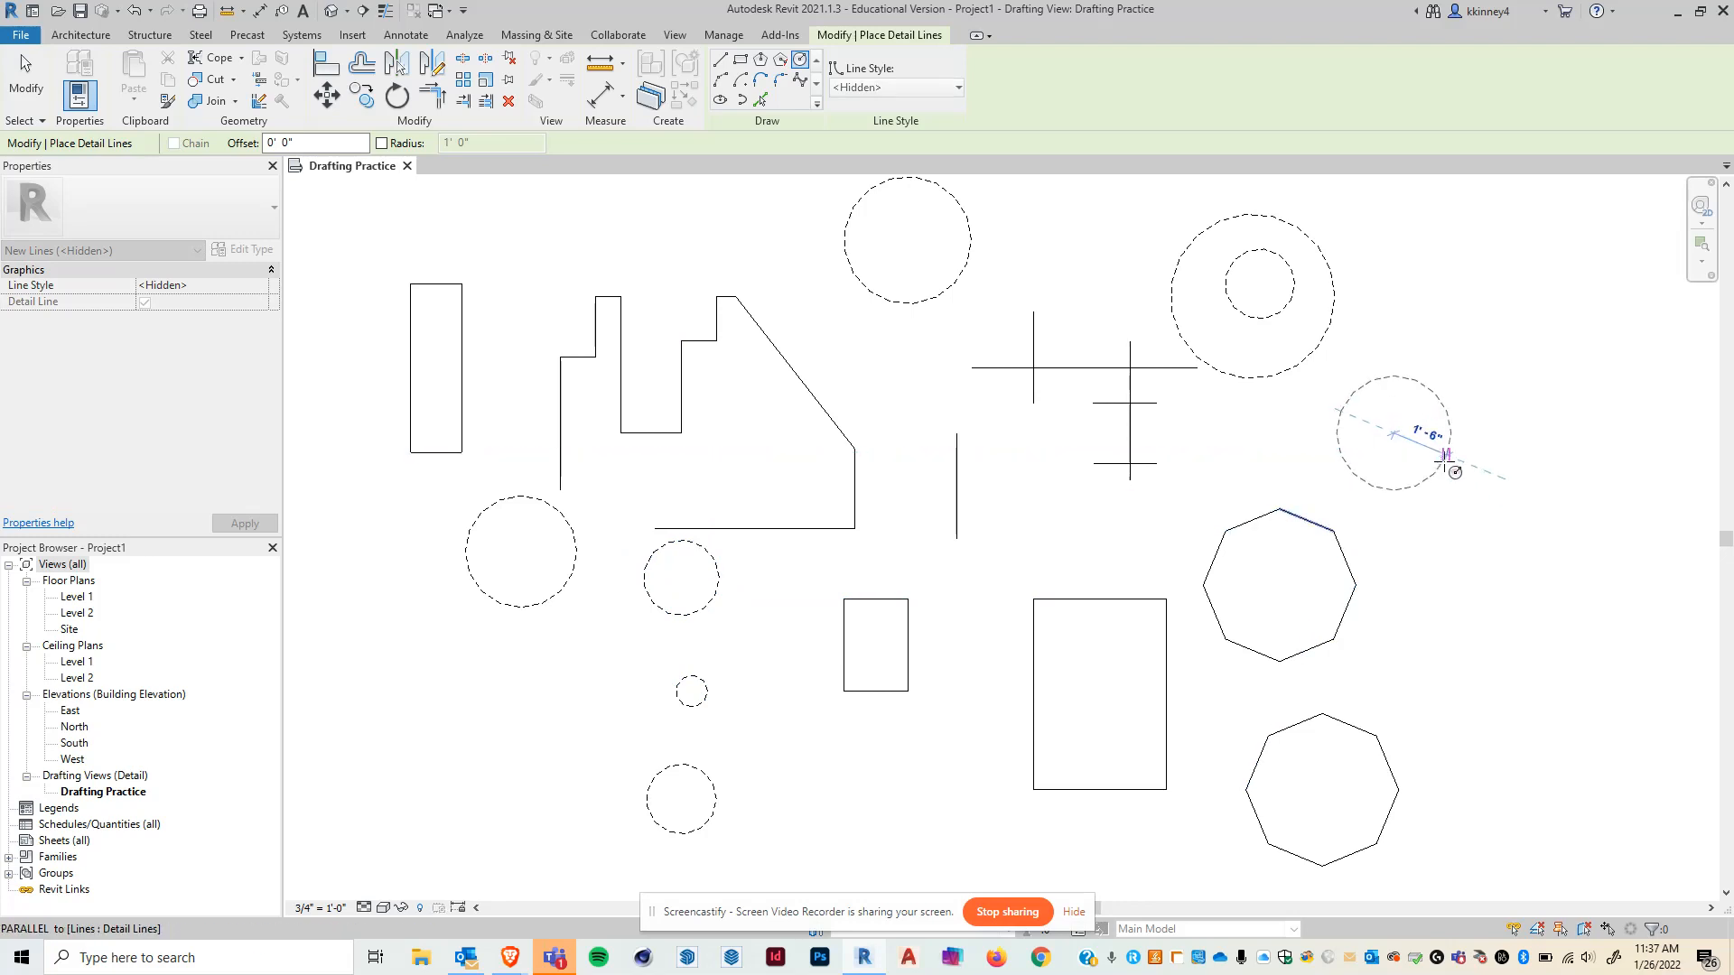
{"action": "left_click", "coordinate": [1483, 477]}
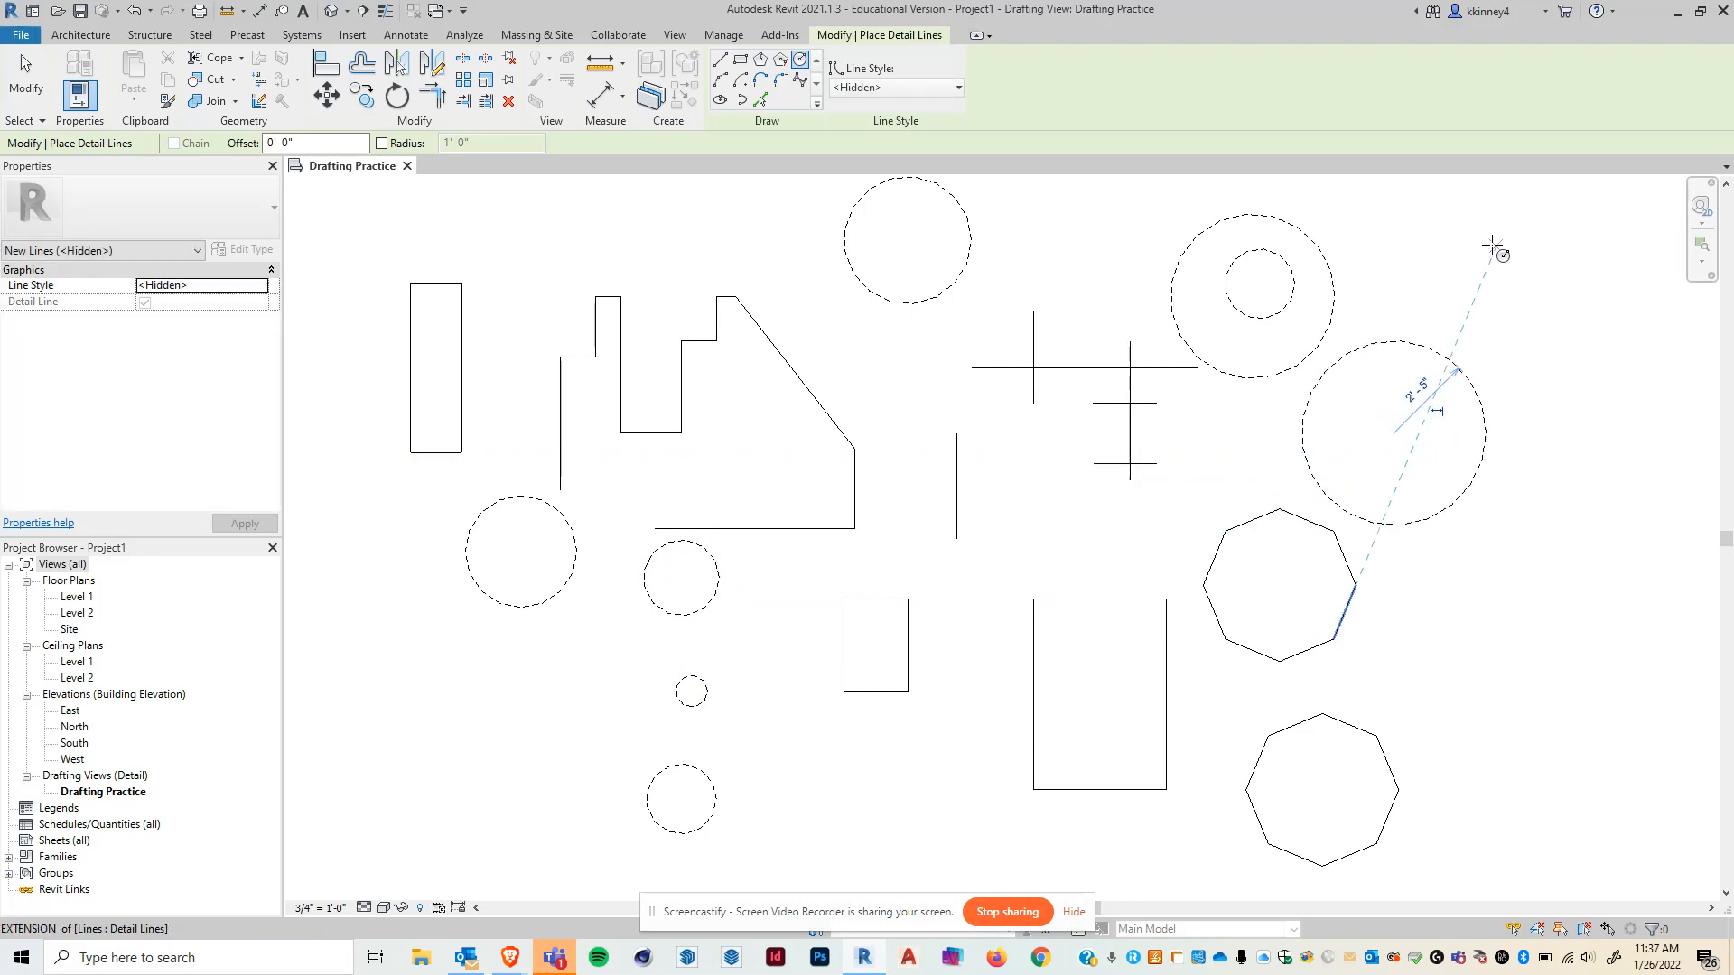
{"action": "key", "text": "Escape"}
{"action": "key", "text": "Escape"}
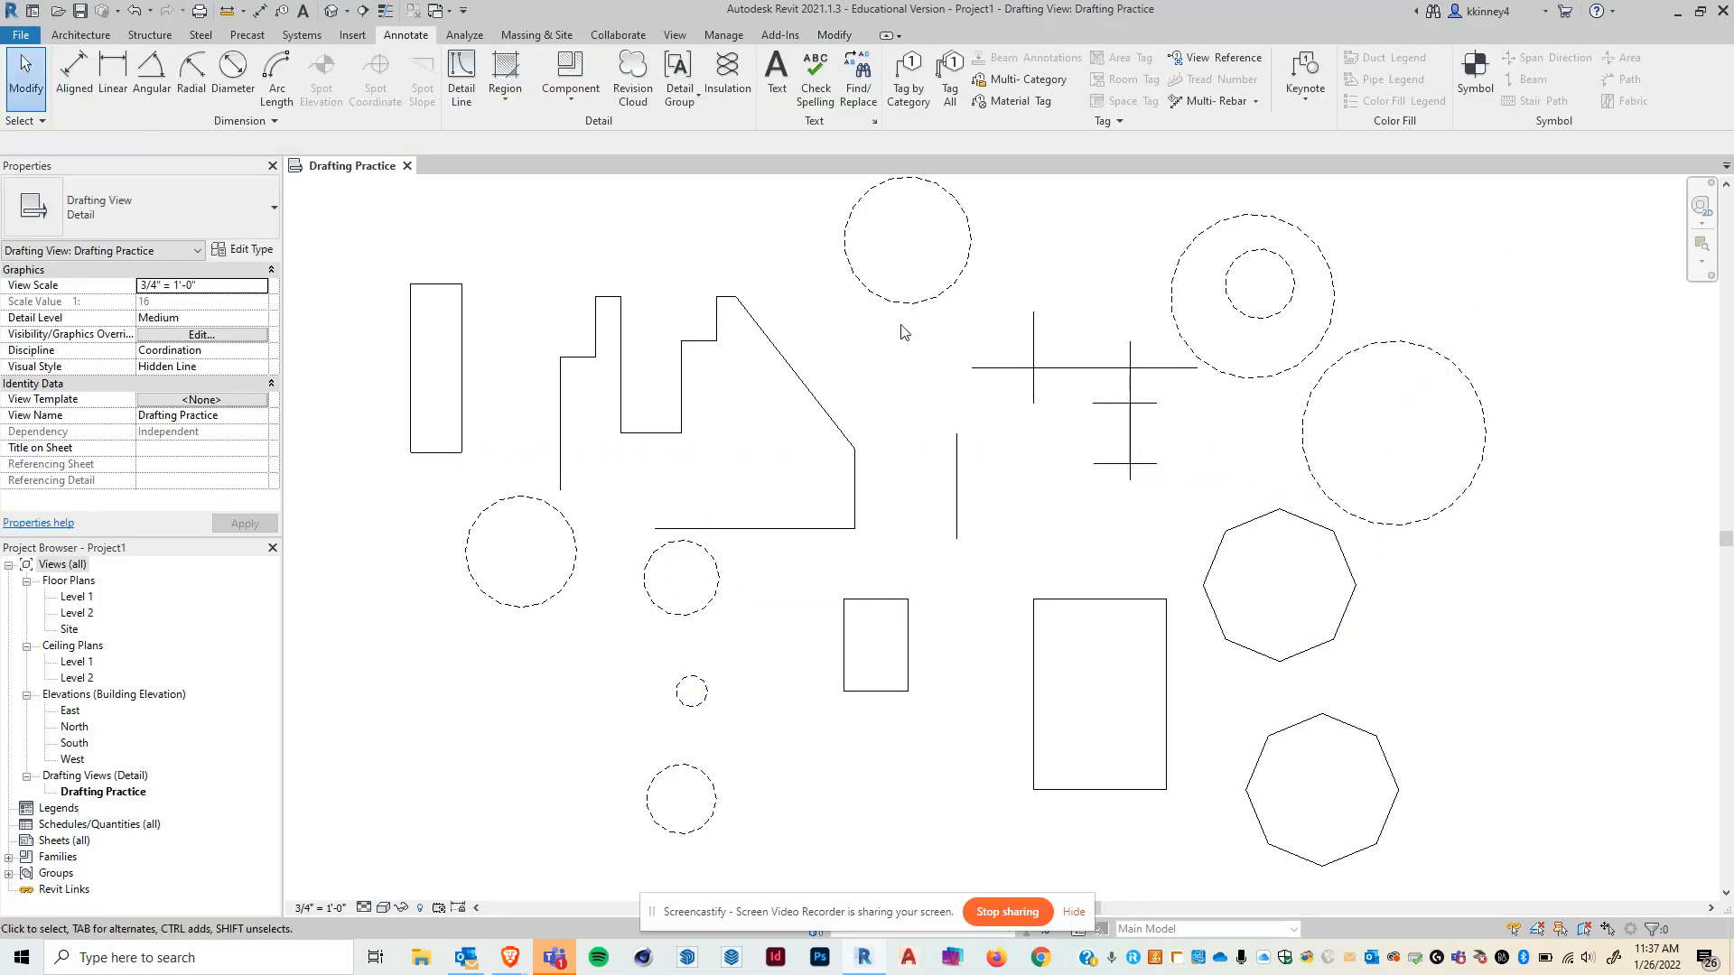
- Start a Start-End-Radius Arc detail line and draw an arc near the bottom of the view
{"action": "left_click", "coordinate": [469, 76]}
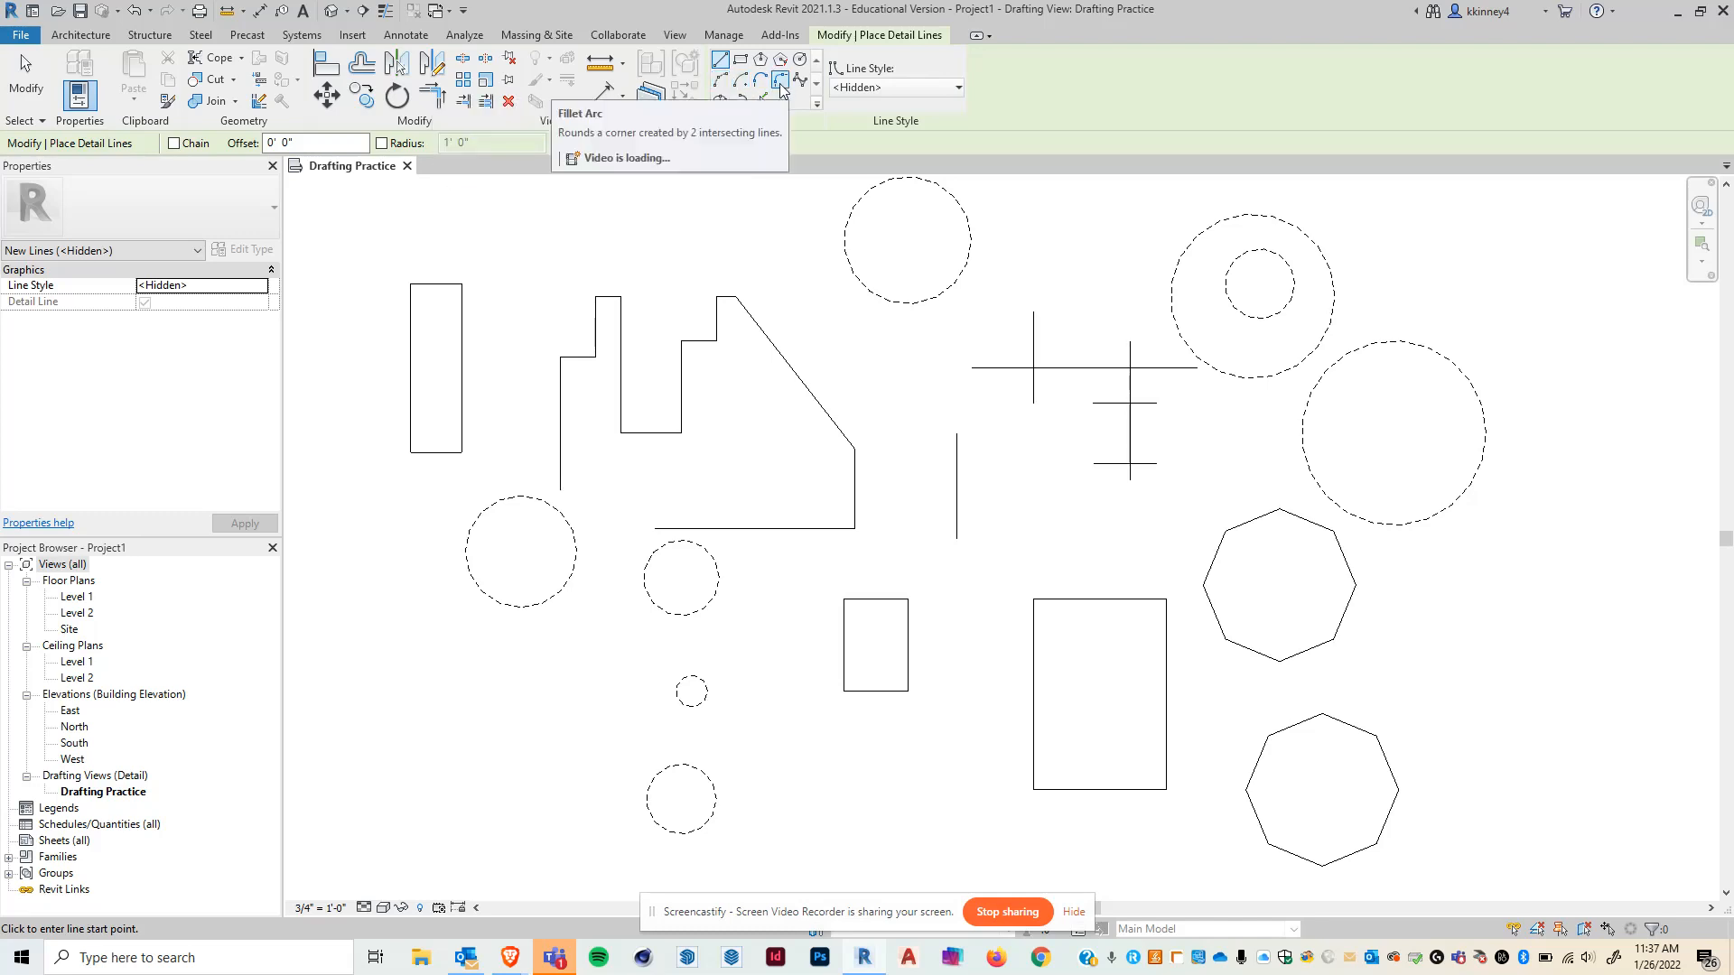
{"action": "left_click", "coordinate": [722, 80]}
{"action": "scroll", "coordinate": [733, 244], "scroll_direction": "down", "scroll_amount": 1}
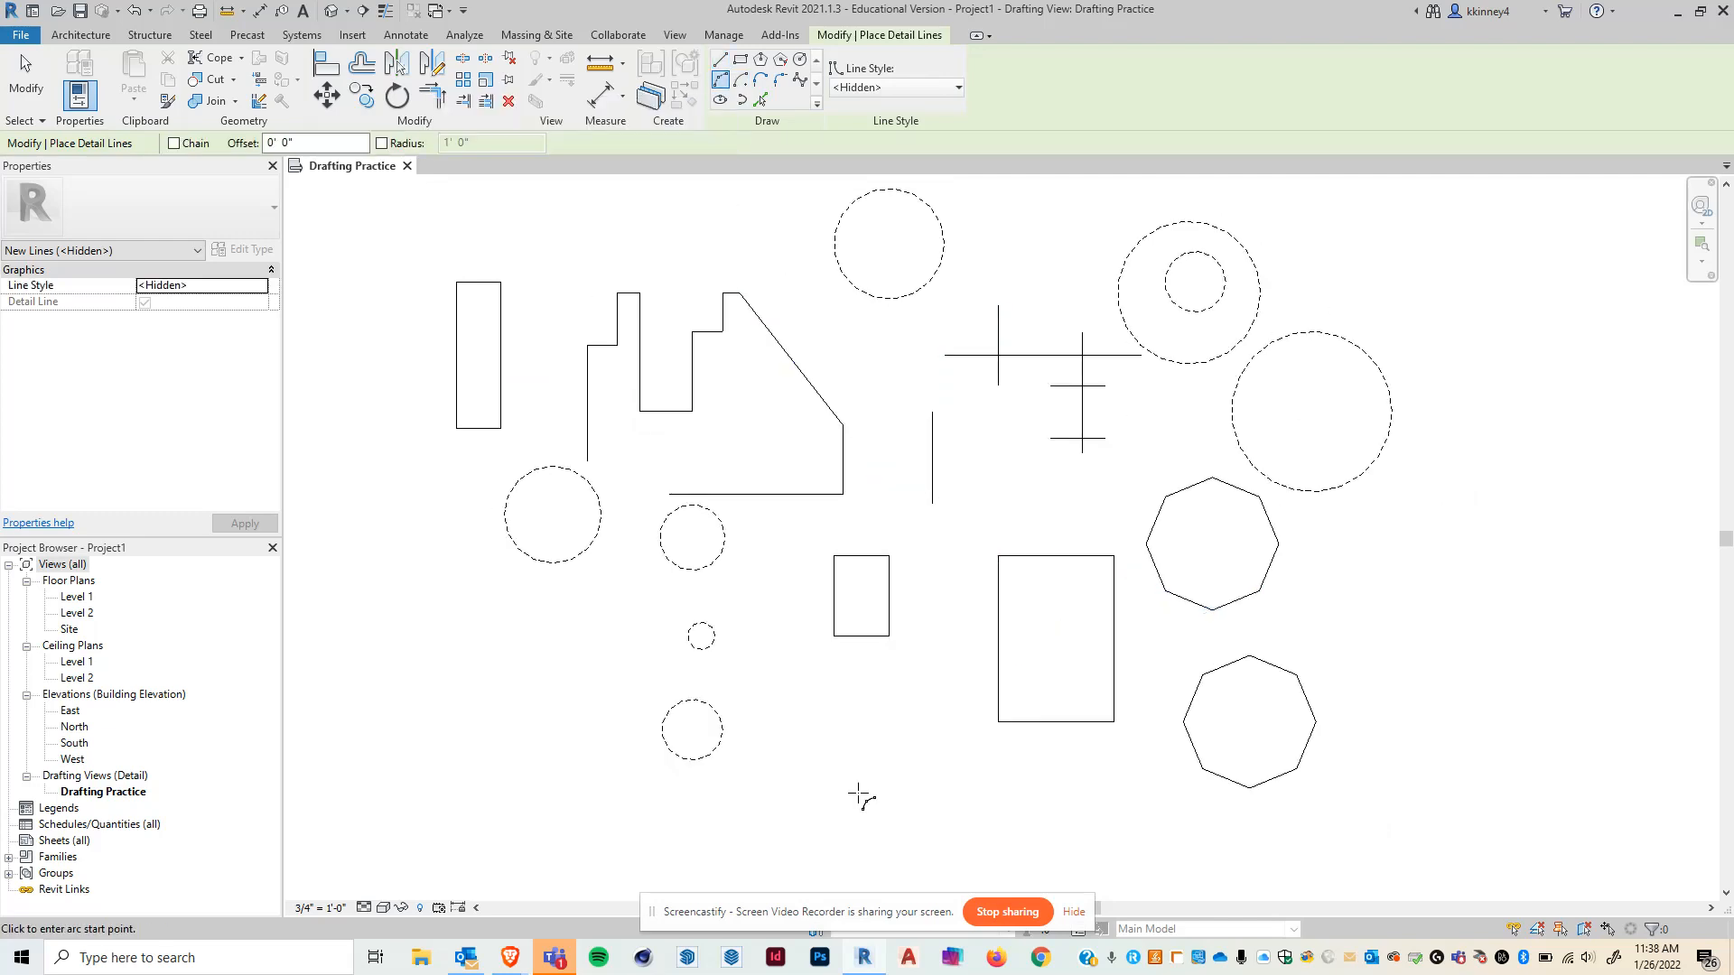
{"action": "left_click", "coordinate": [770, 809]}
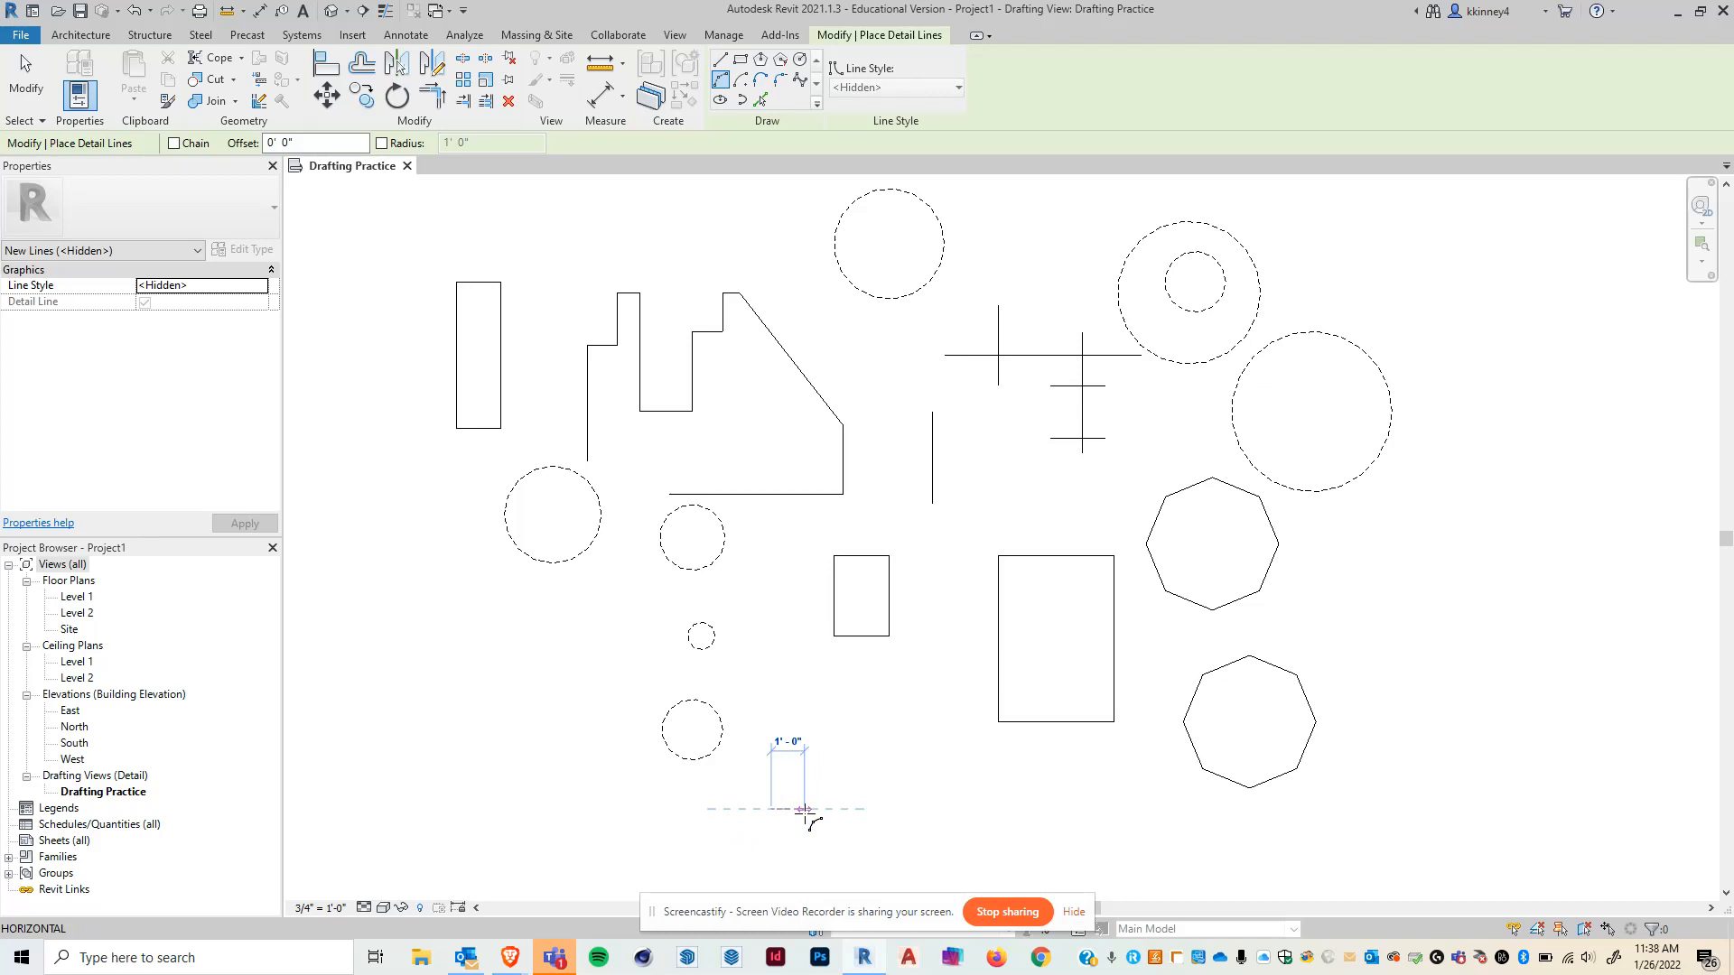
{"action": "left_click", "coordinate": [944, 733]}
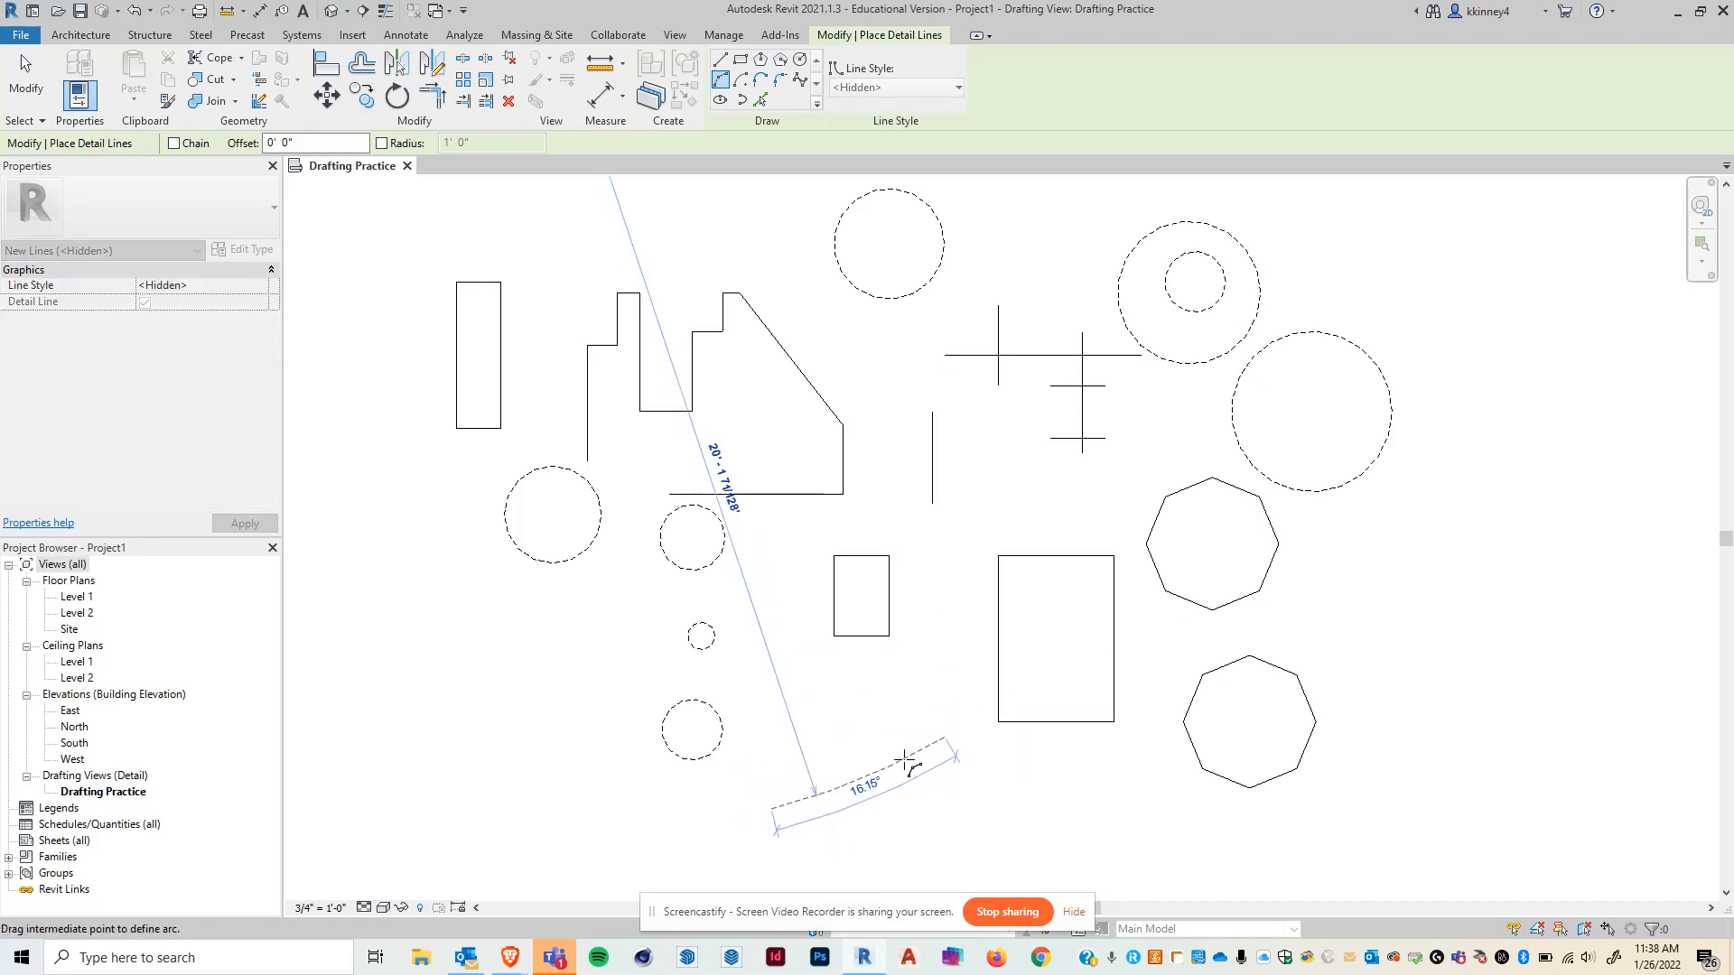
{"action": "left_click", "coordinate": [863, 725]}
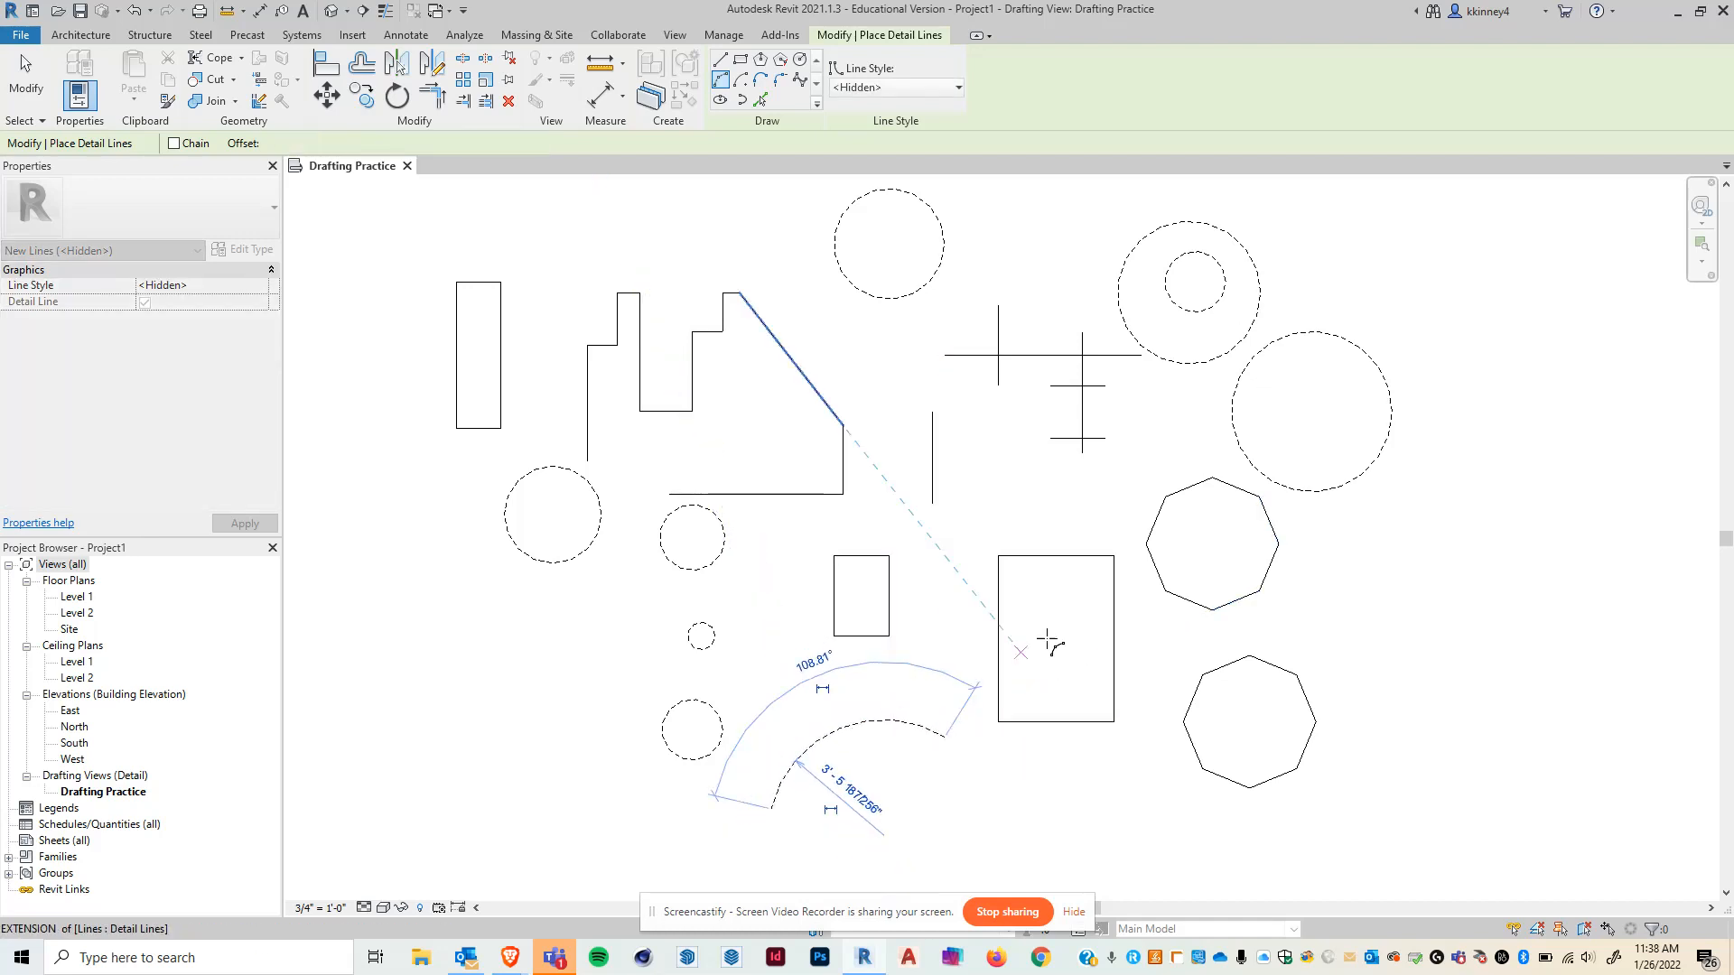
- Draw two more arcs: one bulging out from the stepped outline's sloped edge and one above the small rectangle
{"action": "left_click", "coordinate": [740, 292]}
{"action": "left_click", "coordinate": [842, 422]}
{"action": "left_click", "coordinate": [838, 363]}
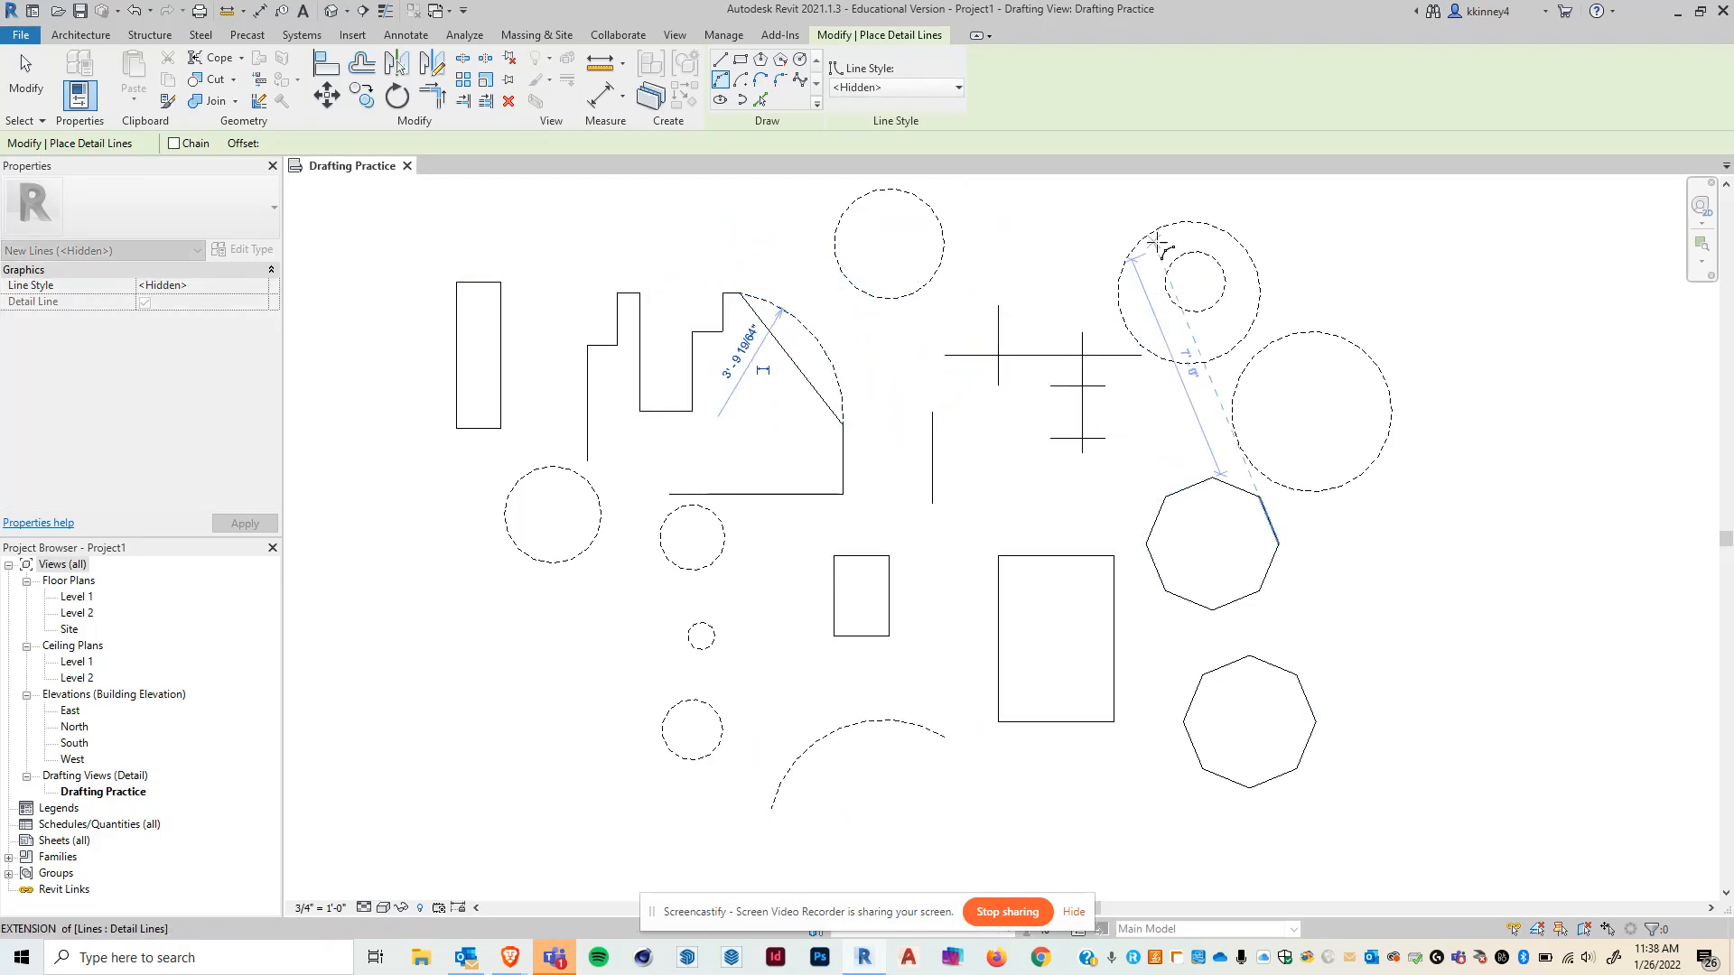
{"action": "left_click", "coordinate": [930, 571]}
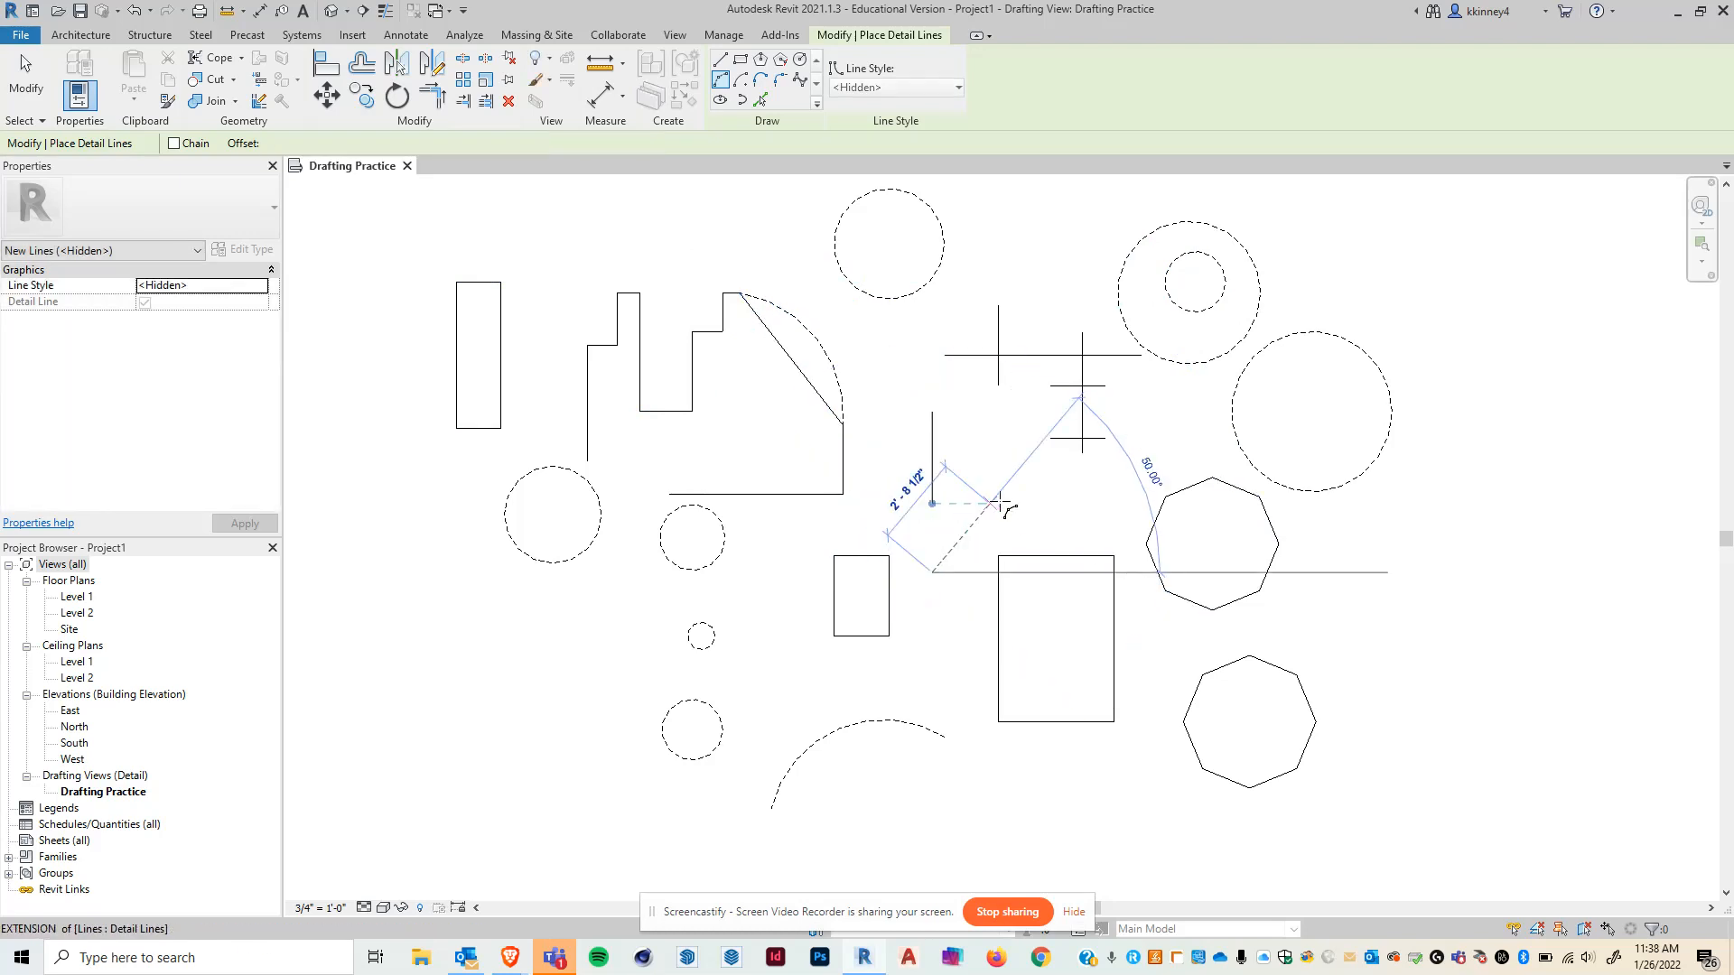
{"action": "left_click", "coordinate": [1068, 493]}
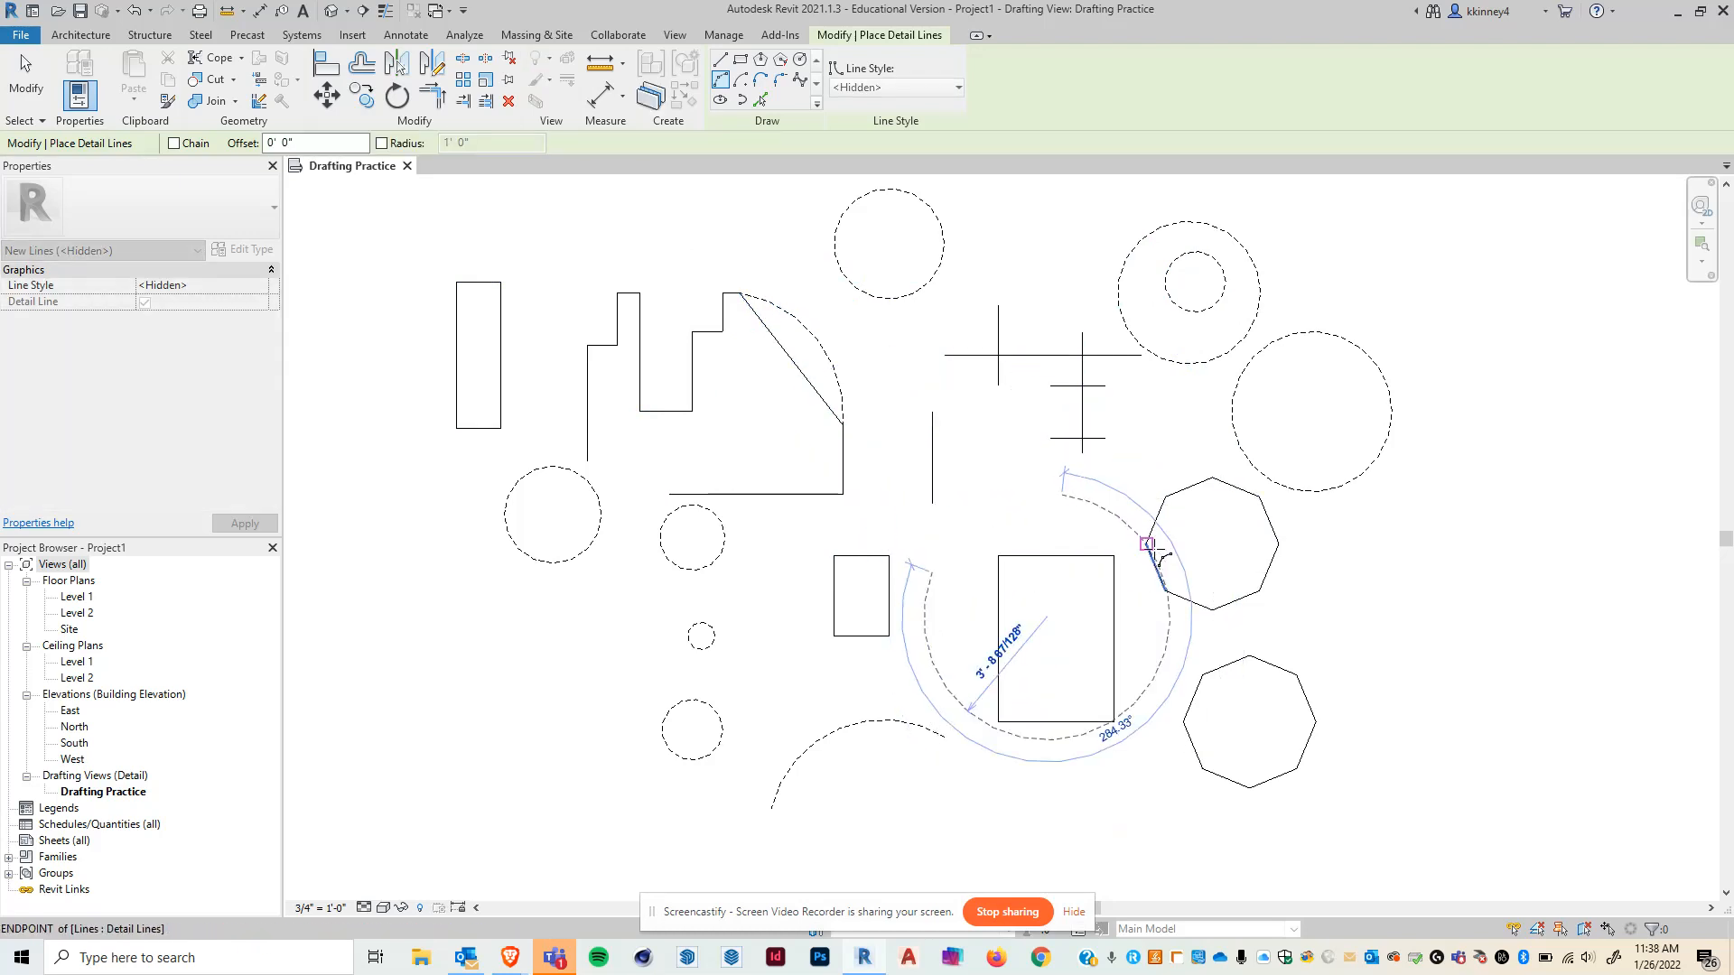
{"action": "left_click", "coordinate": [983, 504]}
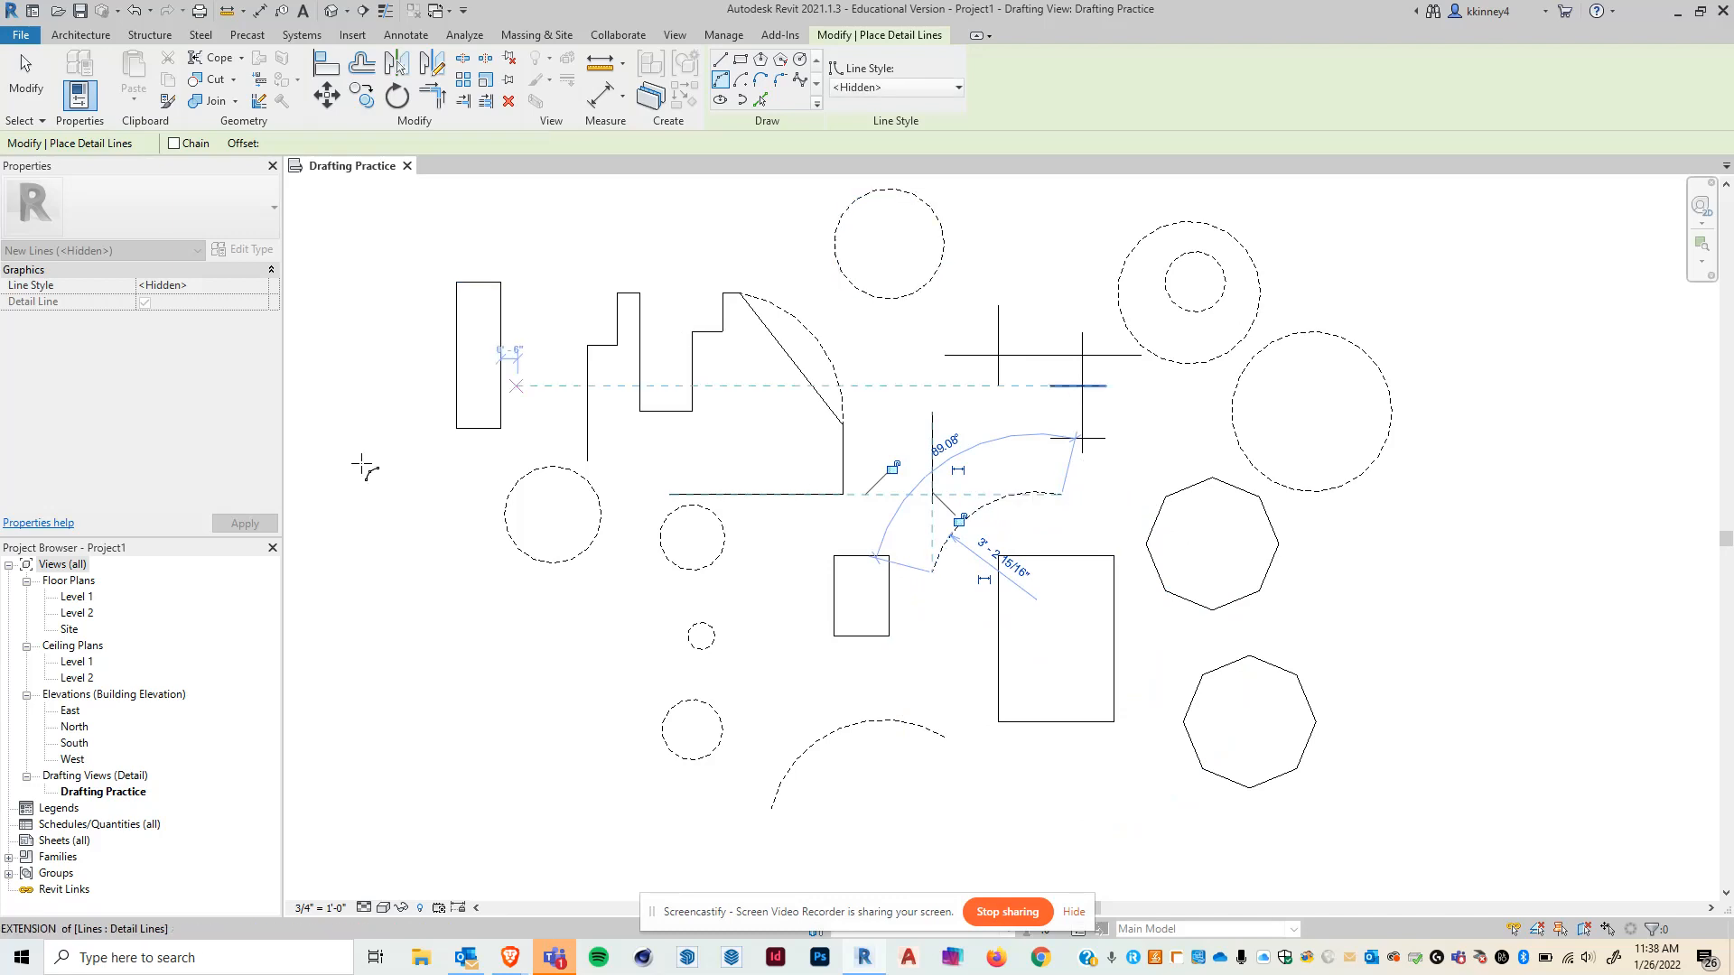
- Draw a large arc along the left side of the view and exit the arc tool
{"action": "left_click", "coordinate": [412, 278]}
{"action": "left_click", "coordinate": [570, 742]}
{"action": "left_click", "coordinate": [431, 502]}
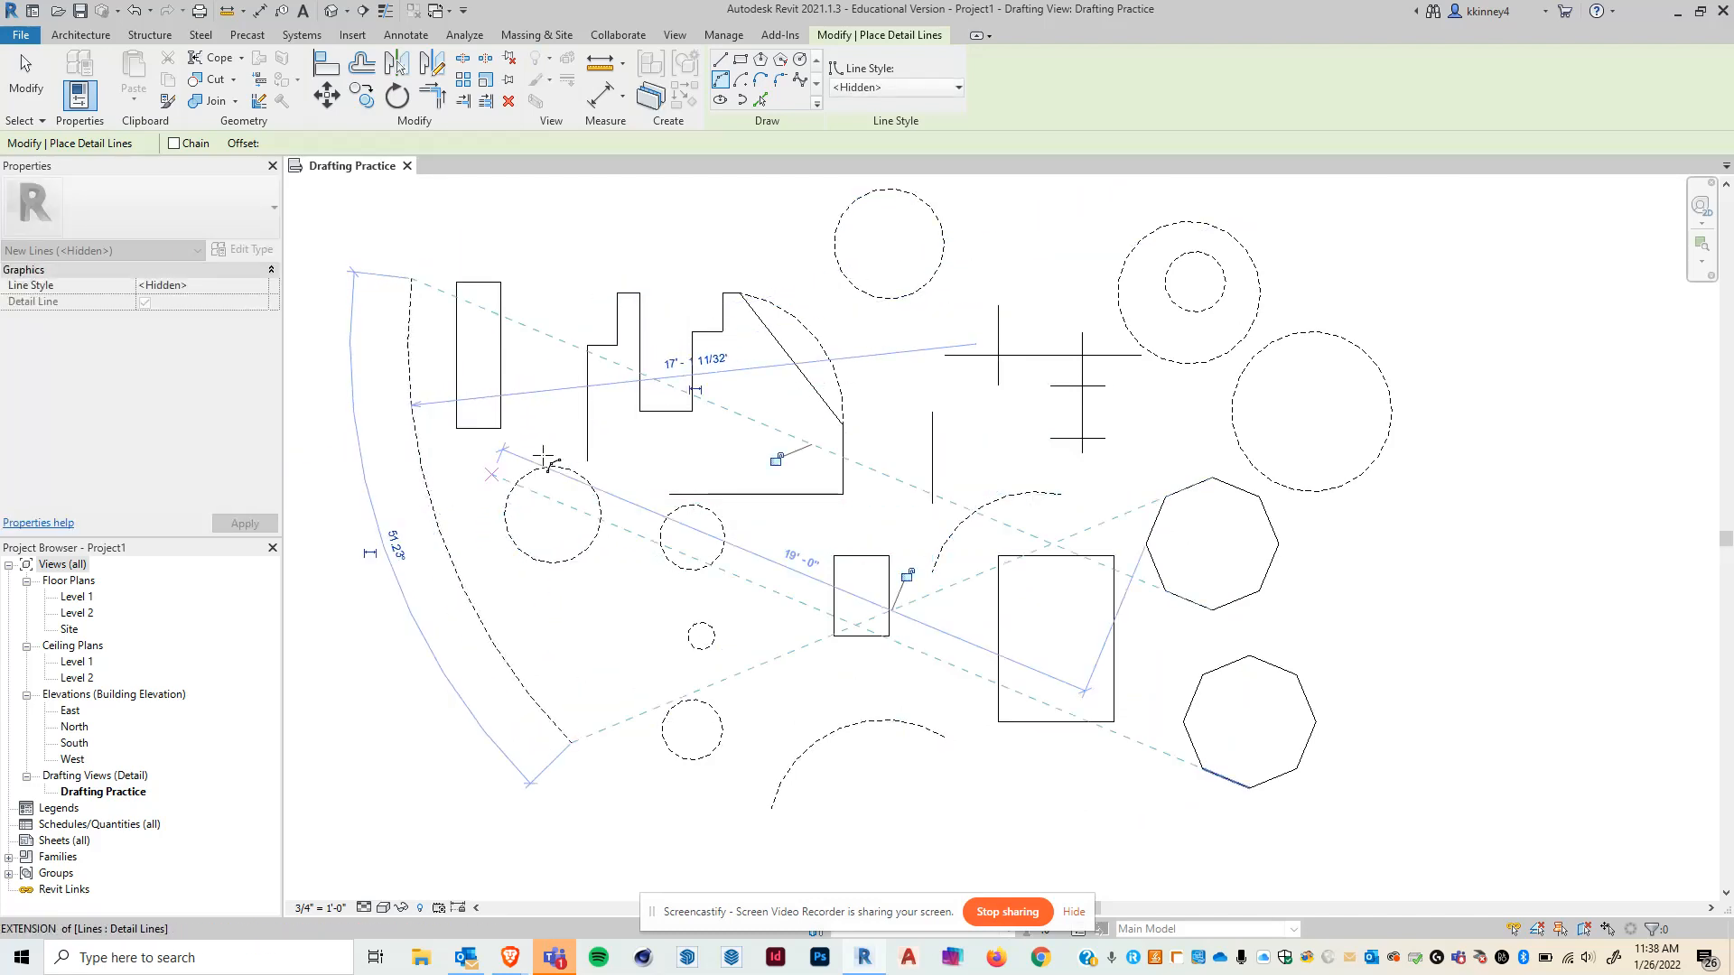
{"action": "left_click", "coordinate": [998, 306]}
{"action": "key", "text": "Escape"}
{"action": "key", "text": "Escape"}
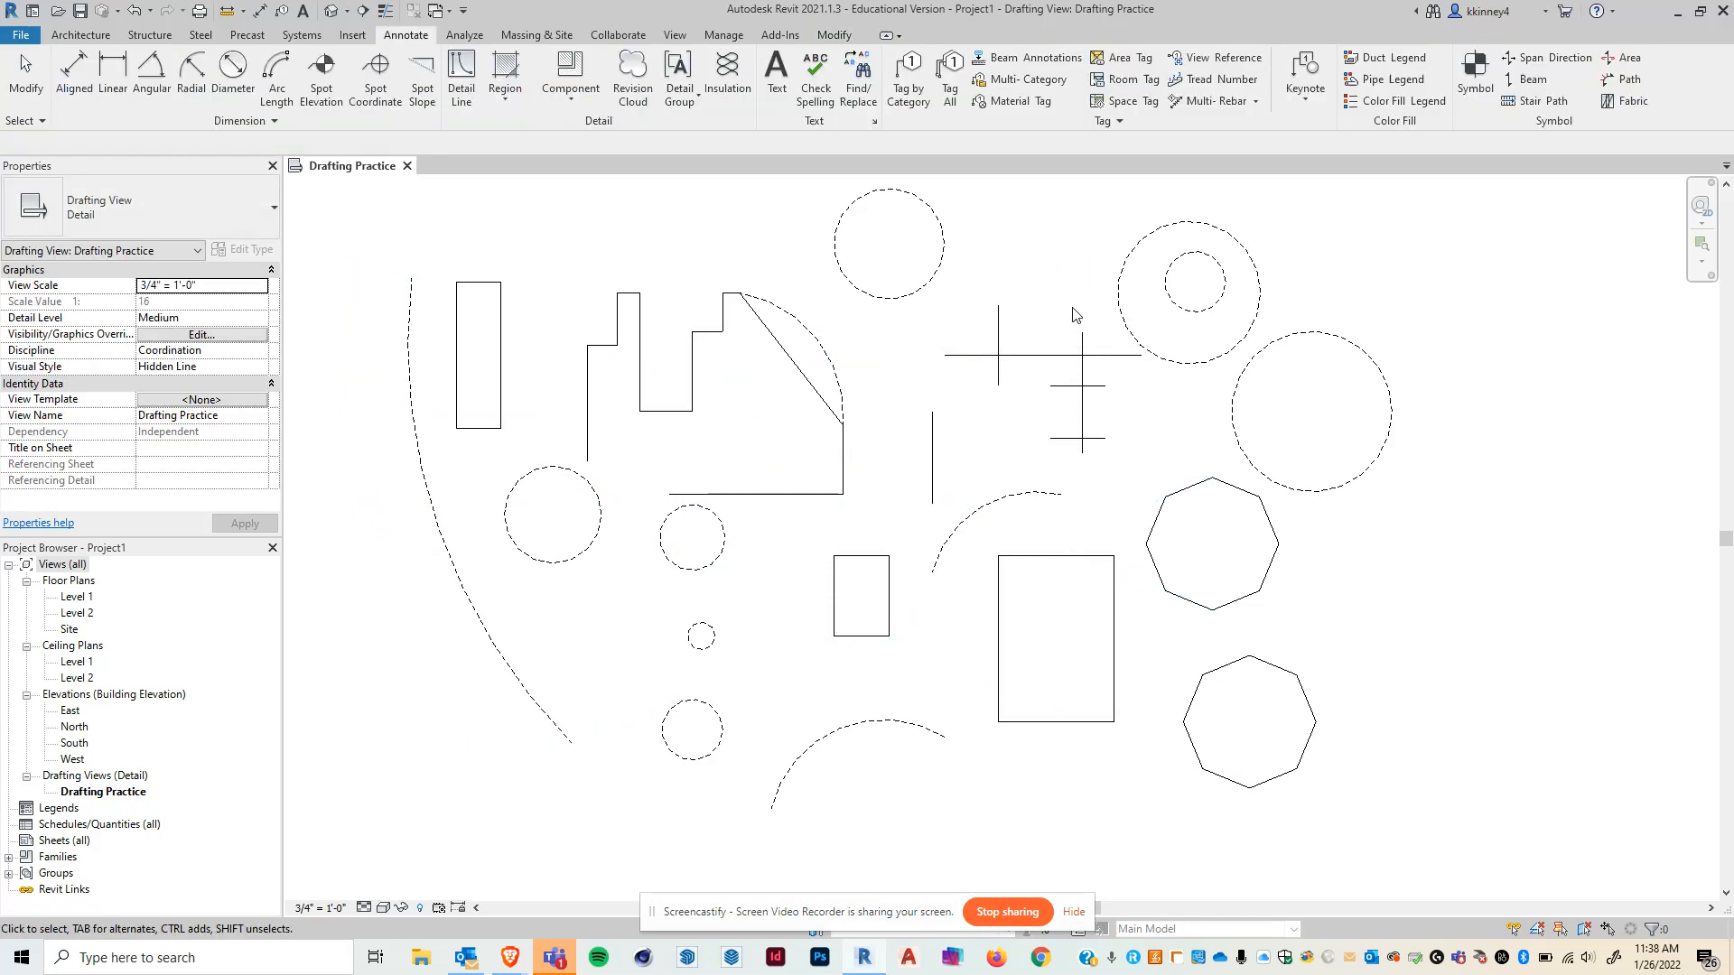
- Round the stepped outline's lower-left corner with a Fillet Arc
{"action": "left_click", "coordinate": [459, 74]}
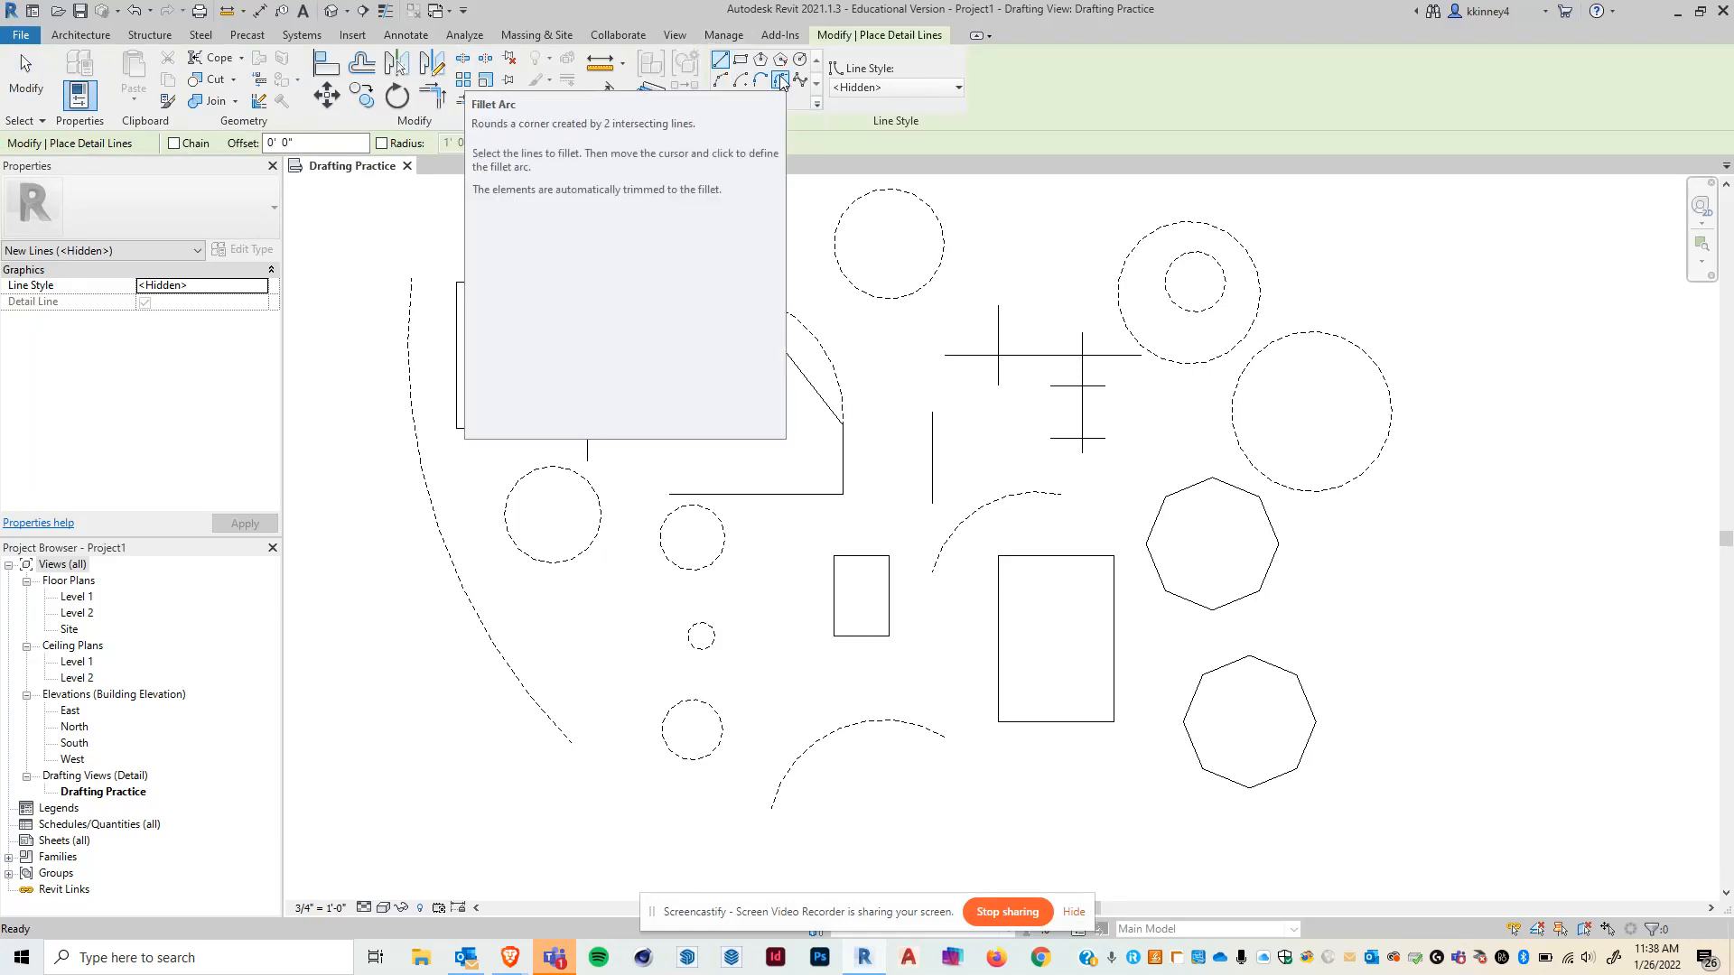
{"action": "left_click", "coordinate": [781, 79]}
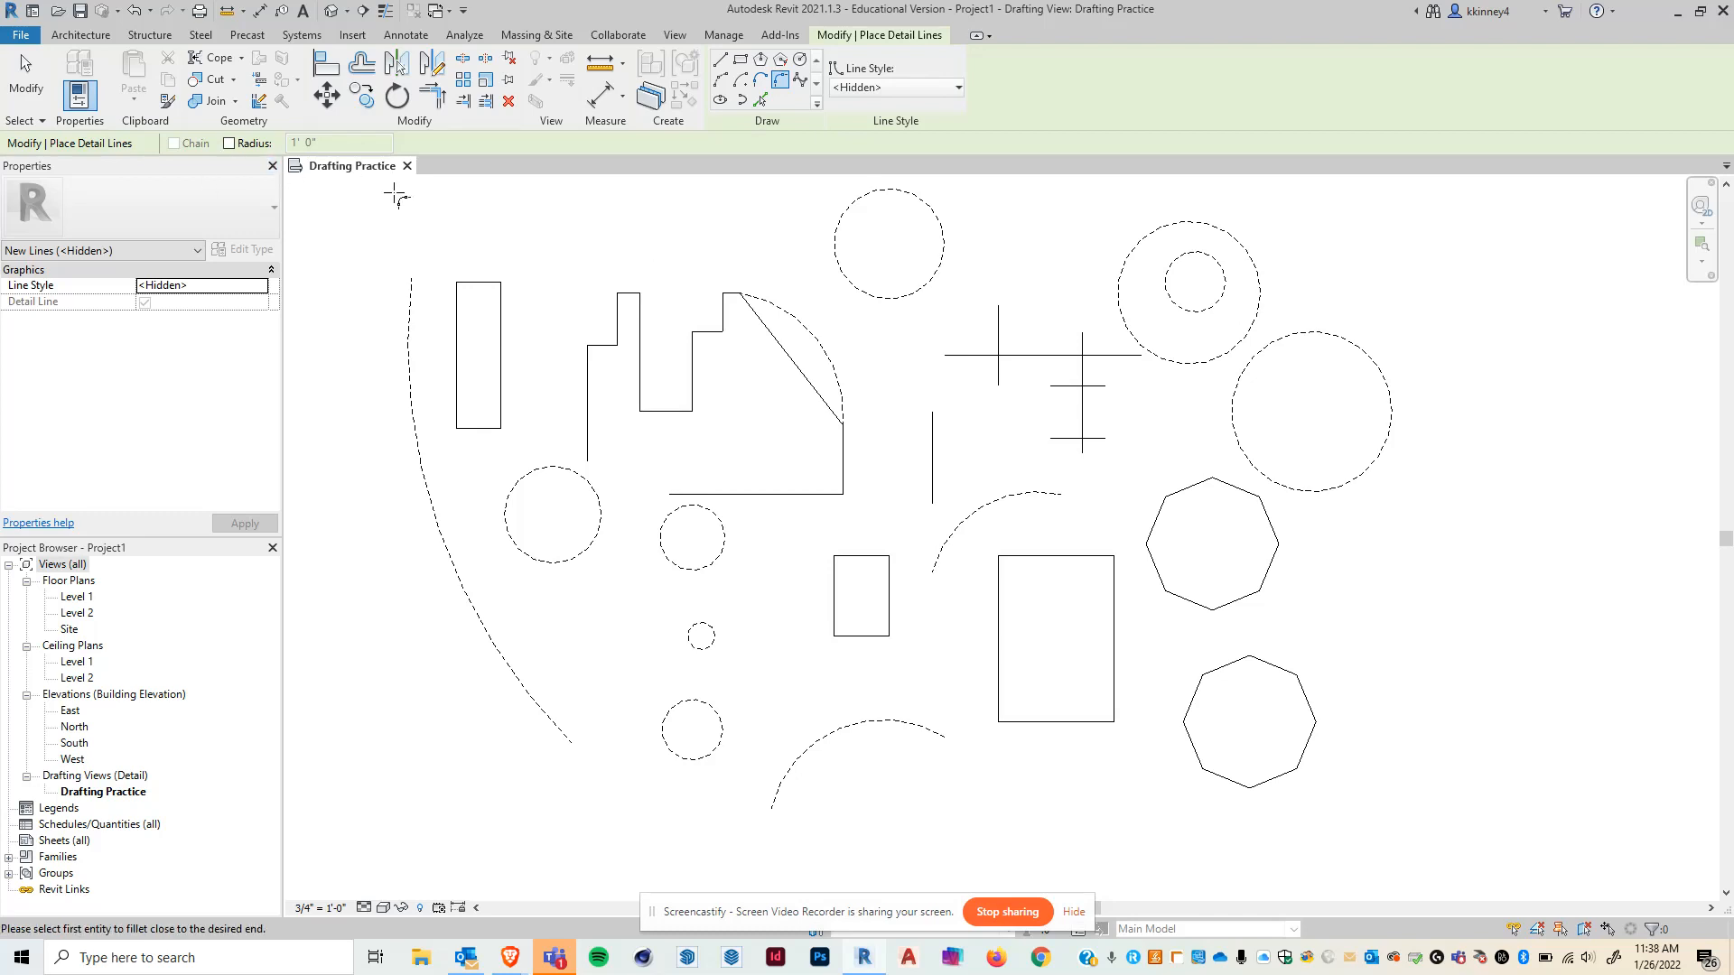
{"action": "left_click", "coordinate": [641, 375]}
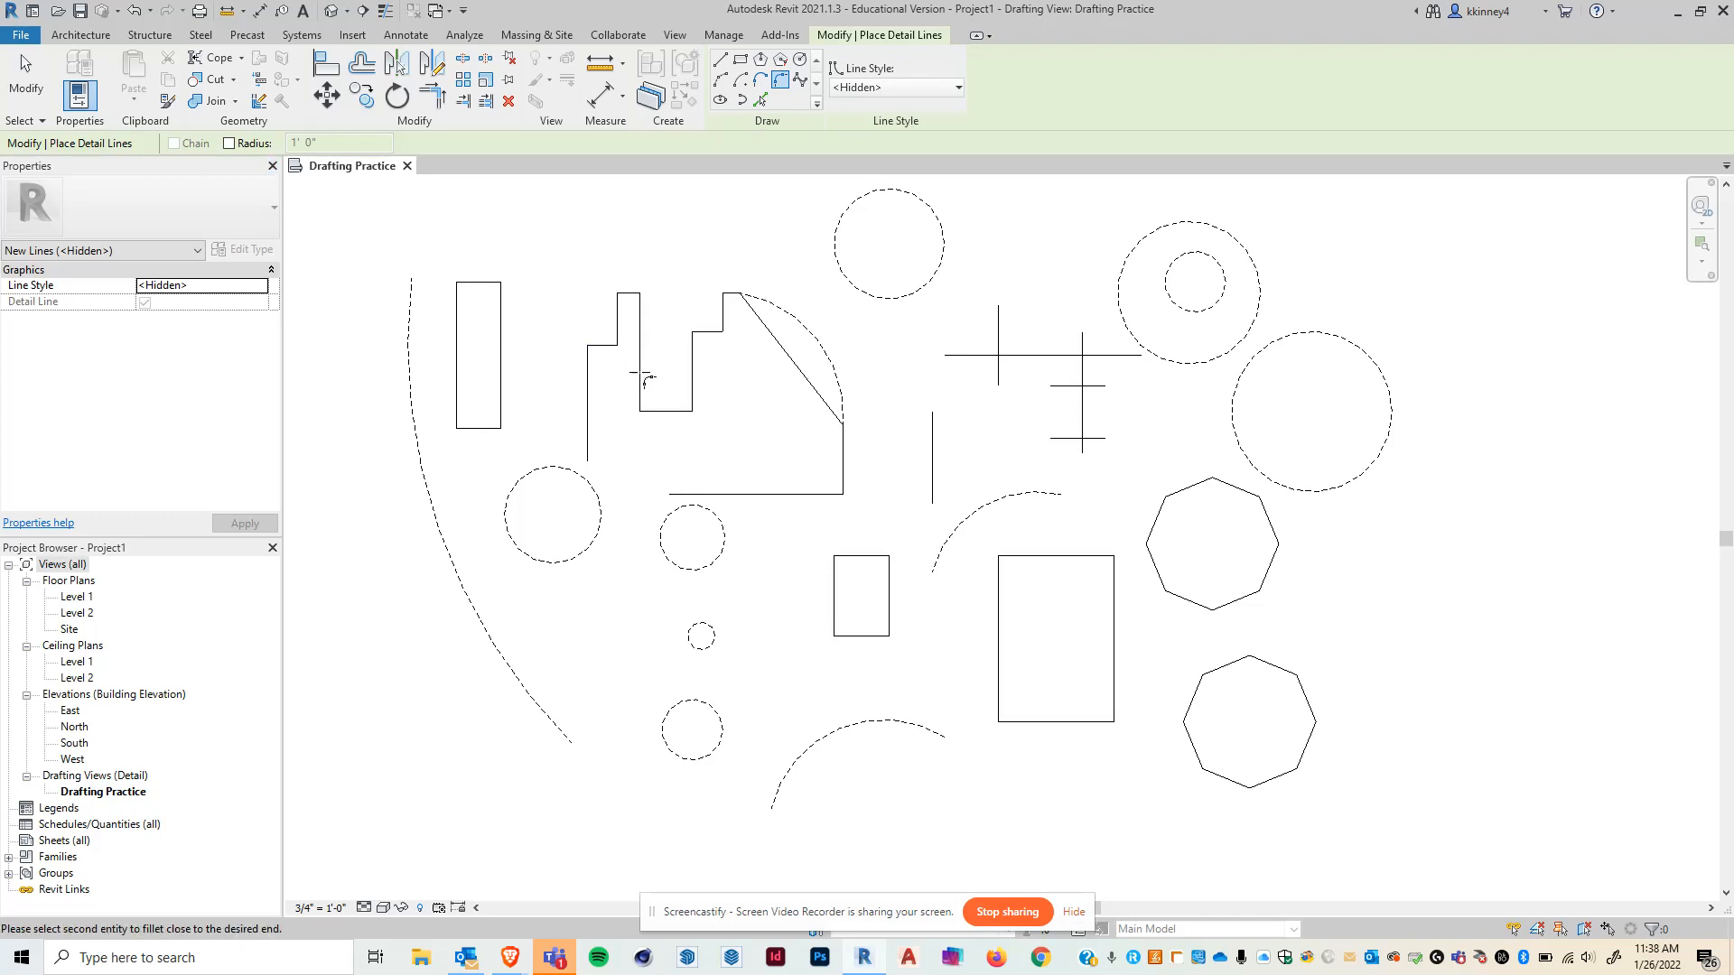
{"action": "left_click", "coordinate": [757, 494]}
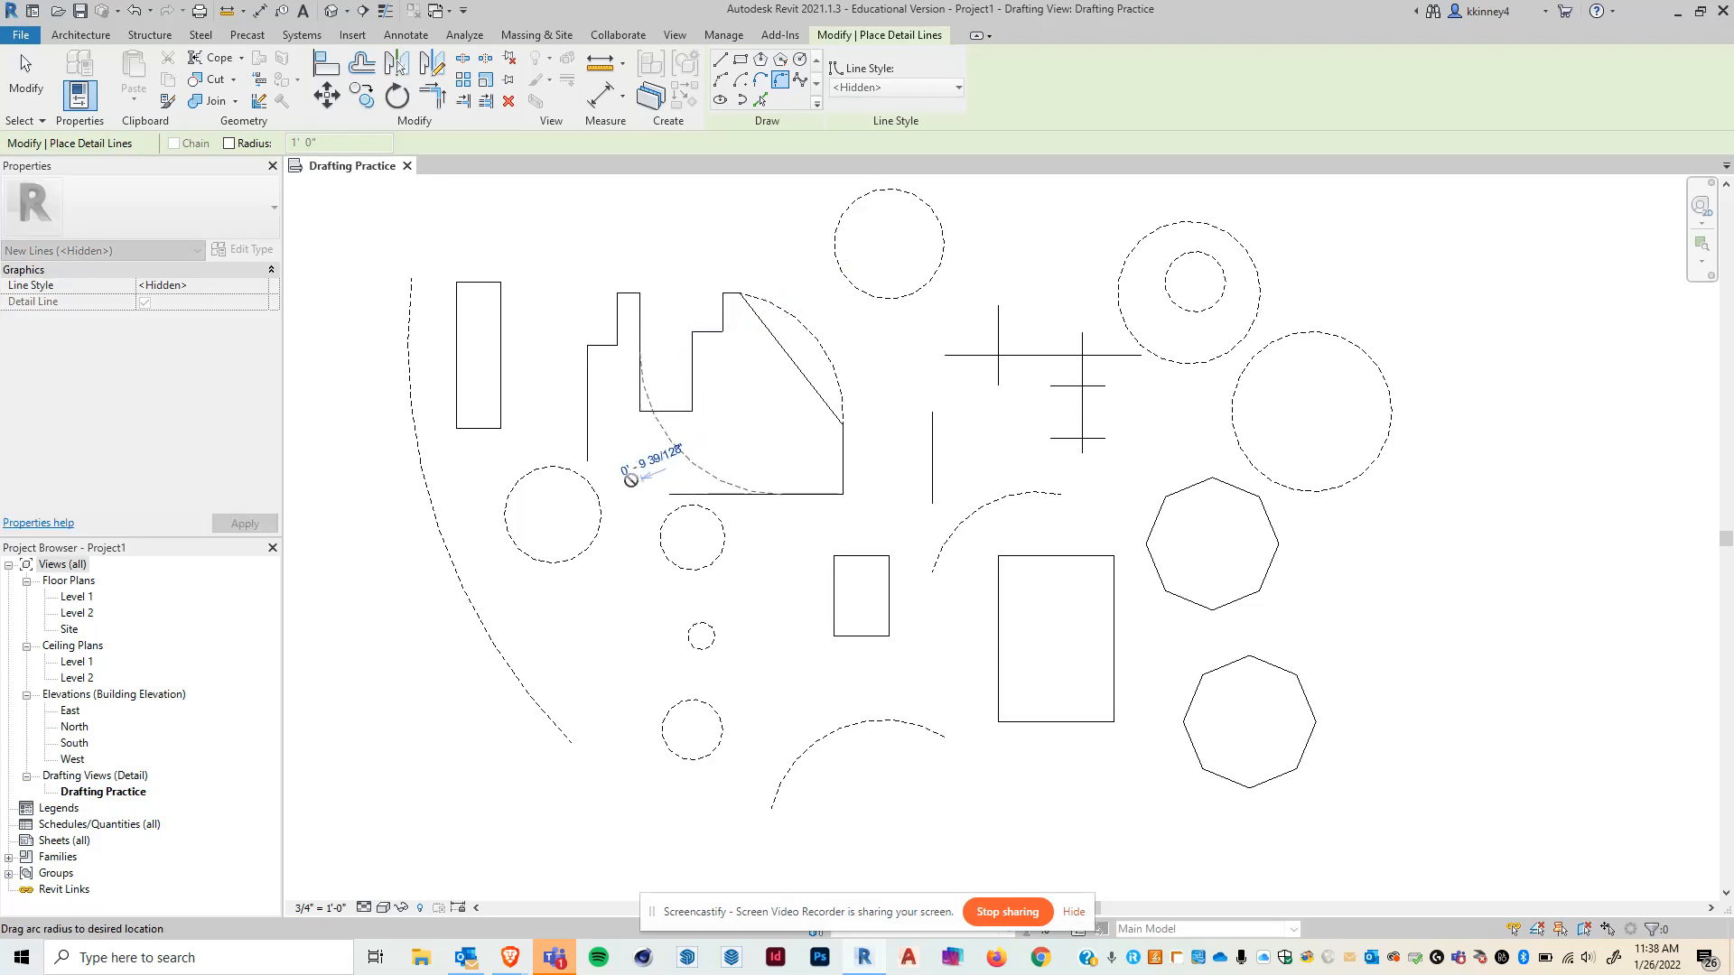
{"action": "left_click", "coordinate": [652, 460]}
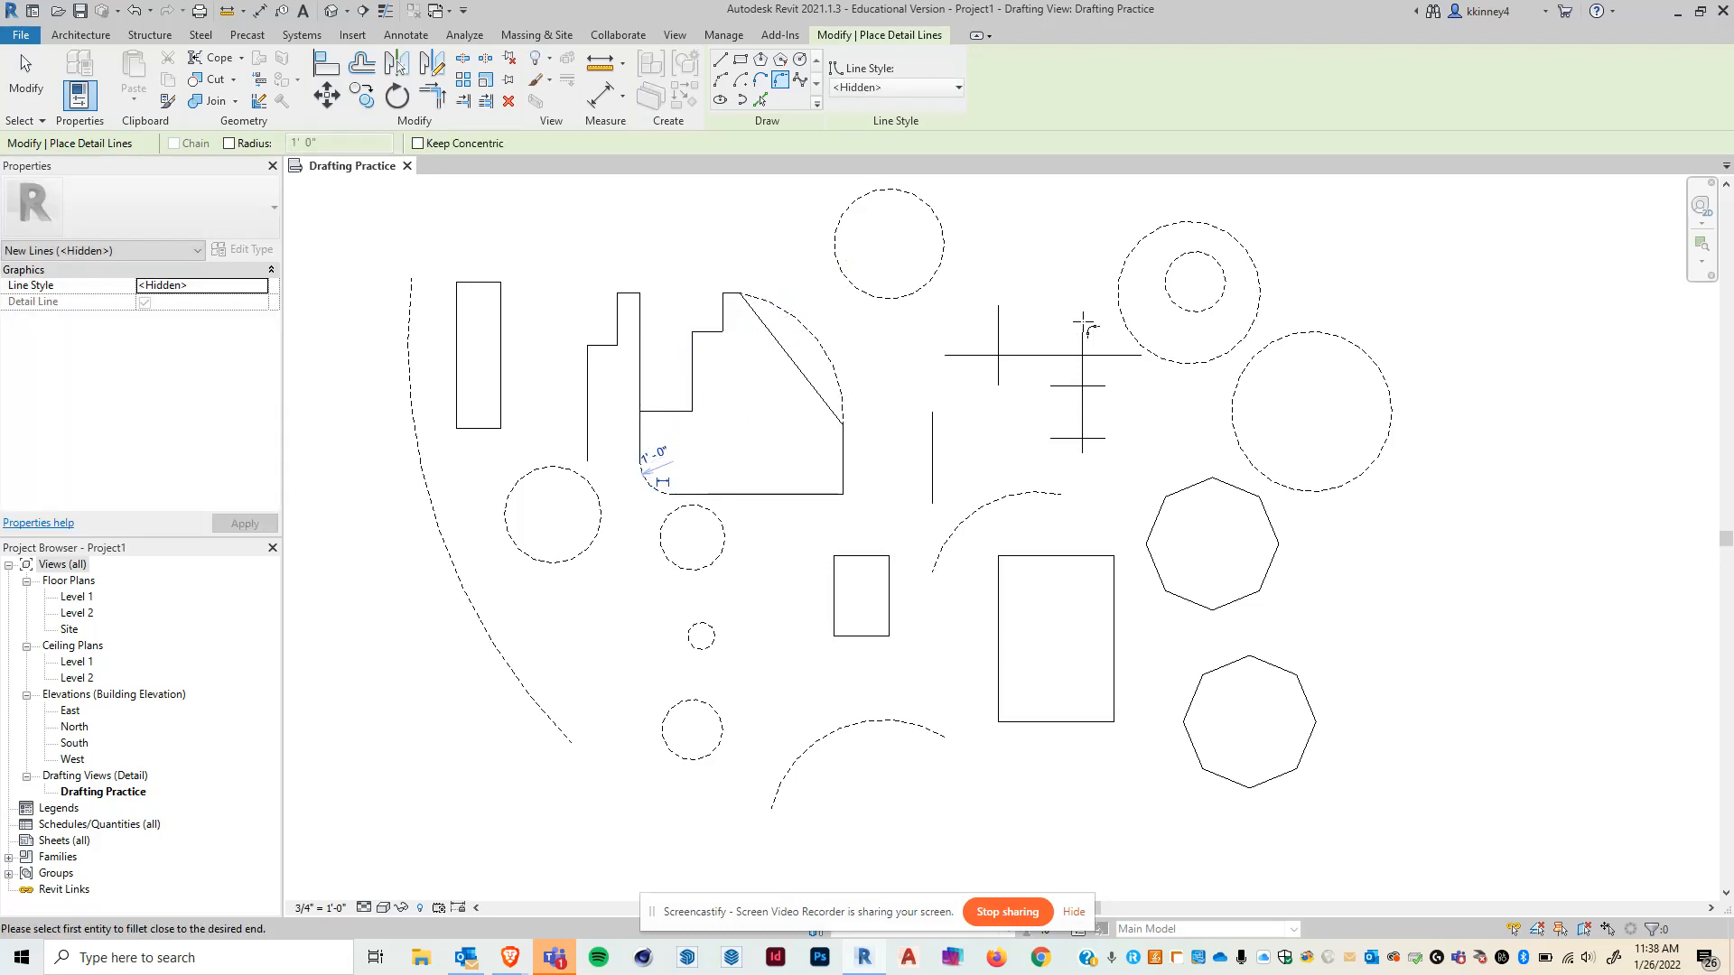
{"action": "key", "text": "Escape"}
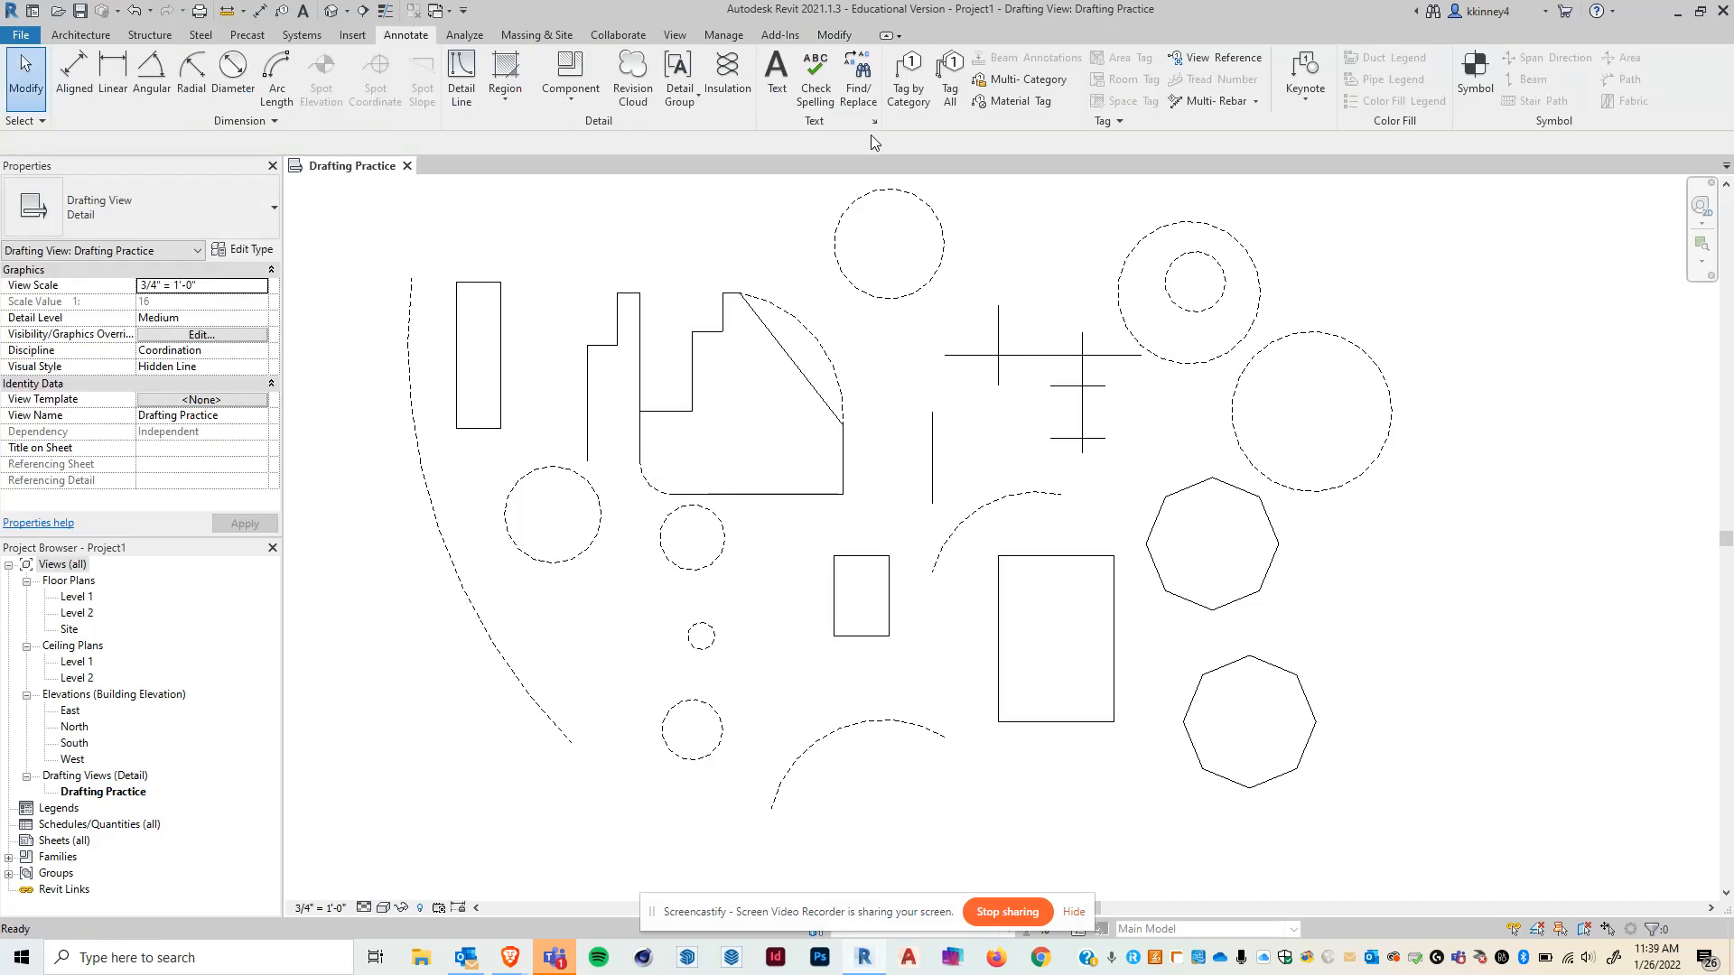
- Fillet the intersecting lines of the left cross with a Fillet Arc and exit the tool
{"action": "left_click", "coordinate": [467, 70]}
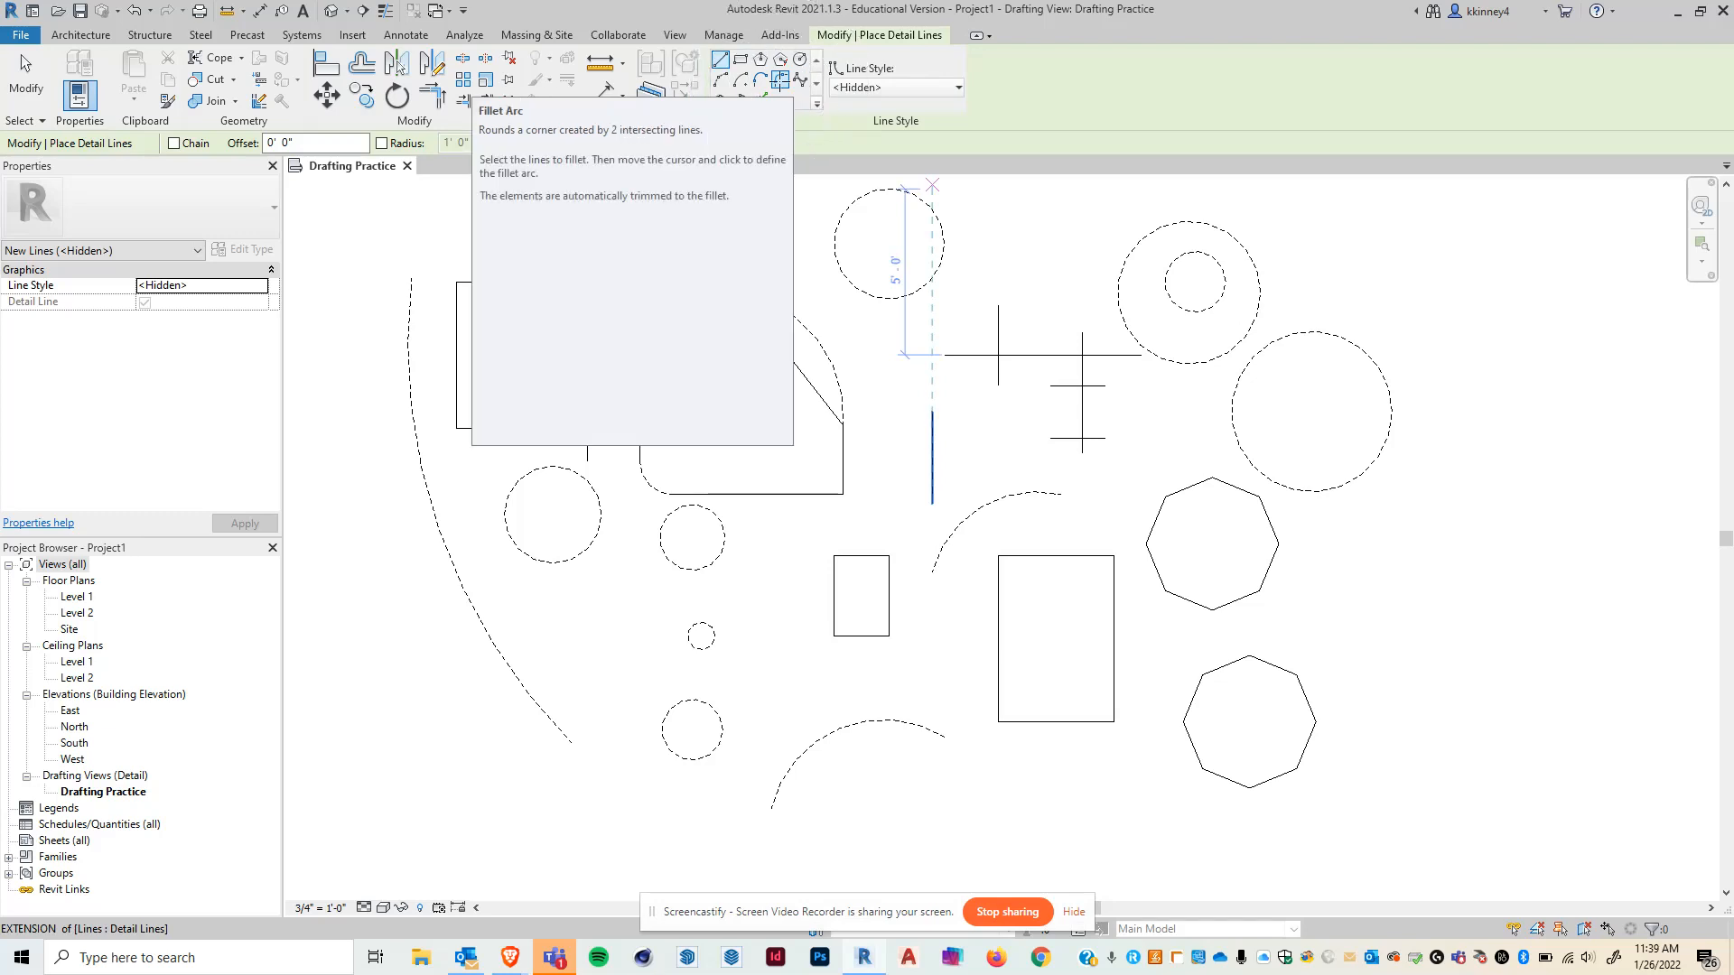
{"action": "left_click", "coordinate": [782, 87]}
{"action": "left_click", "coordinate": [999, 376]}
{"action": "left_click", "coordinate": [1025, 359]}
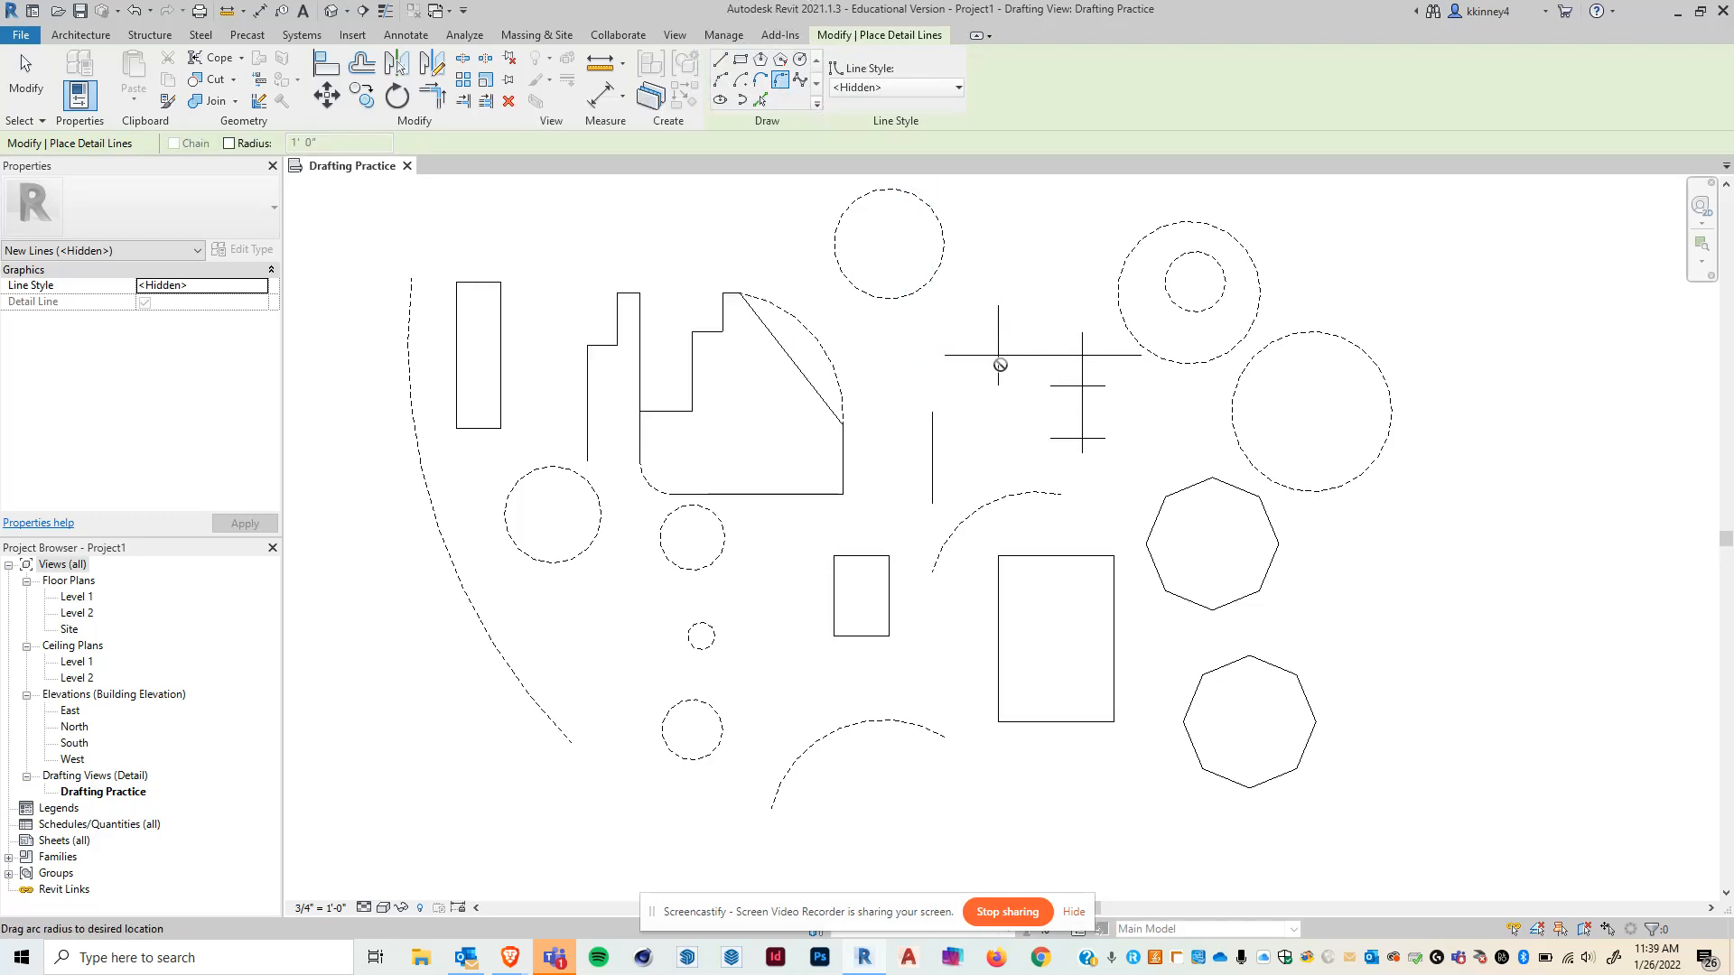
{"action": "scroll", "coordinate": [1002, 361], "scroll_direction": "up", "scroll_amount": 5}
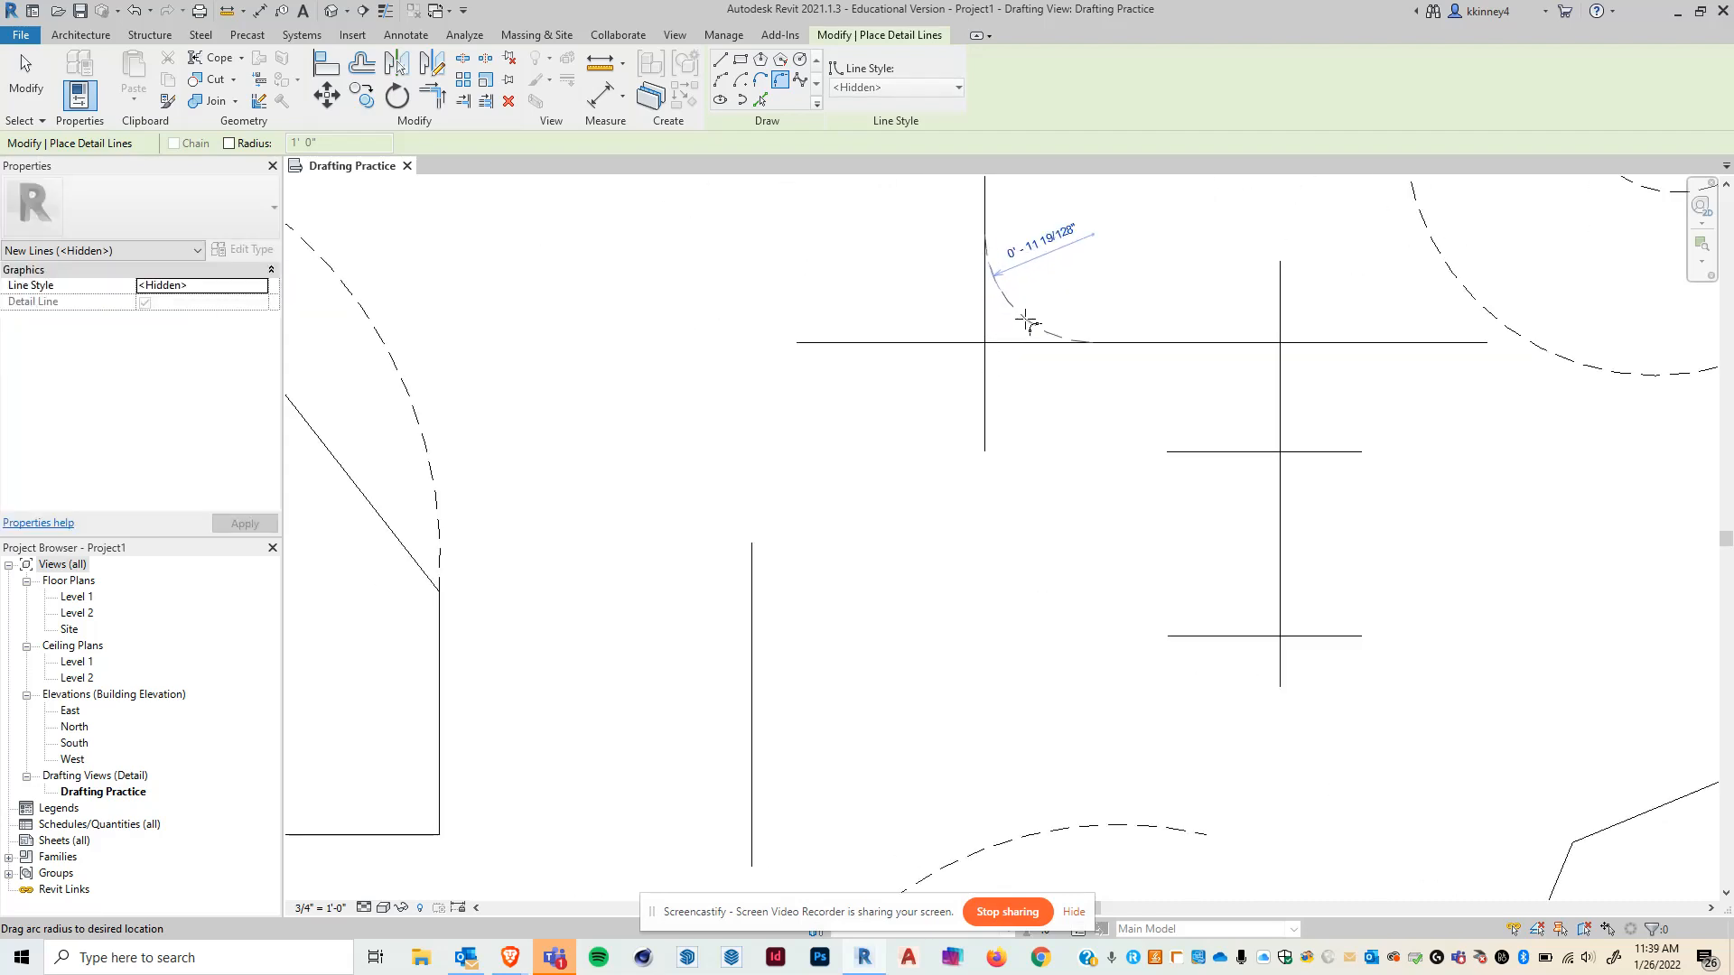
{"action": "left_click", "coordinate": [1027, 319]}
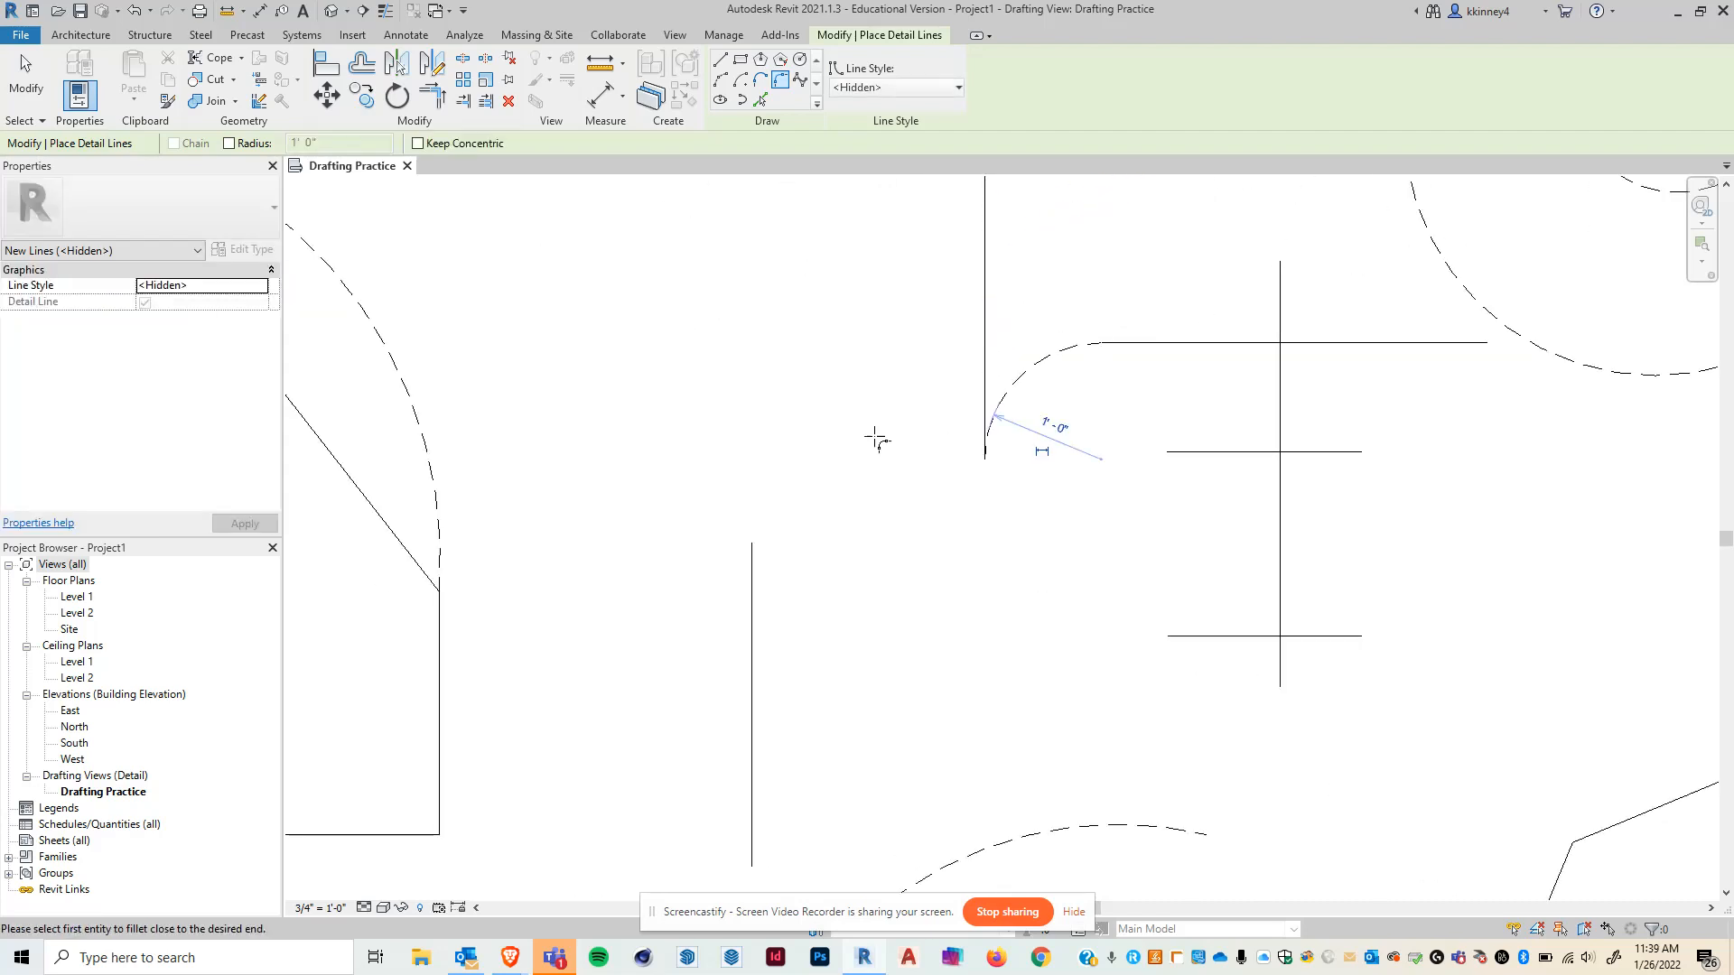
{"action": "scroll", "coordinate": [875, 439], "scroll_direction": "down", "scroll_amount": 2}
{"action": "scroll", "coordinate": [872, 420], "scroll_direction": "down", "scroll_amount": 2}
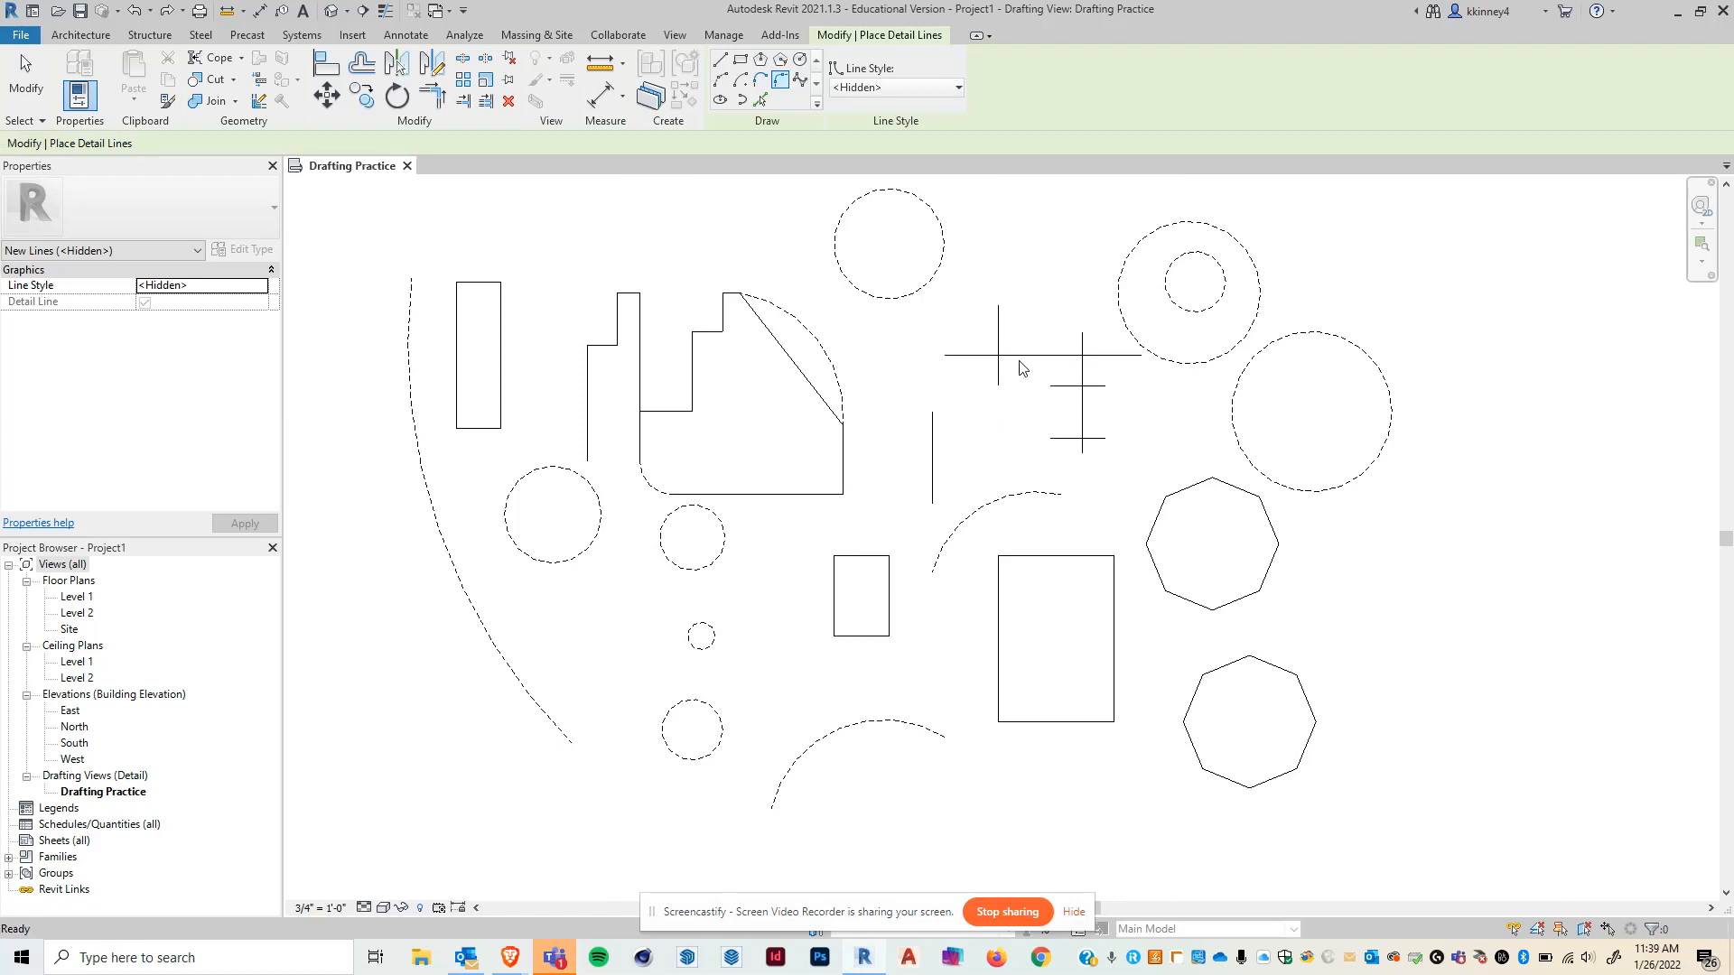
{"action": "key", "text": "Escape"}
{"action": "key", "text": "Escape"}
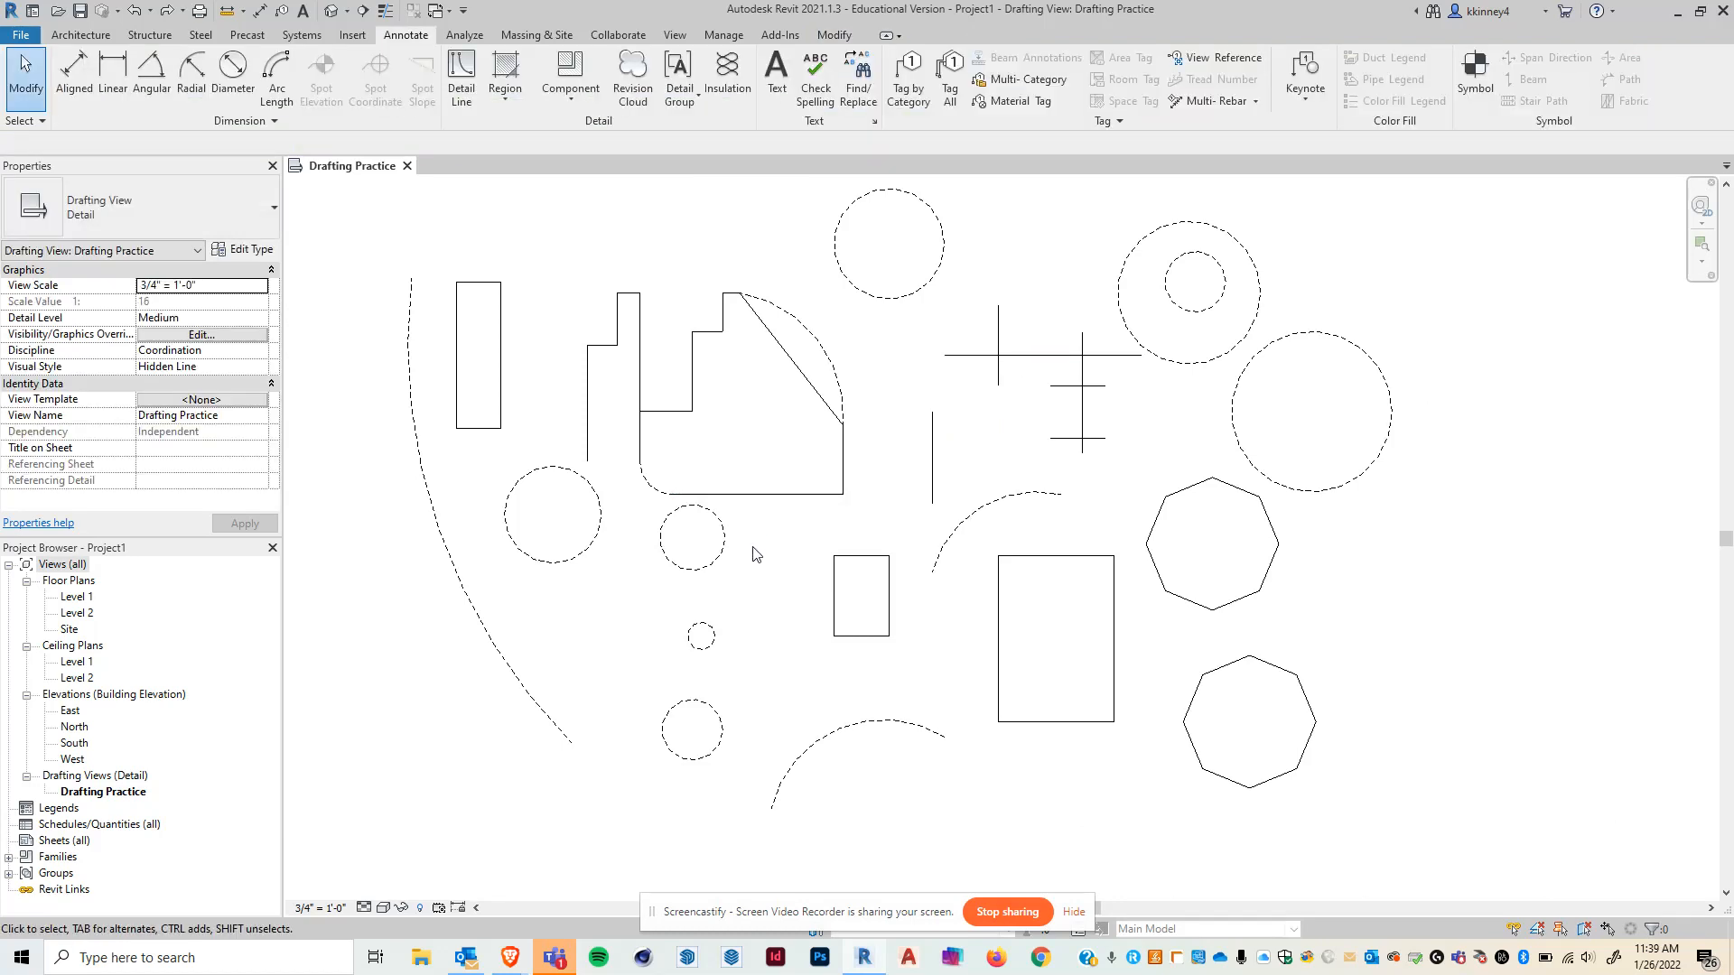
- Fillet the tall rectangle's bottom-right corner using a fixed 0' 6" radius
{"action": "middle_click_drag", "start_coordinate": [751, 449], "coordinate": [782, 437]}
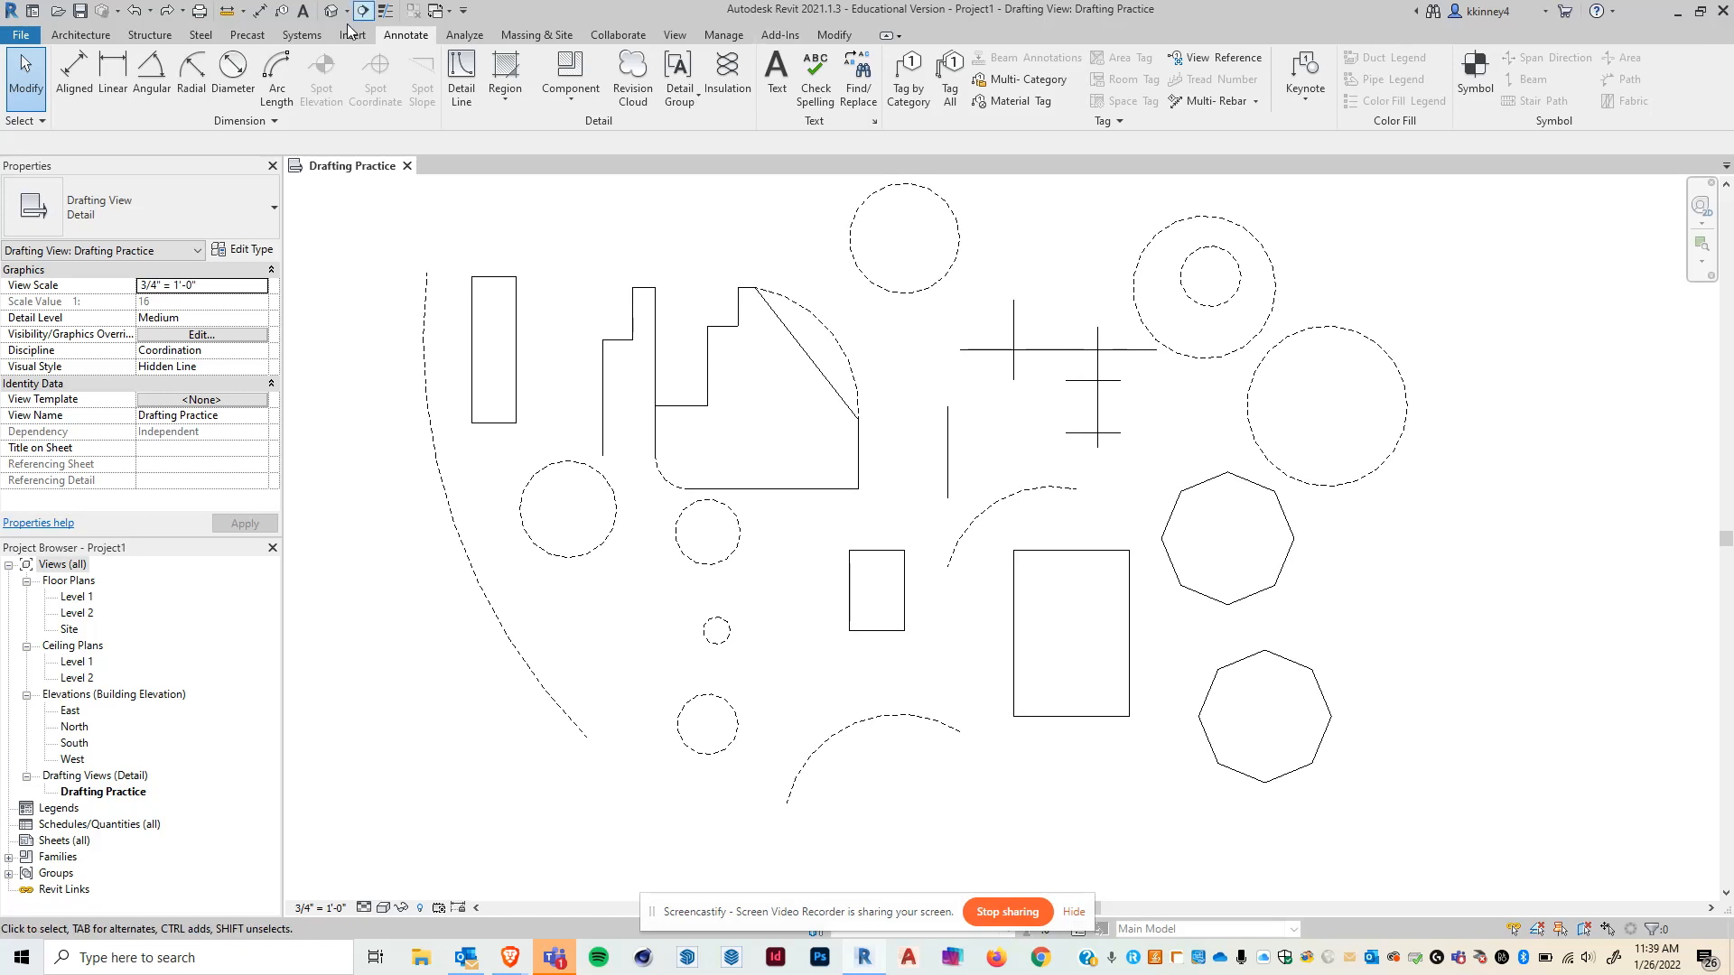
{"action": "left_click", "coordinate": [461, 77]}
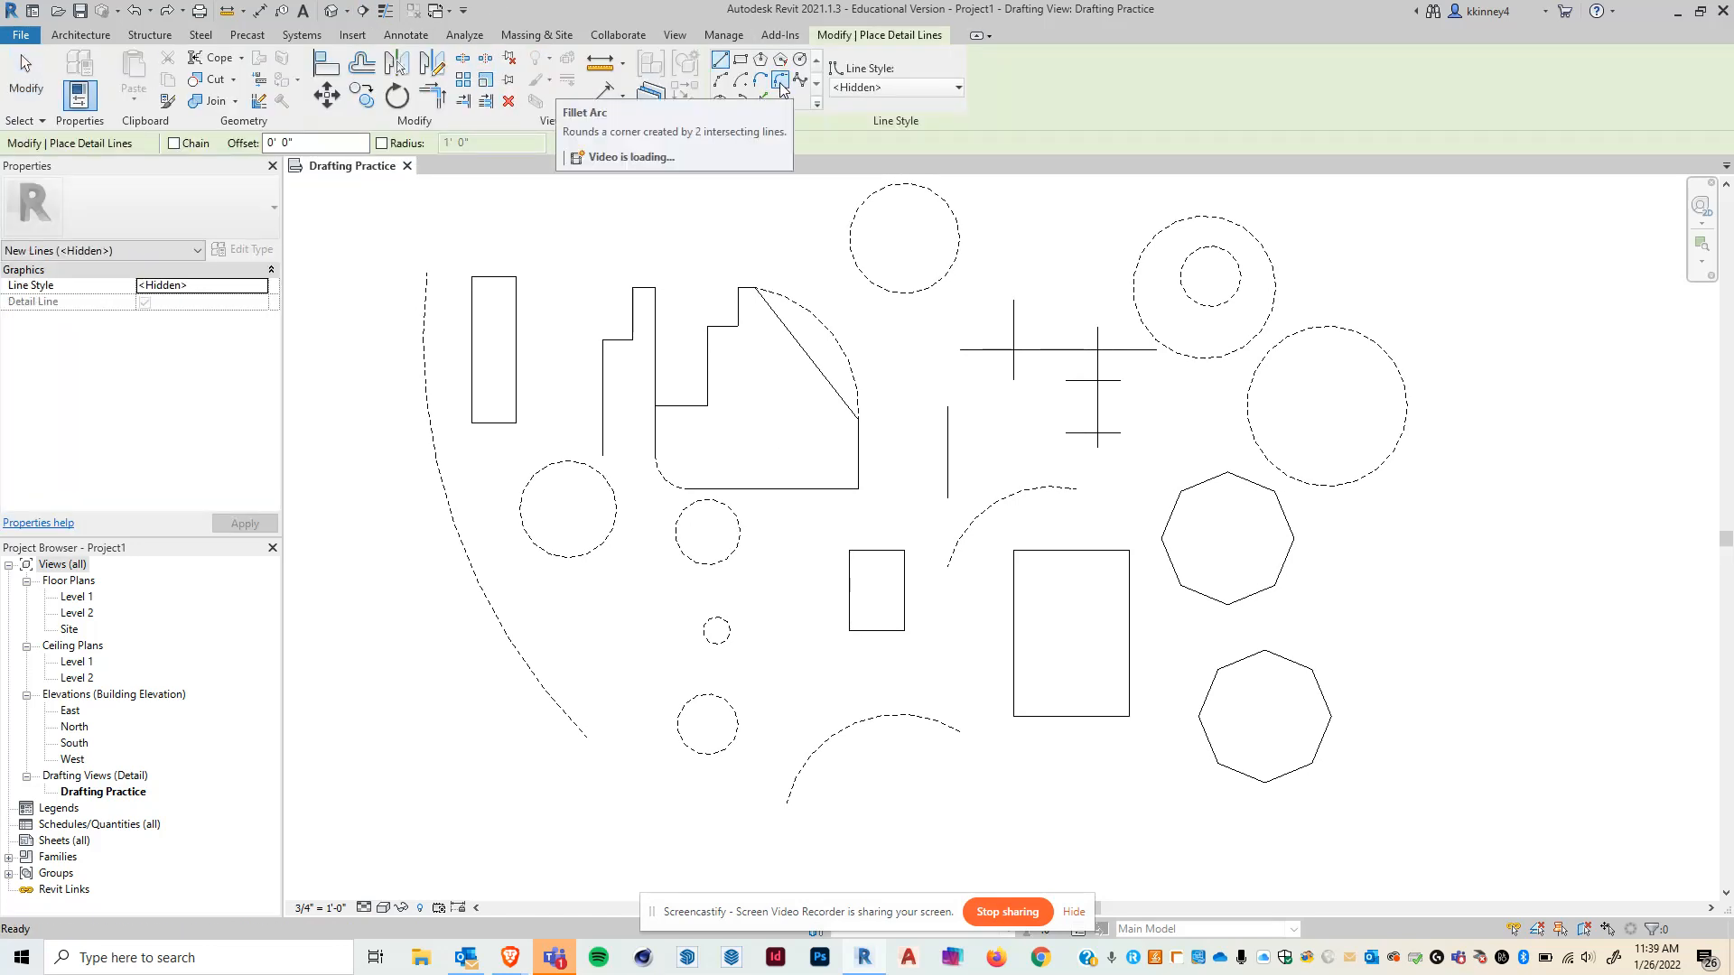
{"action": "left_click", "coordinate": [782, 85]}
{"action": "left_click", "coordinate": [230, 144]}
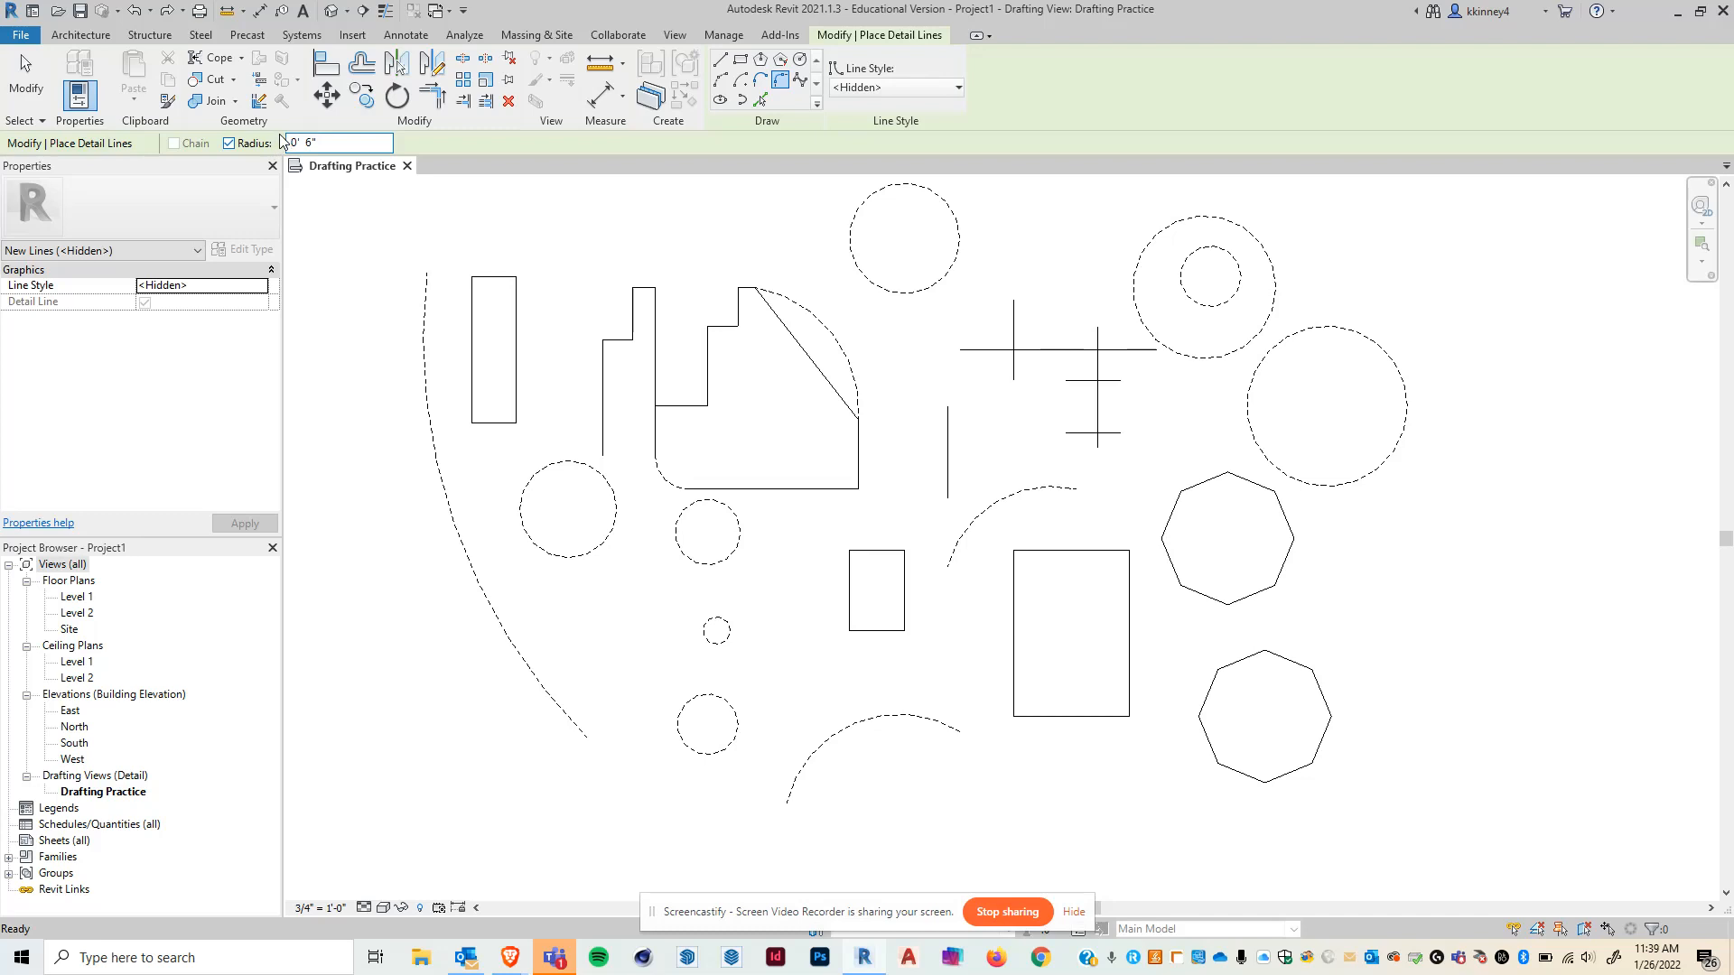
{"action": "left_click", "coordinate": [496, 423]}
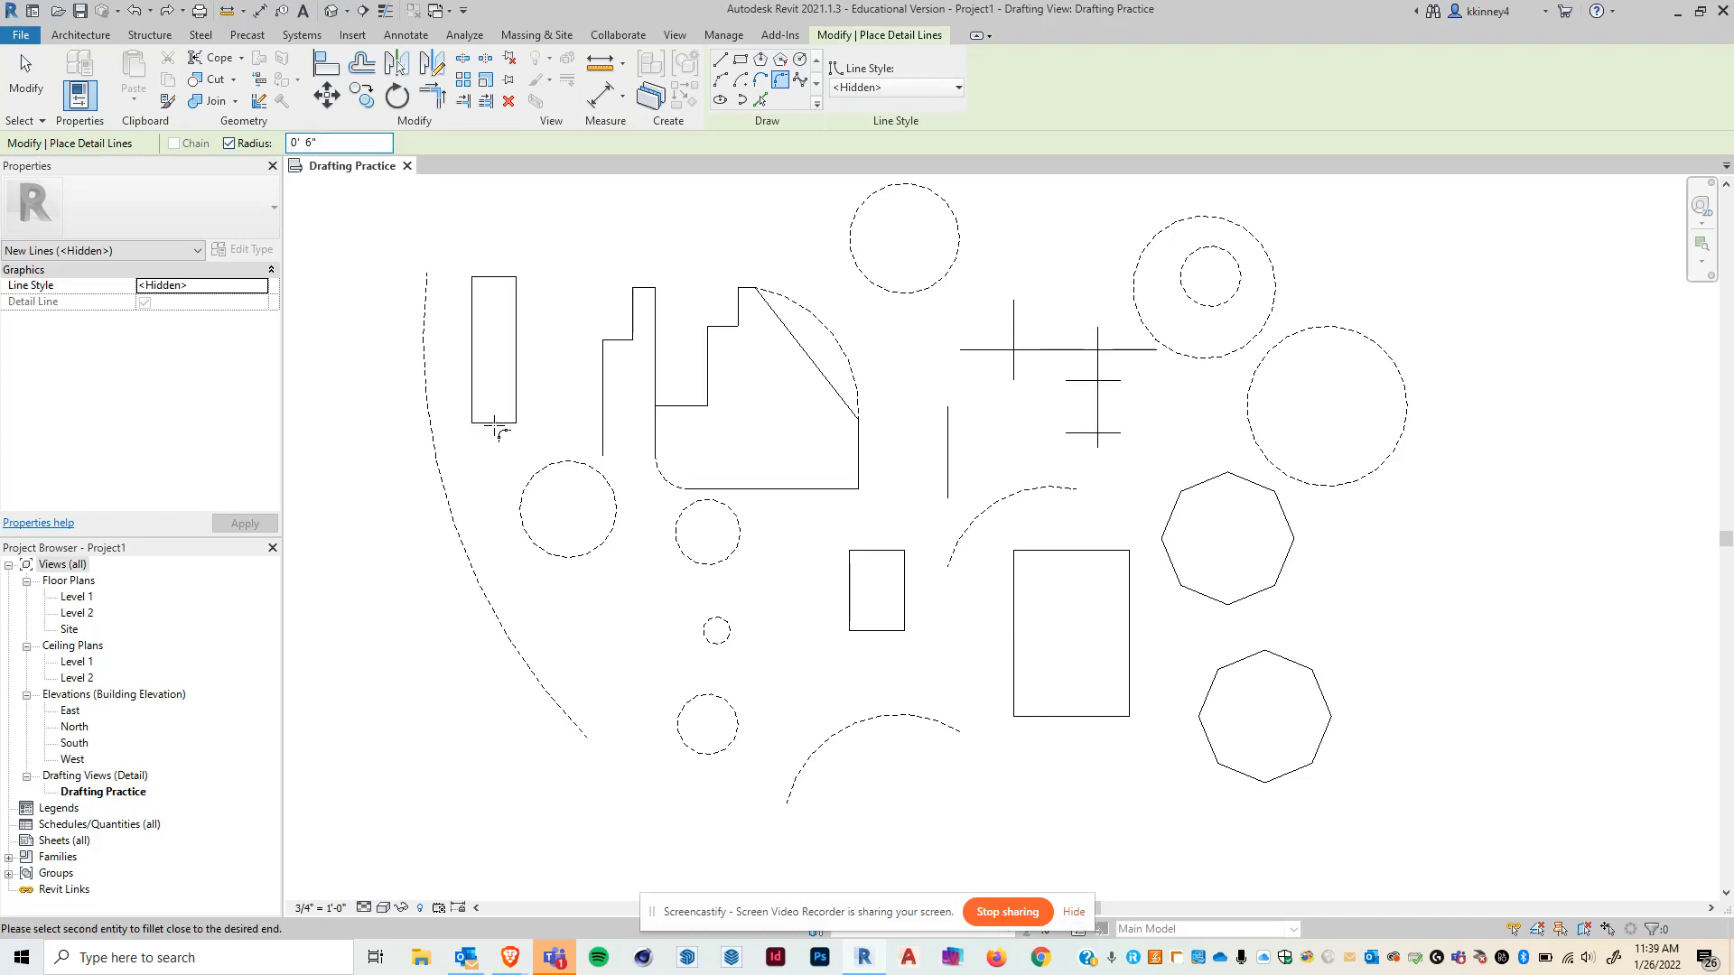
{"action": "left_click", "coordinate": [515, 398]}
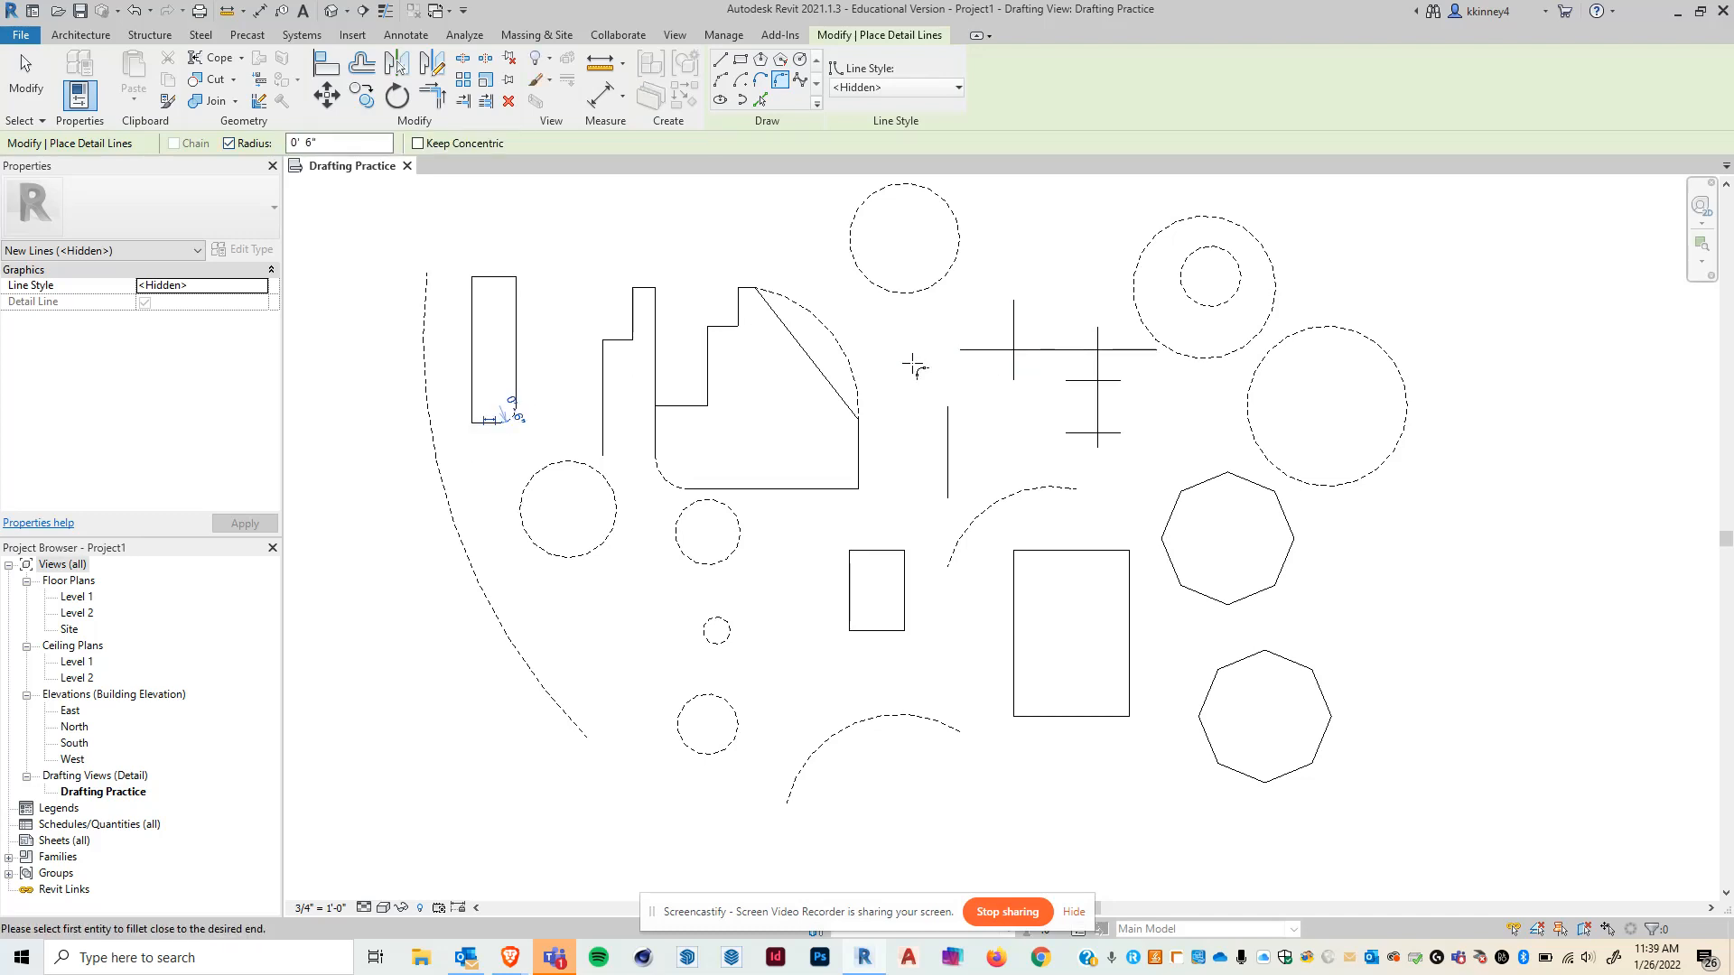
- Fillet the upper-left inner corner of the stepped outline with a Fillet Arc
{"action": "scroll", "coordinate": [503, 417], "scroll_direction": "up", "scroll_amount": 2}
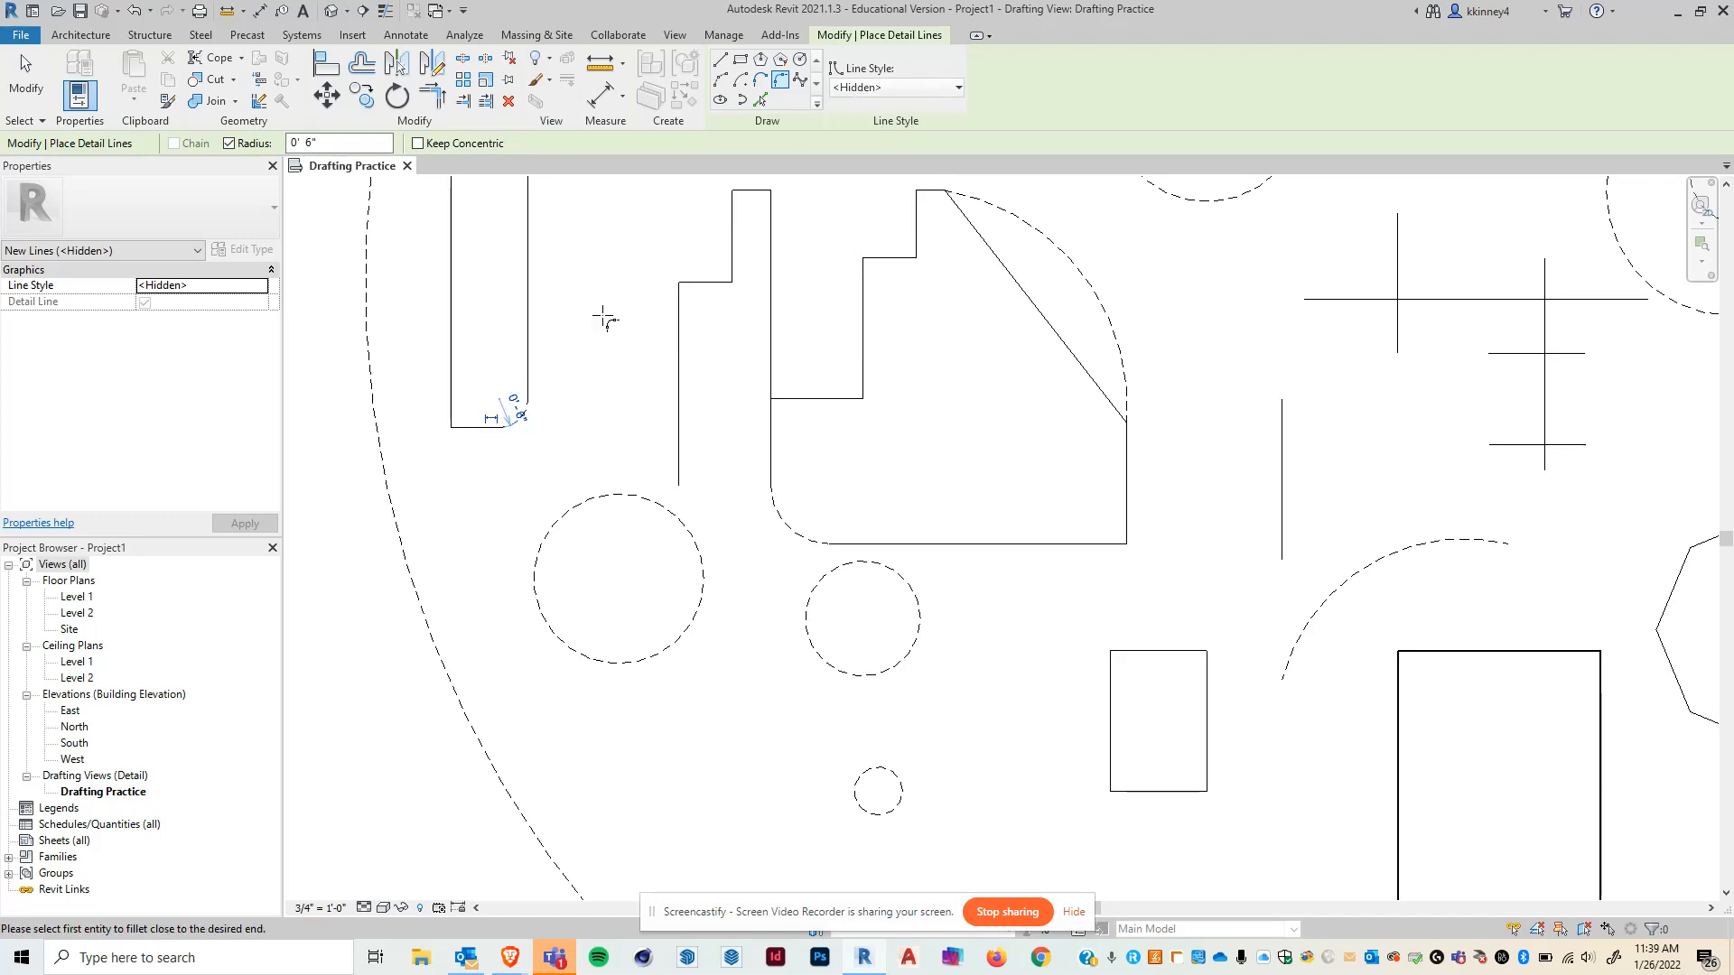
{"action": "left_click", "coordinate": [696, 283]}
{"action": "left_click", "coordinate": [679, 316]}
- Fillet the tall rectangle's top-right corner with a Fillet Arc
{"action": "scroll", "coordinate": [560, 479], "scroll_direction": "down", "scroll_amount": 2}
{"action": "left_click", "coordinate": [485, 311]}
{"action": "left_click", "coordinate": [498, 277]}
- Fillet the short vertical line to the arc beside it near the centre, then exit the tool
{"action": "left_click", "coordinate": [1043, 602]}
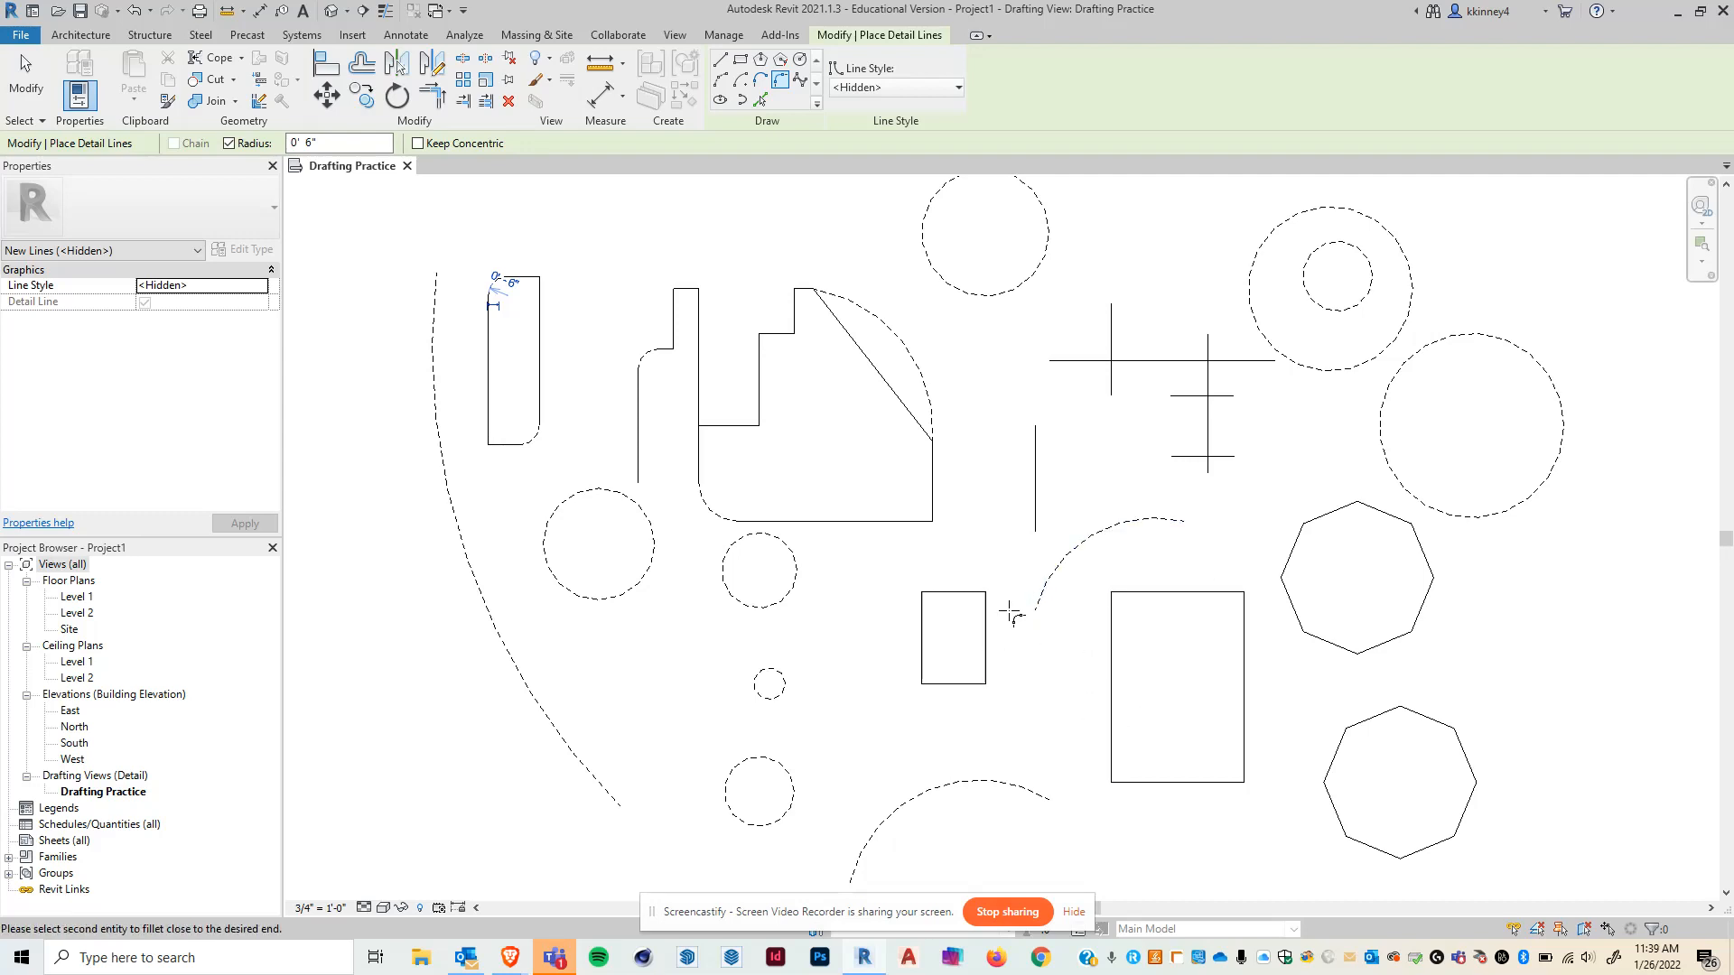
{"action": "left_click", "coordinate": [1034, 522]}
{"action": "scroll", "coordinate": [1005, 578], "scroll_direction": "up", "scroll_amount": 1}
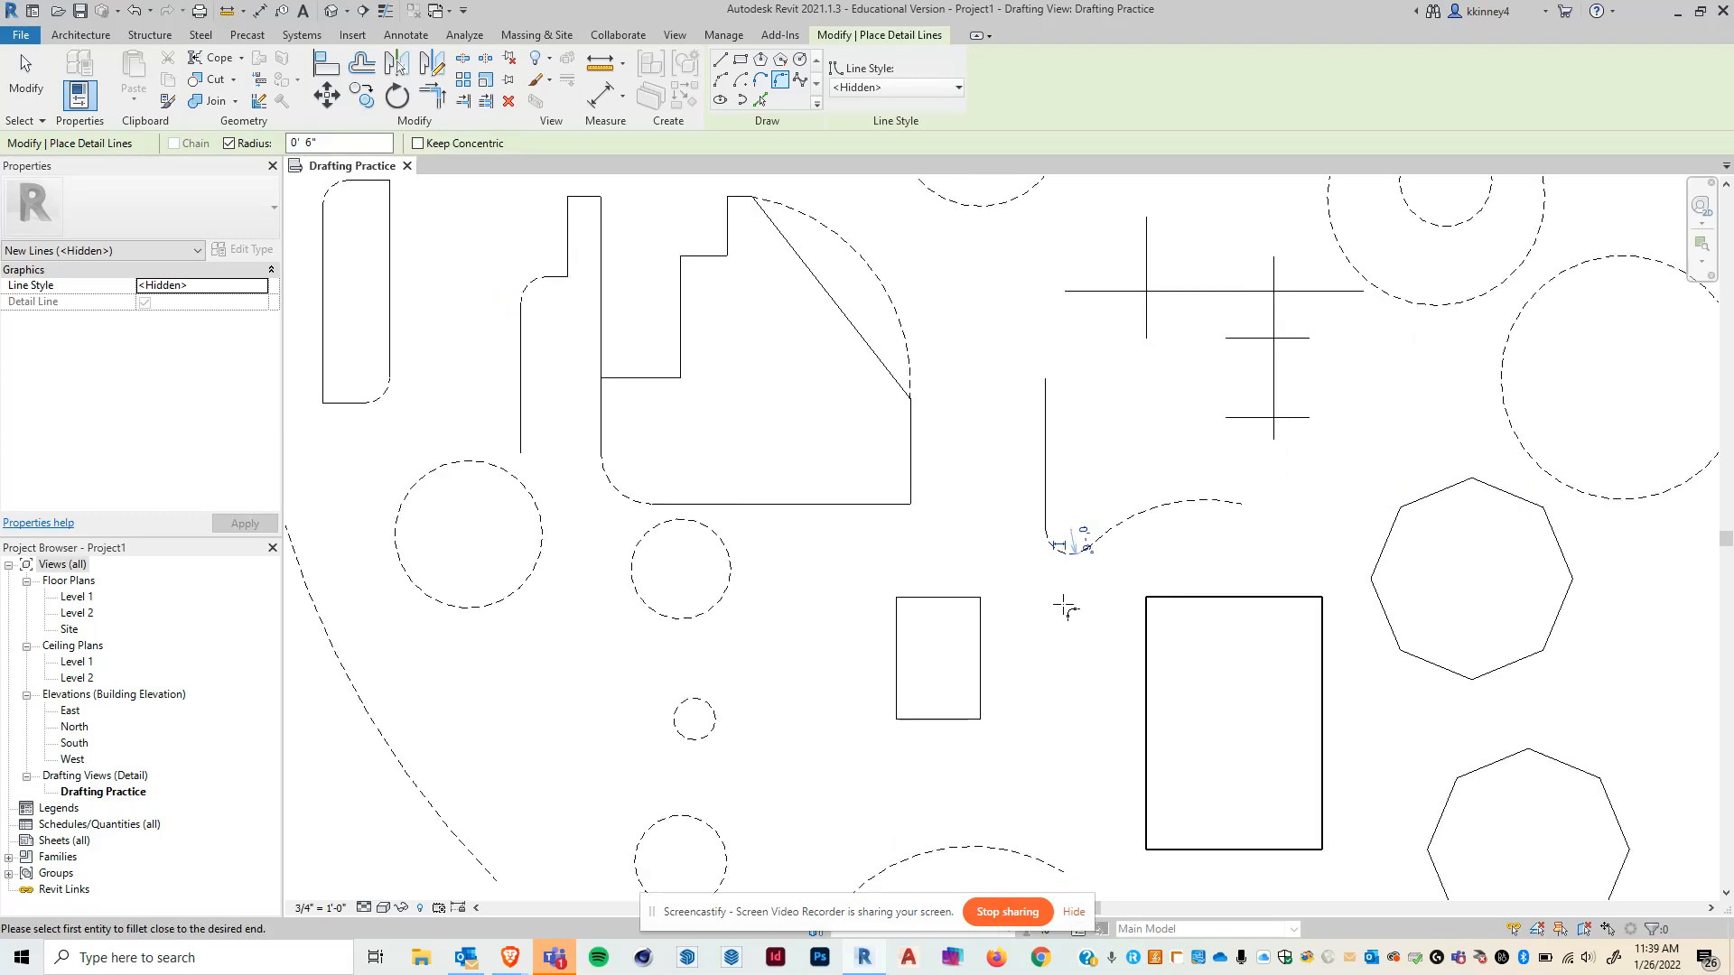
{"action": "key", "text": "Escape"}
{"action": "key", "text": "Escape"}
- Draw a center-ends arc in the Wide Lines style to the right of the upper octagon and exit the tool
{"action": "scroll", "coordinate": [672, 508], "scroll_direction": "down", "scroll_amount": 2}
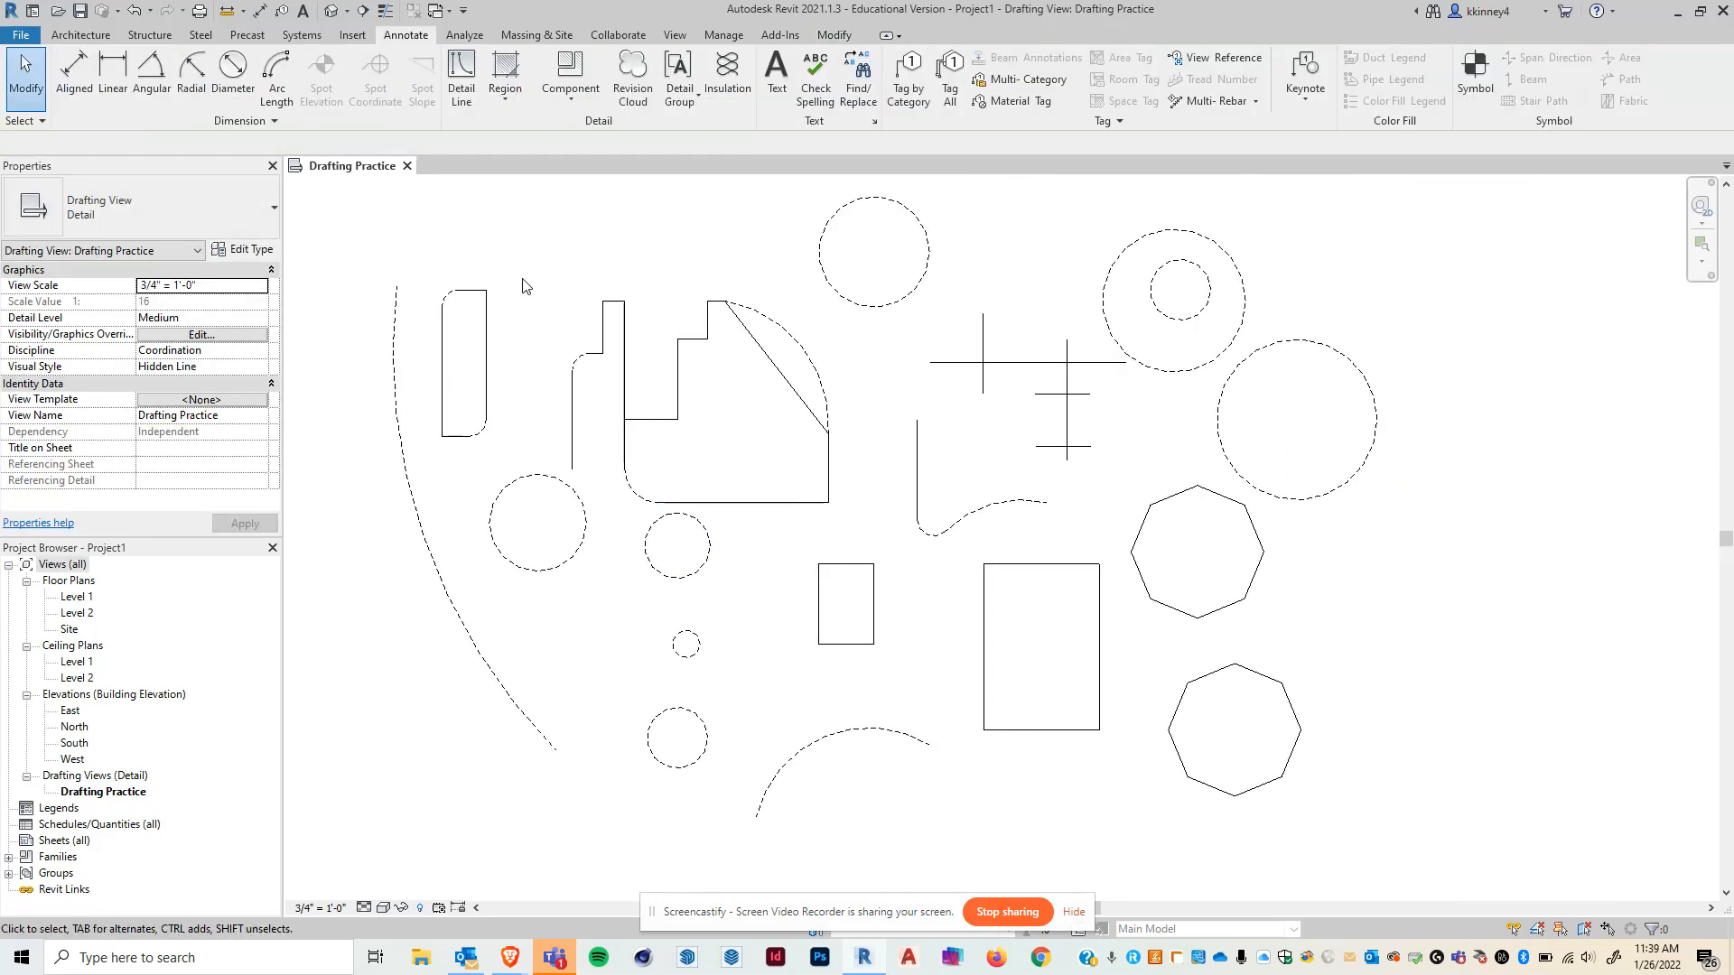
{"action": "left_click", "coordinate": [463, 79]}
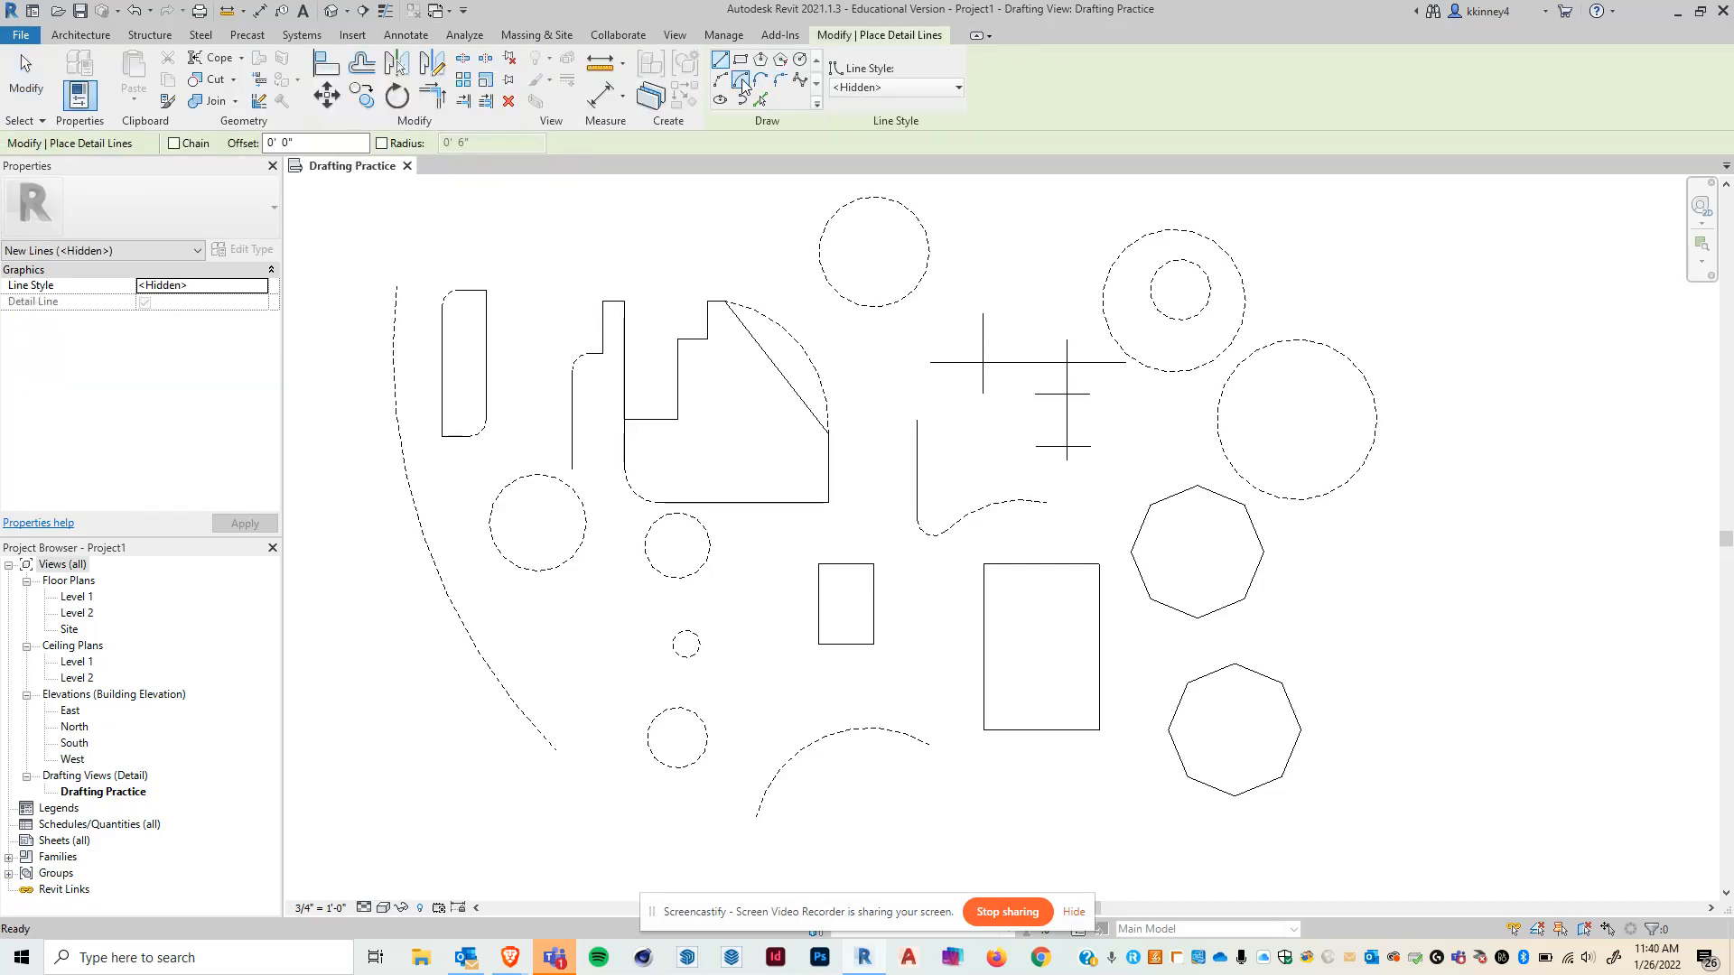
{"action": "left_click", "coordinate": [894, 88]}
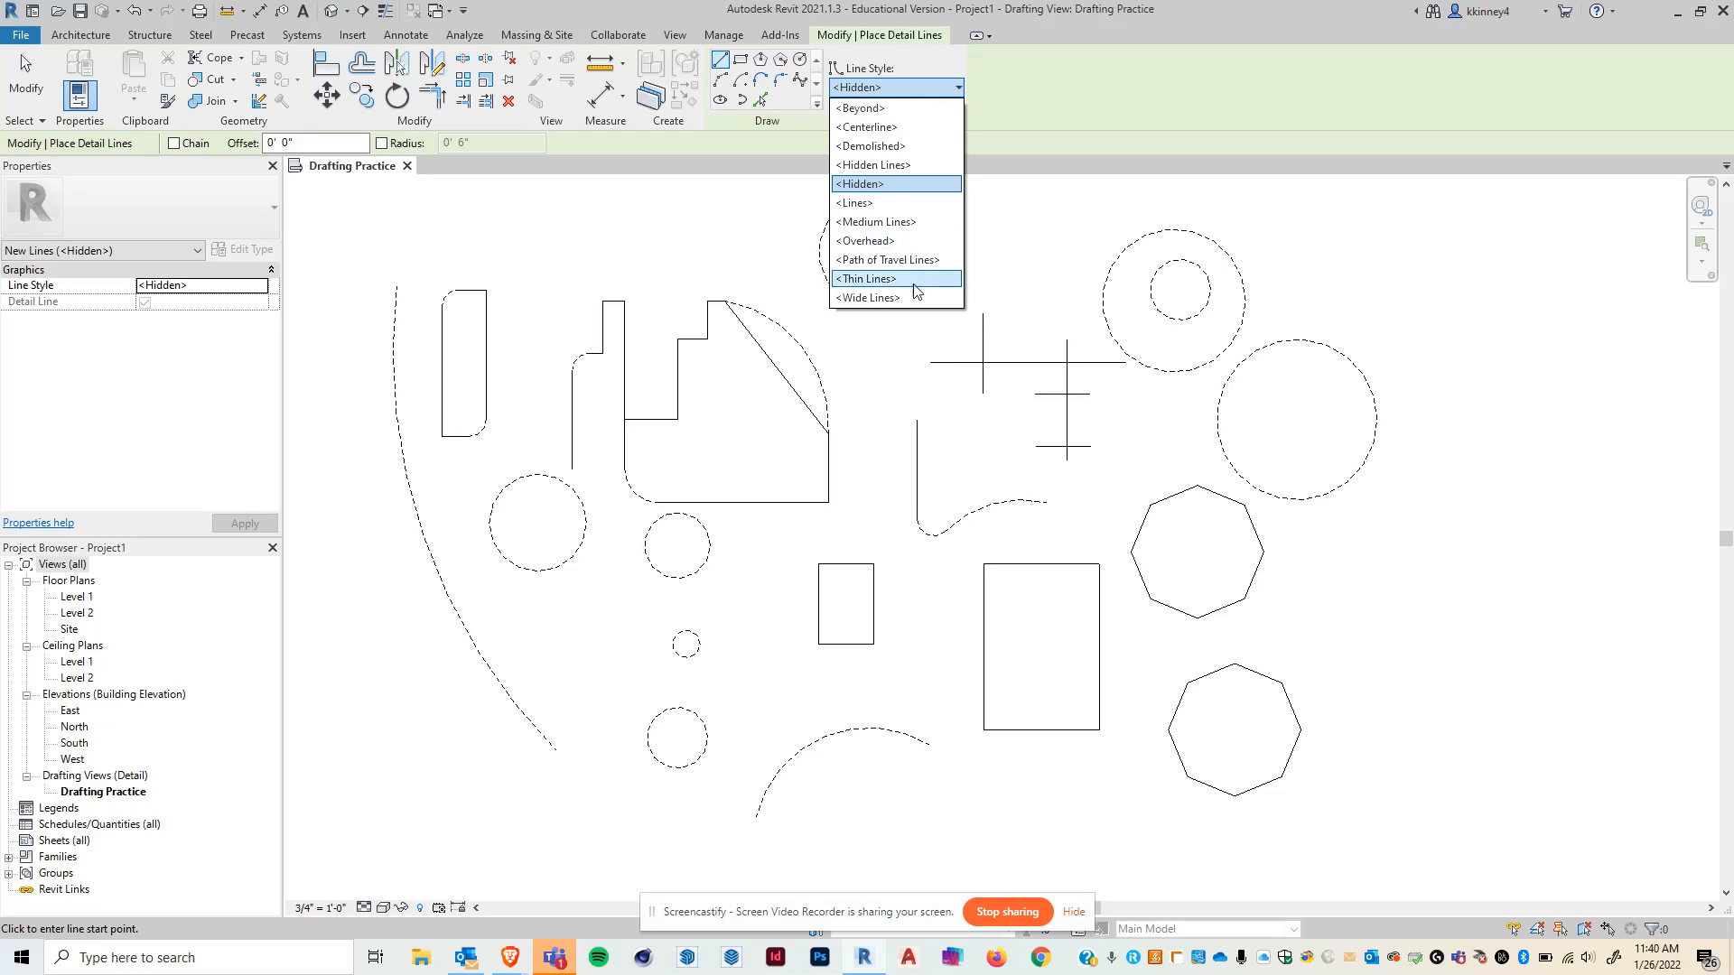
{"action": "left_click", "coordinate": [881, 299]}
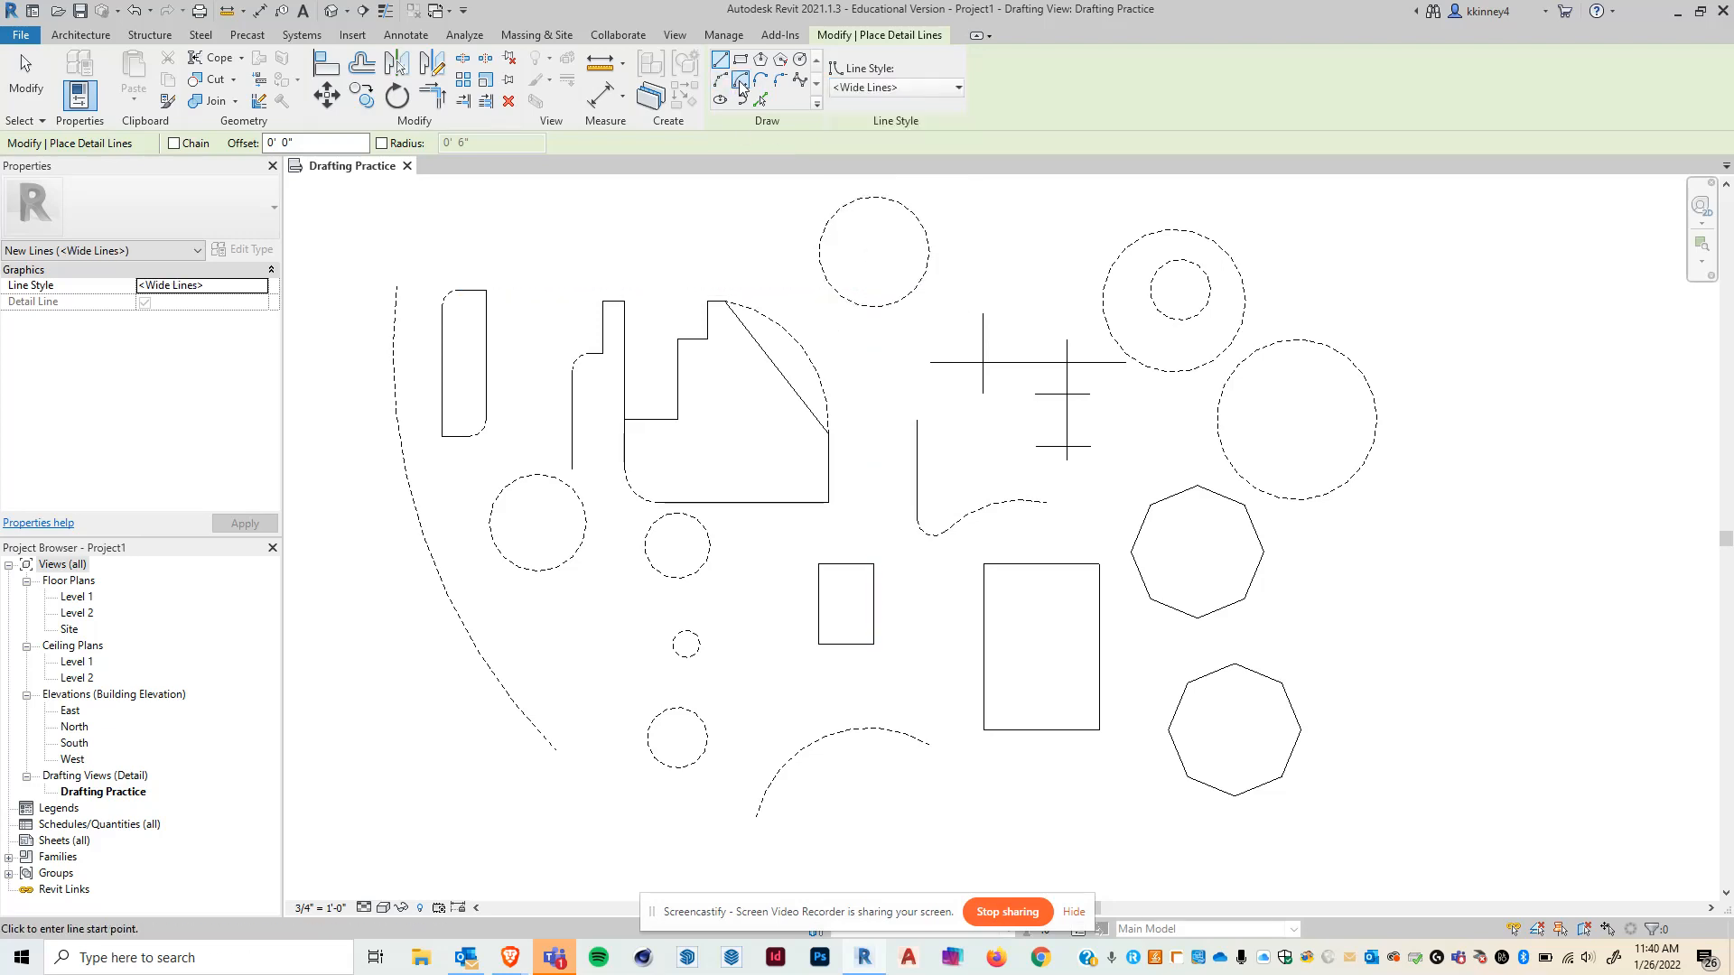
{"action": "left_click", "coordinate": [739, 79]}
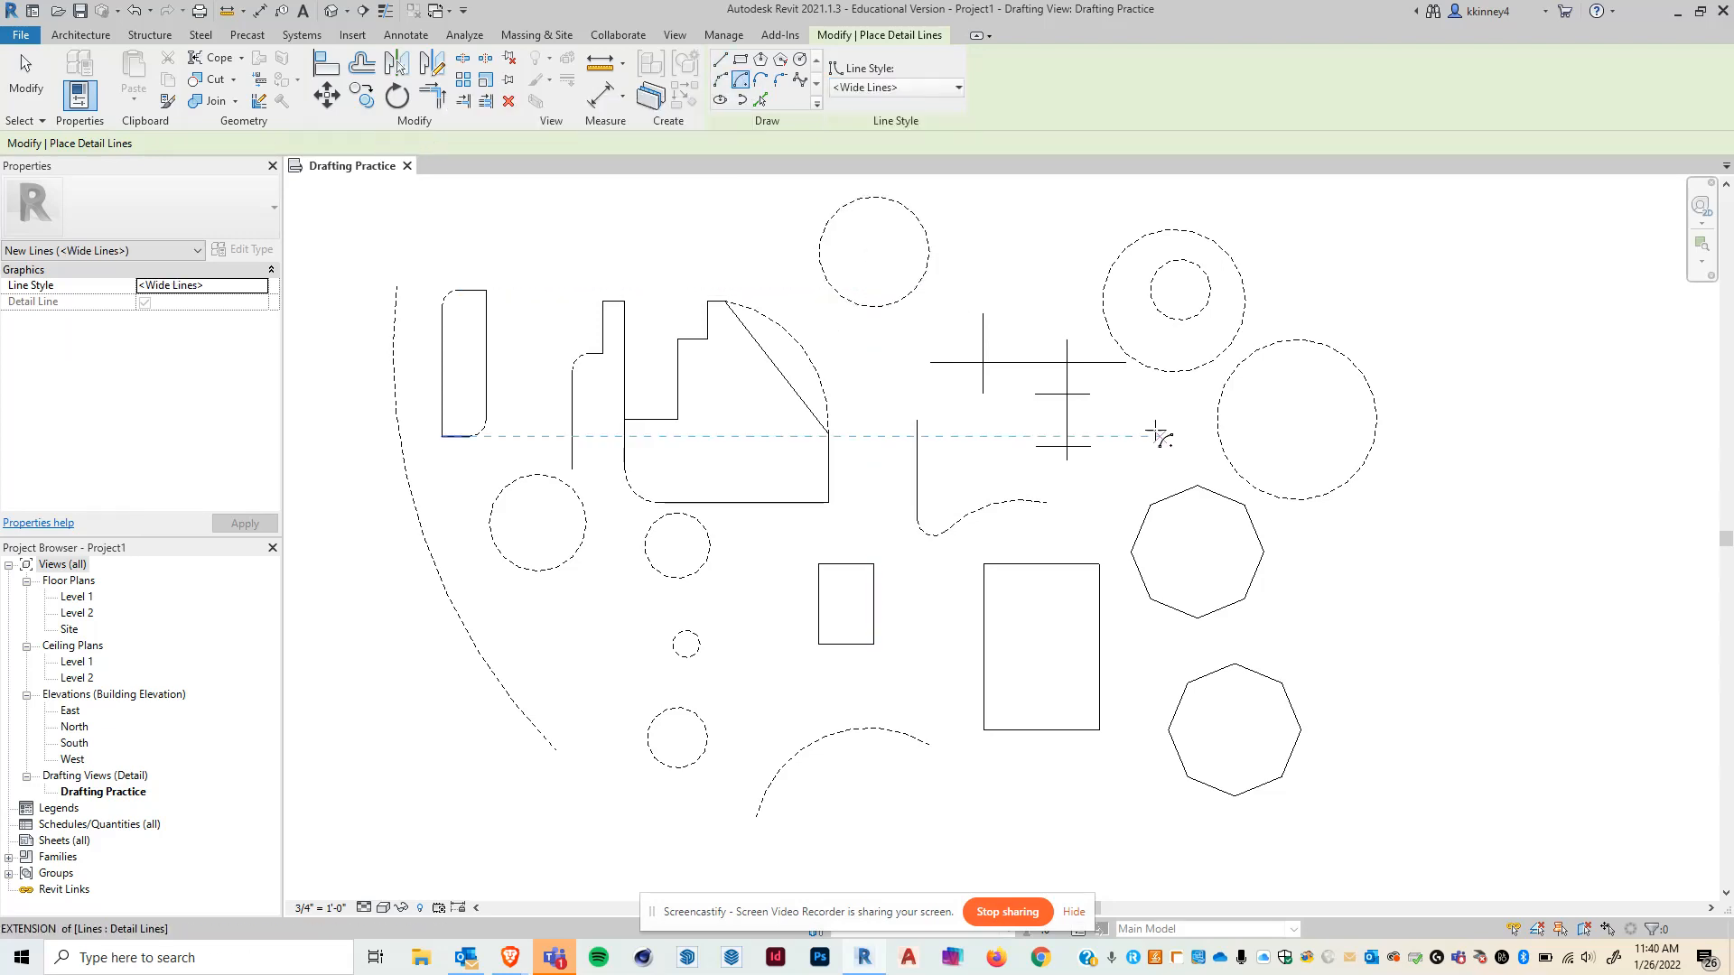
{"action": "left_click", "coordinate": [1360, 615]}
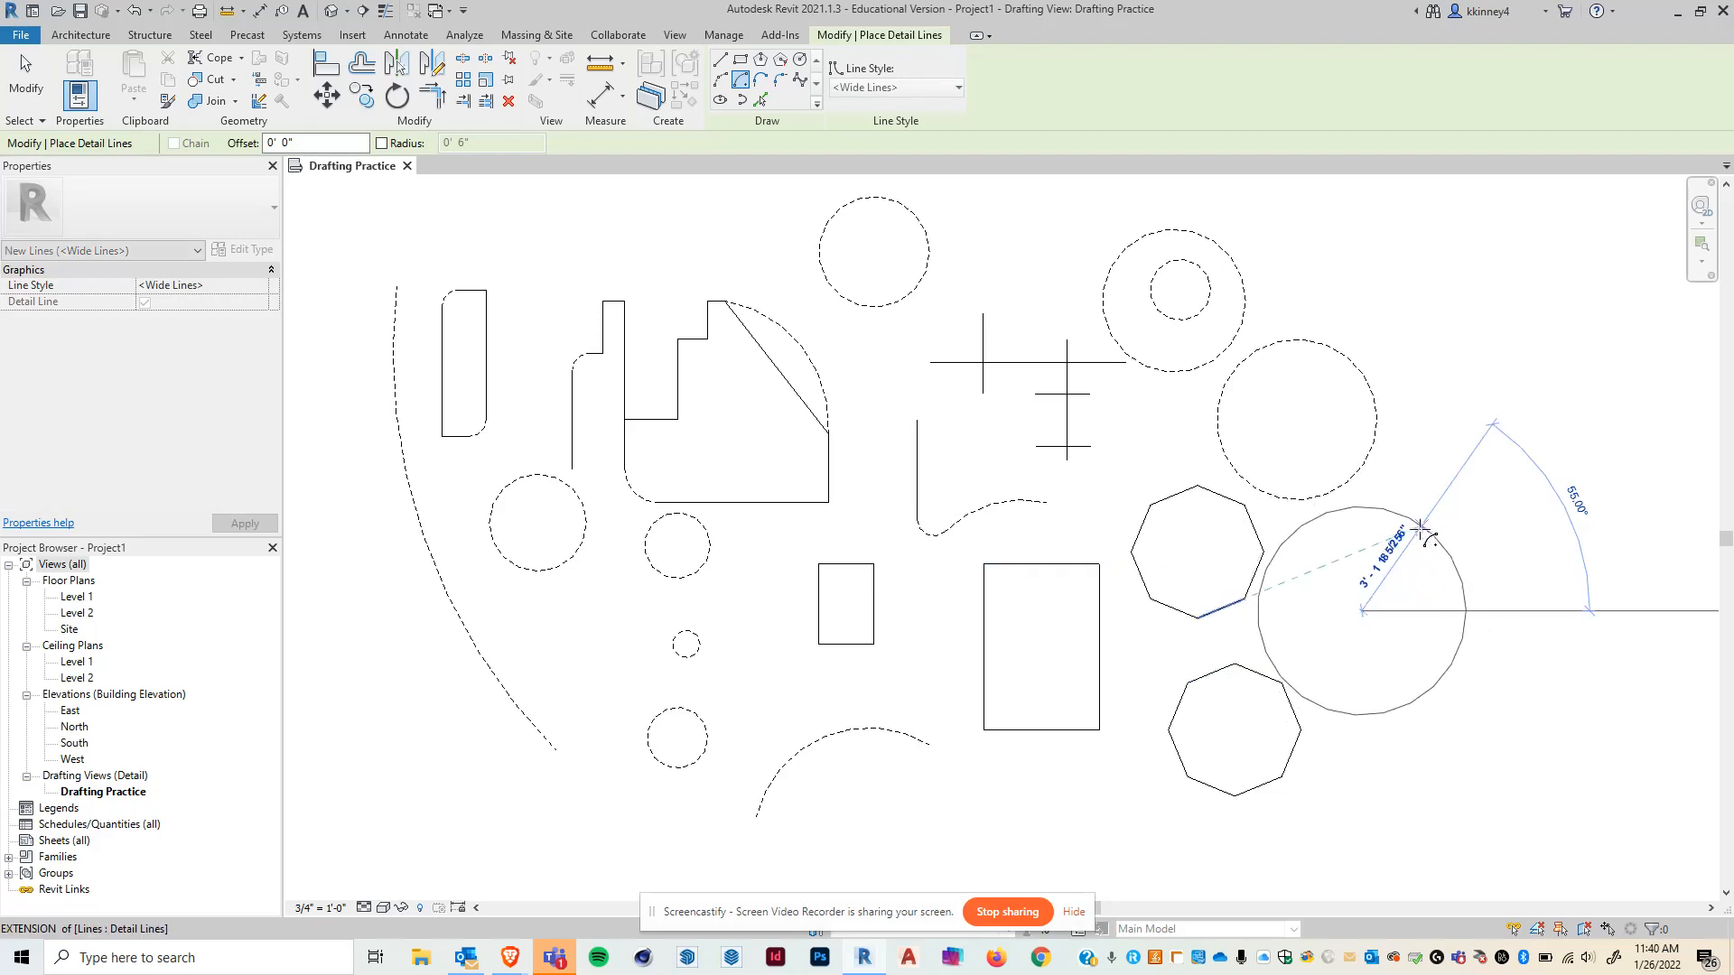
{"action": "left_click", "coordinate": [1419, 528]}
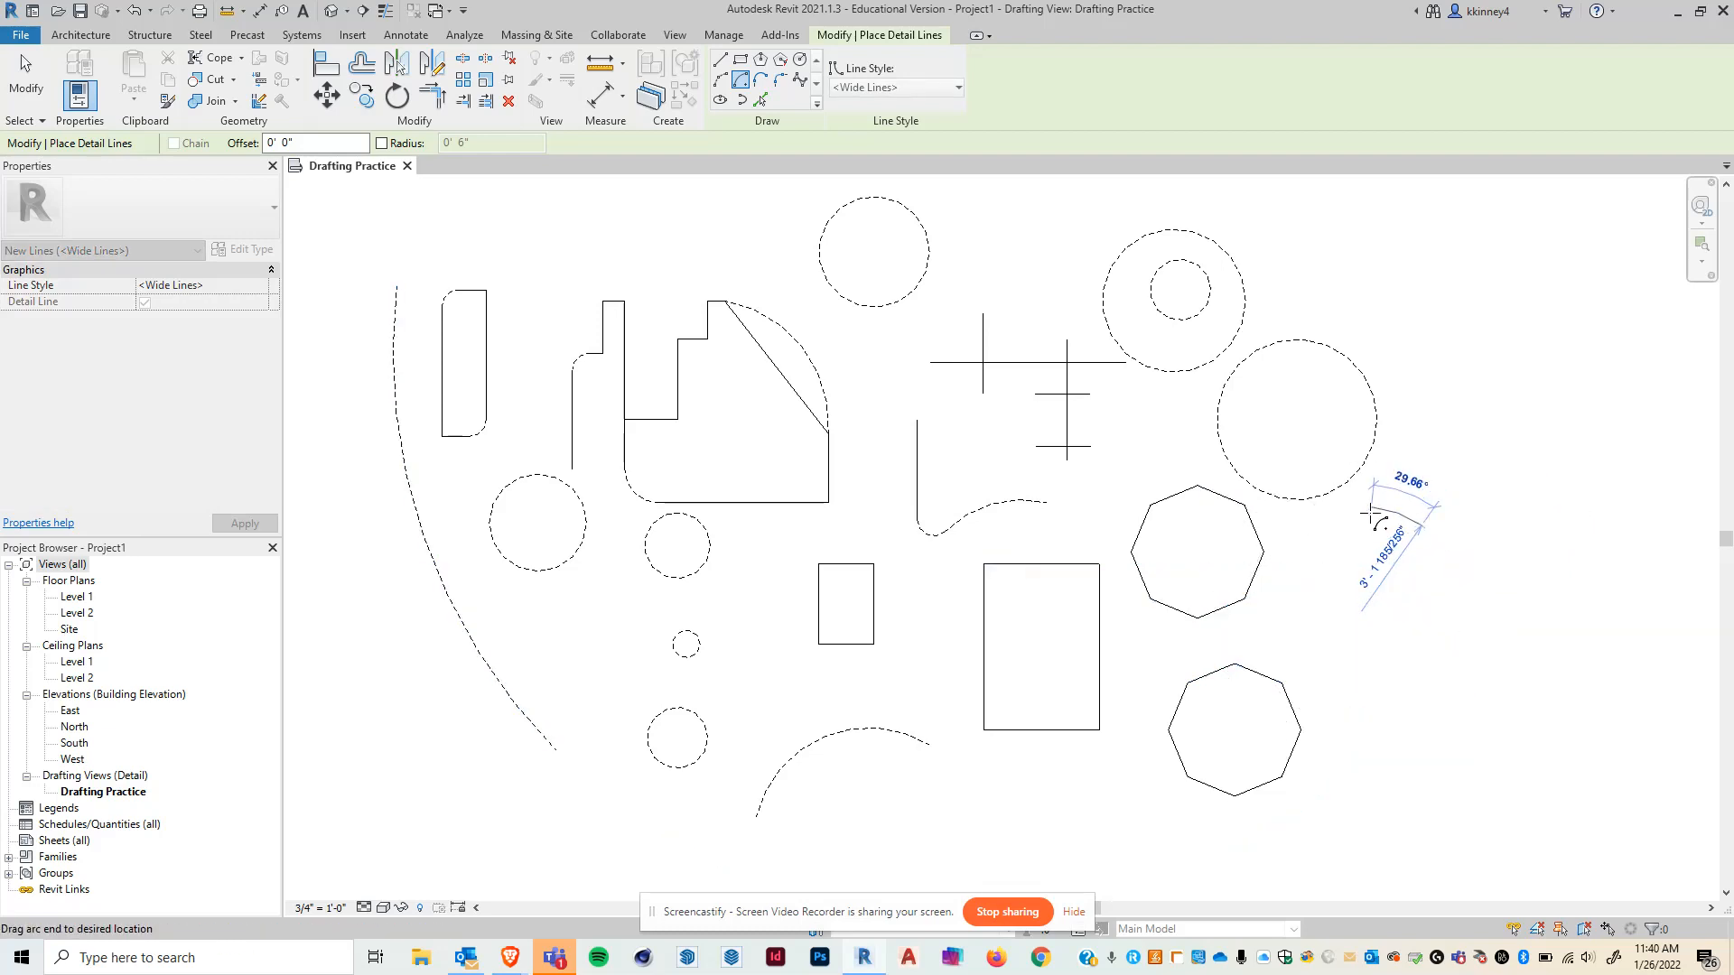
{"action": "left_click", "coordinate": [1308, 521]}
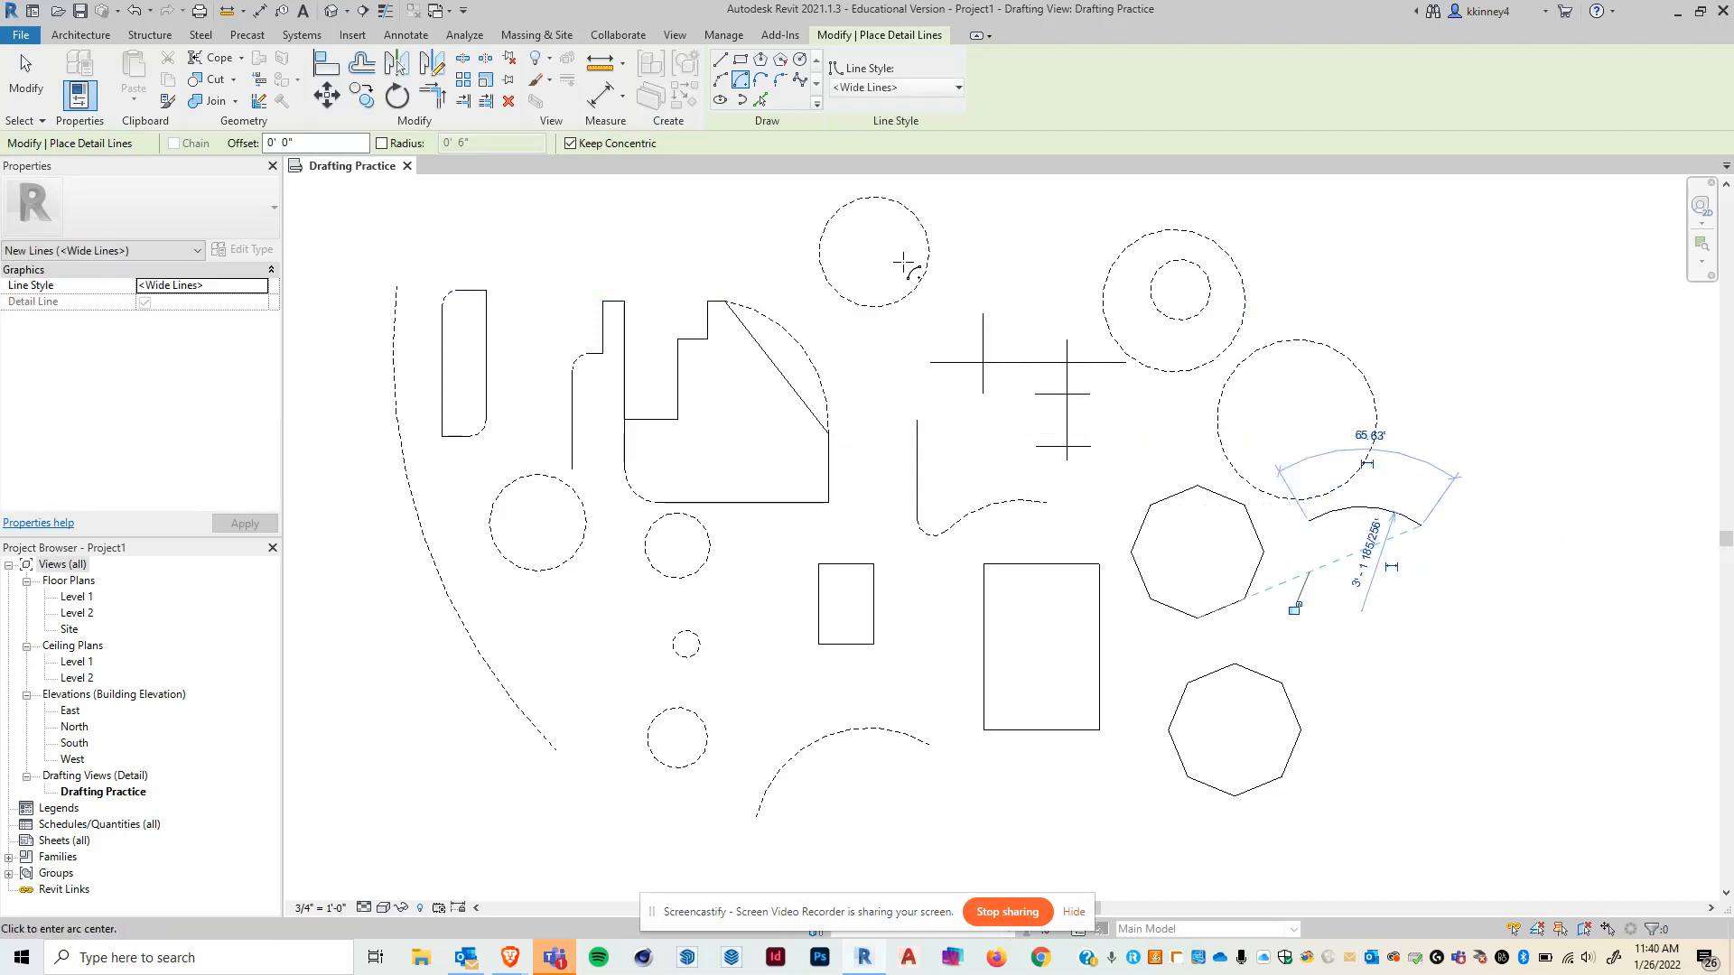
{"action": "key", "text": "Escape"}
{"action": "key", "text": "Escape"}
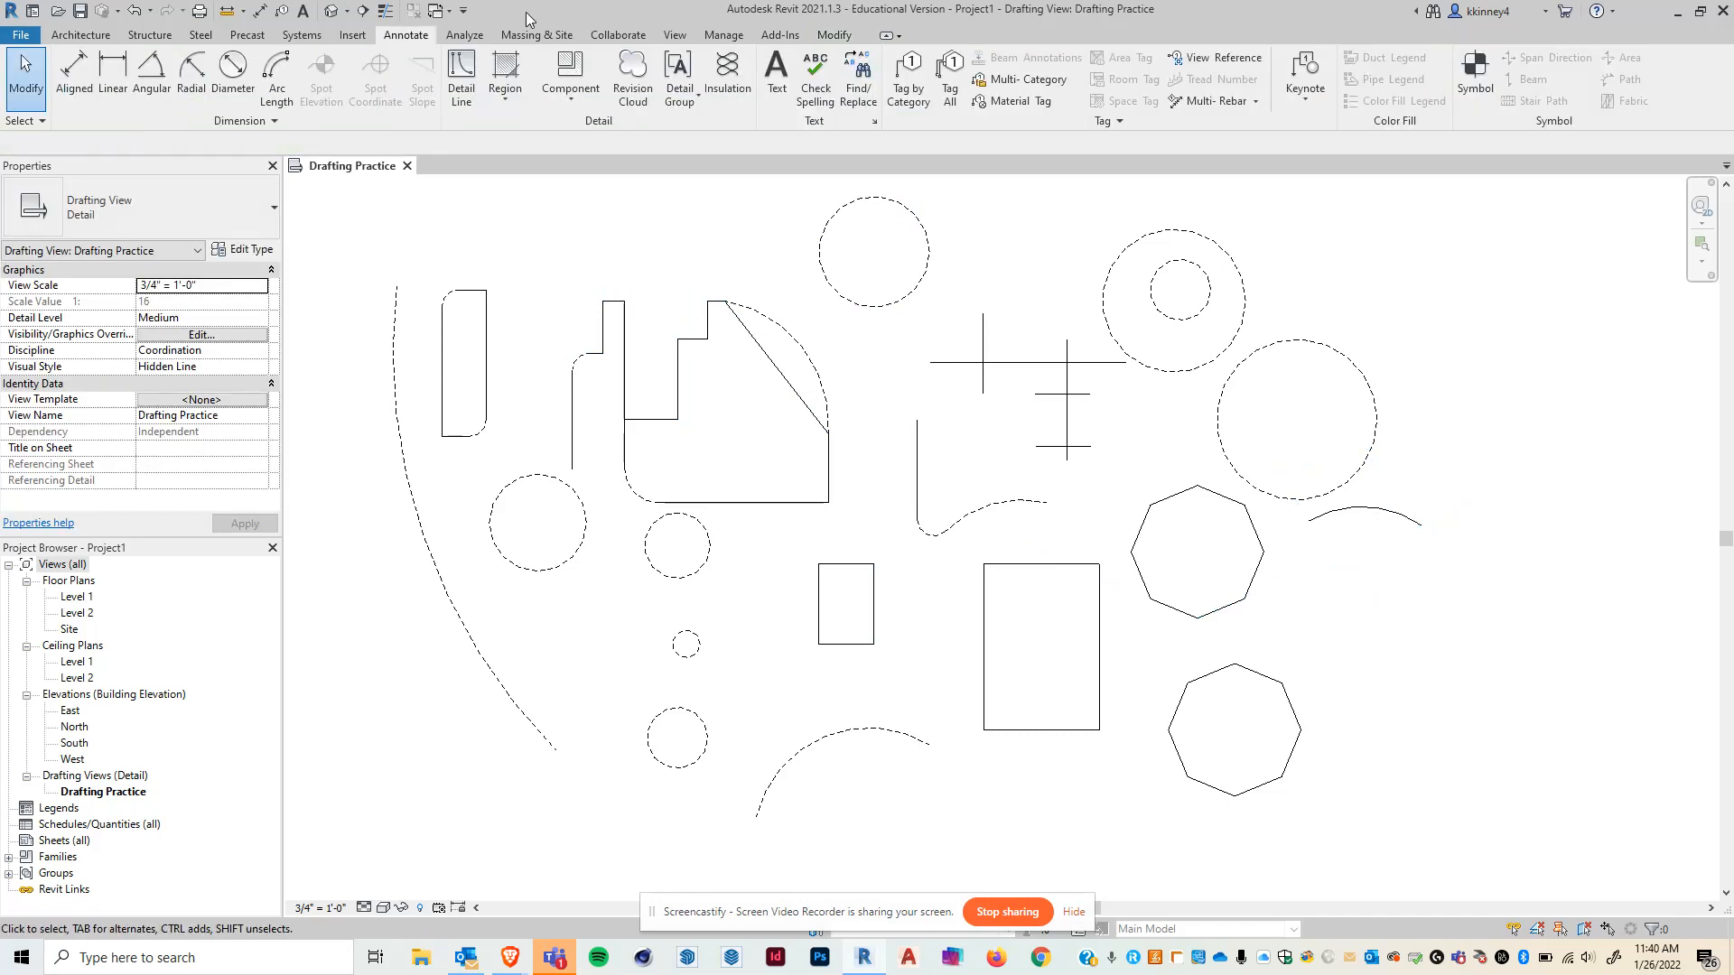
- Draw a chain of tangent end arcs from the lower end of the large dashed arc, forming an S-shaped curve
{"action": "left_click", "coordinate": [461, 67]}
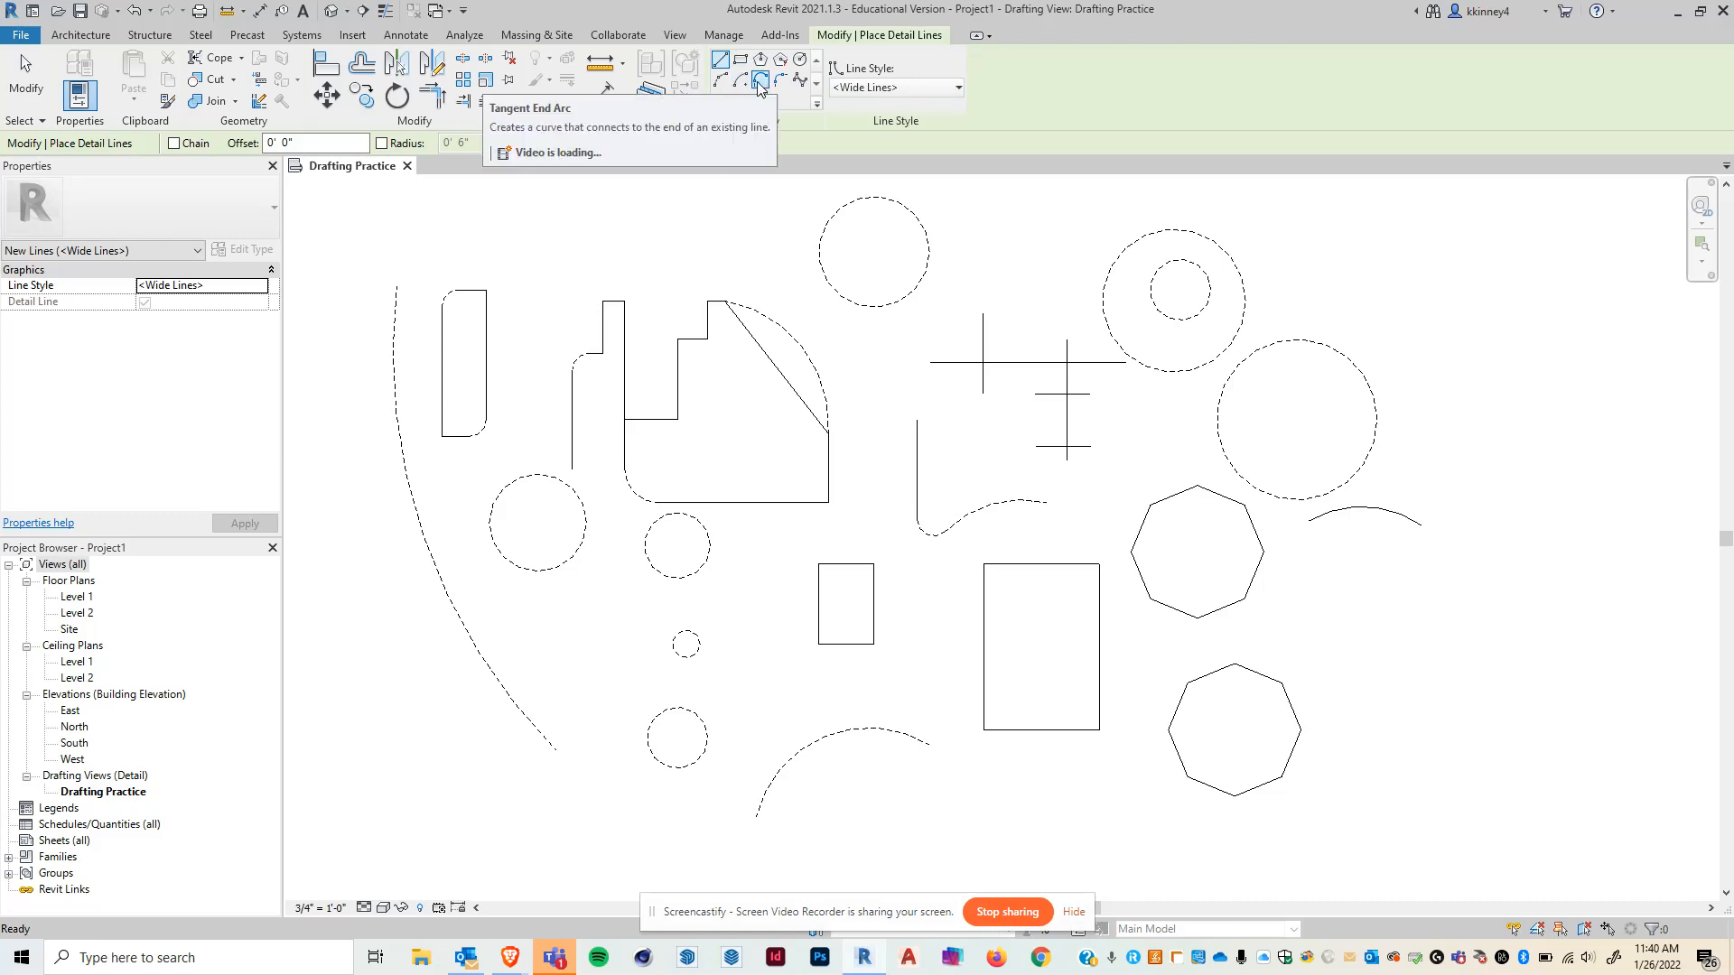
{"action": "left_click", "coordinate": [760, 80]}
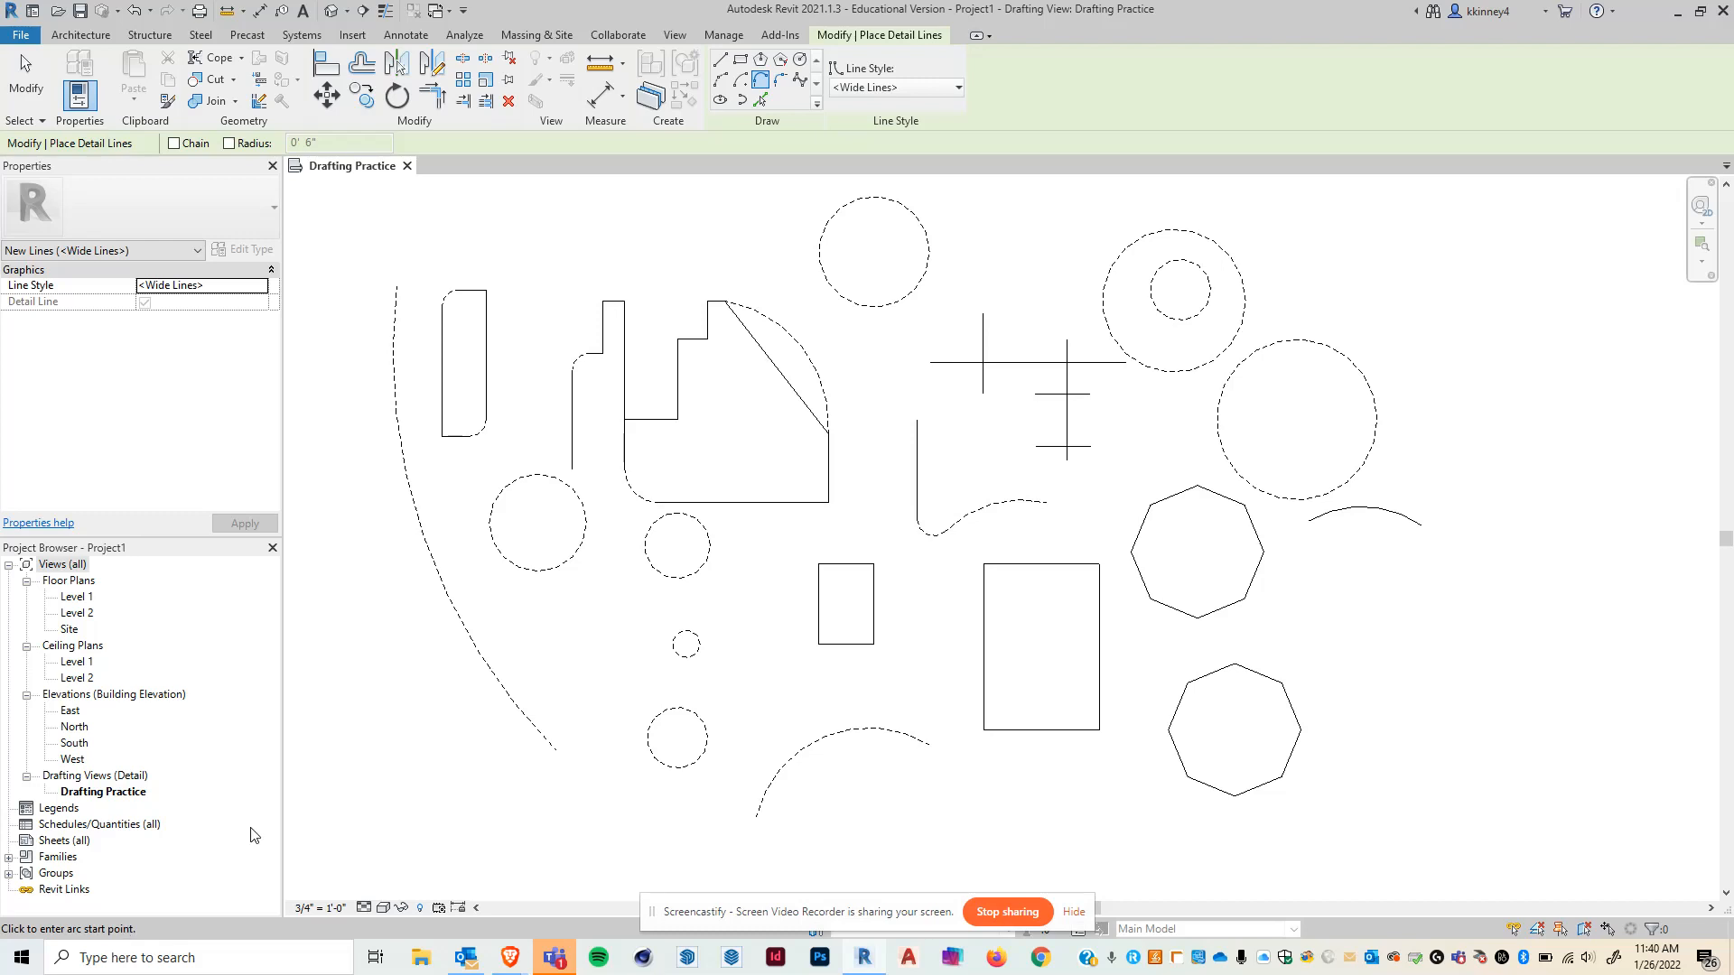
{"action": "left_click", "coordinate": [458, 712]}
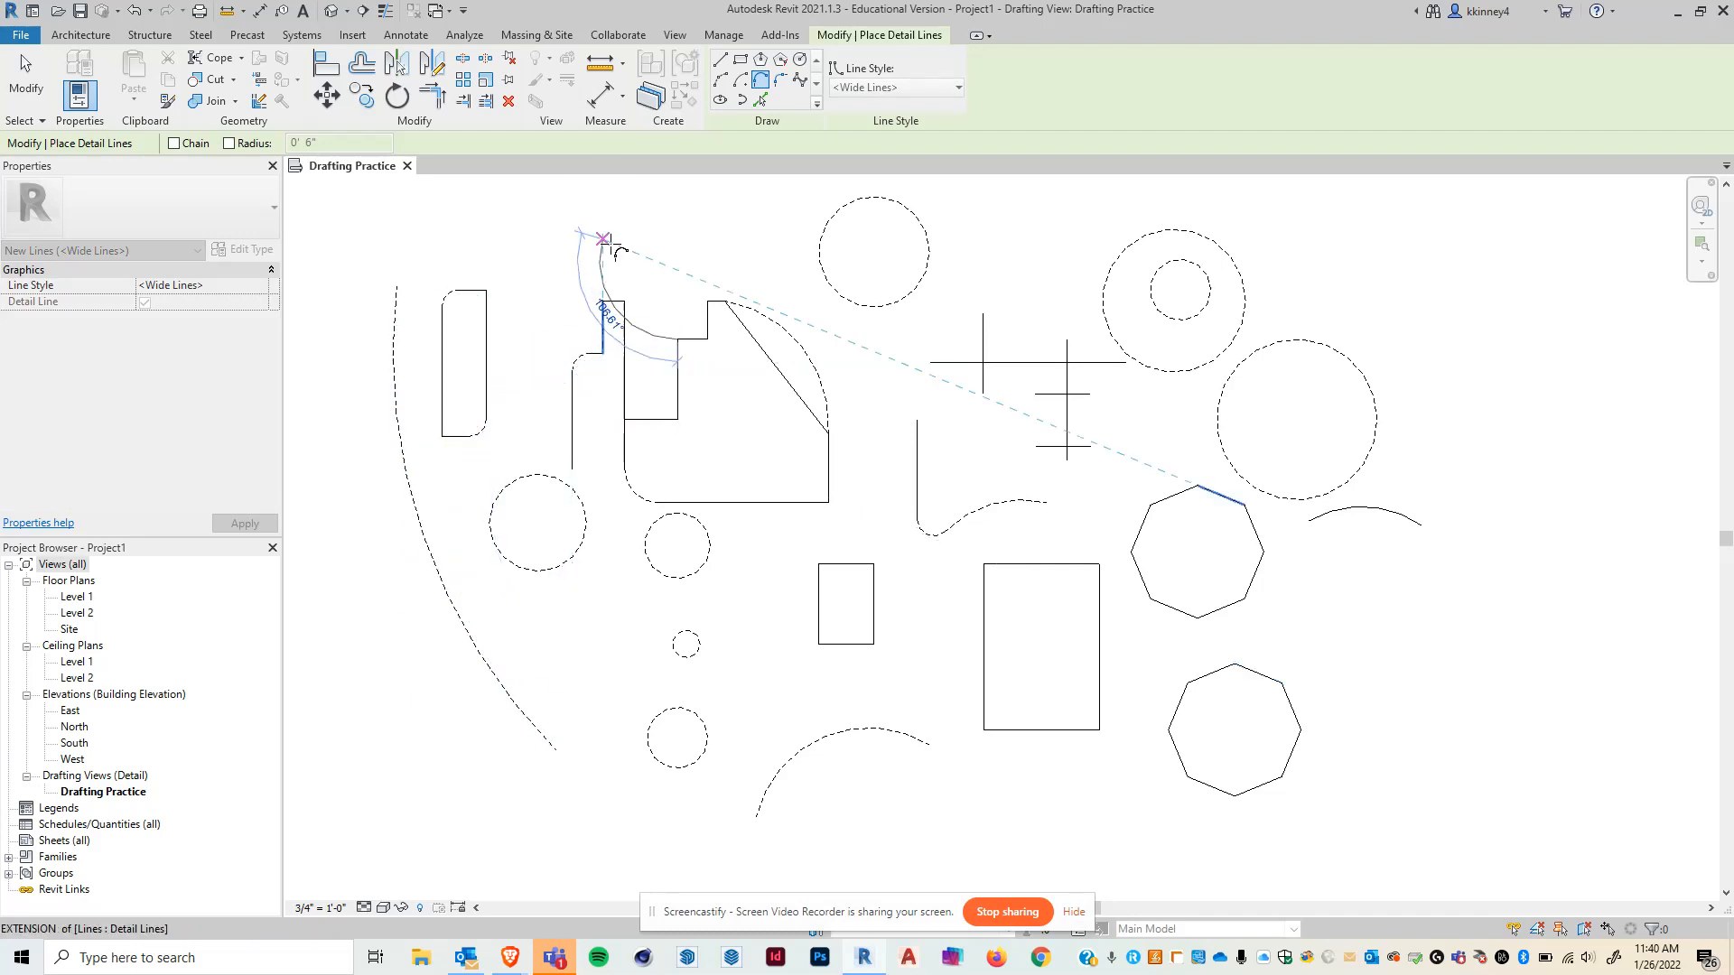
{"action": "key", "text": "Escape"}
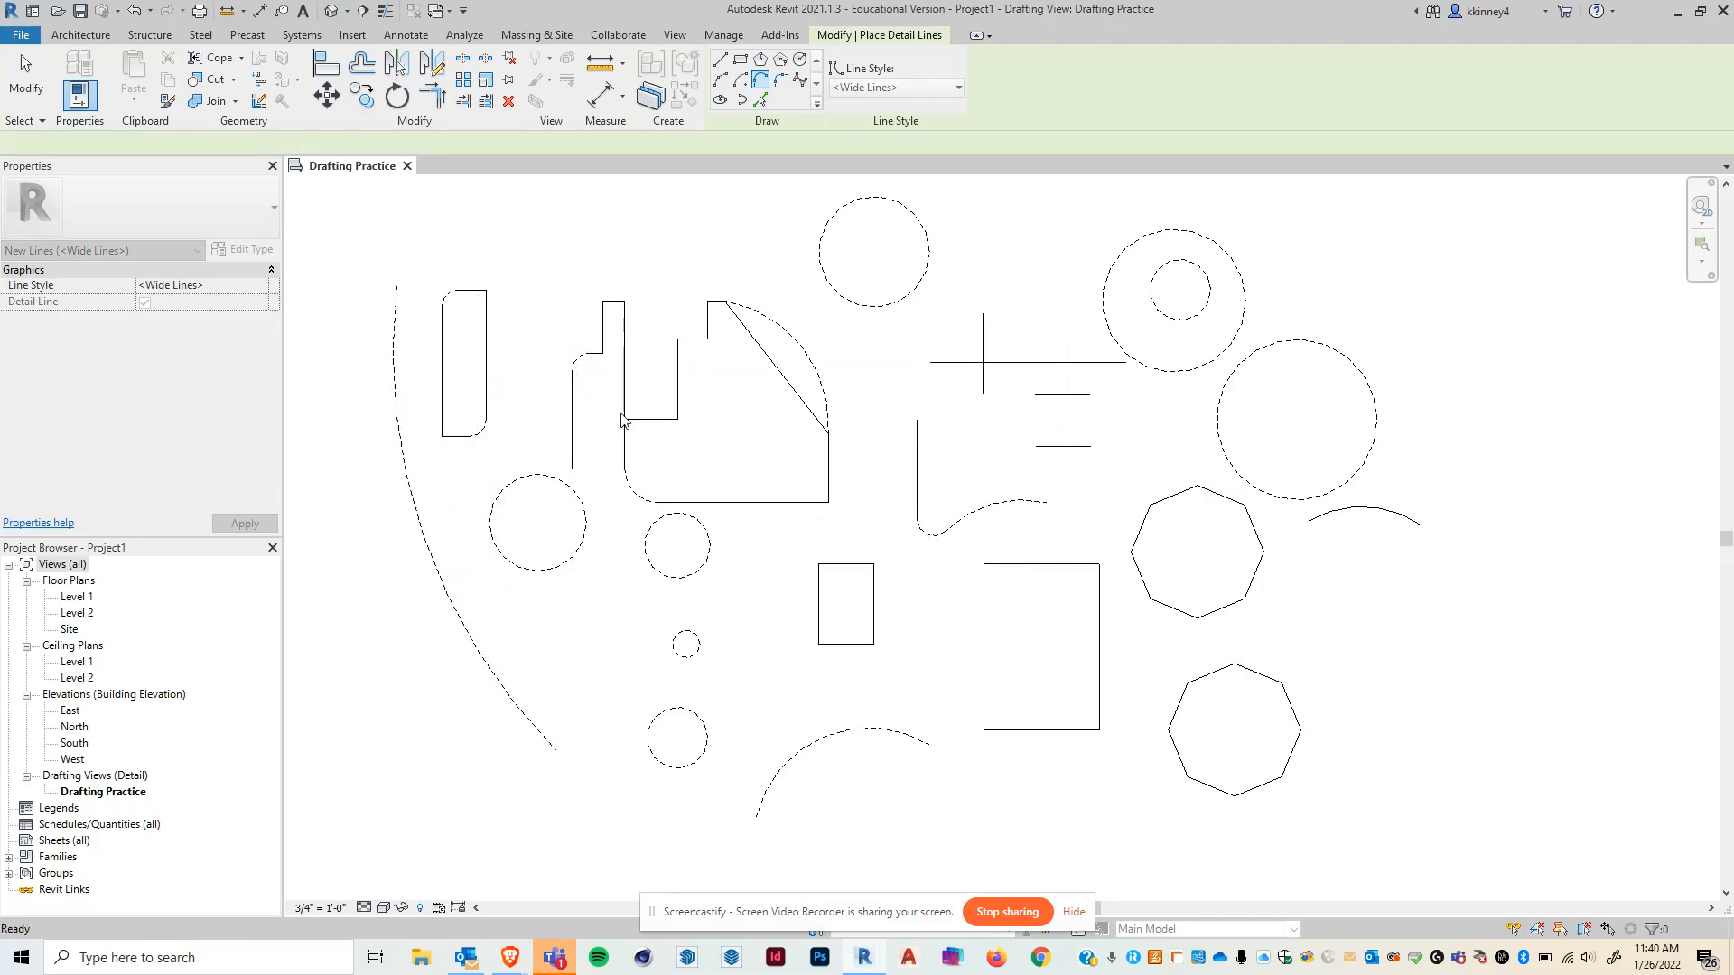
{"action": "left_click", "coordinate": [556, 751]}
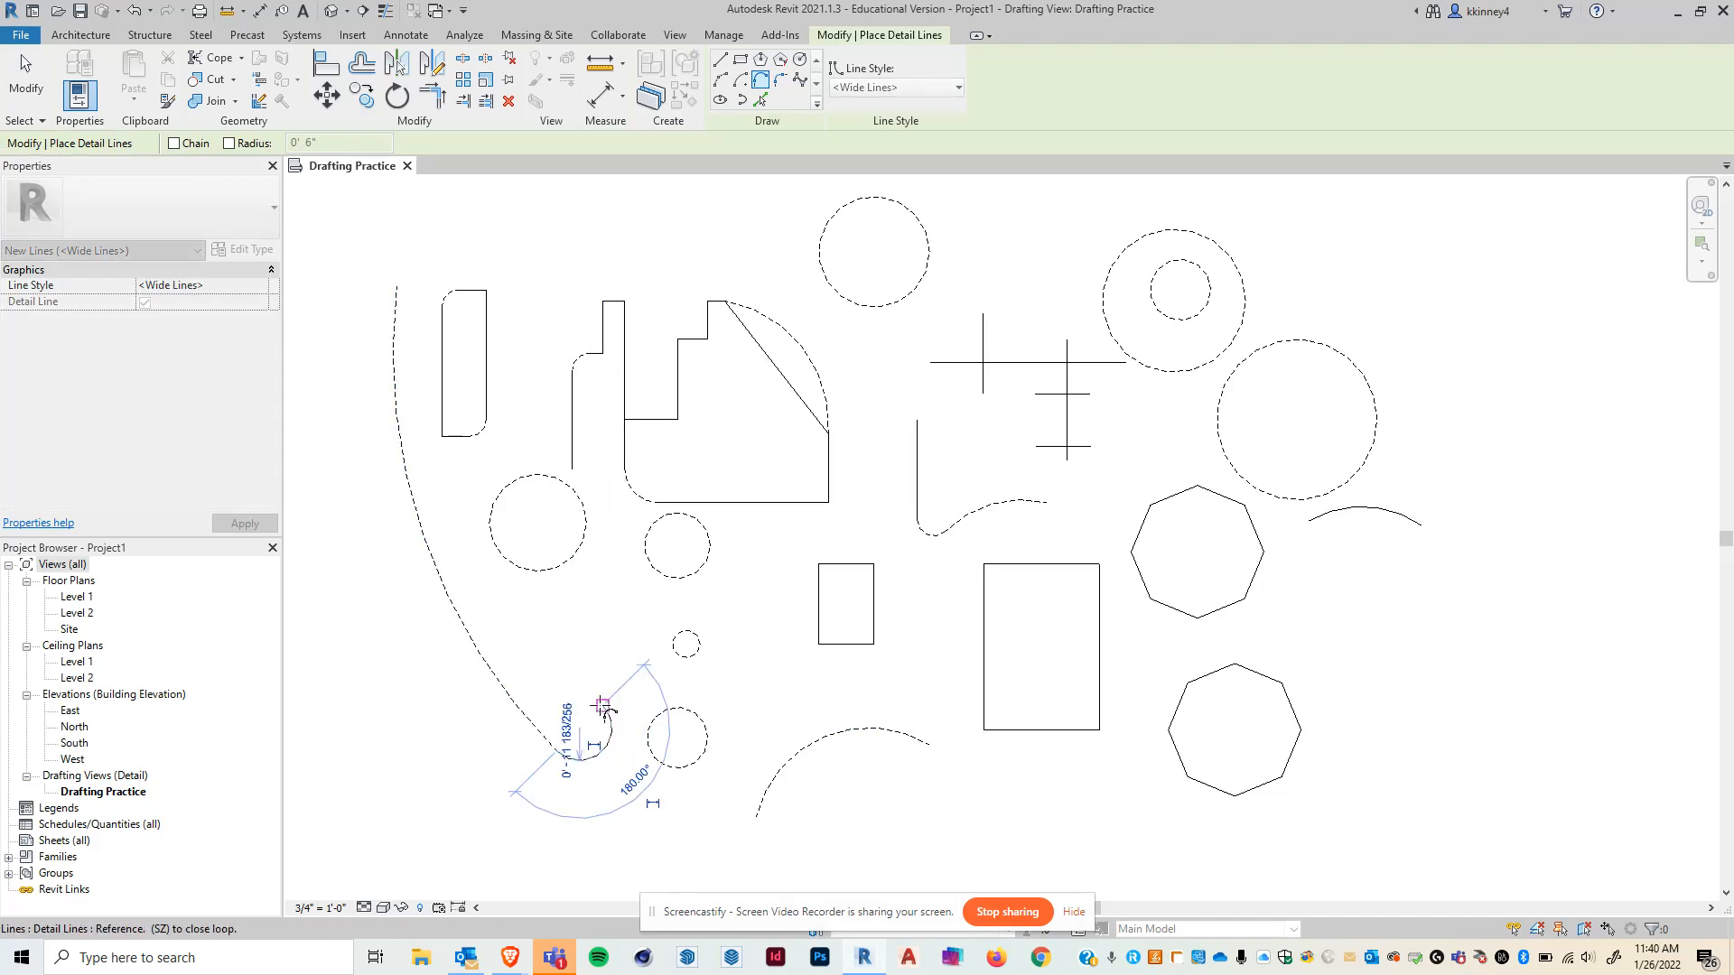
{"action": "left_click", "coordinate": [600, 689]}
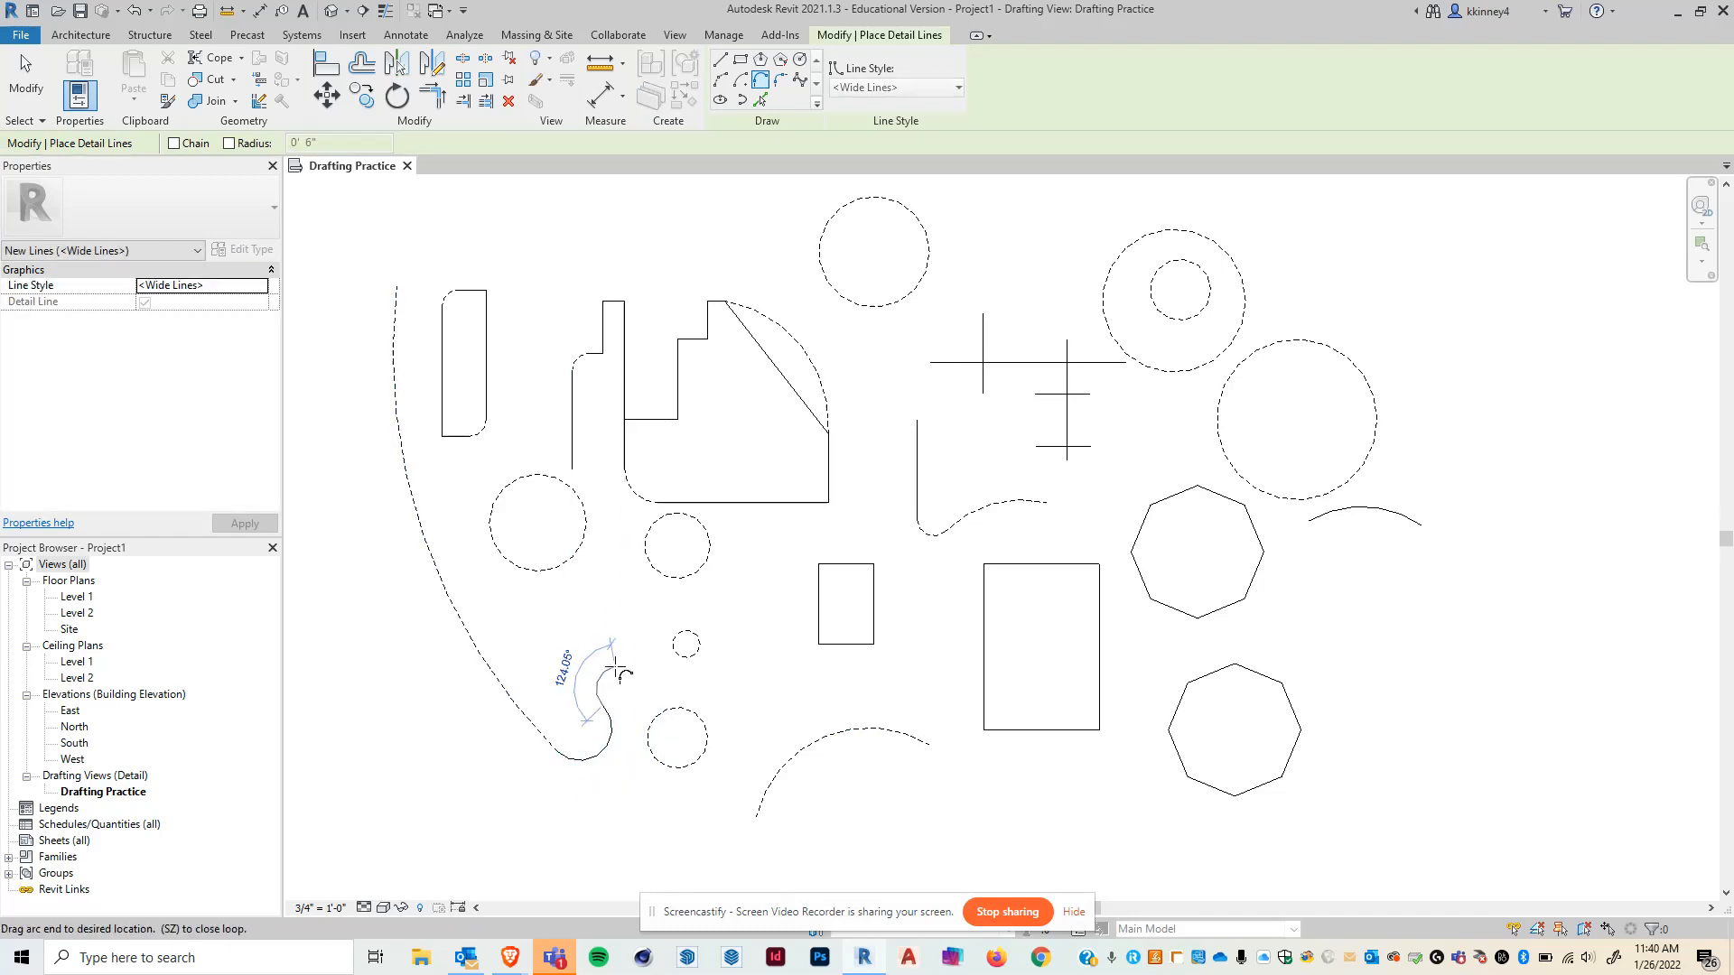
{"action": "left_click", "coordinate": [693, 611]}
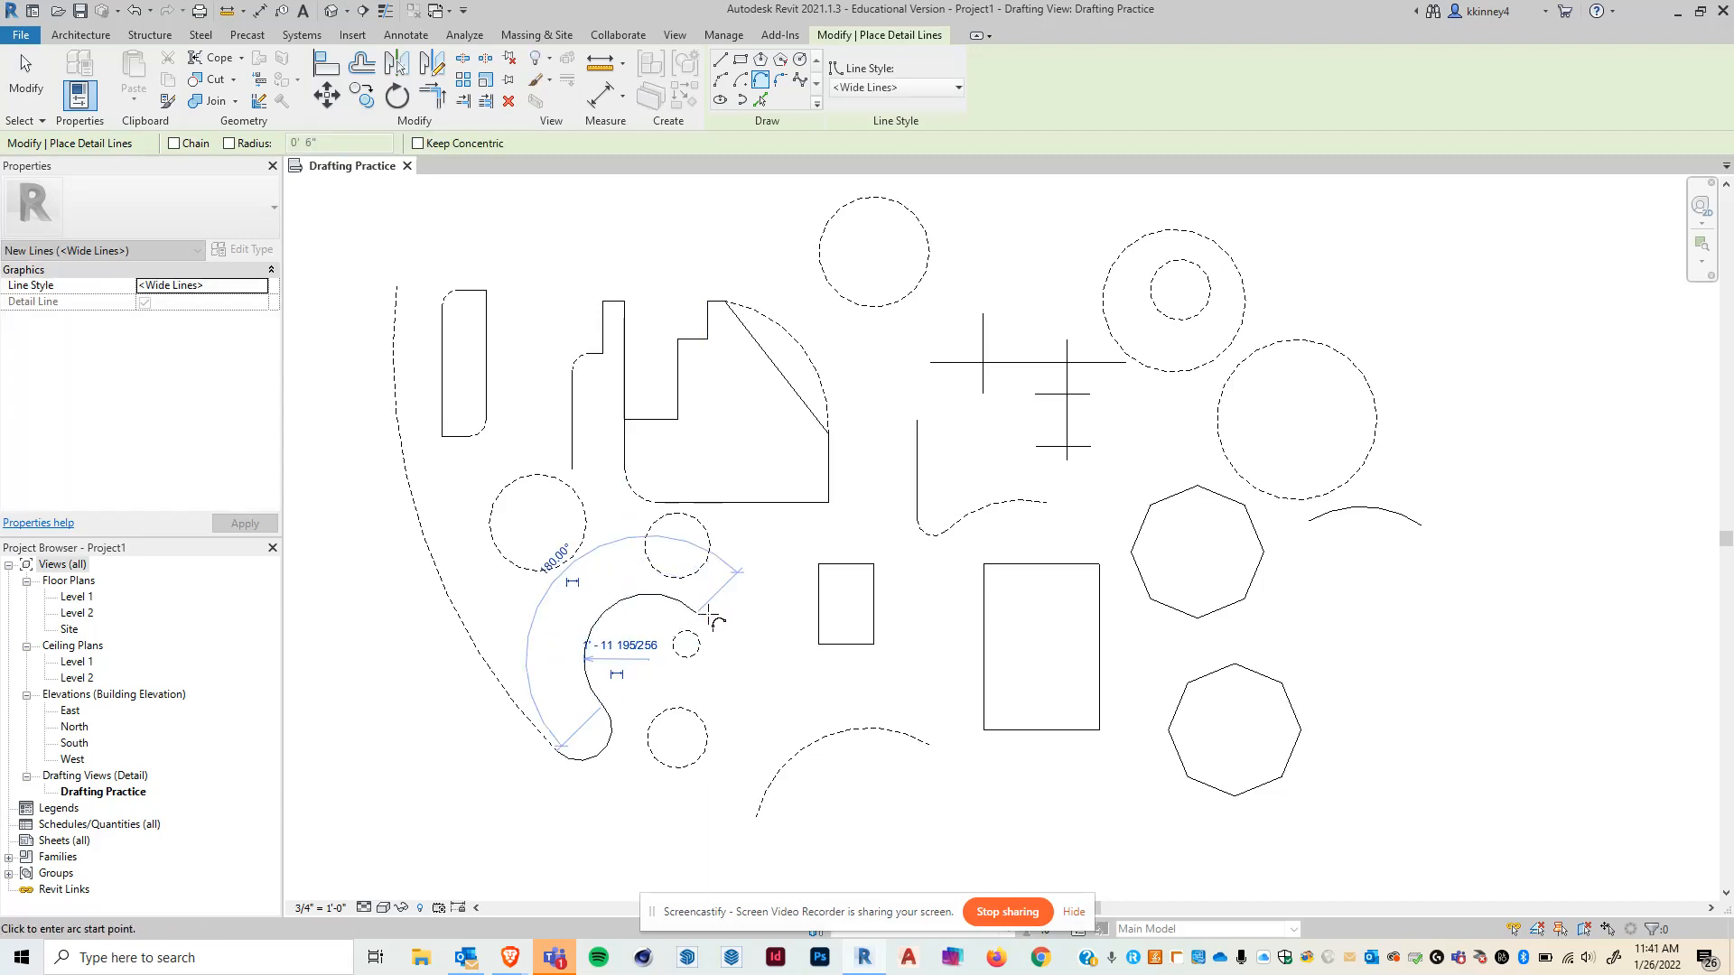
{"action": "left_click", "coordinate": [769, 578]}
{"action": "left_click", "coordinate": [760, 564]}
{"action": "left_click", "coordinate": [787, 548]}
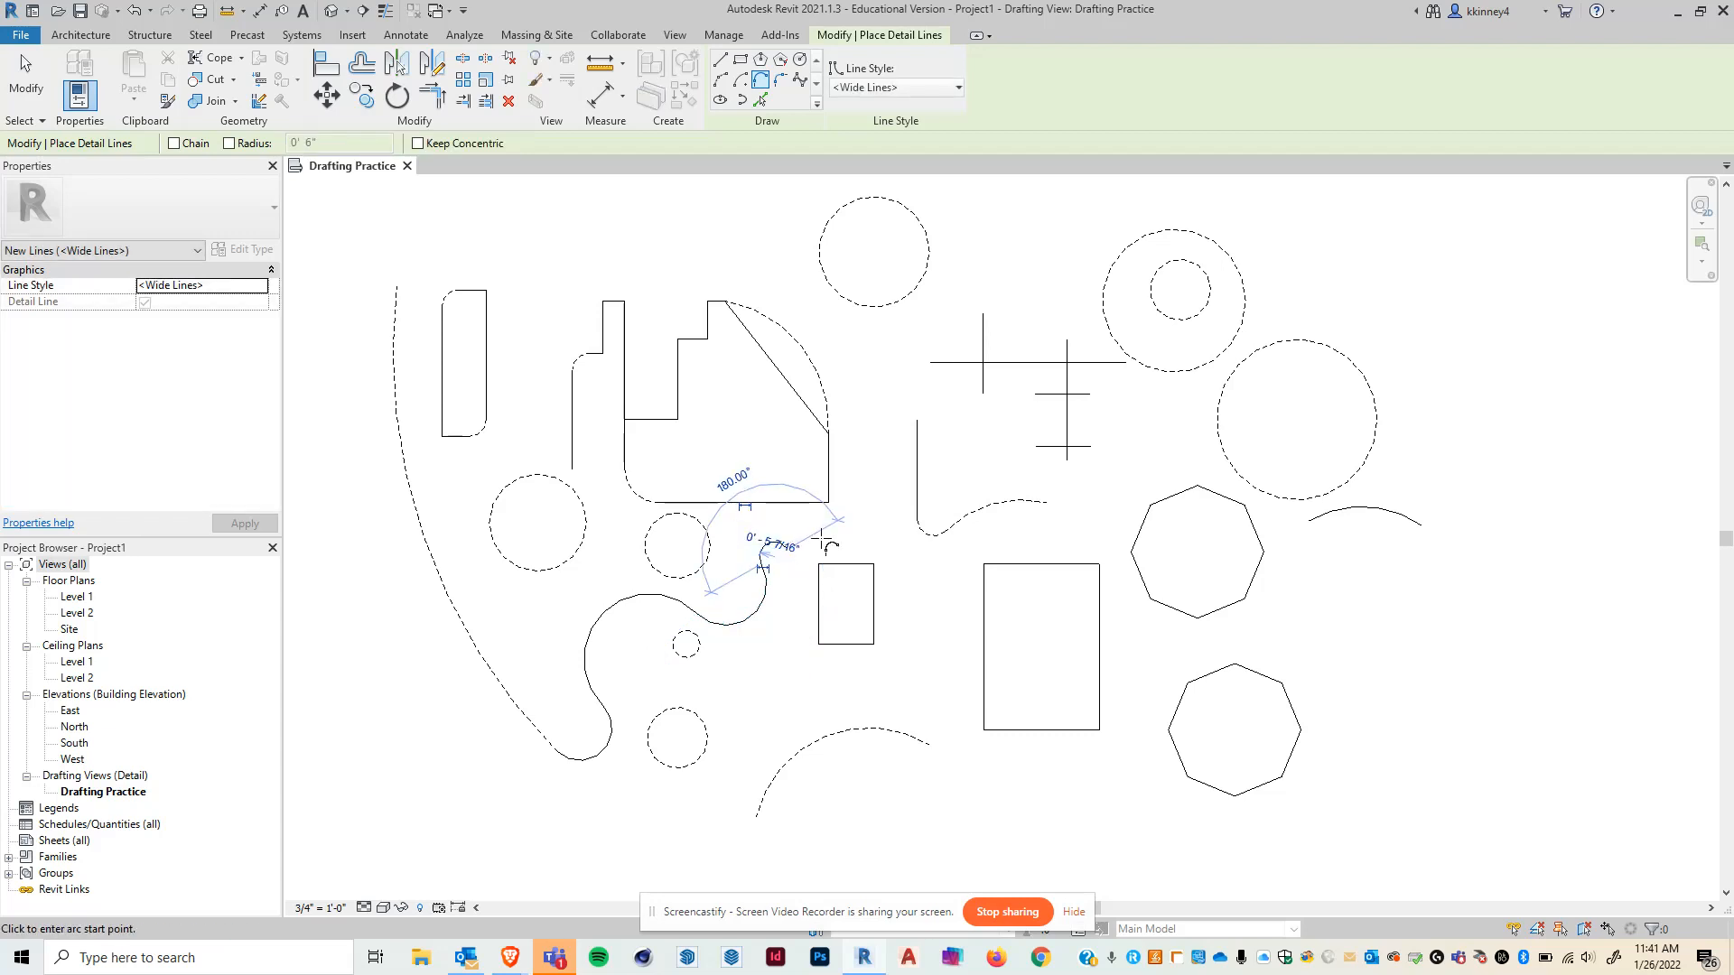
{"action": "key", "text": "Escape"}
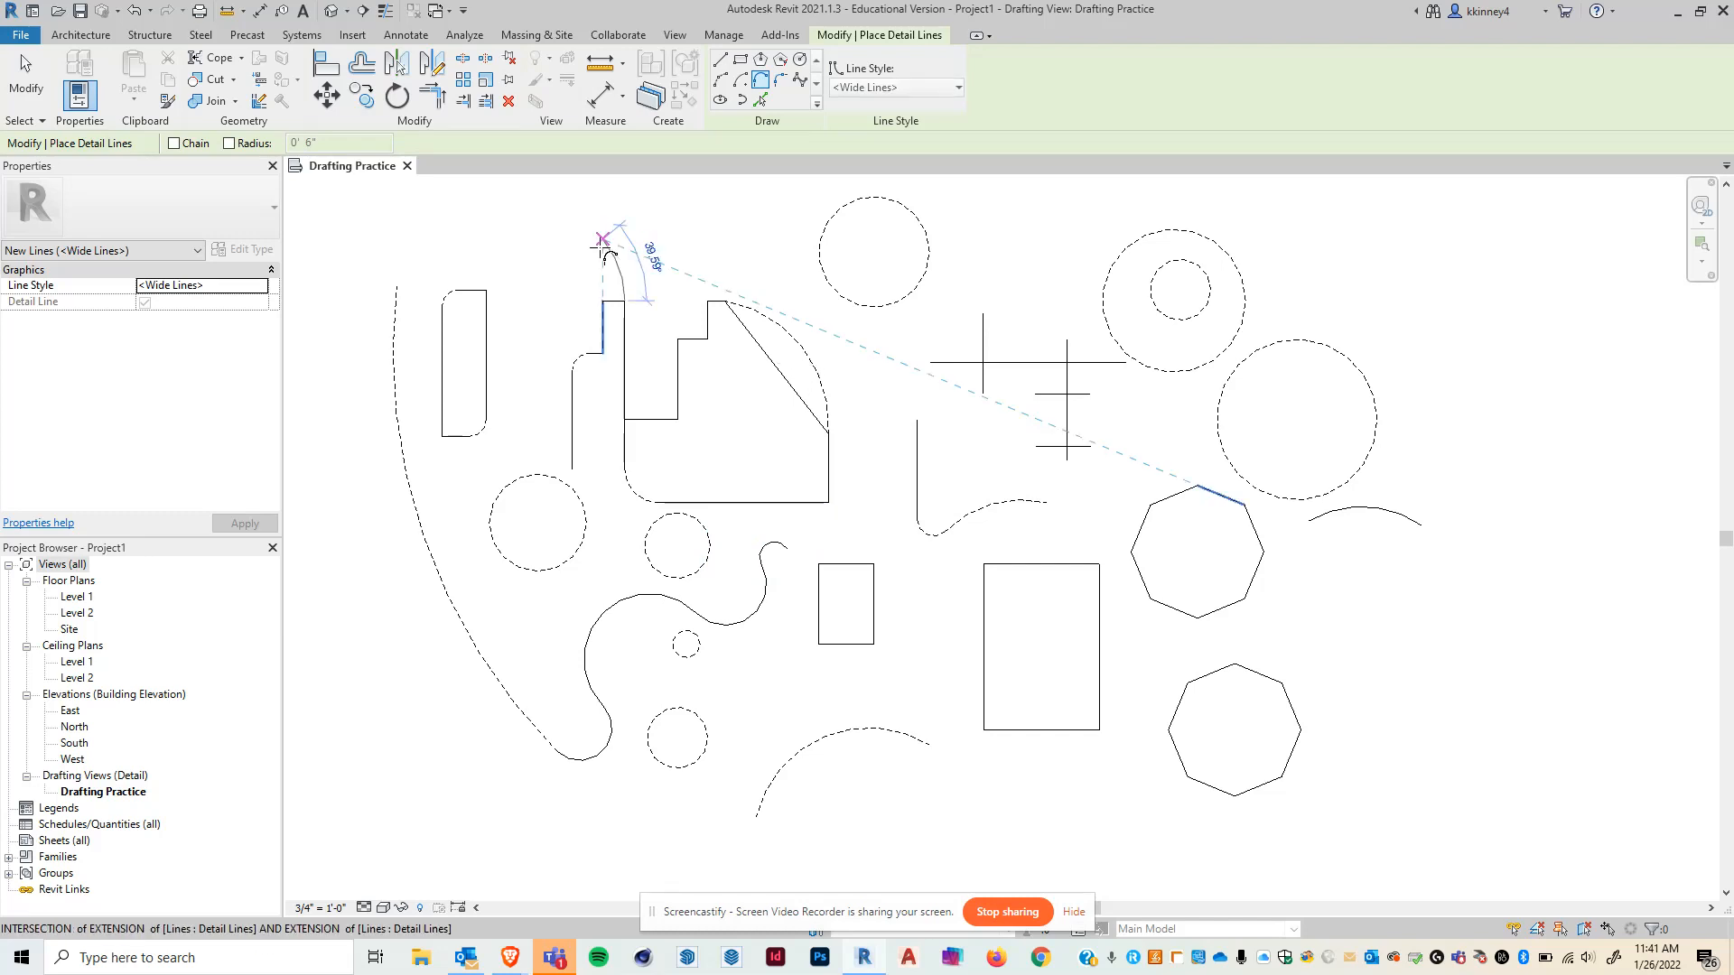
- Draw a tangent end arc arching from the stepped outline's top over to the tall rectangle's top, then exit
{"action": "left_click", "coordinate": [623, 301]}
{"action": "key", "text": "Escape"}
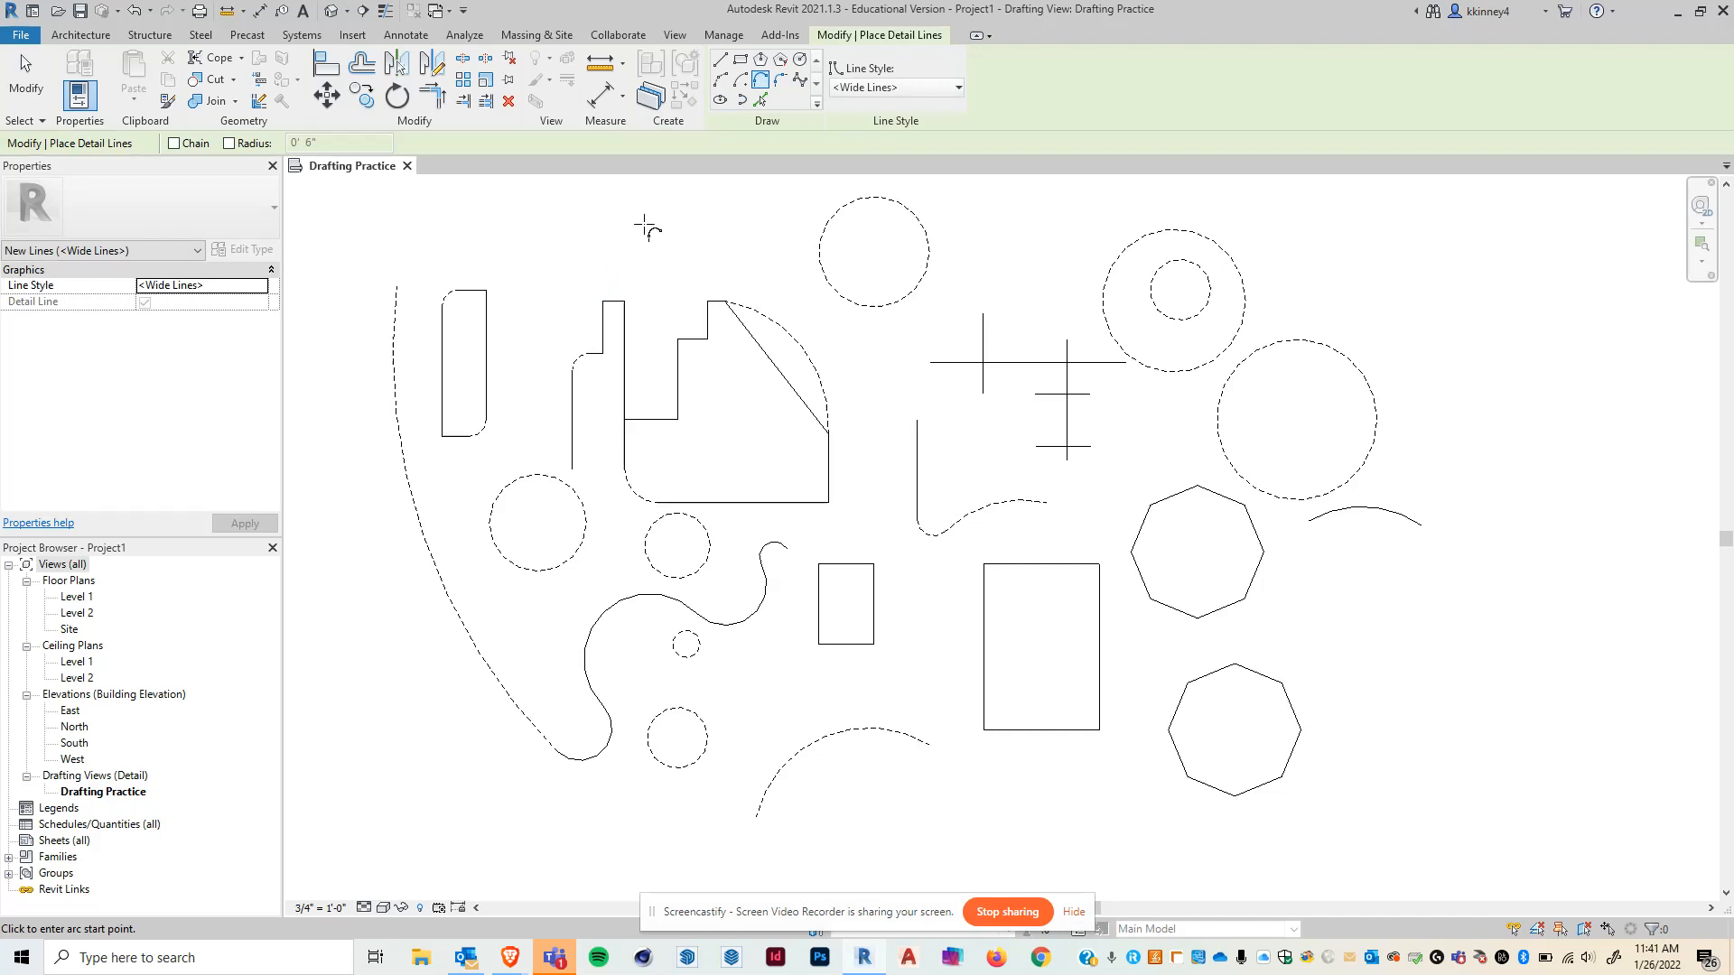
{"action": "left_click", "coordinate": [623, 301]}
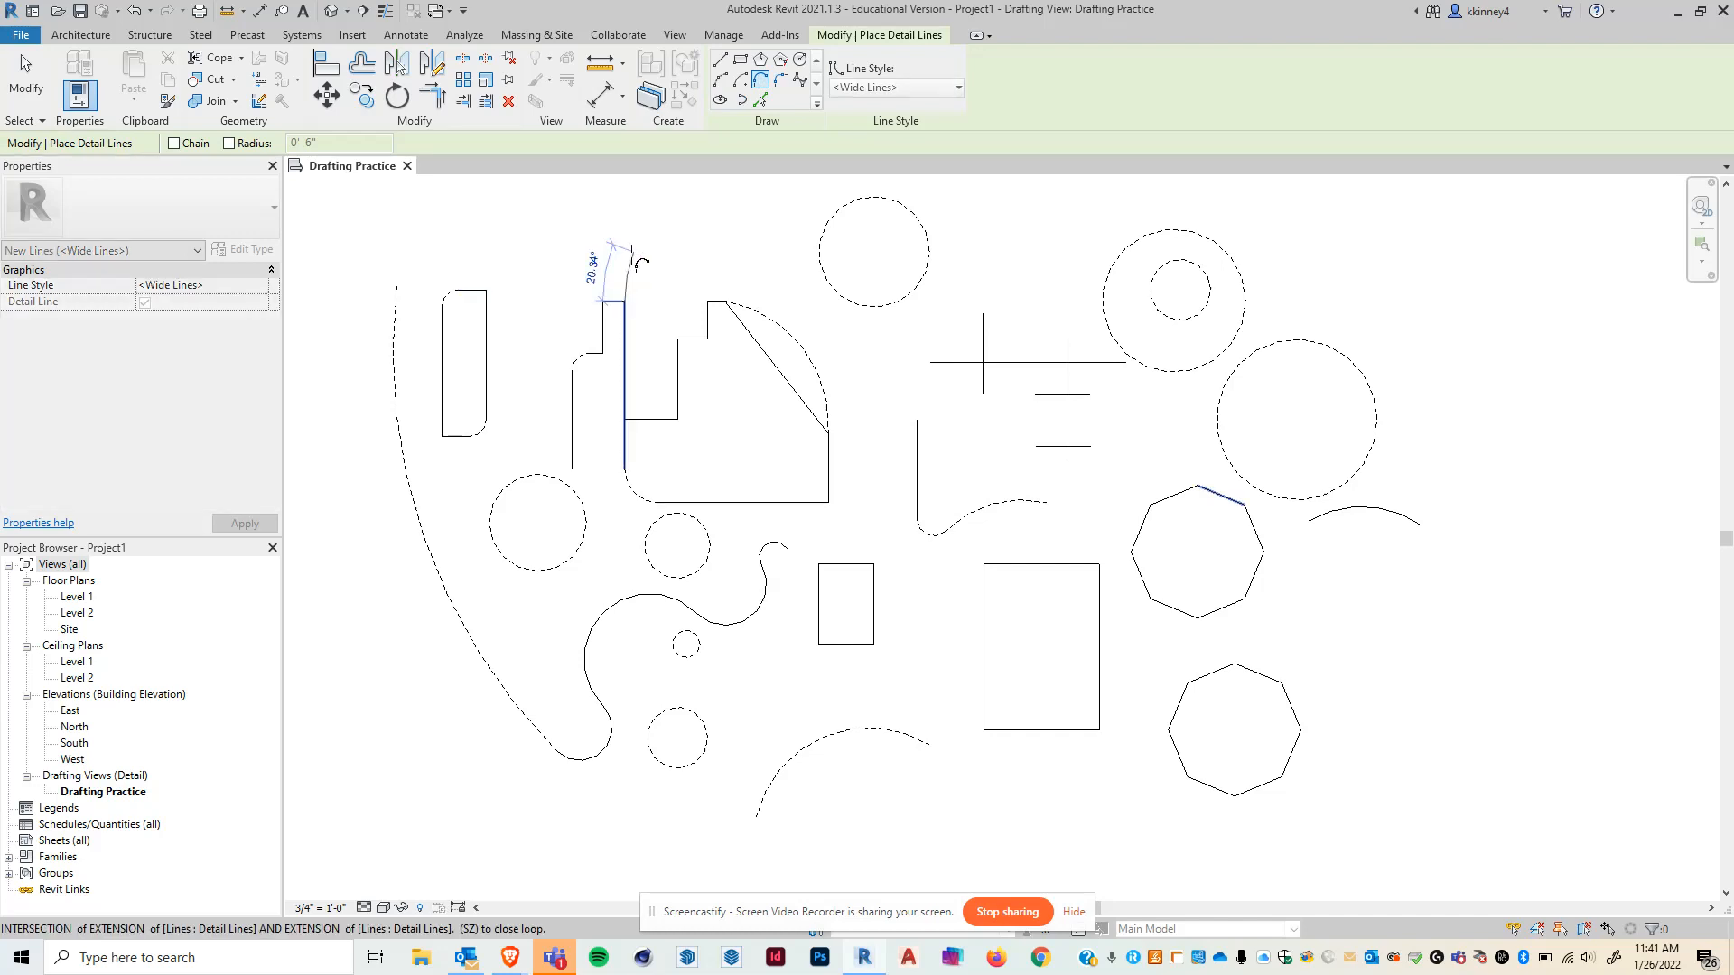
{"action": "left_click", "coordinate": [486, 289]}
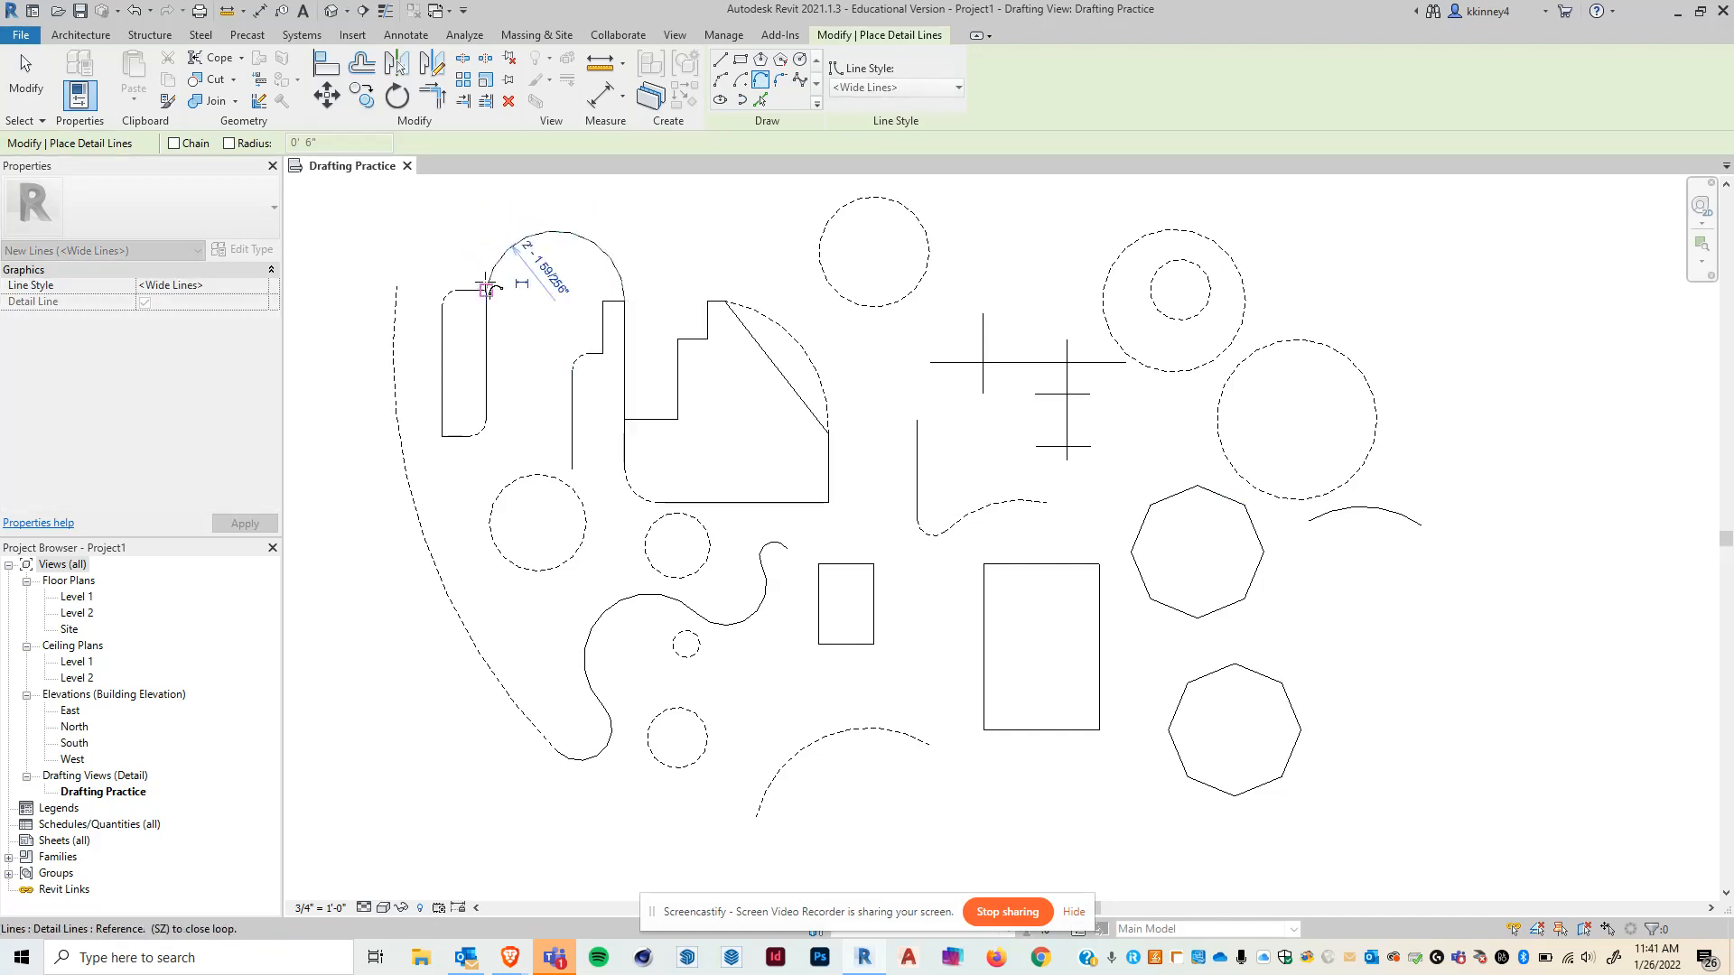
{"action": "left_click", "coordinate": [624, 300]}
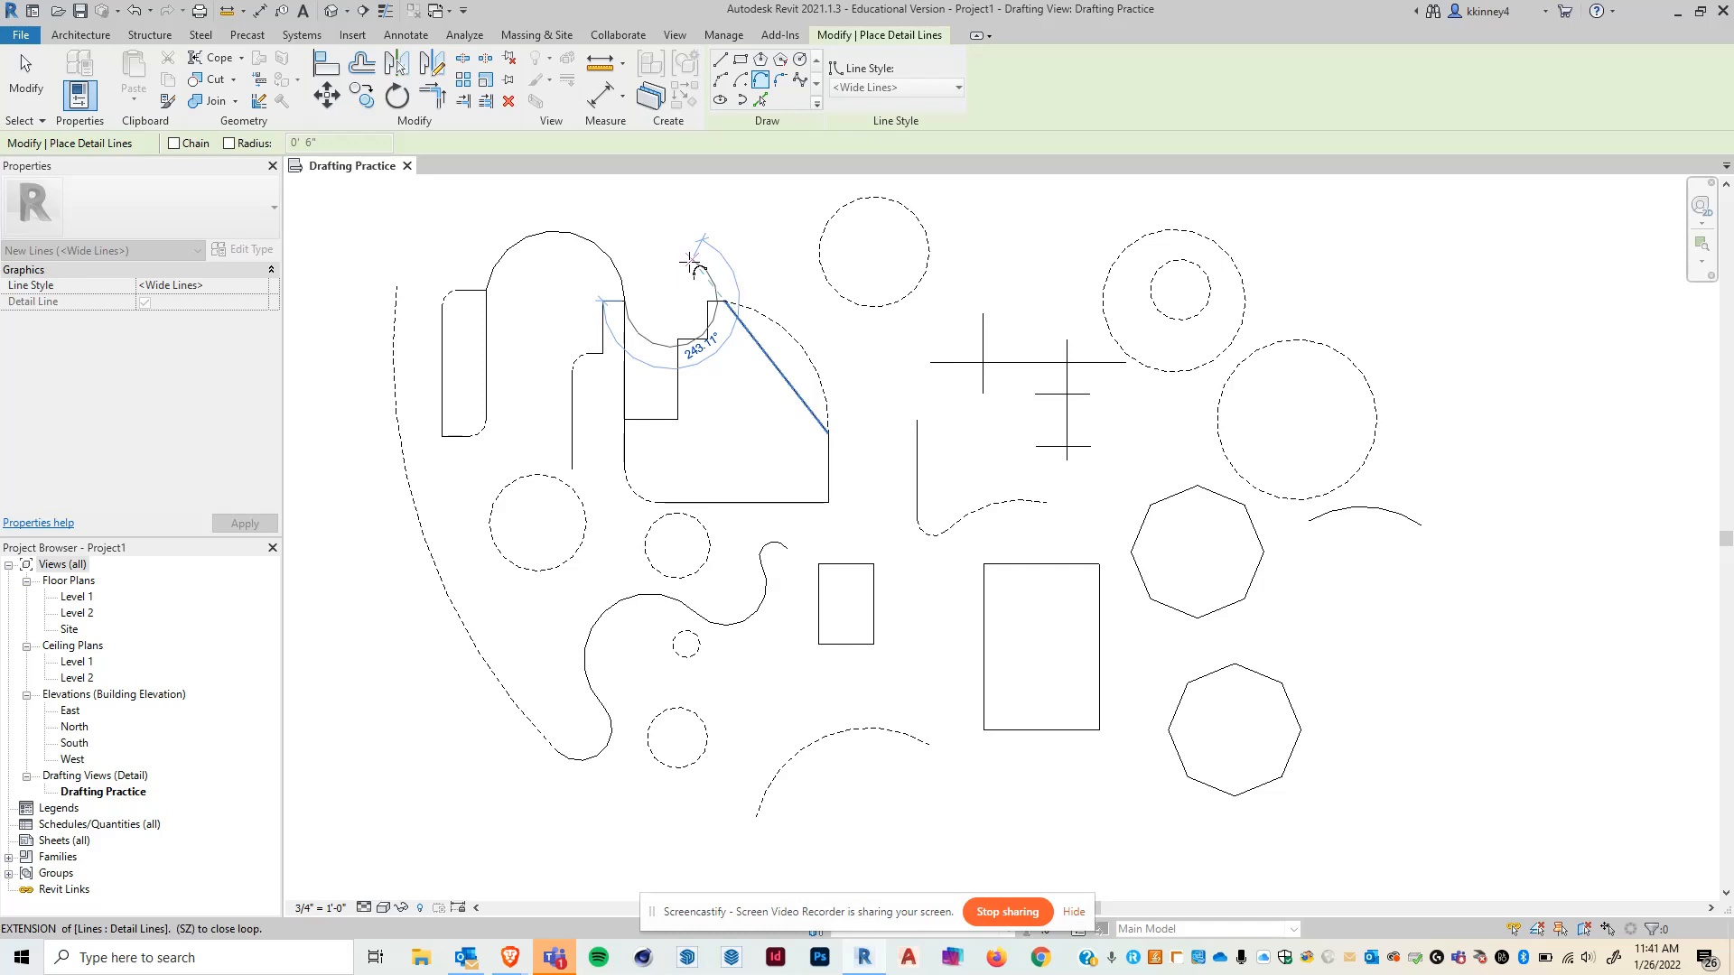
{"action": "key", "text": "Escape"}
{"action": "key", "text": "Escape"}
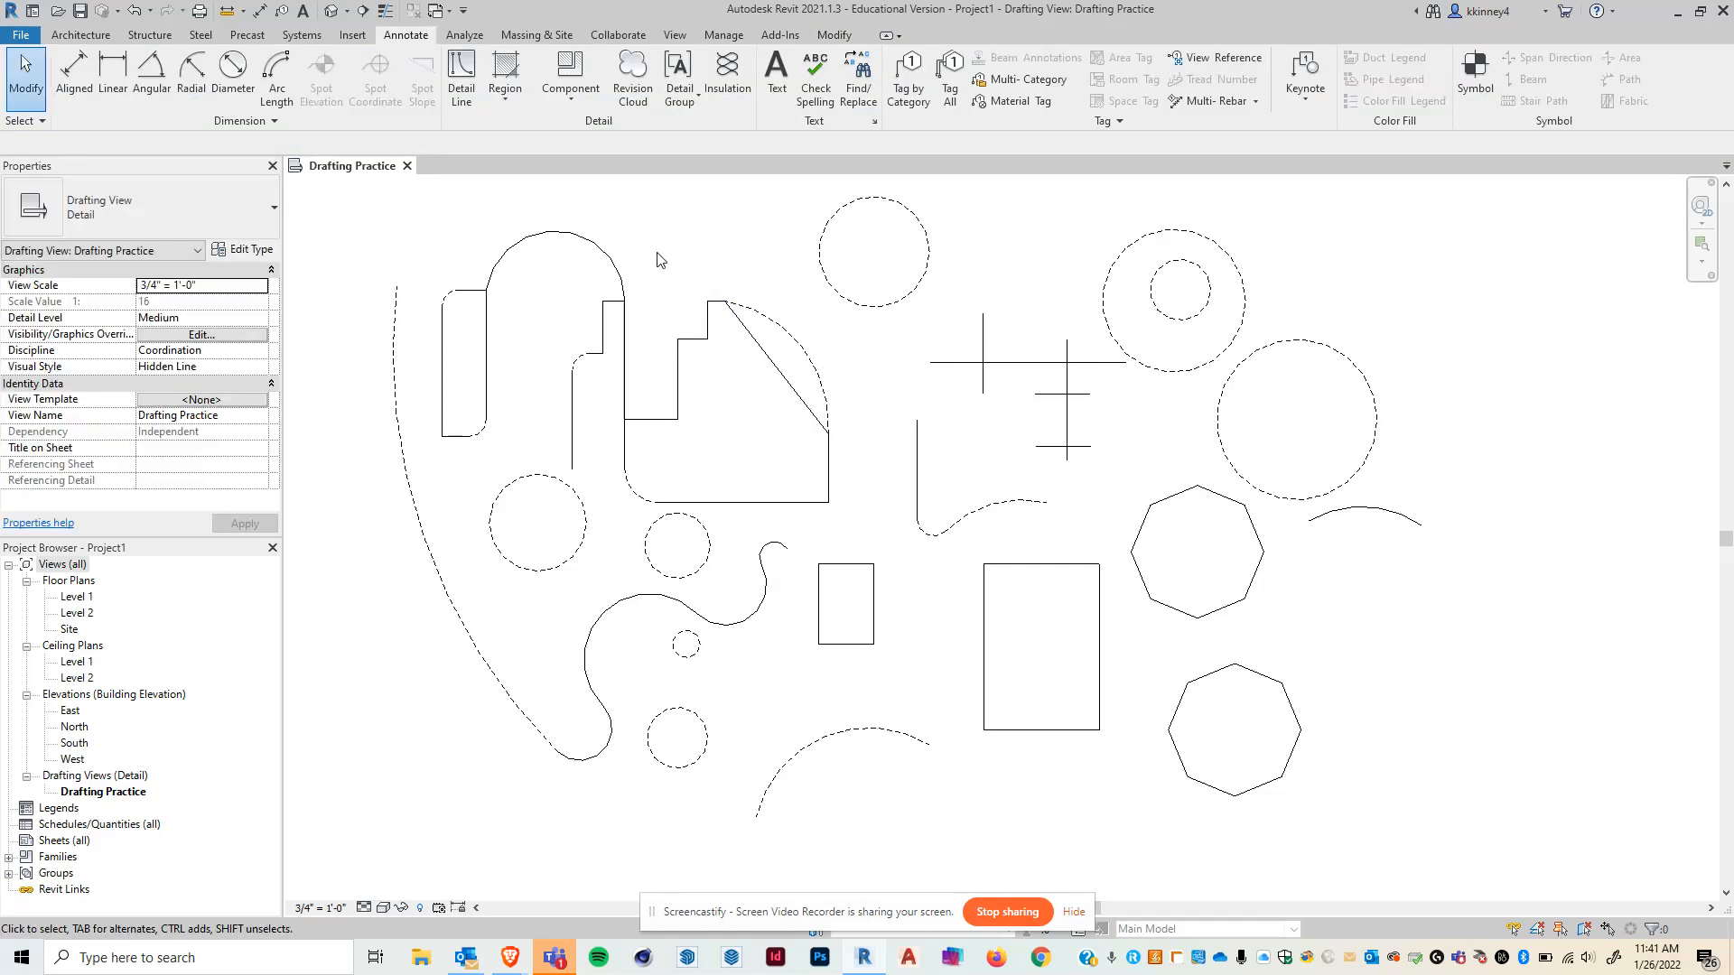
- Draw a wavy Spline across the top of the view through eleven points and exit the tool
{"action": "left_click", "coordinate": [465, 63]}
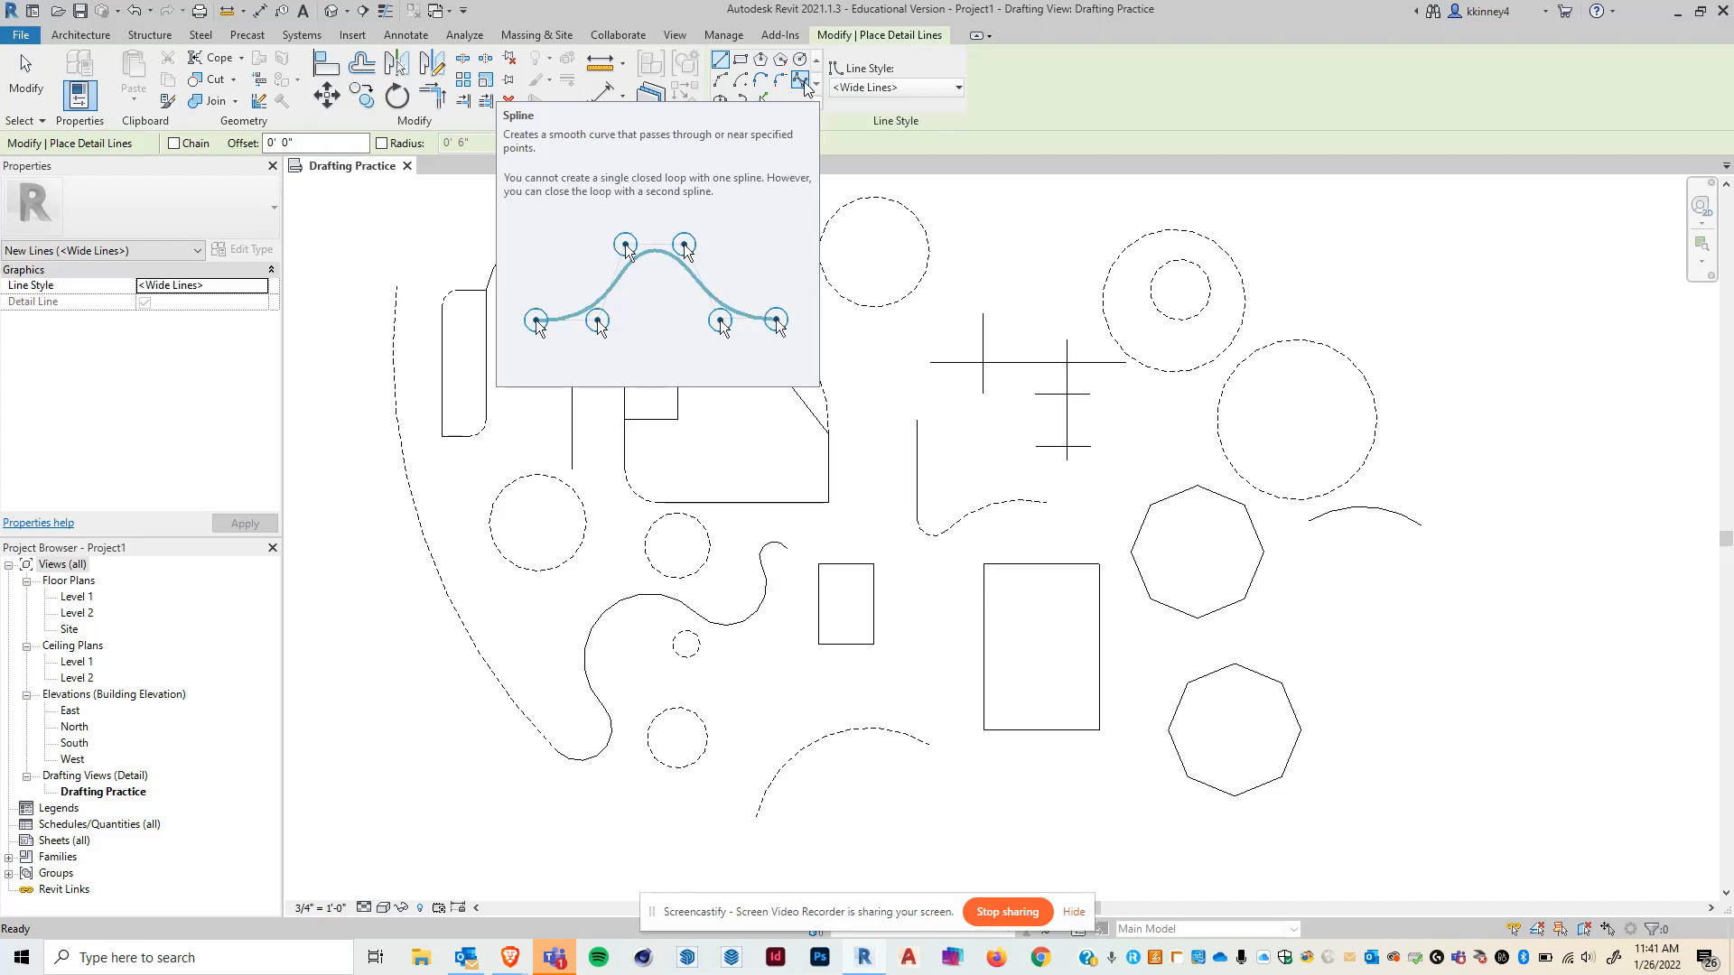
{"action": "left_click", "coordinate": [804, 85]}
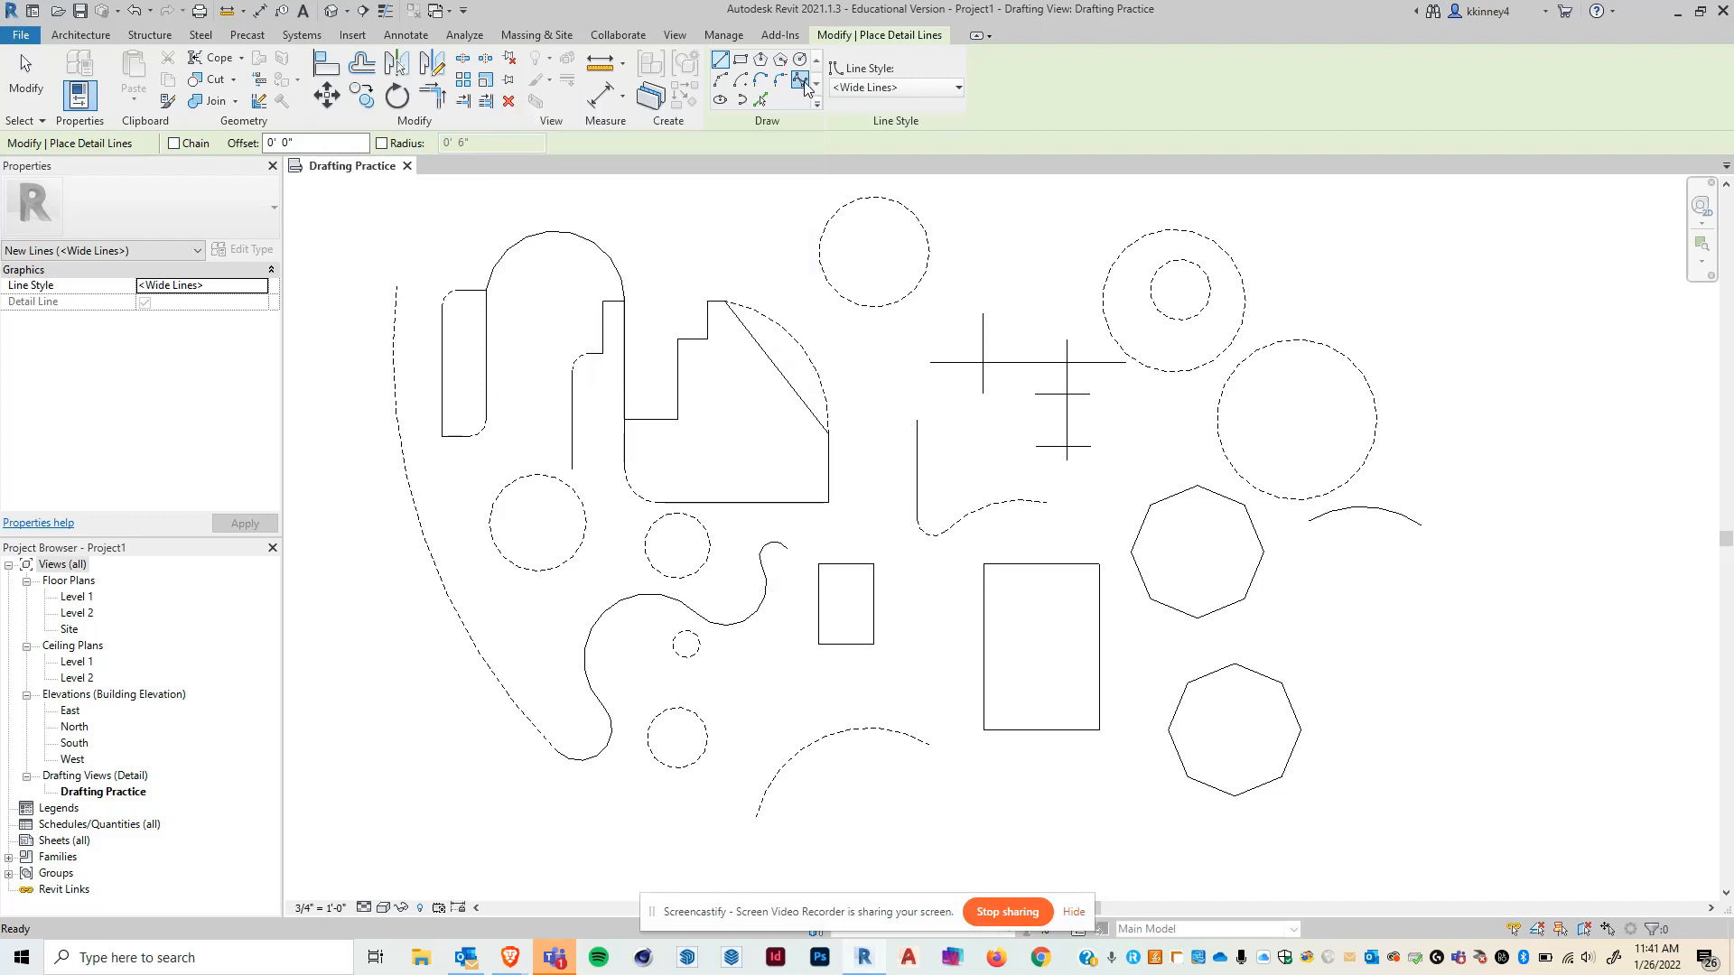
{"action": "scroll", "coordinate": [743, 530], "scroll_direction": "down", "scroll_amount": 2}
{"action": "left_click", "coordinate": [477, 262]}
{"action": "left_click", "coordinate": [514, 328]}
{"action": "left_click", "coordinate": [585, 212]}
{"action": "left_click", "coordinate": [668, 316]}
{"action": "left_click", "coordinate": [778, 232]}
{"action": "left_click", "coordinate": [894, 273]}
{"action": "left_click", "coordinate": [938, 330]}
{"action": "left_click", "coordinate": [955, 204]}
{"action": "left_click", "coordinate": [1025, 276]}
{"action": "left_click", "coordinate": [1123, 202]}
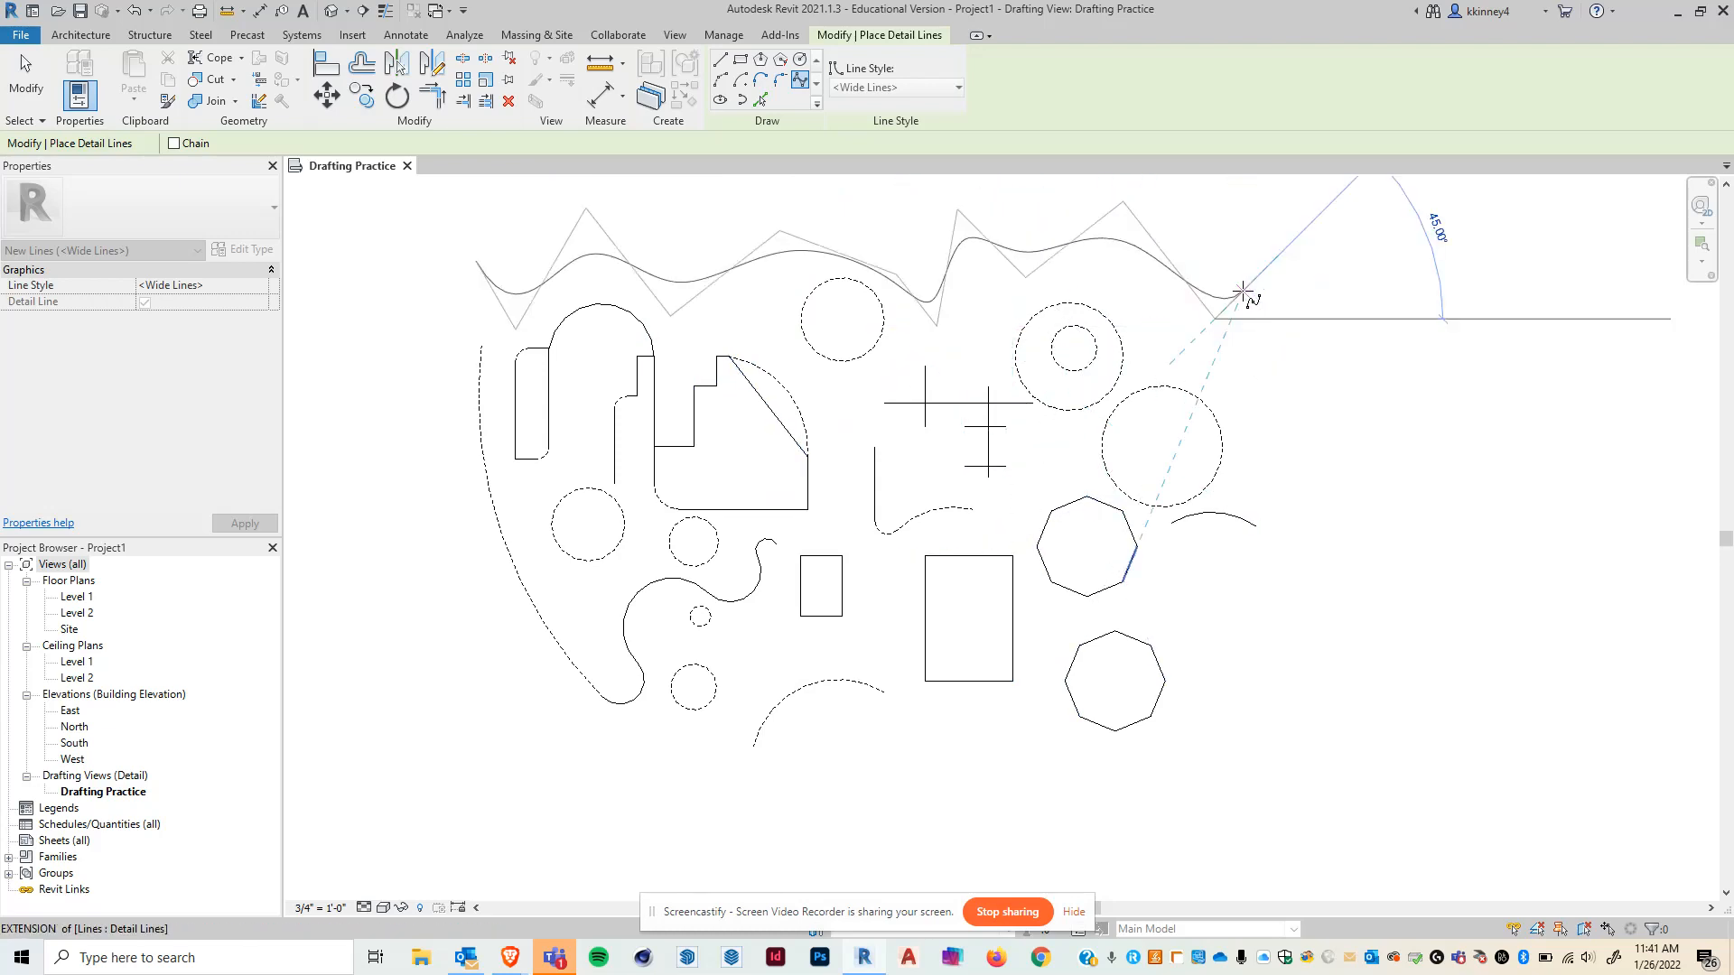
{"action": "left_click", "coordinate": [1343, 427]}
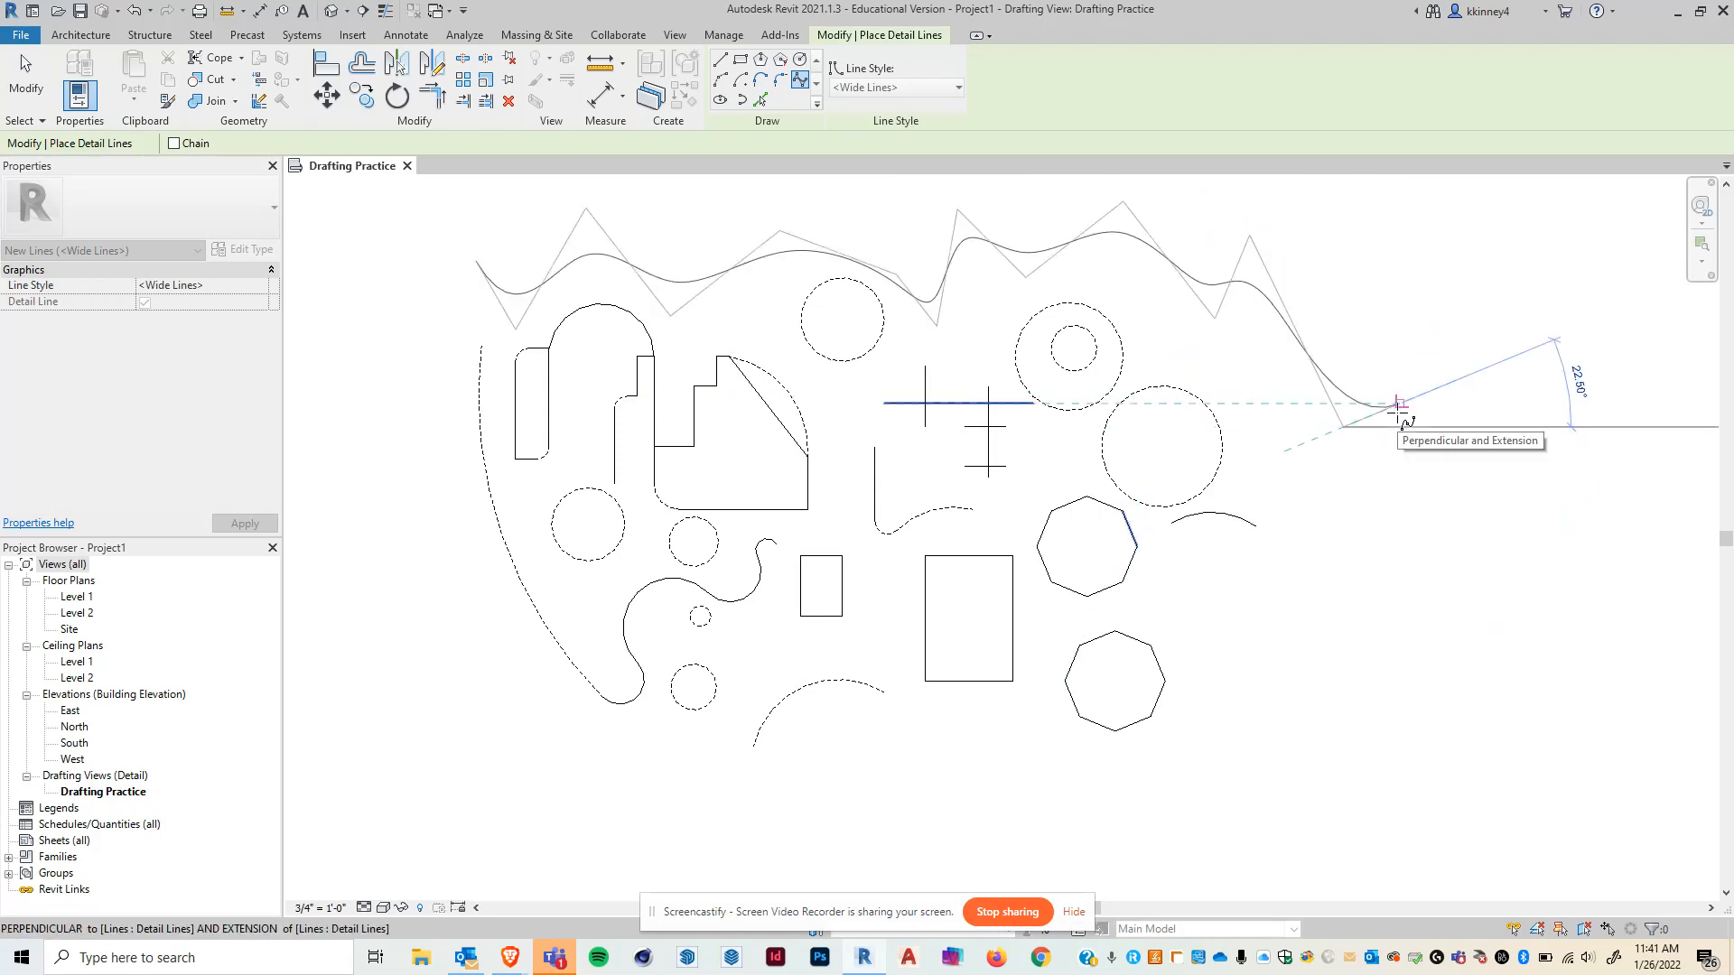
{"action": "key", "text": "Escape"}
{"action": "key", "text": "Escape"}
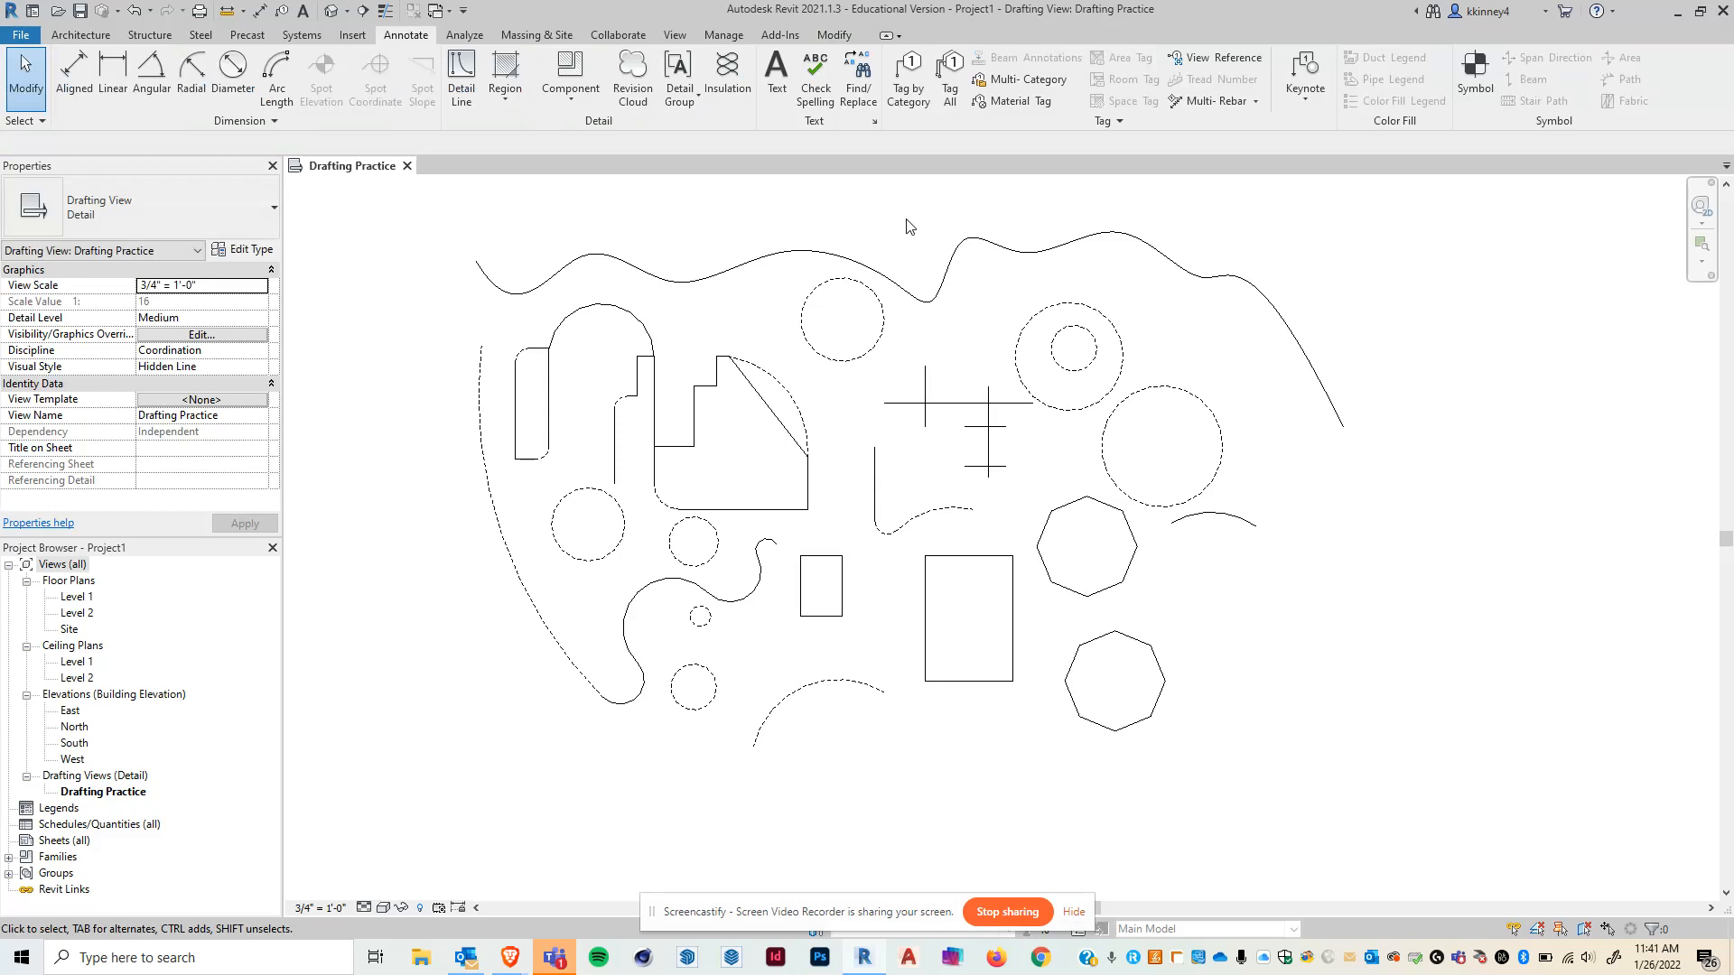
- Reshape the wavy spline by moving several of its control points, widening it at both ends
{"action": "left_click", "coordinate": [953, 240]}
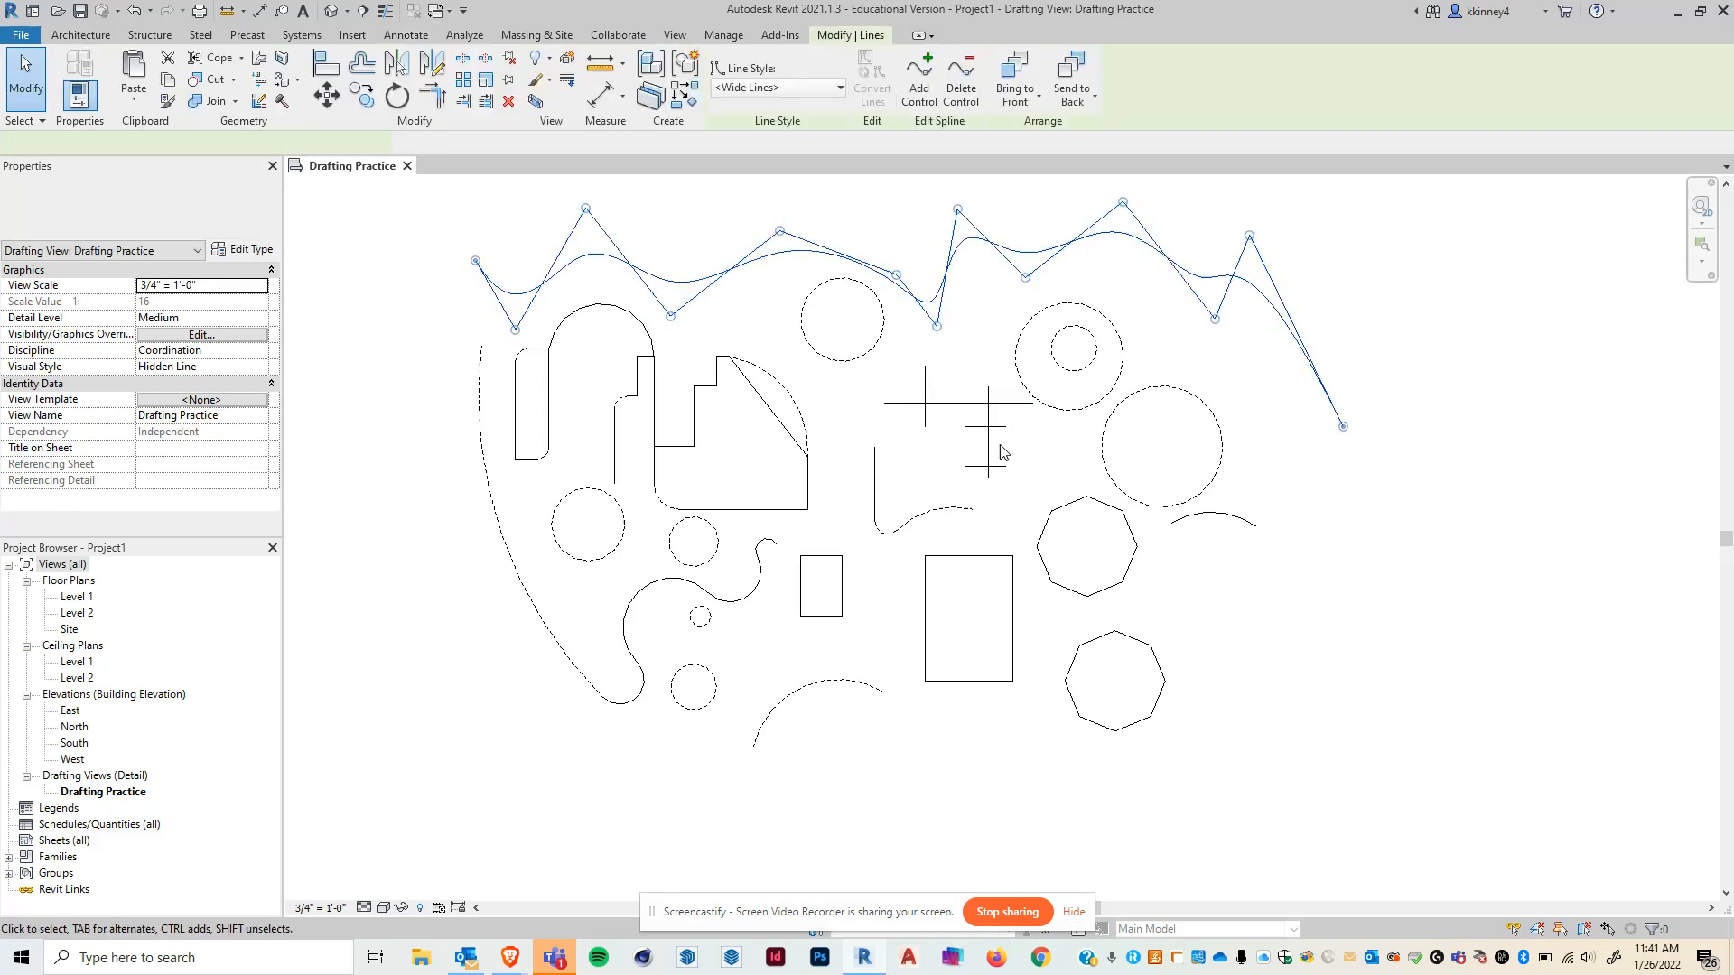
{"action": "scroll", "coordinate": [1007, 438], "scroll_direction": "down", "scroll_amount": 1}
{"action": "left_click_drag", "start_coordinate": [963, 239], "coordinate": [957, 192]}
{"action": "left_click_drag", "start_coordinate": [1023, 299], "coordinate": [1073, 306]}
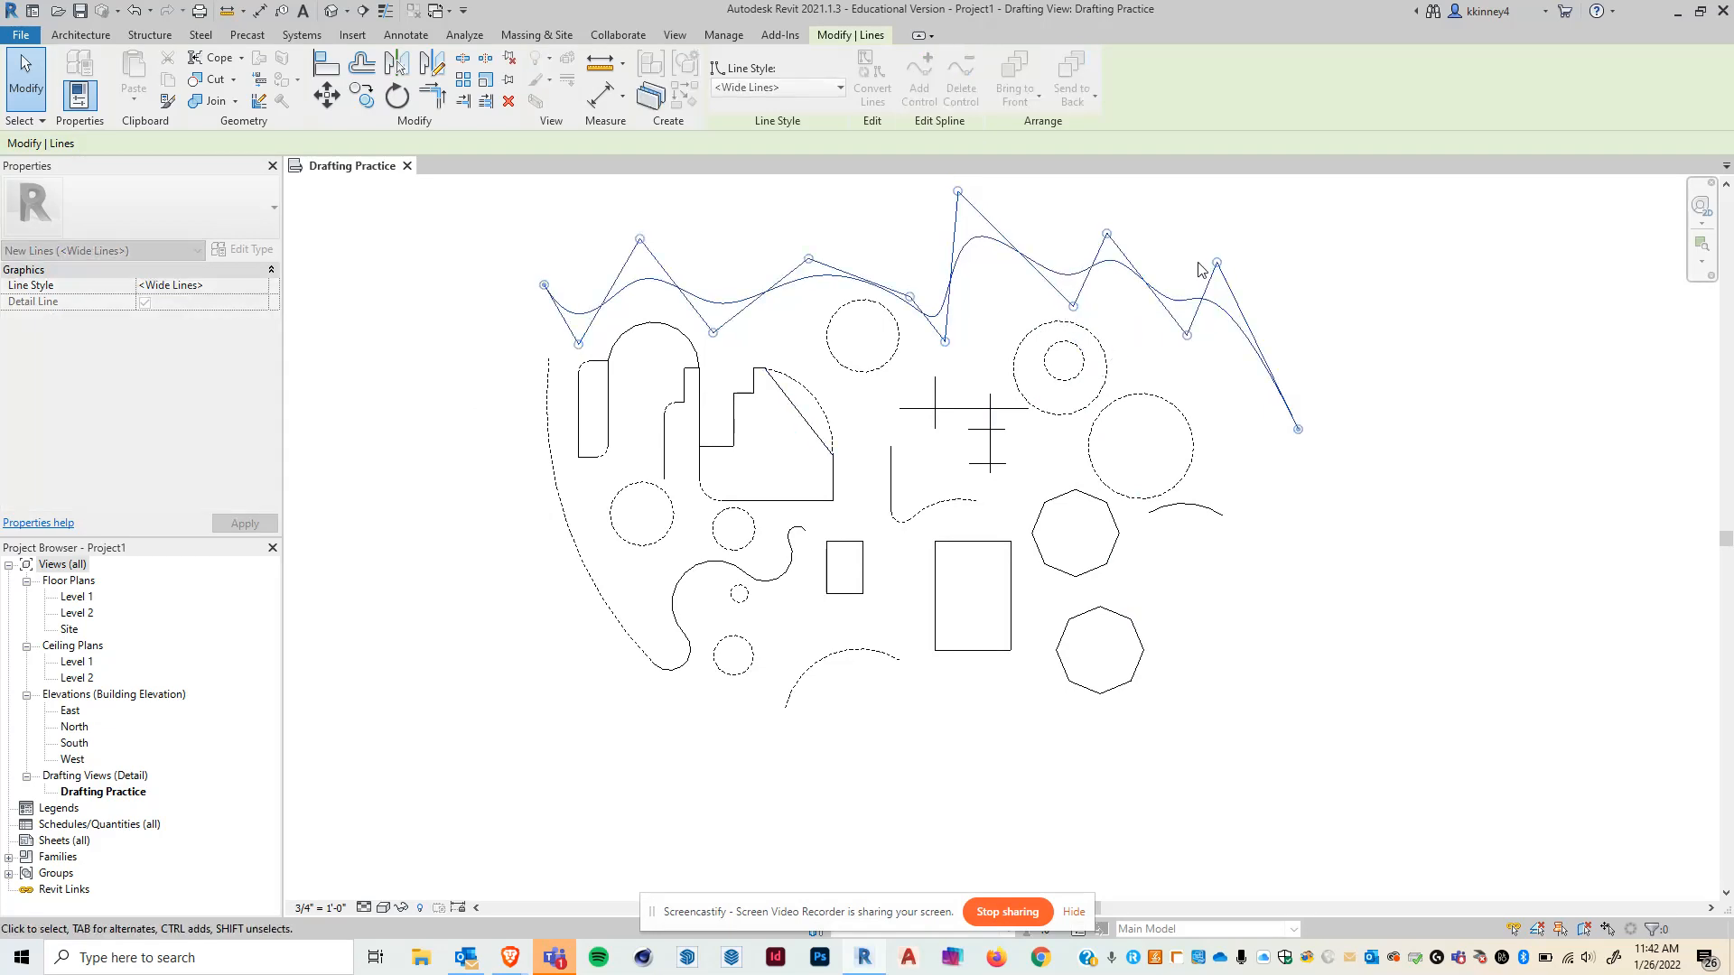
{"action": "left_click_drag", "start_coordinate": [1217, 262], "coordinate": [1352, 252]}
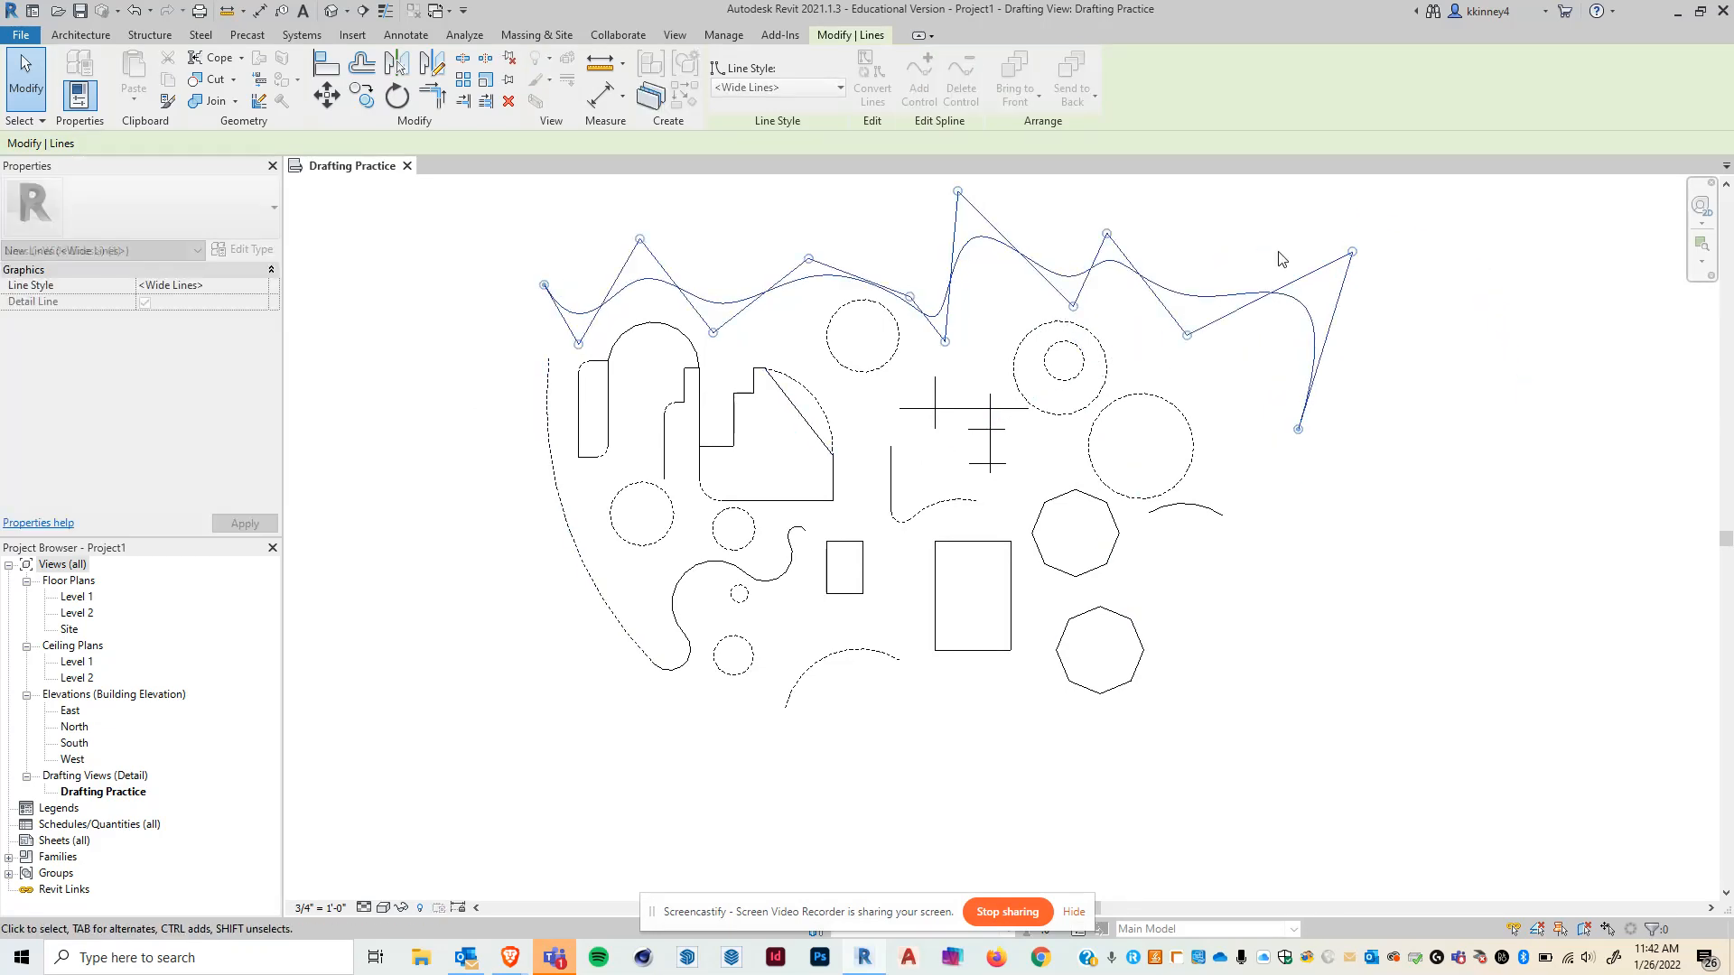
{"action": "mouse_move", "coordinate": [545, 281]}
{"action": "left_mouse_down"}
{"action": "mouse_move", "coordinate": [349, 340]}
{"action": "mouse_move", "coordinate": [338, 361]}
{"action": "mouse_move", "coordinate": [527, 280]}
{"action": "left_mouse_up"}
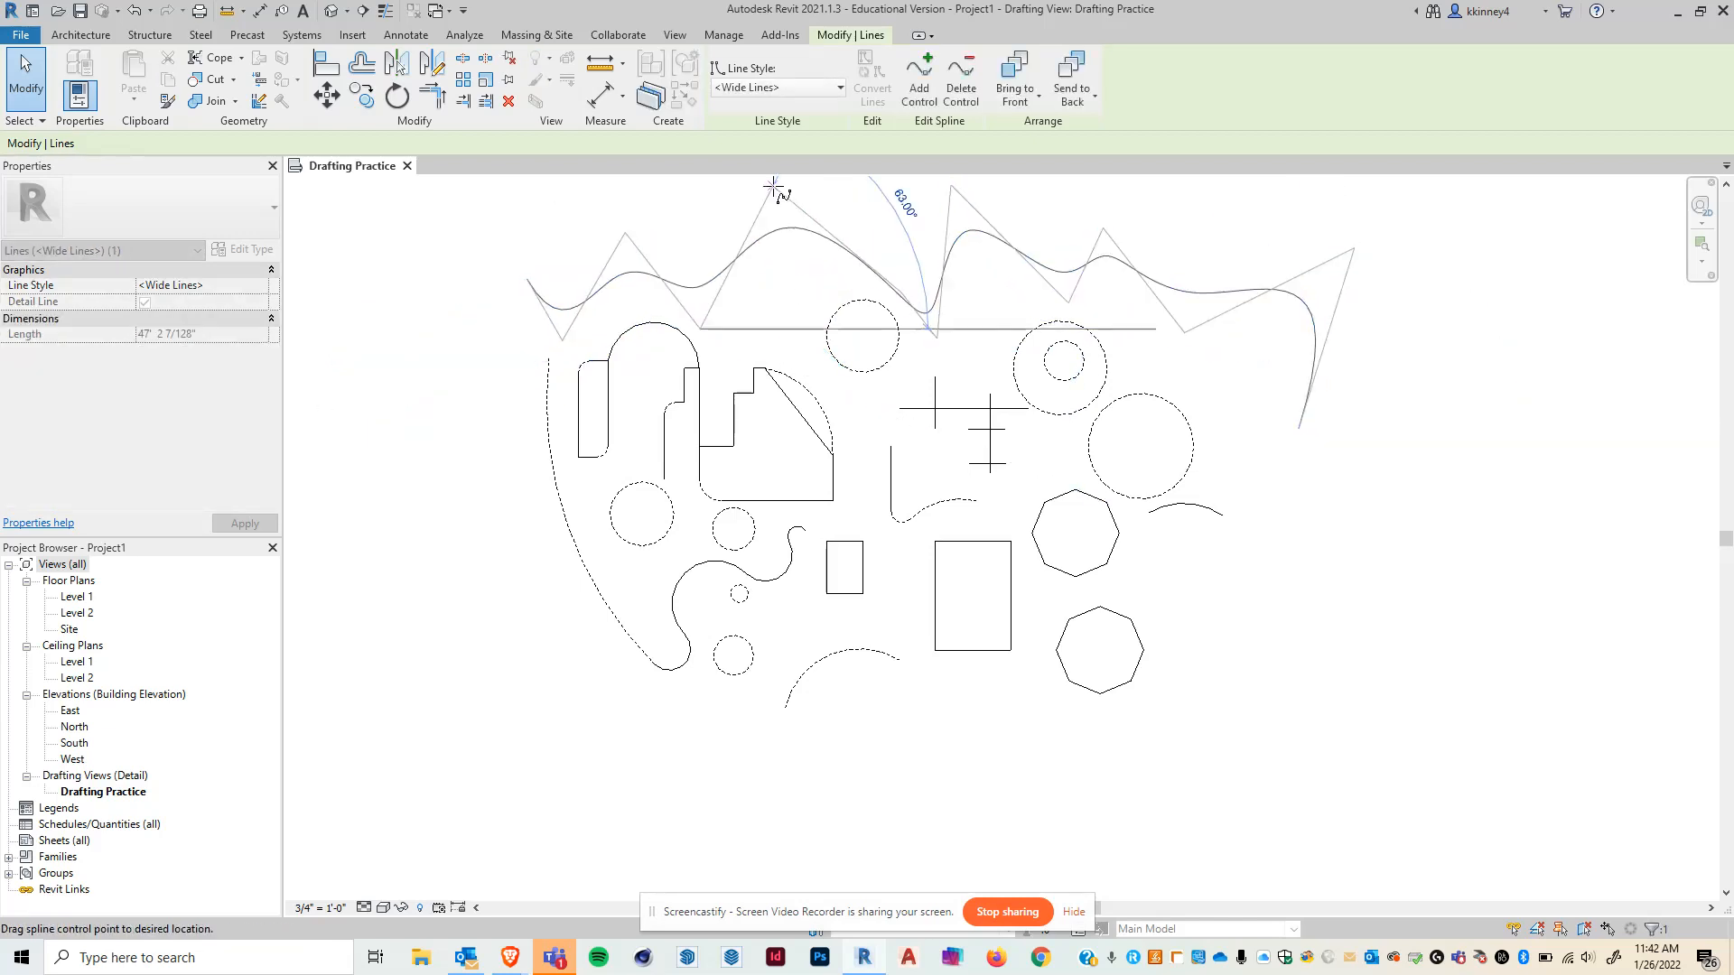
{"action": "left_click_drag", "start_coordinate": [937, 337], "coordinate": [922, 344]}
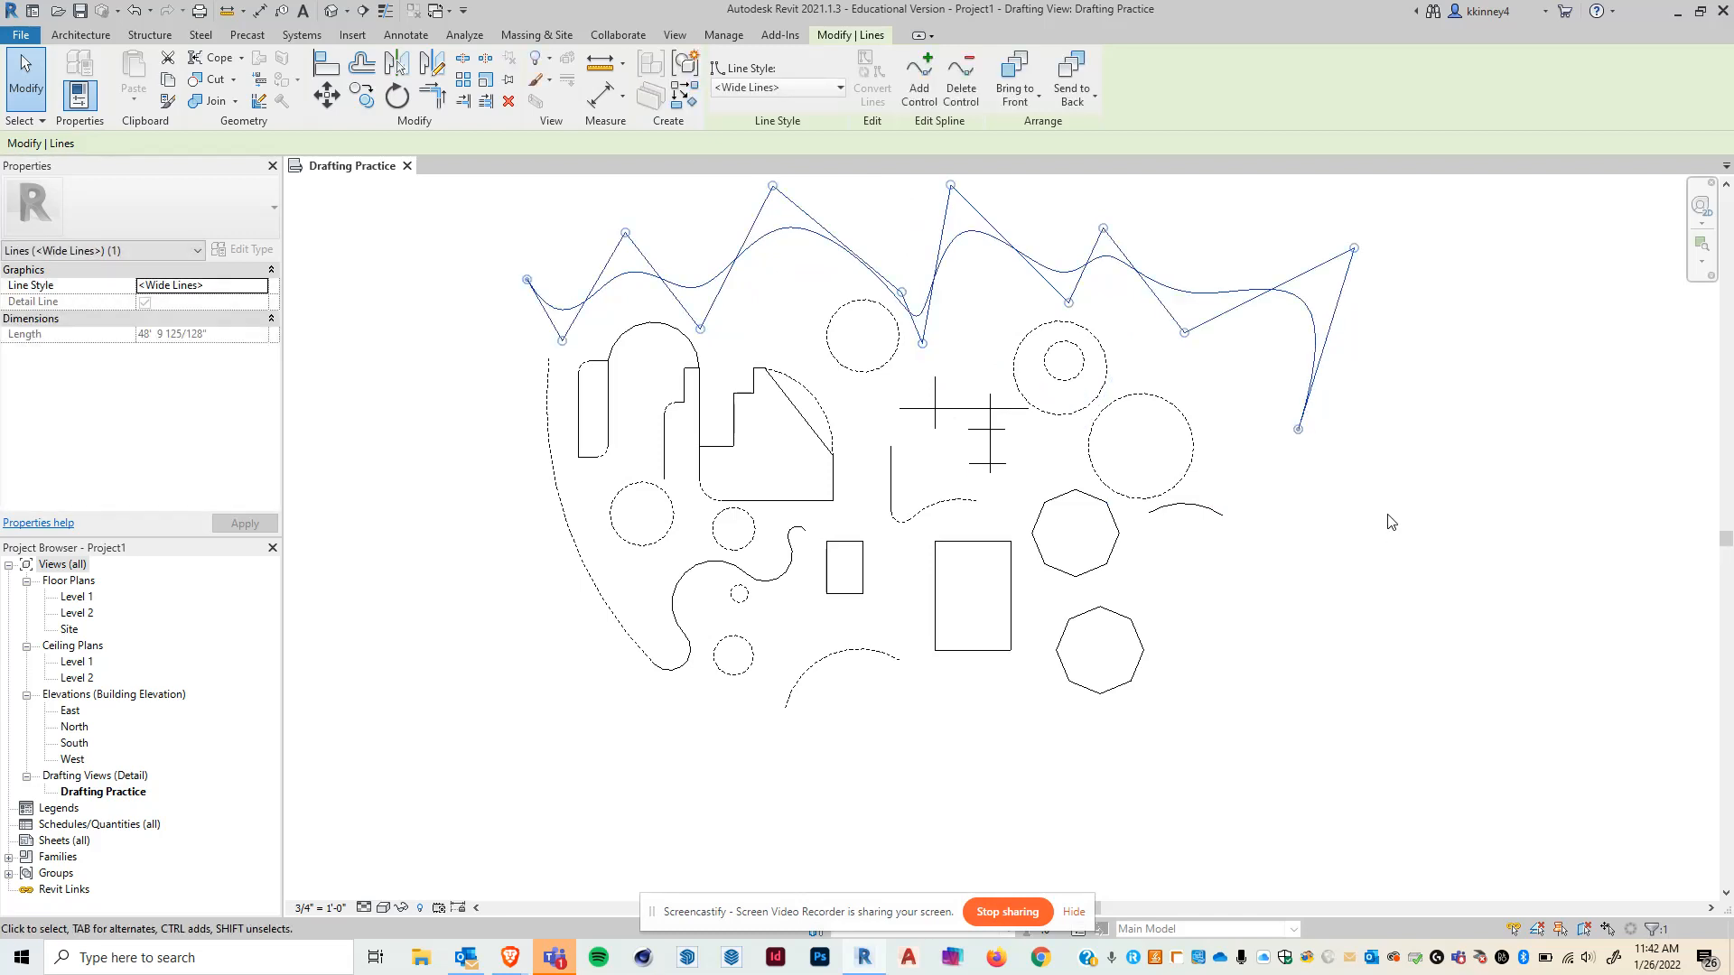
{"action": "left_click", "coordinate": [925, 98]}
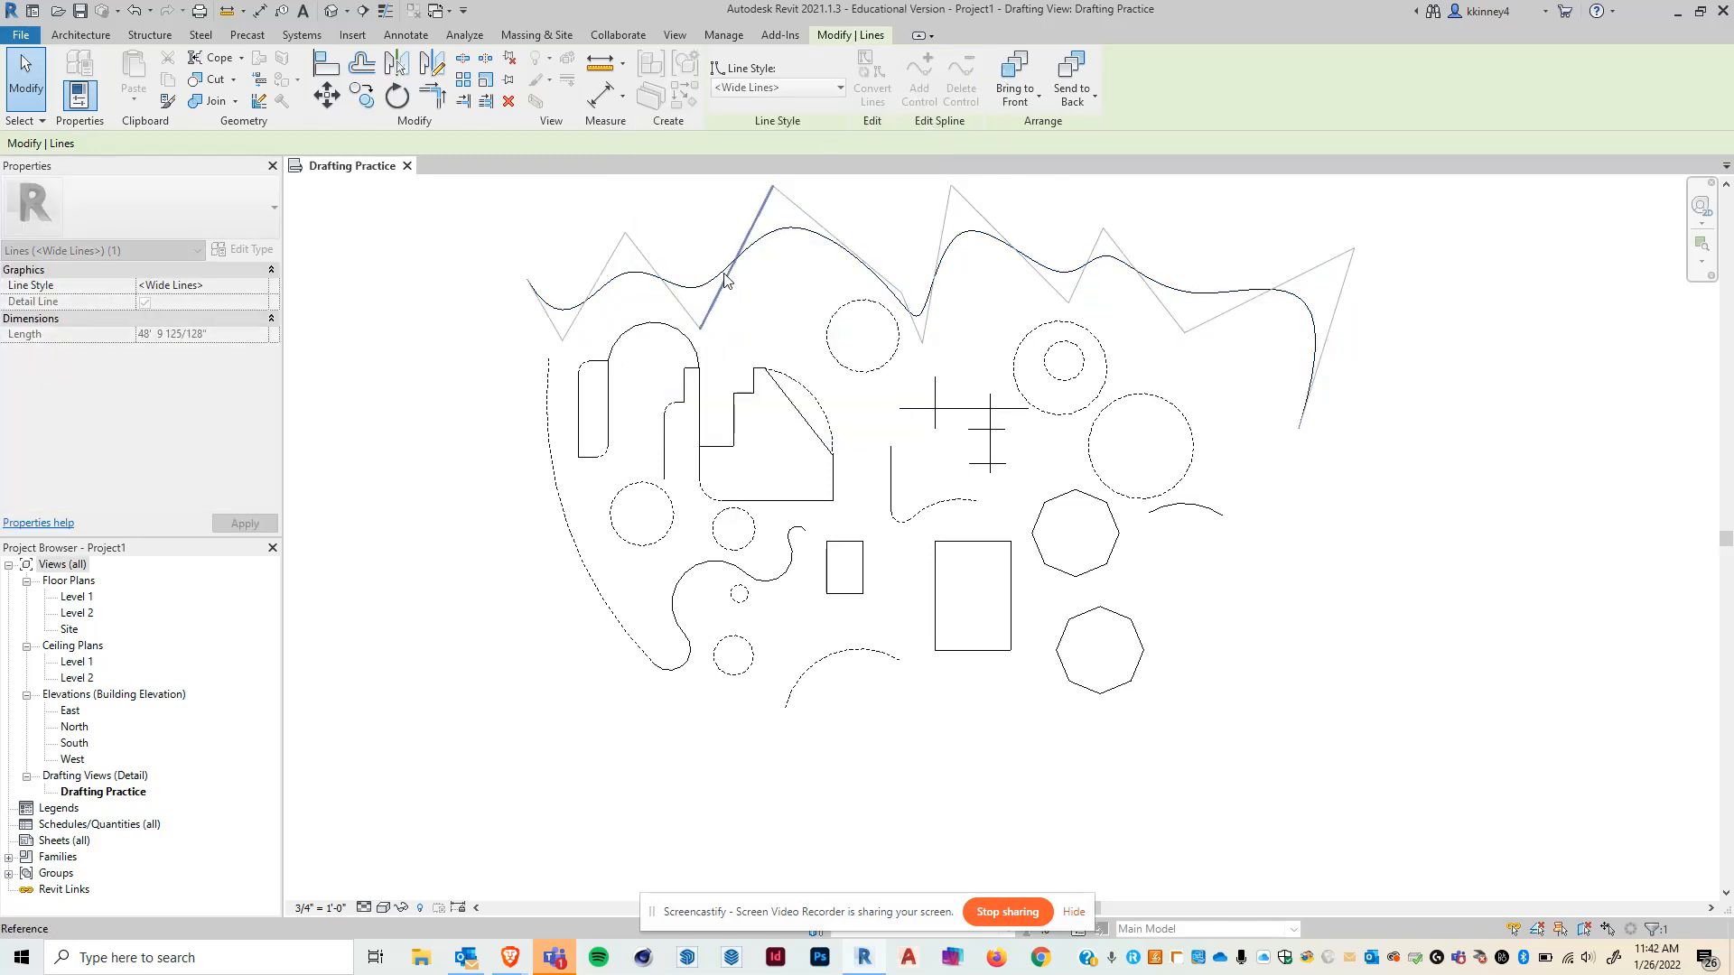
{"action": "key", "text": "Escape"}
{"action": "key", "text": "Escape"}
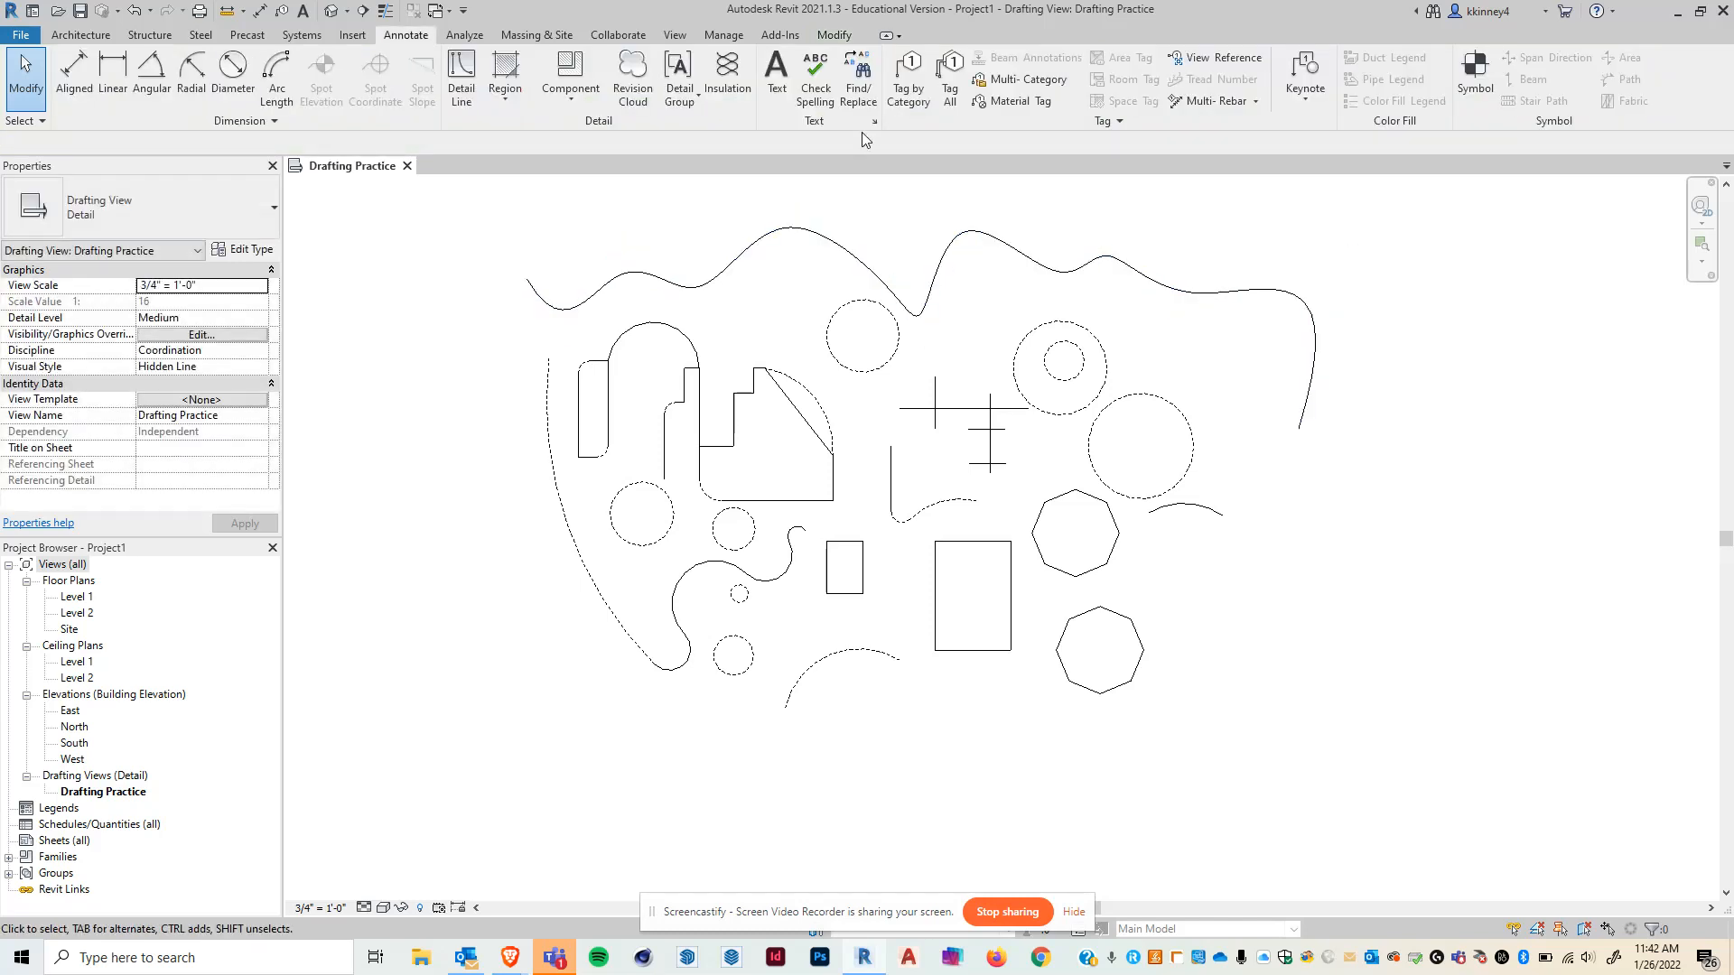
- Add a control point to the spline's left segment and reposition it and the neighbouring point
{"action": "left_click", "coordinate": [766, 239]}
{"action": "left_click", "coordinate": [918, 95]}
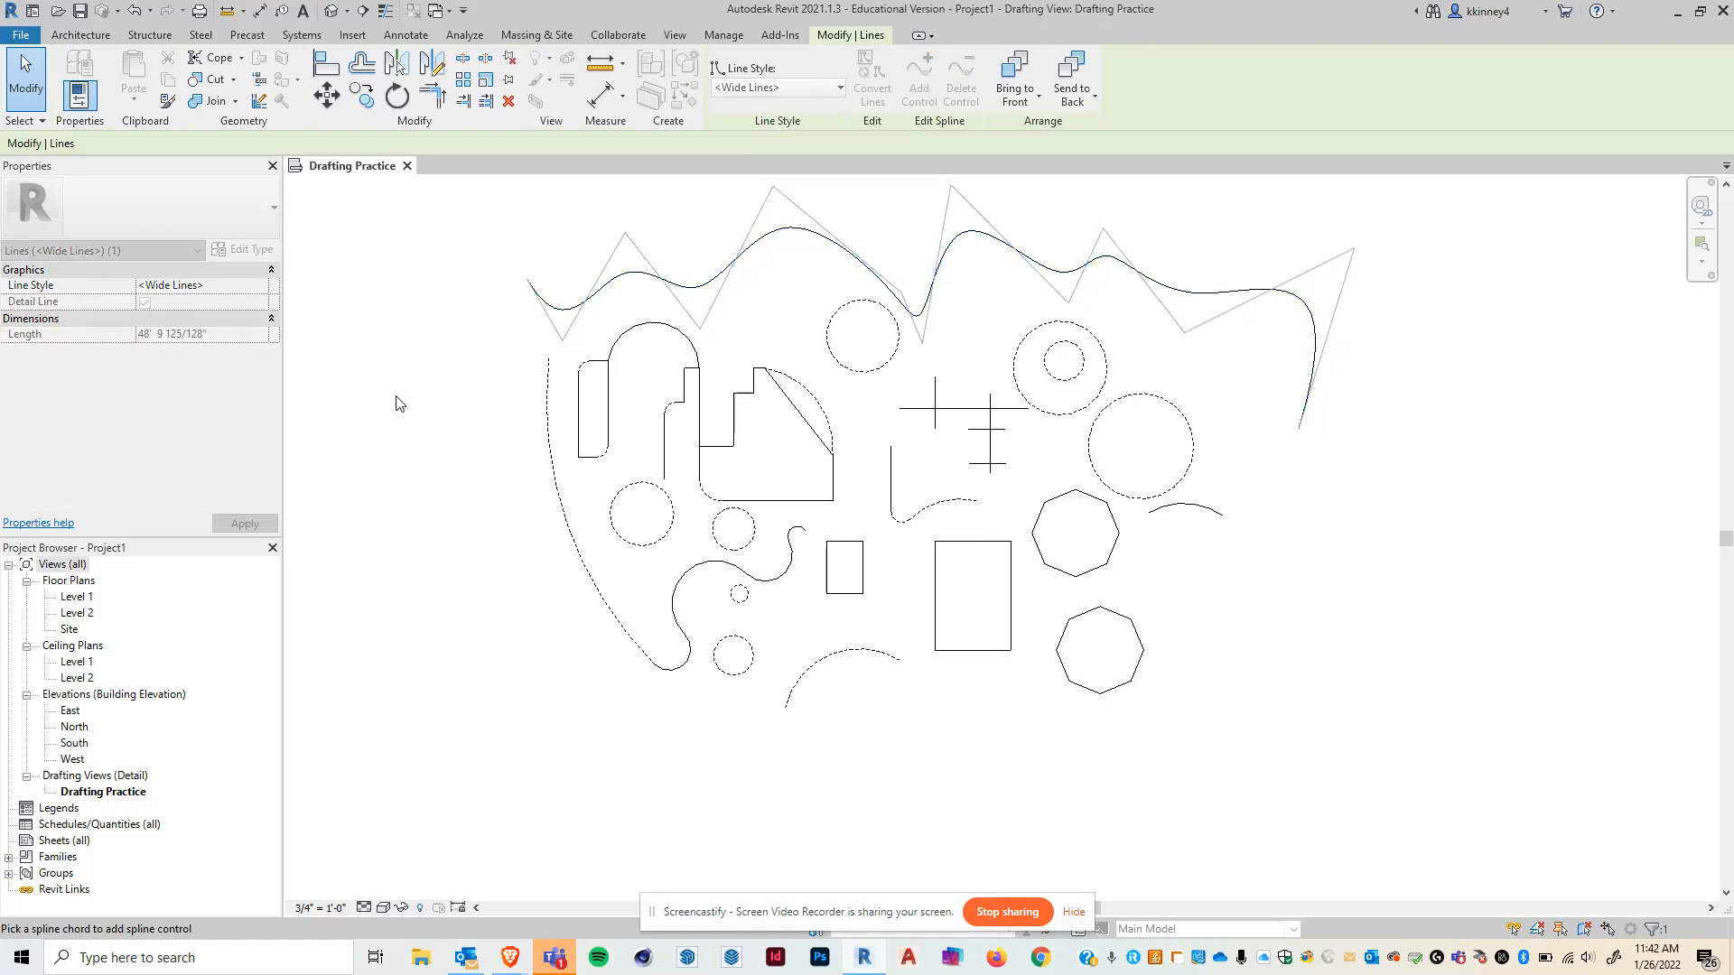
{"action": "left_click", "coordinate": [663, 282]}
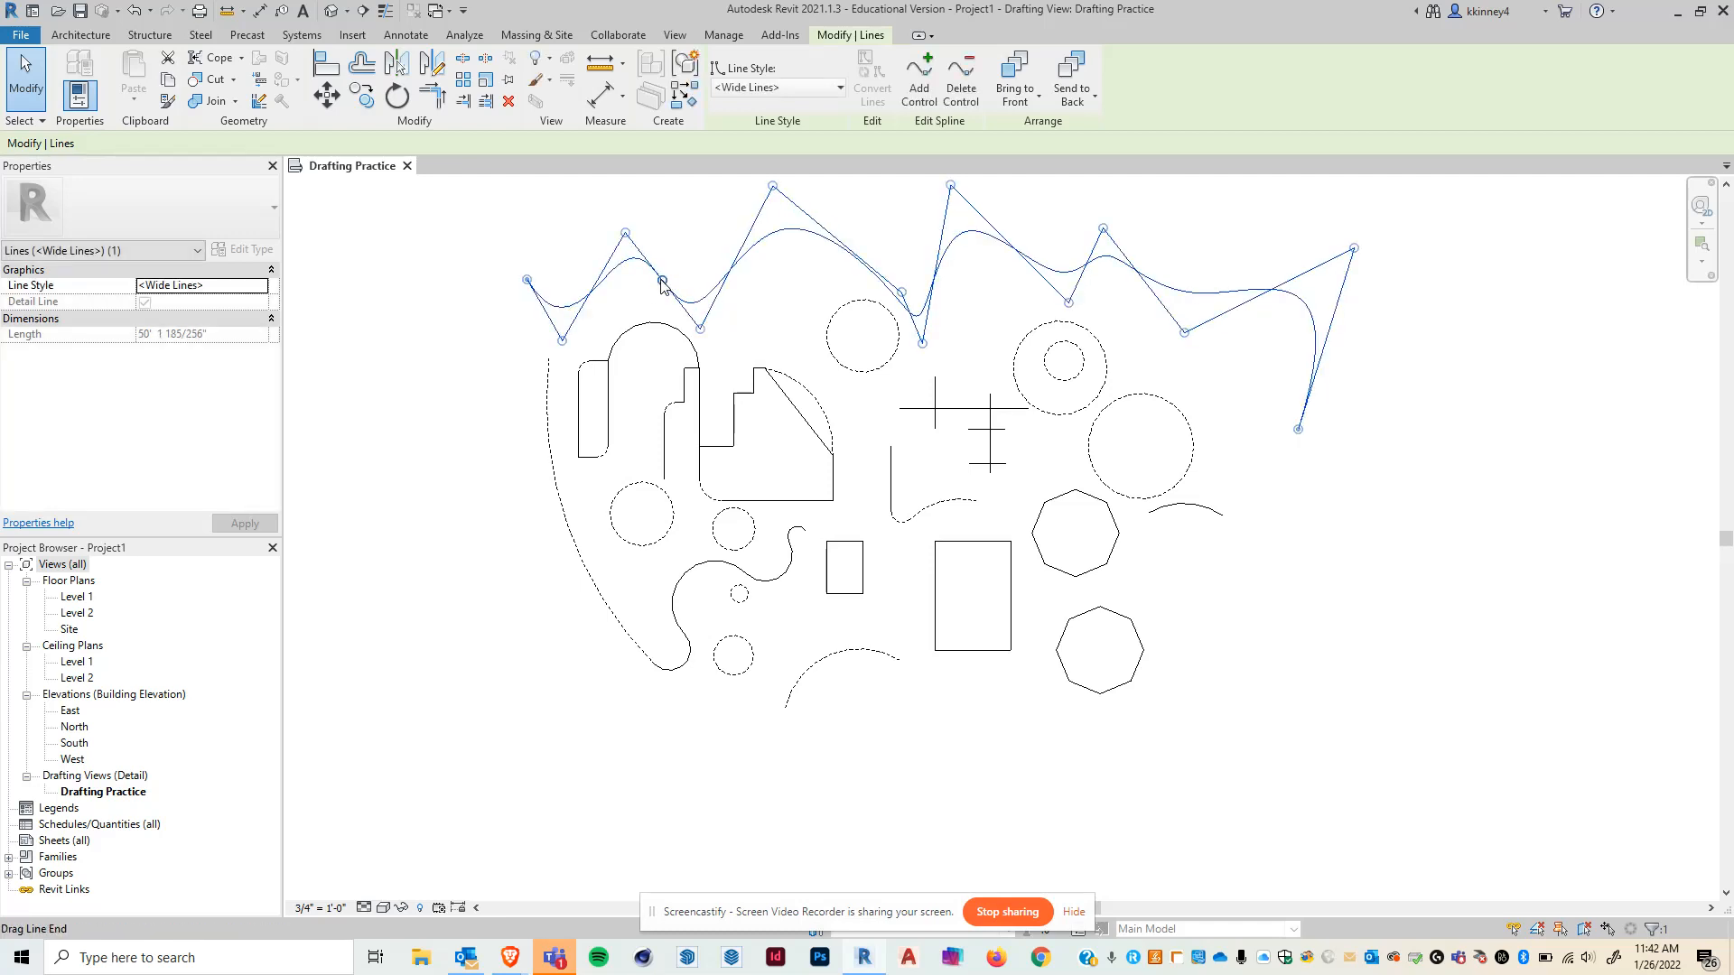
{"action": "left_click_drag", "start_coordinate": [625, 233], "coordinate": [638, 207]}
{"action": "left_click_drag", "start_coordinate": [667, 294], "coordinate": [638, 308]}
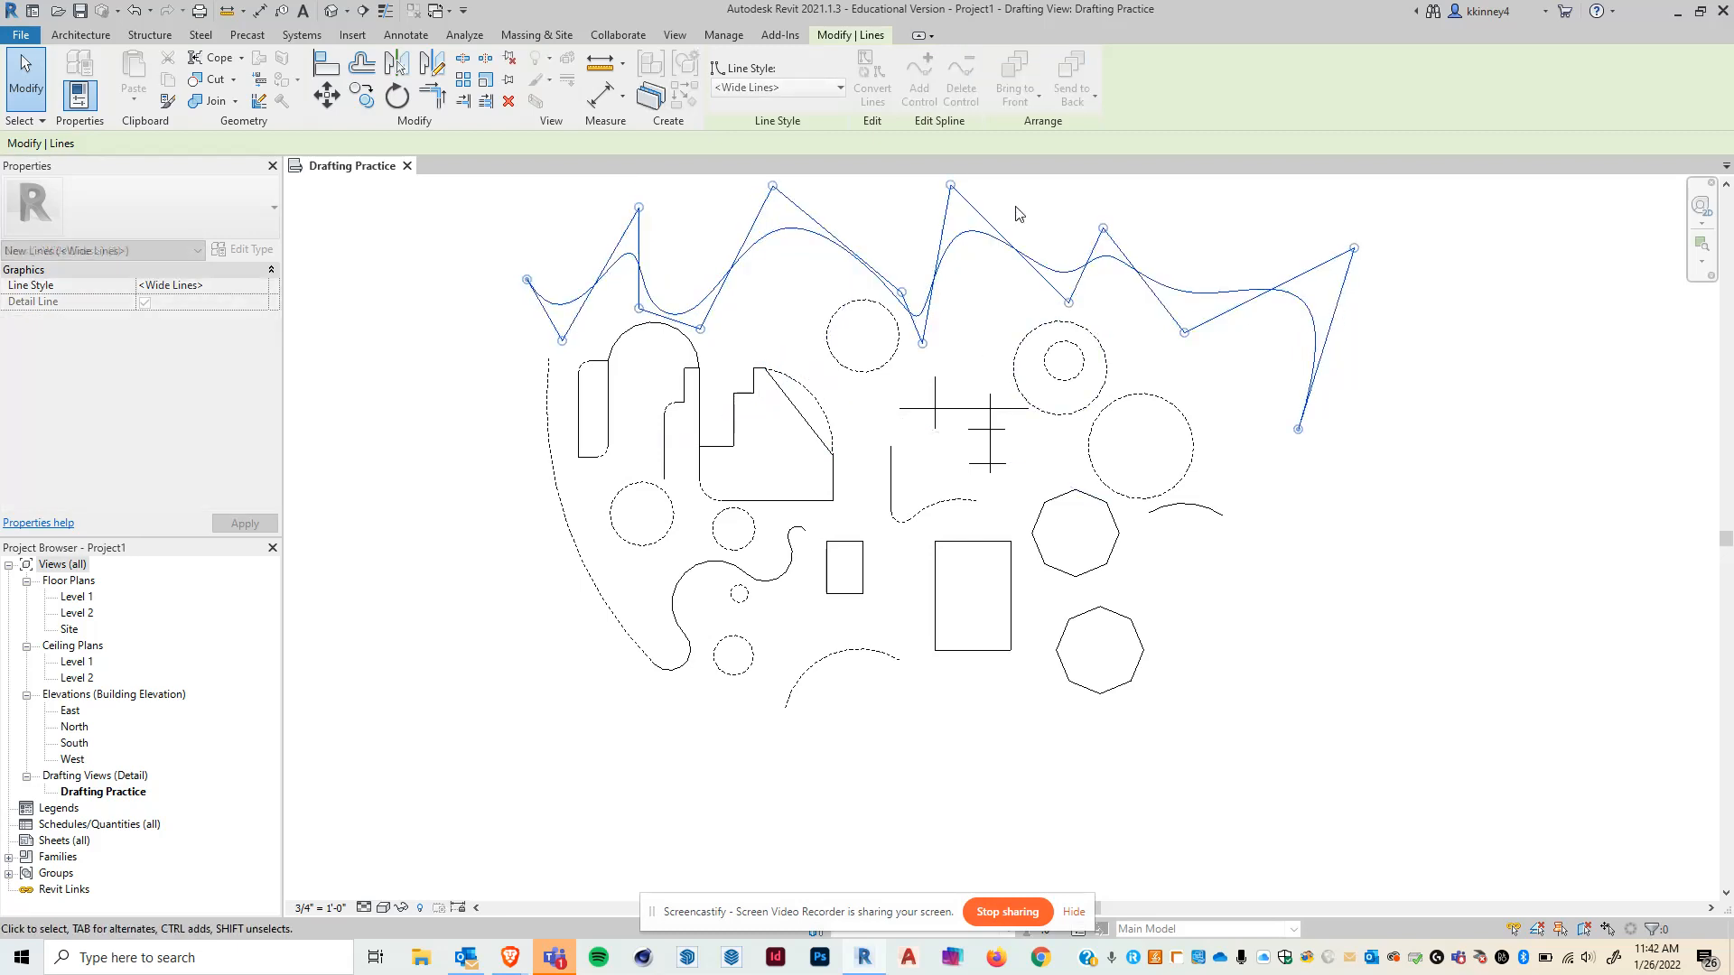
{"action": "left_click", "coordinate": [964, 185]}
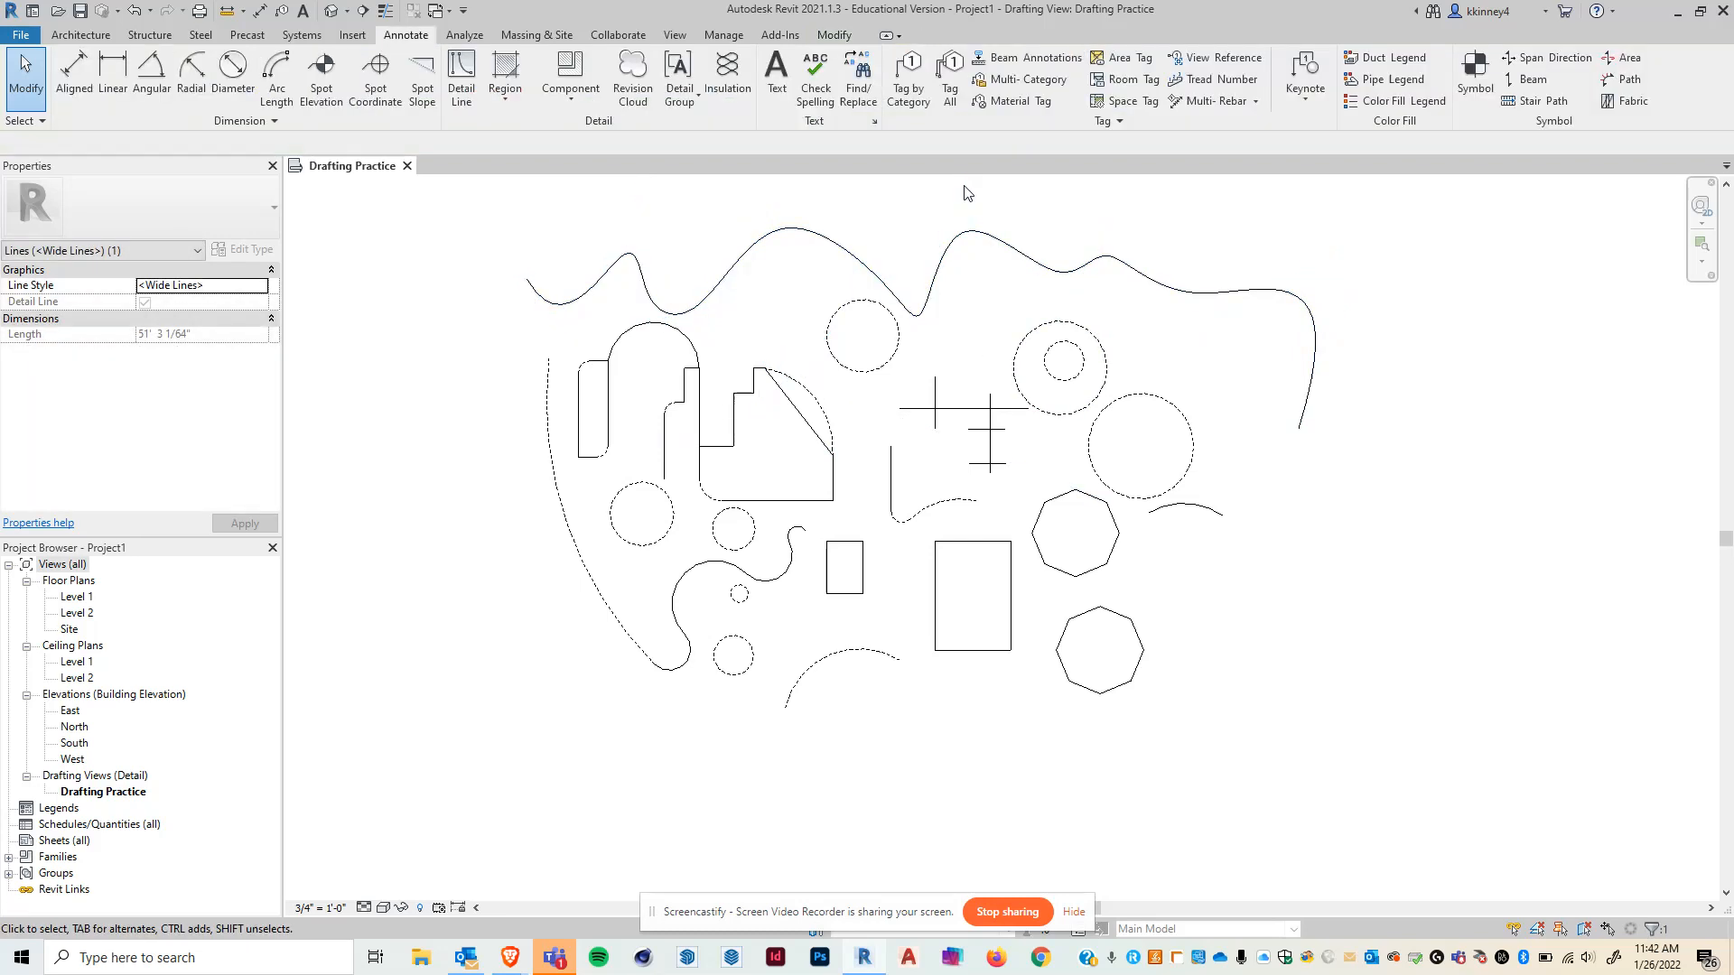
- Add a control point near the spline's left peak, move it, then delete it
{"action": "left_click", "coordinate": [774, 246]}
{"action": "left_click", "coordinate": [754, 236]}
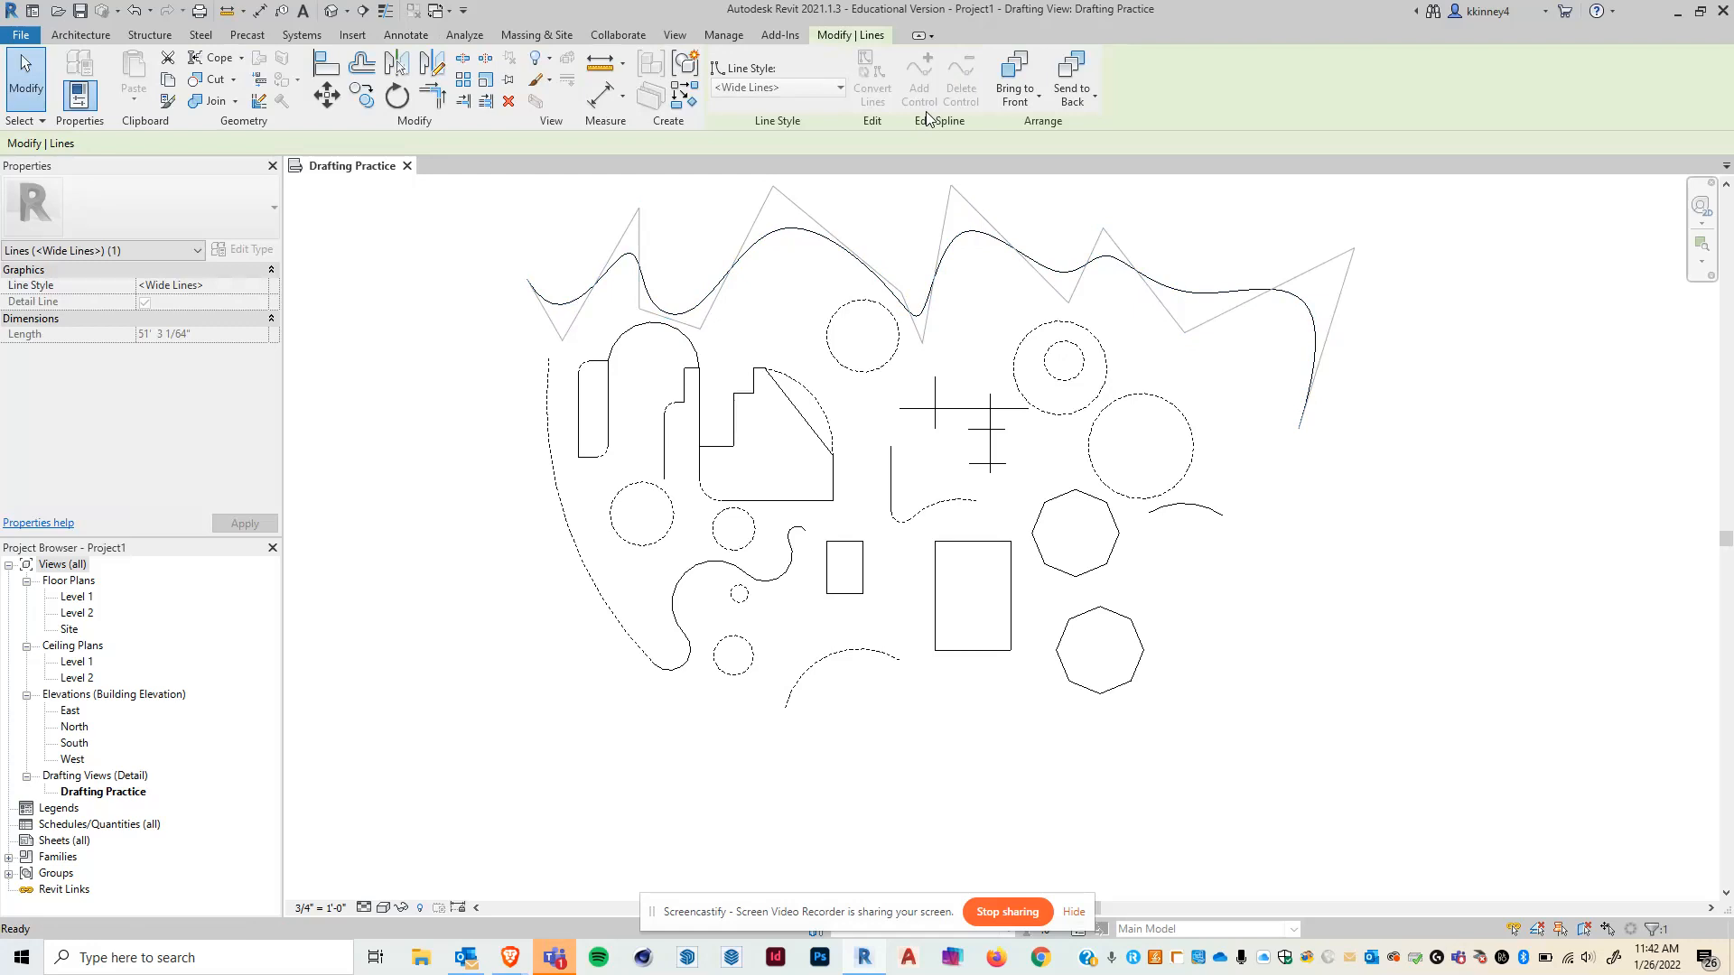
{"action": "left_click", "coordinate": [752, 241]}
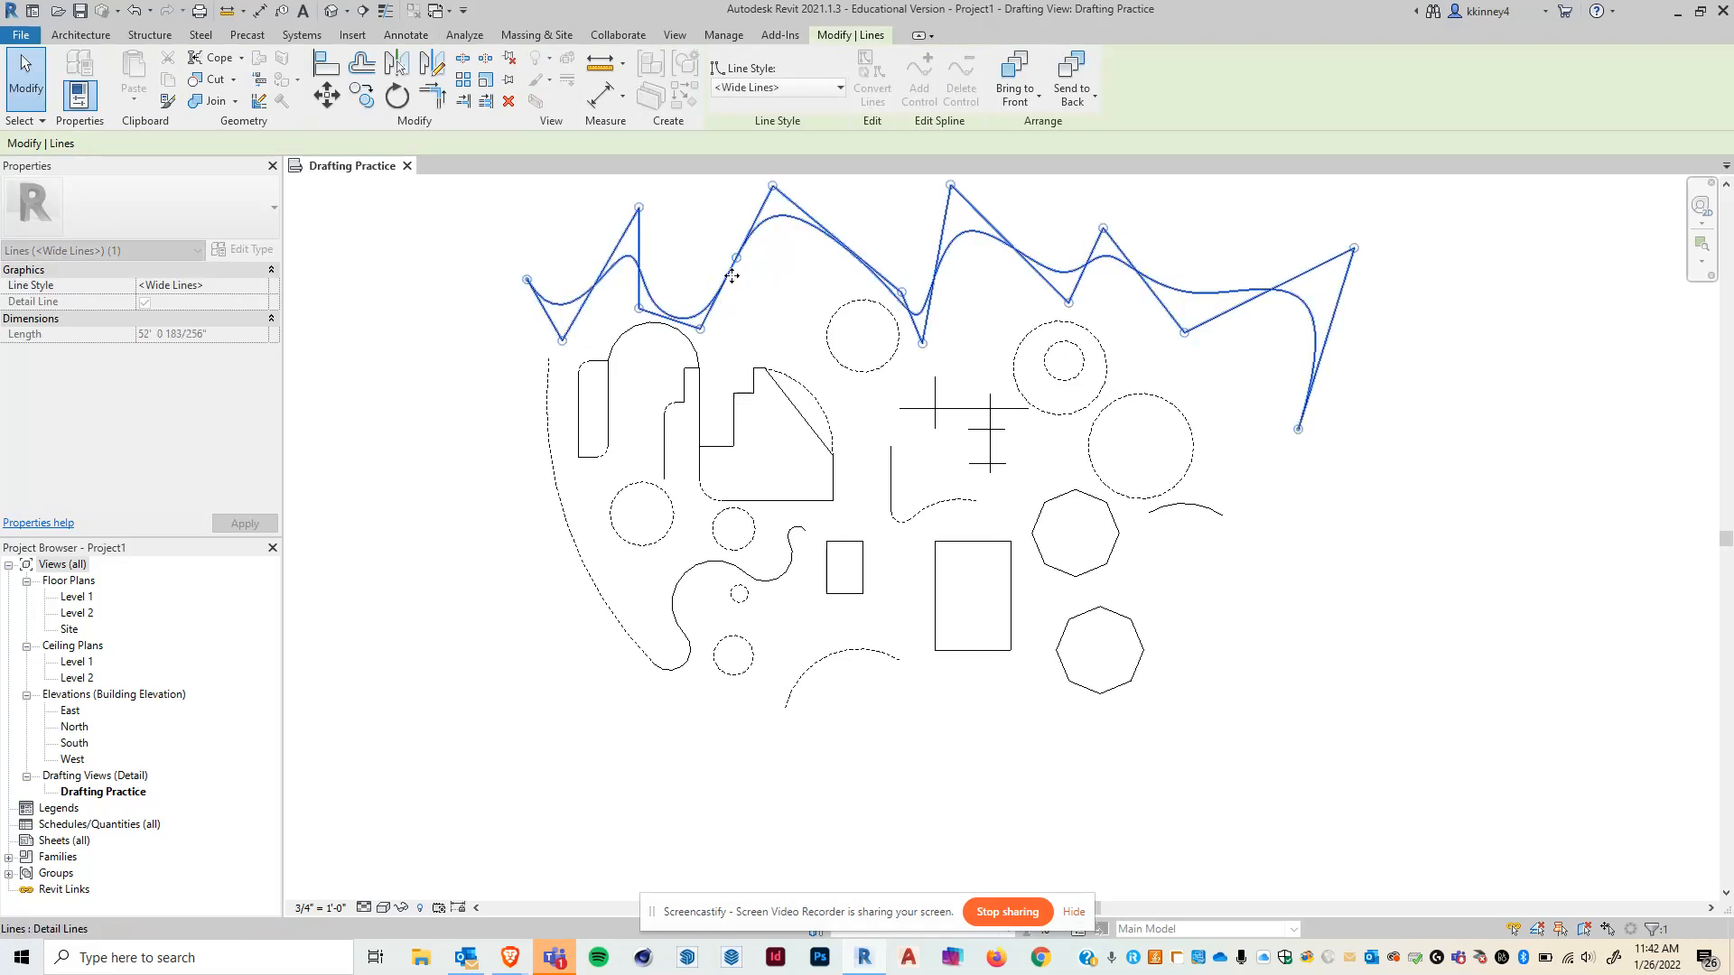
{"action": "left_click_drag", "start_coordinate": [737, 258], "coordinate": [797, 291]}
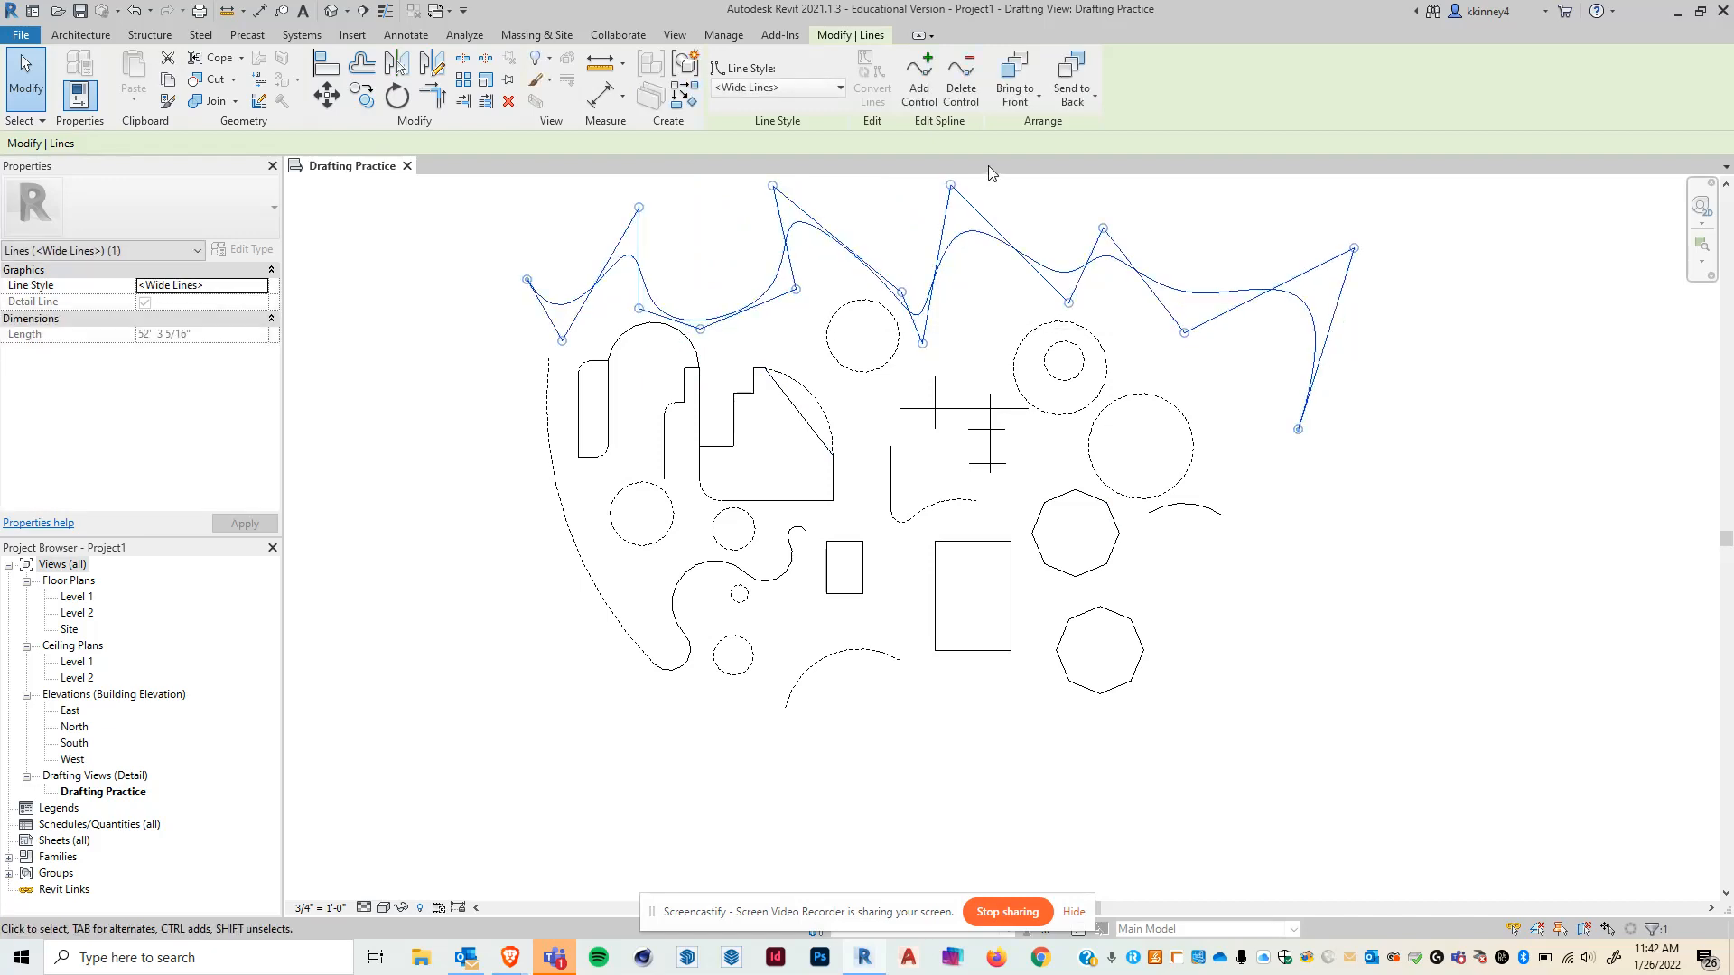
{"action": "left_click", "coordinate": [960, 90]}
{"action": "left_click", "coordinate": [795, 289]}
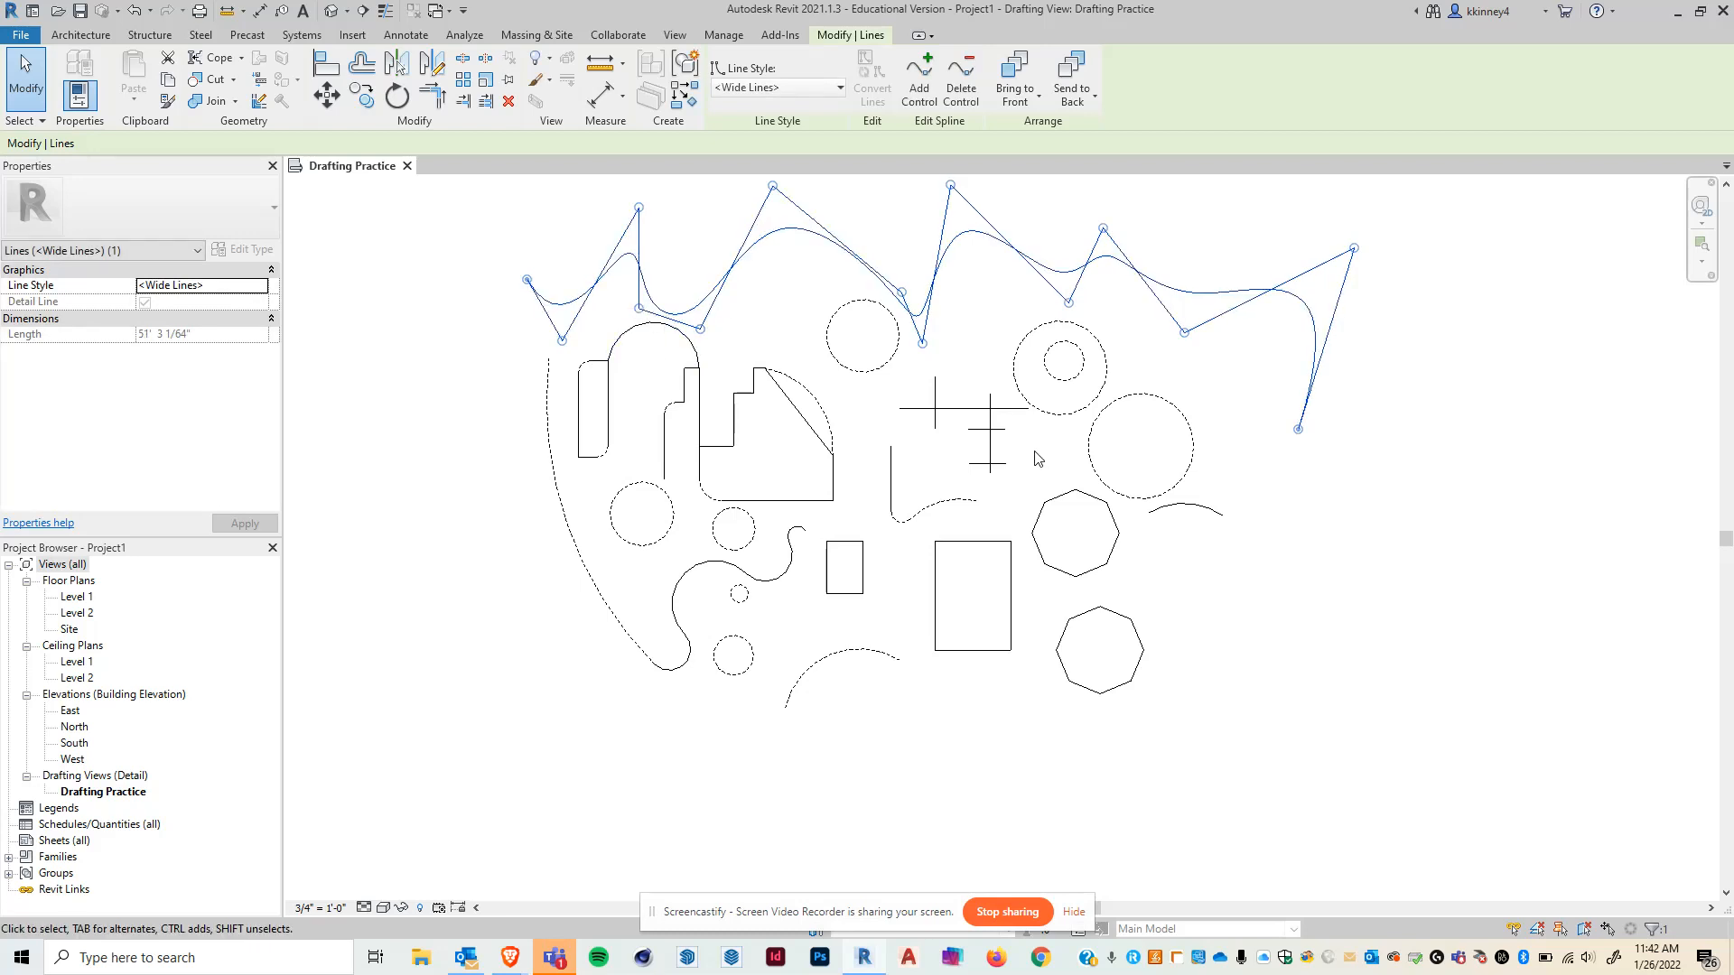
- Delete the spline control point in the dip near its left end
{"action": "left_click", "coordinate": [961, 91]}
{"action": "left_click", "coordinate": [638, 305]}
{"action": "left_click", "coordinate": [752, 335]}
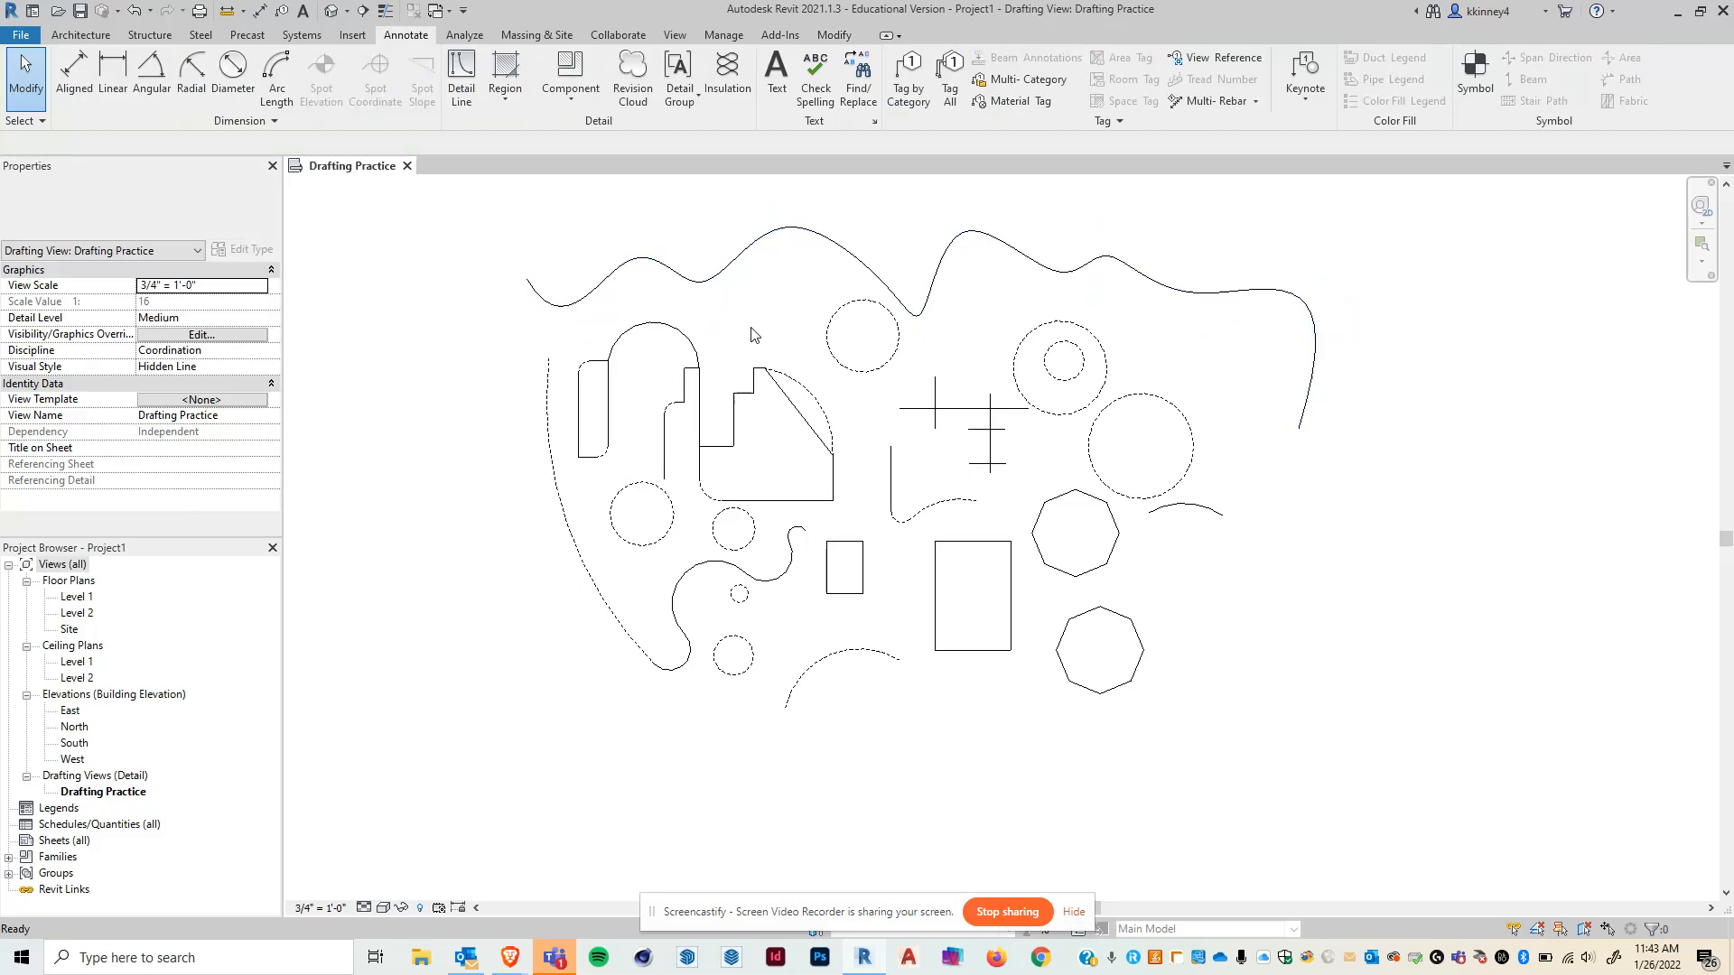
- Delete the spline control point near the middle of the curve
{"action": "left_click", "coordinate": [764, 253]}
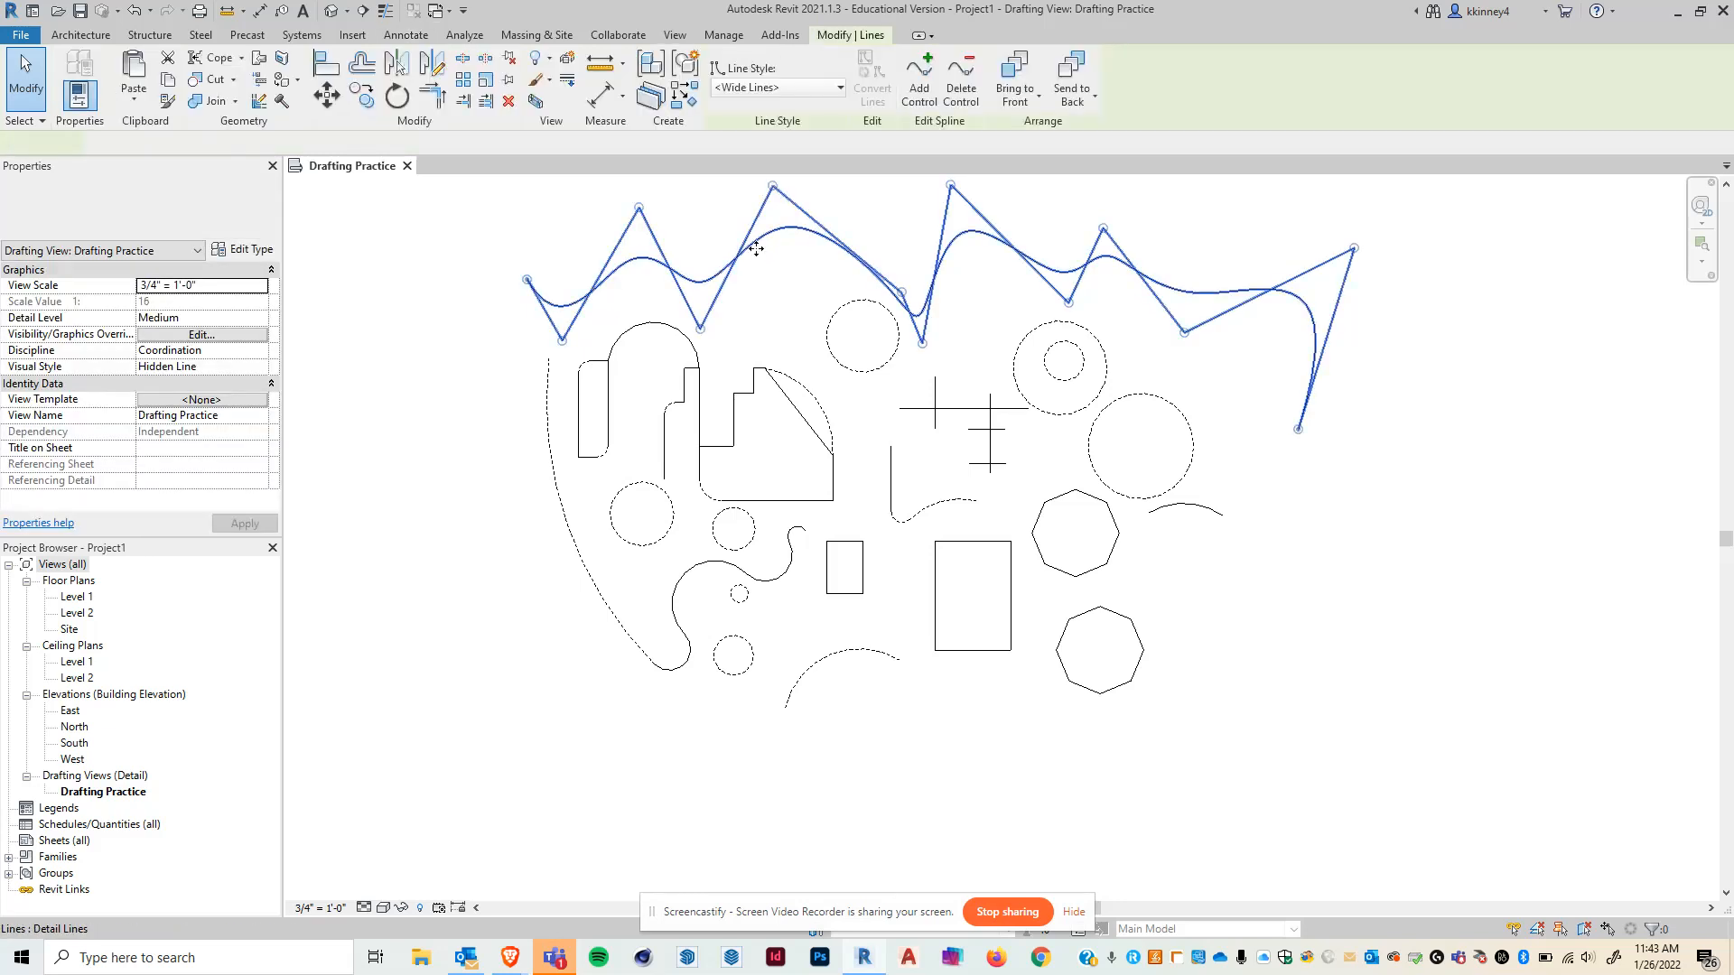
{"action": "left_click", "coordinate": [960, 90]}
{"action": "left_click", "coordinate": [902, 293]}
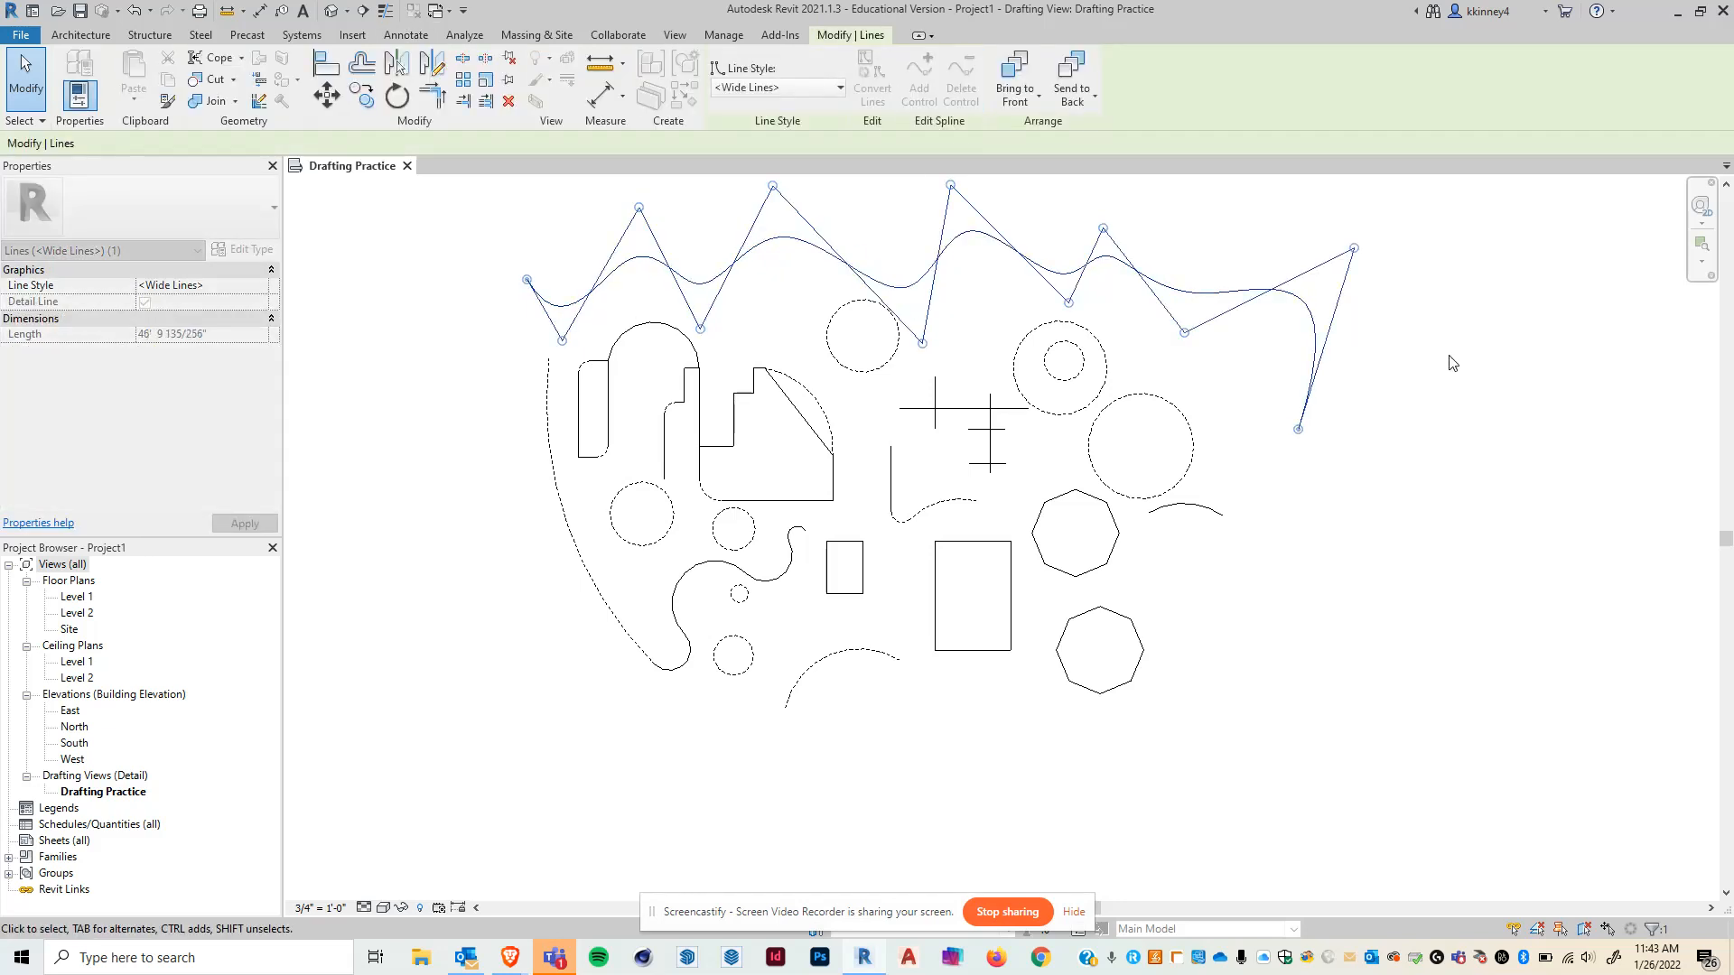
{"action": "left_click", "coordinate": [1470, 350]}
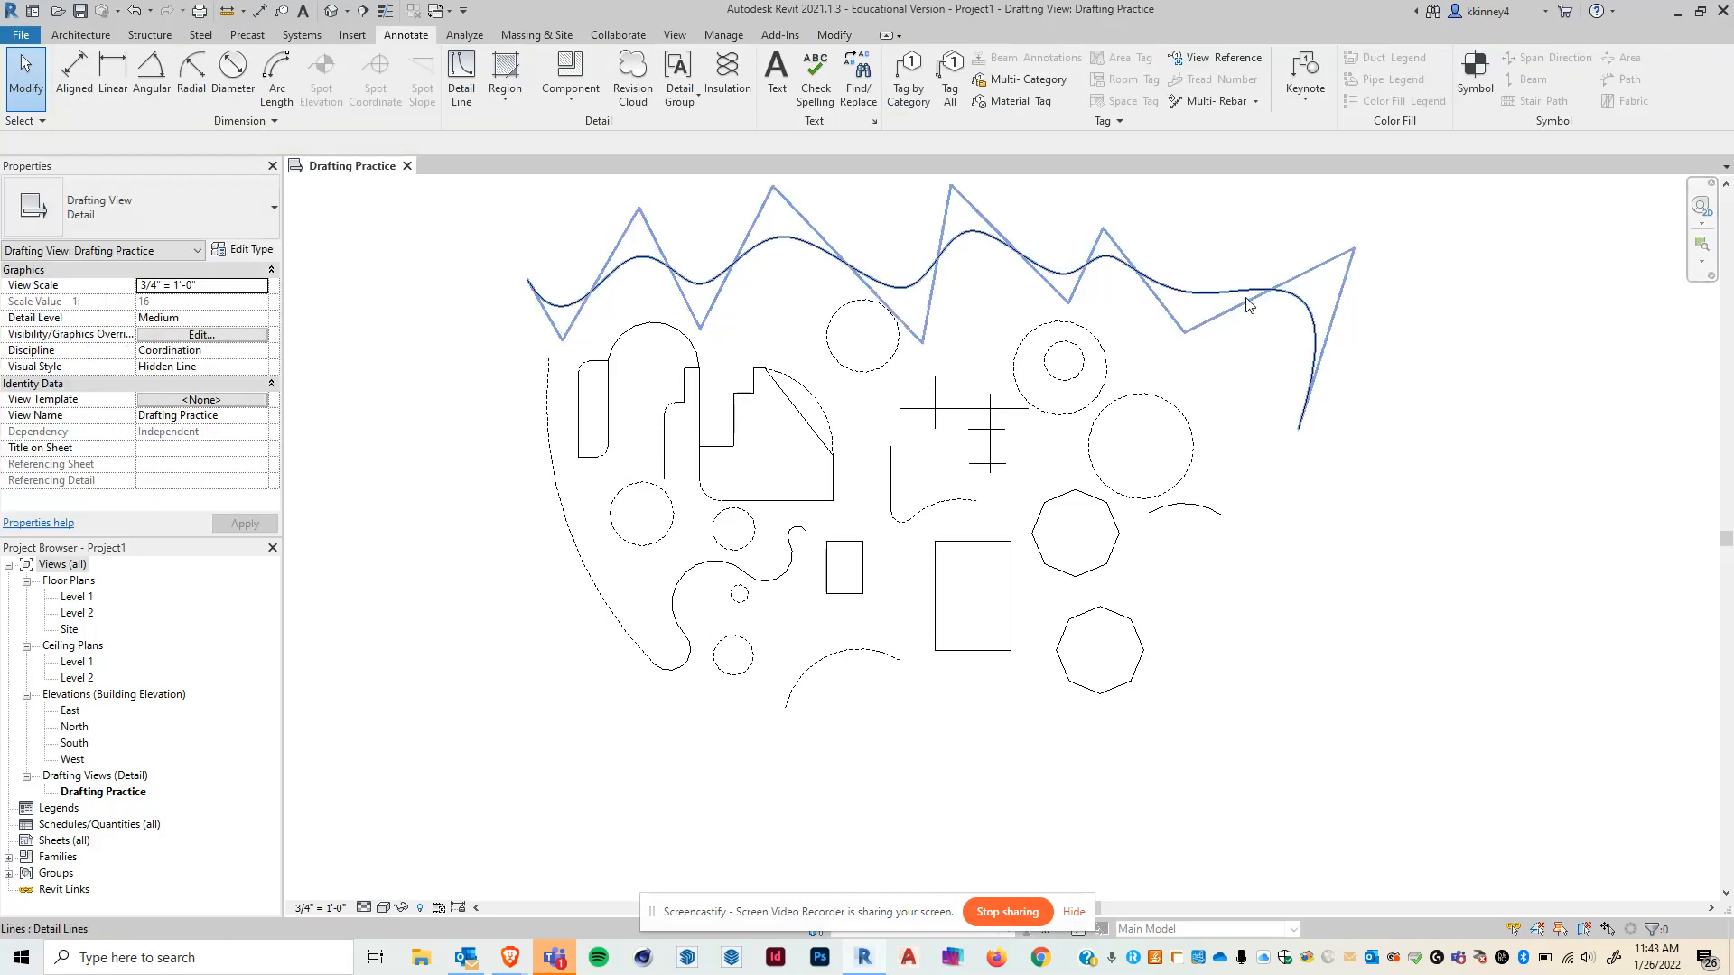
- Move two control points on the spline's right portion to reshape that part of the curve
{"action": "left_click", "coordinate": [1206, 325]}
{"action": "left_click_drag", "start_coordinate": [1185, 335], "coordinate": [1218, 380]}
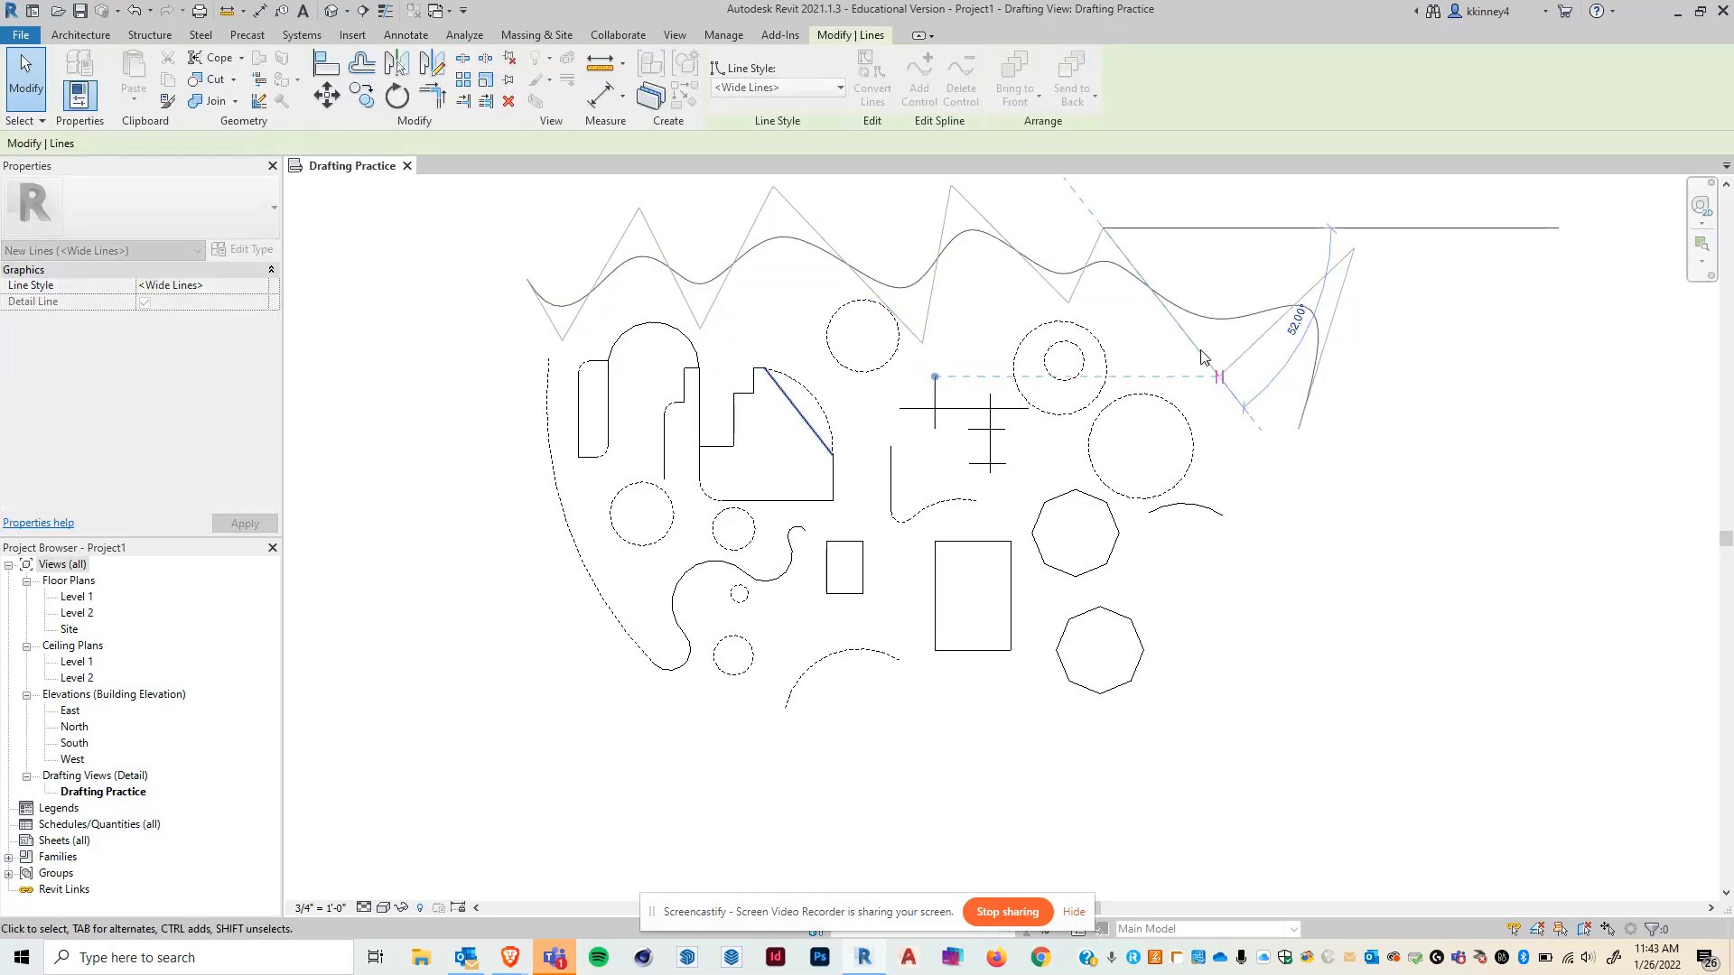
{"action": "left_click_drag", "start_coordinate": [1102, 229], "coordinate": [1181, 220]}
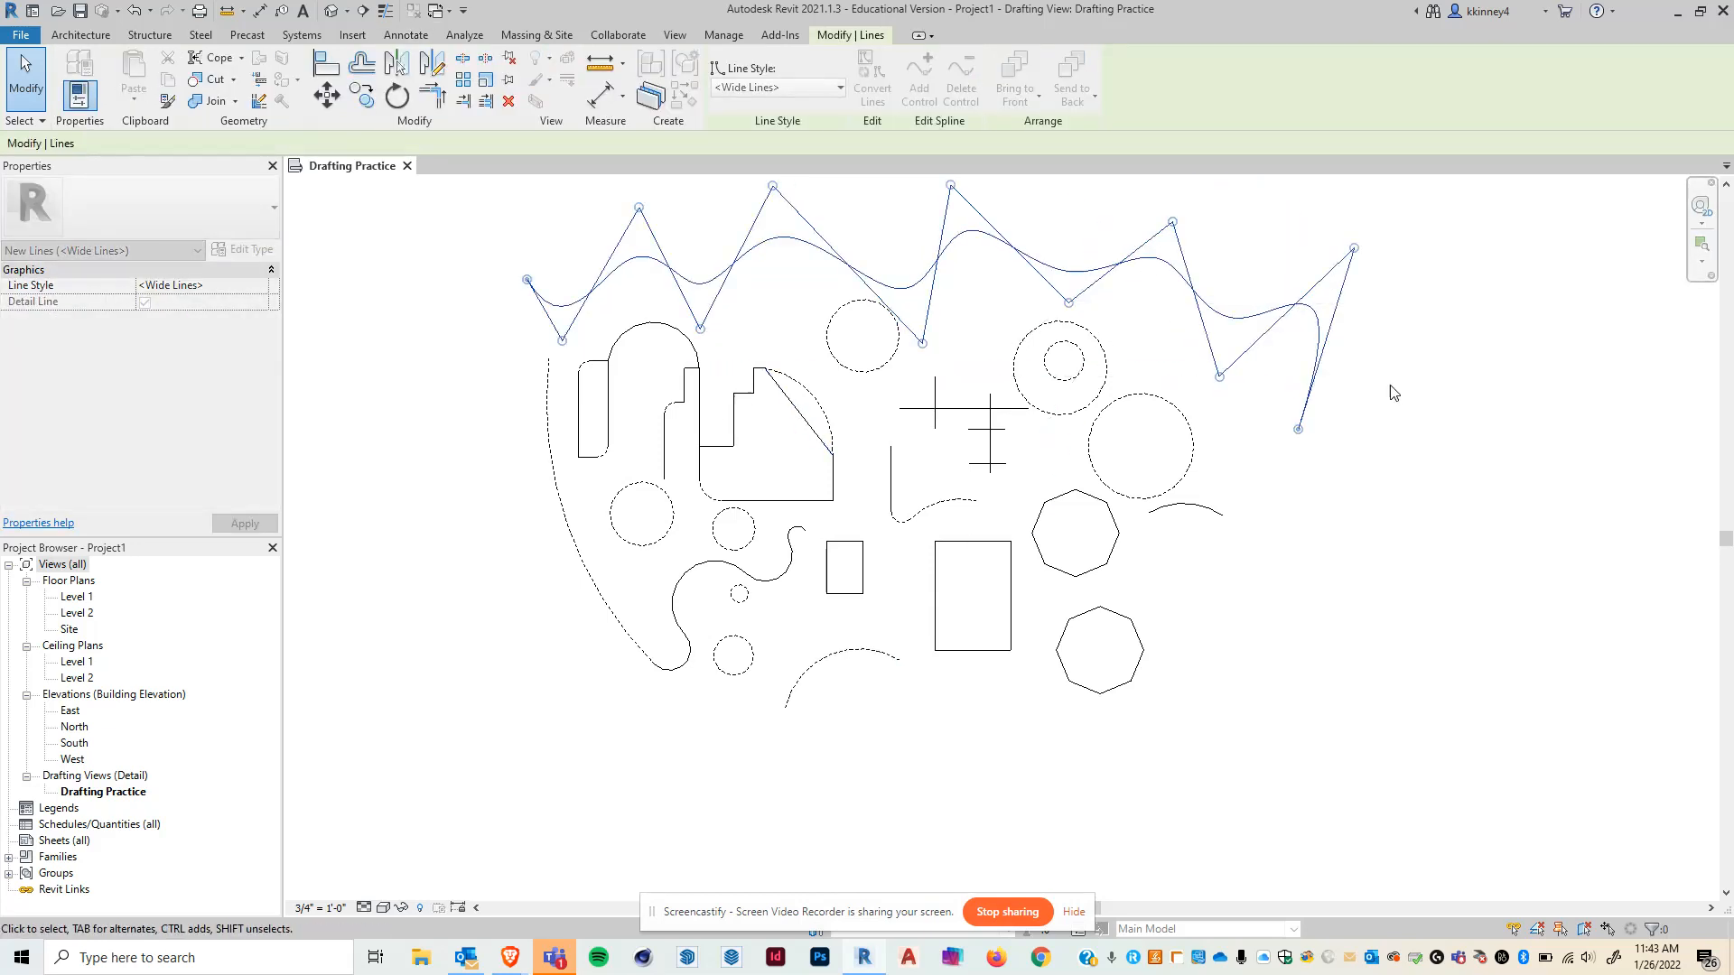
{"action": "left_click", "coordinate": [1366, 428]}
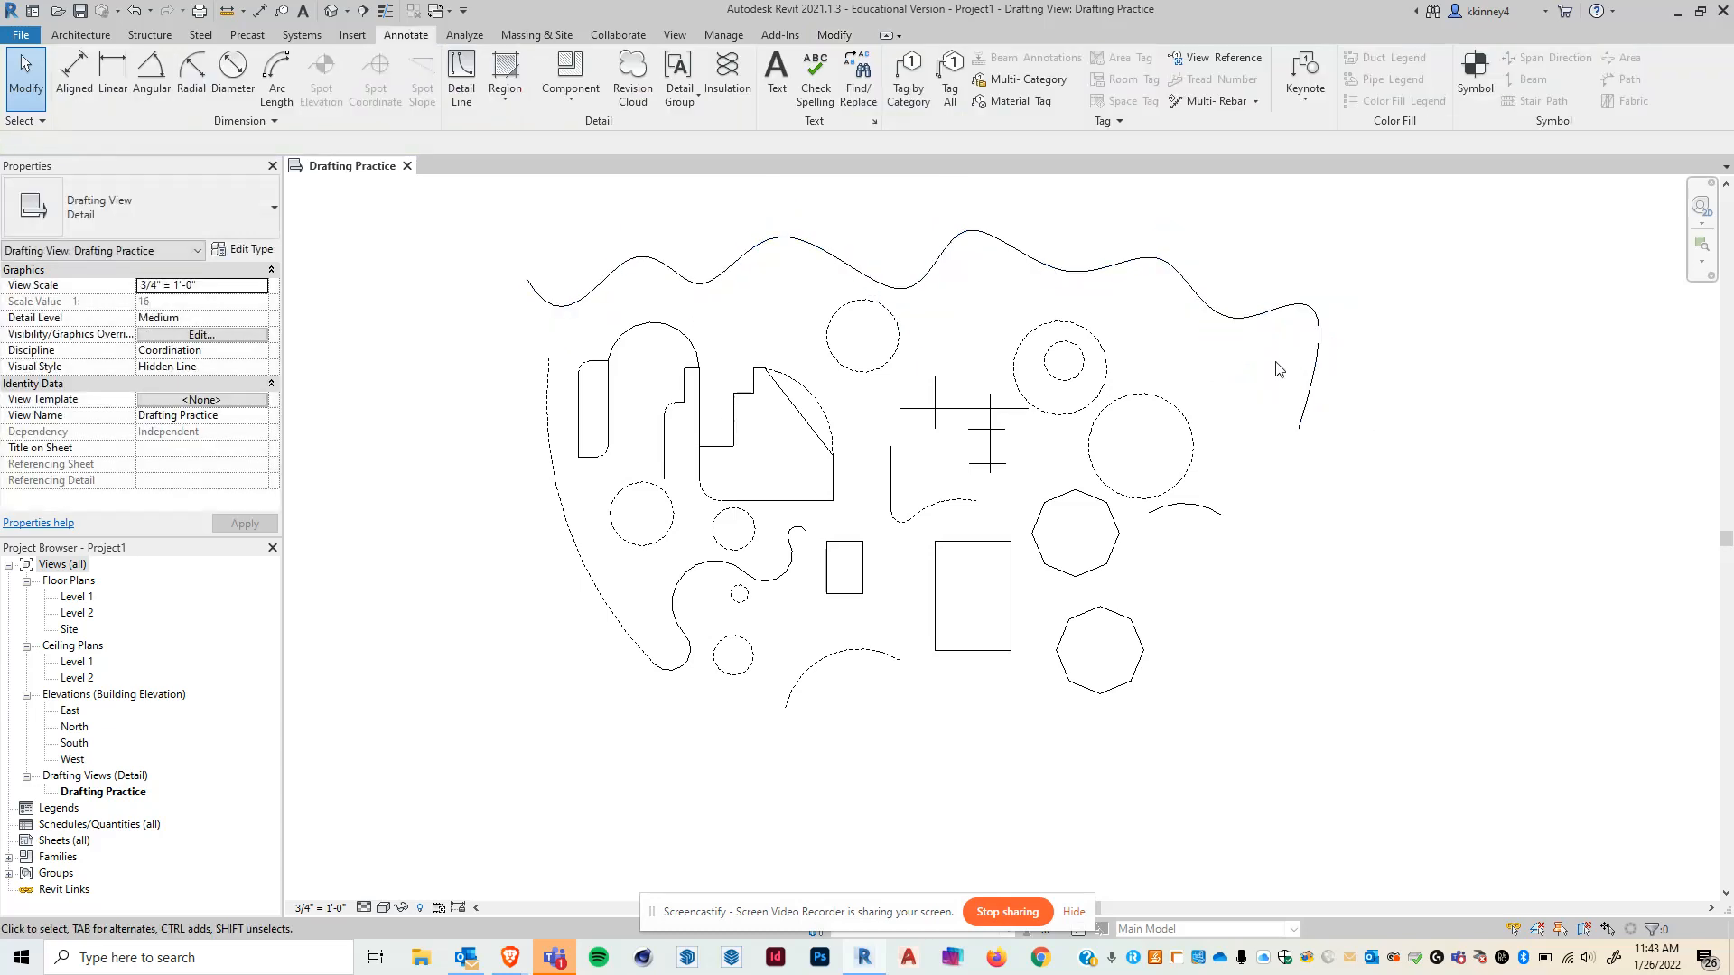
- Change the spline's line style to Medium Lines
{"action": "left_click", "coordinate": [1262, 318]}
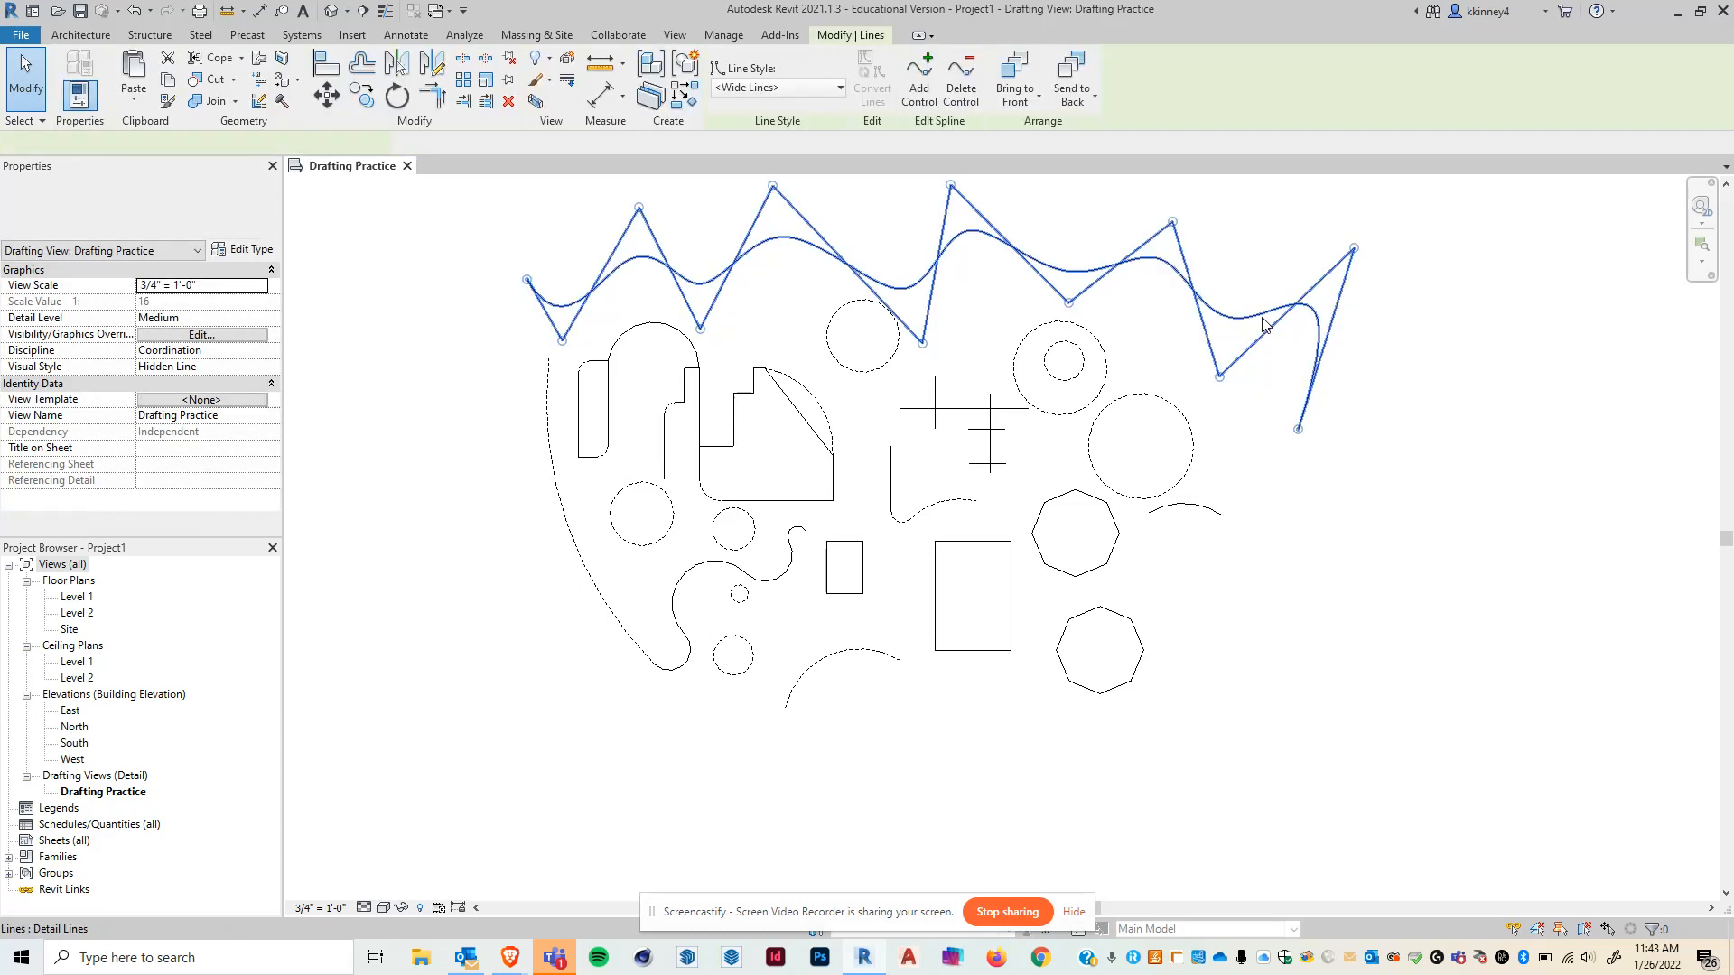
{"action": "left_click", "coordinate": [753, 89]}
{"action": "left_click", "coordinate": [758, 226]}
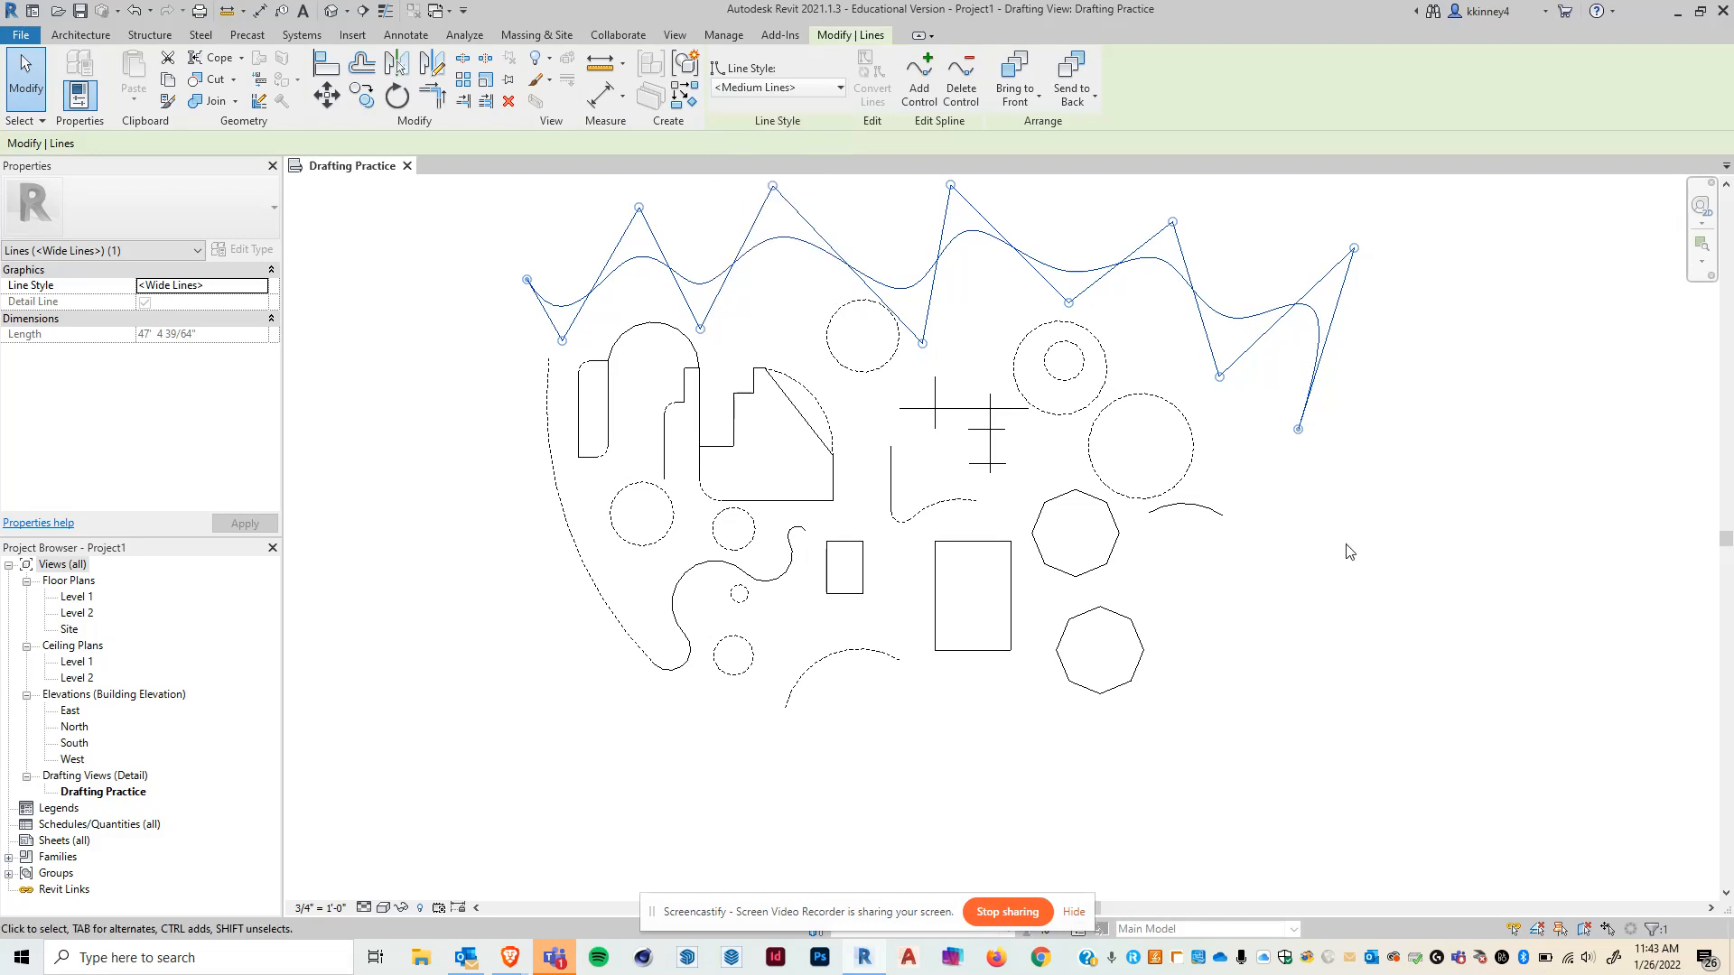
{"action": "left_click", "coordinate": [1346, 545]}
- Draw a horizontal detail-line Ellipse with about a 3'-0" half axis left of the drawing
{"action": "scroll", "coordinate": [867, 310], "scroll_direction": "up", "scroll_amount": 2}
{"action": "scroll", "coordinate": [993, 309], "scroll_direction": "up", "scroll_amount": 4}
{"action": "scroll", "coordinate": [1232, 451], "scroll_direction": "down", "scroll_amount": 5}
{"action": "mouse_move", "coordinate": [1282, 474]}
{"action": "middle_mouse_down"}
{"action": "mouse_move", "coordinate": [1199, 440]}
{"action": "mouse_move", "coordinate": [1117, 438]}
{"action": "middle_mouse_up"}
{"action": "left_click", "coordinate": [460, 65]}
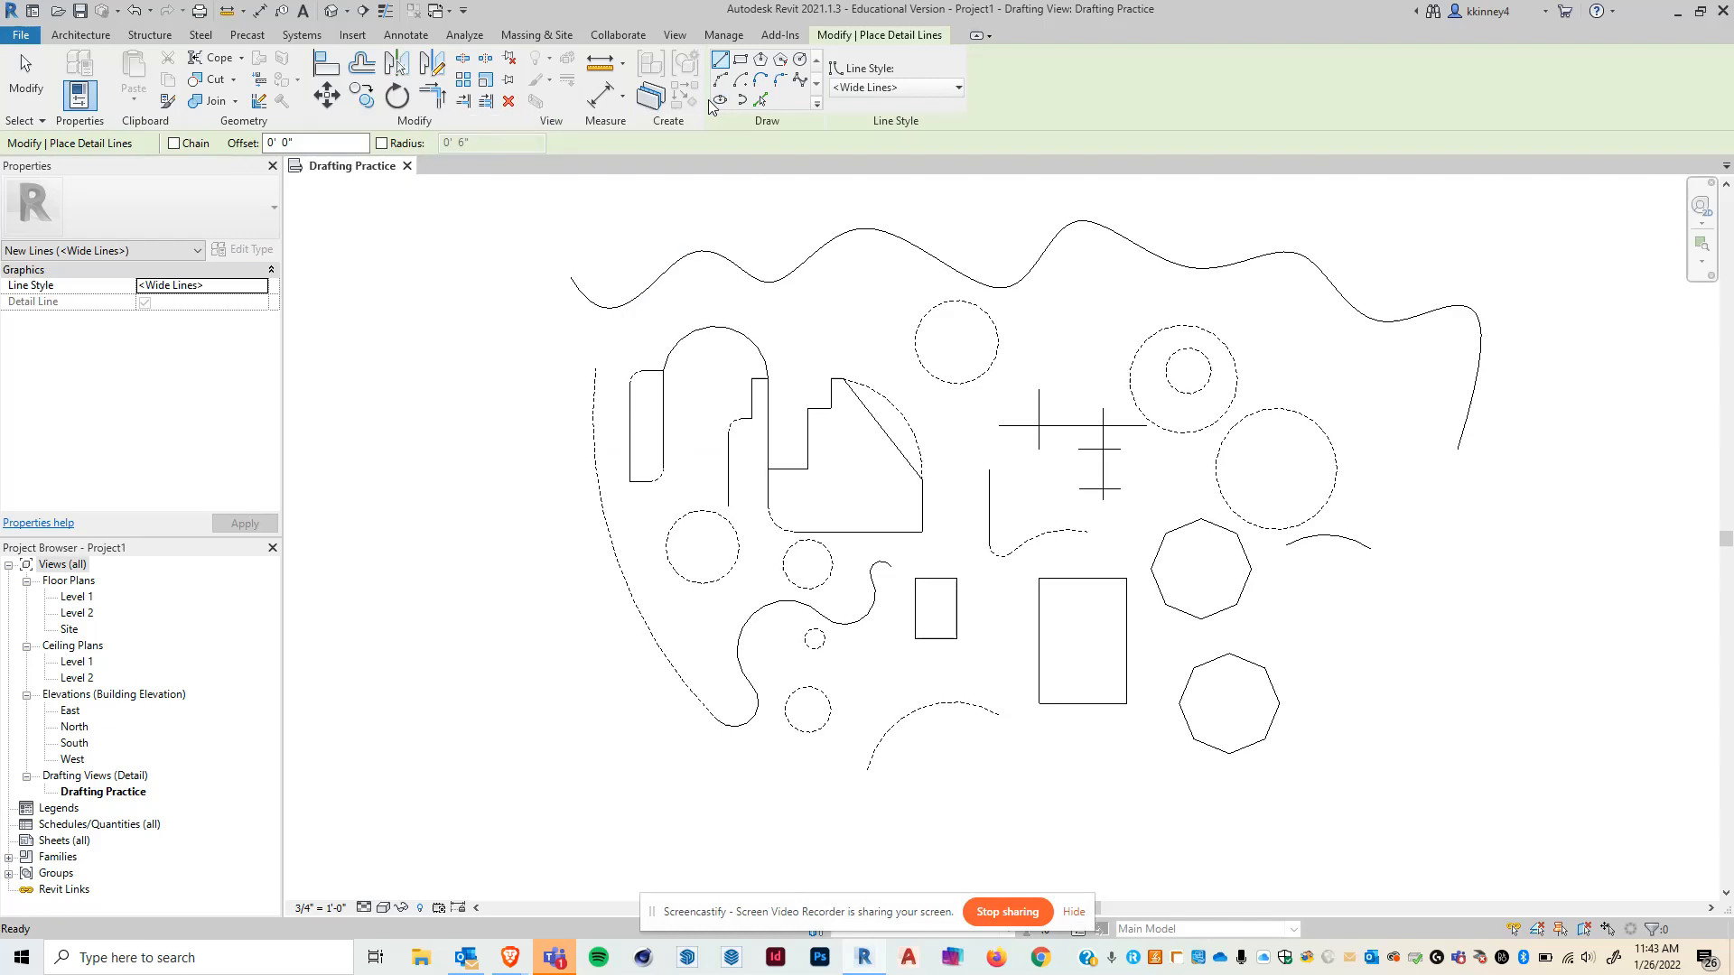
{"action": "left_click", "coordinate": [720, 101]}
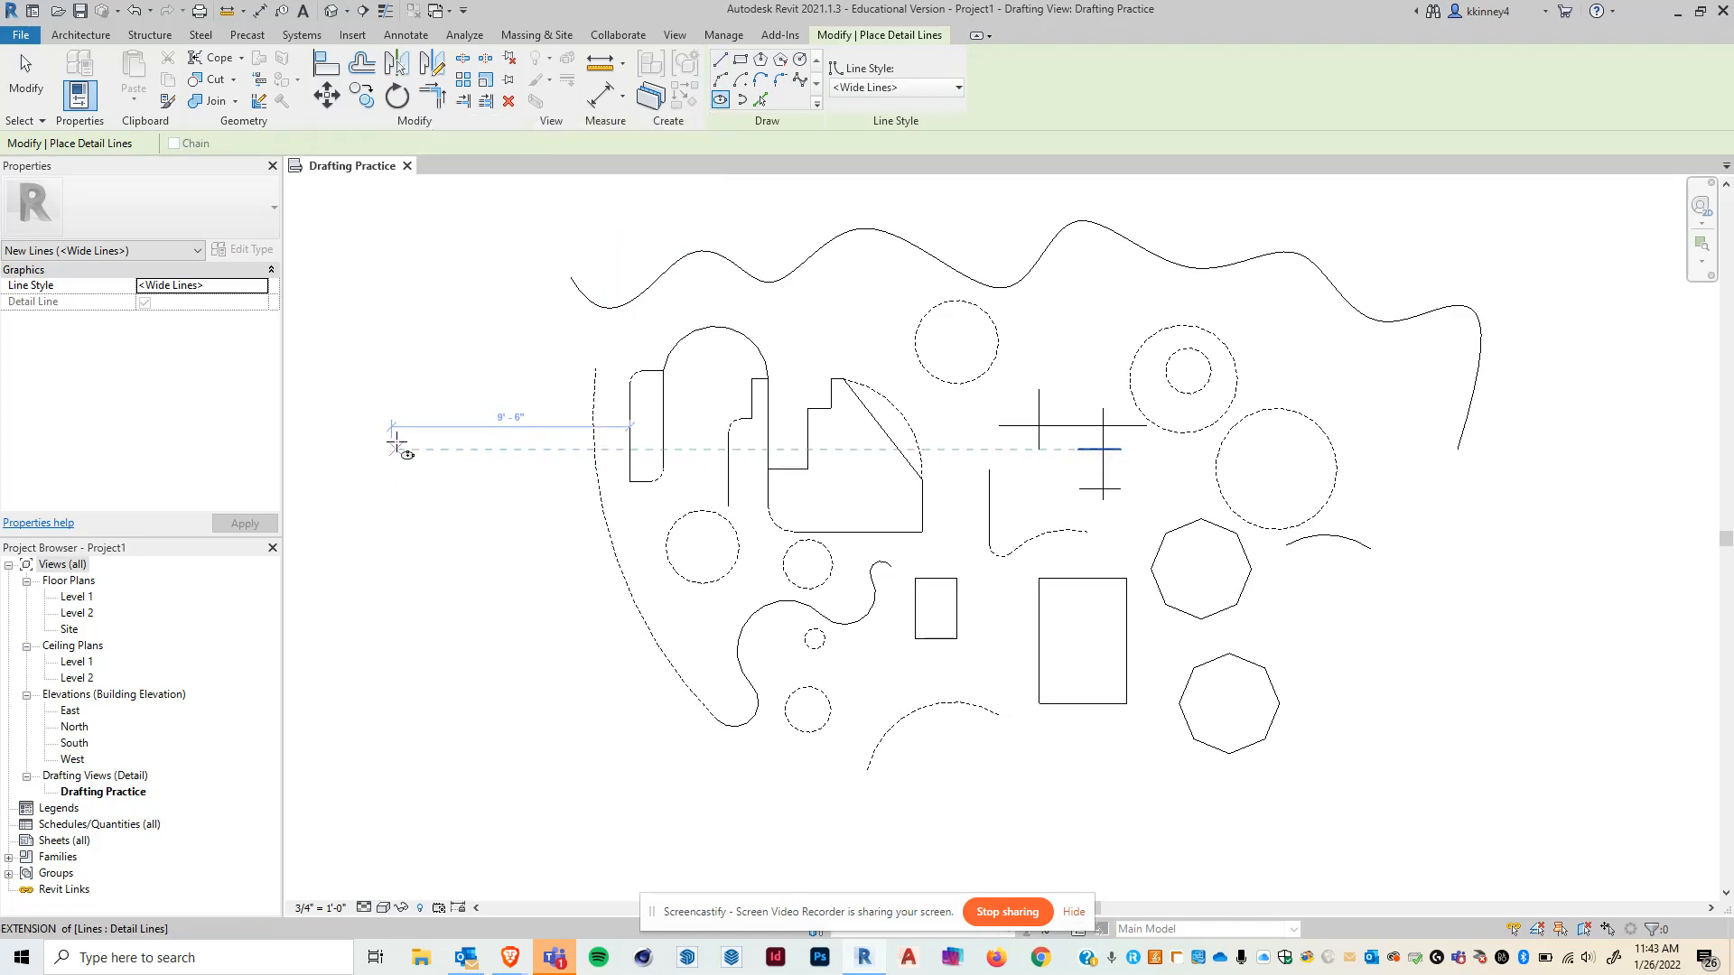
{"action": "left_click", "coordinate": [395, 409]}
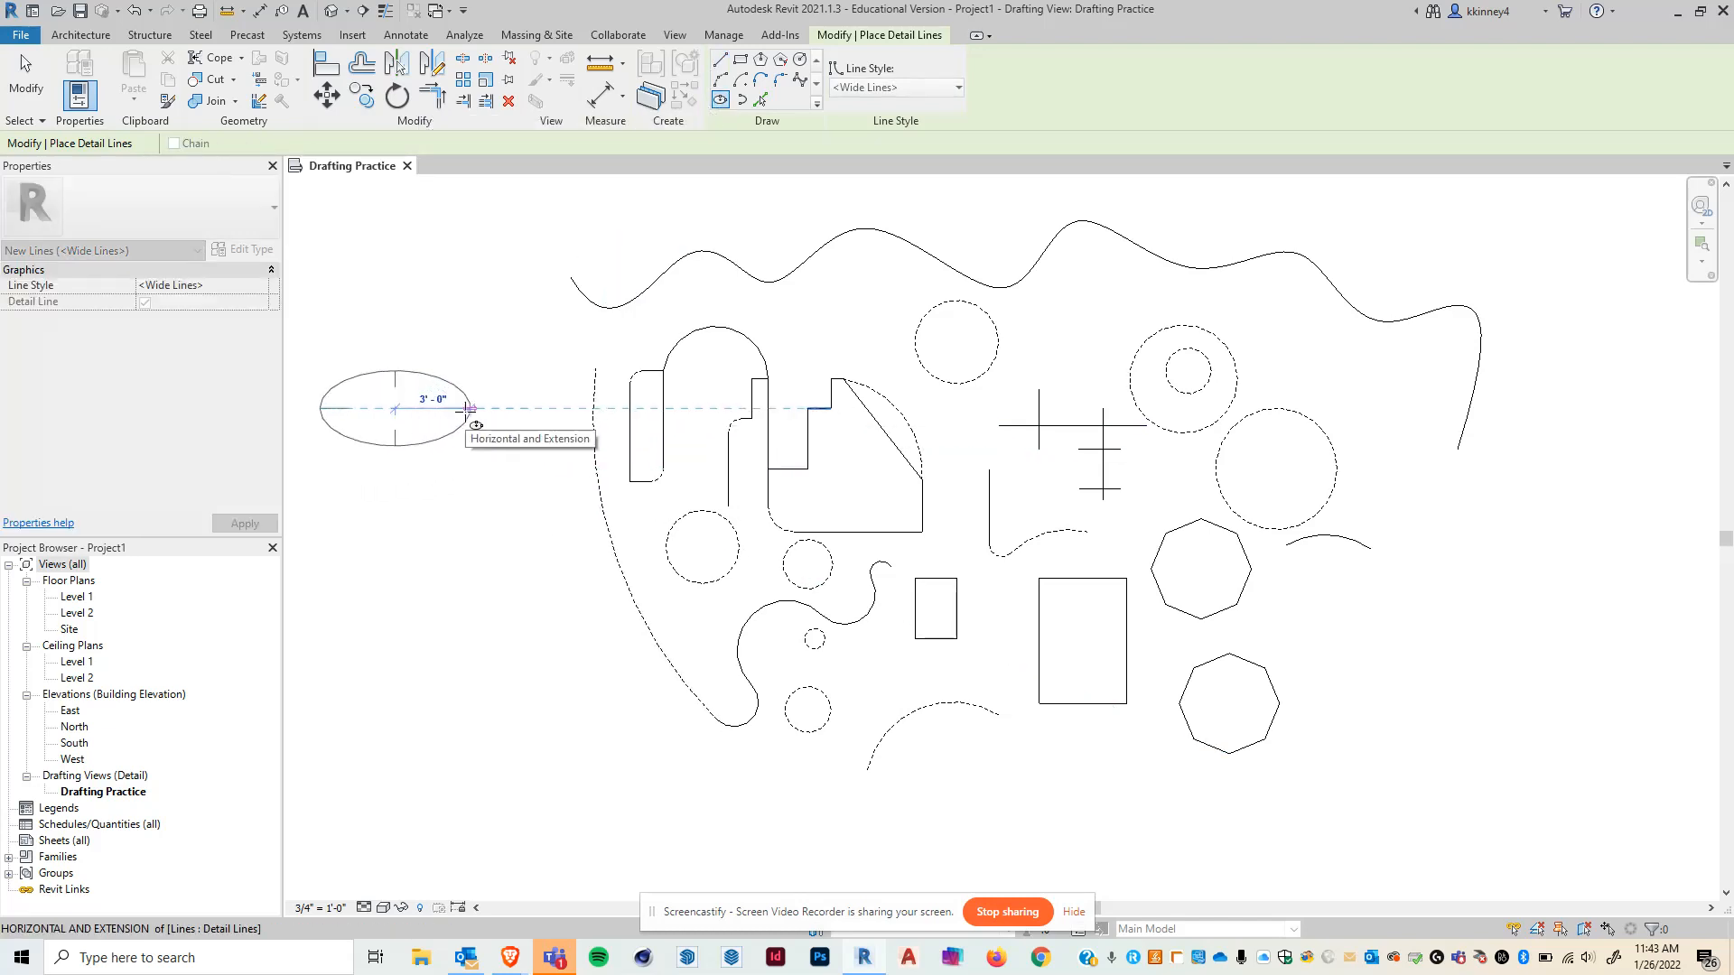
{"action": "left_click", "coordinate": [457, 408]}
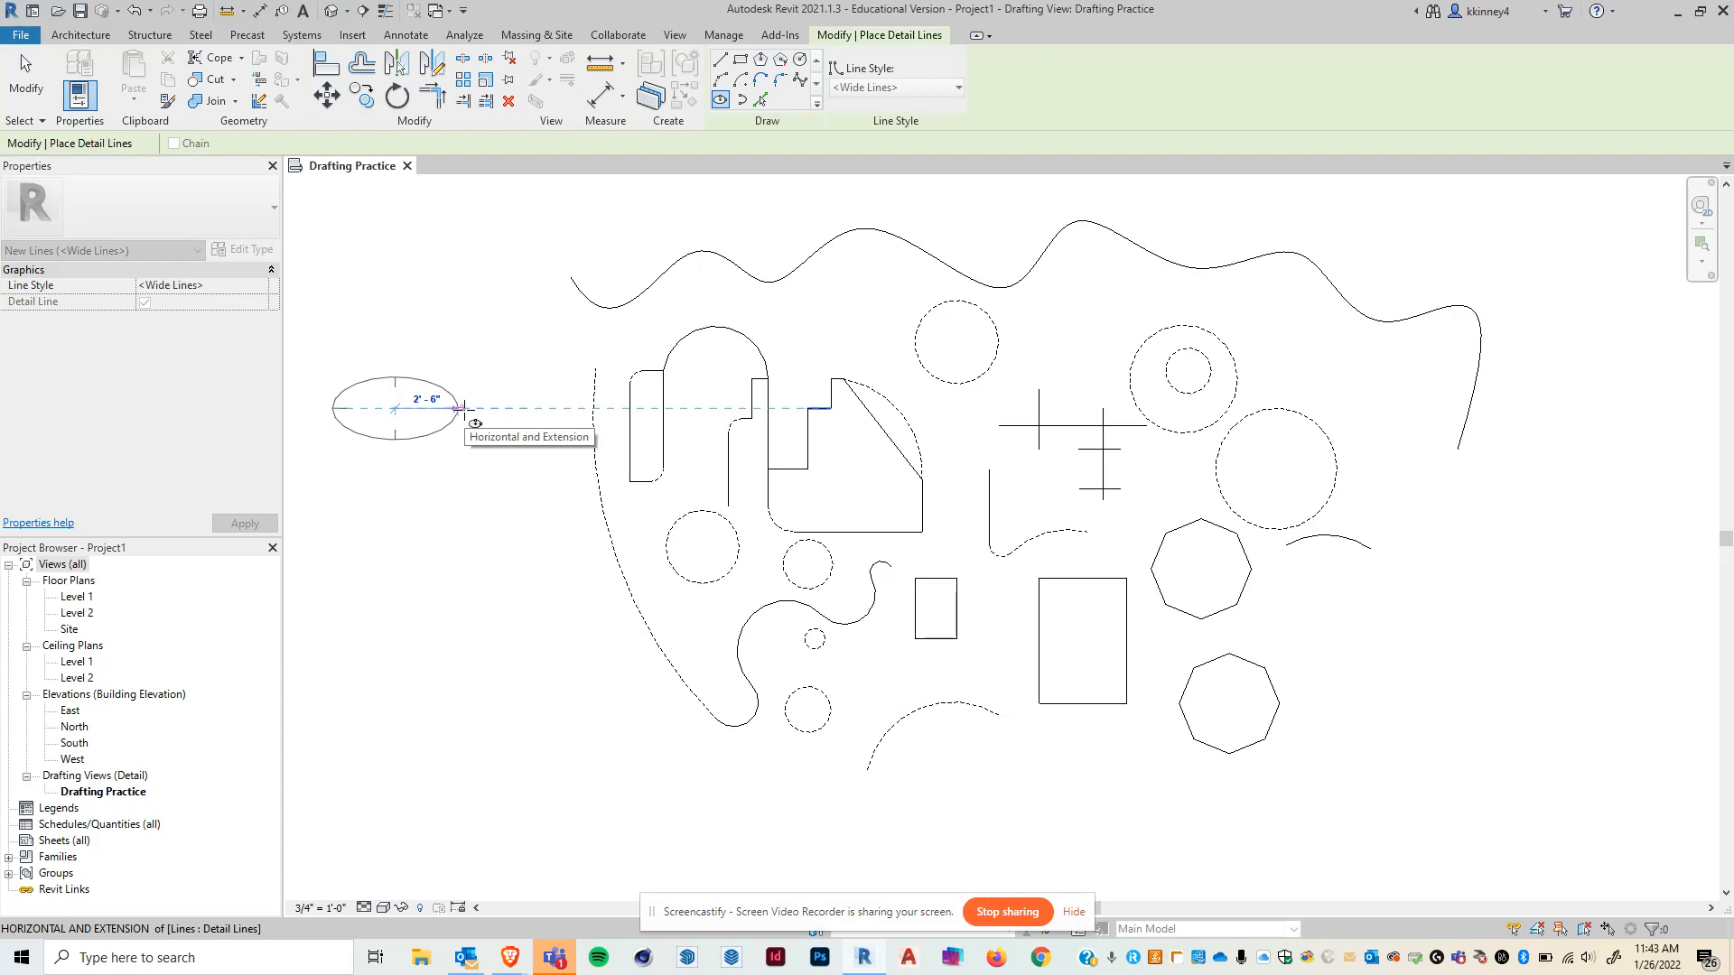
{"action": "left_click", "coordinate": [419, 383]}
- Draw a long, narrow ellipse tilted diagonally below the first ellipse
{"action": "left_click", "coordinate": [430, 638]}
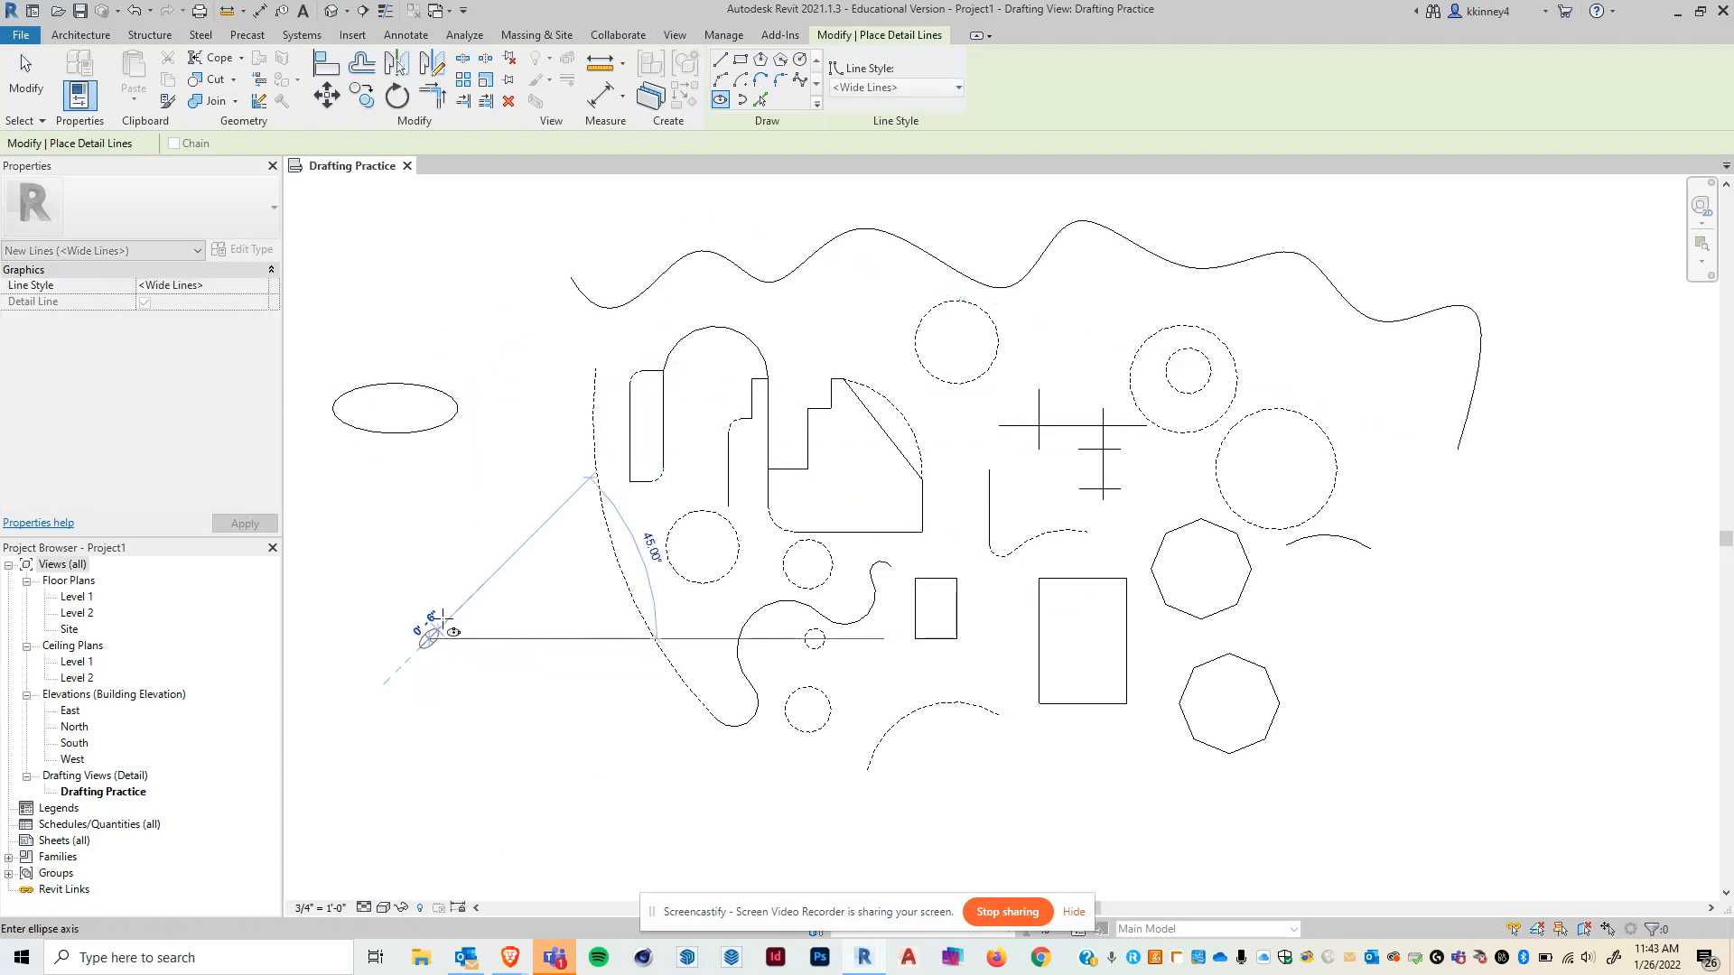
{"action": "left_click", "coordinate": [504, 532]}
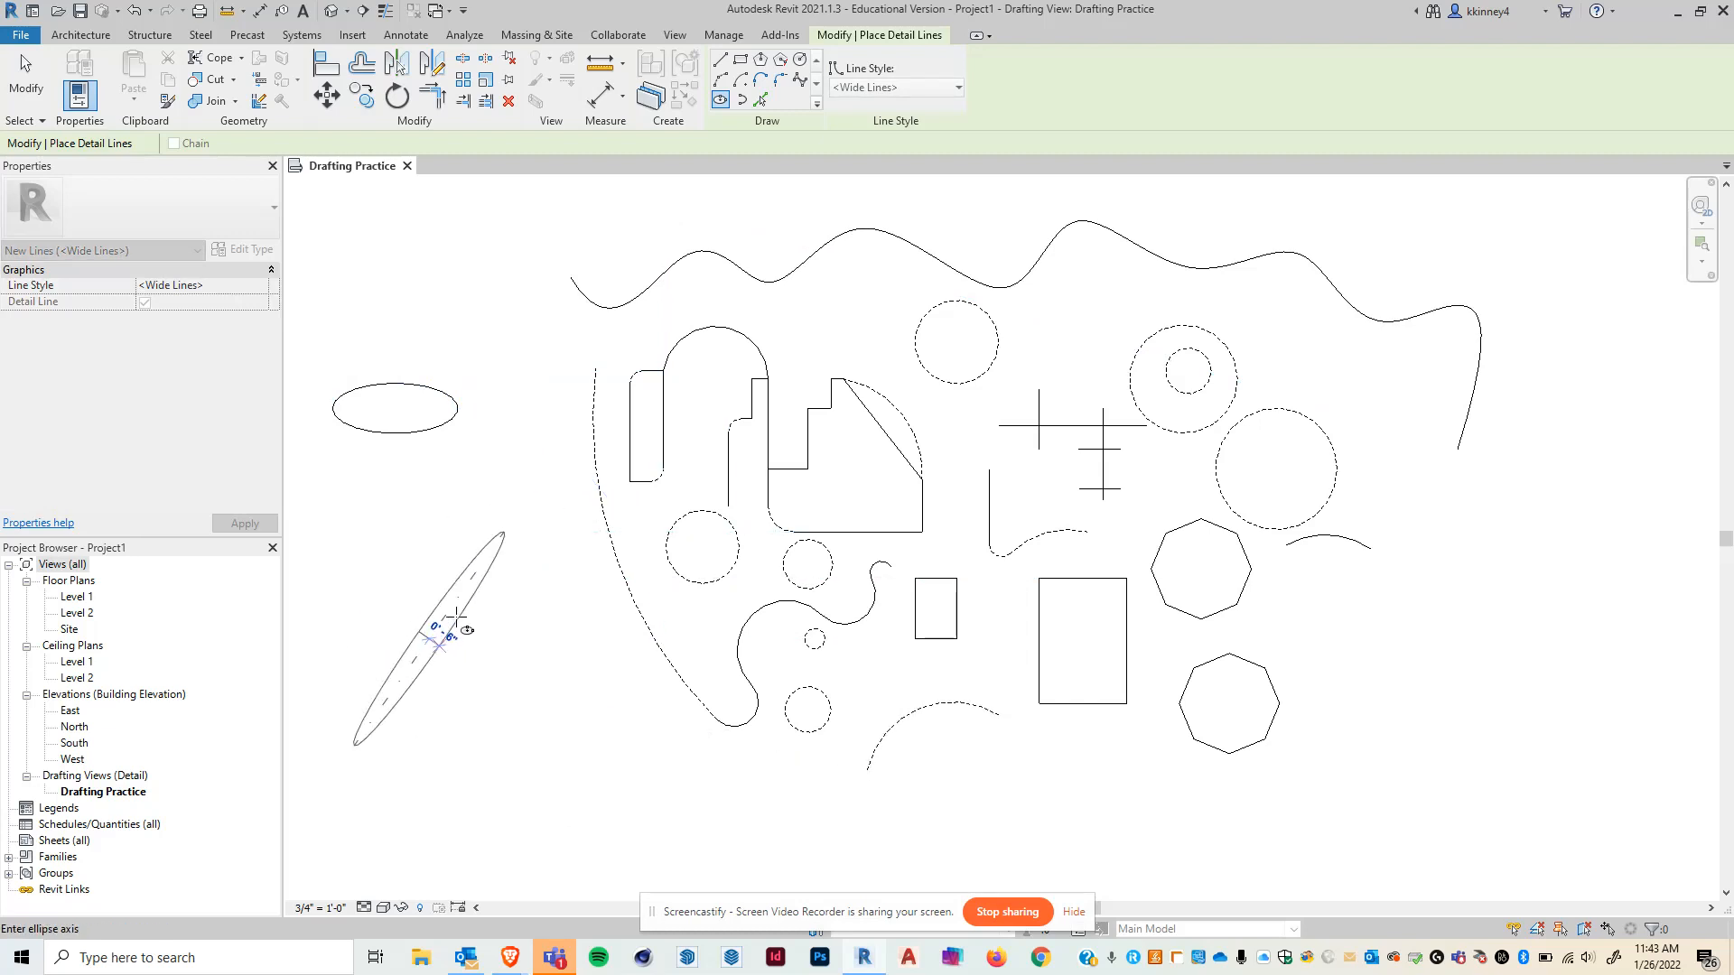
{"action": "scroll", "coordinate": [432, 614], "scroll_direction": "up", "scroll_amount": 3}
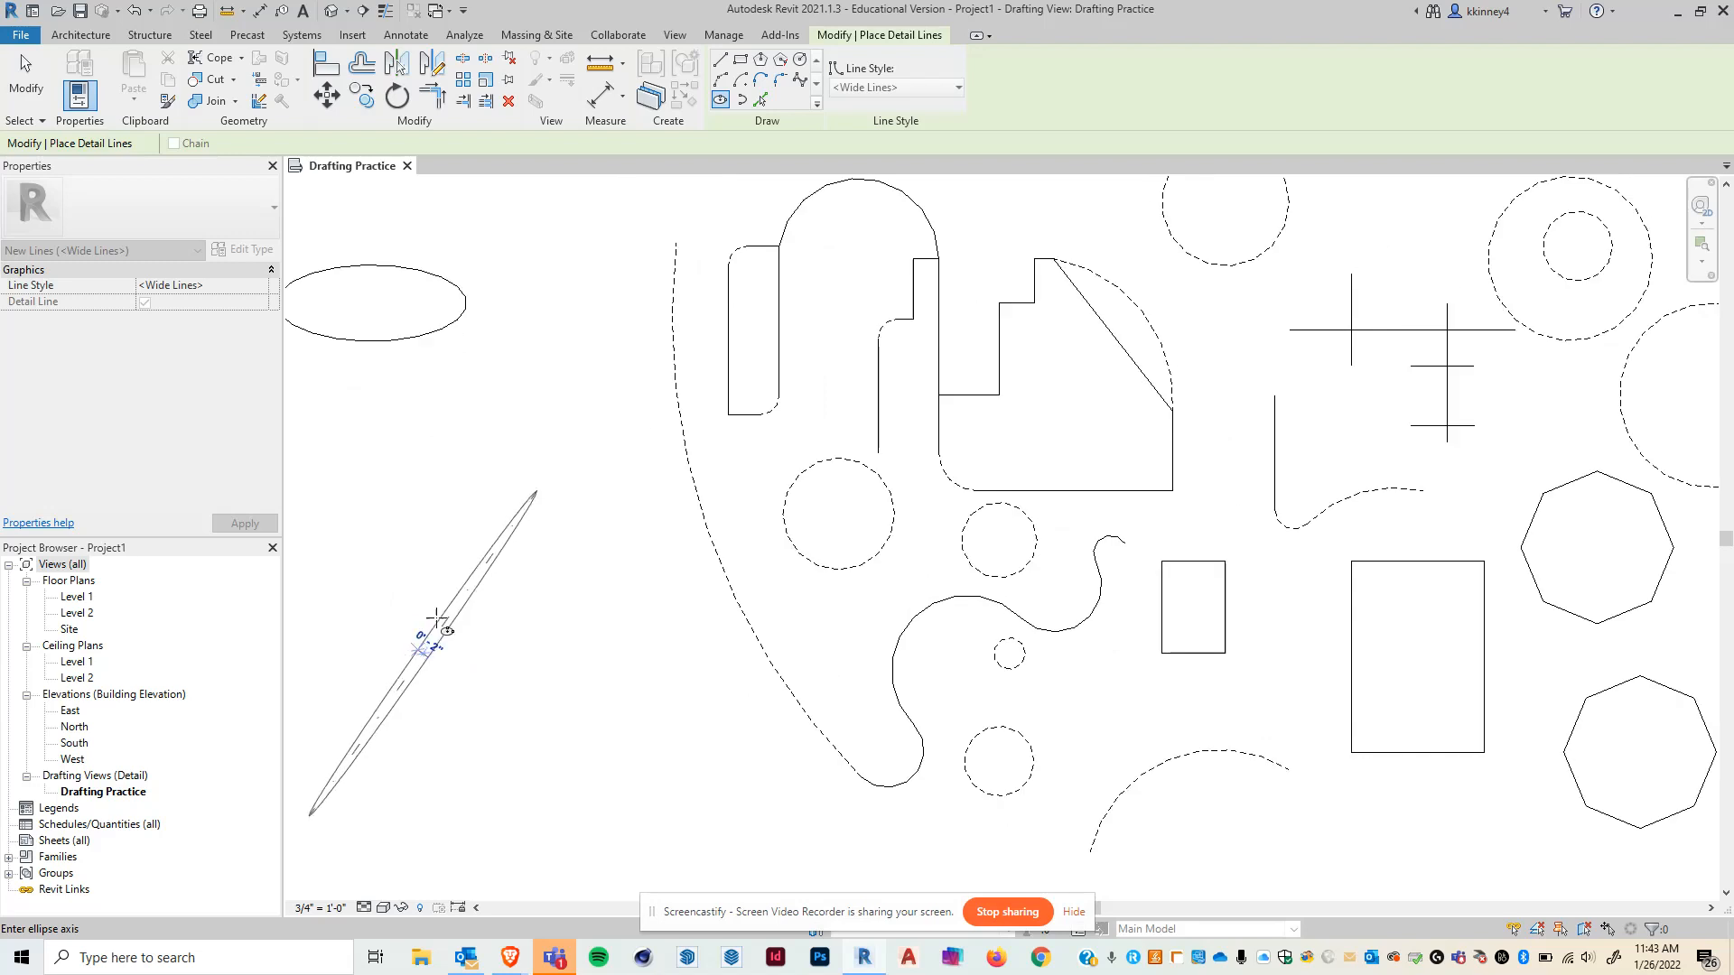
{"action": "left_click", "coordinate": [412, 604]}
{"action": "scroll", "coordinate": [594, 534], "scroll_direction": "down", "scroll_amount": 3}
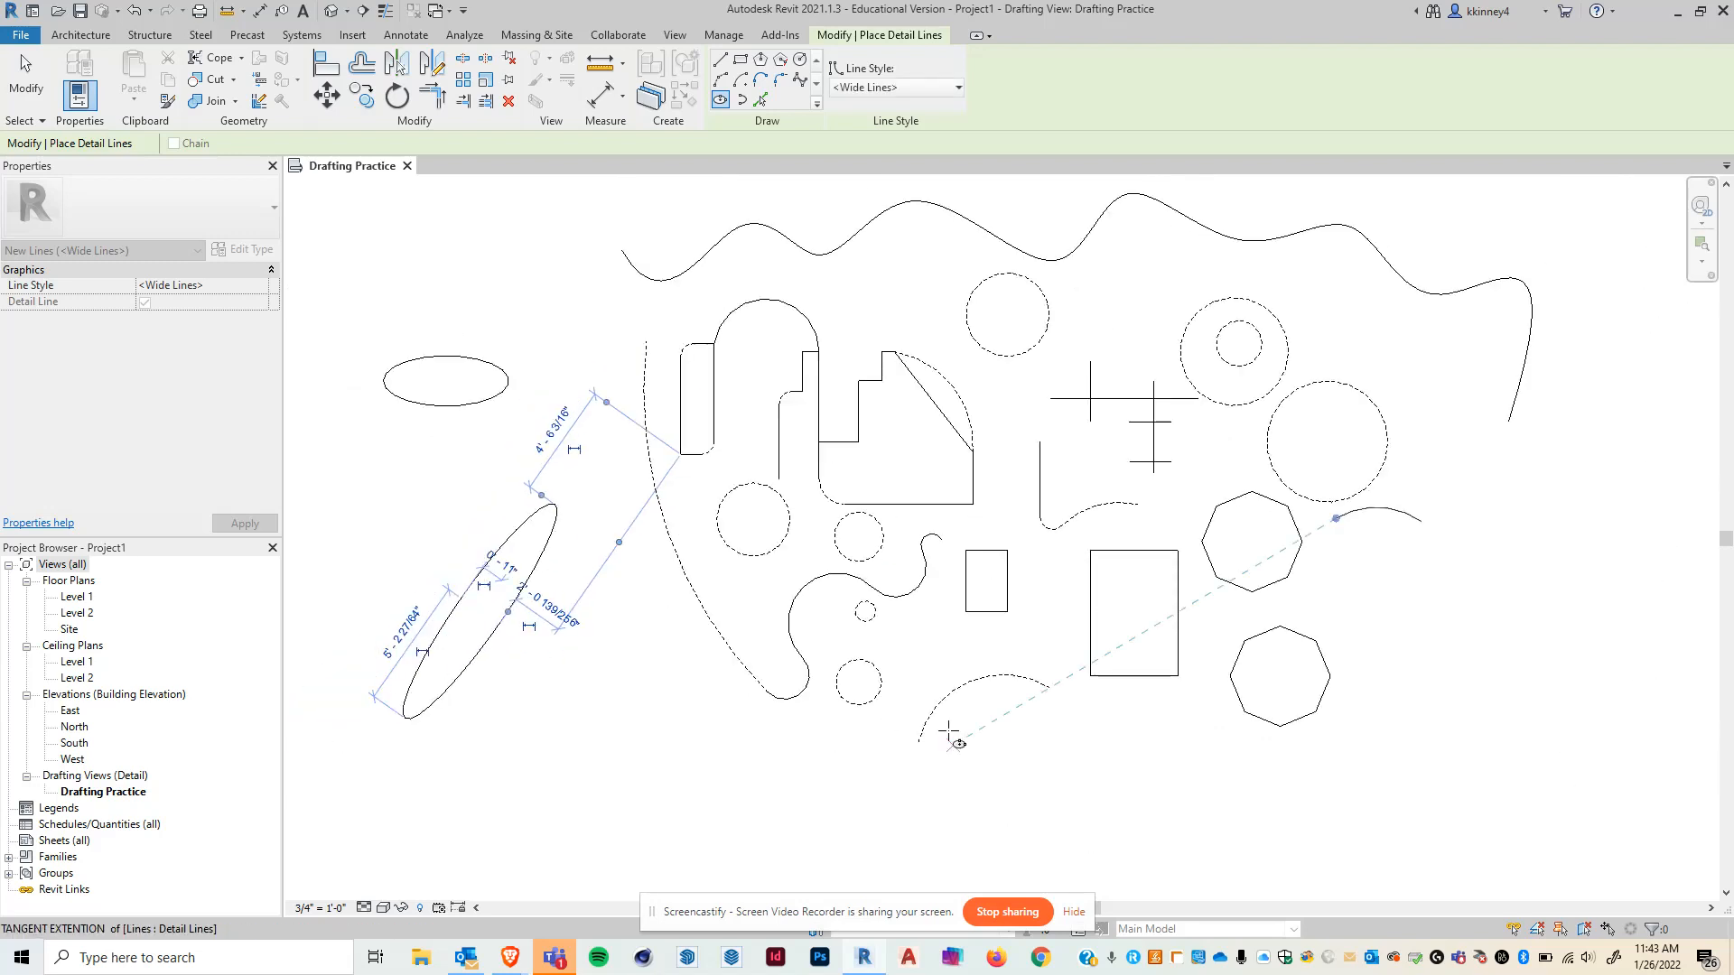
- Draw a tilted ellipse to the right of the lower octagon
{"action": "scroll", "coordinate": [633, 544], "scroll_direction": "down", "scroll_amount": 1}
{"action": "scroll", "coordinate": [634, 545], "scroll_direction": "down", "scroll_amount": 1}
{"action": "left_click", "coordinate": [1277, 577]}
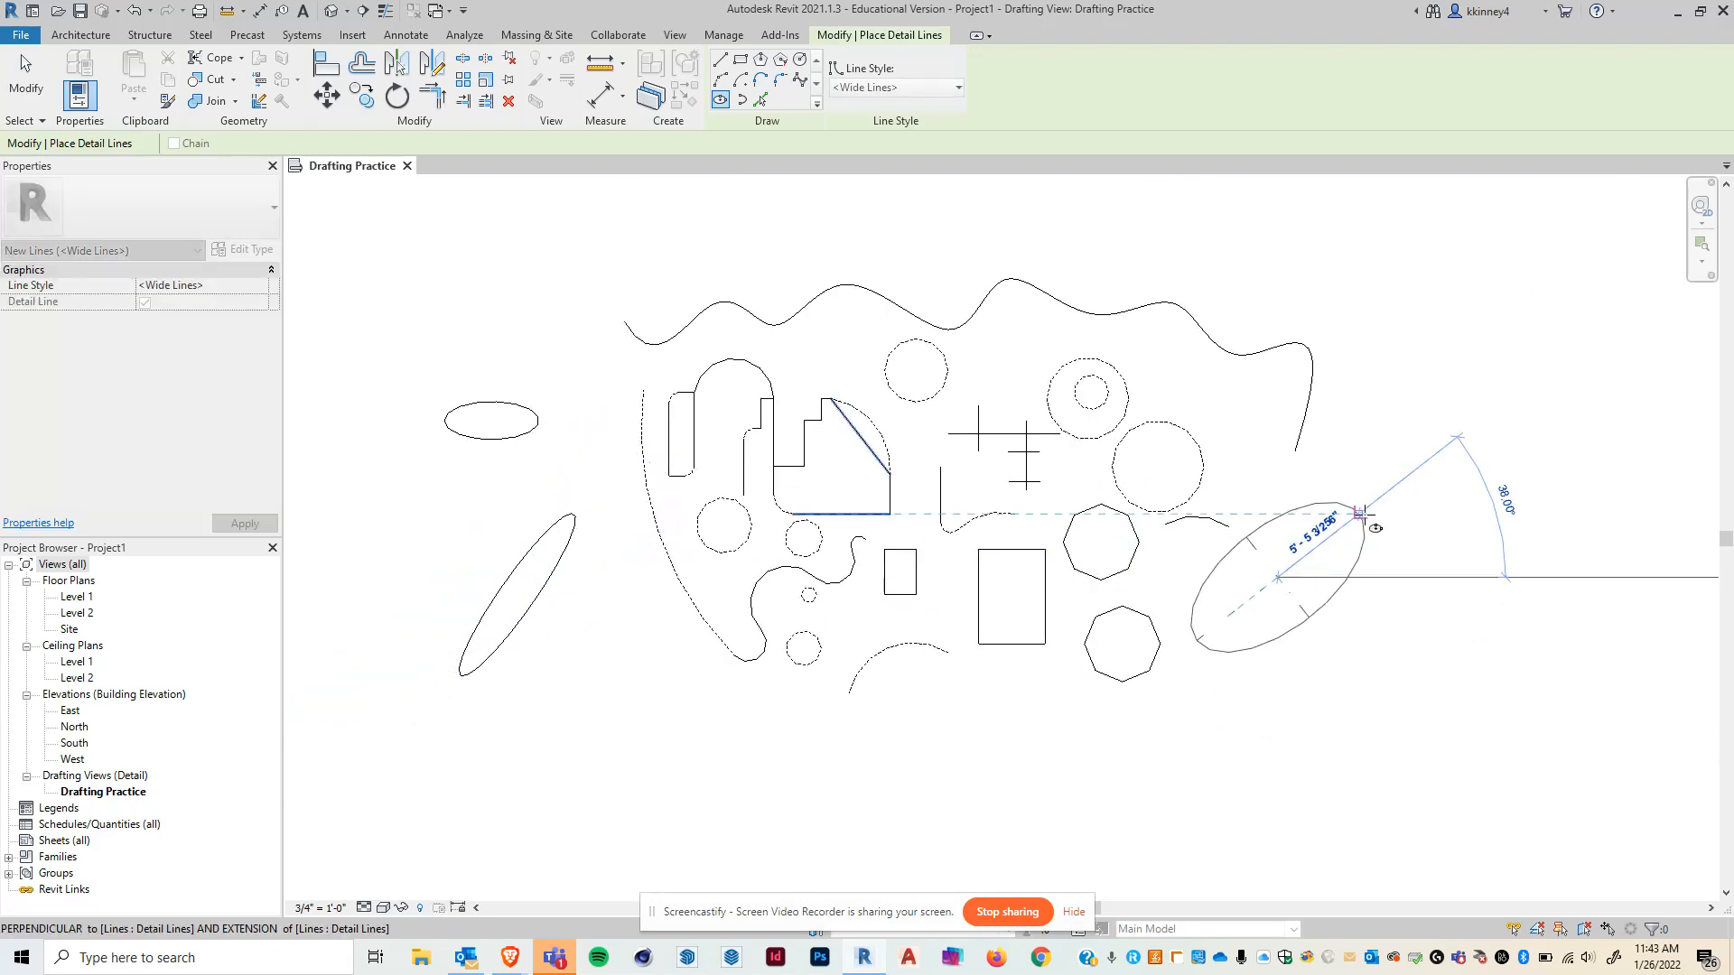
{"action": "left_click", "coordinate": [1346, 523]}
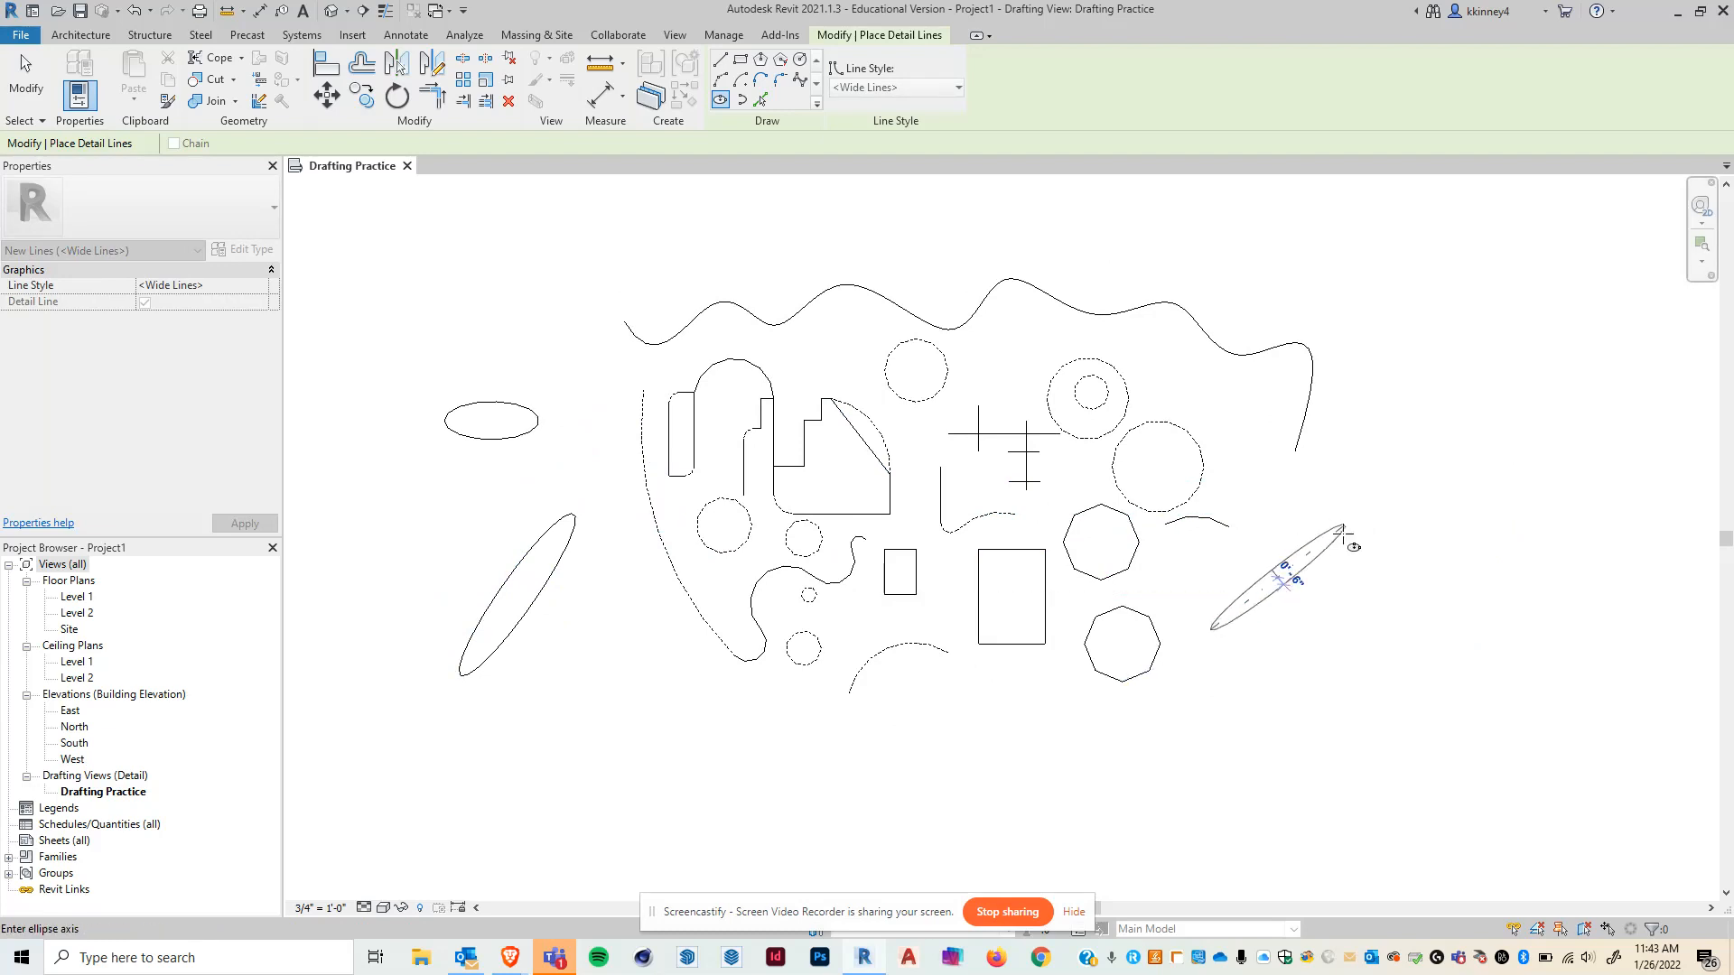
{"action": "left_click", "coordinate": [1370, 565]}
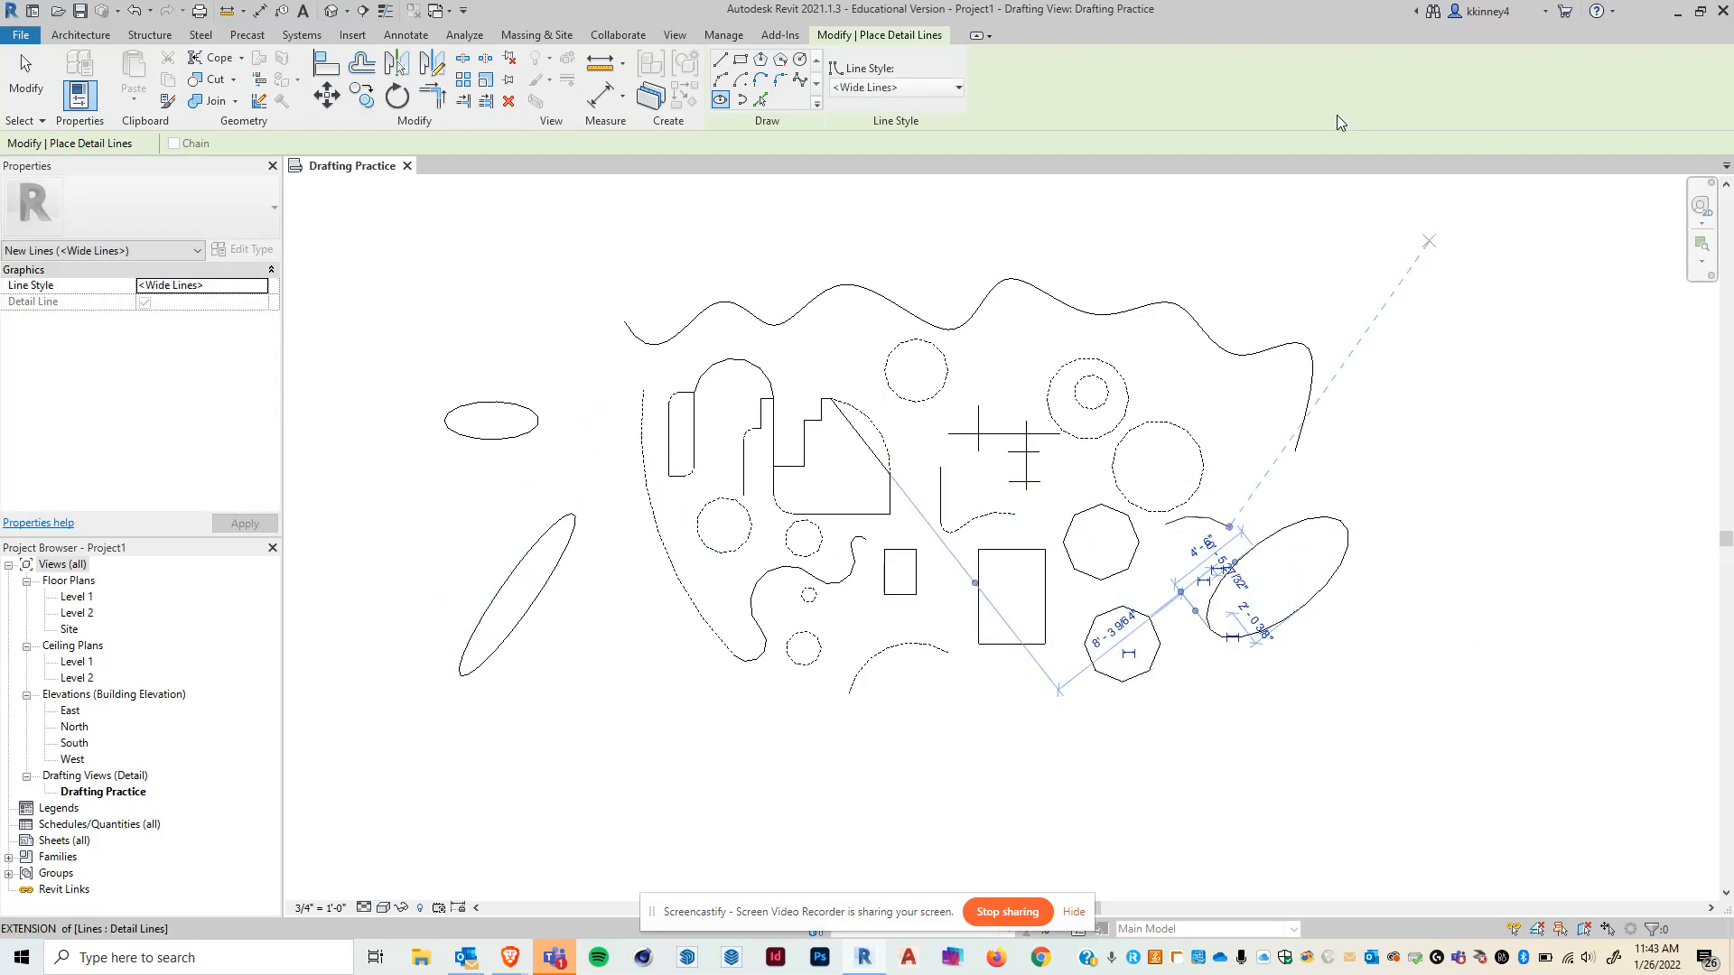
- Draw a diagonal half-ellipse with the Partial Ellipse detail-line tool below the tilted ellipse at the lower right
{"action": "key", "text": "Escape"}
{"action": "key", "text": "Escape"}
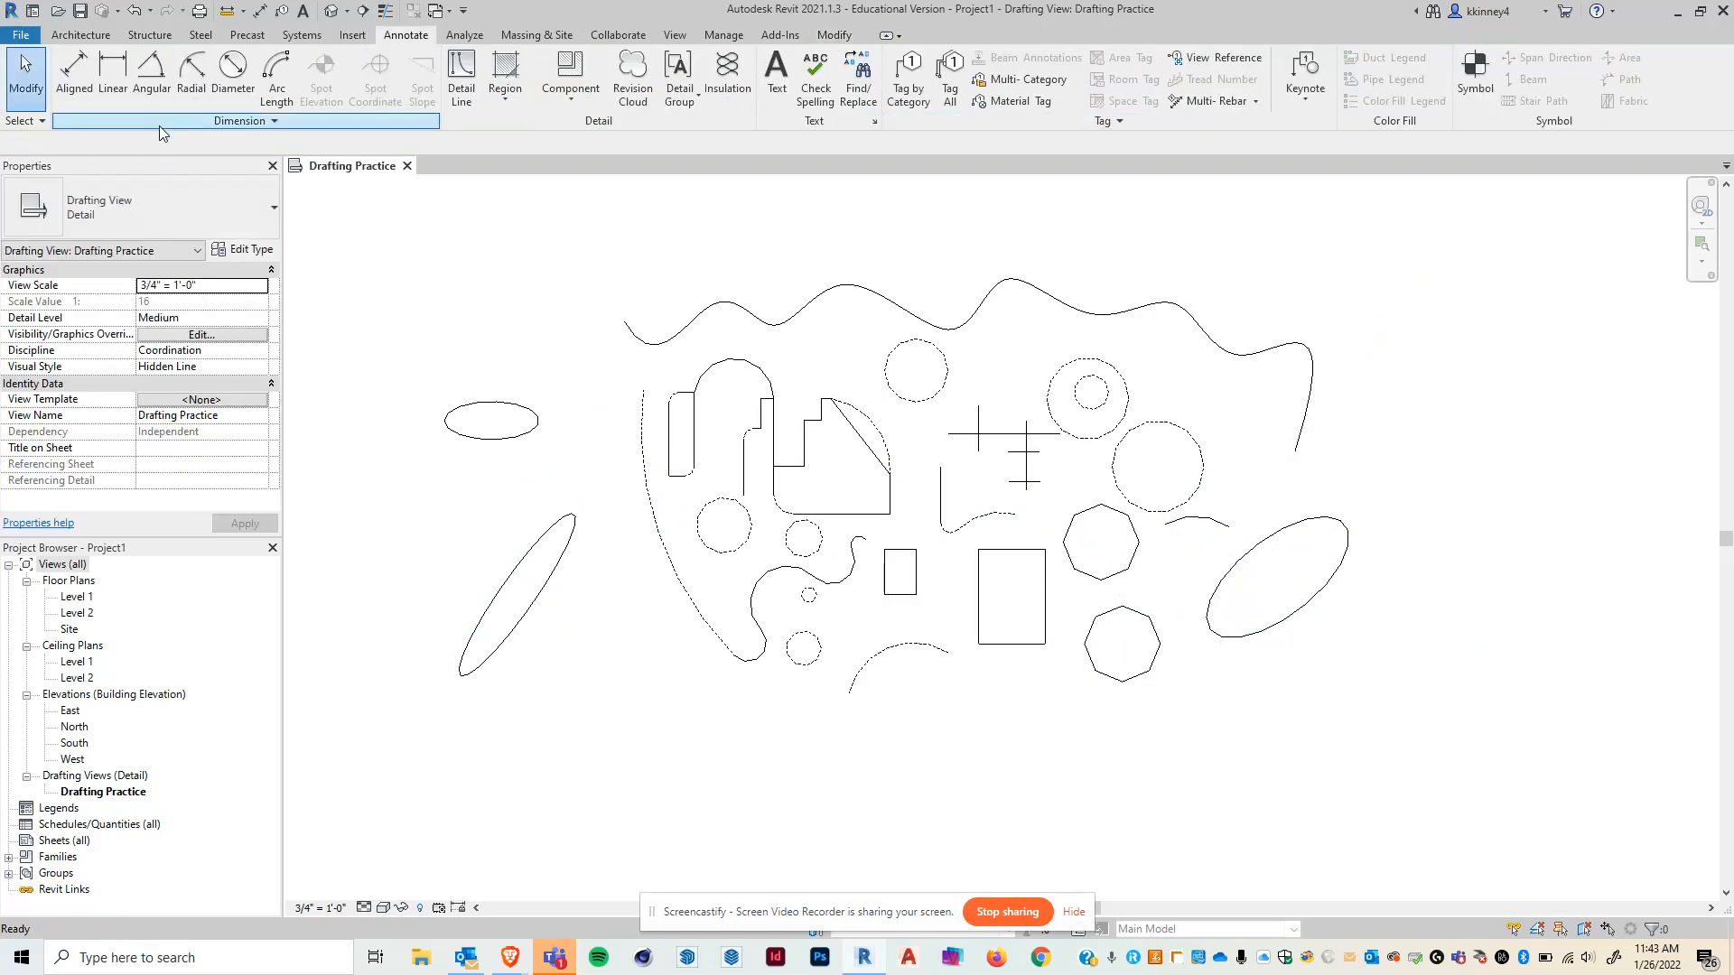
{"action": "left_click", "coordinate": [469, 69]}
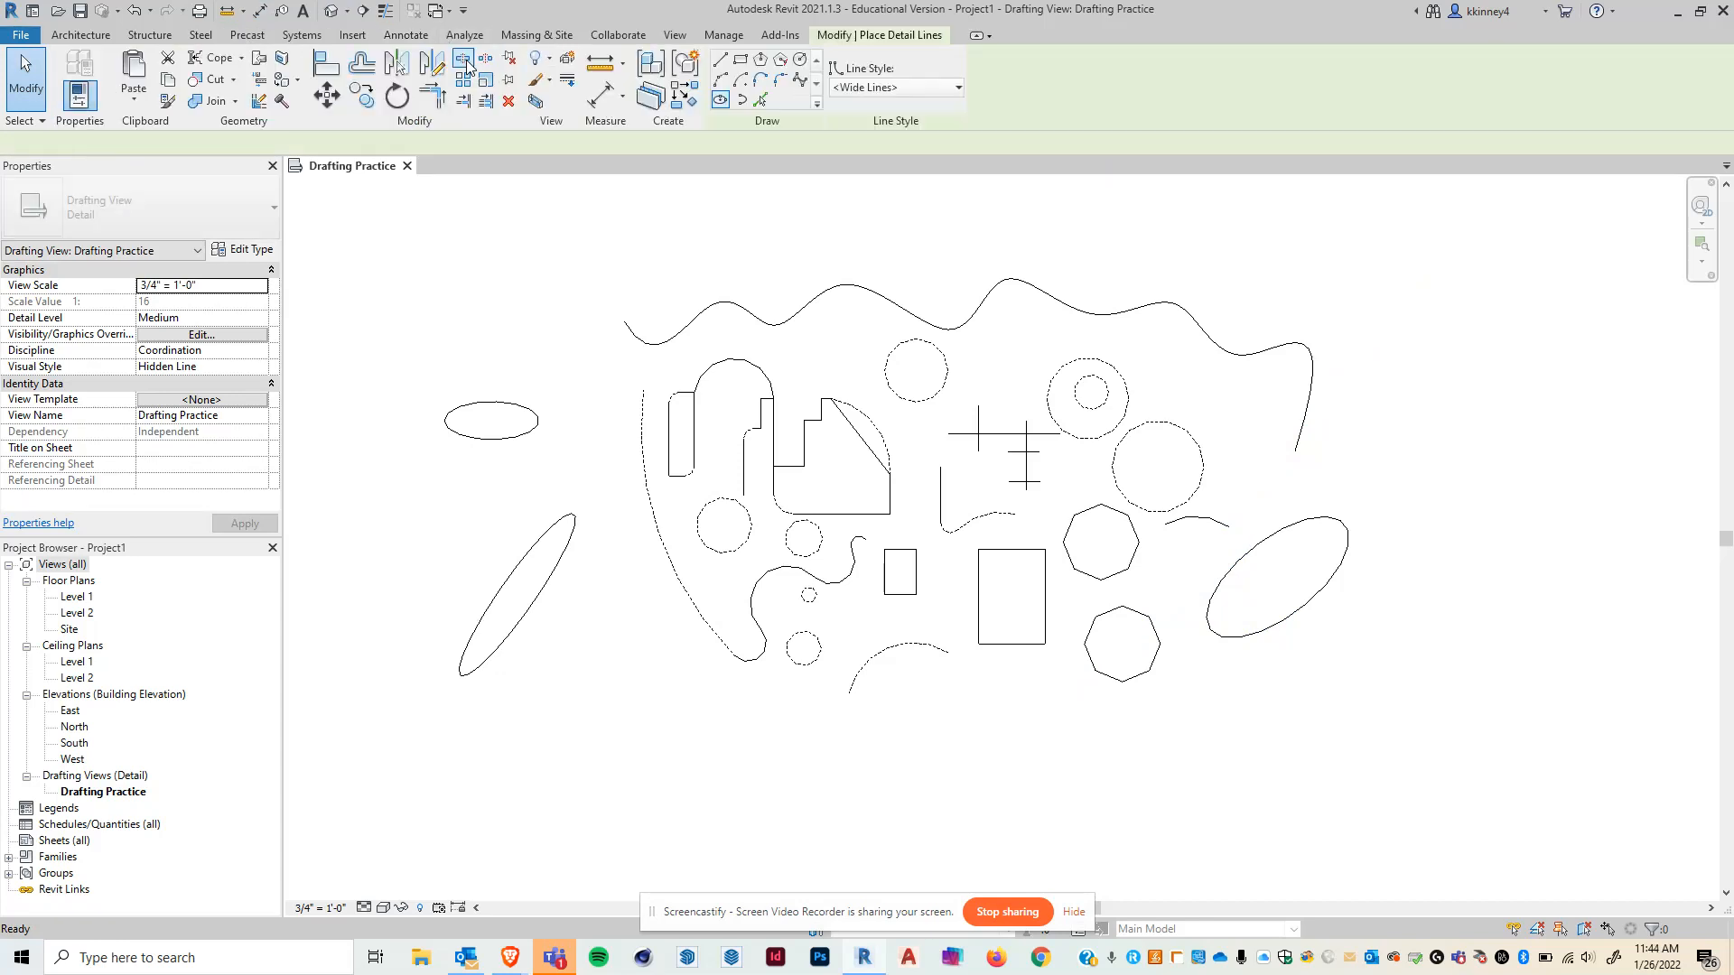
{"action": "left_click", "coordinate": [742, 100]}
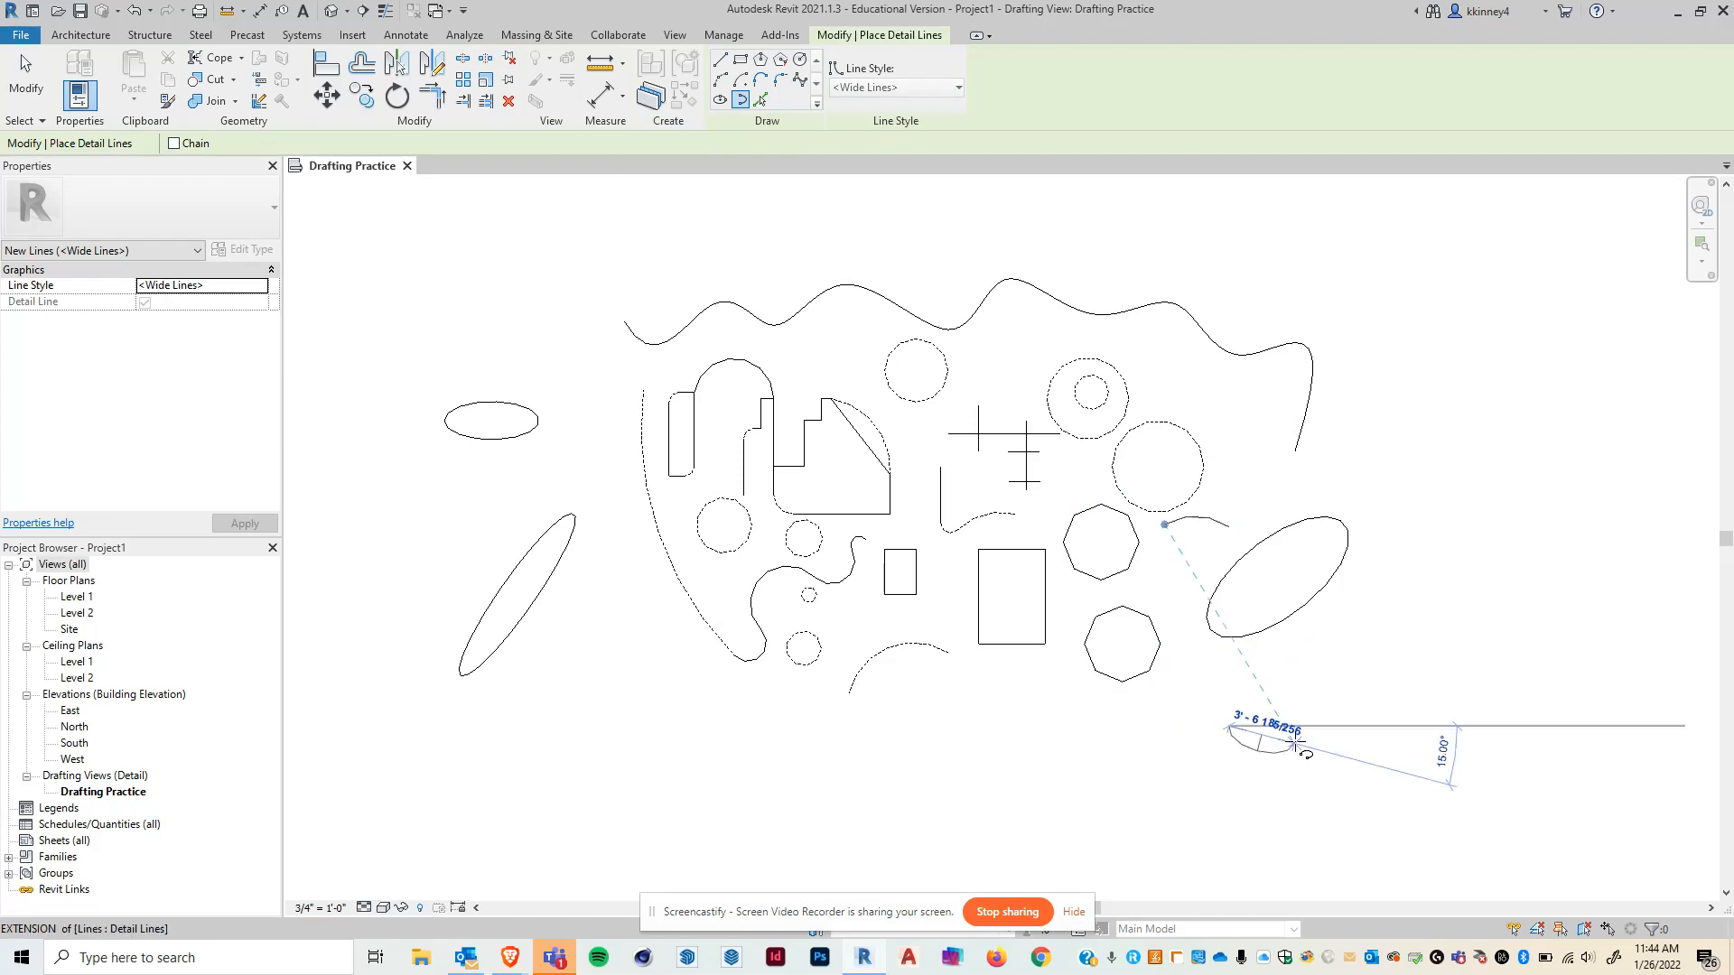
{"action": "left_click", "coordinate": [1293, 808]}
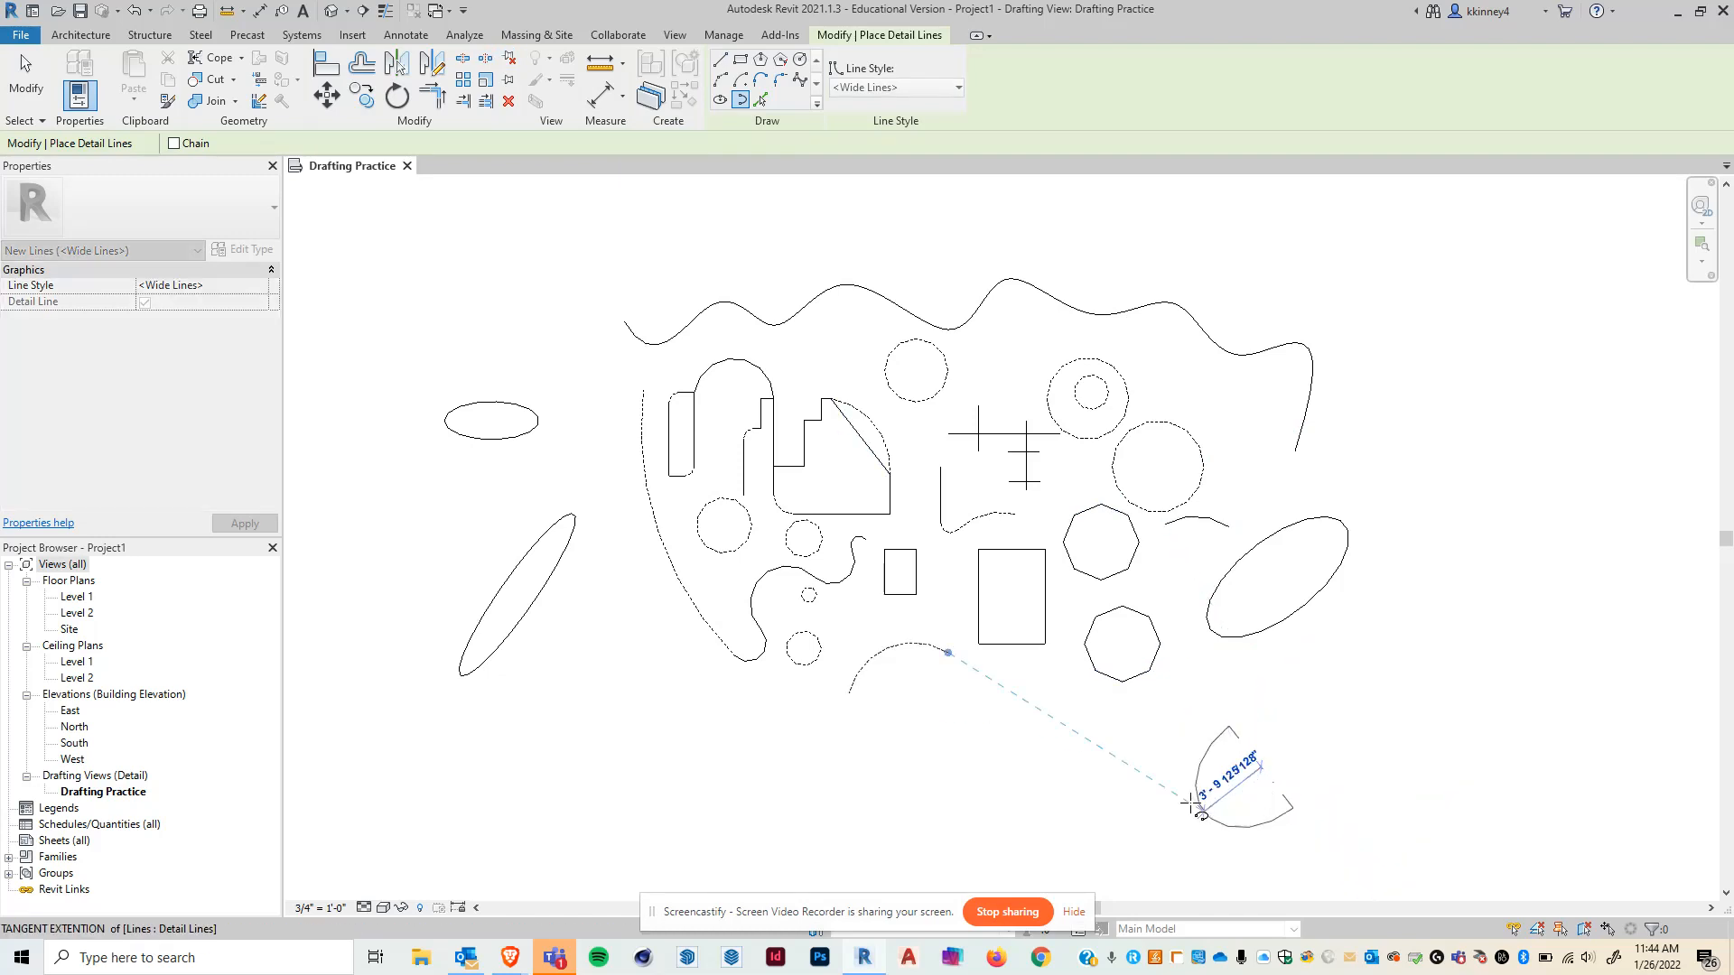
{"action": "left_click", "coordinate": [1126, 841]}
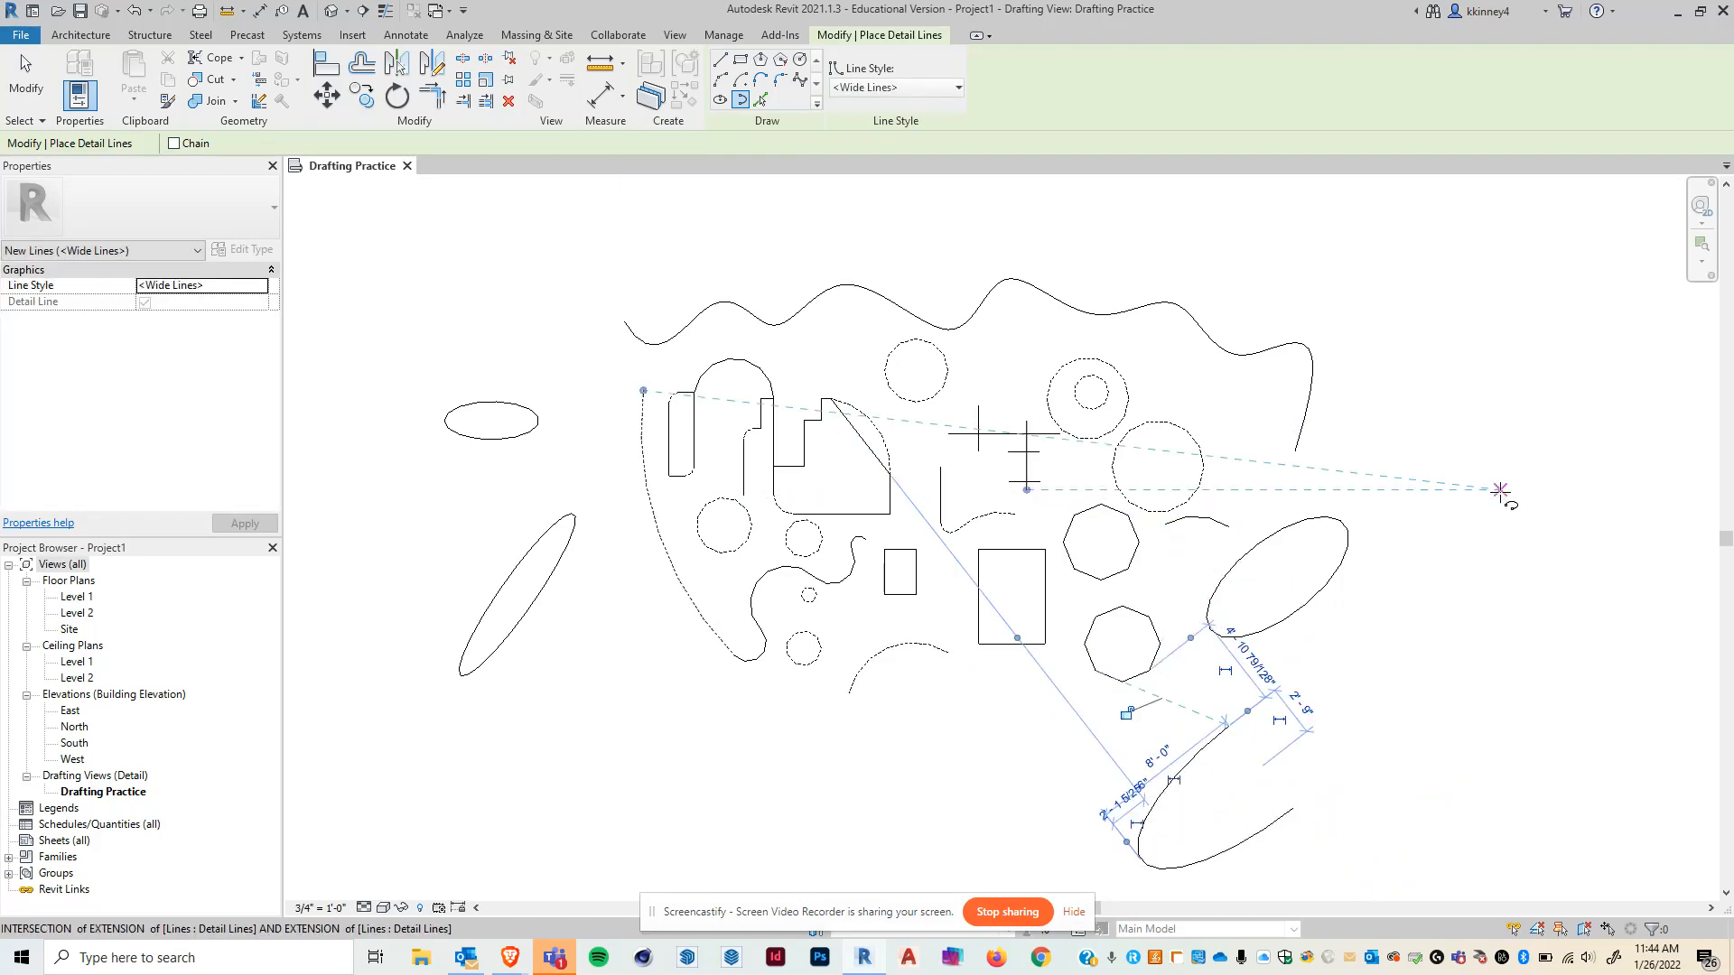
{"action": "key", "text": "Escape"}
{"action": "key", "text": "Escape"}
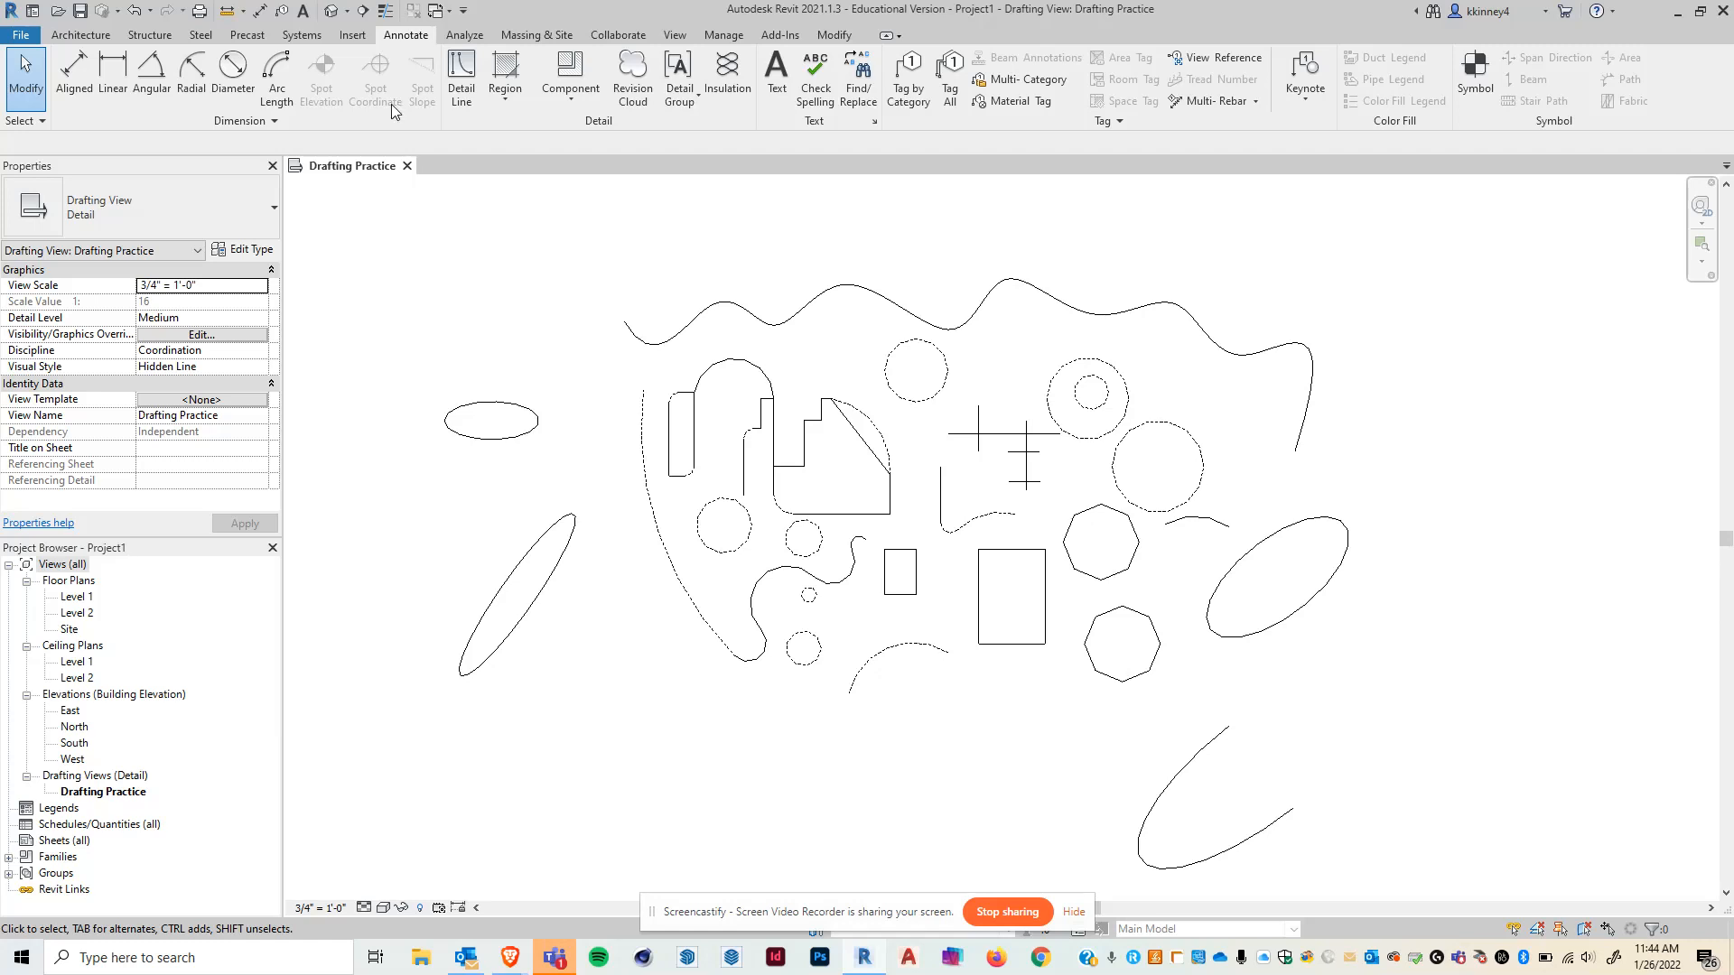
{"action": "left_click", "coordinate": [461, 72]}
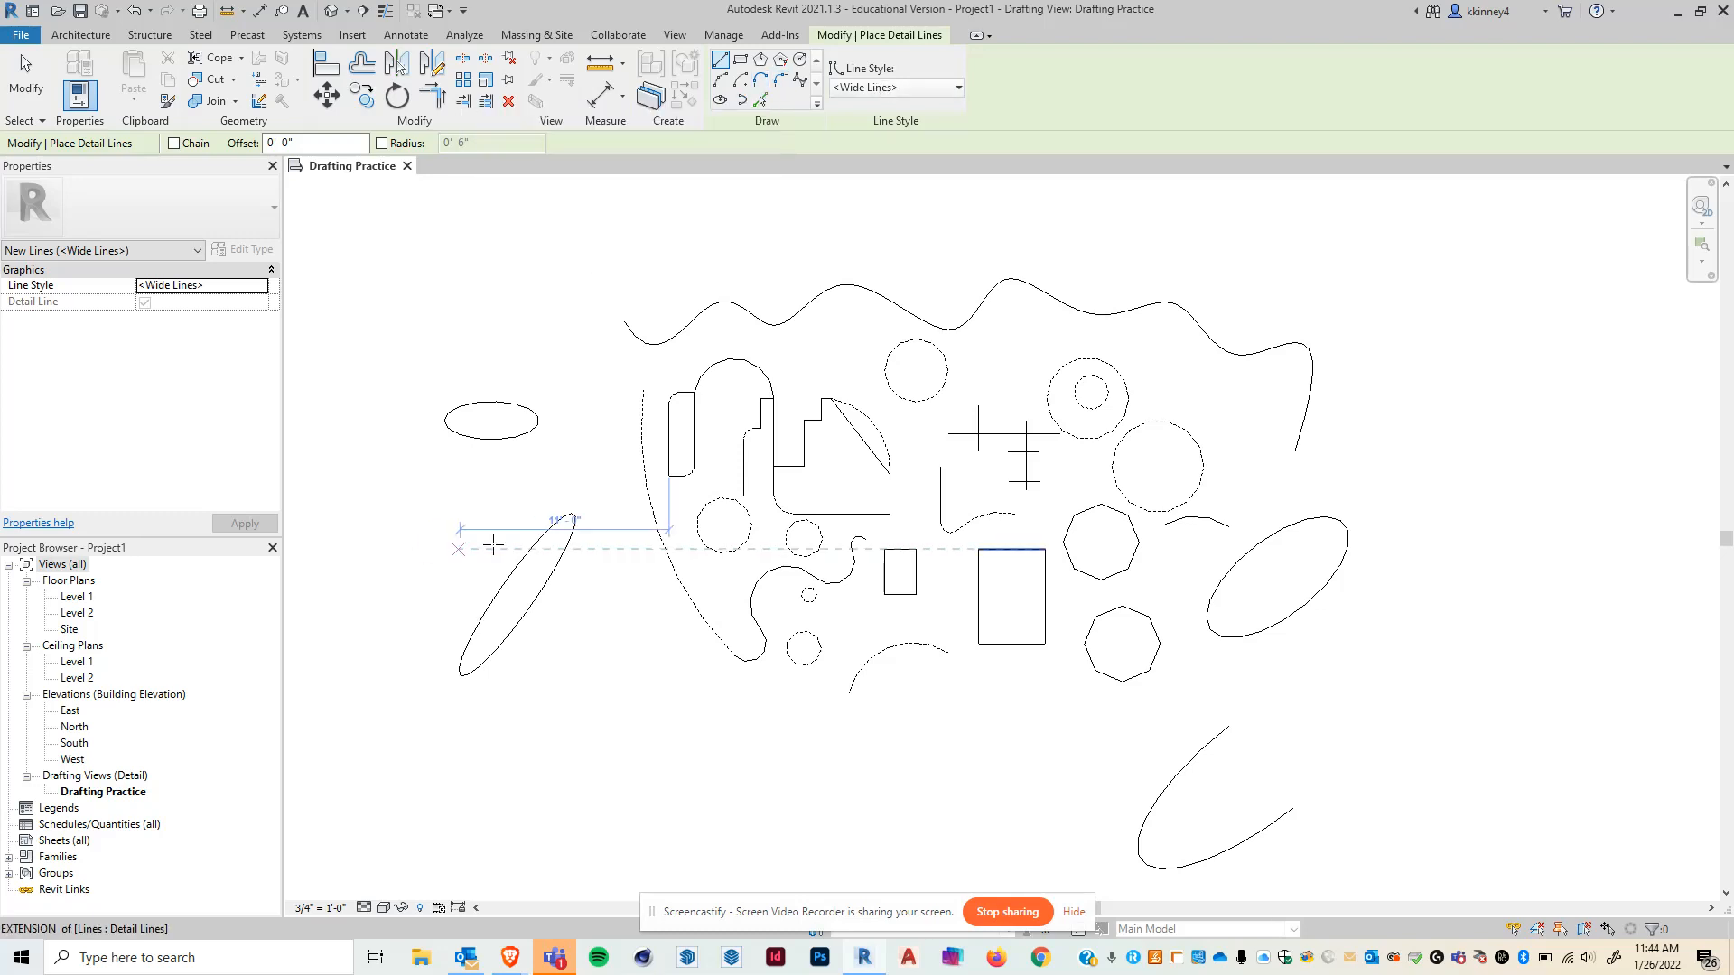
{"action": "left_click", "coordinate": [760, 99]}
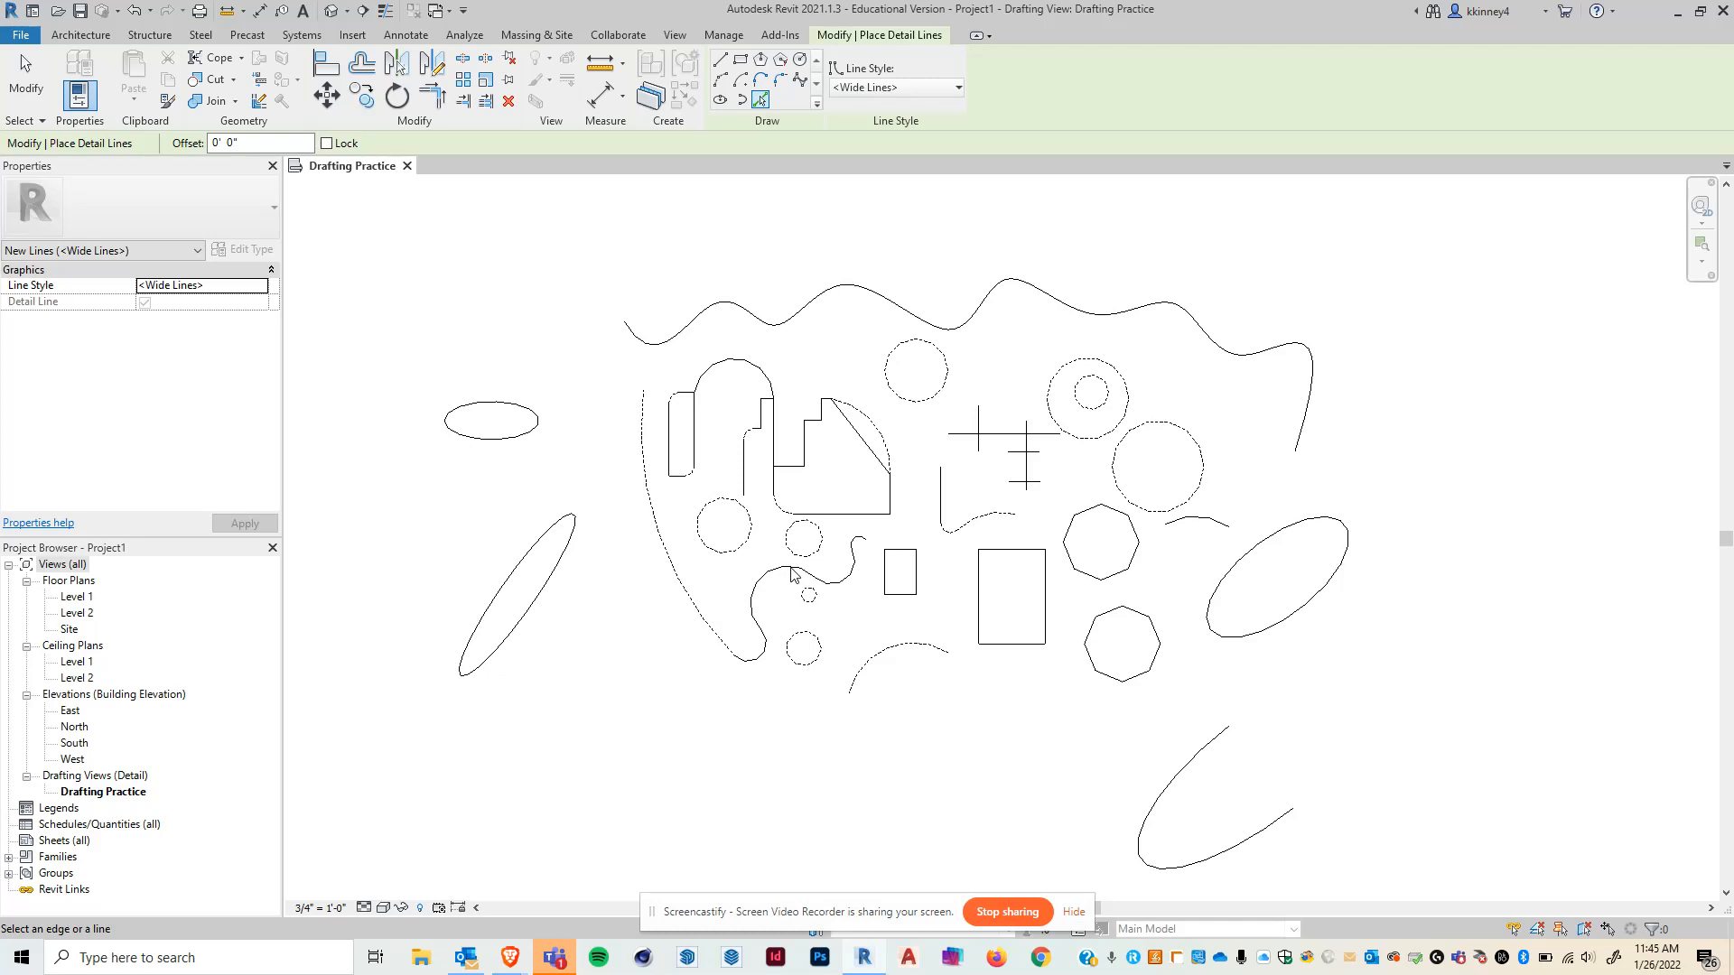
{"action": "key", "text": "Escape"}
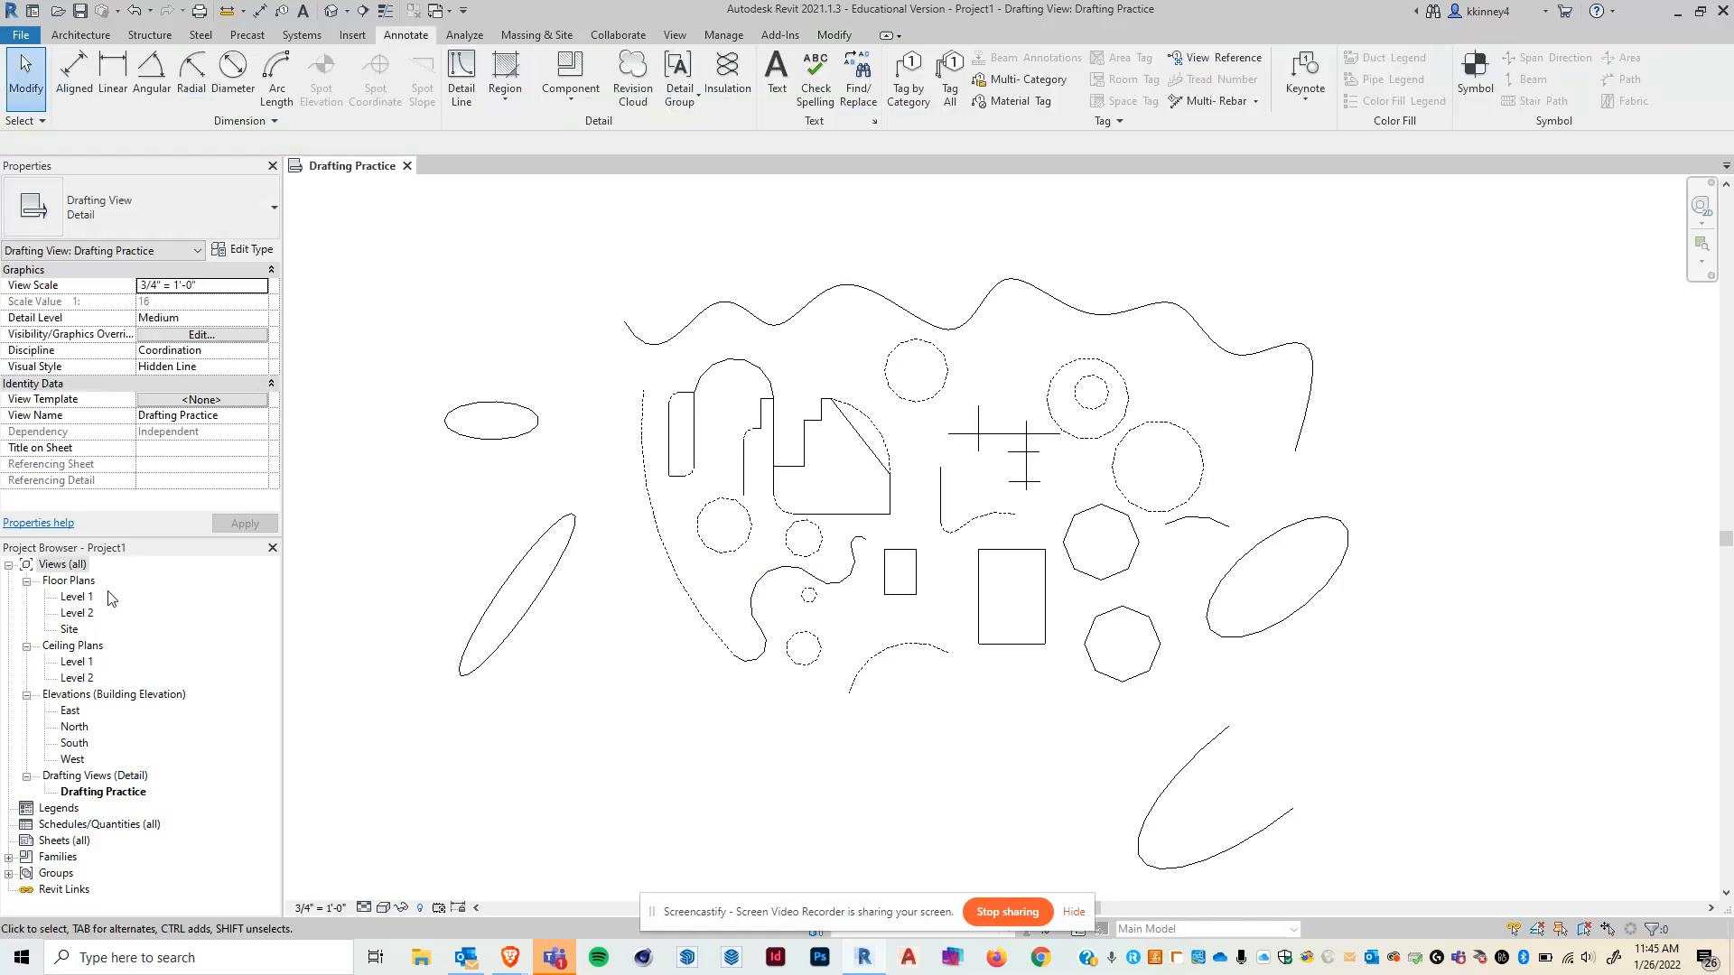
- Open the Level 1 floor plan view
{"action": "left_click", "coordinate": [76, 597]}
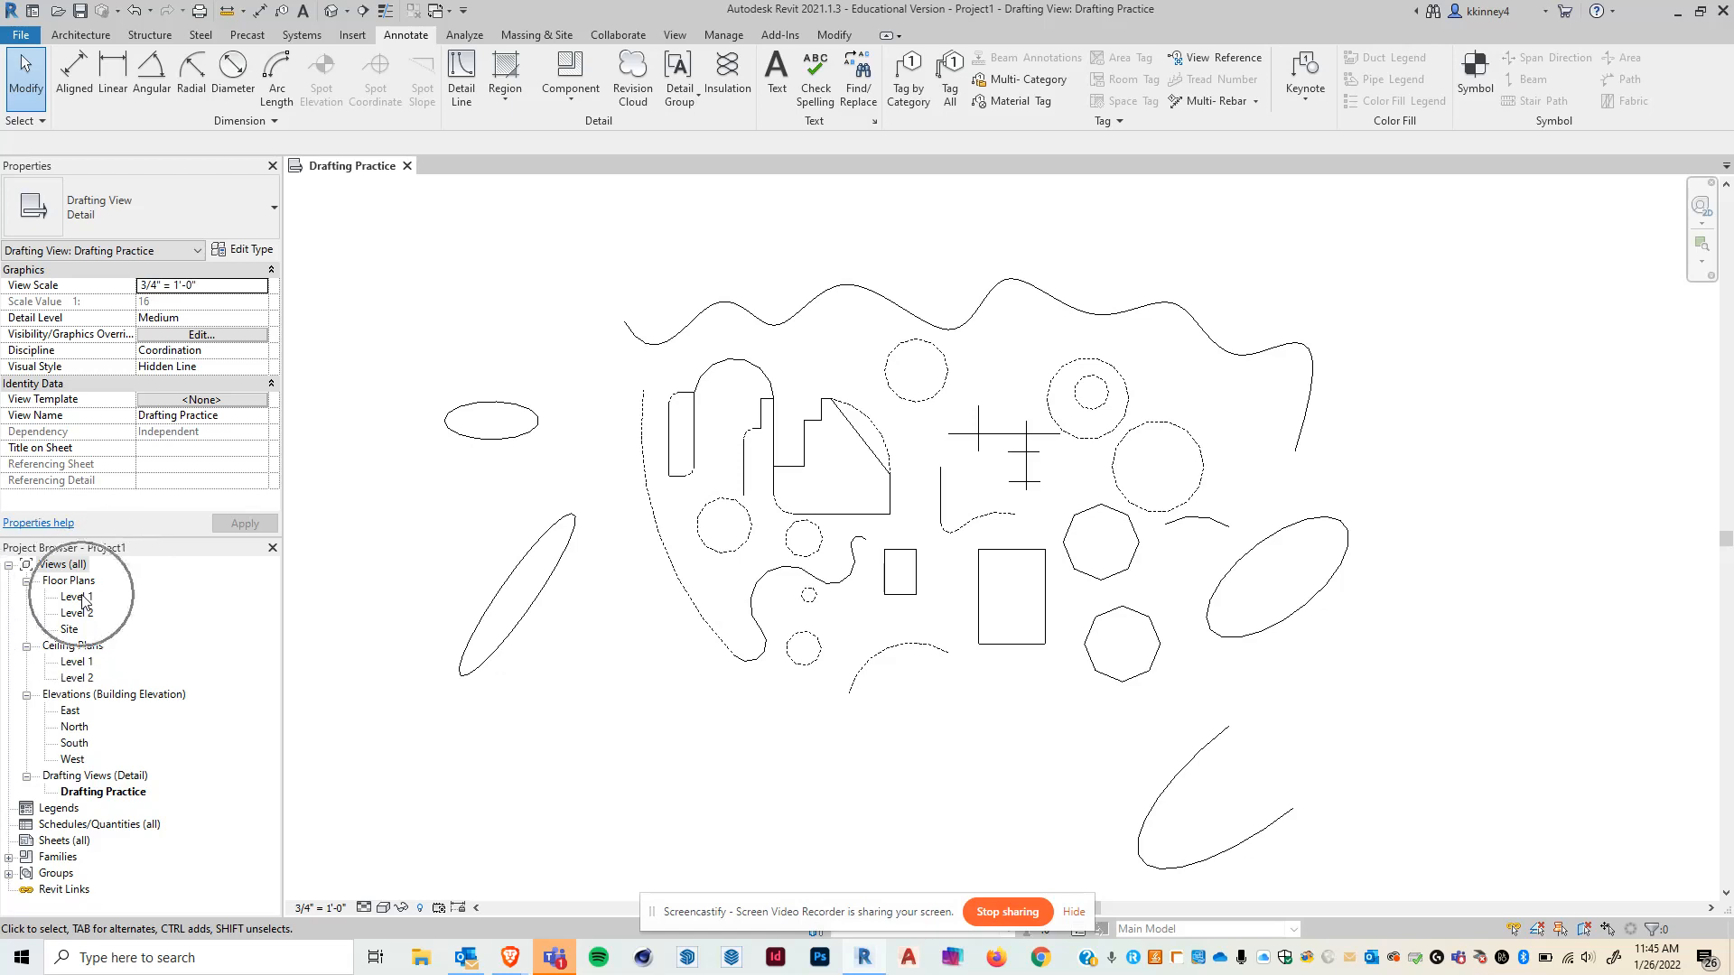
{"action": "double_click", "coordinate": [76, 597]}
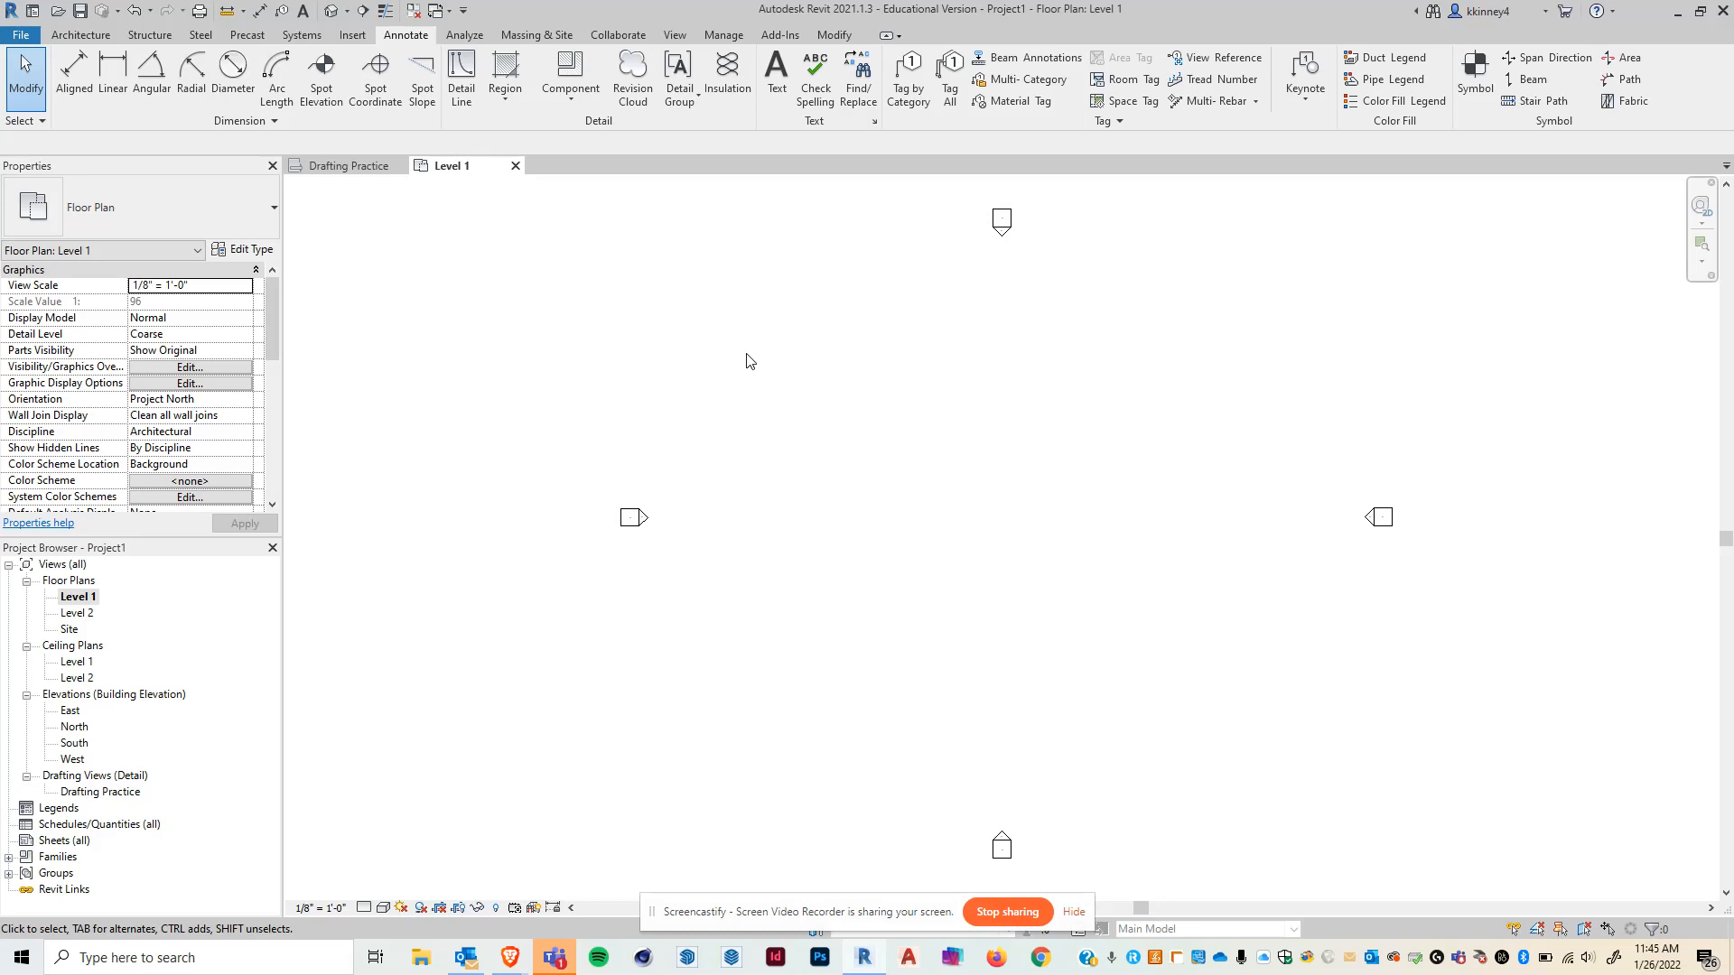
{"action": "key", "text": "ctrl"}
{"action": "key", "text": "ctrl"}
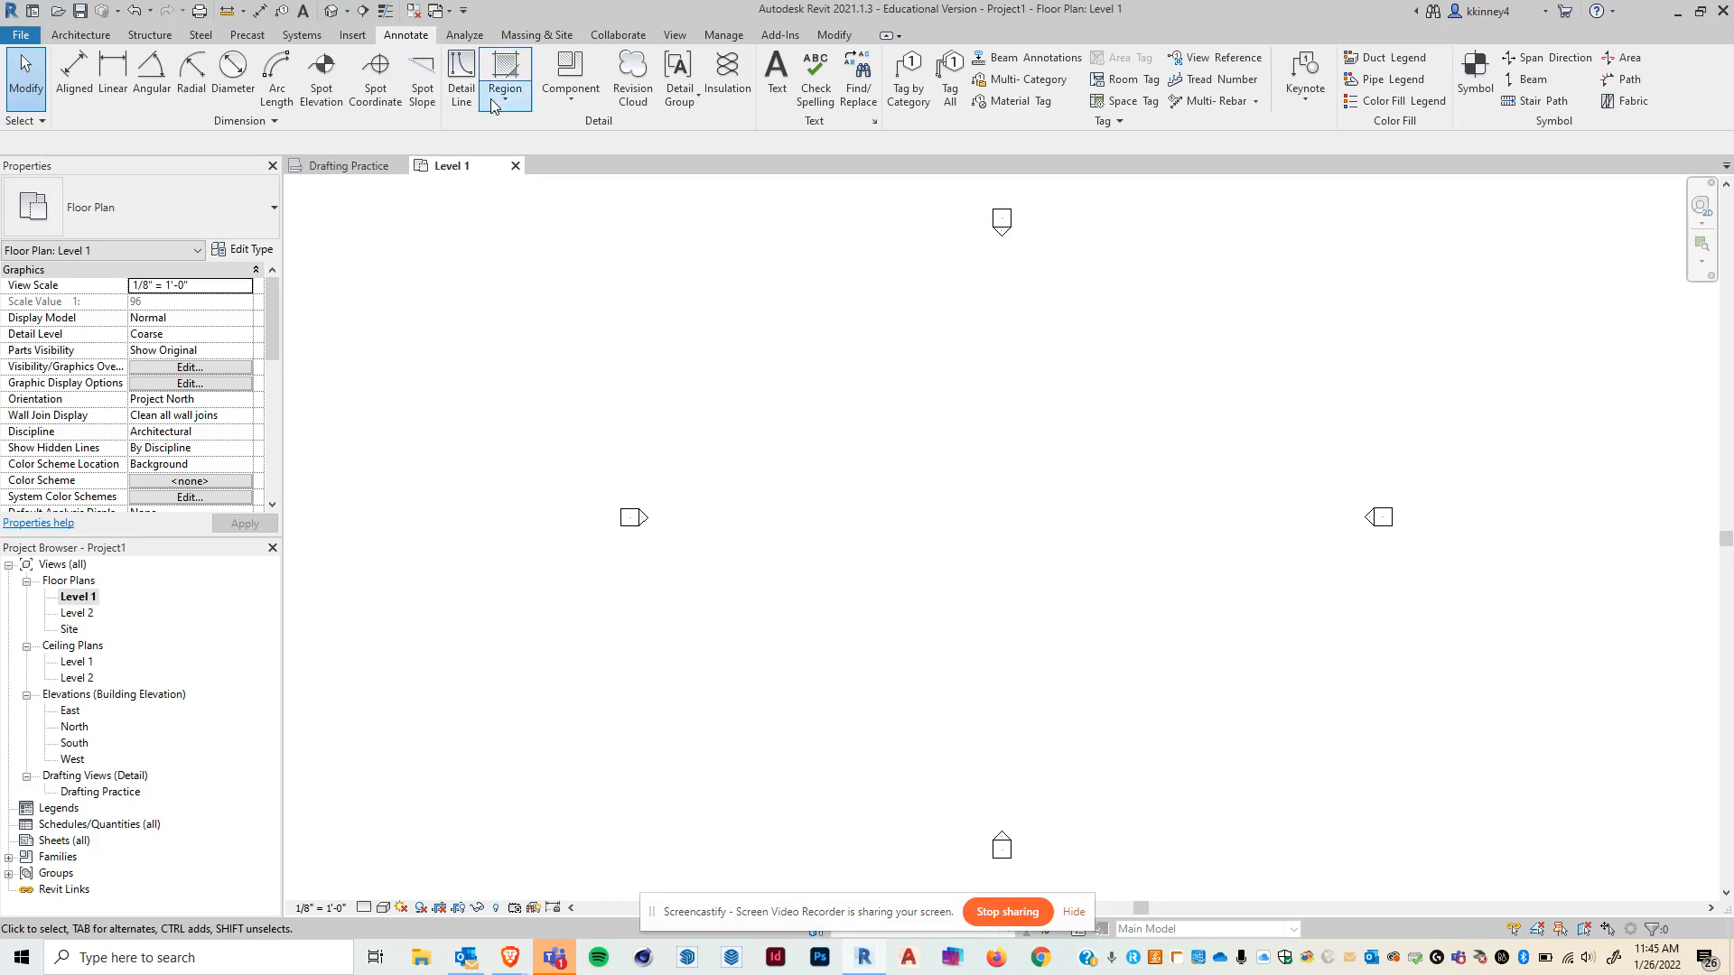
- Draw a Start-End-Radius arc detail line in the middle of the Level 1 plan
{"action": "left_click", "coordinate": [461, 72]}
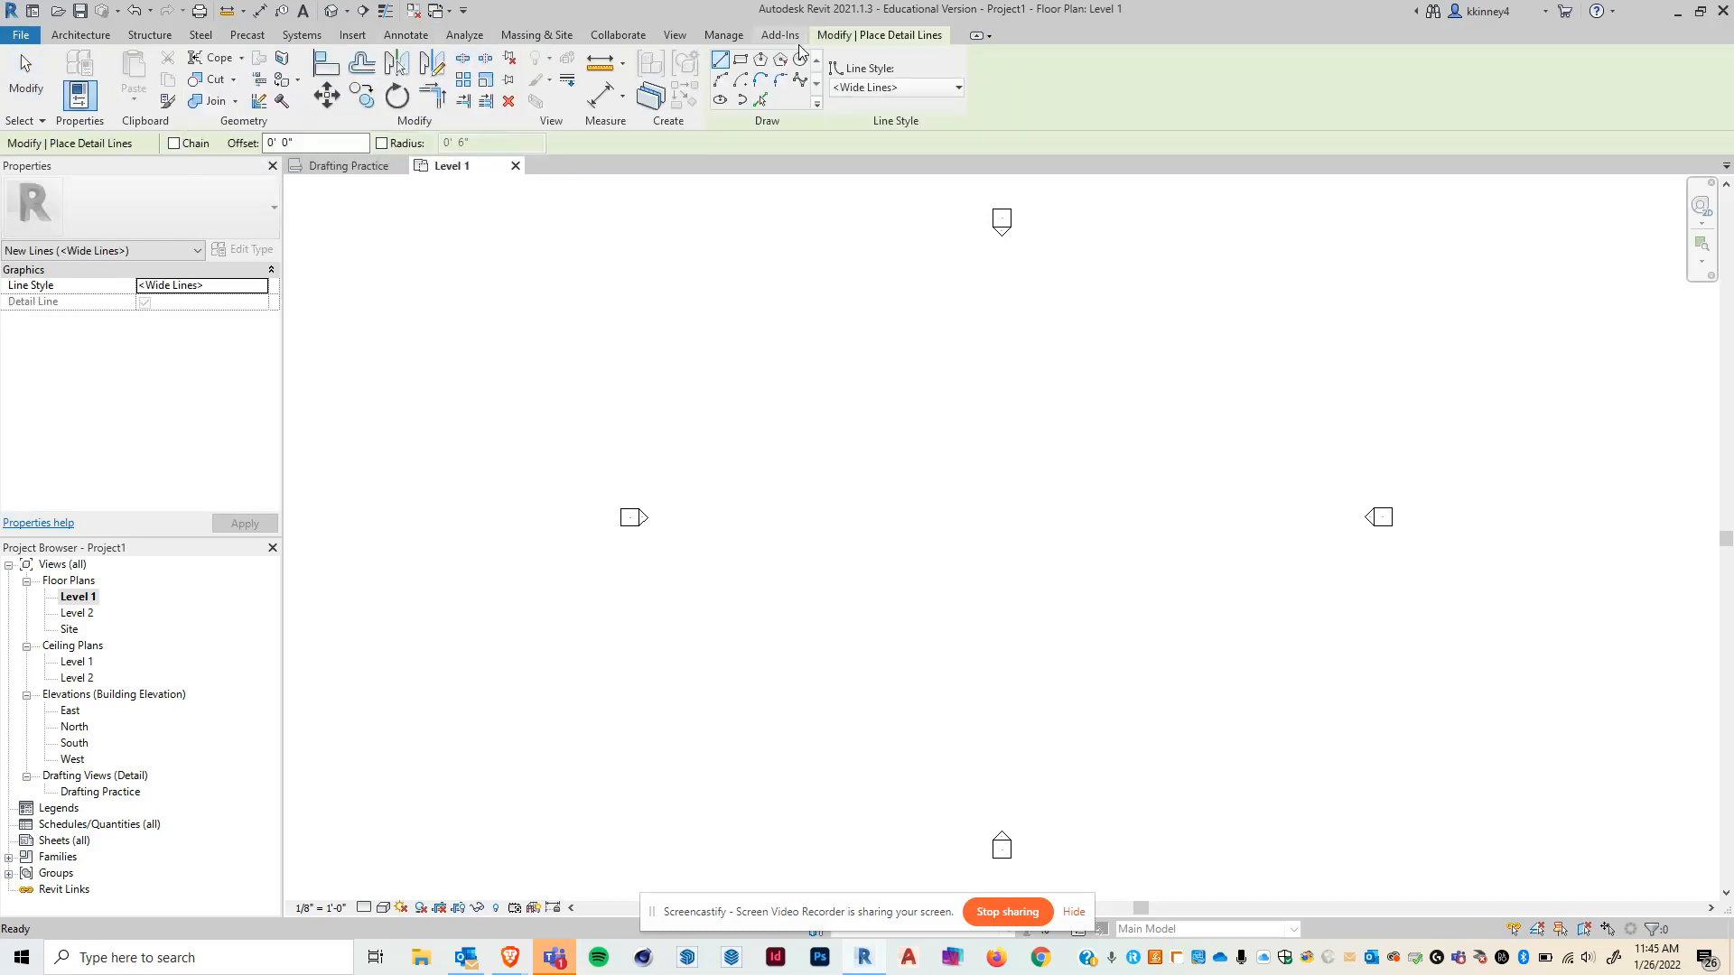
{"action": "left_click", "coordinate": [721, 83]}
{"action": "left_click", "coordinate": [745, 570]}
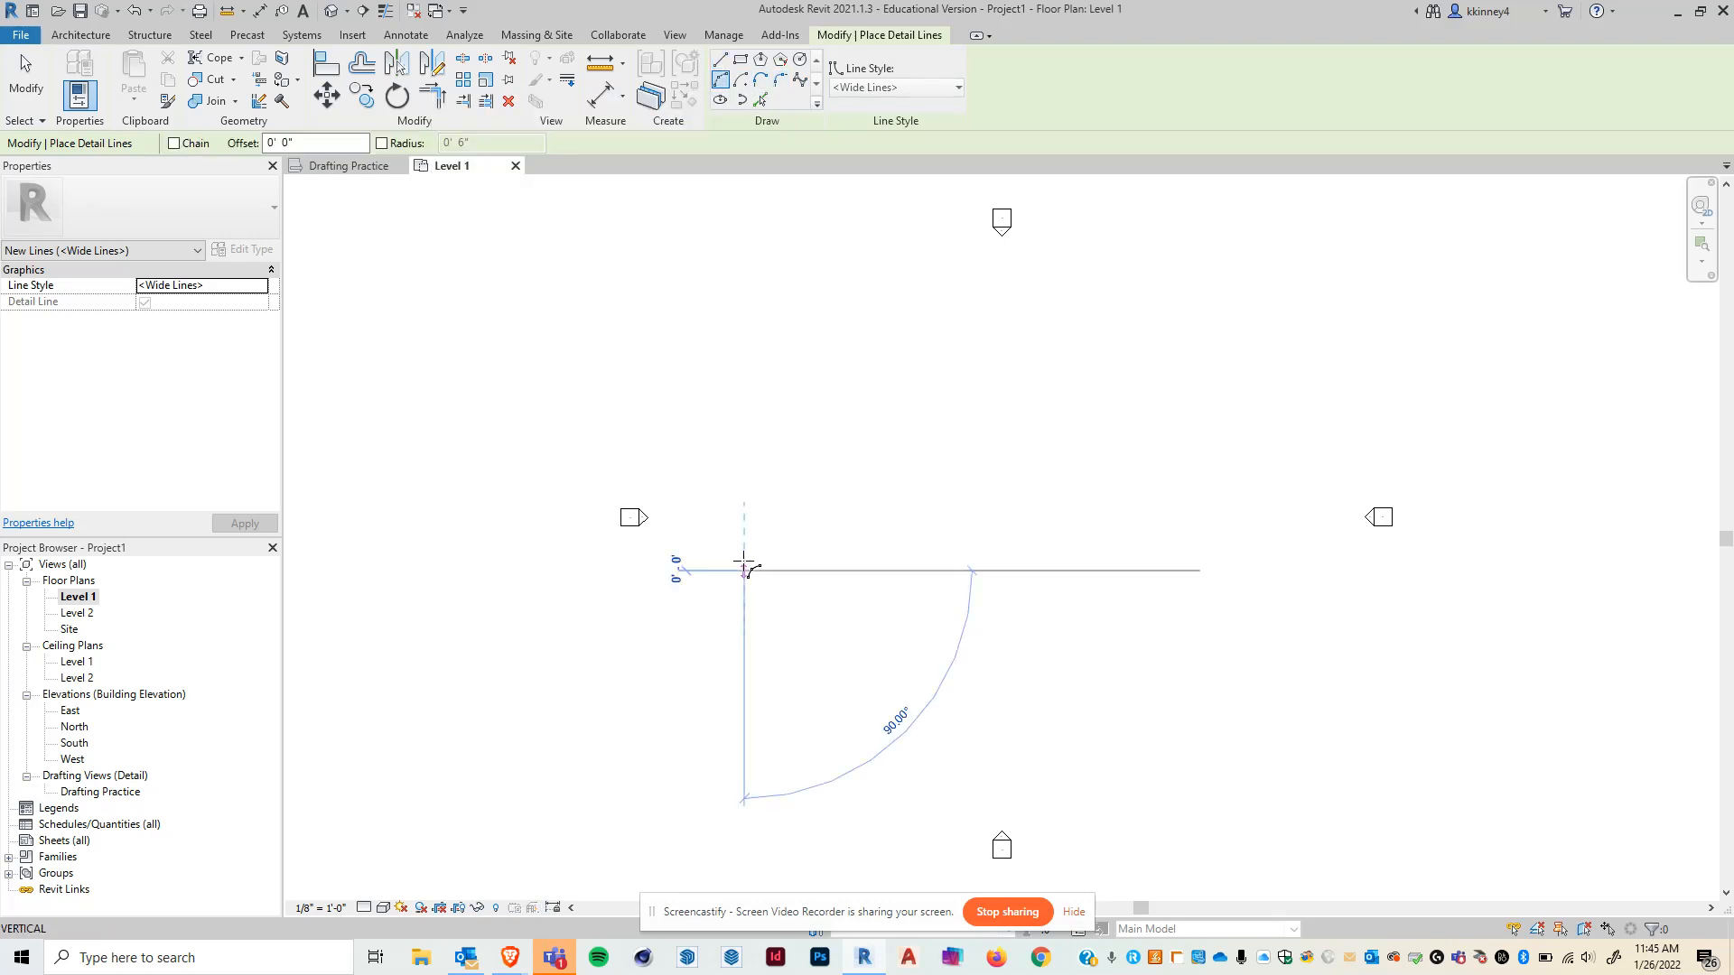
{"action": "left_click", "coordinate": [901, 453]}
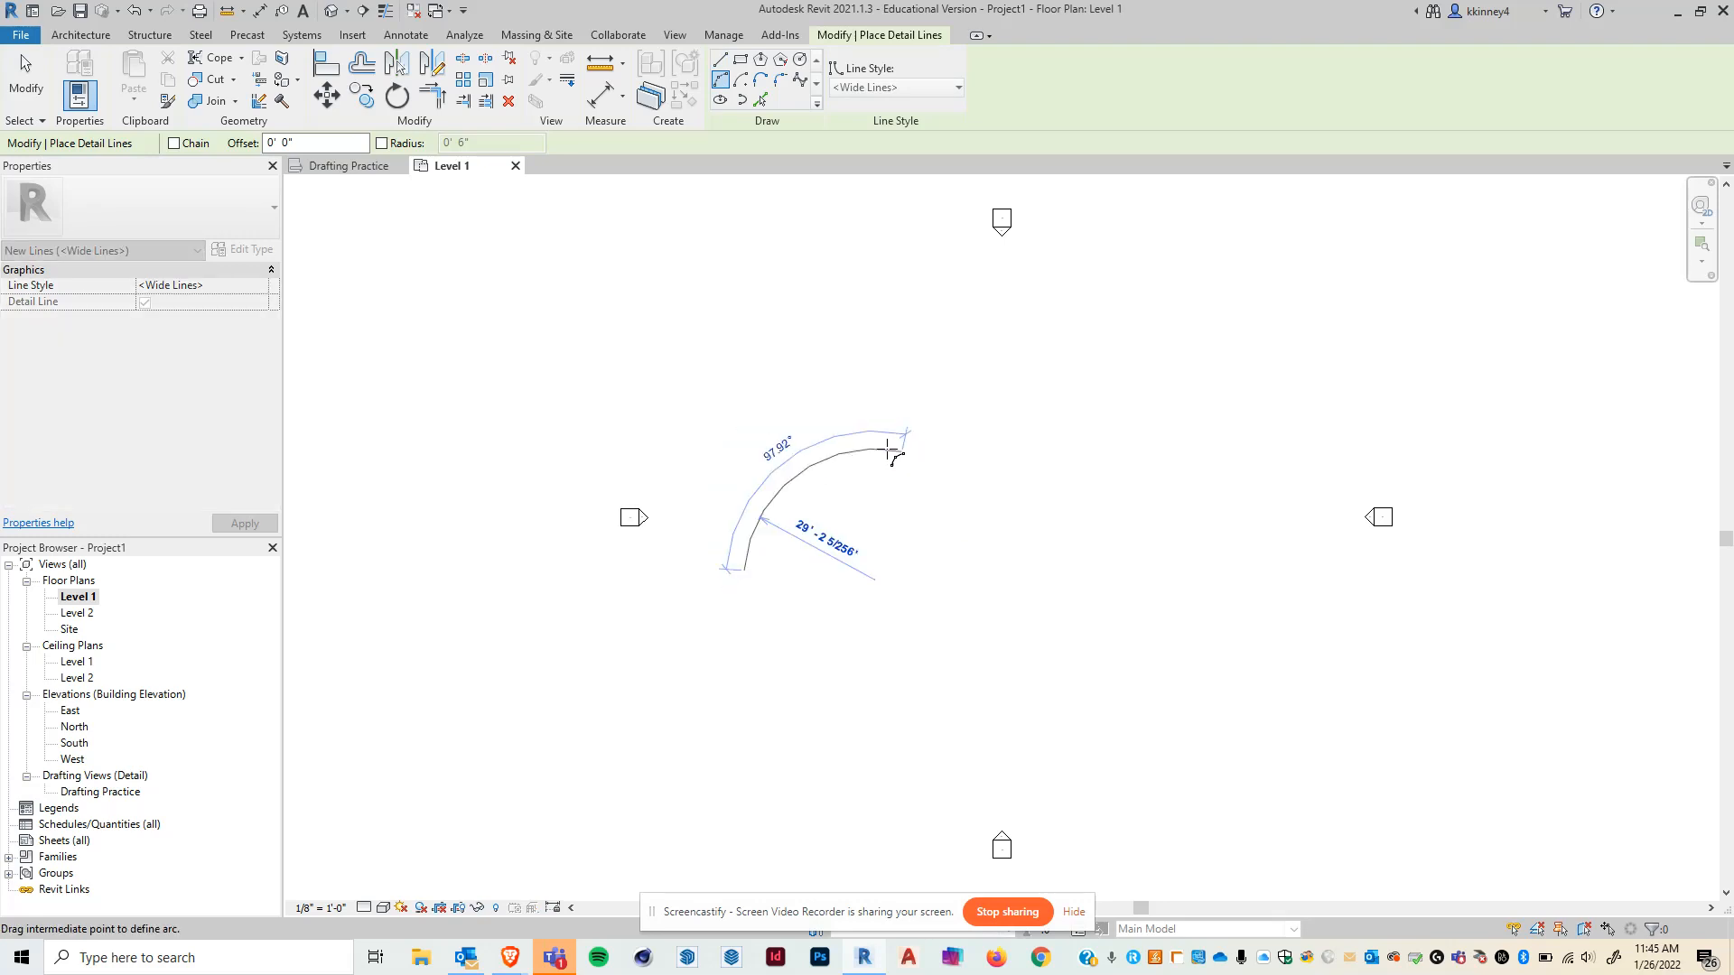
{"action": "left_click", "coordinate": [859, 442]}
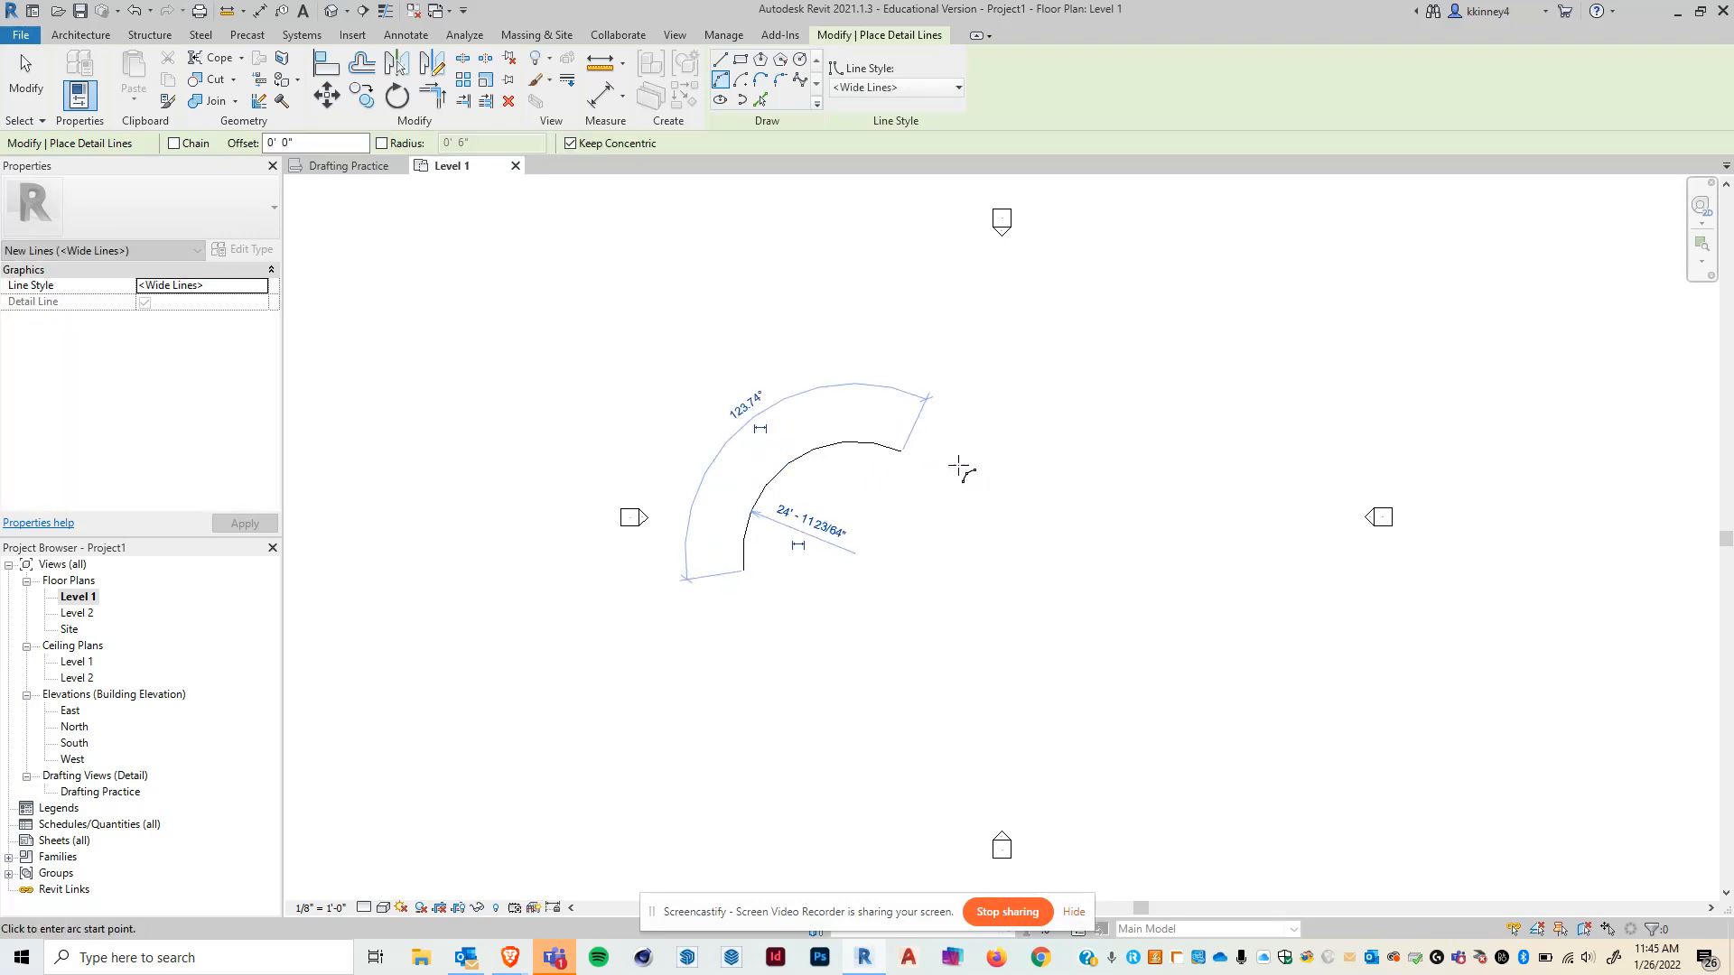
- Draw two more connected Start-End-Radius arcs from the first arc's end, forming a crescent shape
{"action": "left_click", "coordinate": [901, 452]}
{"action": "left_click", "coordinate": [1095, 630]}
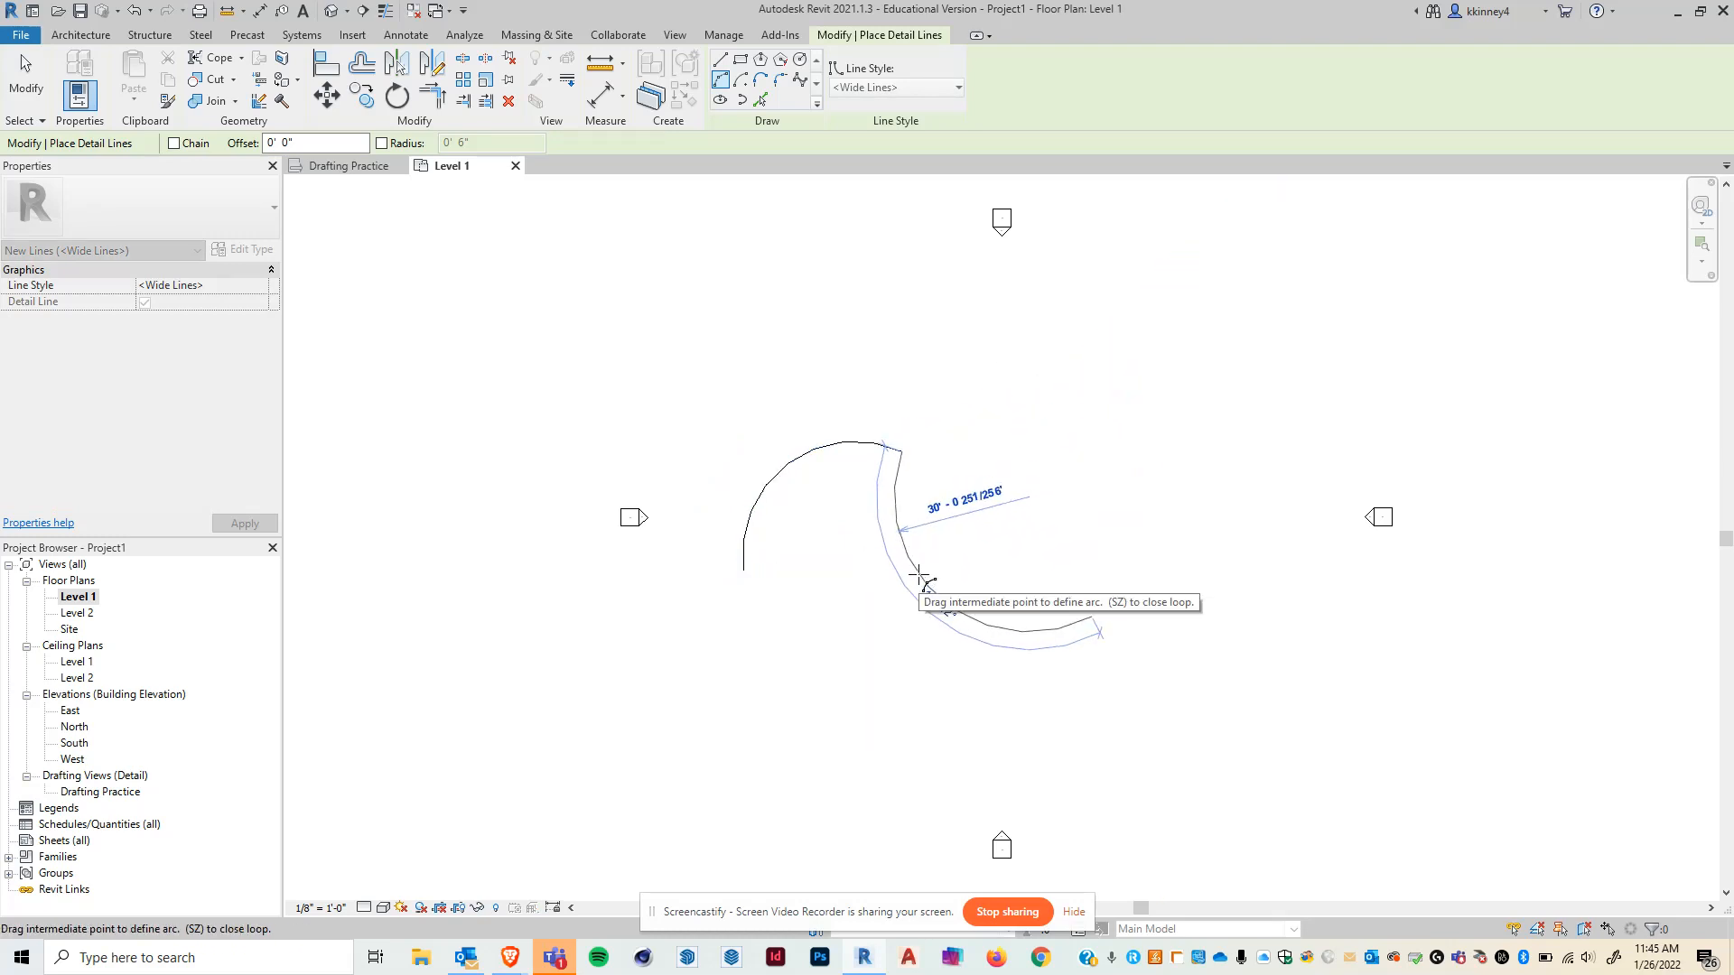
{"action": "left_click", "coordinate": [929, 583]}
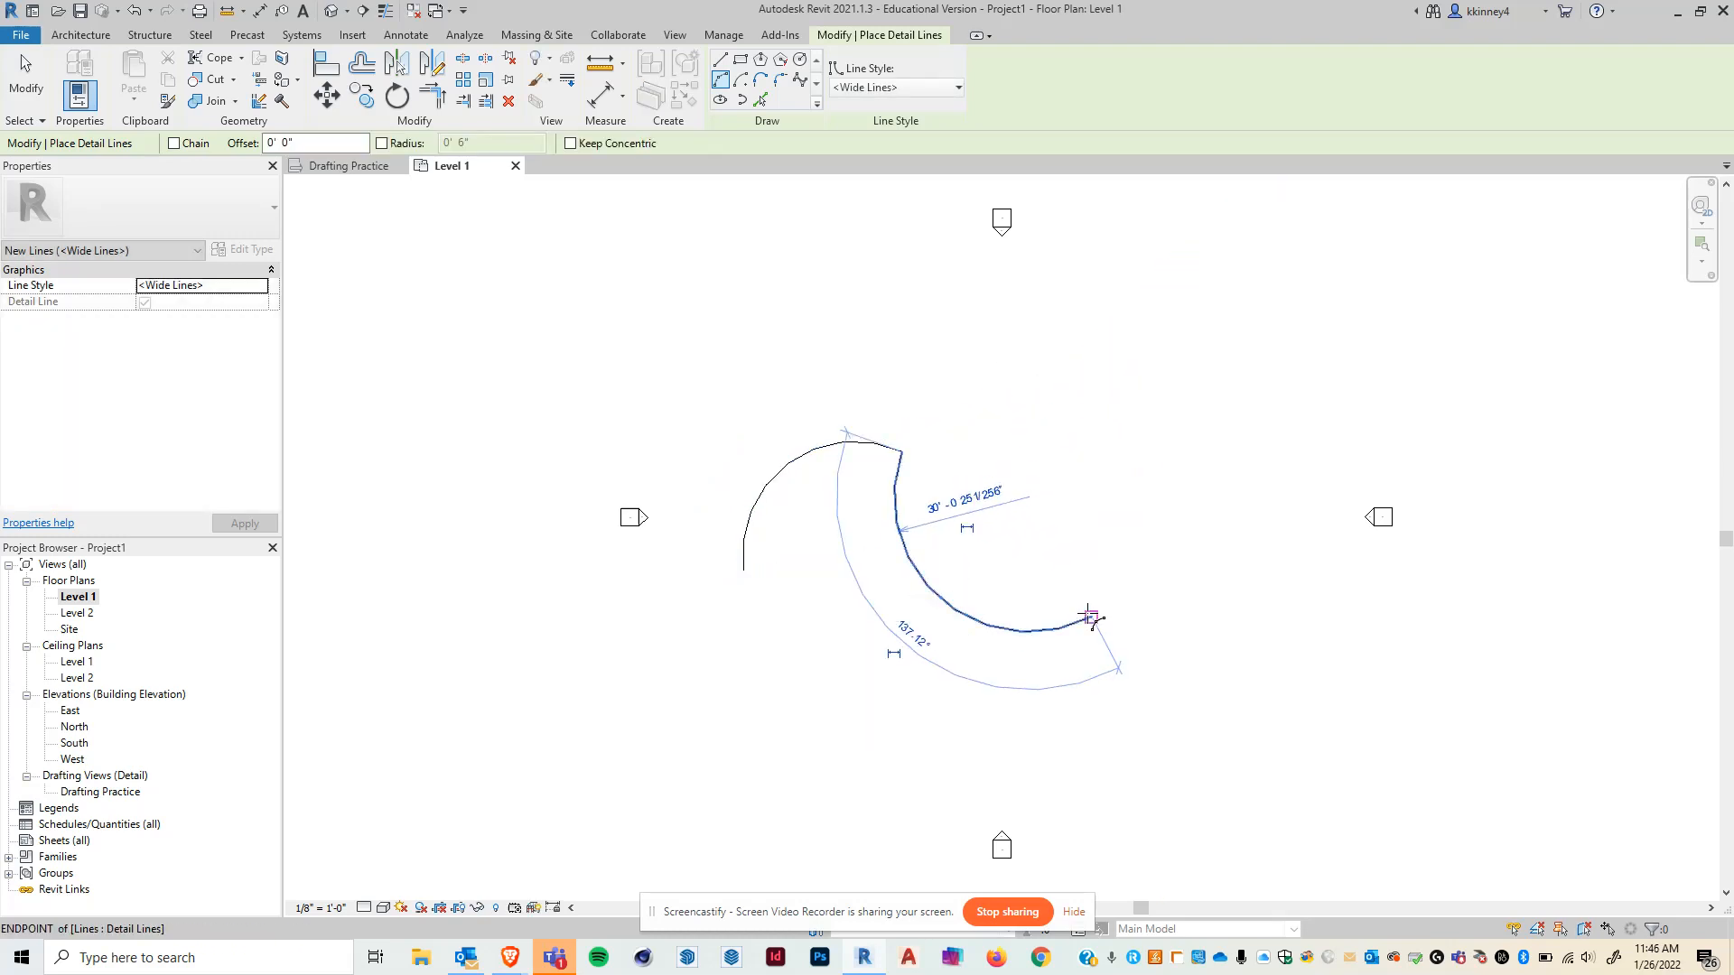
{"action": "left_click", "coordinate": [1077, 382]}
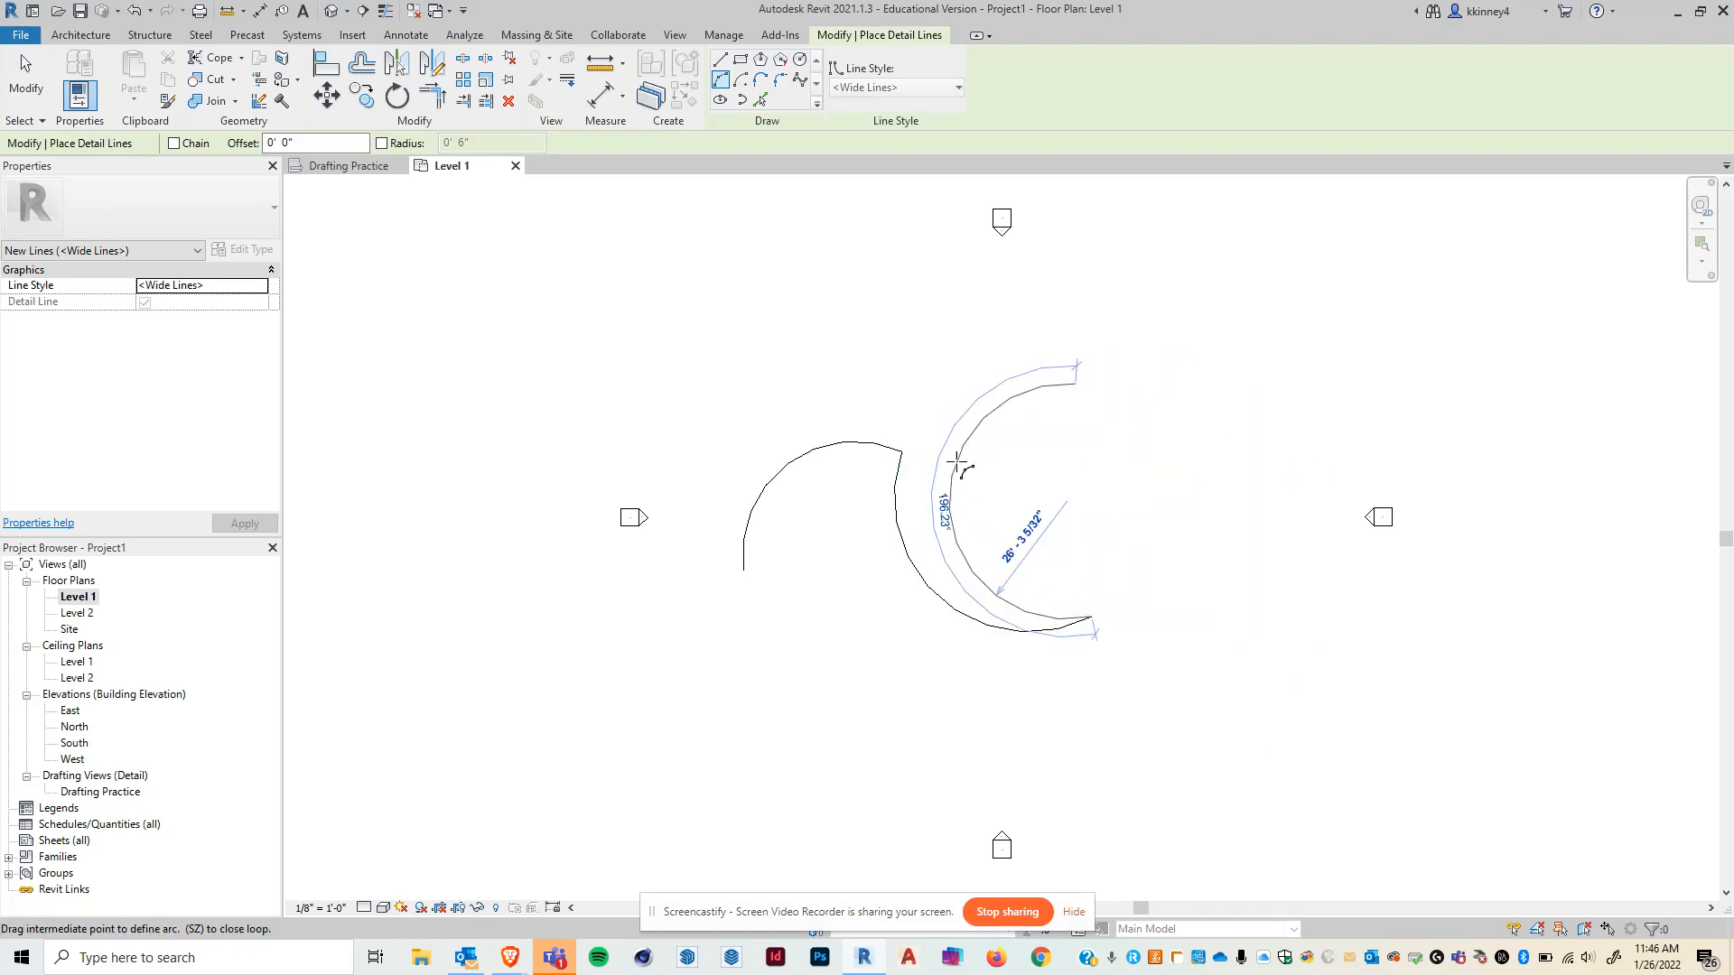
{"action": "left_click", "coordinate": [1001, 474]}
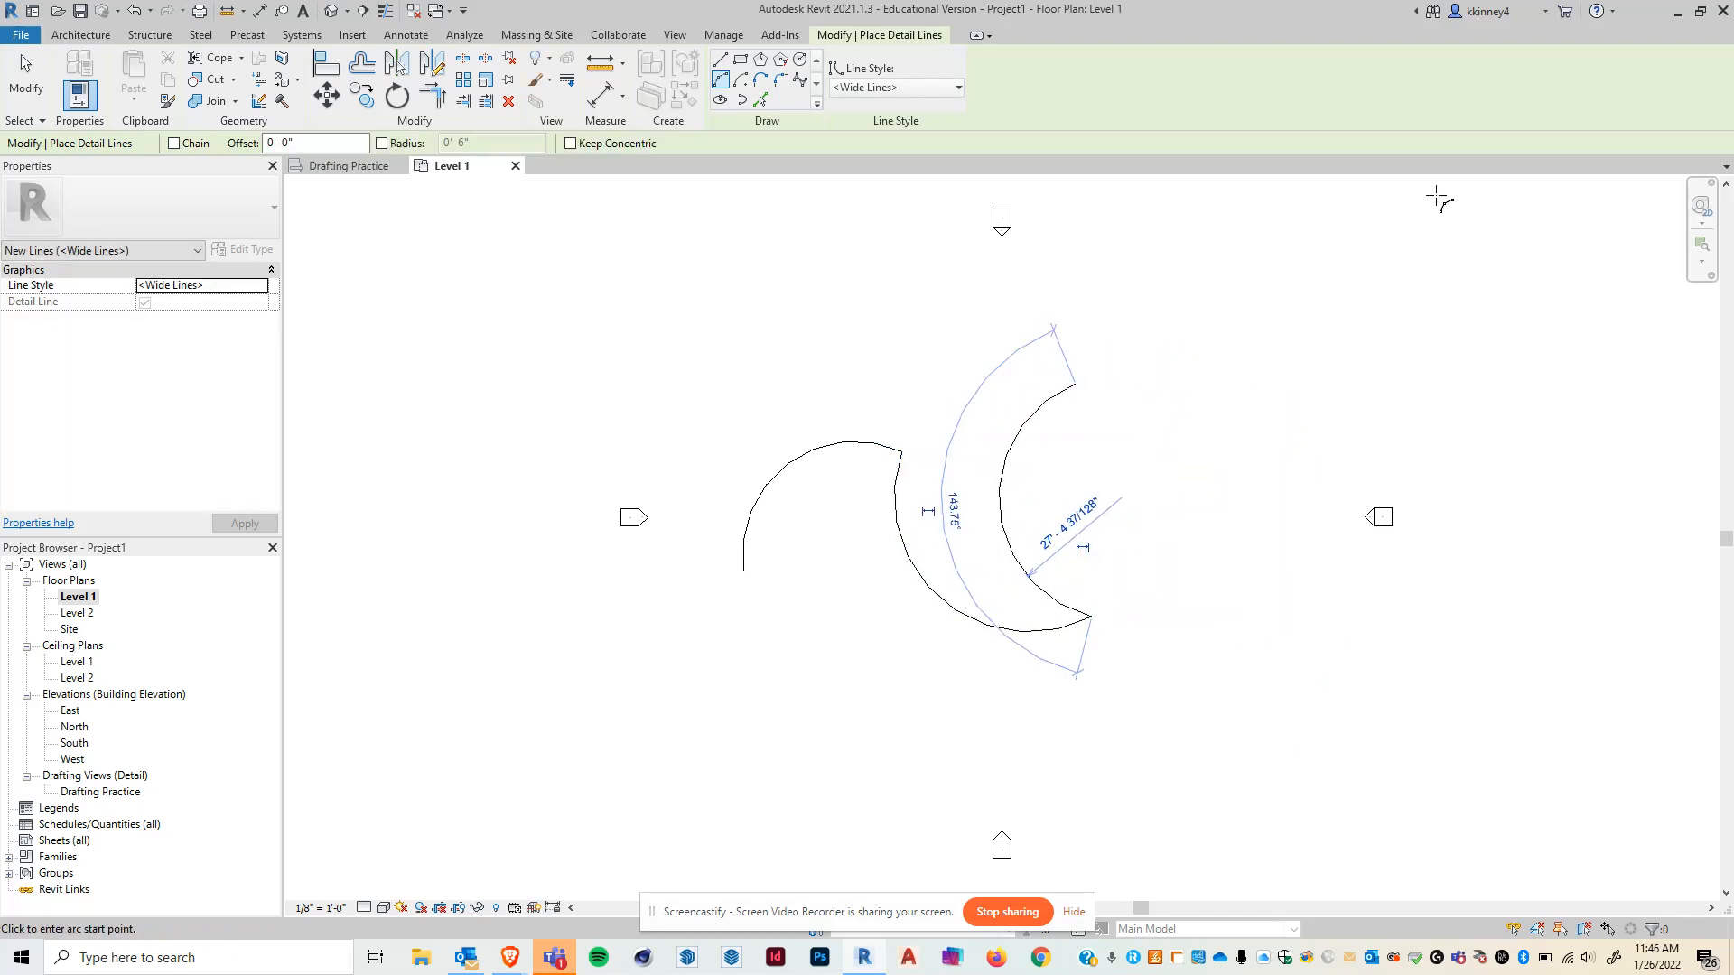
{"action": "key", "text": "Escape"}
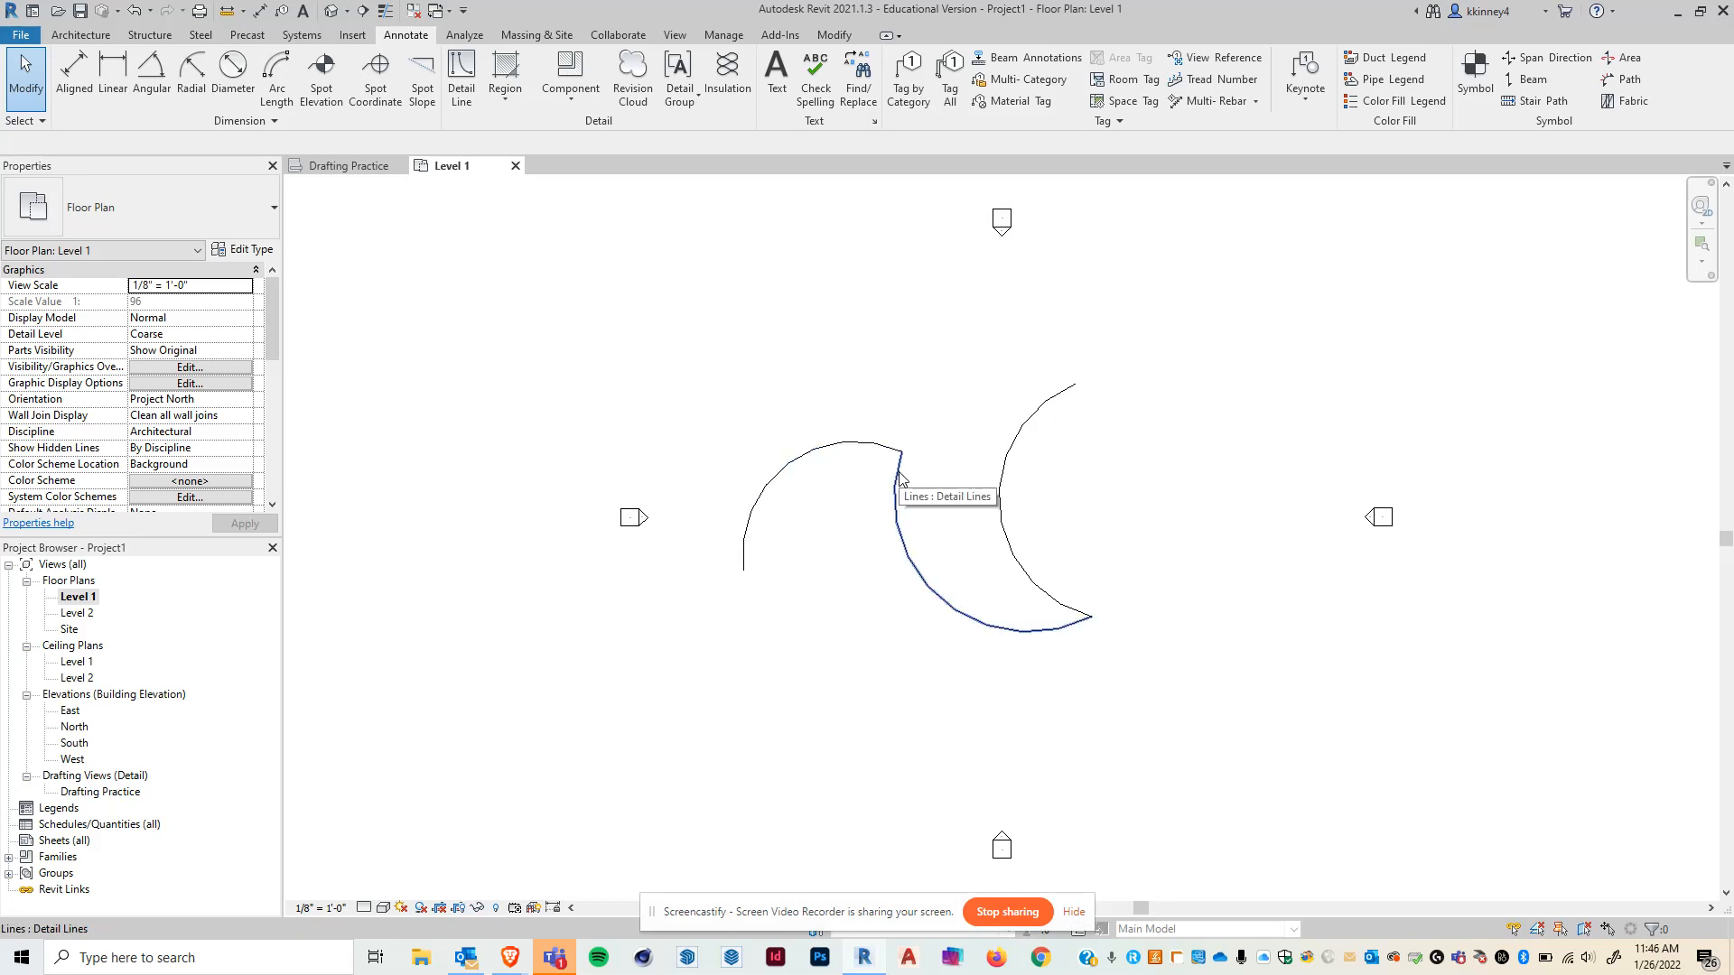
- Start the Wall tool and choose the Exterior - Brick on CMU wall type
{"action": "left_click", "coordinate": [80, 34]}
{"action": "left_click", "coordinate": [83, 67]}
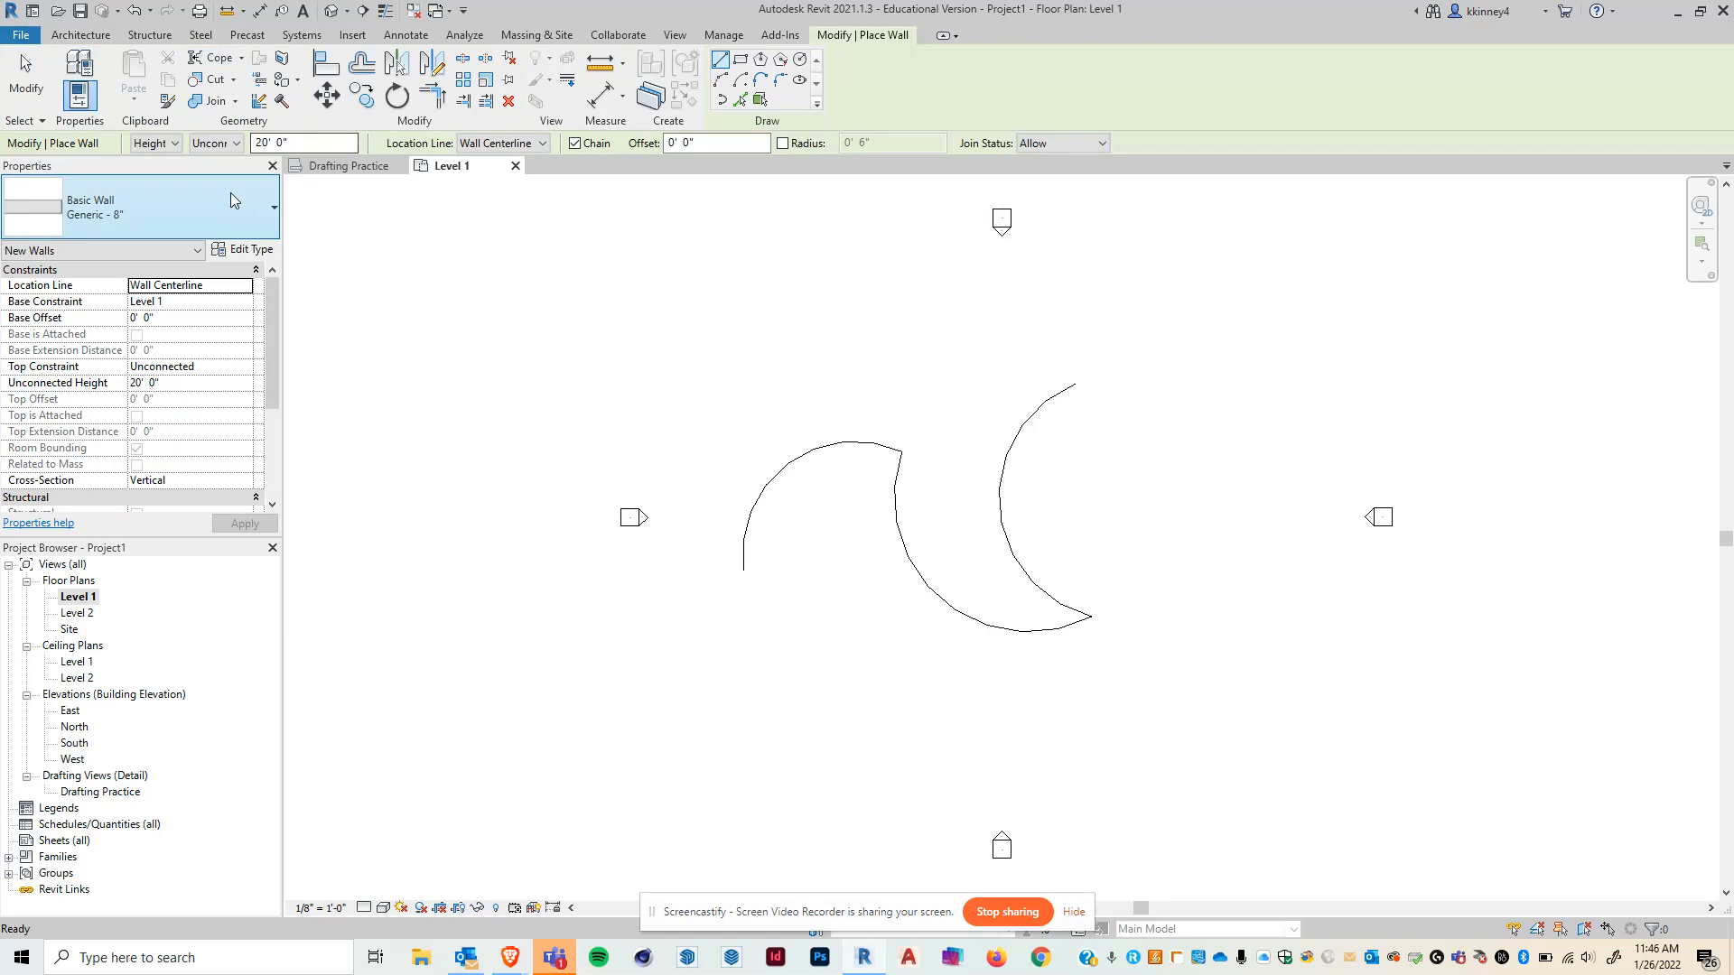
{"action": "key", "text": "ctrl"}
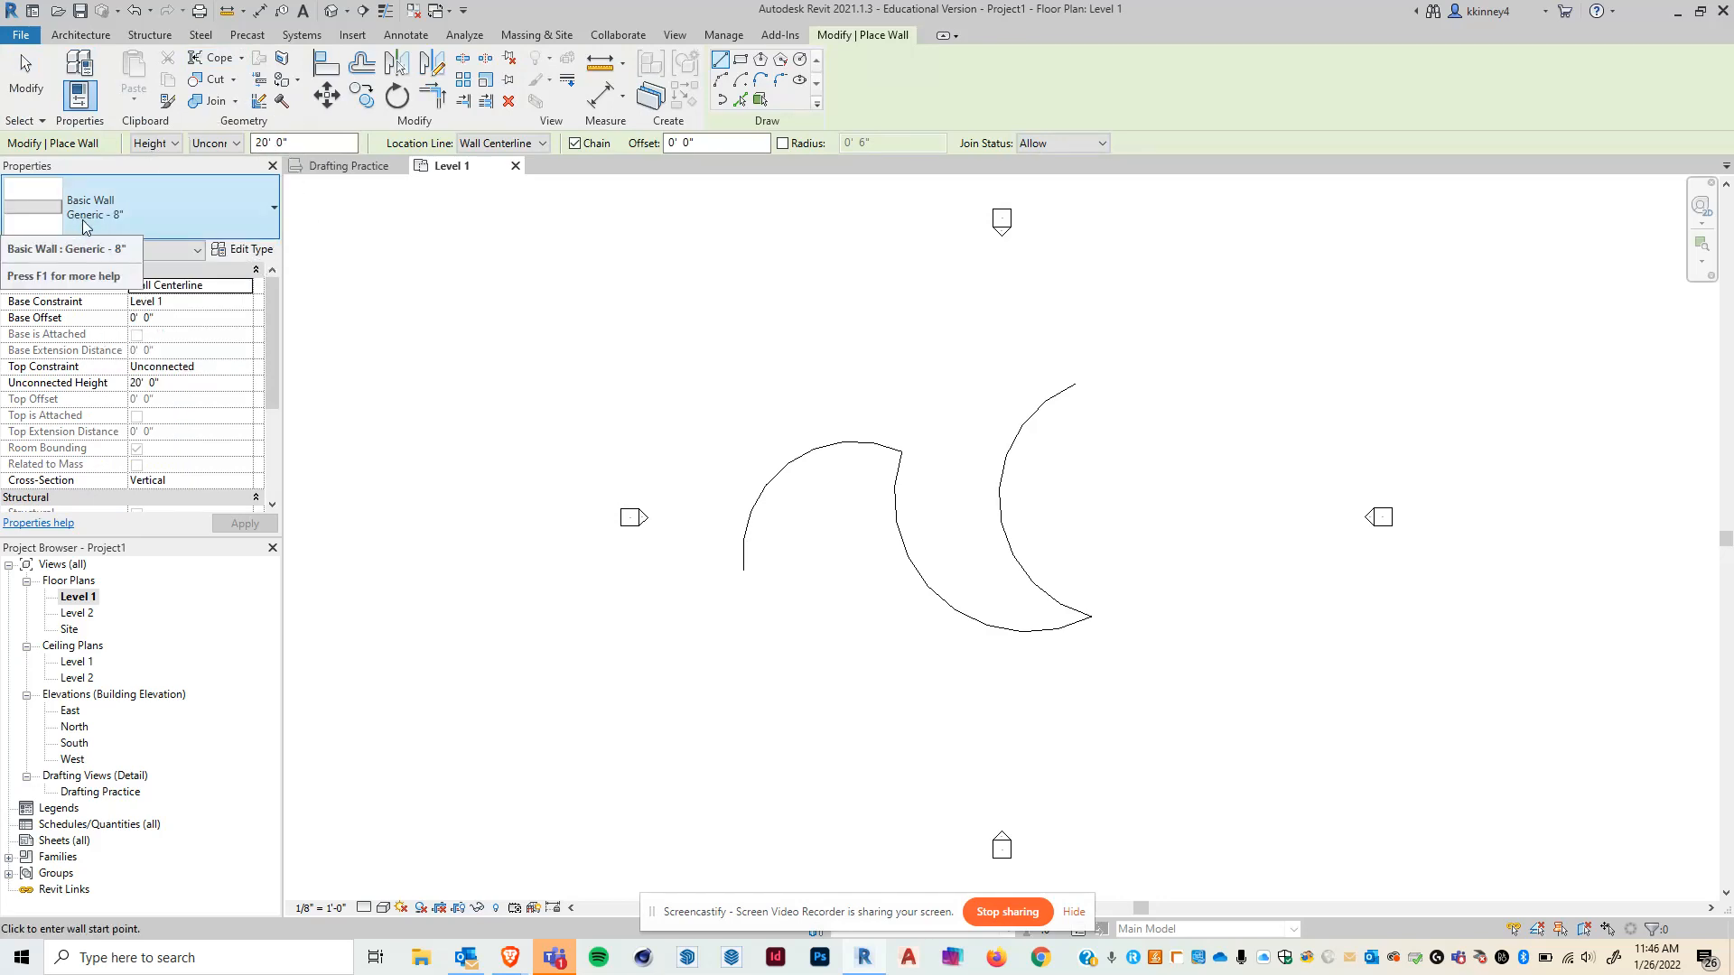
{"action": "left_click", "coordinate": [260, 210]}
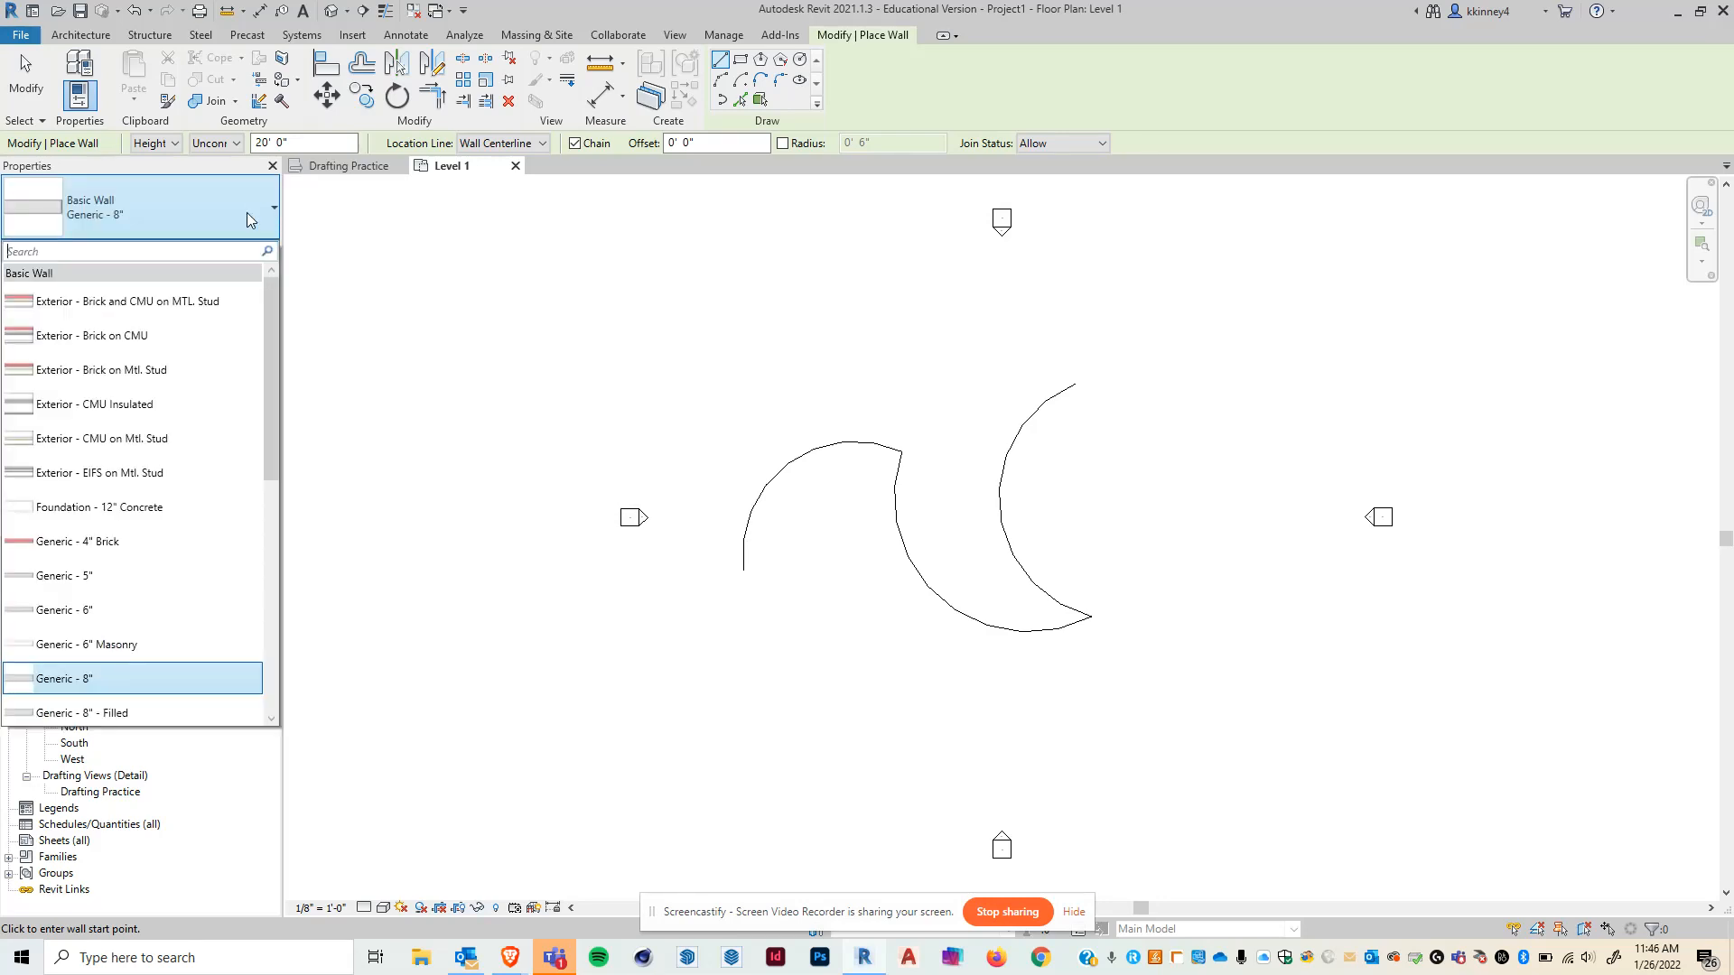
{"action": "left_click", "coordinate": [155, 336]}
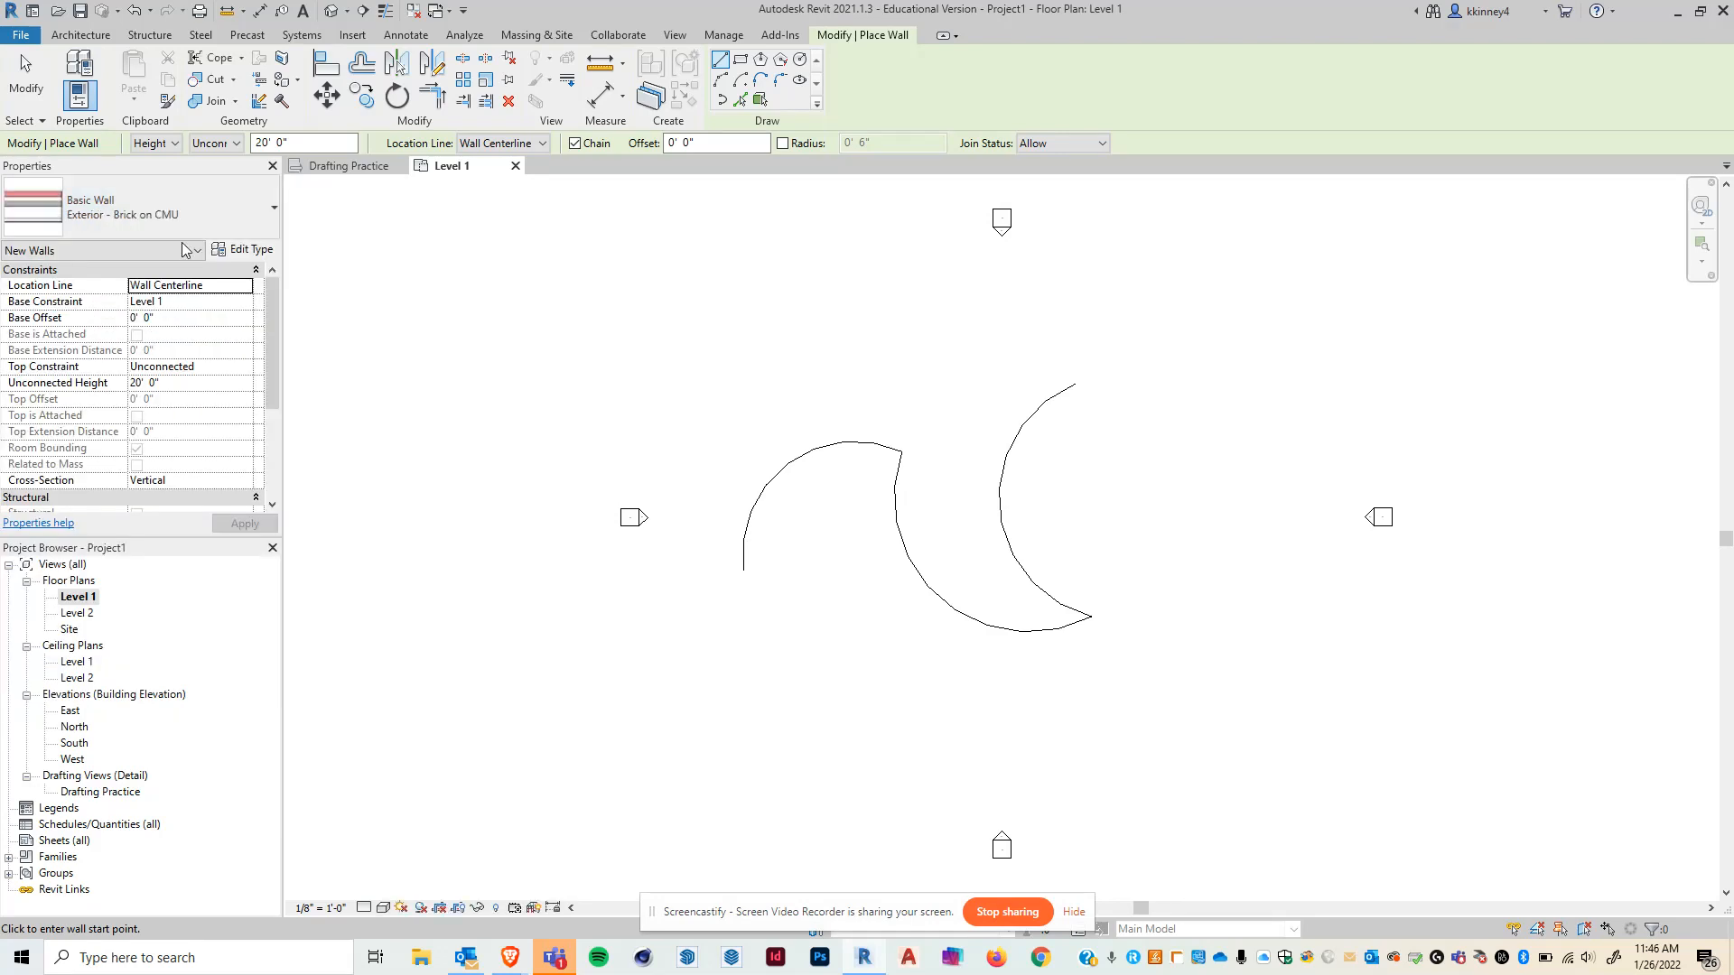
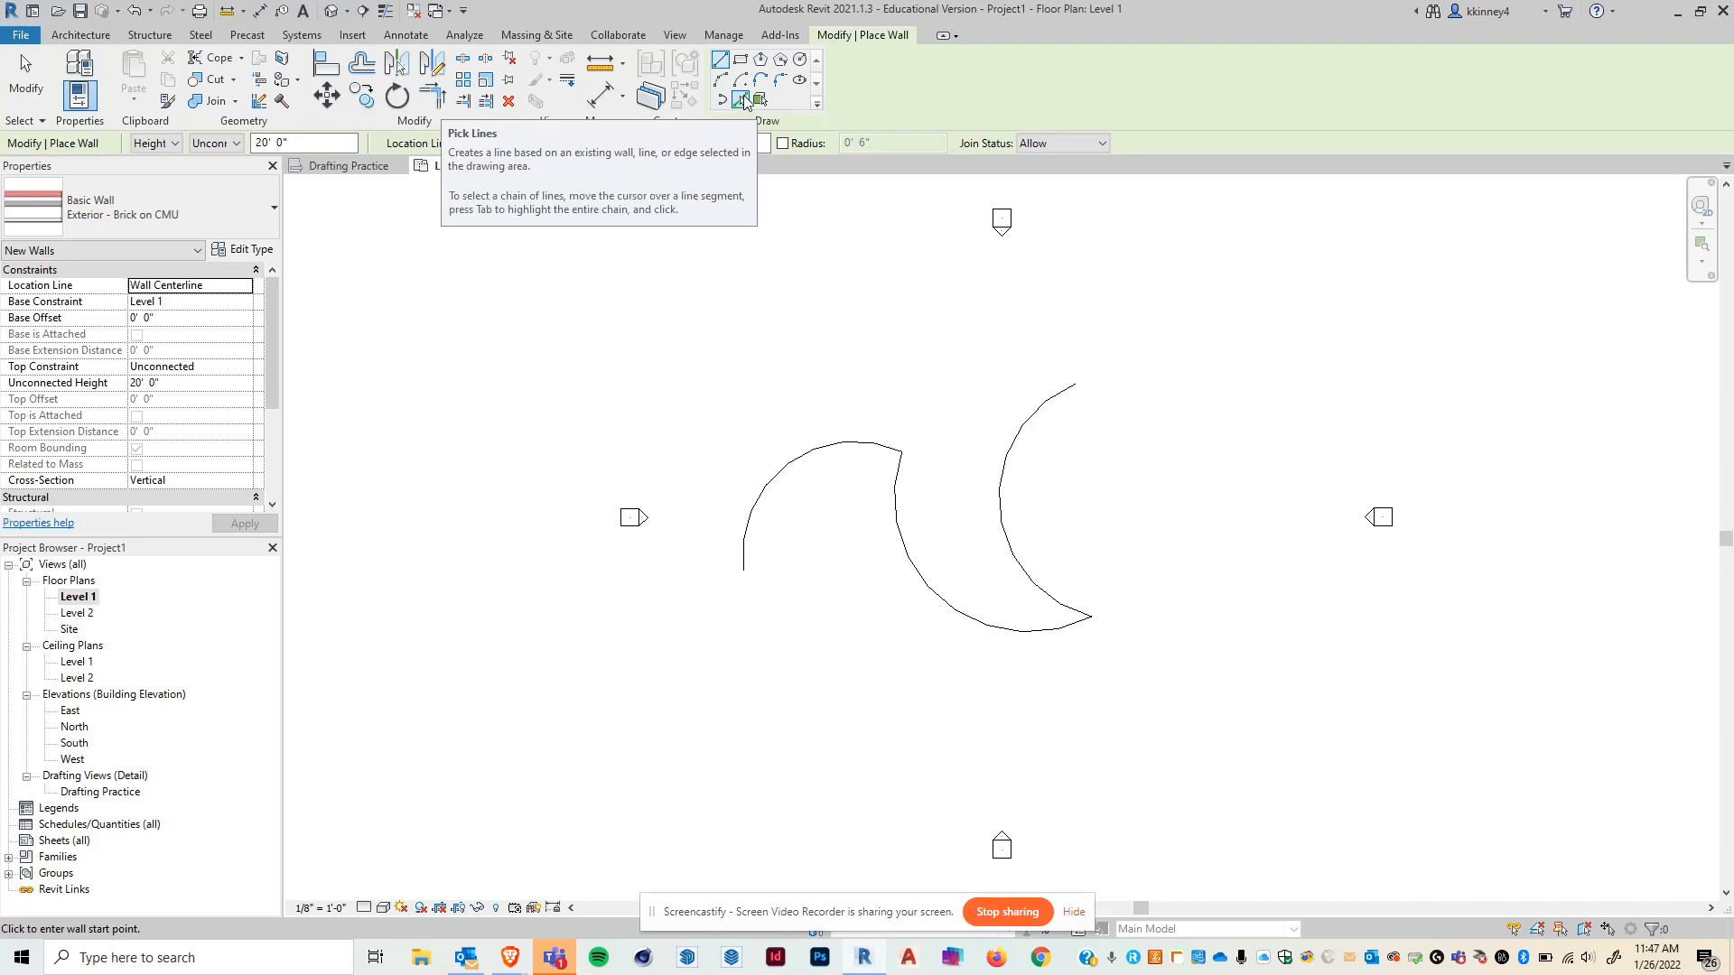
- Use Pick Lines to place walls along each of the three crescent-shaped arc detail lines
{"action": "left_click", "coordinate": [740, 100]}
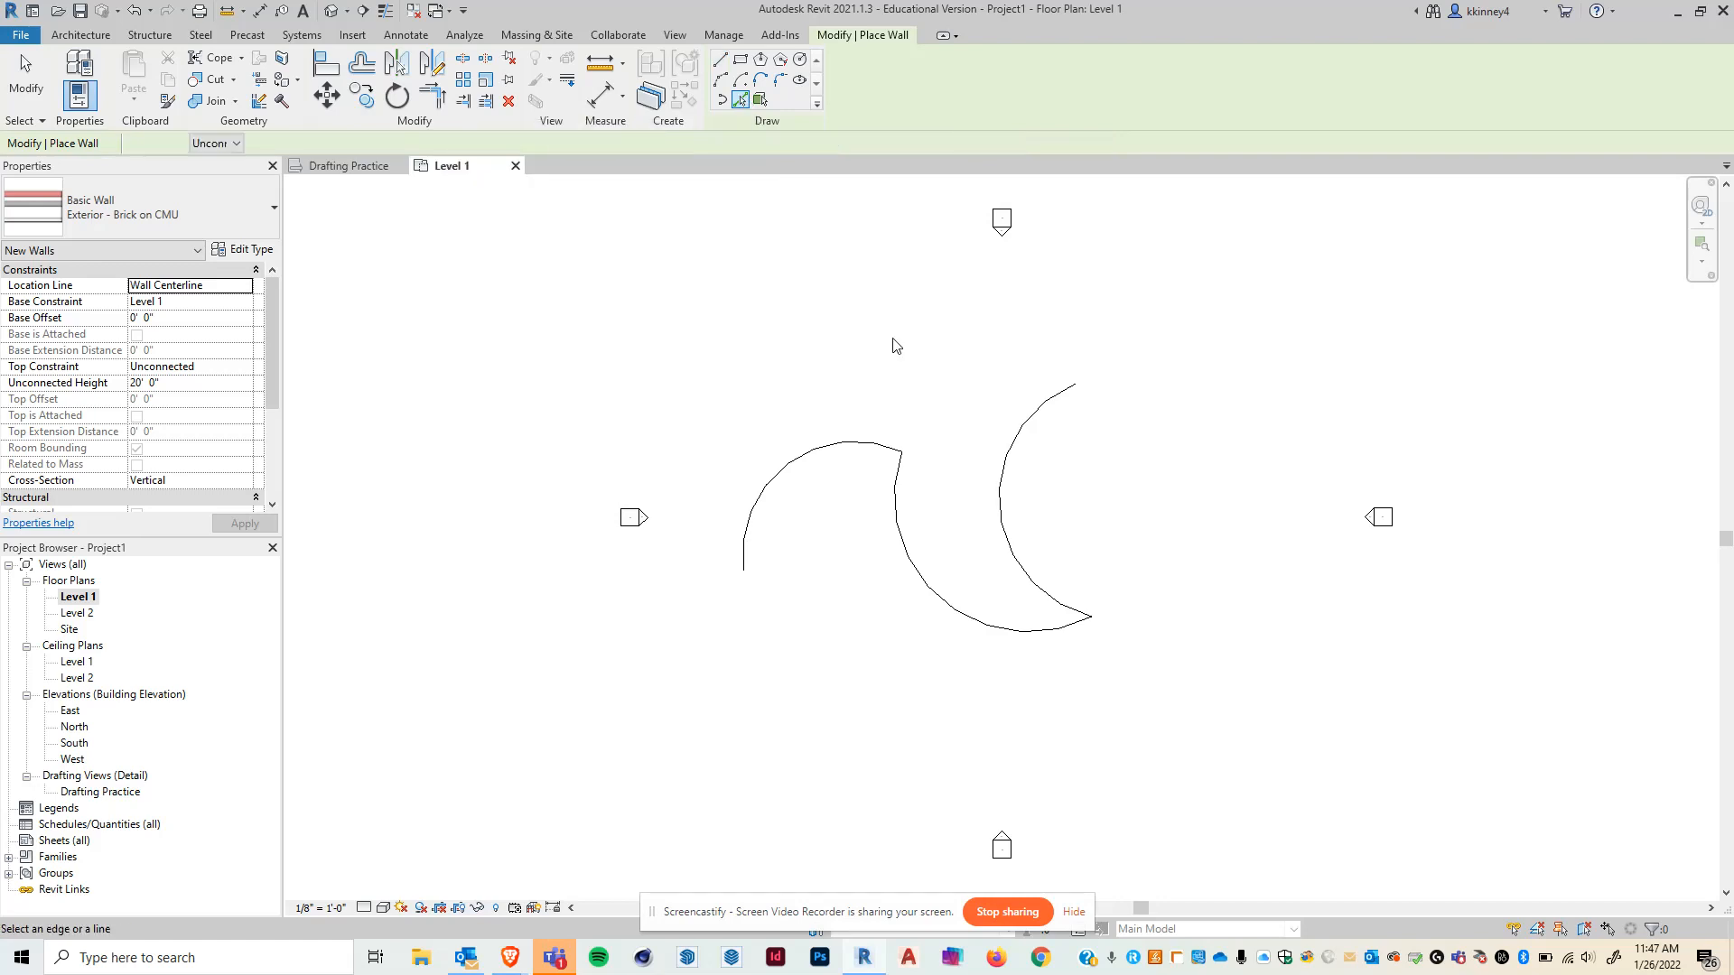
{"action": "left_click", "coordinate": [832, 446]}
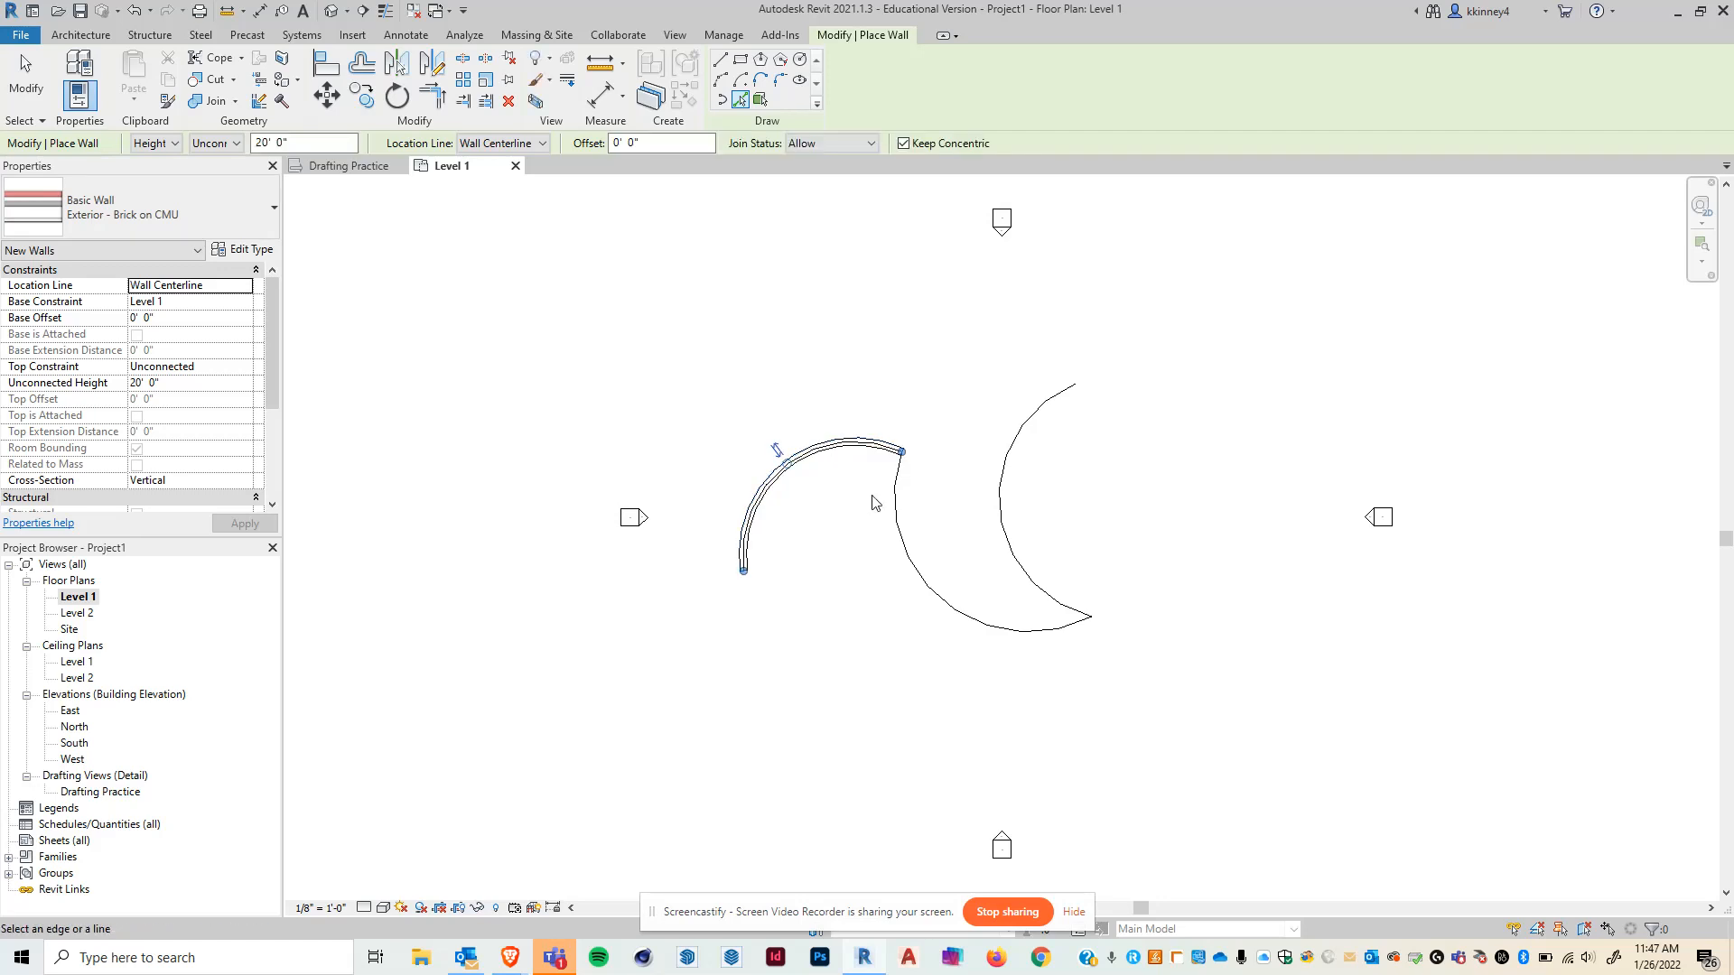
{"action": "left_click", "coordinate": [899, 494]}
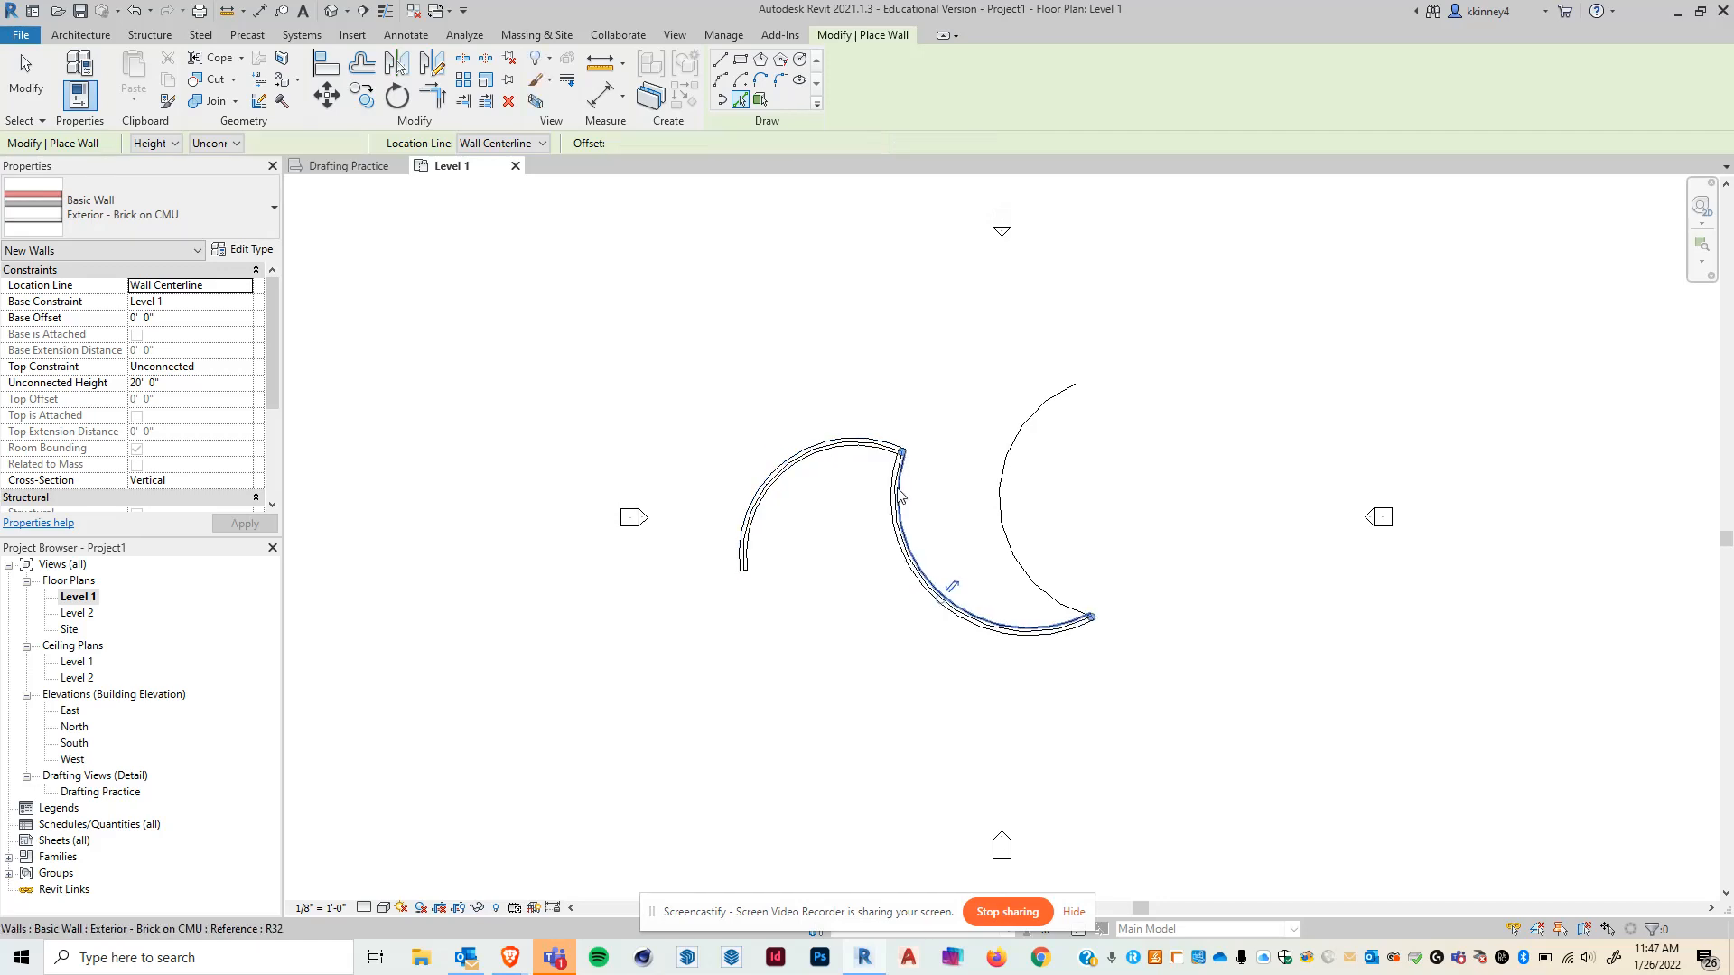
{"action": "left_click", "coordinate": [1010, 458]}
- Draw a Start-End-Radius arc wall to the right of the crescent walls
{"action": "scroll", "coordinate": [1074, 496], "scroll_direction": "up", "scroll_amount": 5}
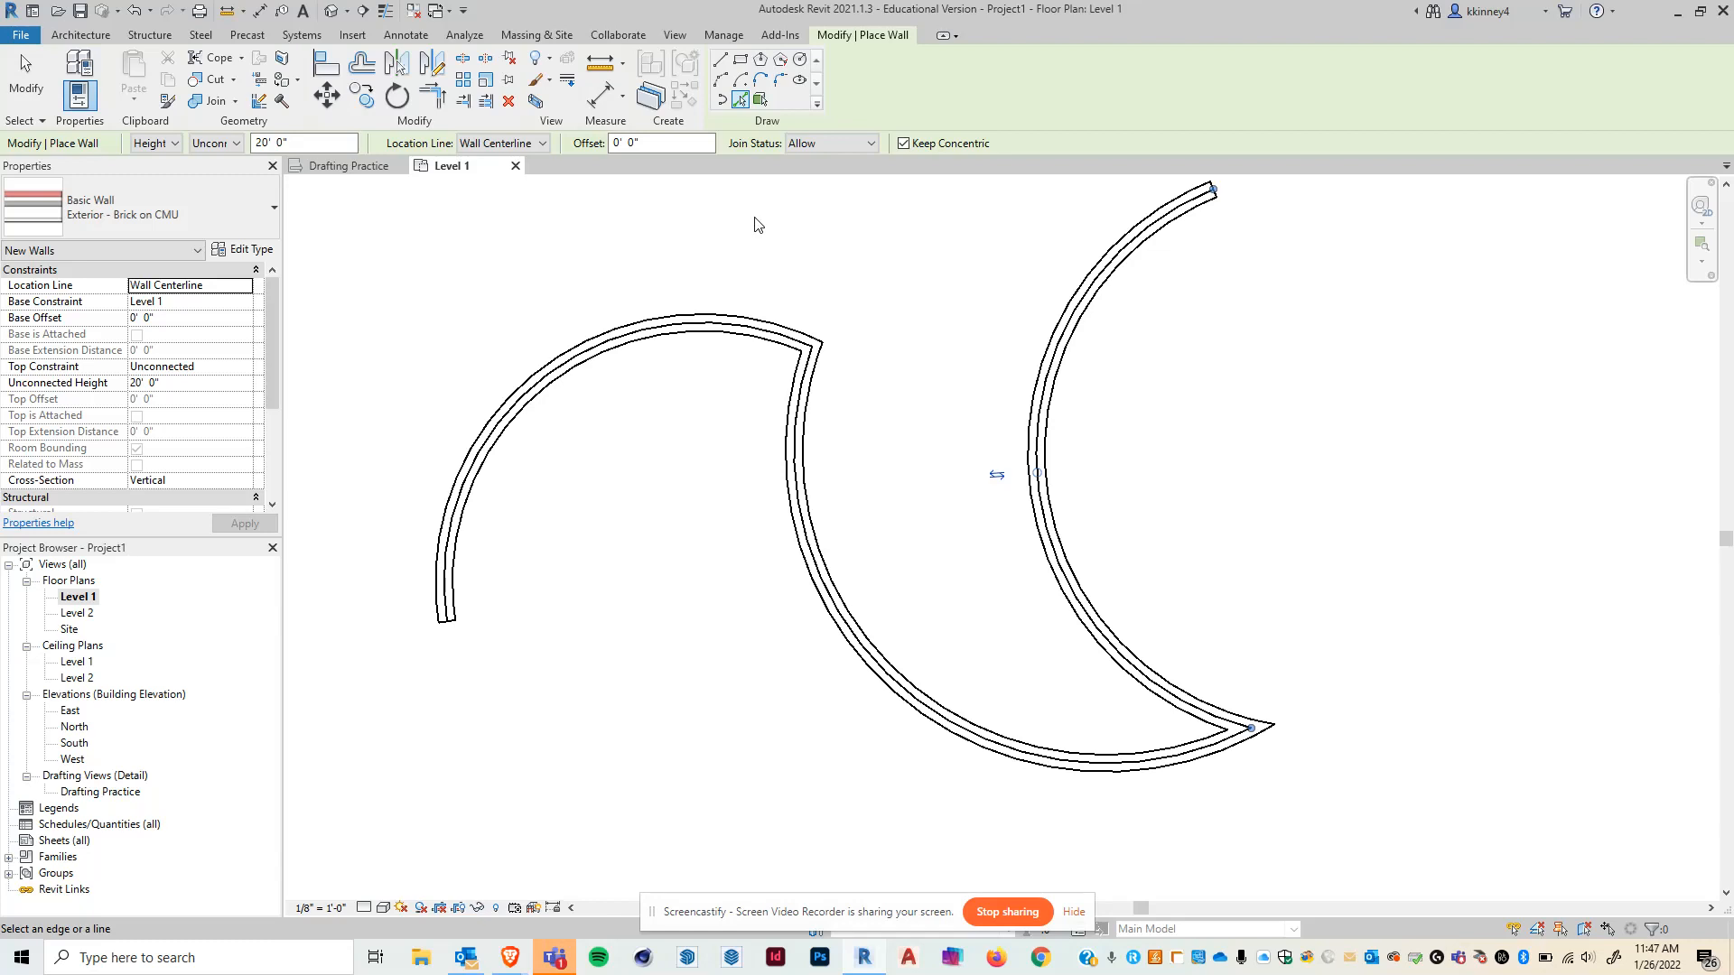
{"action": "scroll", "coordinate": [855, 540], "scroll_direction": "down", "scroll_amount": 1}
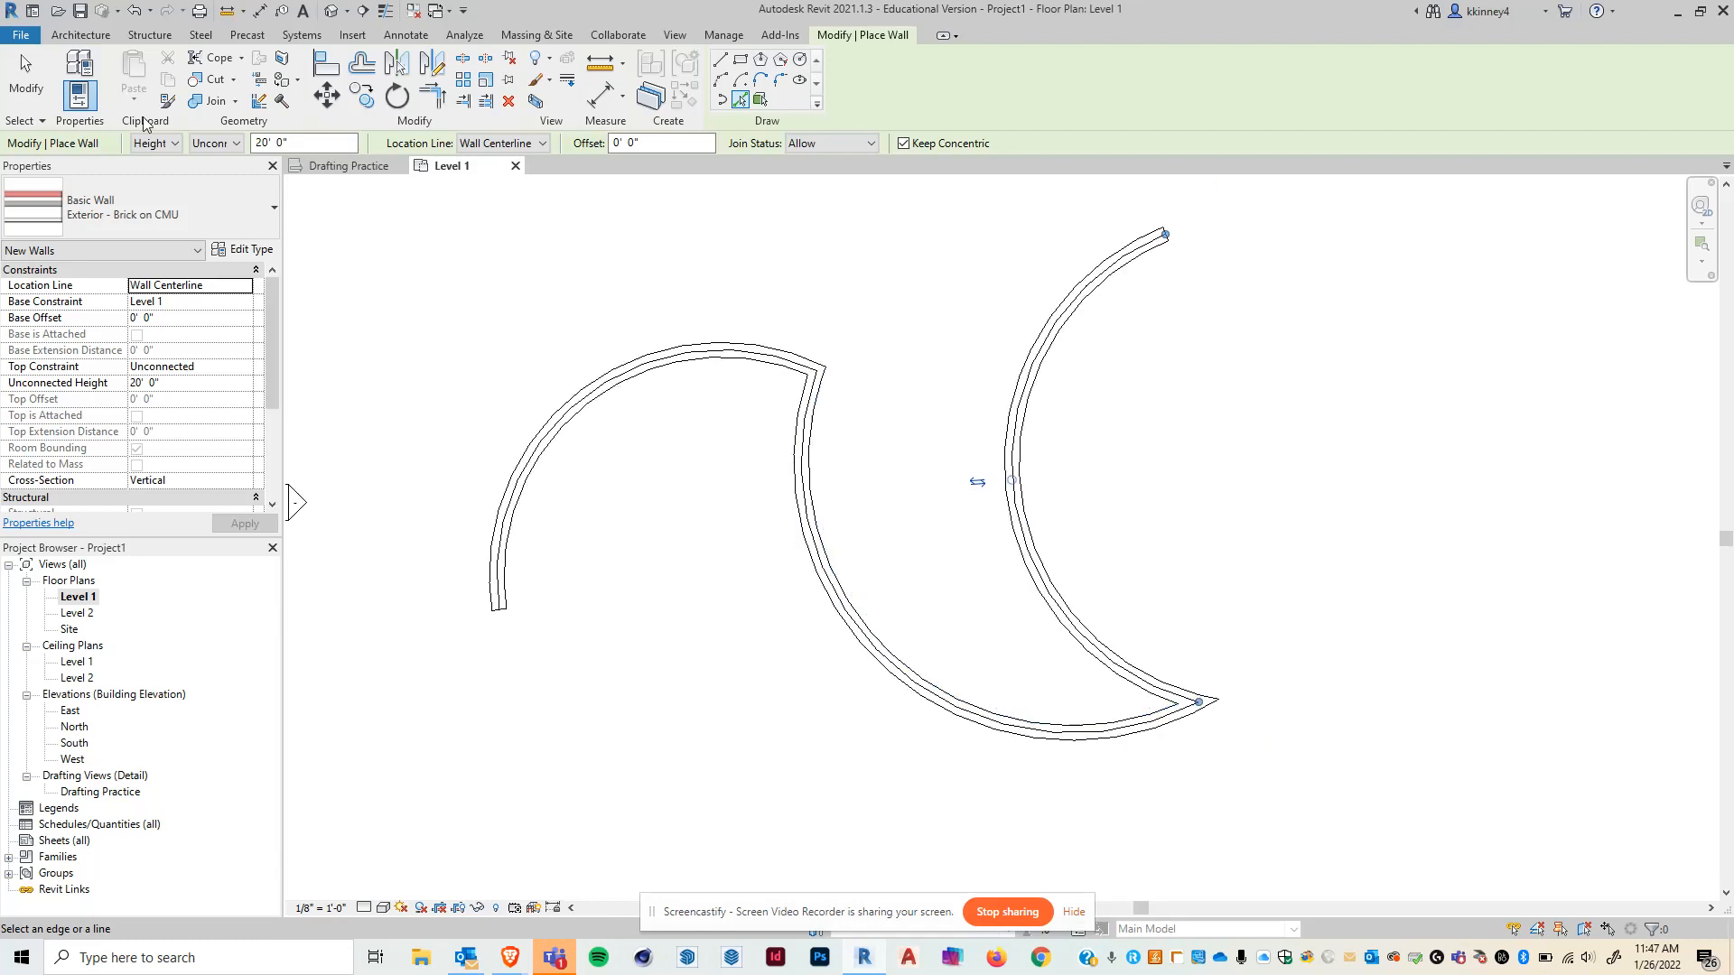
{"action": "left_click", "coordinate": [80, 35]}
{"action": "left_click", "coordinate": [72, 70]}
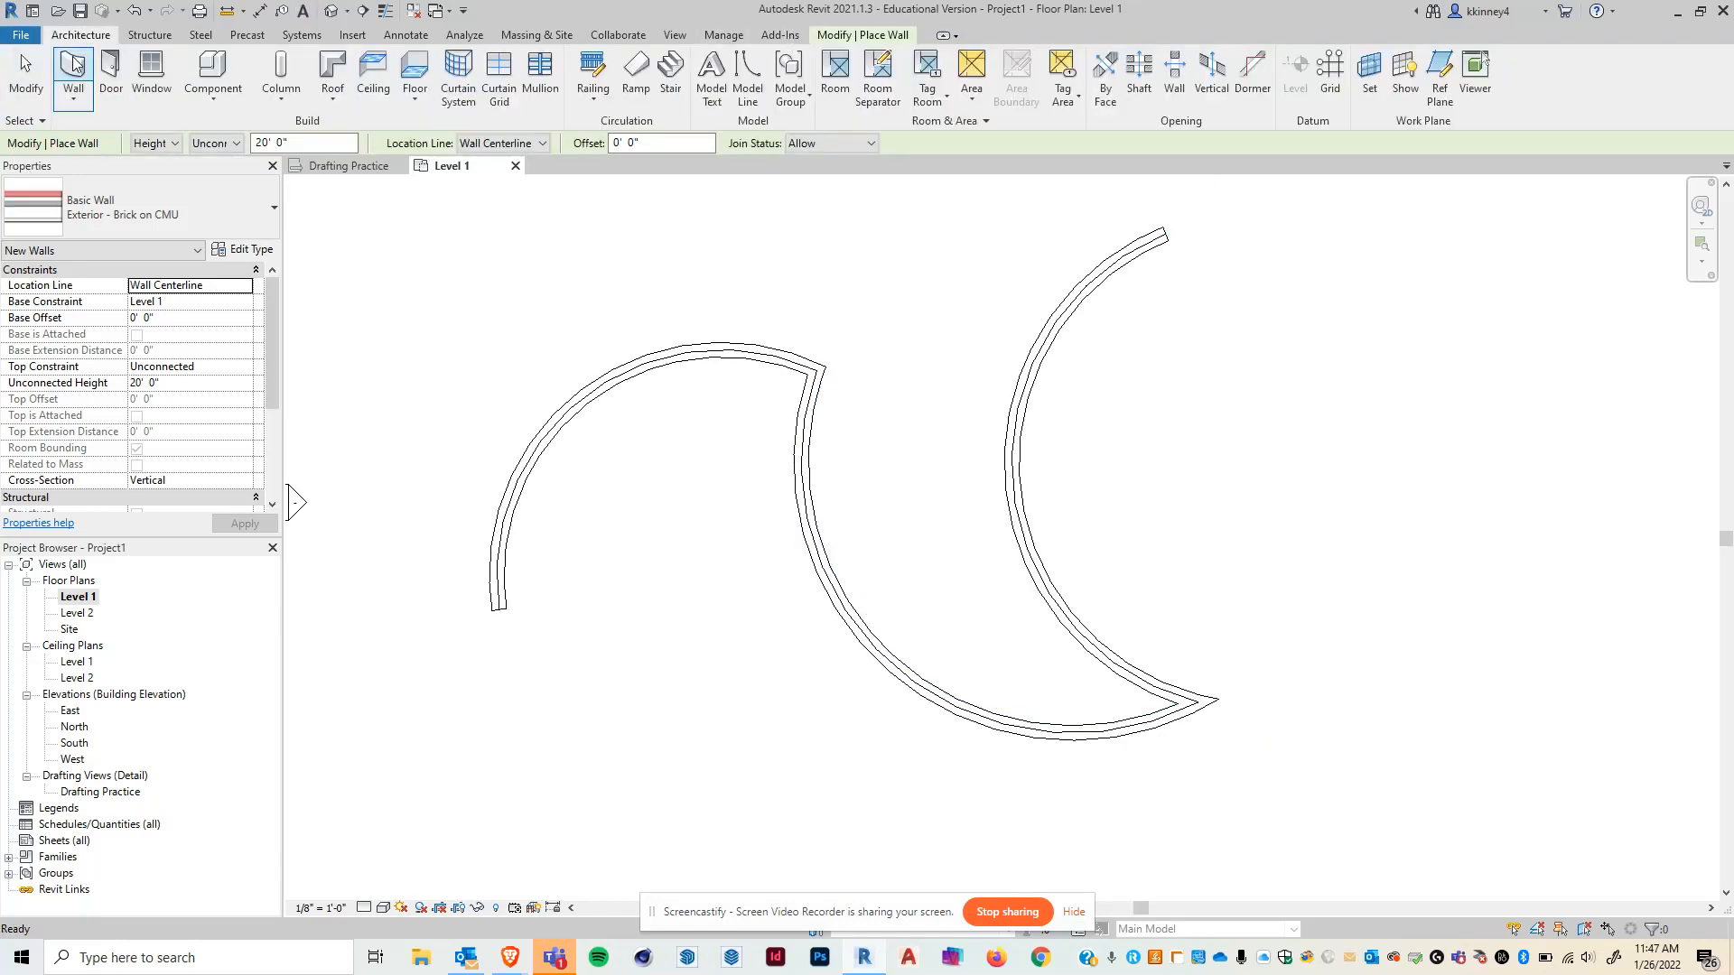
{"action": "left_click", "coordinate": [881, 37]}
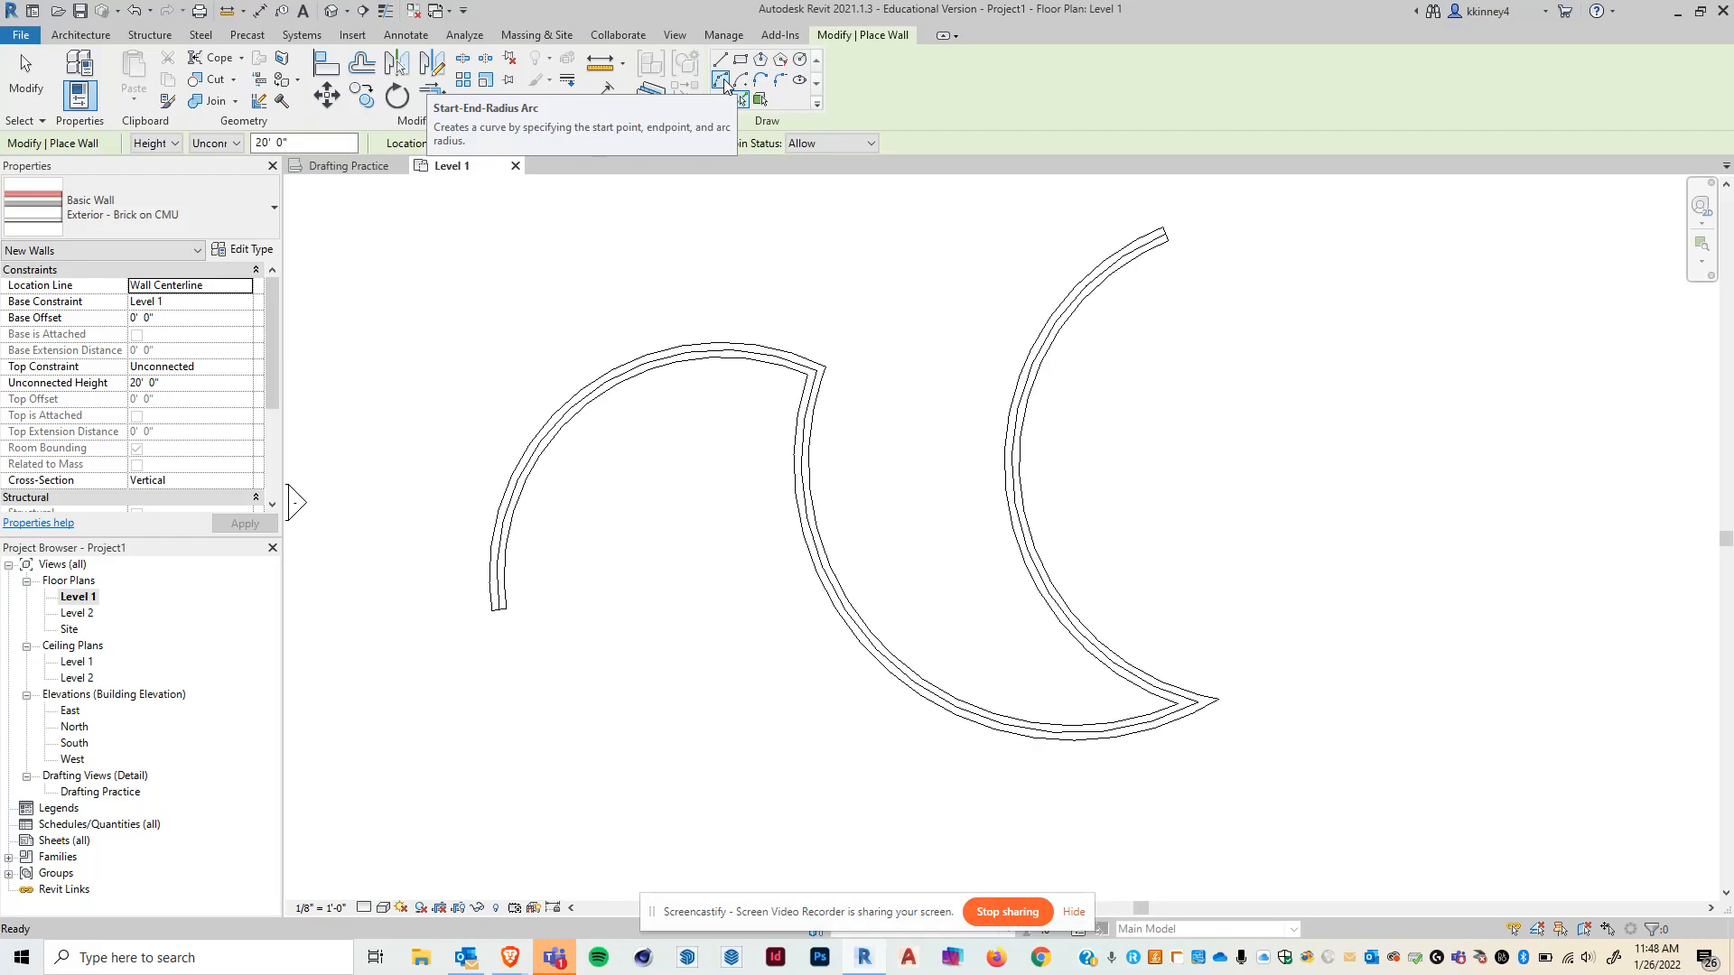
{"action": "left_click", "coordinate": [725, 84]}
{"action": "left_click", "coordinate": [1255, 445]}
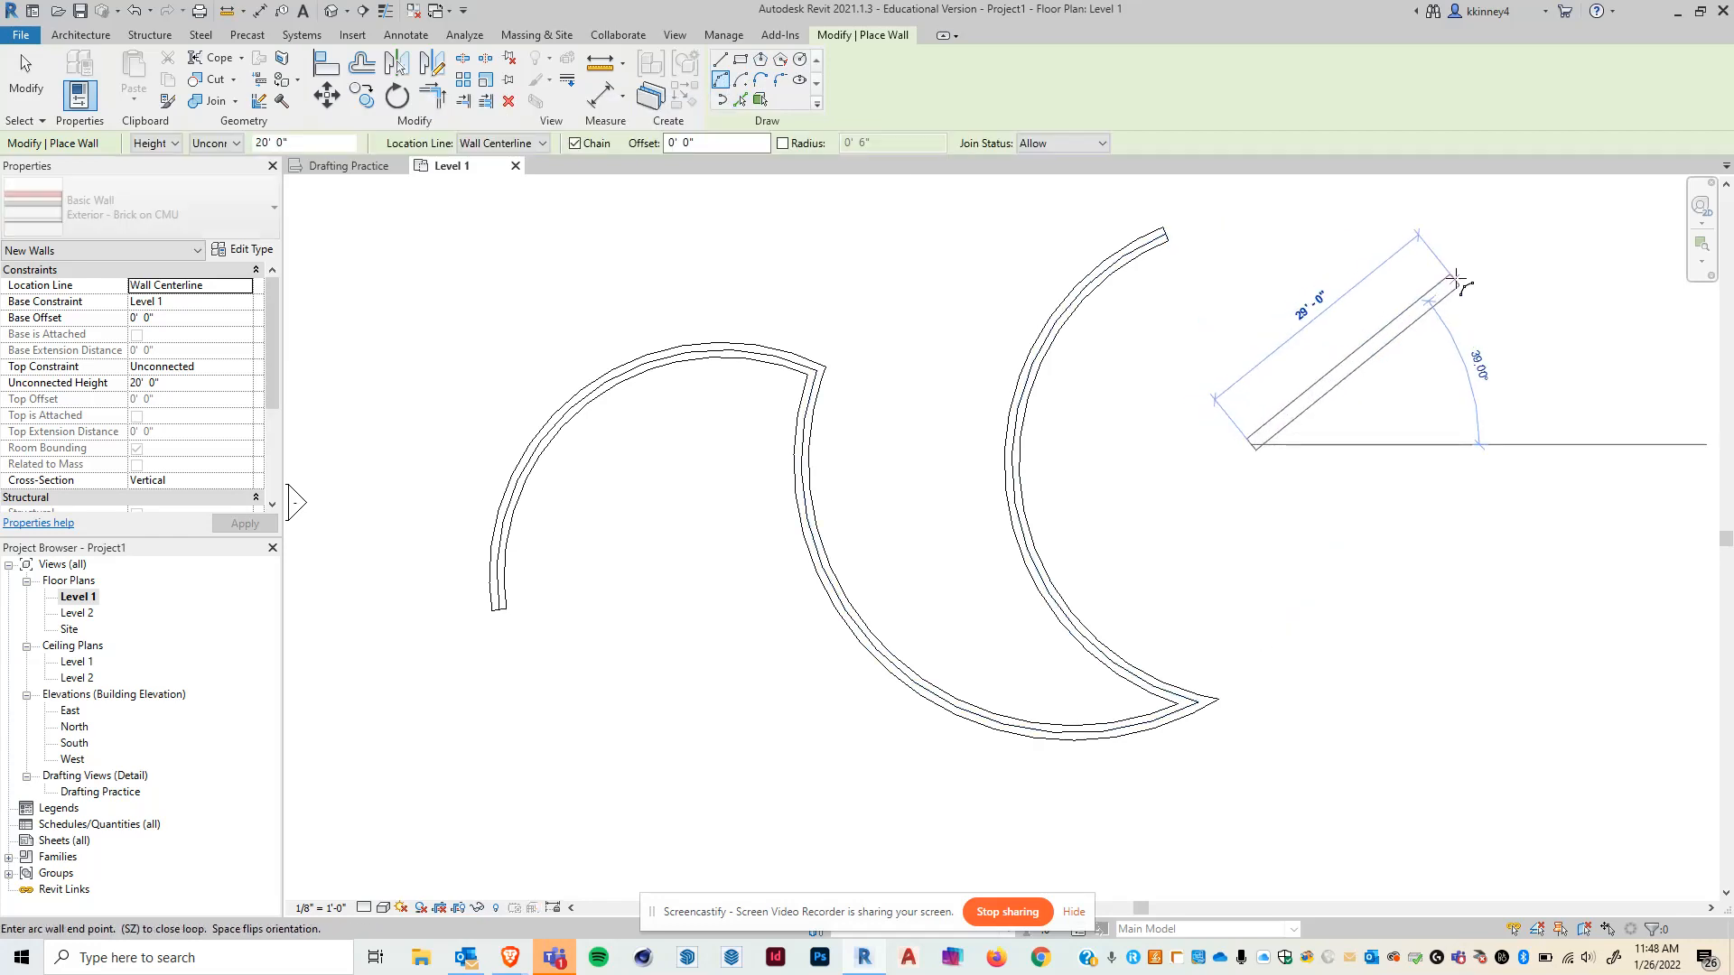
{"action": "left_click", "coordinate": [1458, 283]}
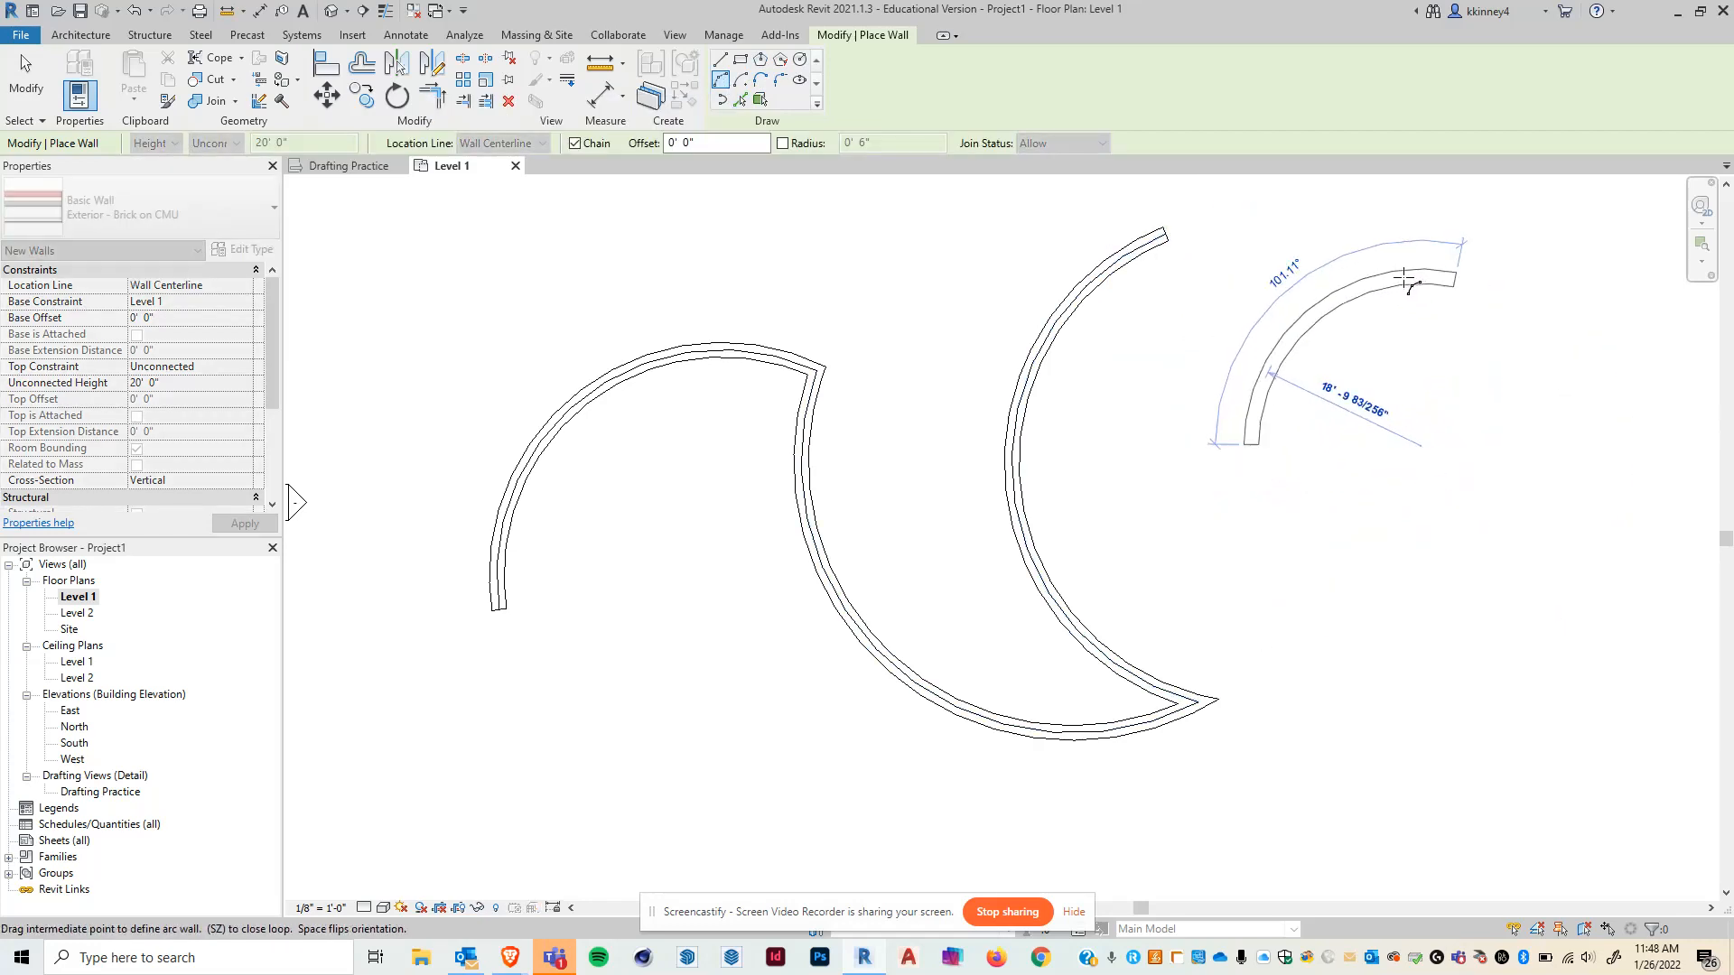
{"action": "left_click", "coordinate": [1405, 280]}
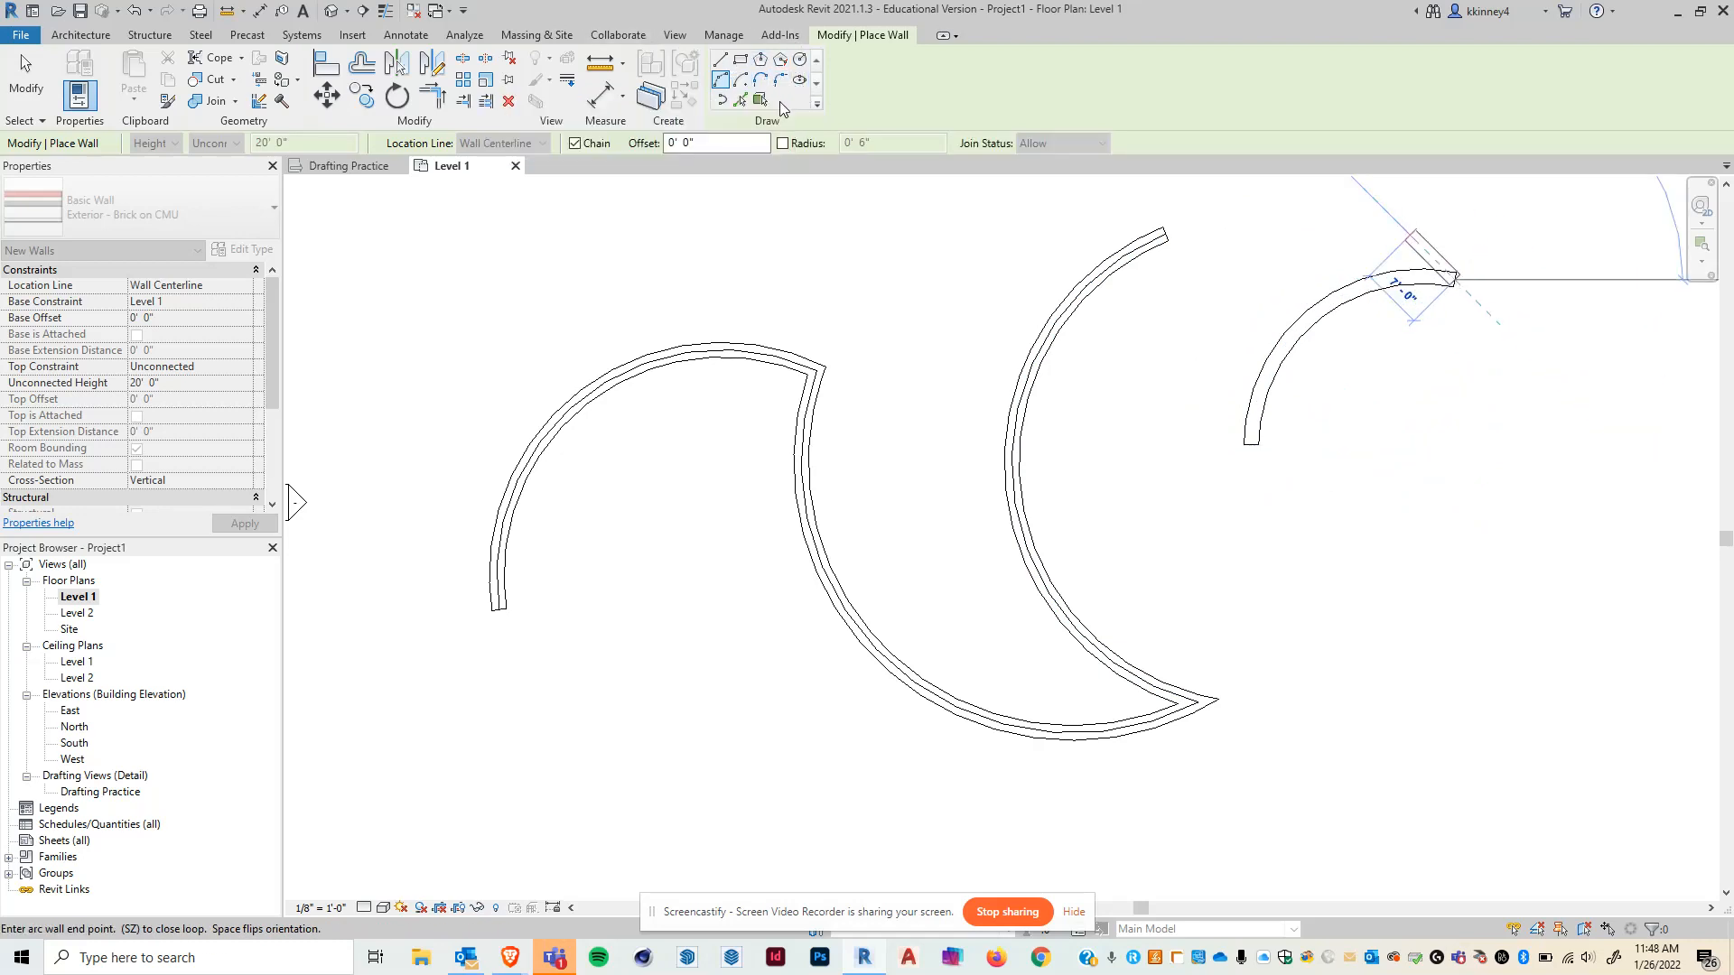
{"action": "key", "text": "Escape"}
{"action": "key", "text": "Escape"}
- Open the default 3D view and orbit around to inspect the curved walls
{"action": "scroll", "coordinate": [1005, 419], "scroll_direction": "down", "scroll_amount": 2}
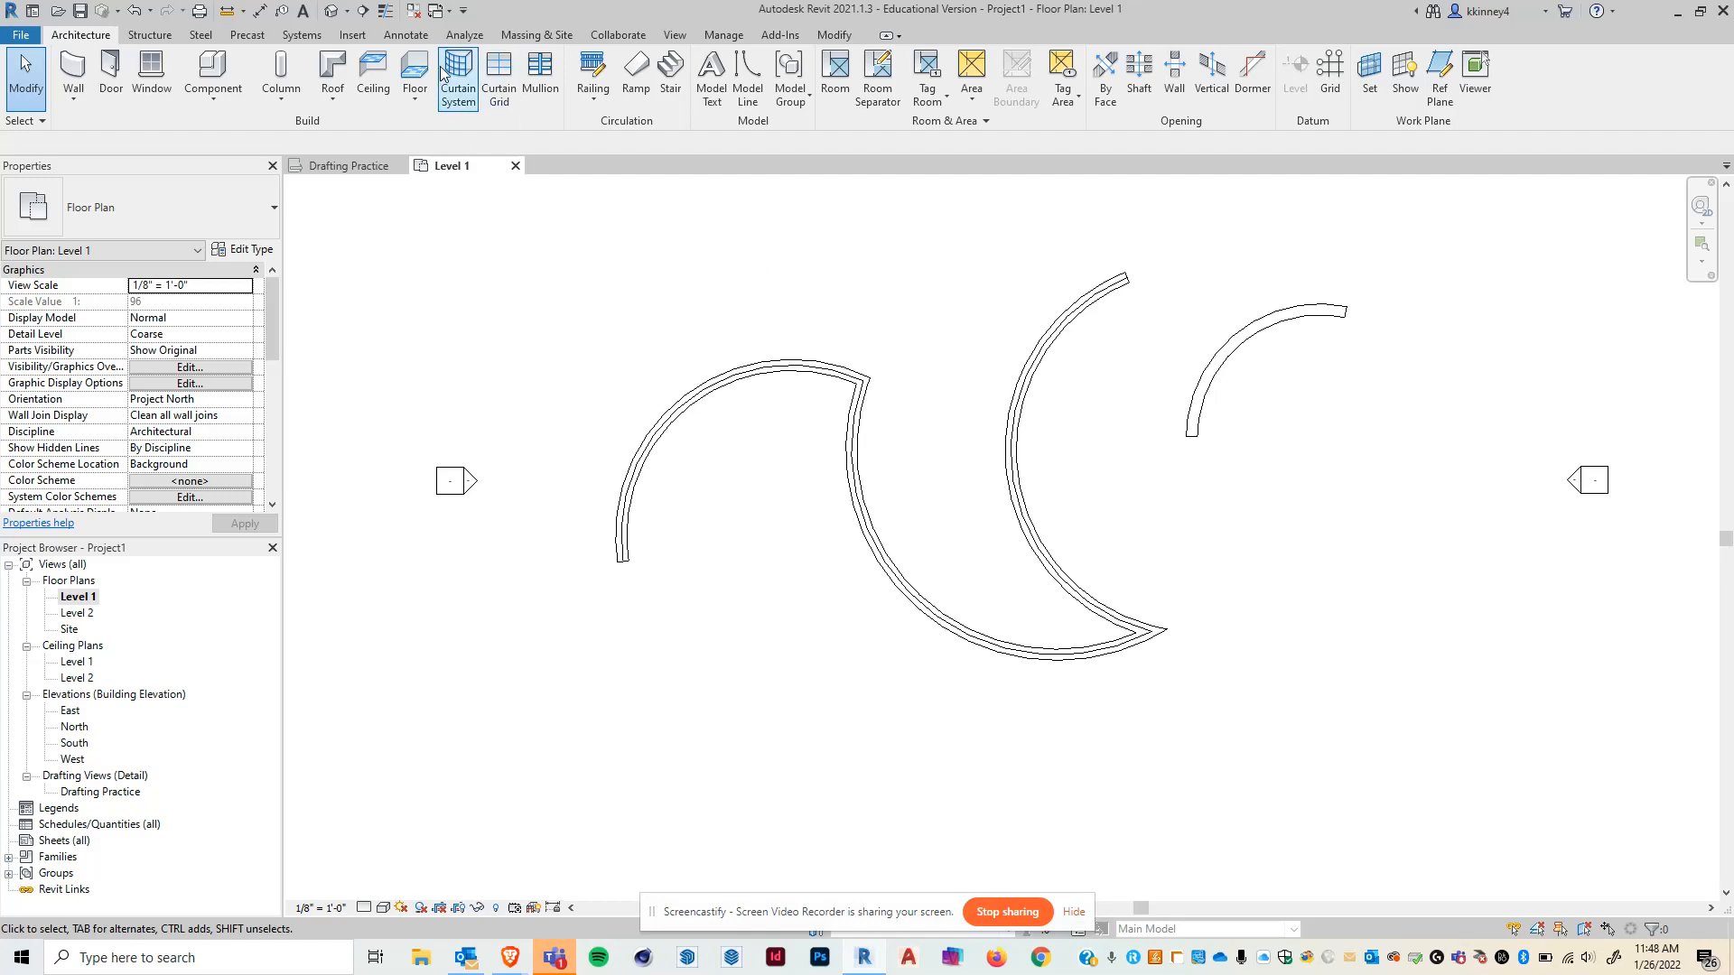
{"action": "left_click", "coordinate": [329, 11]}
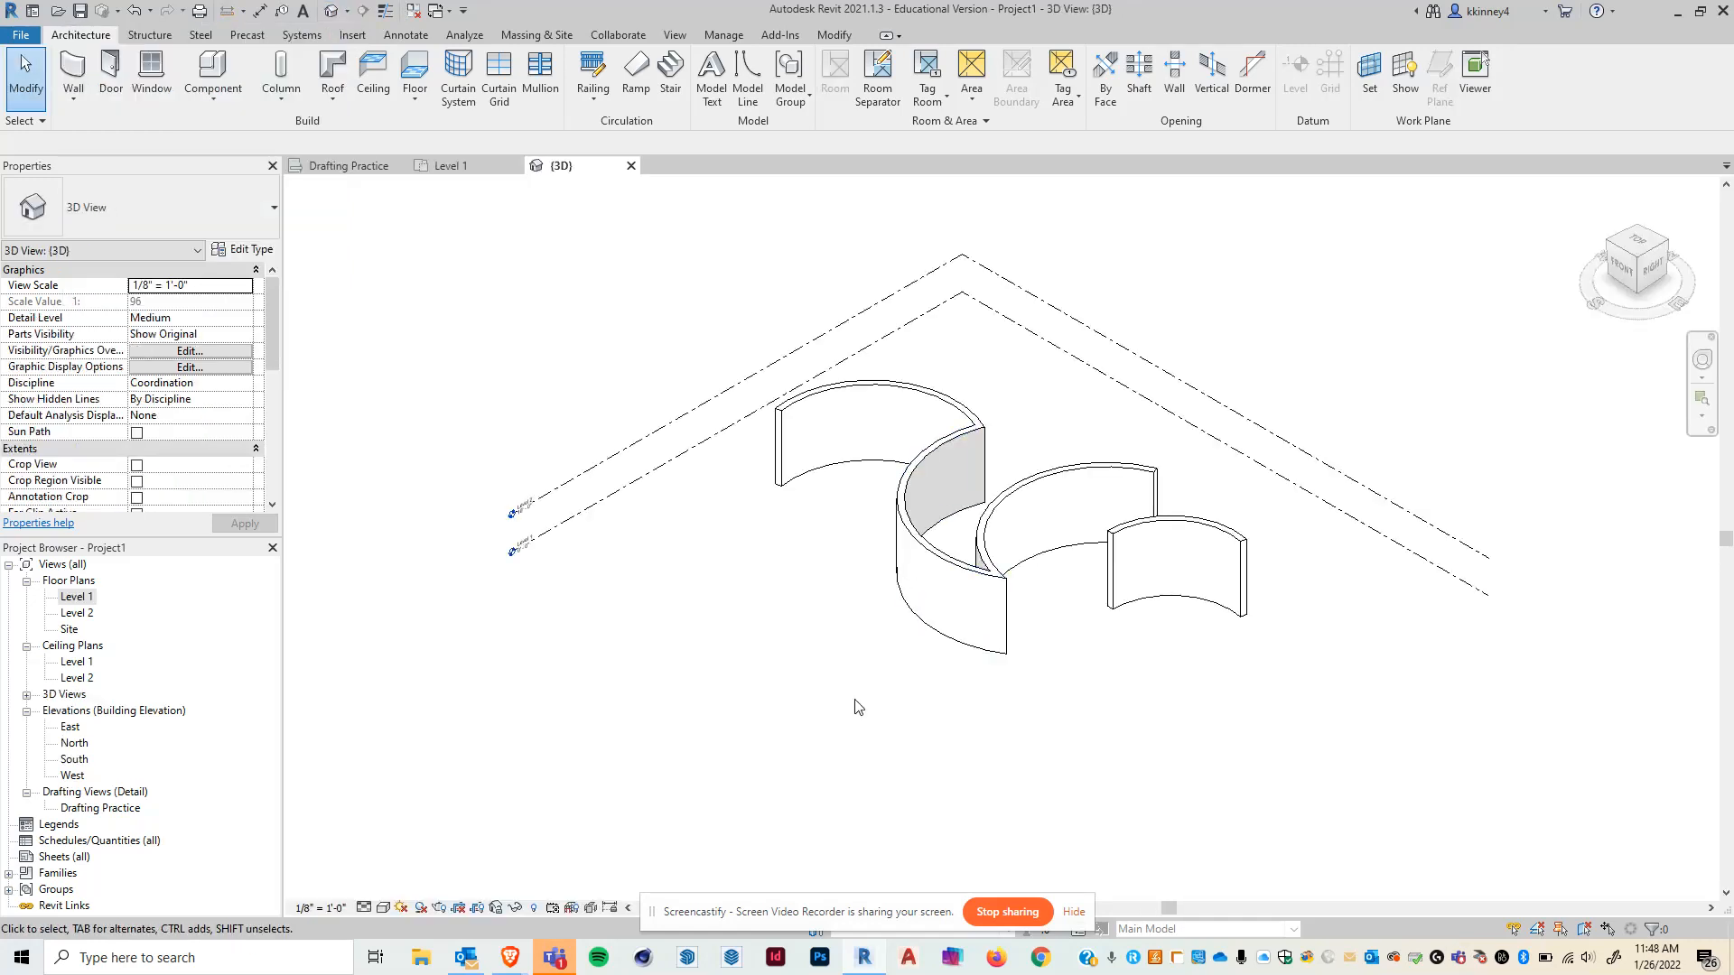
{"action": "middle_click_drag", "start_coordinate": [1141, 646], "coordinate": [1106, 708], "text": "shift"}
{"action": "middle_click_drag", "start_coordinate": [1063, 601], "coordinate": [823, 641], "text": "shift"}
{"action": "middle_click_drag", "start_coordinate": [758, 498], "coordinate": [1168, 704], "text": "shift"}
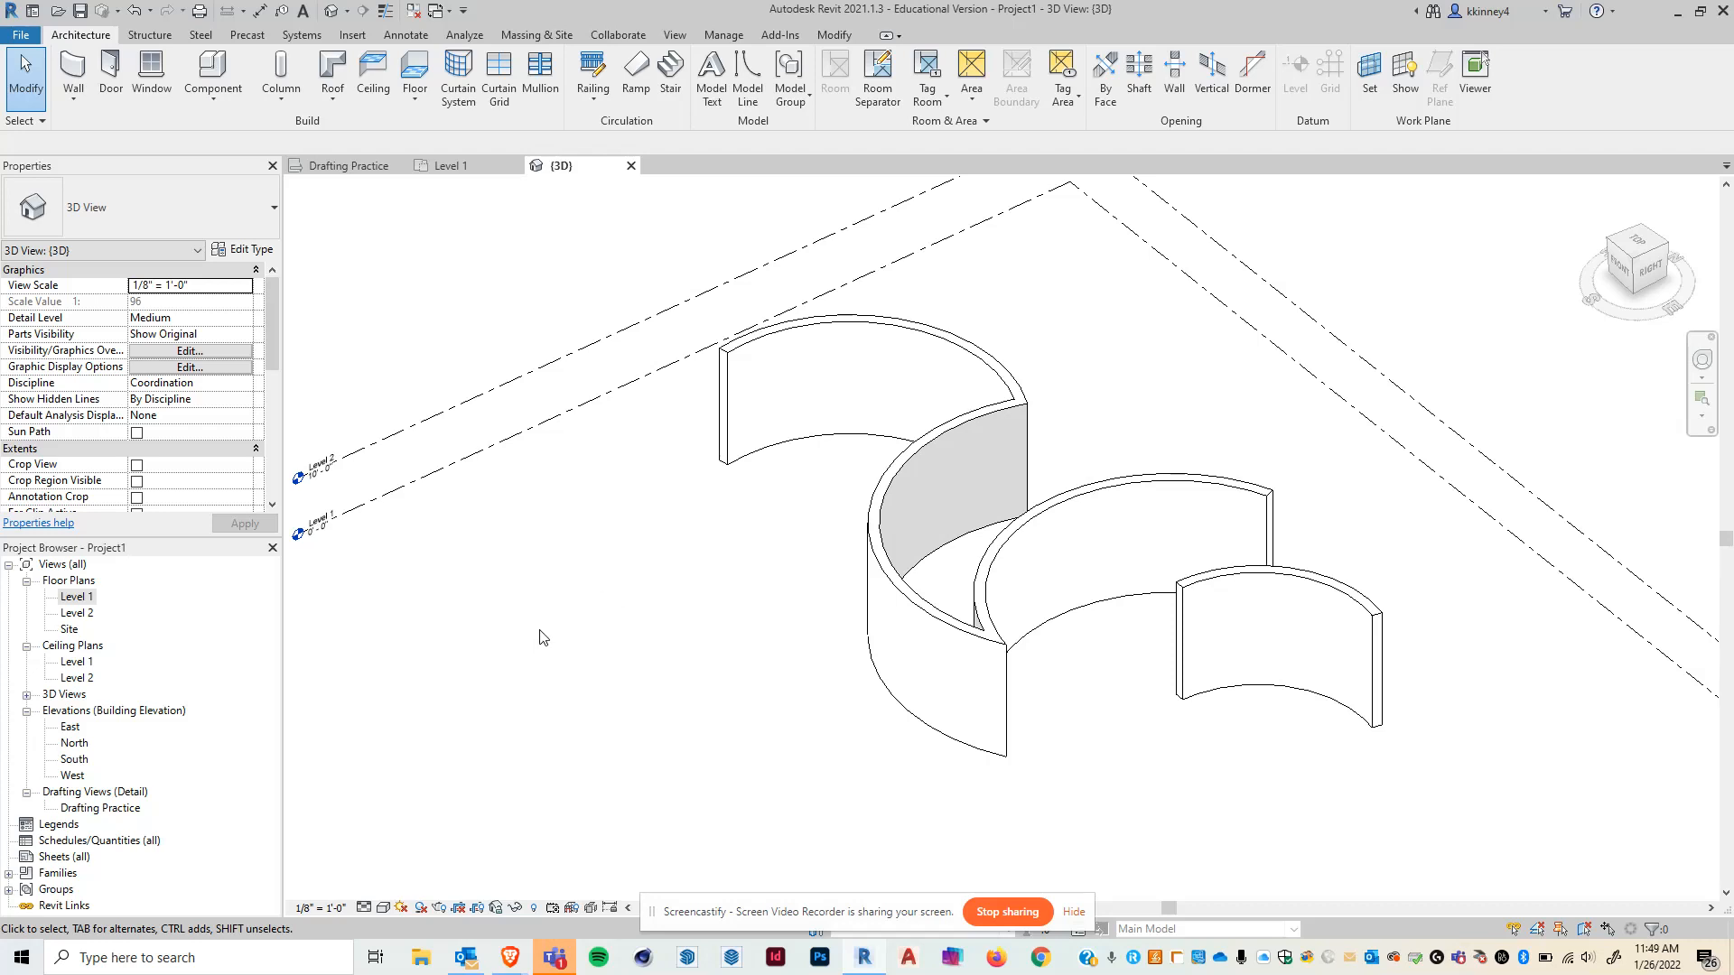
{"action": "middle_click_drag", "start_coordinate": [785, 634], "coordinate": [824, 659], "text": "shift"}
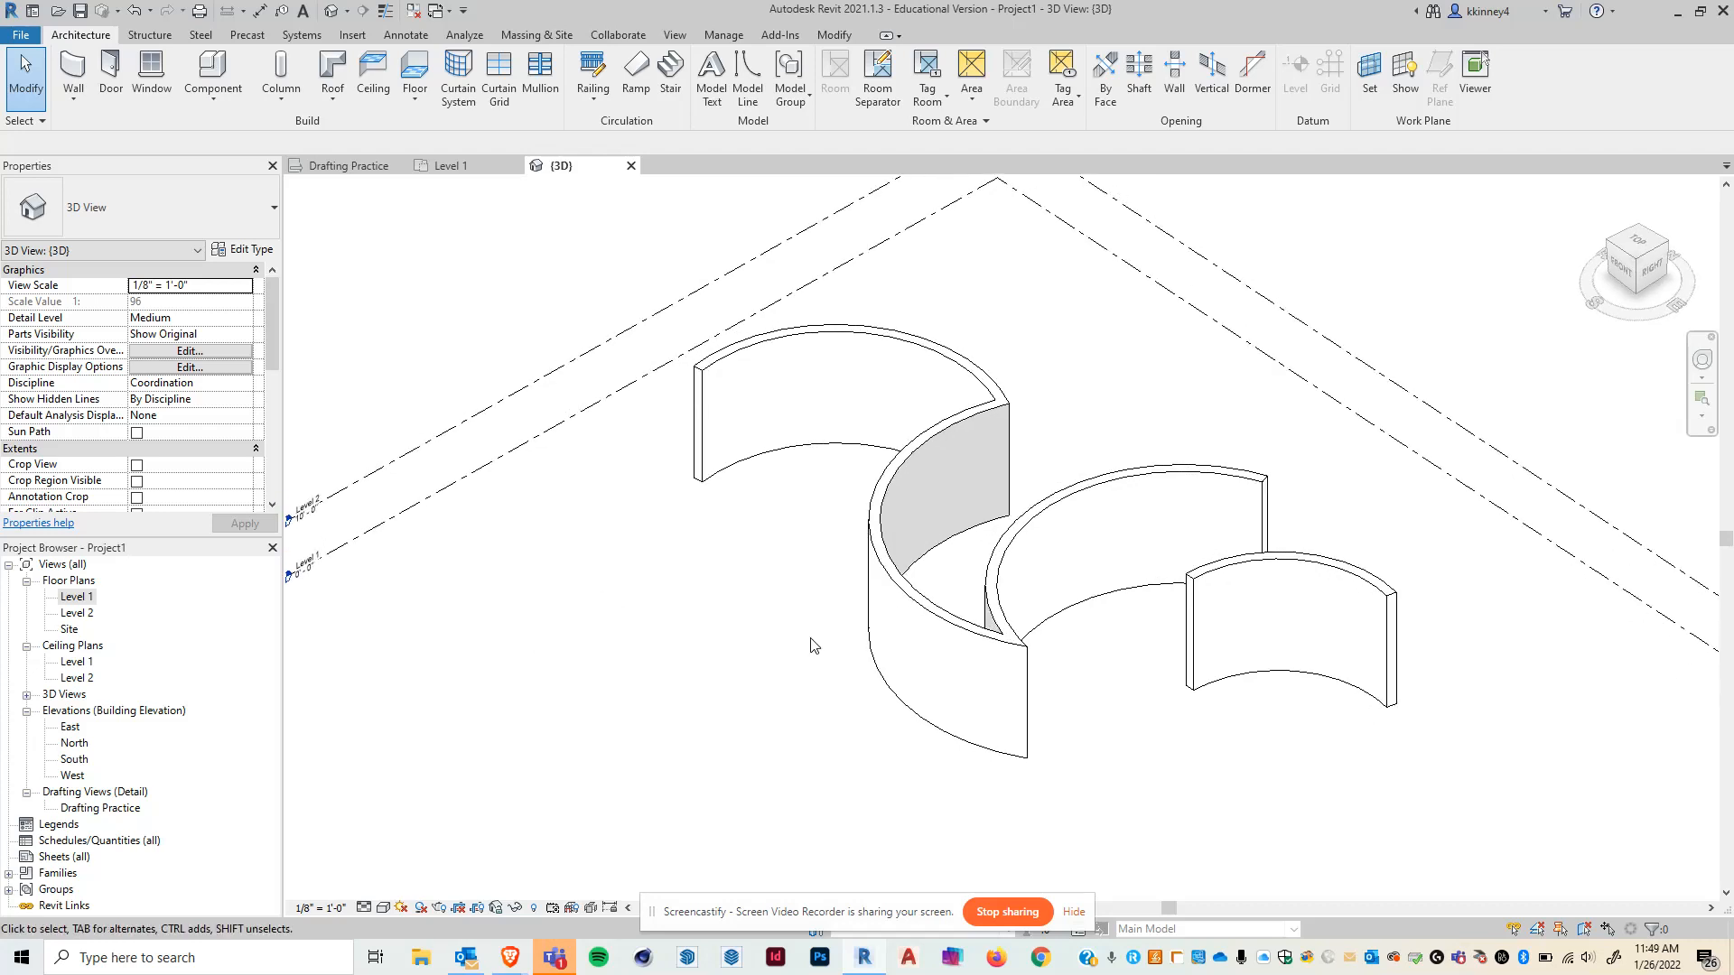
- Switch back to the Drafting Practice view
{"action": "left_click", "coordinate": [362, 166]}
{"action": "scroll", "coordinate": [960, 716], "scroll_direction": "up", "scroll_amount": 4}
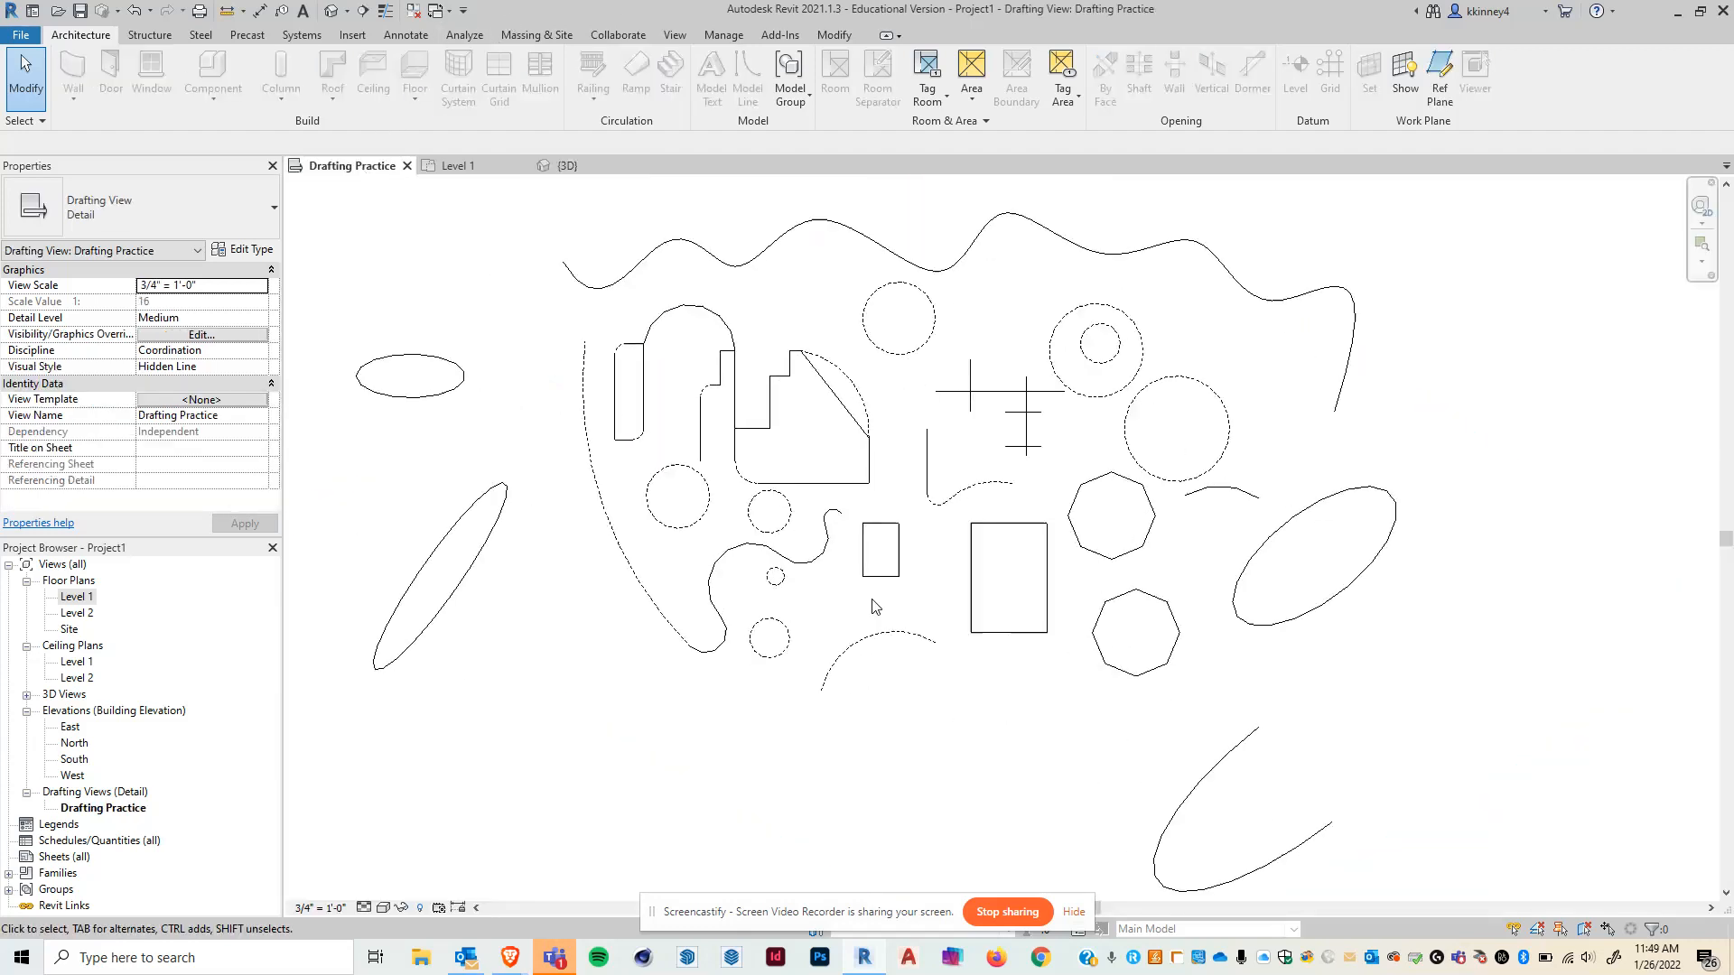
{"action": "scroll", "coordinate": [862, 618], "scroll_direction": "down", "scroll_amount": 1}
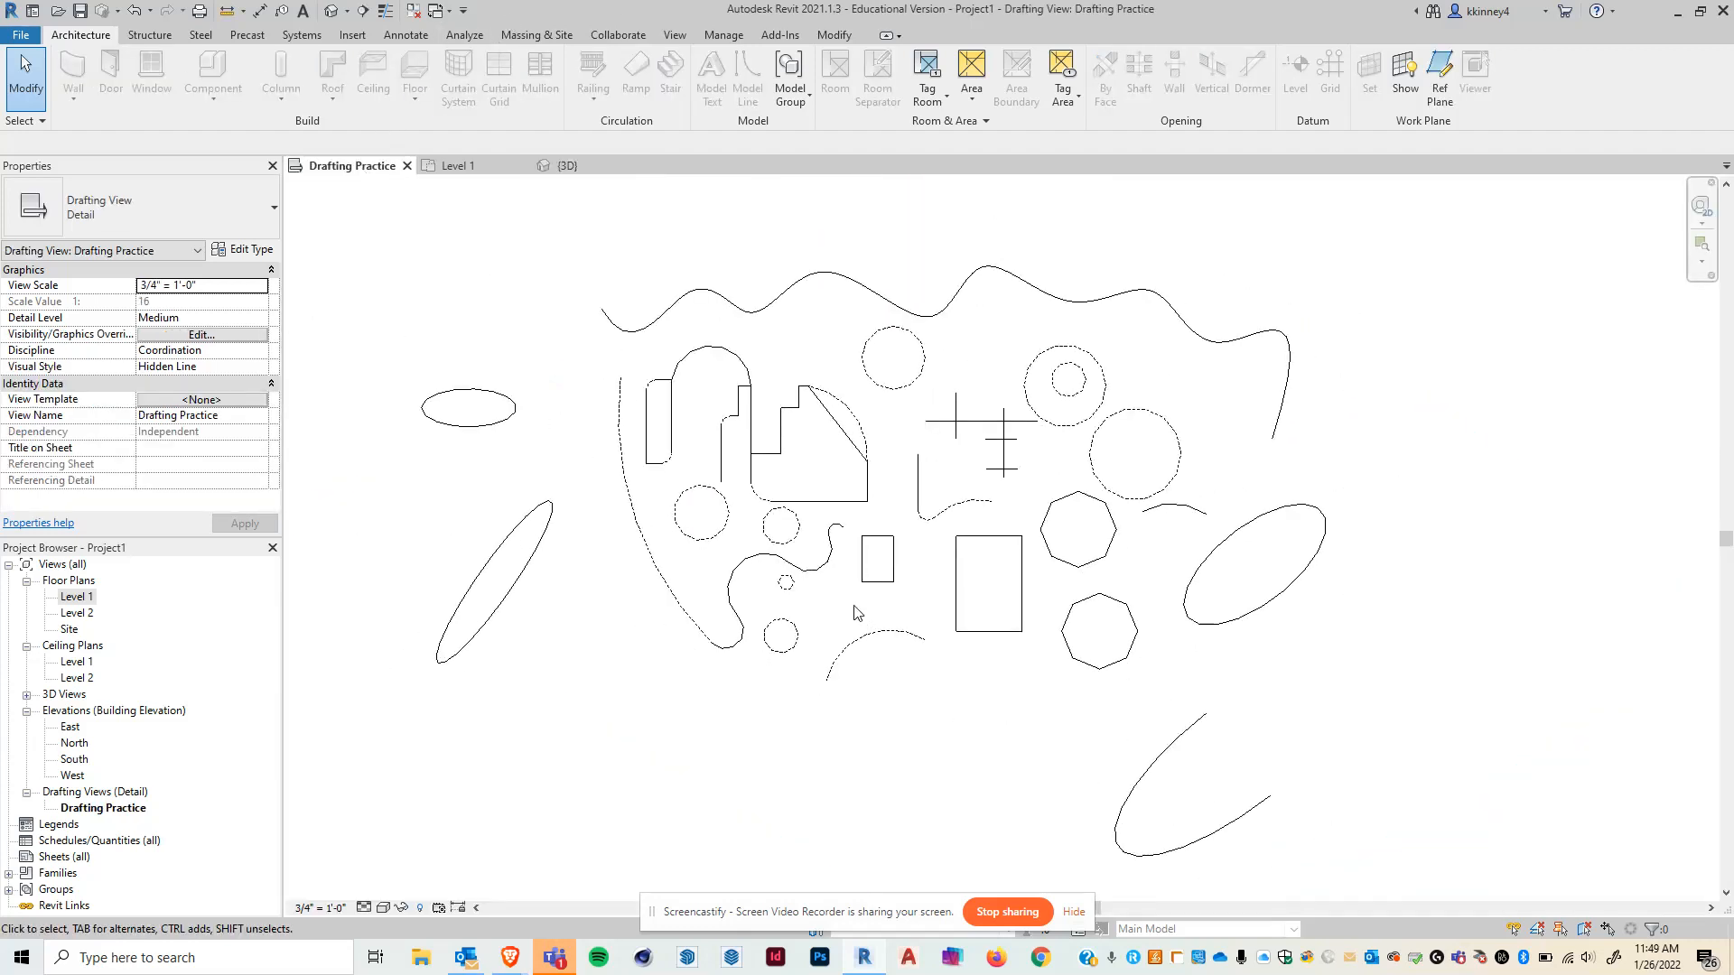
{"action": "left_click", "coordinate": [411, 35]}
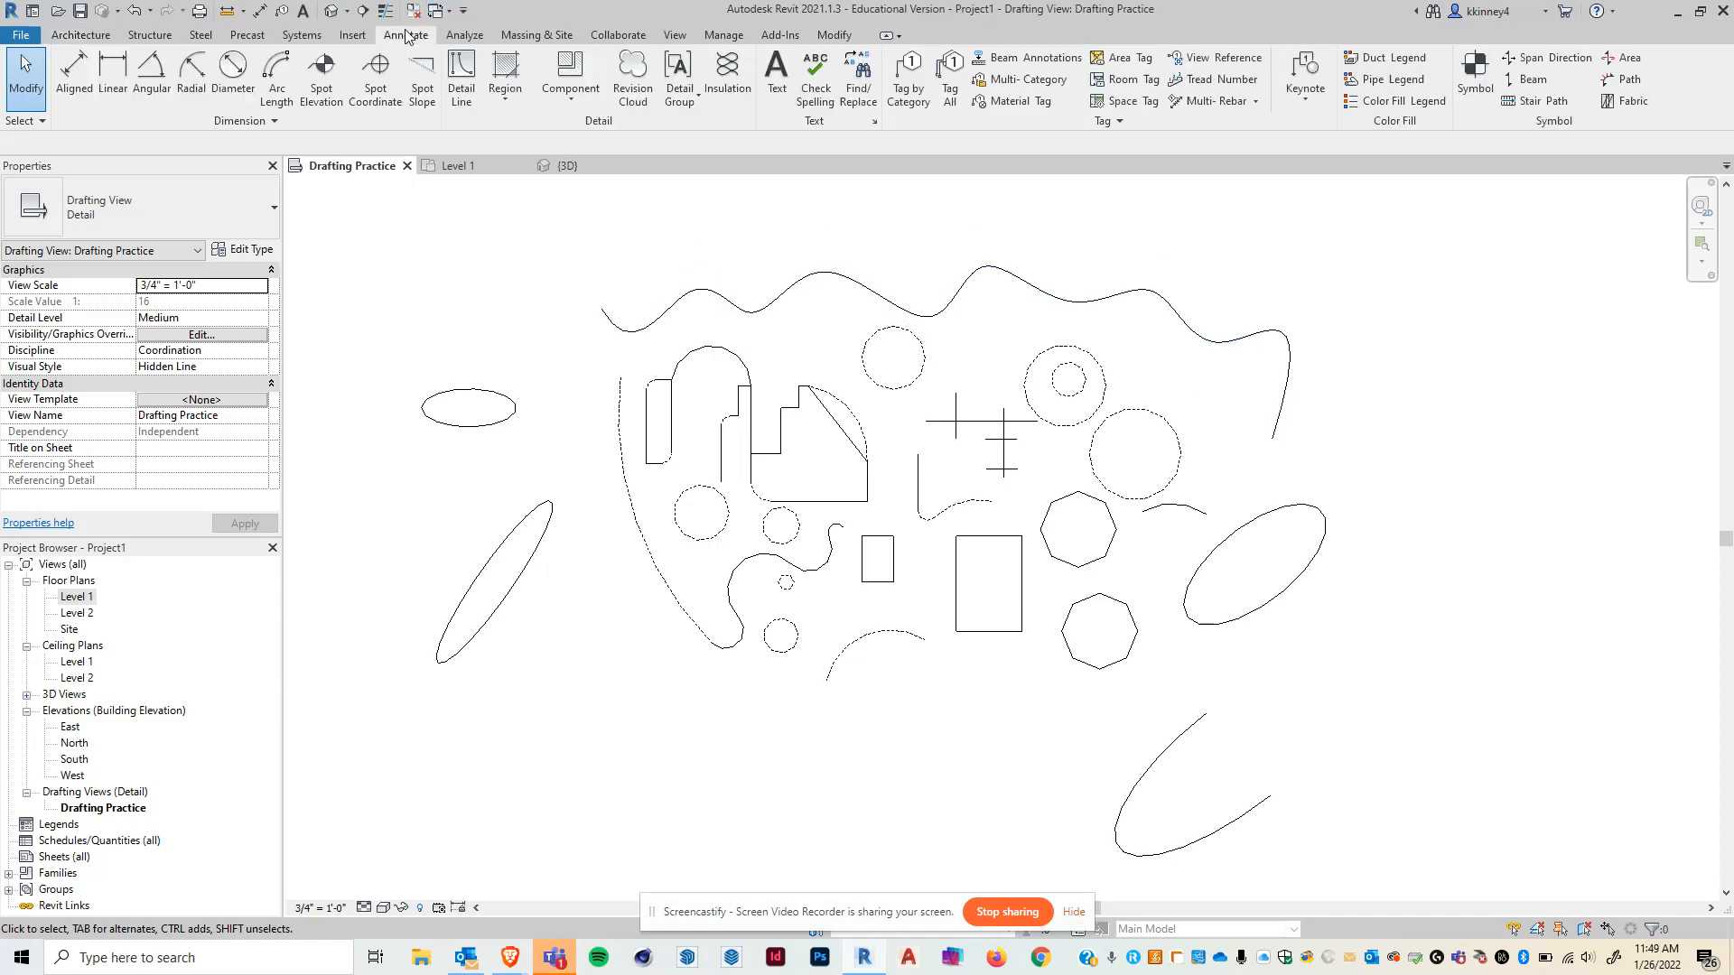
{"action": "left_click", "coordinate": [454, 72]}
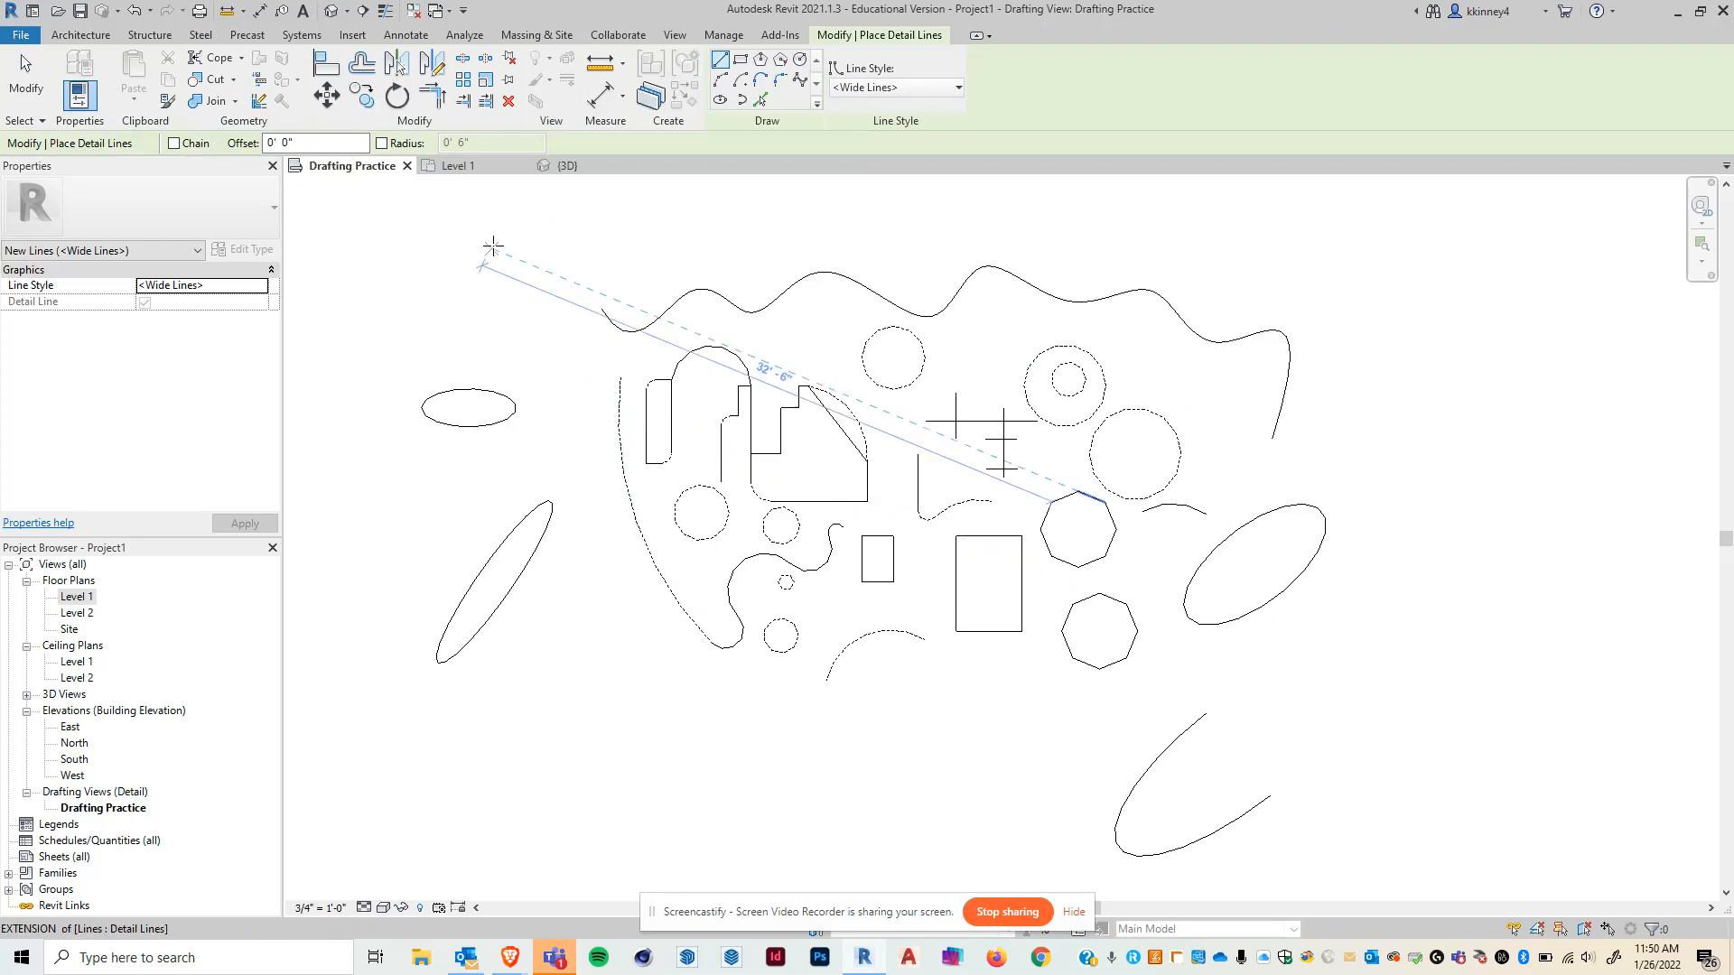
{"action": "key", "text": "Escape"}
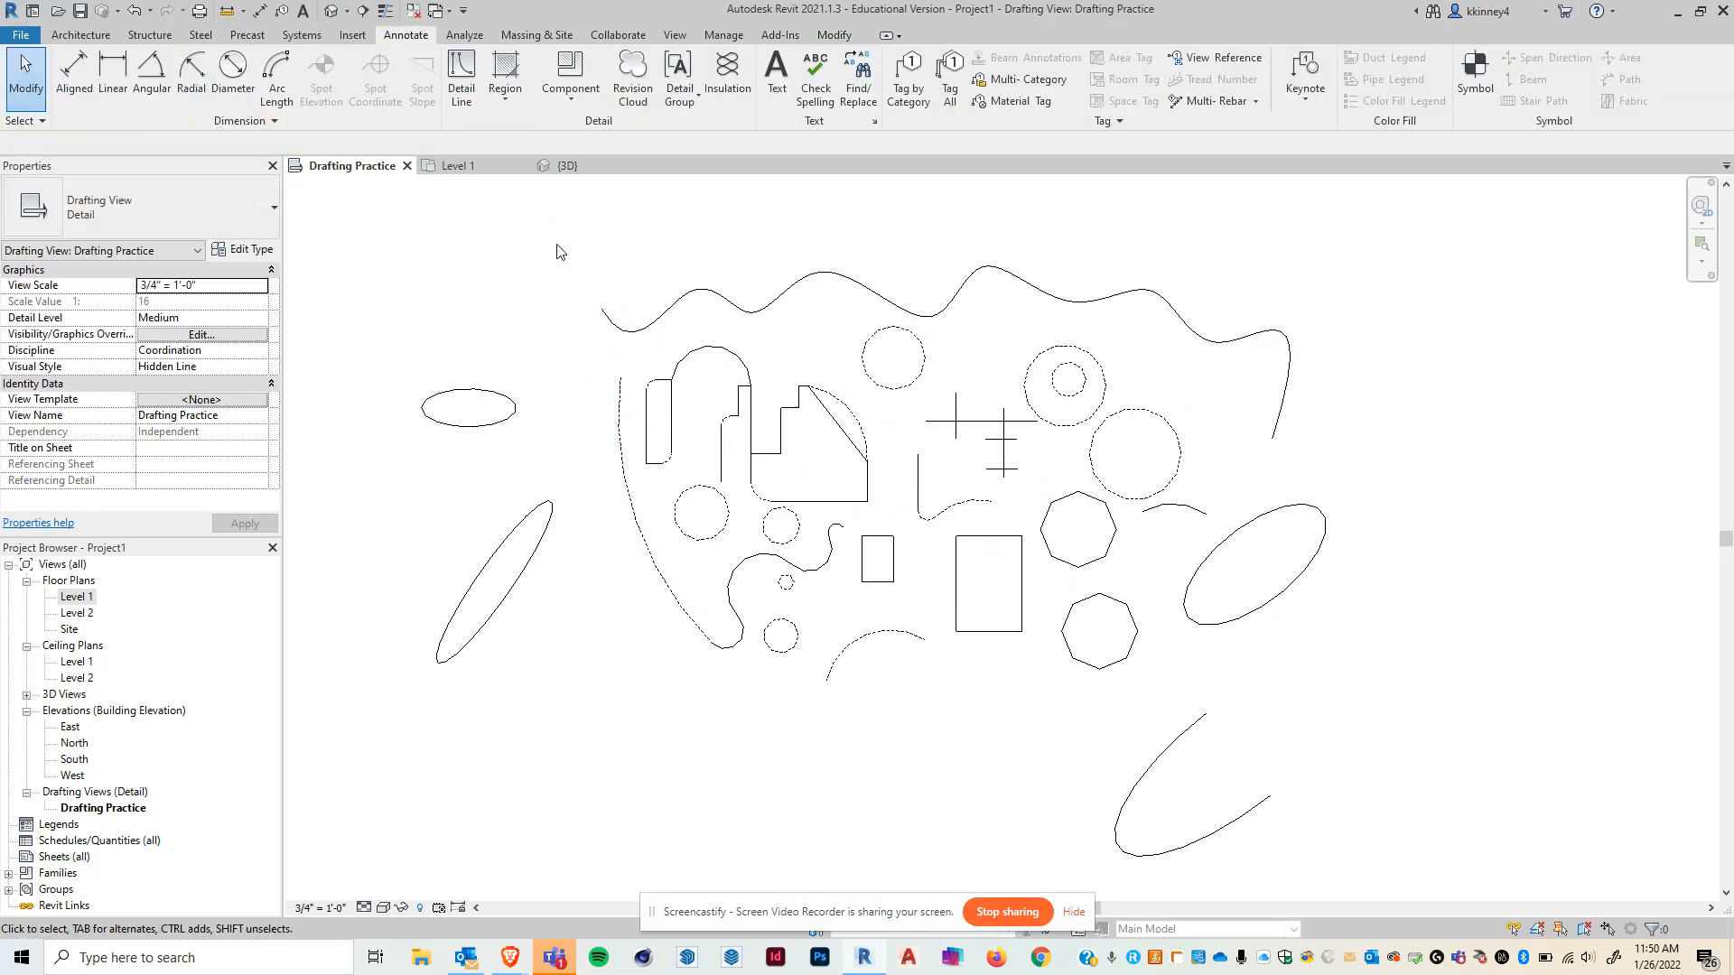
- Select the tilted ellipse and move it 3' to the right
{"action": "scroll", "coordinate": [903, 304], "scroll_direction": "down", "scroll_amount": 1}
{"action": "scroll", "coordinate": [1281, 676], "scroll_direction": "up", "scroll_amount": 1}
{"action": "scroll", "coordinate": [1282, 681], "scroll_direction": "up", "scroll_amount": 1}
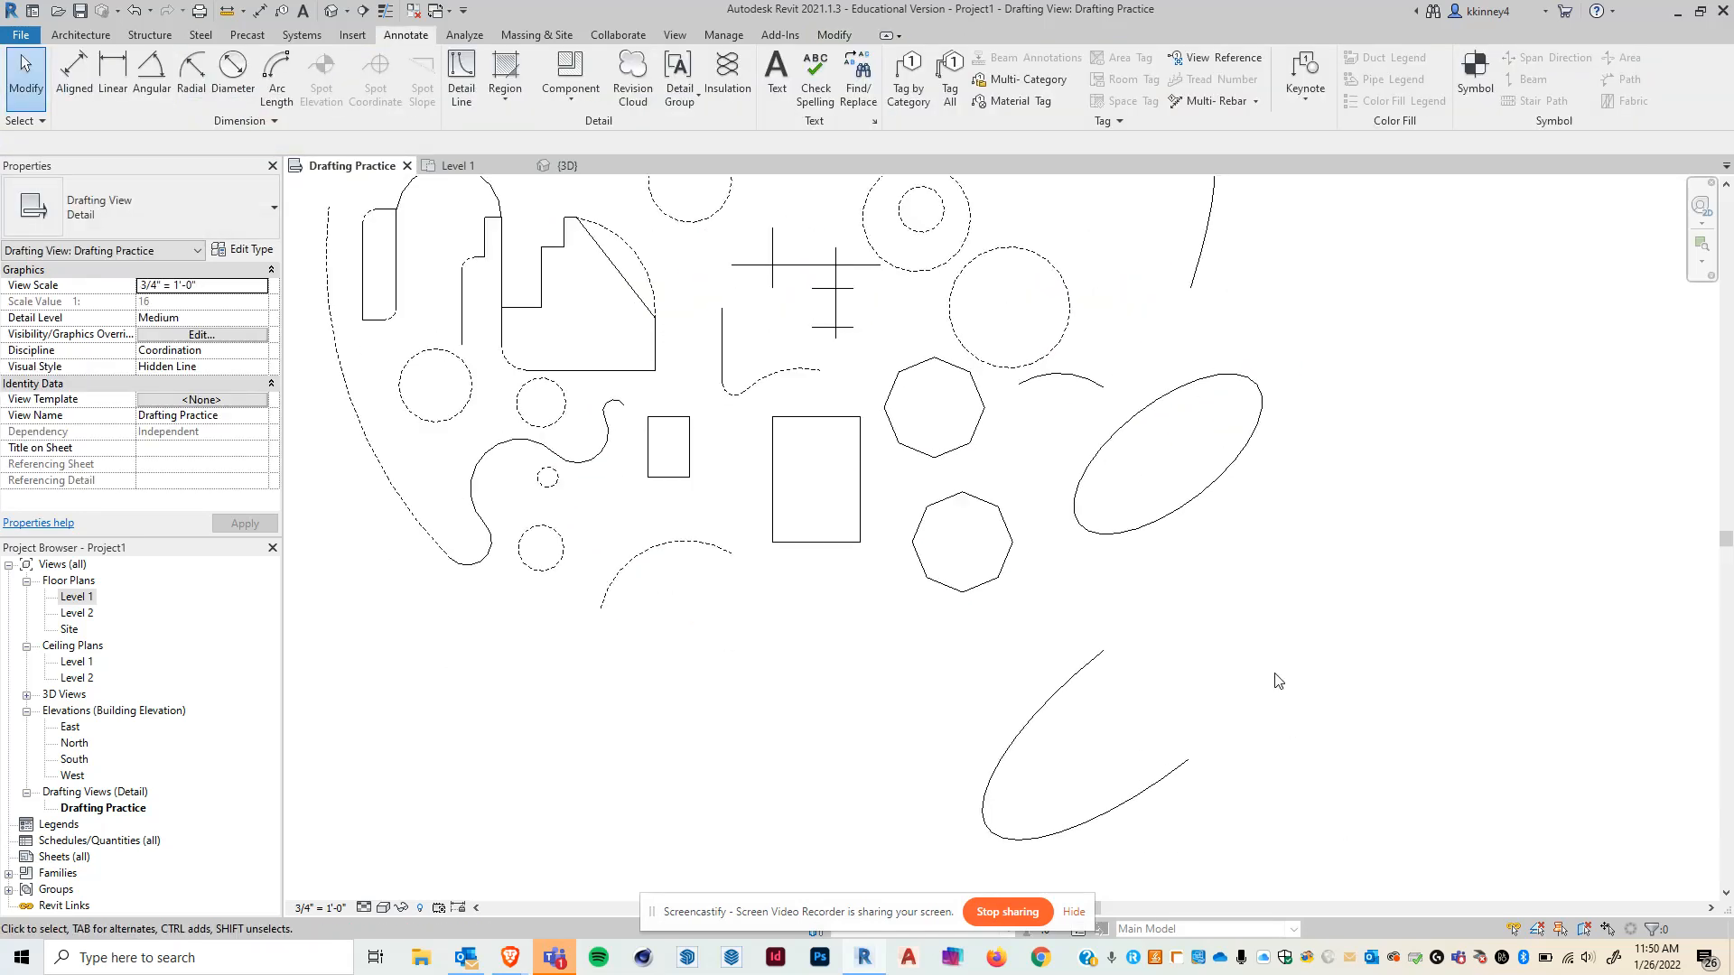
{"action": "middle_click_drag", "start_coordinate": [1521, 438], "coordinate": [1382, 549]}
{"action": "scroll", "coordinate": [1293, 614], "scroll_direction": "up", "scroll_amount": 1}
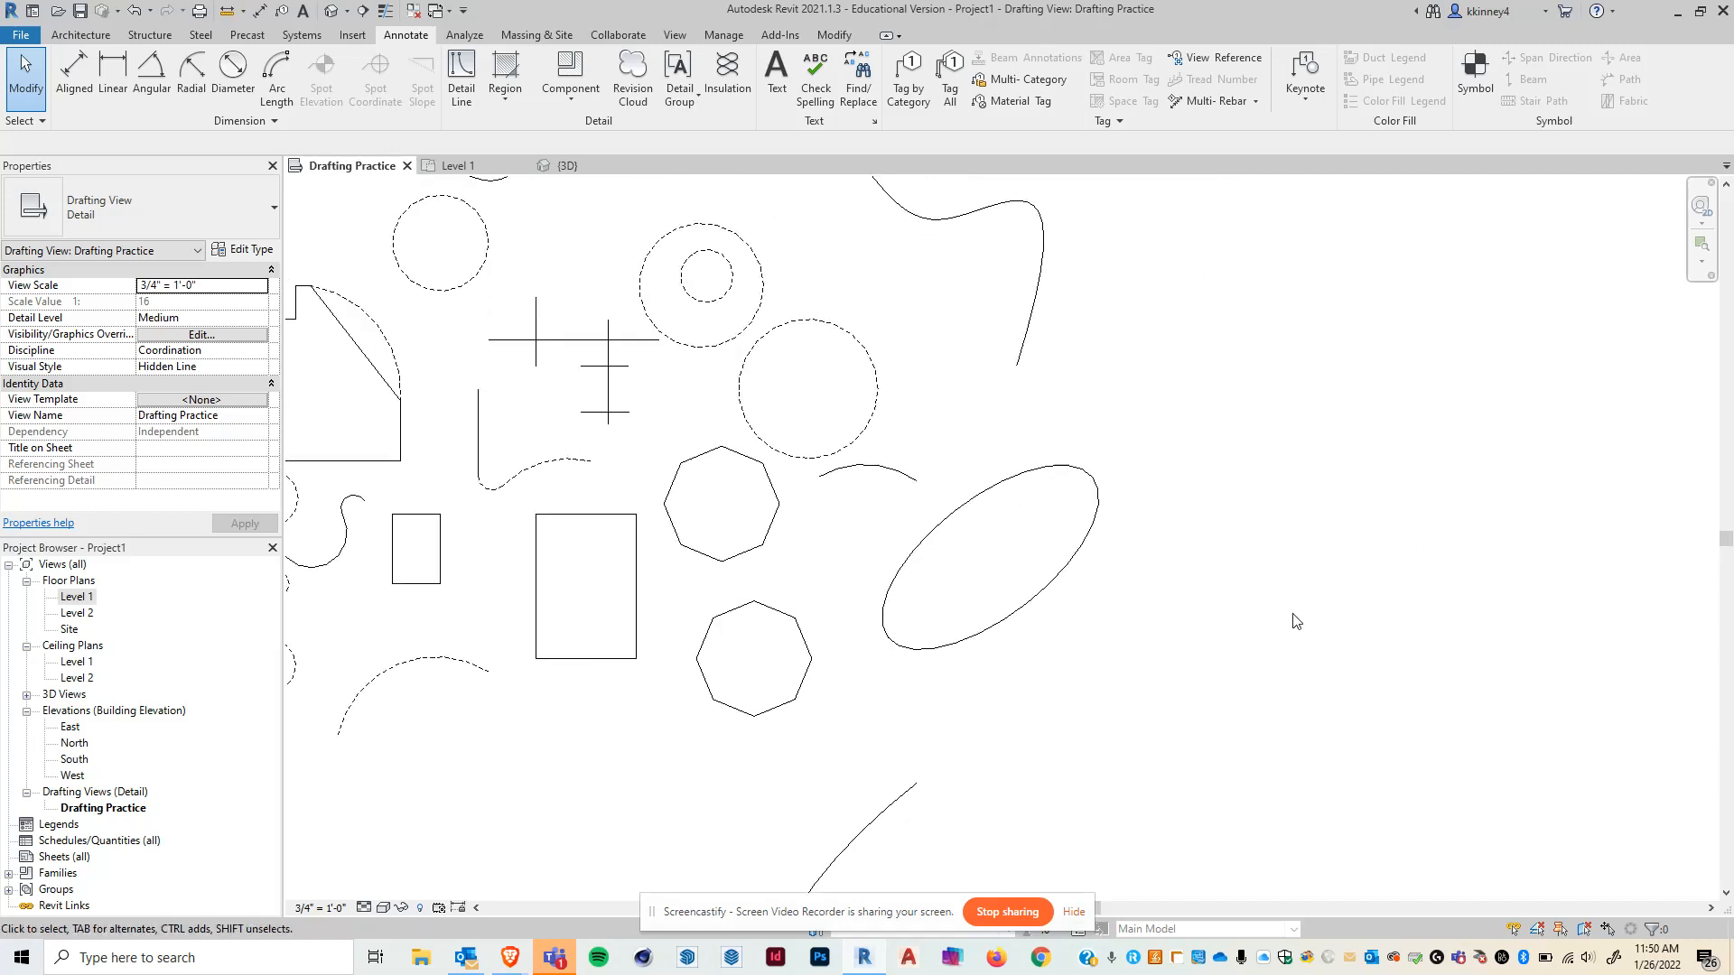
{"action": "scroll", "coordinate": [1293, 614], "scroll_direction": "up", "scroll_amount": 1}
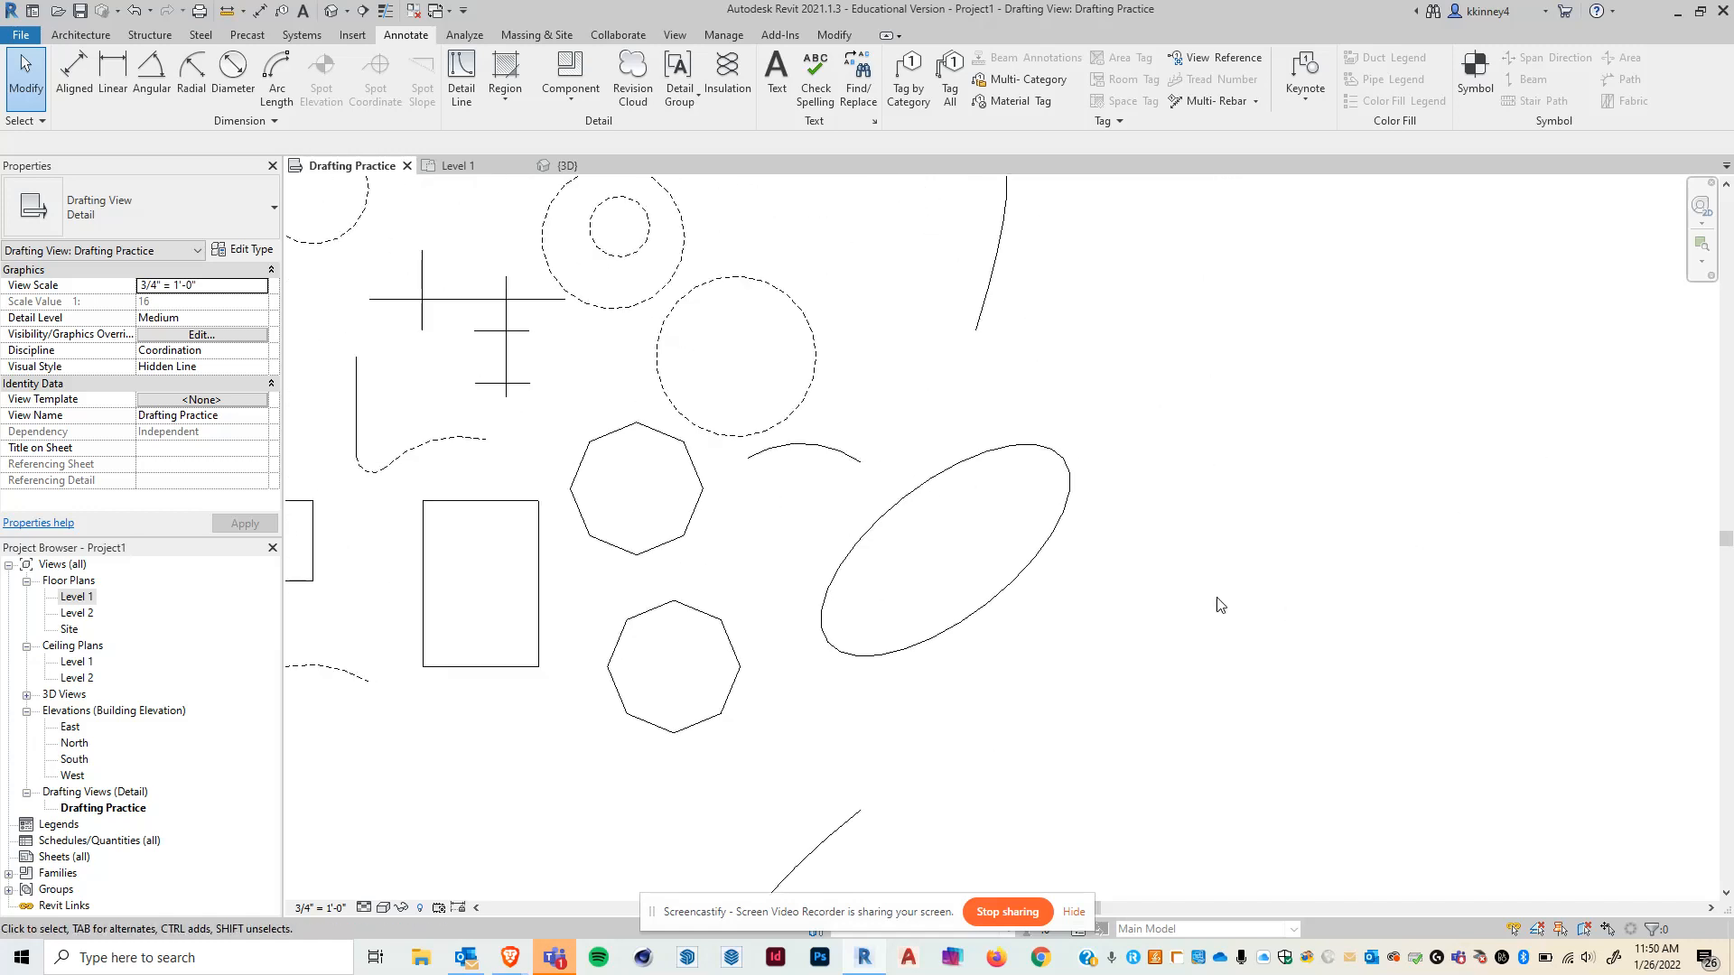
{"action": "left_click", "coordinate": [1031, 566]}
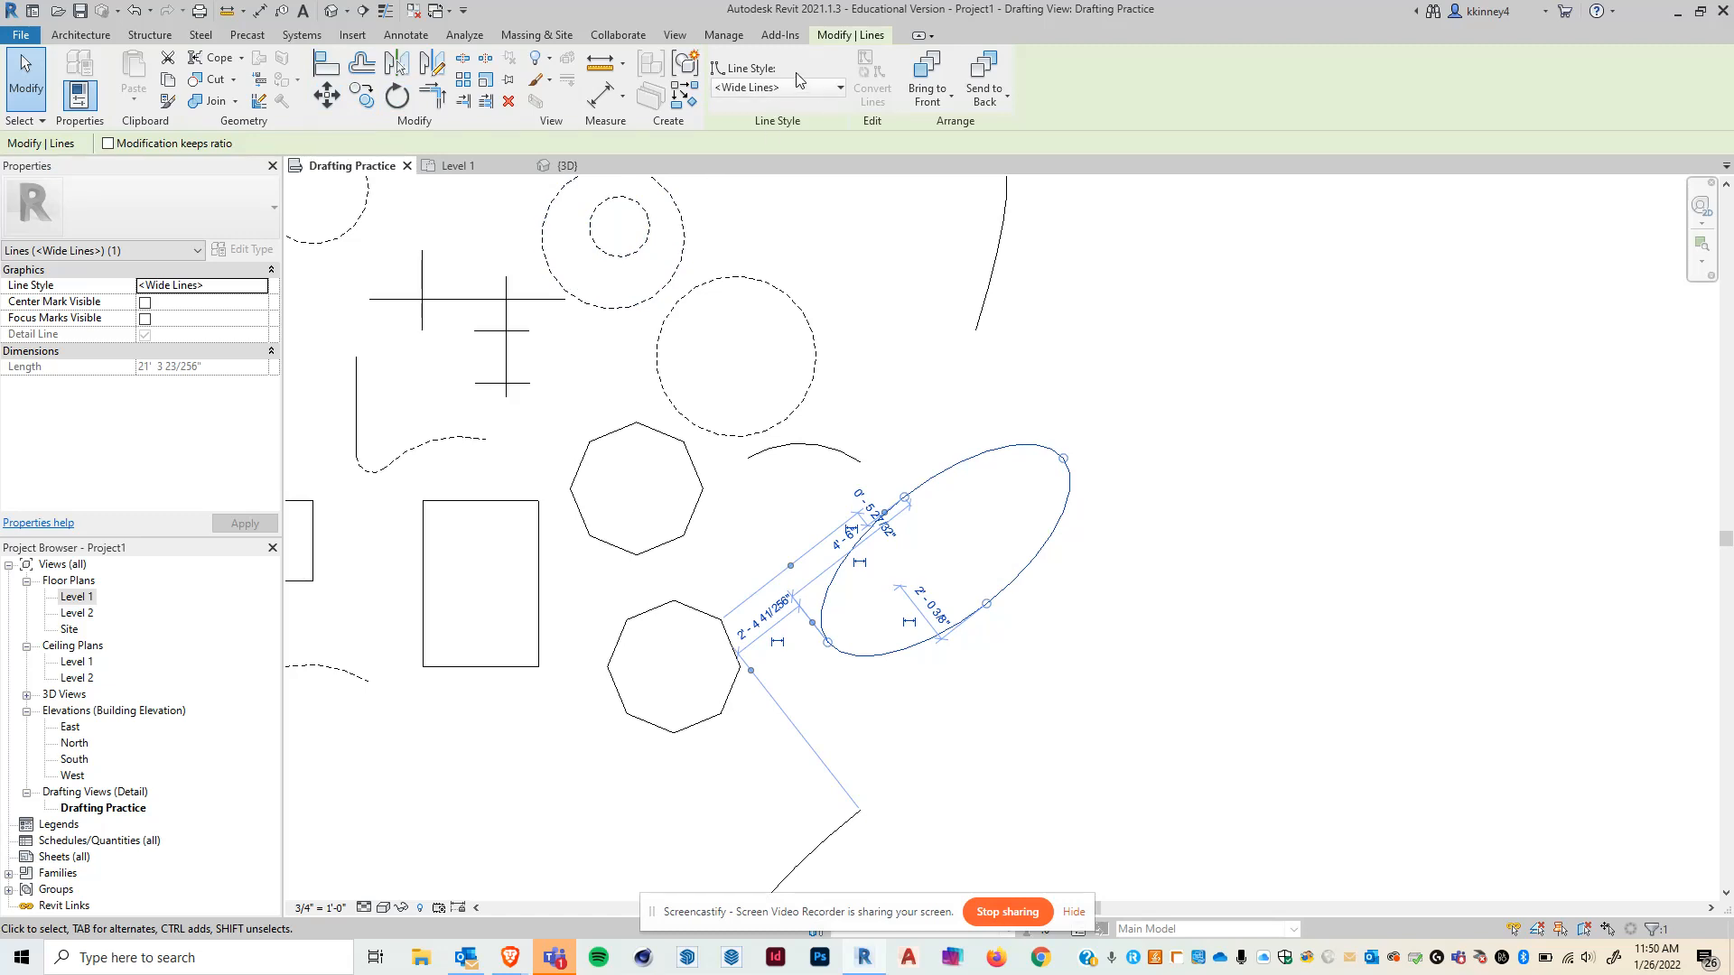
{"action": "left_click", "coordinate": [327, 95]}
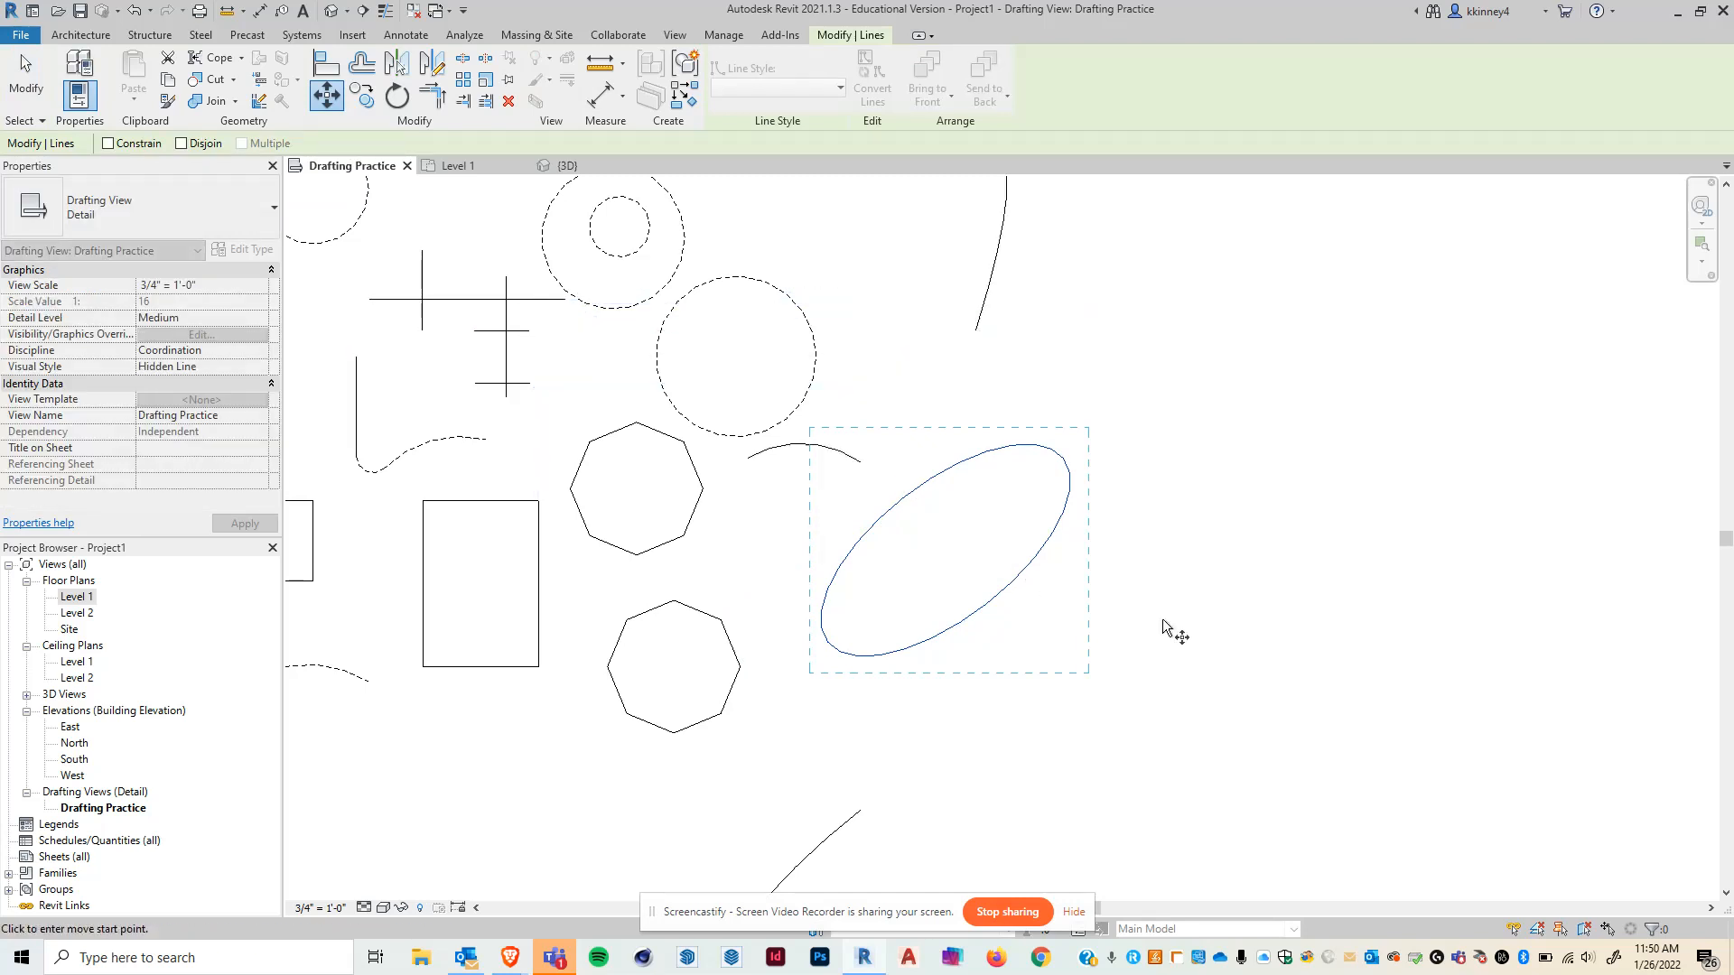
{"action": "left_click", "coordinate": [1000, 756]}
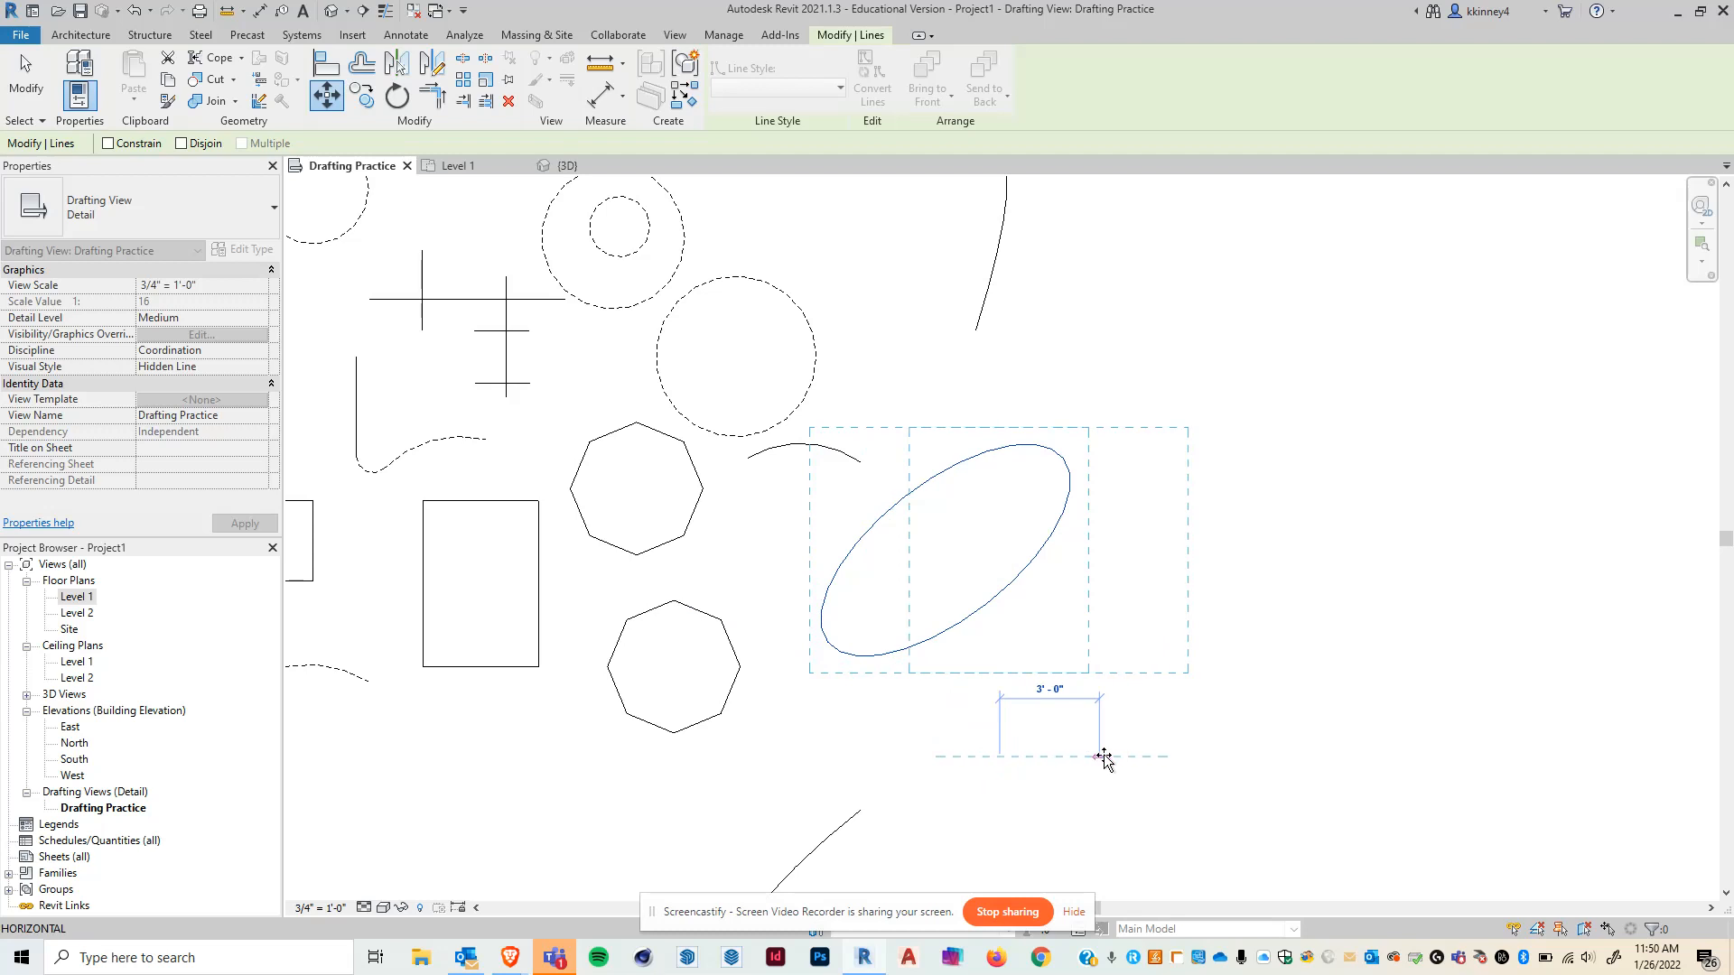
{"action": "type", "text": "3"}
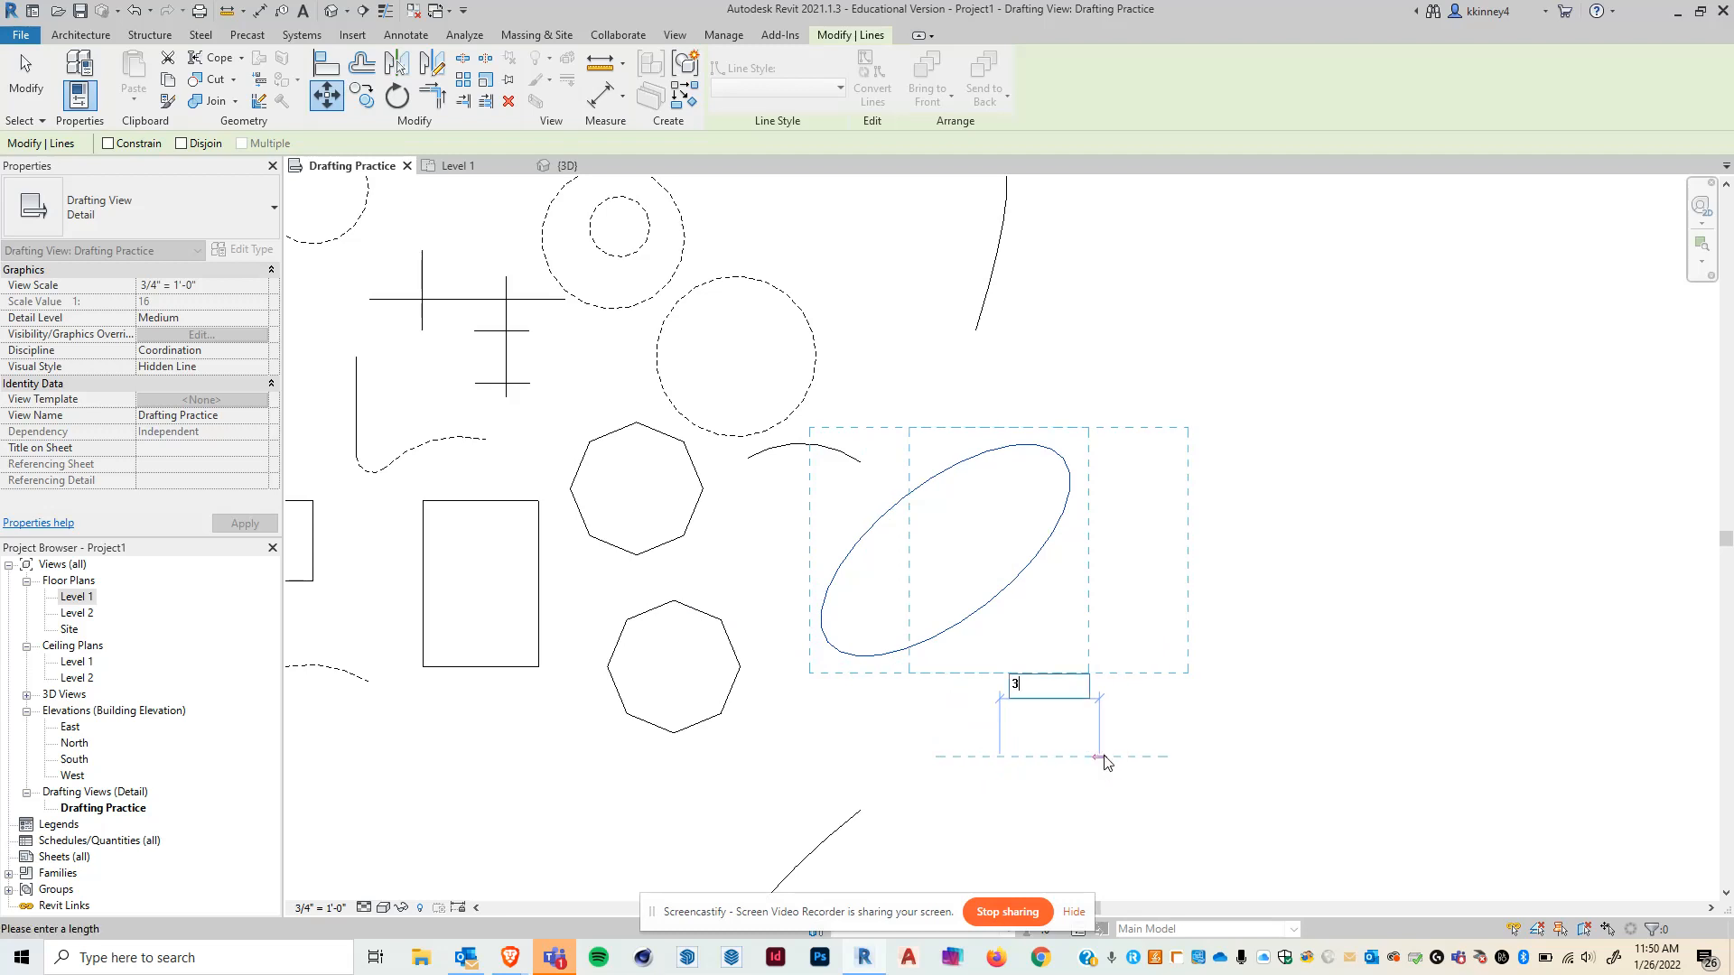
{"action": "key", "text": "Return"}
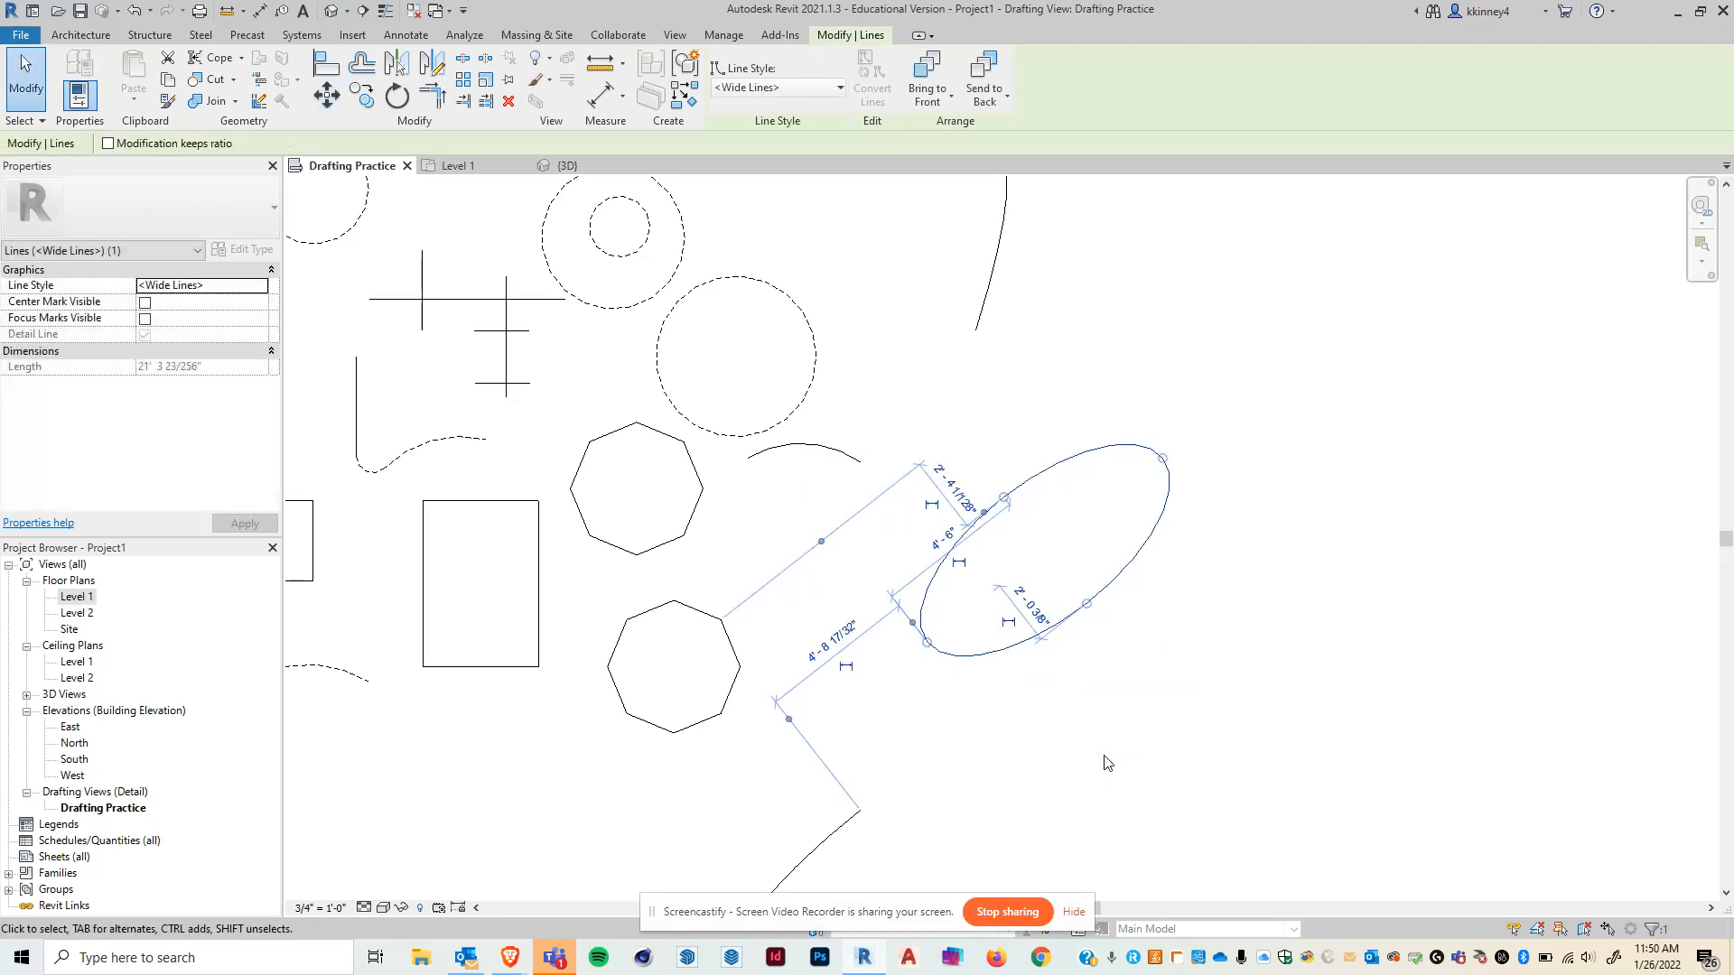
- Move the ellipse 1' vertically upward
{"action": "left_click", "coordinate": [327, 95]}
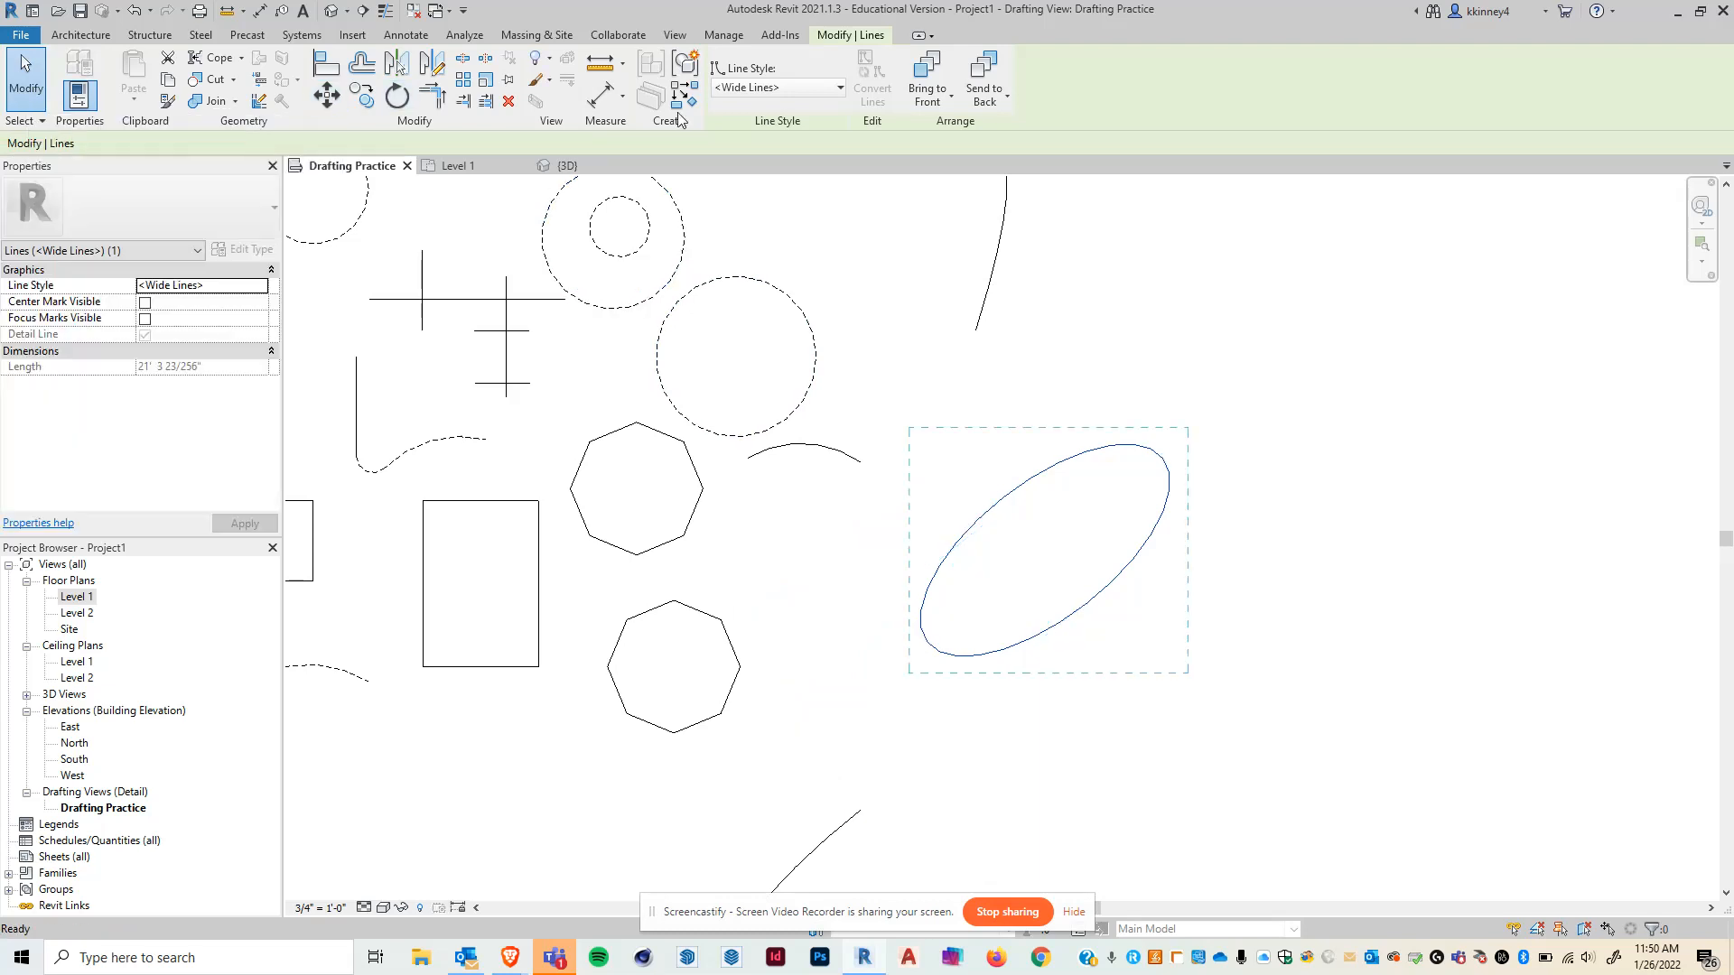
{"action": "left_click", "coordinate": [1163, 459]}
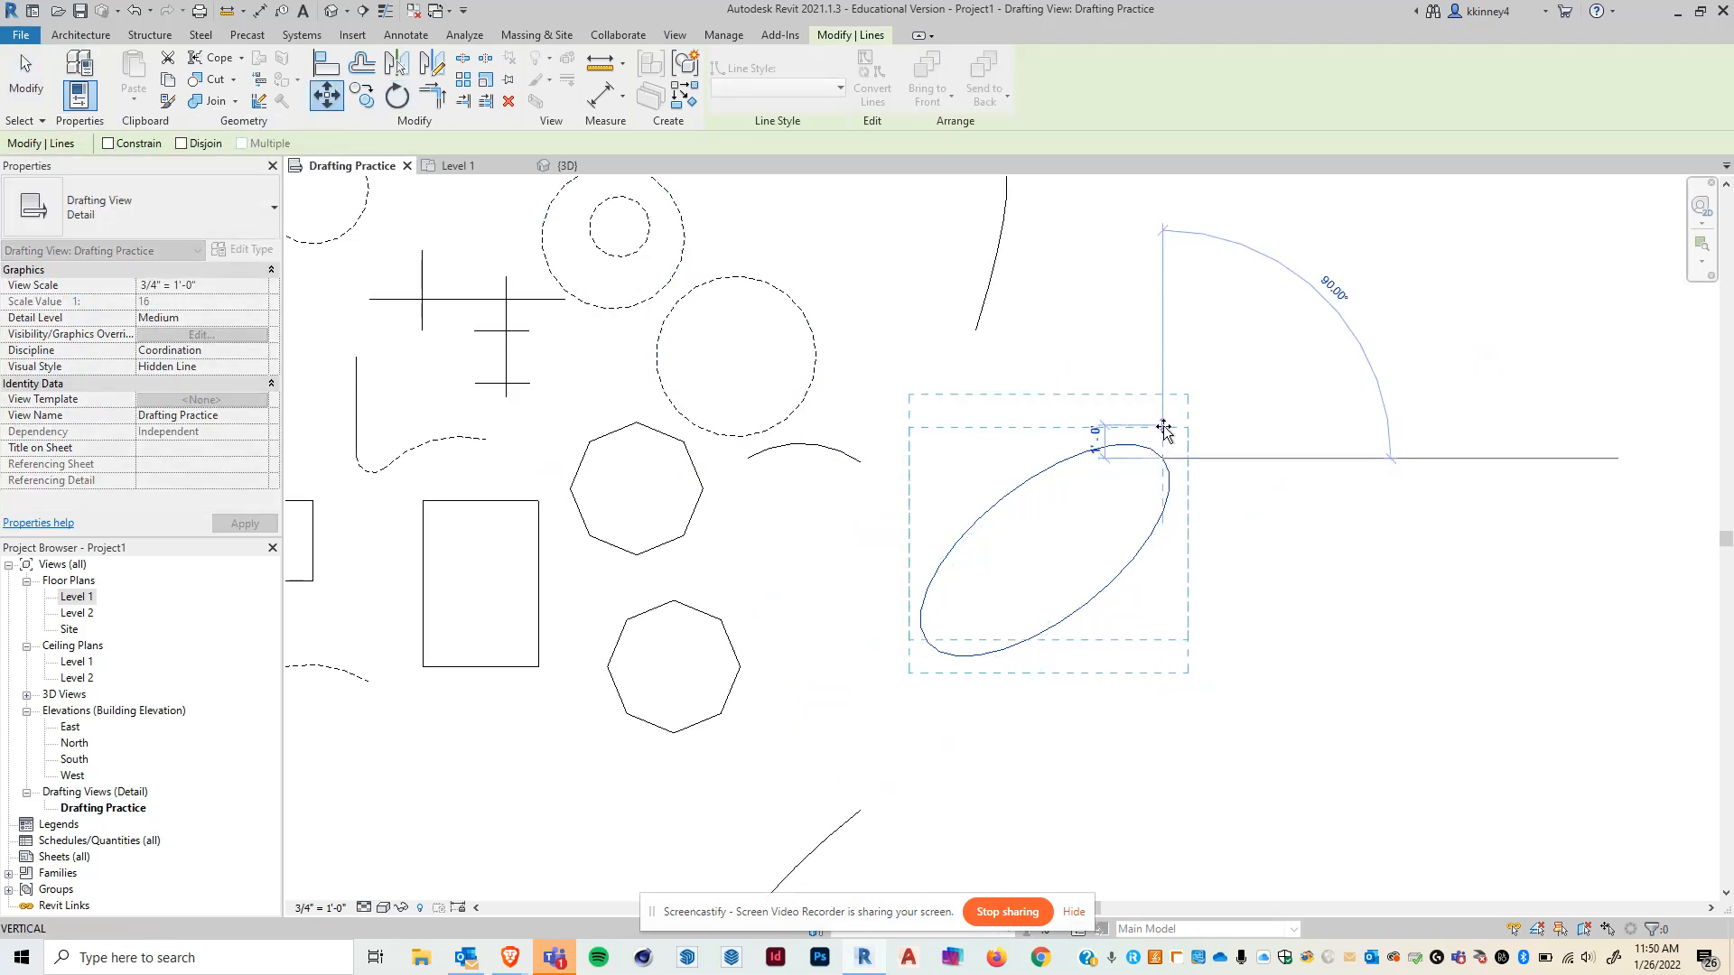
{"action": "type", "text": "1"}
{"action": "key", "text": "Return"}
{"action": "left_click", "coordinate": [1187, 383]}
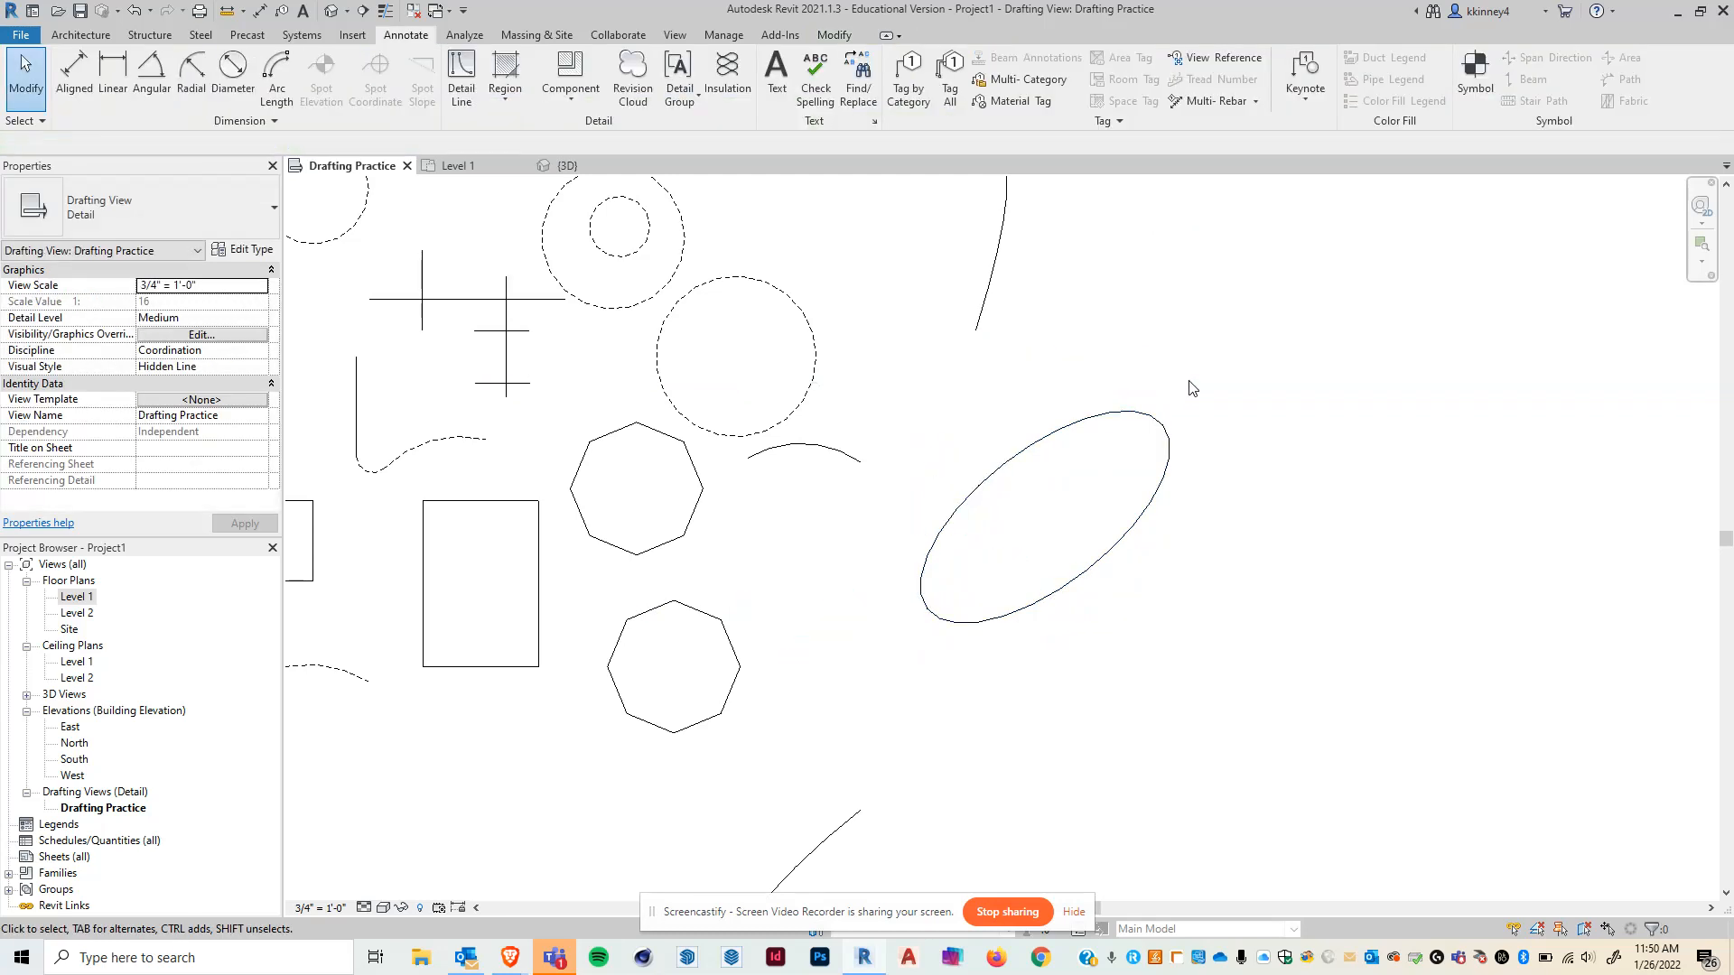
- Select the ellipse again and move it 4' vertically downward
{"action": "left_click", "coordinate": [1039, 442]}
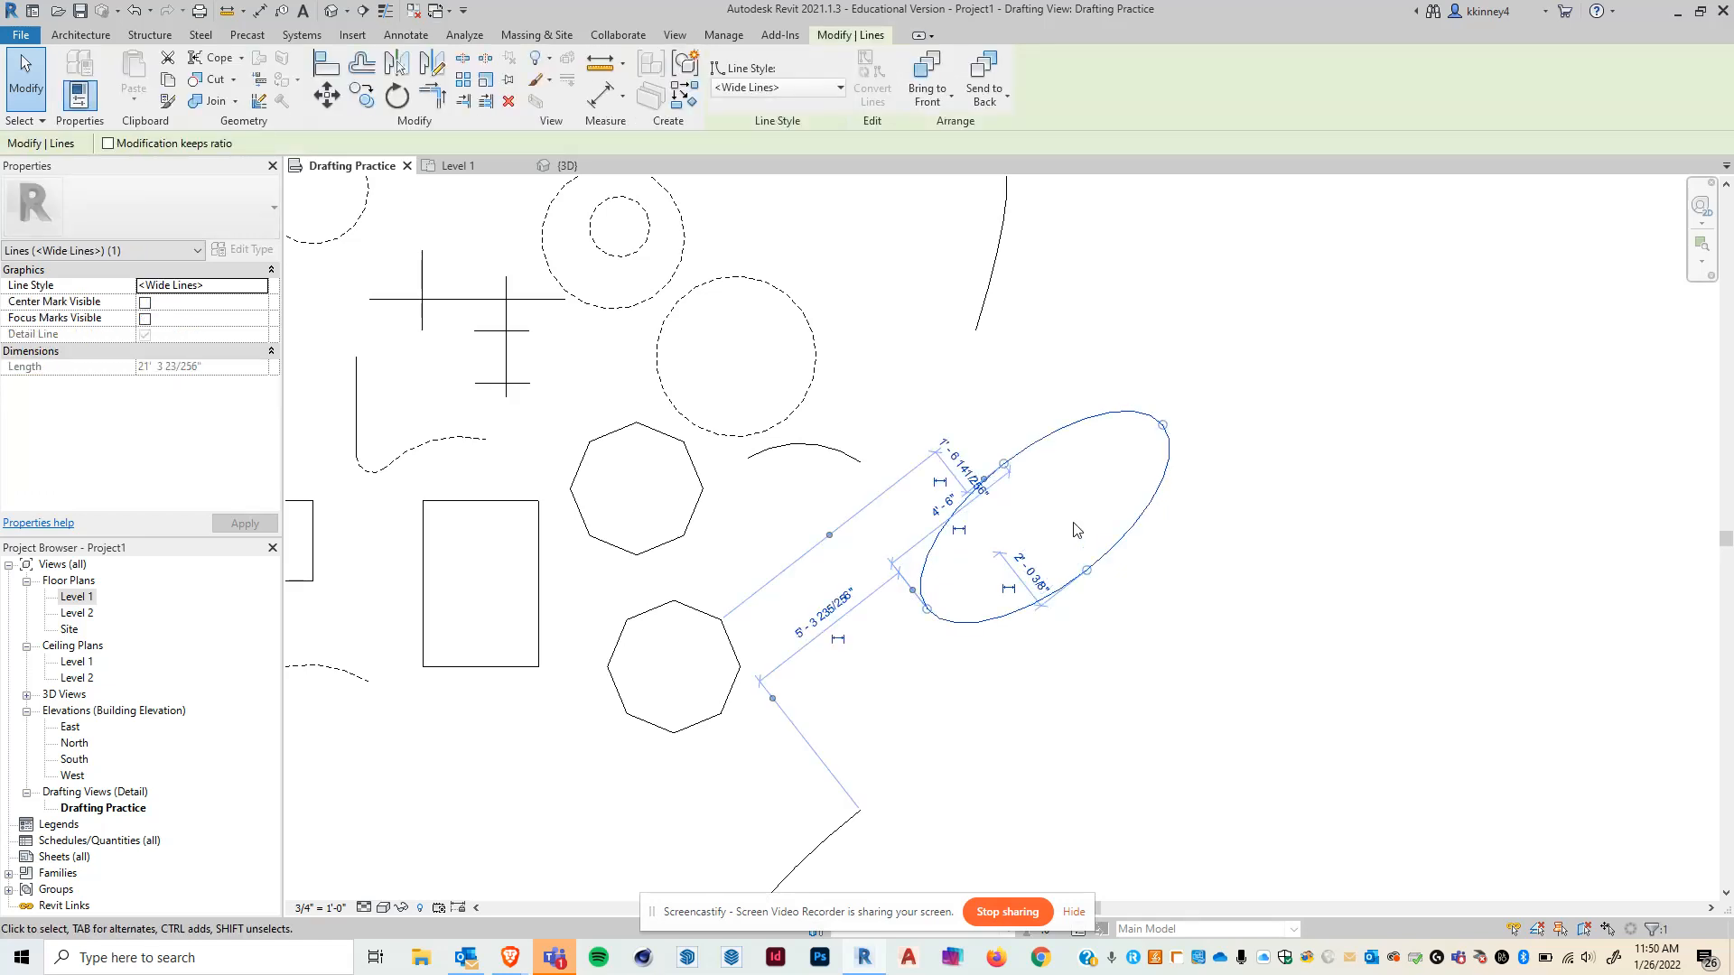
{"action": "left_click", "coordinate": [326, 94]}
{"action": "left_click", "coordinate": [1288, 222]}
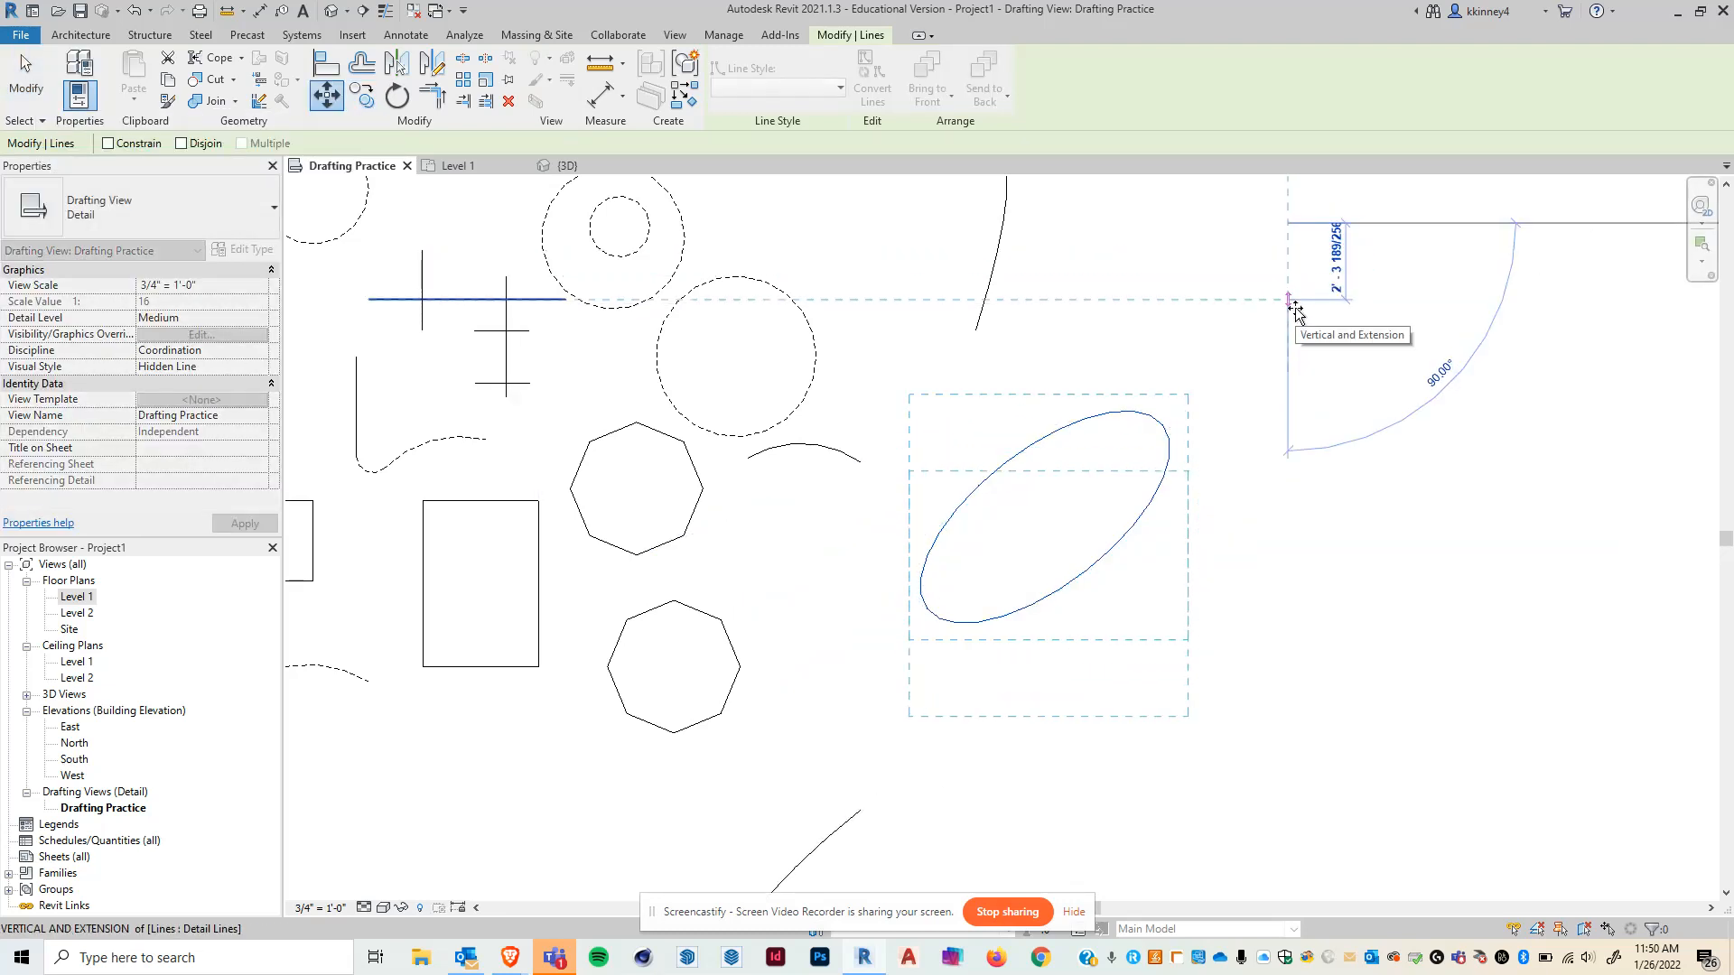
{"action": "type", "text": "4"}
{"action": "key", "text": "Return"}
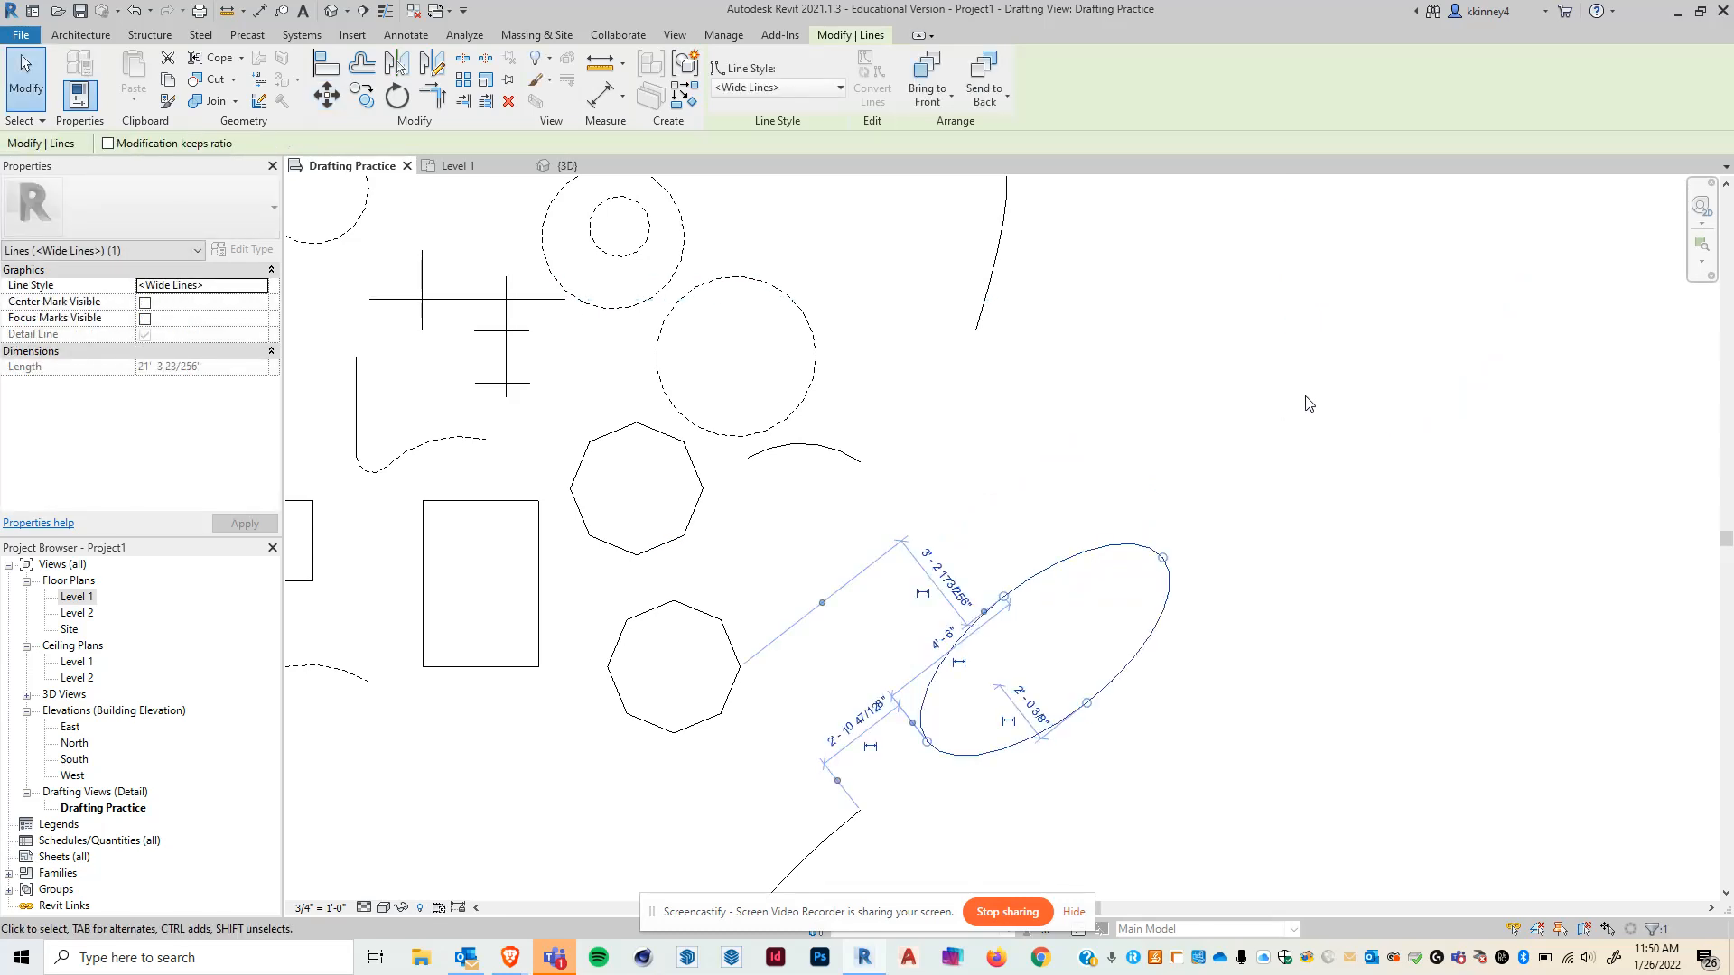
{"action": "left_click", "coordinate": [1262, 413]}
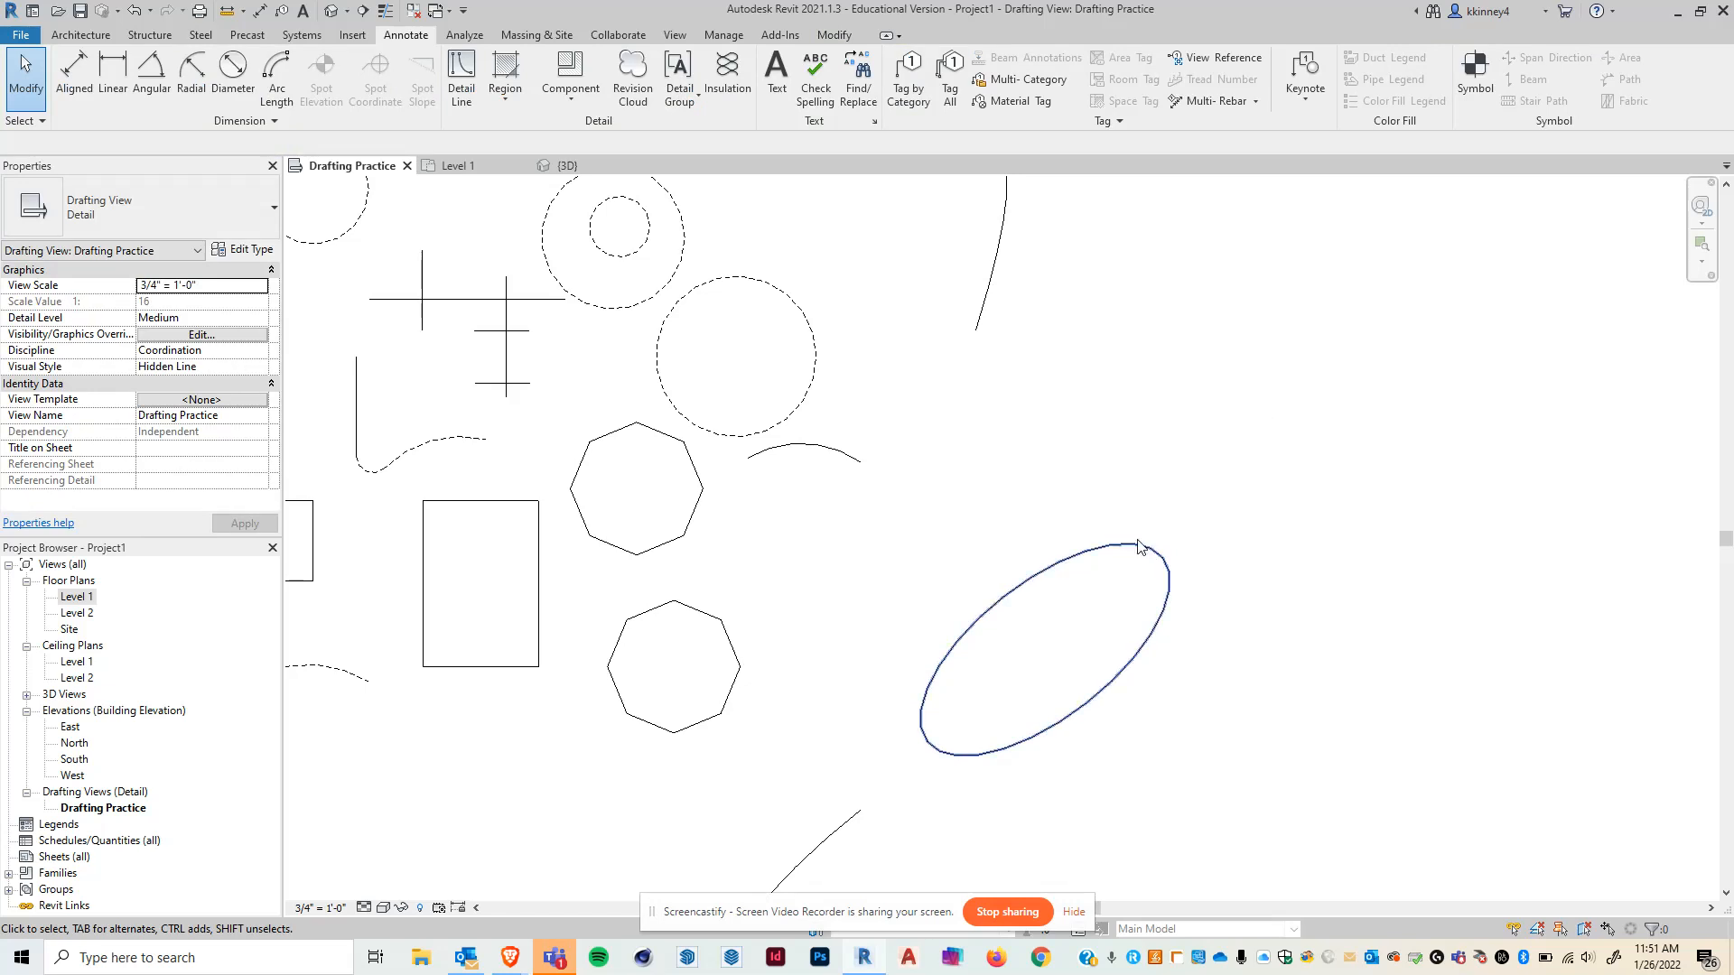
- Drag the ellipse up and to the right, toward the top of the view
{"action": "left_click", "coordinate": [1077, 566]}
{"action": "left_click_drag", "start_coordinate": [1077, 566], "coordinate": [1189, 256]}
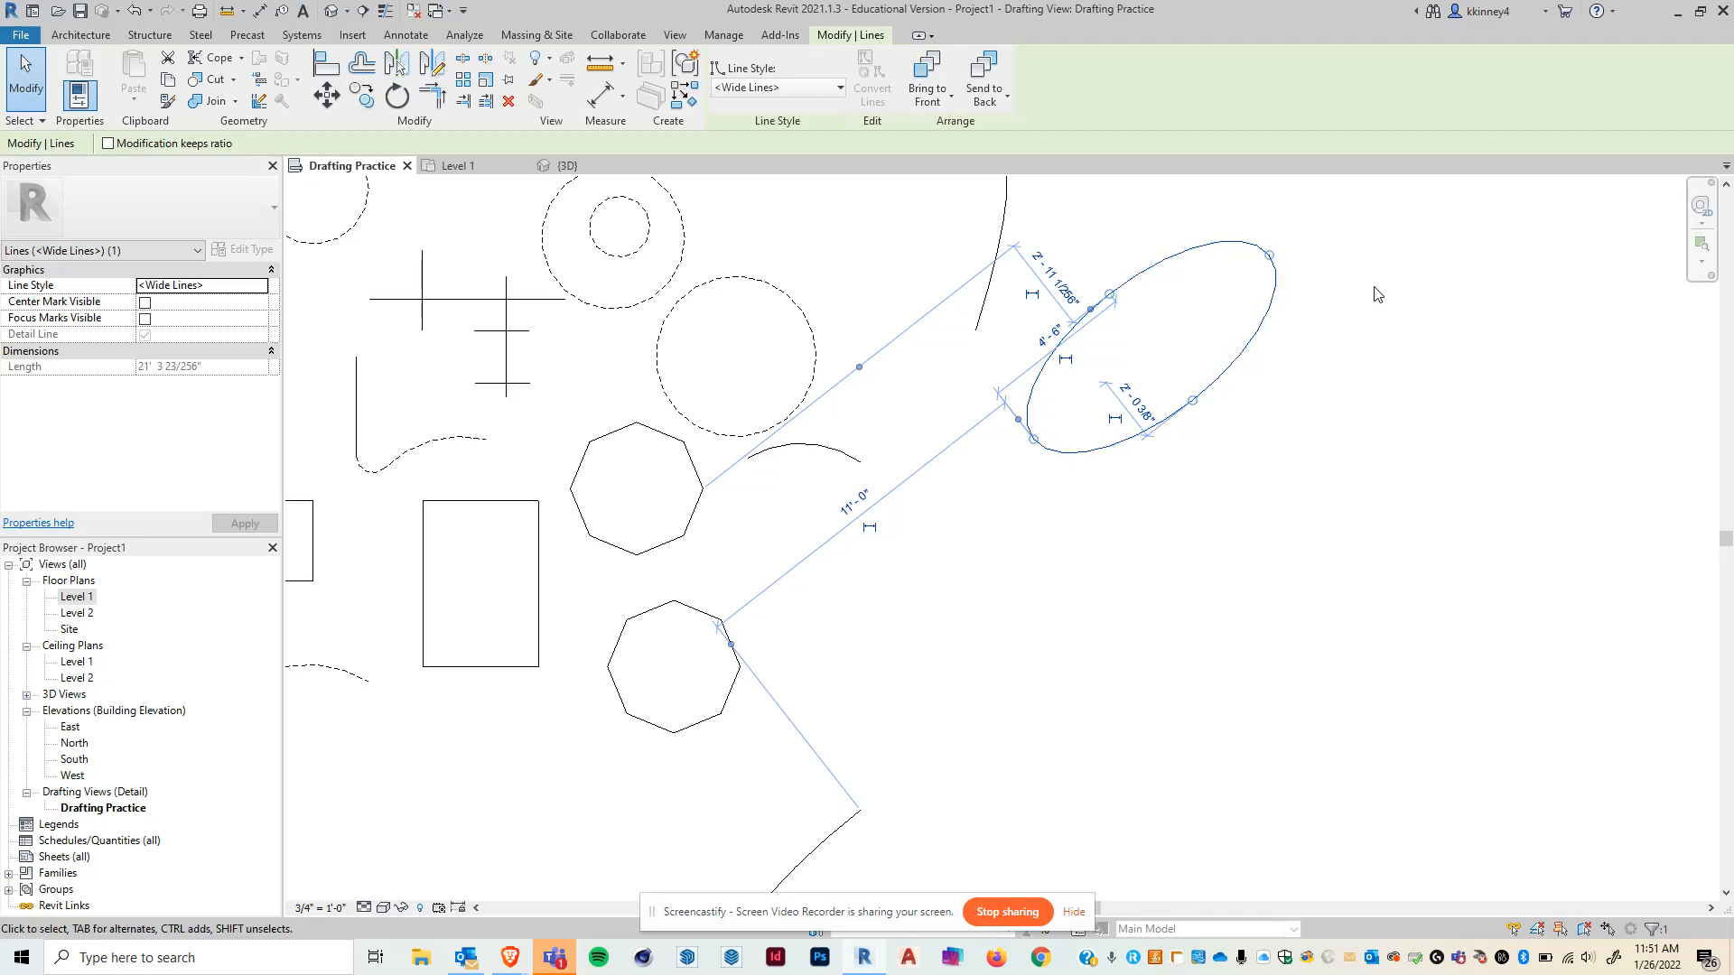
- Copy the ellipse 2' vertically downward
{"action": "key", "text": "Escape"}
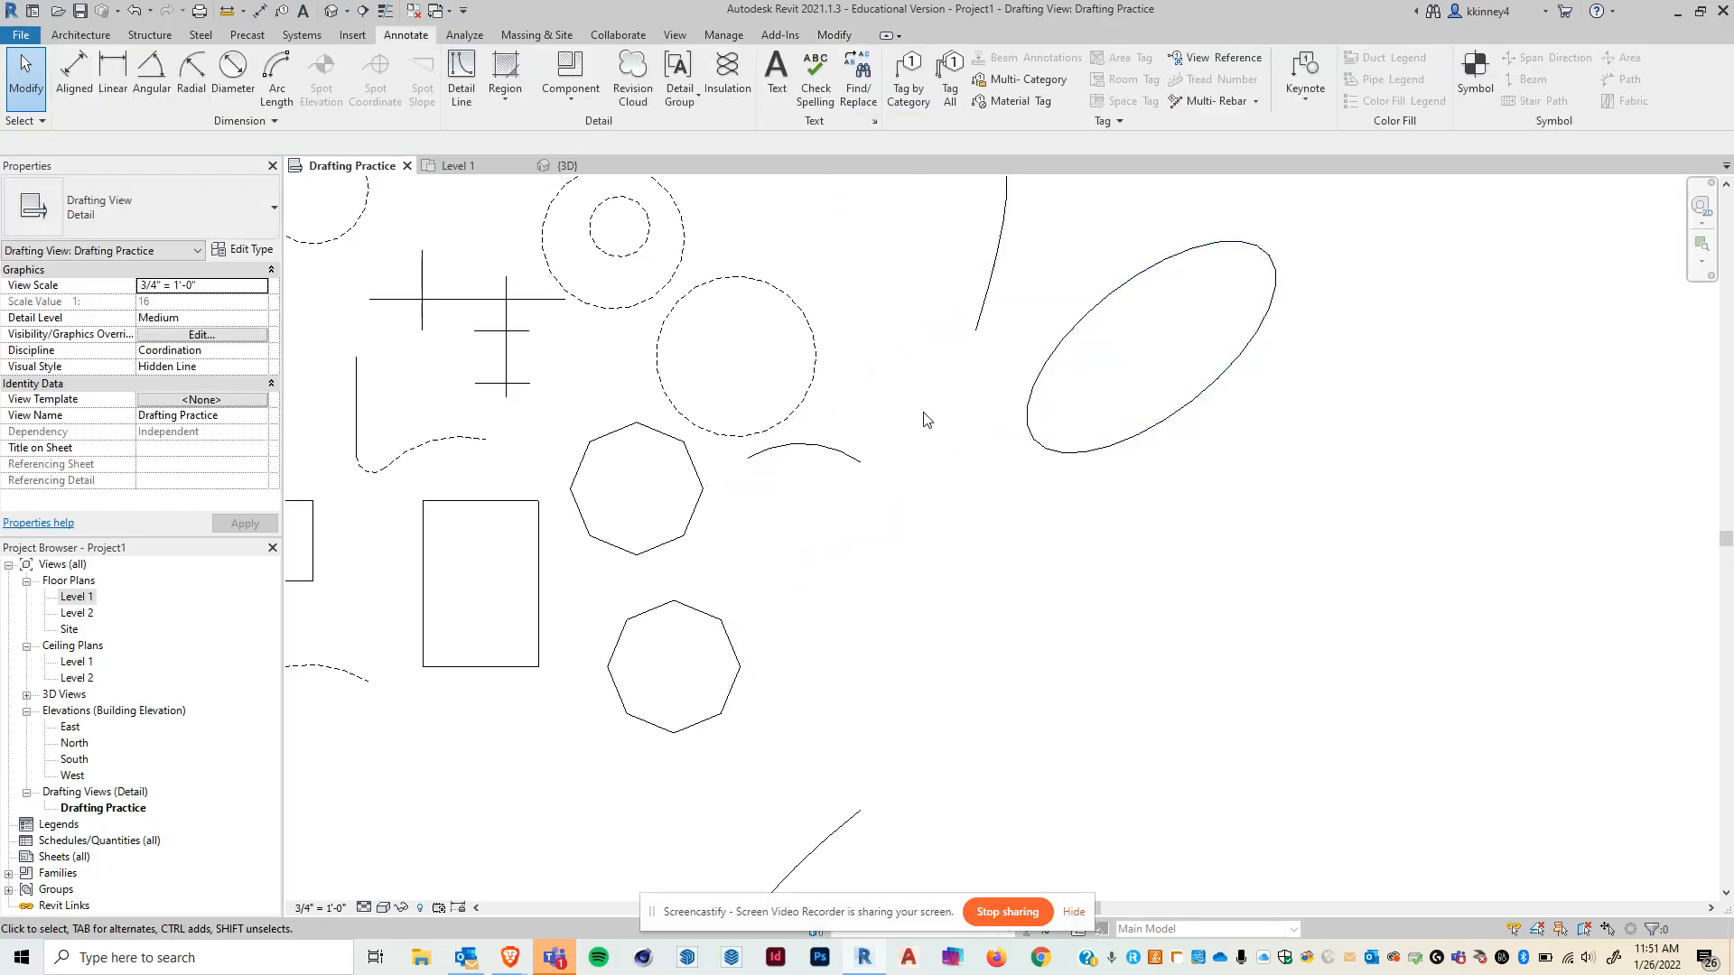
{"action": "left_click", "coordinate": [1099, 455]}
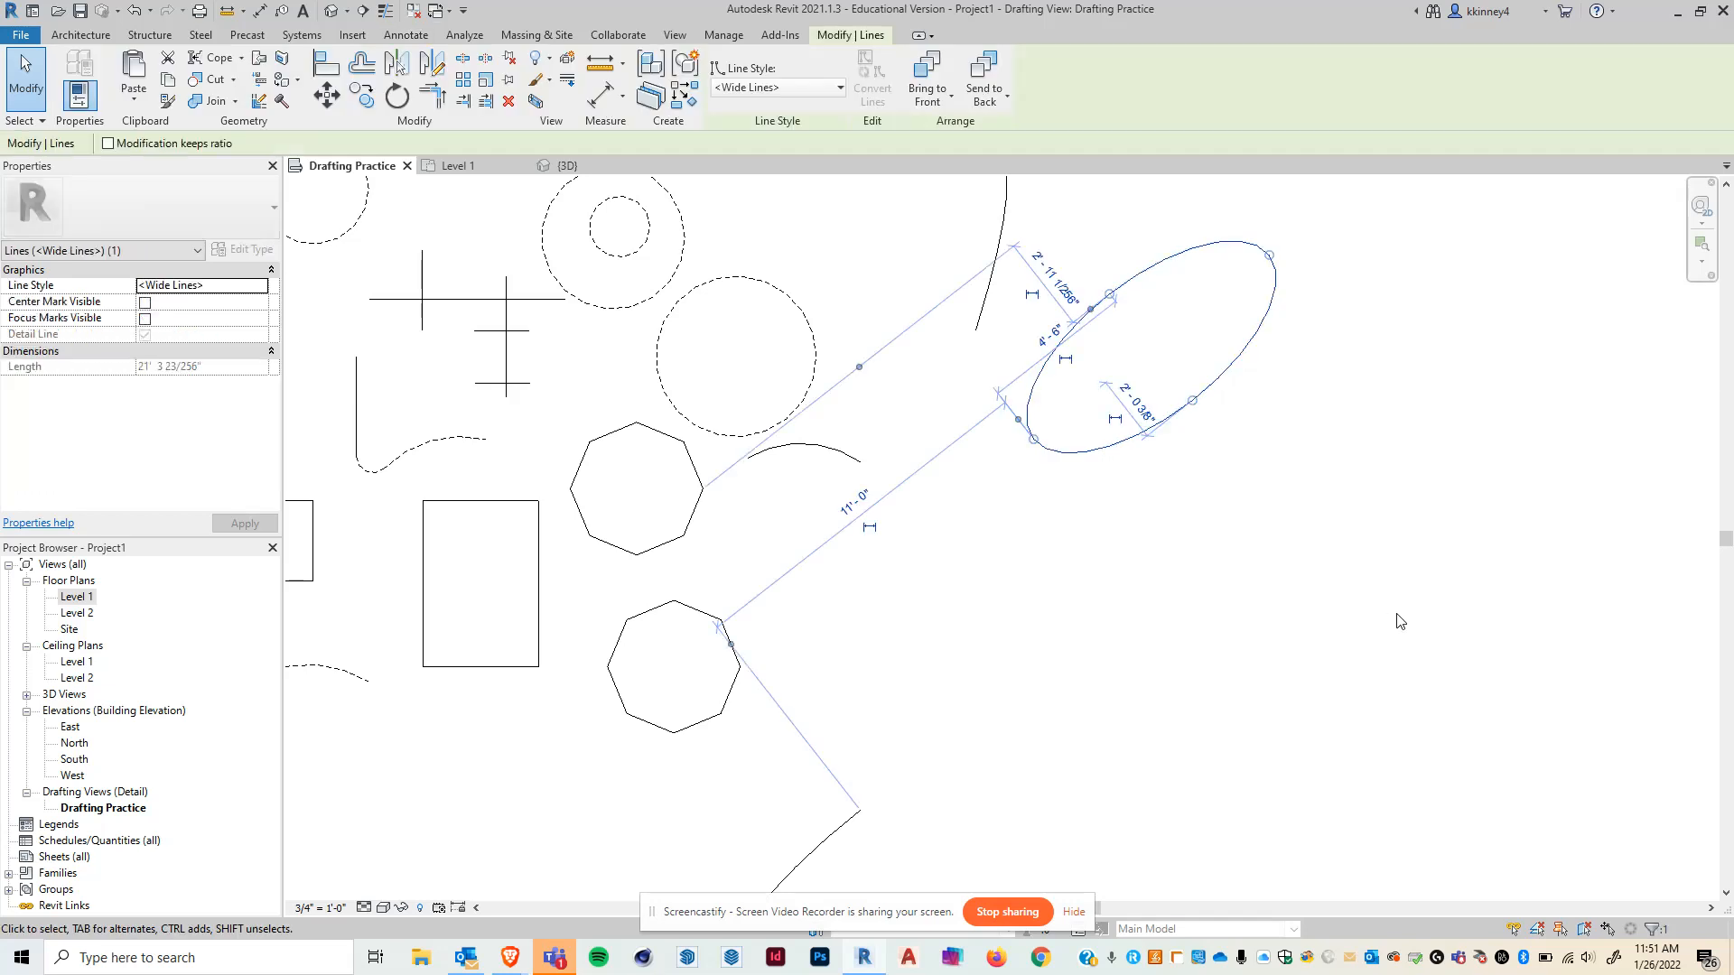
{"action": "left_click", "coordinate": [362, 95]}
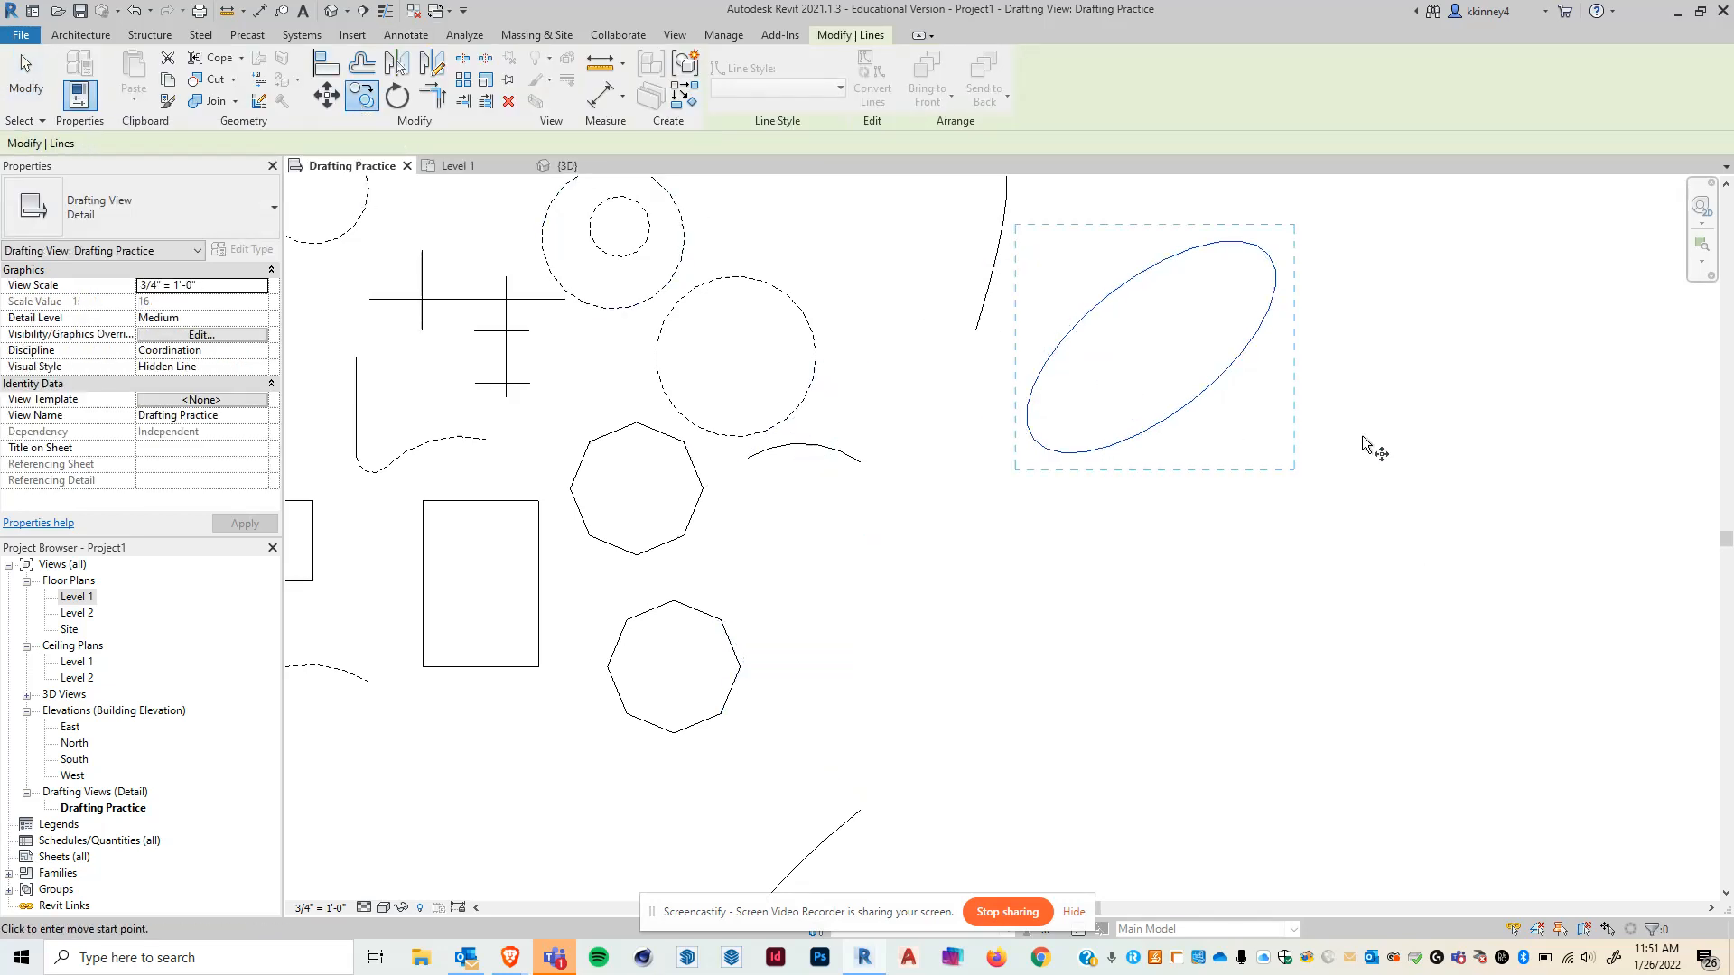
{"action": "left_click", "coordinate": [1333, 358]}
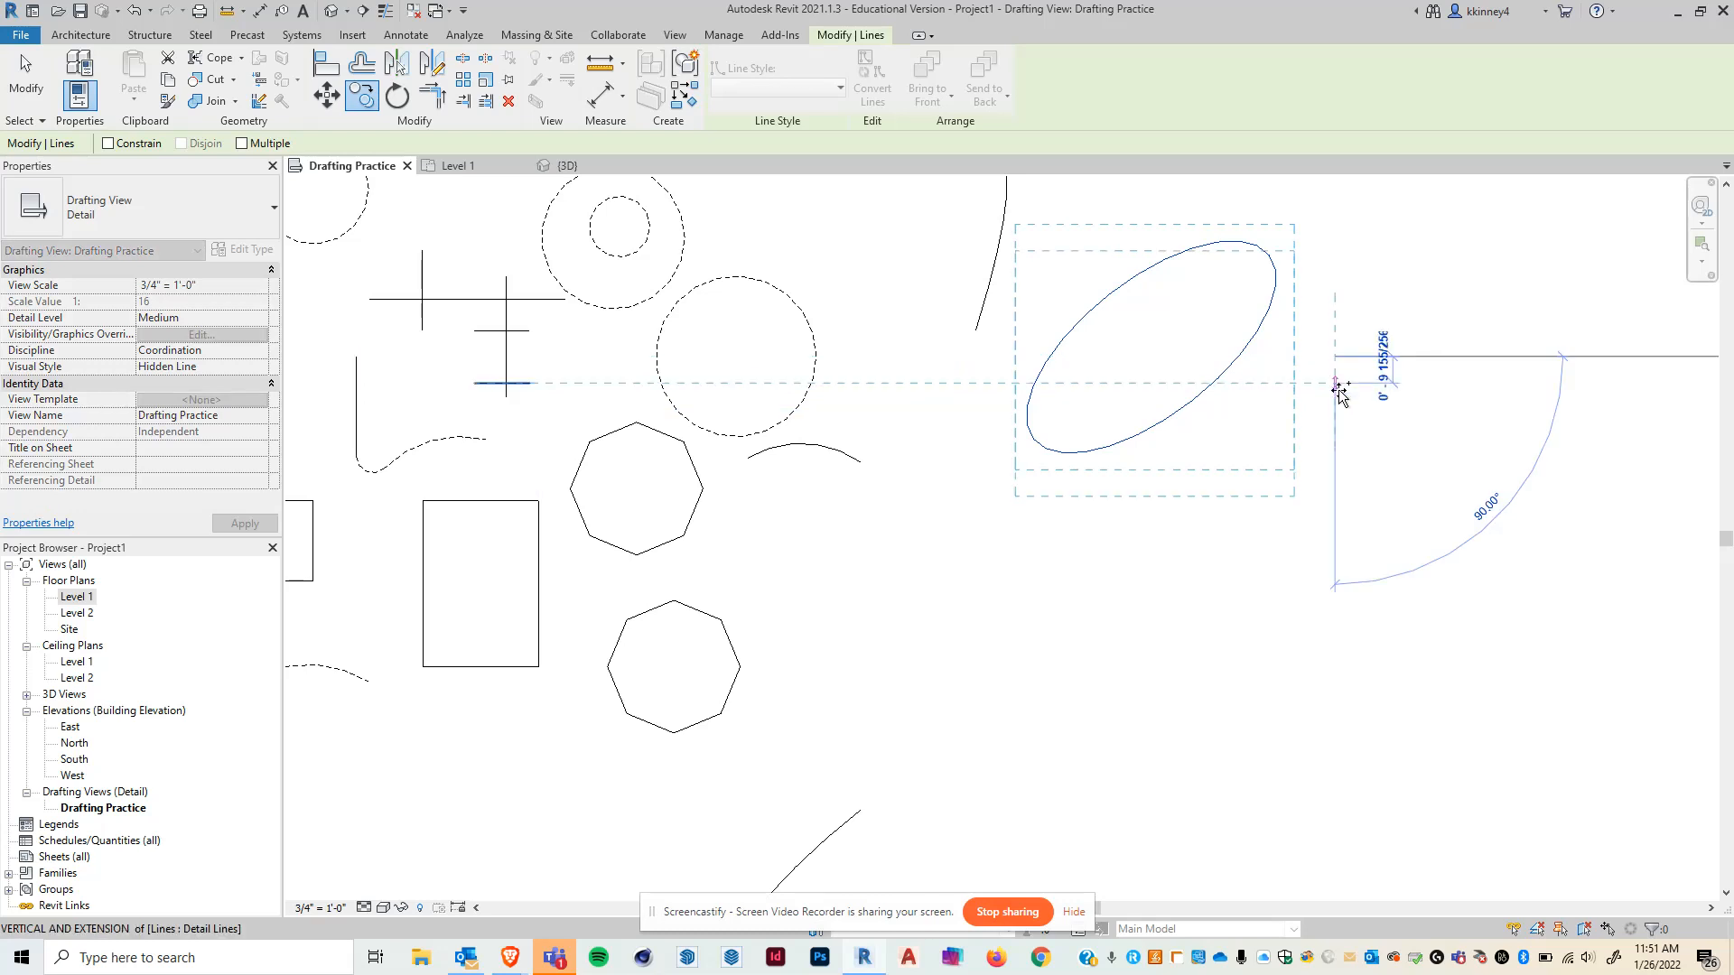
{"action": "type", "text": "2'"}
{"action": "key", "text": "Return"}
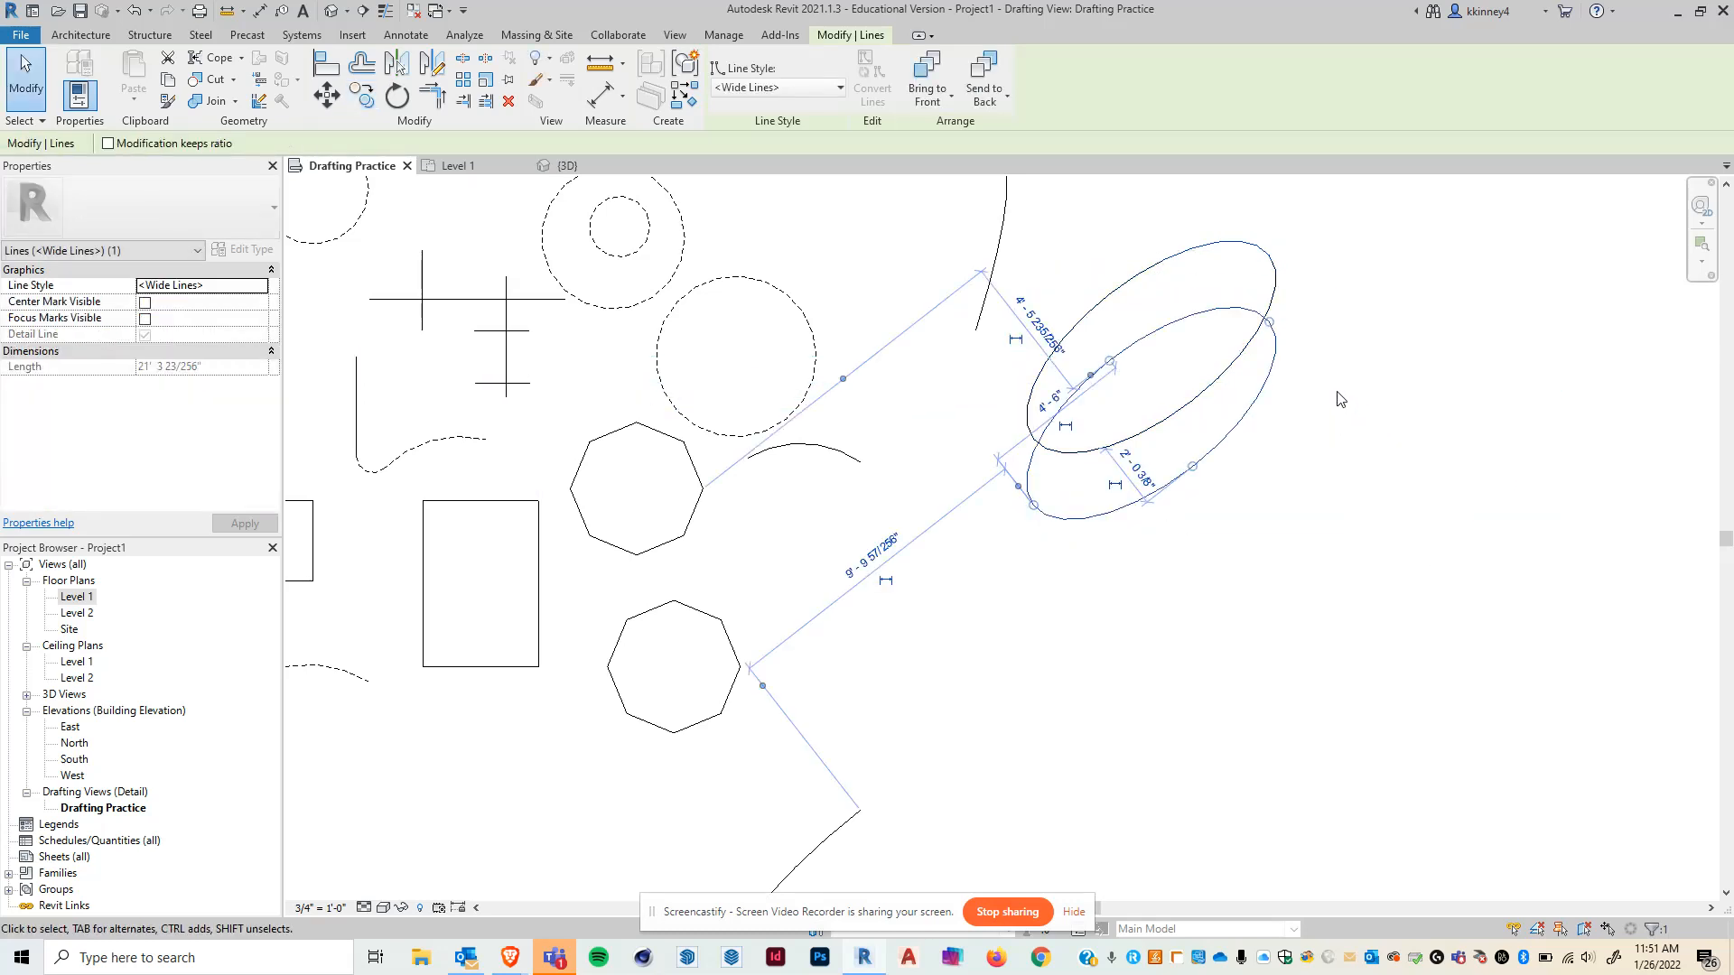
{"action": "key", "text": "Escape"}
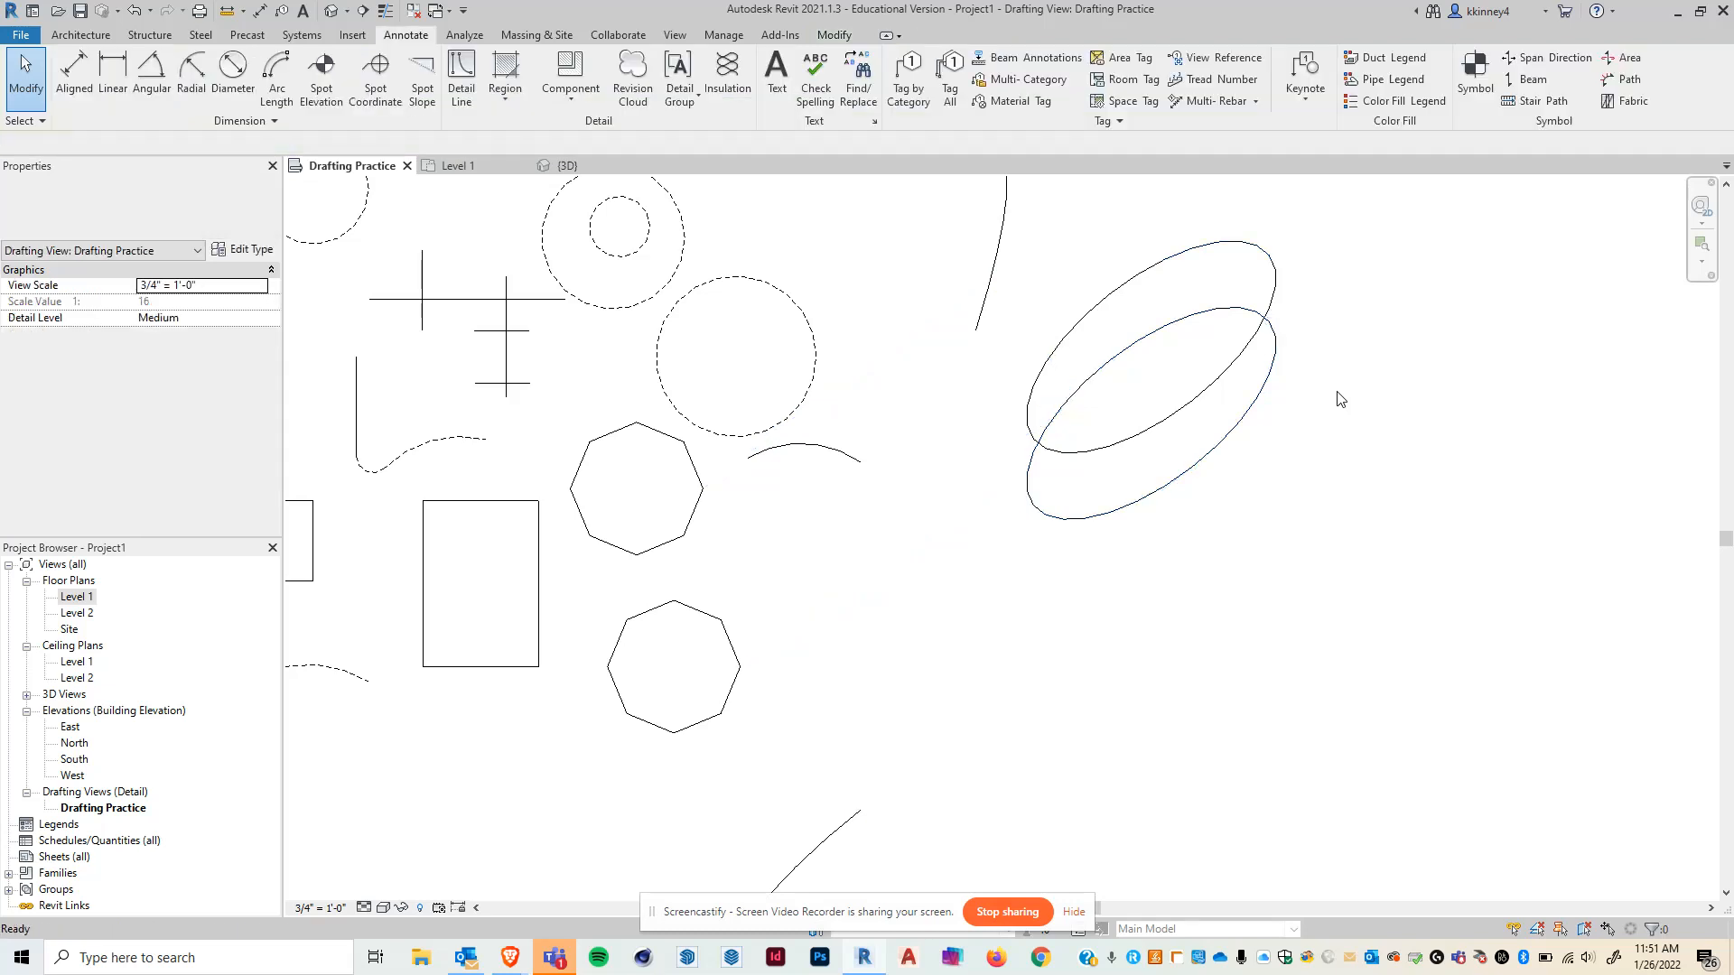
- Copy the new ellipse with Multiple enabled, placing copies 1' and then 4' further down
{"action": "left_click", "coordinate": [1264, 395]}
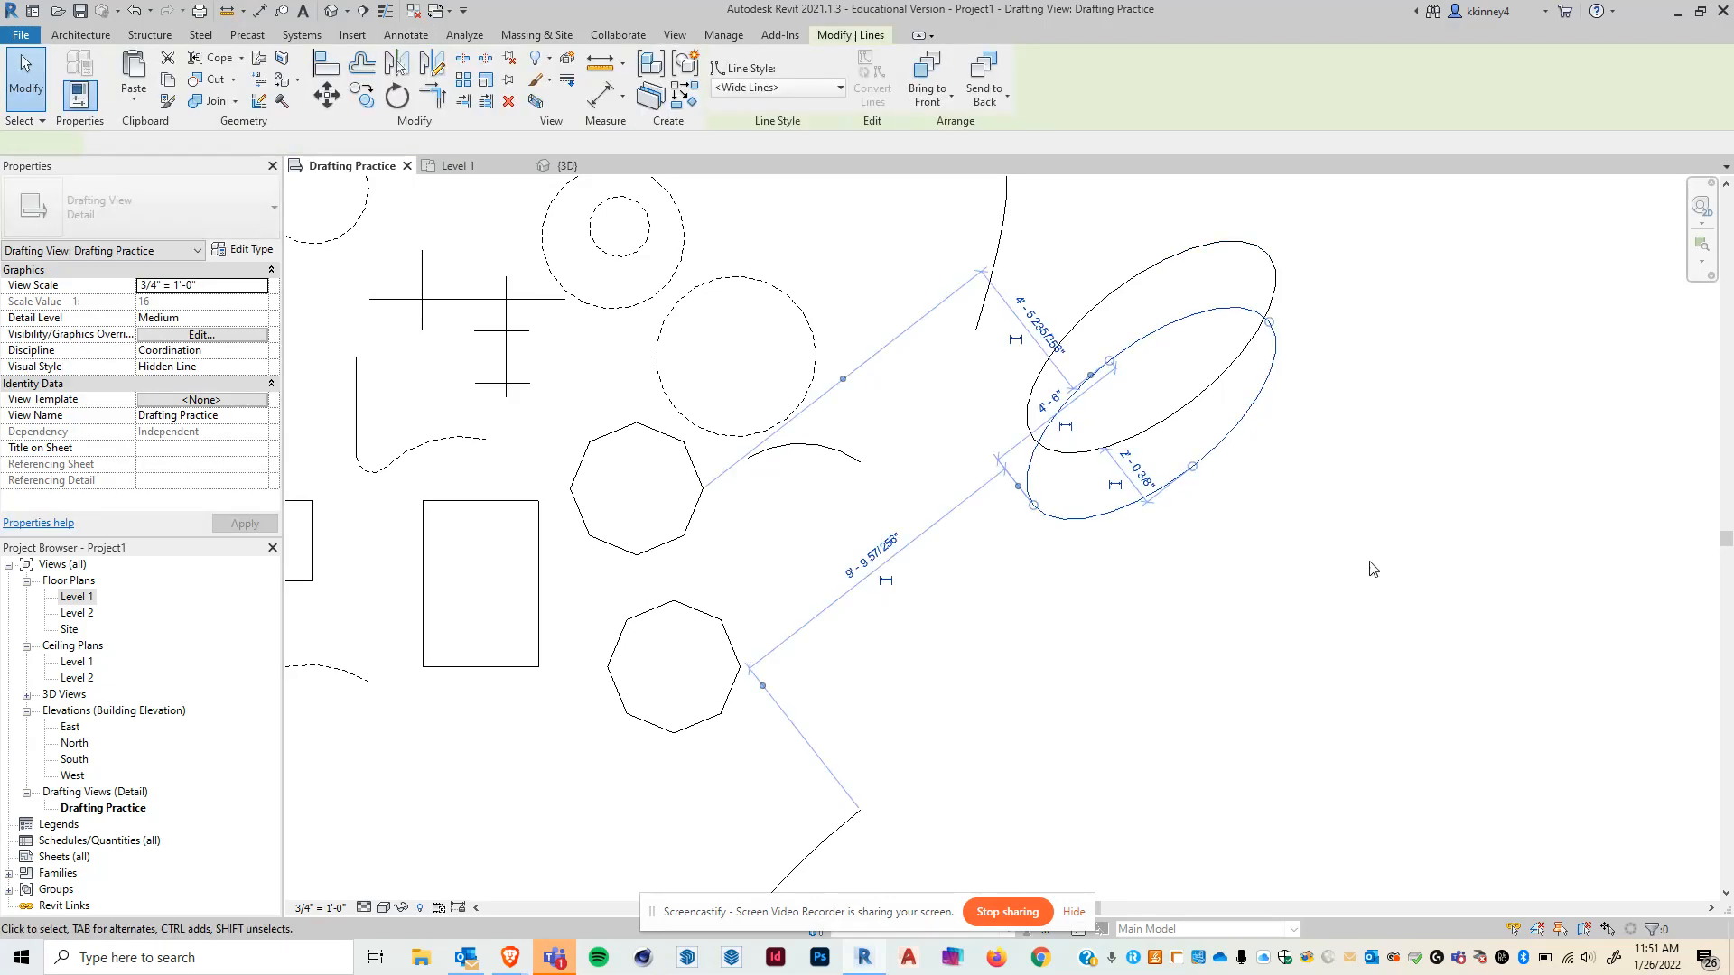
{"action": "left_click", "coordinate": [361, 95]}
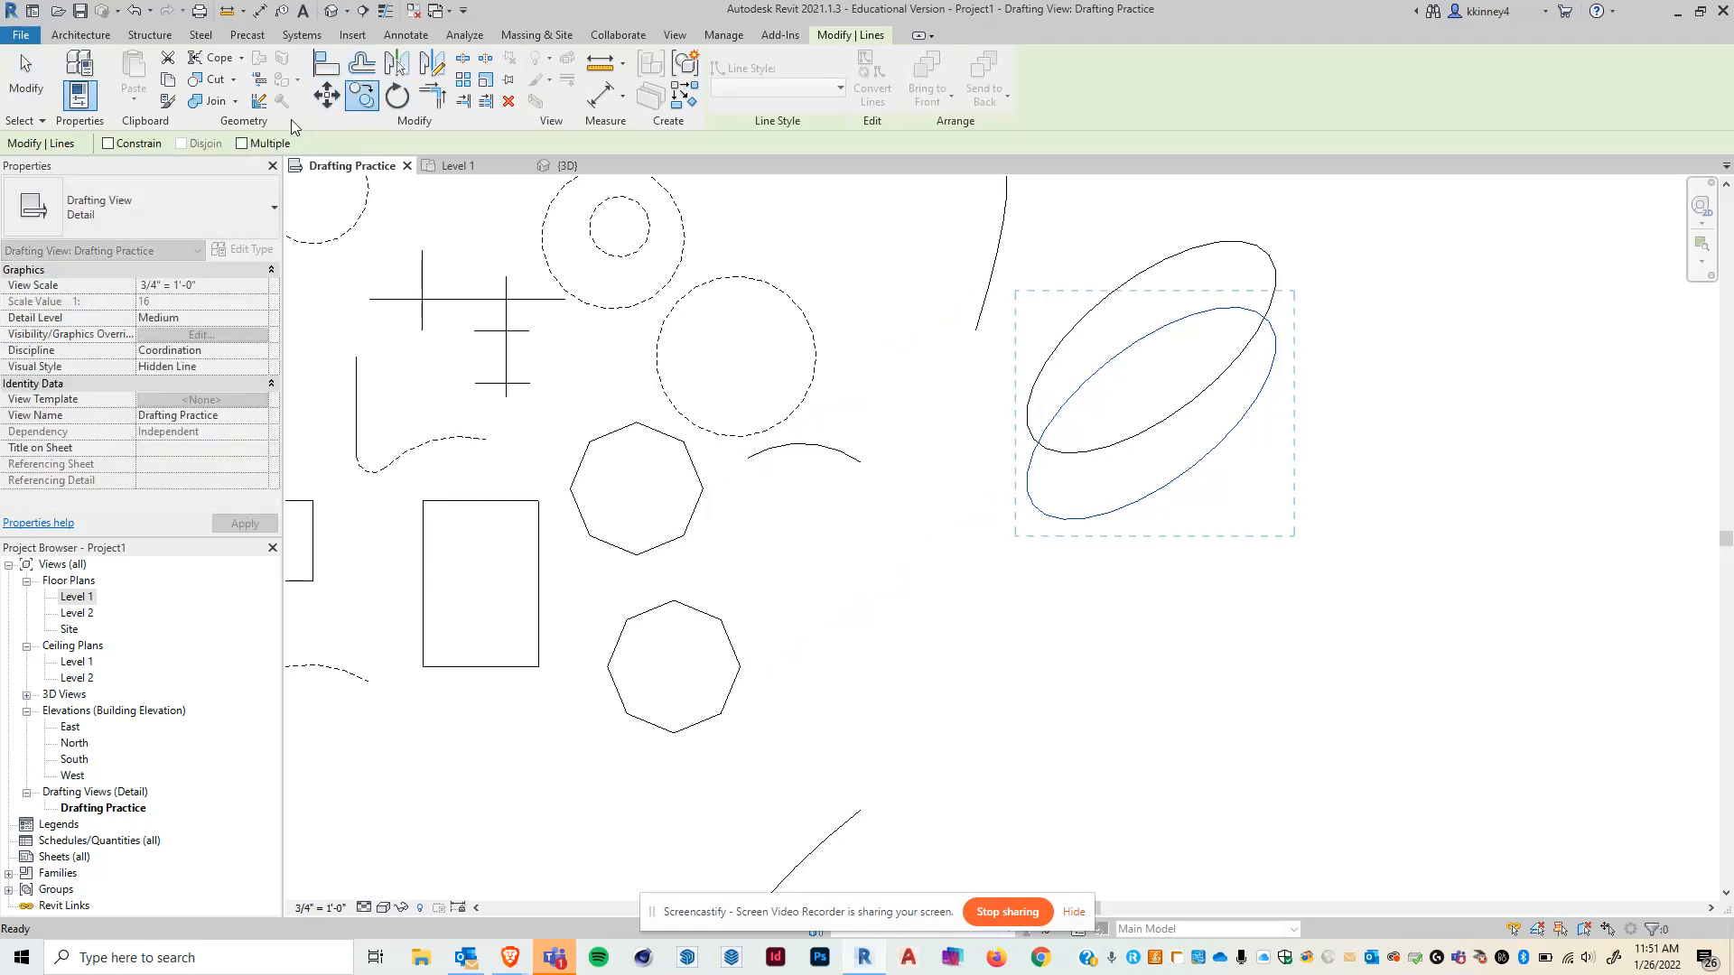
{"action": "left_click", "coordinate": [241, 143]}
{"action": "left_click", "coordinate": [1352, 397]}
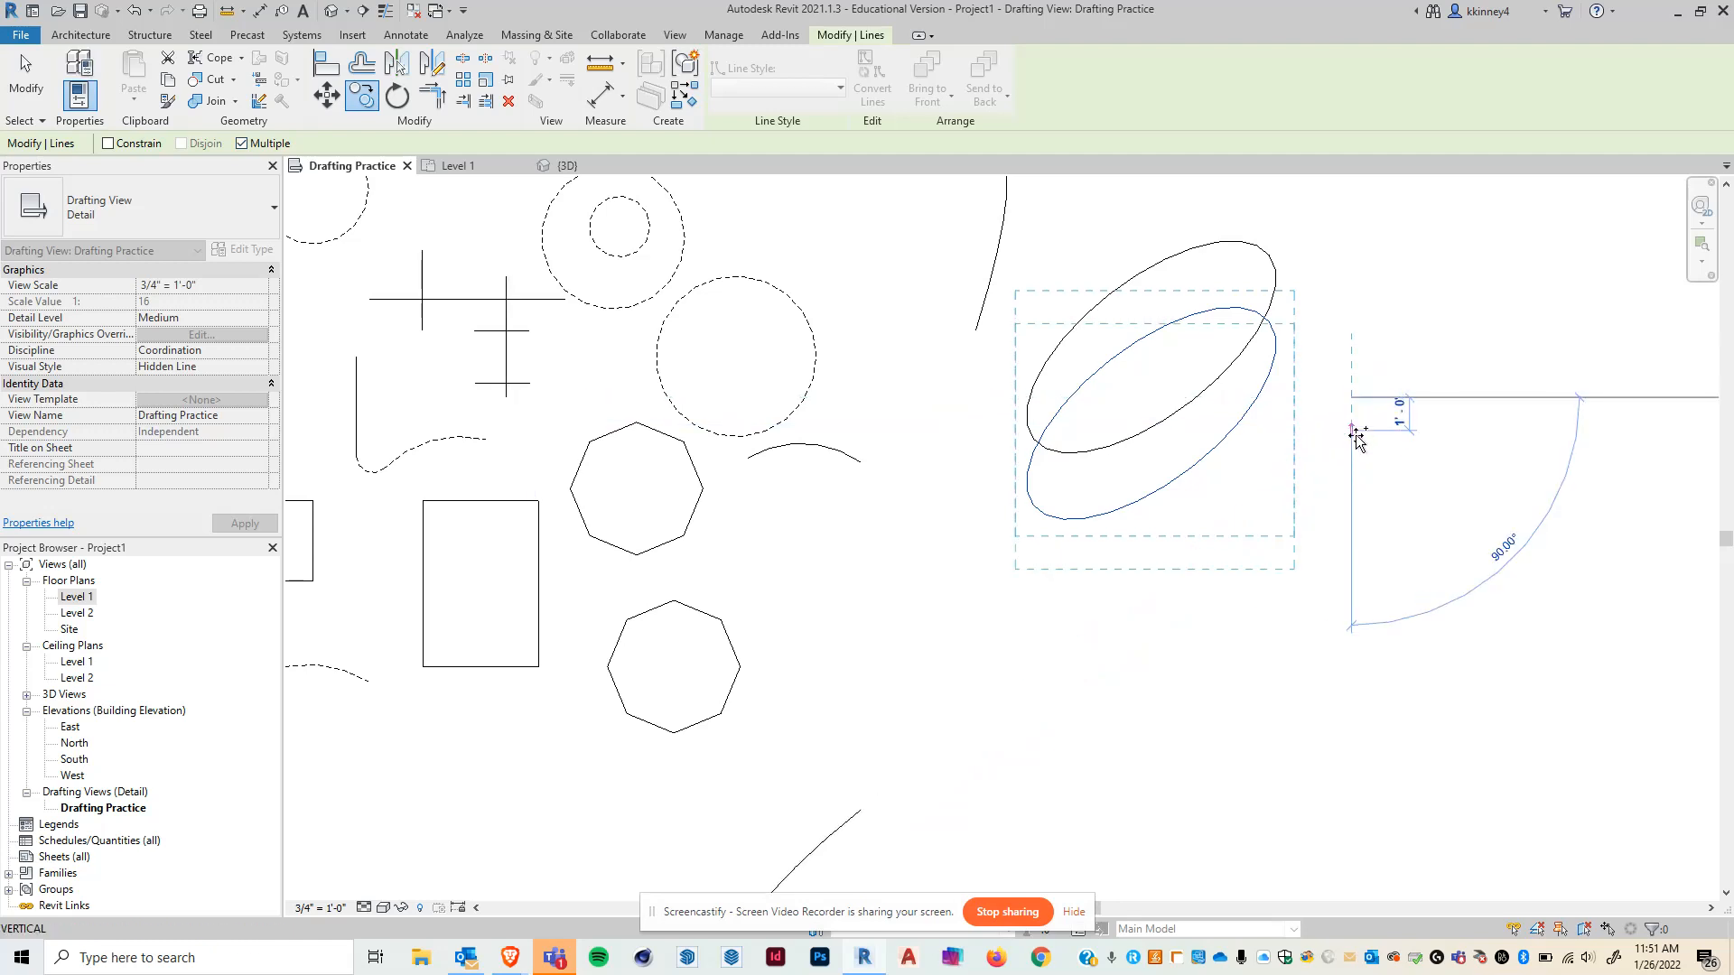
{"action": "type", "text": "1"}
{"action": "key", "text": "Return"}
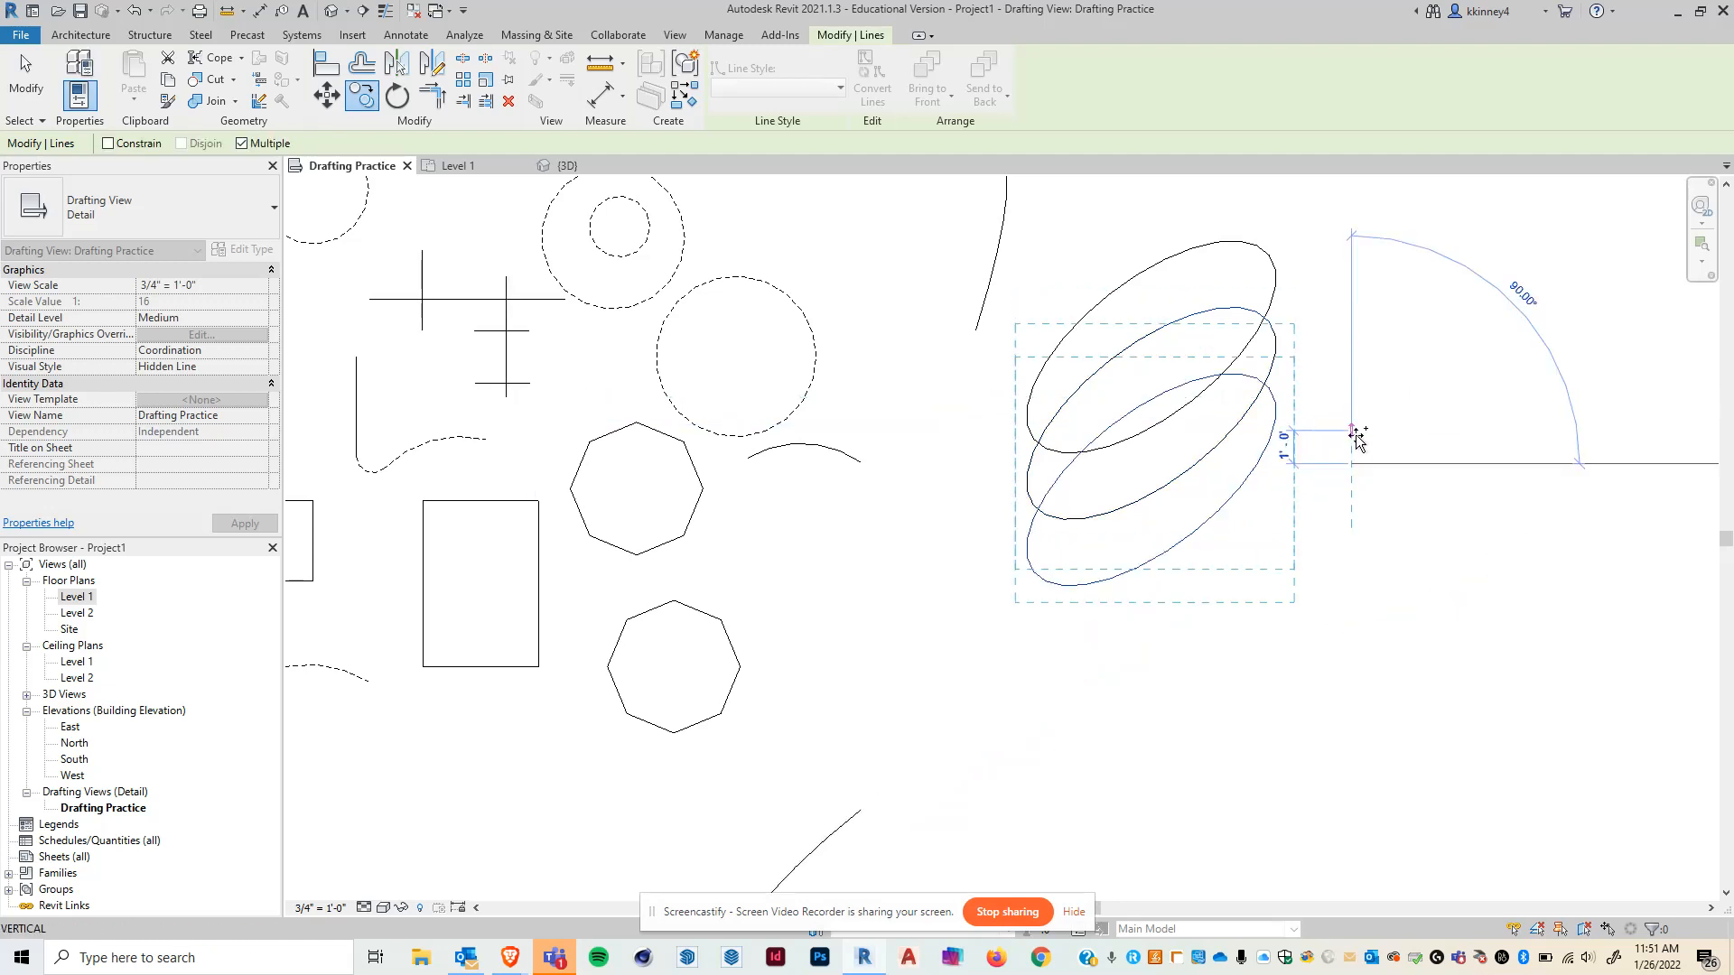
{"action": "type", "text": "4"}
{"action": "key", "text": "Return"}
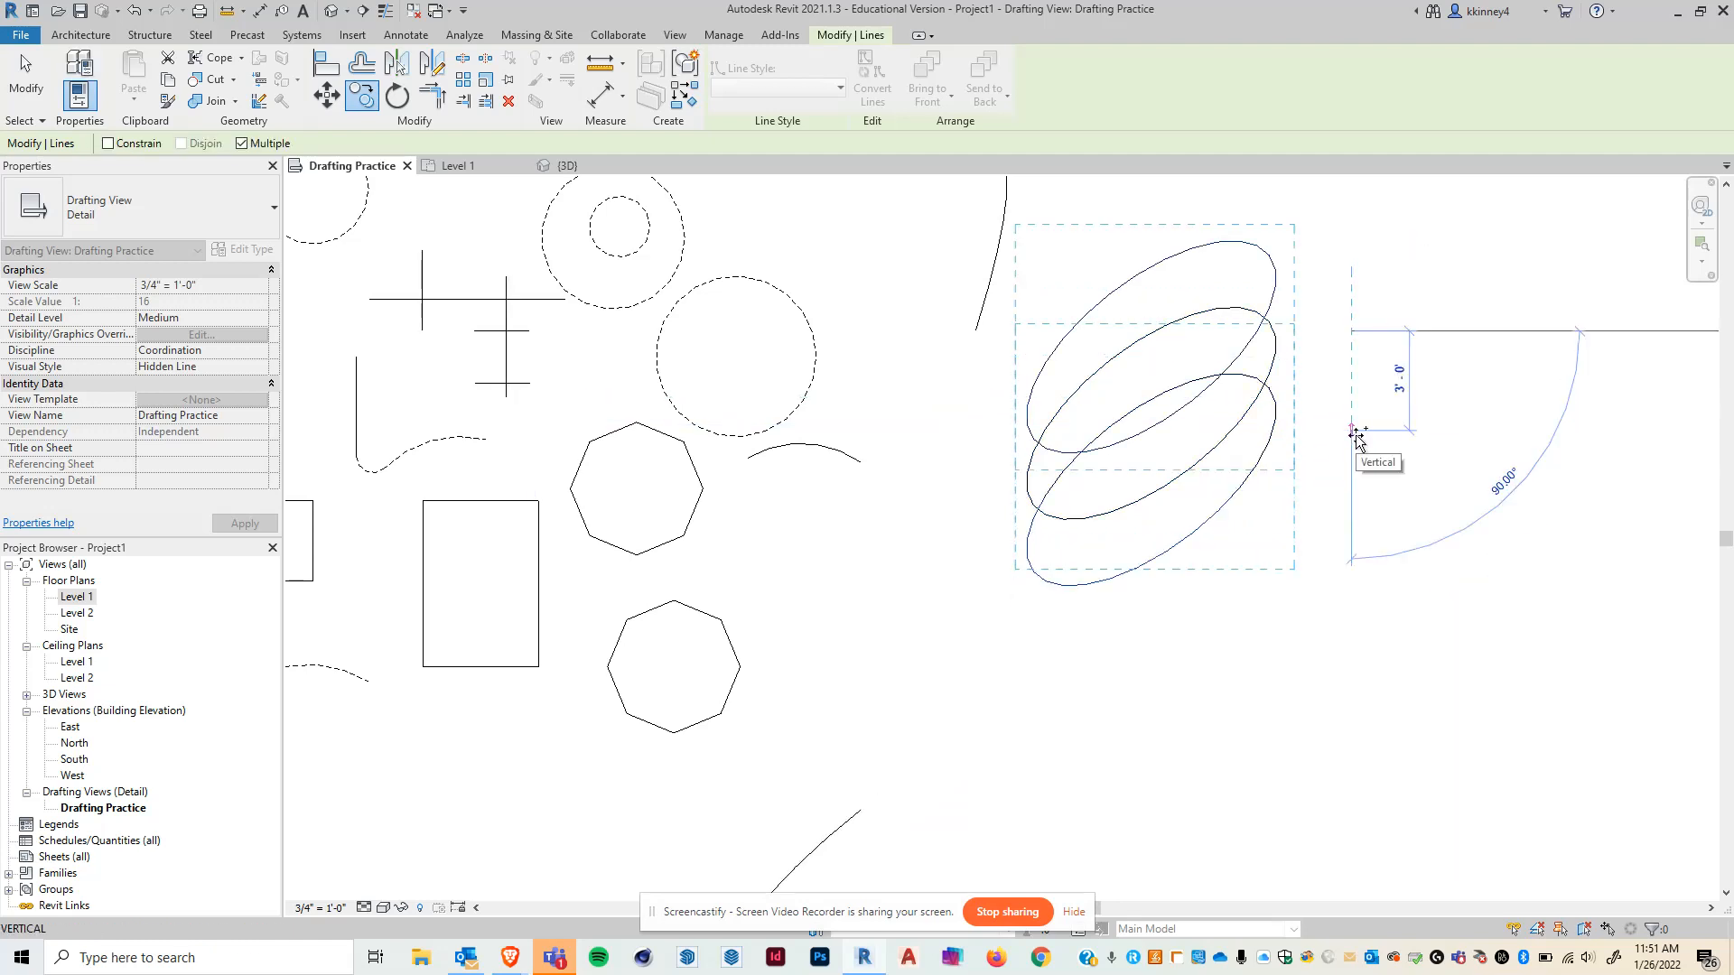
{"action": "left_click", "coordinate": [1354, 583]}
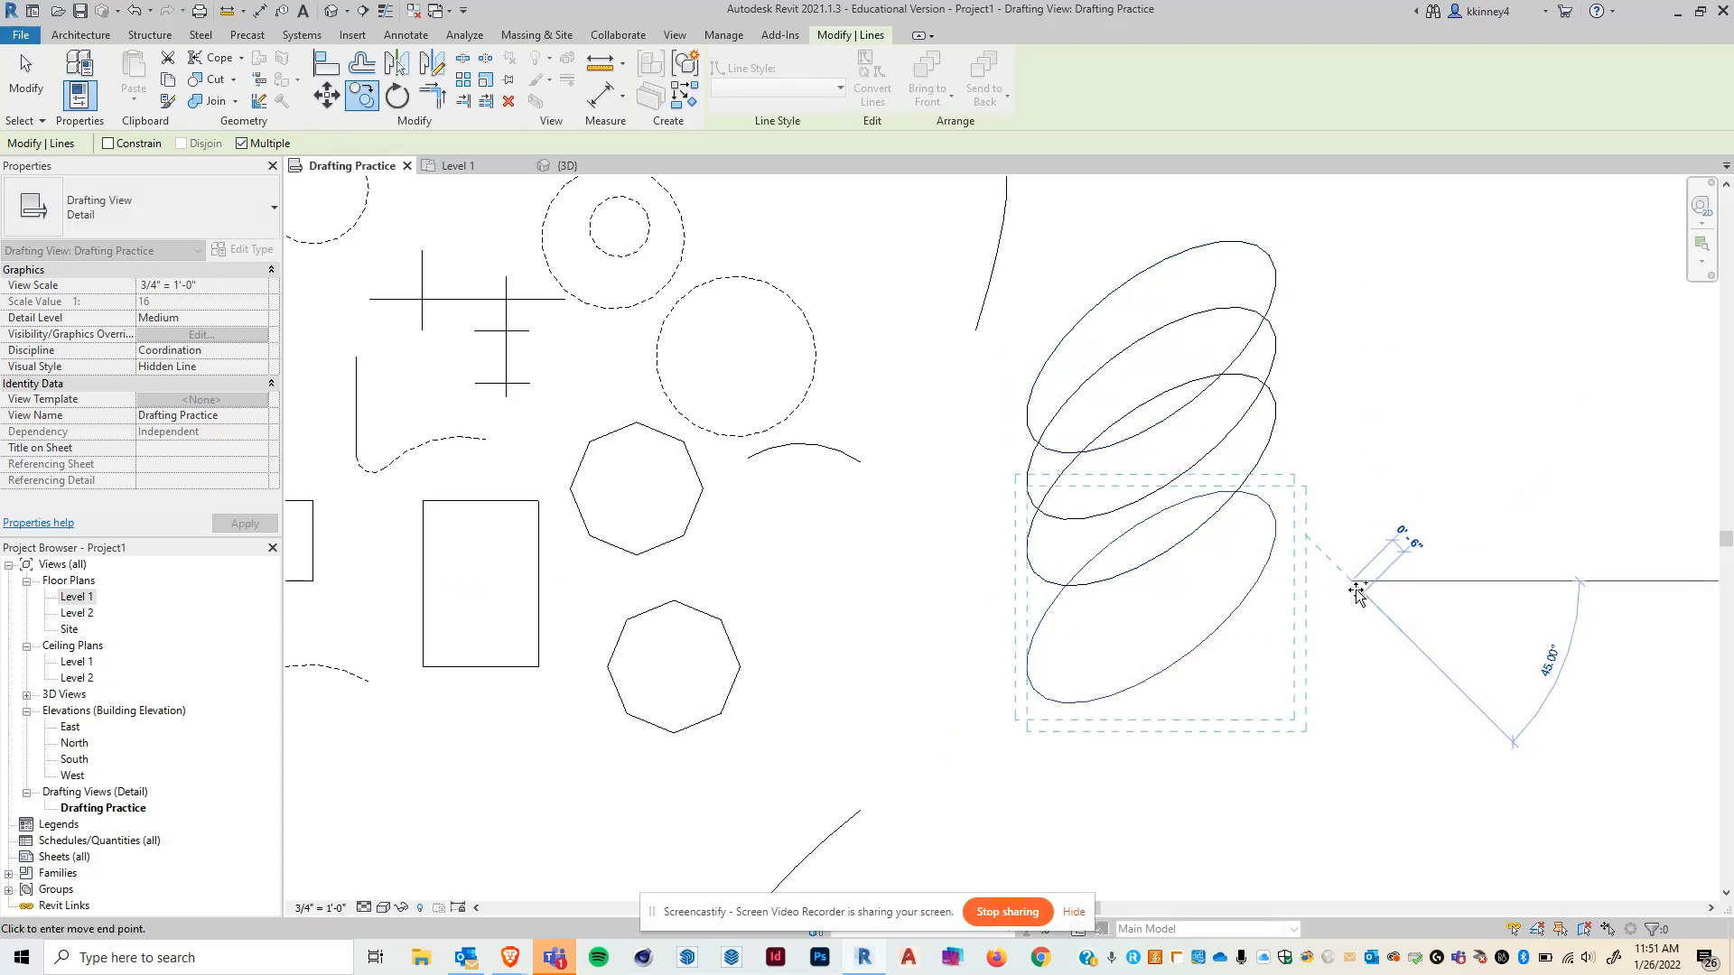
{"action": "key", "text": "Escape"}
{"action": "key", "text": "Escape"}
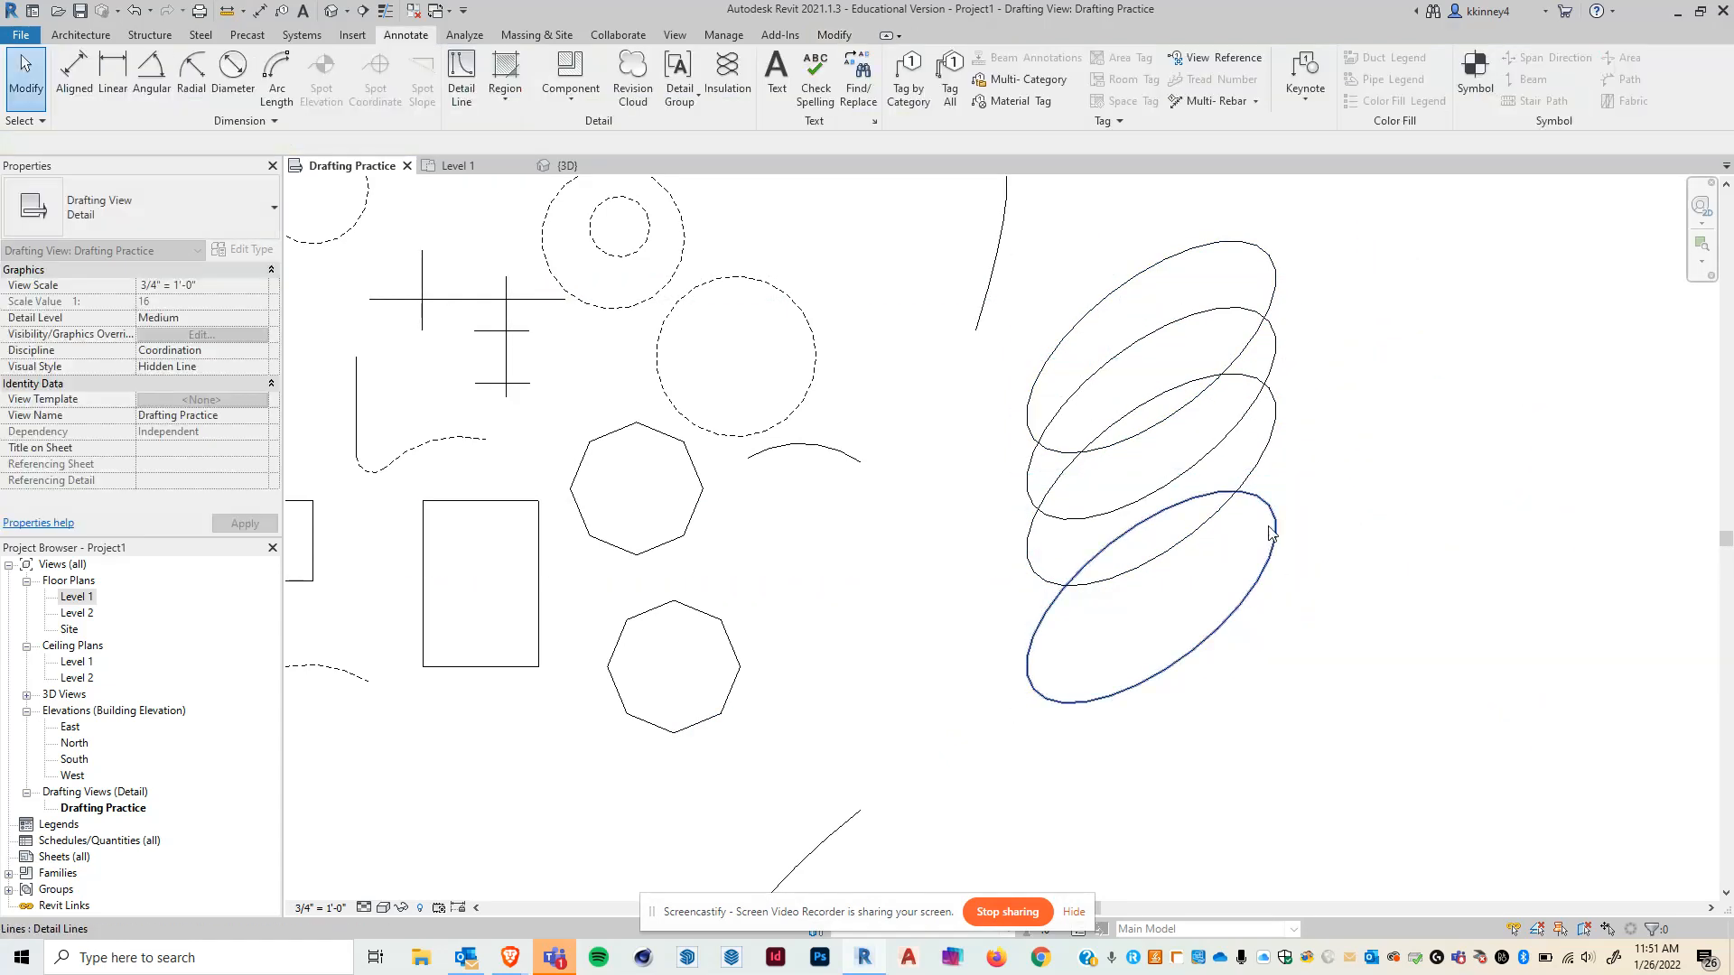
- Drag the lowest ellipse upward, then copy it twice at 2' spacing downward with Multiple enabled
{"action": "left_click", "coordinate": [1273, 531]}
{"action": "left_click_drag", "start_coordinate": [1273, 531], "coordinate": [1263, 425]}
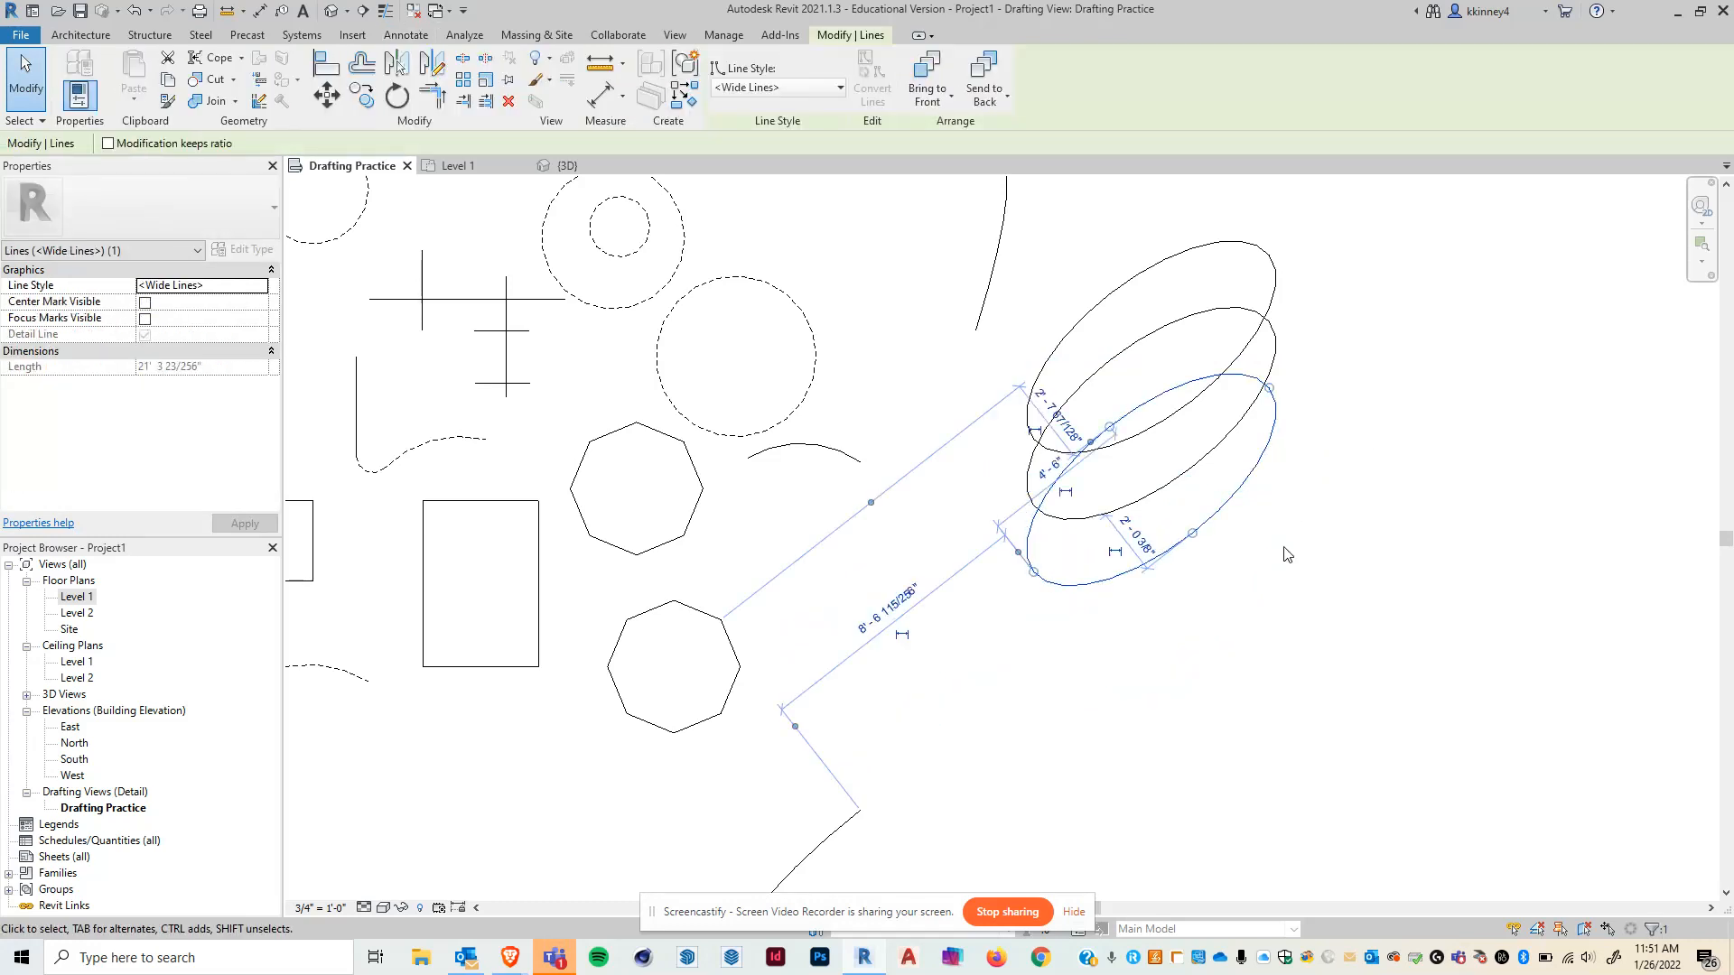
{"action": "left_click", "coordinate": [361, 98]}
{"action": "left_click", "coordinate": [1400, 501]}
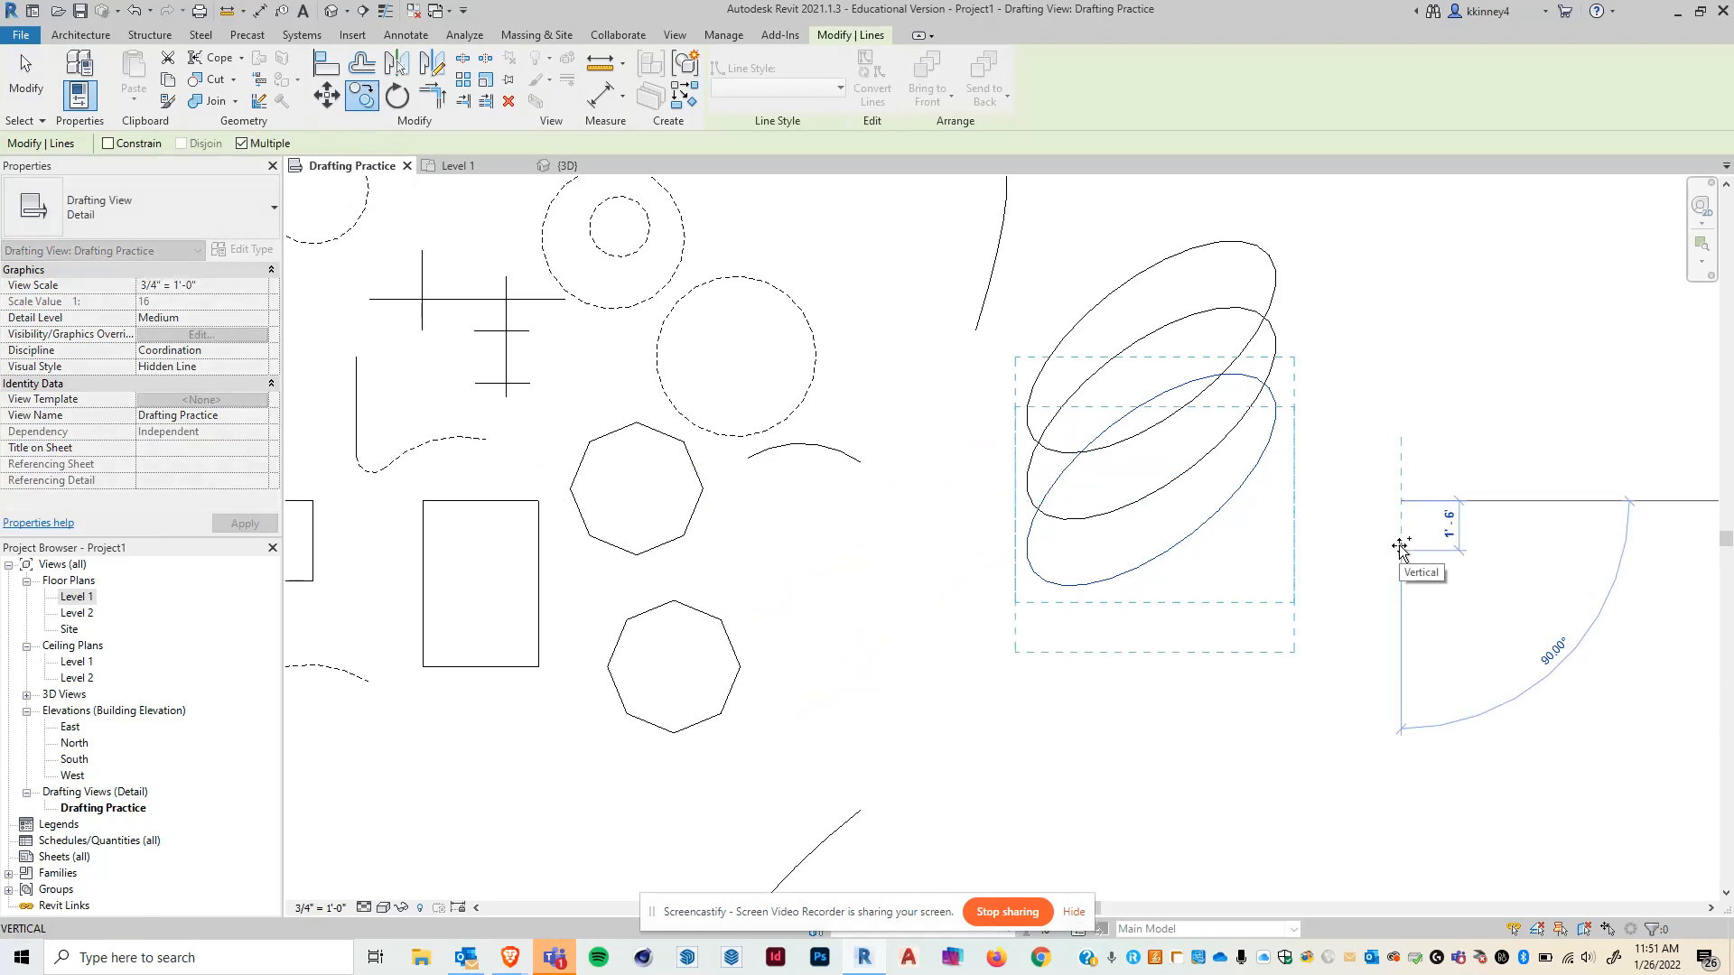
{"action": "left_click", "coordinate": [1400, 545]}
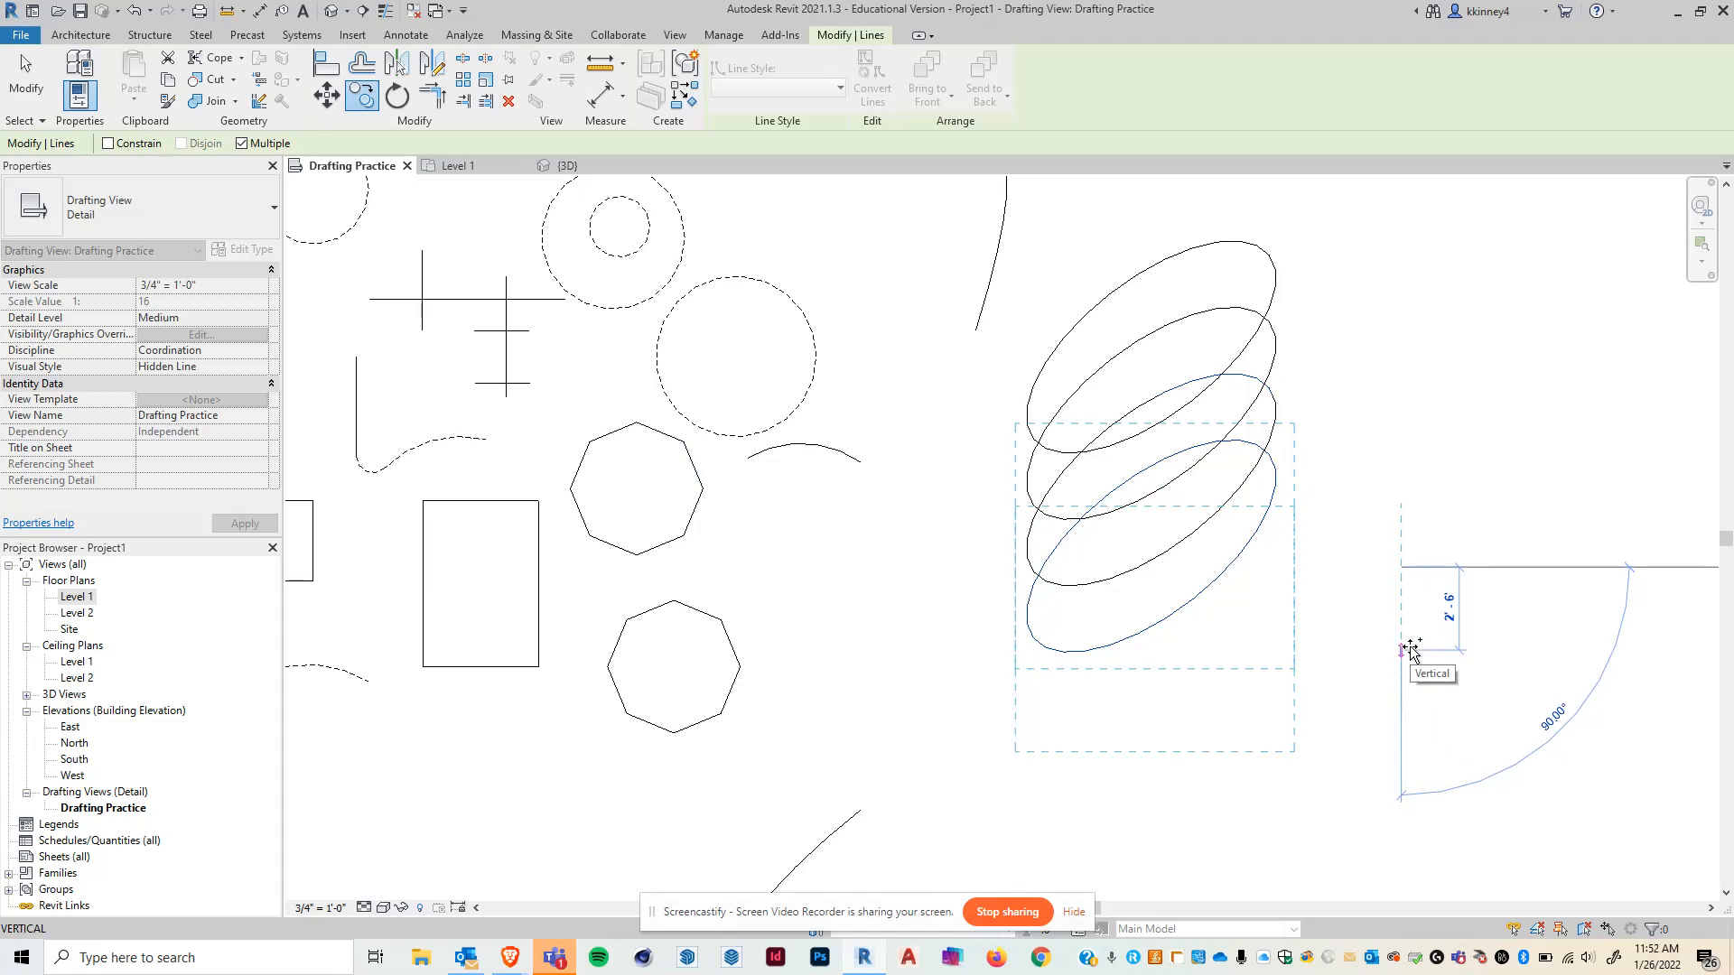
{"action": "type", "text": "2"}
{"action": "key", "text": "Return"}
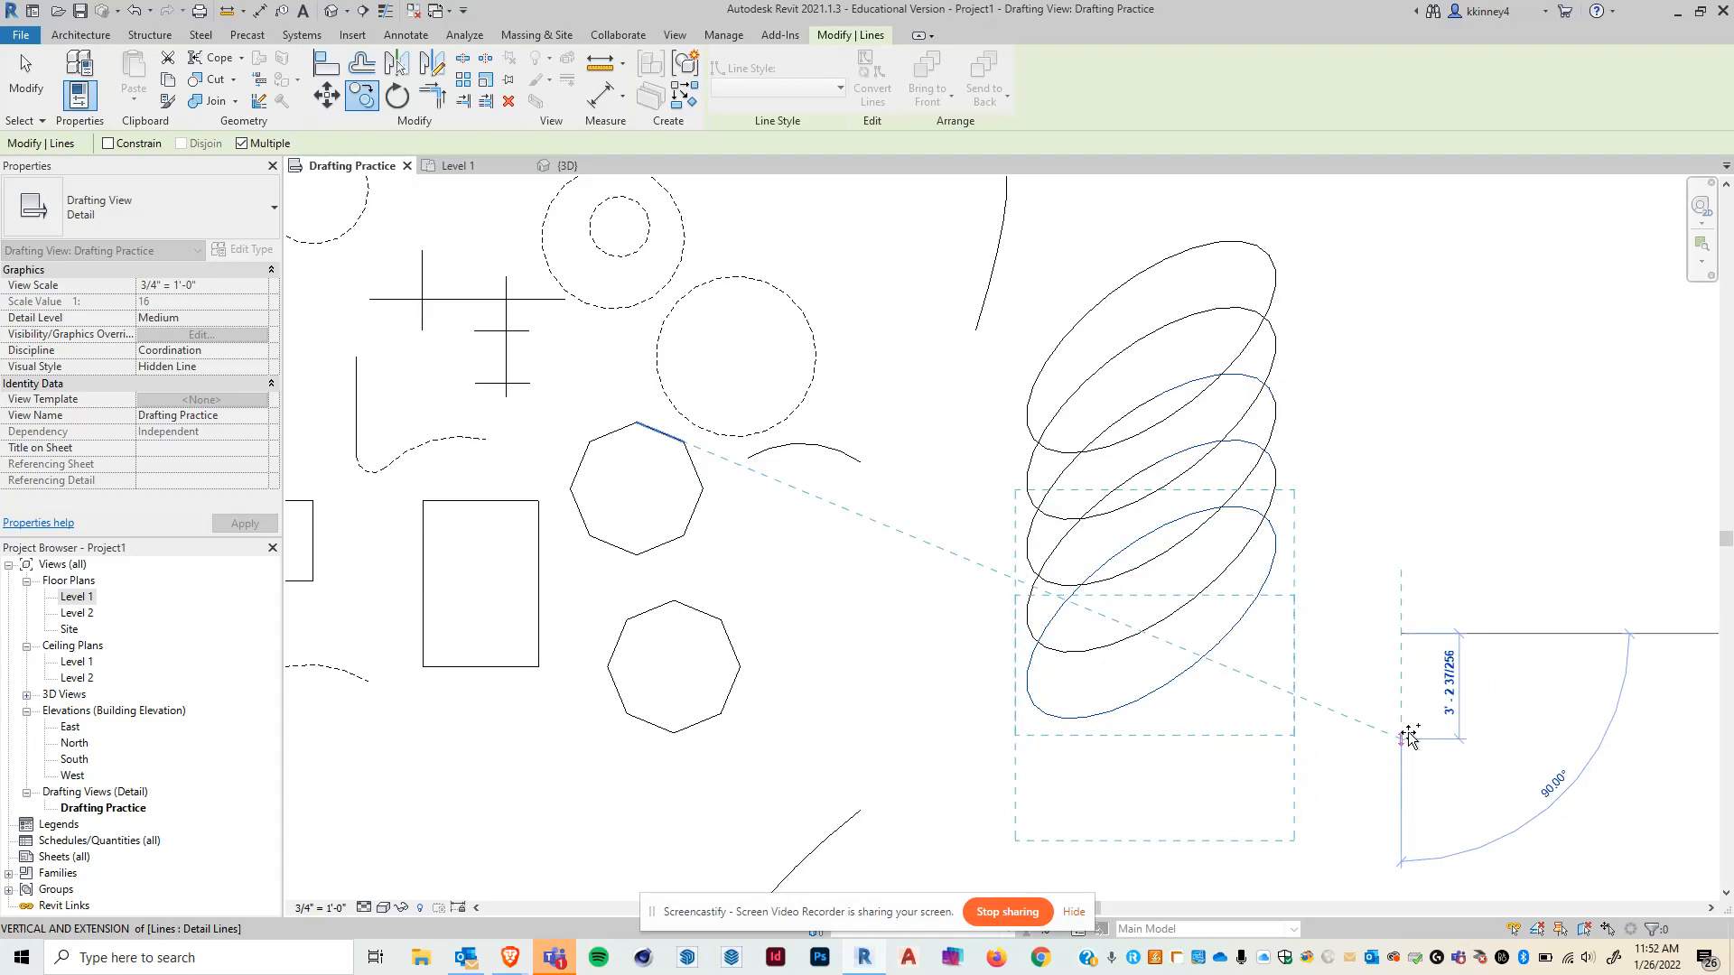
{"action": "type", "text": "2"}
{"action": "key", "text": "Return"}
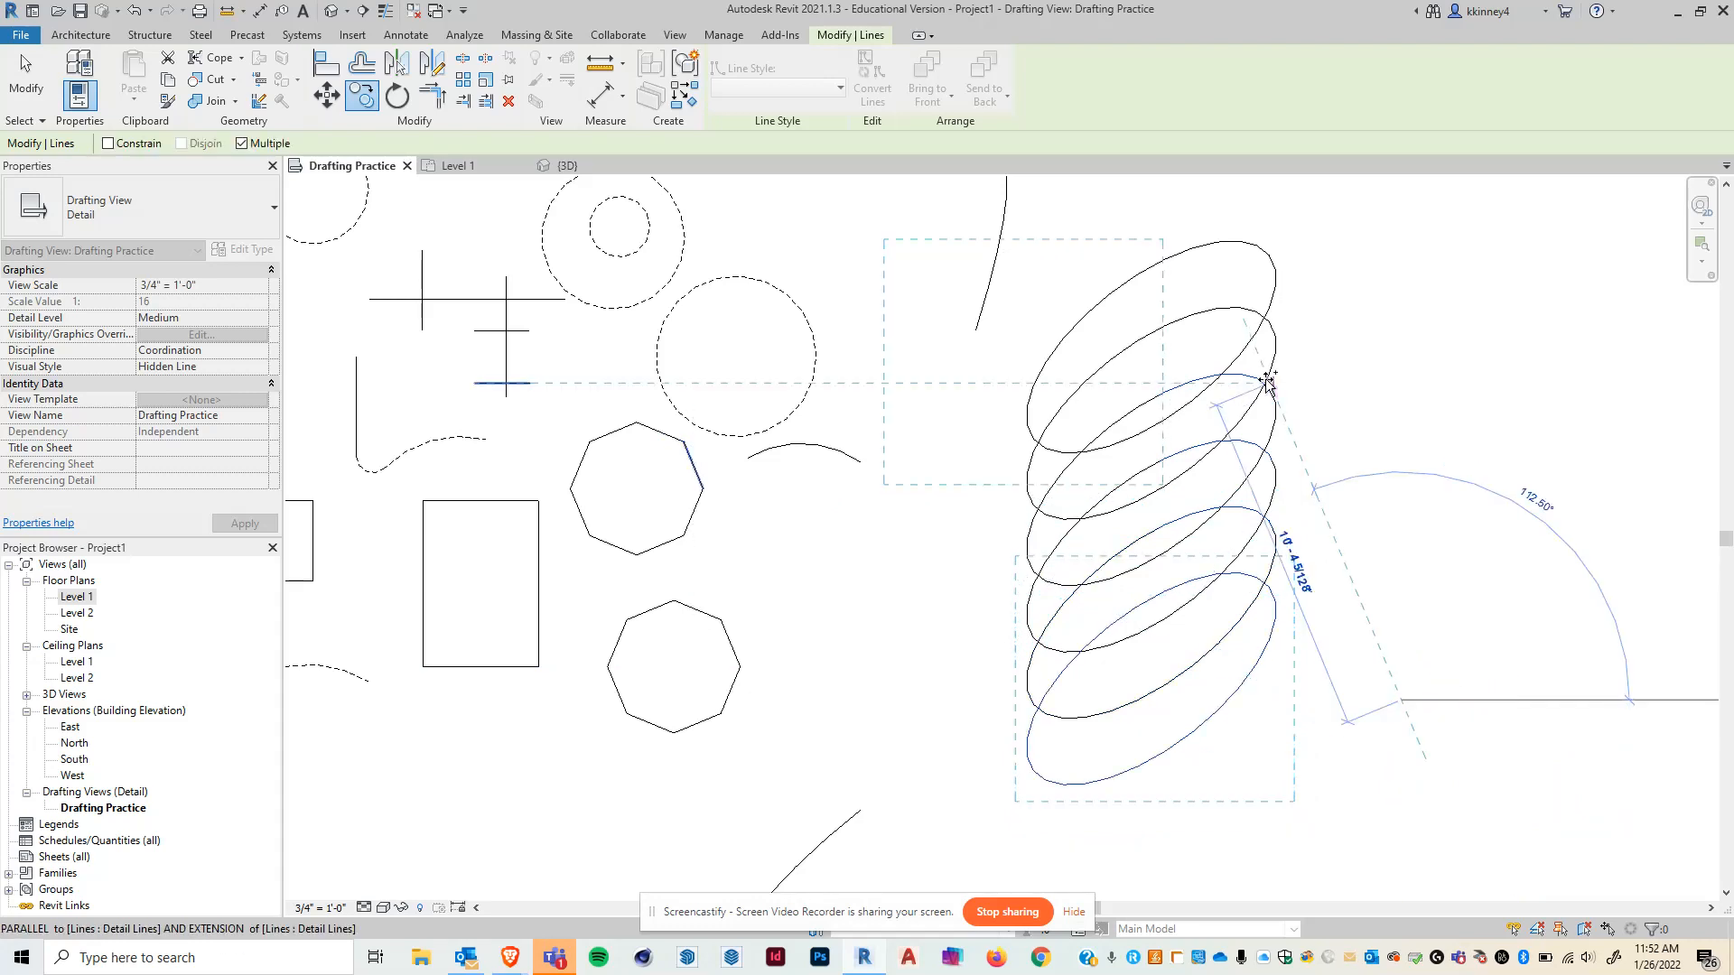
{"action": "key", "text": "ctrl"}
{"action": "key", "text": "ctrl"}
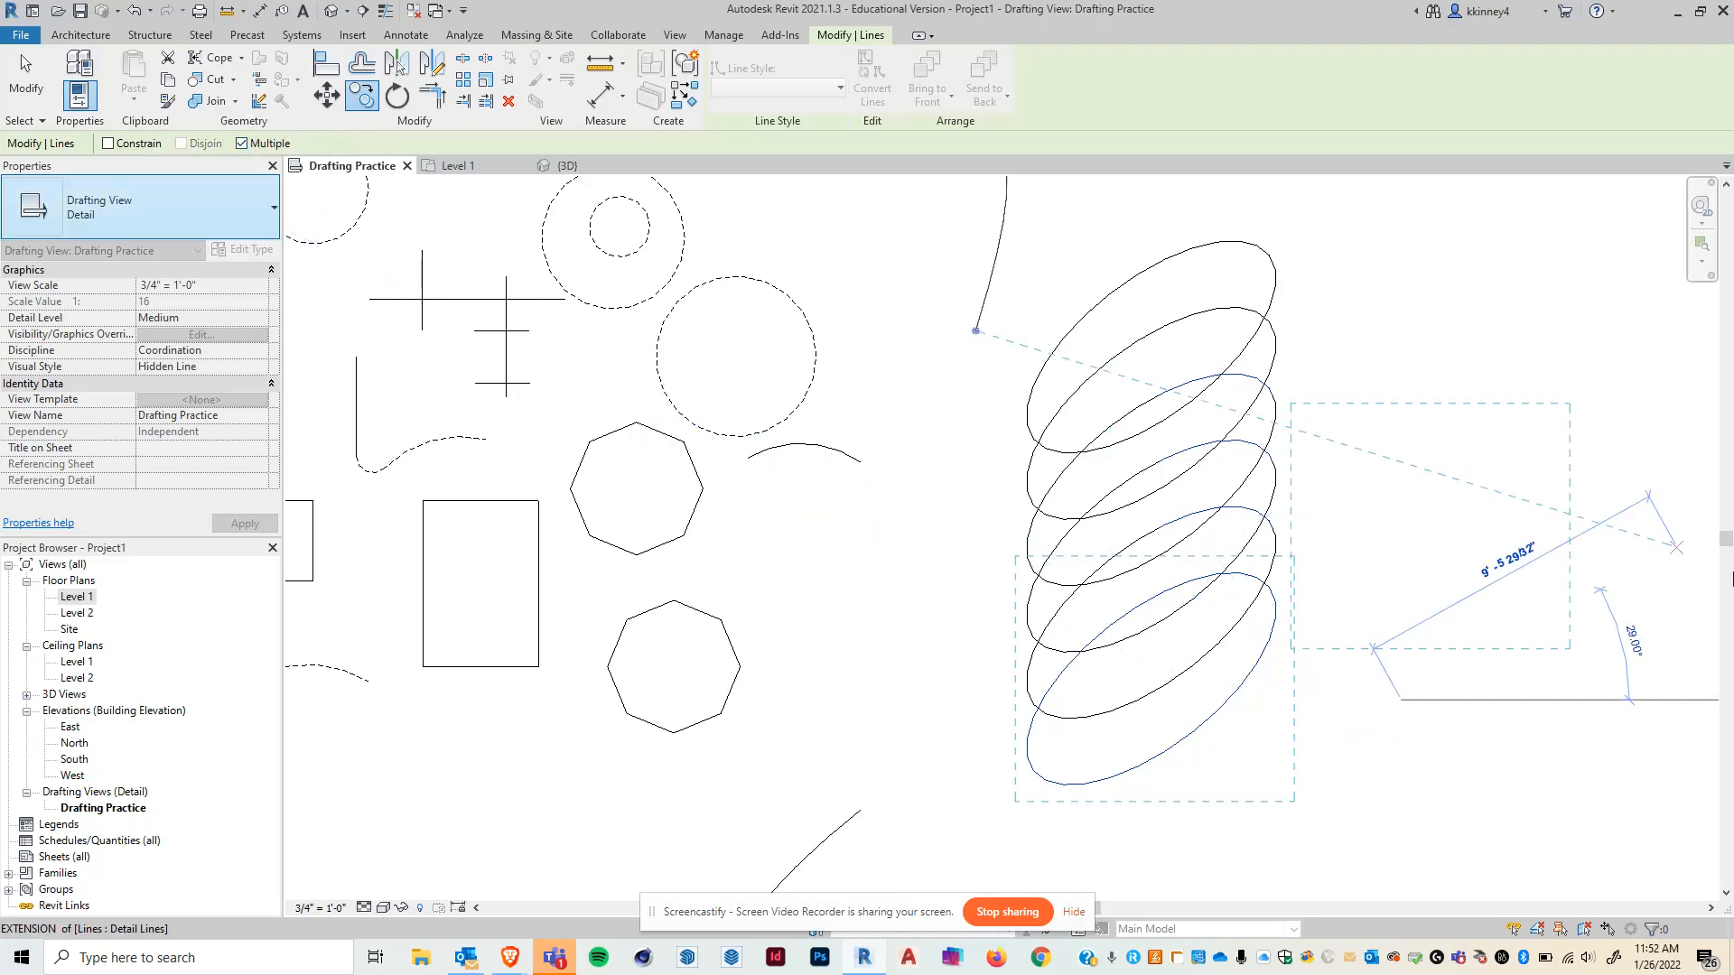
{"action": "key", "text": "Escape"}
{"action": "key", "text": "Escape"}
{"action": "scroll", "coordinate": [1039, 553], "scroll_direction": "down", "scroll_amount": 3}
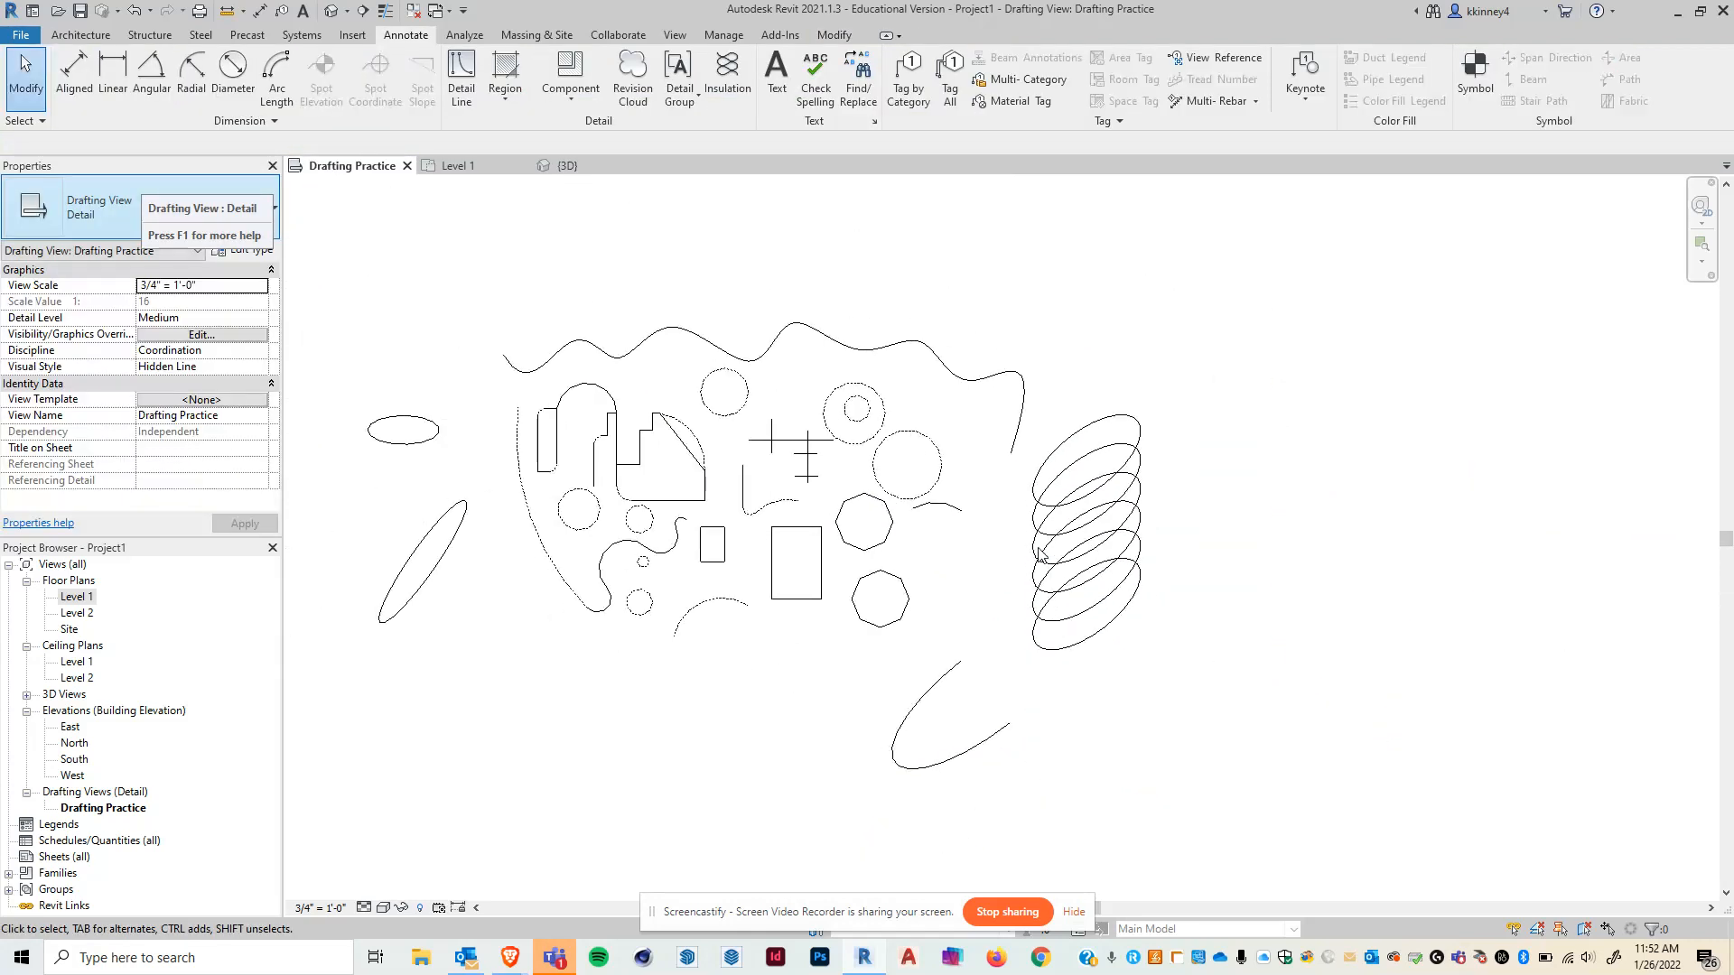
{"action": "scroll", "coordinate": [1039, 553], "scroll_direction": "up", "scroll_amount": 2}
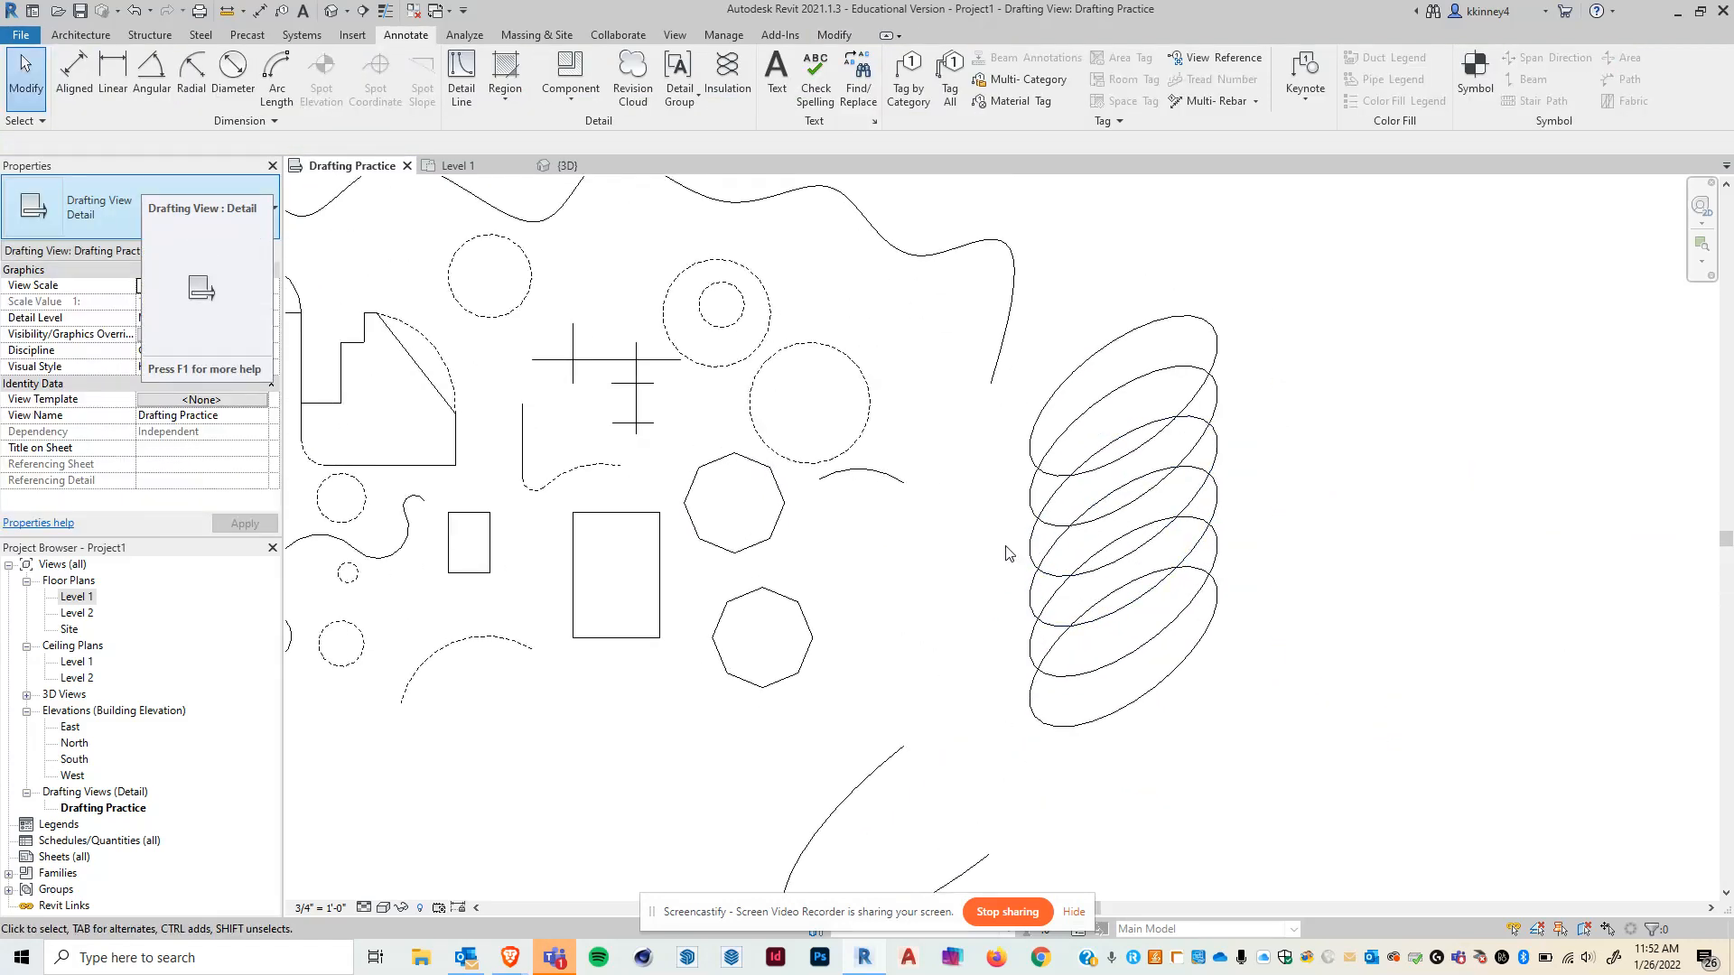
{"action": "left_click", "coordinate": [868, 397]}
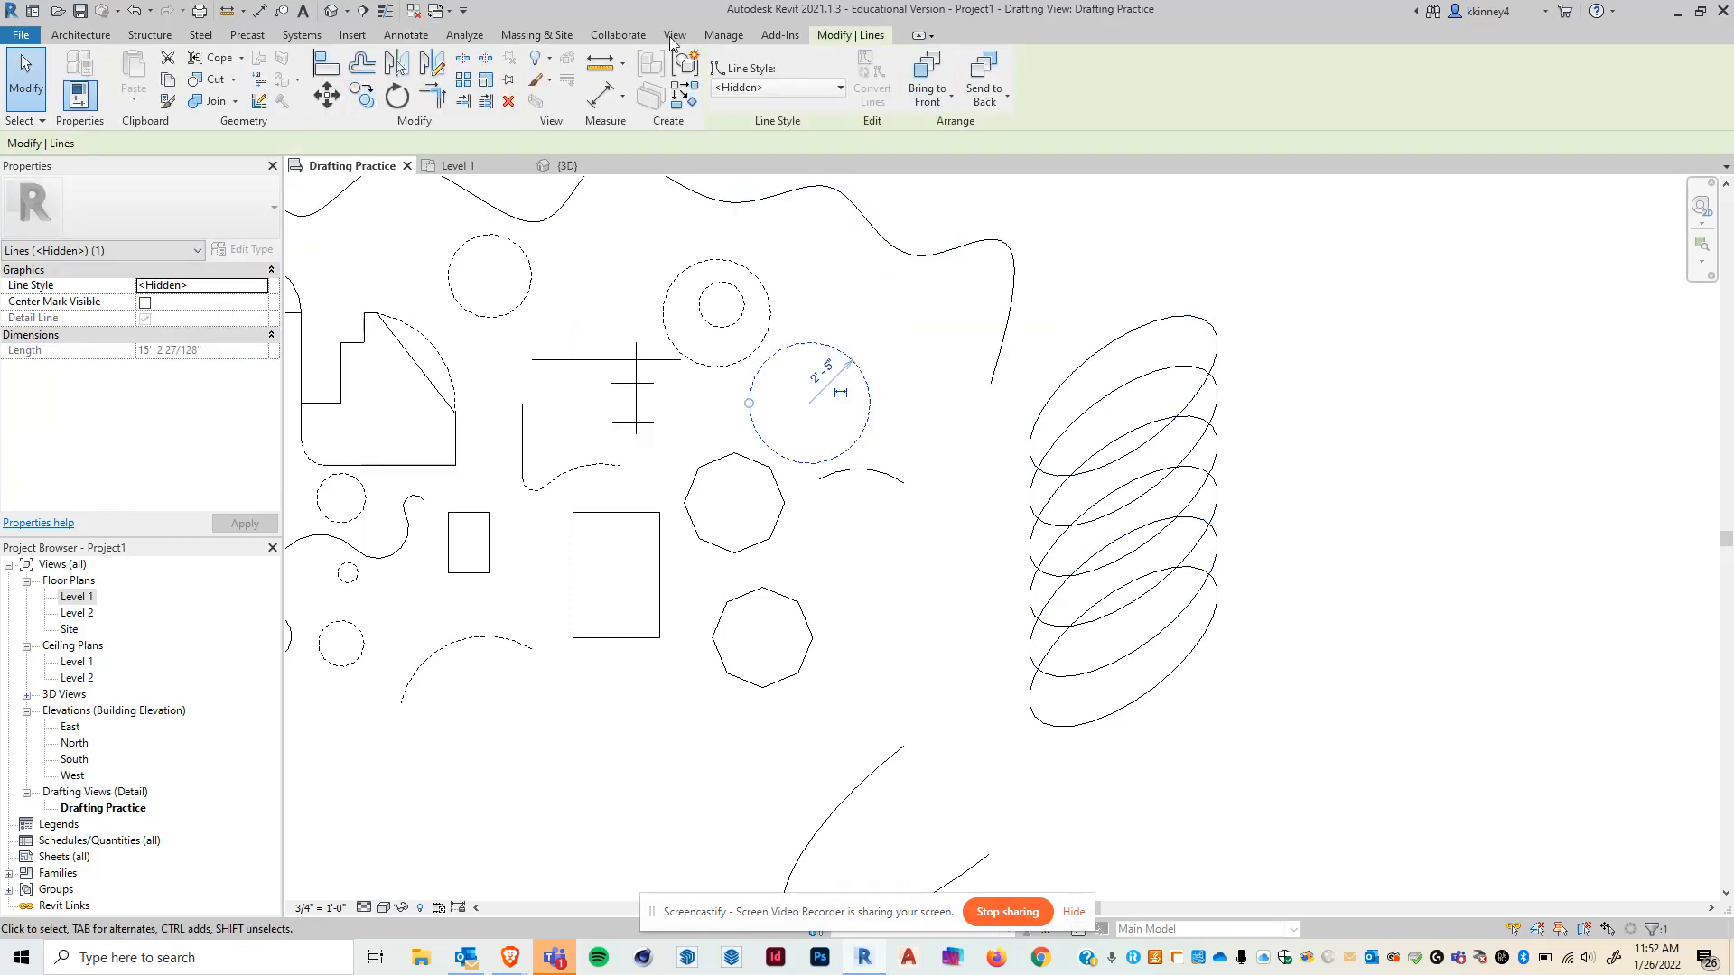
{"action": "key", "text": "Escape"}
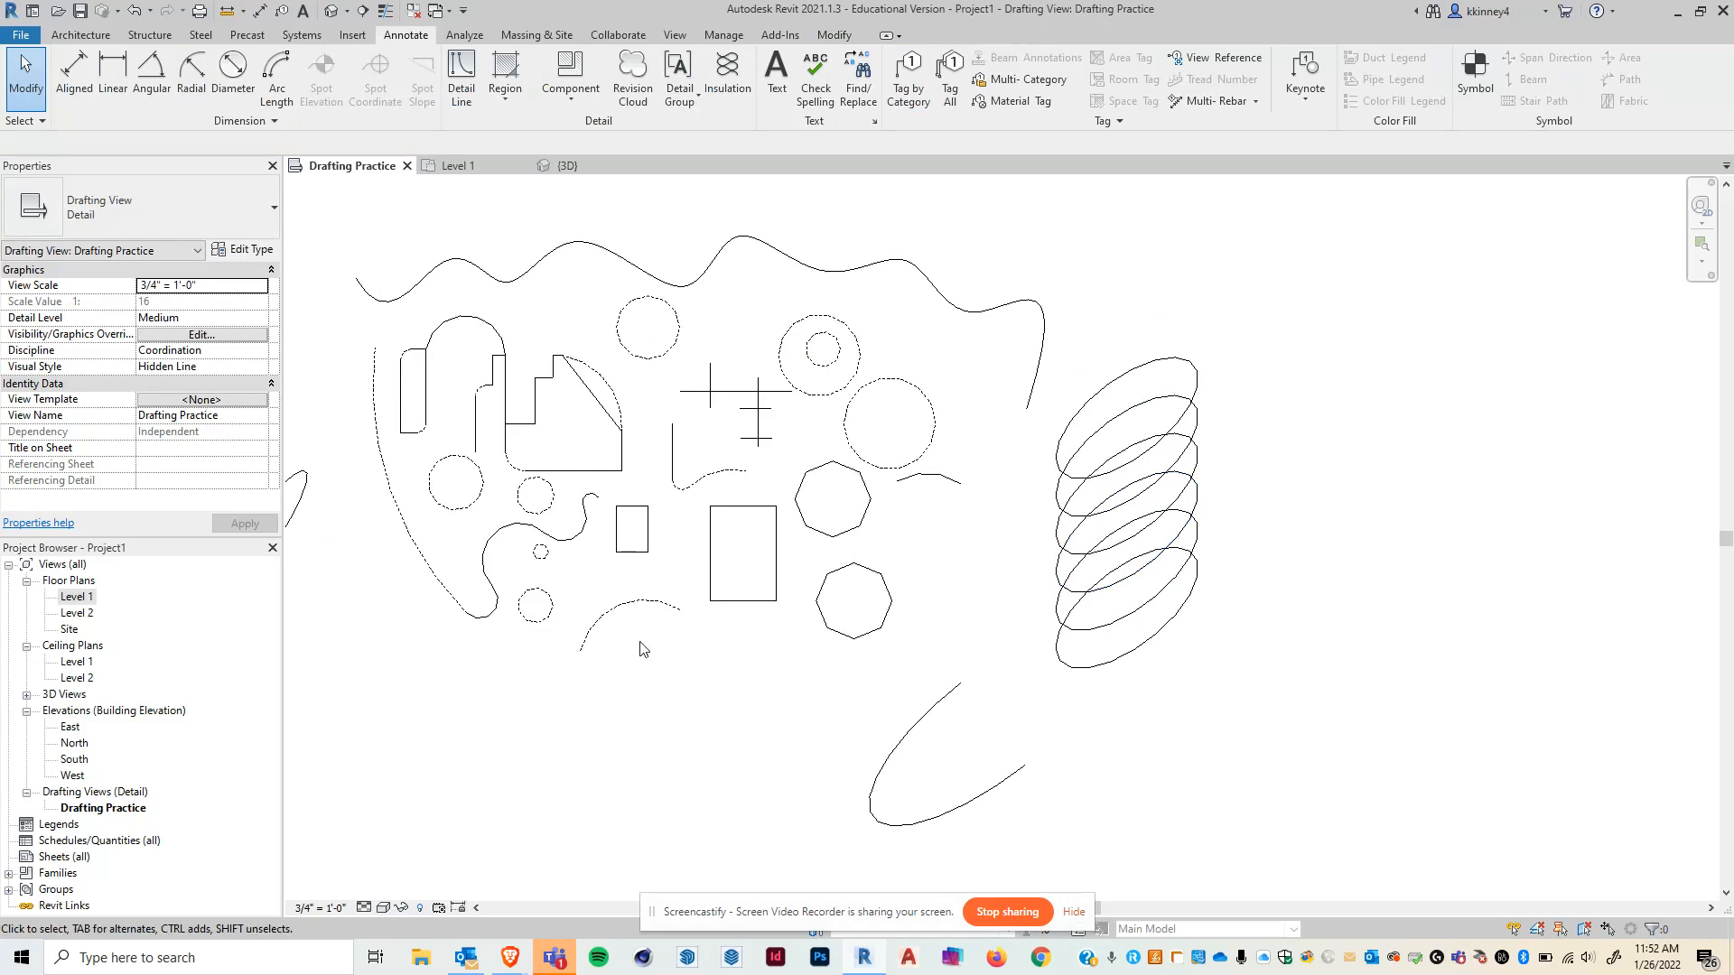
- Select the small rectangle and rotate it slightly clockwise about its centre
{"action": "scroll", "coordinate": [643, 648], "scroll_direction": "up", "scroll_amount": 2}
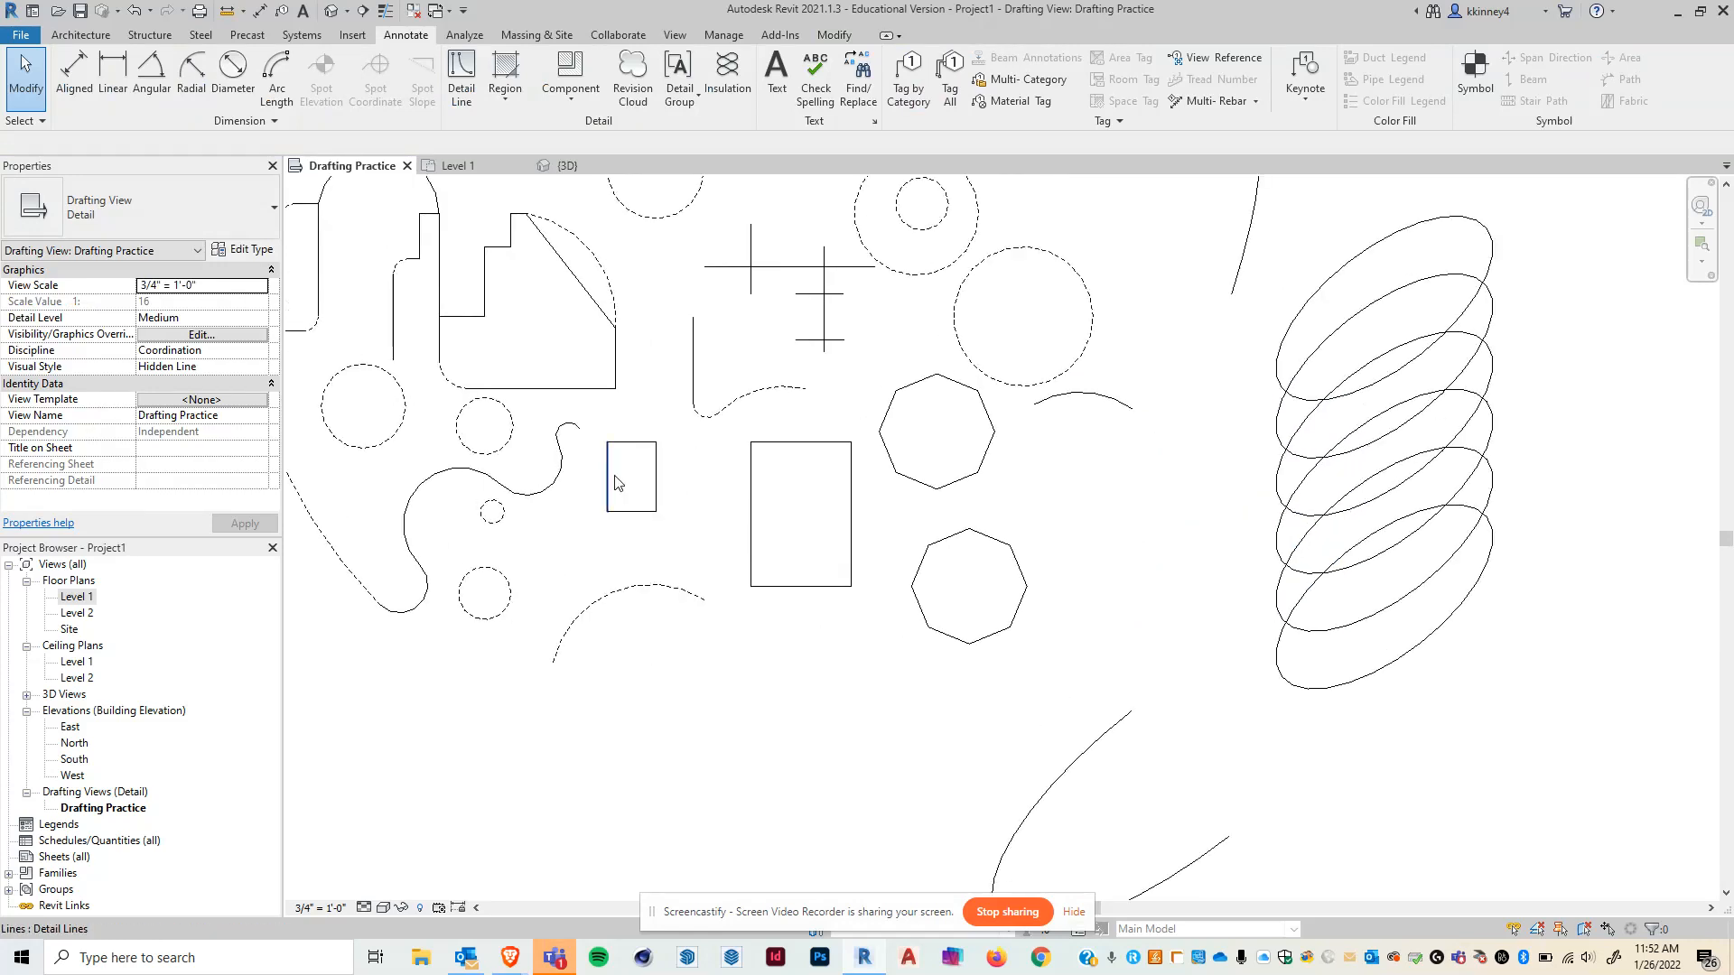
{"action": "left_click_drag", "start_coordinate": [596, 437], "coordinate": [670, 569]}
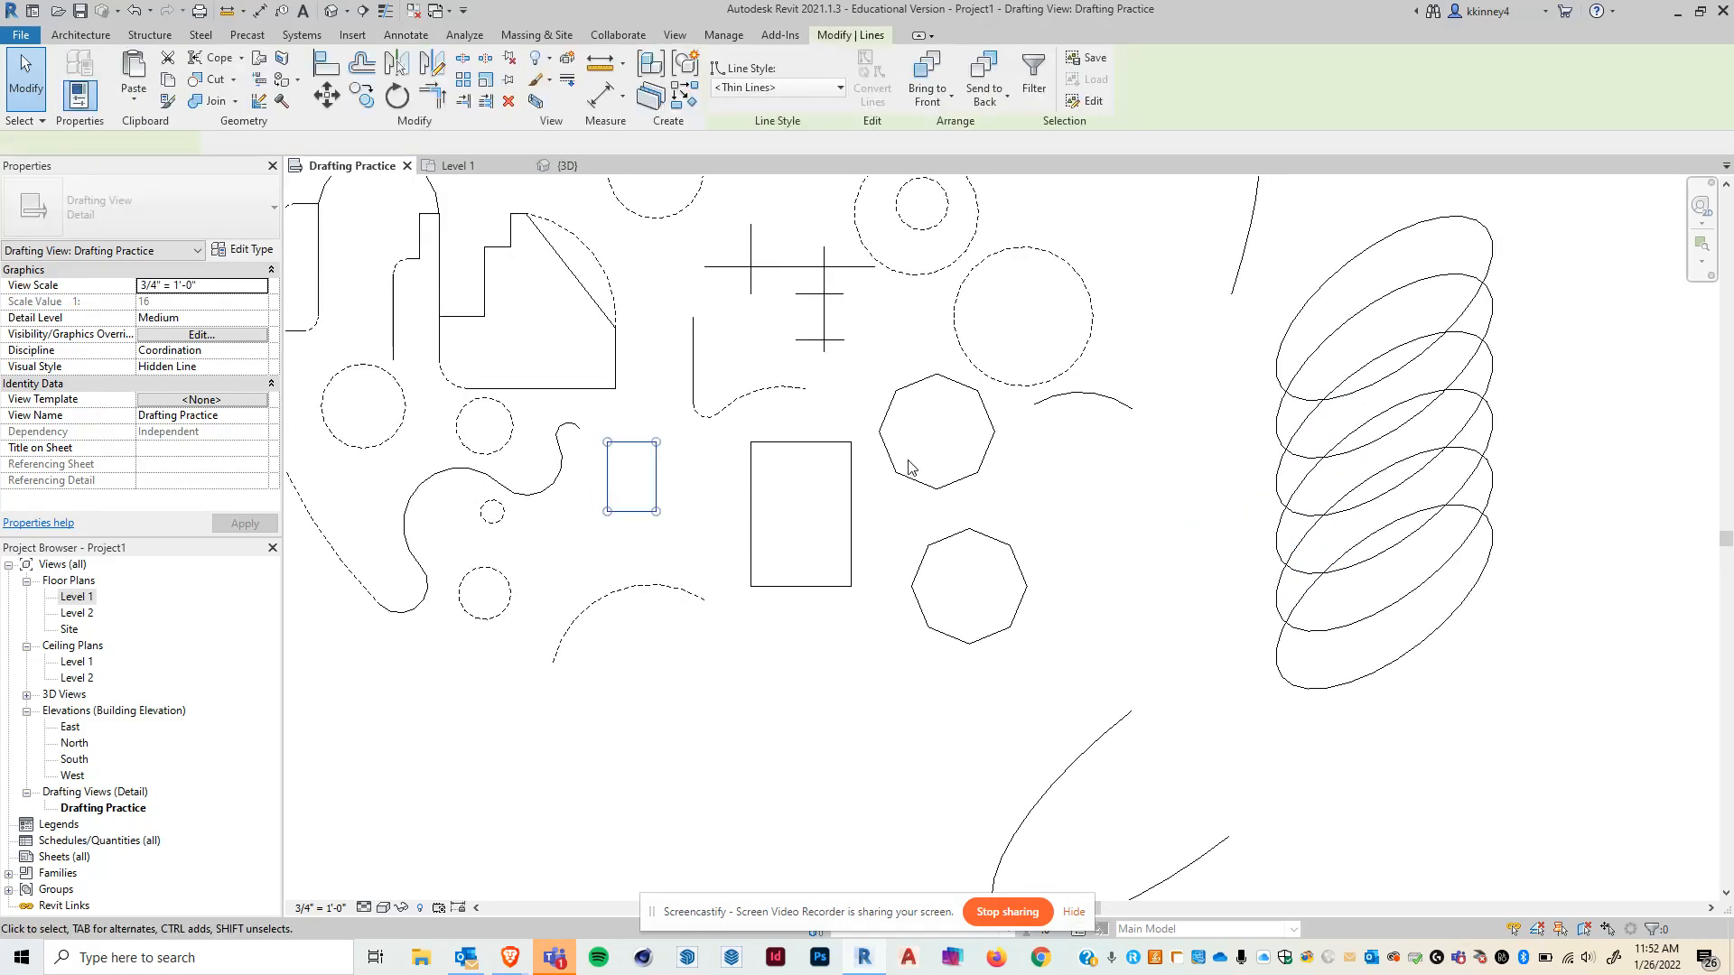
{"action": "scroll", "coordinate": [1137, 488], "scroll_direction": "down", "scroll_amount": 1}
{"action": "scroll", "coordinate": [745, 438], "scroll_direction": "up", "scroll_amount": 2}
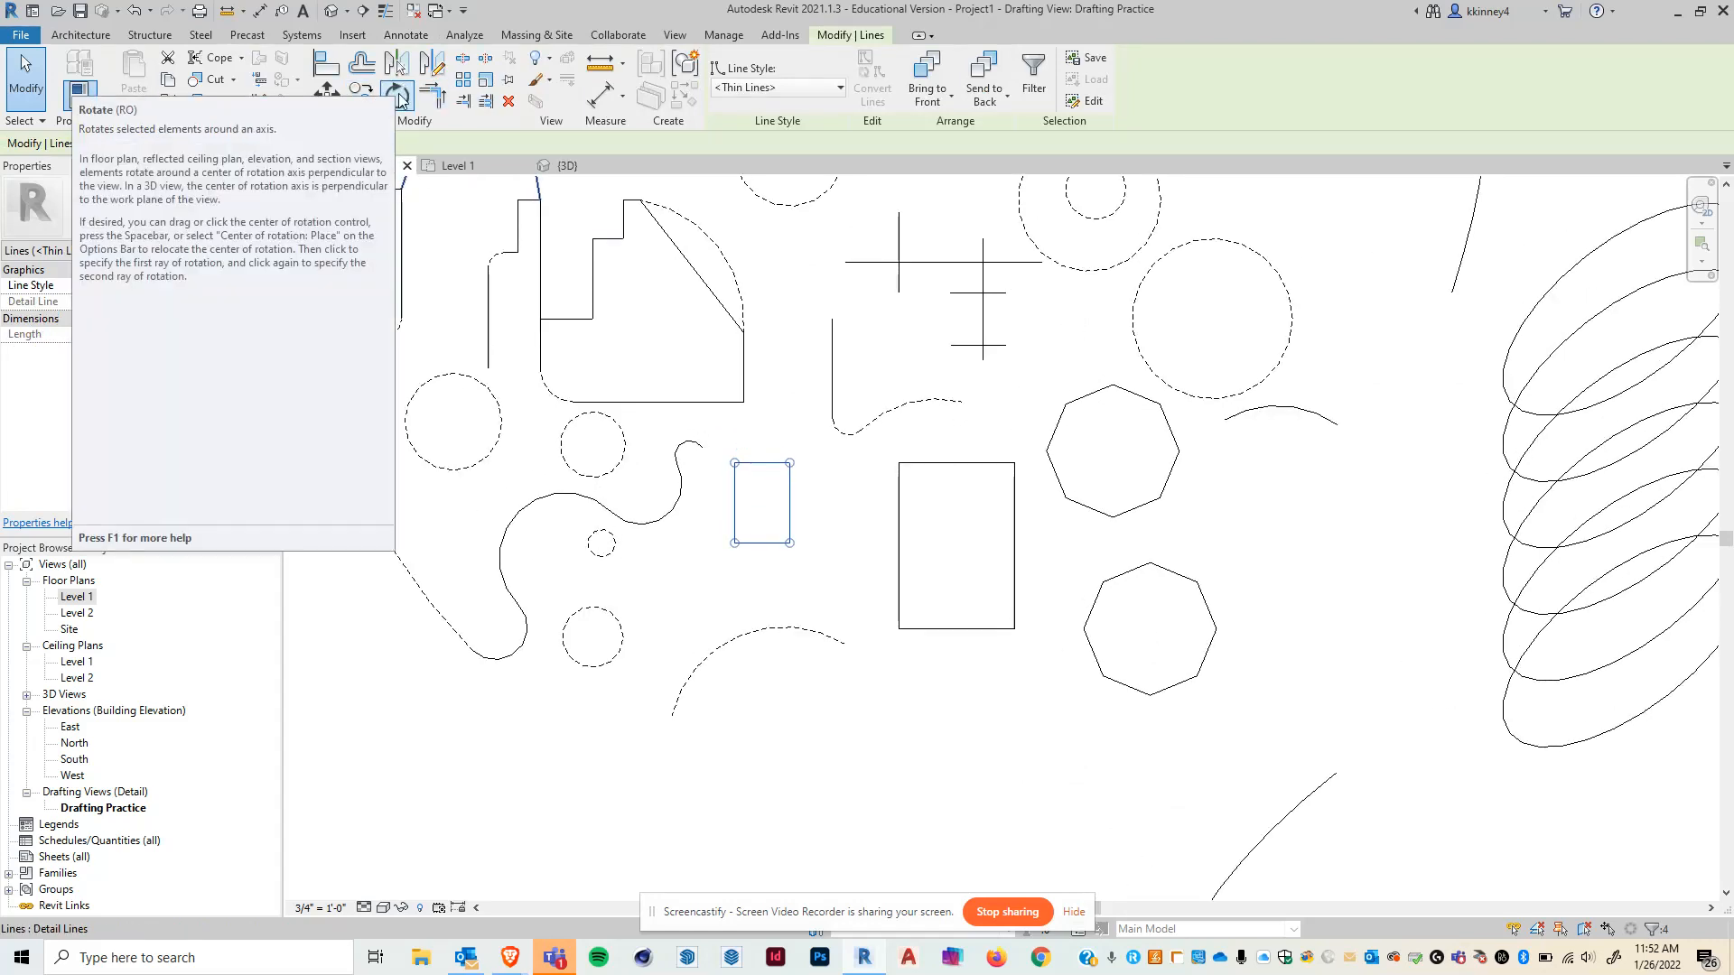
{"action": "left_click", "coordinate": [399, 90]}
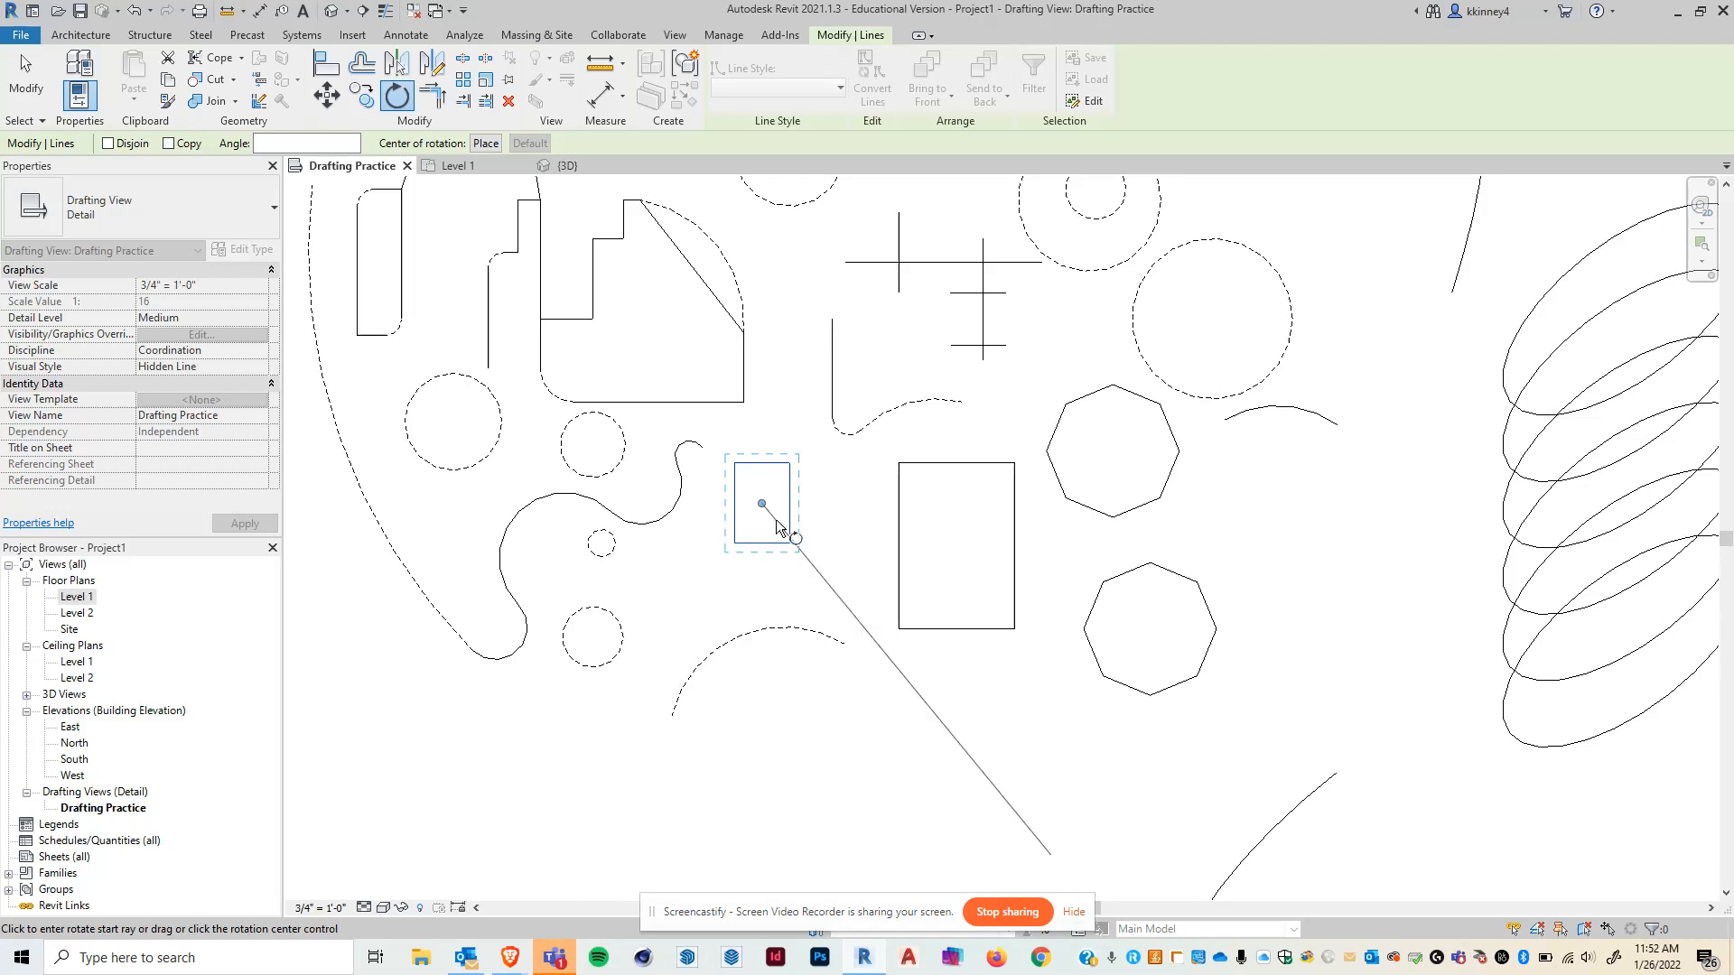
{"action": "left_click", "coordinate": [836, 497]}
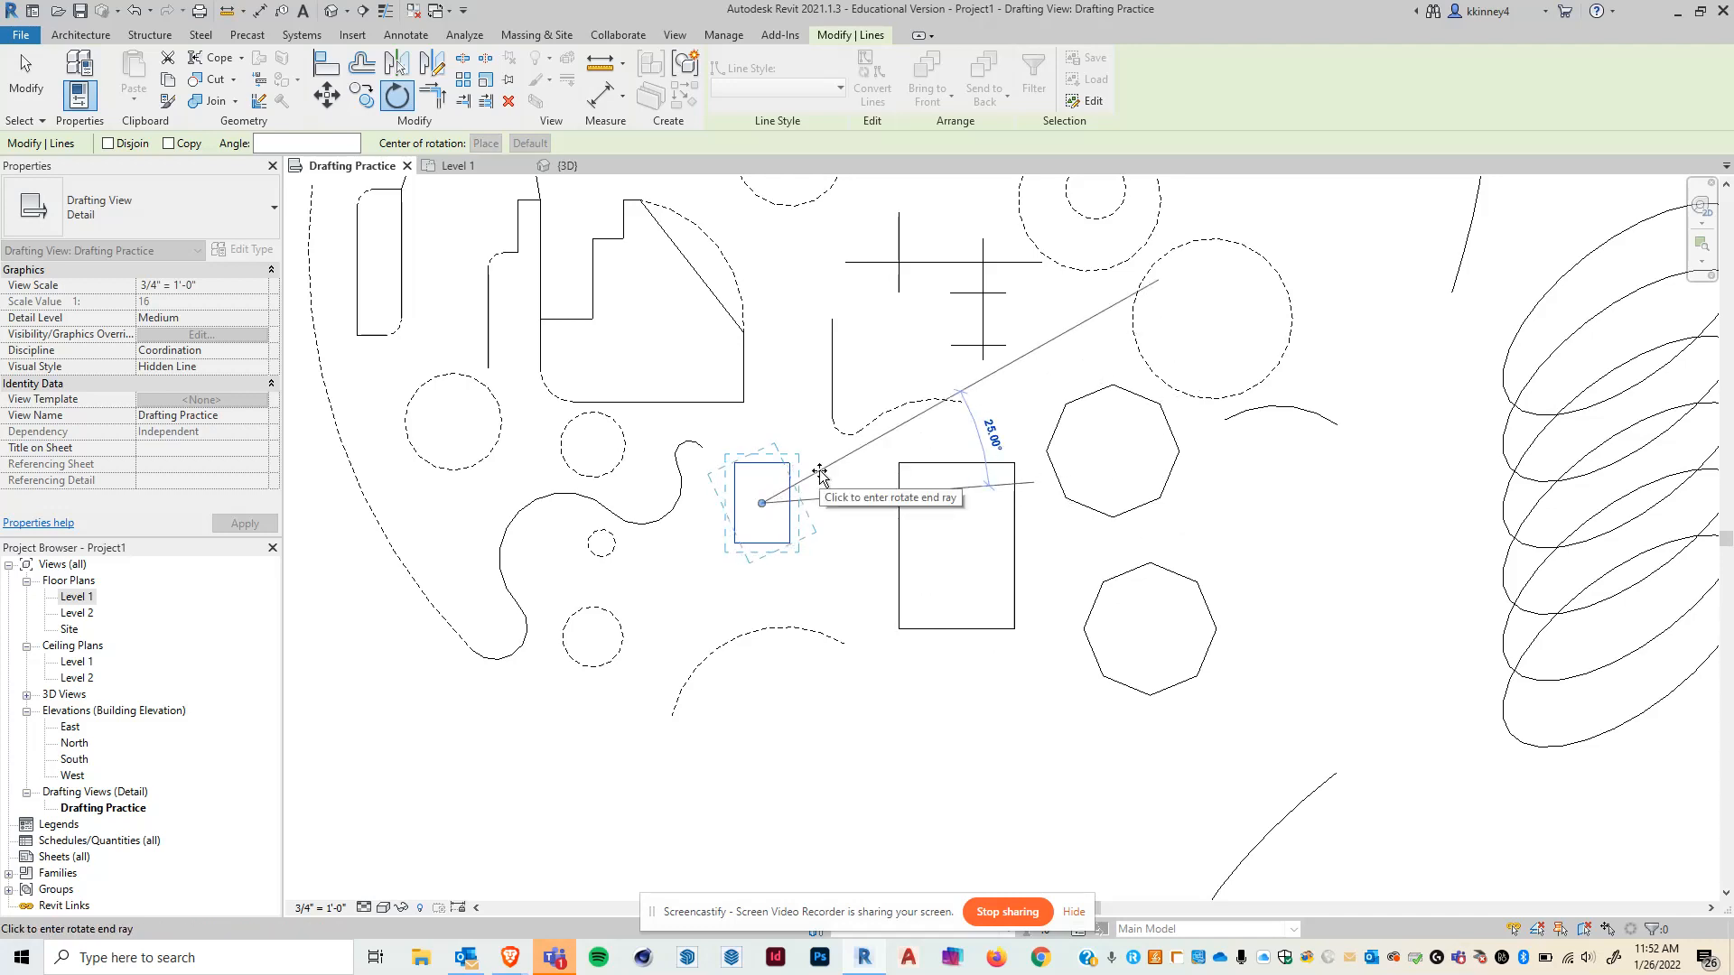
{"action": "left_click", "coordinate": [839, 558]}
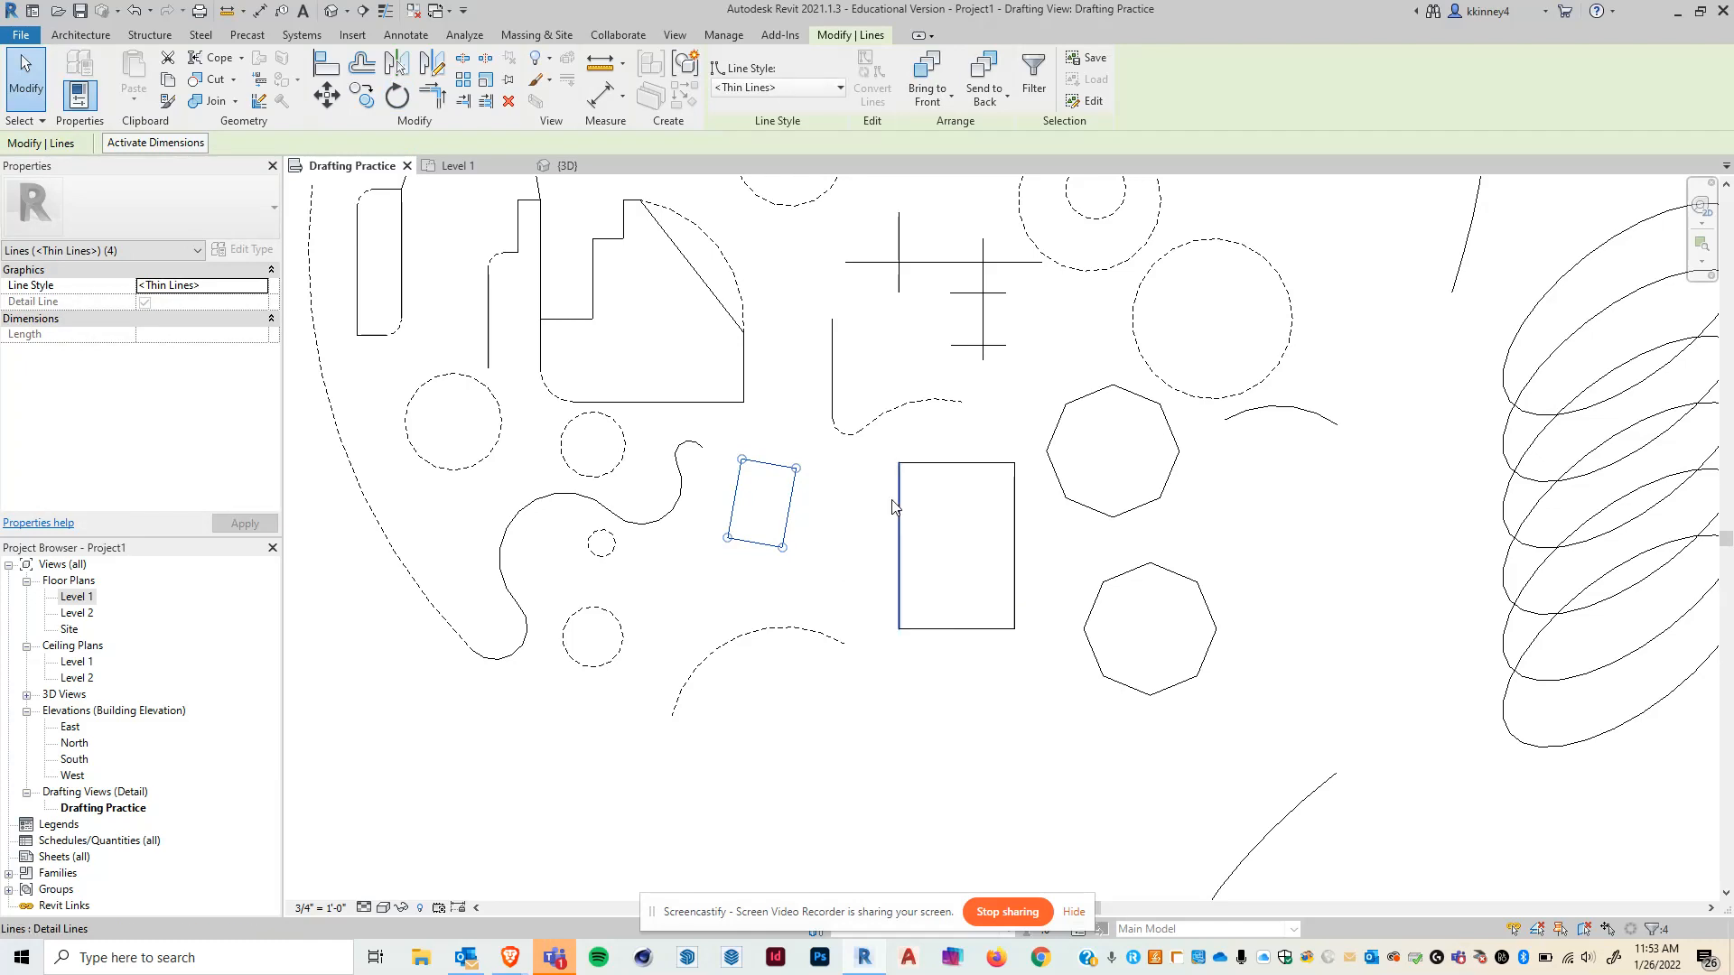
- Rotate the small rectangle about 13° clockwise about its upper-left corner
{"action": "left_click_drag", "start_coordinate": [712, 430], "coordinate": [817, 587]}
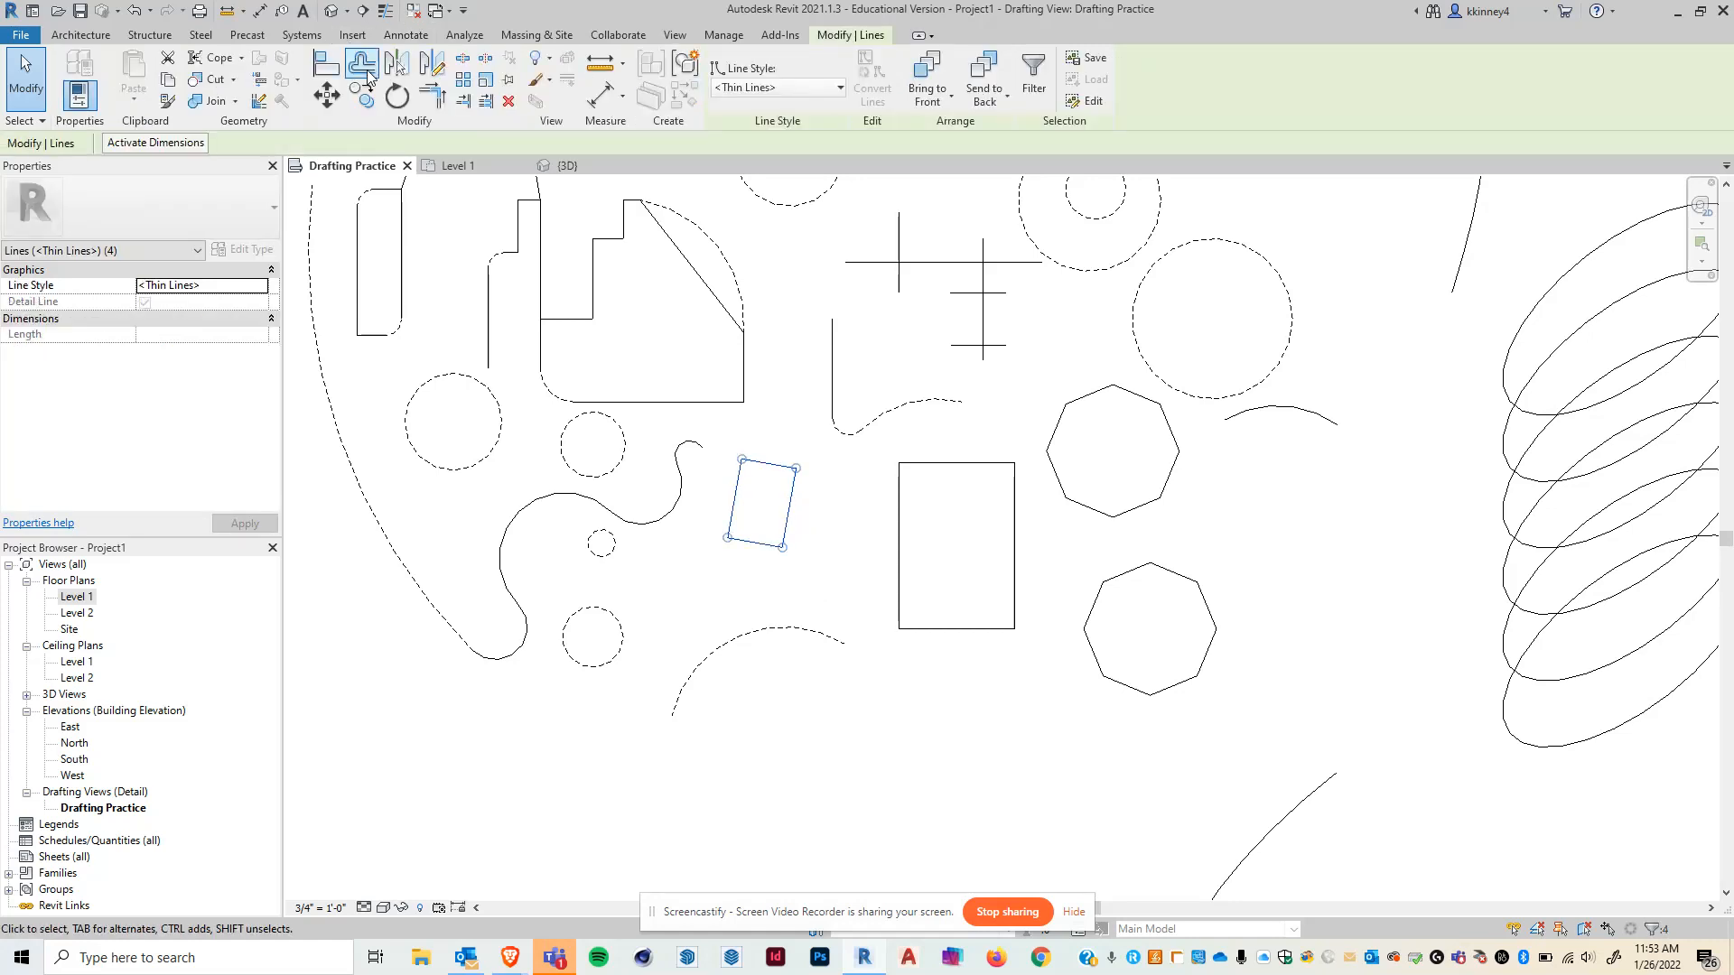
{"action": "left_click", "coordinate": [397, 95]}
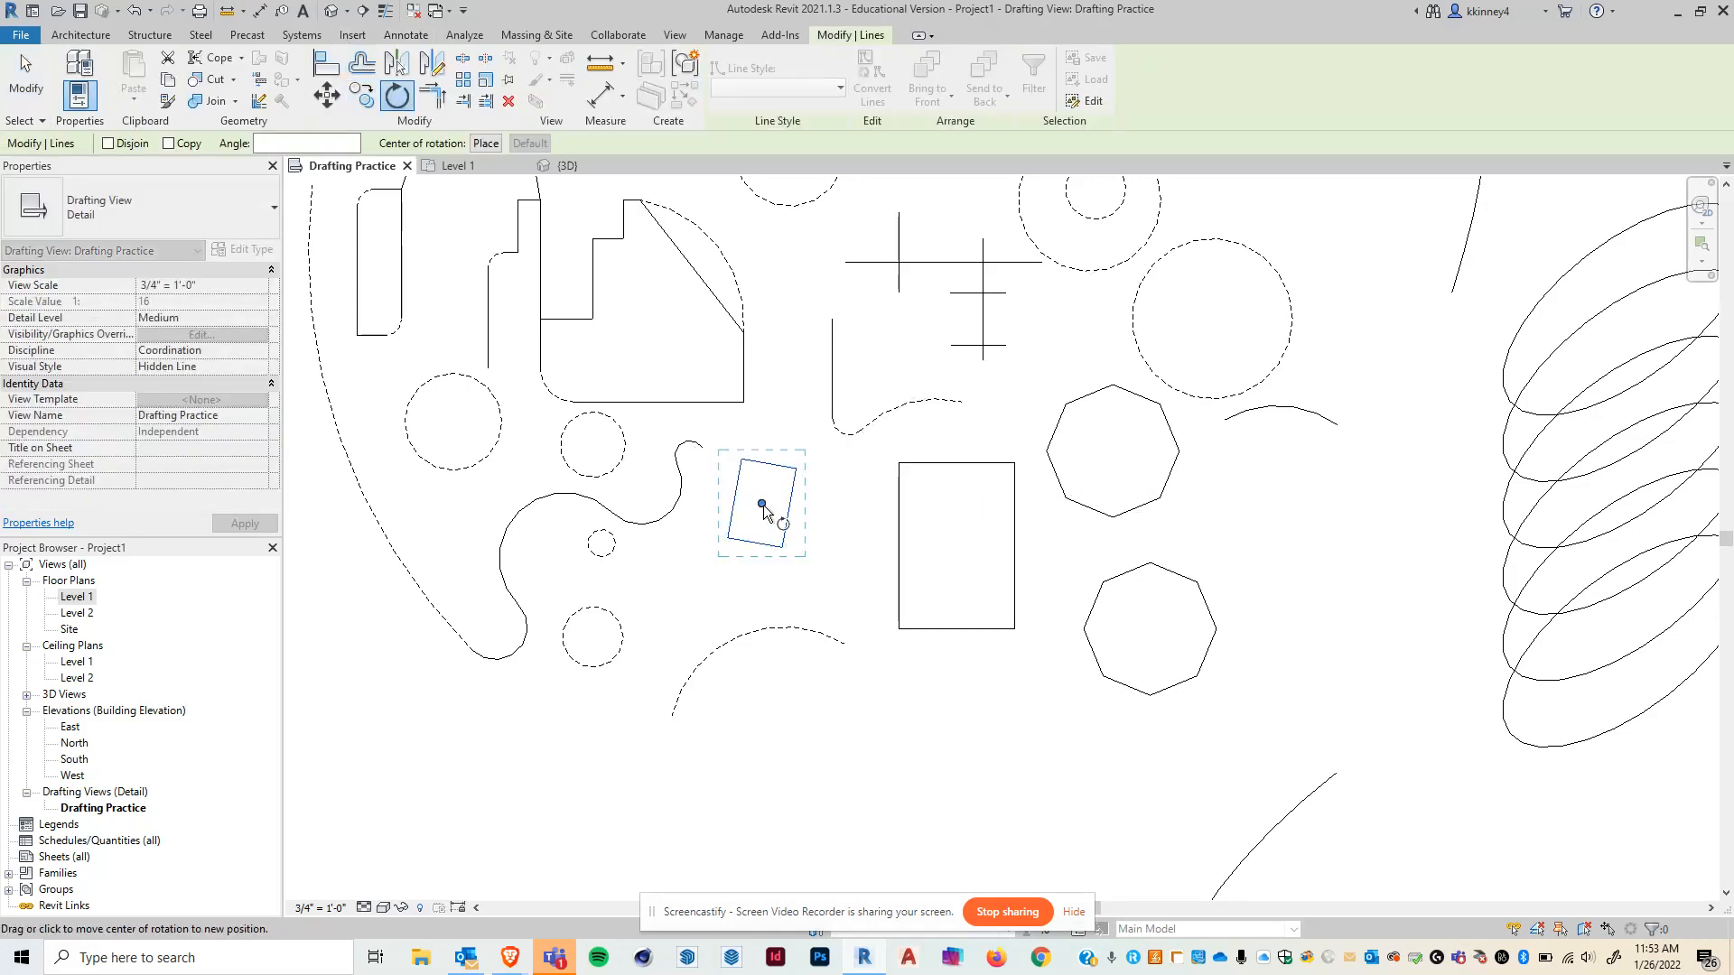
{"action": "scroll", "coordinate": [738, 516], "scroll_direction": "up", "scroll_amount": 2}
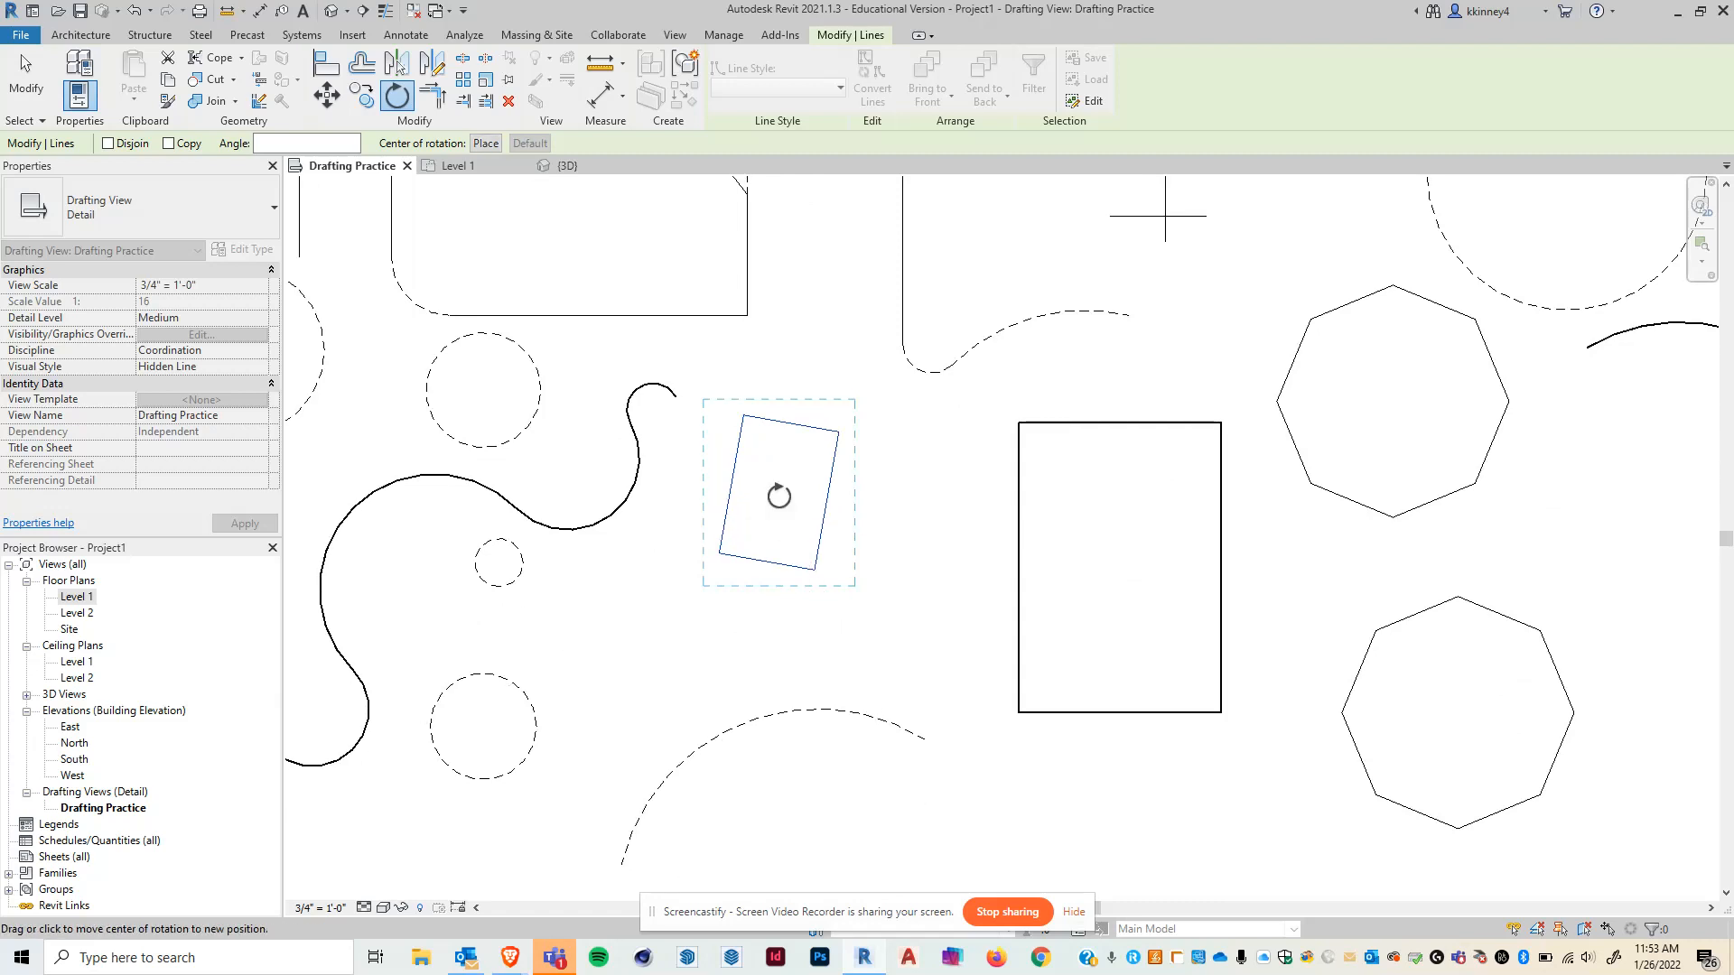
{"action": "left_click", "coordinate": [765, 499]}
{"action": "left_click_drag", "start_coordinate": [766, 500], "coordinate": [720, 553]}
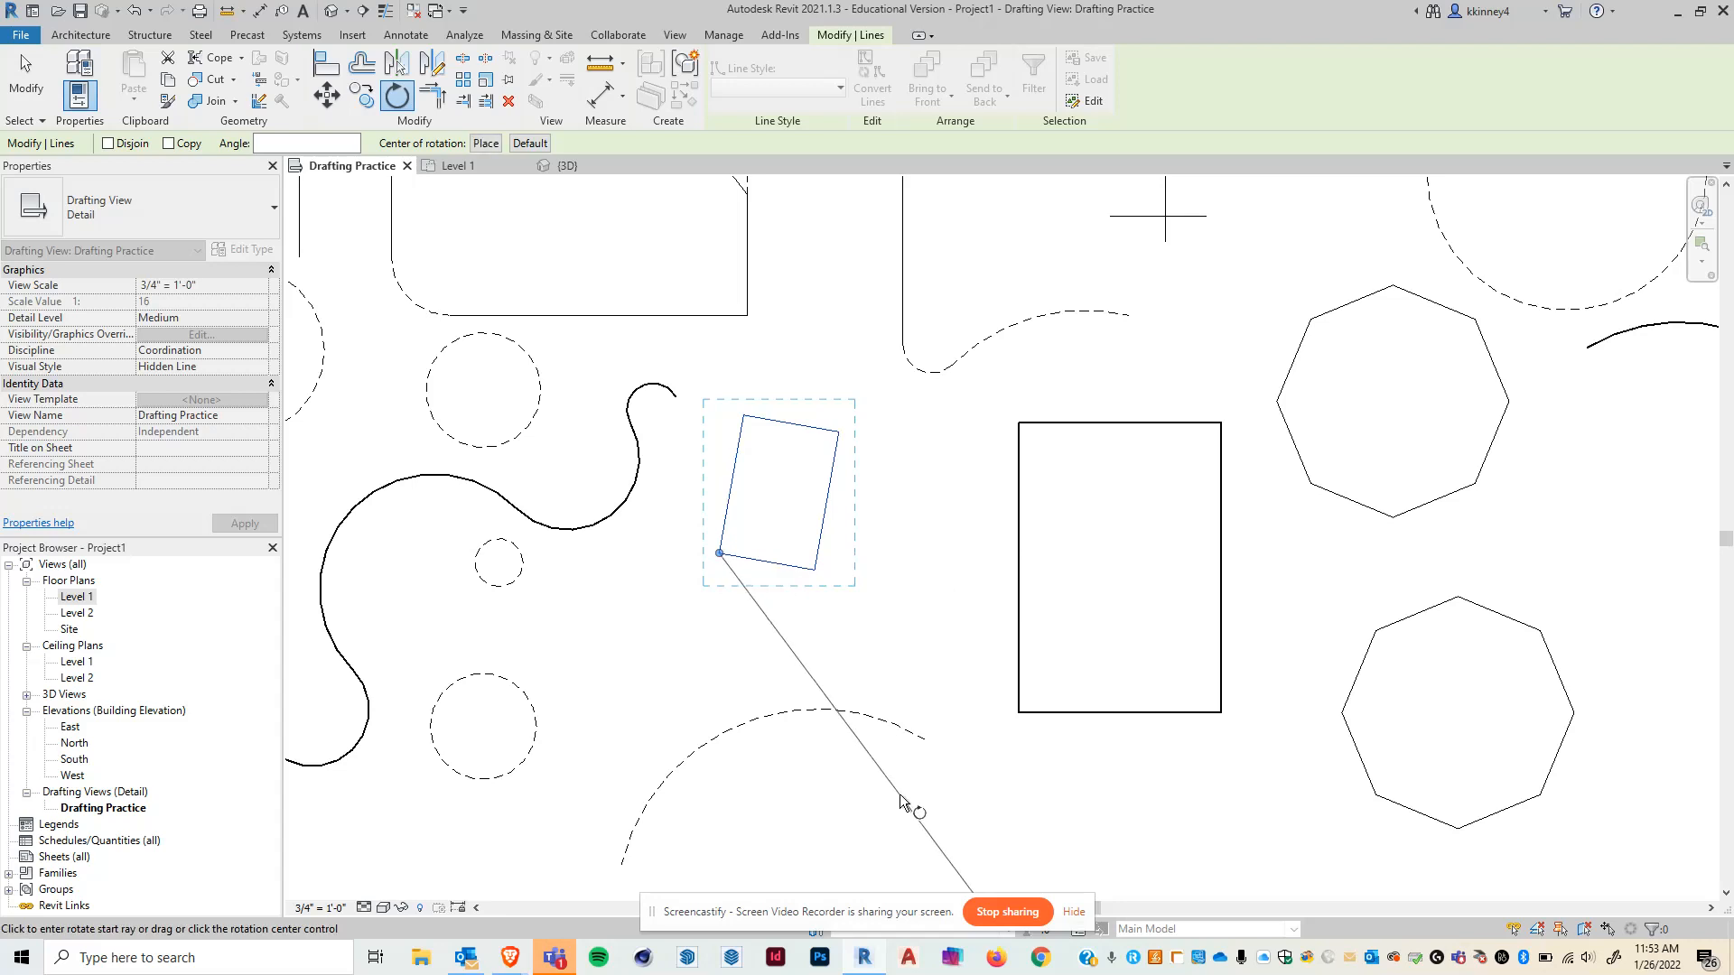
{"action": "left_click", "coordinate": [744, 416]}
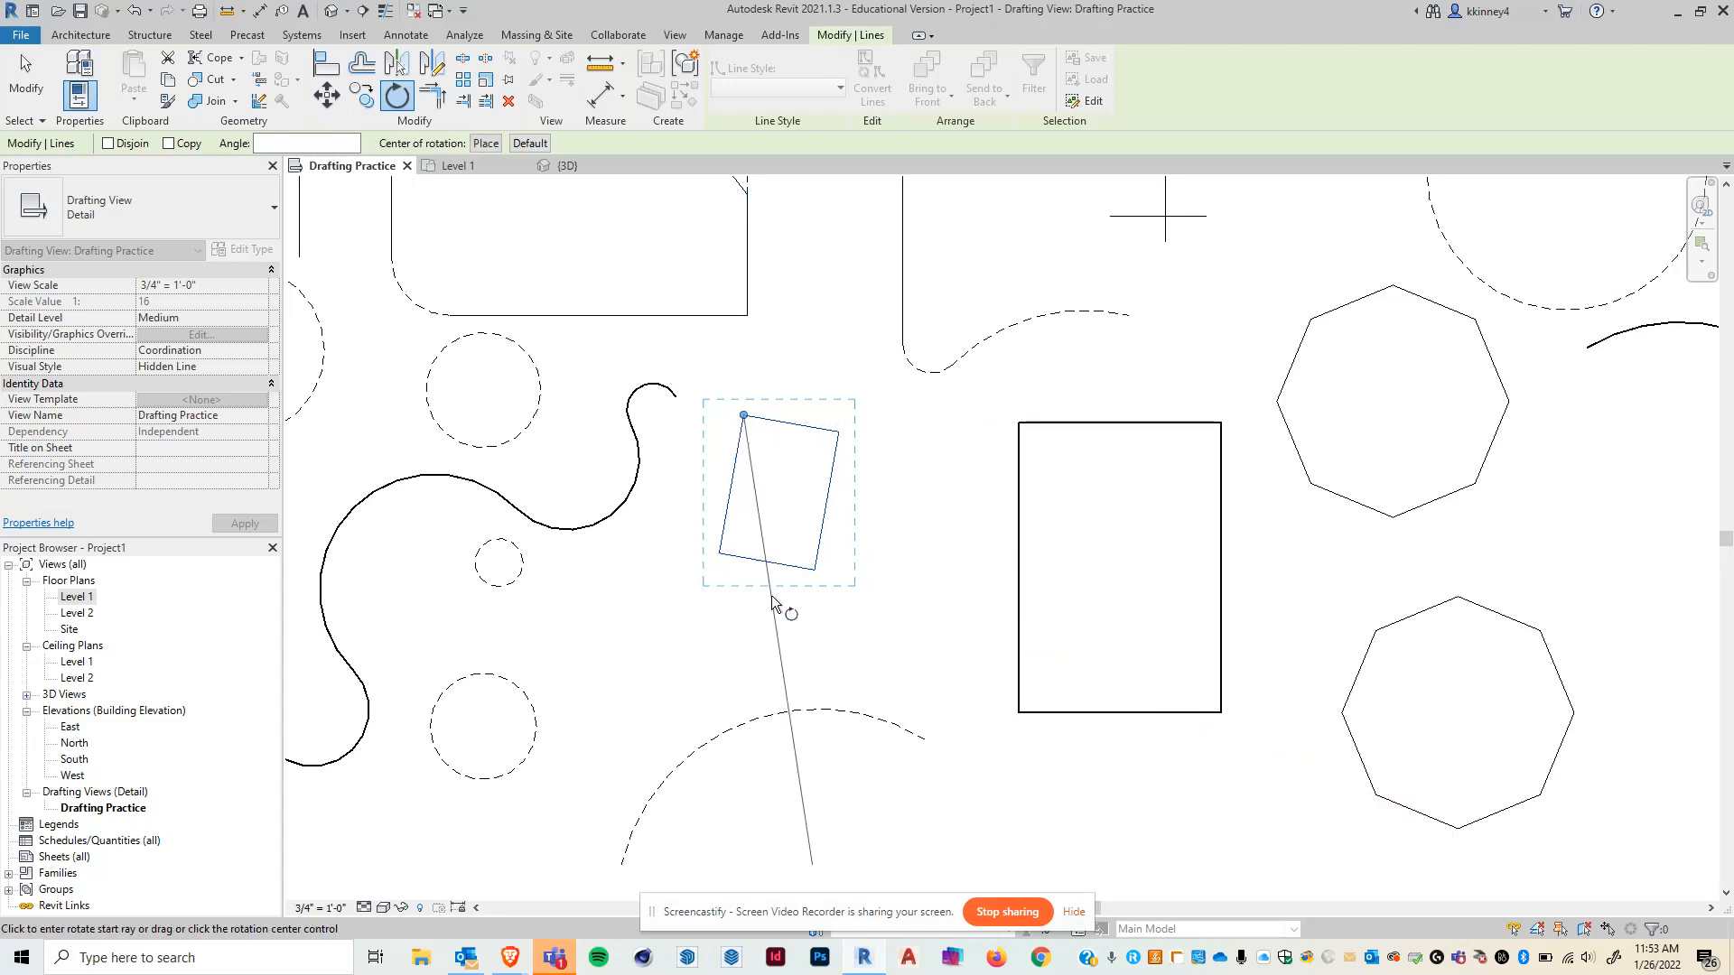
{"action": "left_click", "coordinate": [939, 404]}
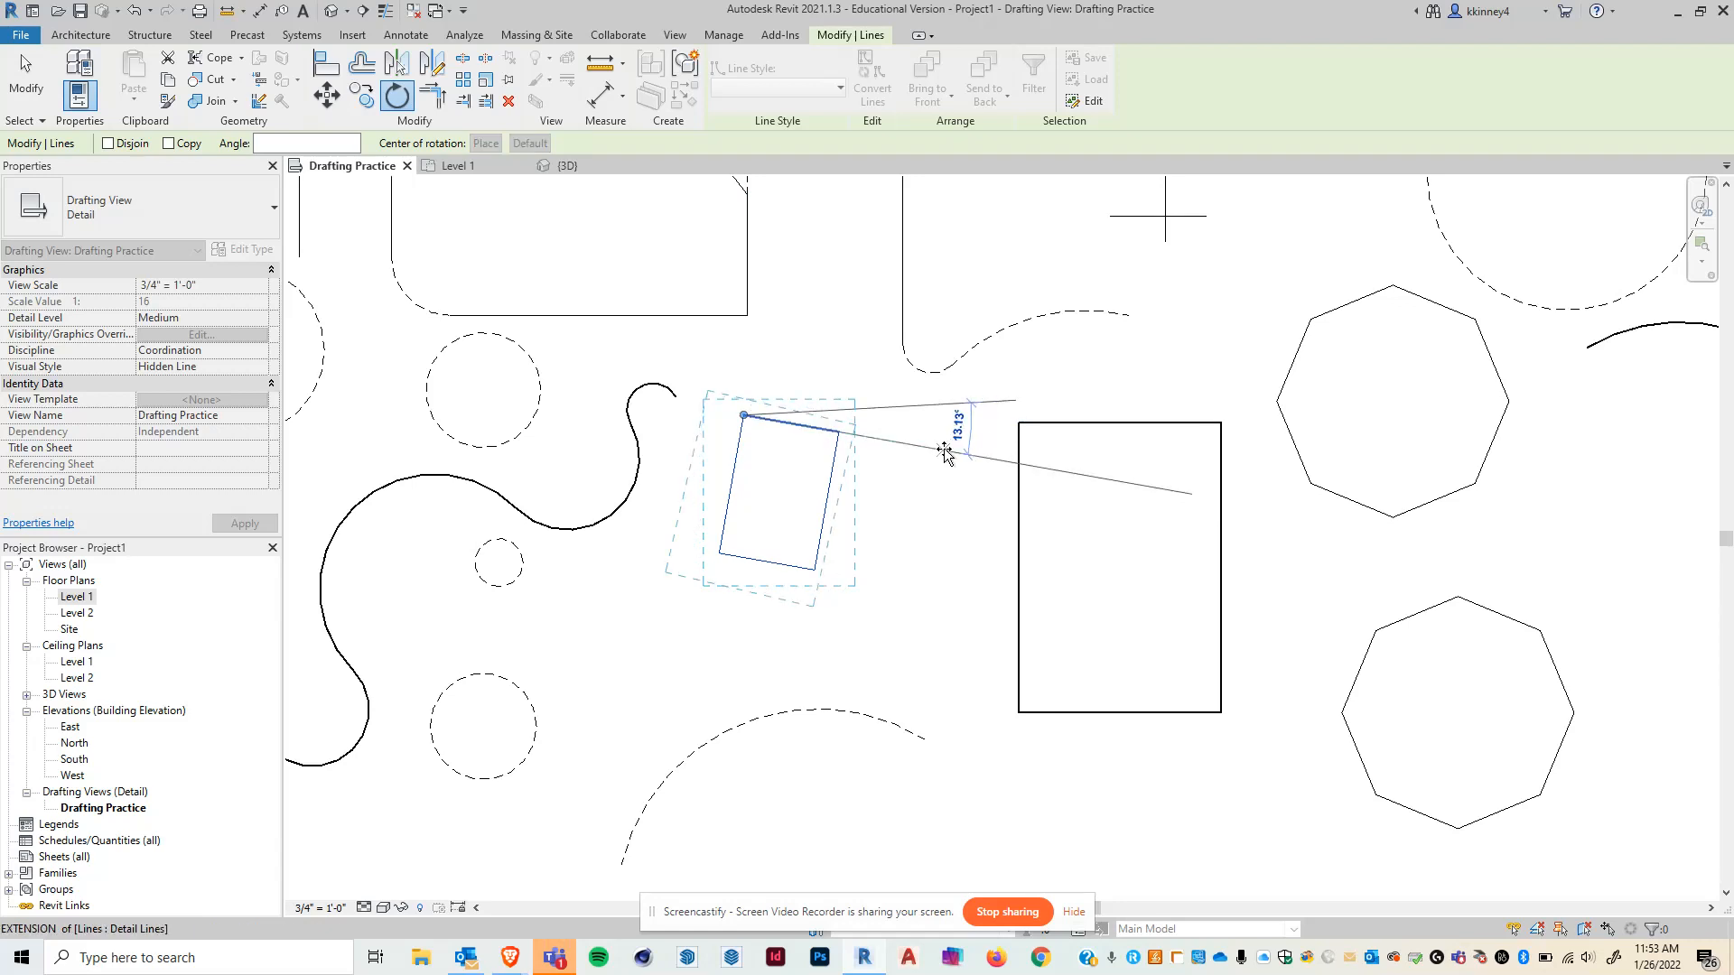
{"action": "left_click", "coordinate": [943, 452]}
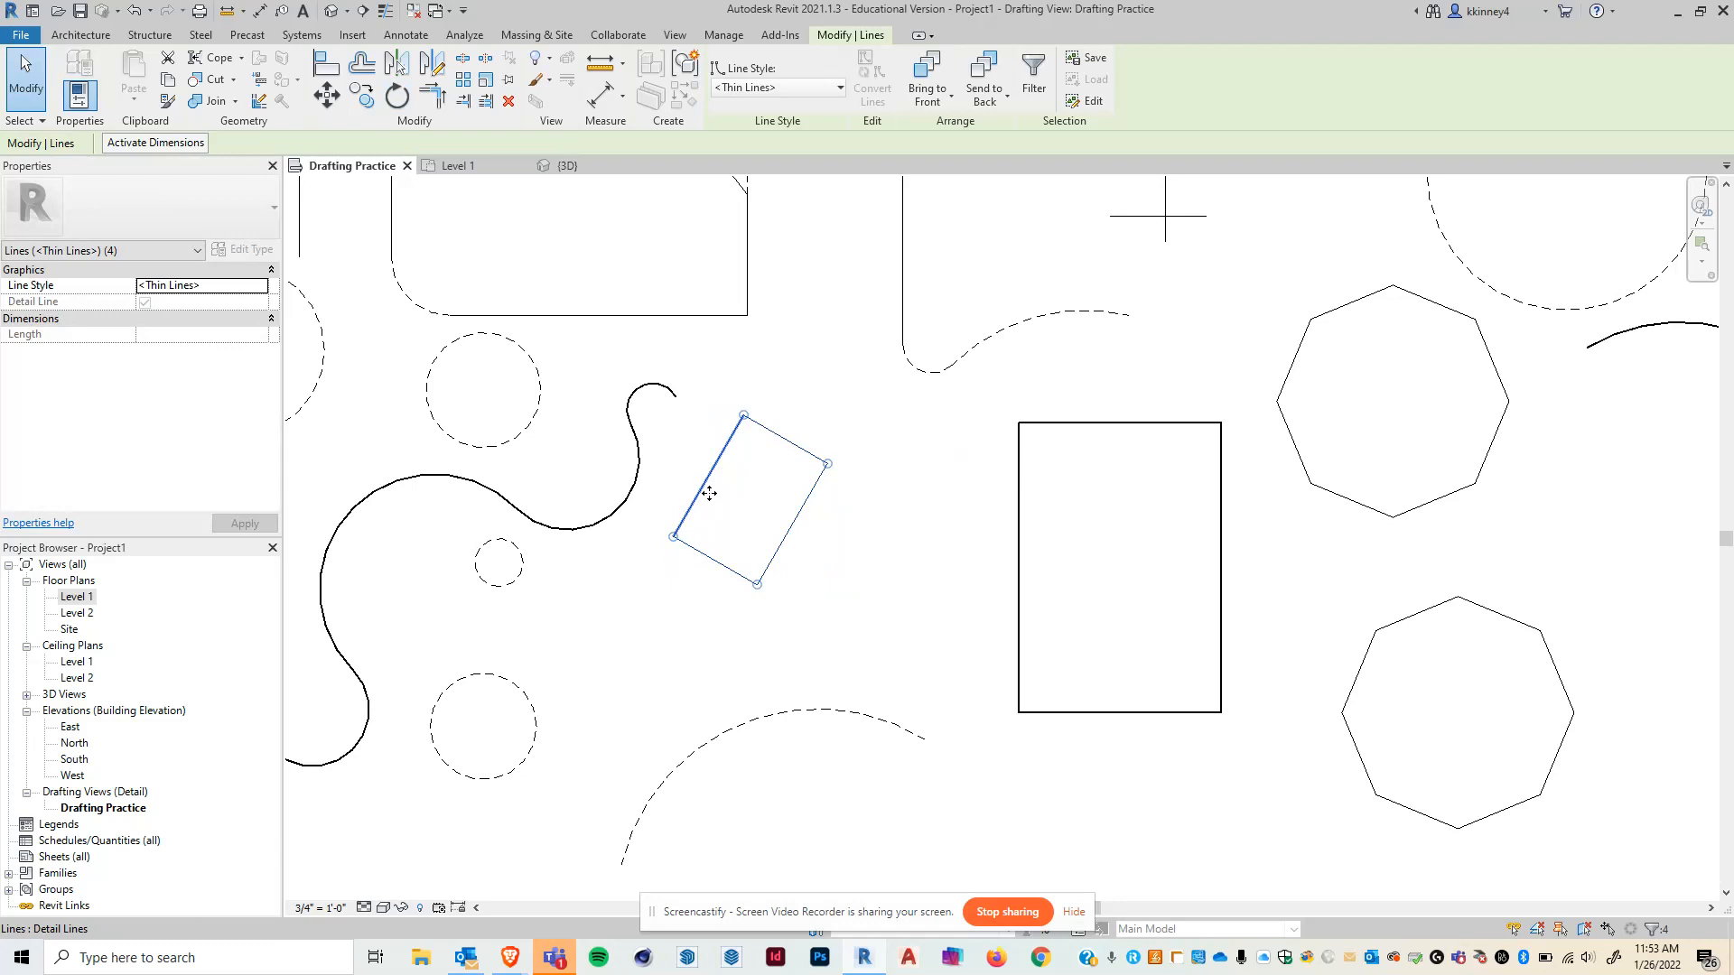
- Select both rectangles together and rotate them 19° counterclockwise about the large rectangle's upper-left corner
{"action": "scroll", "coordinate": [710, 486], "scroll_direction": "down", "scroll_amount": 2}
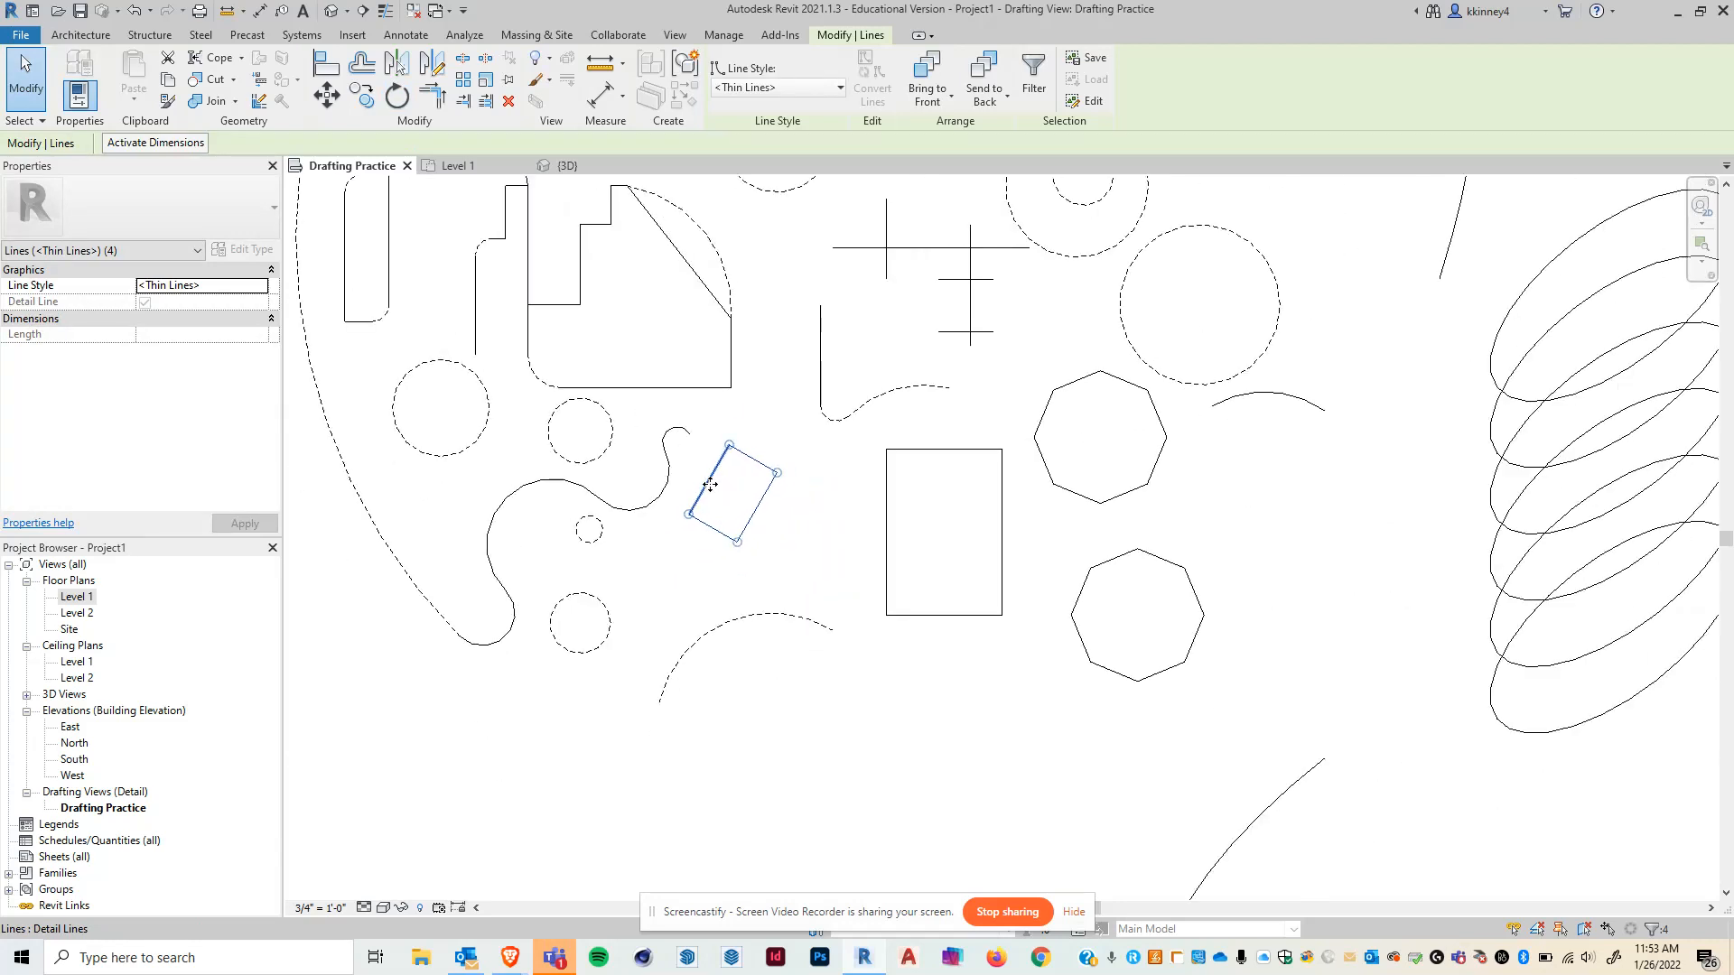
{"action": "left_click", "coordinate": [832, 542]}
{"action": "key", "text": "Tab"}
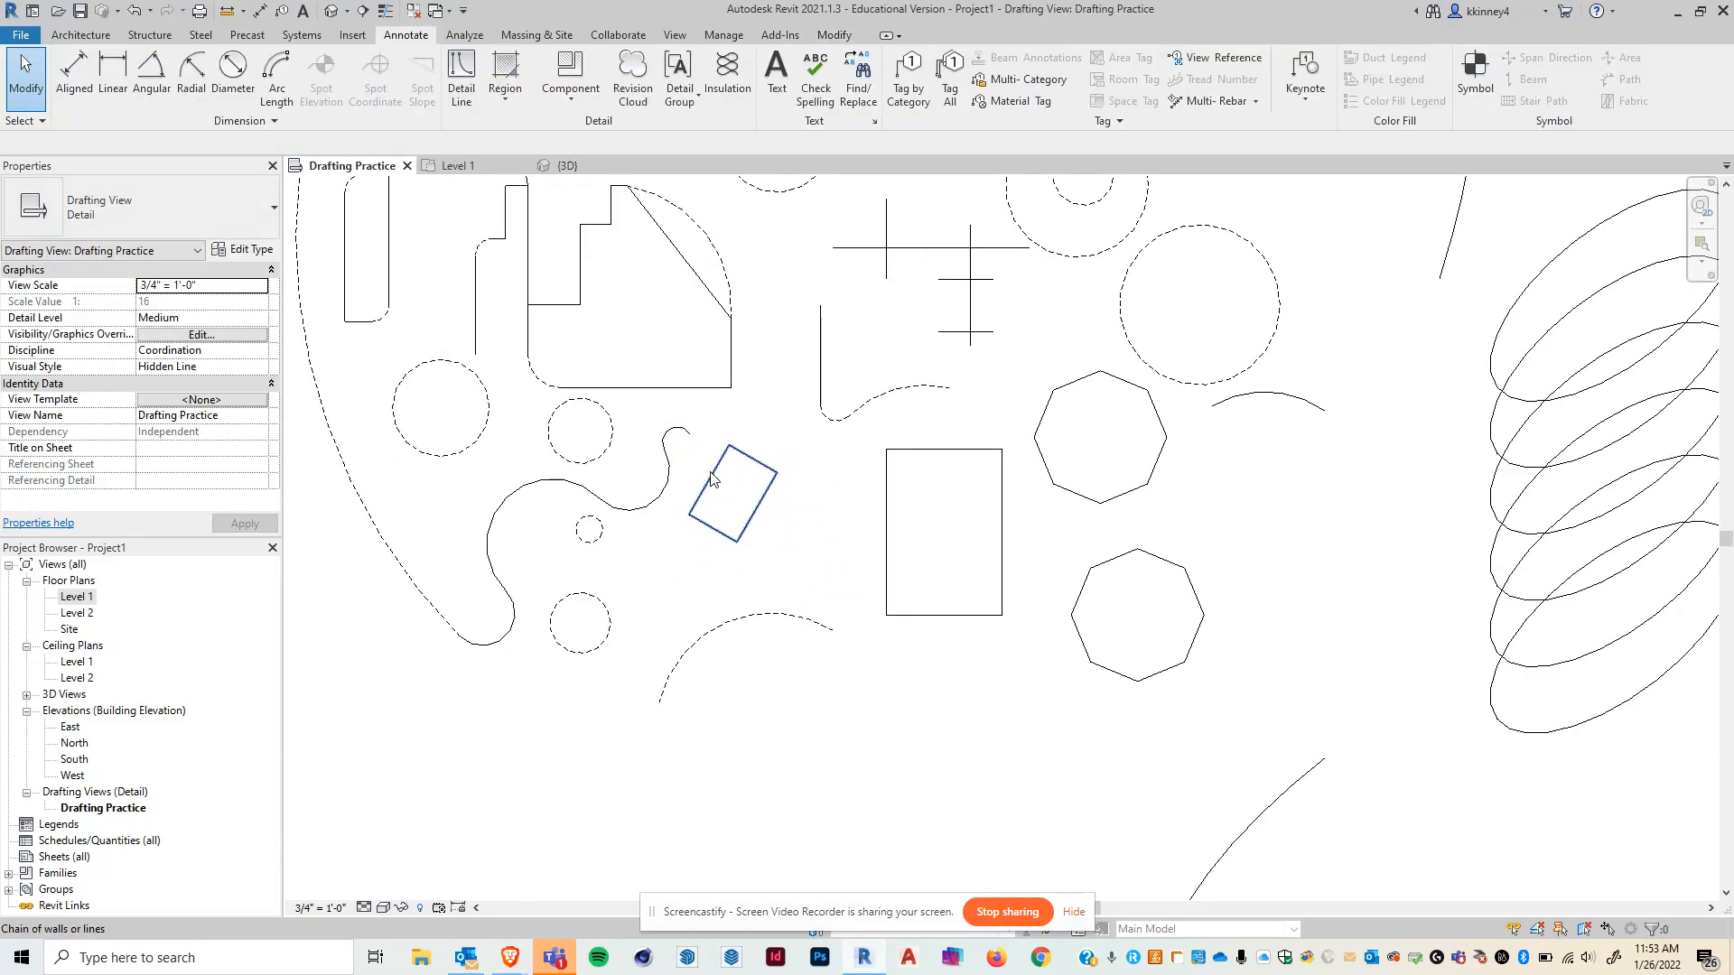
{"action": "left_click", "coordinate": [711, 480]}
{"action": "key", "text": "Tab"}
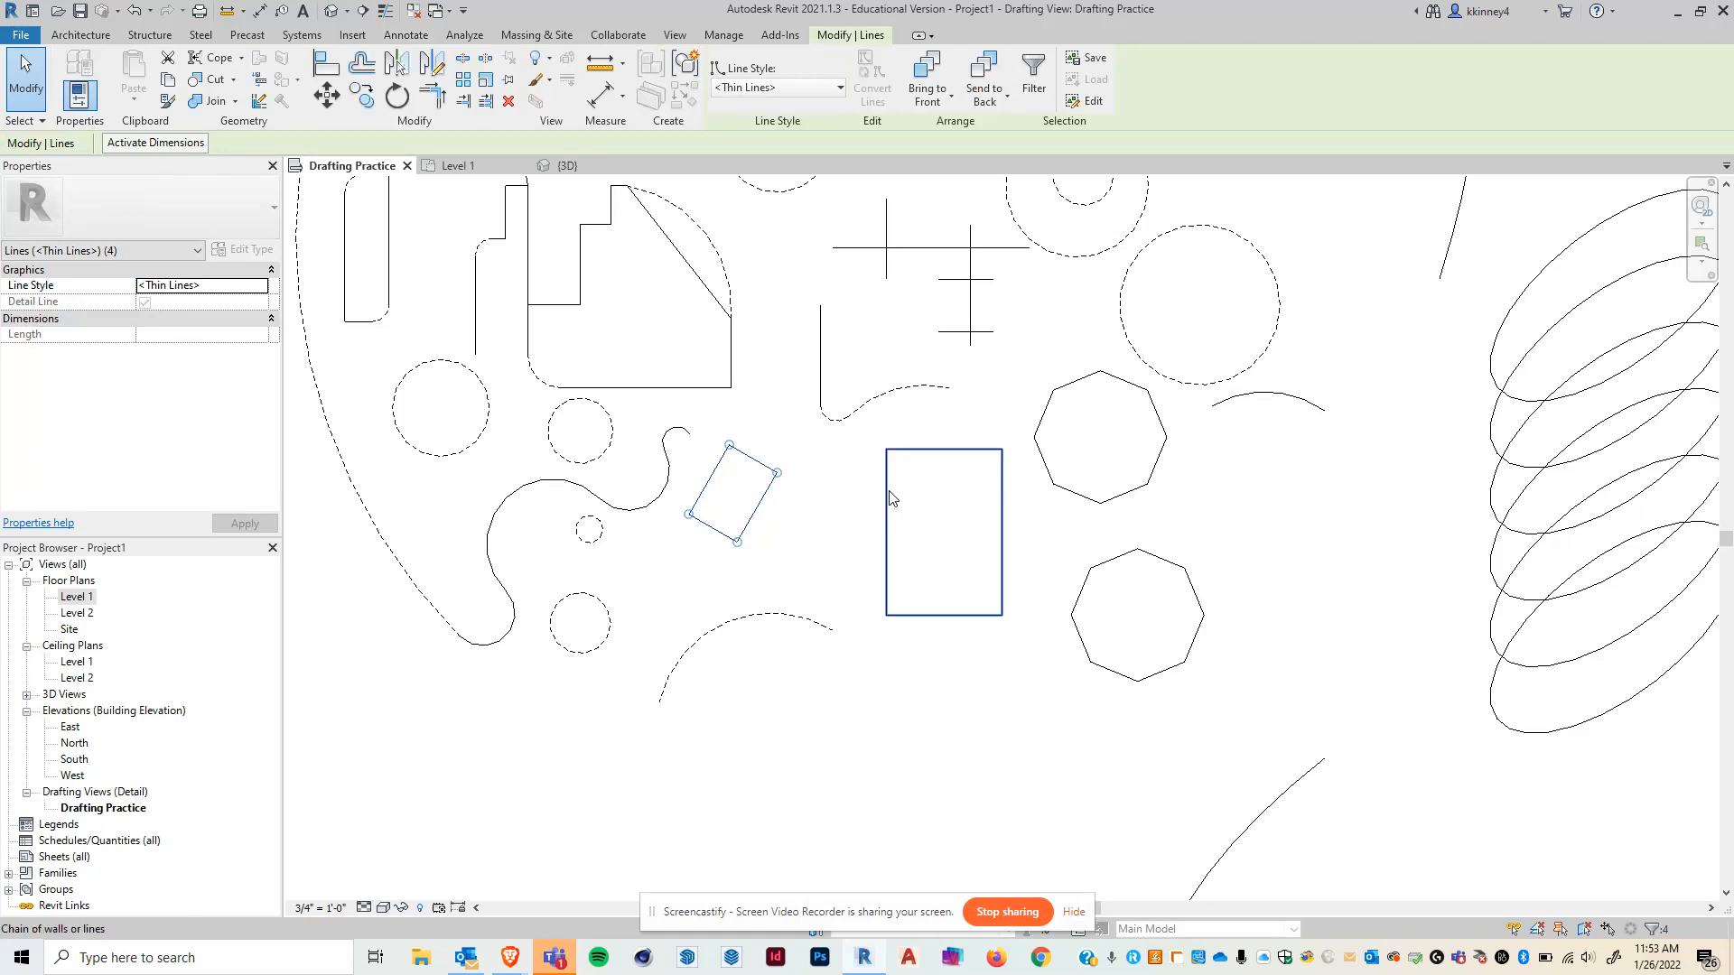
{"action": "left_click", "coordinate": [890, 498]}
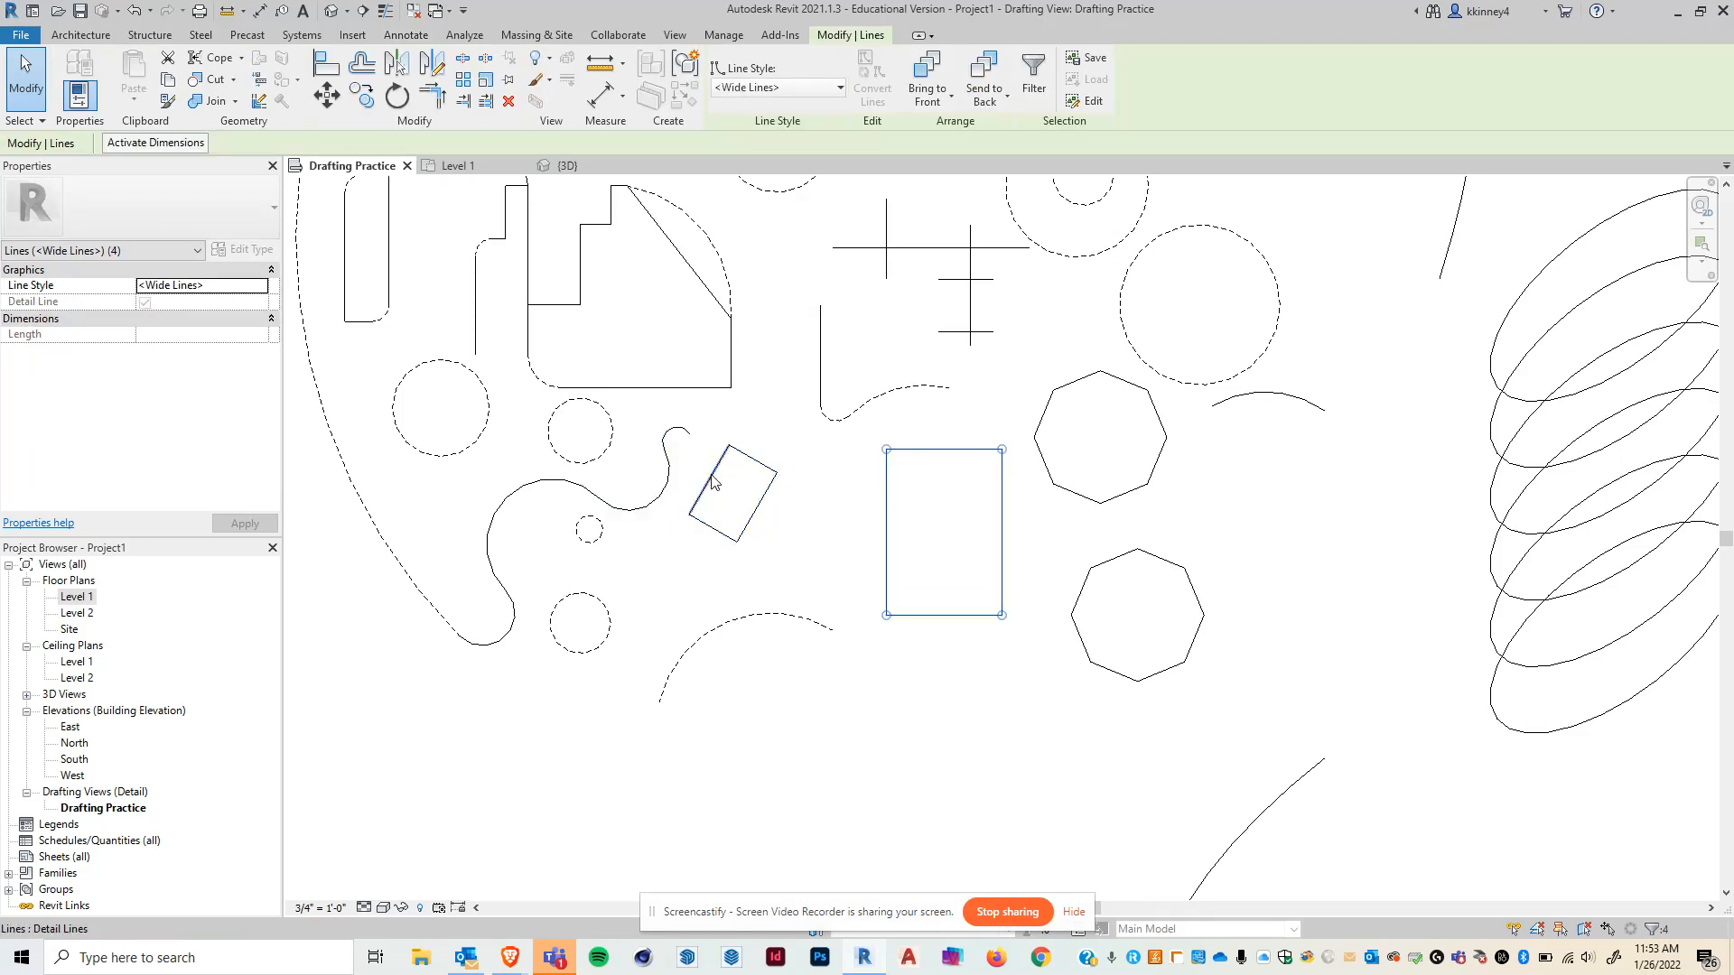
{"action": "key", "text": "Tab"}
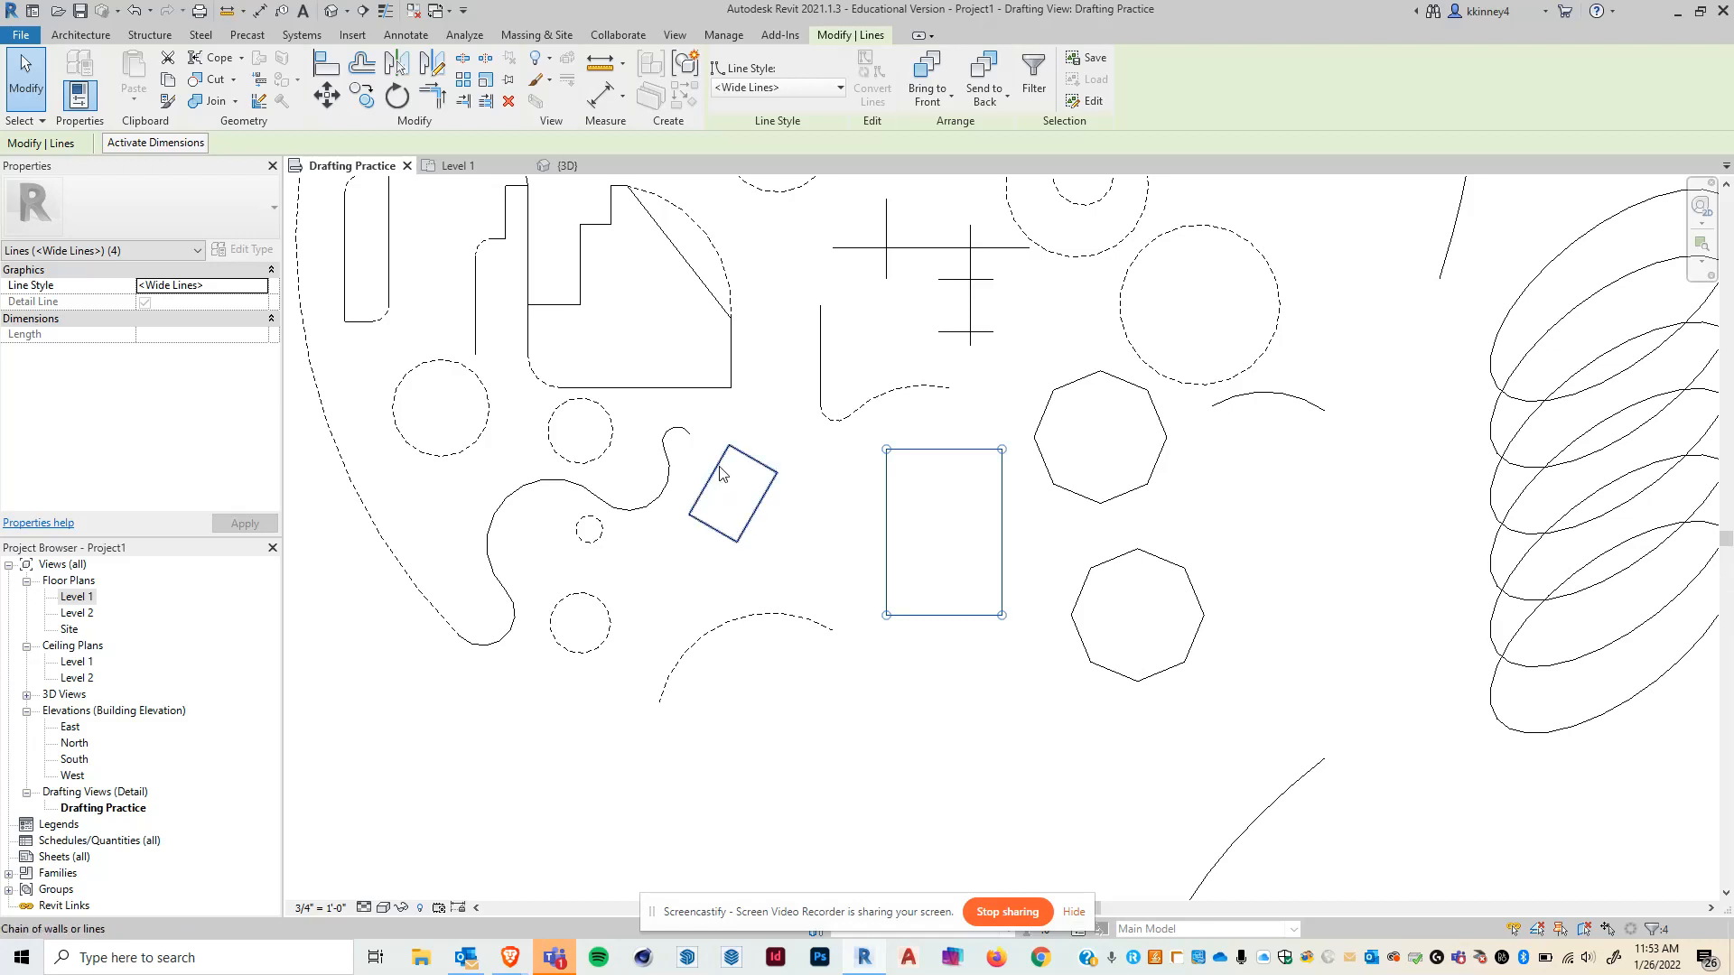
{"action": "key", "text": "ctrl"}
{"action": "key", "text": "Tab"}
{"action": "left_click", "coordinate": [719, 470], "text": "ctrl"}
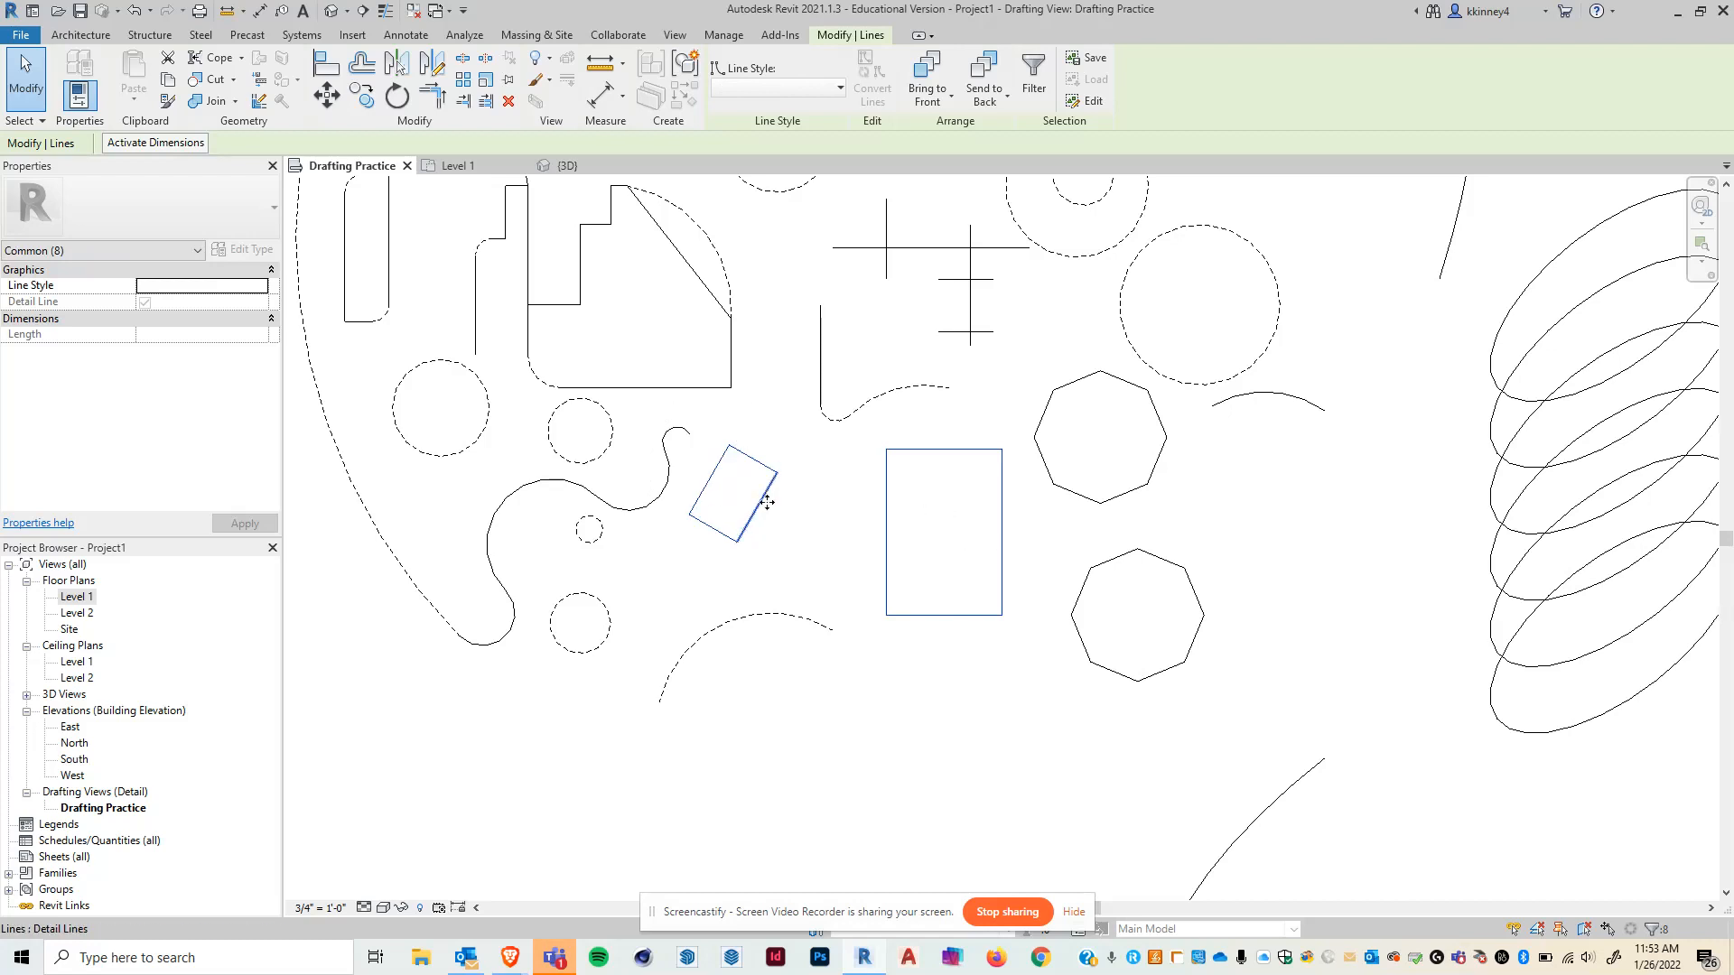
{"action": "left_click_drag", "start_coordinate": [680, 411], "coordinate": [1017, 639]}
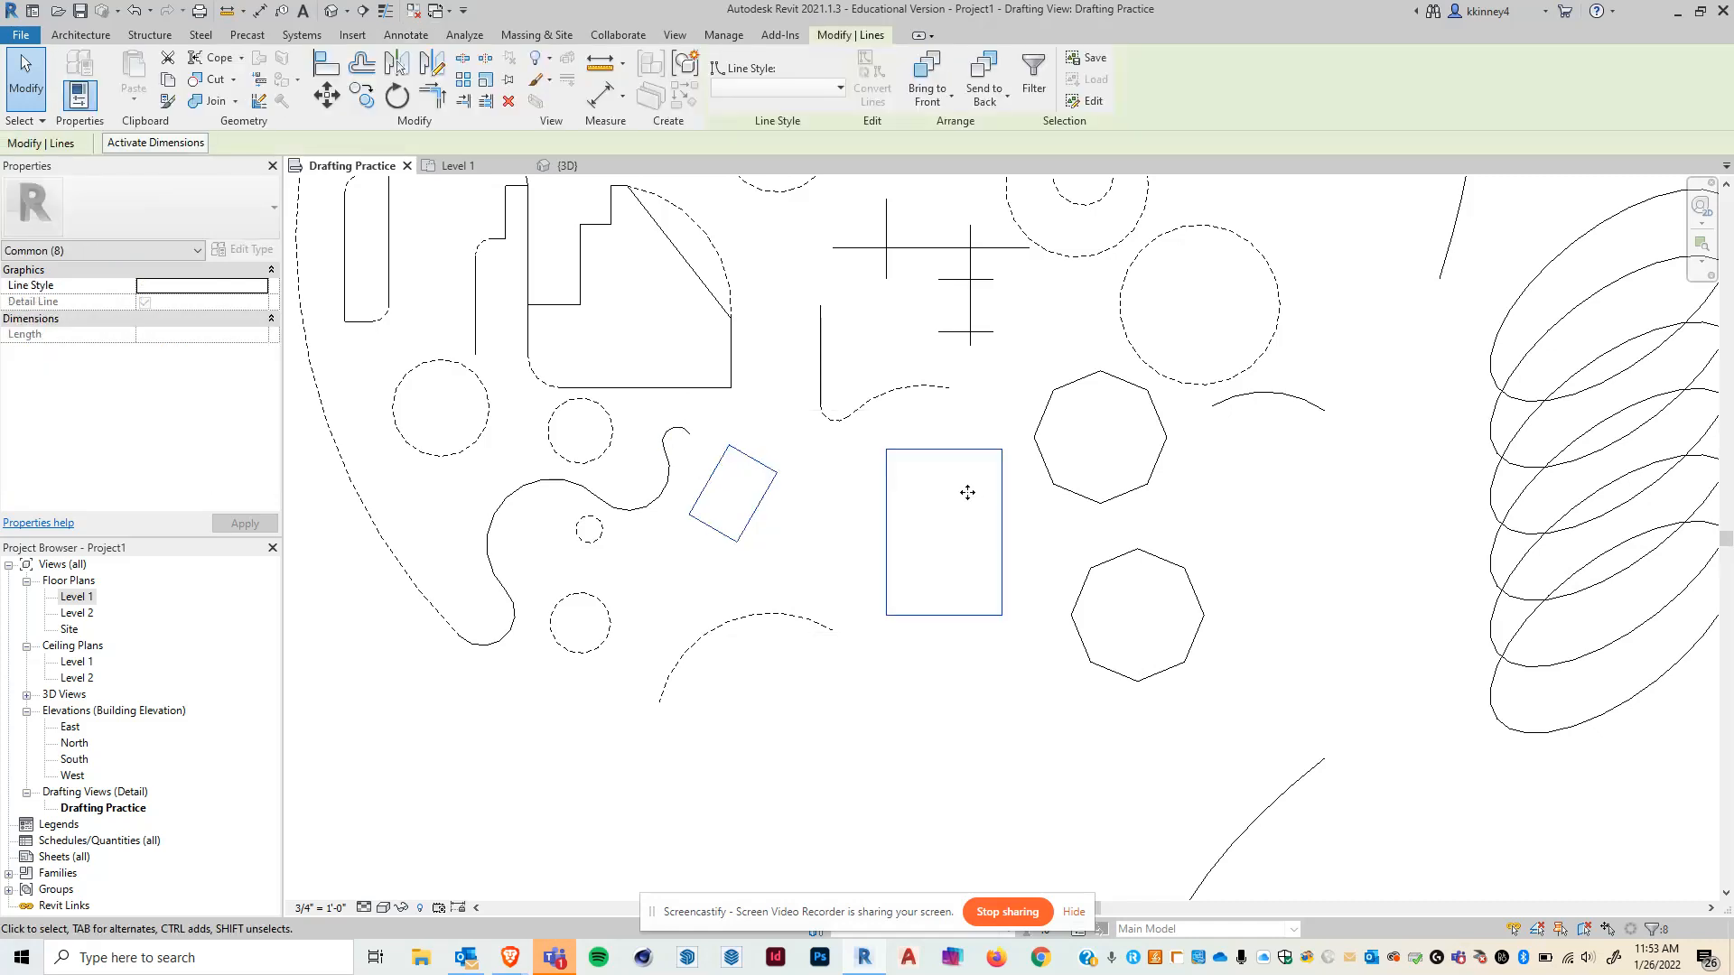
{"action": "left_click", "coordinate": [397, 95]}
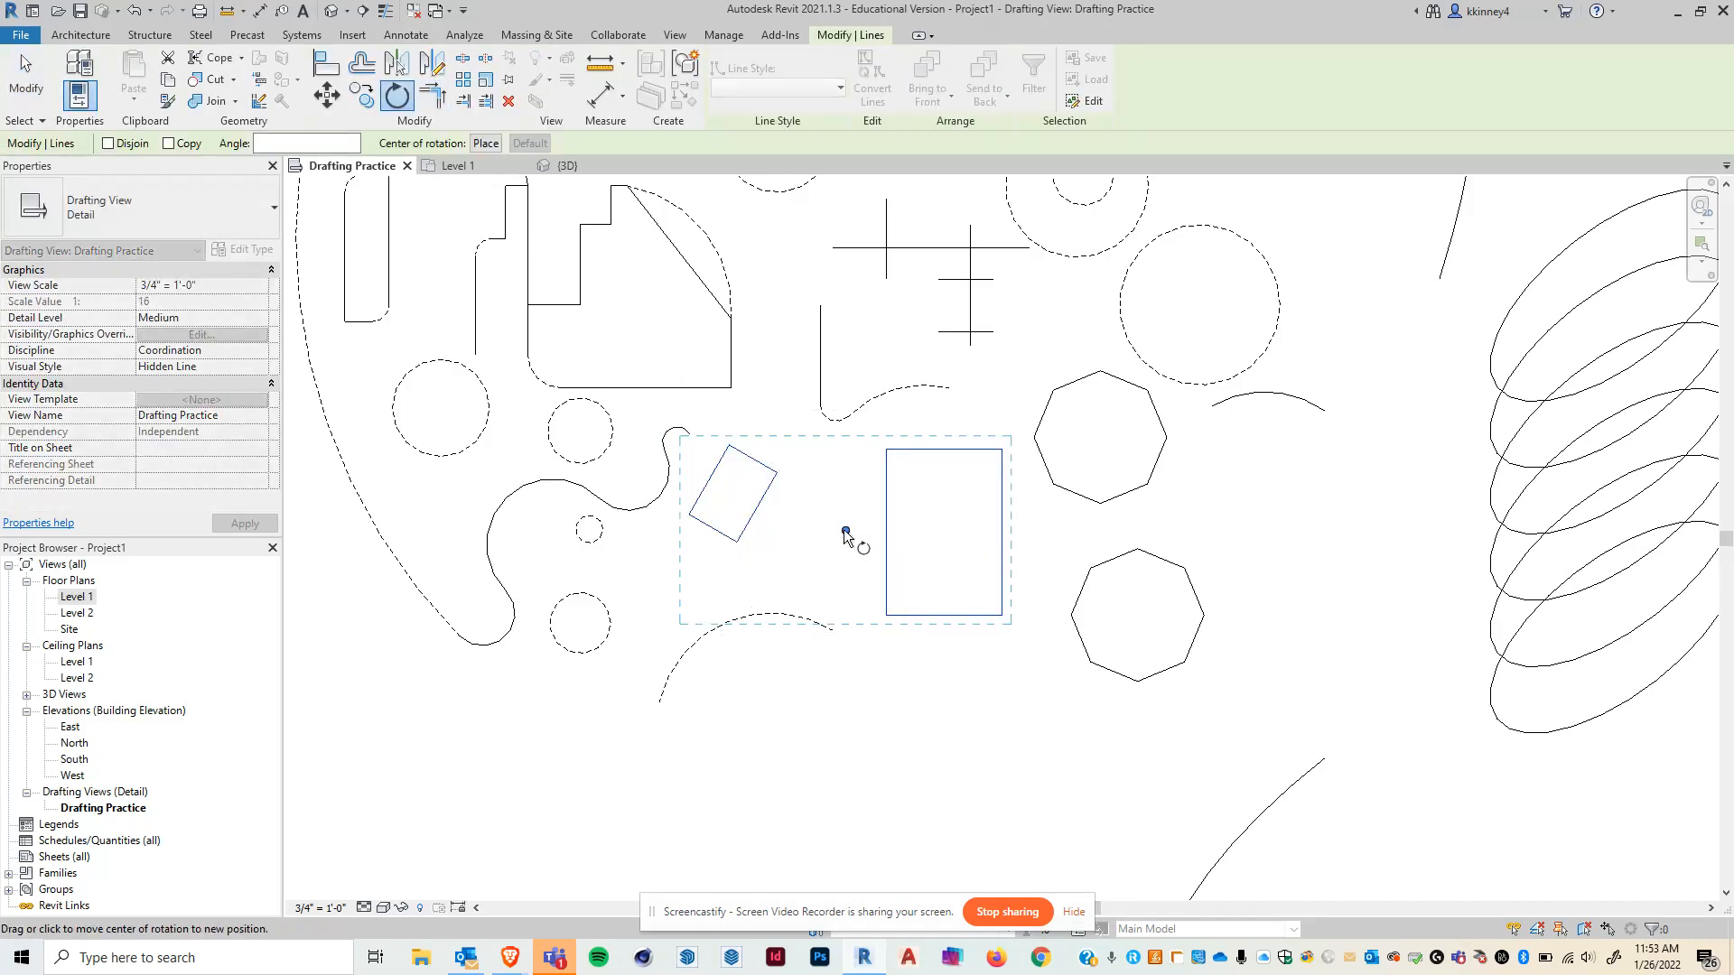
{"action": "left_click_drag", "start_coordinate": [844, 531], "coordinate": [886, 449]}
{"action": "left_click", "coordinate": [927, 739]}
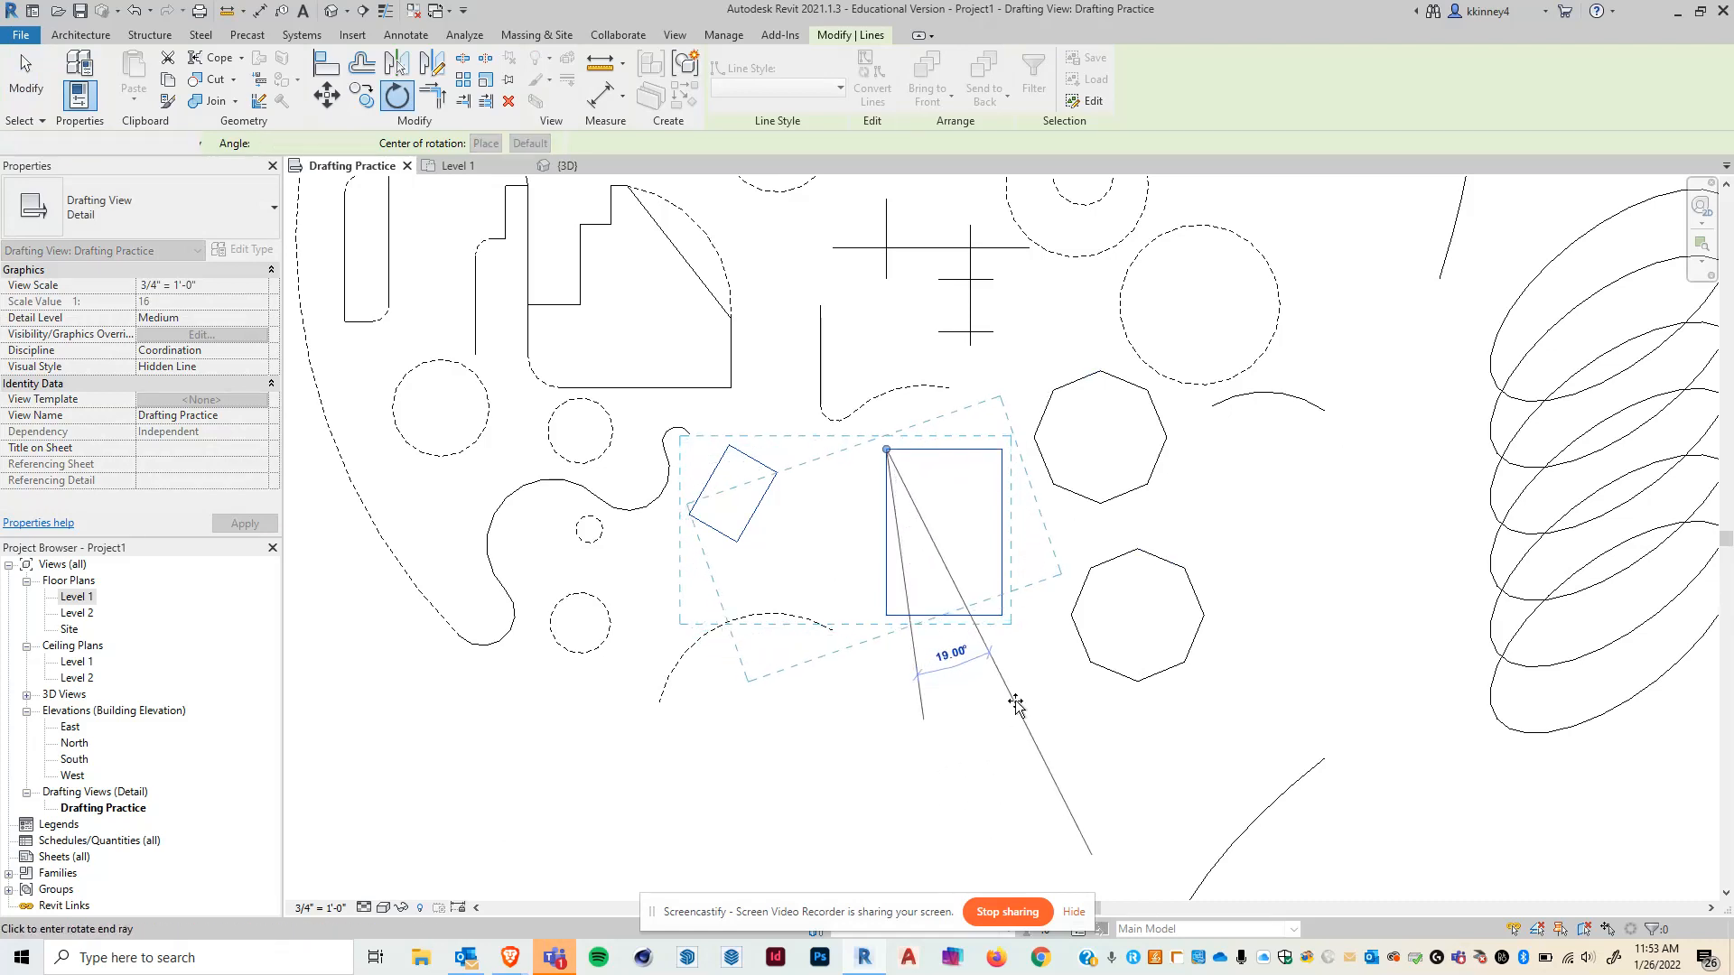
{"action": "left_click", "coordinate": [1014, 706]}
{"action": "left_click", "coordinate": [1014, 706]}
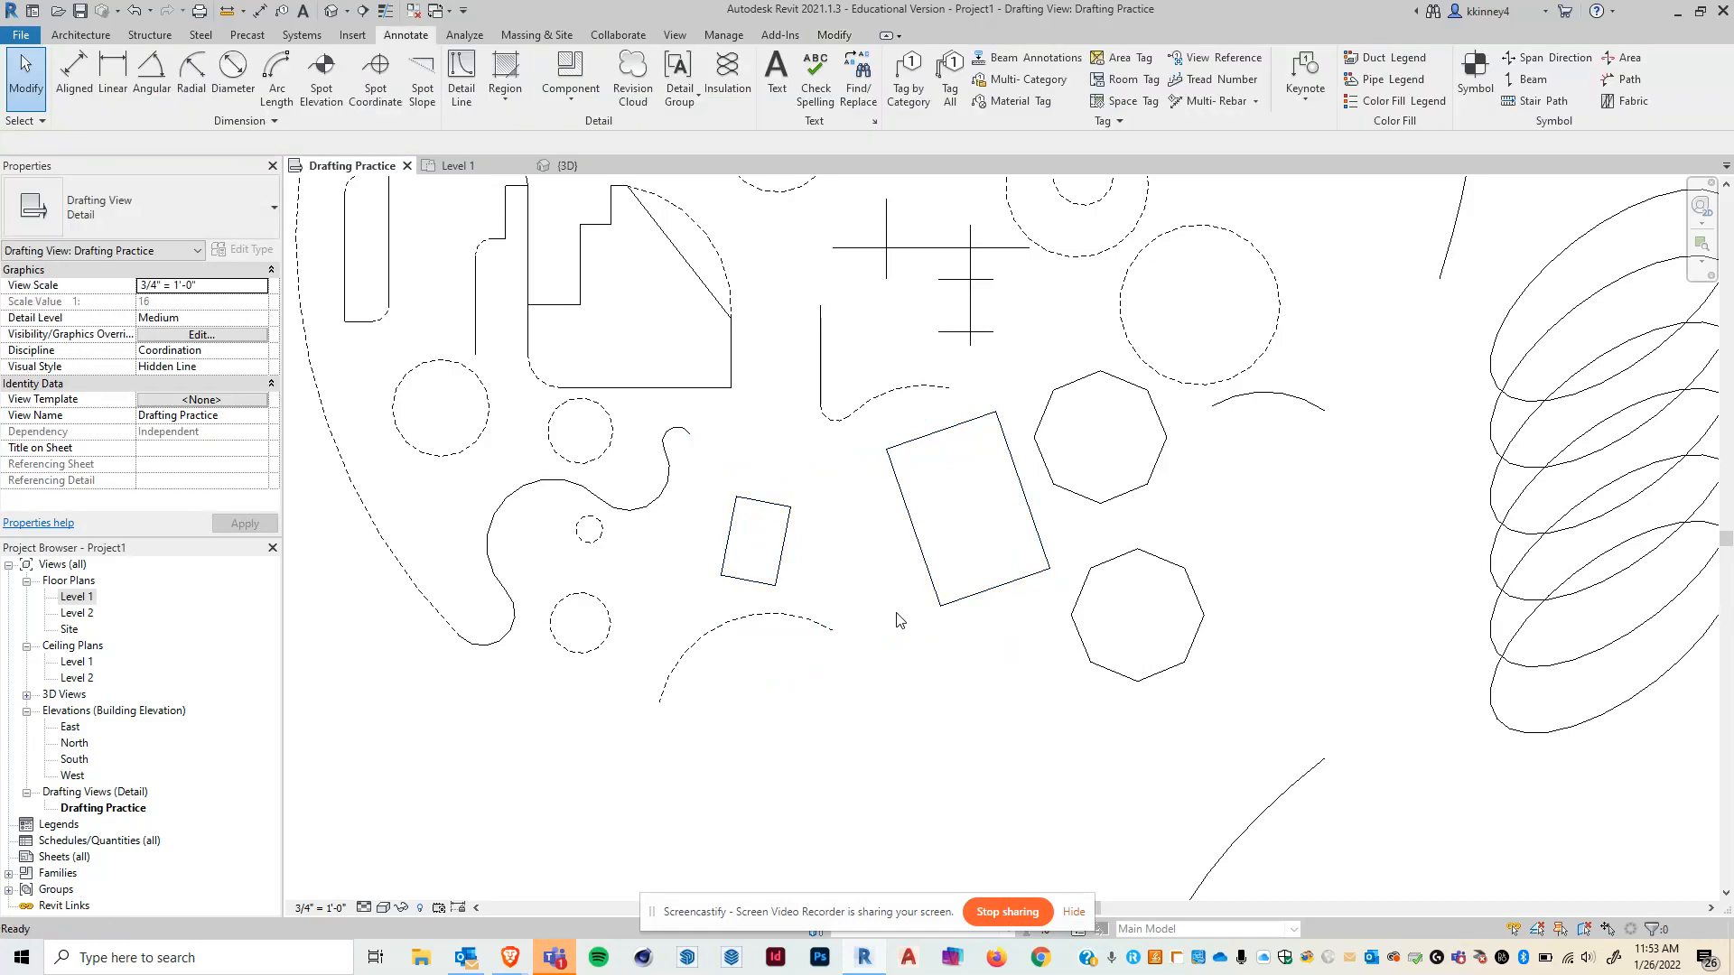
{"action": "scroll", "coordinate": [896, 619], "scroll_direction": "down", "scroll_amount": 1}
{"action": "scroll", "coordinate": [855, 510], "scroll_direction": "down", "scroll_amount": 2}
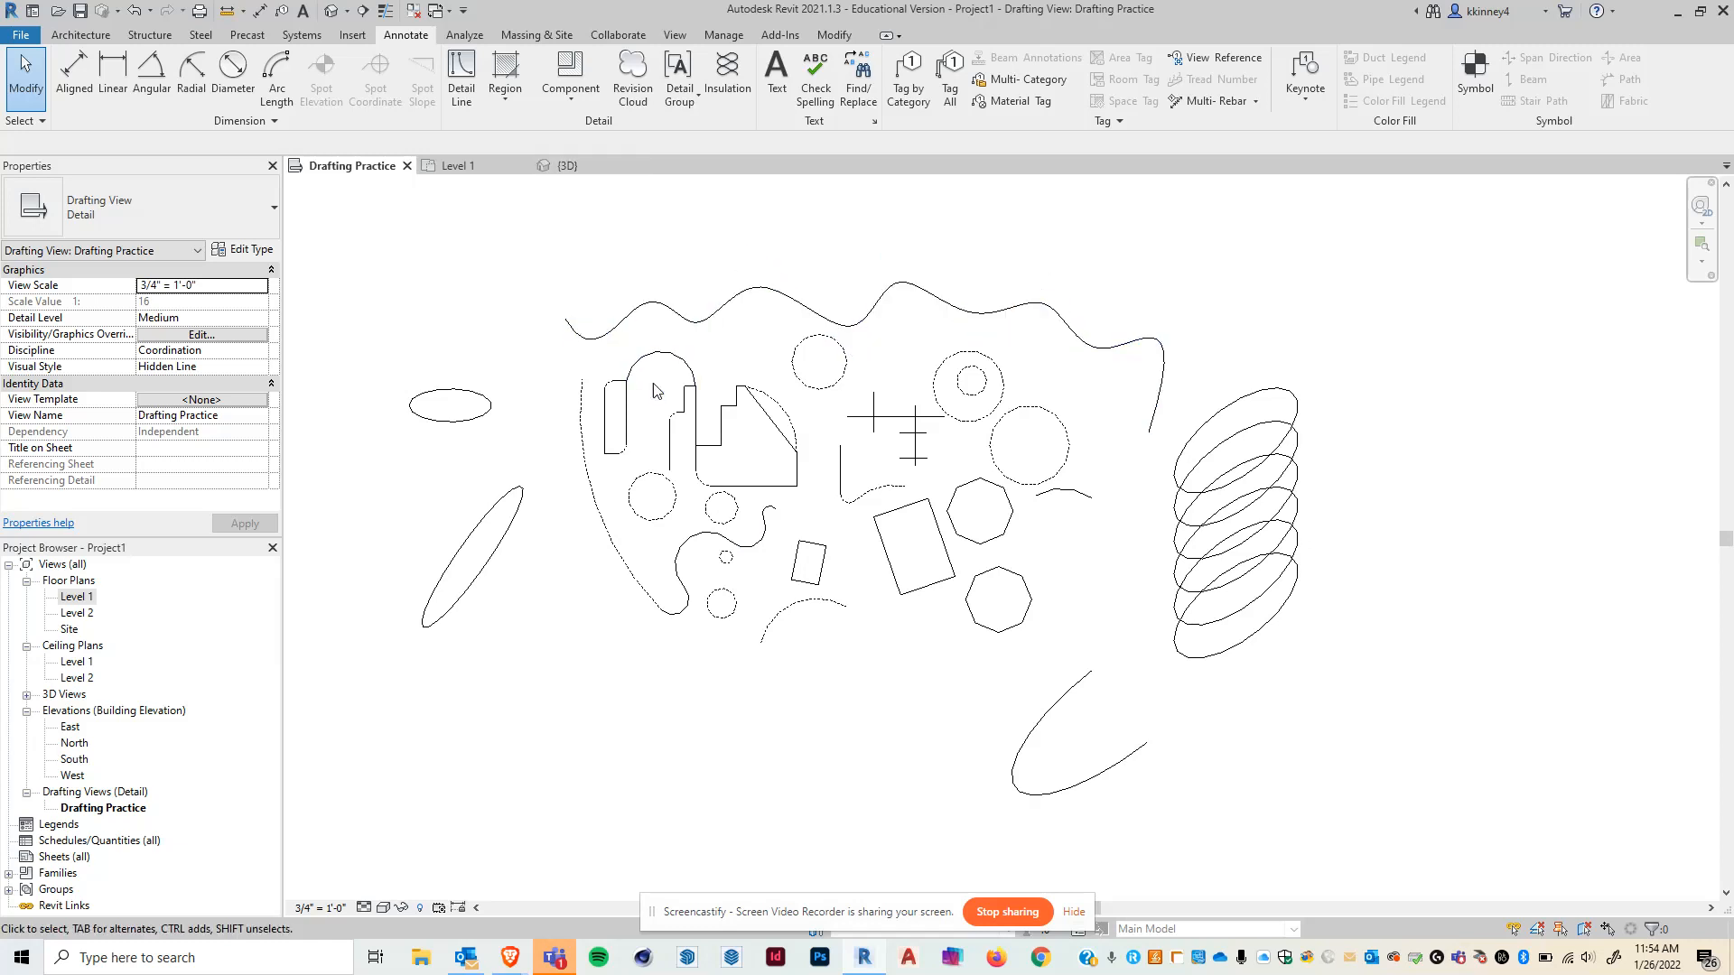
{"action": "left_click", "coordinate": [462, 423]}
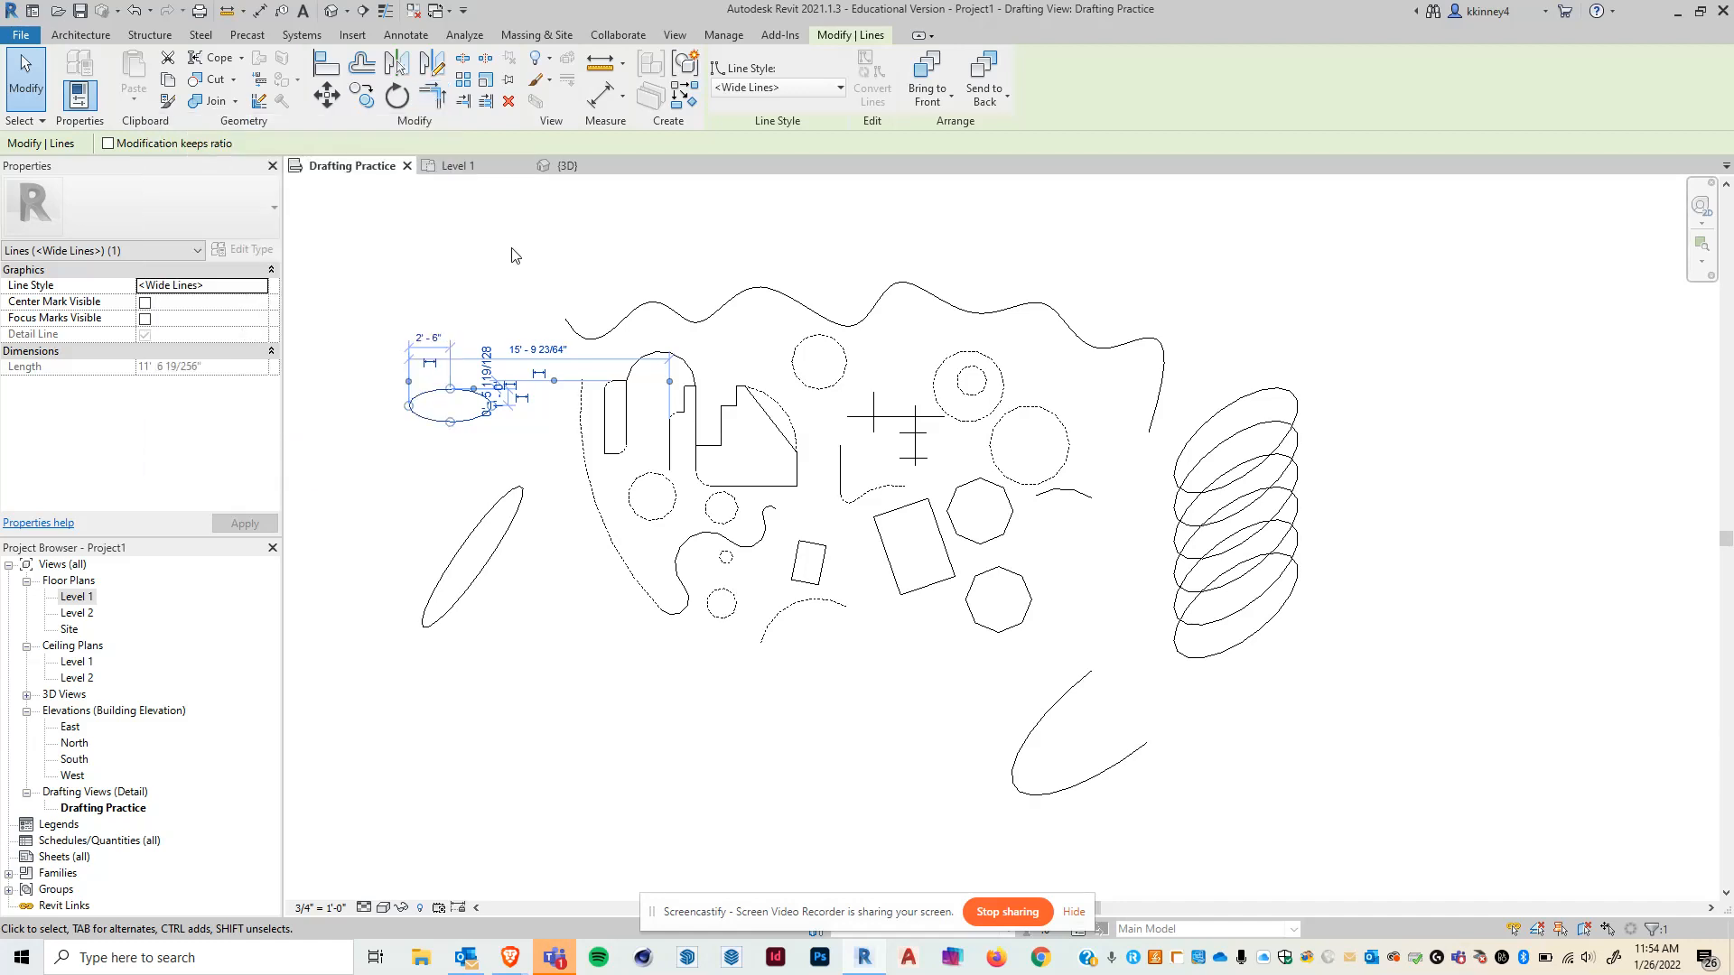
{"action": "left_click", "coordinate": [470, 257]}
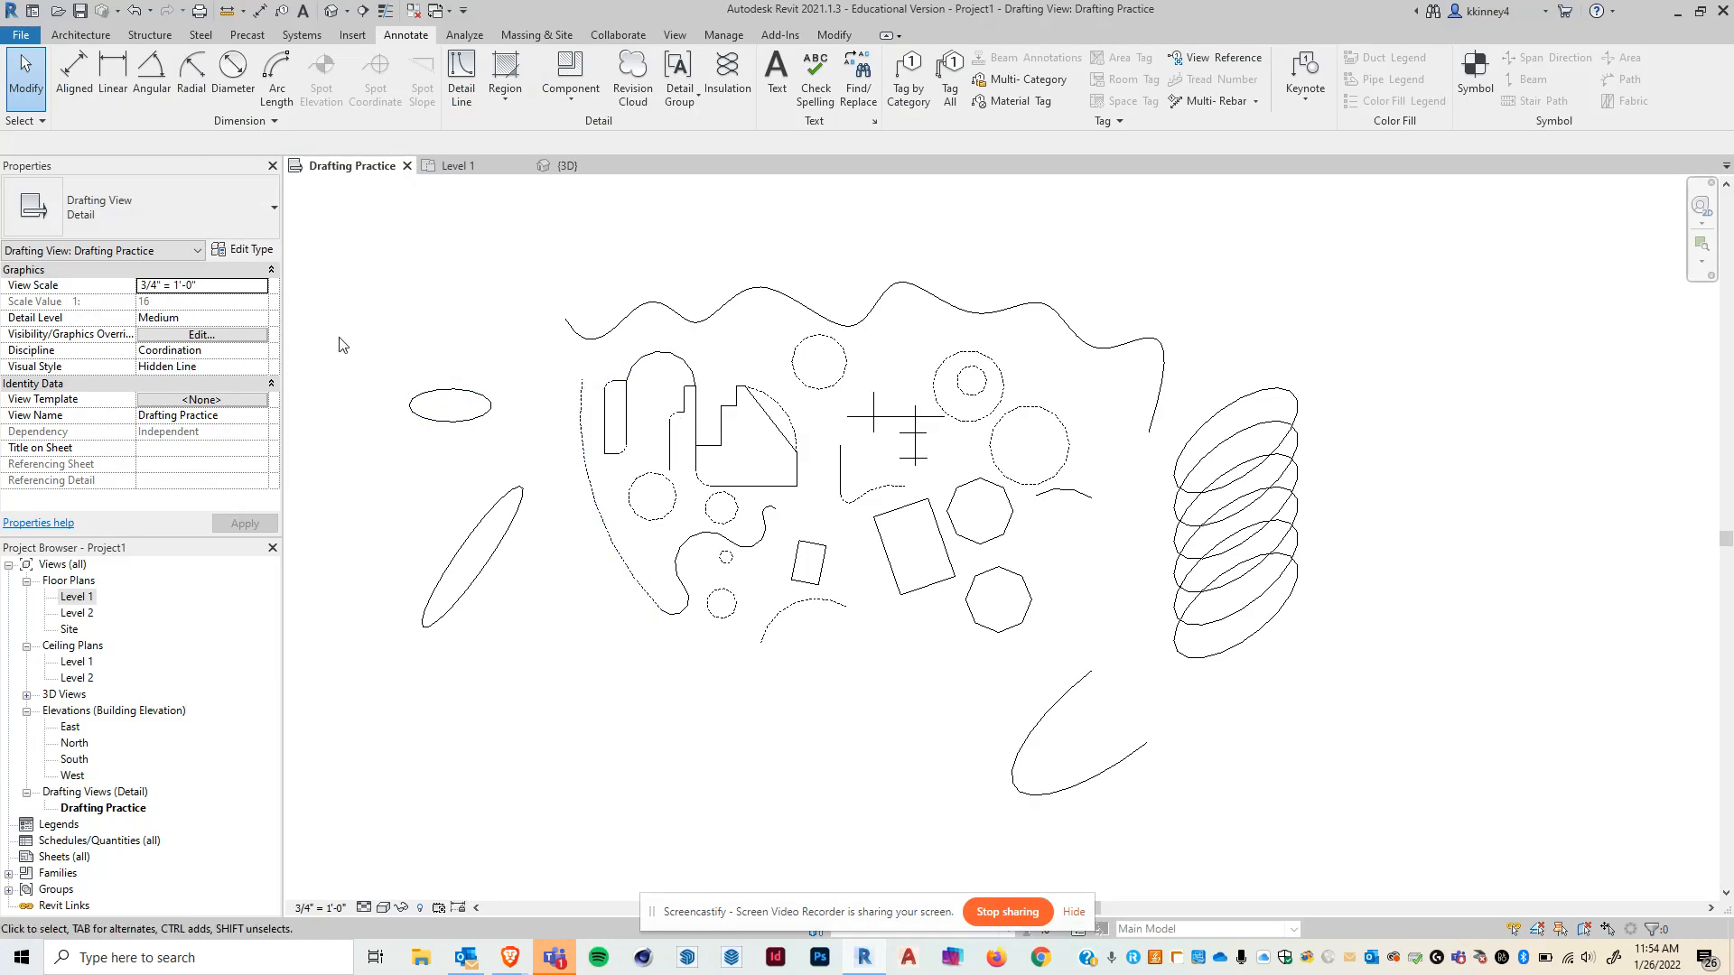
{"action": "scroll", "coordinate": [415, 318], "scroll_direction": "up", "scroll_amount": 2}
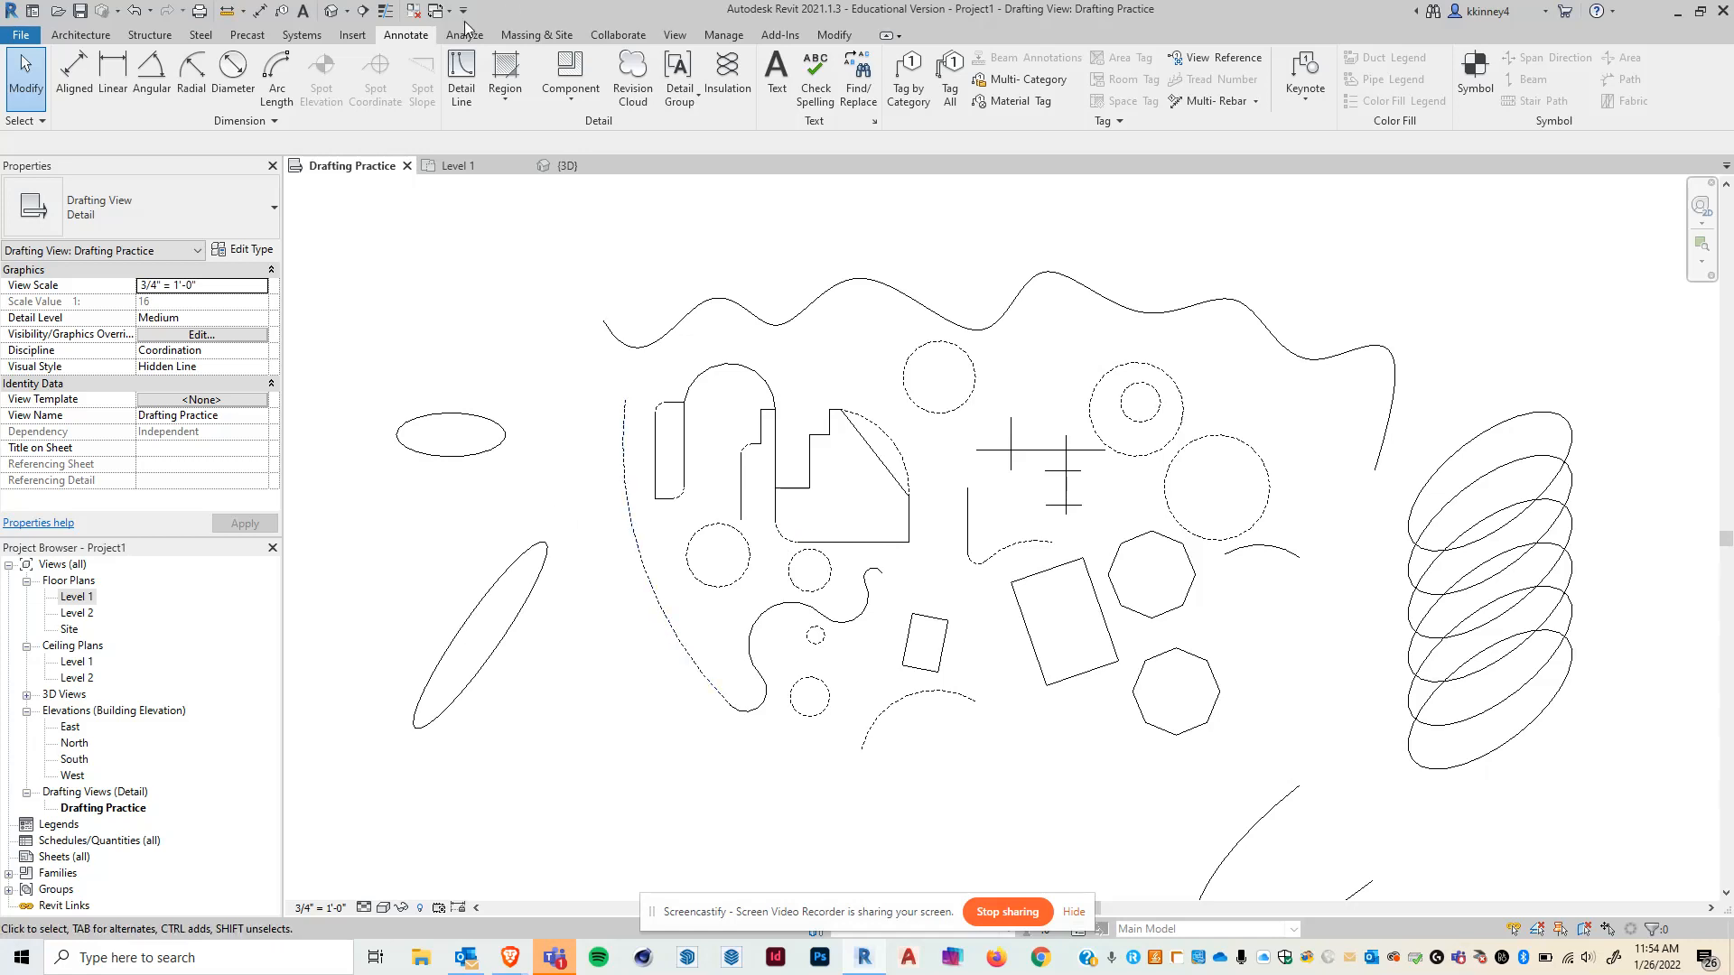
- Use Trim/Extend to Corner to join the large rectangle's bottom and left edges with the stepped shape's vertical line, forming a triangle
{"action": "left_click", "coordinate": [832, 36]}
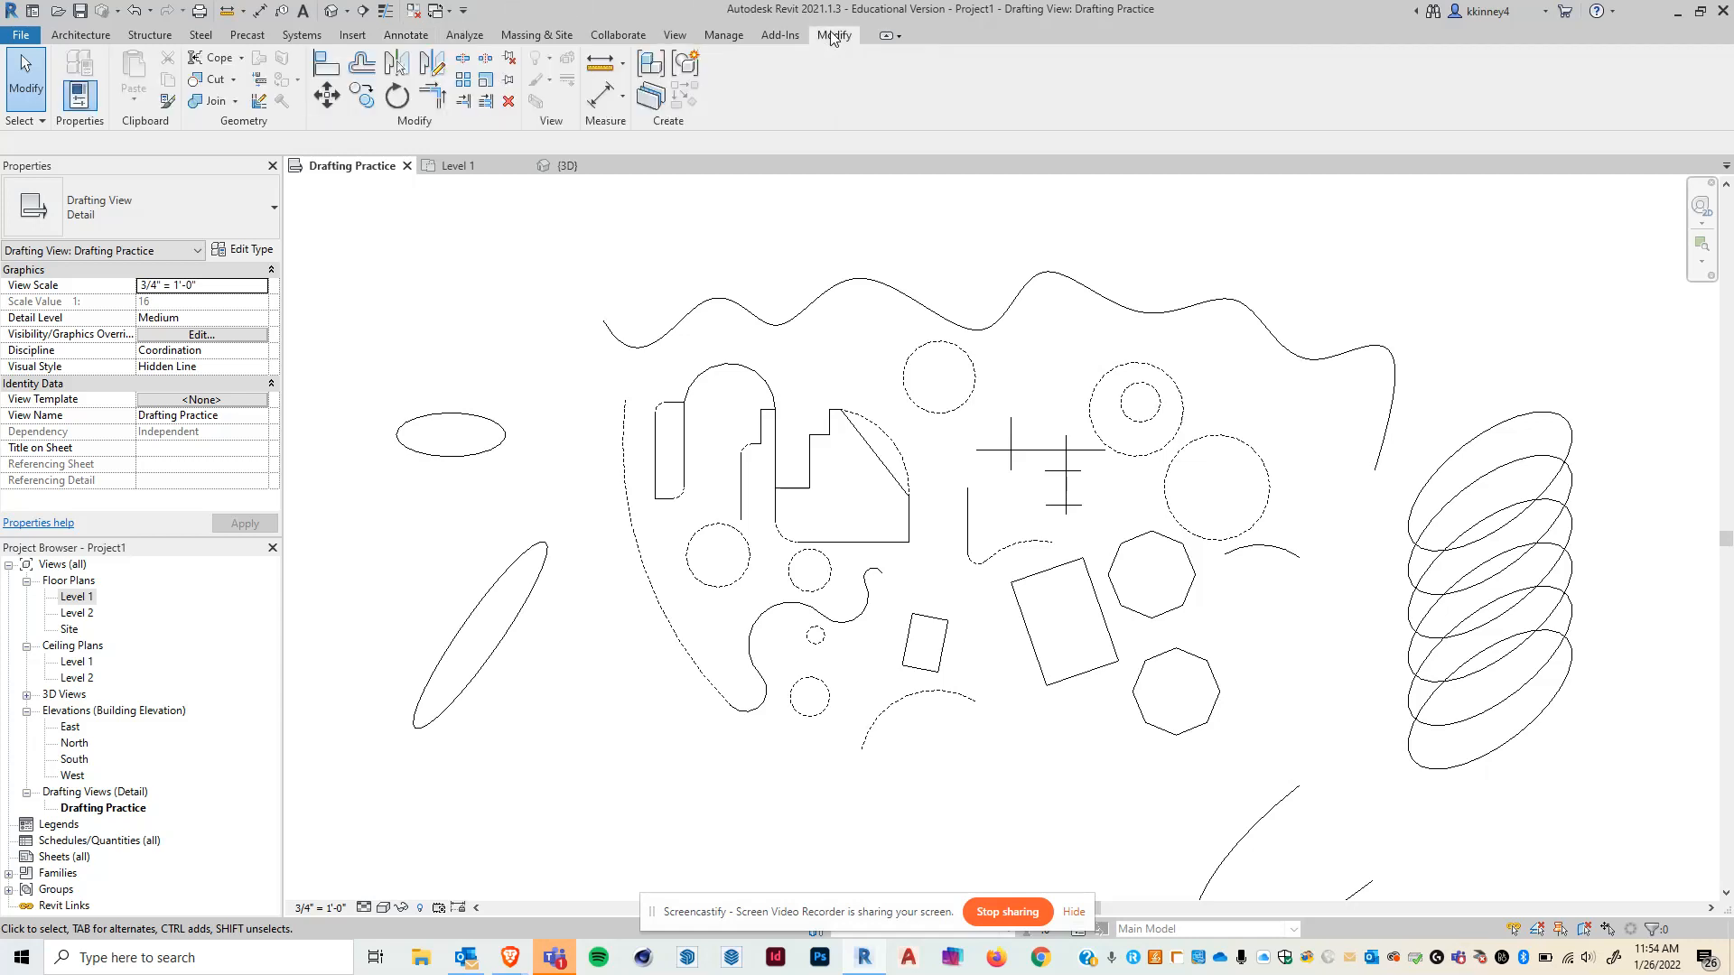
{"action": "left_click", "coordinate": [432, 94]}
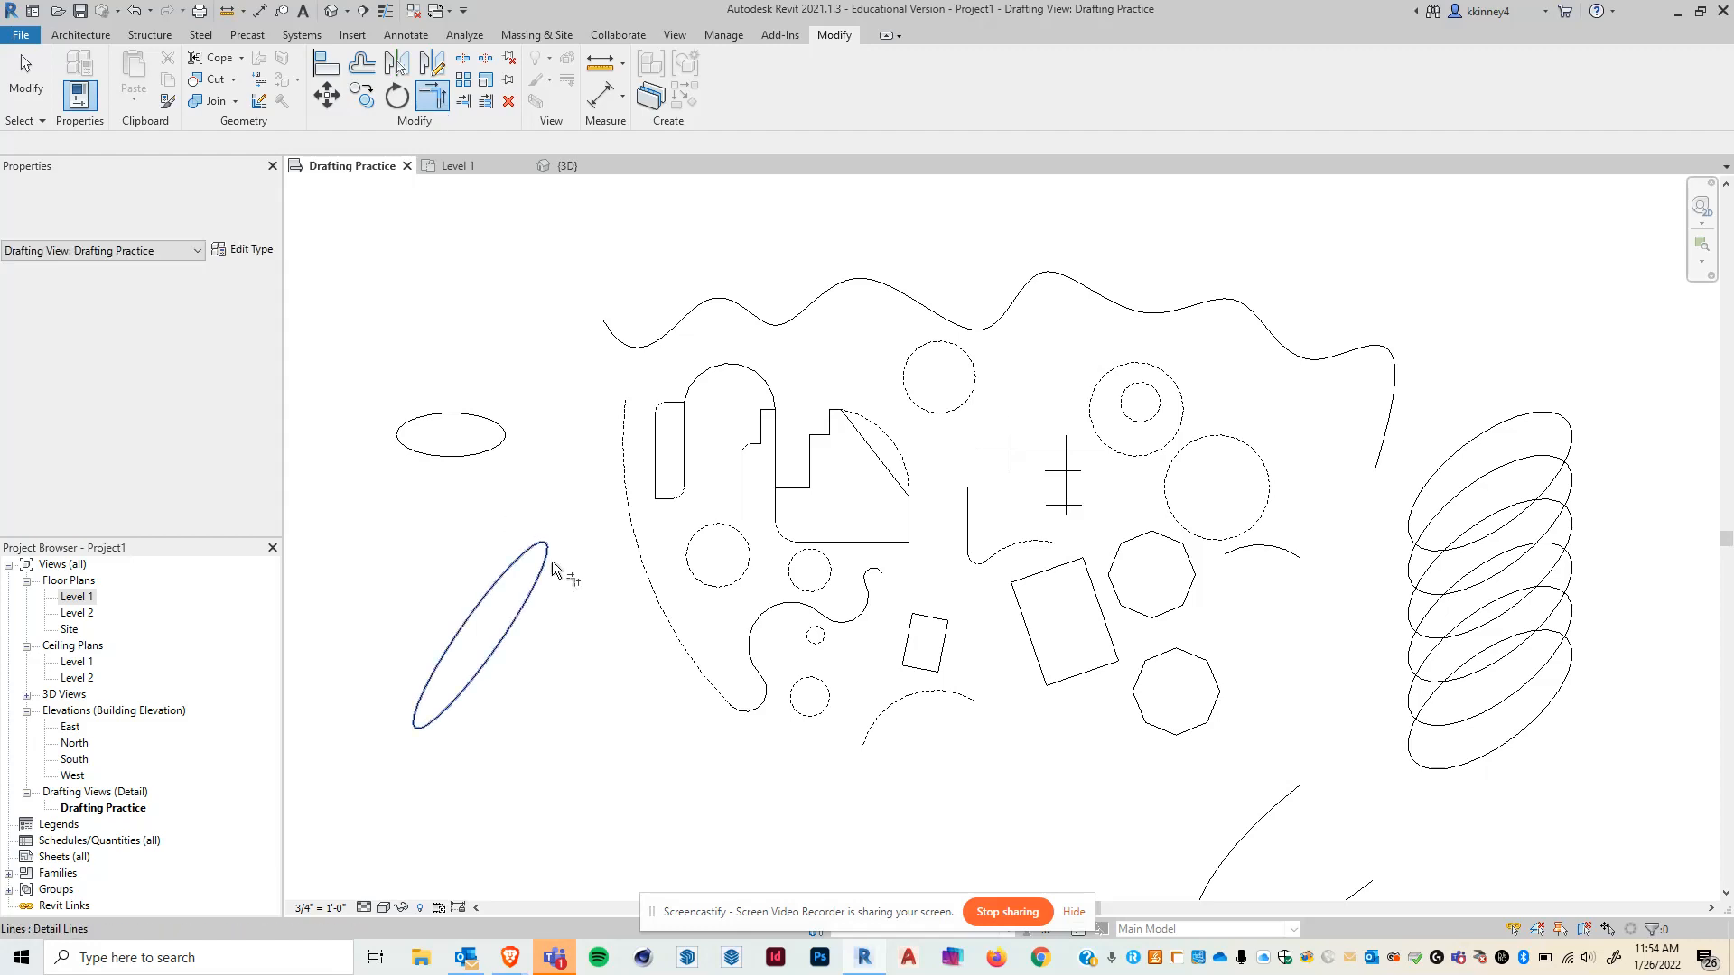
{"action": "scroll", "coordinate": [514, 456], "scroll_direction": "down", "scroll_amount": 2}
{"action": "scroll", "coordinate": [926, 791], "scroll_direction": "up", "scroll_amount": 1}
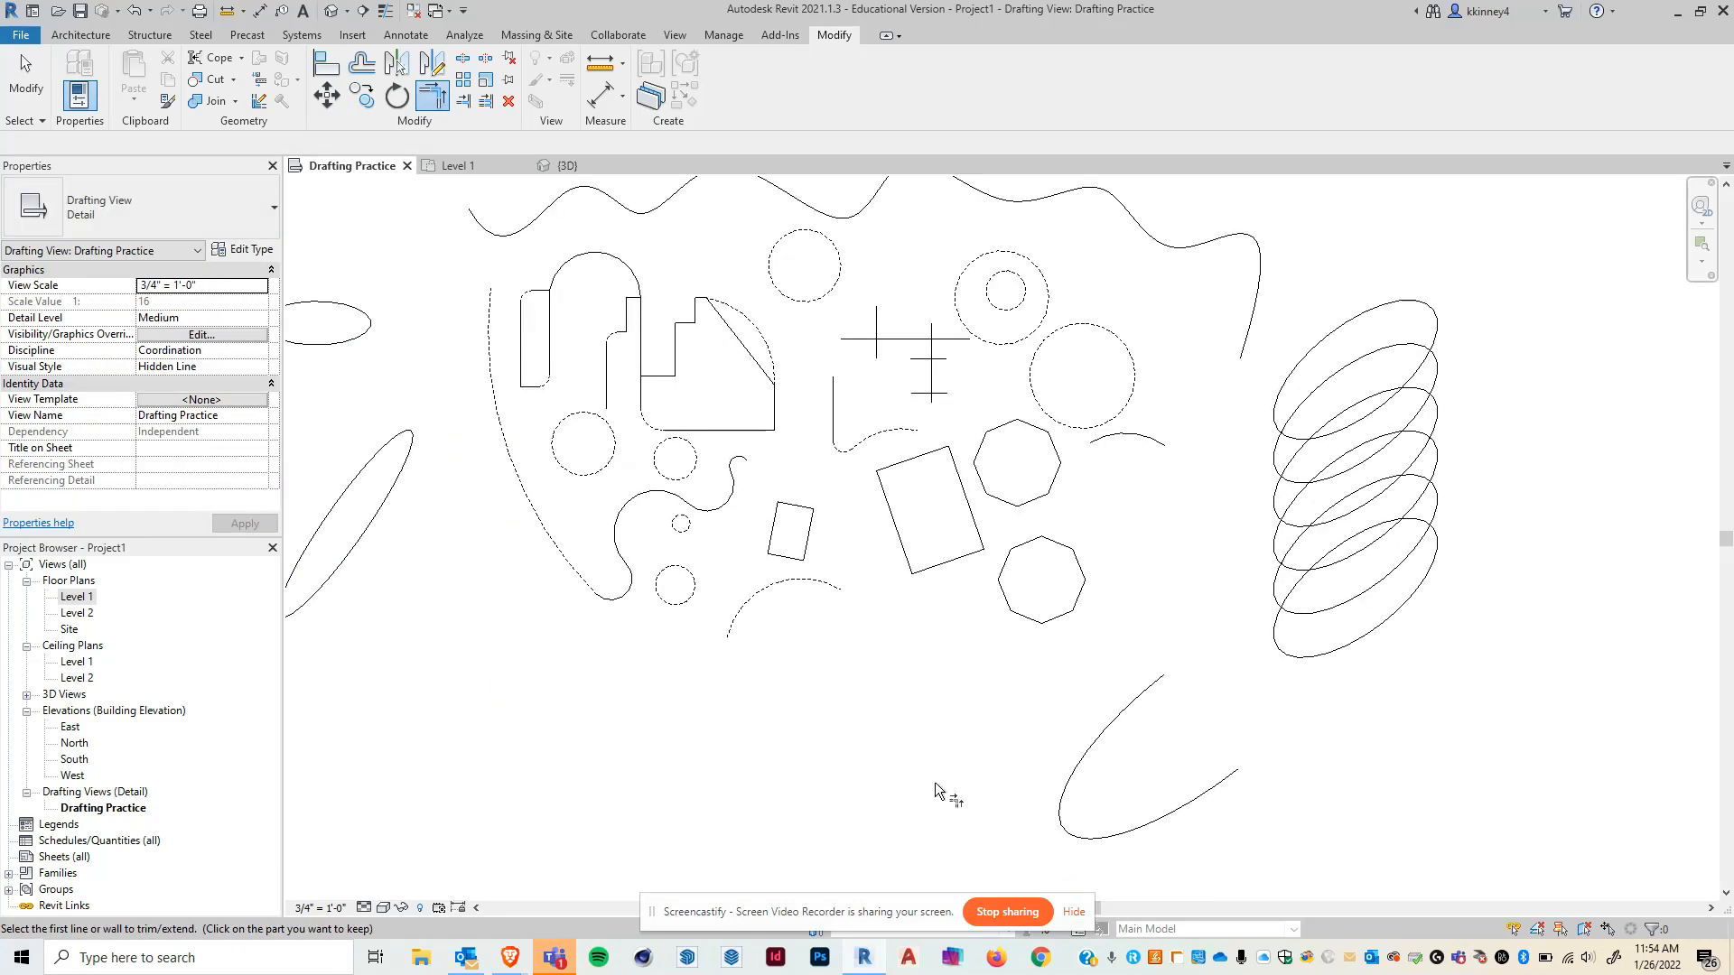
{"action": "left_click", "coordinate": [967, 558]}
{"action": "left_click", "coordinate": [645, 364]}
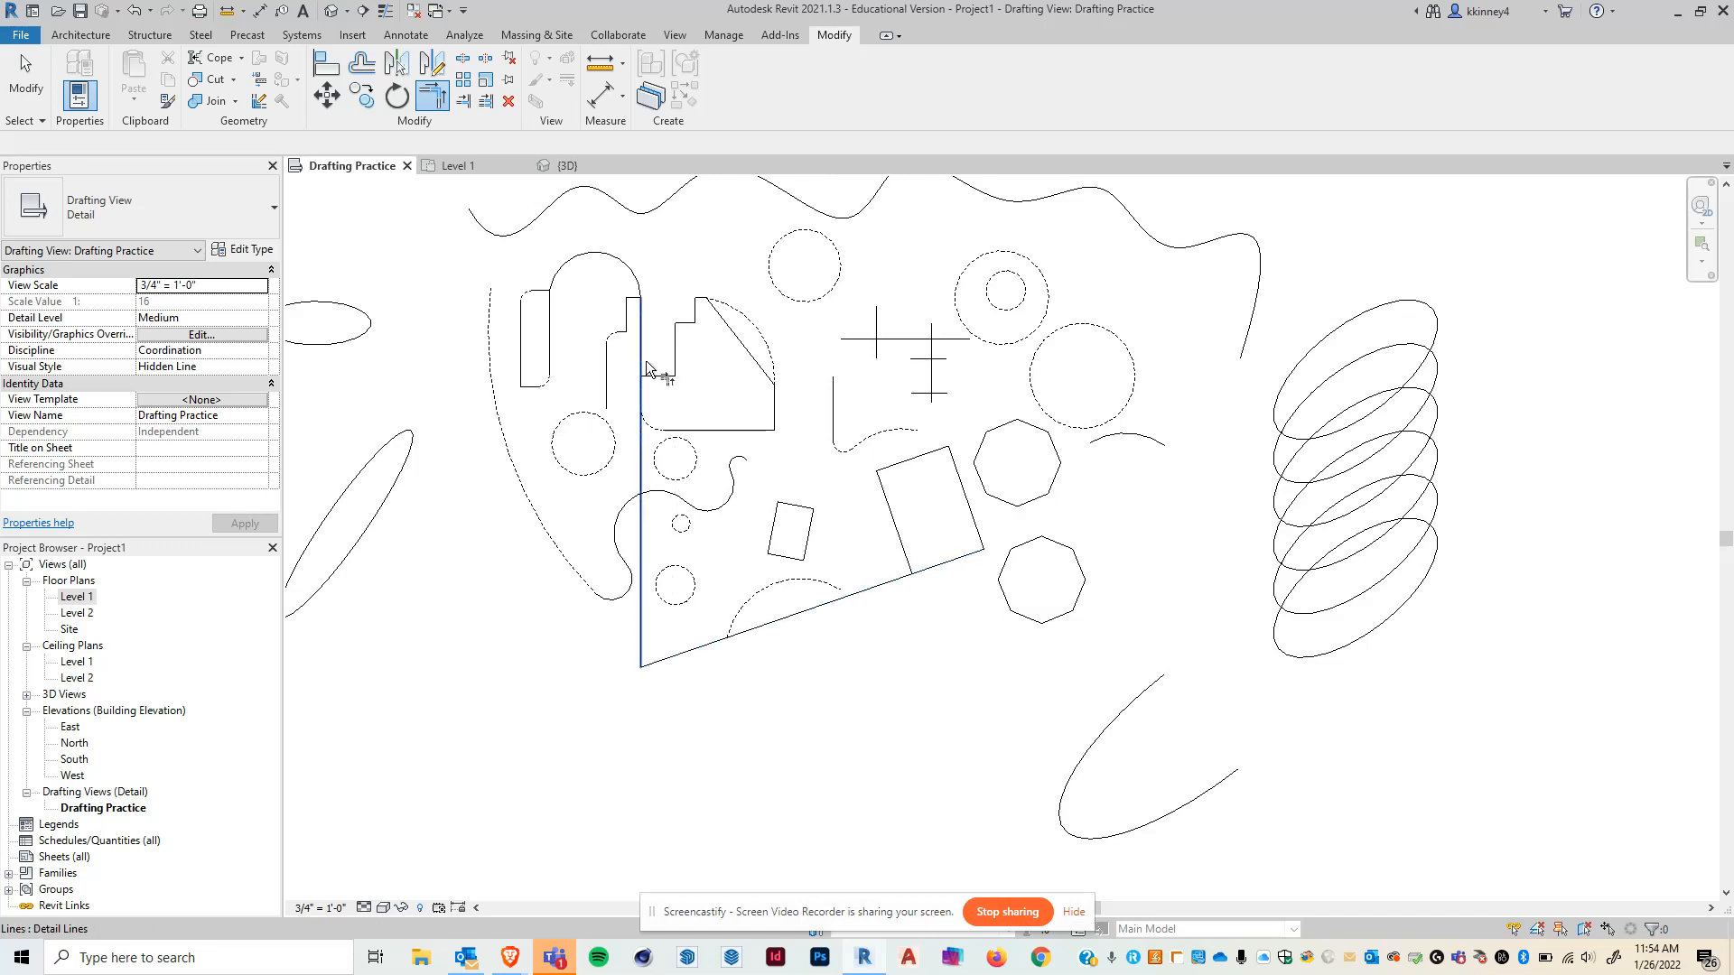
{"action": "left_click", "coordinate": [890, 517]}
{"action": "left_click", "coordinate": [645, 311]}
{"action": "scroll", "coordinate": [939, 756], "scroll_direction": "down", "scroll_amount": 3}
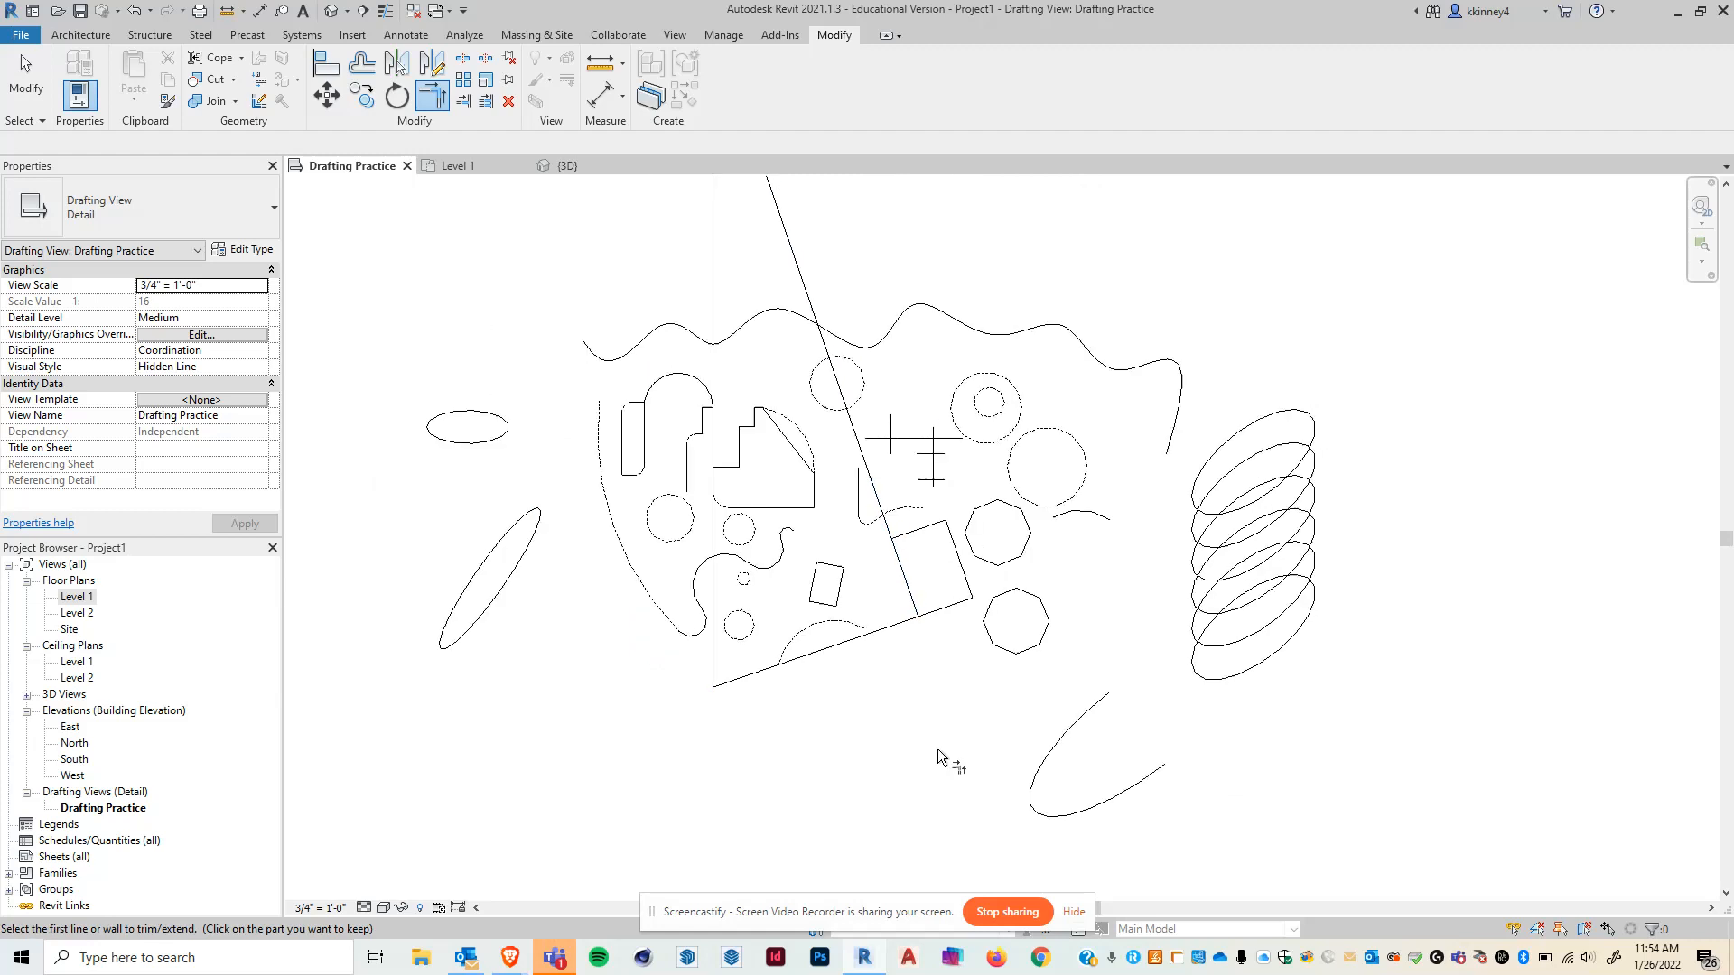
{"action": "scroll", "coordinate": [939, 756], "scroll_direction": "up", "scroll_amount": 3}
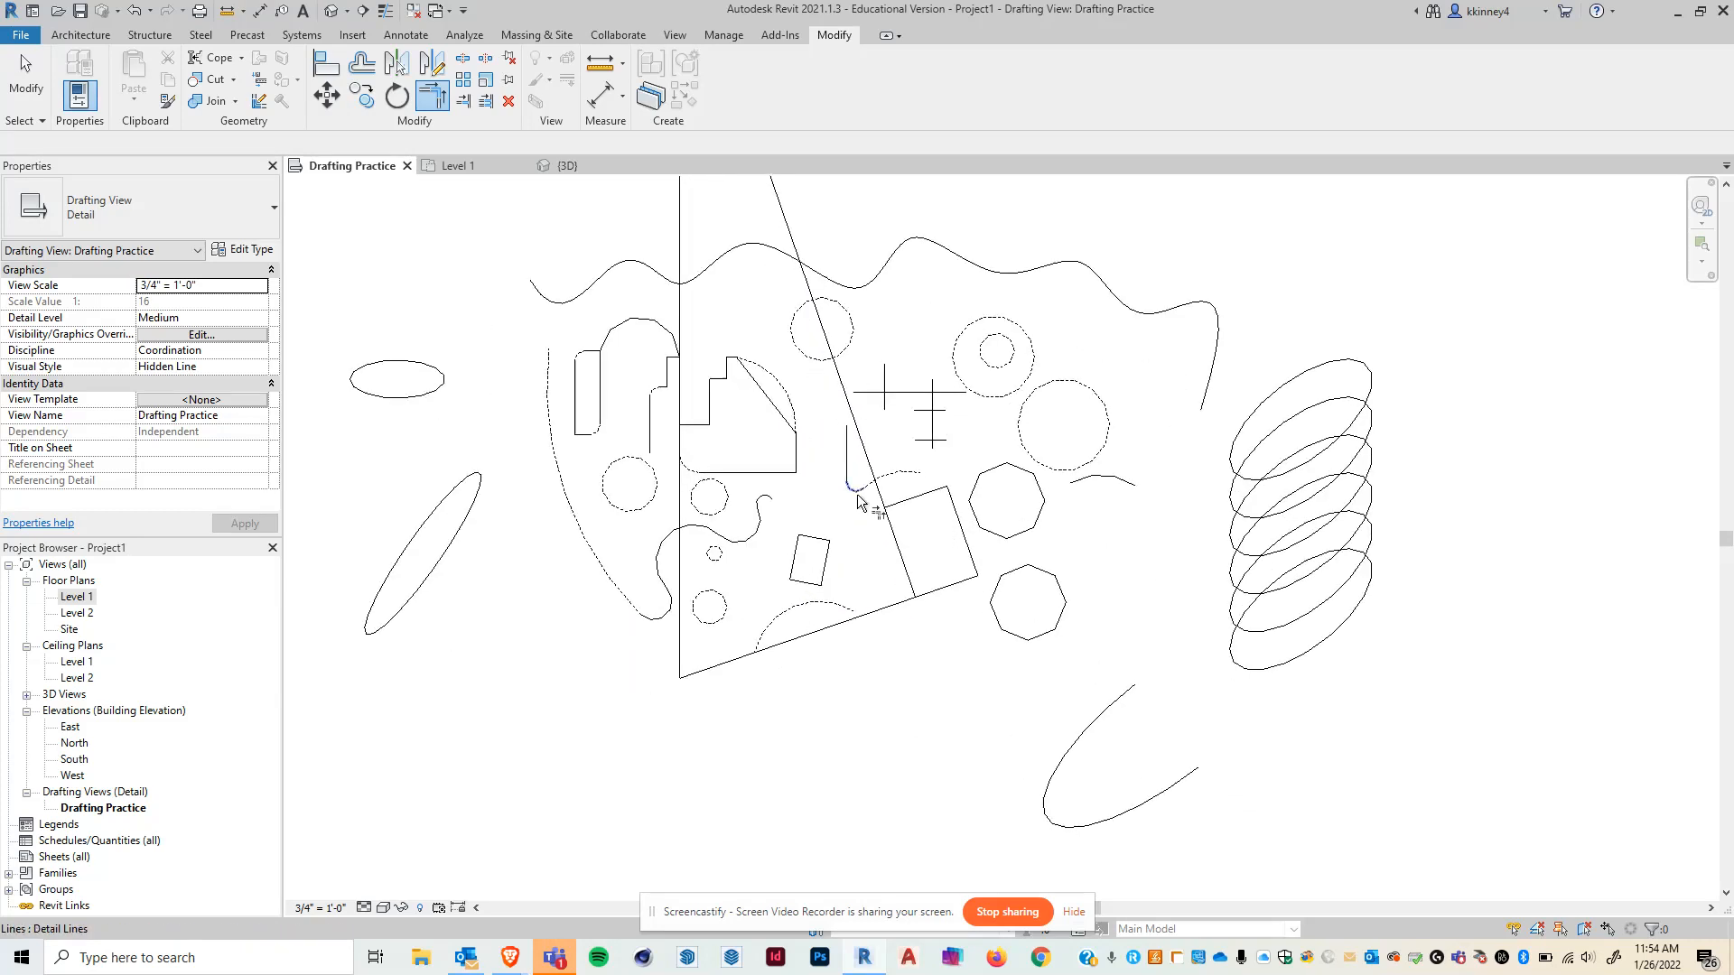
- Extend the stepped shape's bottom line to corners with the rectangle and with the cross's vertical line, unjoining the elements
{"action": "left_click", "coordinate": [749, 473]}
{"action": "left_click", "coordinate": [962, 533]}
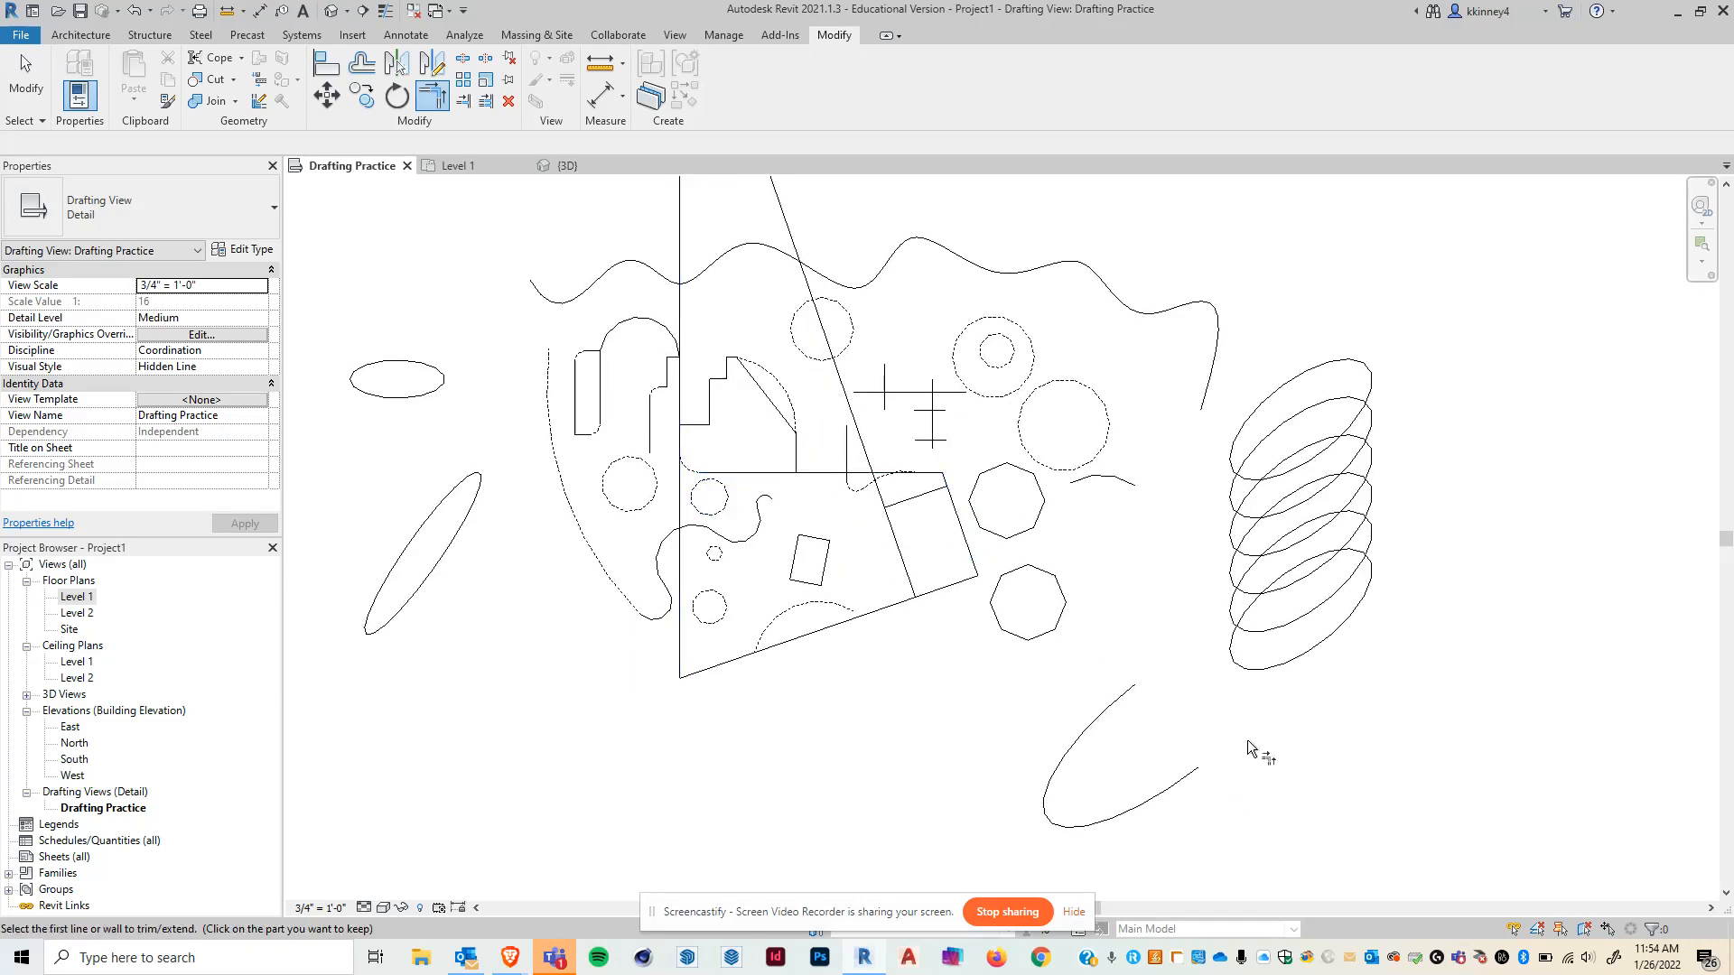
{"action": "left_click", "coordinate": [806, 472]}
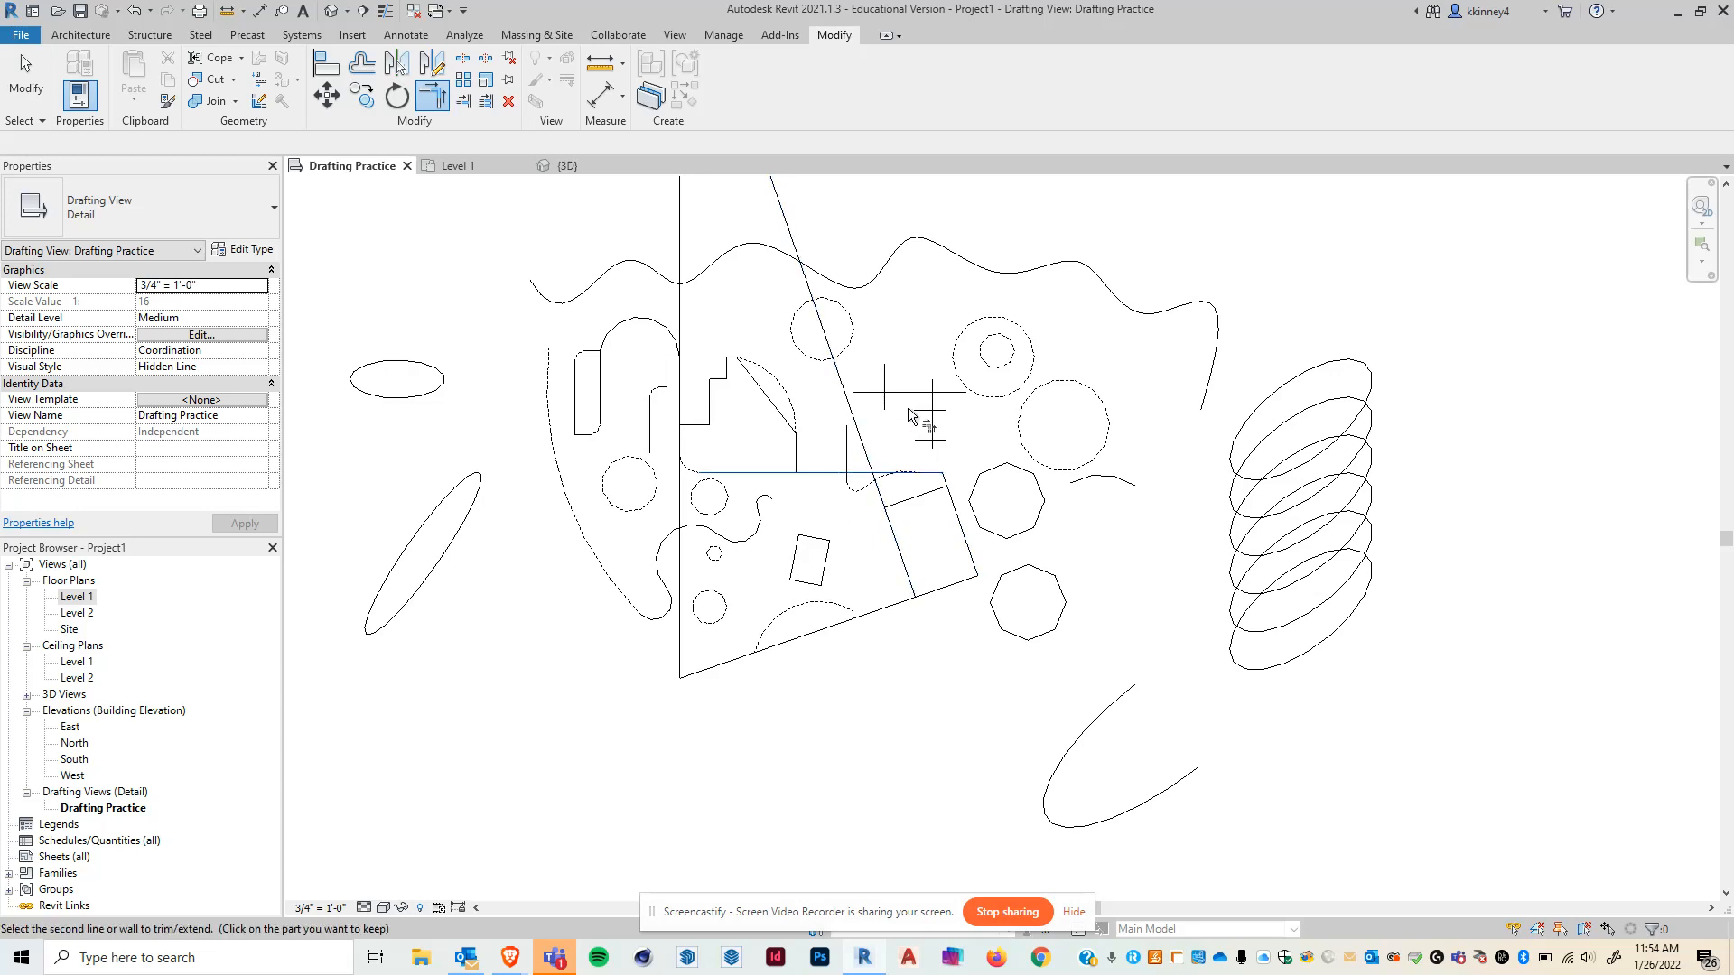
{"action": "left_click", "coordinate": [885, 408]}
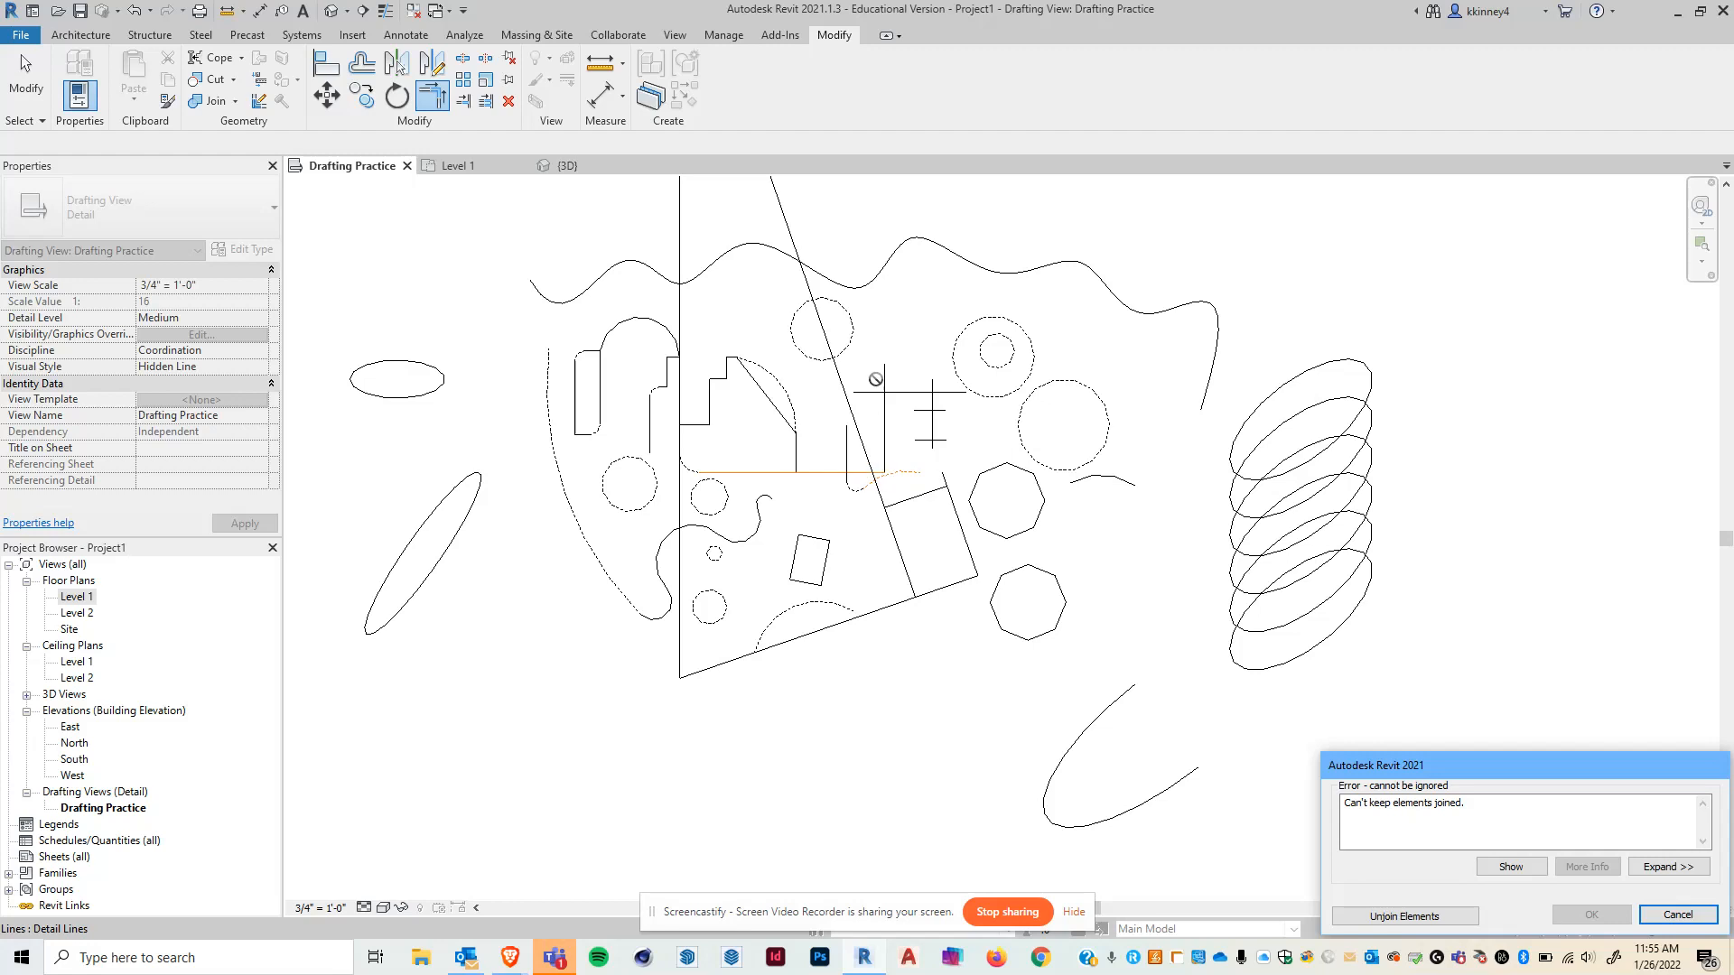
{"action": "left_click", "coordinate": [1427, 917]}
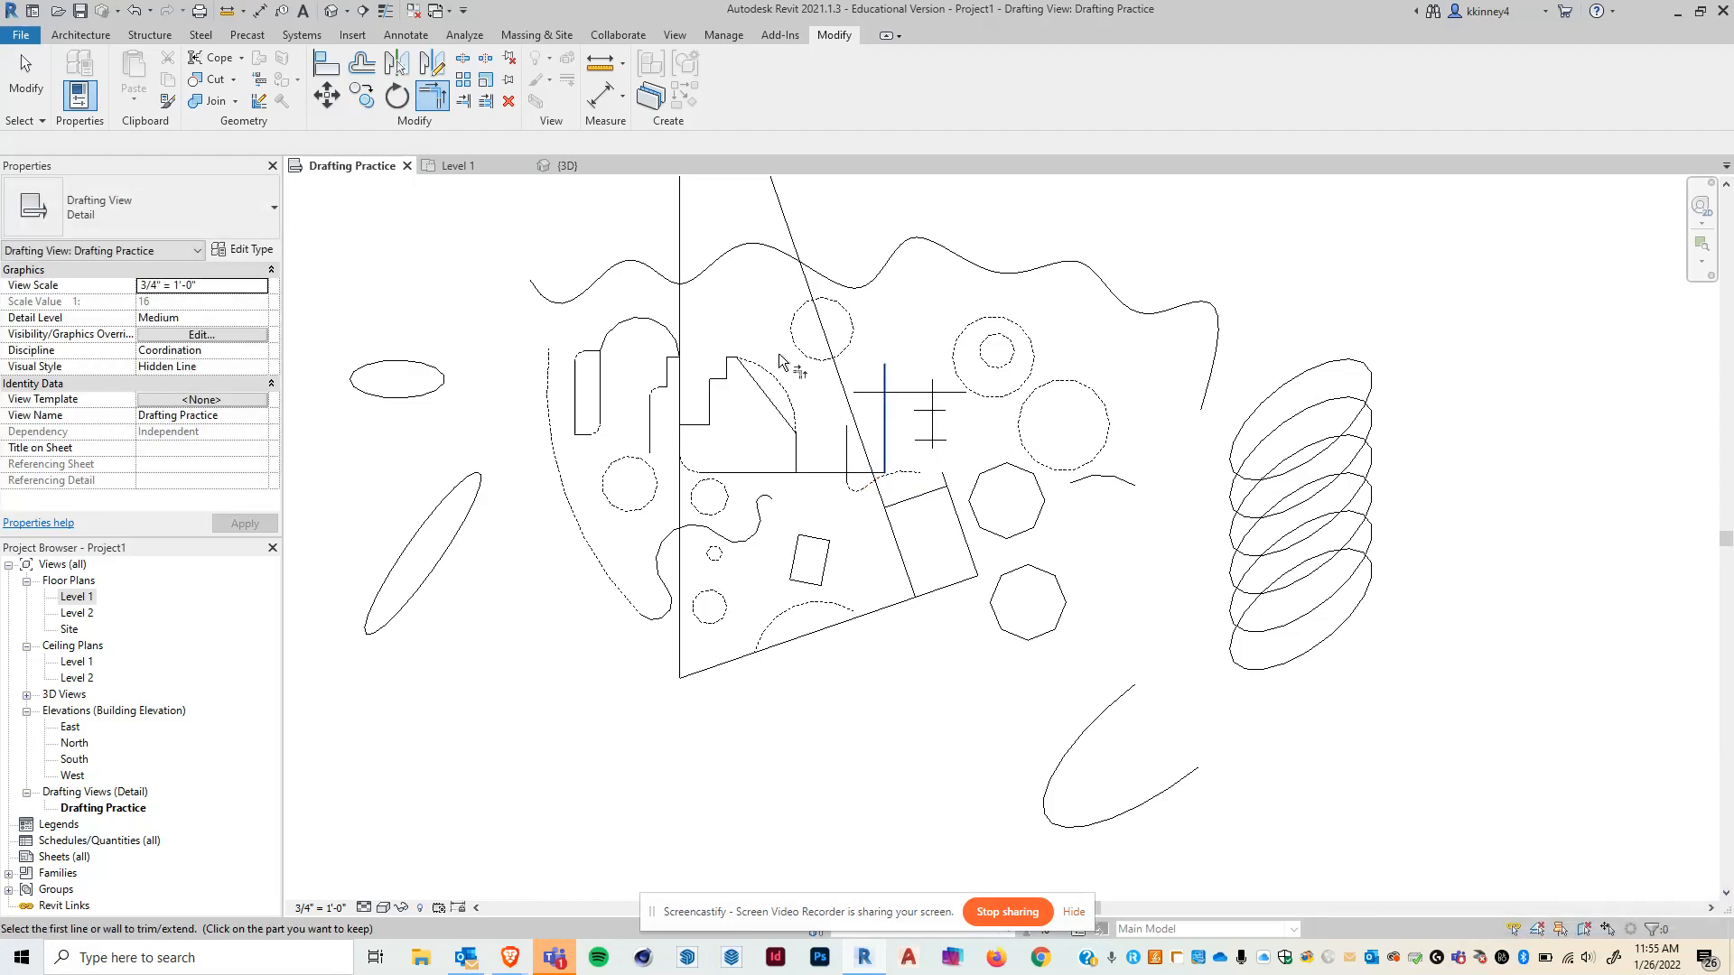
{"action": "scroll", "coordinate": [900, 610], "scroll_direction": "down", "scroll_amount": 2}
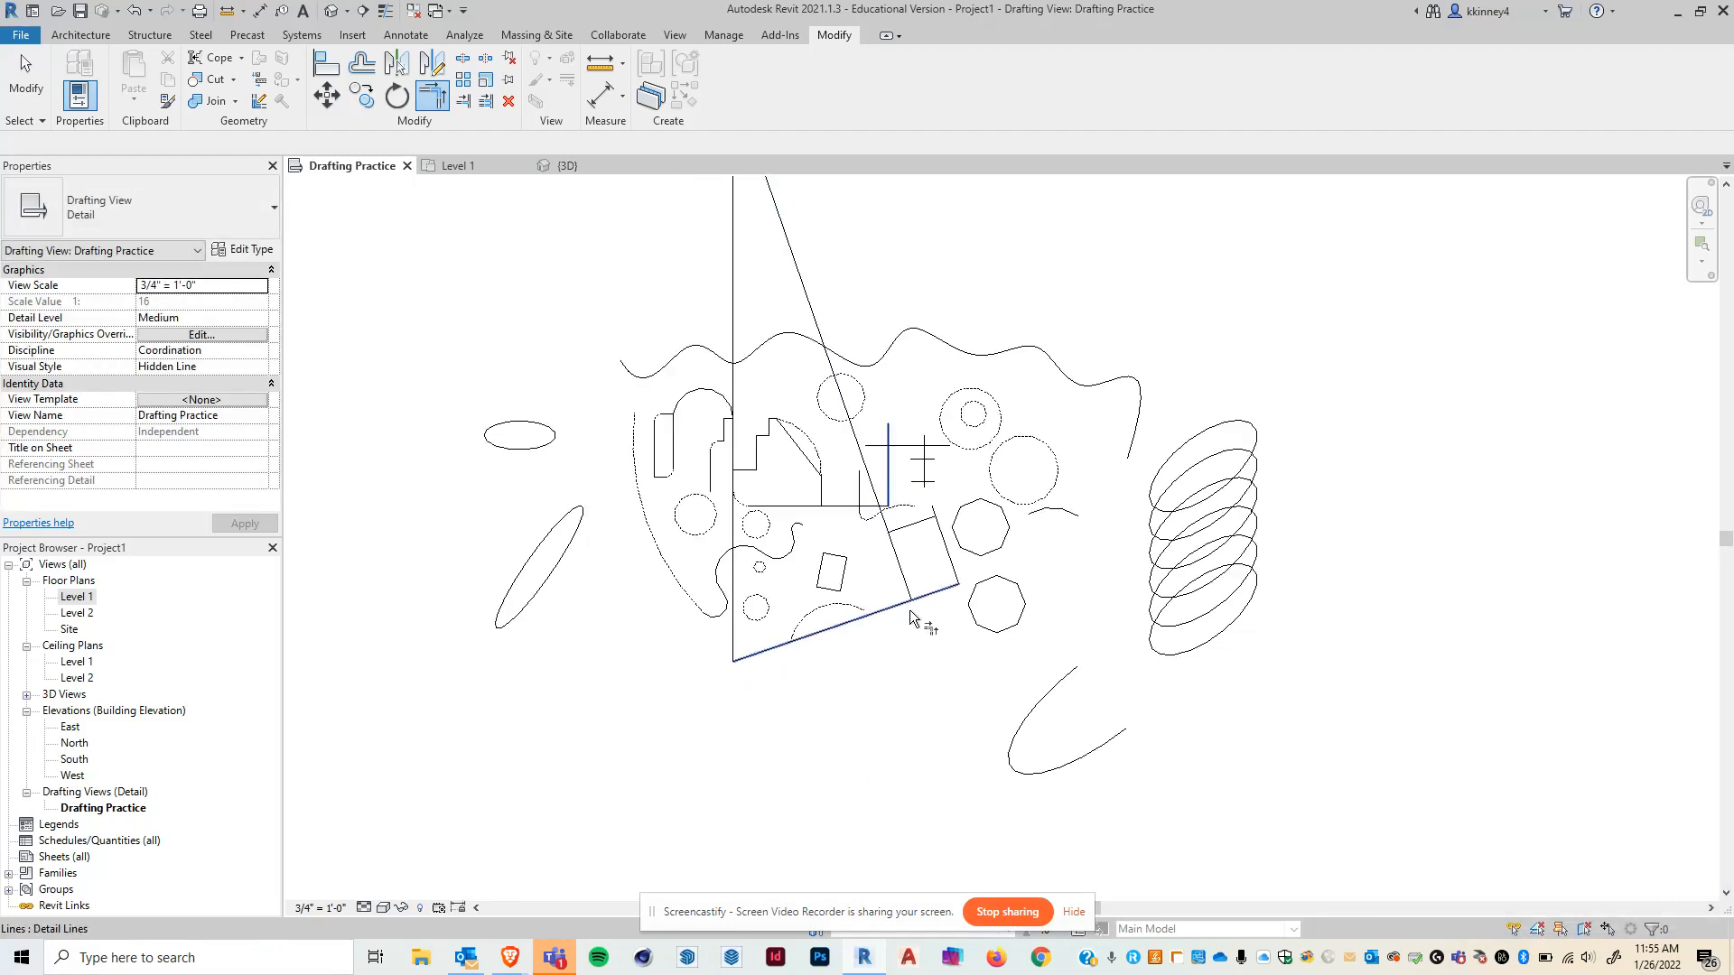
{"action": "key", "text": "Escape"}
- Draw a cross of two wide detail lines: a vertical line 6'-0" long and a horizontal line 13'-6" long through it
{"action": "scroll", "coordinate": [919, 602], "scroll_direction": "down", "scroll_amount": 2}
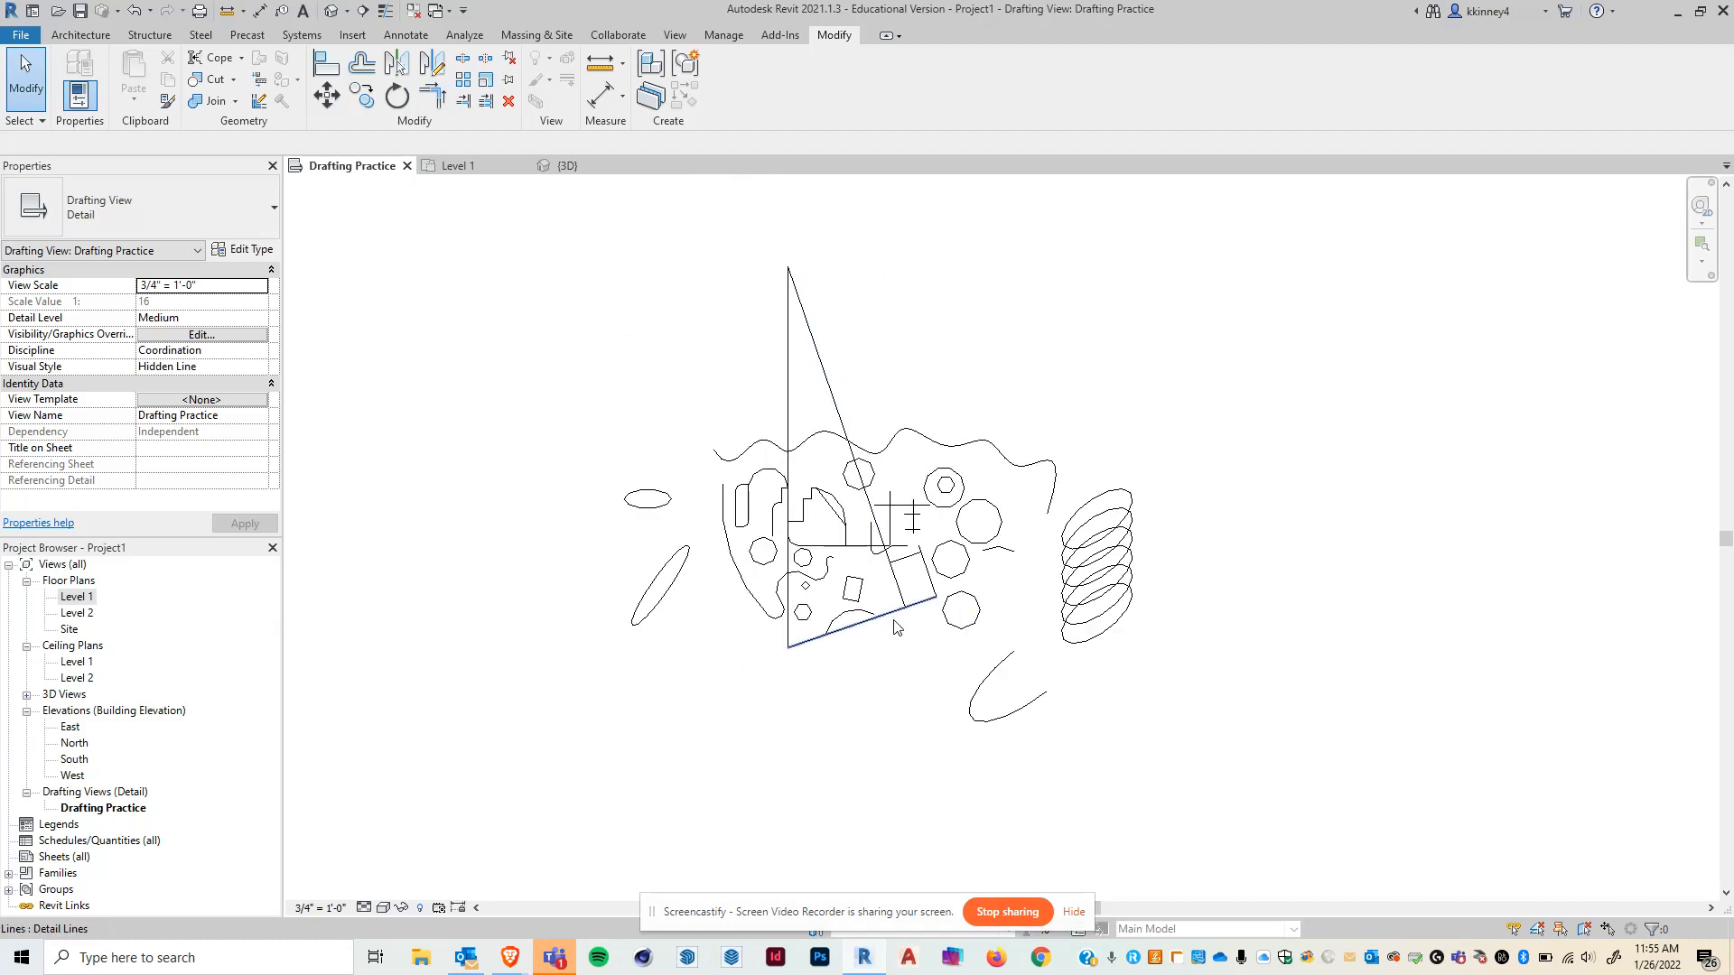
{"action": "scroll", "coordinate": [833, 438], "scroll_direction": "up", "scroll_amount": 2}
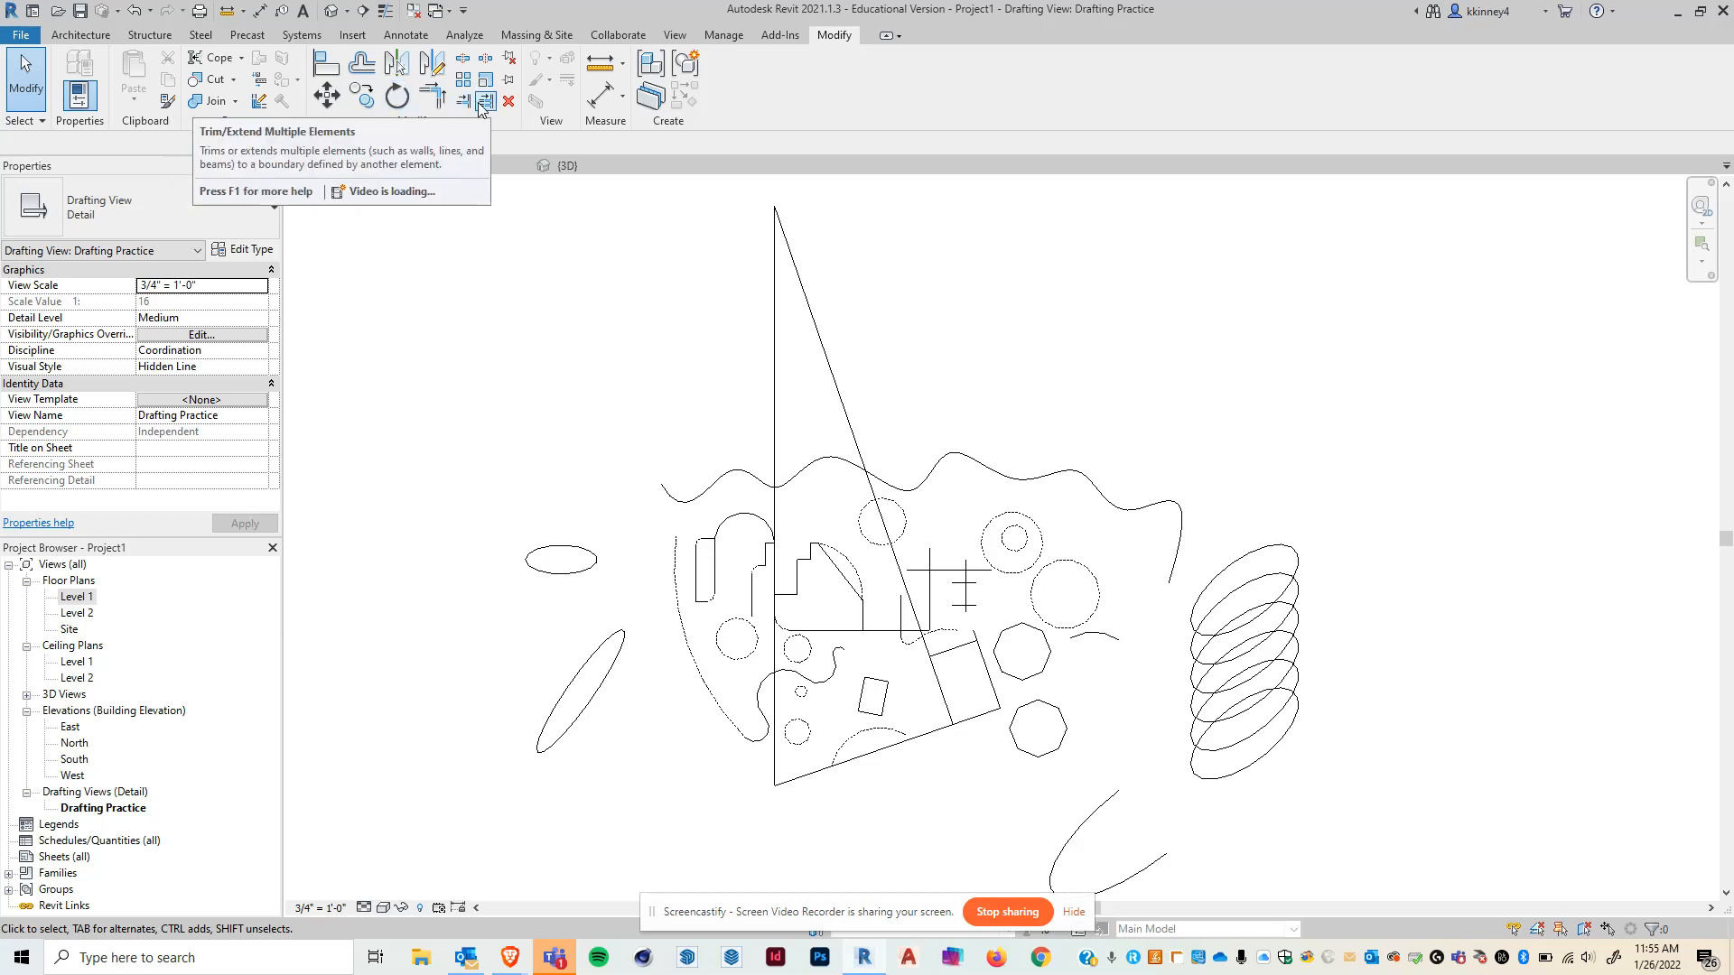
{"action": "left_click", "coordinate": [406, 34]}
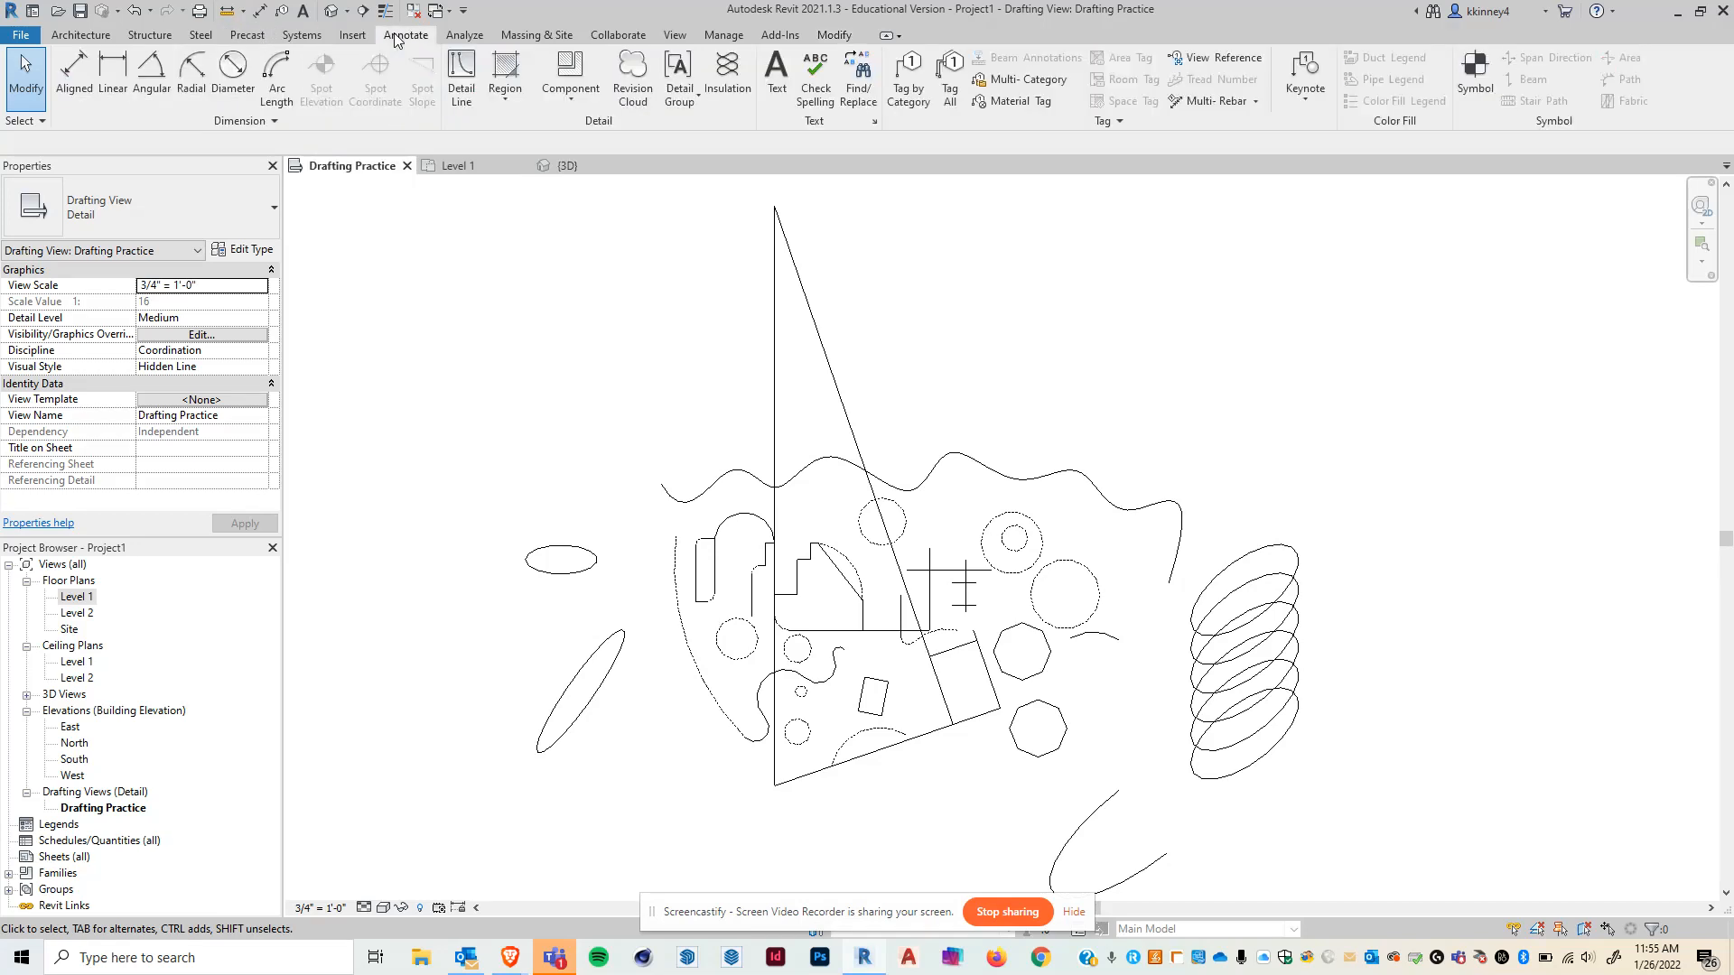
{"action": "left_click", "coordinate": [462, 80]}
{"action": "left_click", "coordinate": [1248, 289]}
{"action": "left_click", "coordinate": [1249, 373]}
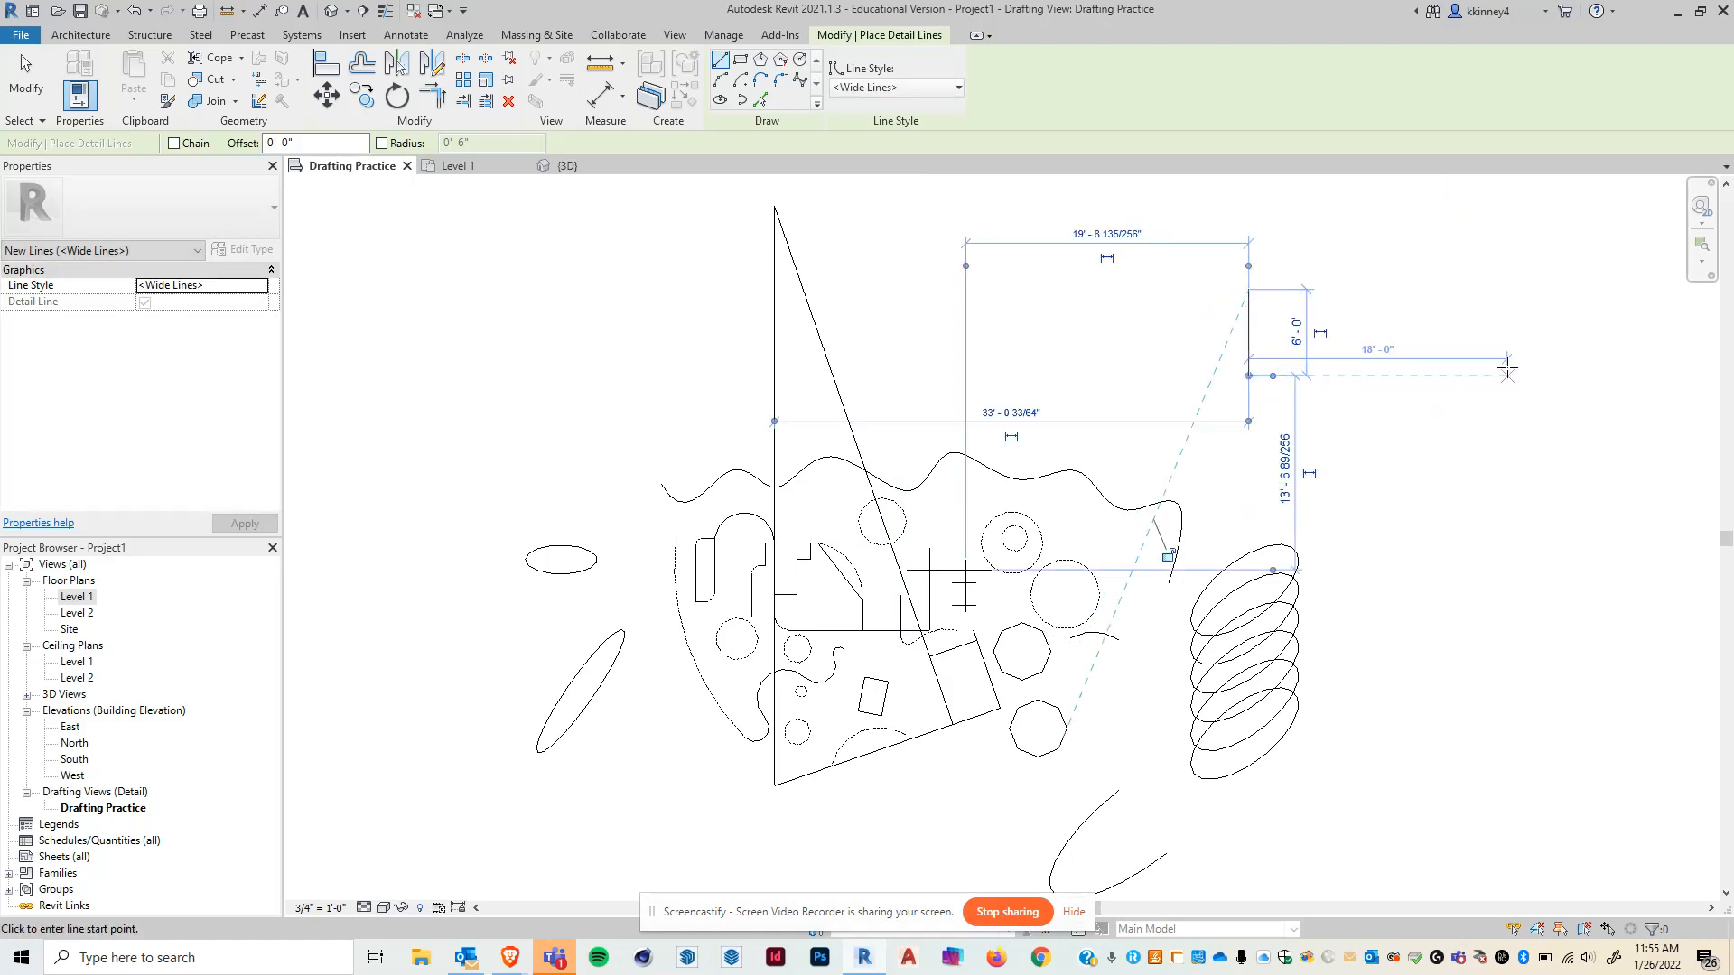
{"action": "left_click", "coordinate": [1185, 353]}
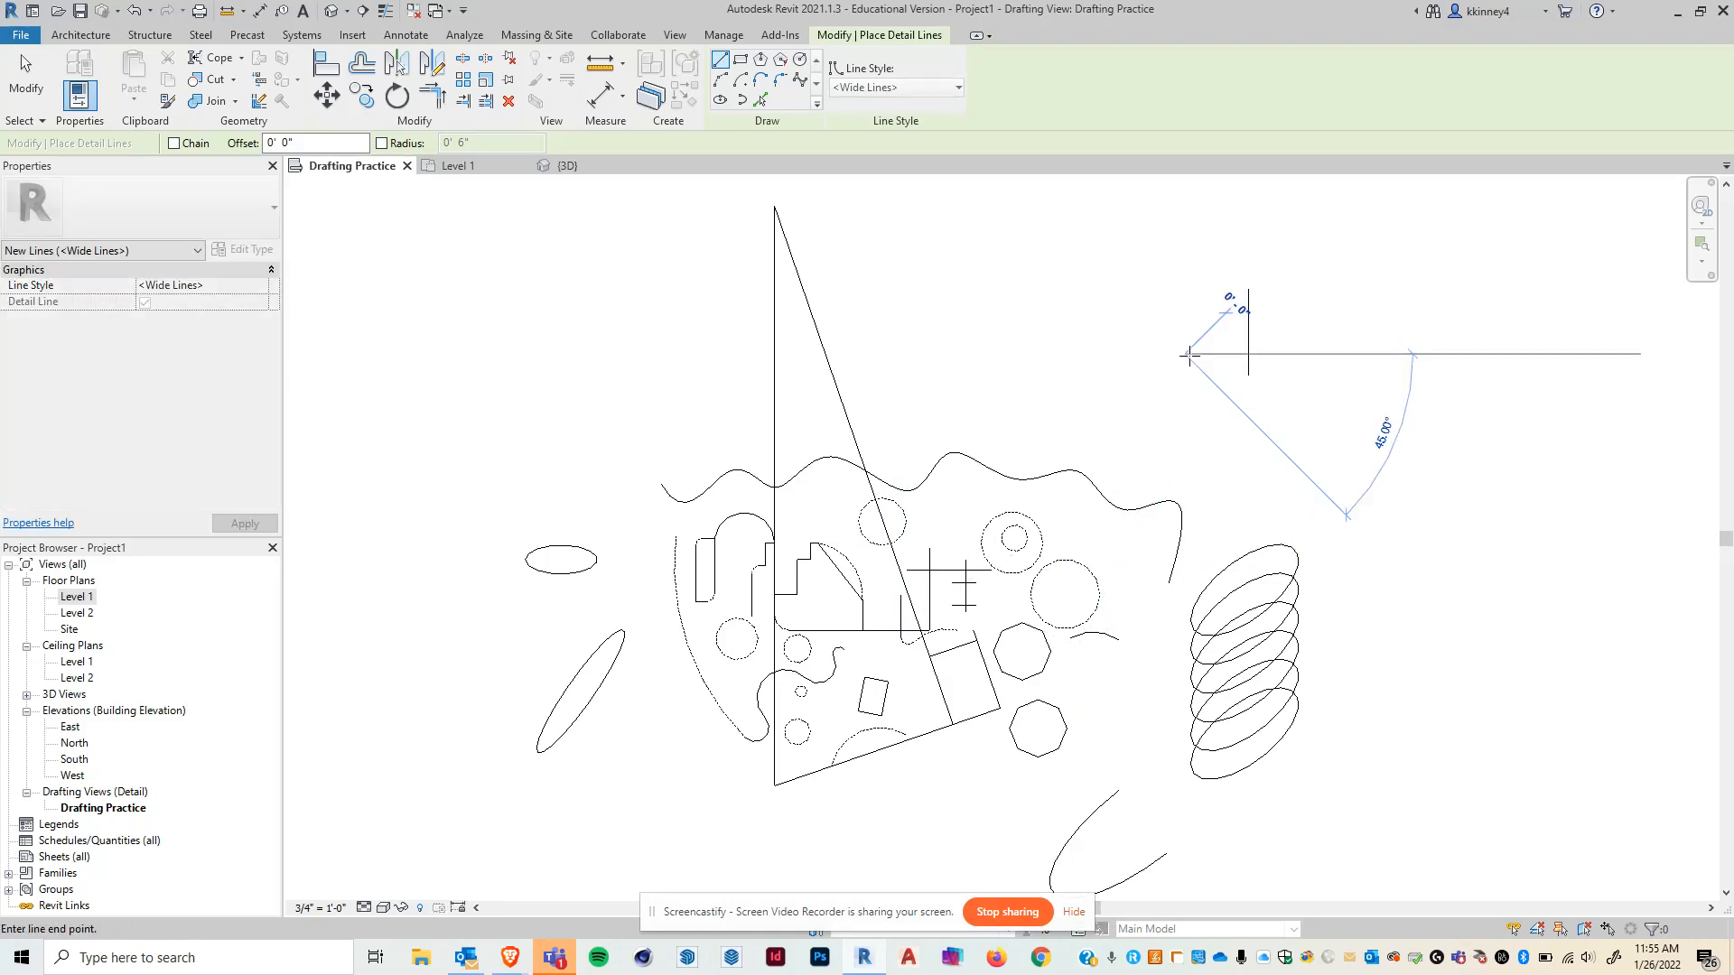
{"action": "left_click", "coordinate": [1379, 353]}
{"action": "key", "text": "Escape"}
{"action": "scroll", "coordinate": [1355, 336], "scroll_direction": "up", "scroll_amount": 3}
{"action": "key", "text": "Escape"}
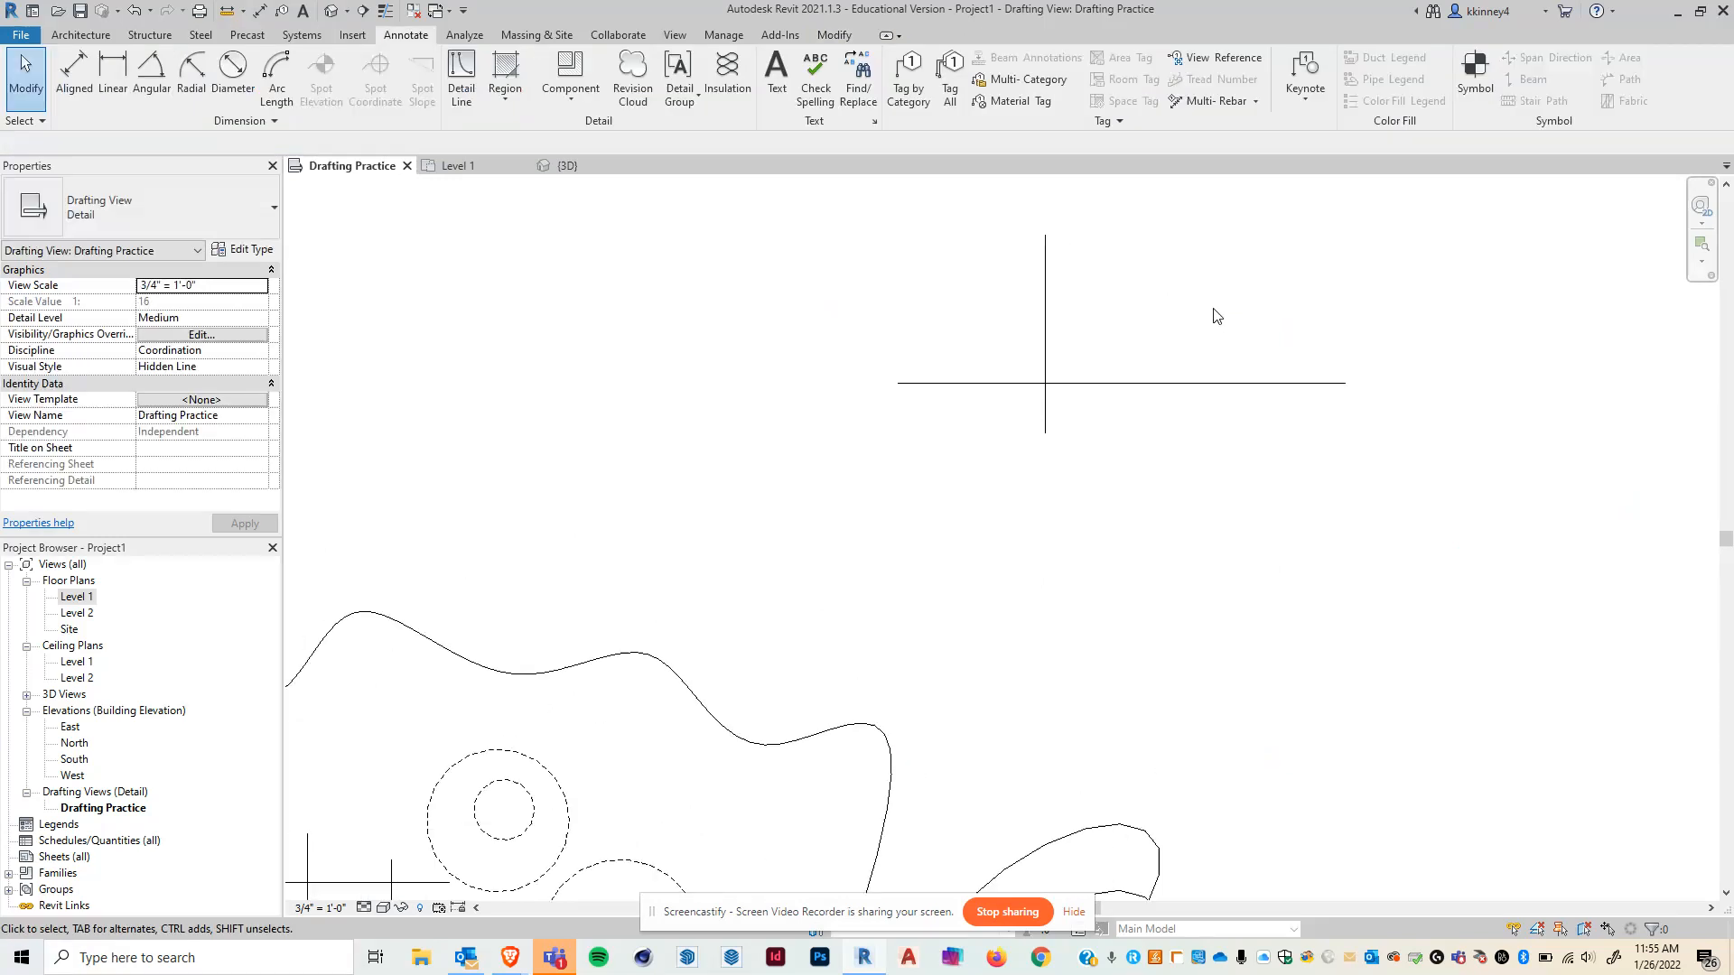
- Use Trim/Extend Single Element with the vertical line as boundary to trim away the horizontal line's right part
{"action": "middle_click_drag", "start_coordinate": [1216, 321], "coordinate": [1151, 438]}
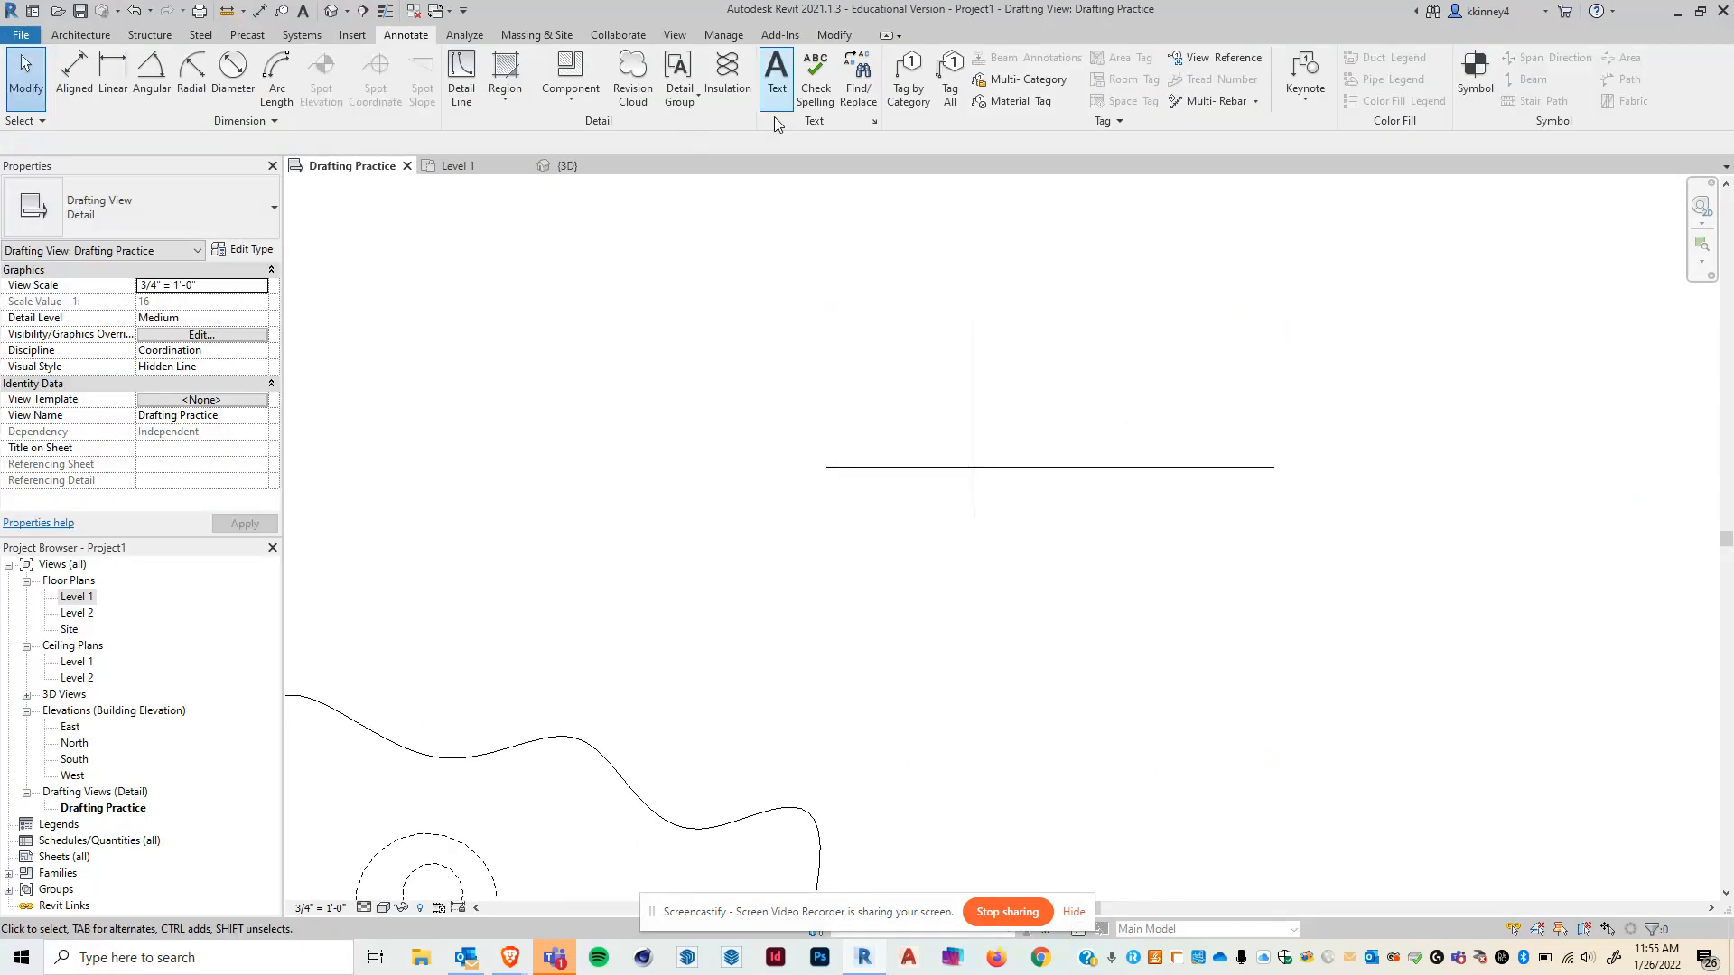
{"action": "left_click", "coordinate": [831, 36]}
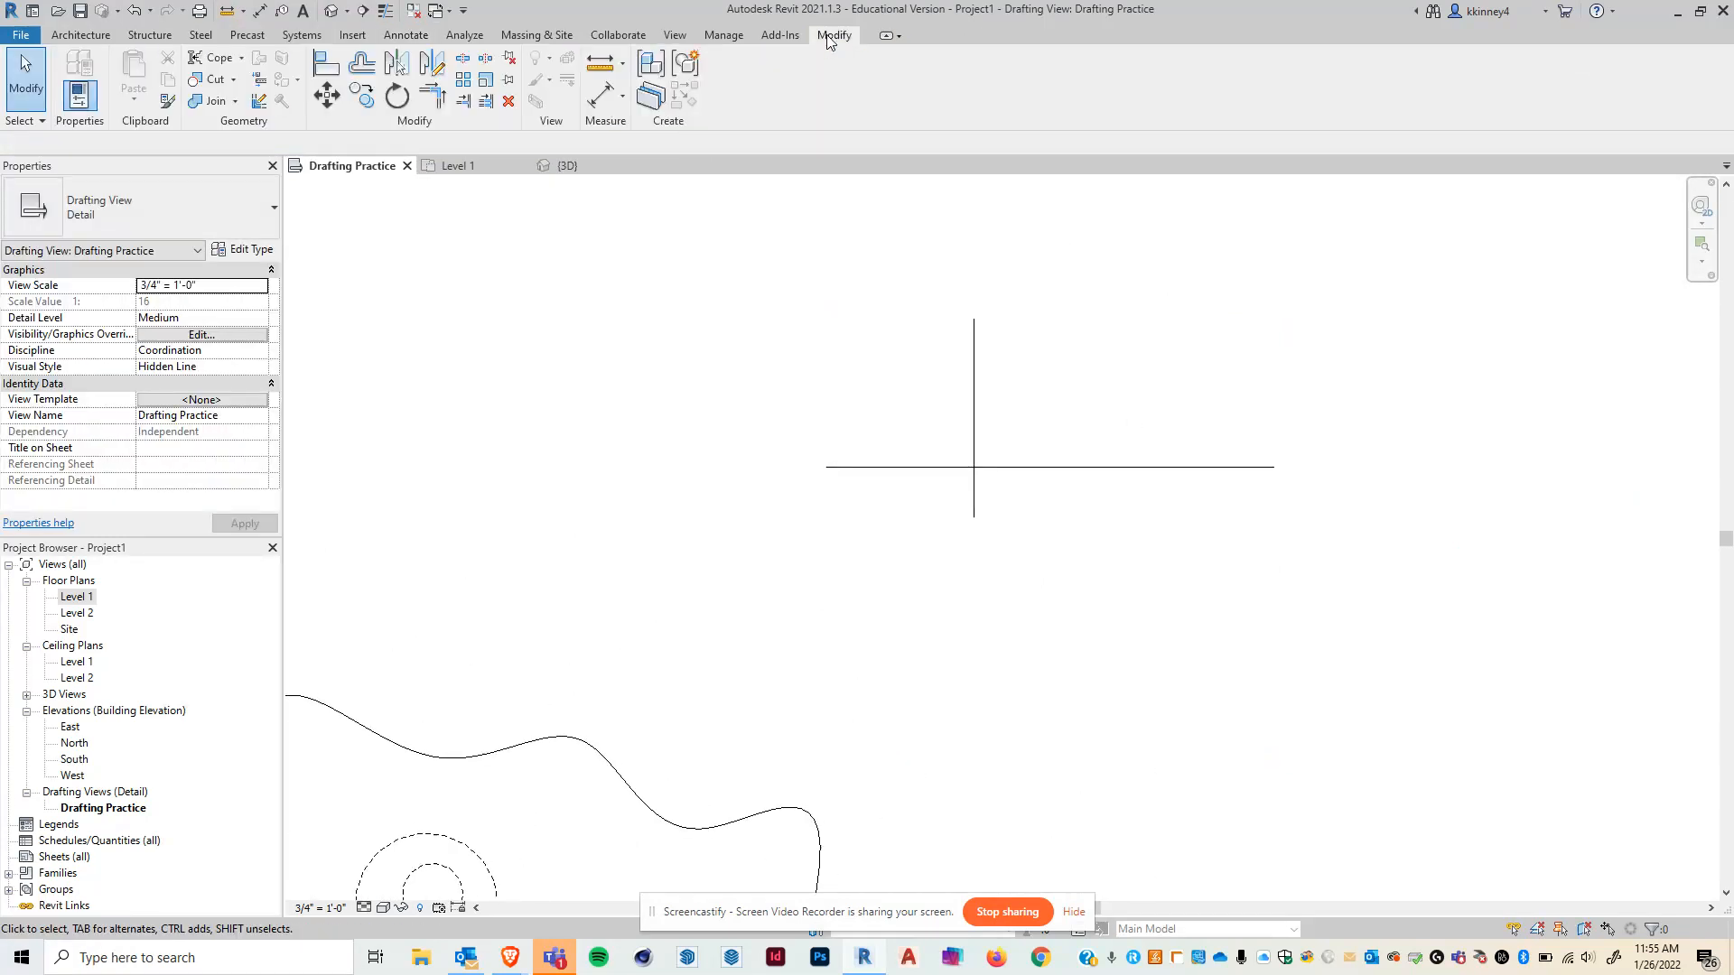
{"action": "left_click", "coordinate": [464, 101]}
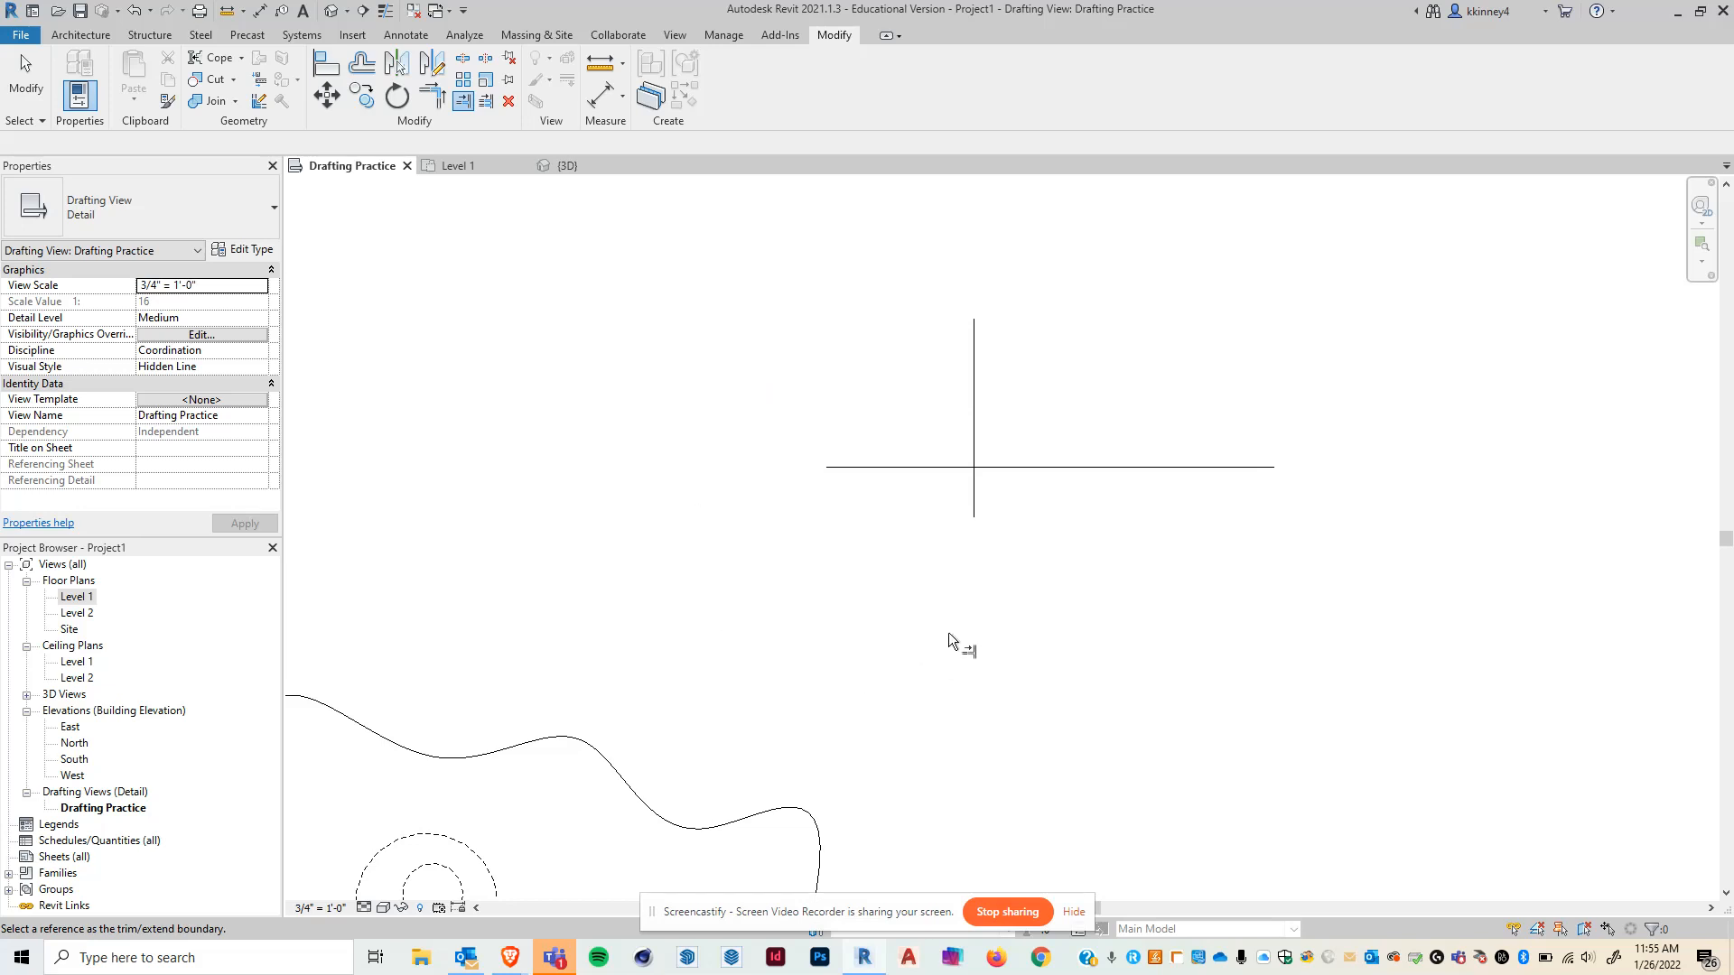
{"action": "left_click", "coordinate": [977, 507]}
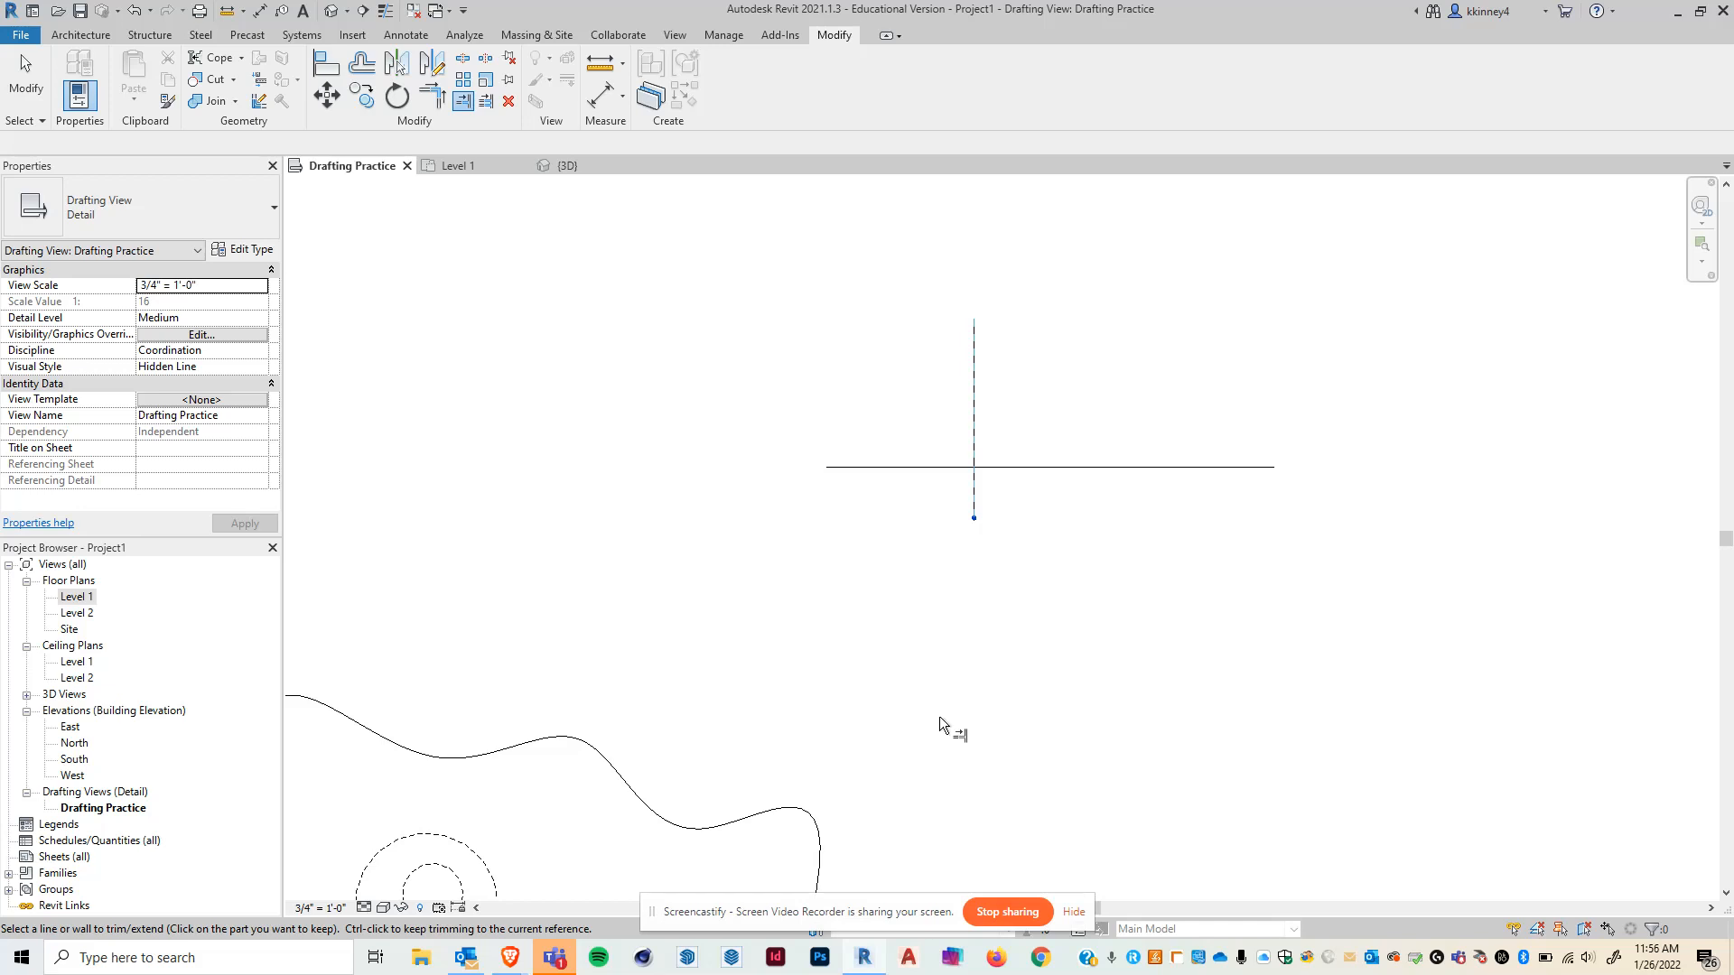
{"action": "left_click", "coordinate": [918, 468]}
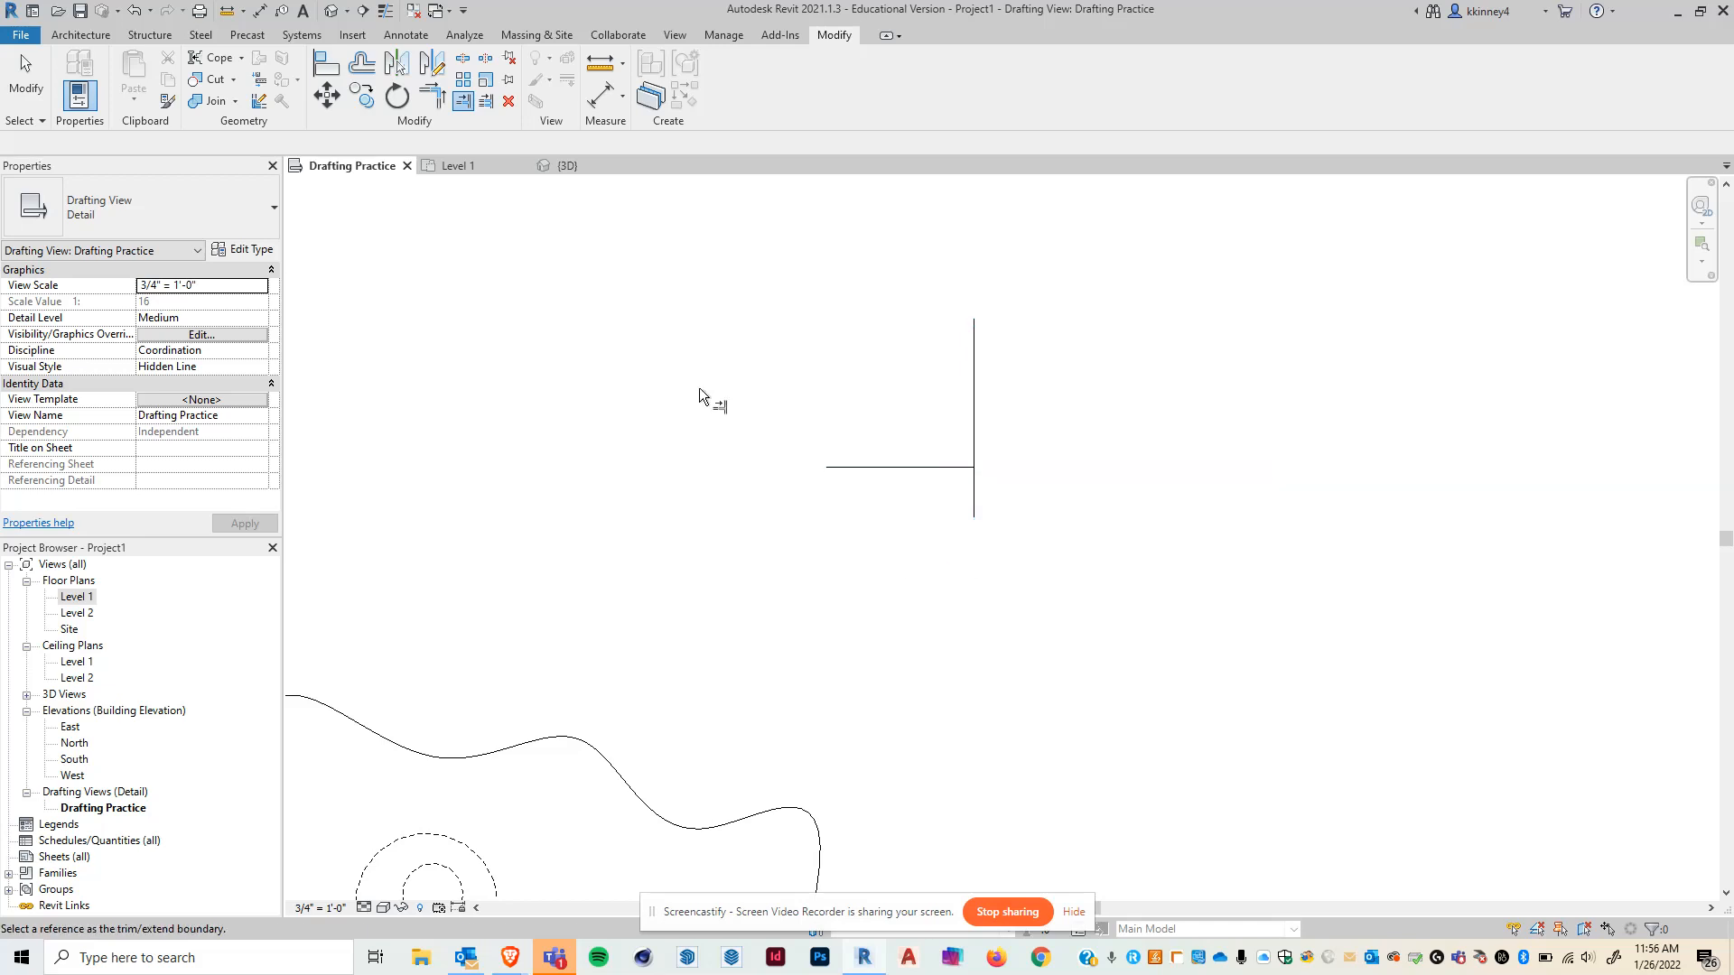
- Trim the vertical line at the horizontal line, keeping its lower part to form an L corner
{"action": "left_click", "coordinate": [901, 467]}
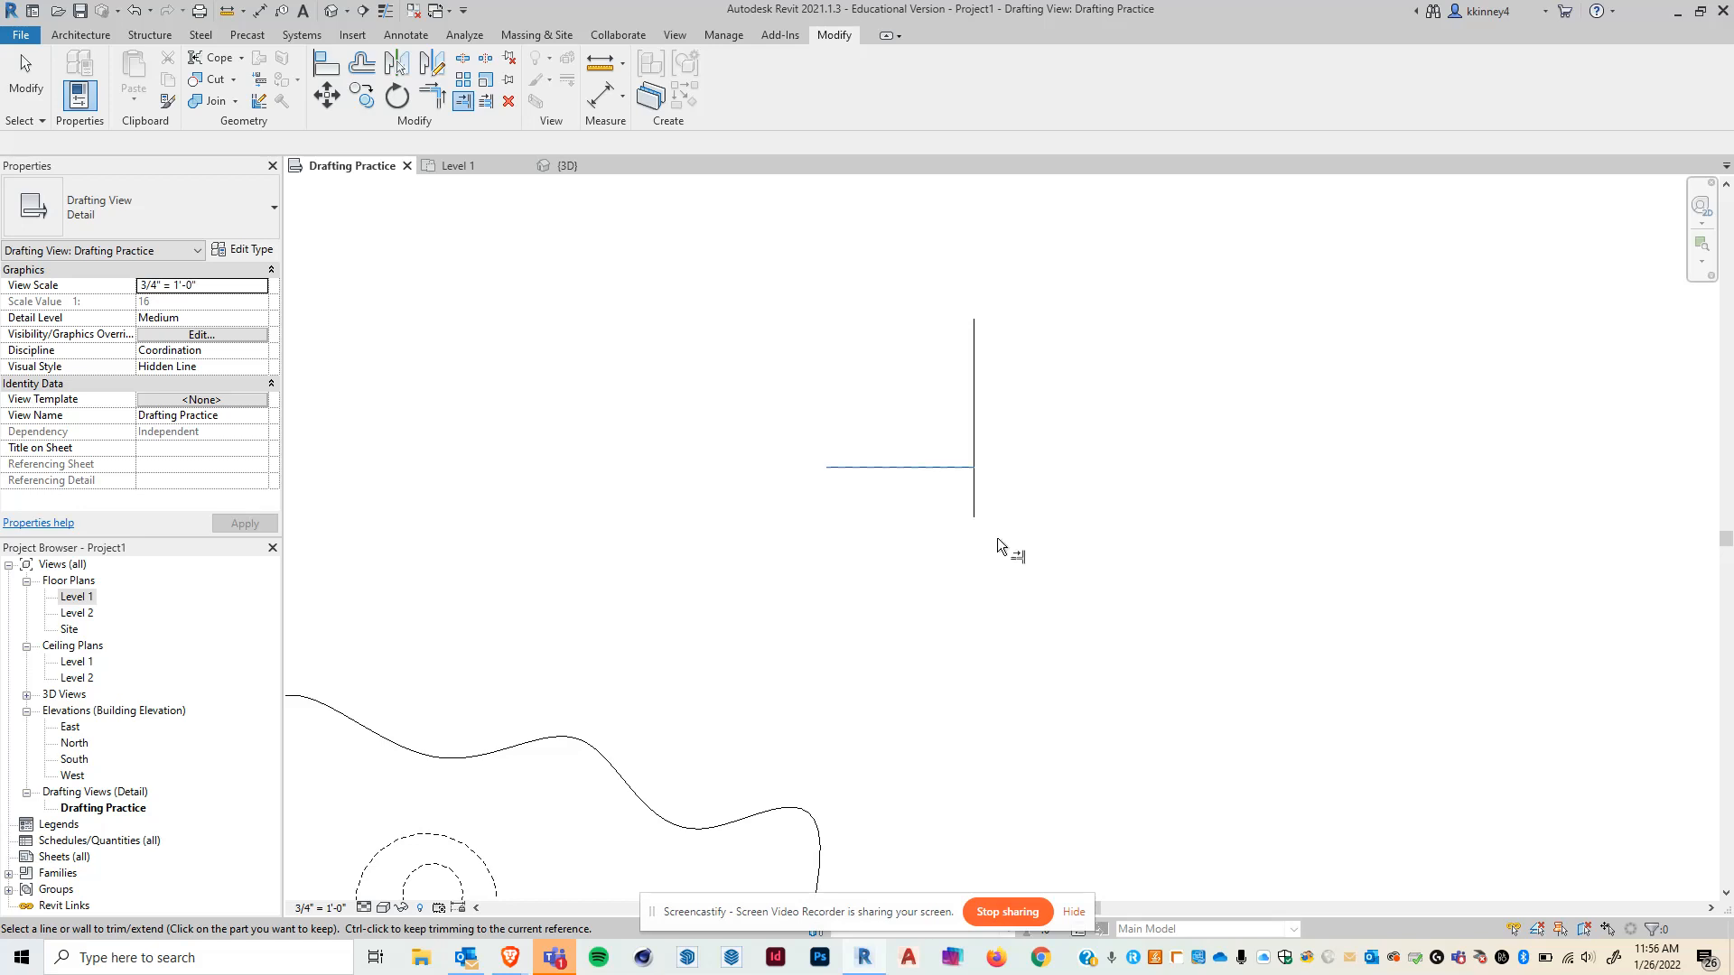
{"action": "left_click", "coordinate": [975, 507]}
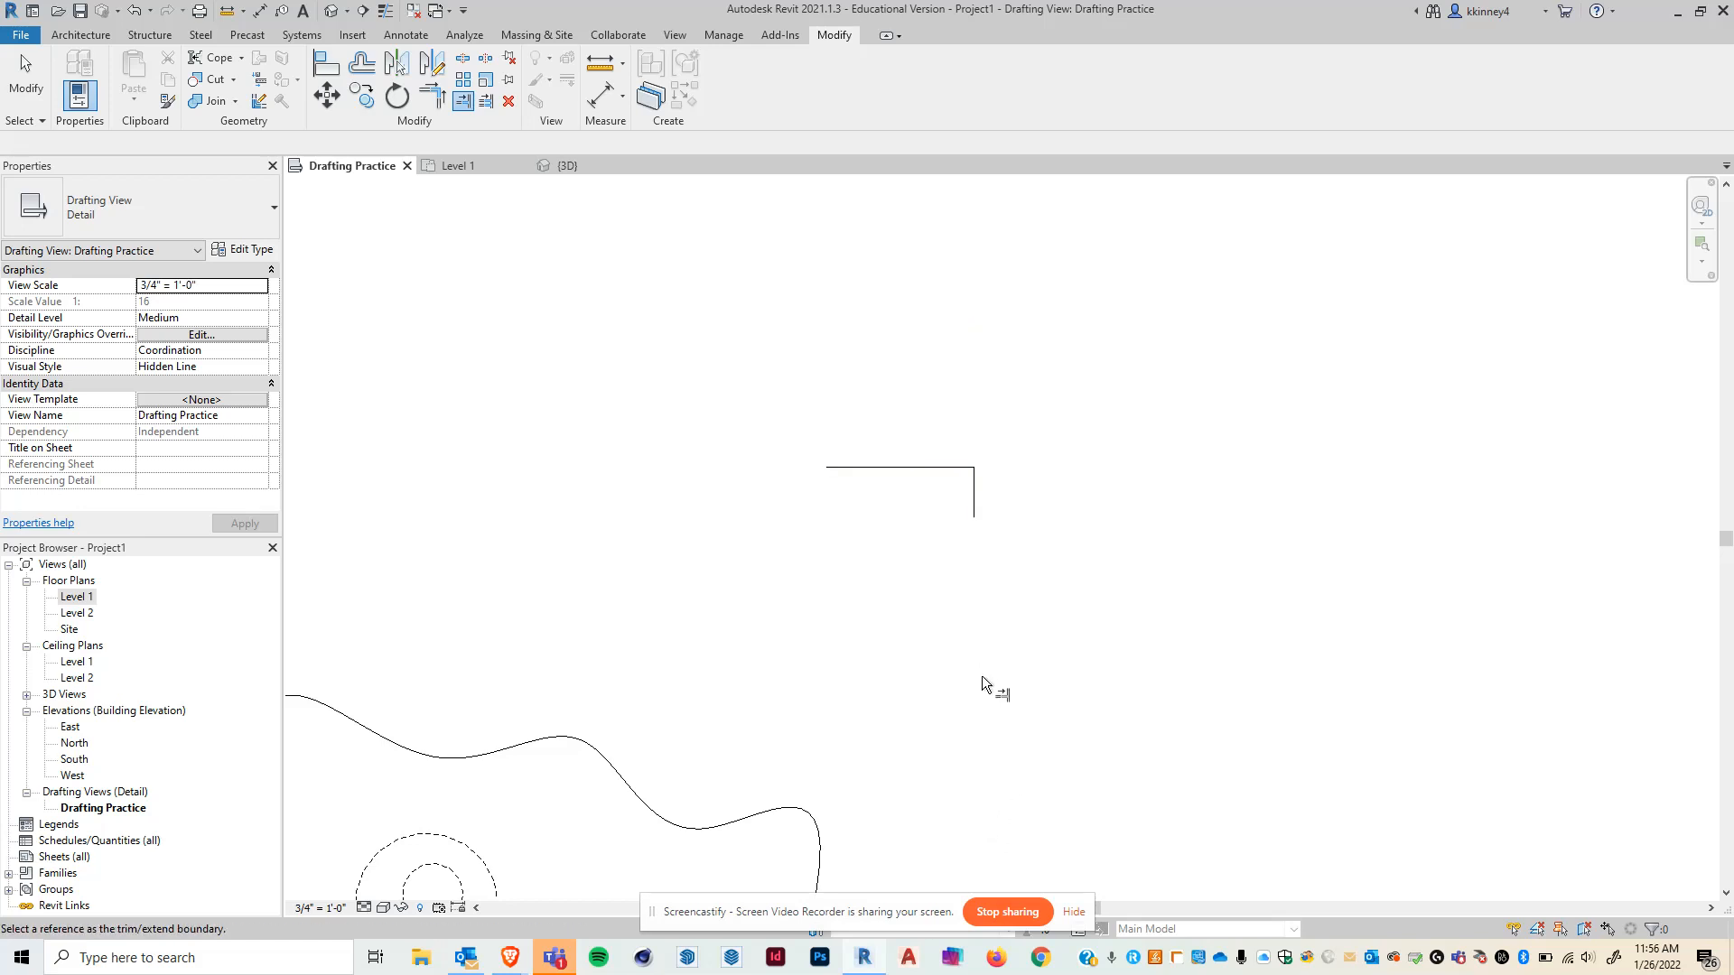
{"action": "key", "text": "Escape"}
{"action": "key", "text": "Escape"}
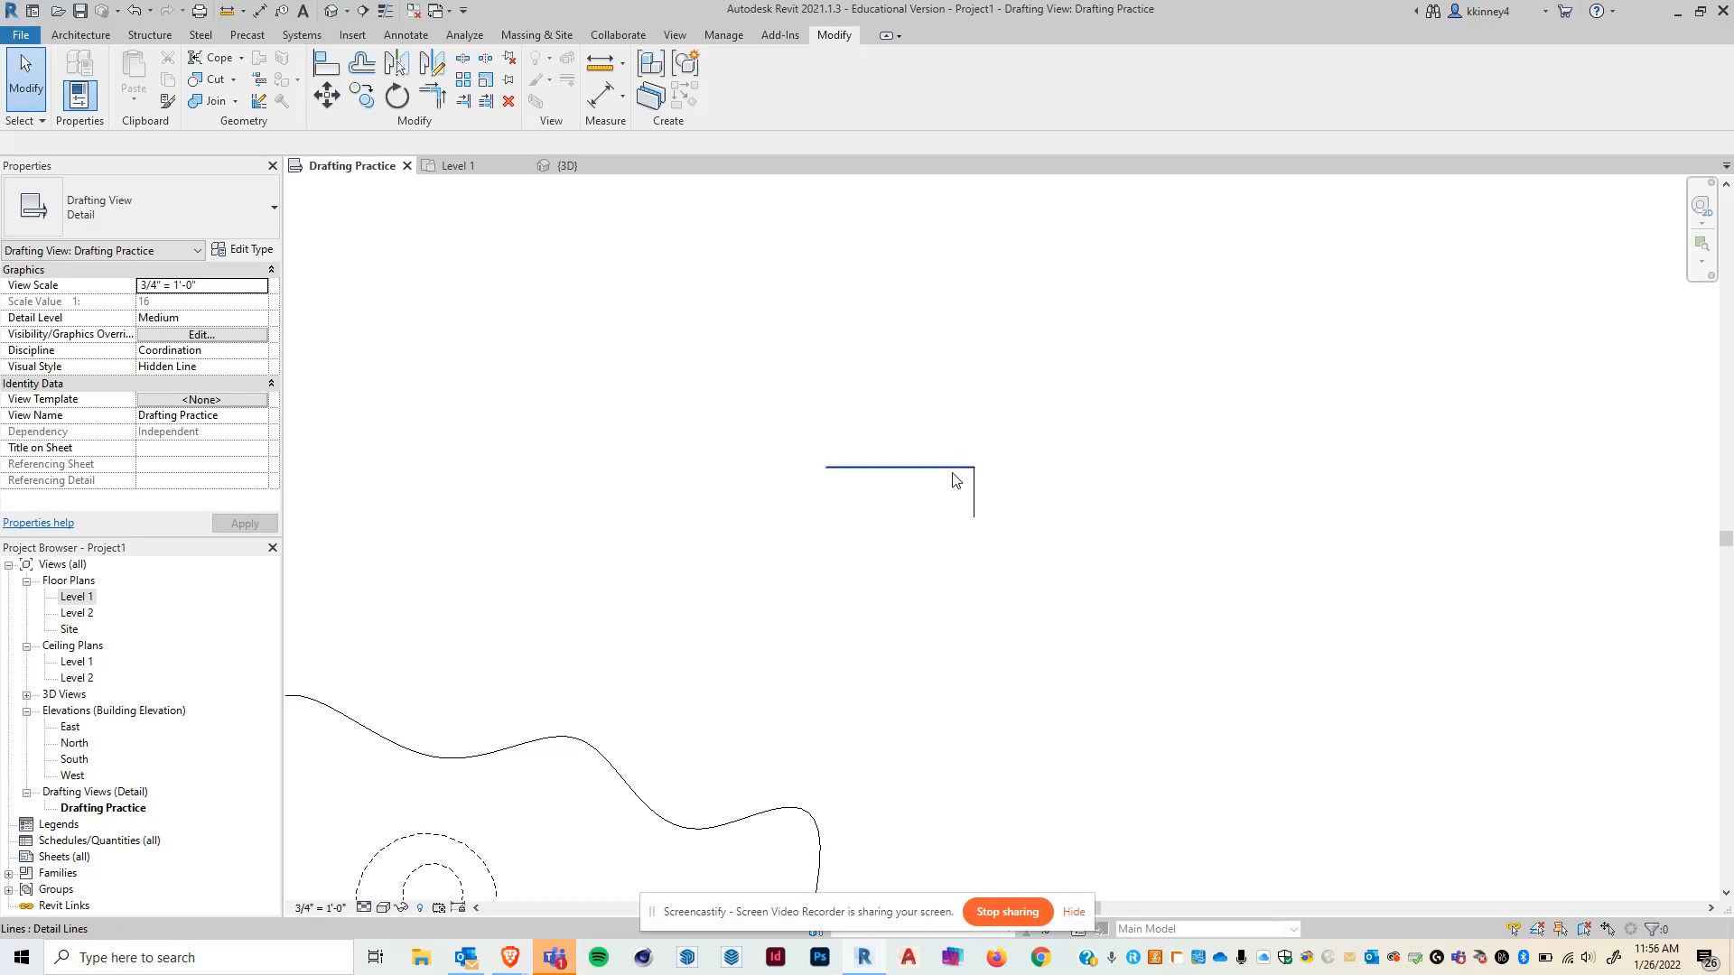
- Drag the L corner's shared endpoint back up so the vertical line spans its full 6'-0" length again
{"action": "left_click", "coordinate": [952, 473]}
{"action": "left_click_drag", "start_coordinate": [975, 468], "coordinate": [974, 319]}
{"action": "left_click", "coordinate": [953, 578]}
{"action": "left_click", "coordinate": [972, 492]}
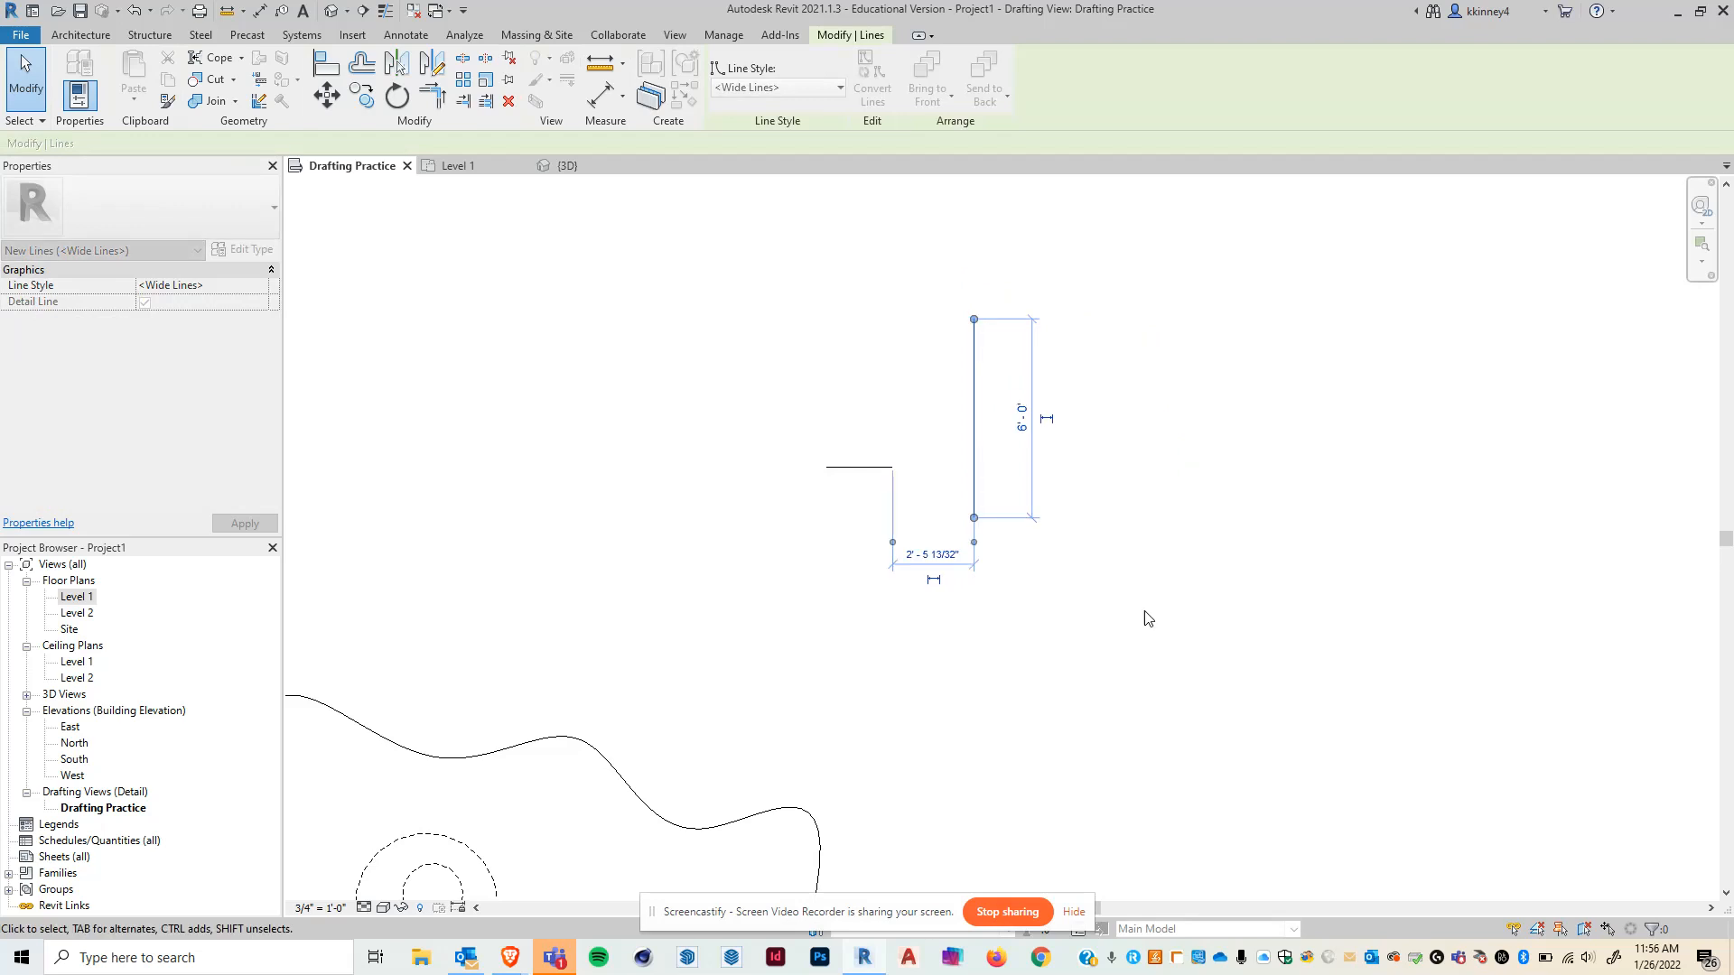
{"action": "left_click", "coordinate": [1185, 706]}
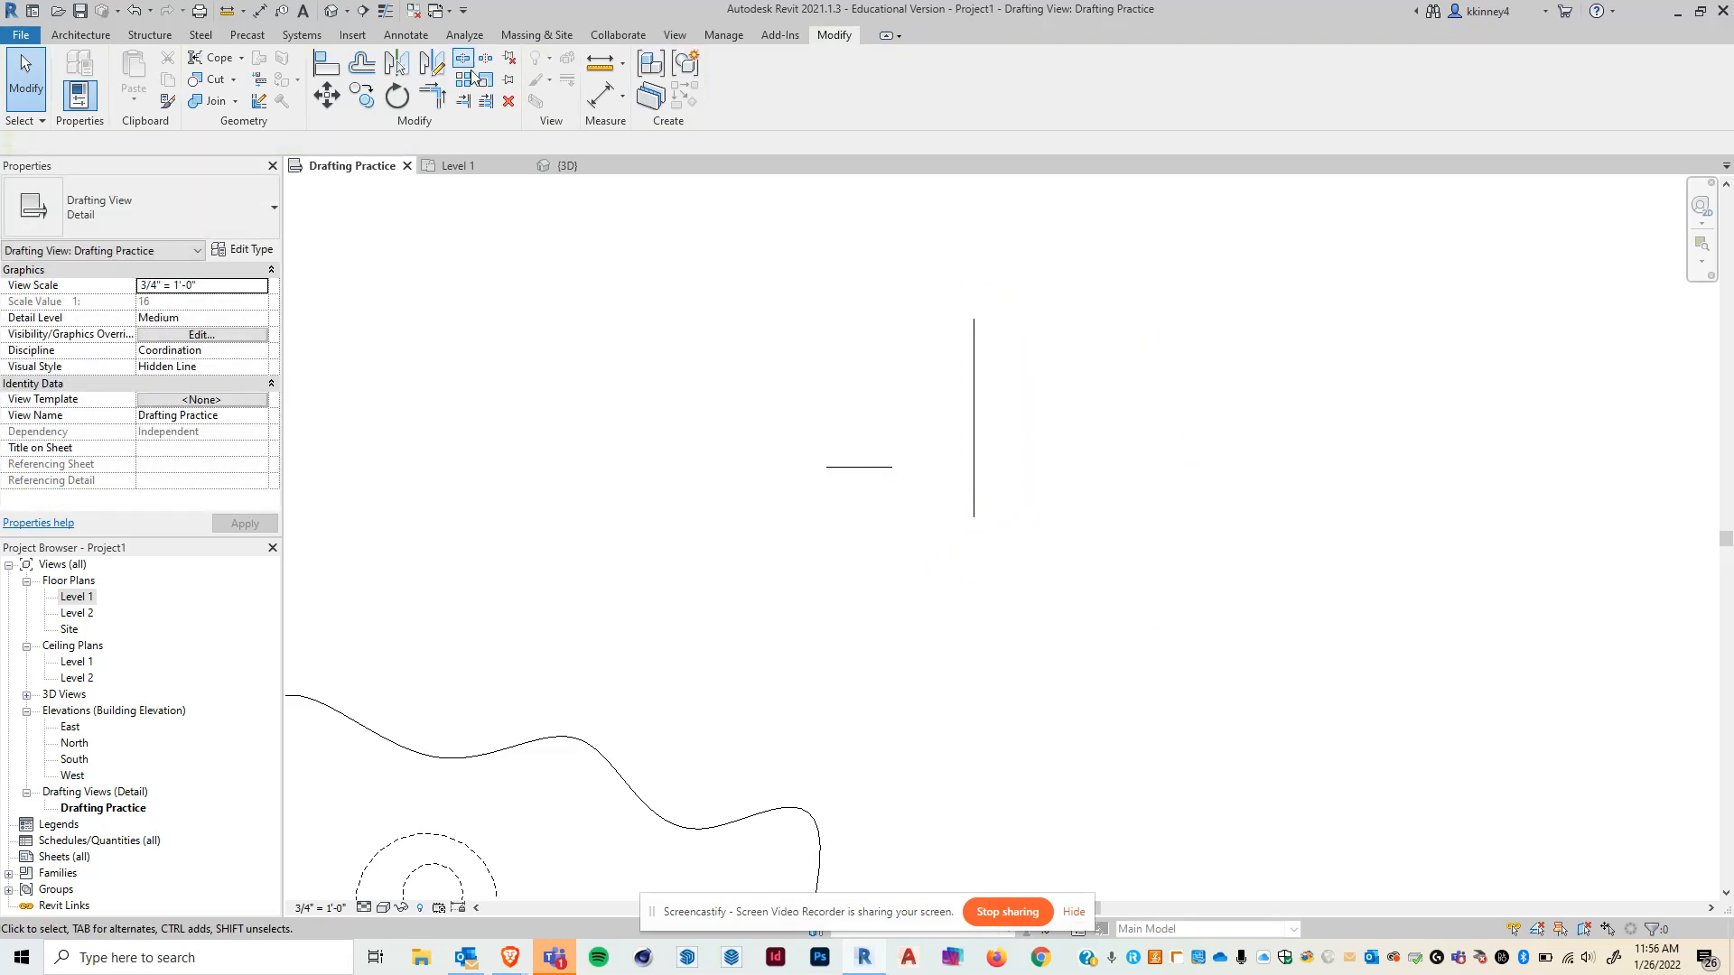
- Extend the short horizontal line to meet the vertical line with Trim/Extend Single Element
{"action": "left_click", "coordinate": [468, 102]}
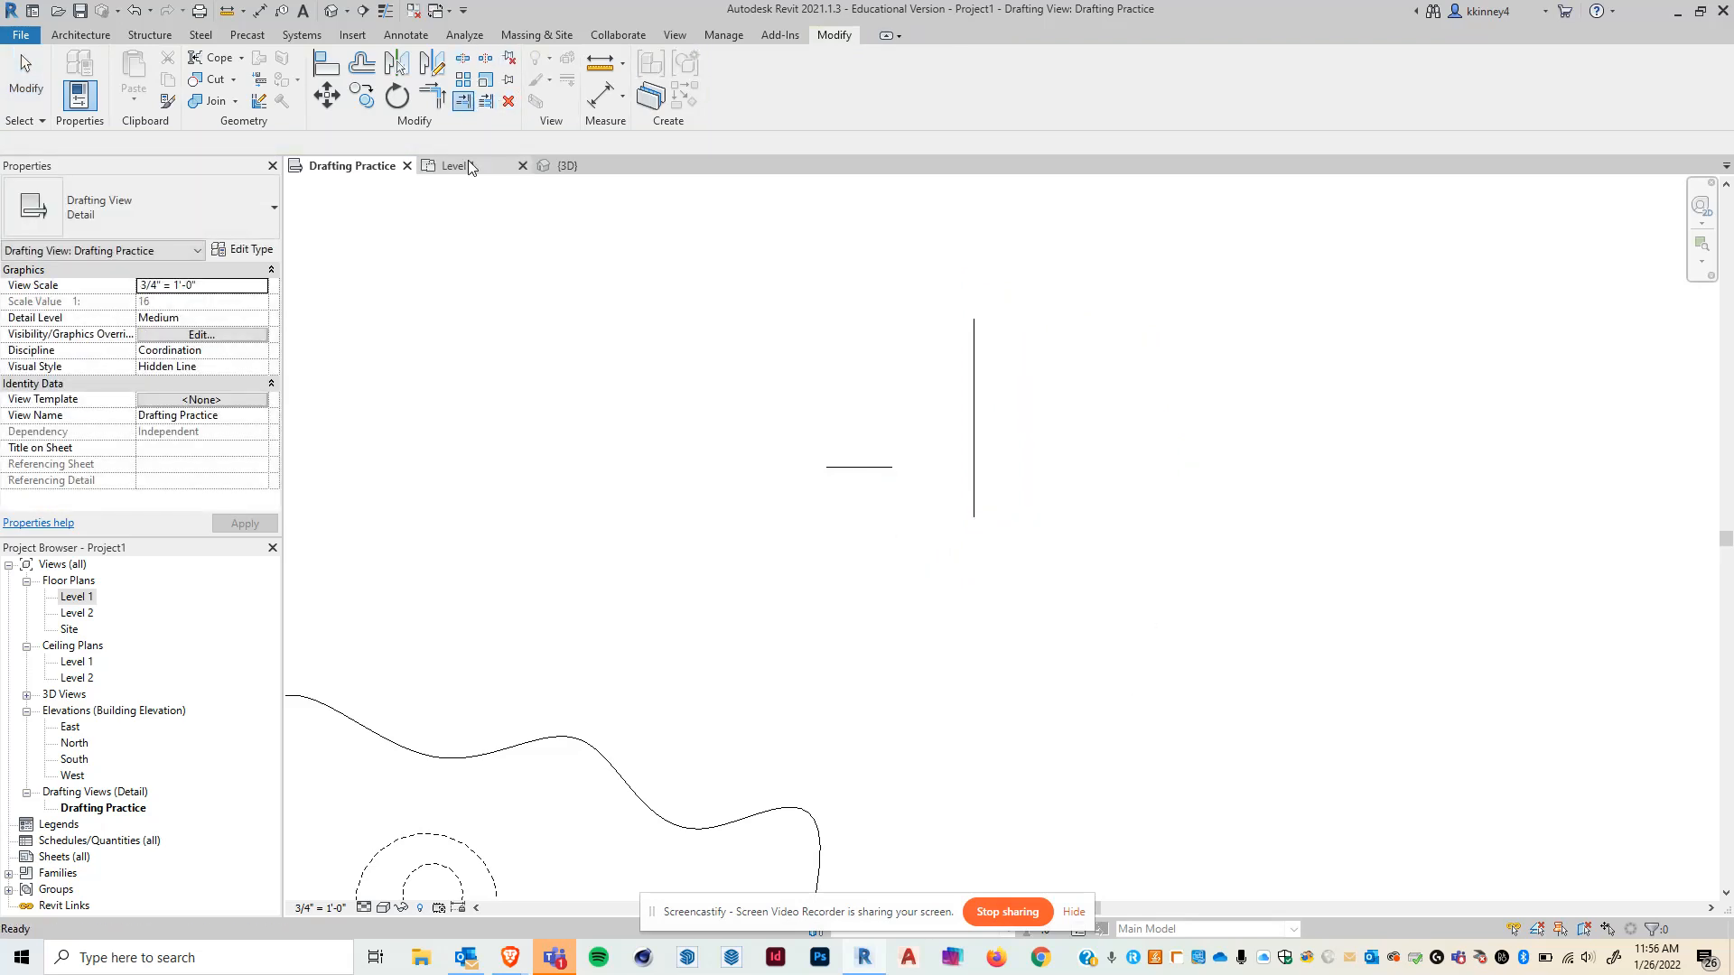
{"action": "left_click", "coordinate": [973, 356]}
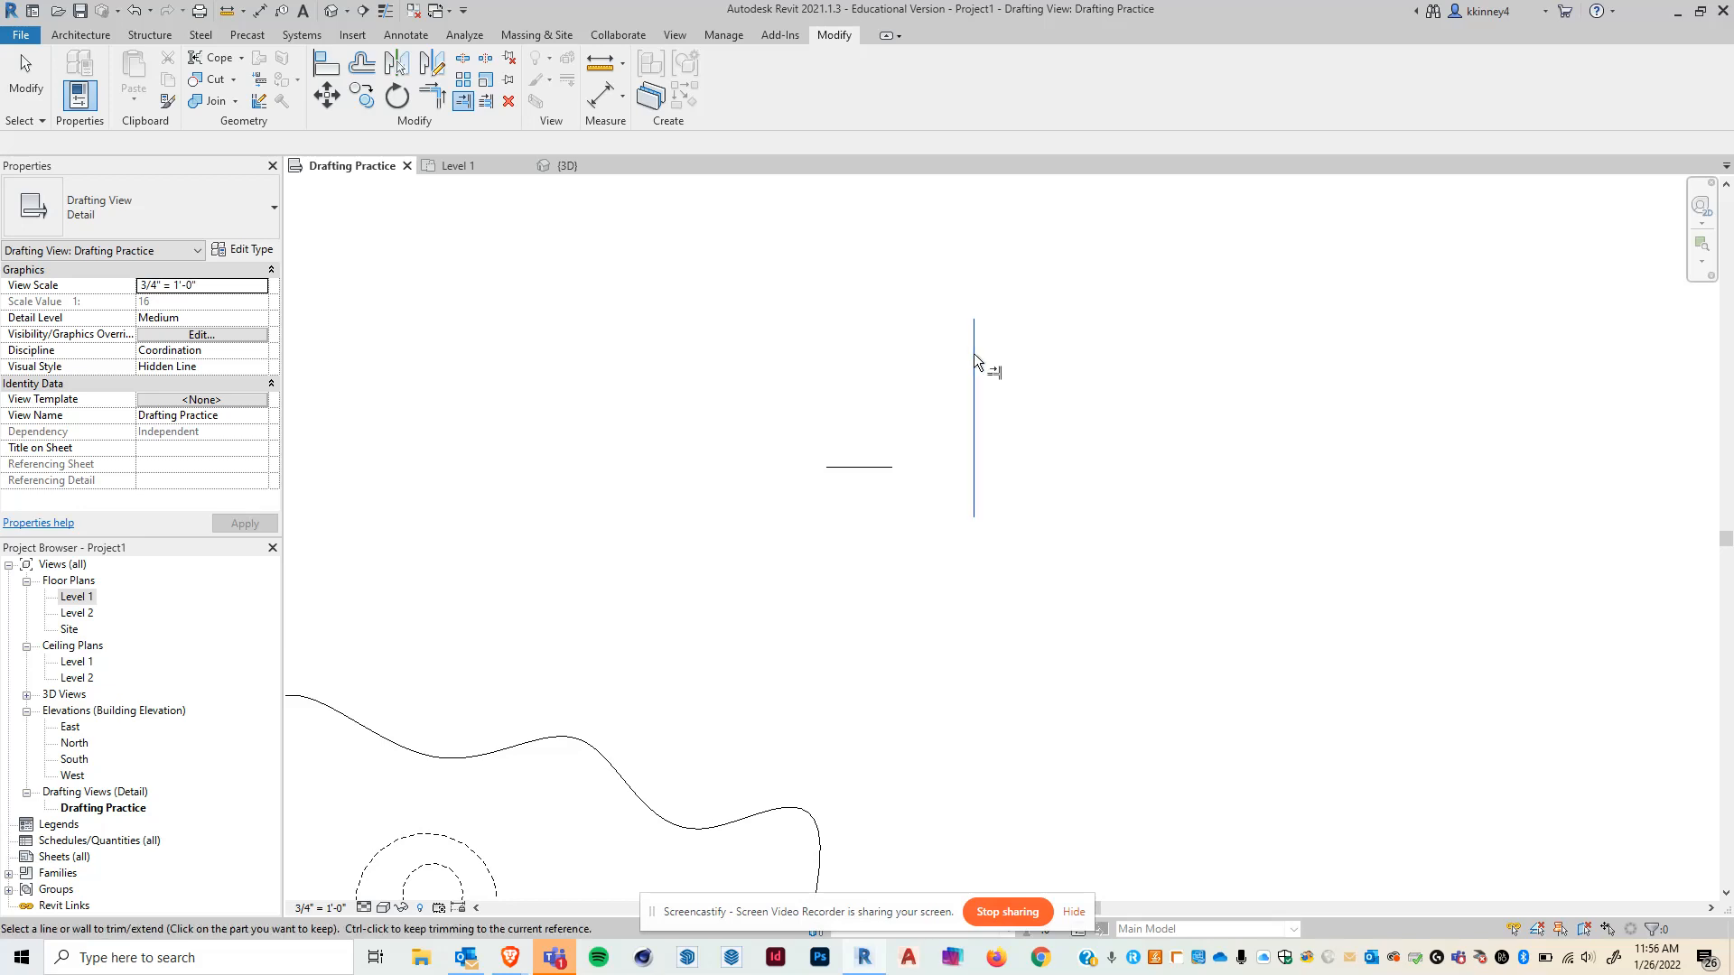
{"action": "left_click", "coordinate": [882, 465]}
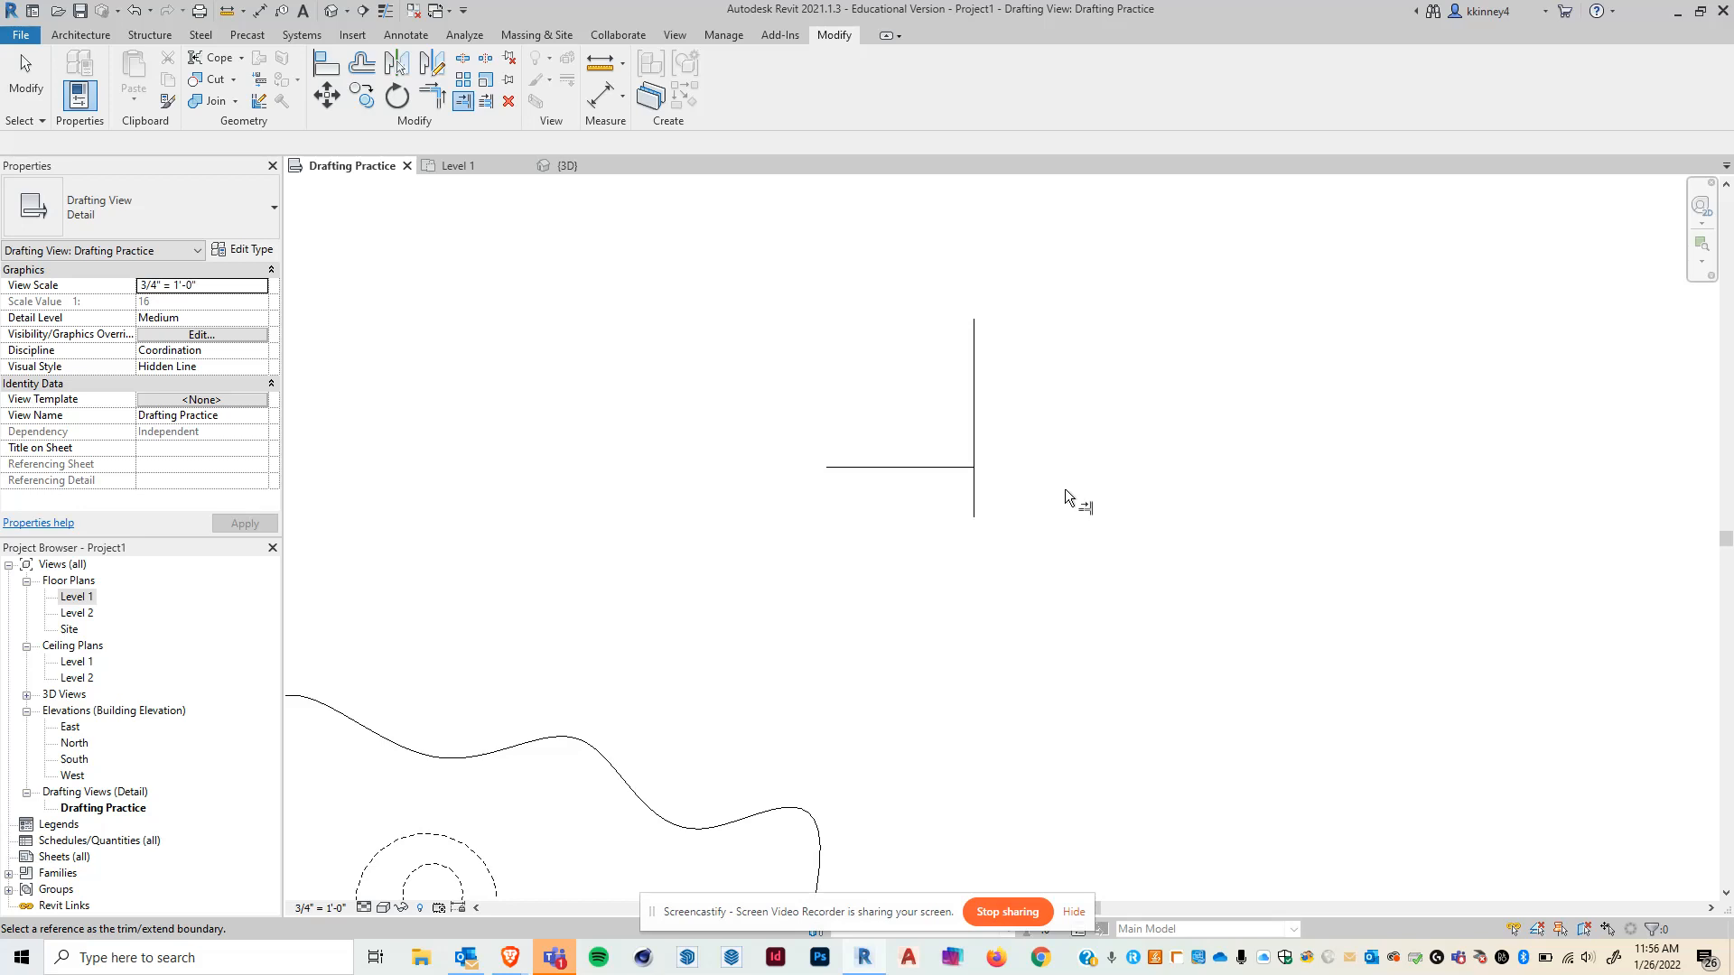
{"action": "key", "text": "Escape"}
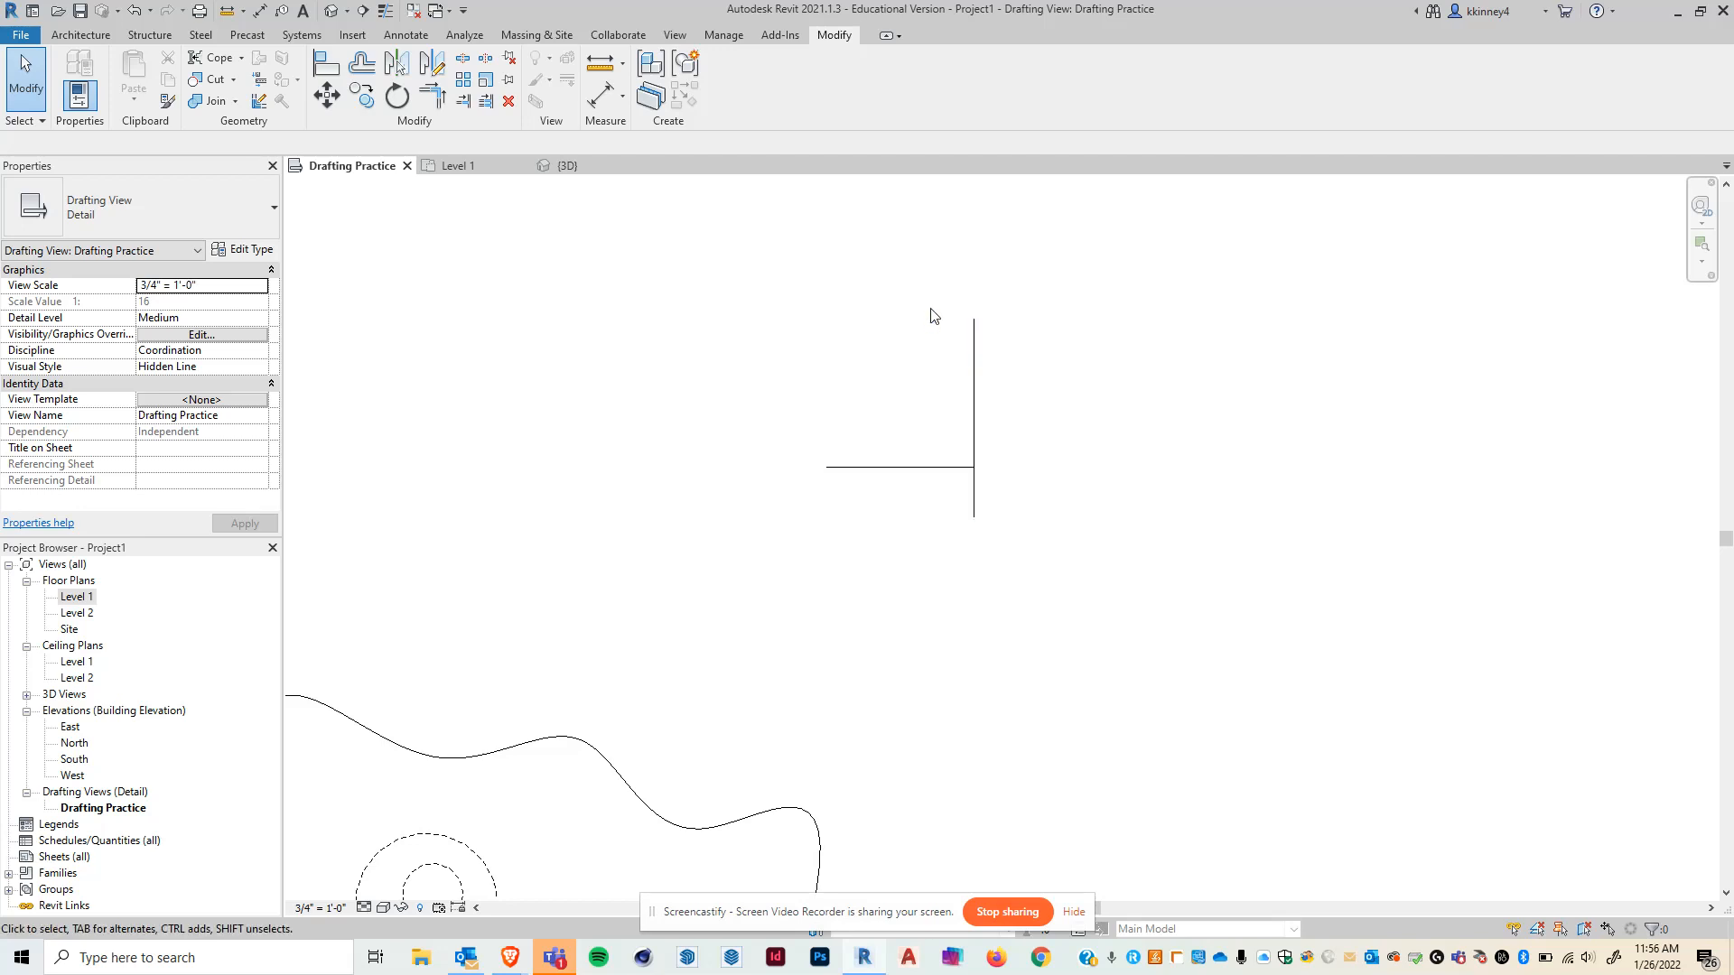
- Select the horizontal line and delete it
{"action": "left_click", "coordinate": [891, 467]}
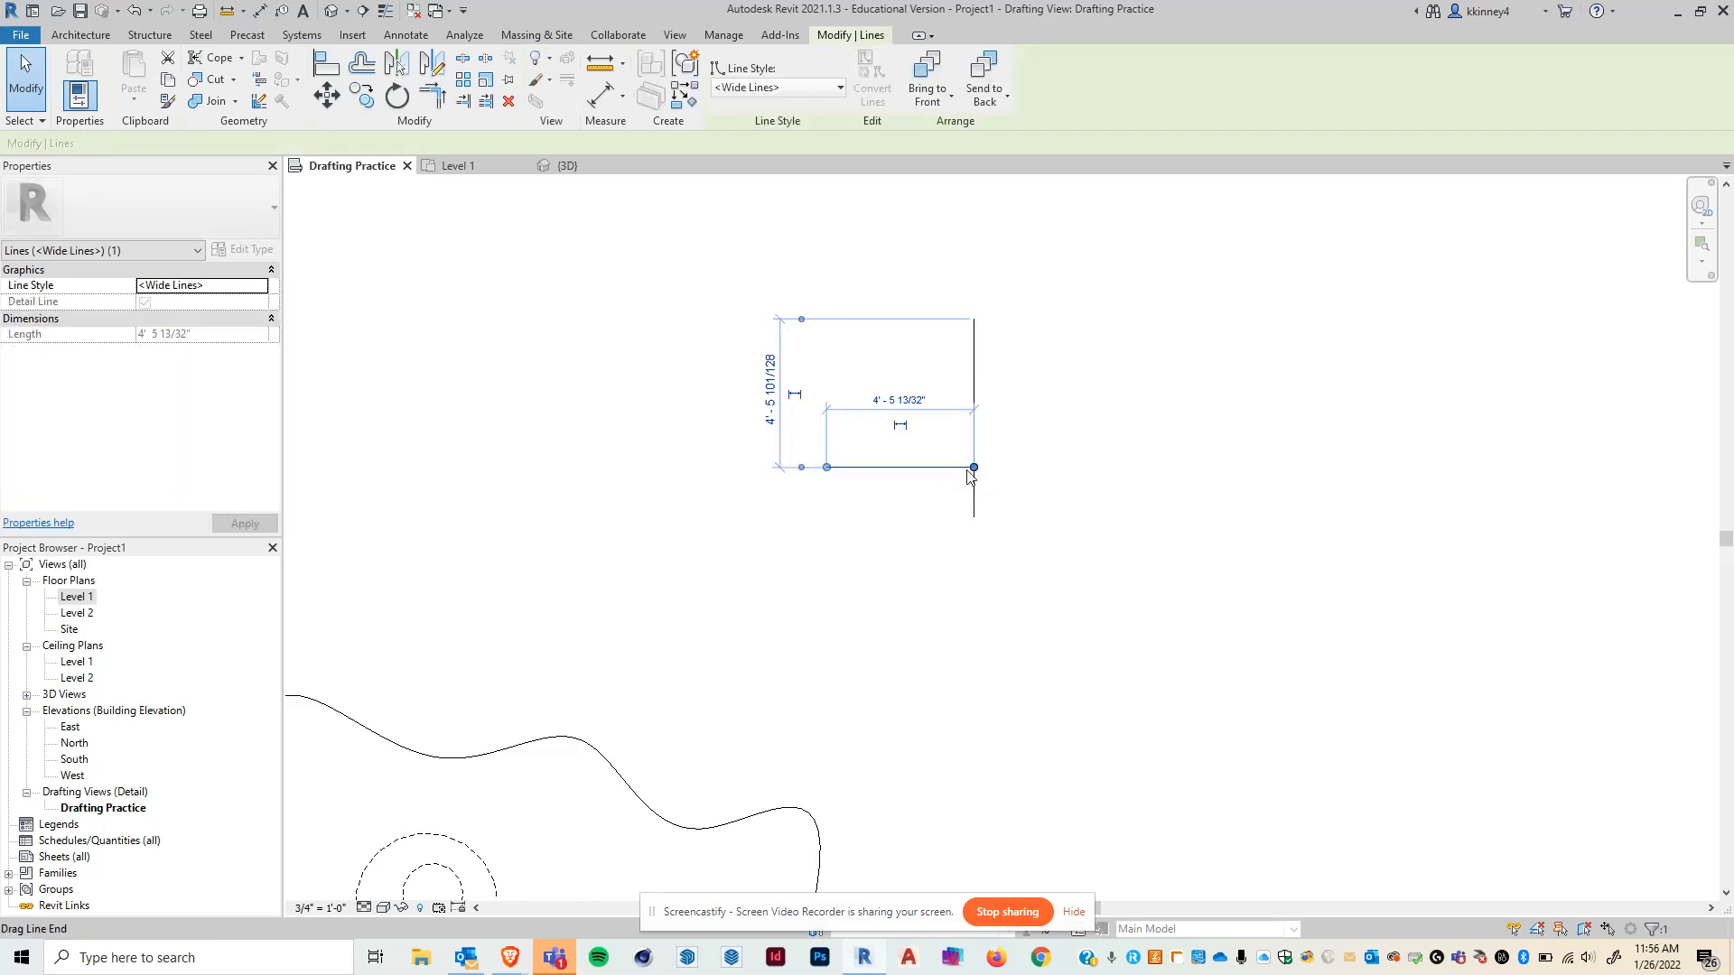
{"action": "mouse_move", "coordinate": [973, 467]}
{"action": "left_mouse_down"}
{"action": "mouse_move", "coordinate": [889, 466]}
{"action": "mouse_move", "coordinate": [974, 469]}
{"action": "left_mouse_up"}
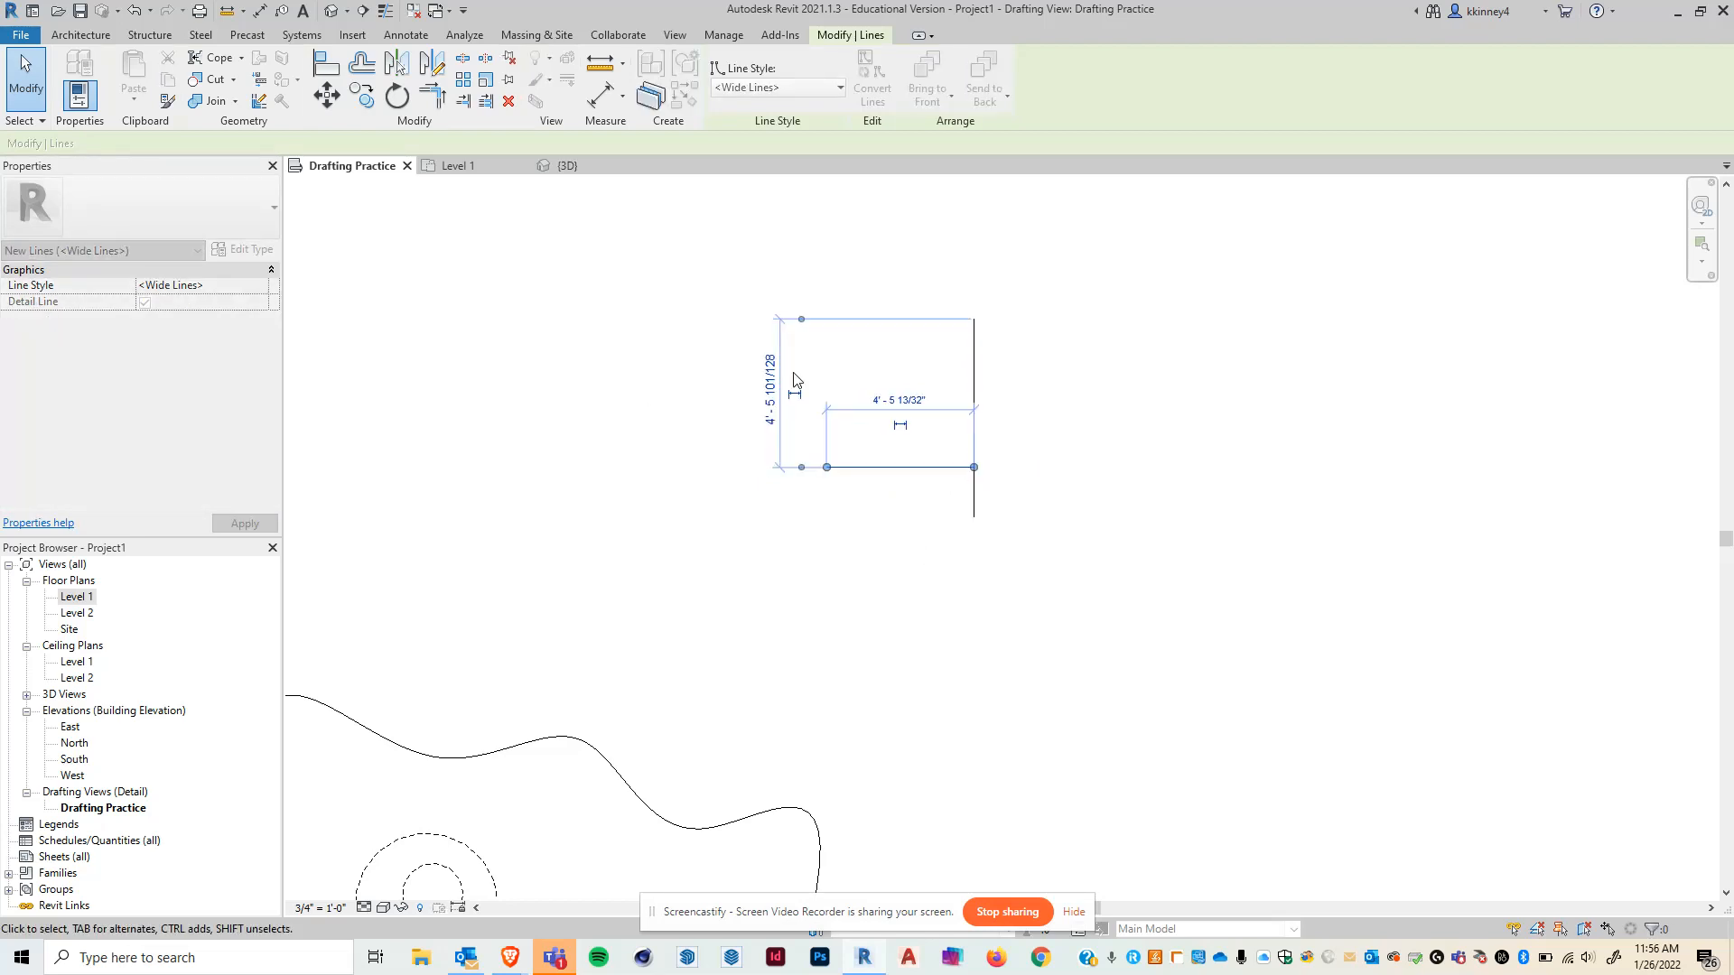
{"action": "left_click", "coordinate": [646, 386]}
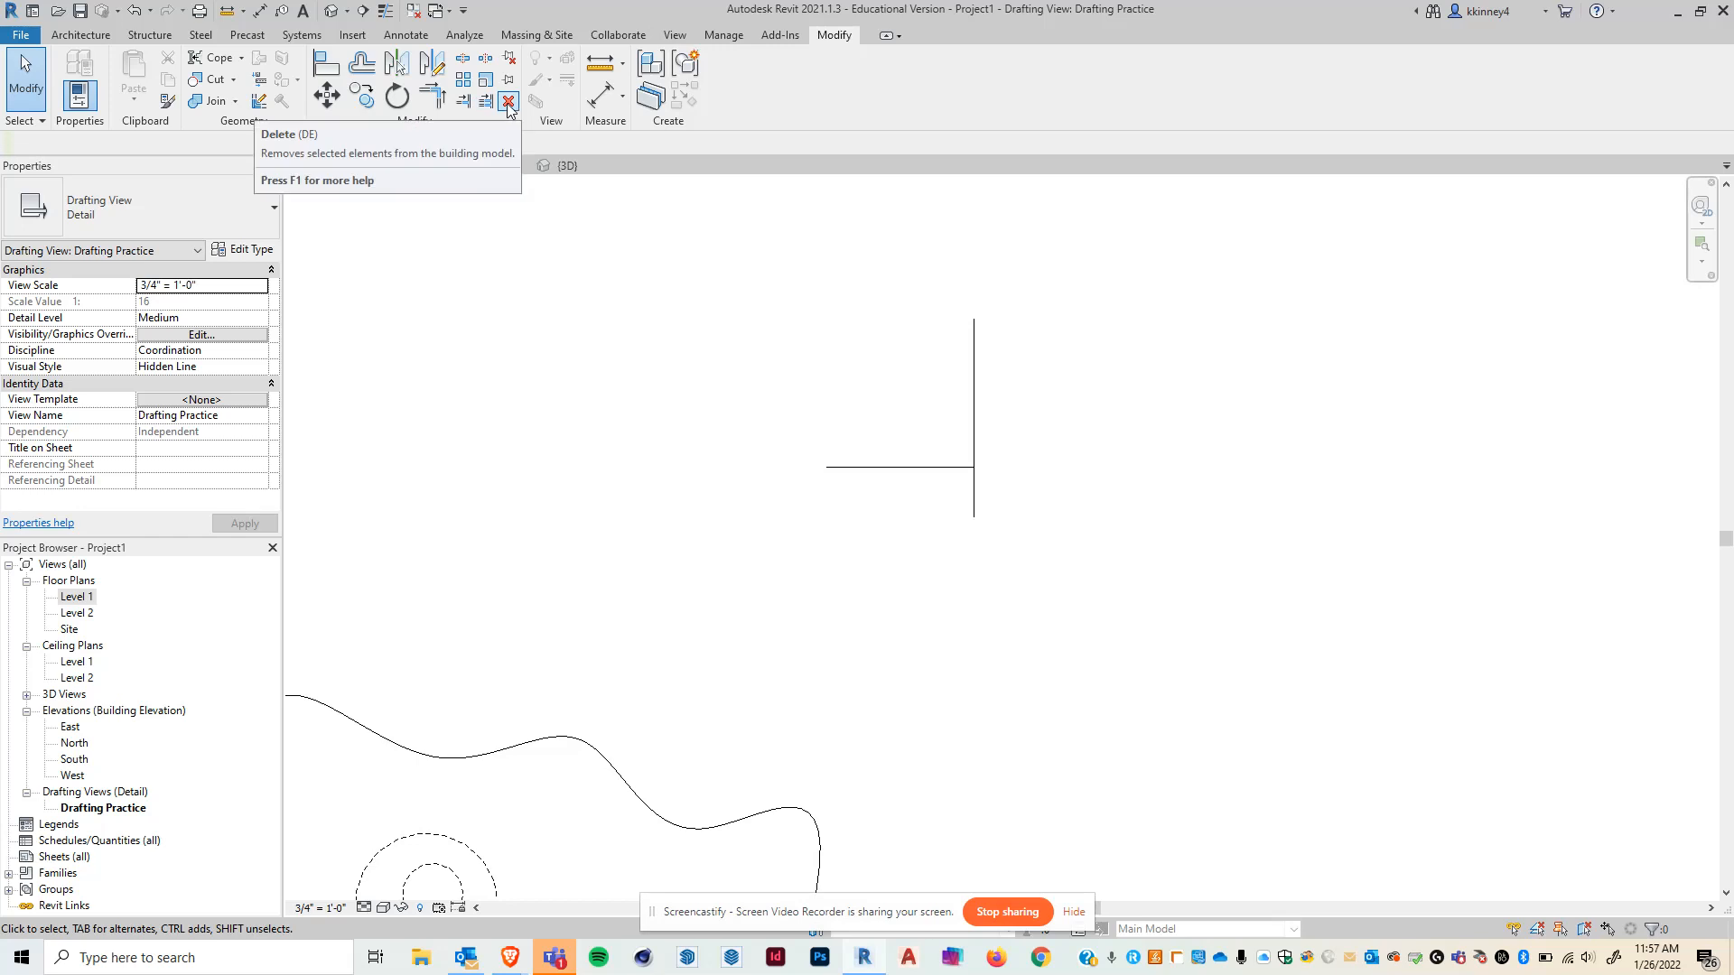
{"action": "left_click", "coordinate": [934, 468]}
{"action": "left_click", "coordinate": [508, 101]}
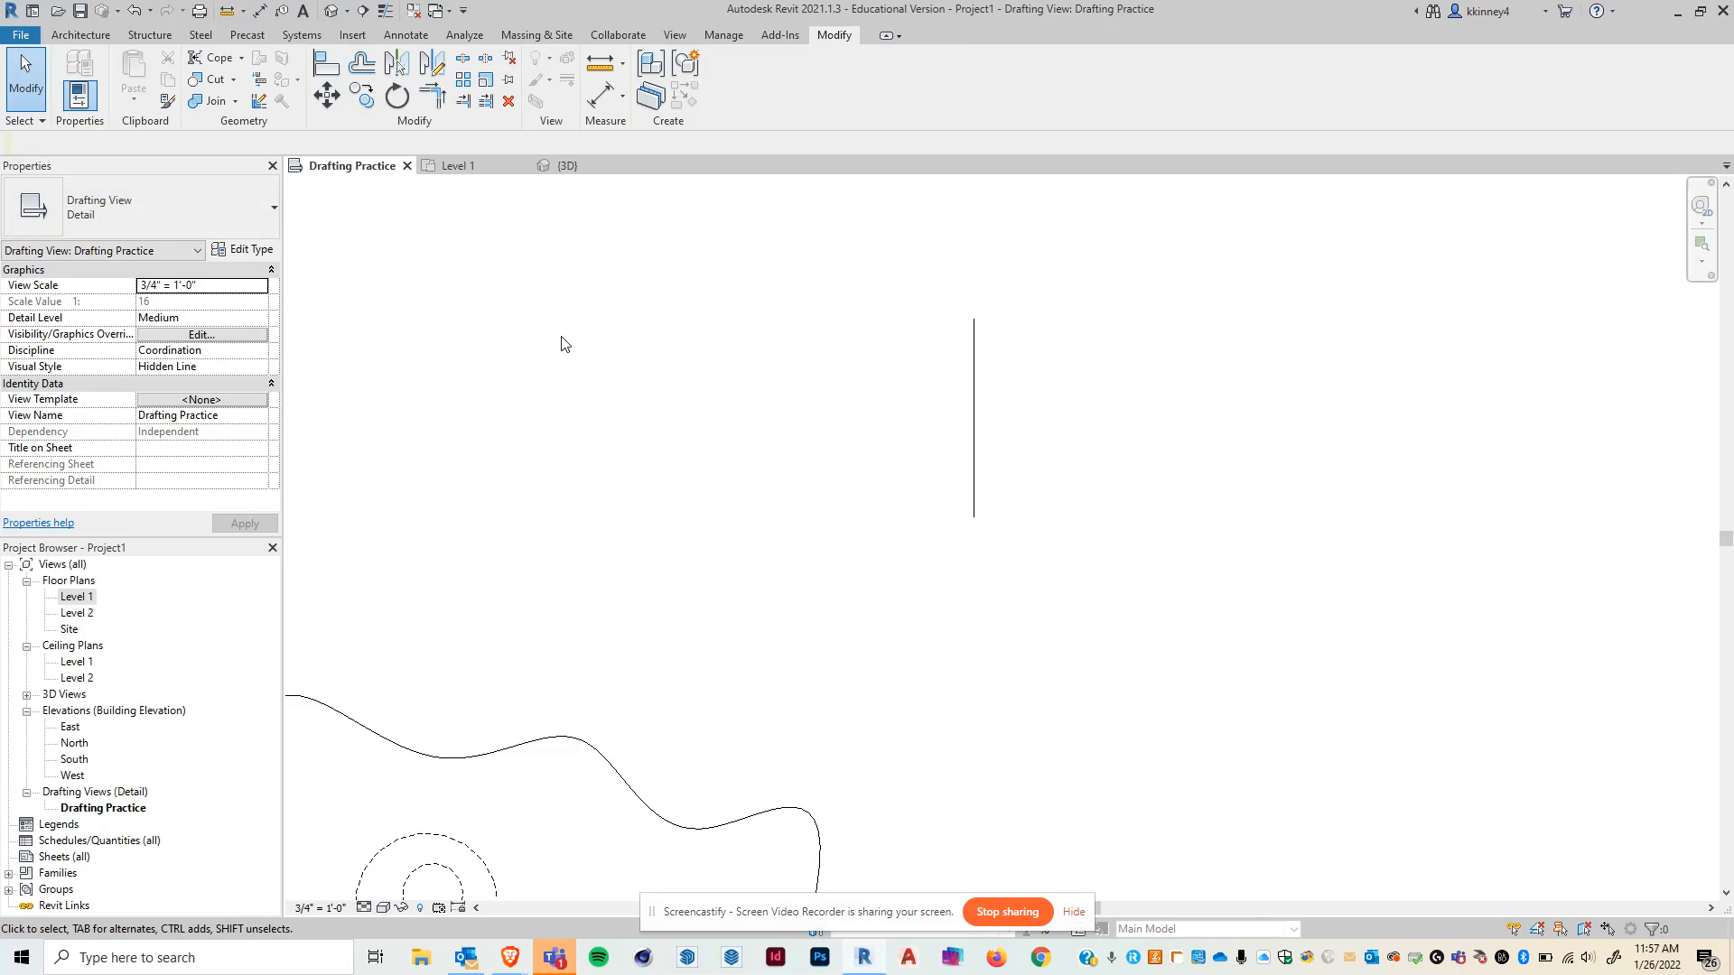
- Pin the vertical line in place, then unpin it
{"action": "left_click", "coordinate": [975, 359]}
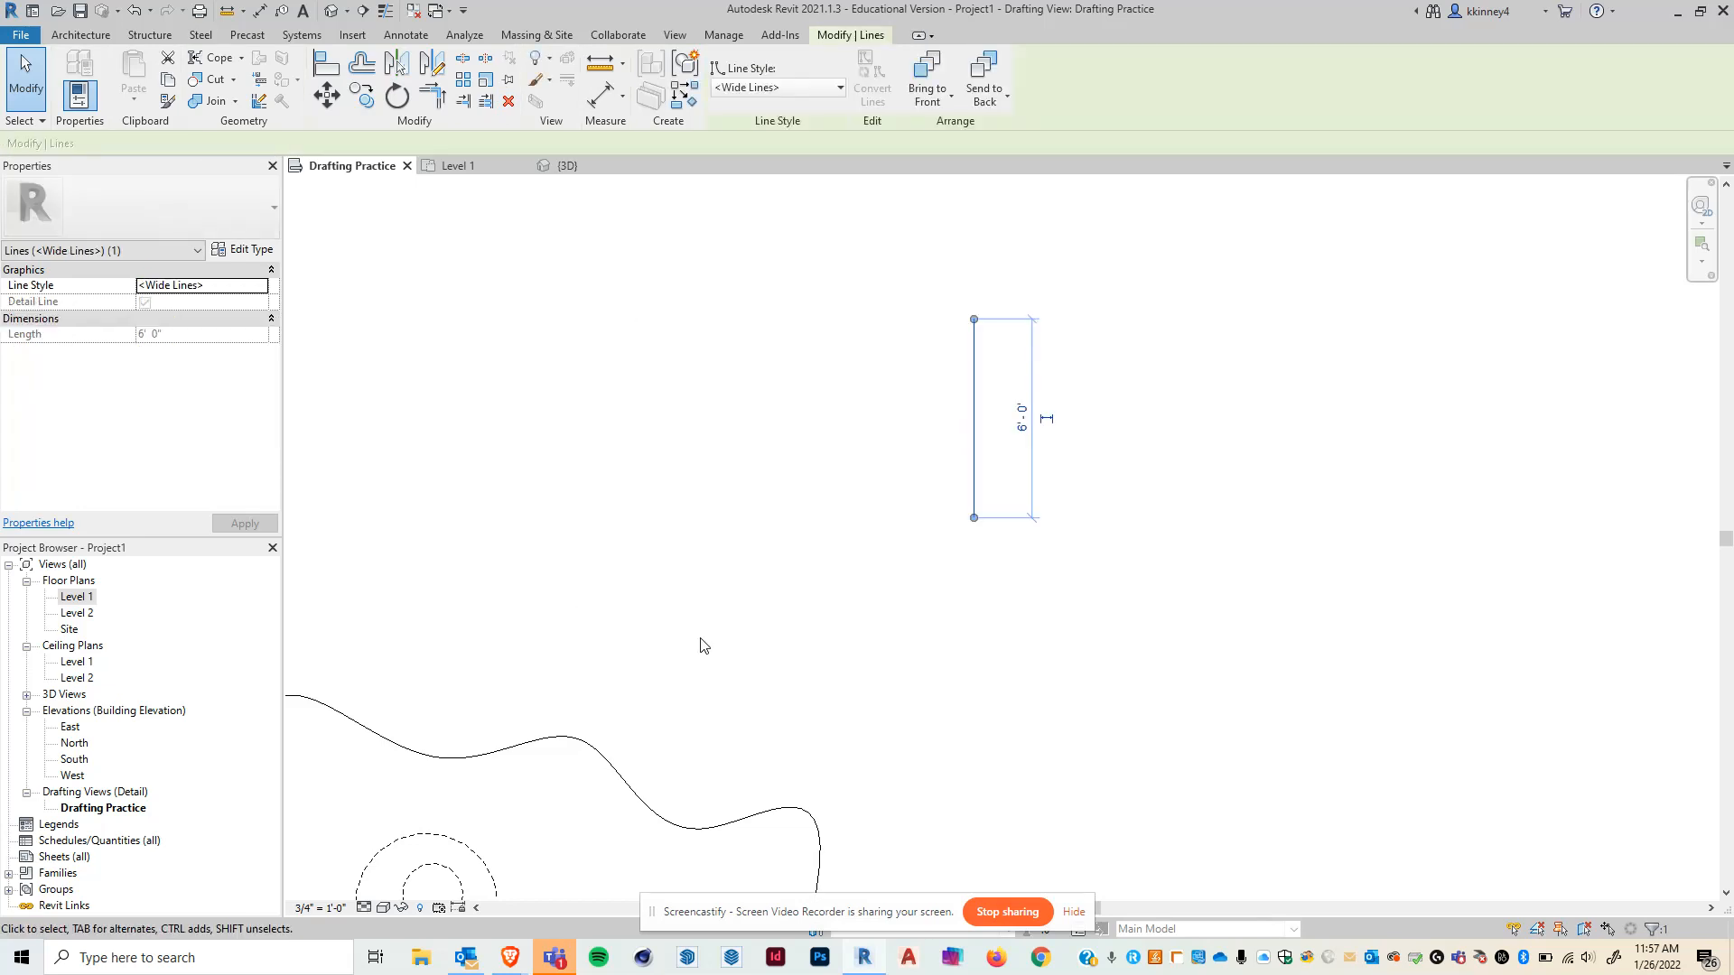
{"action": "left_click", "coordinate": [512, 83]}
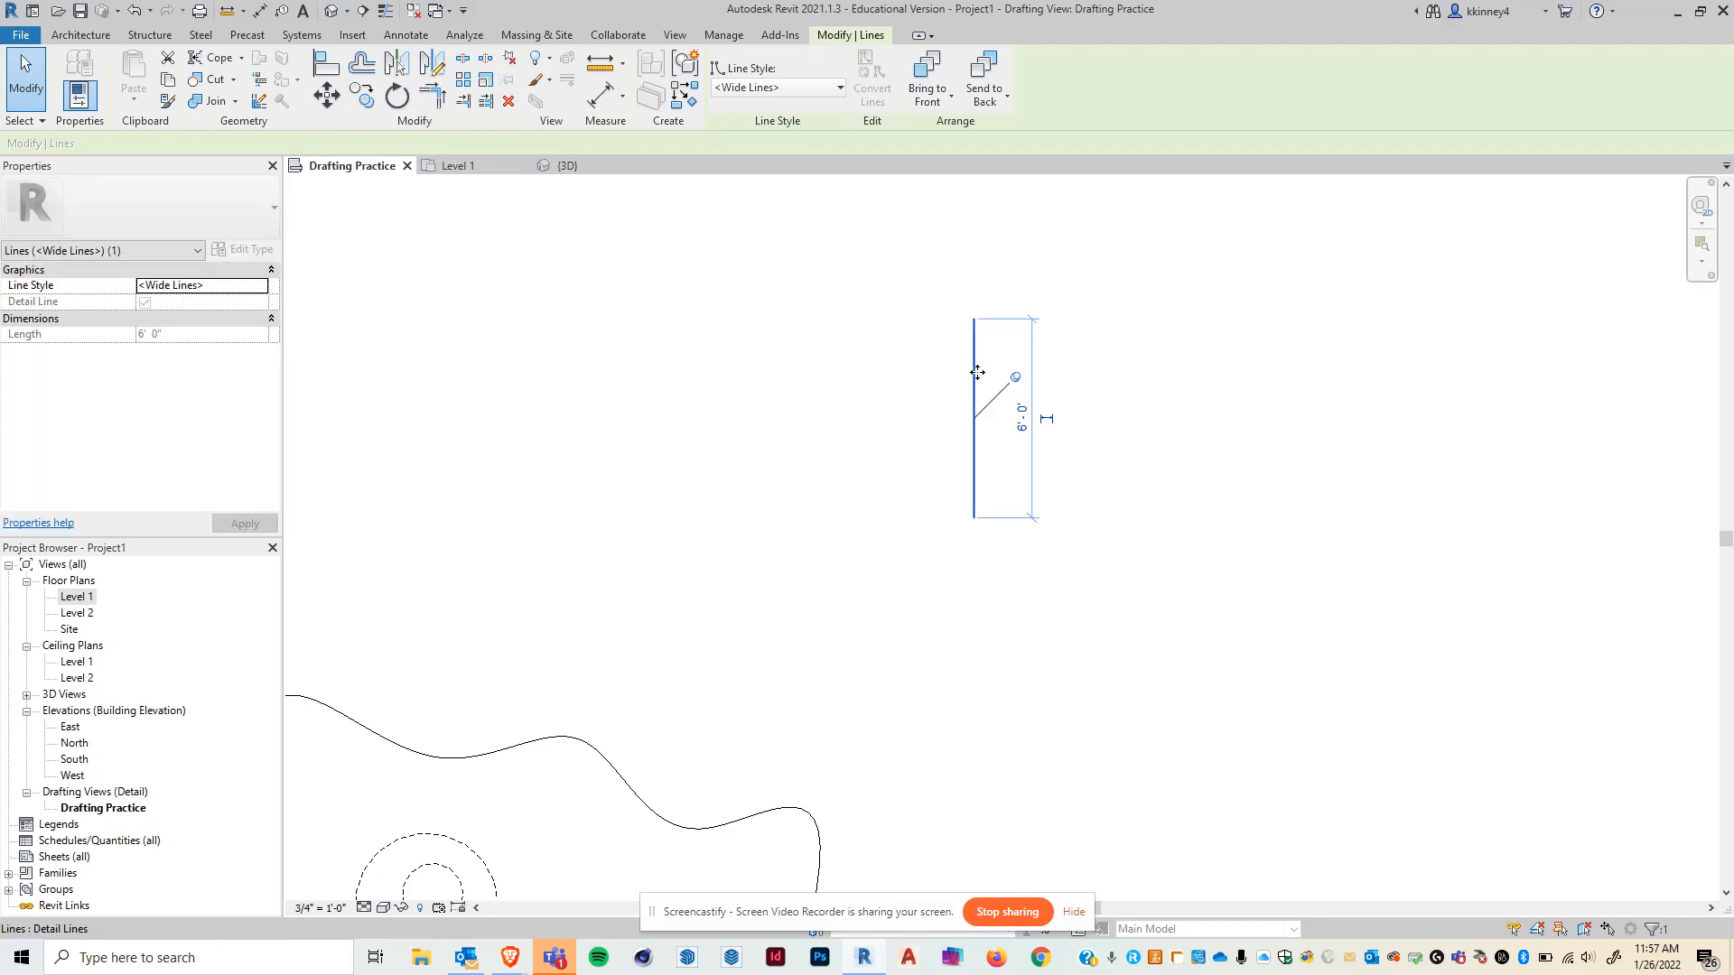
{"action": "left_click", "coordinate": [875, 391]}
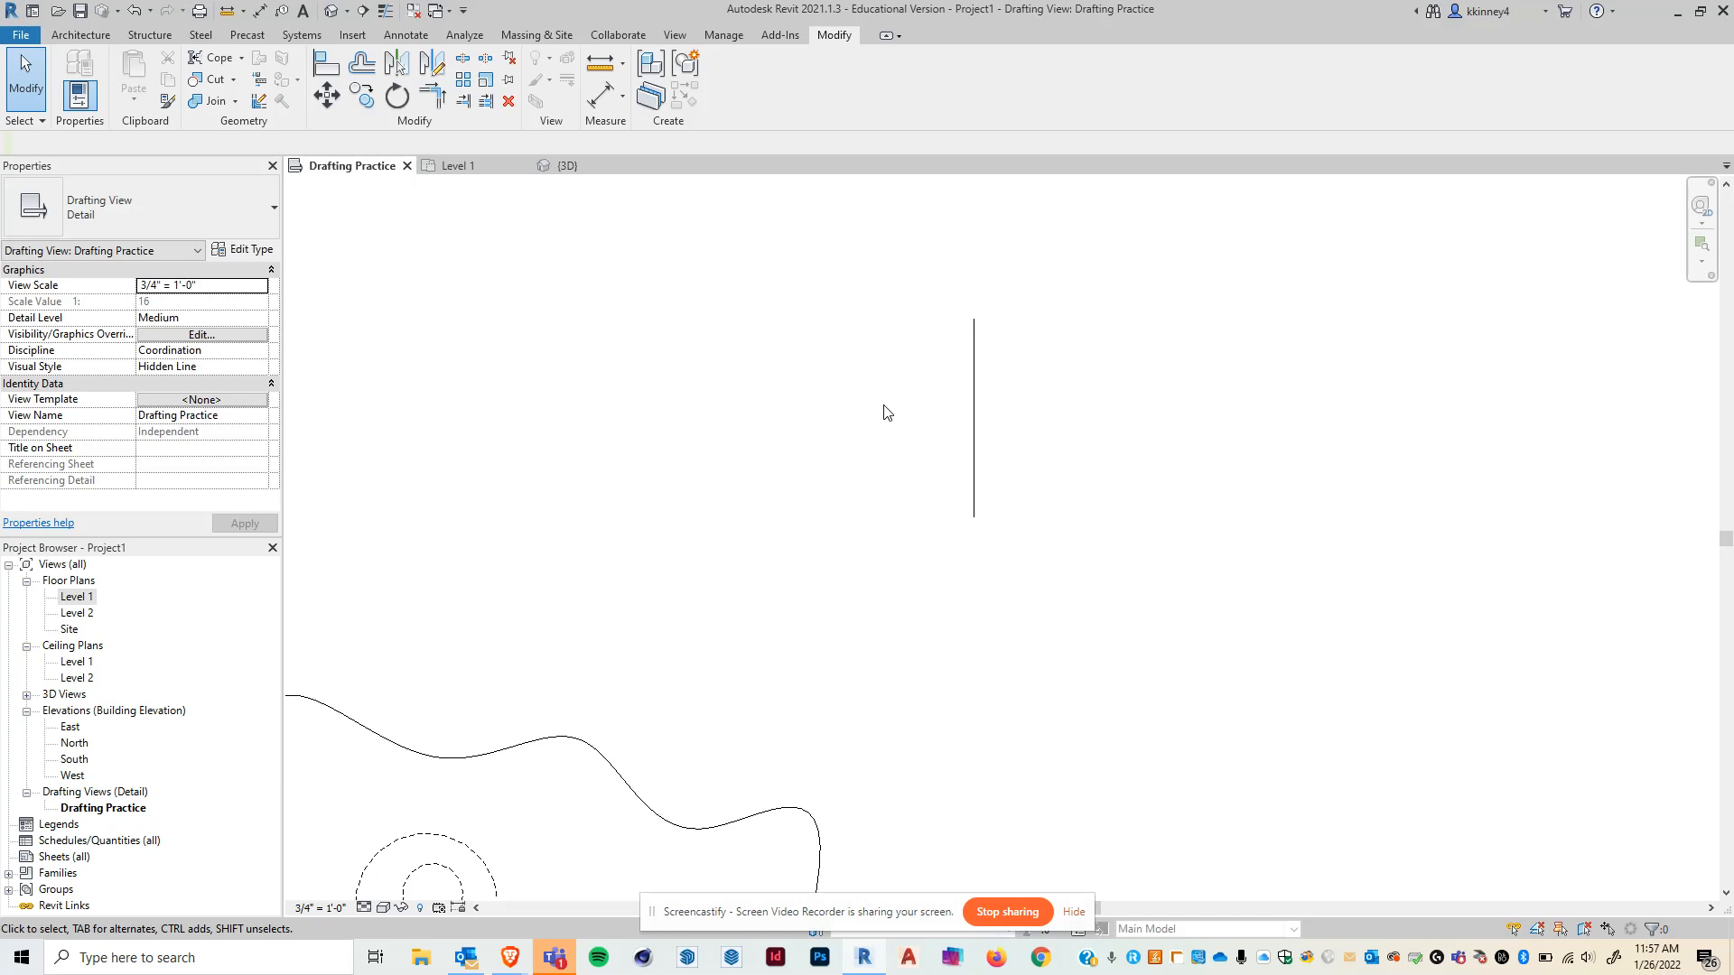
{"action": "left_click", "coordinate": [973, 369]}
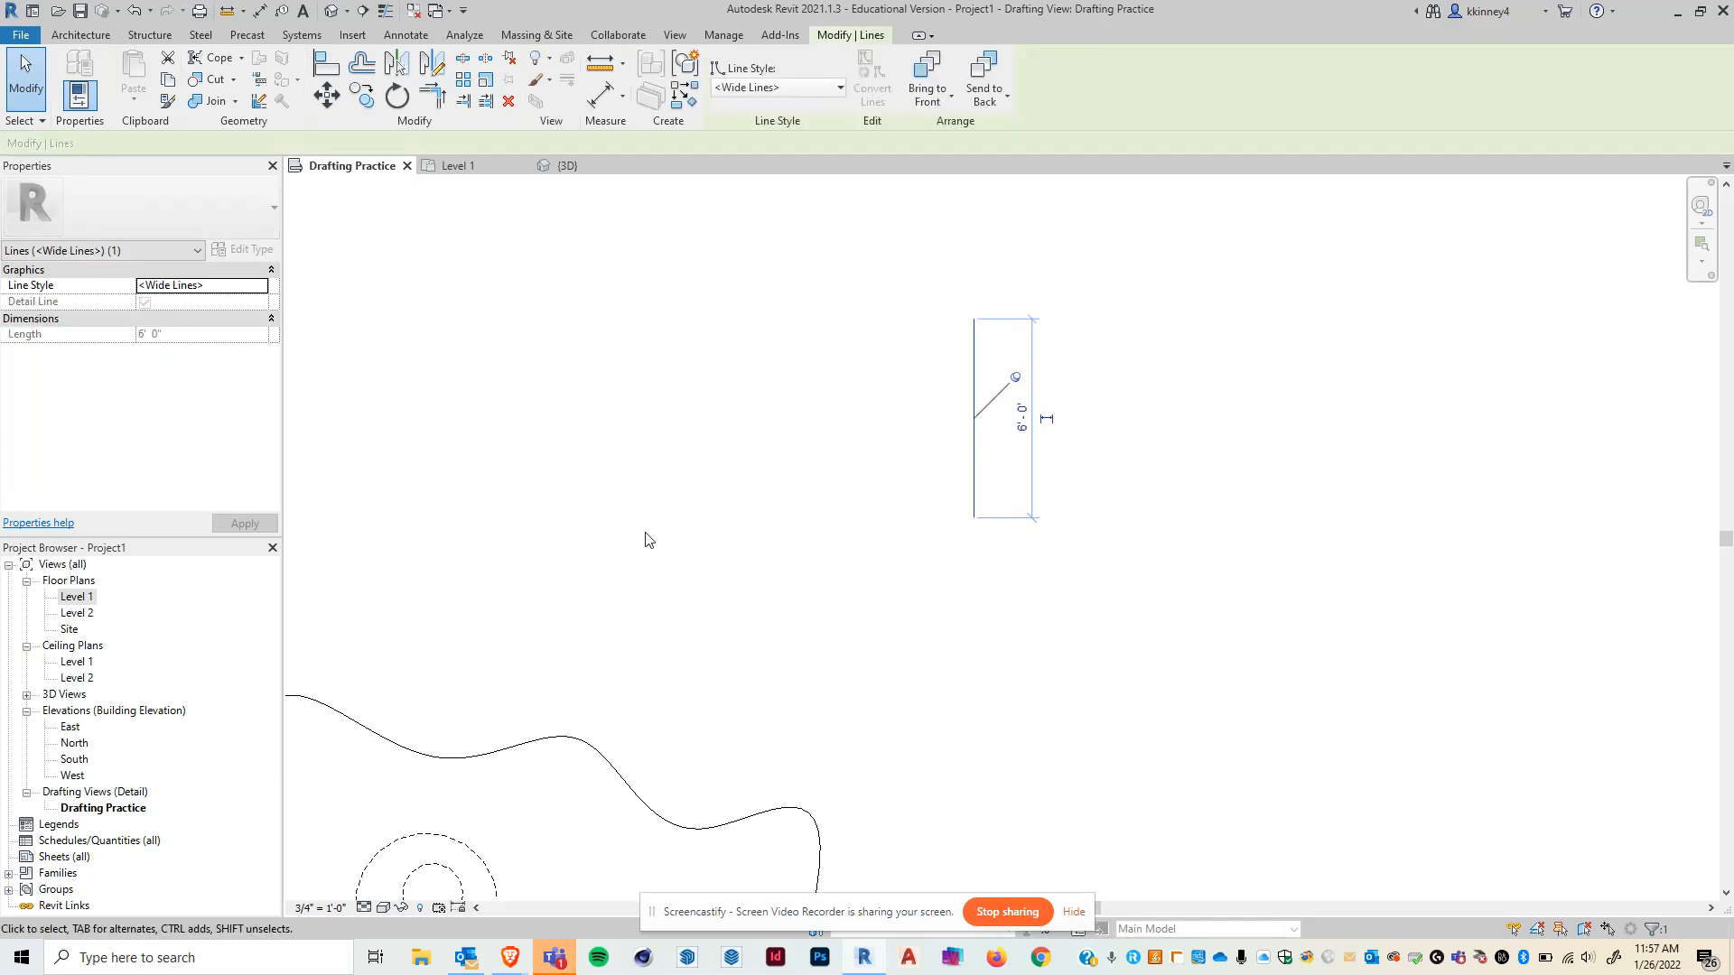
{"action": "left_click", "coordinate": [511, 61]}
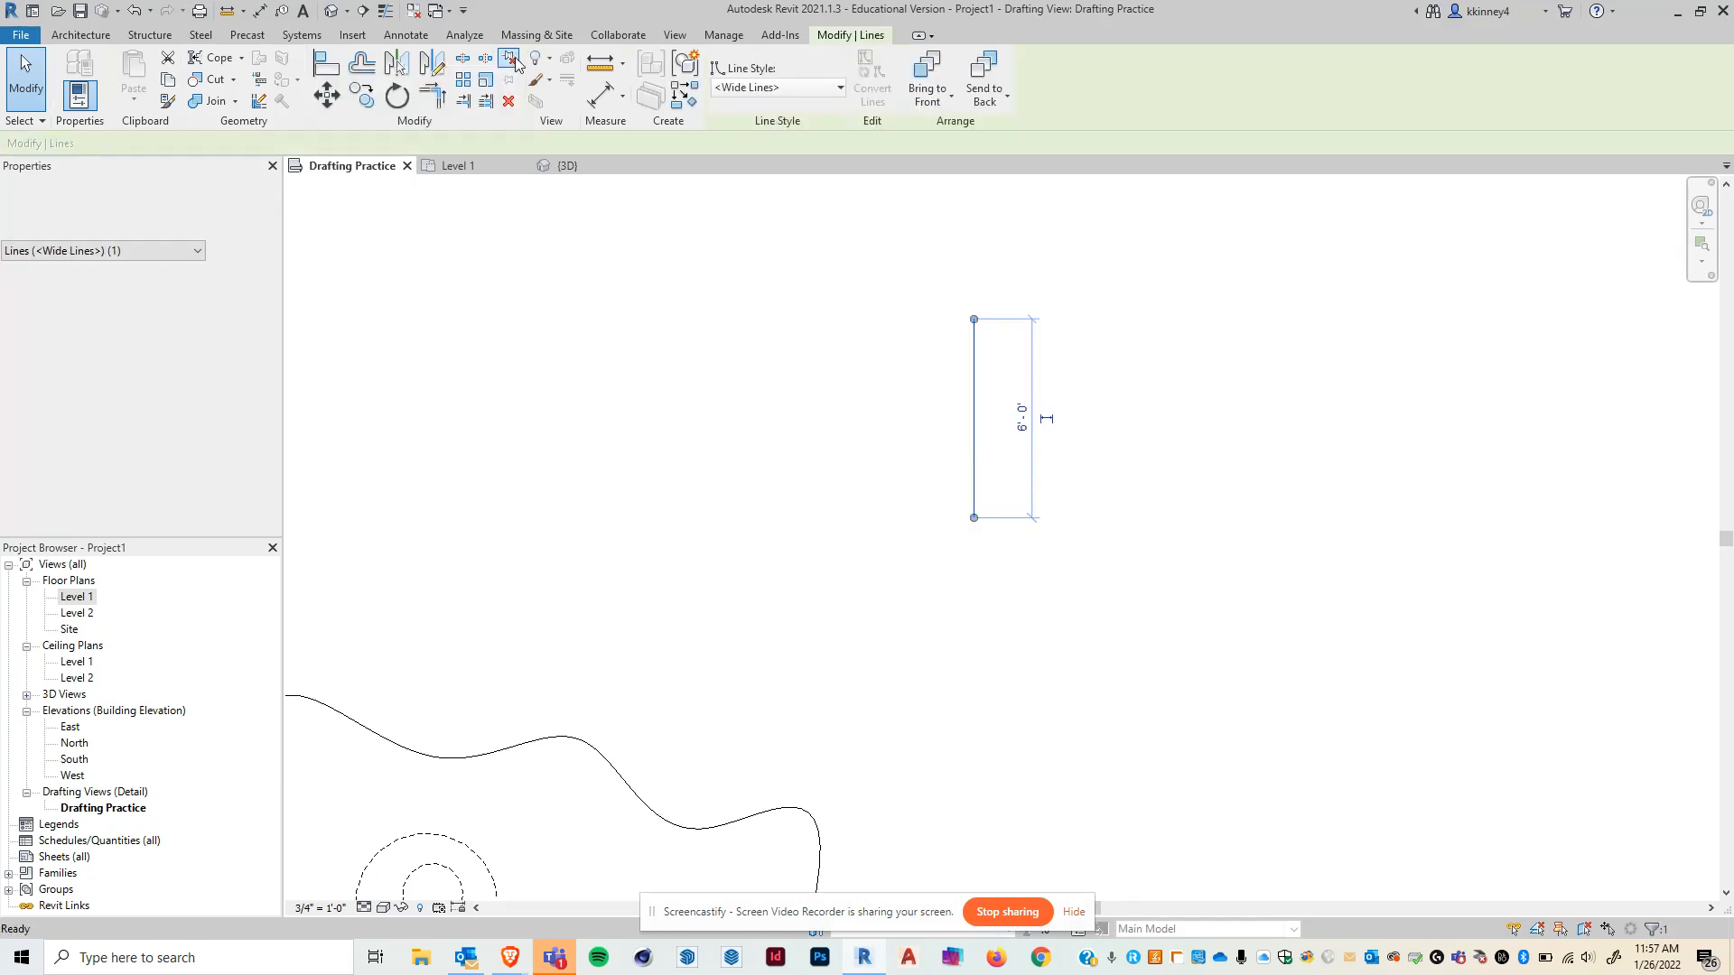
- Drag the vertical line's top end to the left, turning it into a sloped line about 13'-6" long at about 23°
{"action": "left_click_drag", "start_coordinate": [975, 320], "coordinate": [607, 391]}
{"action": "left_click", "coordinate": [1231, 689]}
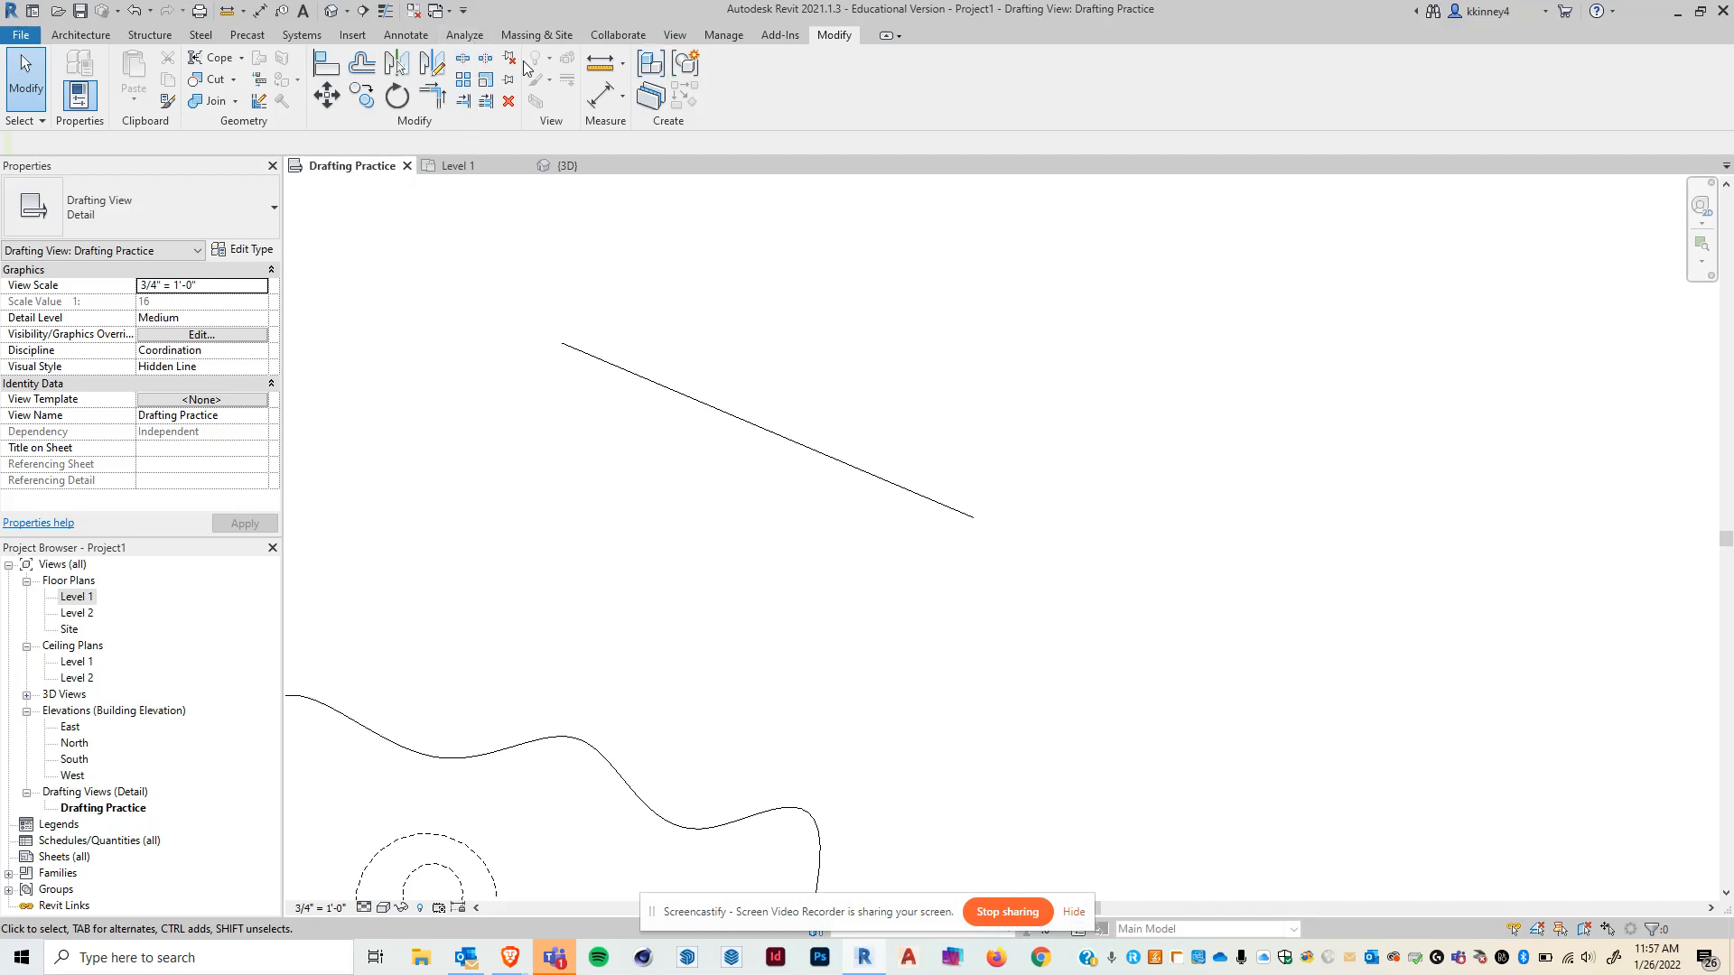
{"action": "left_click", "coordinate": [461, 61]}
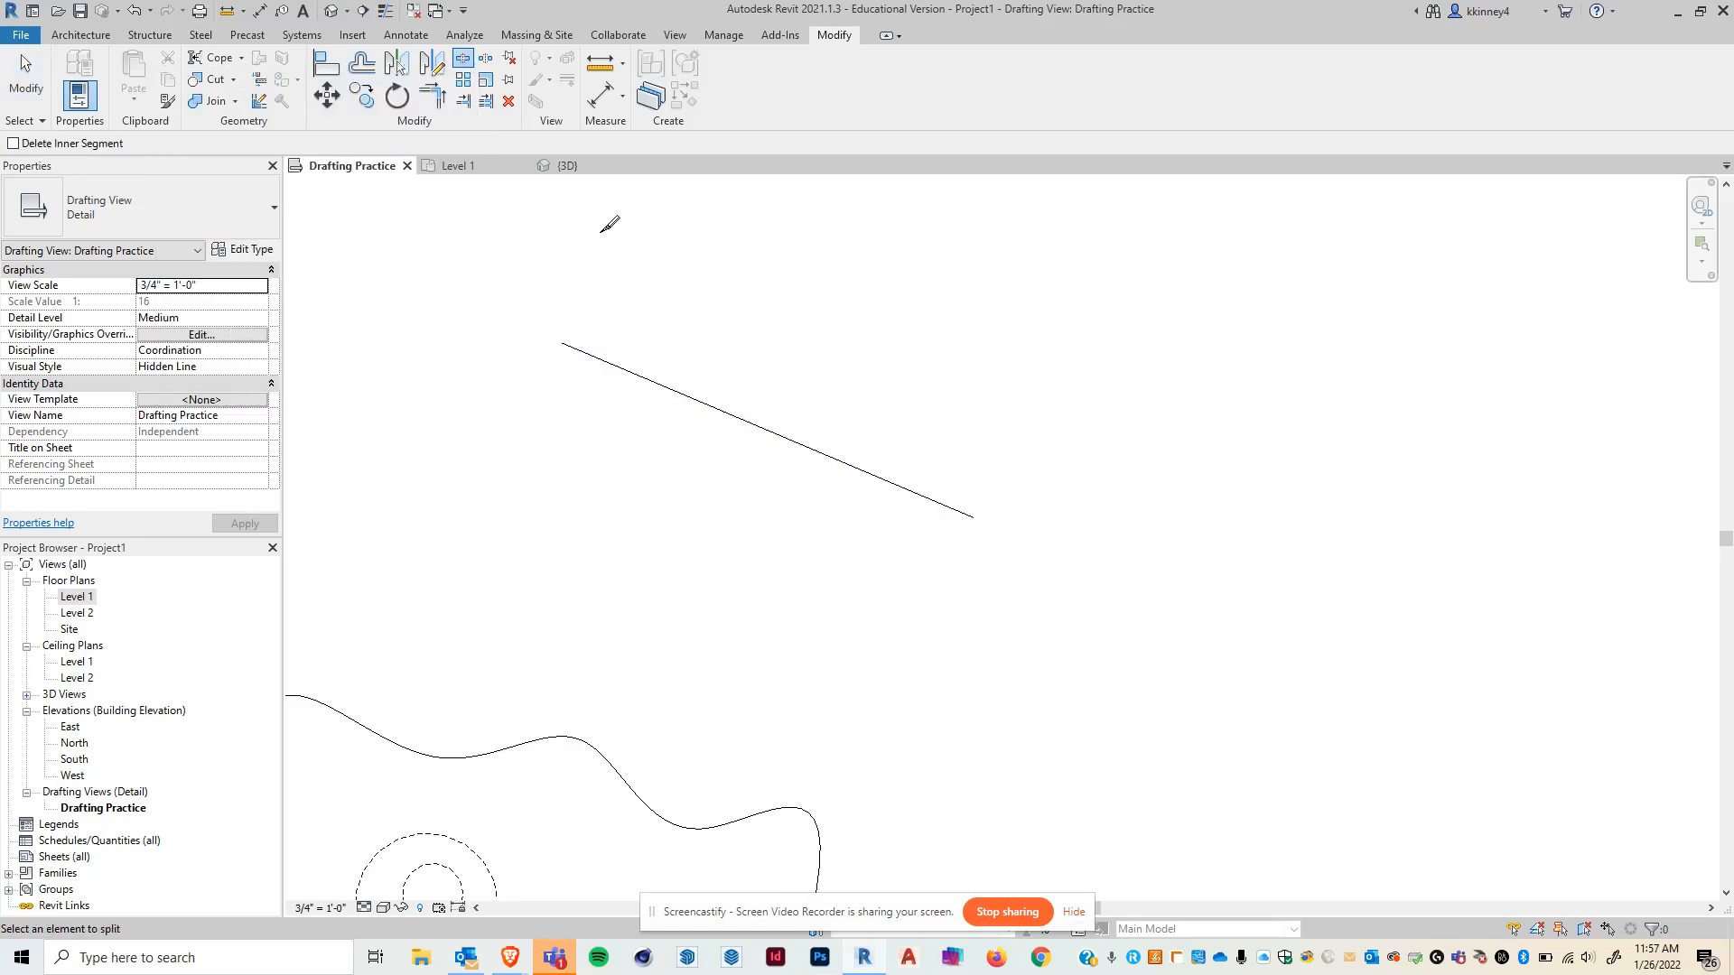
{"action": "key", "text": "Escape"}
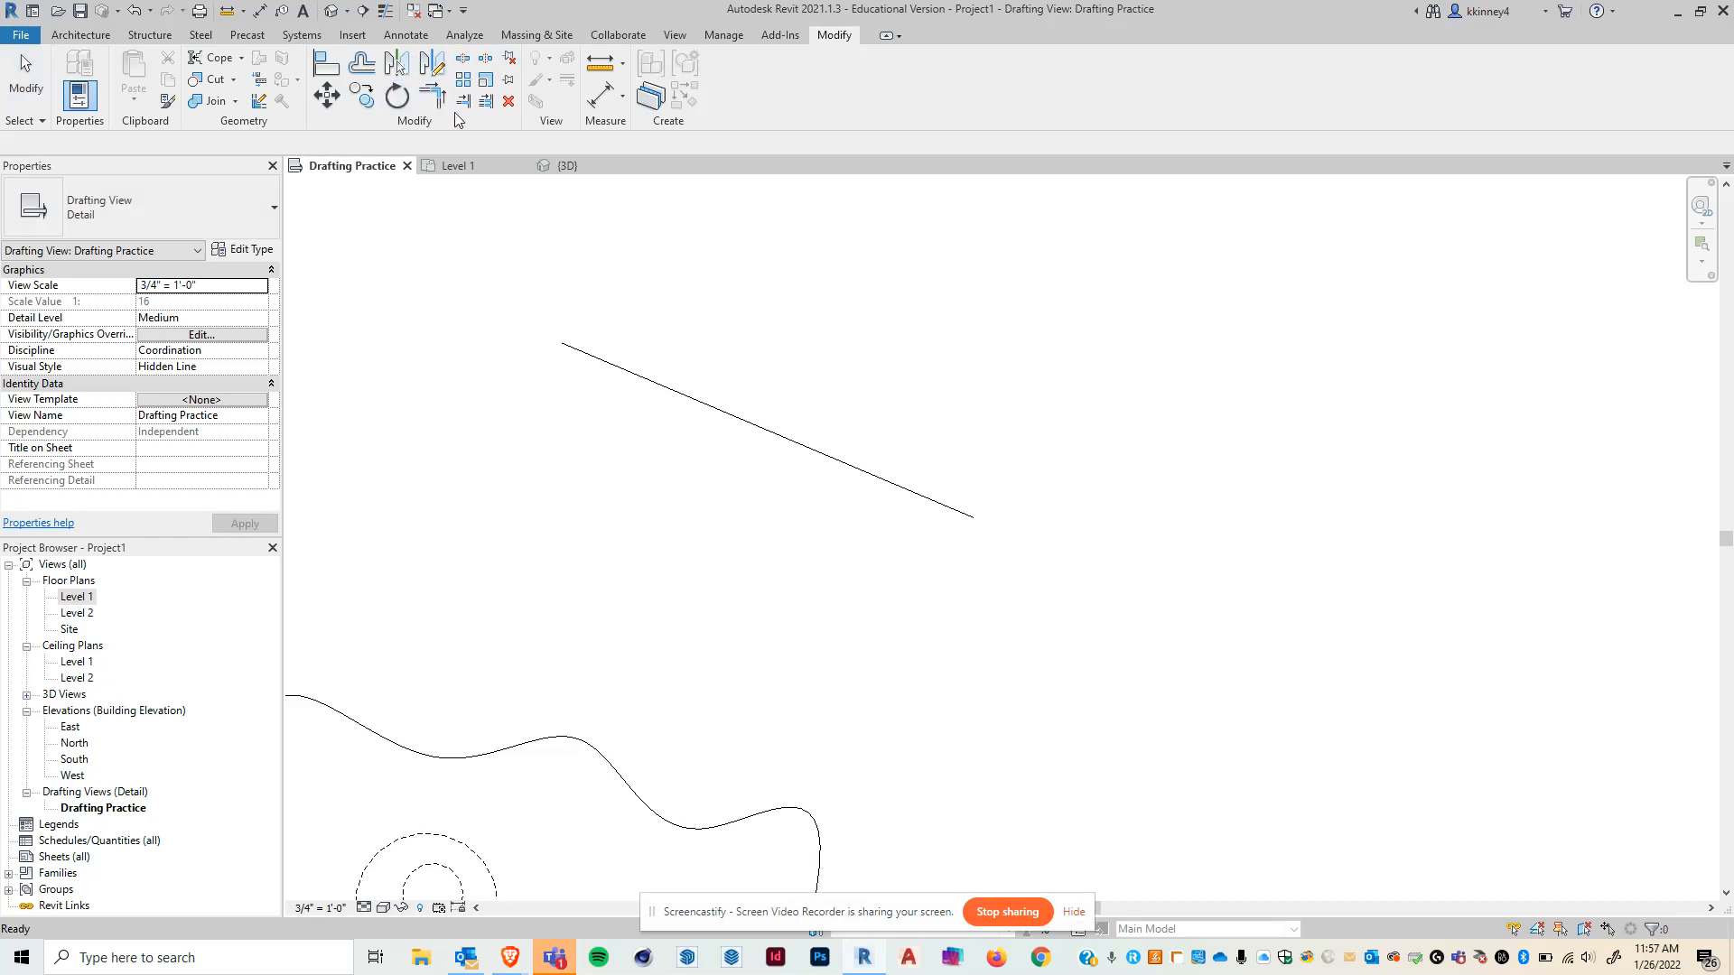
{"action": "left_click", "coordinate": [80, 35]}
{"action": "left_click", "coordinate": [832, 36]}
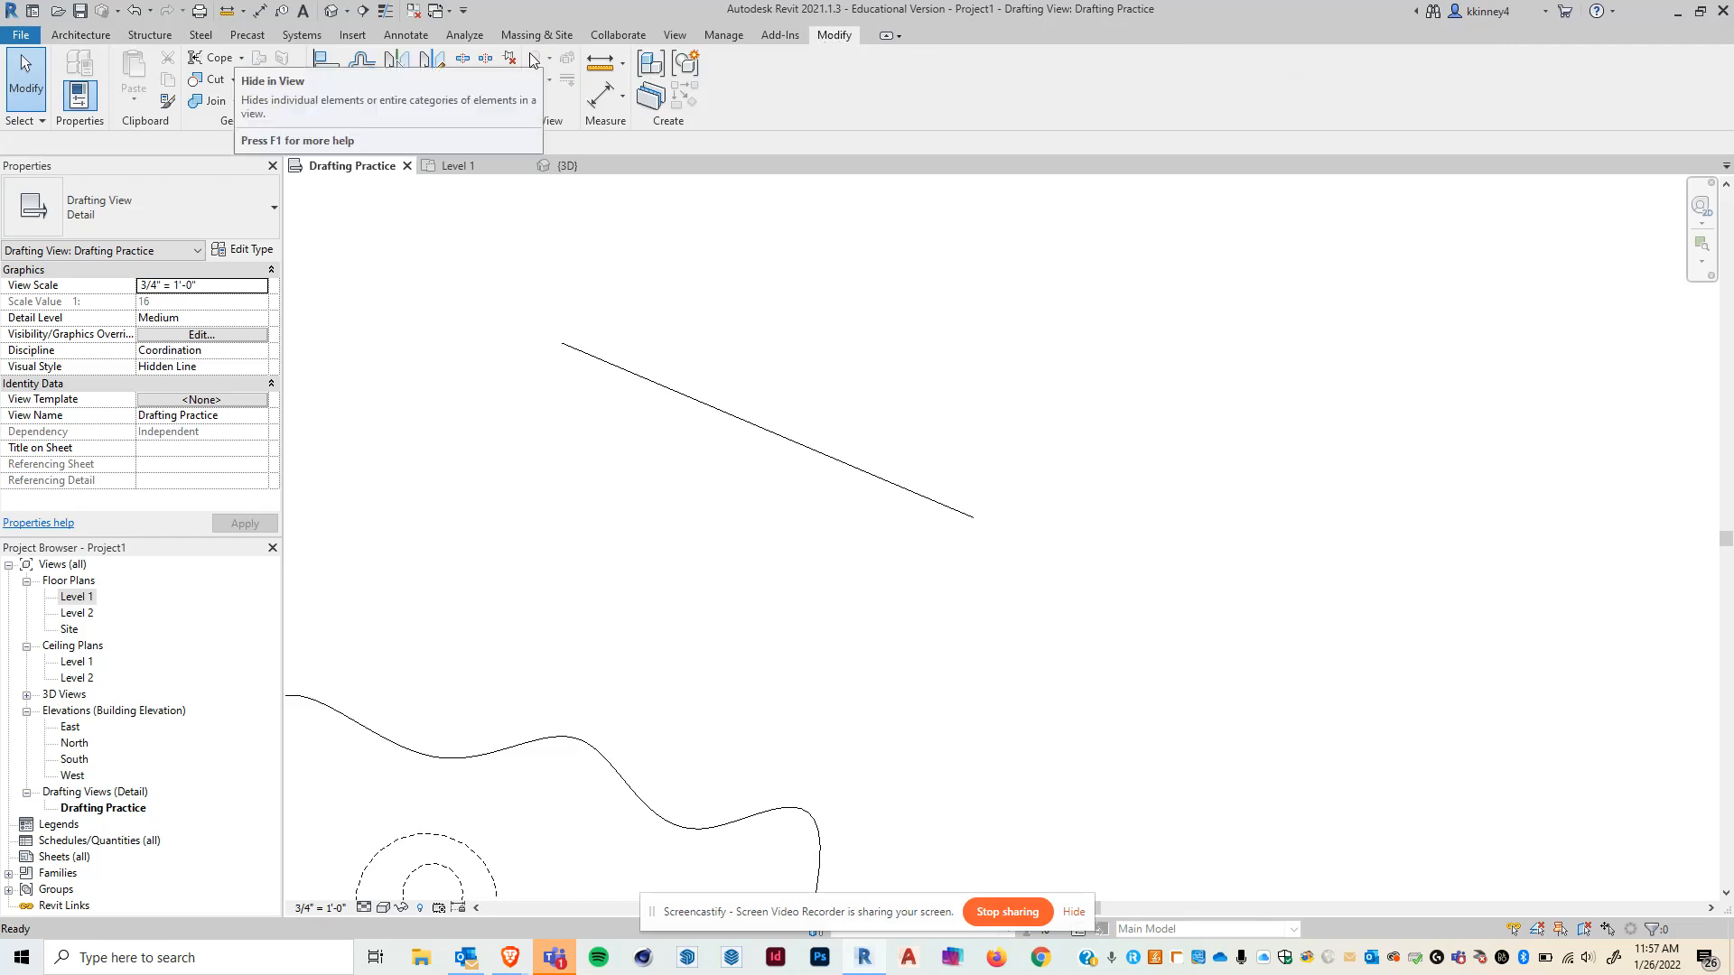
{"action": "left_click", "coordinate": [630, 374]}
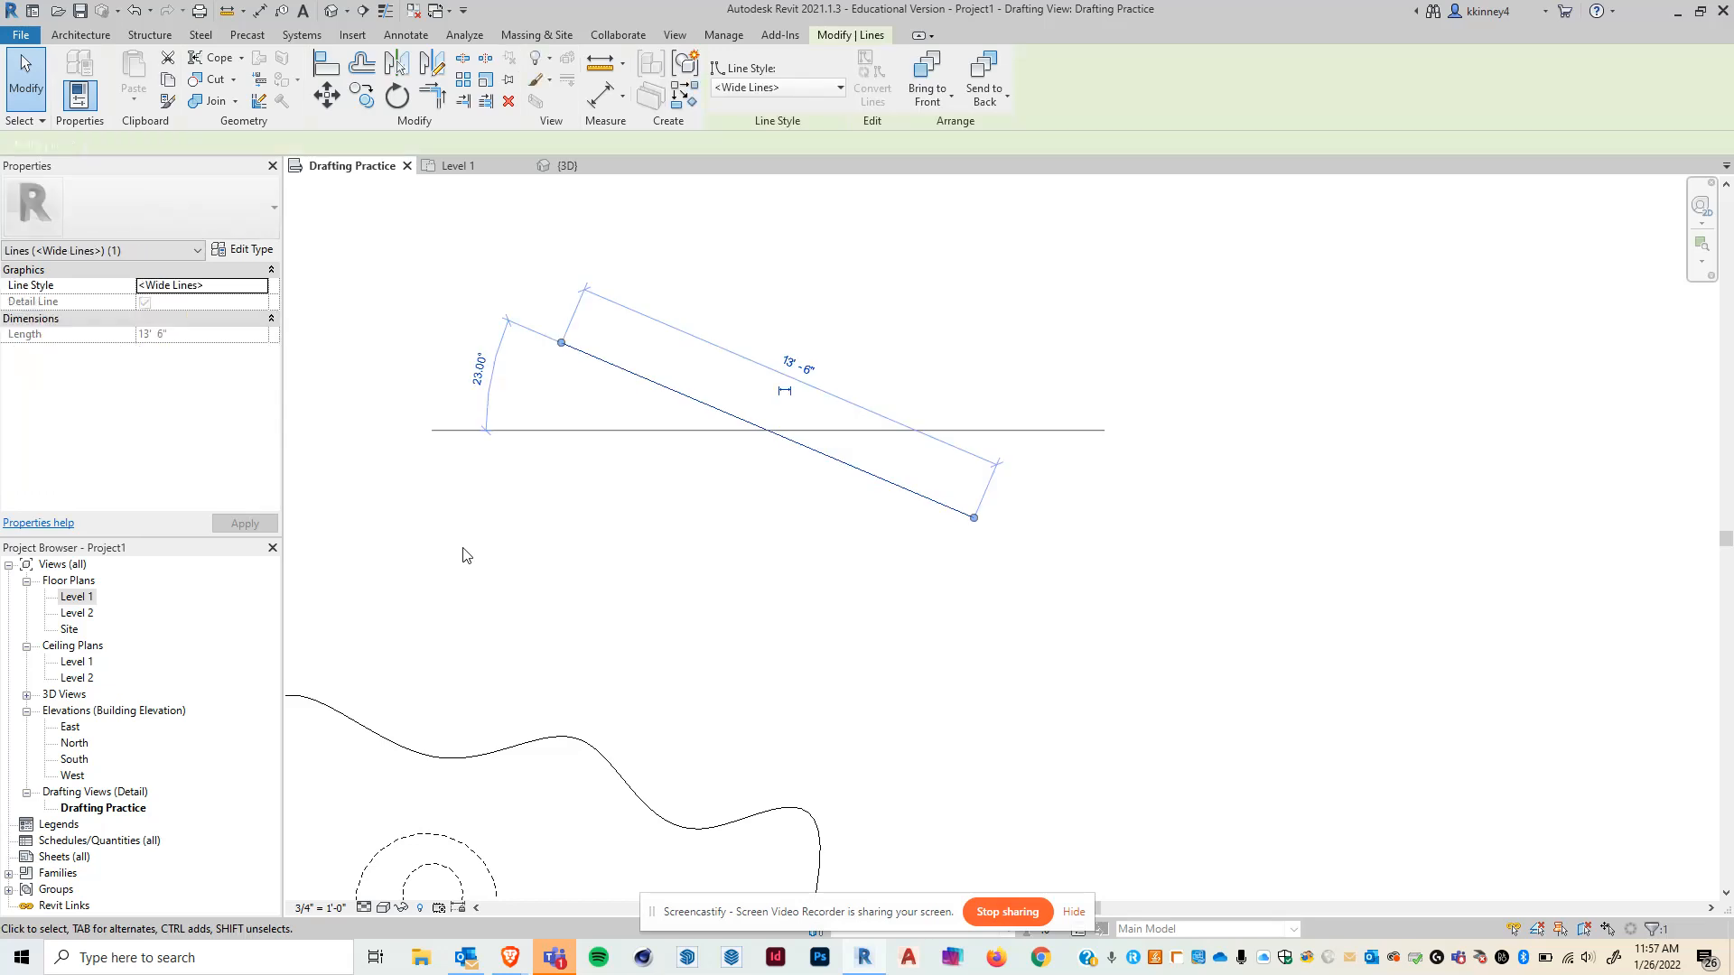
{"action": "left_click", "coordinate": [467, 547]}
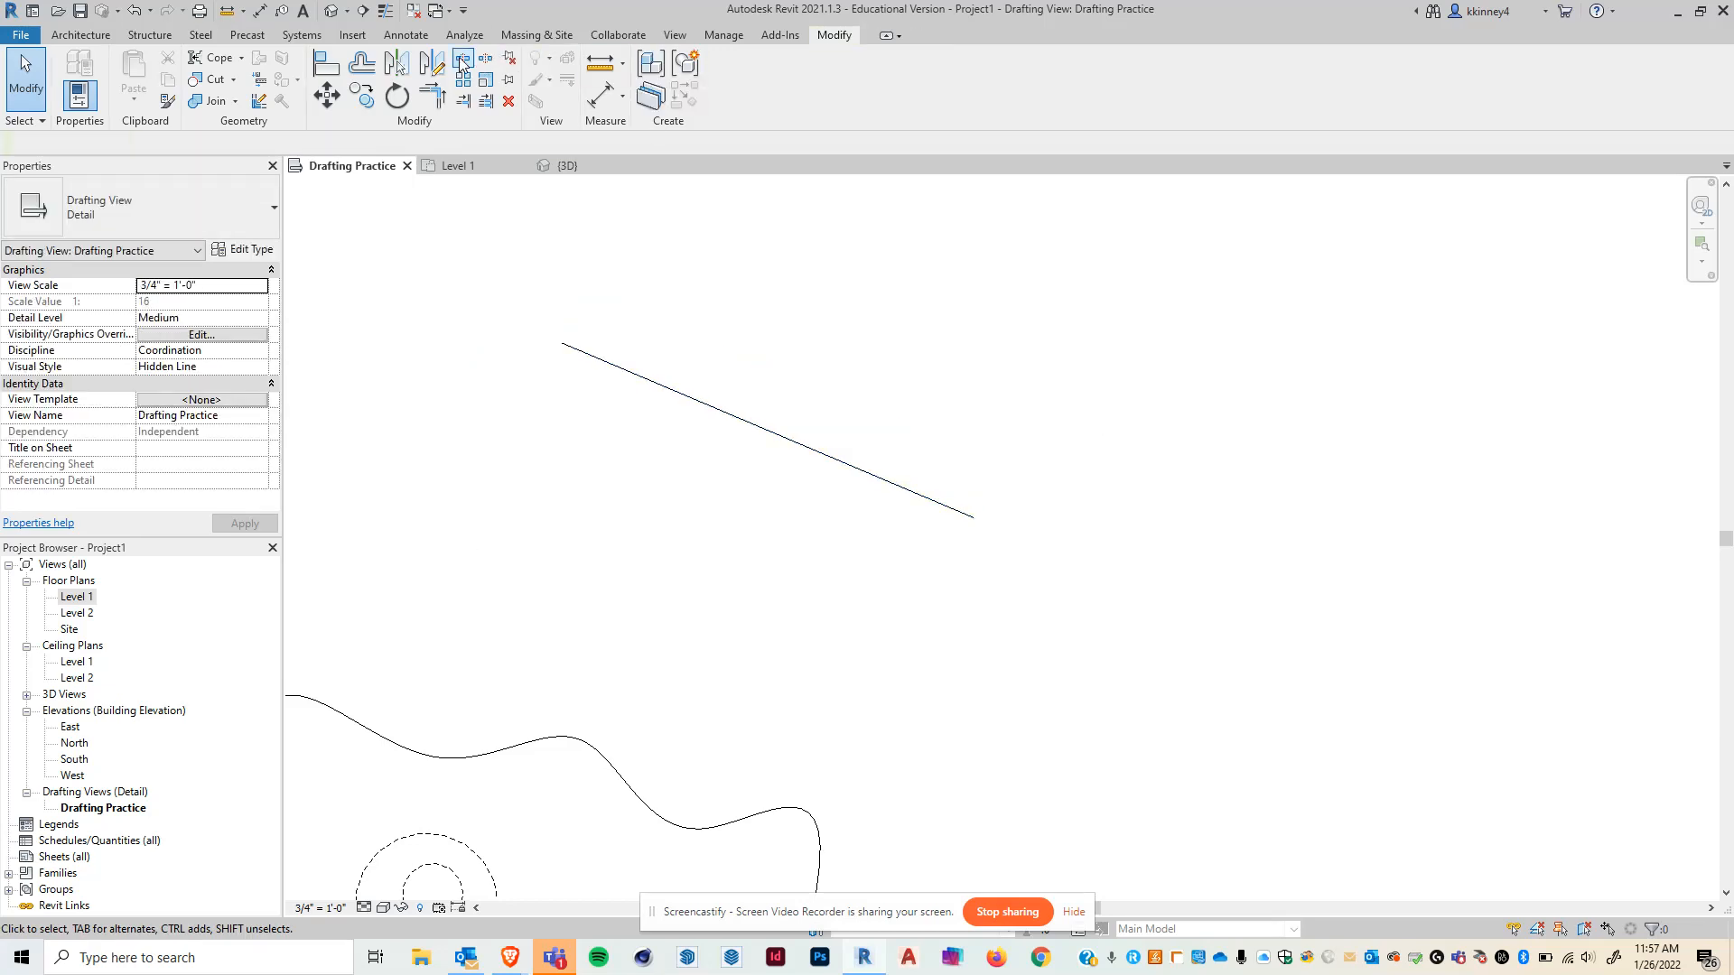
- Split the sloped detail line at two points along its length
{"action": "left_click", "coordinate": [461, 60]}
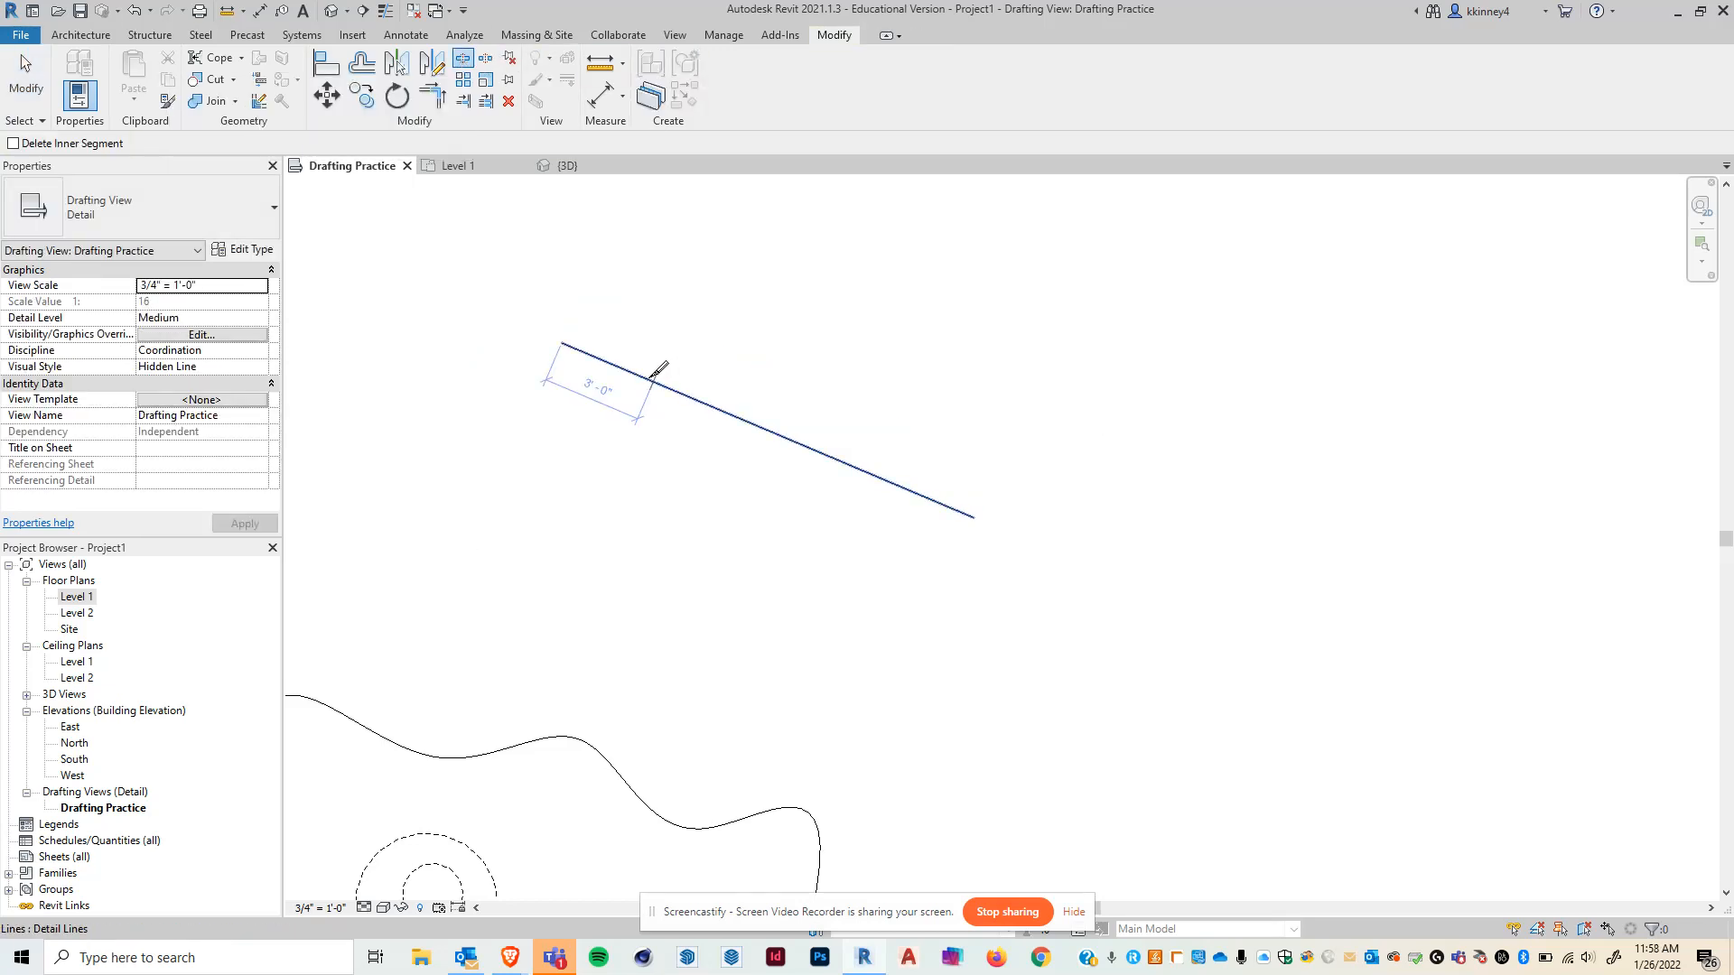
{"action": "left_click", "coordinate": [805, 446]}
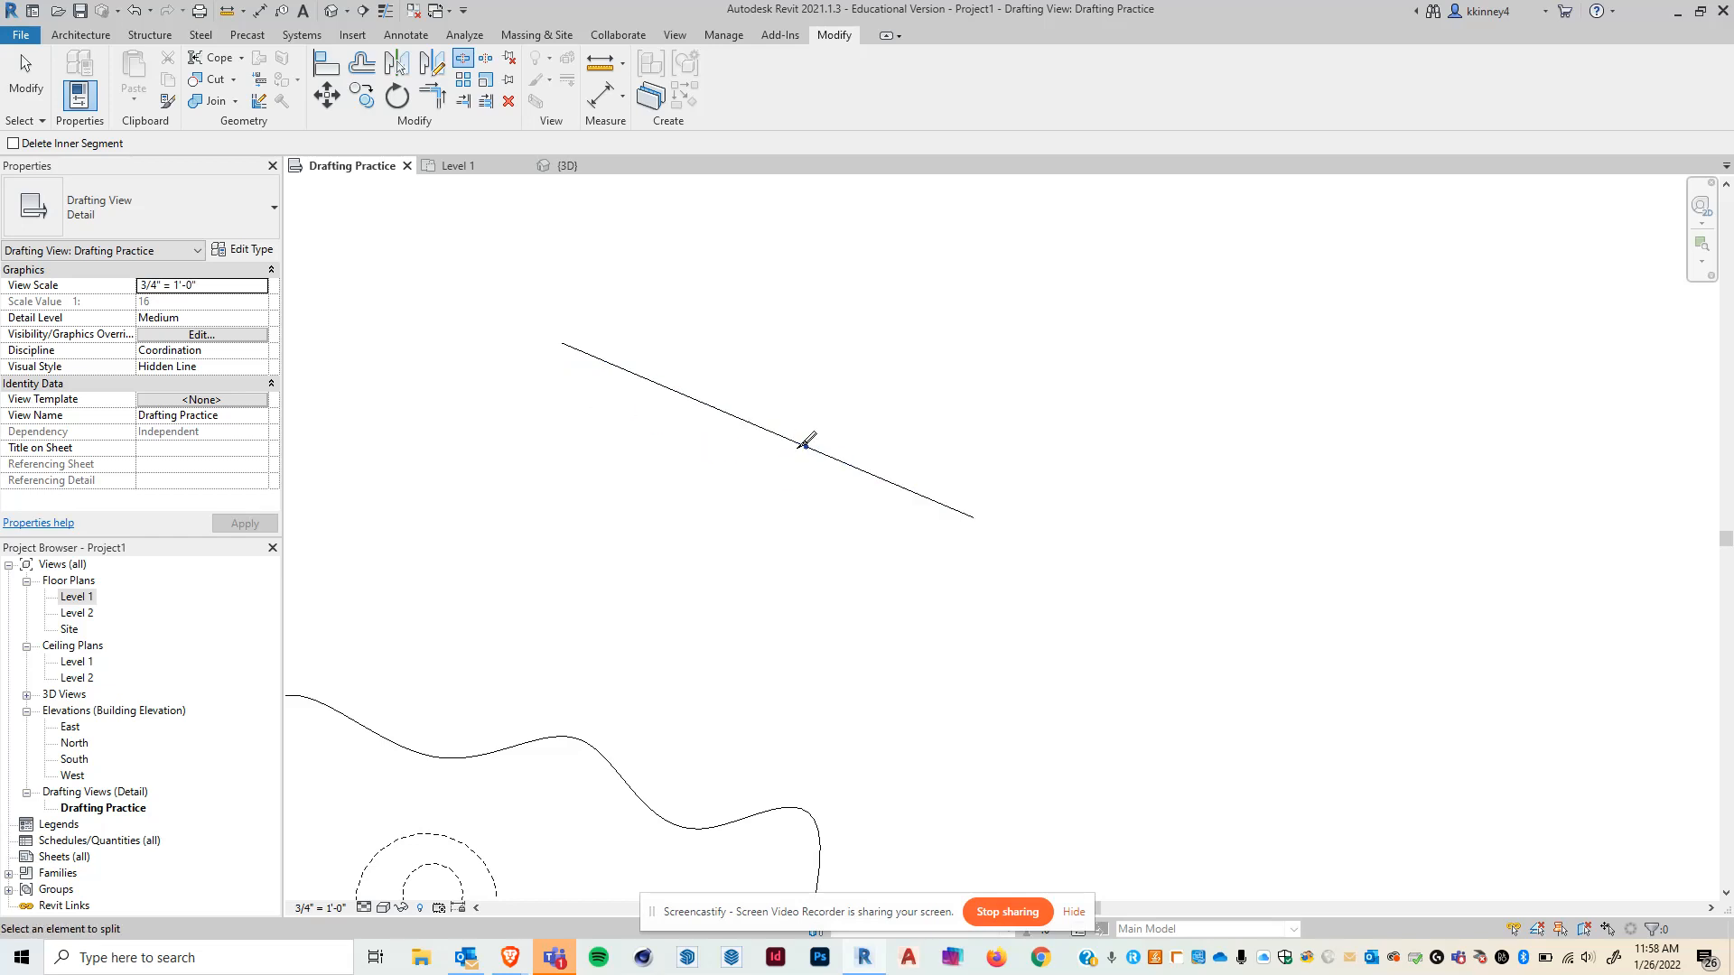
{"action": "left_click", "coordinate": [913, 492]}
{"action": "key", "text": "Escape"}
- Drag the split segments apart along the sloped line to leave gaps between them
{"action": "left_click", "coordinate": [952, 509]}
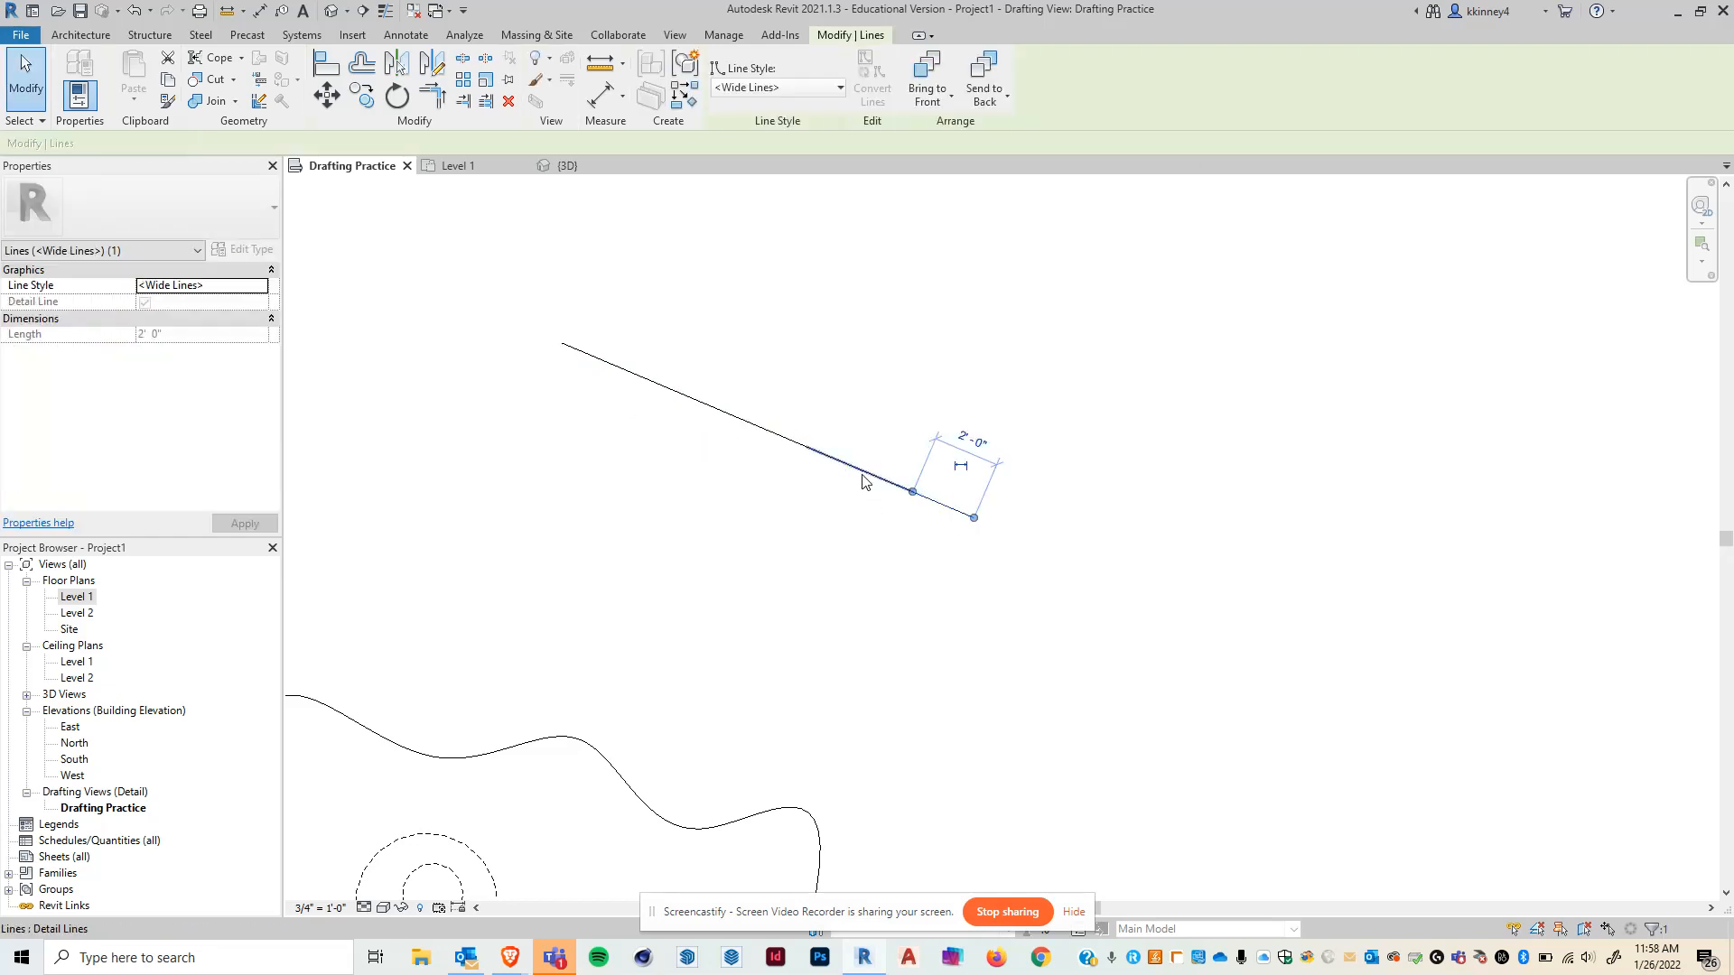
{"action": "left_click", "coordinate": [723, 479]}
{"action": "left_click", "coordinate": [643, 383]}
{"action": "left_click_drag", "start_coordinate": [652, 381], "coordinate": [638, 375]}
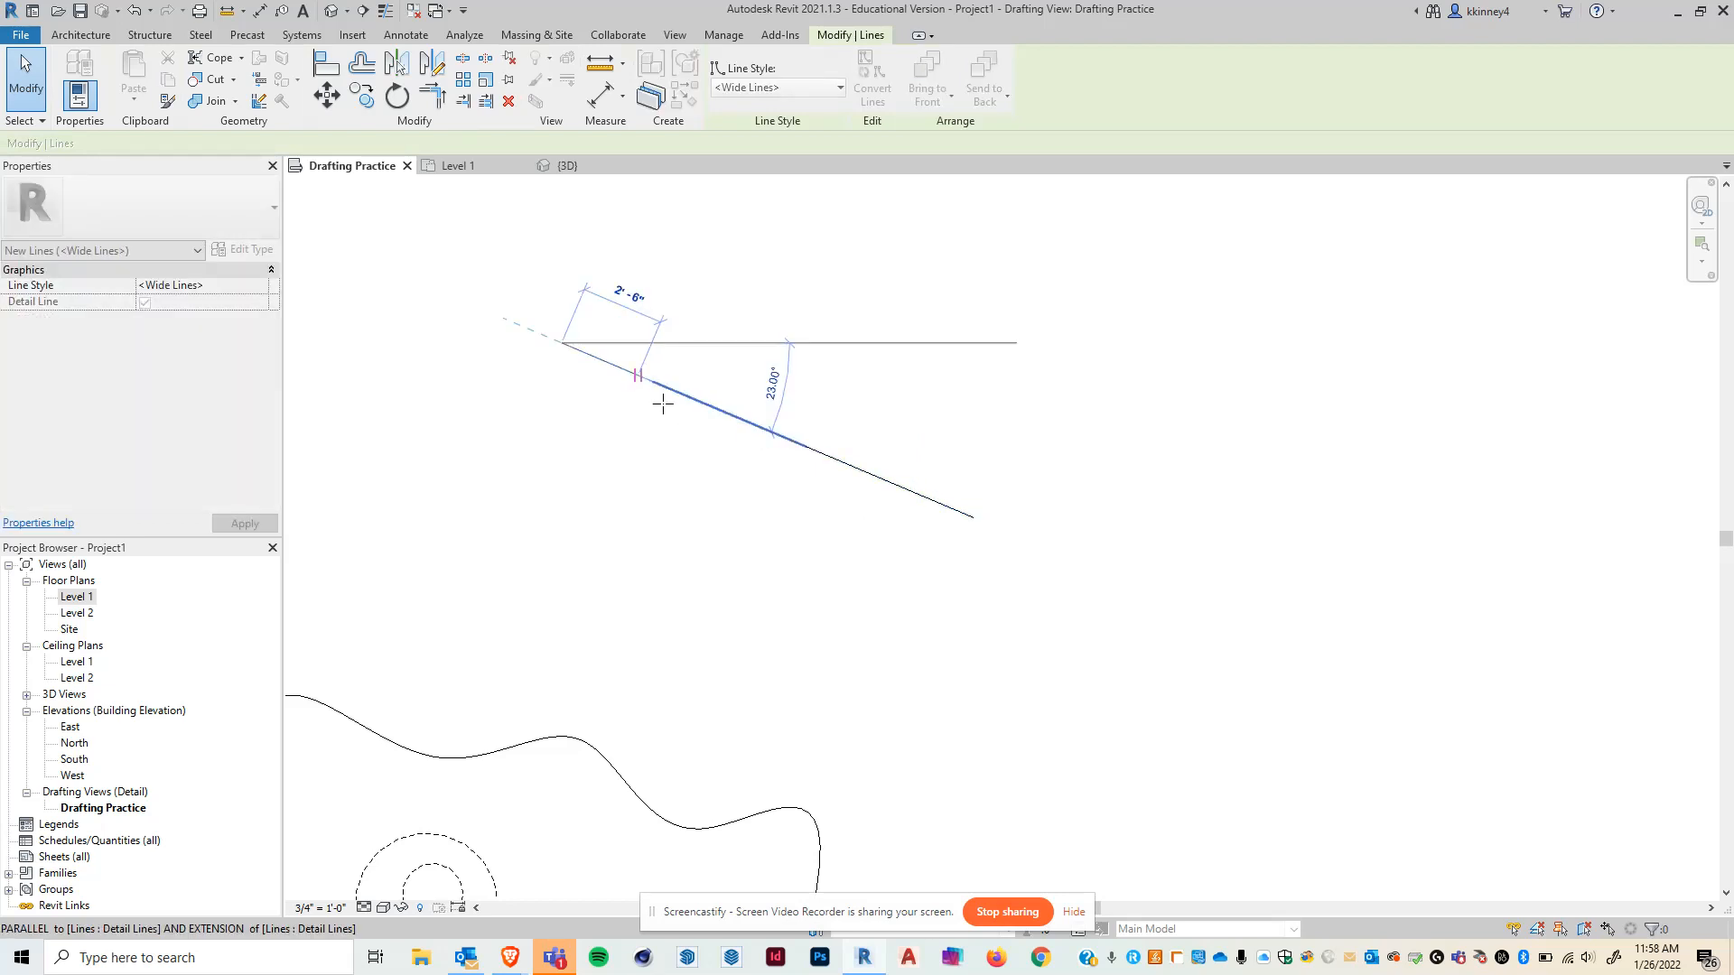
{"action": "left_click", "coordinate": [838, 462]}
{"action": "left_click_drag", "start_coordinate": [815, 458], "coordinate": [836, 461]}
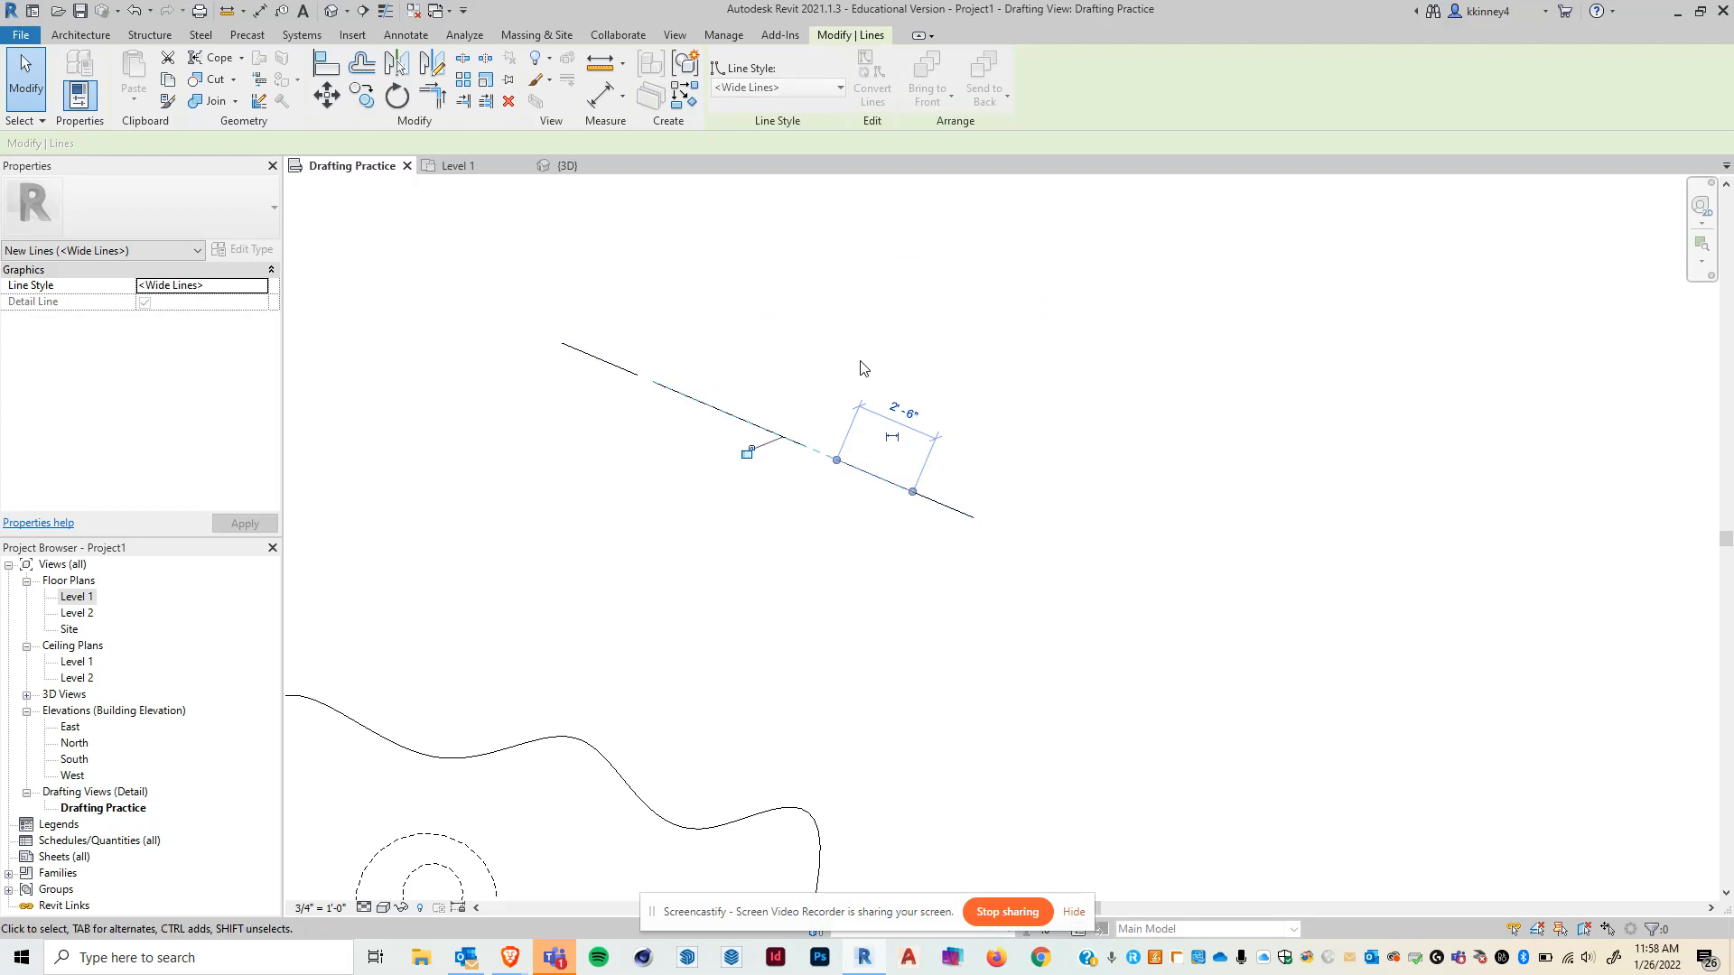
{"action": "left_click", "coordinate": [1580, 549]}
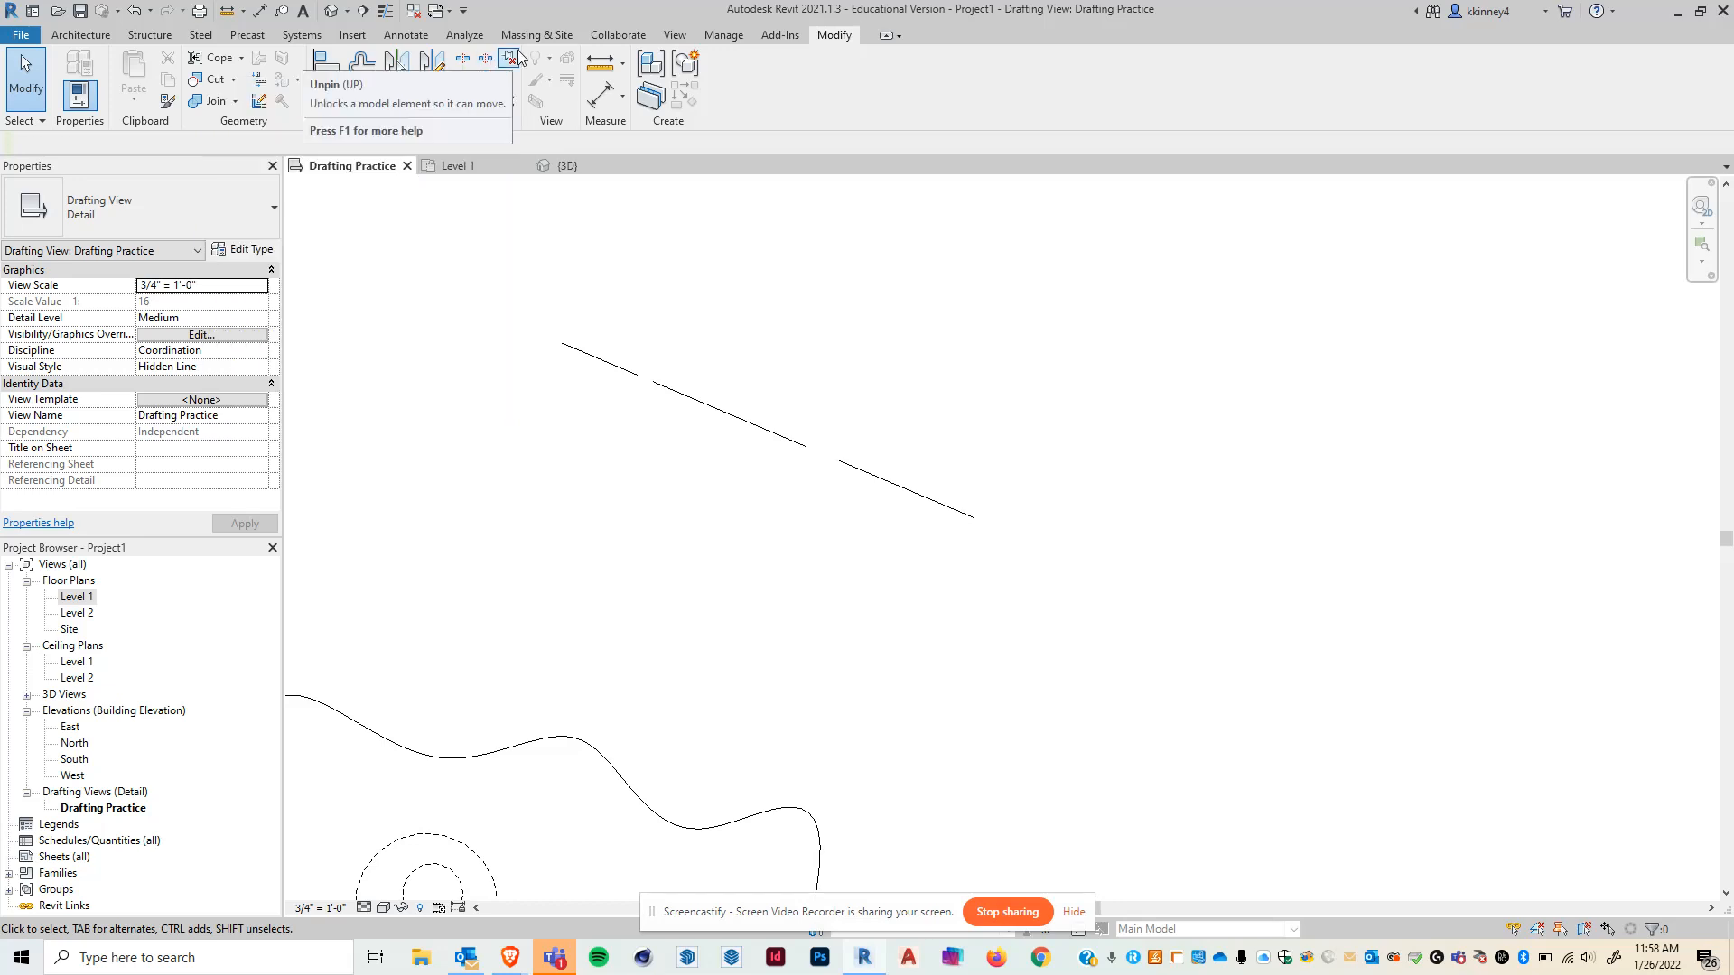
- Mirror the triangle's vertical and sloped lines across a drawn axis, keeping the originals
{"action": "scroll", "coordinate": [718, 361], "scroll_direction": "down", "scroll_amount": 1}
{"action": "scroll", "coordinate": [720, 366], "scroll_direction": "down", "scroll_amount": 2}
{"action": "scroll", "coordinate": [854, 363], "scroll_direction": "up", "scroll_amount": 1}
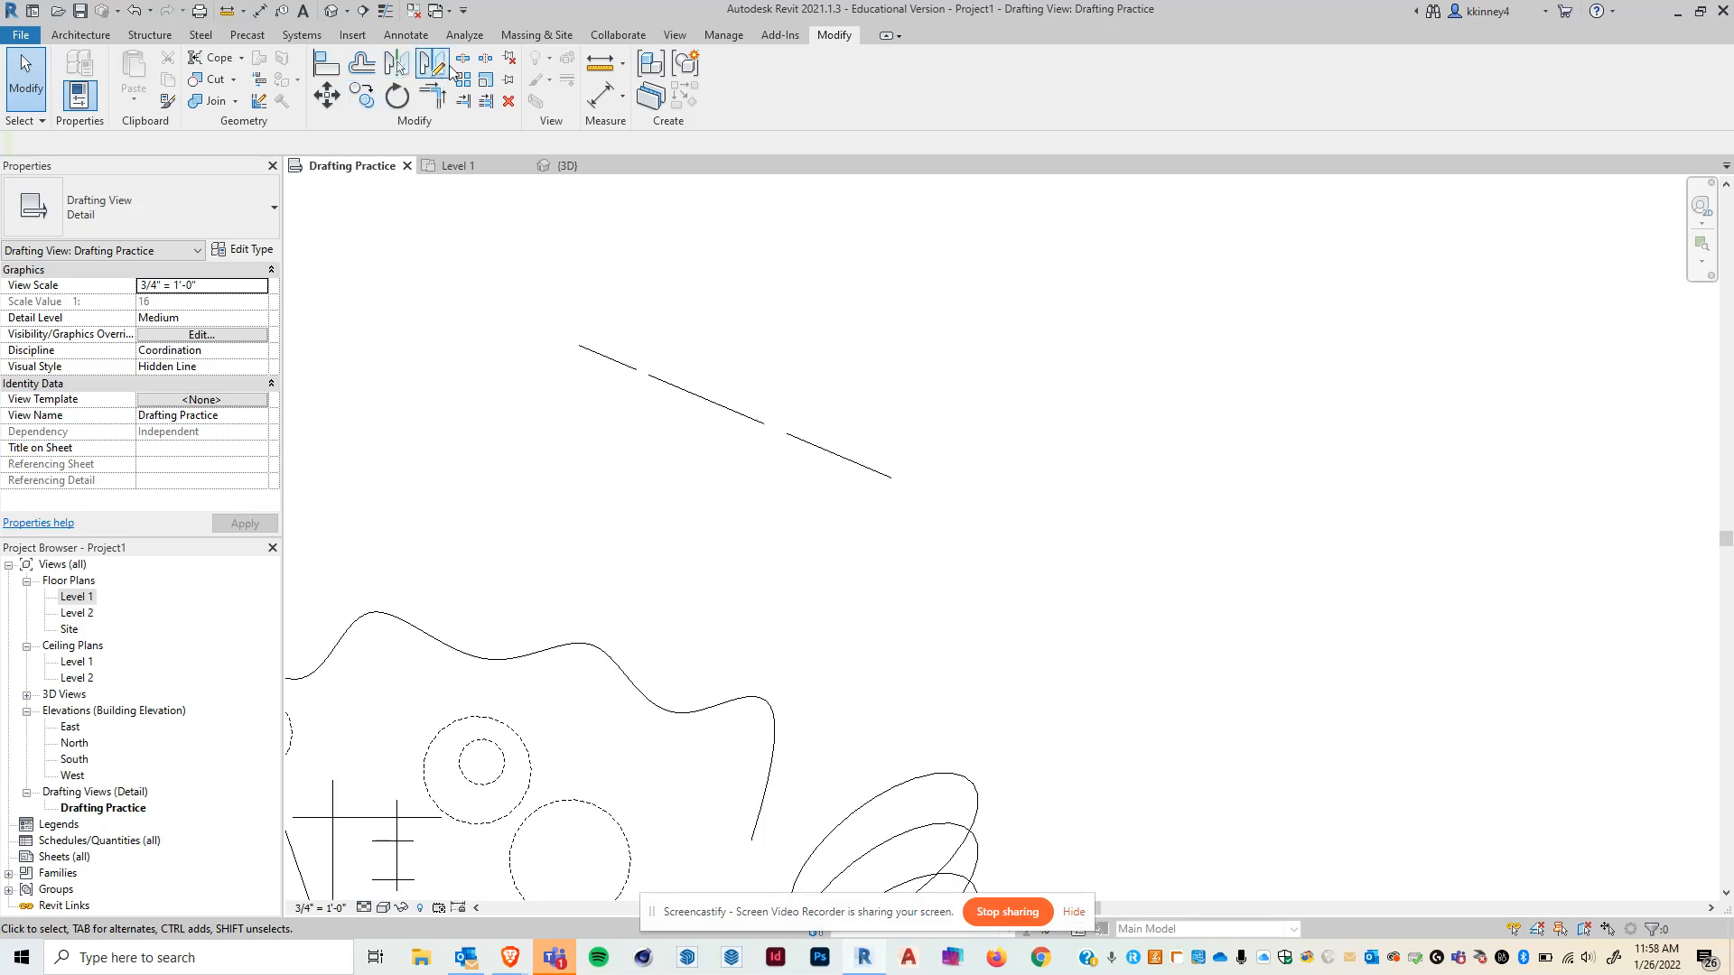
{"action": "scroll", "coordinate": [804, 271], "scroll_direction": "down", "scroll_amount": 3}
{"action": "scroll", "coordinate": [816, 279], "scroll_direction": "down", "scroll_amount": 1}
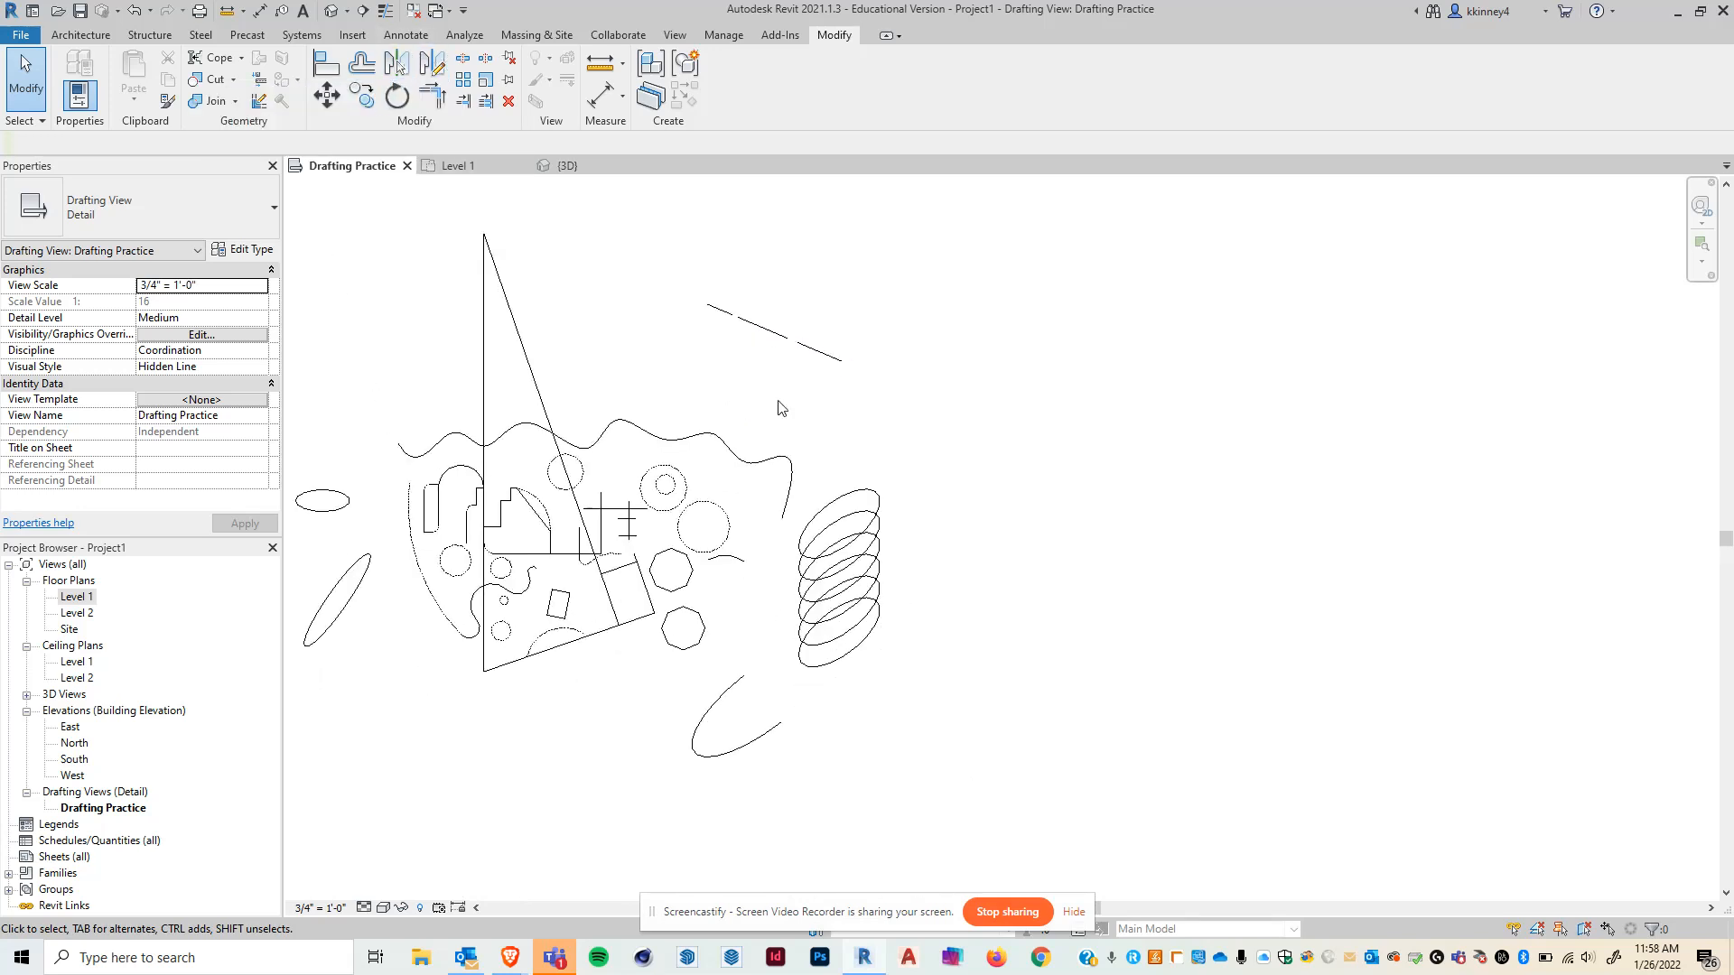
{"action": "scroll", "coordinate": [635, 442], "scroll_direction": "up", "scroll_amount": 3}
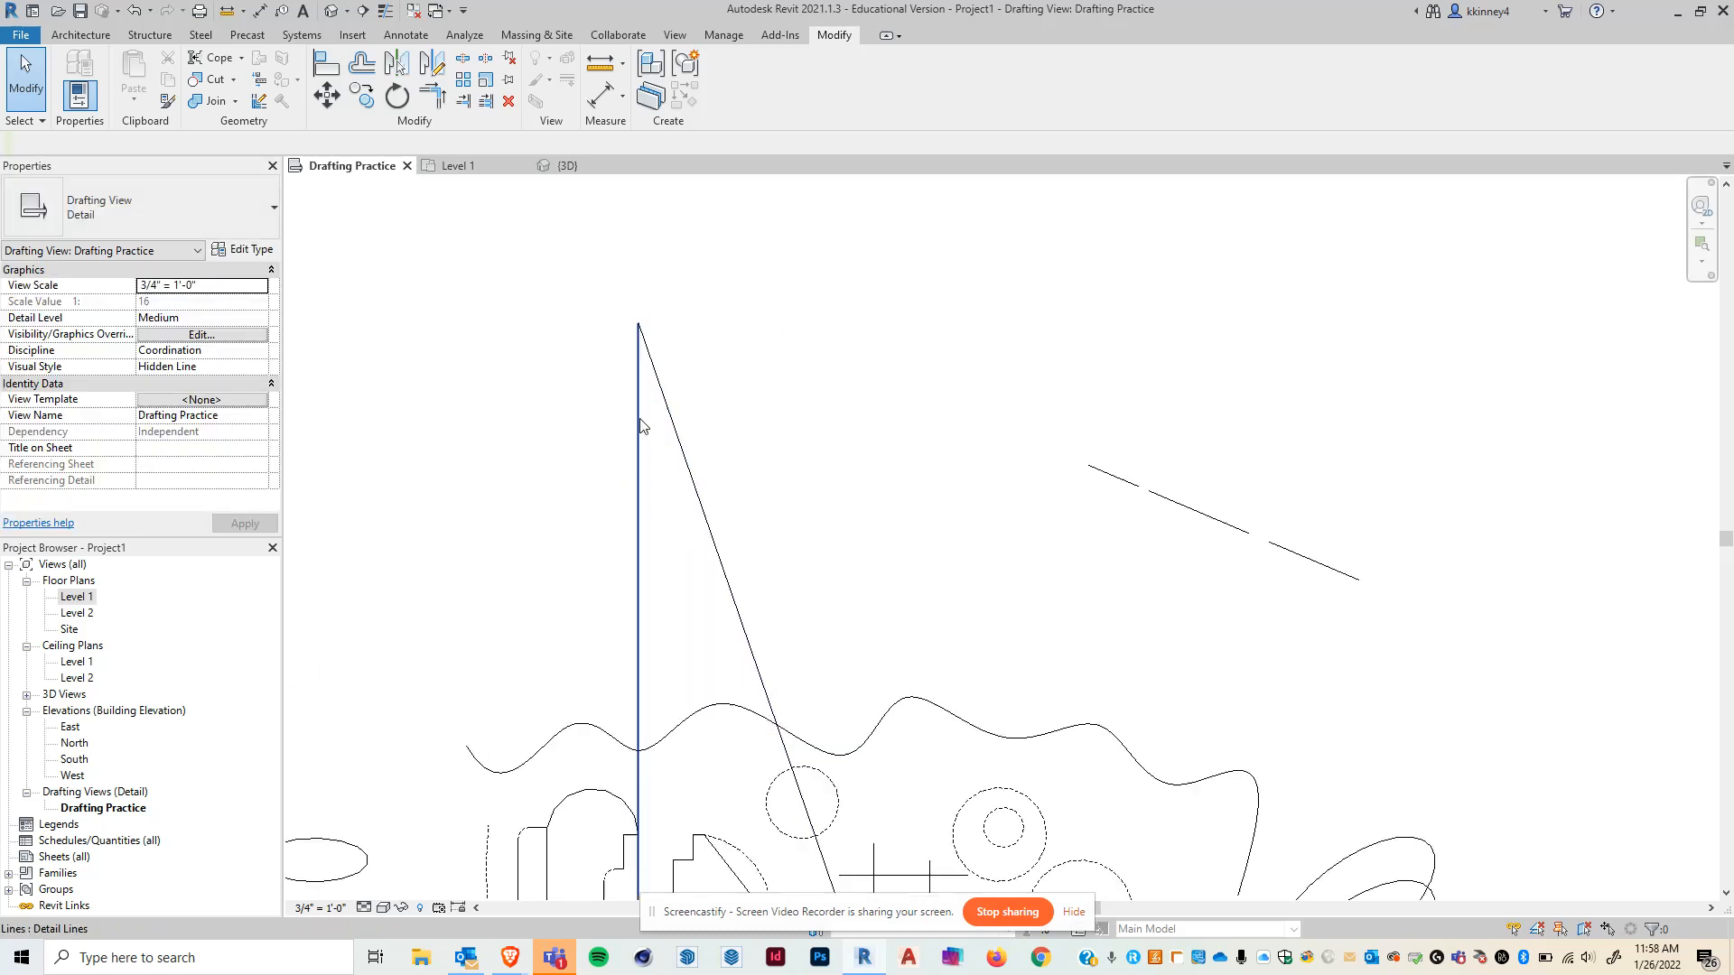
{"action": "left_click_drag", "start_coordinate": [735, 414], "coordinate": [578, 284]}
{"action": "scroll", "coordinate": [602, 366], "scroll_direction": "down", "scroll_amount": 1}
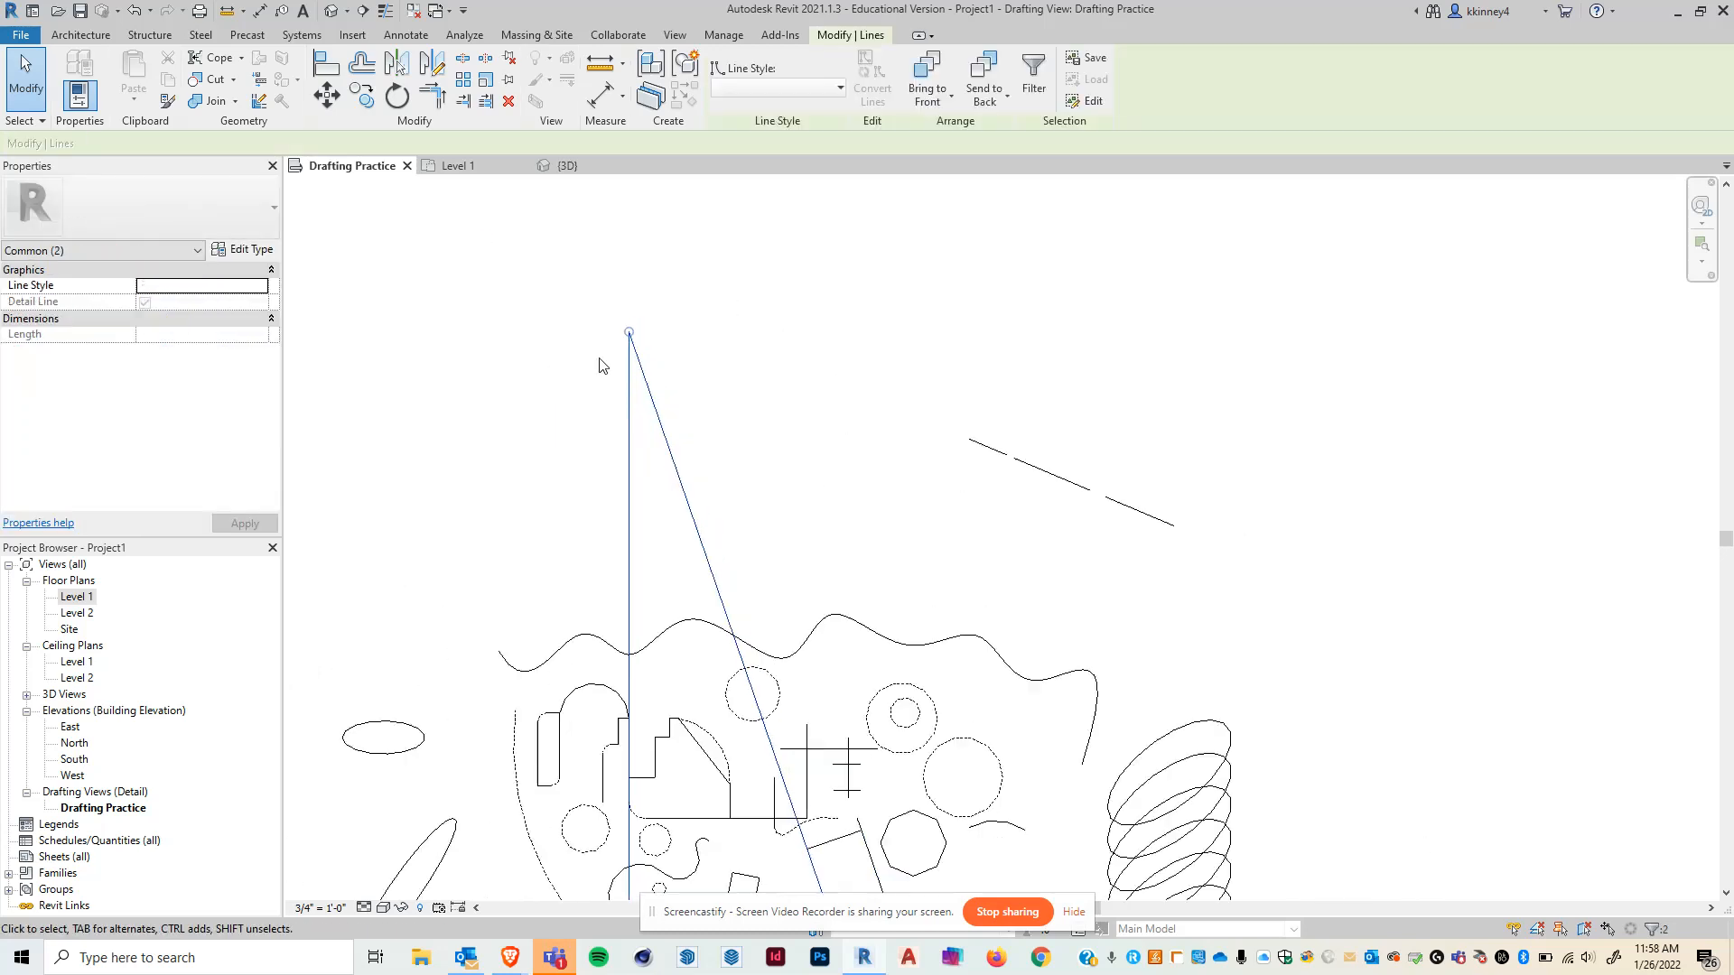
{"action": "scroll", "coordinate": [549, 347], "scroll_direction": "up", "scroll_amount": 1}
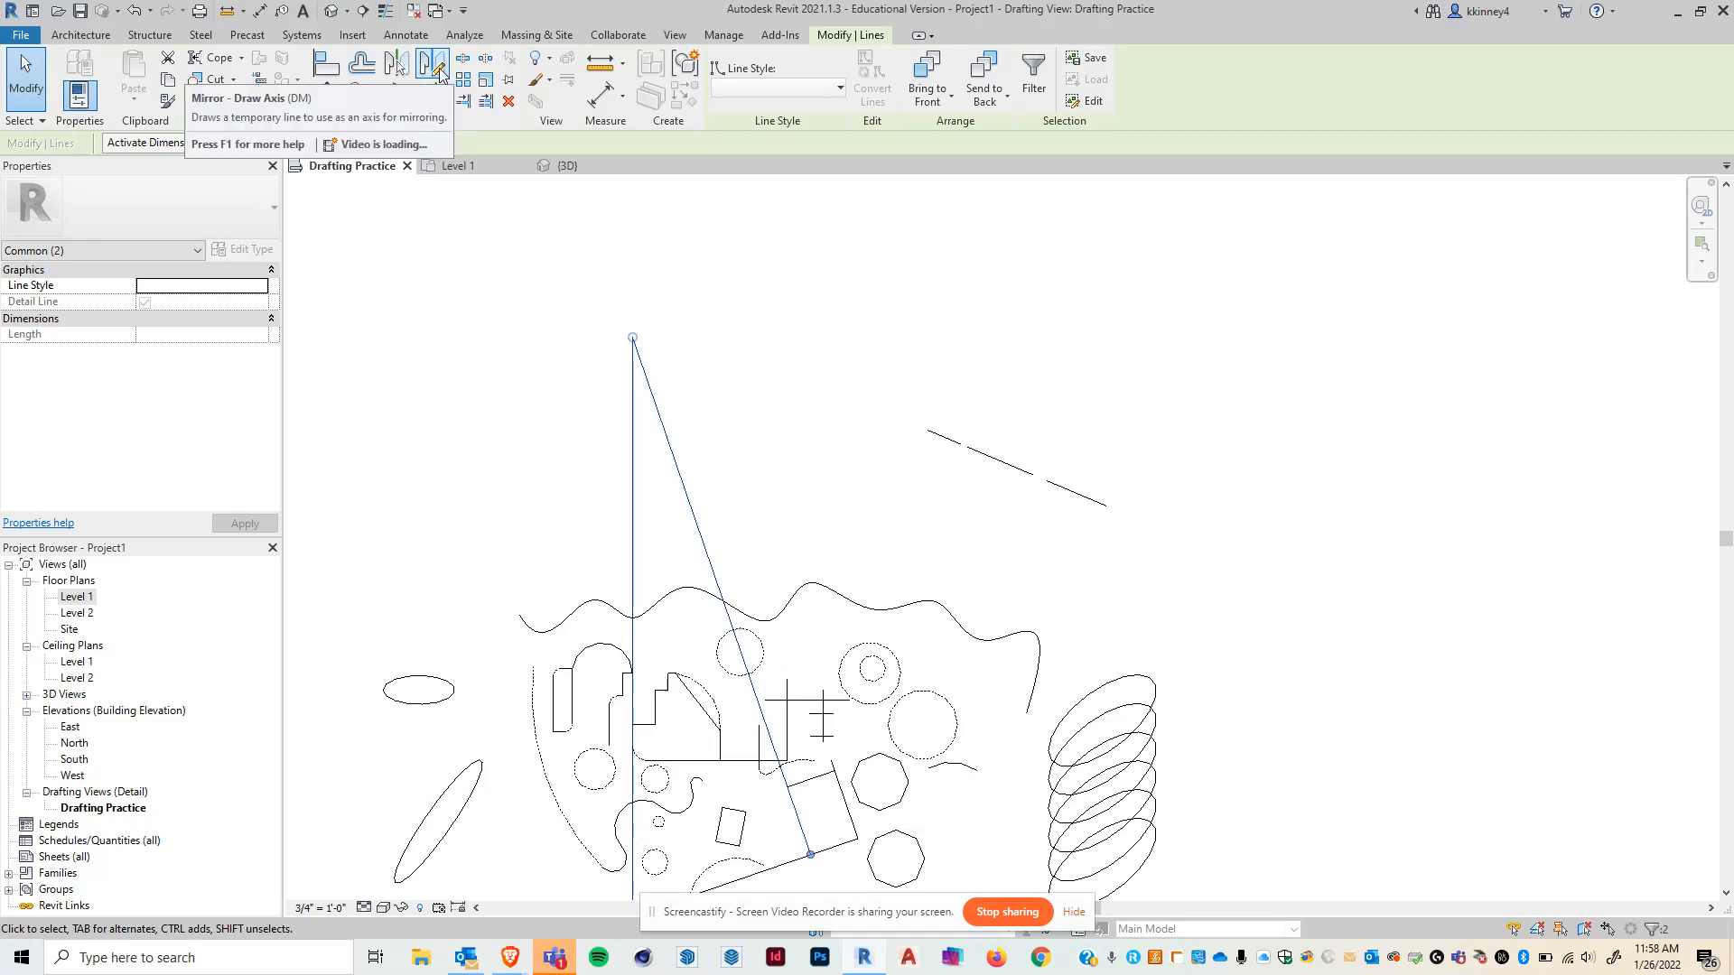
{"action": "left_click", "coordinate": [432, 62]}
{"action": "left_click", "coordinate": [652, 249]}
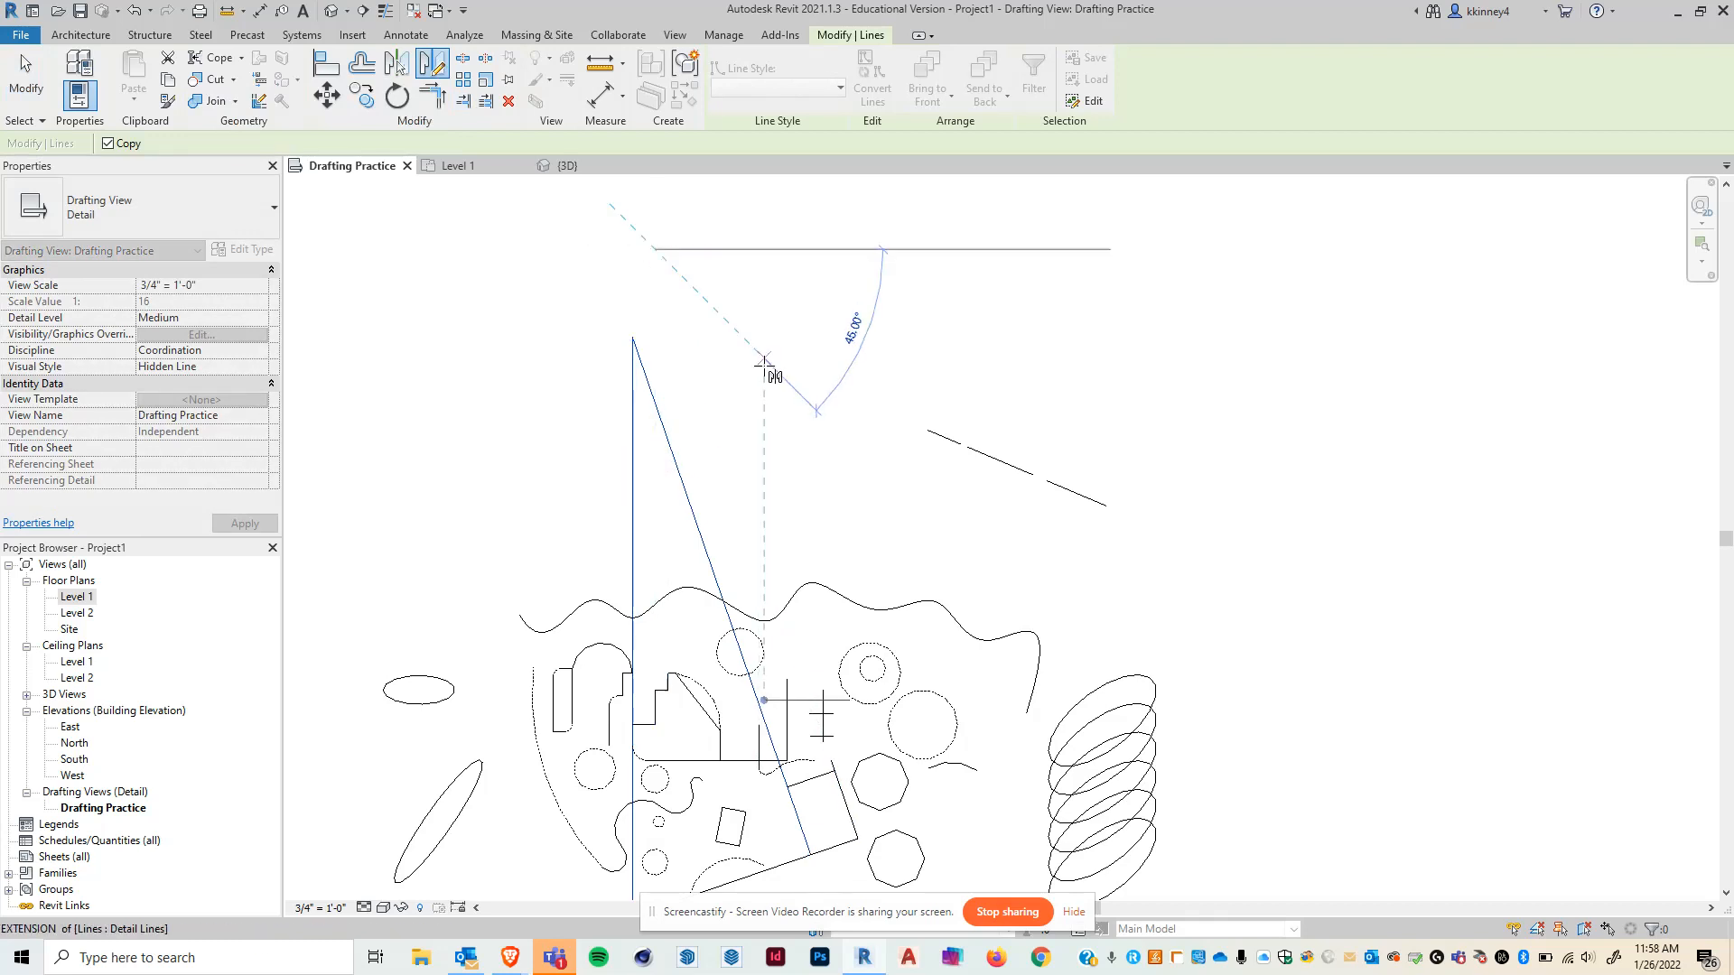
{"action": "left_click", "coordinate": [782, 401]}
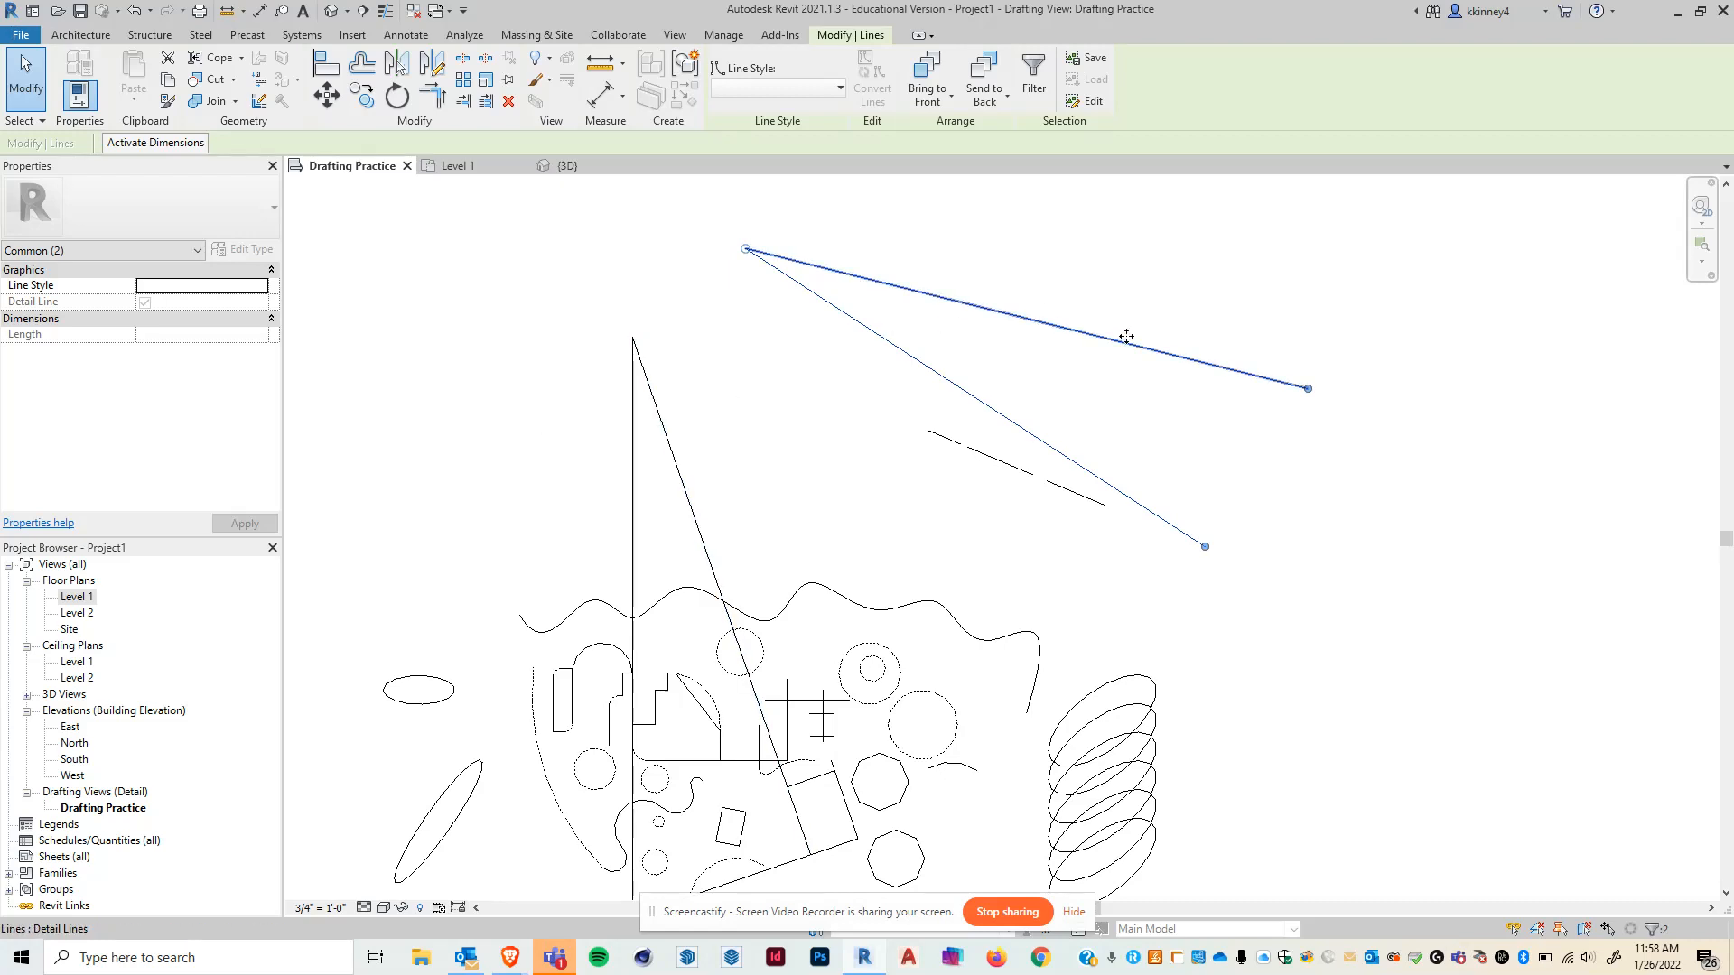
- Mirror the triangle's vertical line about the small cross's vertical line
{"action": "left_click", "coordinate": [596, 193]}
{"action": "scroll", "coordinate": [596, 193], "scroll_direction": "down", "scroll_amount": 1}
{"action": "scroll", "coordinate": [767, 630], "scroll_direction": "up", "scroll_amount": 1}
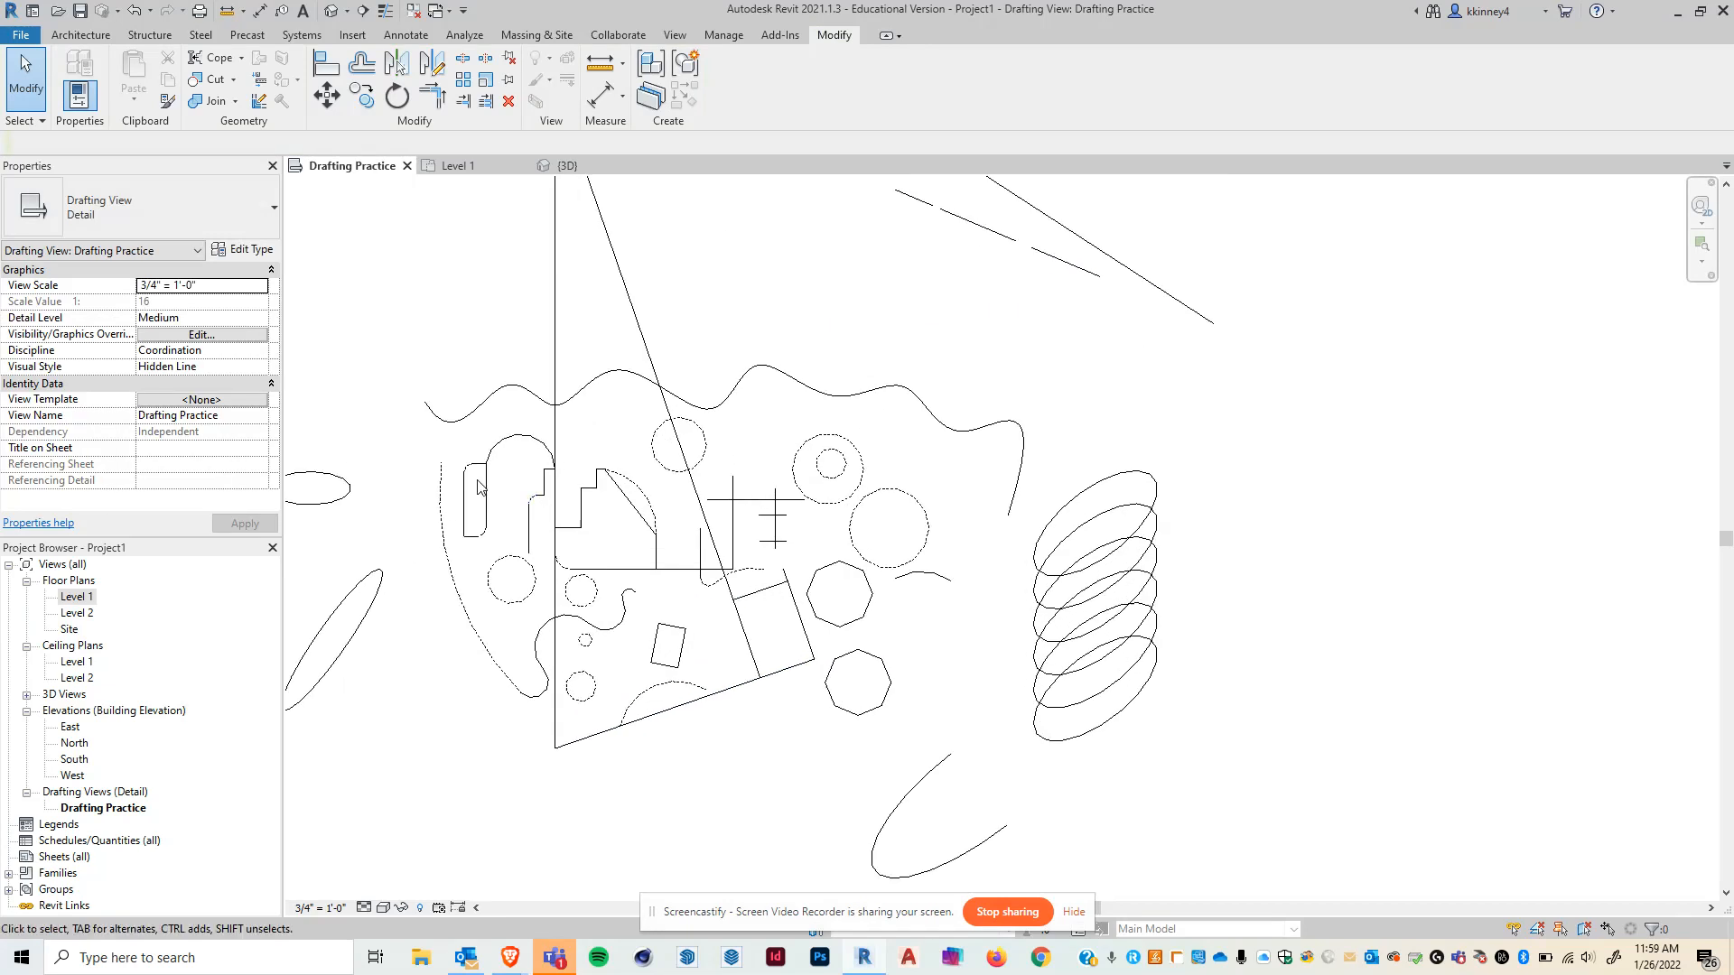
{"action": "scroll", "coordinate": [632, 608], "scroll_direction": "up", "scroll_amount": 1}
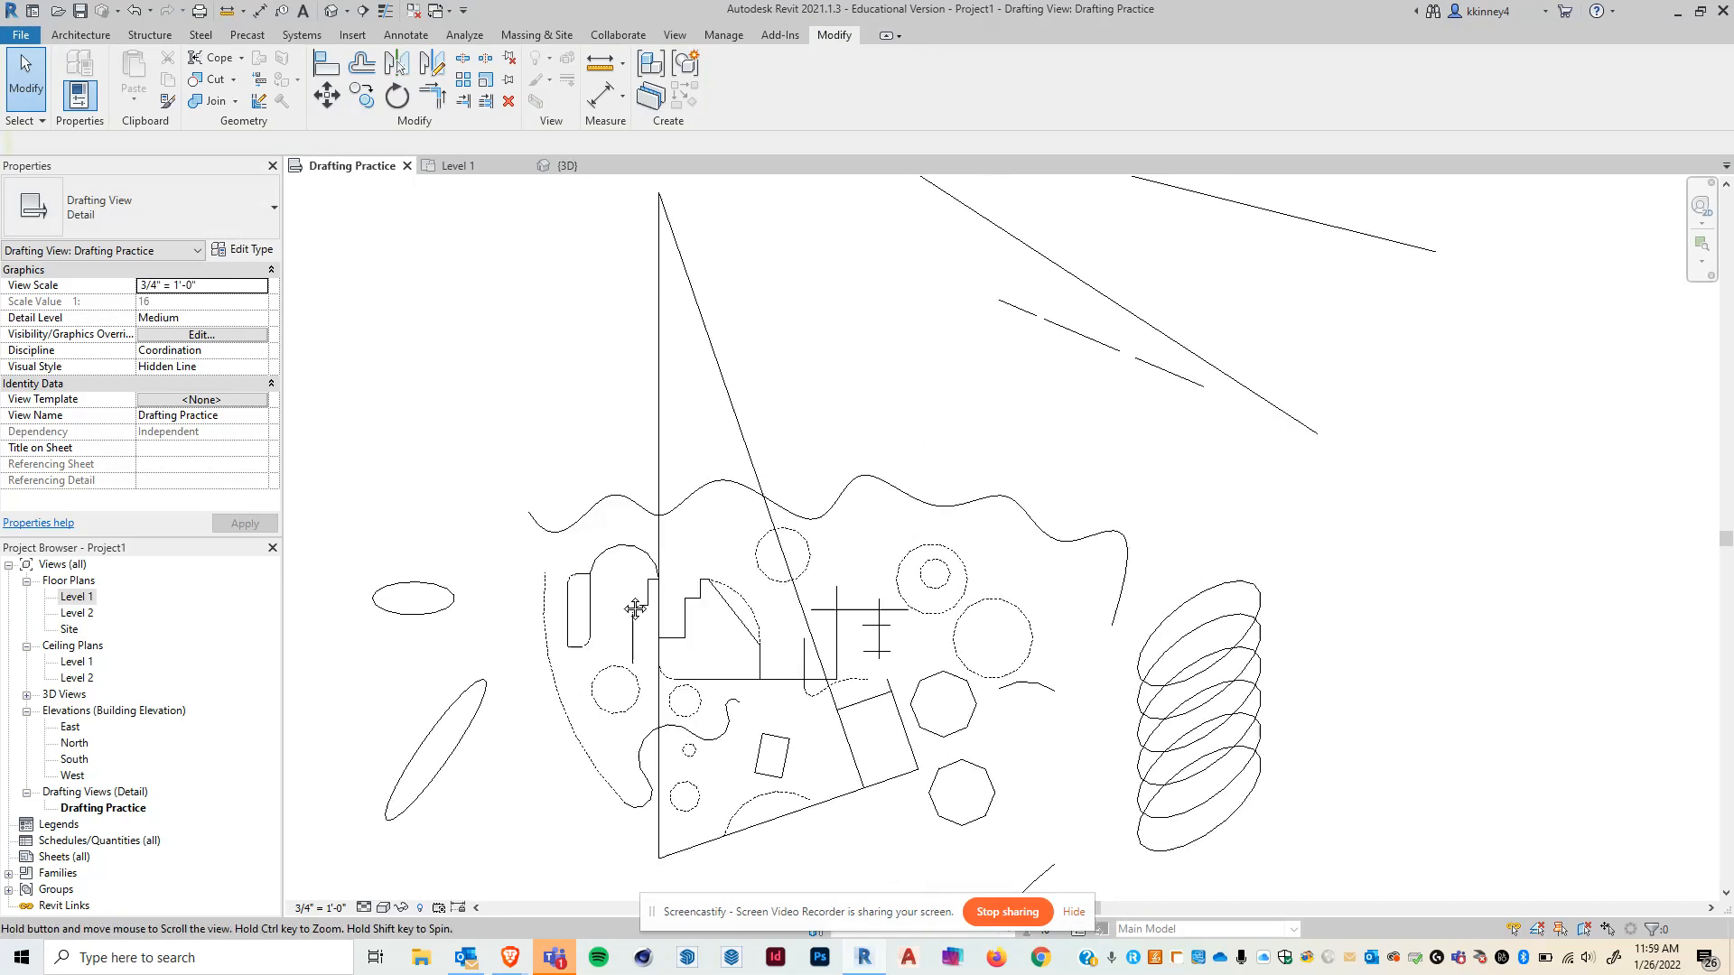
{"action": "left_click", "coordinate": [659, 388]}
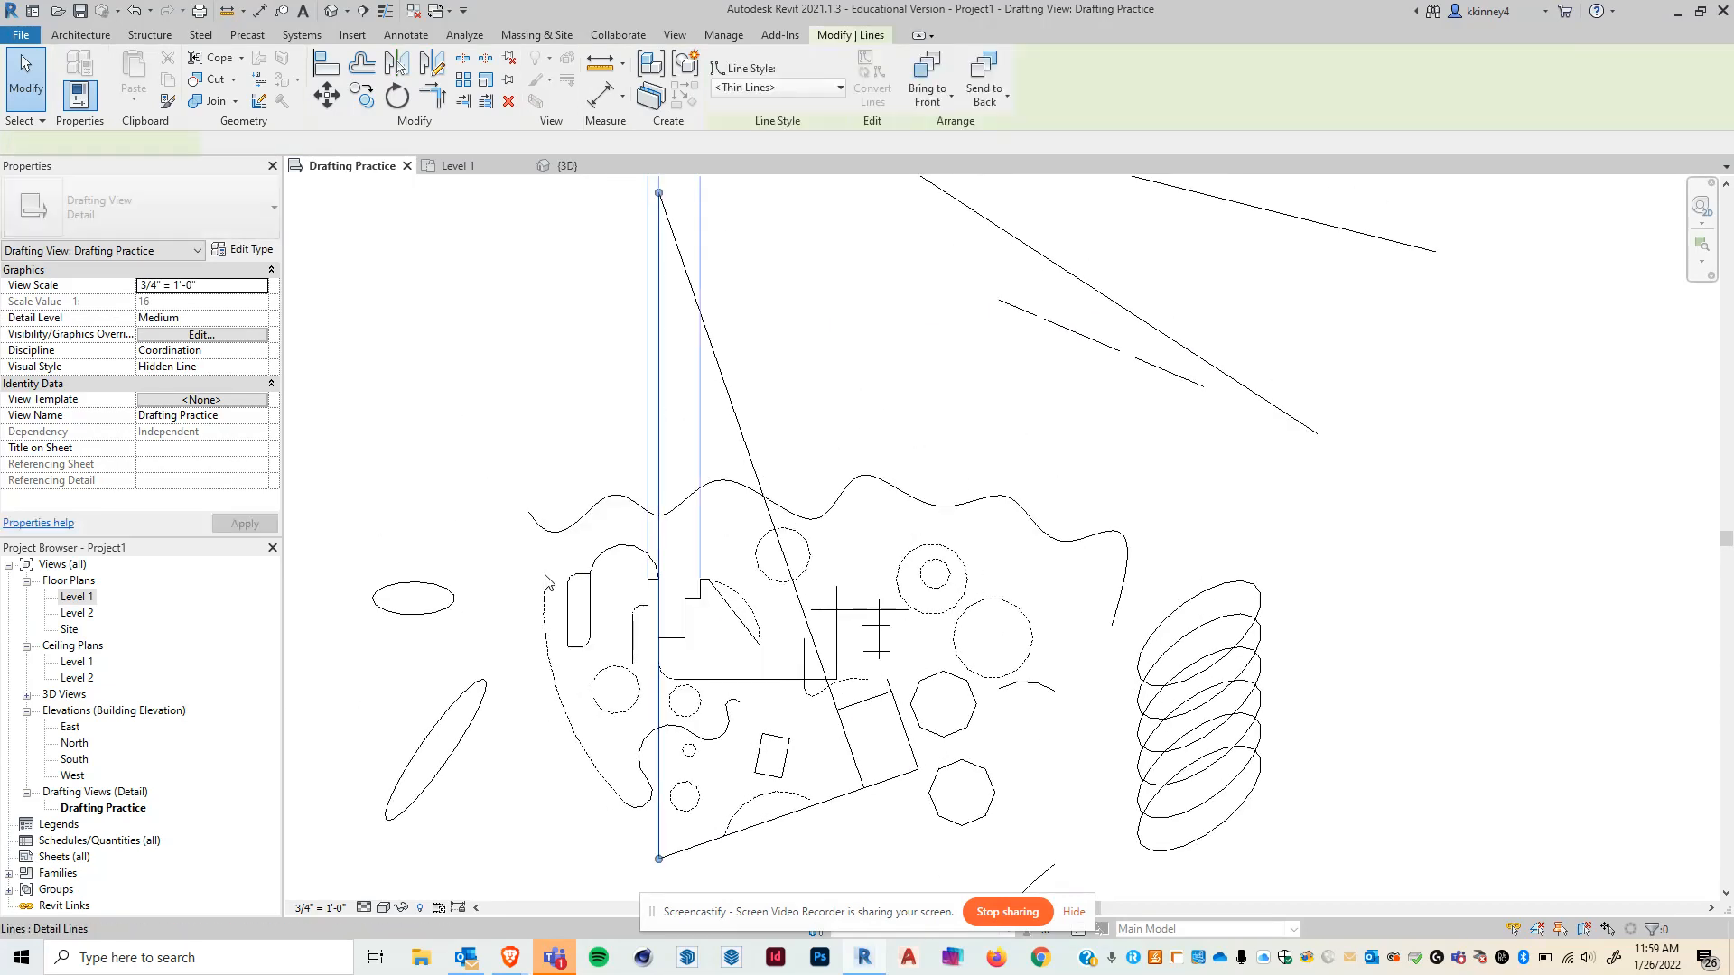
{"action": "left_click", "coordinate": [403, 73]}
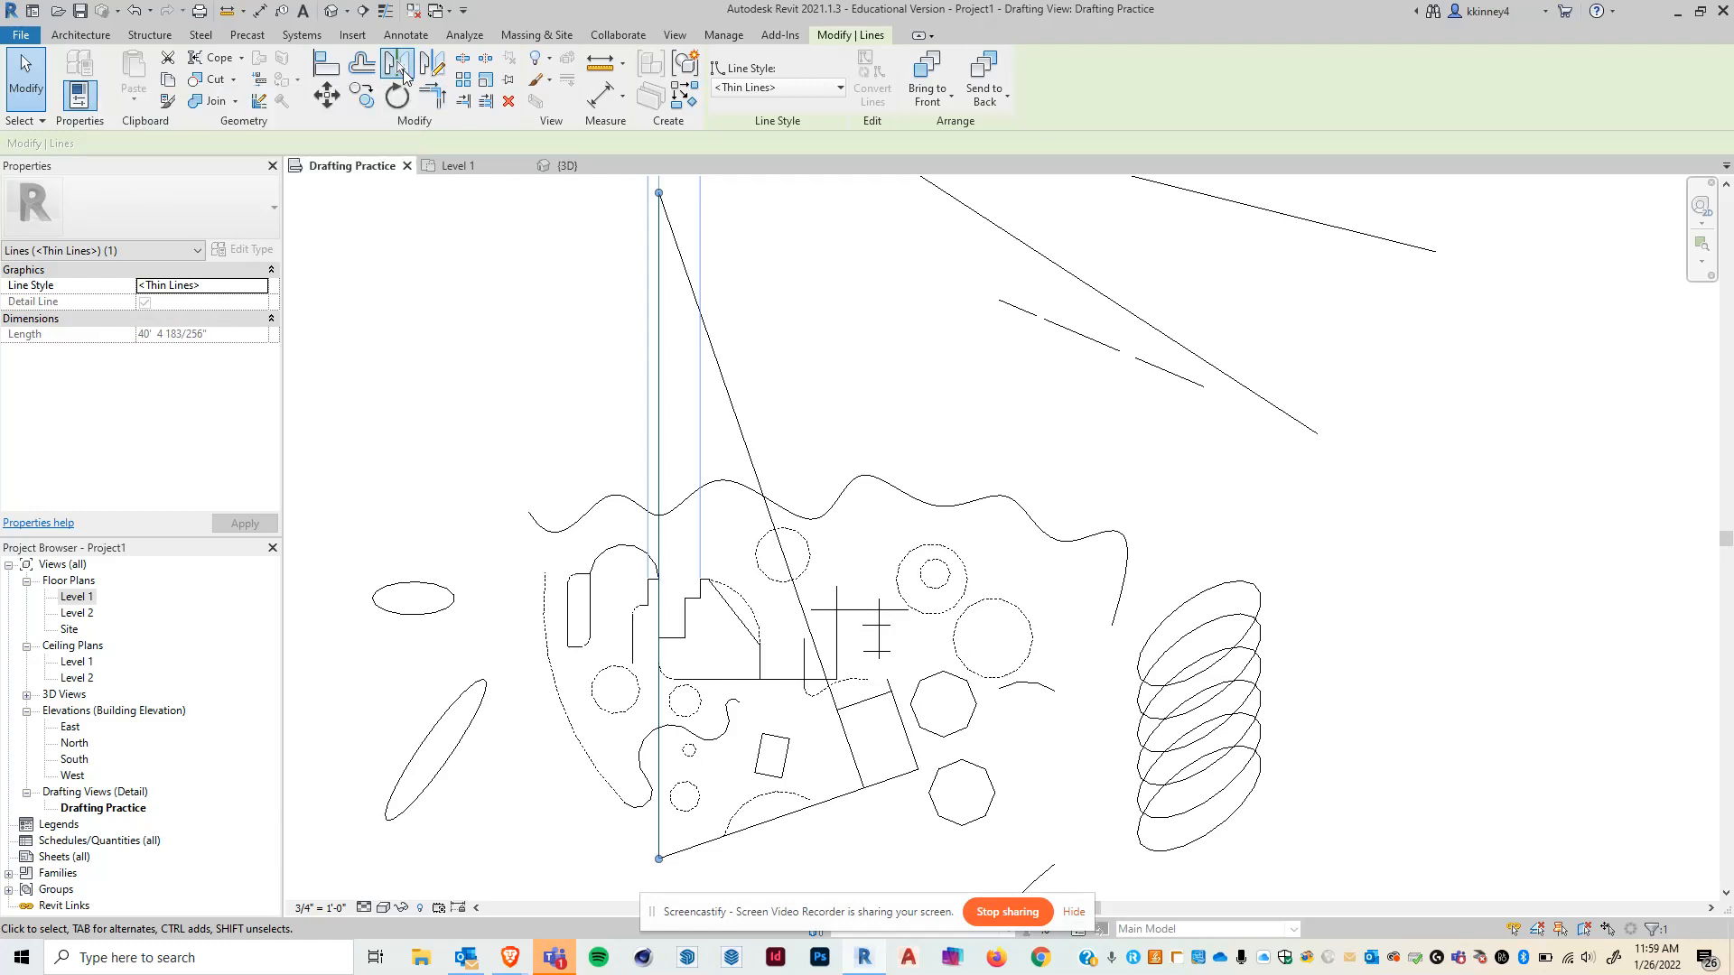
{"action": "left_click", "coordinate": [881, 641]}
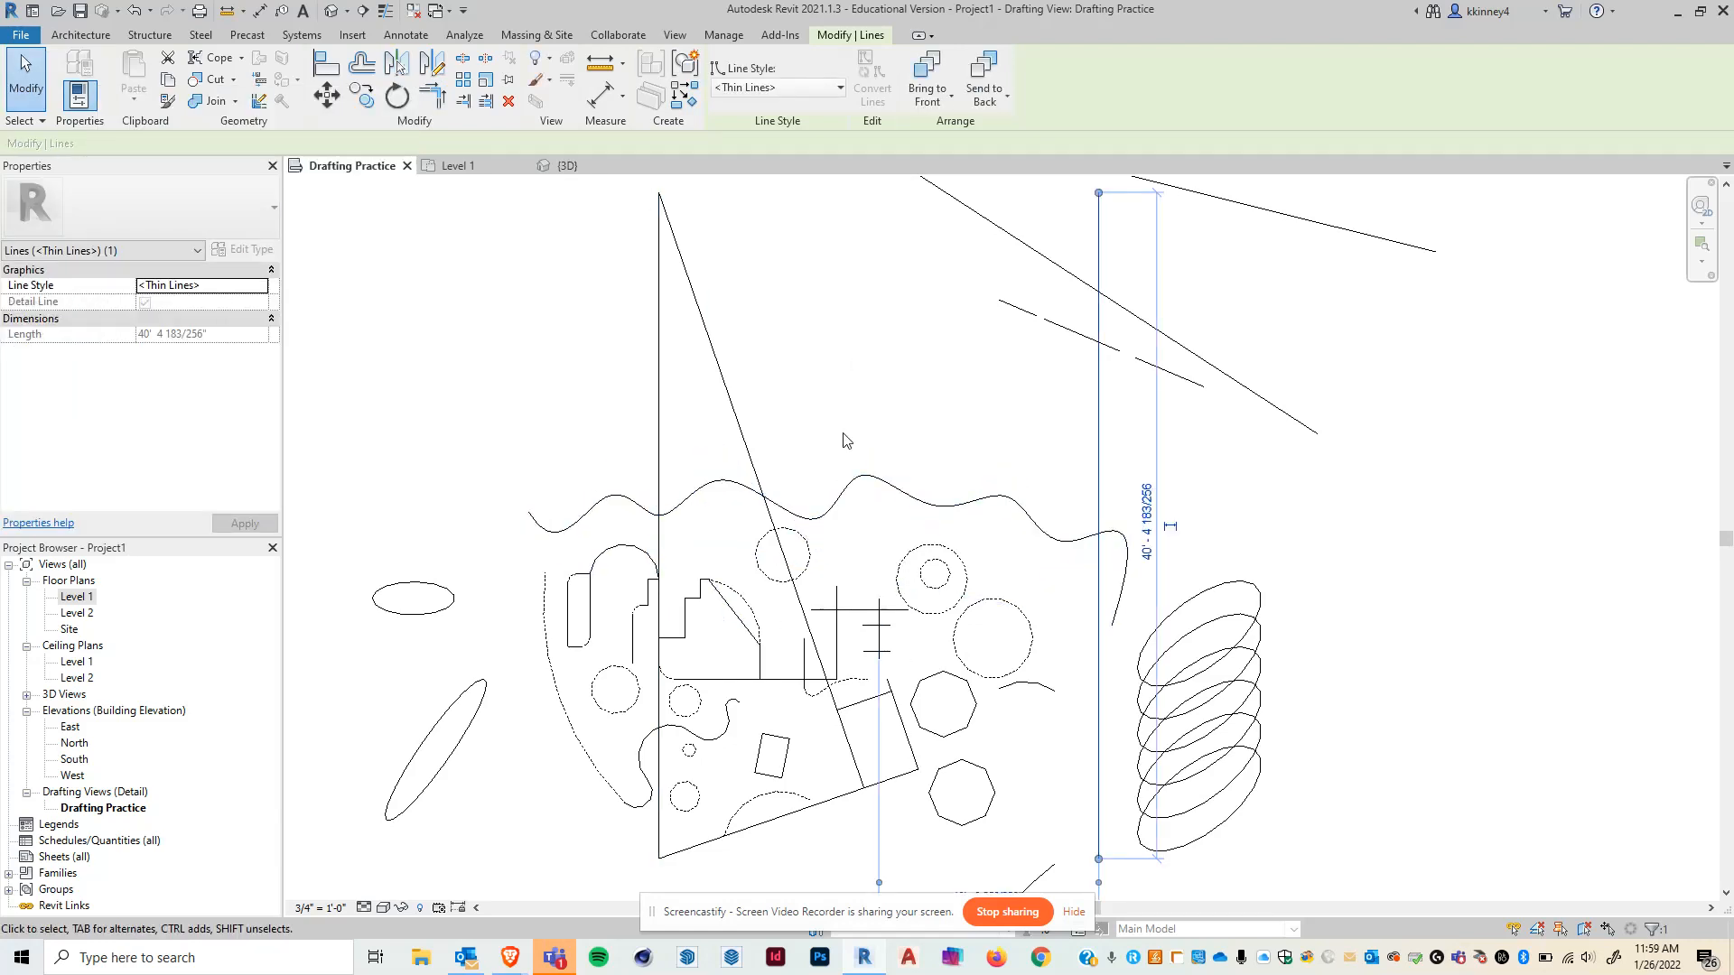
{"action": "left_click", "coordinate": [1277, 390]}
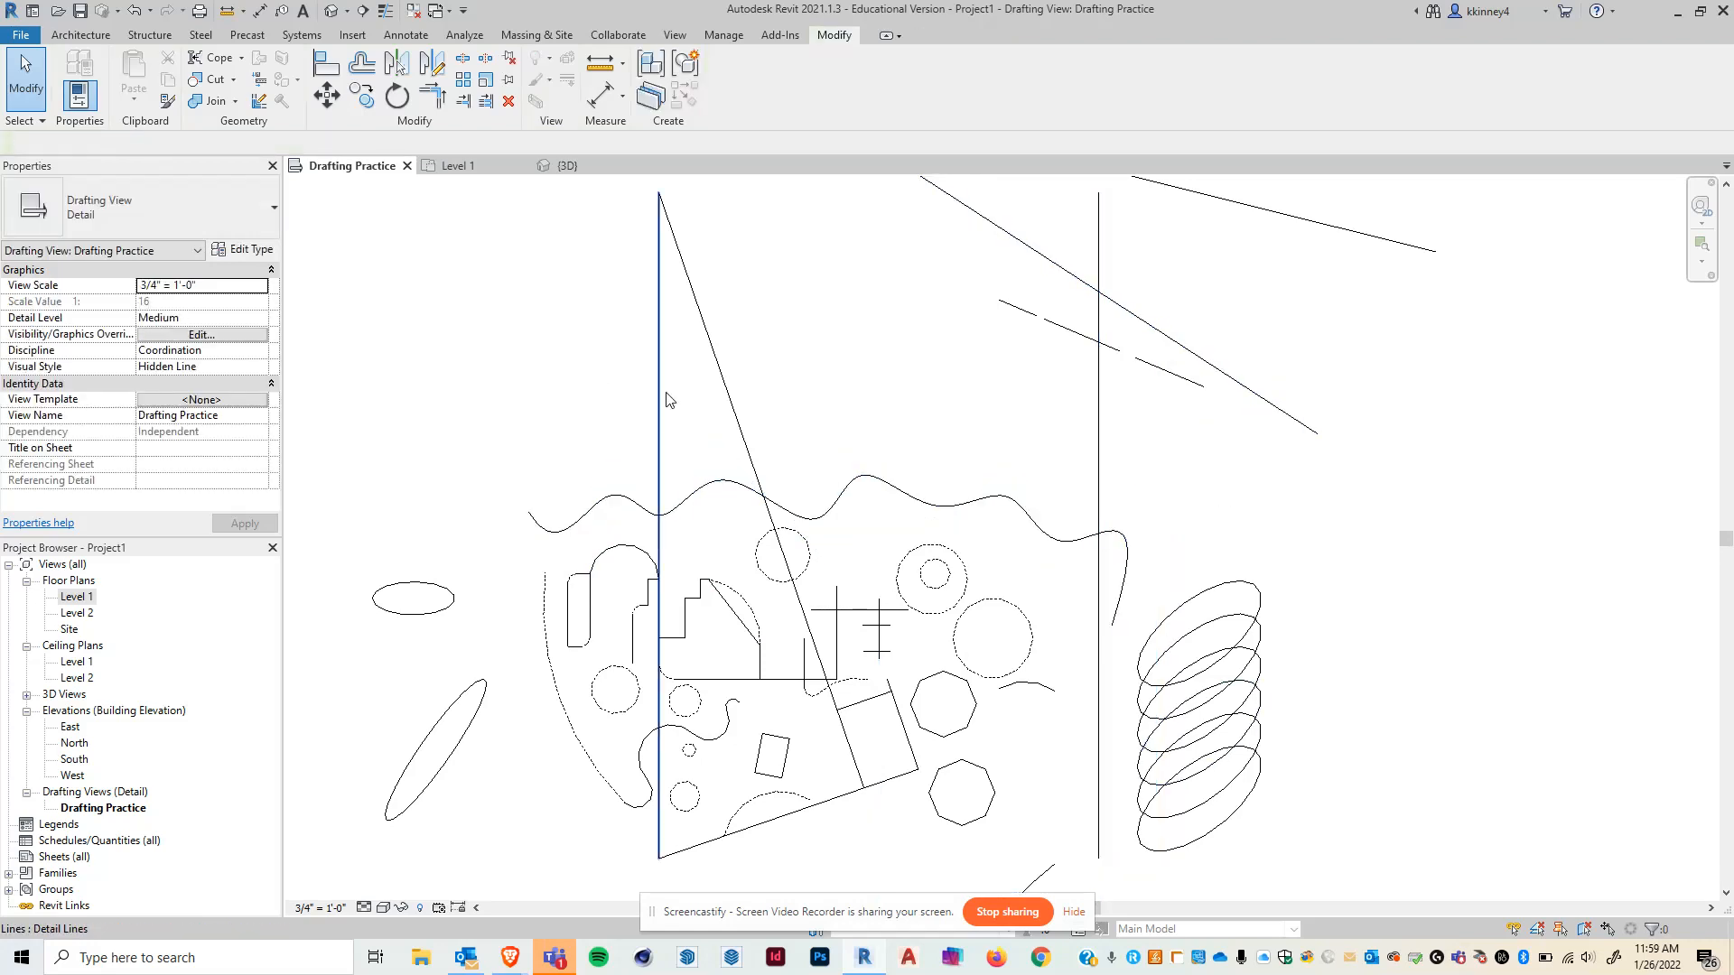
{"action": "left_click", "coordinate": [878, 641]}
{"action": "left_click", "coordinate": [1119, 811]}
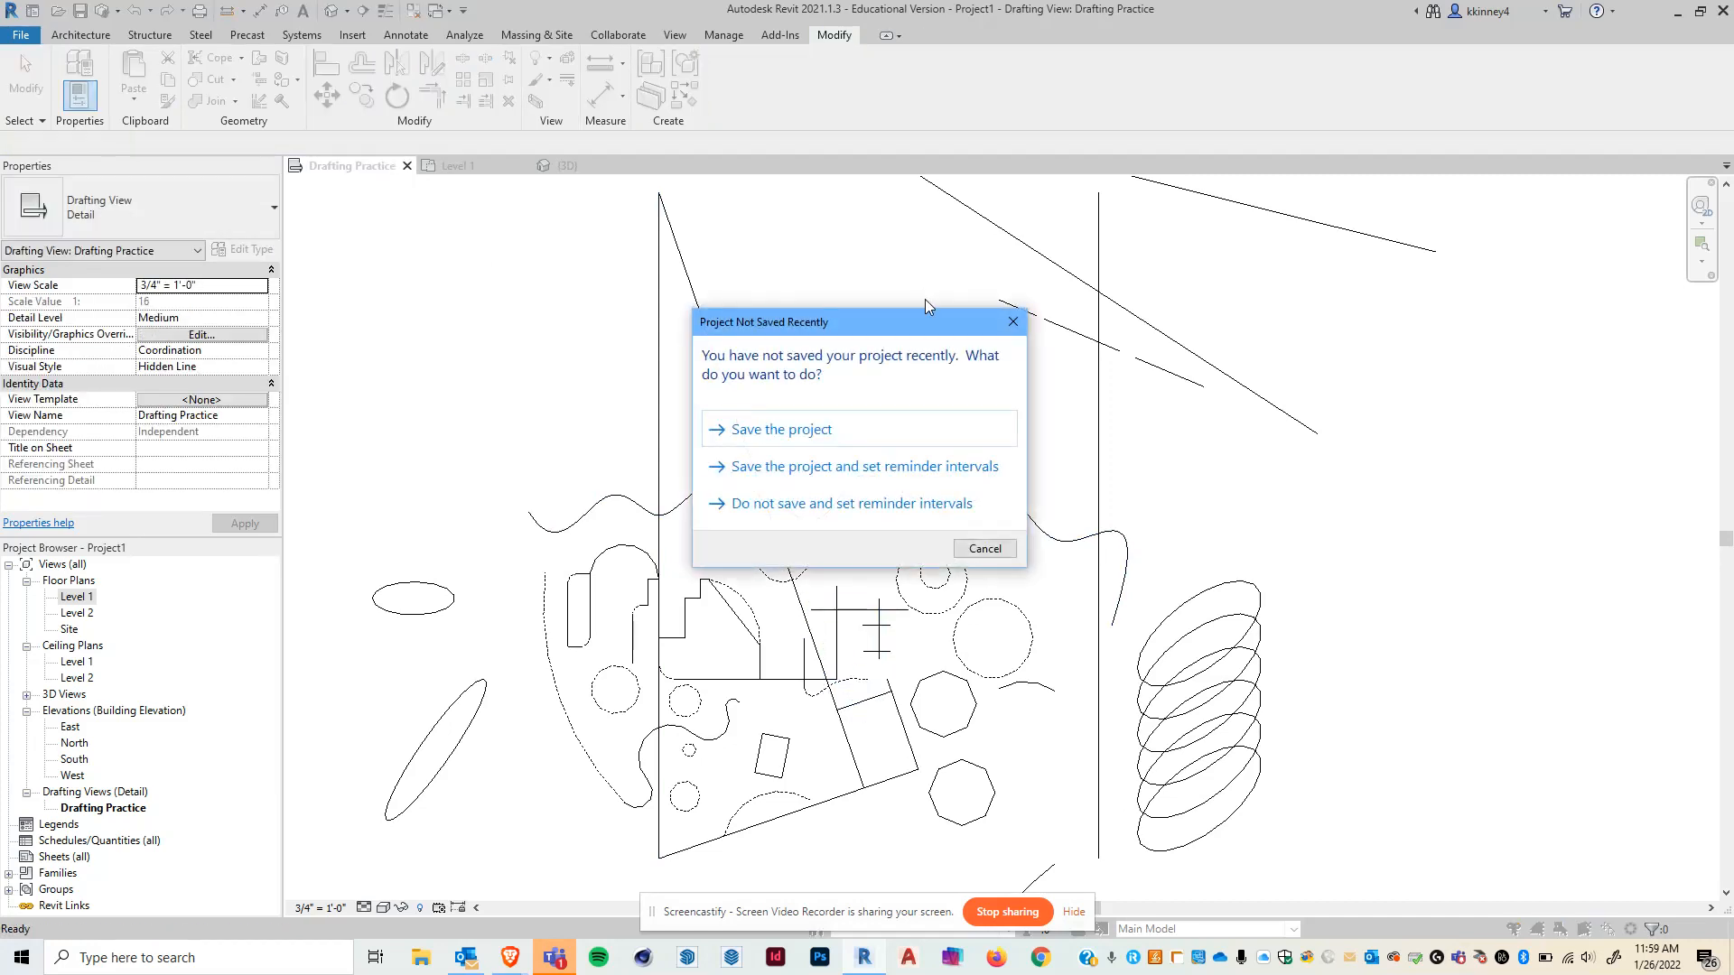
{"action": "left_click", "coordinate": [1015, 320]}
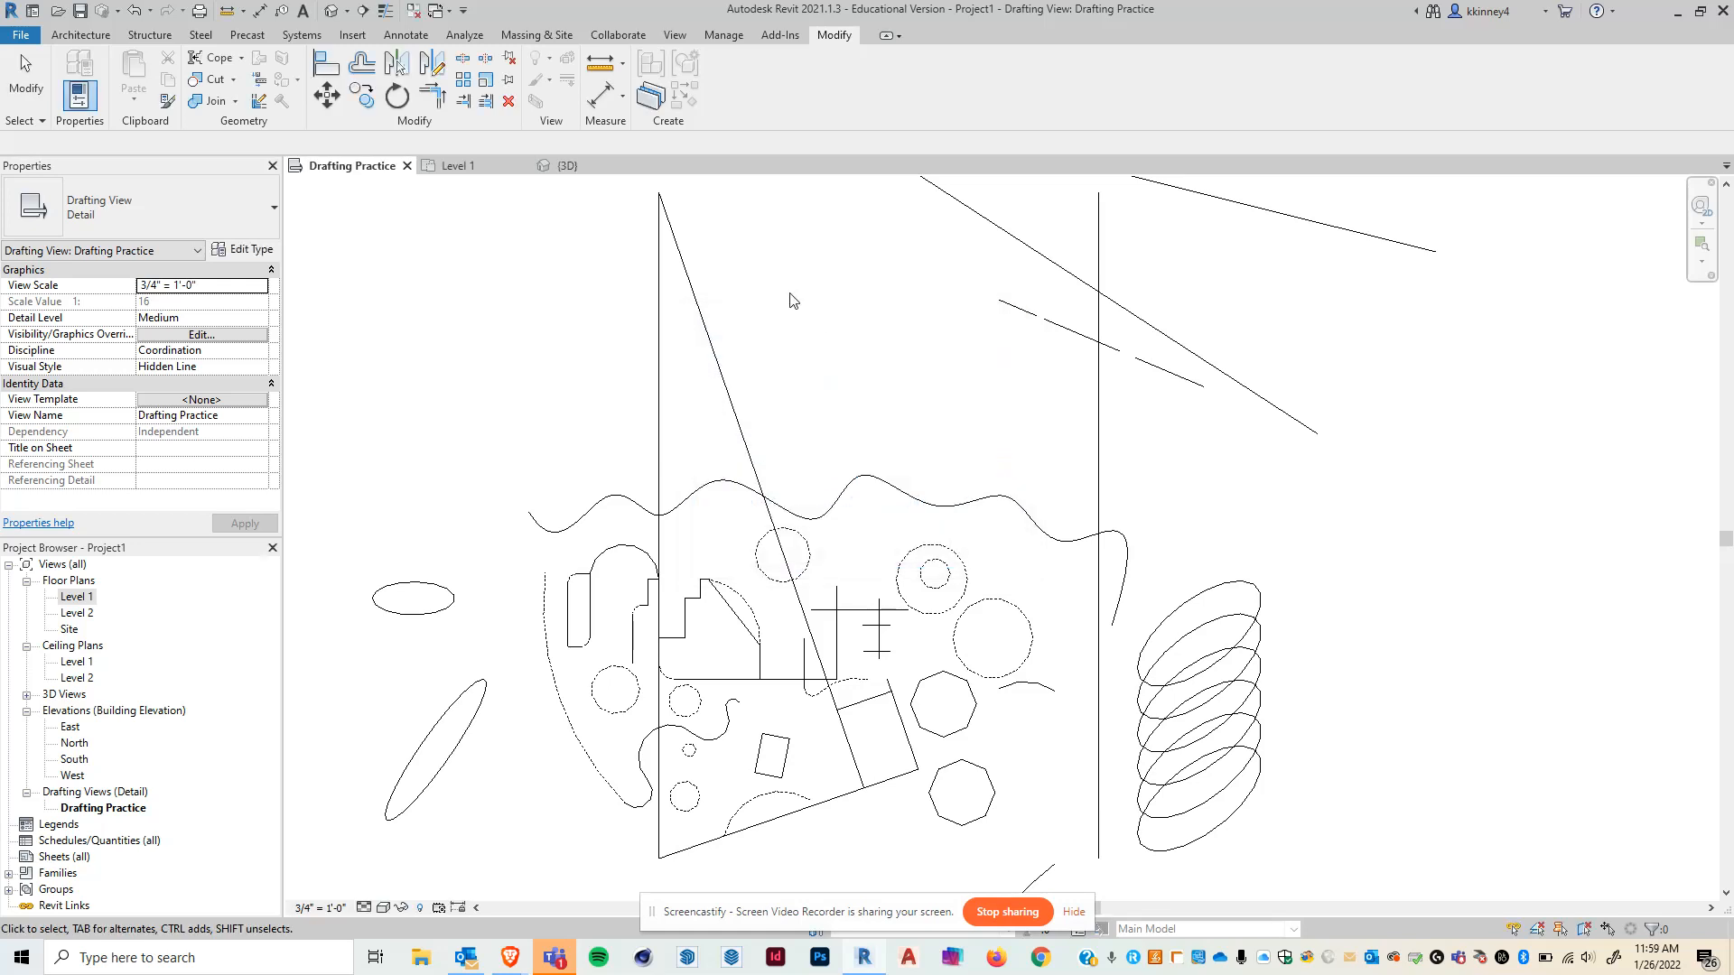
{"action": "scroll", "coordinate": [1023, 486], "scroll_direction": "down", "scroll_amount": 1}
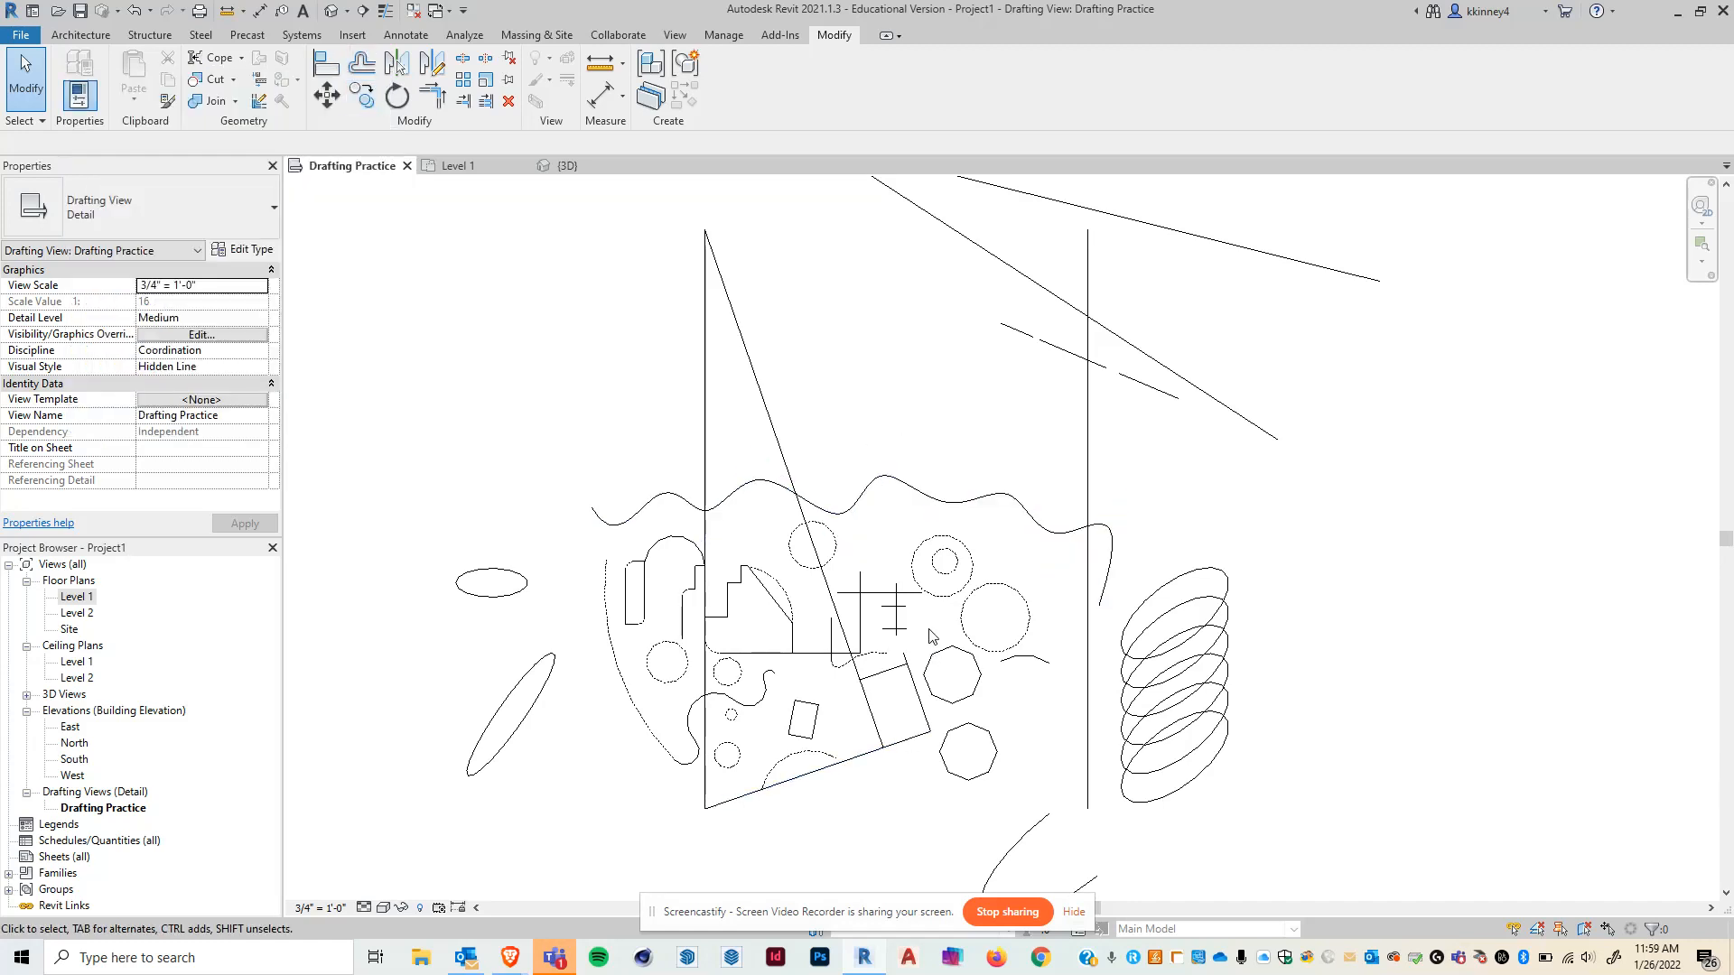
- Offset the triangle's vertical line 1'-0" as copies five times, building parallel lines to its left
{"action": "left_click", "coordinate": [370, 70]}
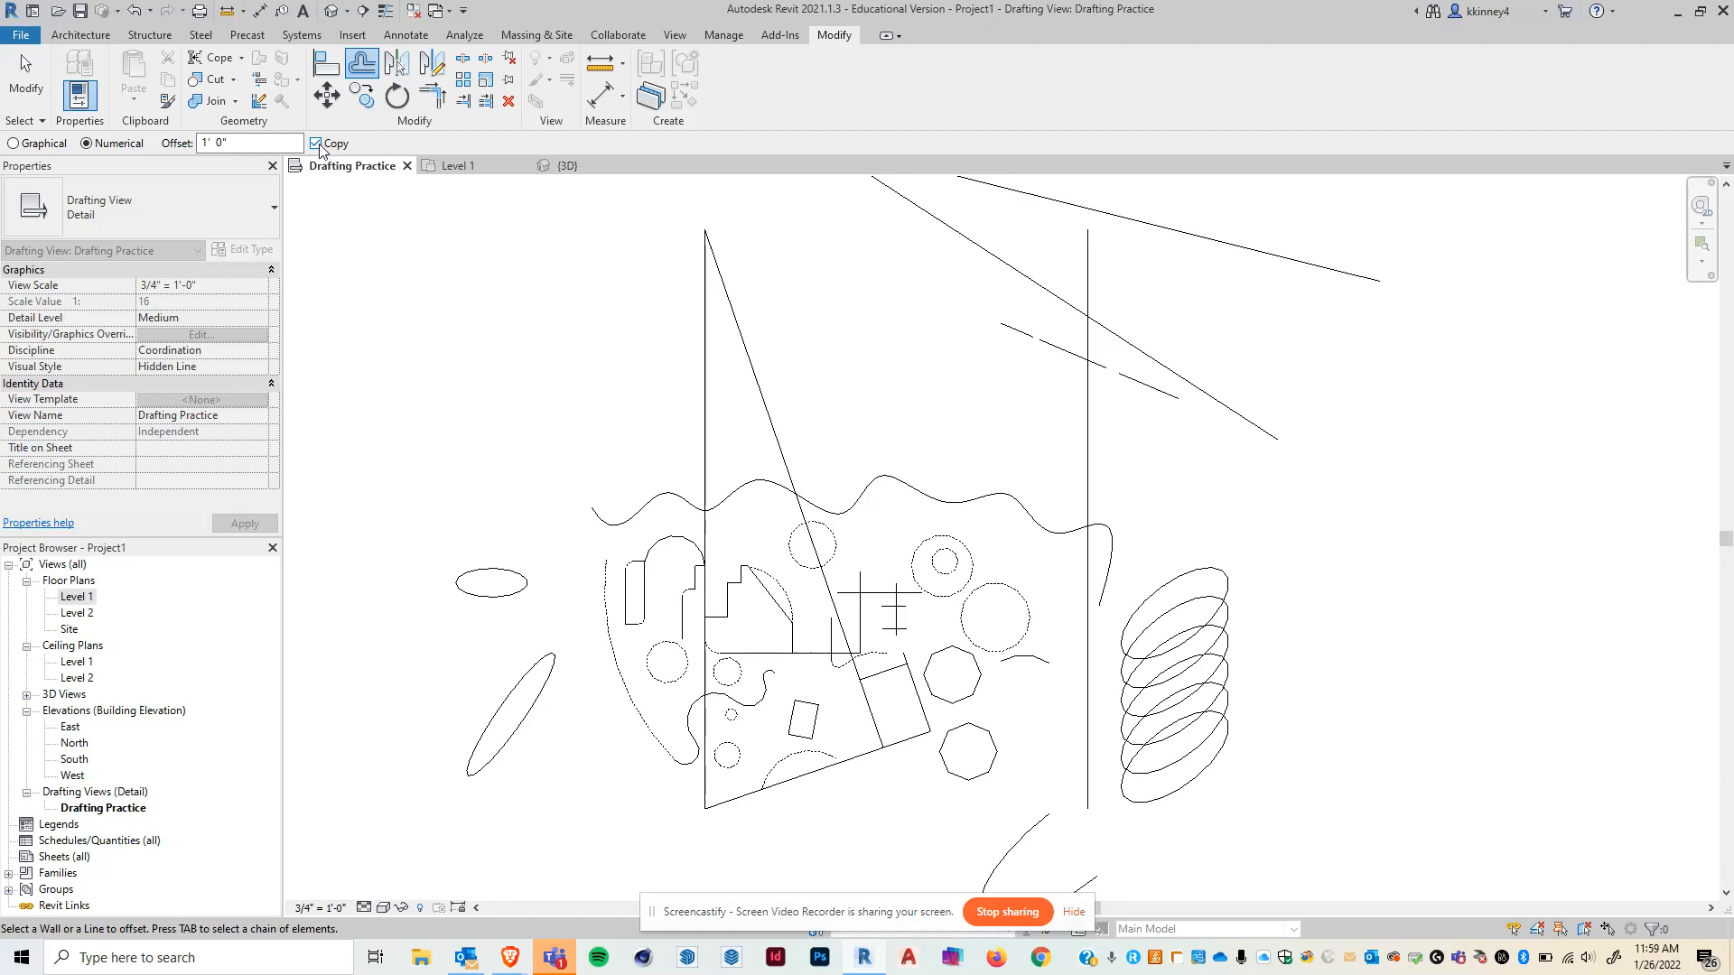
{"action": "left_click", "coordinate": [700, 360]}
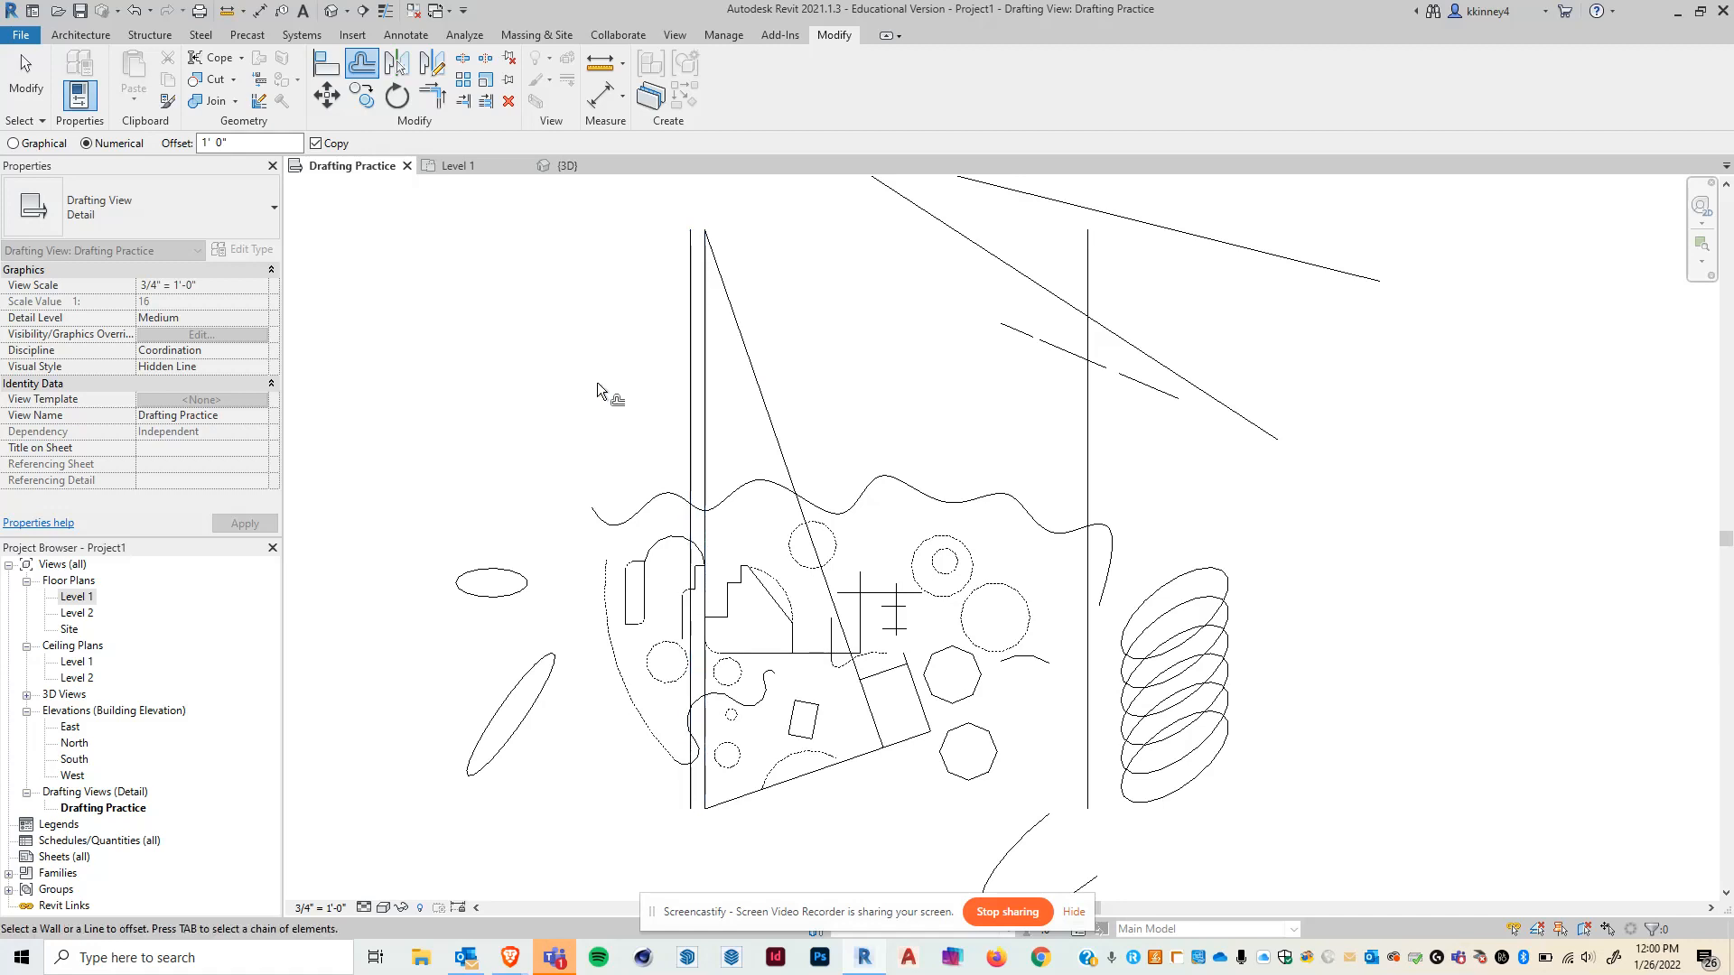
{"action": "left_click", "coordinate": [688, 345]}
{"action": "left_click", "coordinate": [671, 343]}
{"action": "left_click", "coordinate": [660, 343]}
{"action": "left_click", "coordinate": [643, 337]}
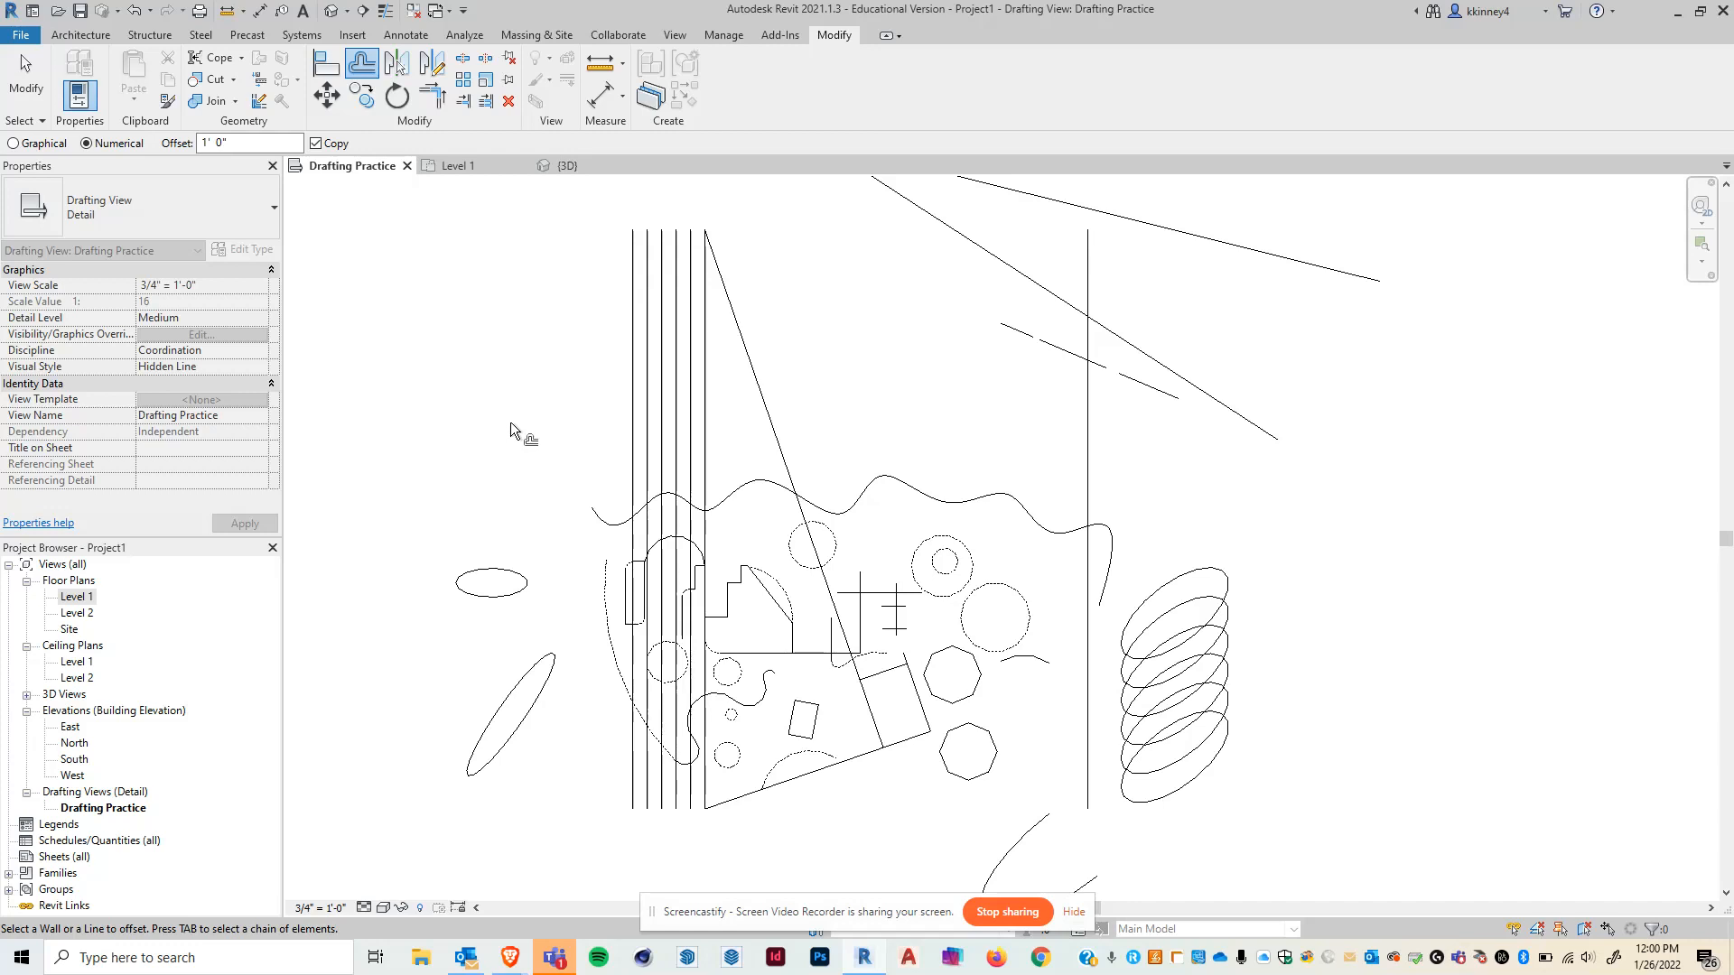
- With copying off, offset the triangle's sloped line 1'-0" and unjoin it from the connected elements
{"action": "left_click", "coordinate": [315, 143]}
{"action": "left_click", "coordinate": [725, 286]}
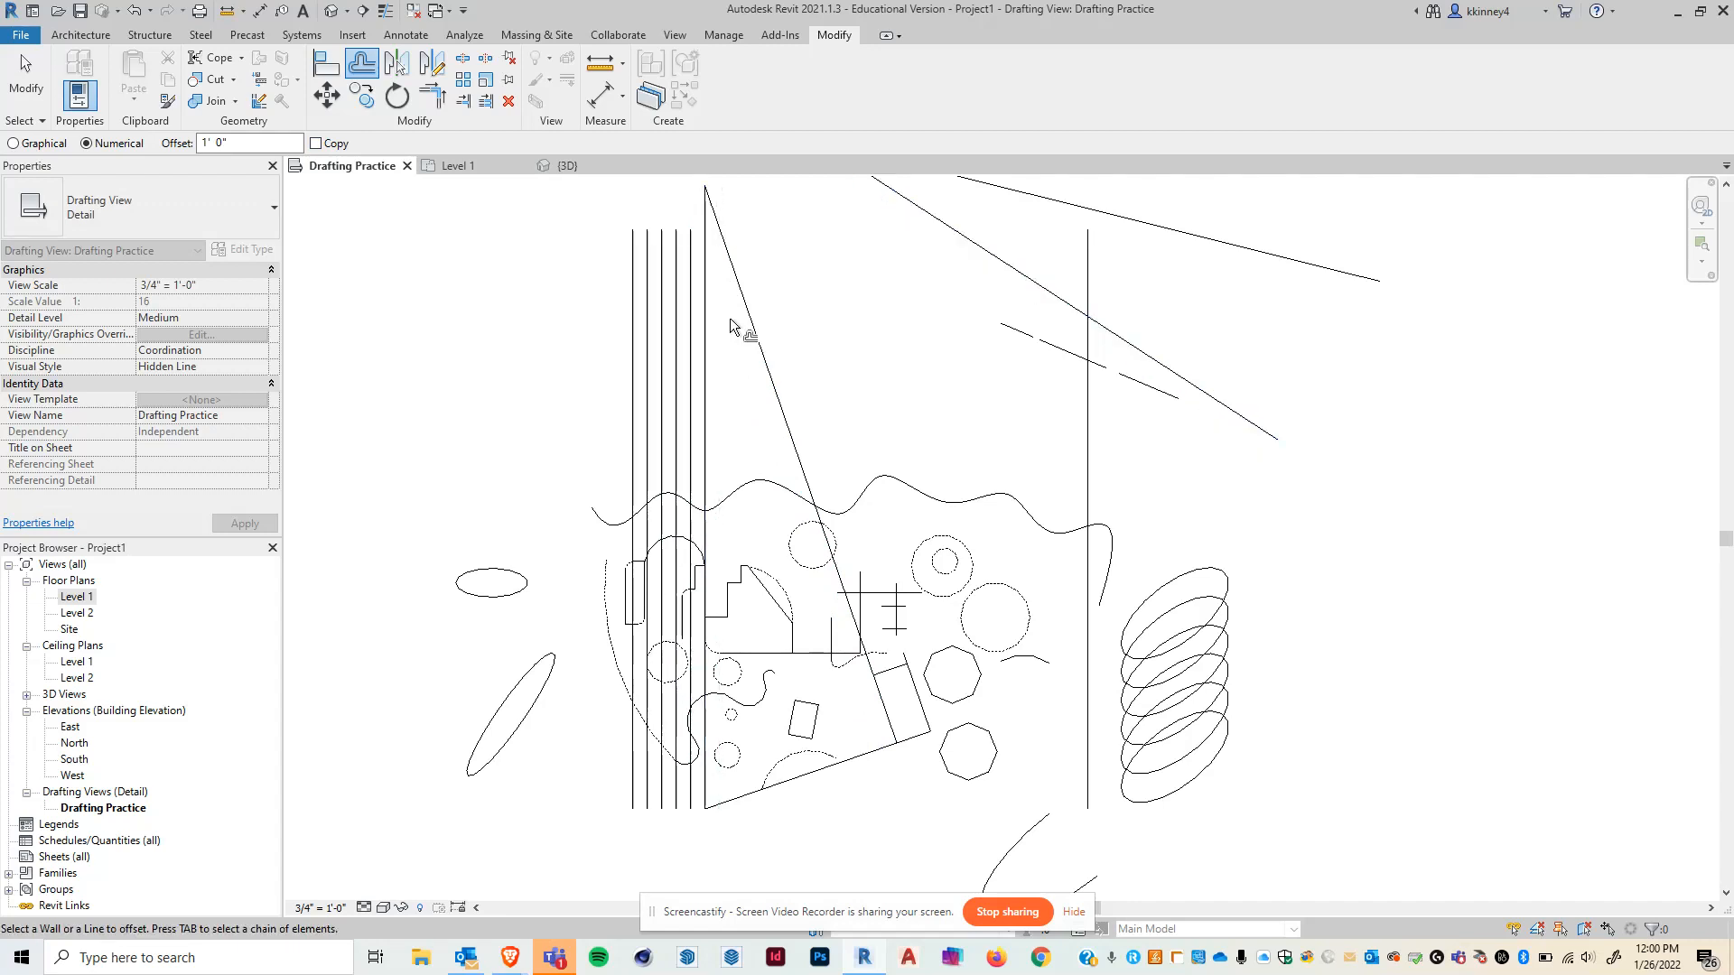
{"action": "scroll", "coordinate": [790, 397], "scroll_direction": "down", "scroll_amount": 2}
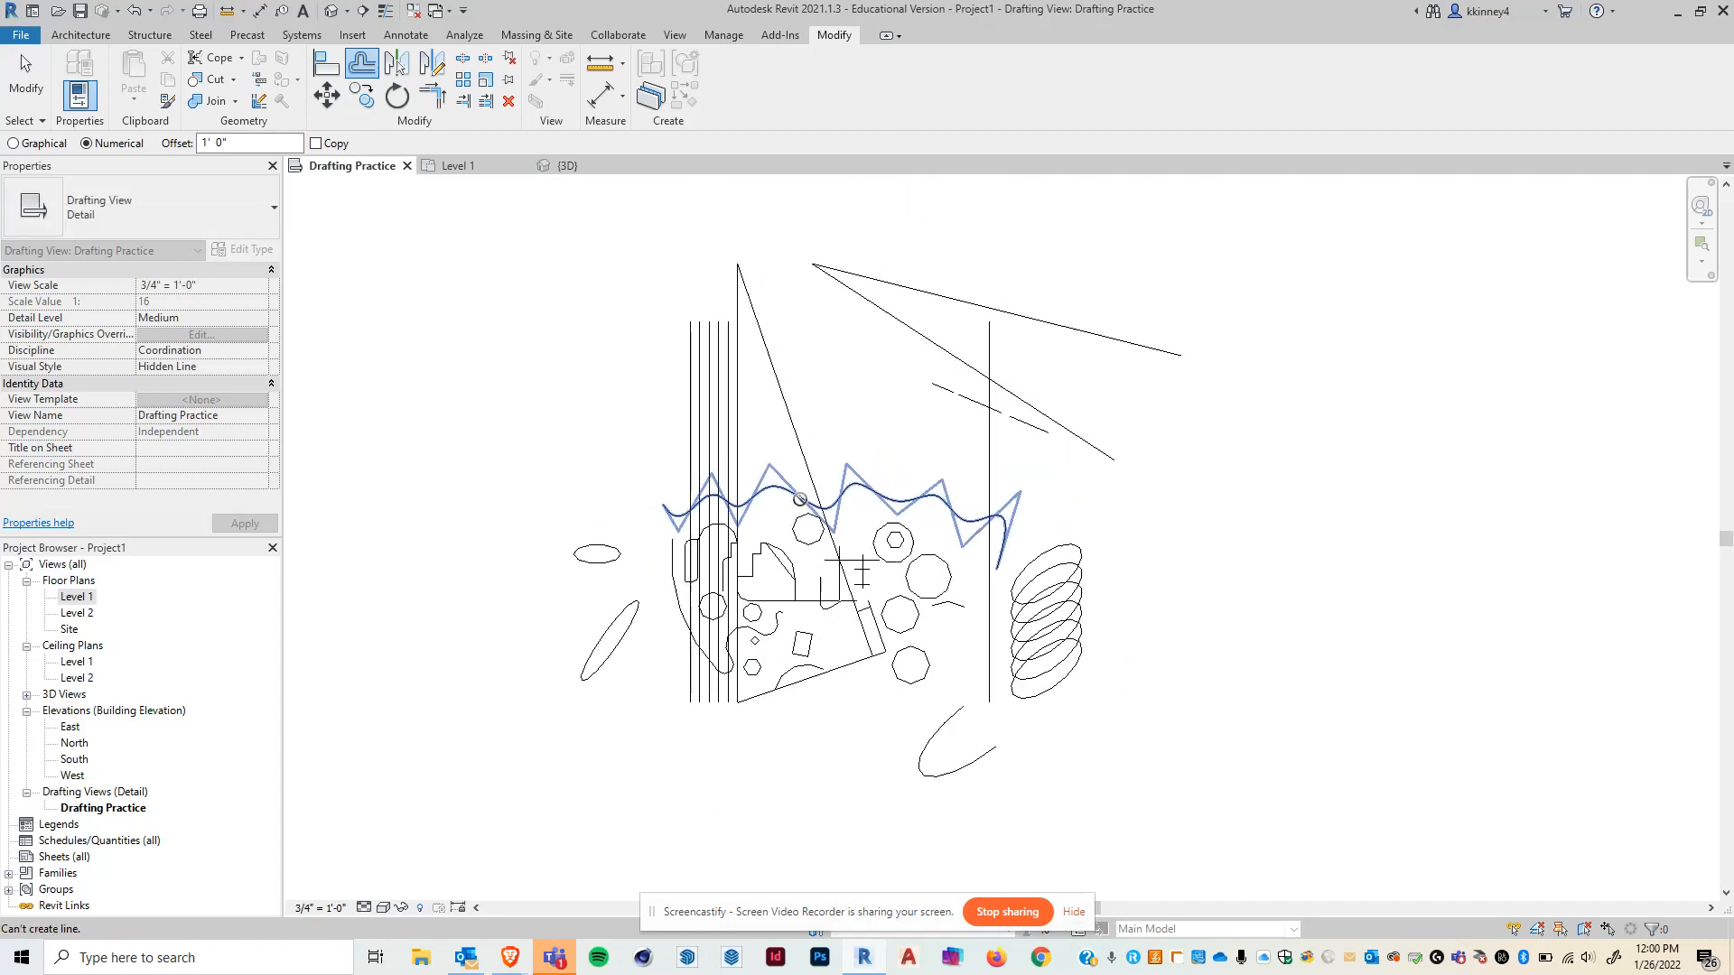
{"action": "left_click", "coordinate": [791, 394]}
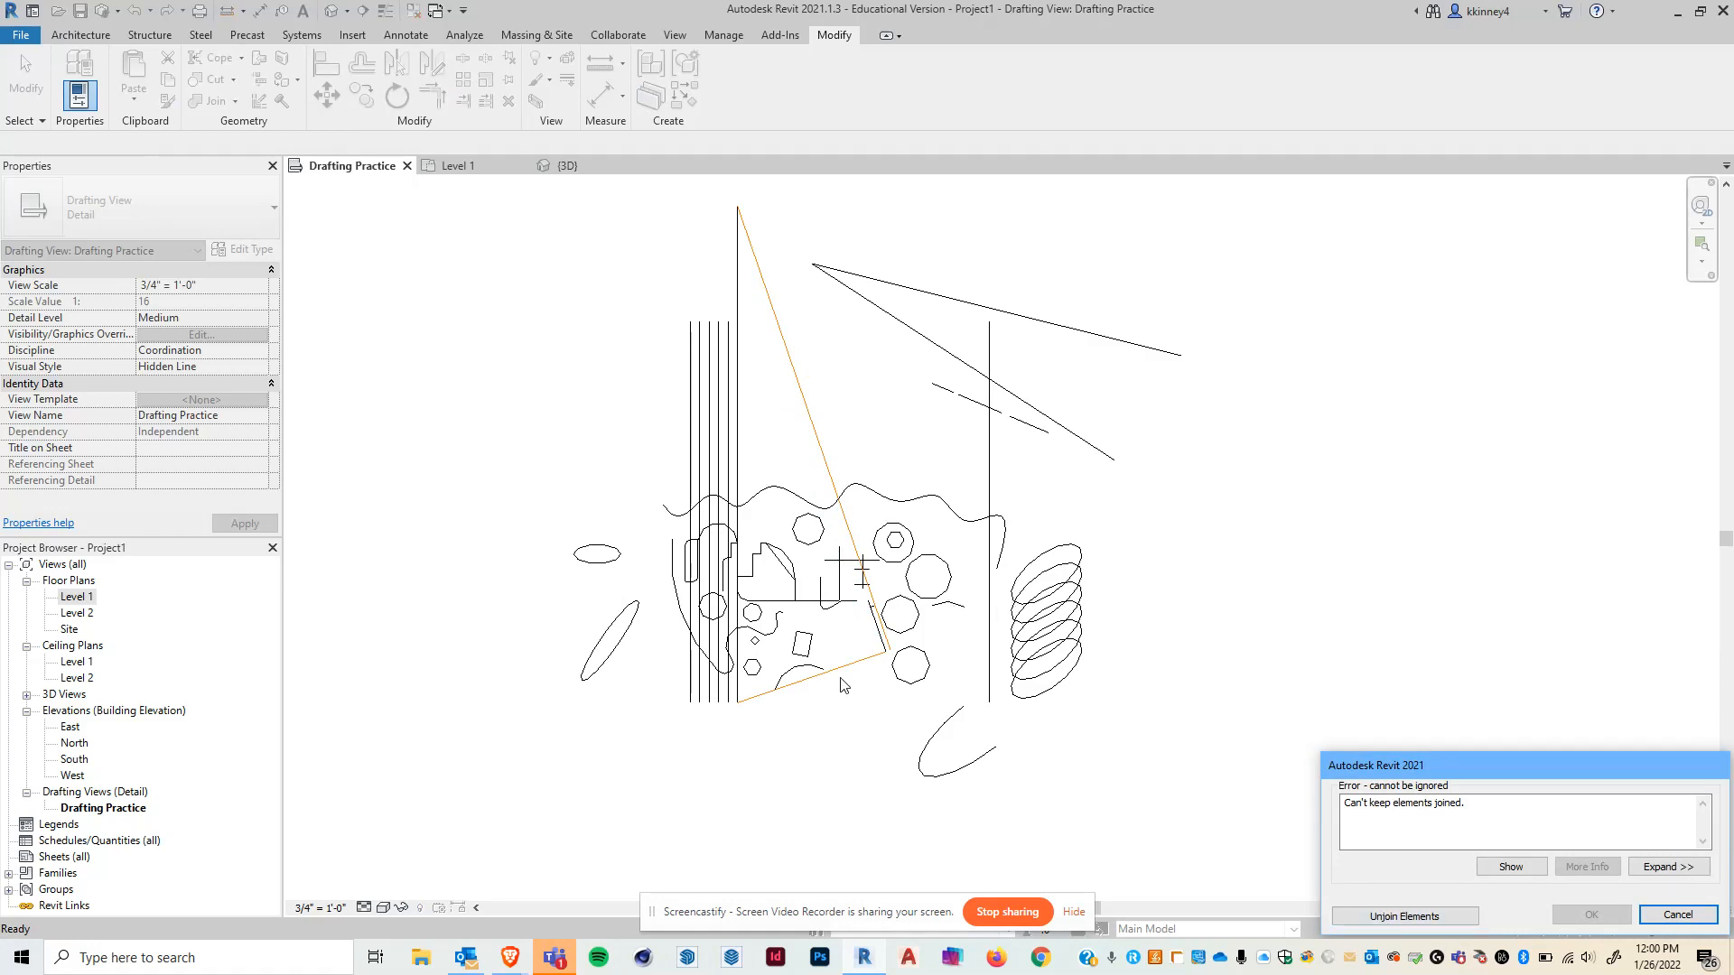
{"action": "left_click", "coordinate": [1405, 915]}
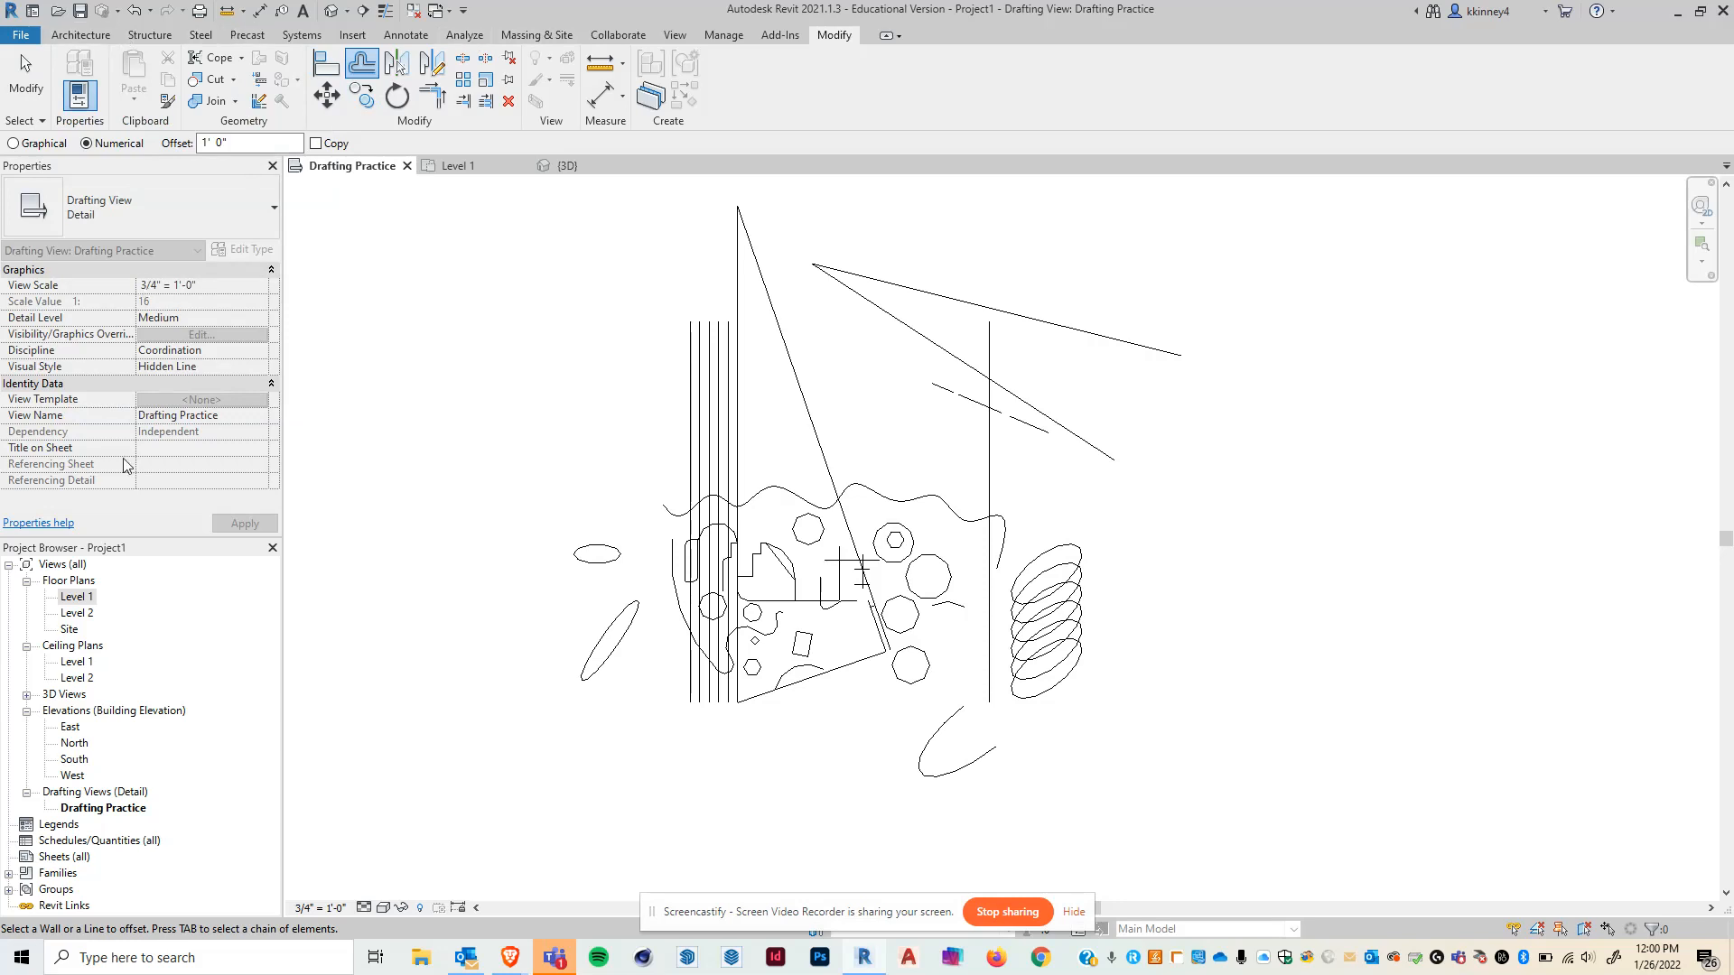
- Open the Level 1 floor plan and draw two separate horizontal walls, the upper one about 33'-6" long
{"action": "double_click", "coordinate": [75, 597]}
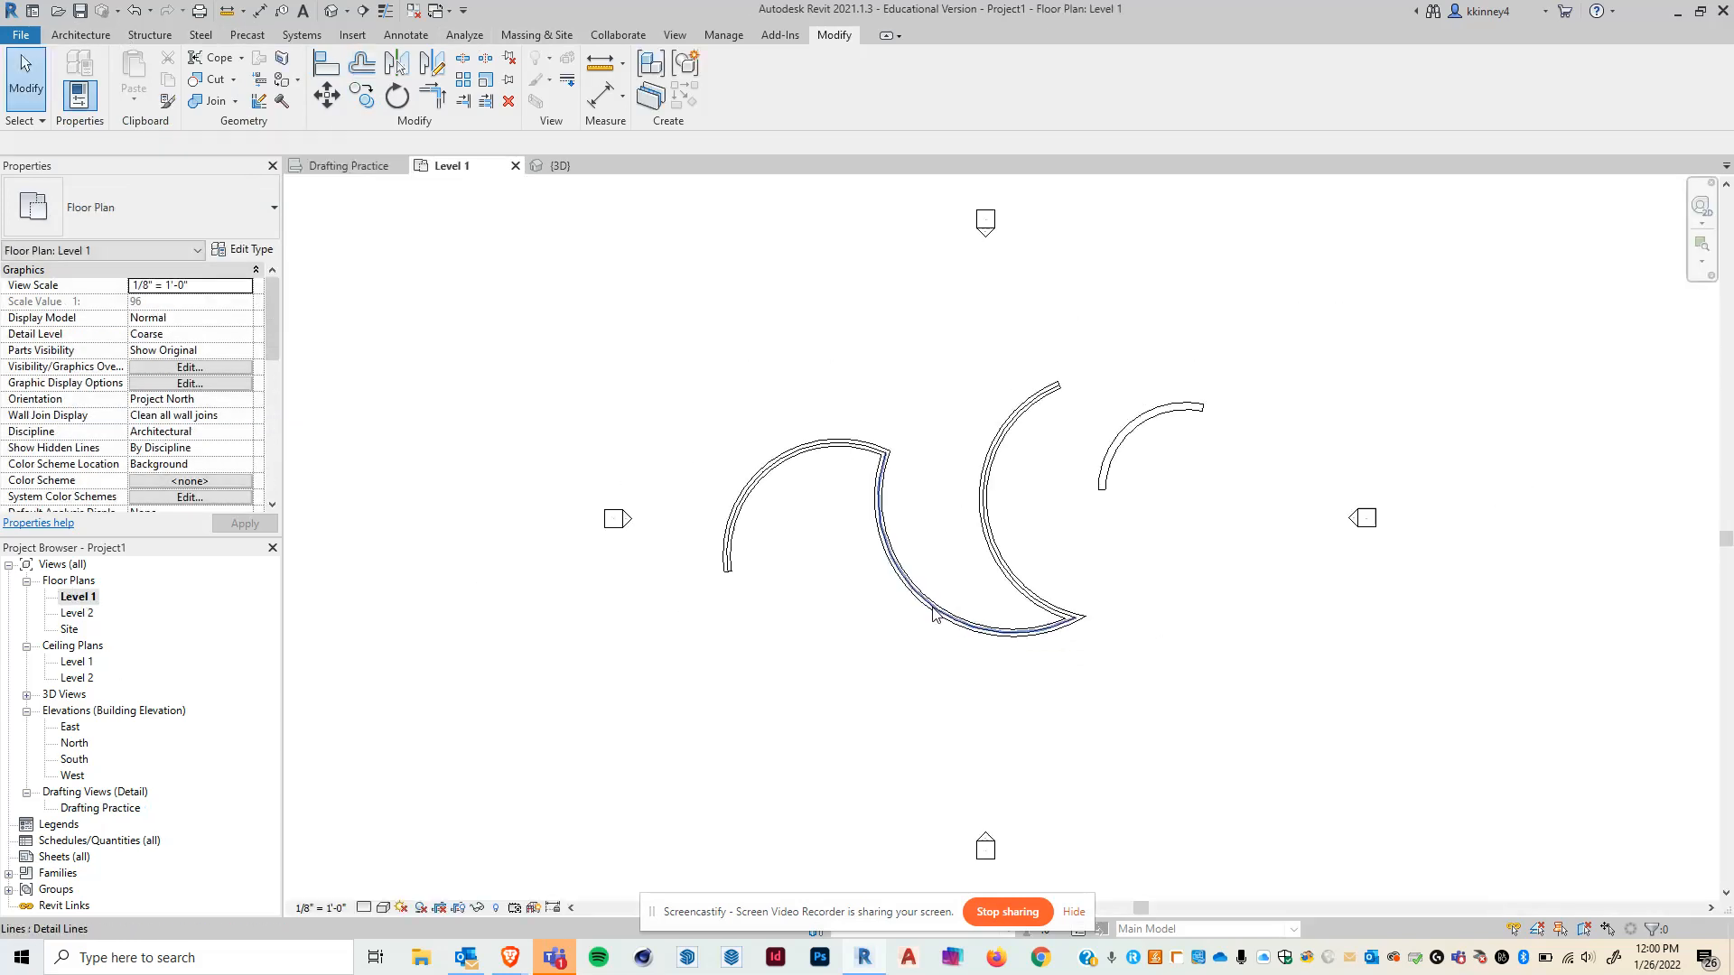
{"action": "scroll", "coordinate": [910, 334], "scroll_direction": "up", "scroll_amount": 2}
{"action": "left_click", "coordinate": [81, 35]}
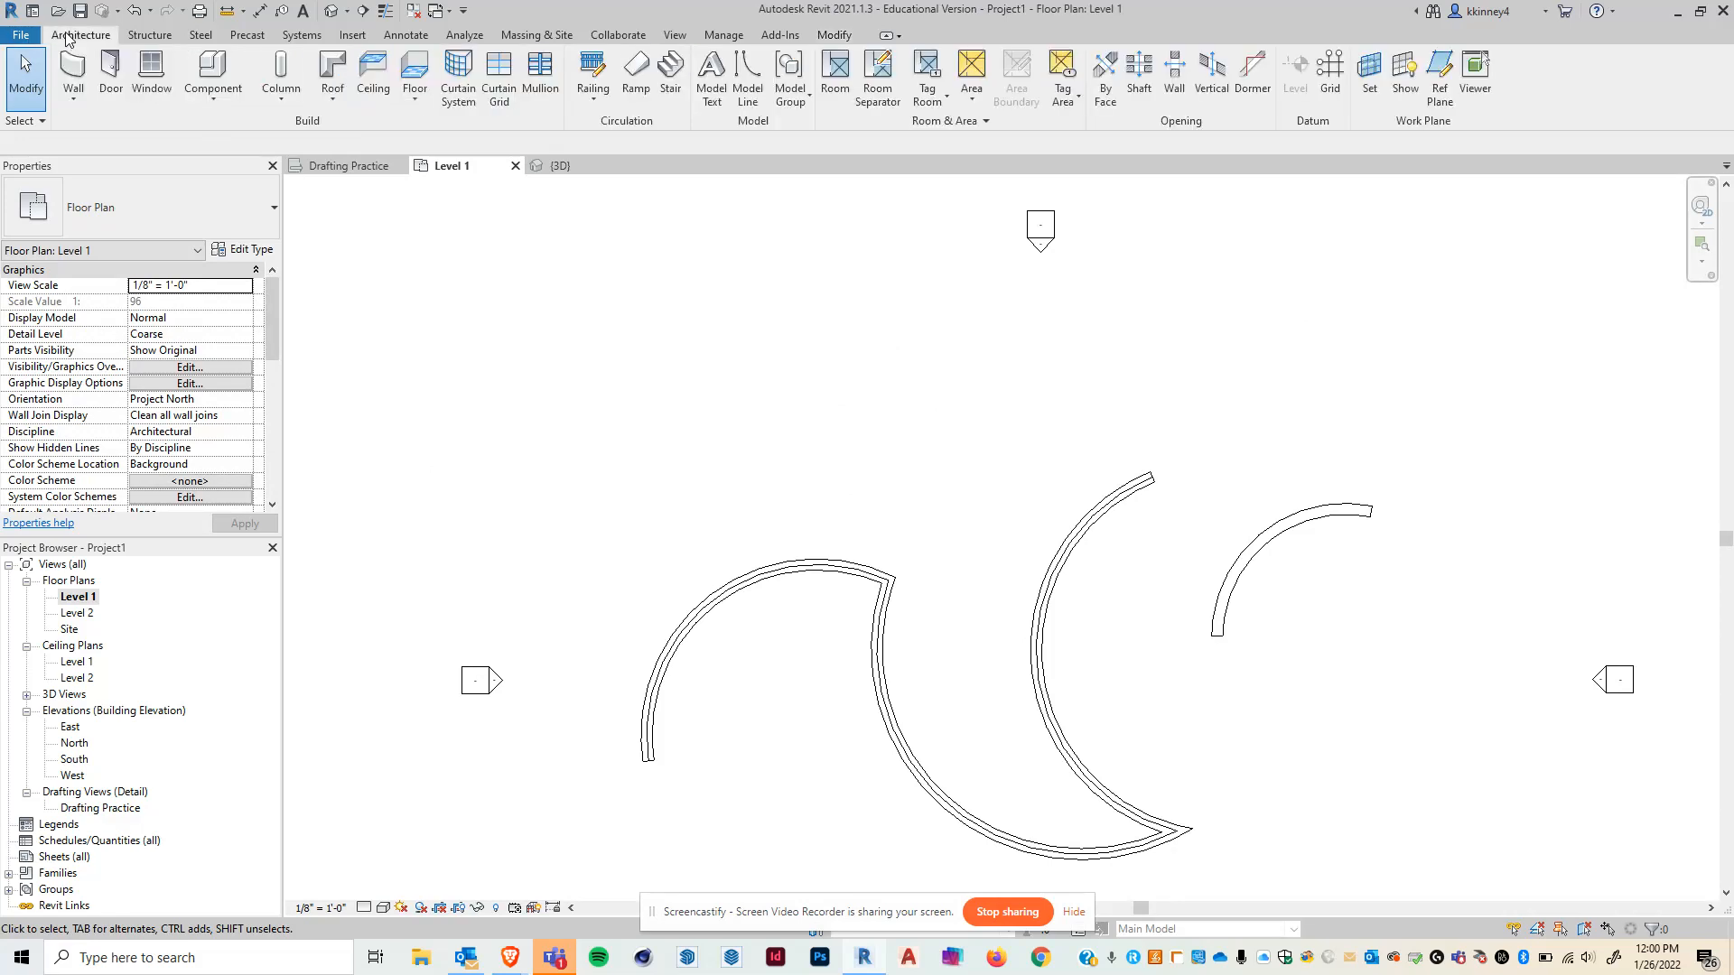
{"action": "left_click", "coordinate": [81, 74]}
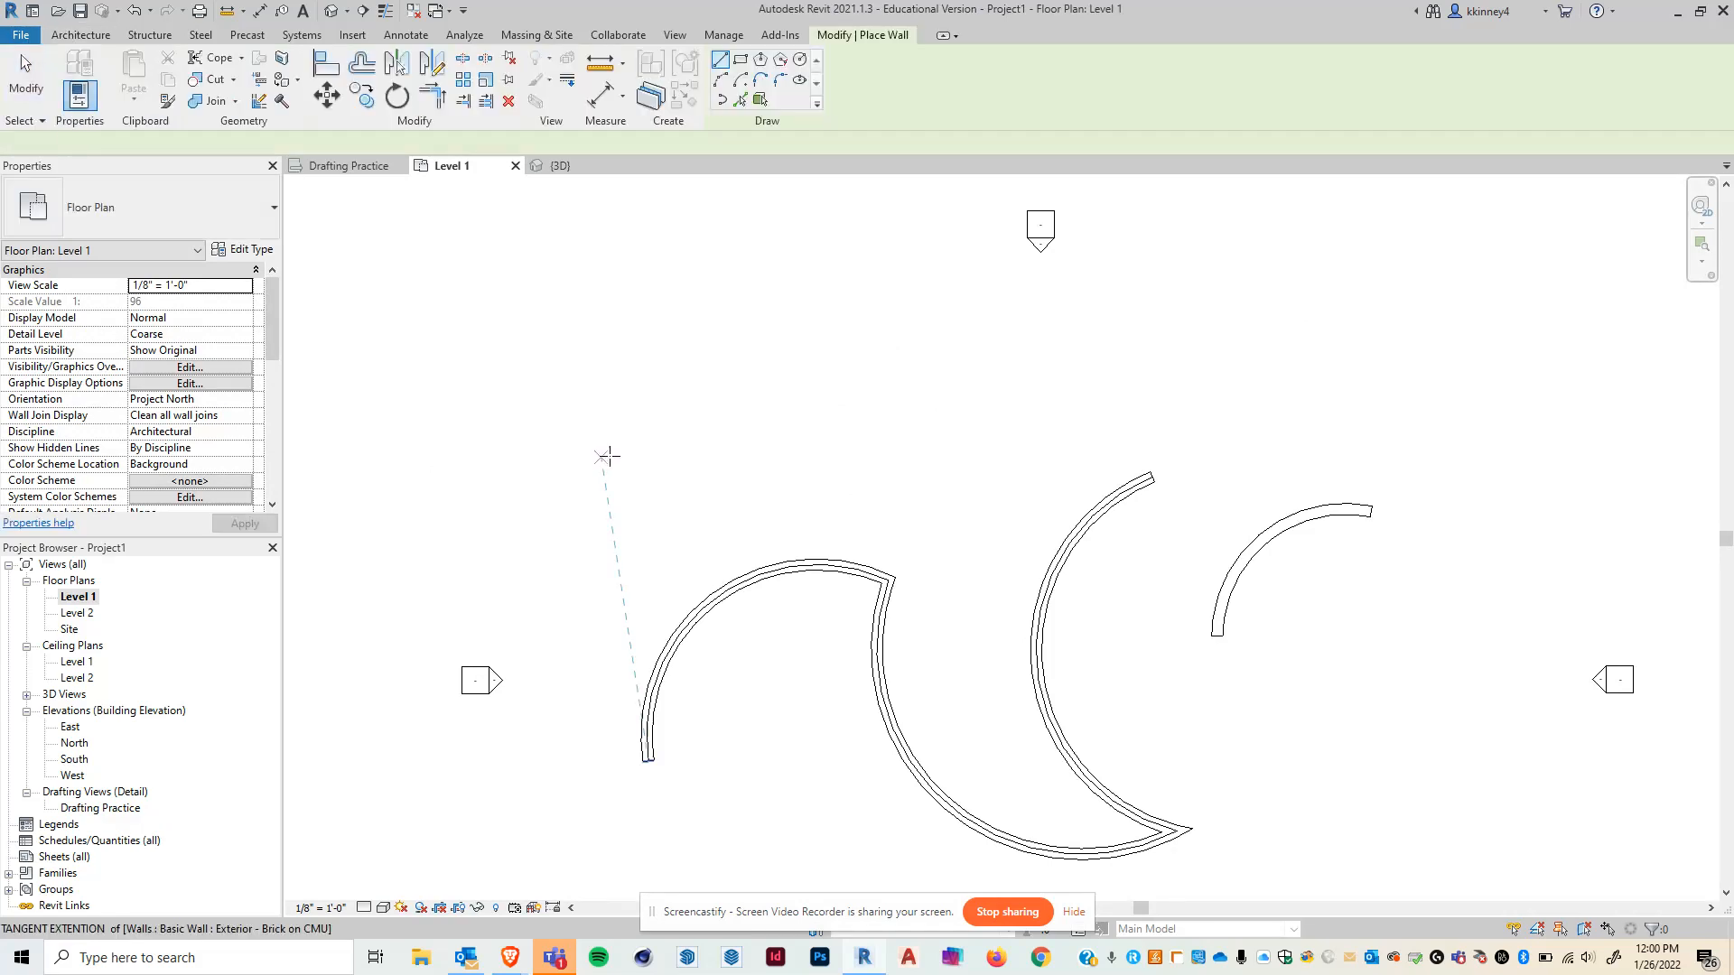
{"action": "left_click", "coordinate": [600, 458]}
{"action": "left_click", "coordinate": [747, 458]}
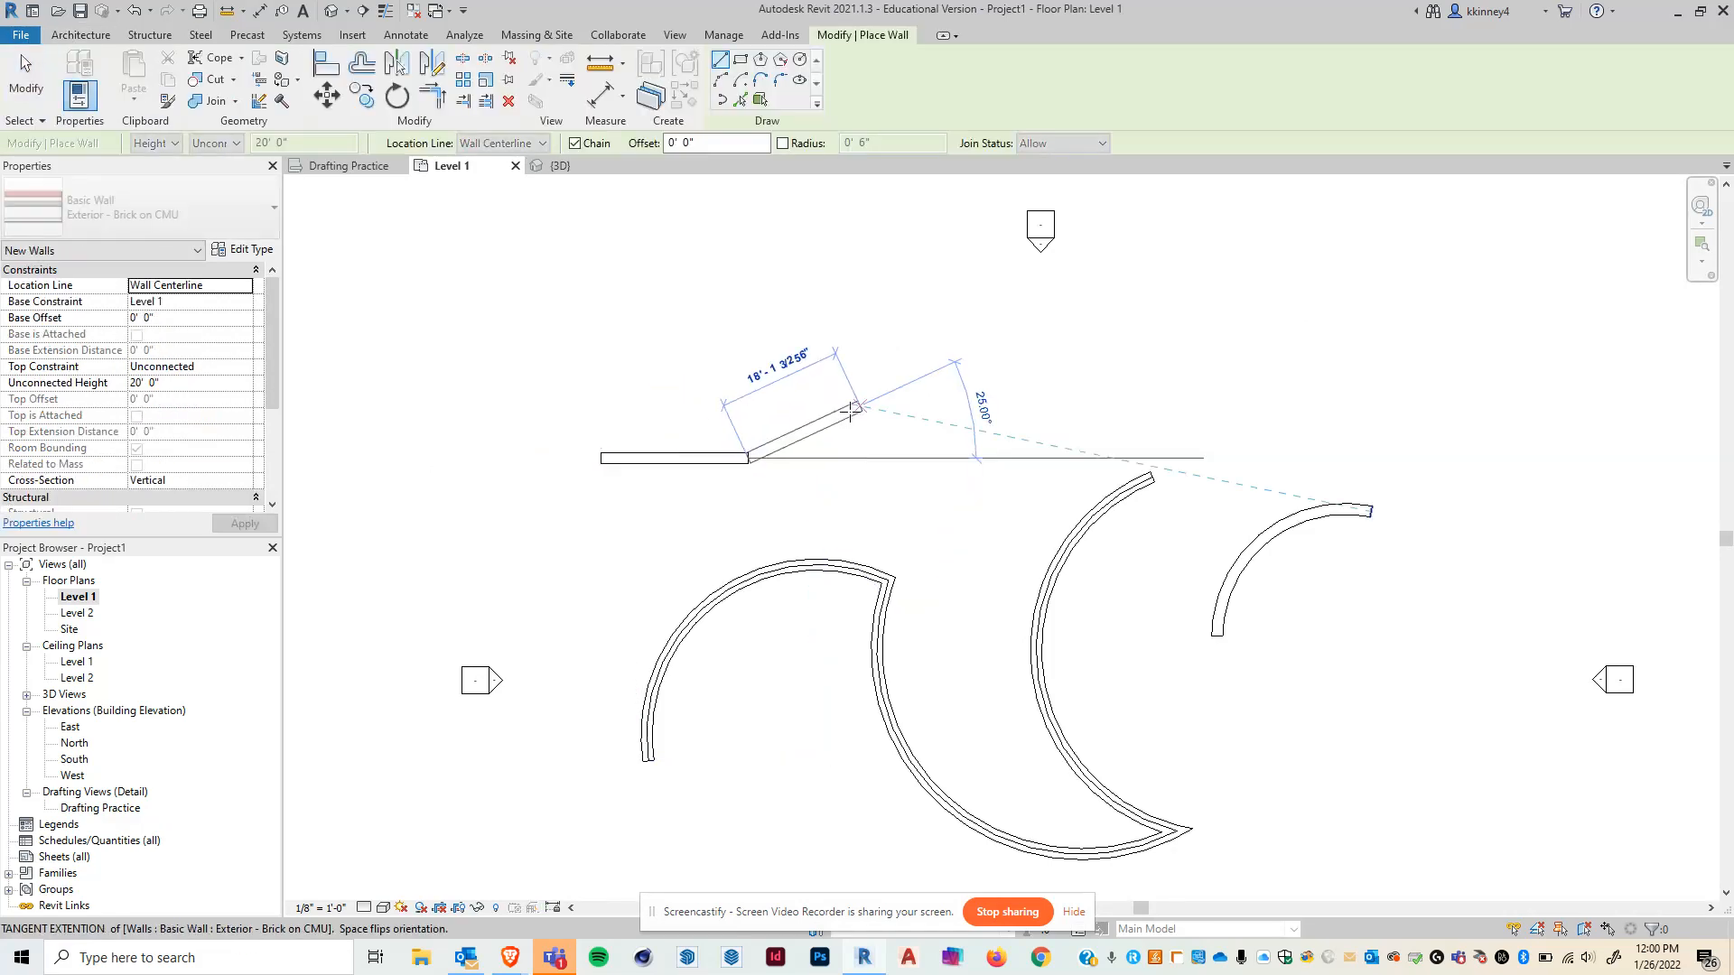
{"action": "key", "text": "Escape"}
{"action": "left_click", "coordinate": [787, 335]}
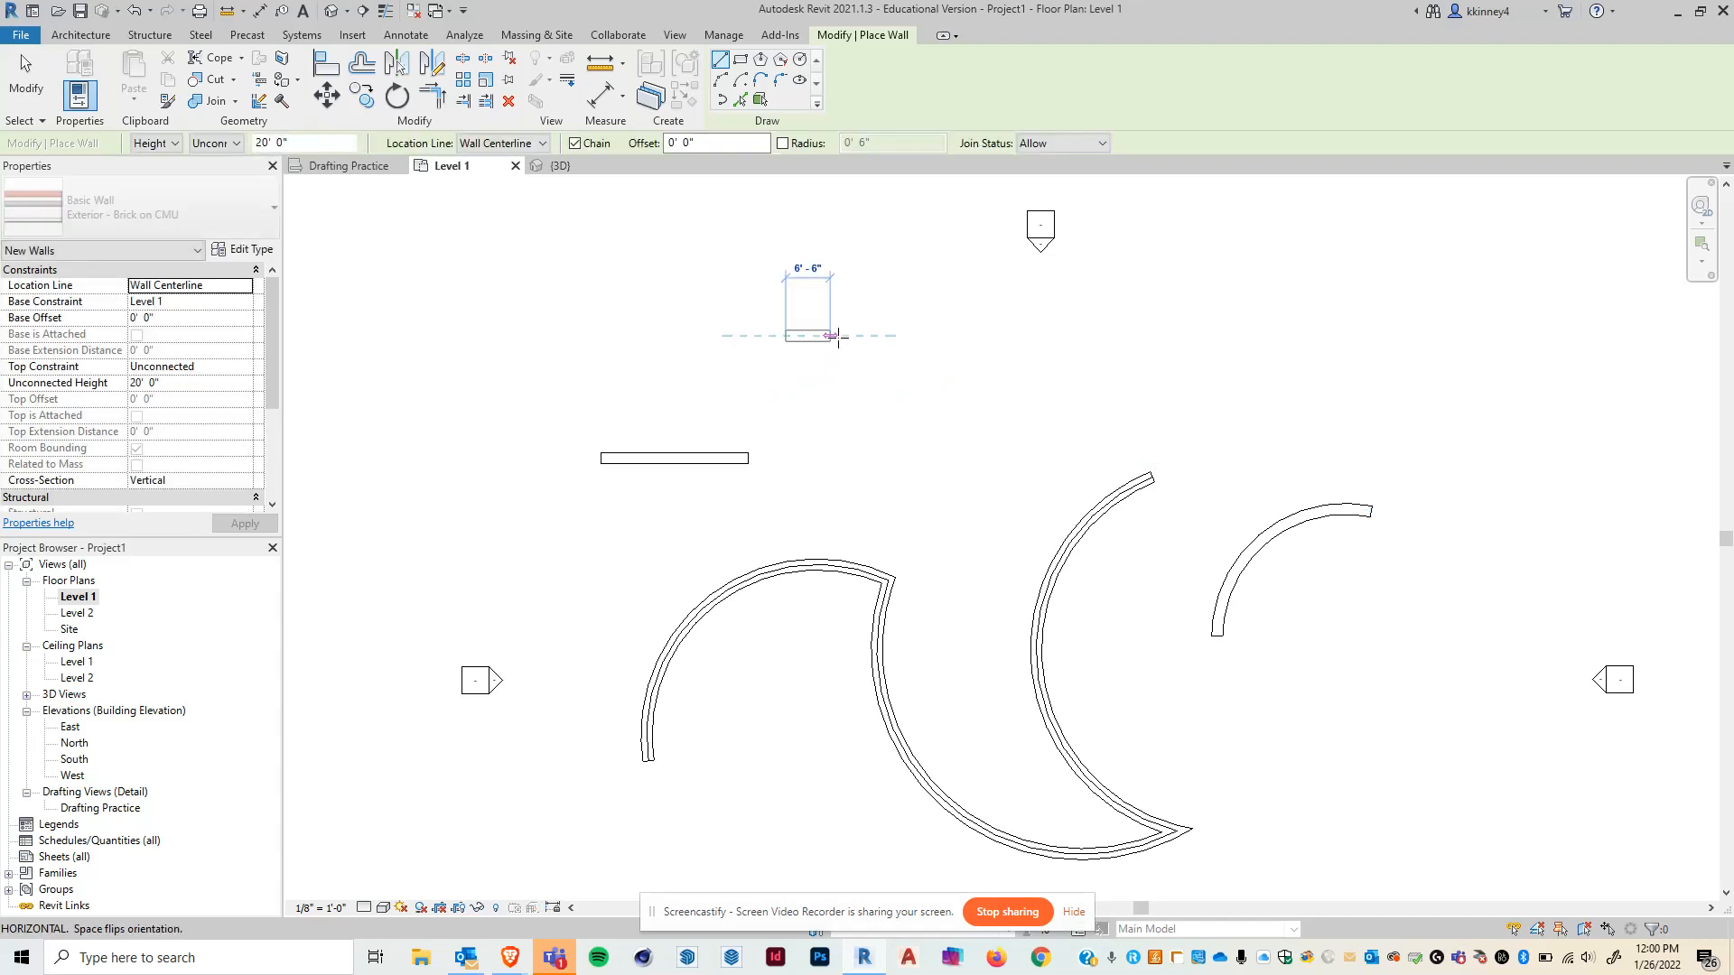
{"action": "left_click", "coordinate": [1016, 336]}
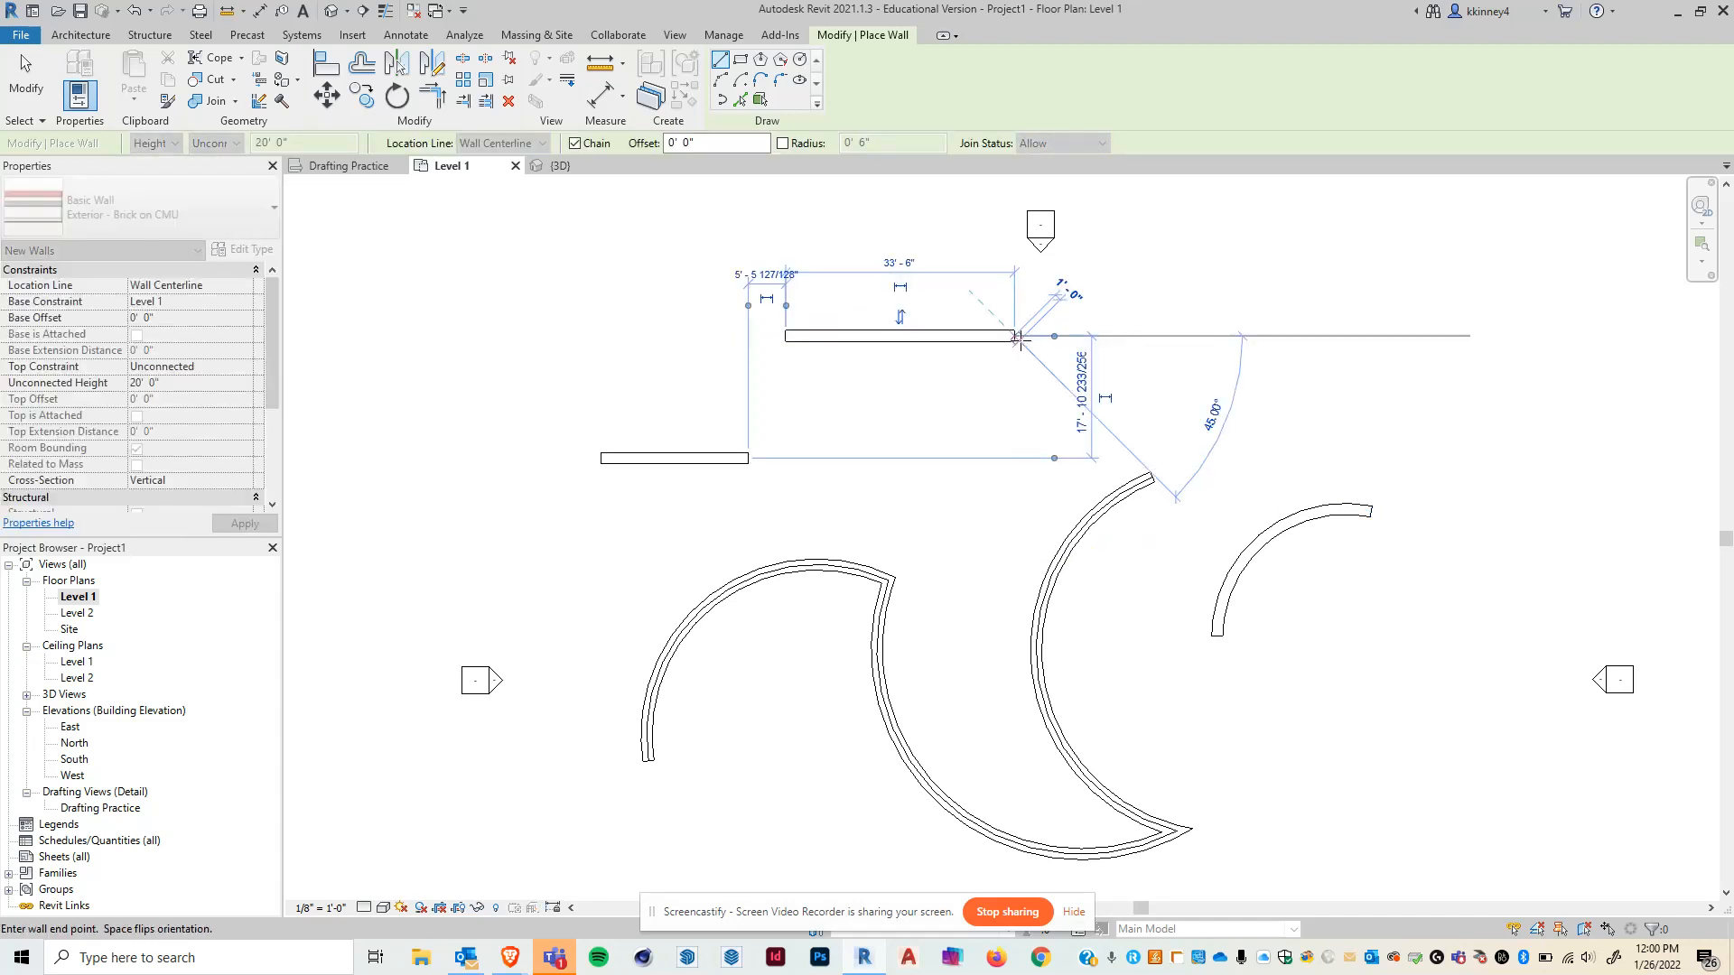
- Align the lower wall with the upper wall's line using Align
{"action": "key", "text": "Escape"}
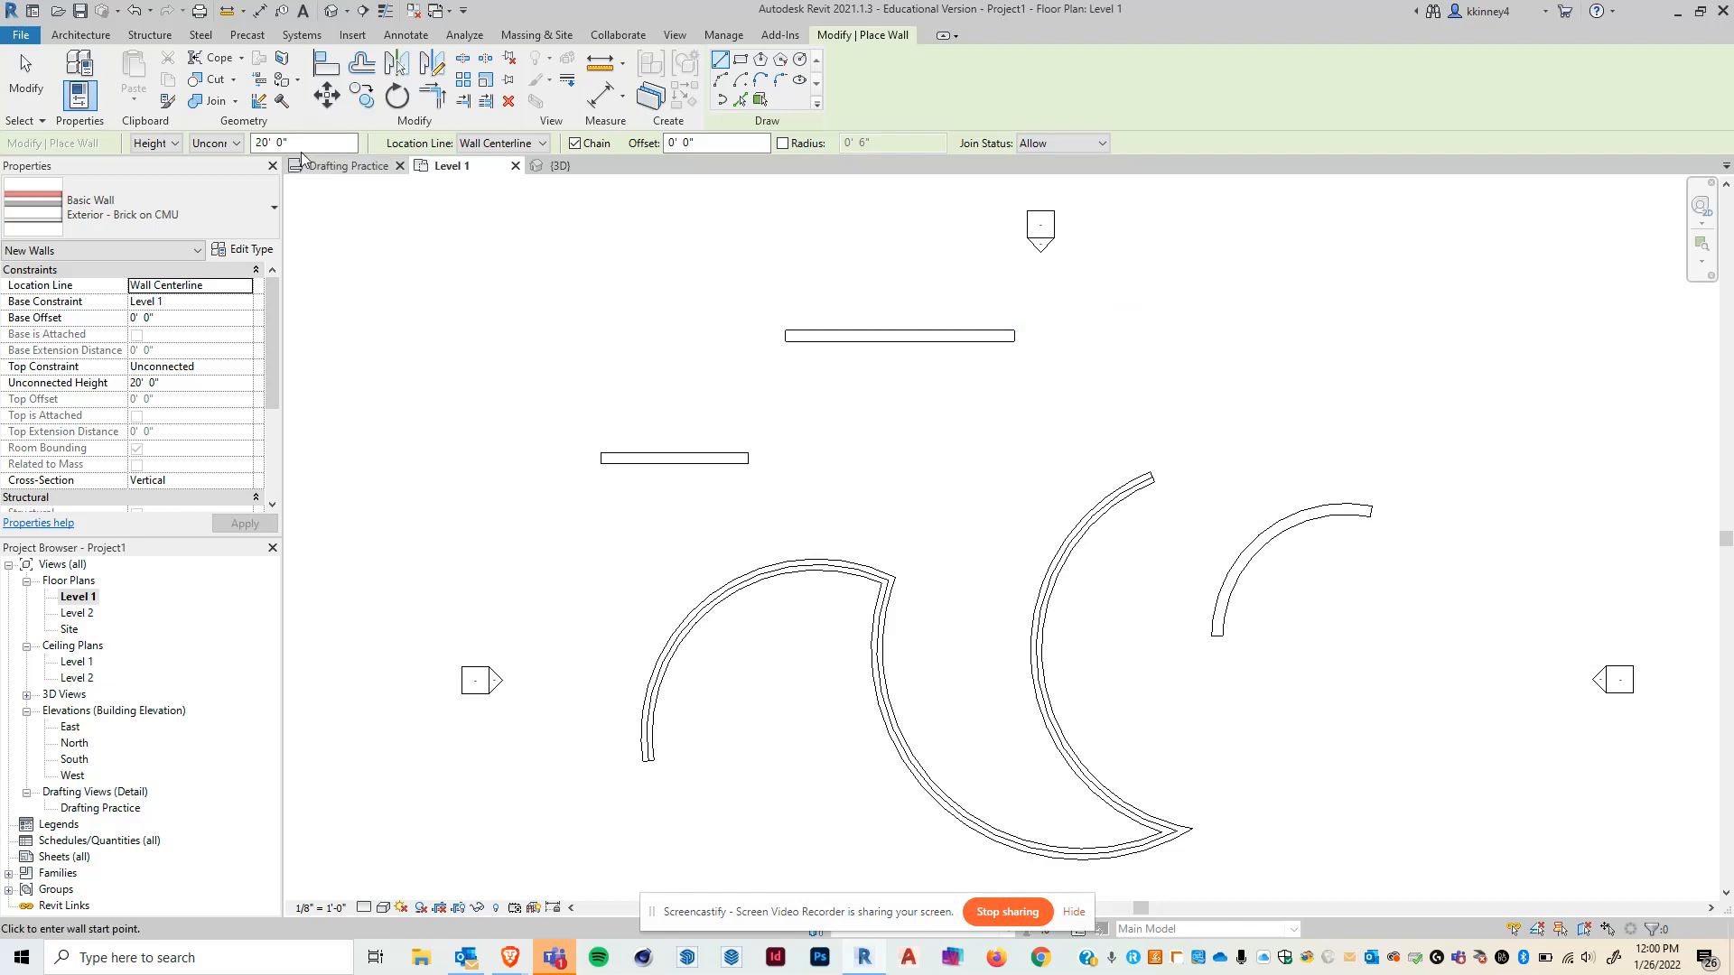
{"action": "left_click", "coordinate": [315, 68]}
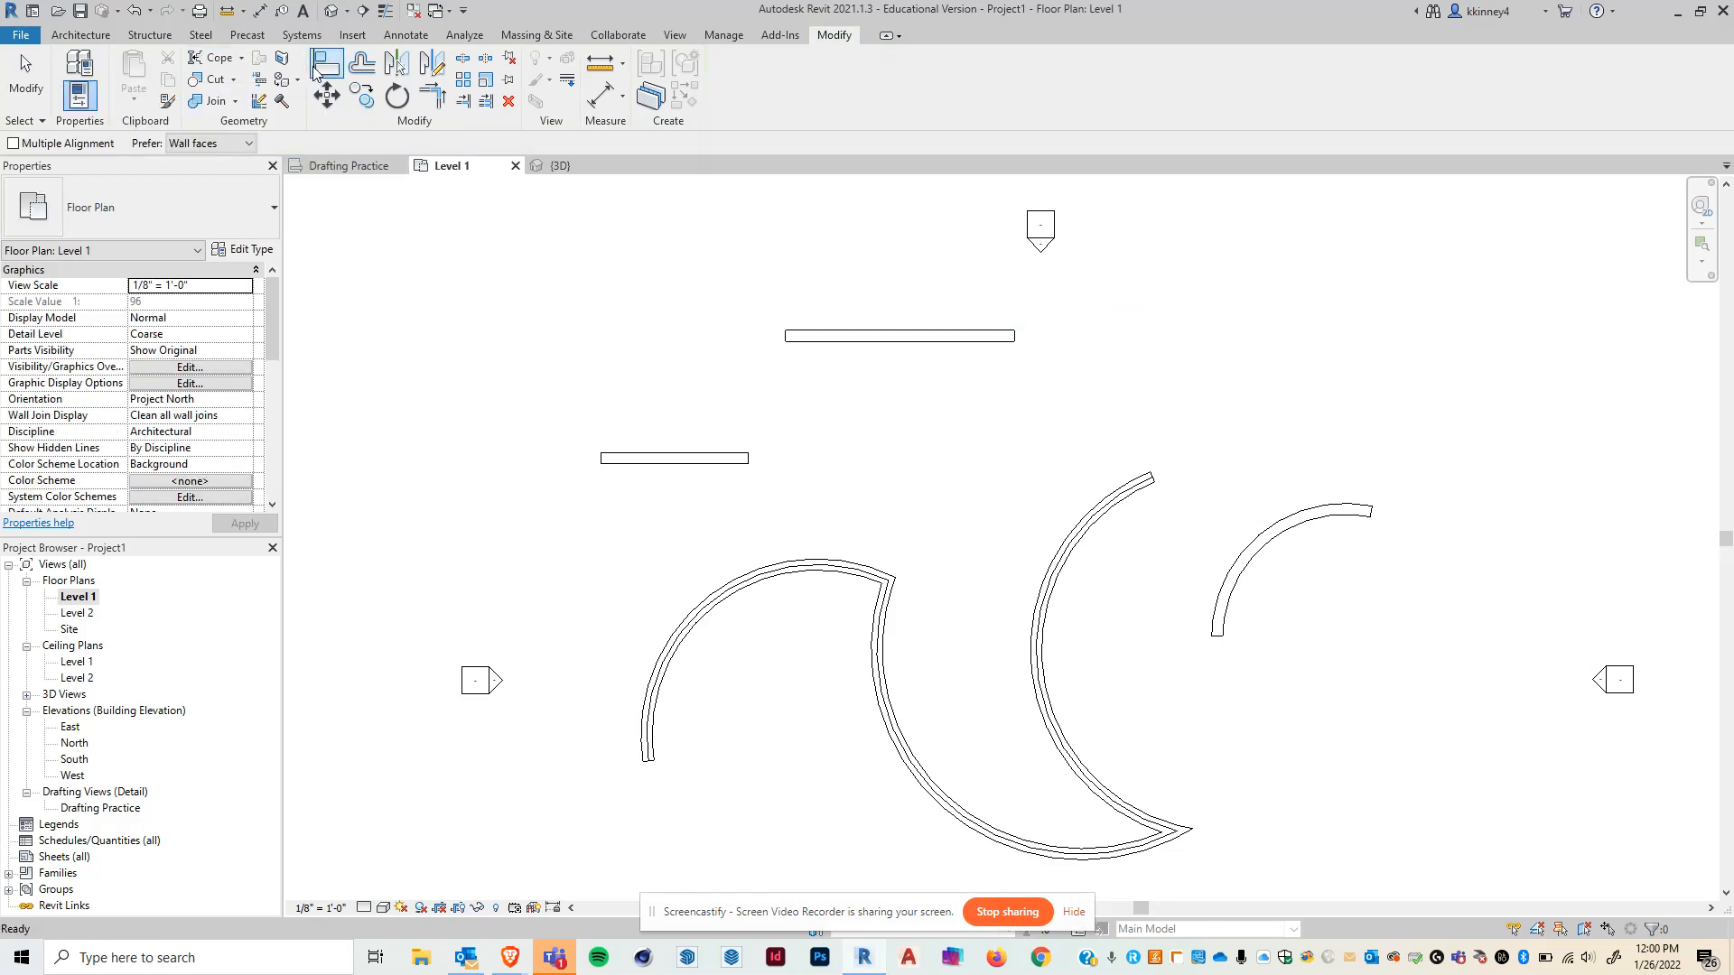
{"action": "left_click", "coordinate": [837, 336]}
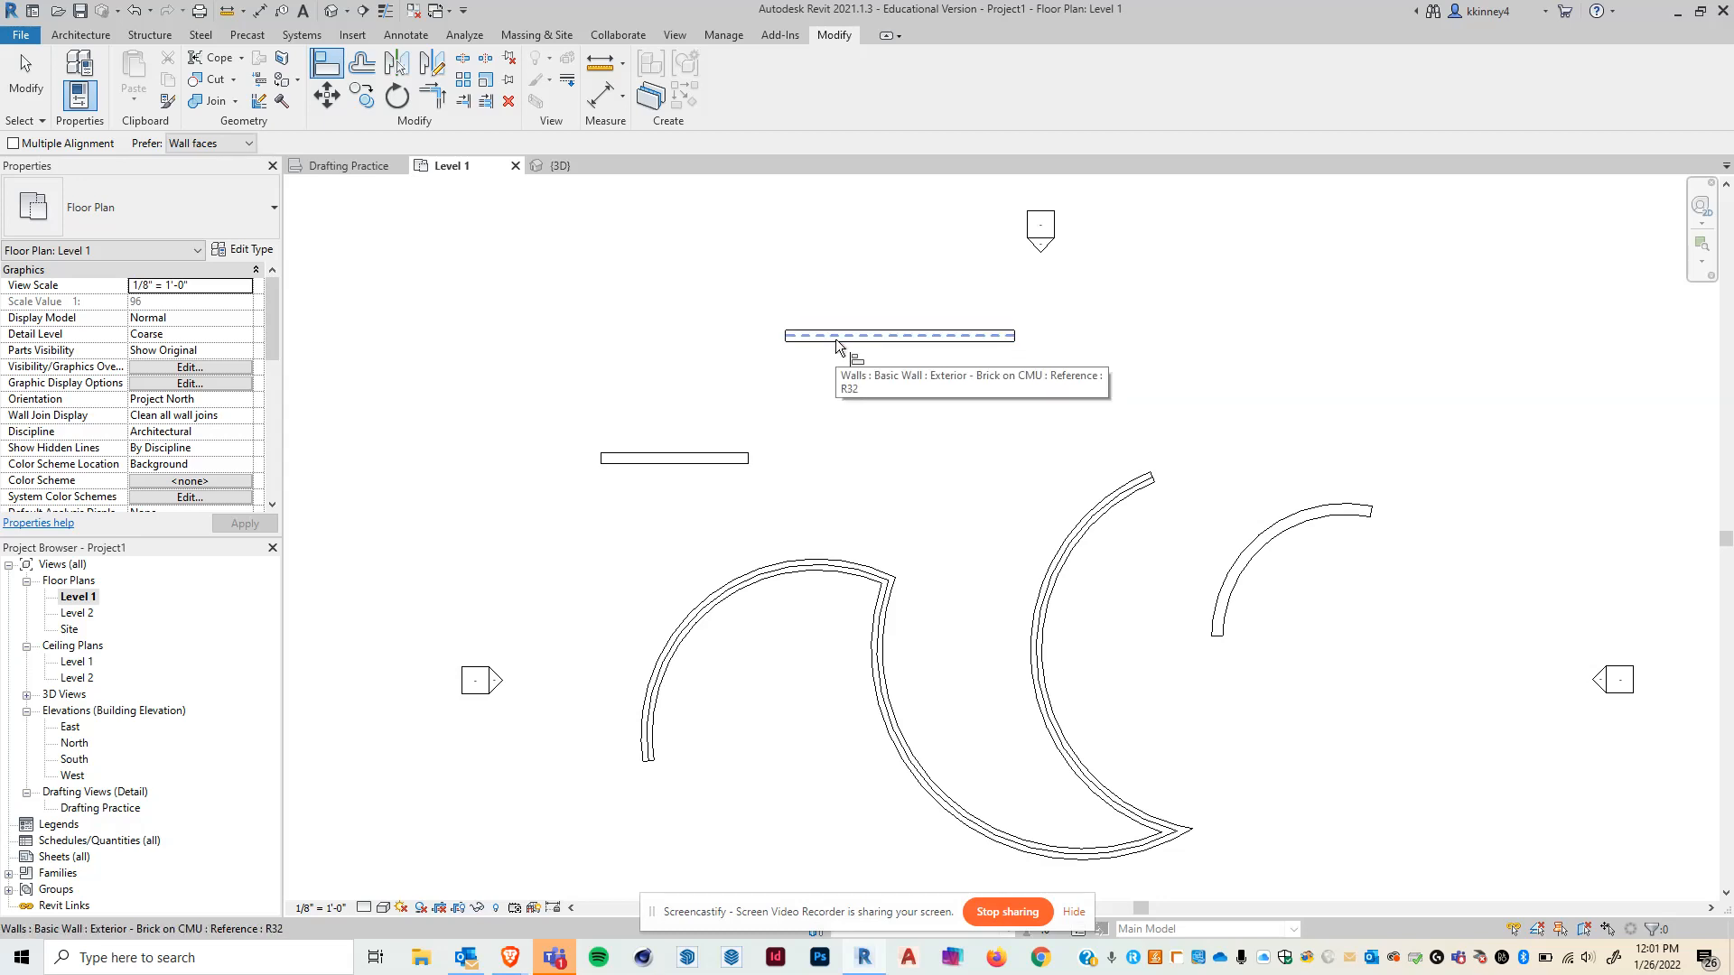
{"action": "key", "text": "Tab"}
{"action": "key", "text": "Tab"}
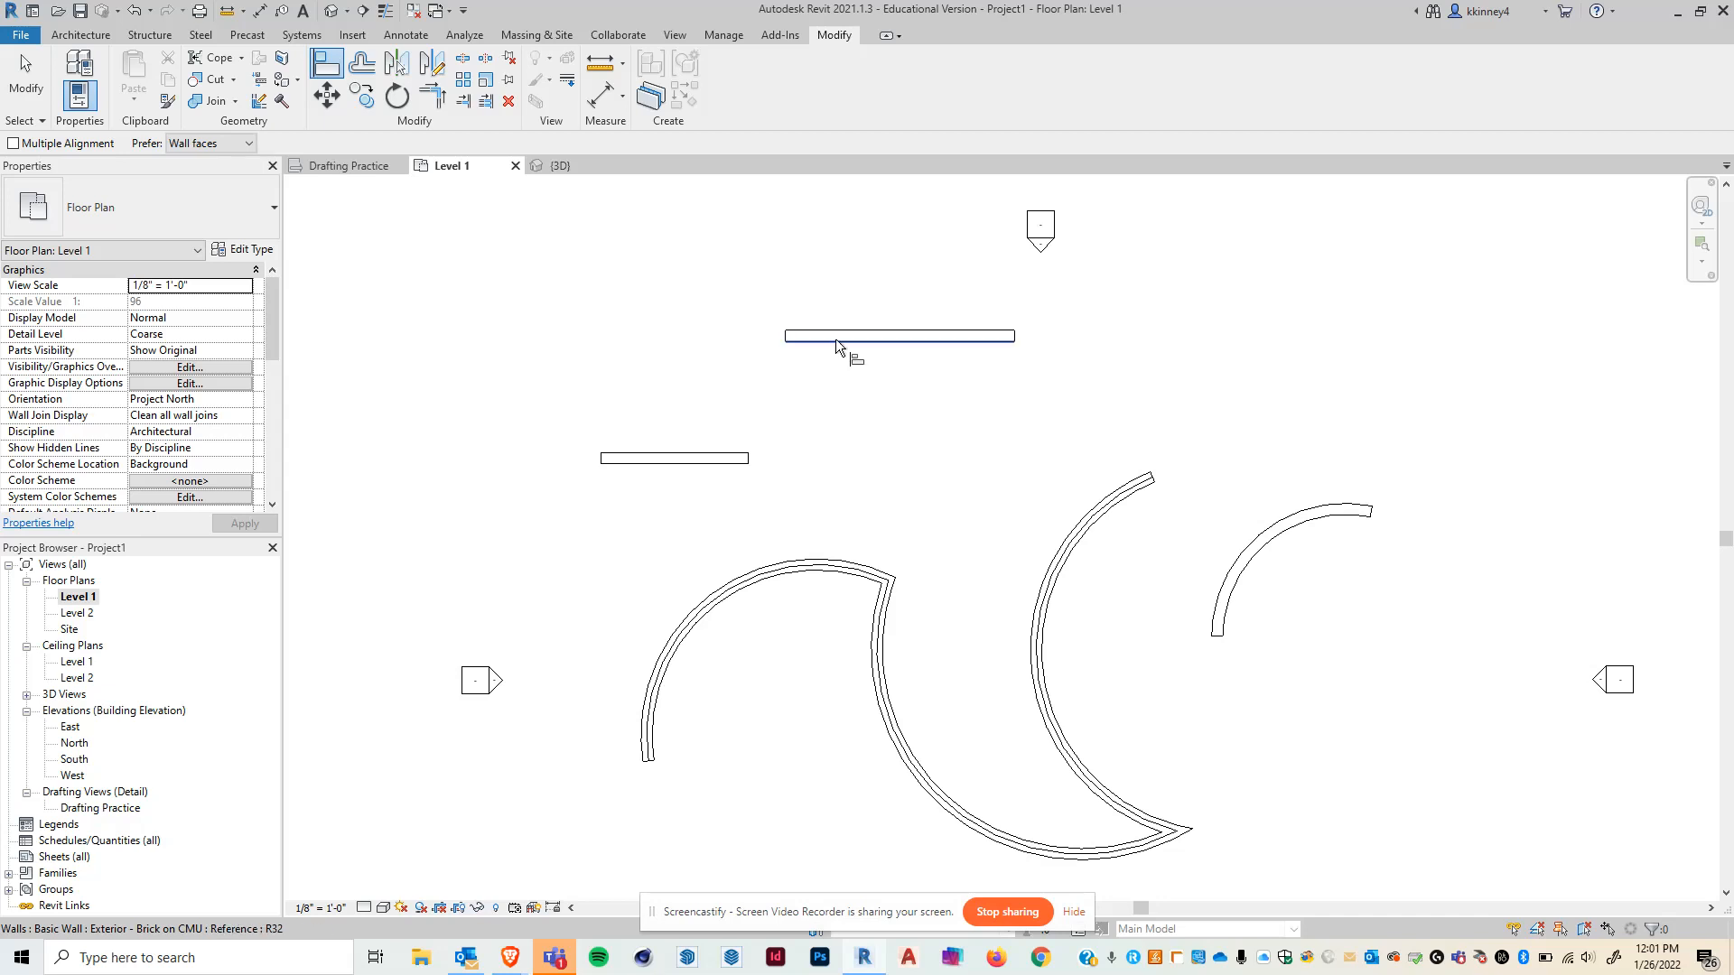
{"action": "key", "text": "Tab"}
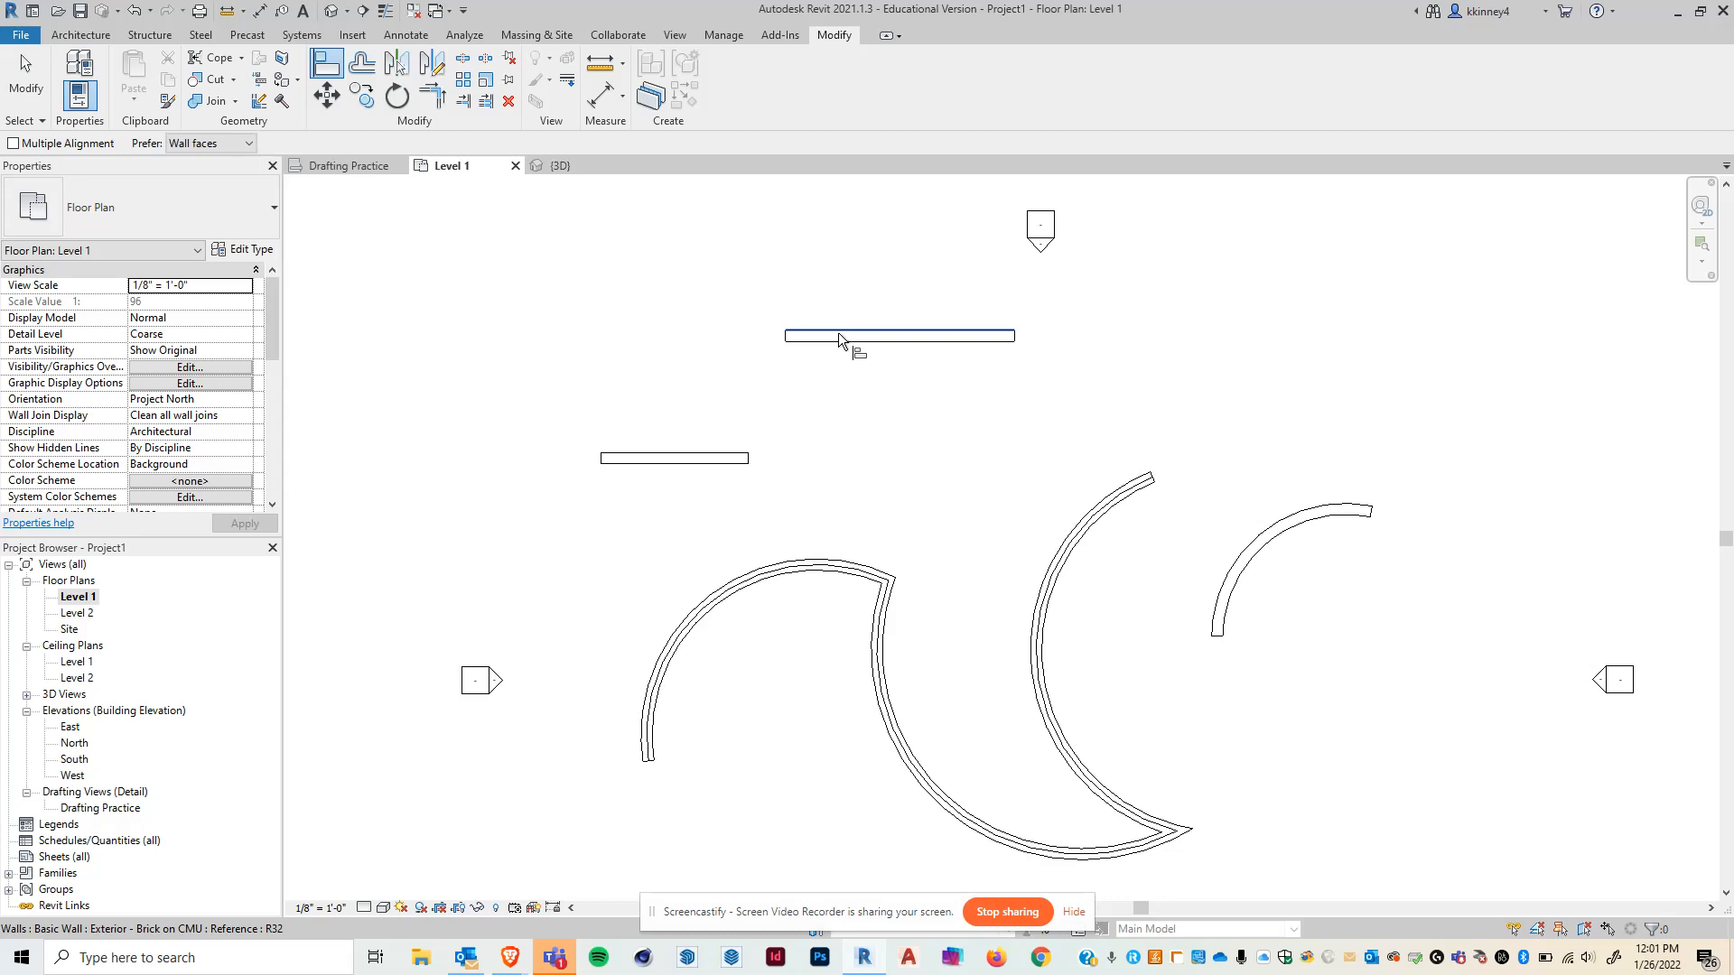
{"action": "left_click", "coordinate": [840, 337]}
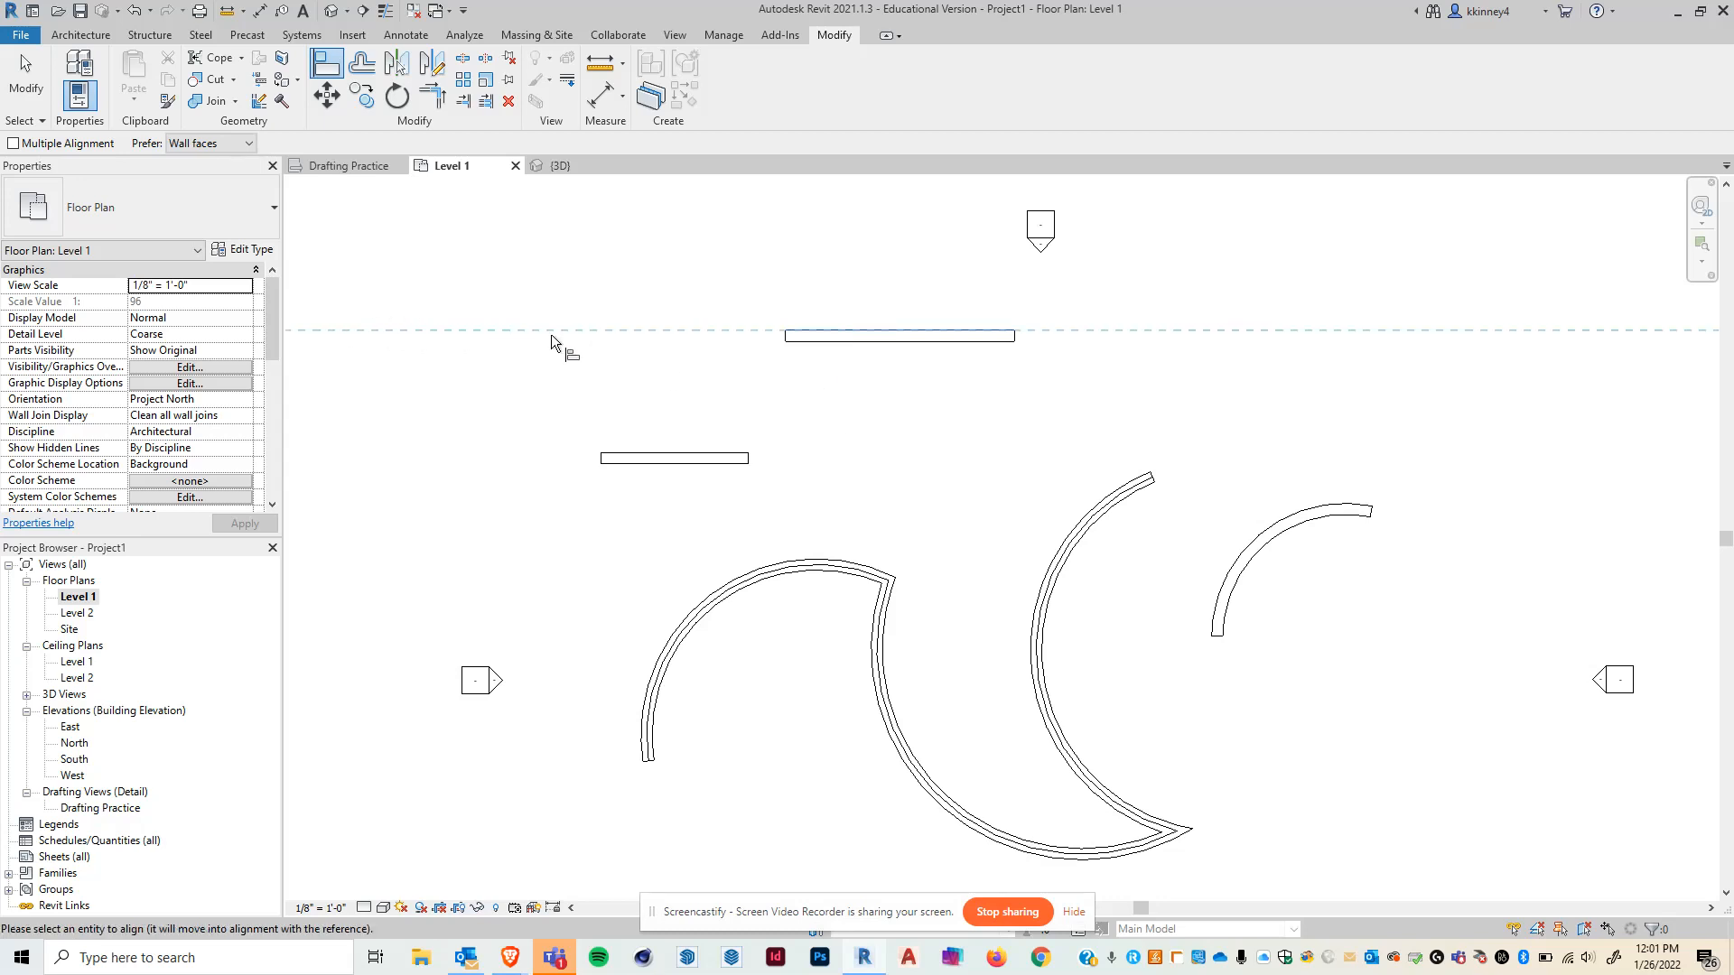
{"action": "left_click", "coordinate": [681, 455]}
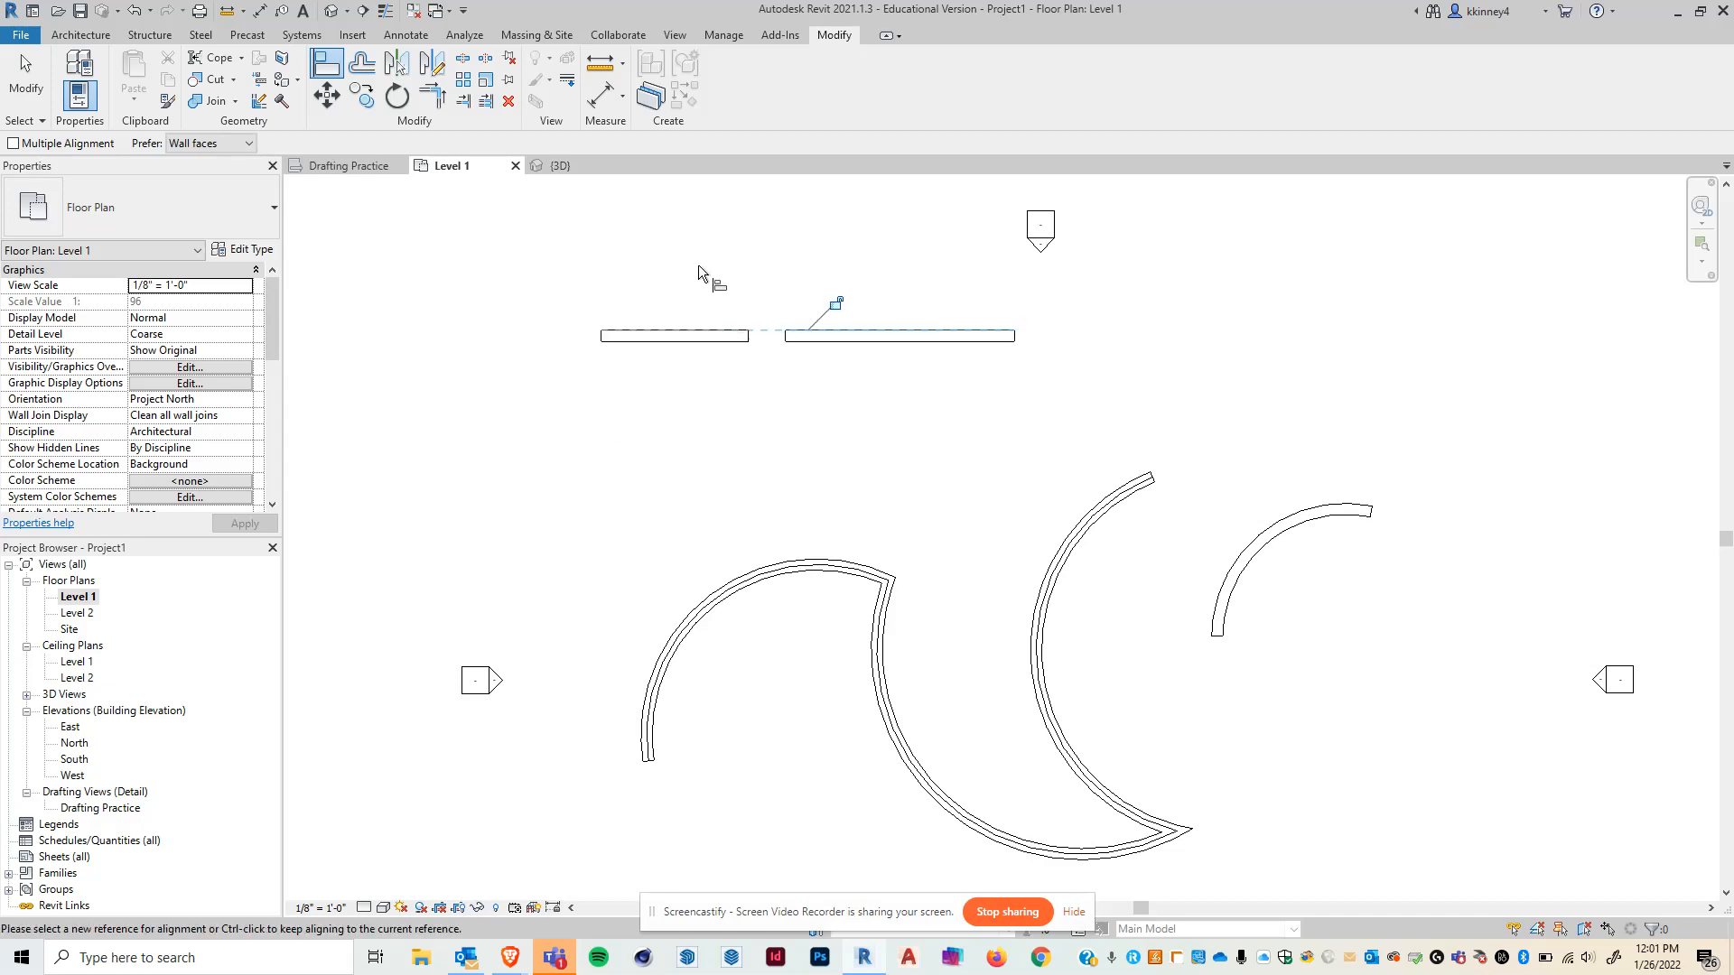
- Move the lower wall back down below the upper wall
{"action": "key", "text": "Escape"}
{"action": "left_click_drag", "start_coordinate": [703, 342], "coordinate": [625, 515]}
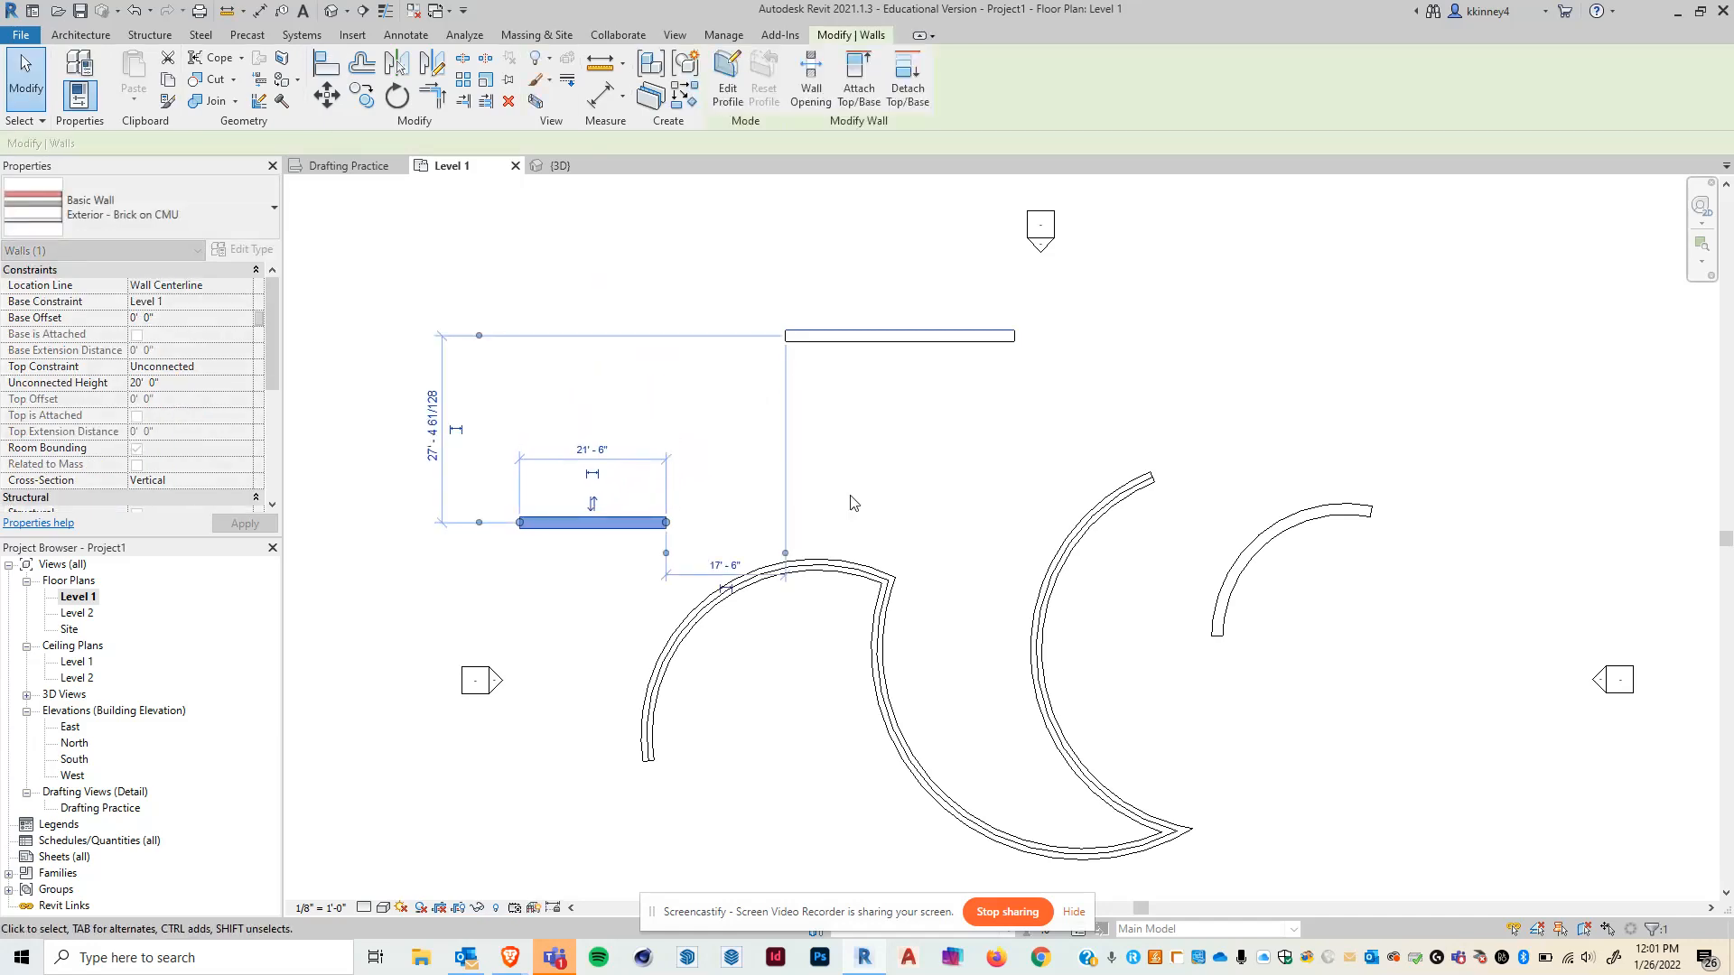
{"action": "left_click", "coordinate": [853, 503]}
- Align the lower wall again with the upper wall's line
{"action": "left_click", "coordinate": [321, 72]}
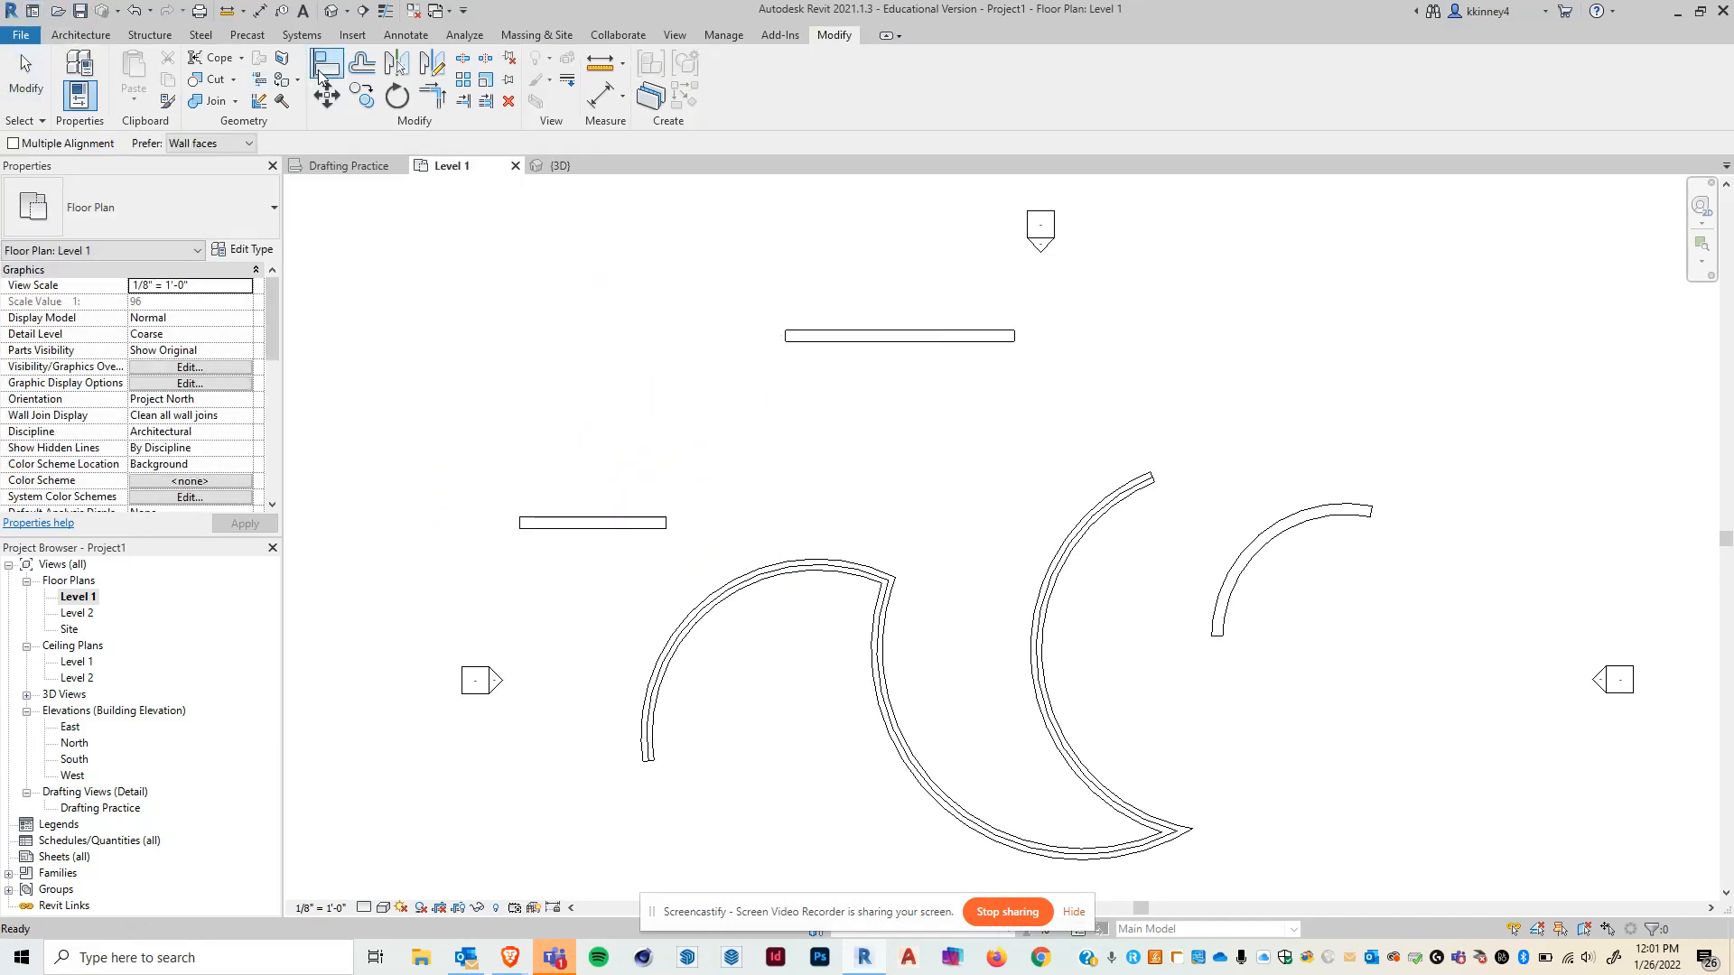
{"action": "left_click", "coordinate": [846, 339]}
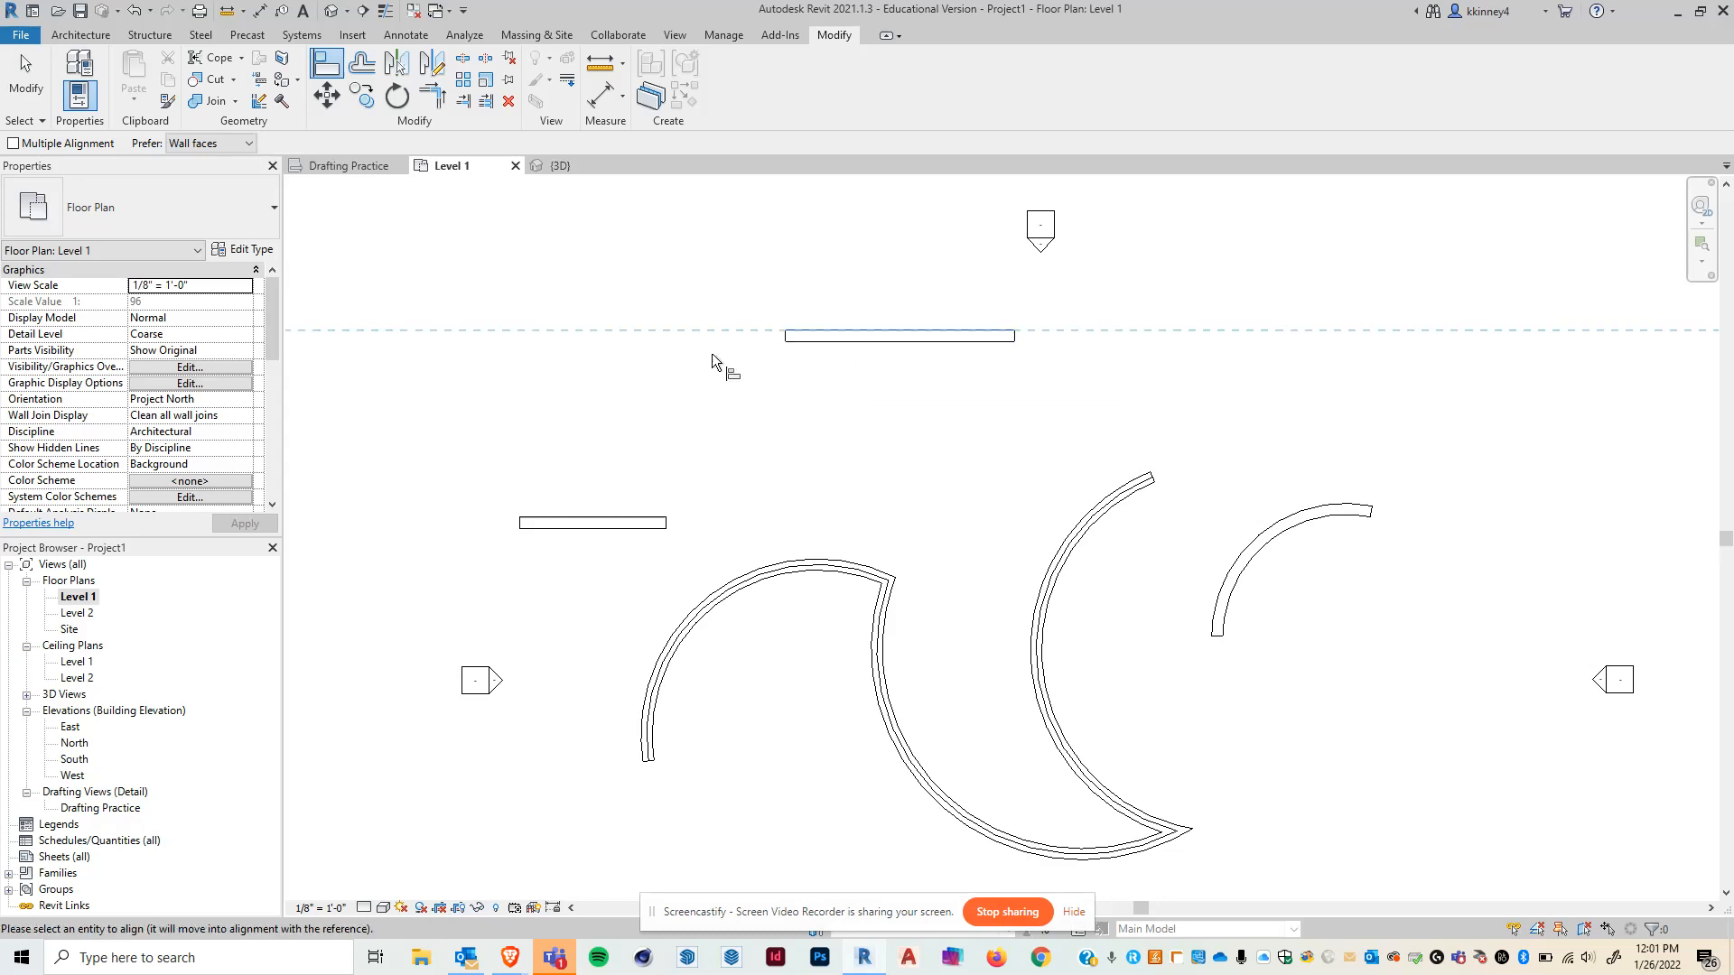
{"action": "left_click", "coordinate": [609, 521]}
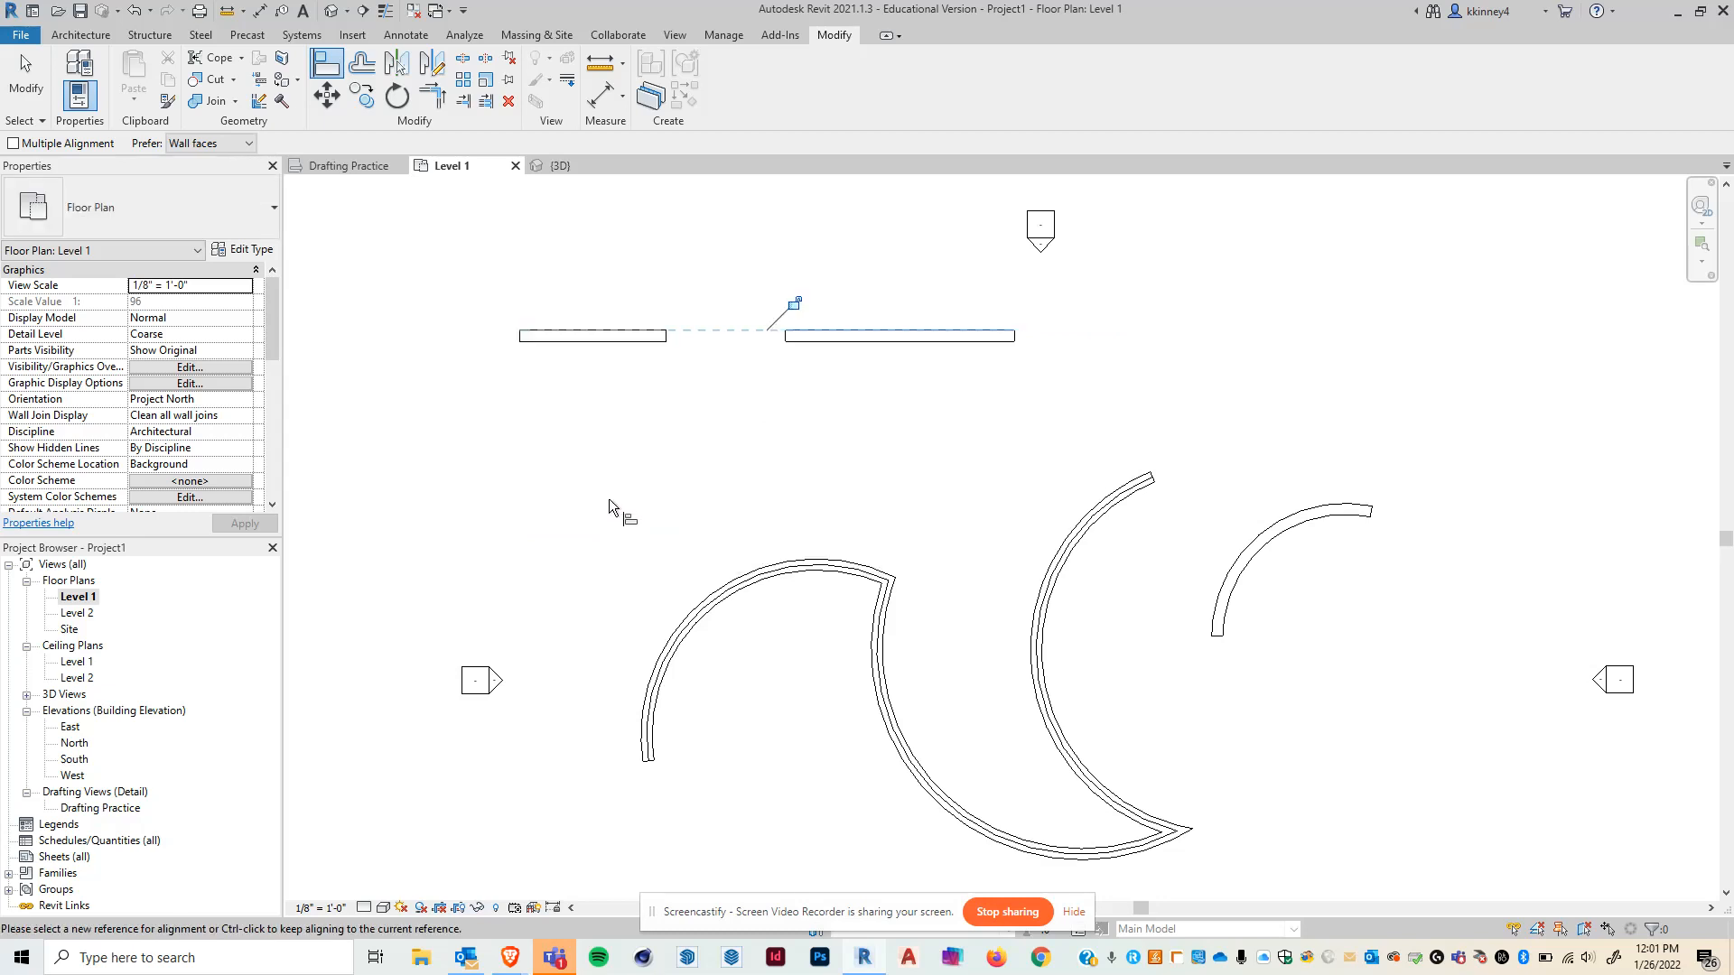
{"action": "key", "text": "Escape"}
{"action": "key", "text": "Escape"}
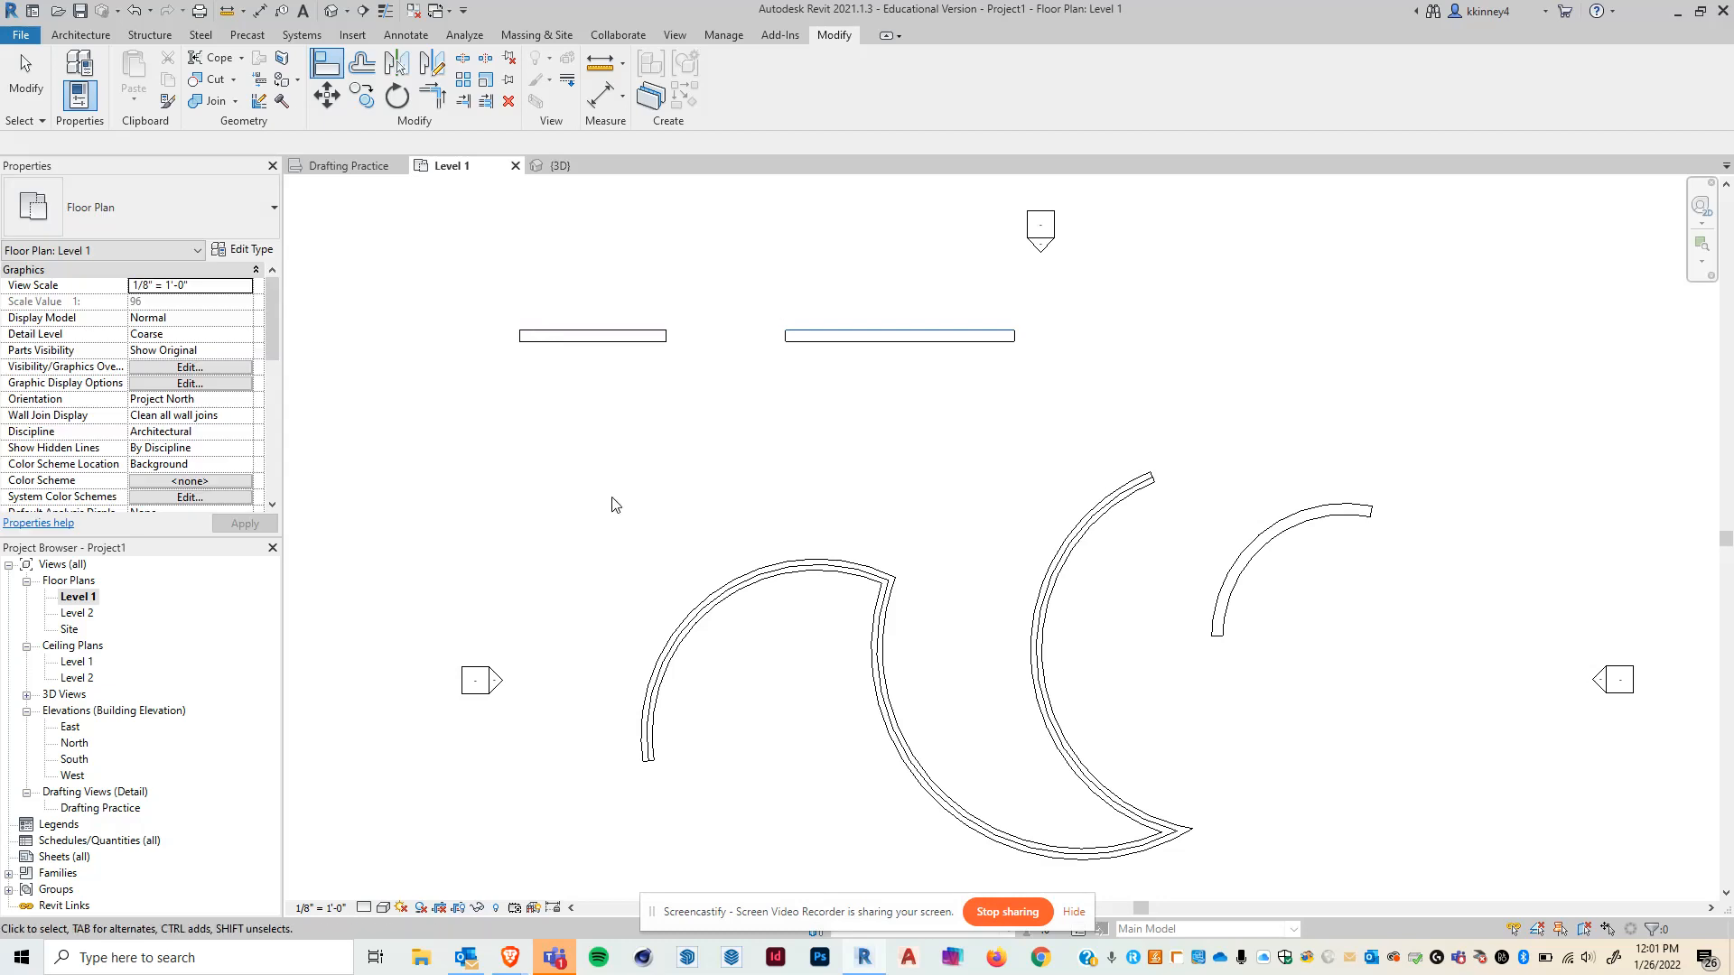
- Open the Drafting Practice view
{"action": "left_click", "coordinate": [354, 168]}
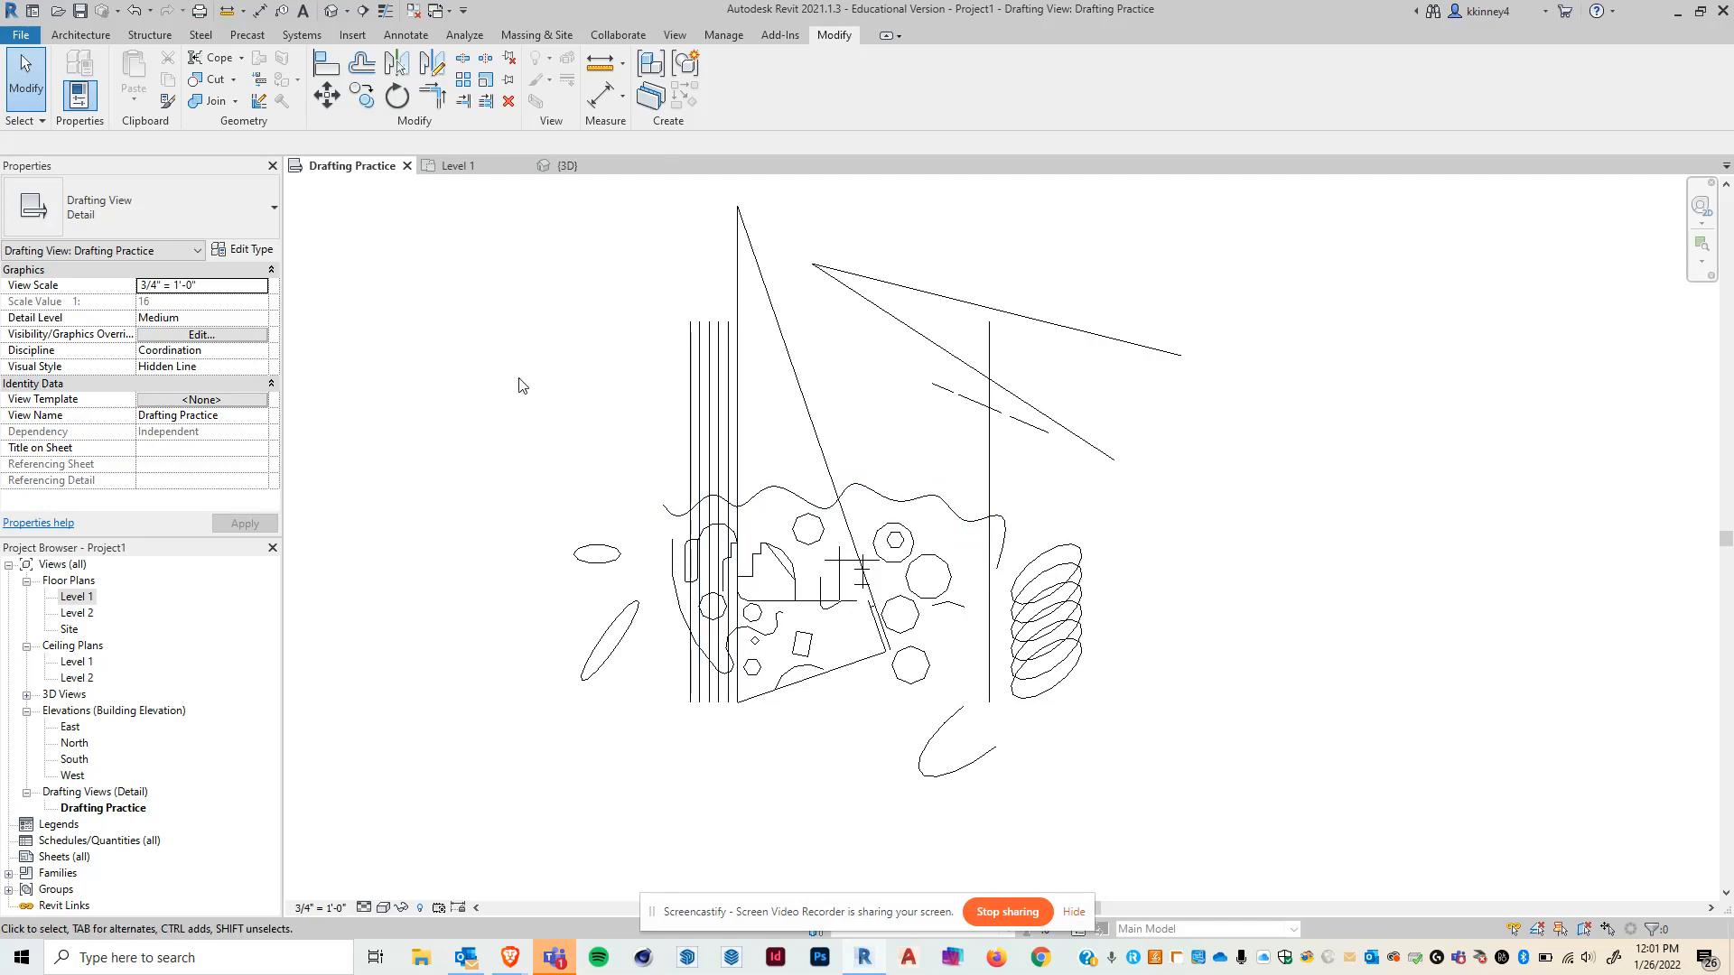
{"action": "left_click", "coordinate": [406, 35]}
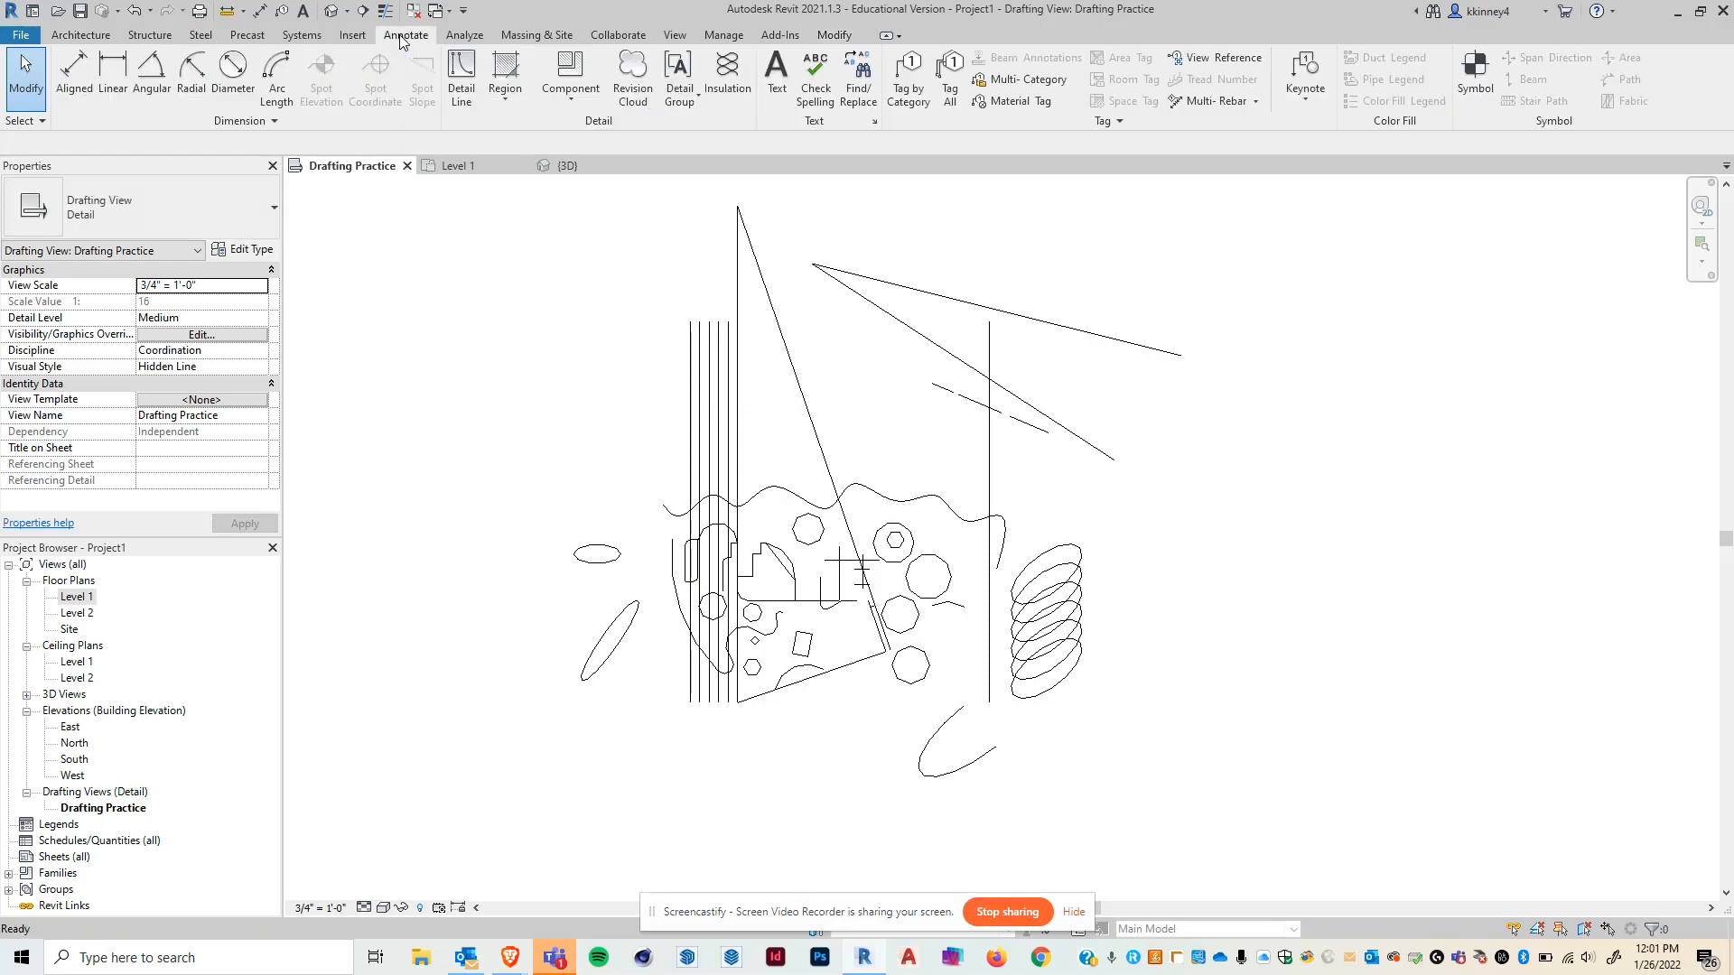
{"action": "left_click", "coordinate": [461, 77]}
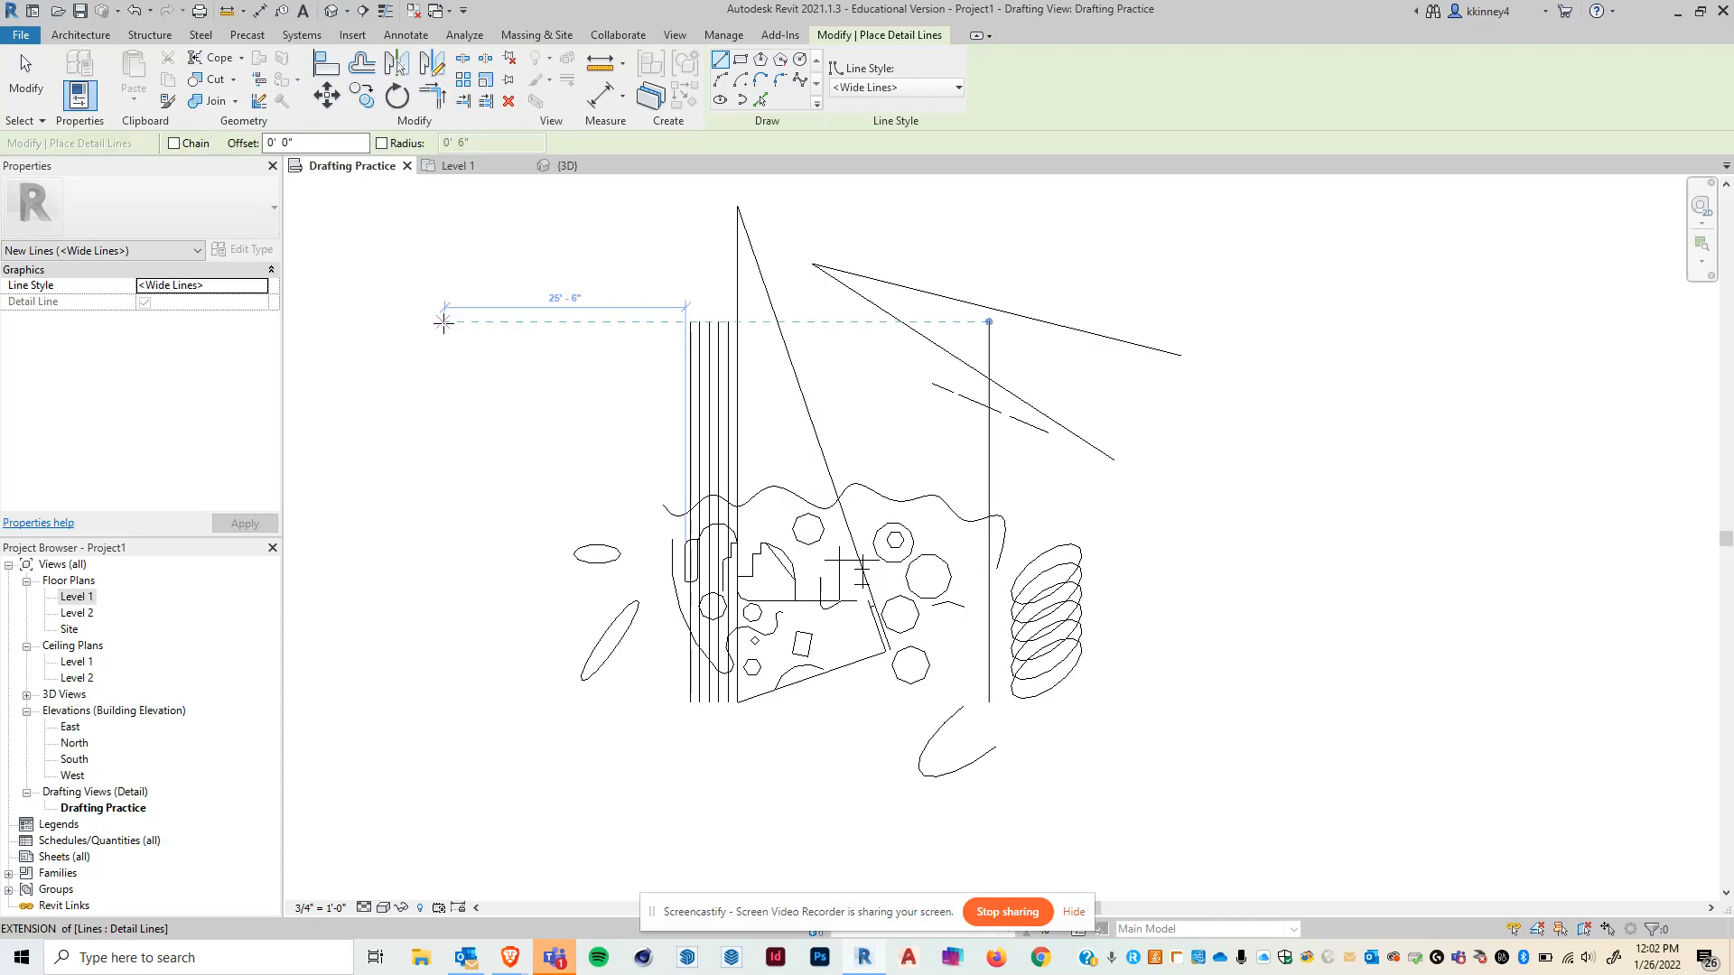
{"action": "key", "text": "Escape"}
{"action": "key", "text": "Escape"}
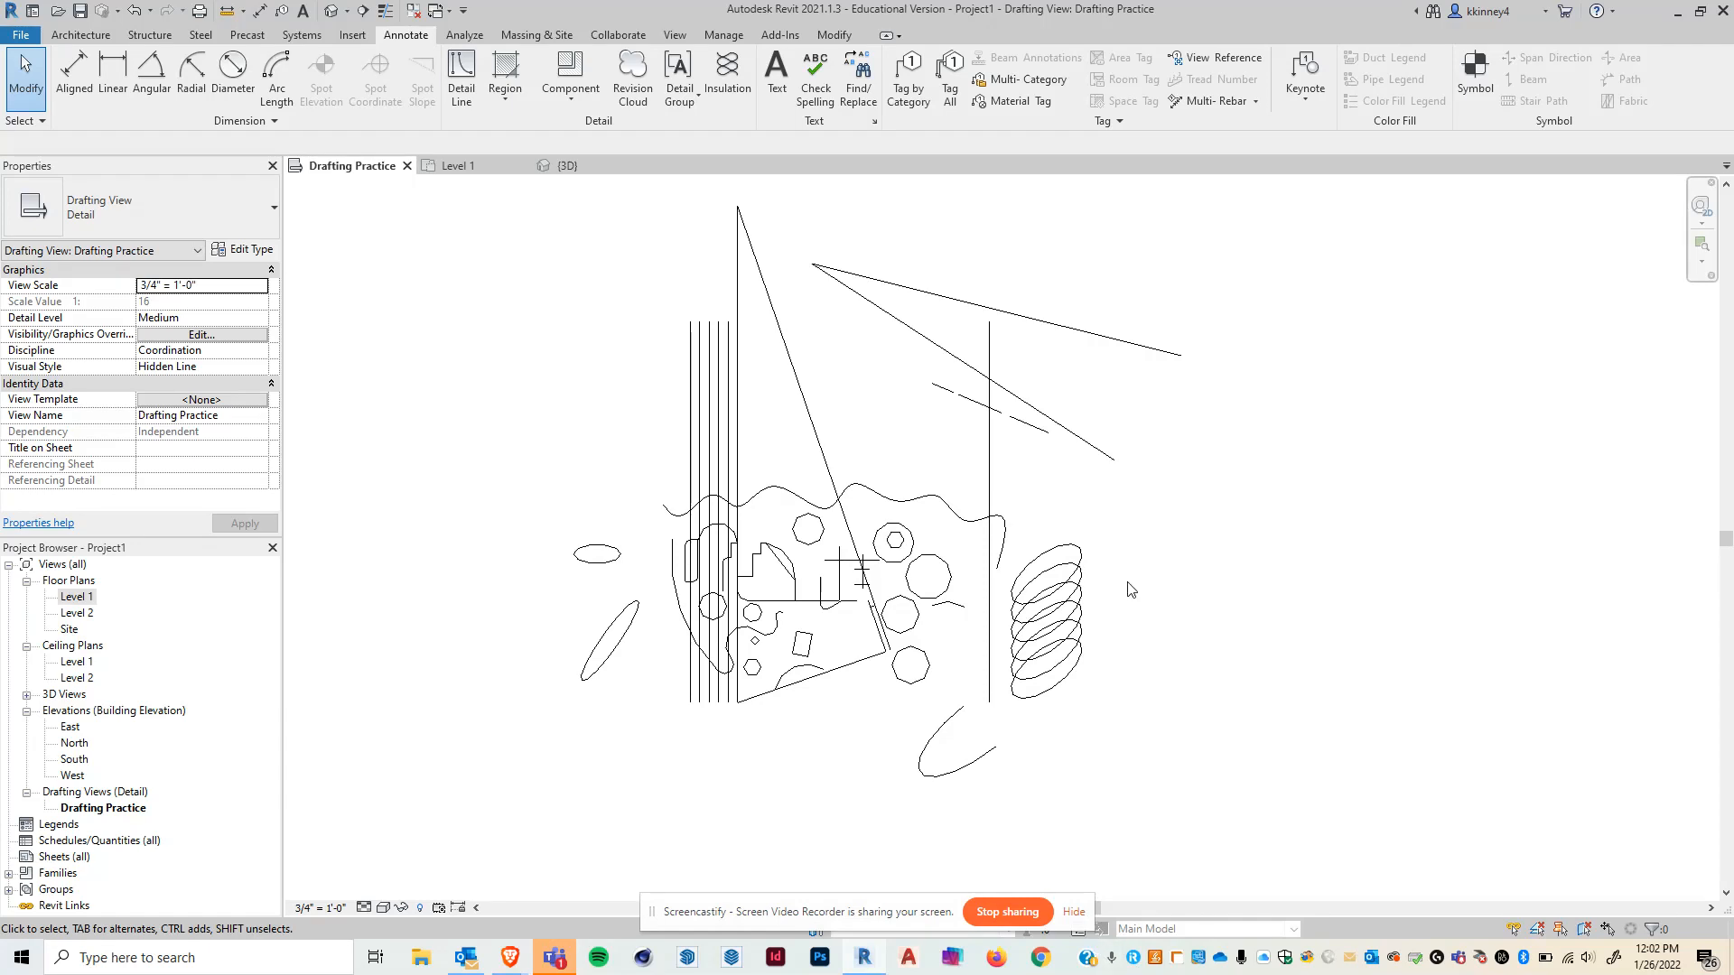
- Inspect the line style of the long sloped detail line
{"action": "scroll", "coordinate": [914, 368], "scroll_direction": "up", "scroll_amount": 5}
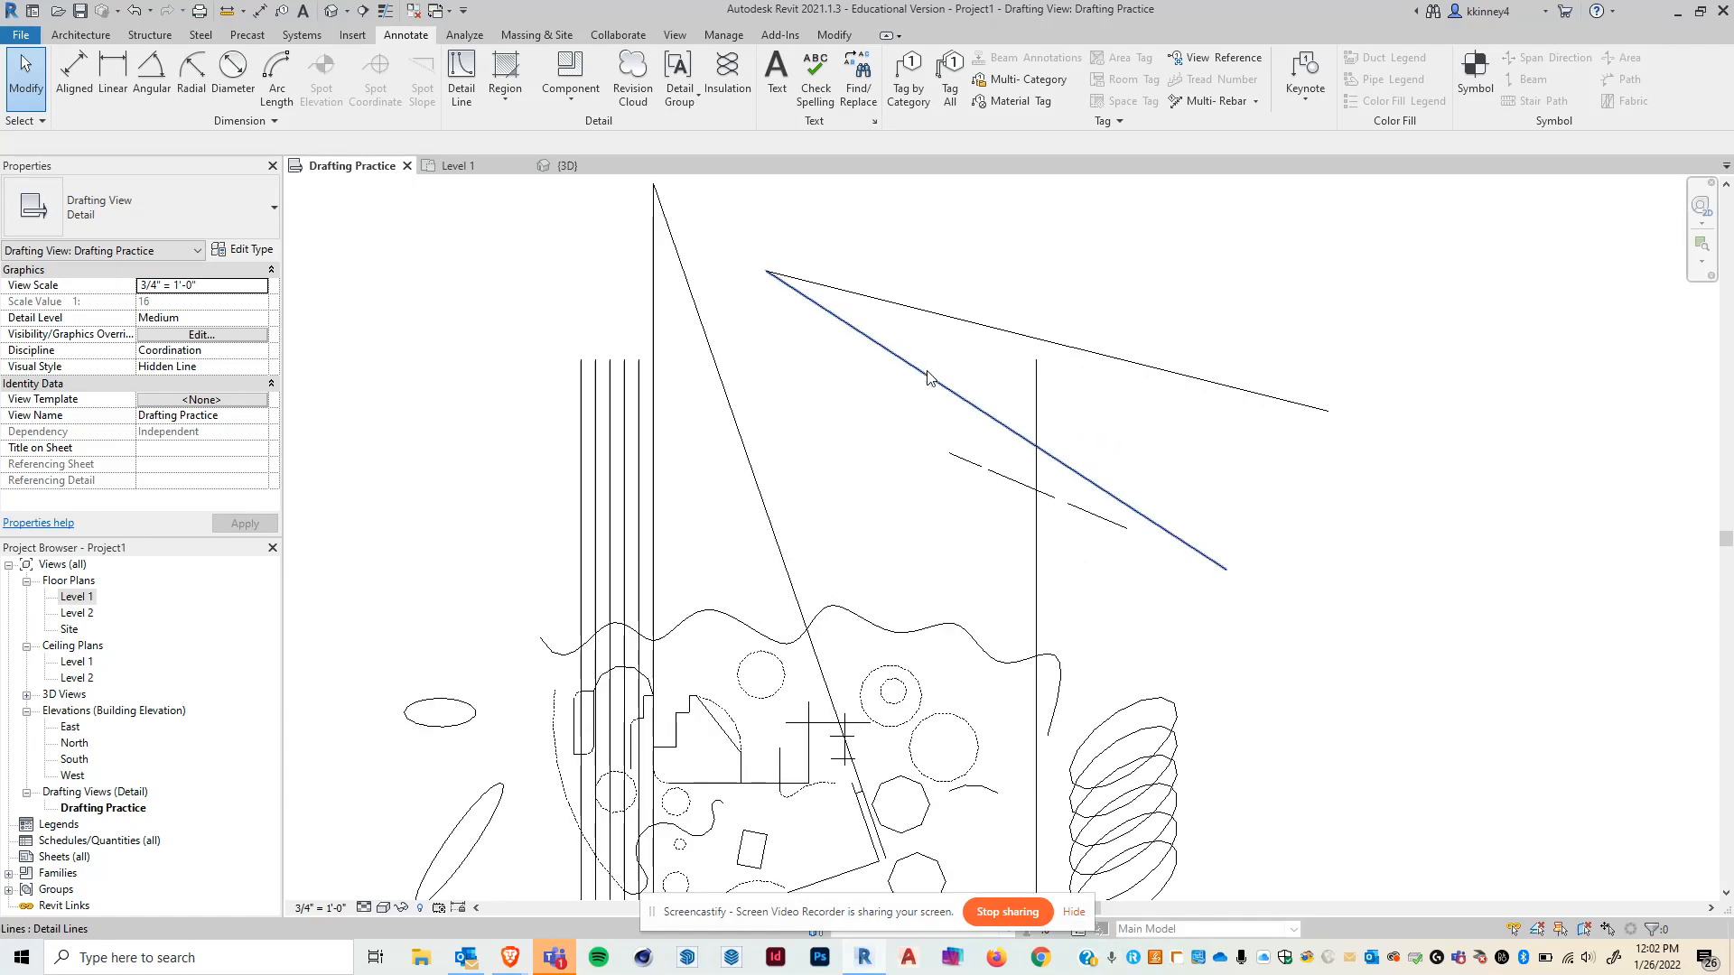
{"action": "mouse_move", "coordinate": [918, 446]}
{"action": "middle_mouse_down"}
{"action": "mouse_move", "coordinate": [735, 430]}
{"action": "mouse_move", "coordinate": [814, 253]}
{"action": "mouse_move", "coordinate": [817, 442]}
{"action": "middle_mouse_up"}
{"action": "scroll", "coordinate": [822, 307], "scroll_direction": "down", "scroll_amount": 3}
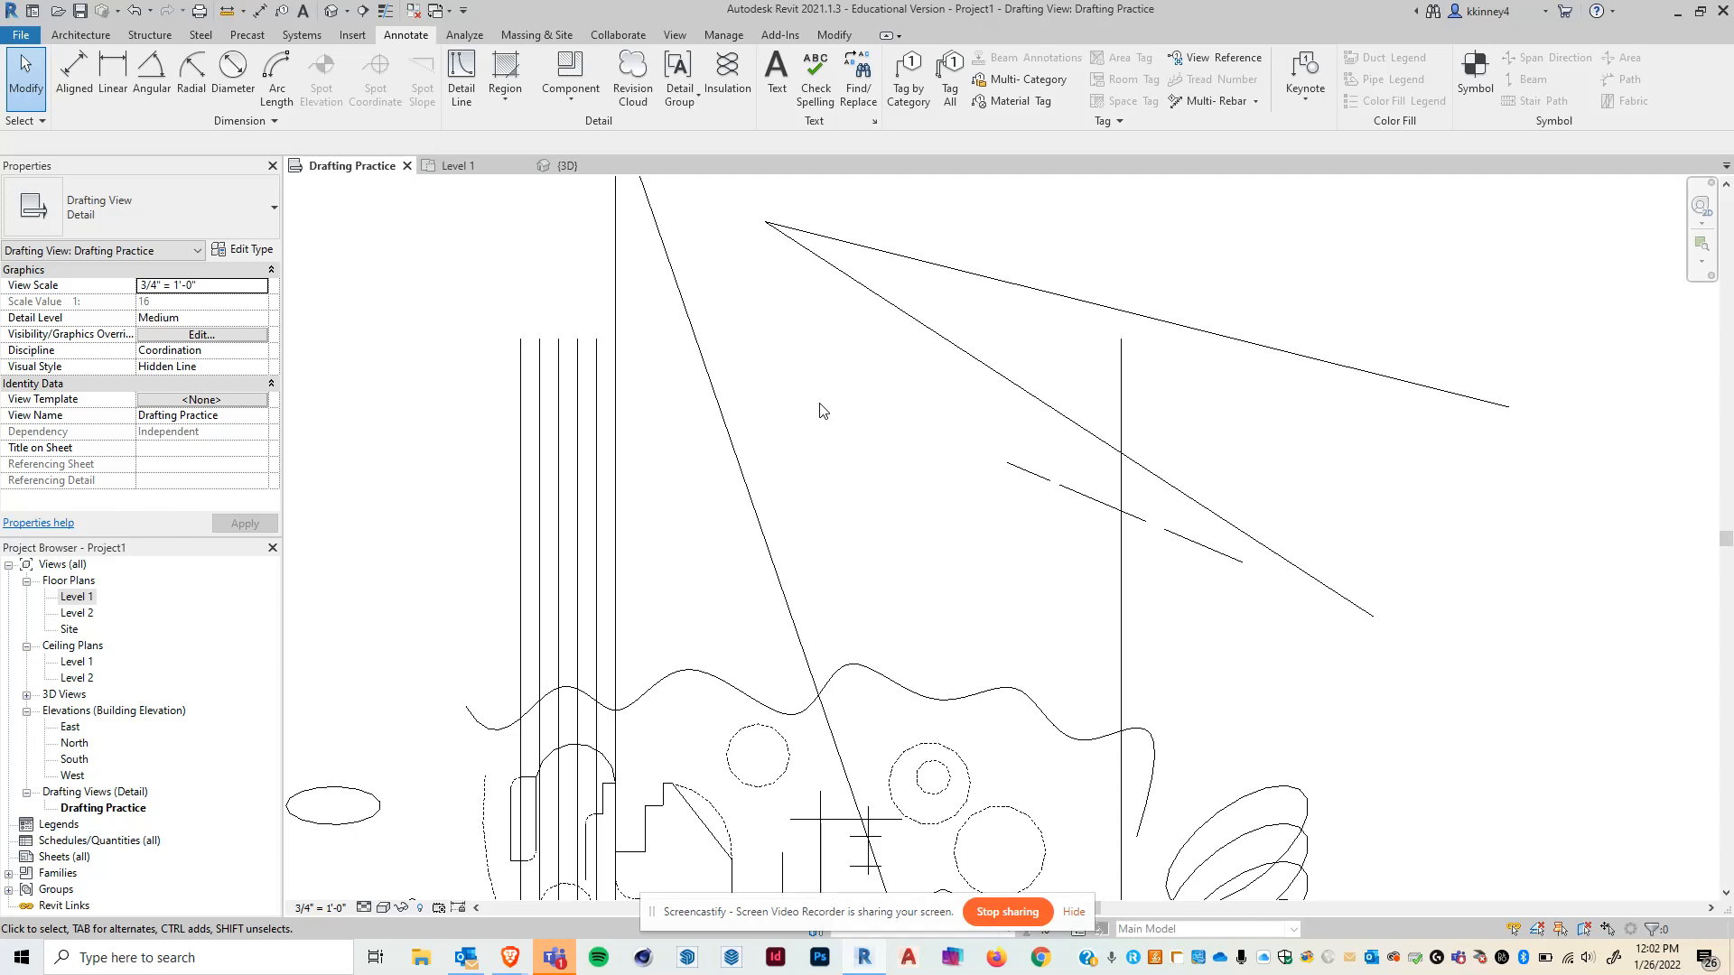
{"action": "left_click", "coordinate": [929, 329]}
{"action": "left_click", "coordinate": [759, 88]}
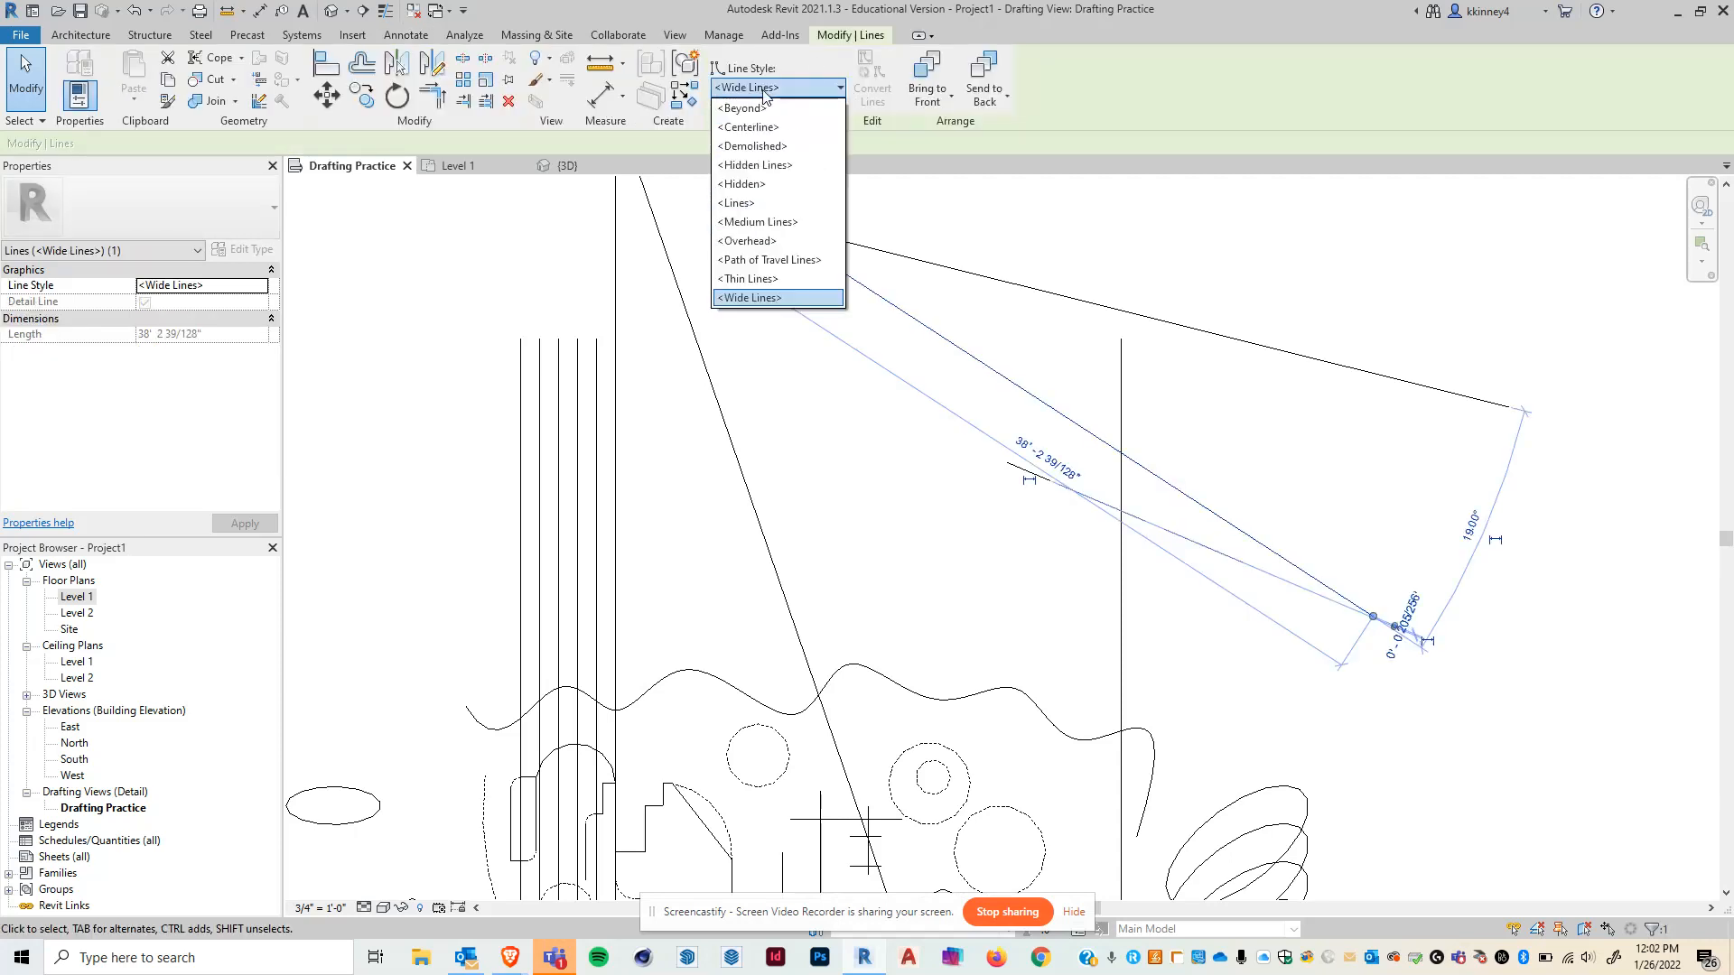
{"action": "left_click", "coordinate": [806, 449]}
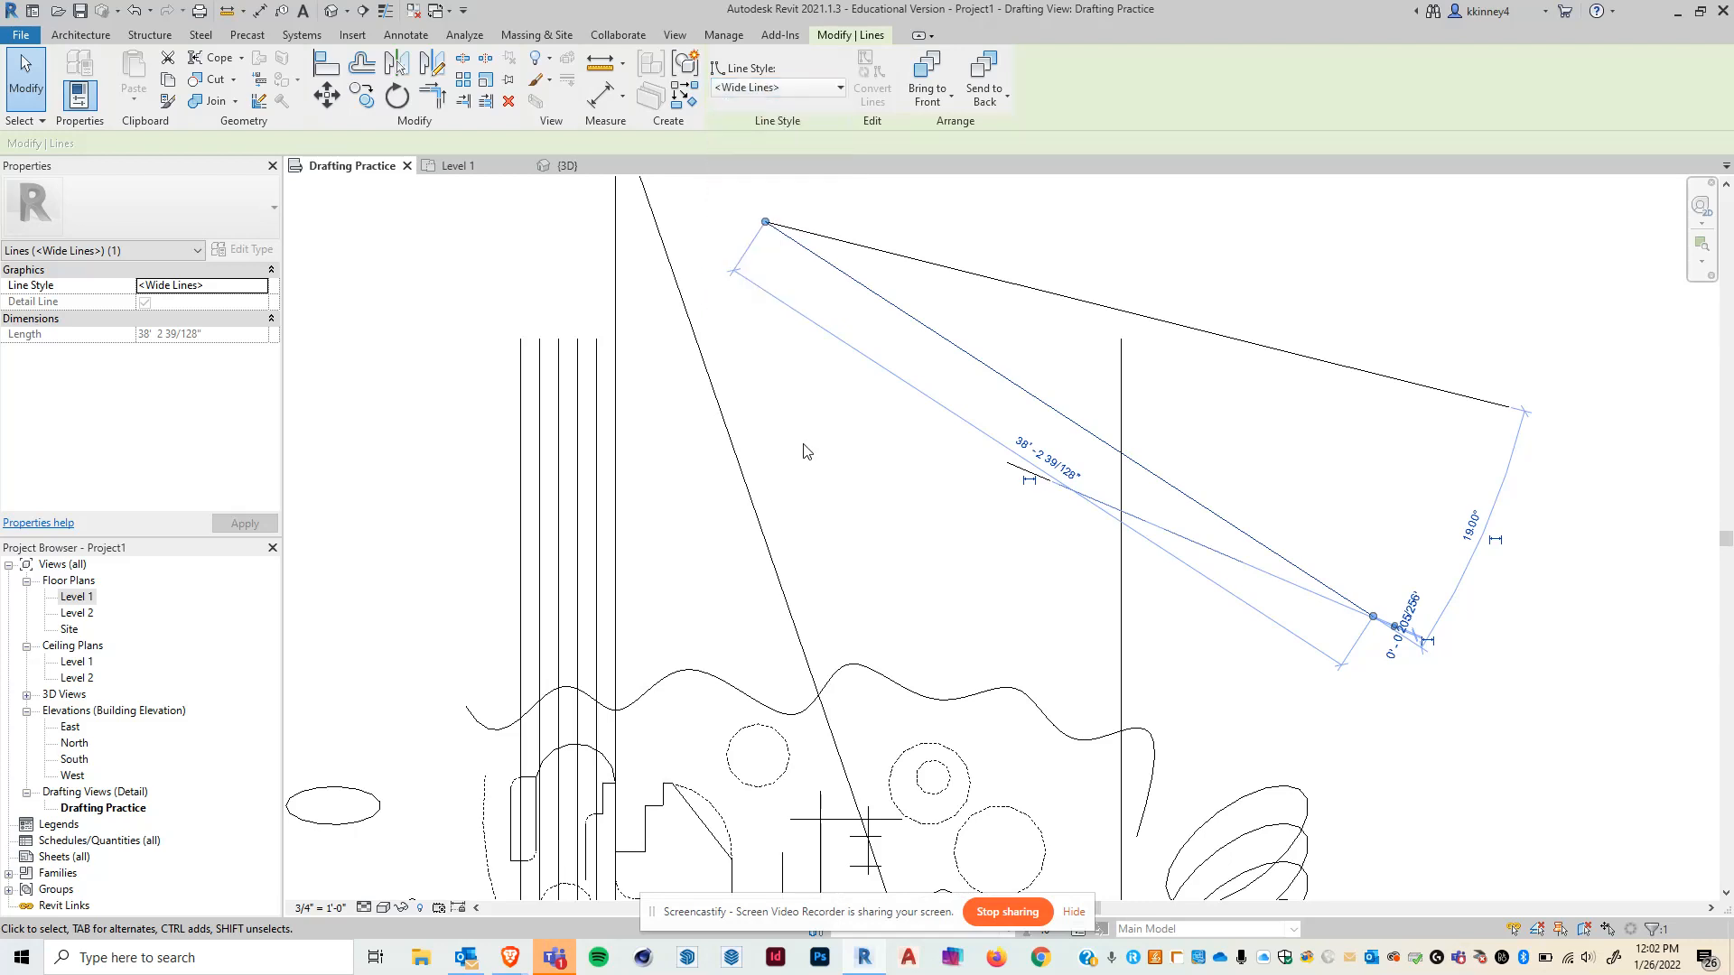
{"action": "left_click", "coordinate": [804, 444]}
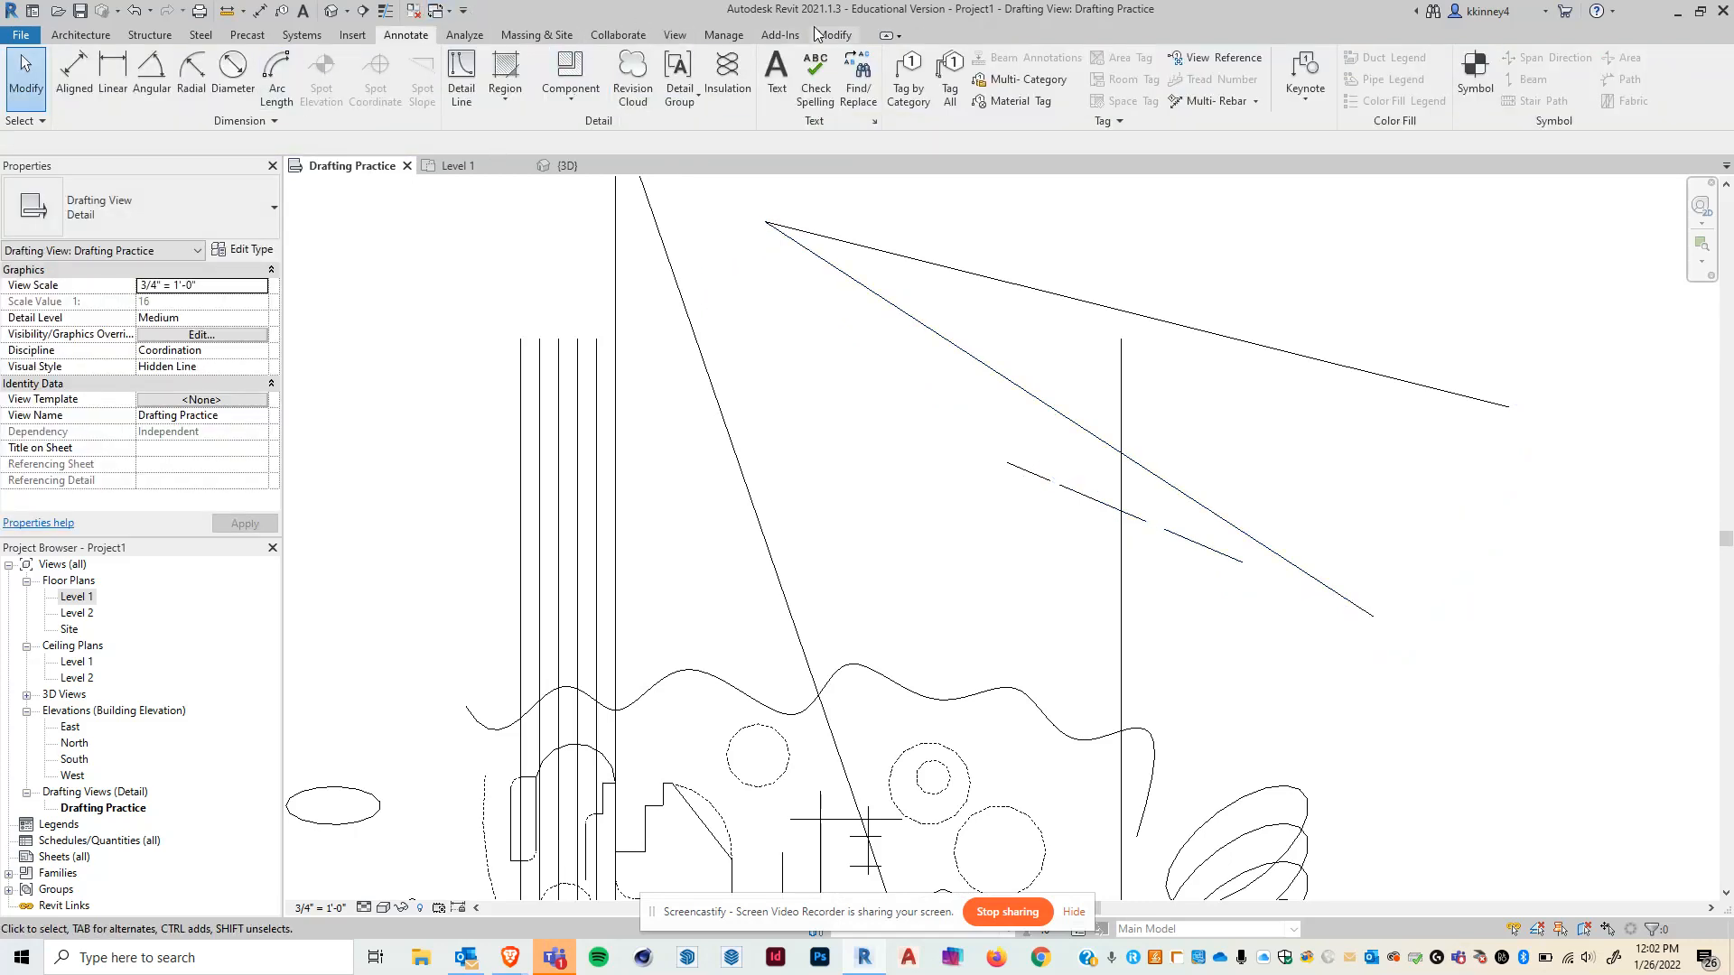
- Open the Line Styles settings and expand the Lines category
{"action": "left_click", "coordinate": [732, 37]}
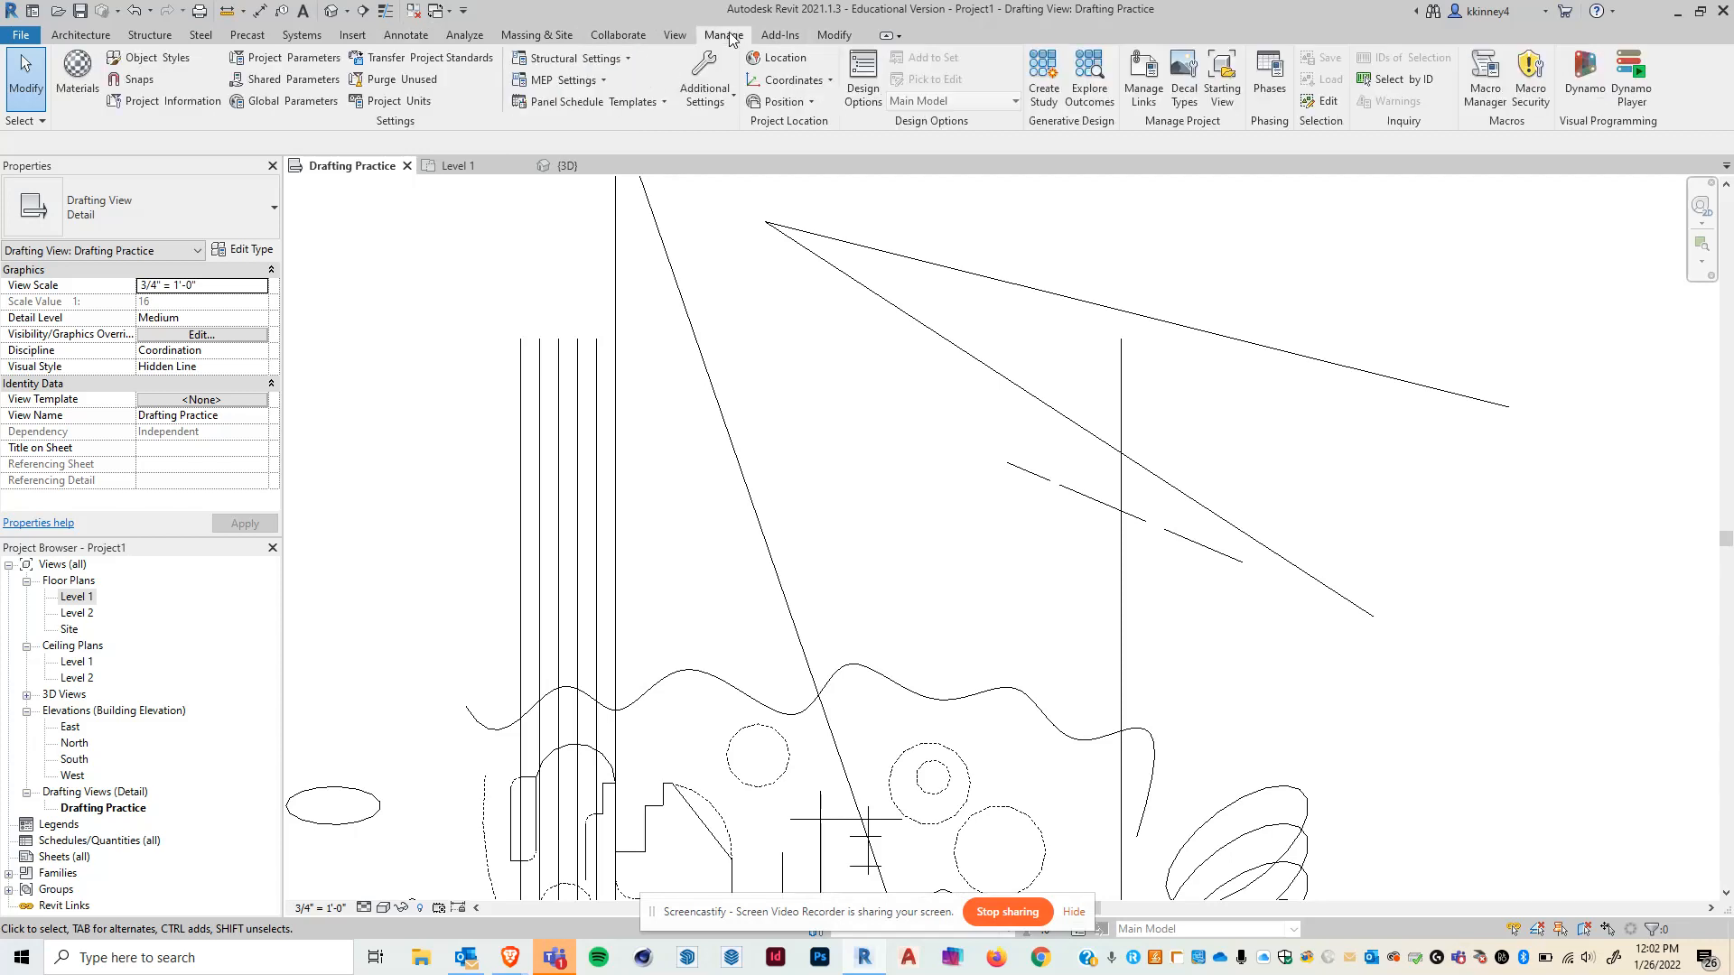
{"action": "left_click", "coordinate": [729, 100]}
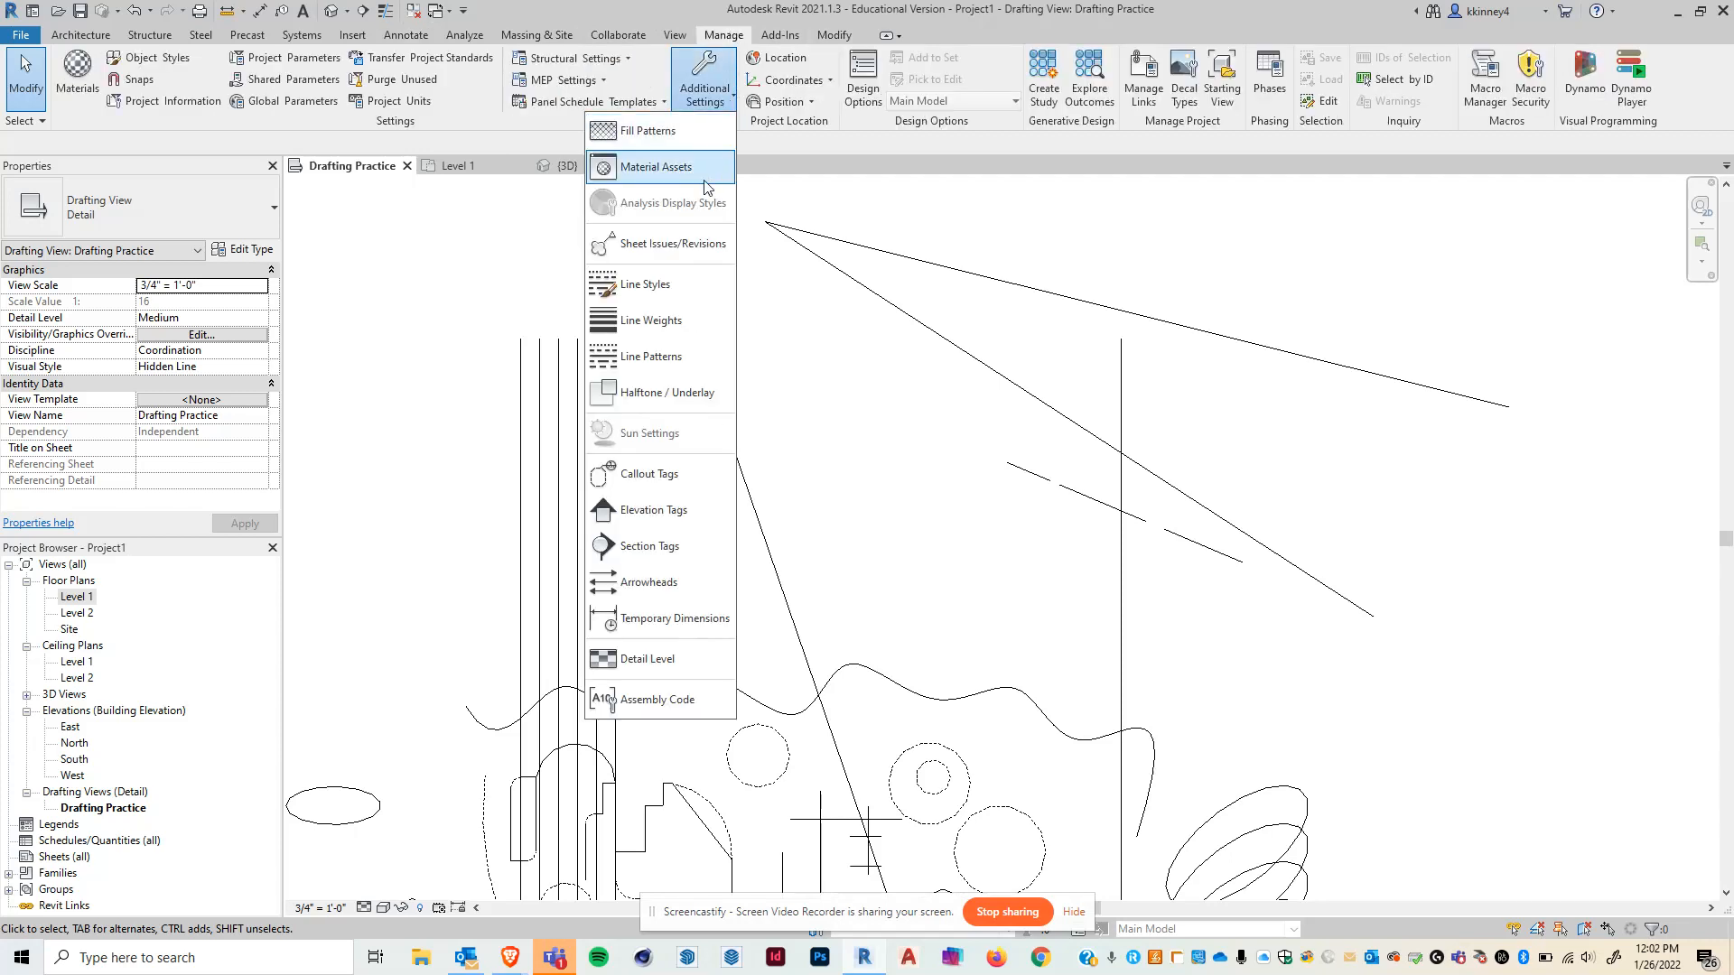
{"action": "left_click", "coordinate": [689, 281]}
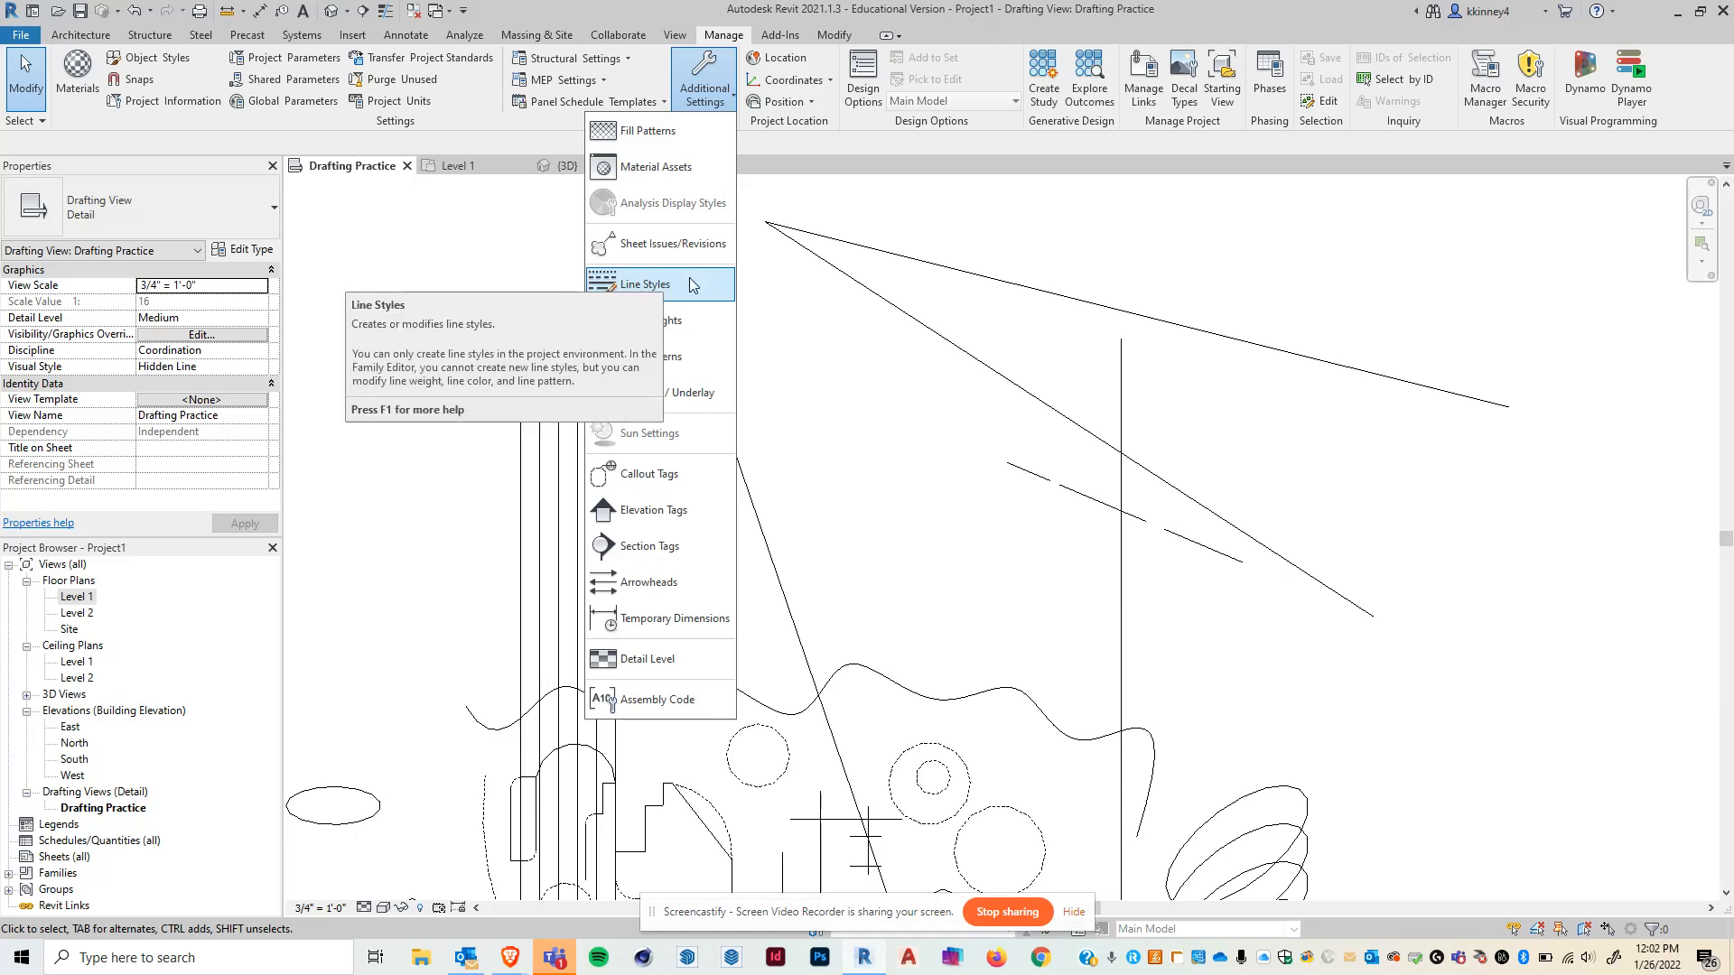
{"action": "left_click", "coordinate": [691, 285]}
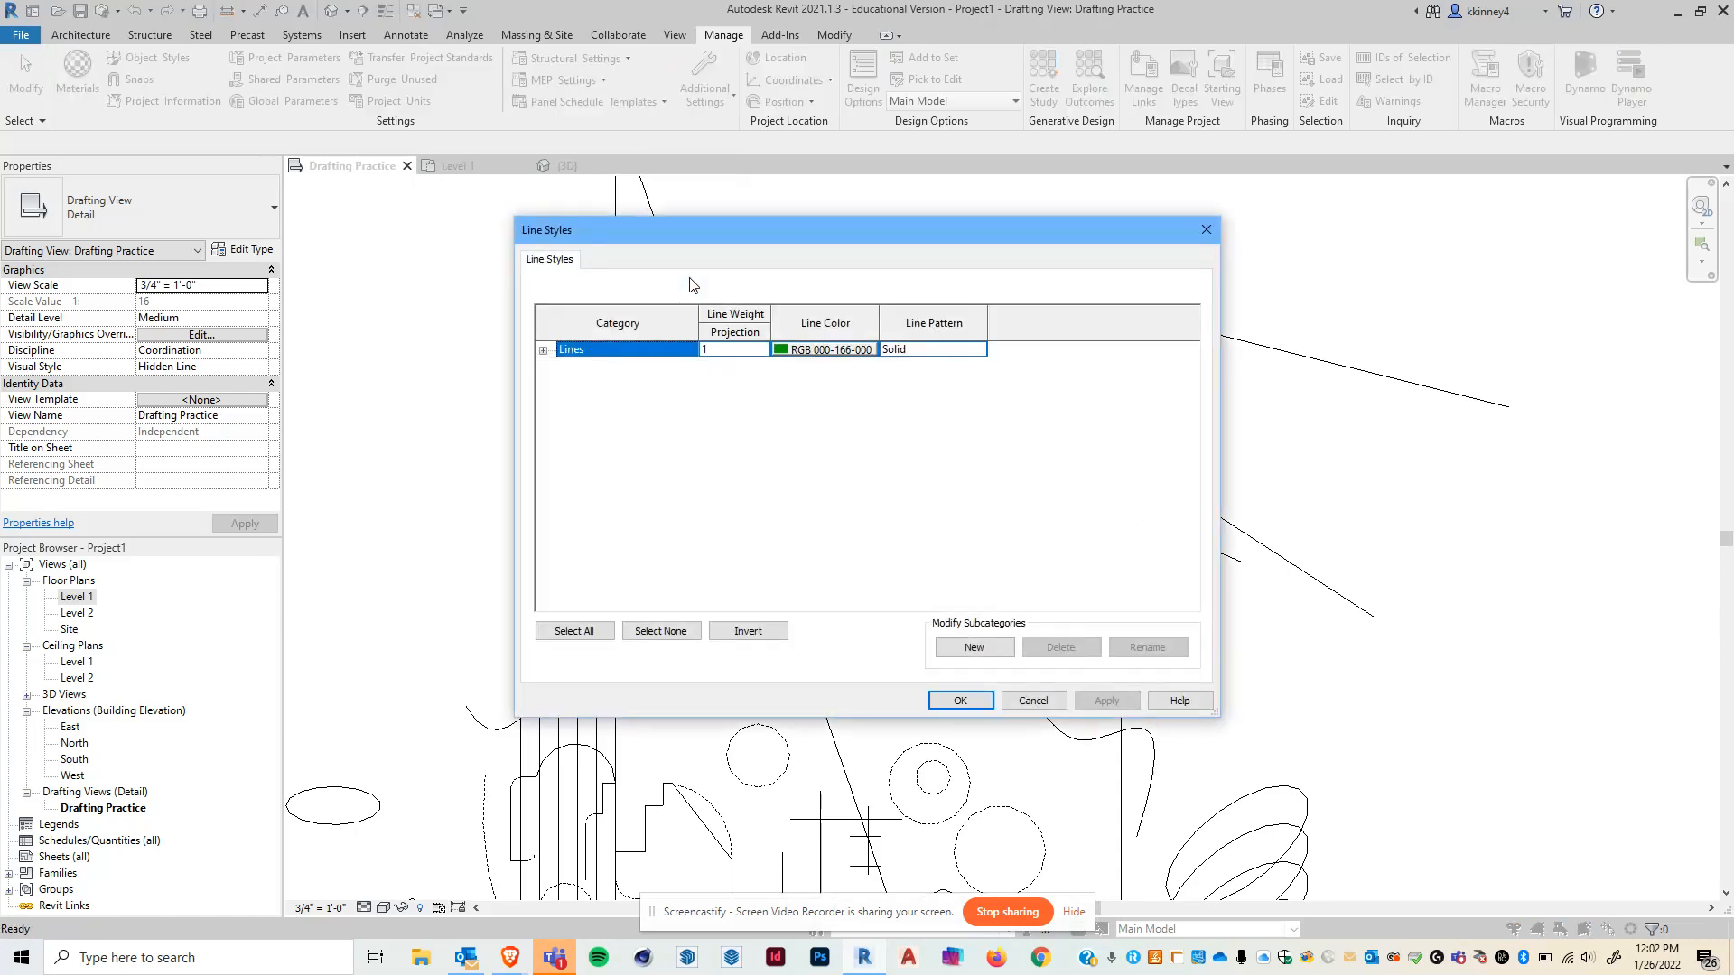
{"action": "left_click_drag", "start_coordinate": [795, 231], "coordinate": [828, 152]}
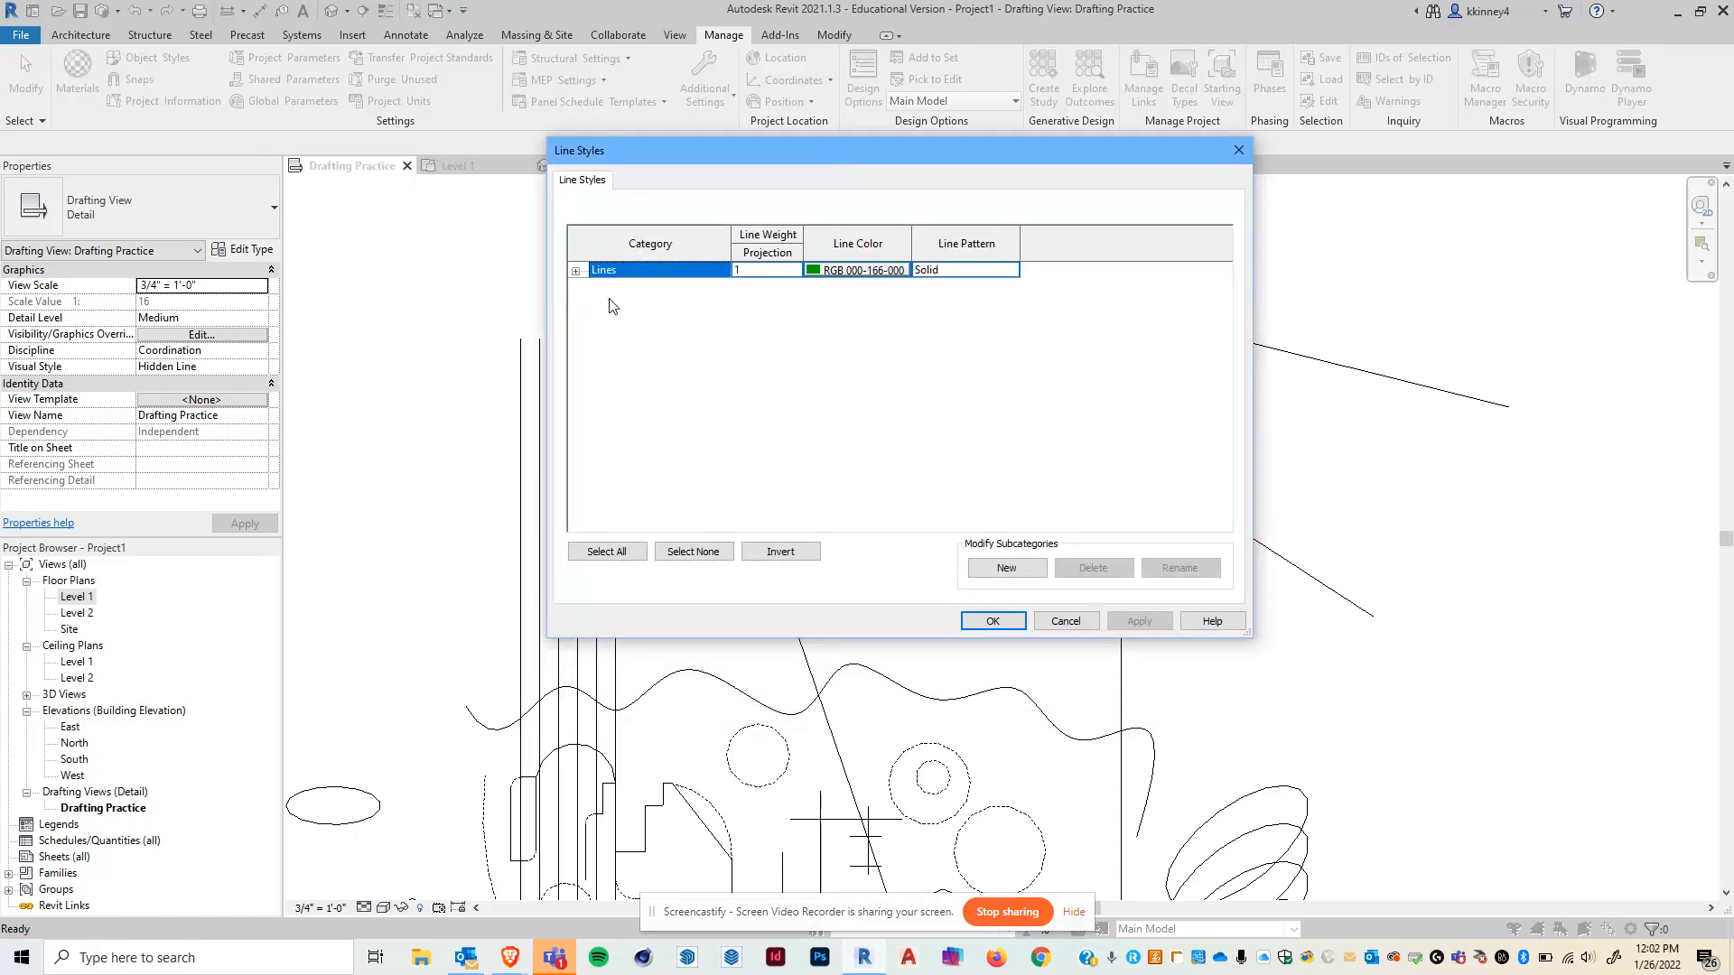
{"action": "left_click", "coordinate": [575, 271]}
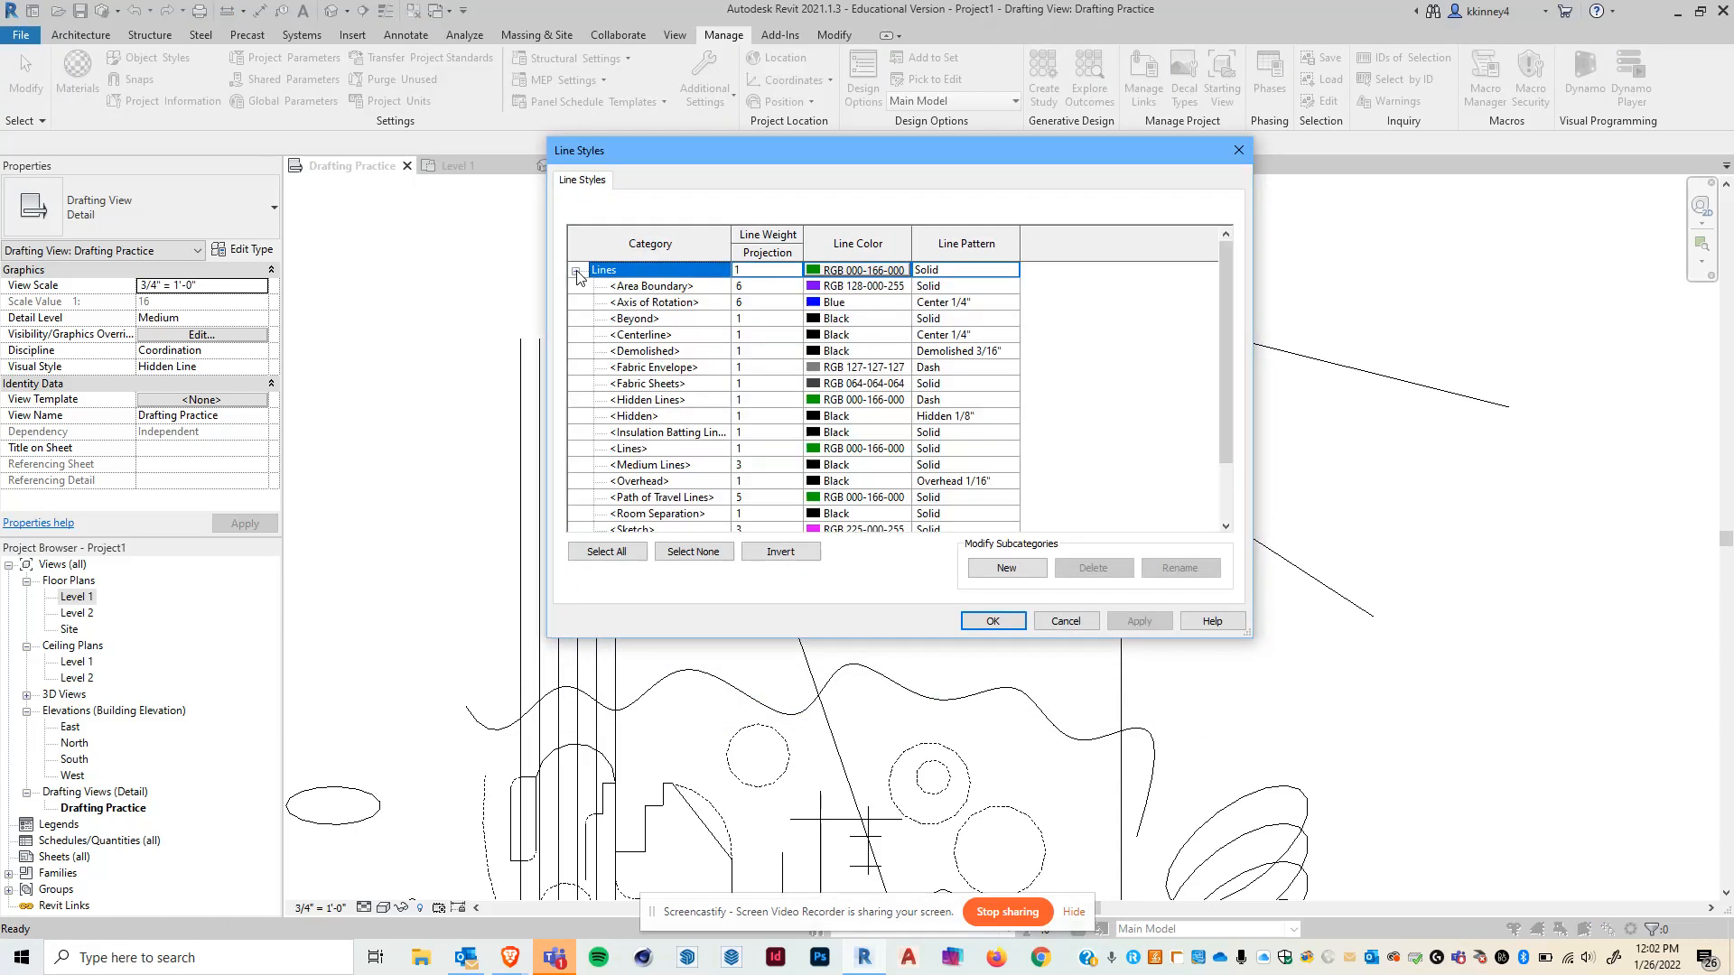
{"action": "left_click_drag", "start_coordinate": [717, 639], "coordinate": [696, 835]}
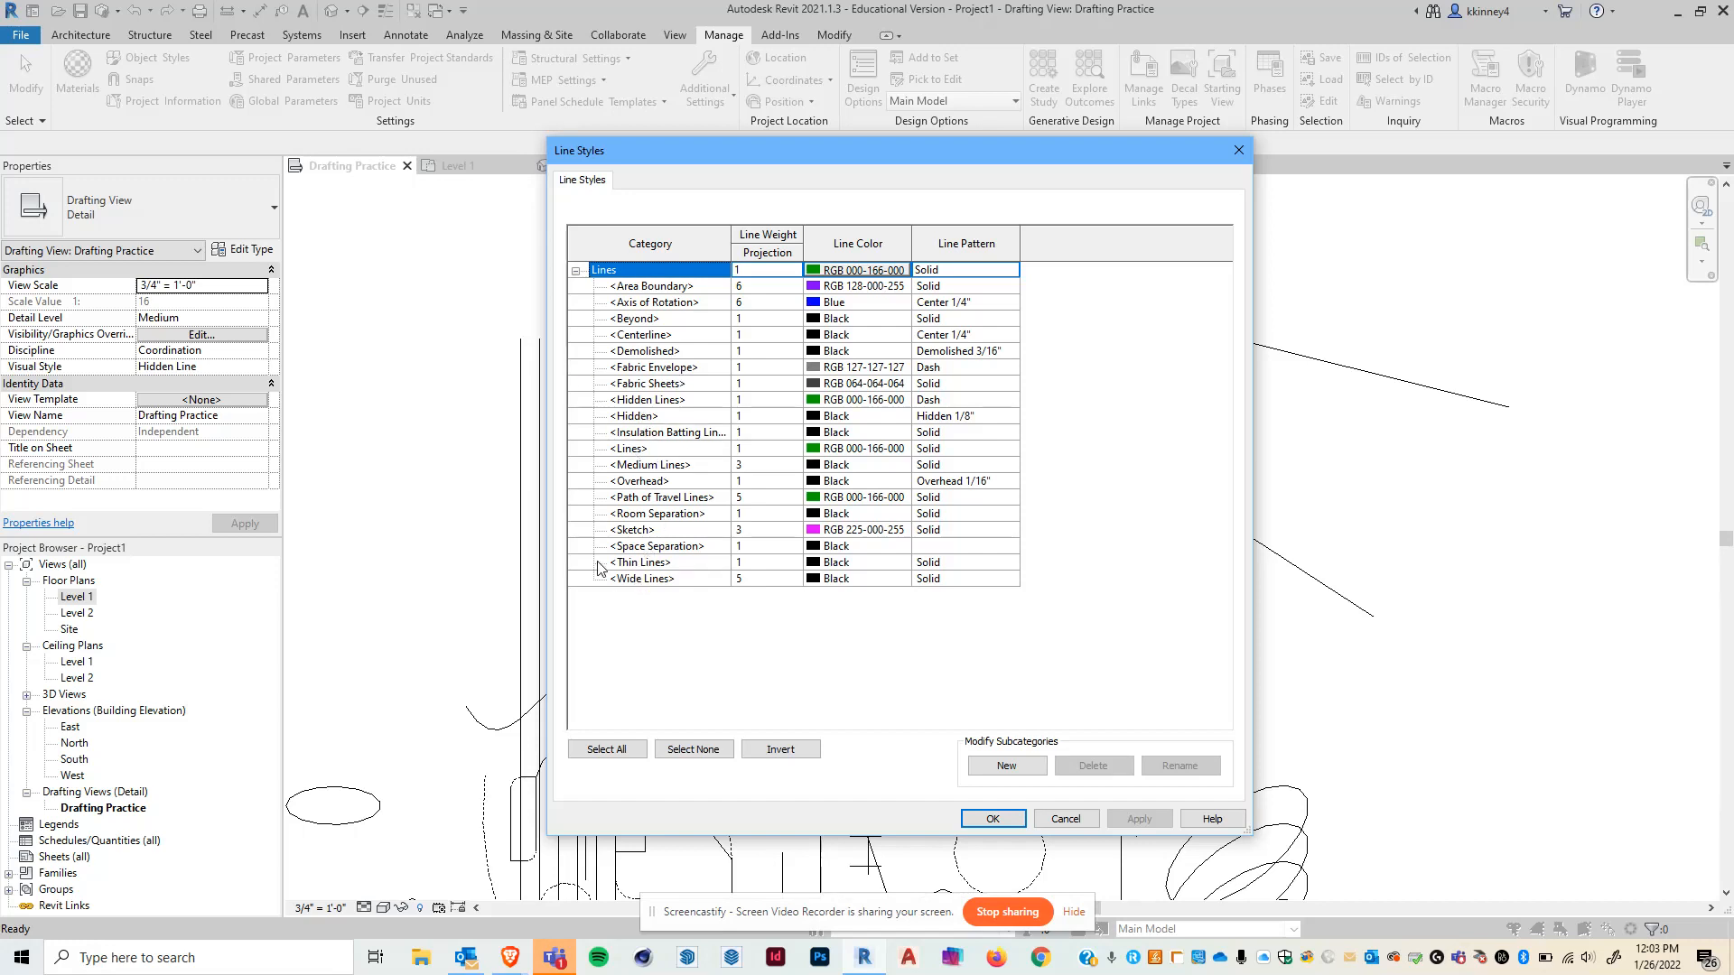
- Create a new Lines subcategory named Wide 2
{"action": "left_click", "coordinate": [1002, 772]}
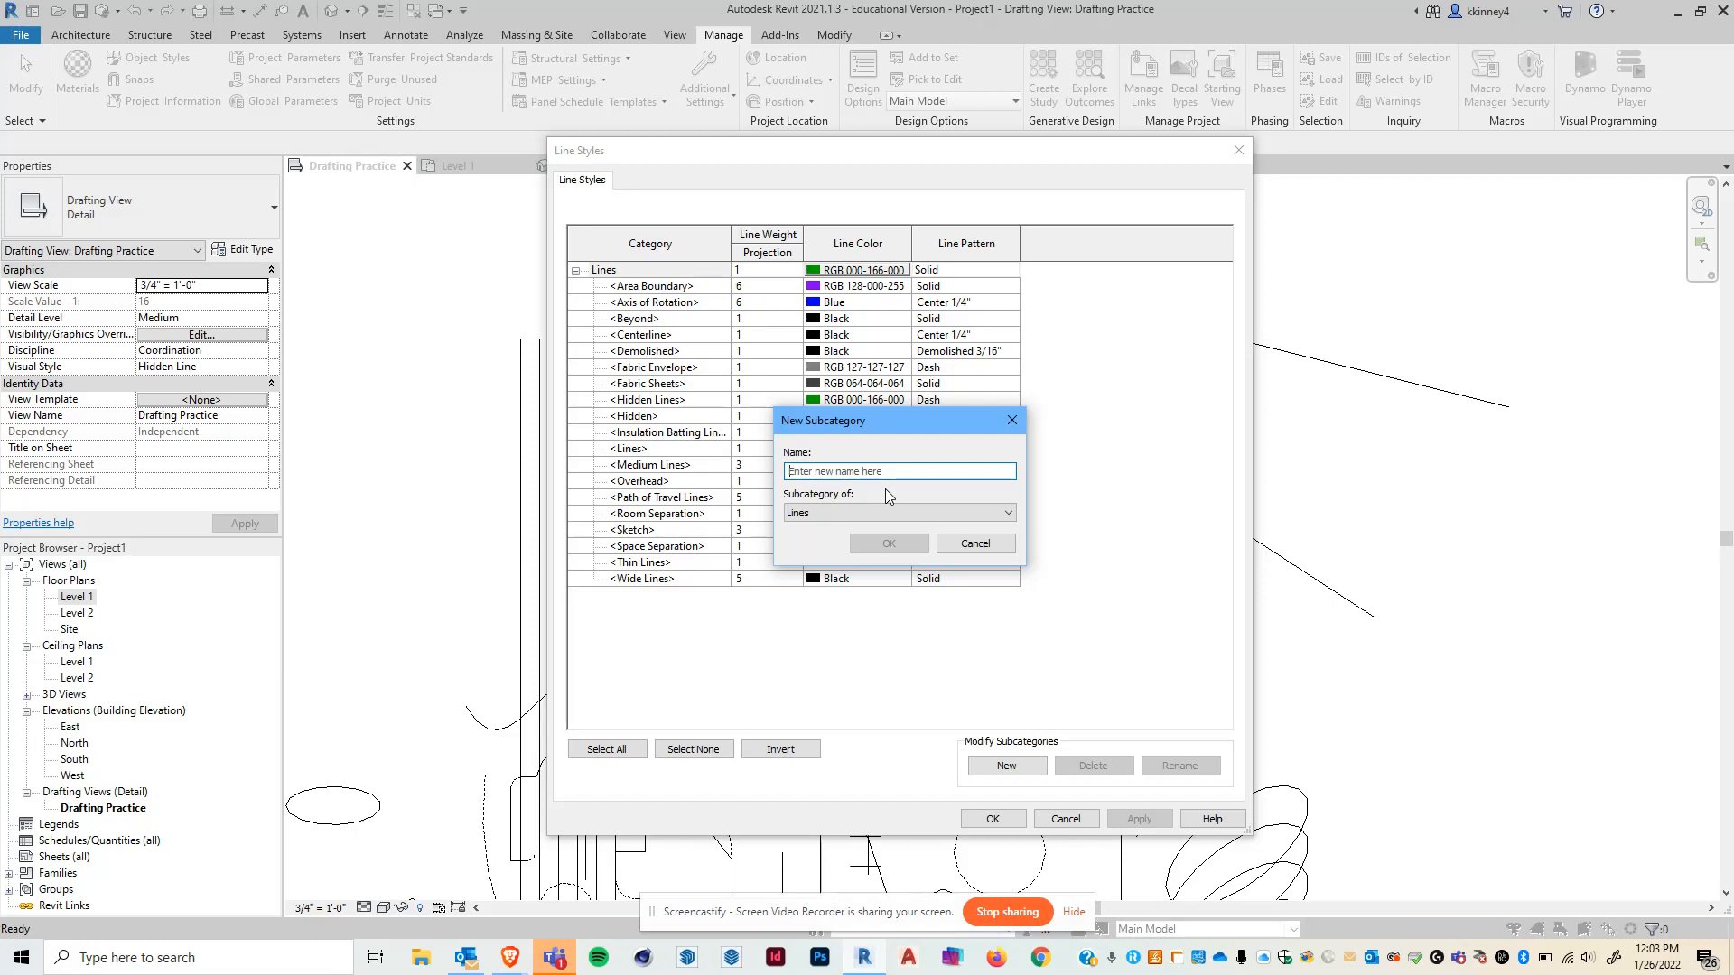
{"action": "type", "text": "<"}
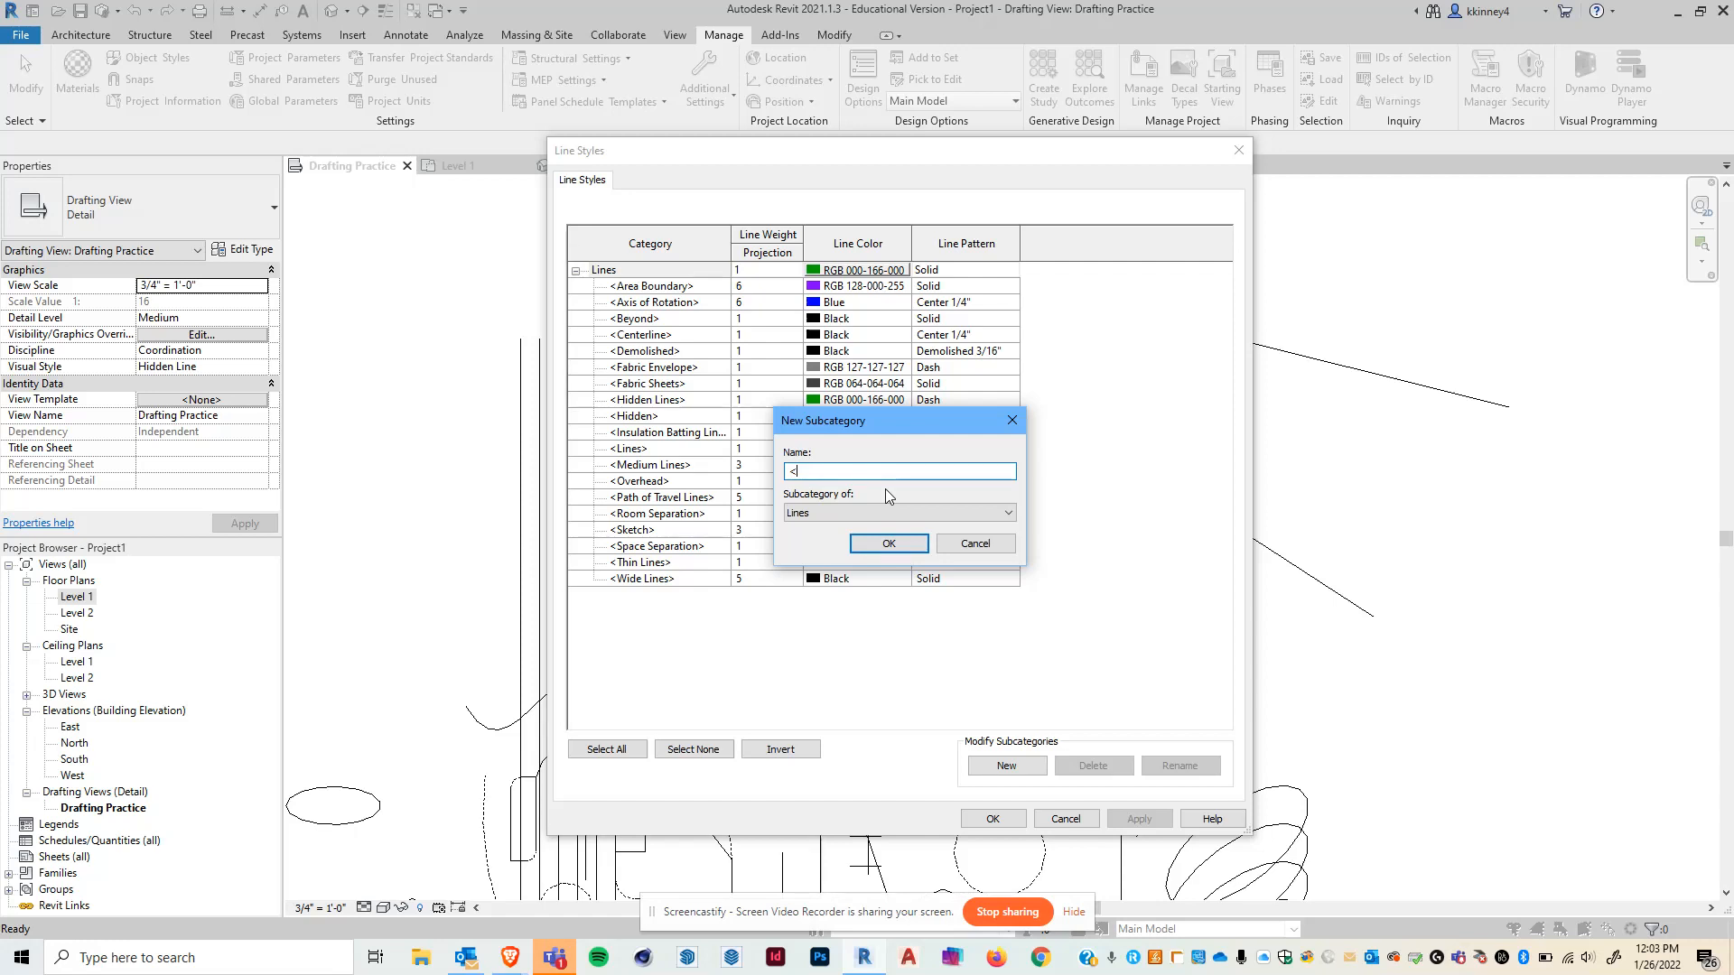
{"action": "type", "text": "Wide 2>"}
{"action": "left_click", "coordinate": [903, 543]}
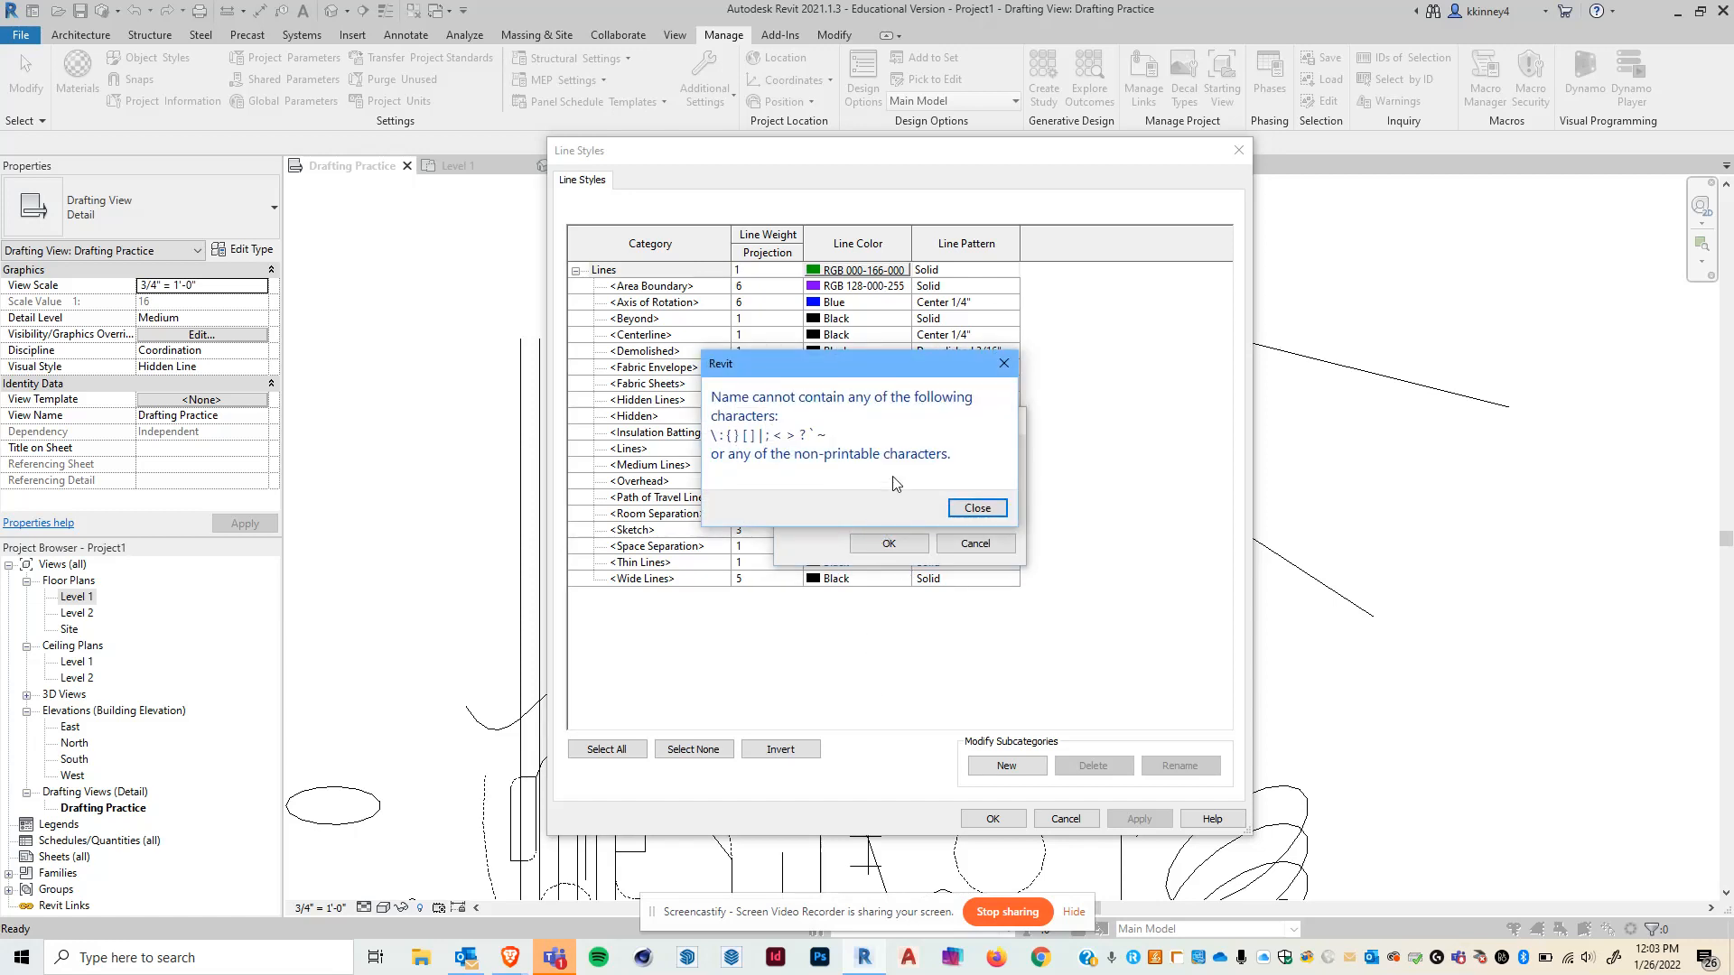
{"action": "left_click", "coordinate": [977, 508]}
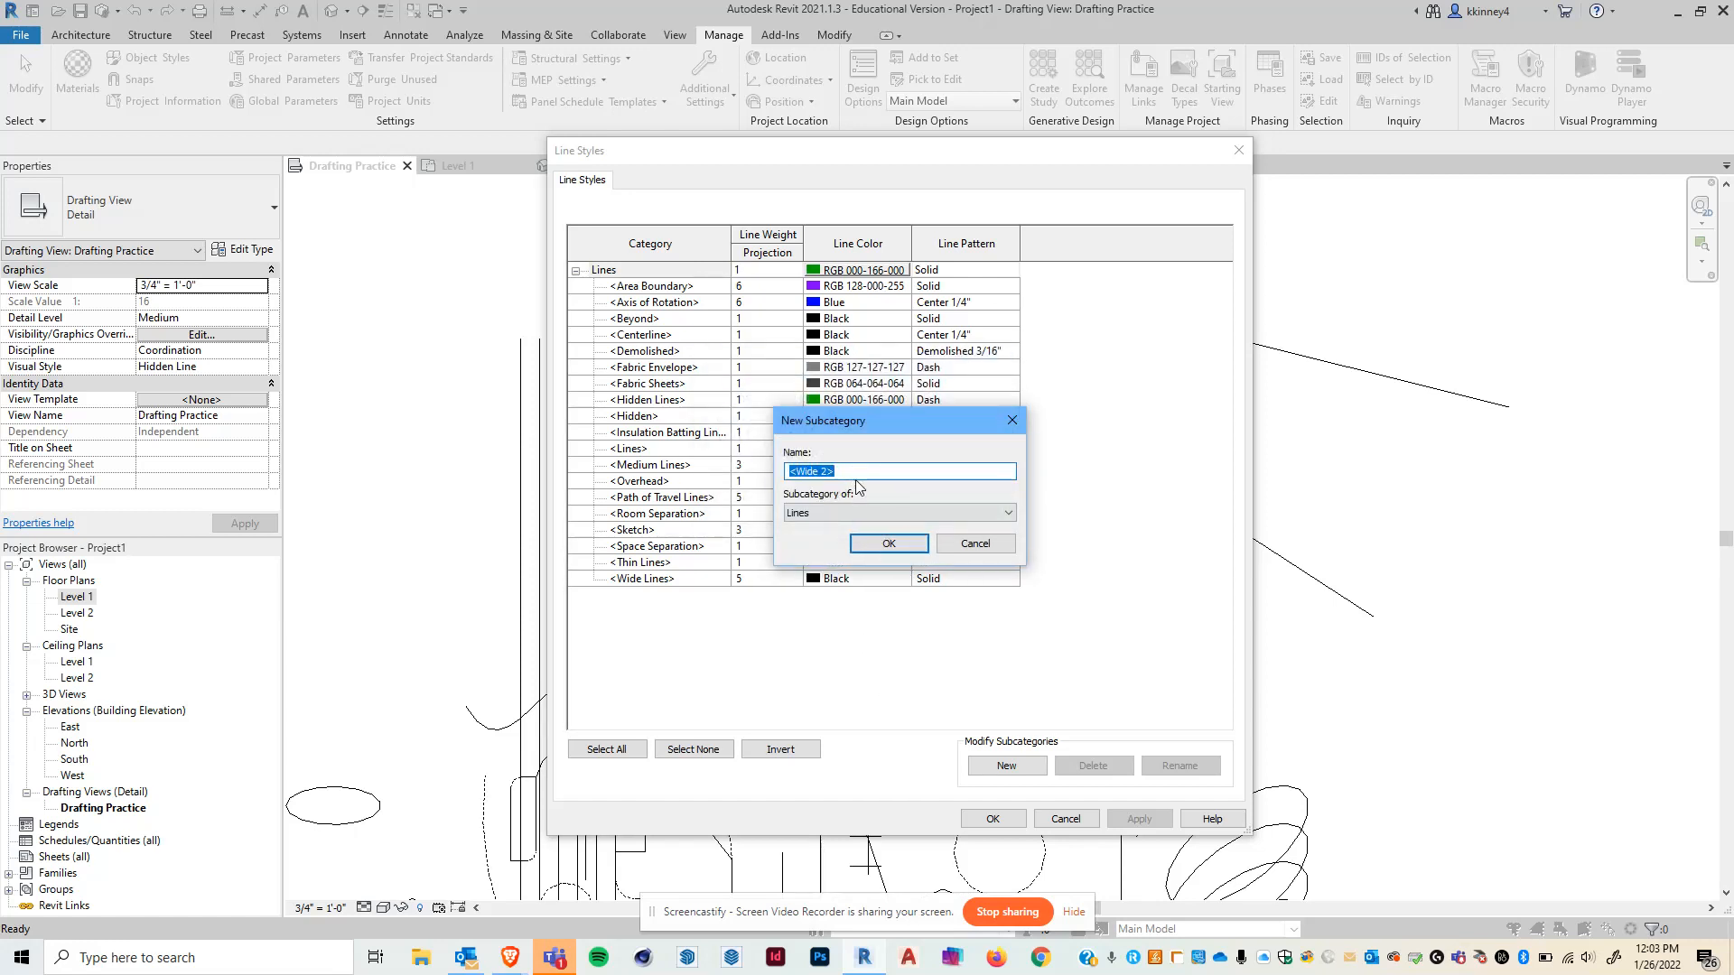
{"action": "type", "text": "Wid"}
{"action": "left_click", "coordinate": [886, 542]}
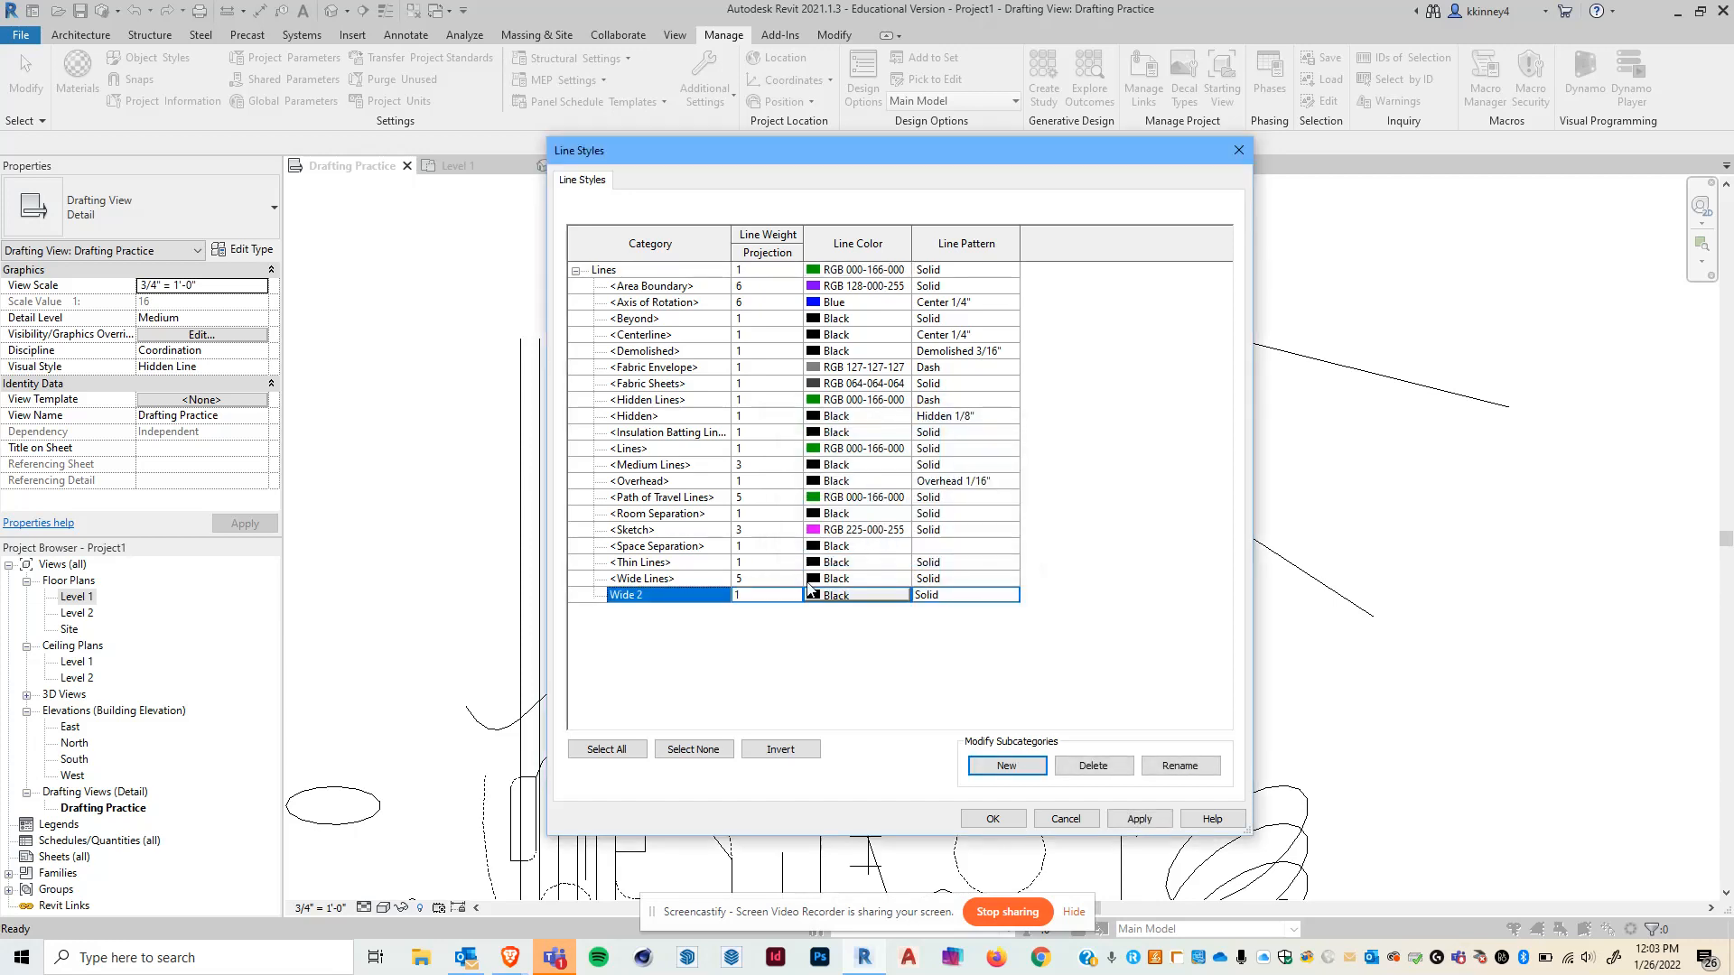
- Set the Wide 2 line style's projection line weight to 10
{"action": "left_click", "coordinate": [747, 596]}
{"action": "left_click", "coordinate": [794, 596]}
{"action": "left_click_drag", "start_coordinate": [793, 632], "coordinate": [795, 665]}
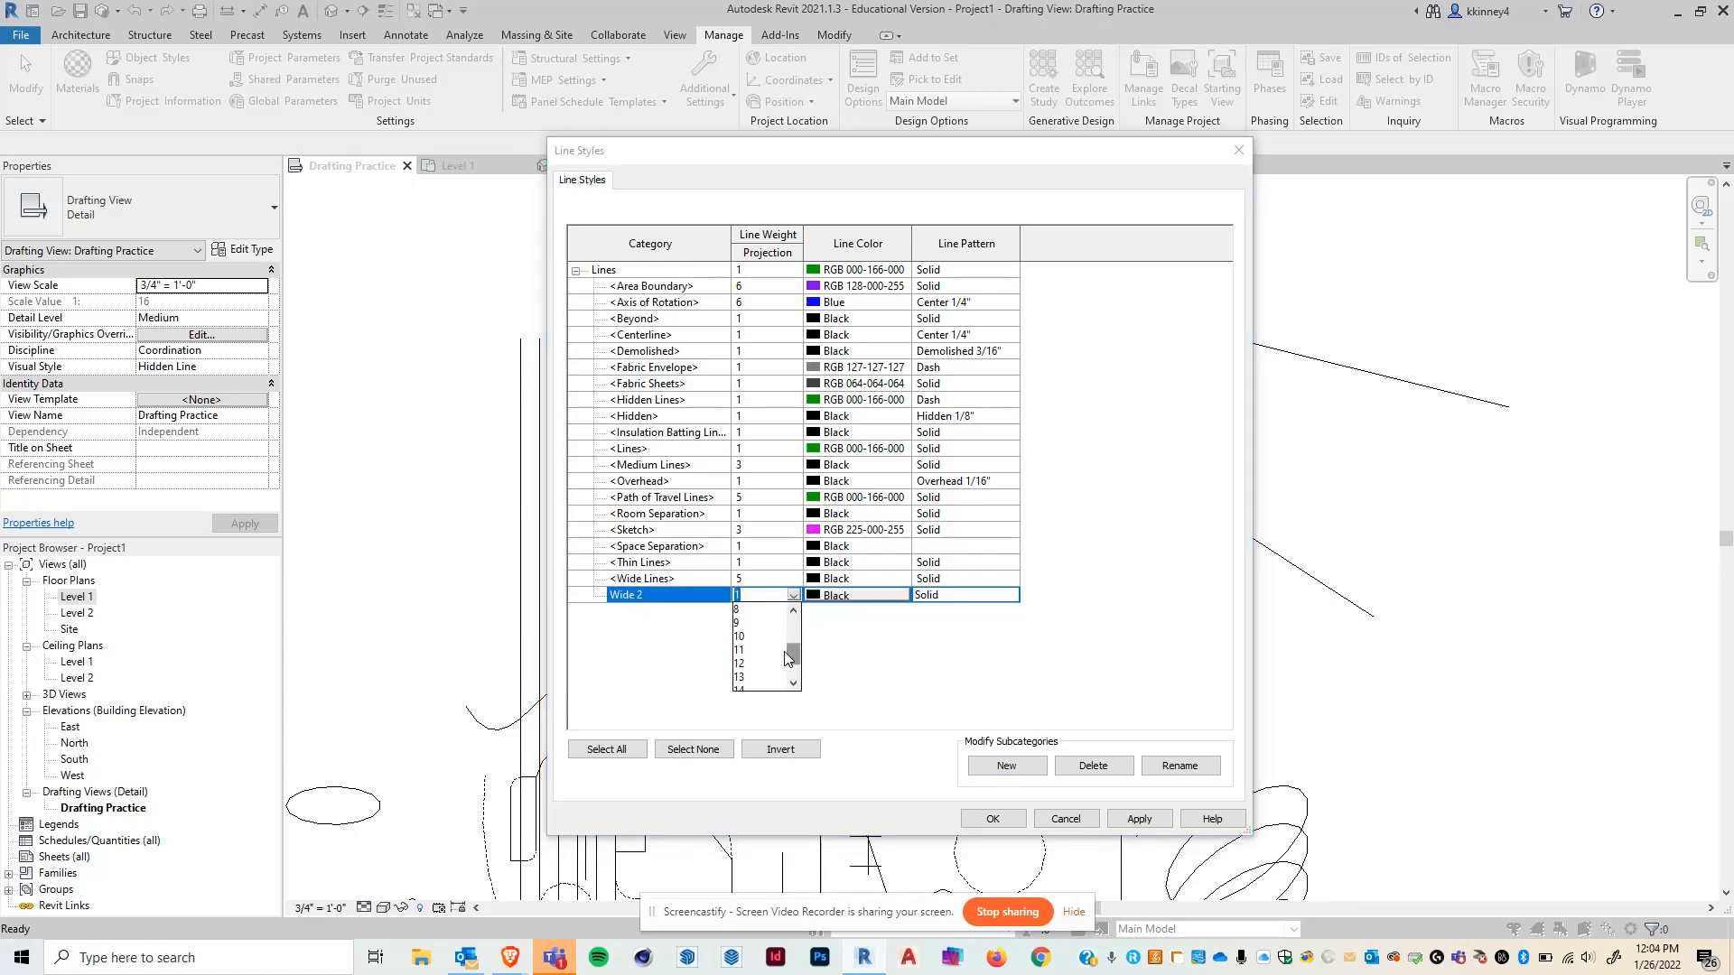
{"action": "left_click", "coordinate": [745, 637]}
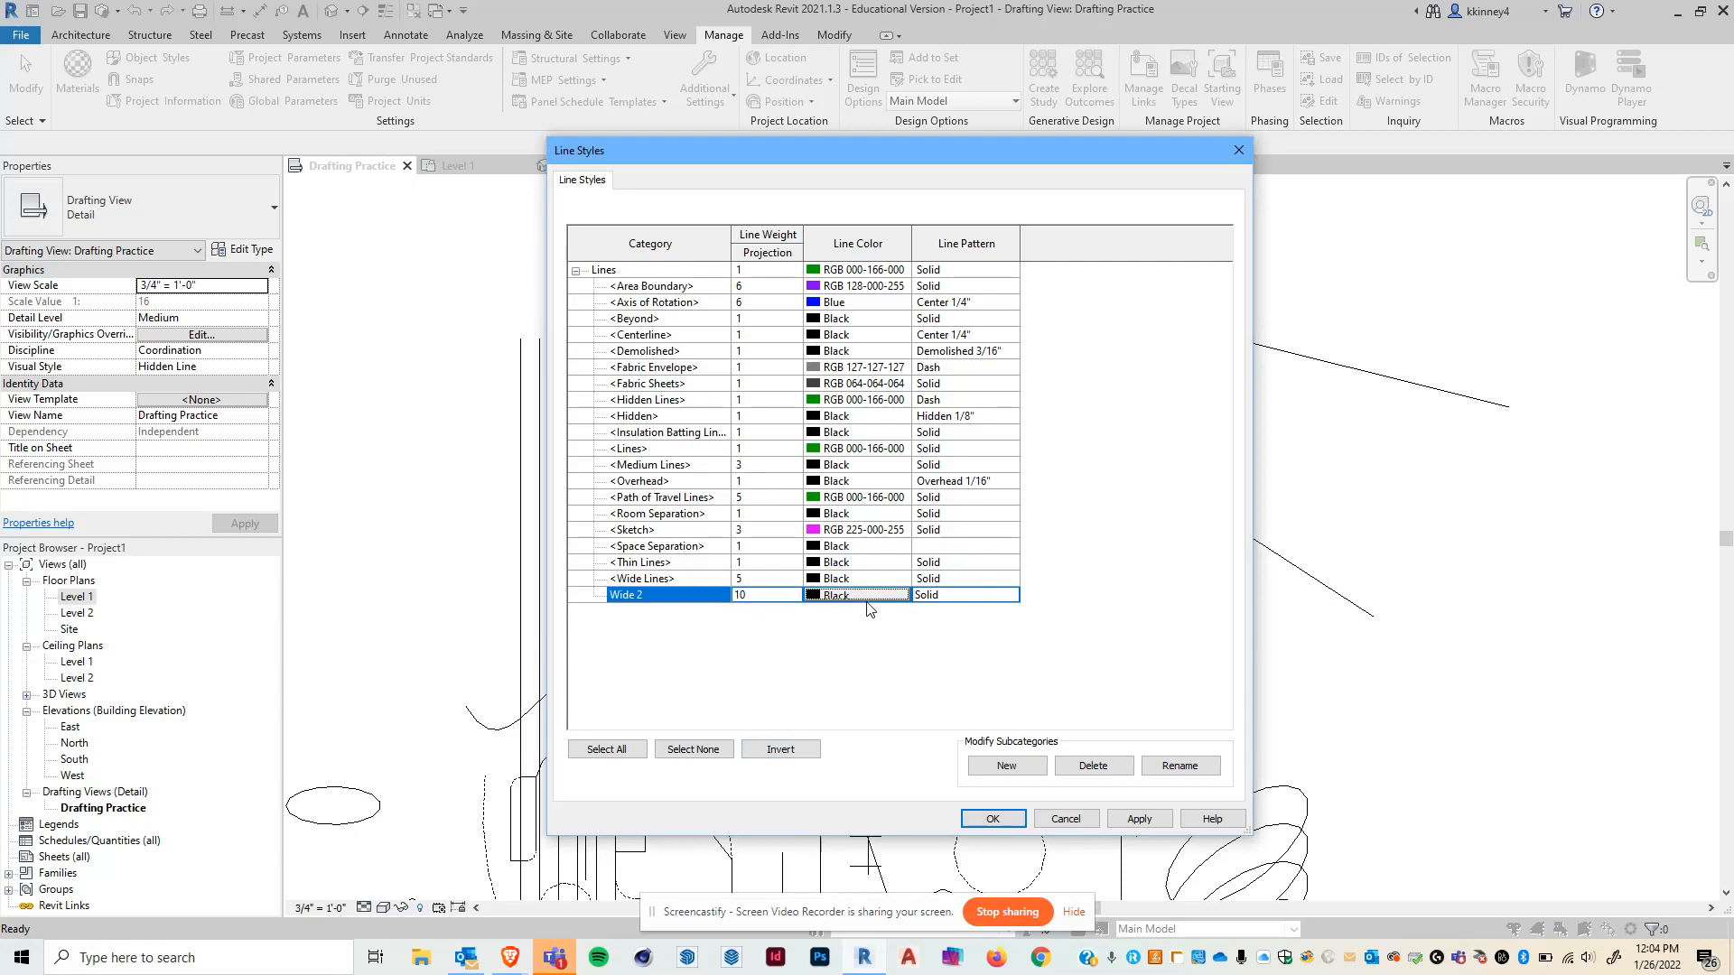
- Set the Wide 2 line style's colour to RGB 153-237-027 and apply the Line Styles changes
{"action": "left_click", "coordinate": [842, 598]}
{"action": "left_click", "coordinate": [966, 377]}
{"action": "left_click", "coordinate": [1093, 437]}
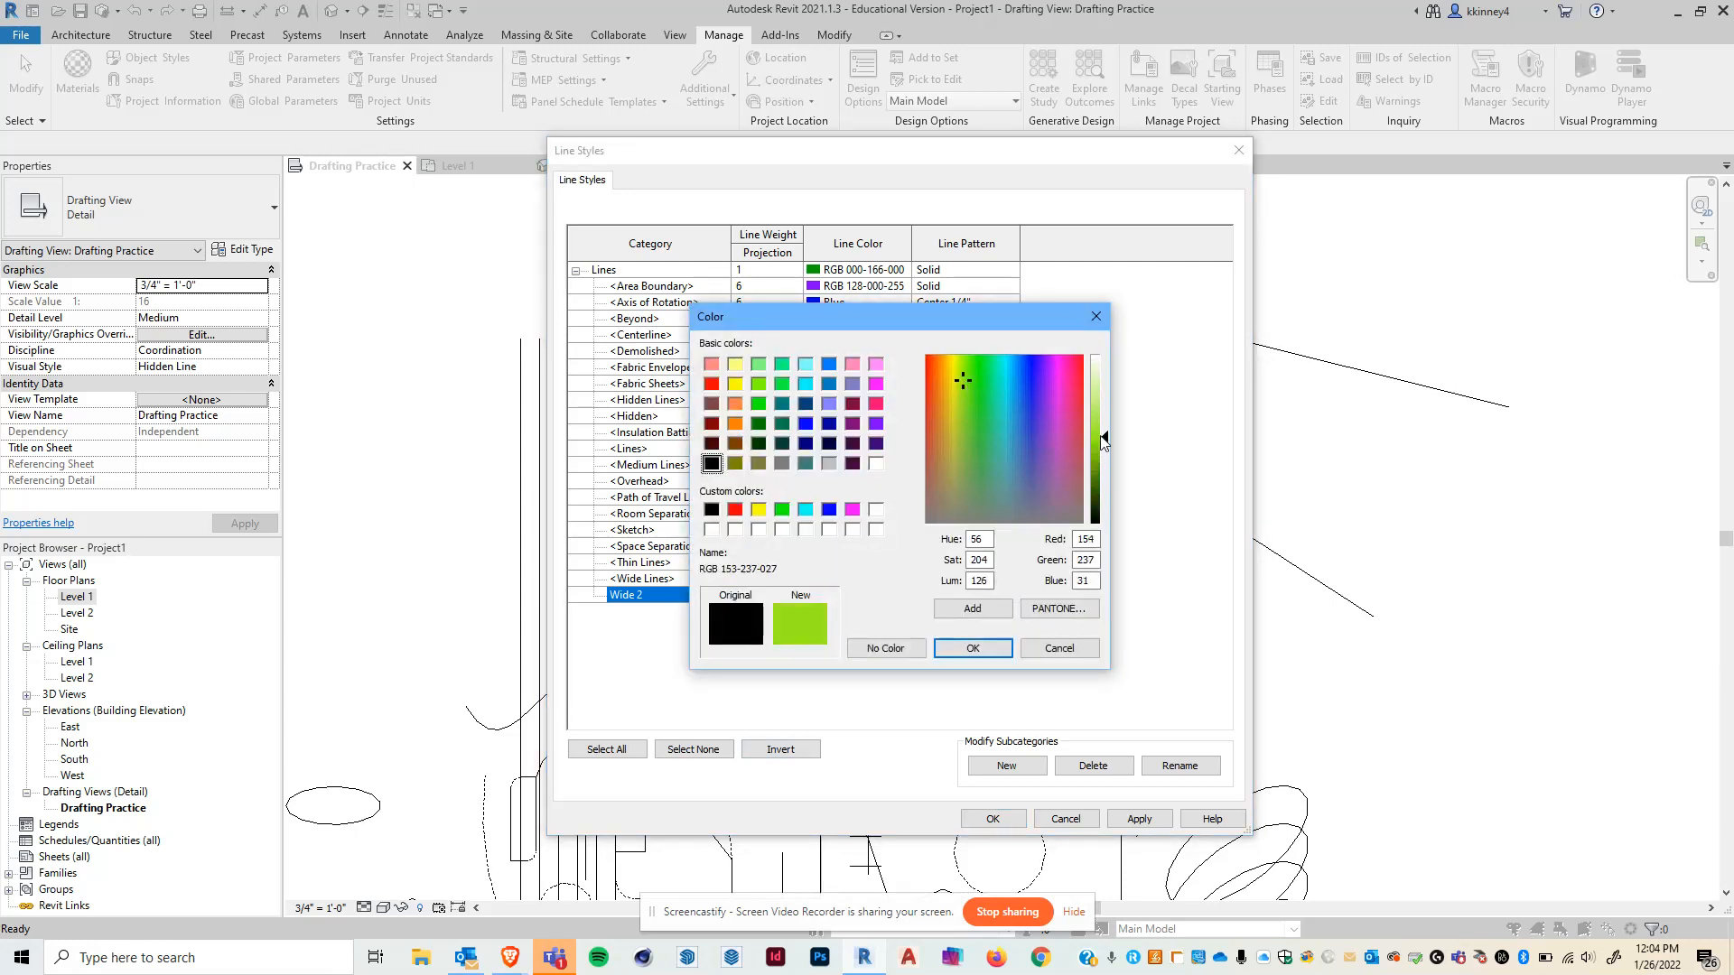
{"action": "left_click", "coordinate": [973, 650]}
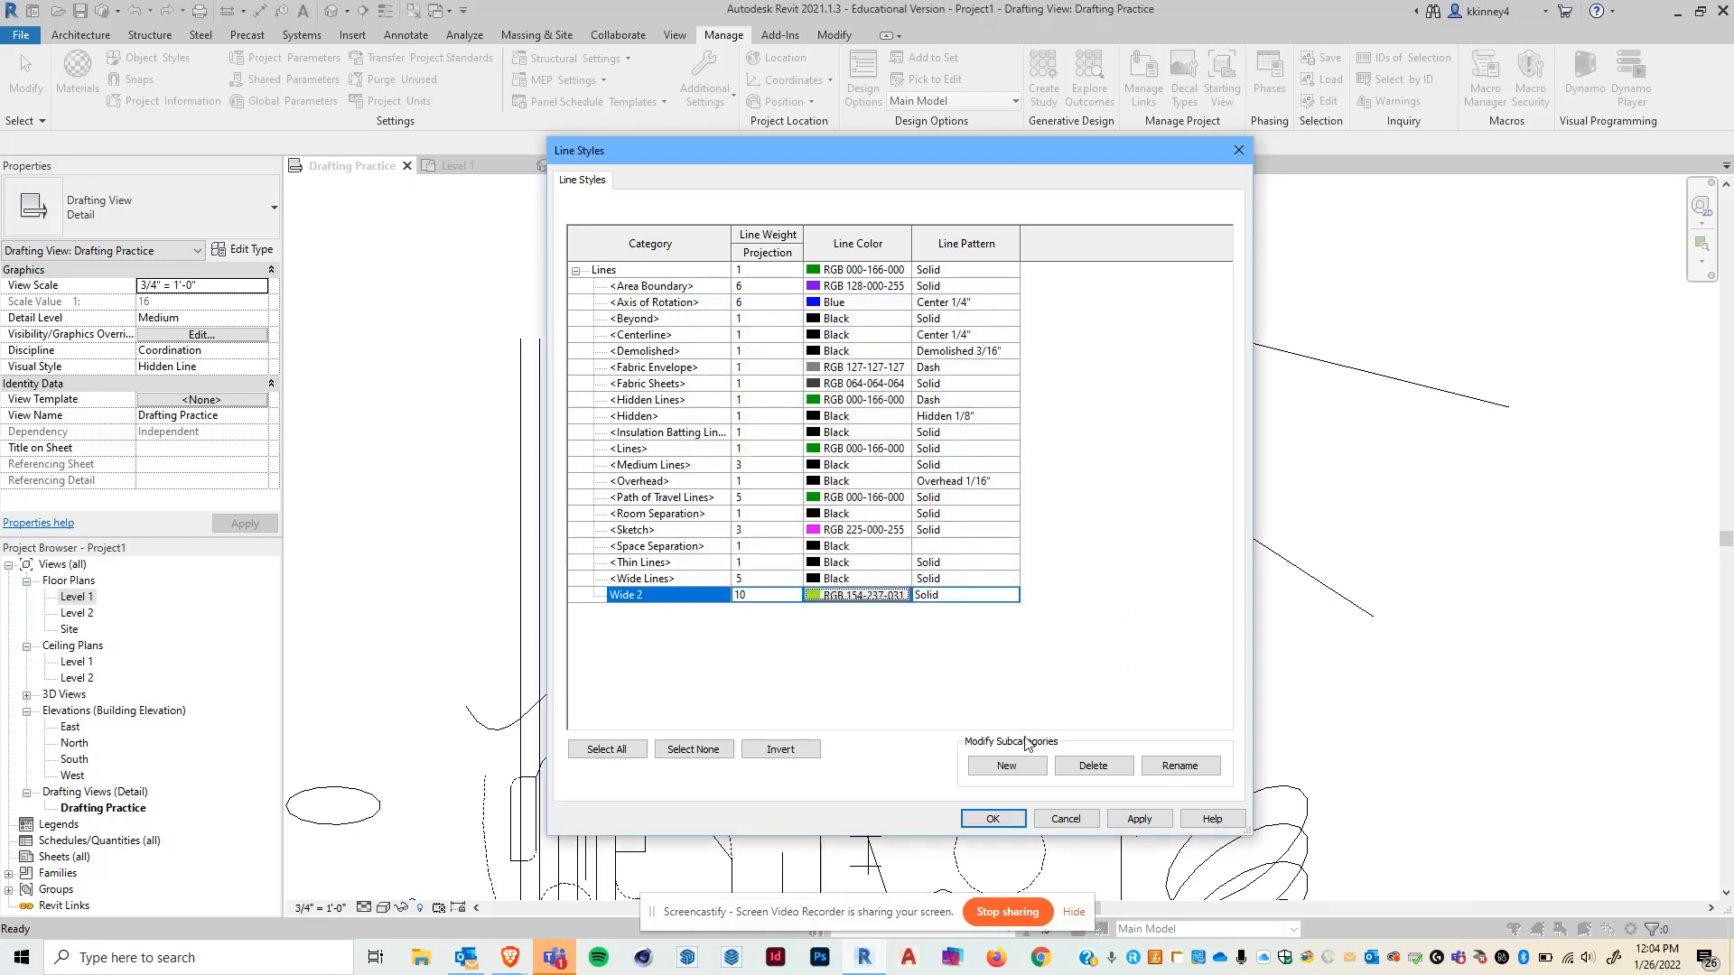
{"action": "left_click", "coordinate": [996, 816]}
- Change the long sloped detail line's line style to Wide 2
{"action": "left_click", "coordinate": [944, 337]}
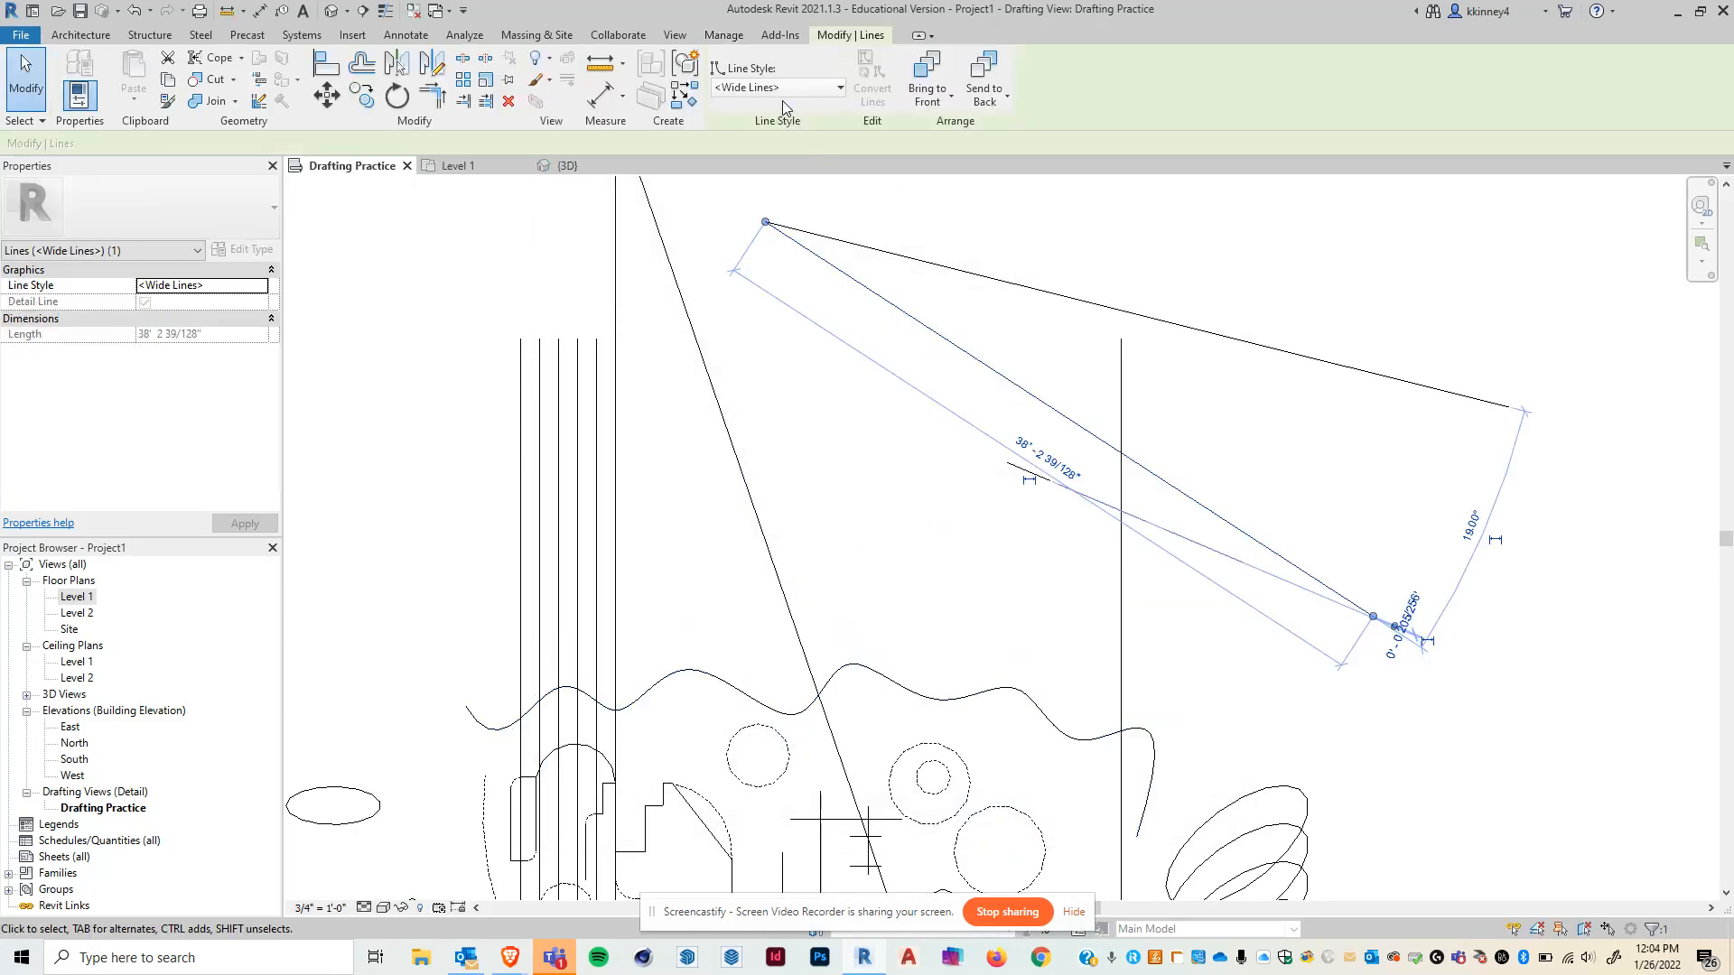
{"action": "left_click", "coordinate": [782, 87]}
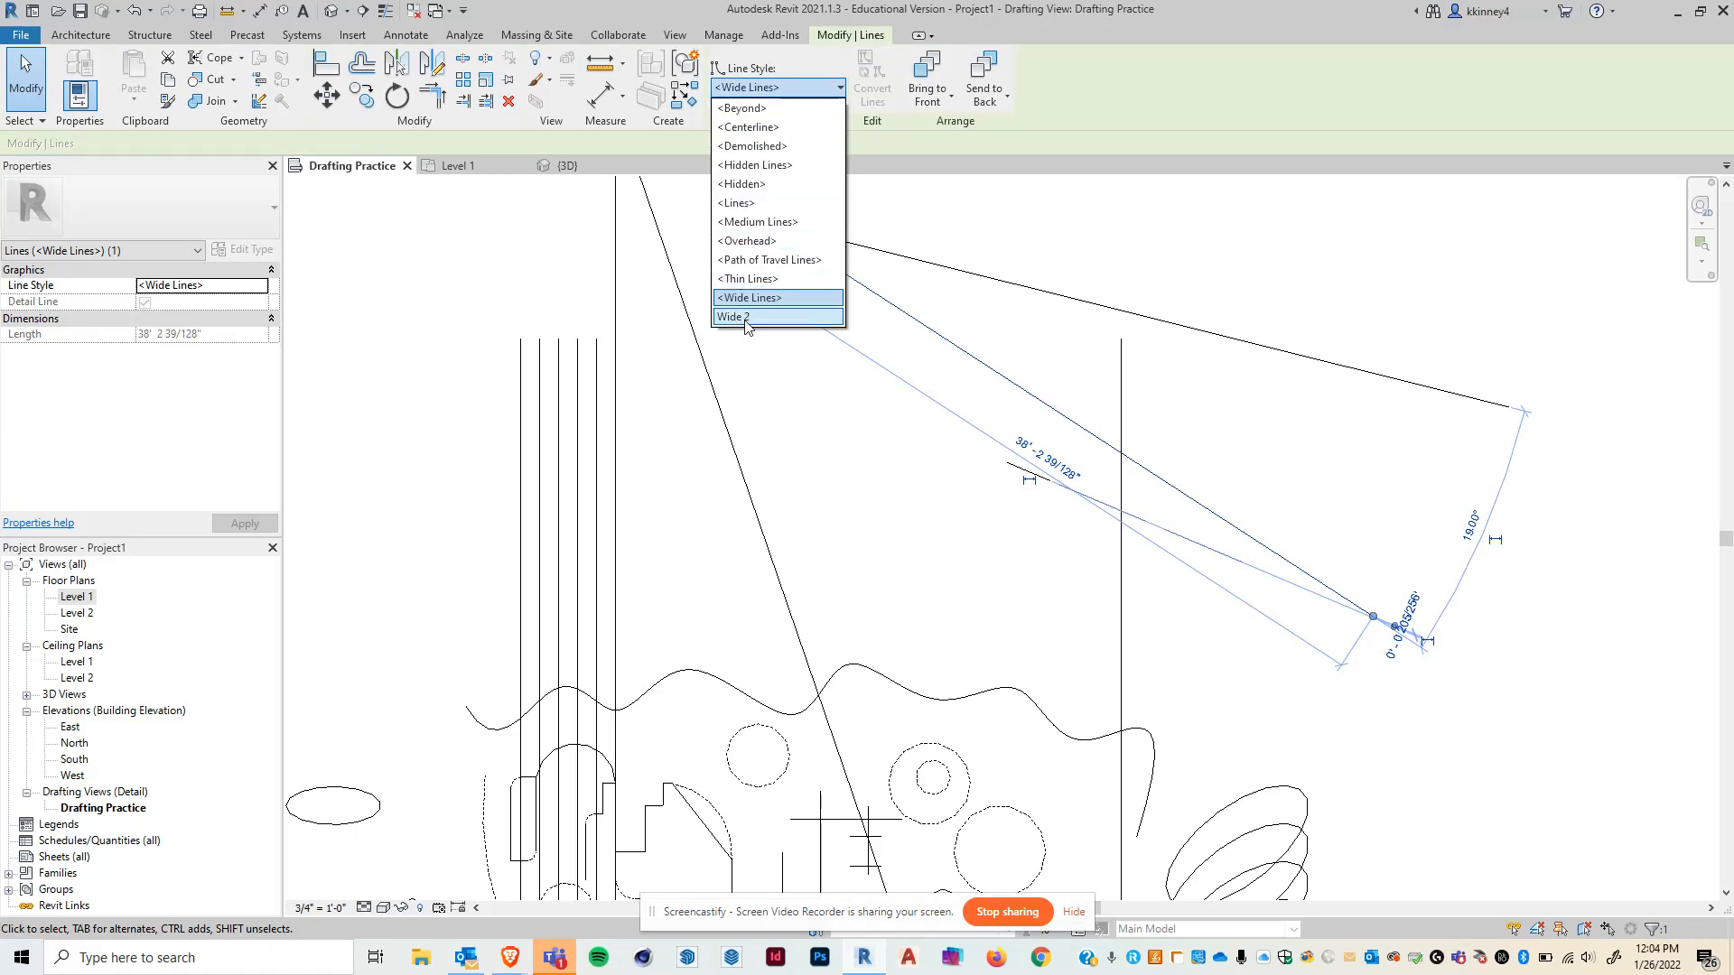
{"action": "left_click", "coordinate": [747, 318]}
{"action": "left_click", "coordinate": [836, 550]}
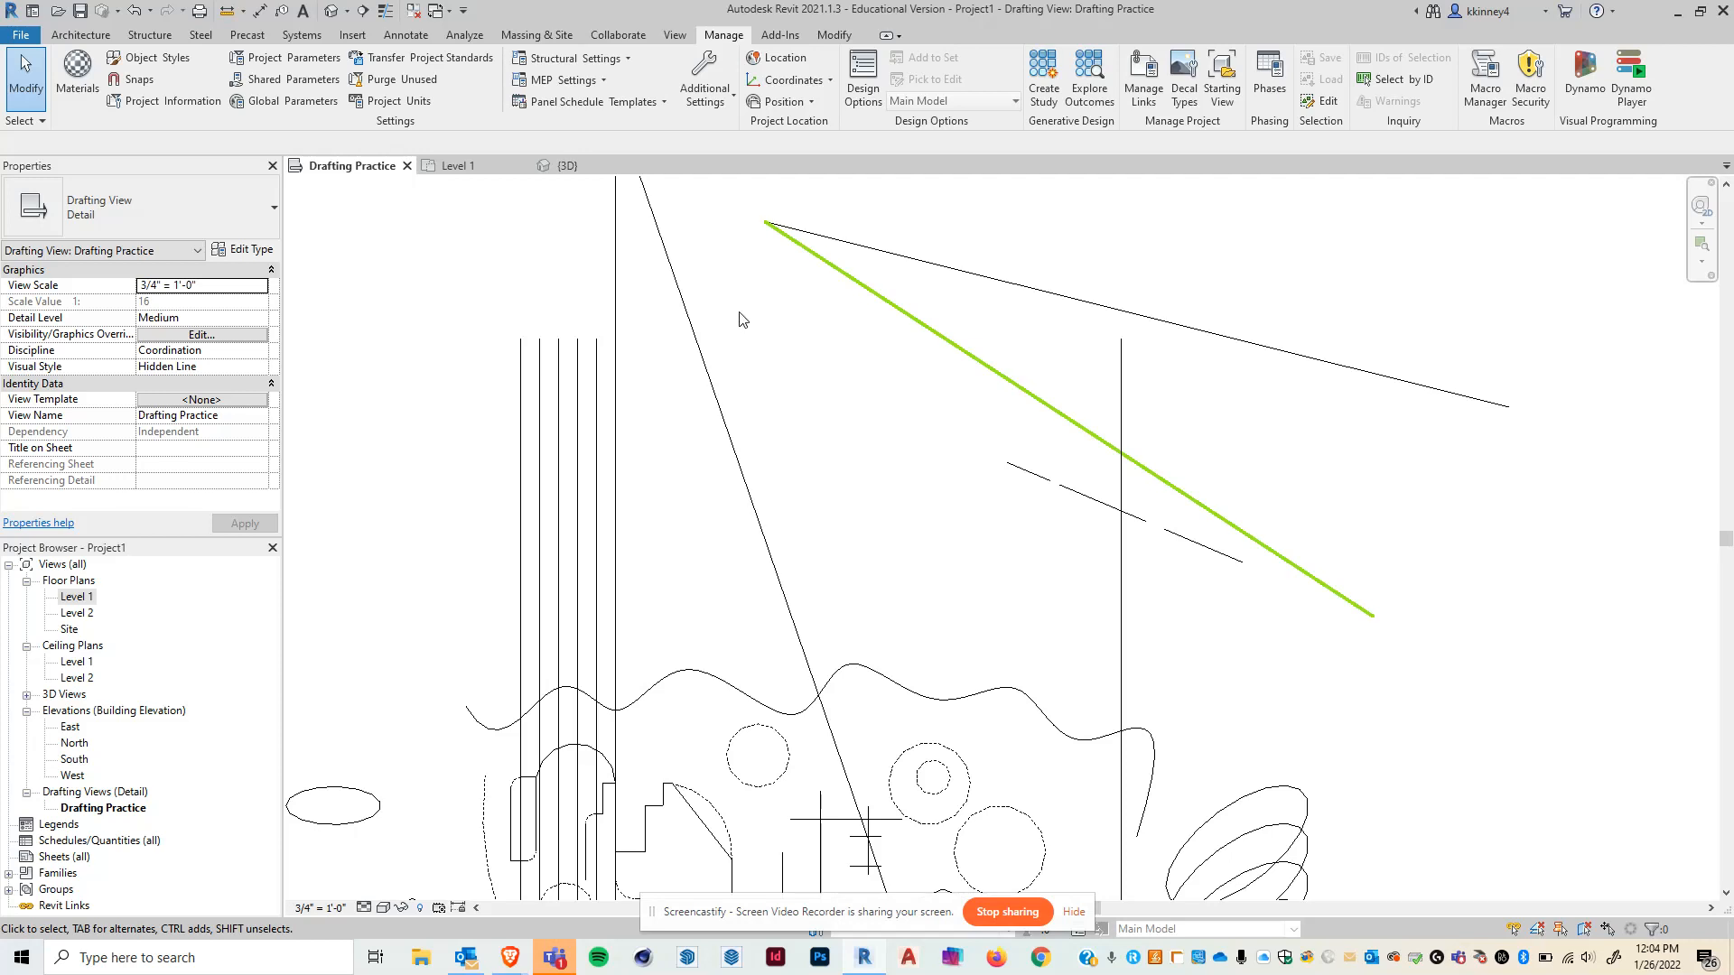
- Create a rectangular filled region about 7'-6" by 18'-0" in an empty area of the drafting view
{"action": "scroll", "coordinate": [774, 366], "scroll_direction": "down", "scroll_amount": 2}
{"action": "mouse_move", "coordinate": [855, 585]}
{"action": "middle_mouse_down"}
{"action": "mouse_move", "coordinate": [955, 473]}
{"action": "mouse_move", "coordinate": [927, 472]}
{"action": "middle_mouse_up"}
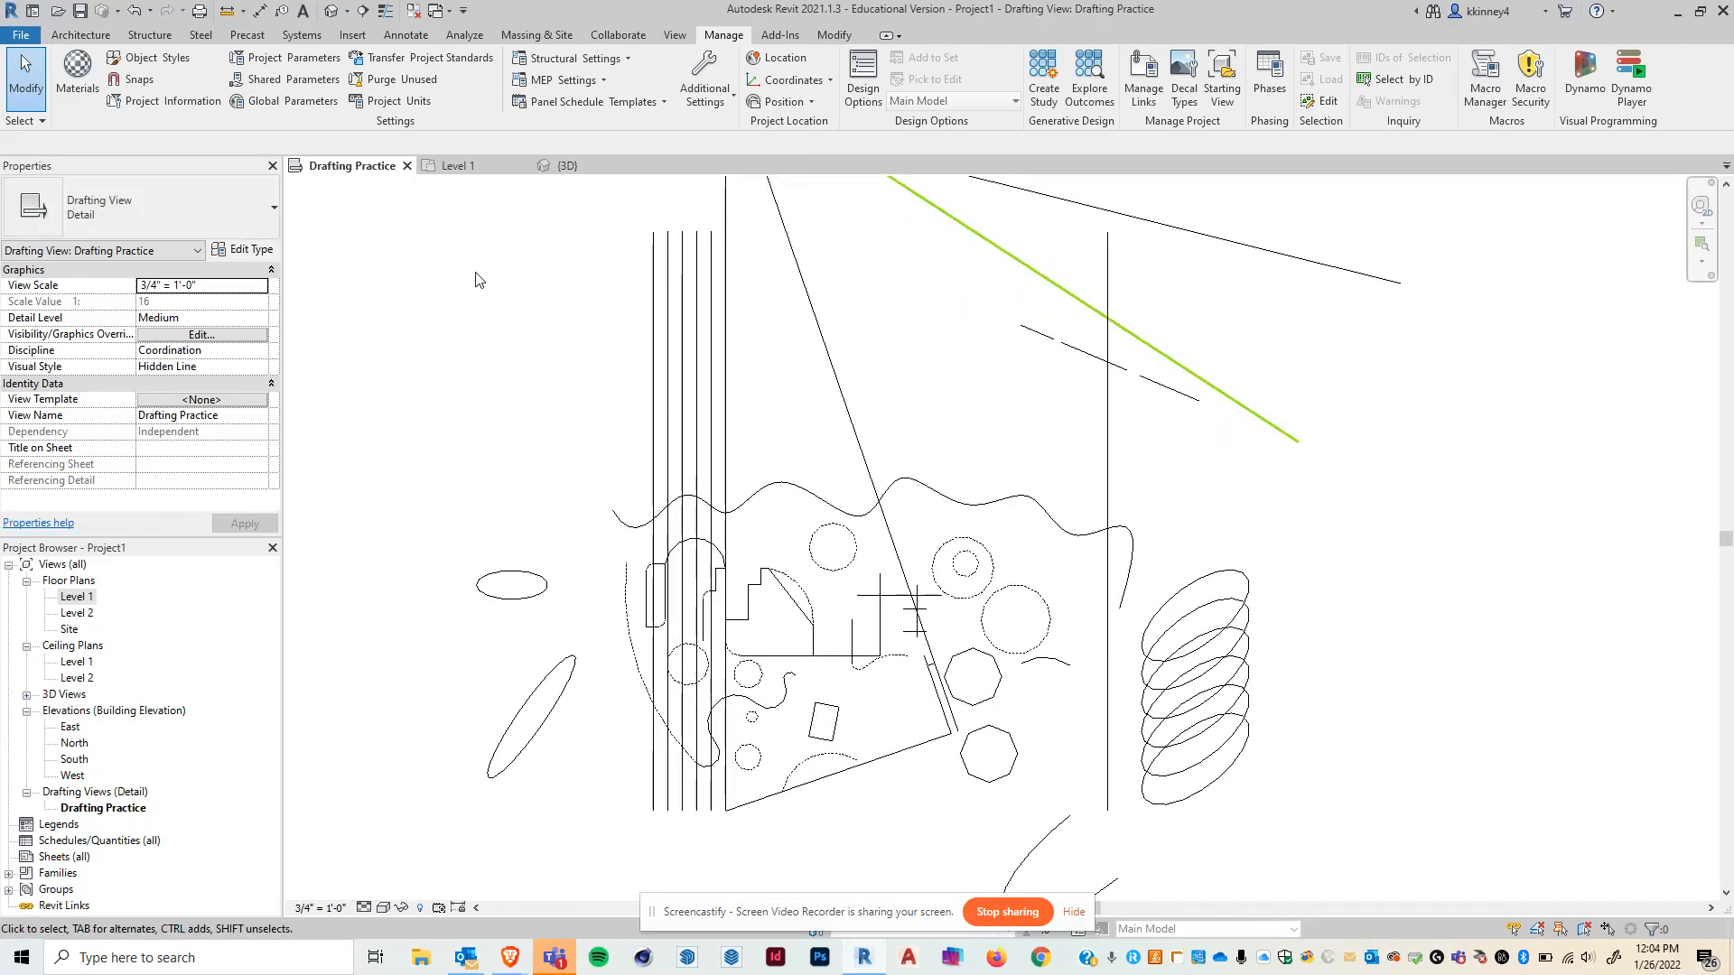
{"action": "left_click", "coordinate": [405, 37]}
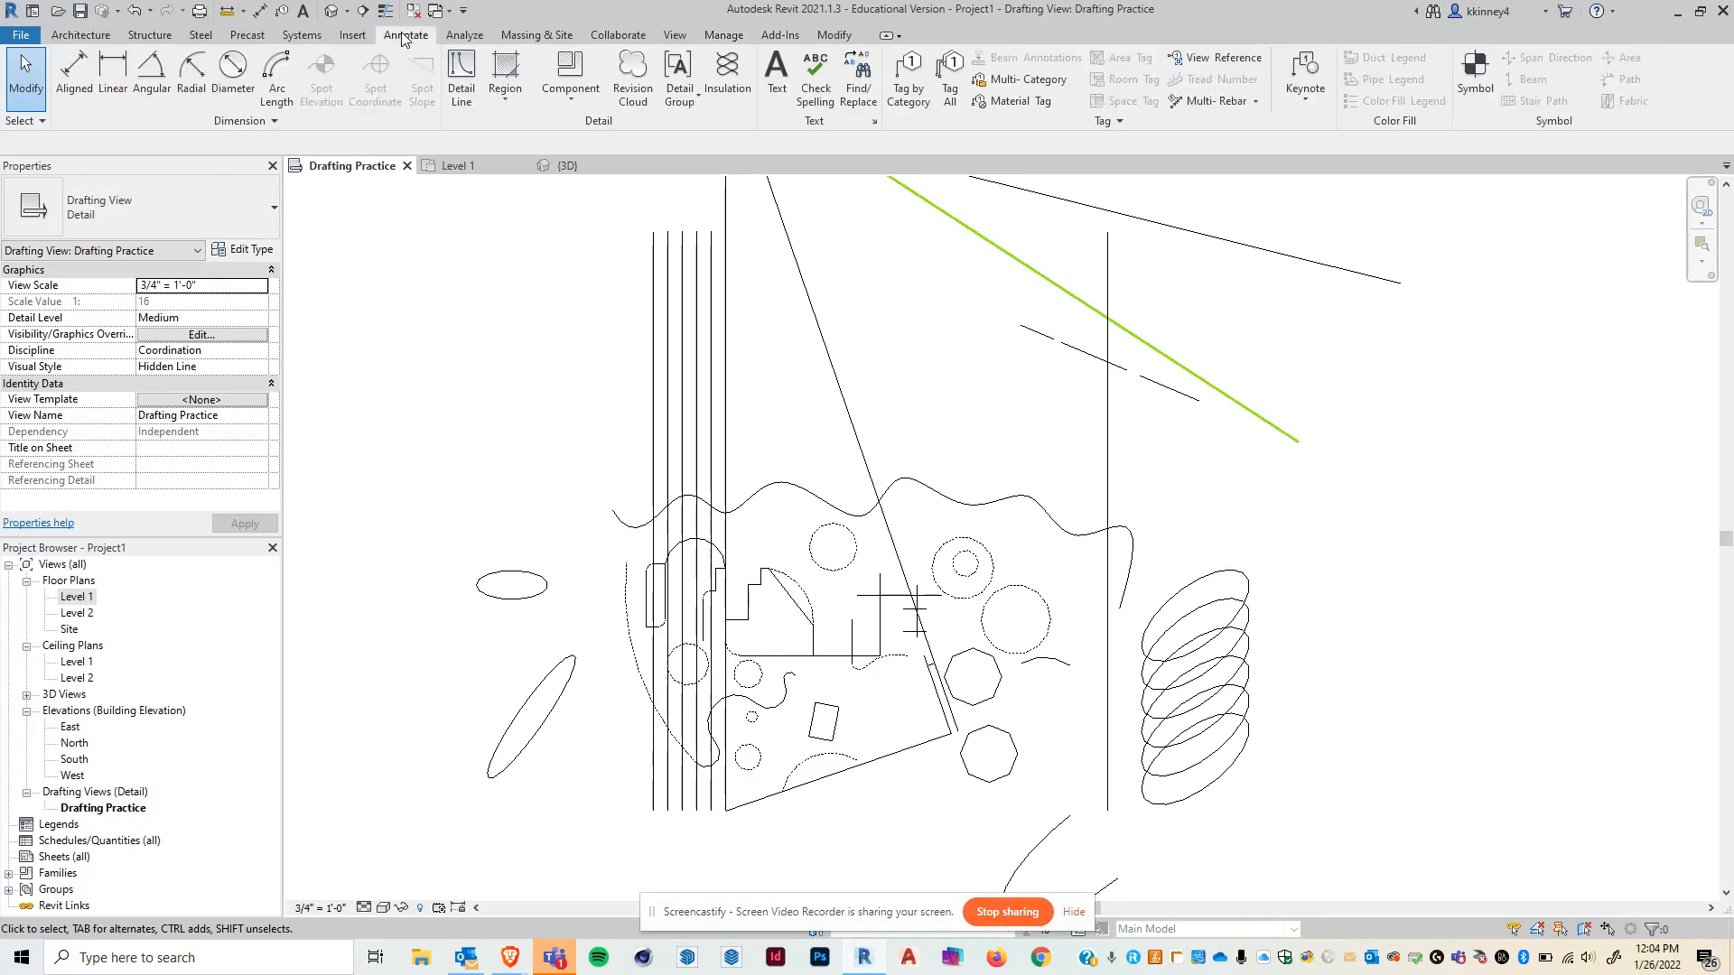
{"action": "key", "text": "ctrl"}
{"action": "key", "text": "ctrl"}
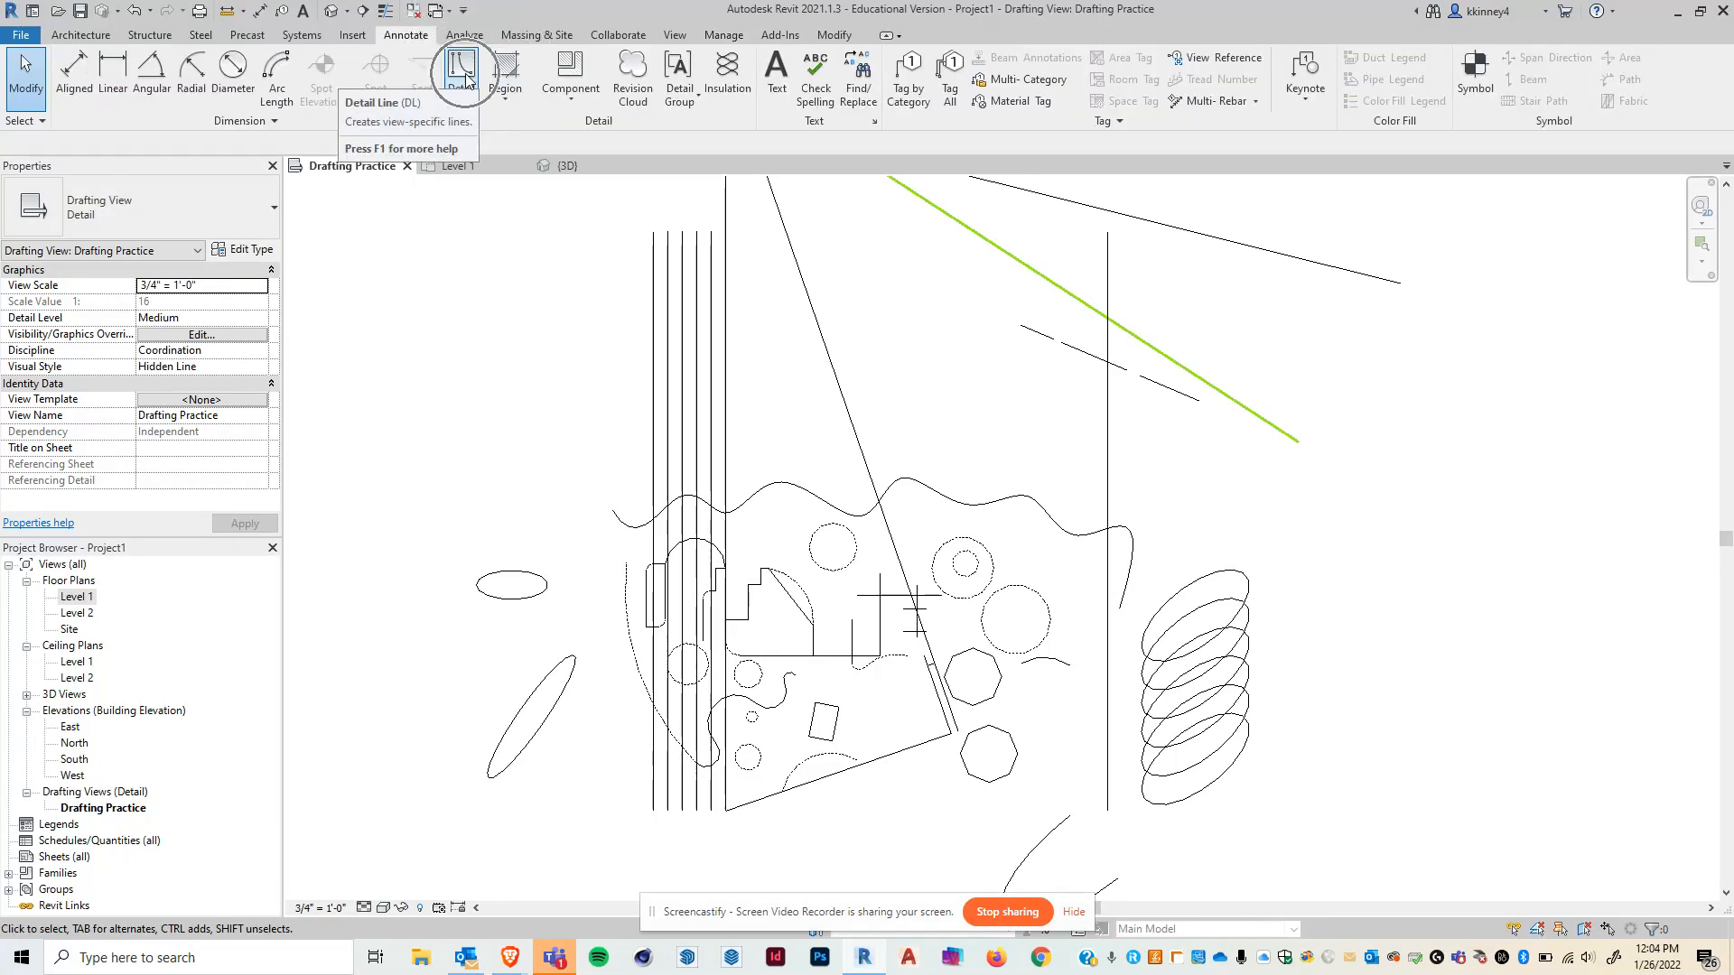
{"action": "left_click", "coordinate": [506, 72]}
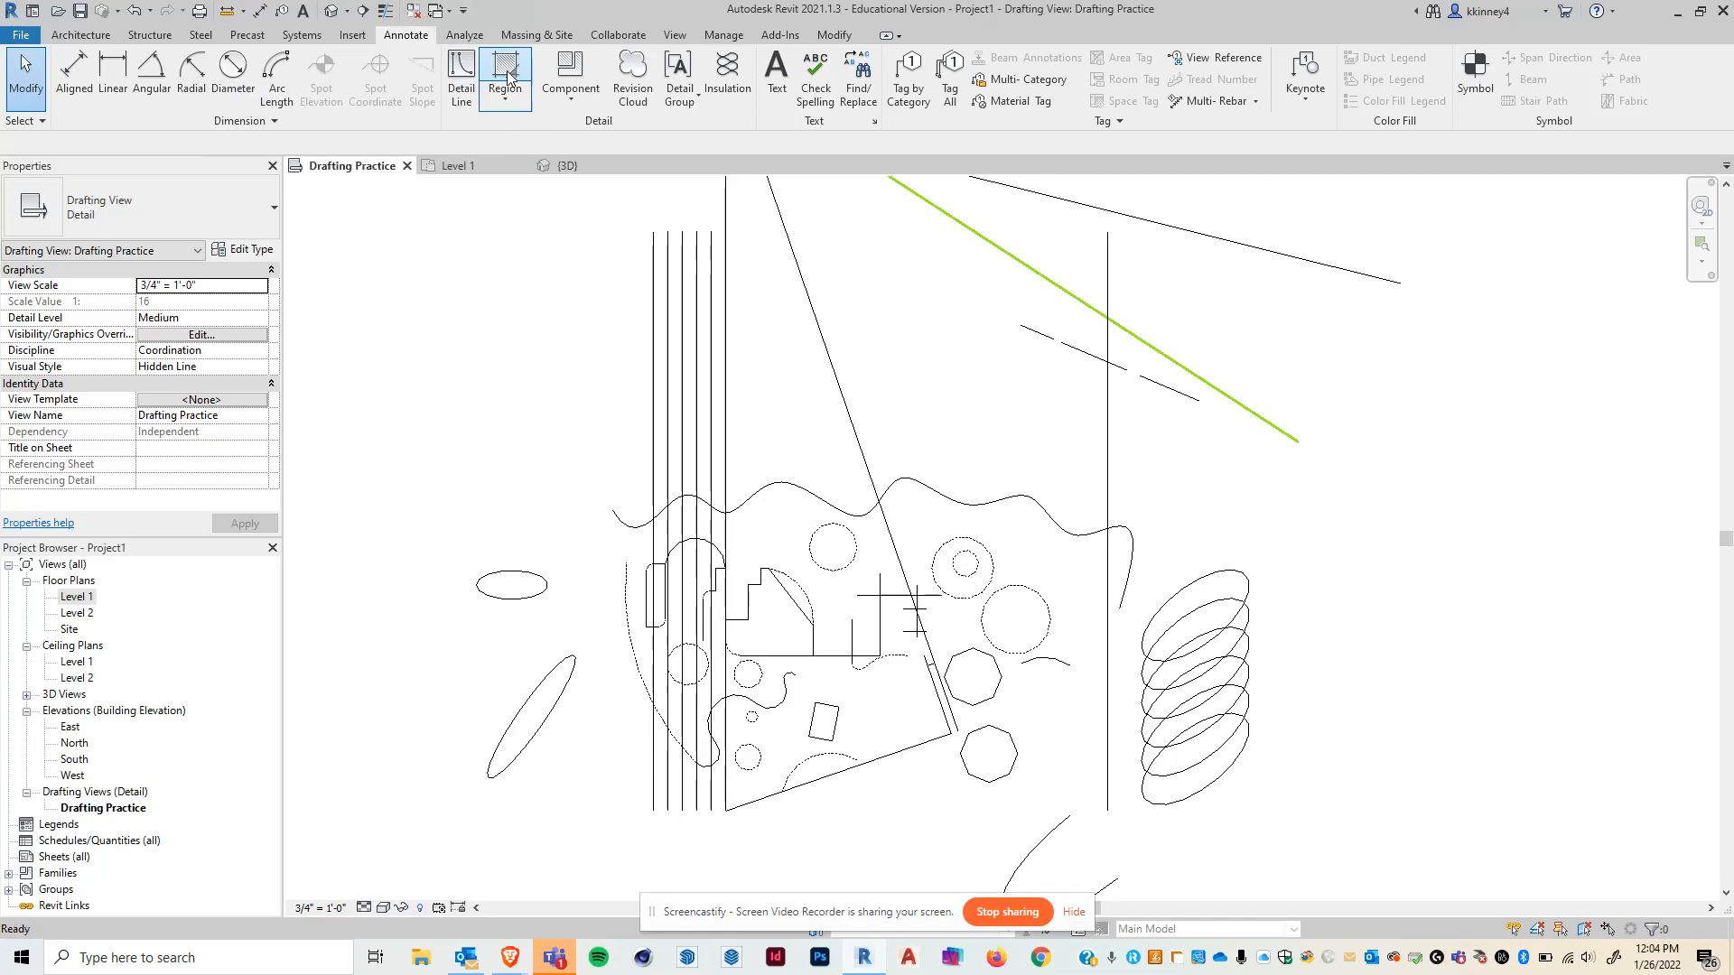
{"action": "left_click", "coordinate": [829, 569]}
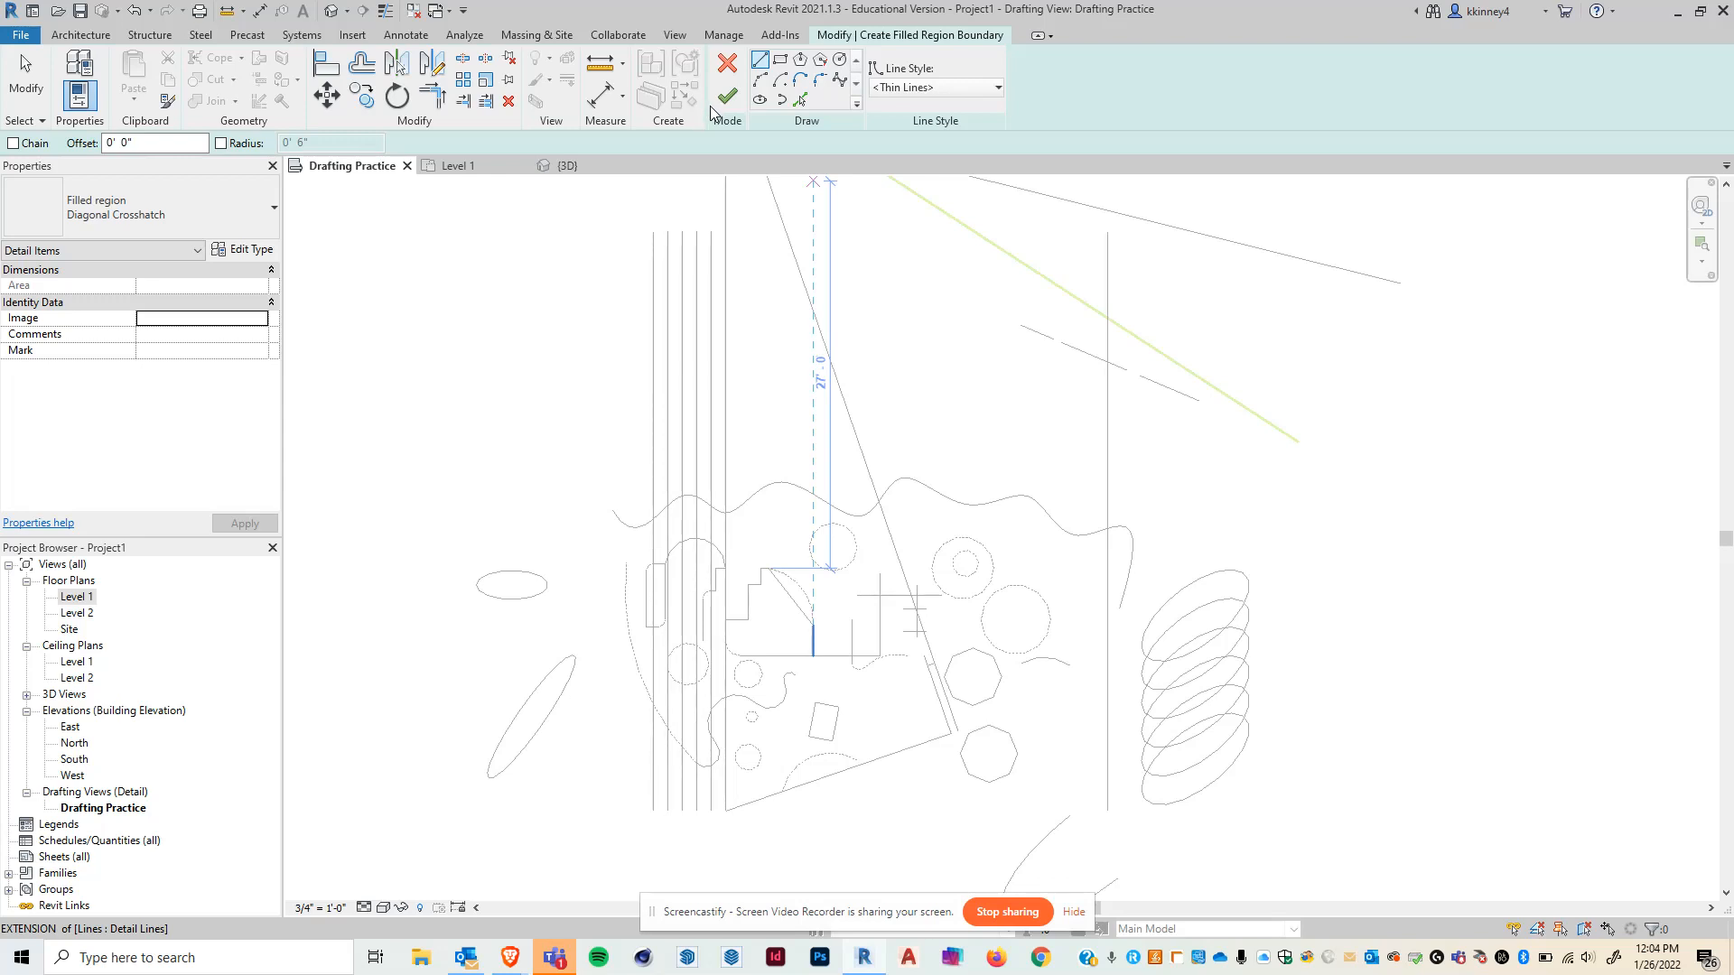
{"action": "left_click", "coordinate": [101, 36]}
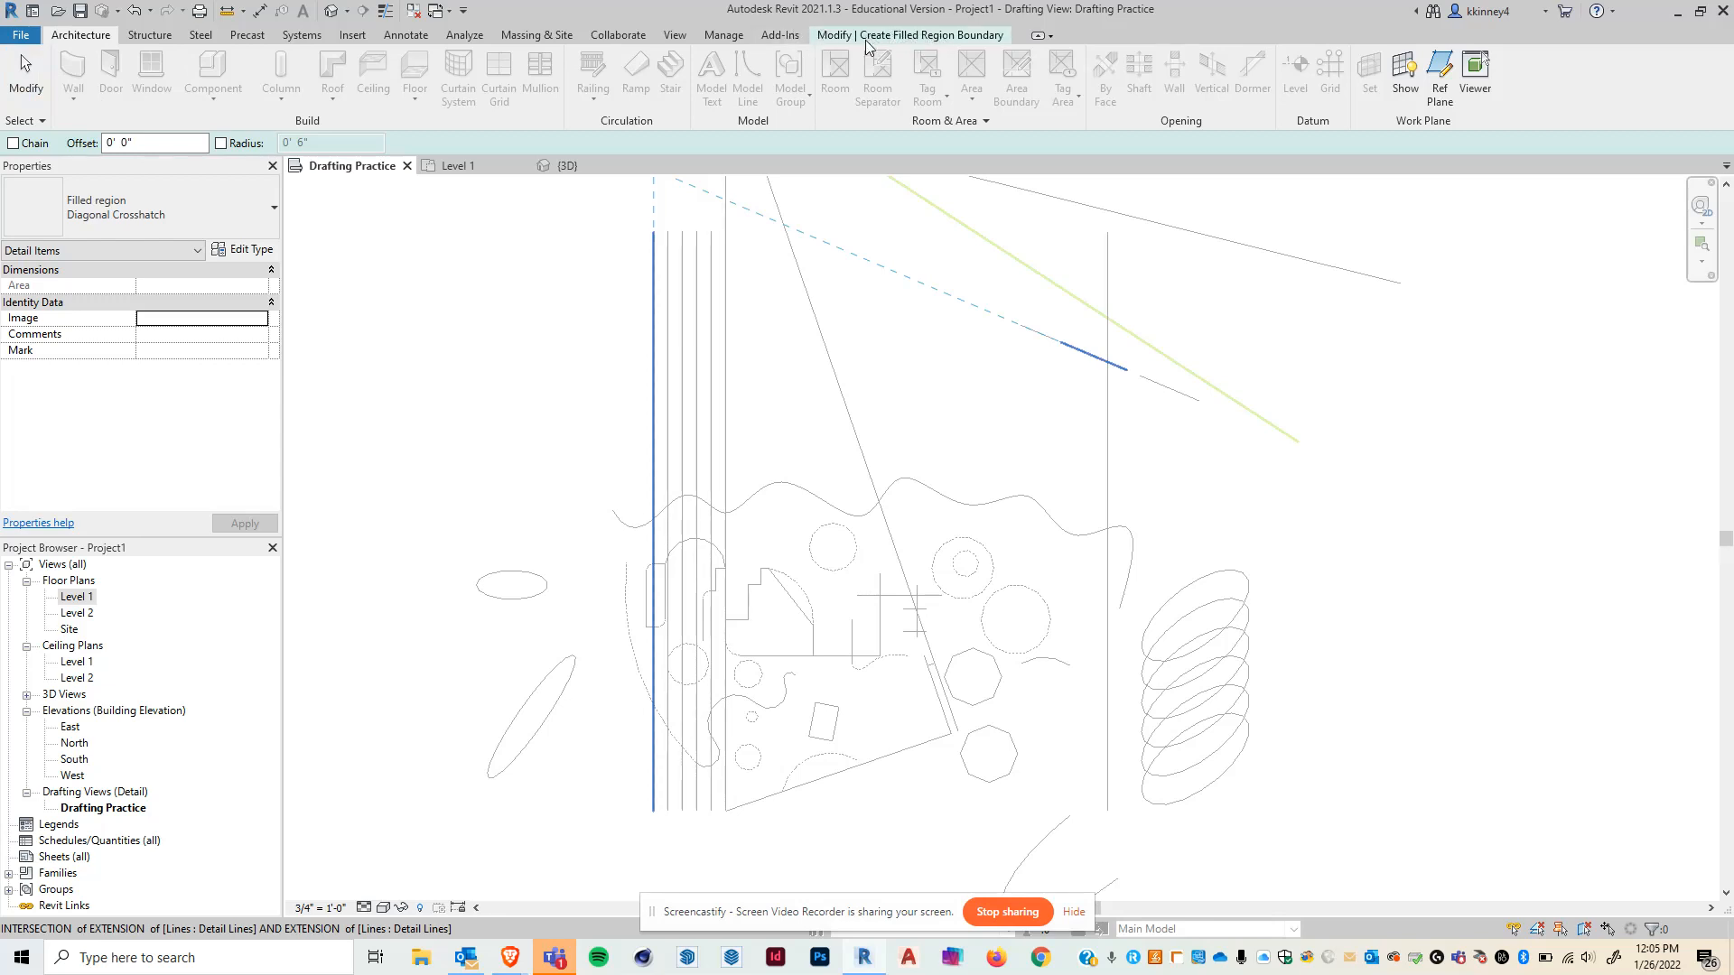
{"action": "left_click", "coordinate": [954, 41]}
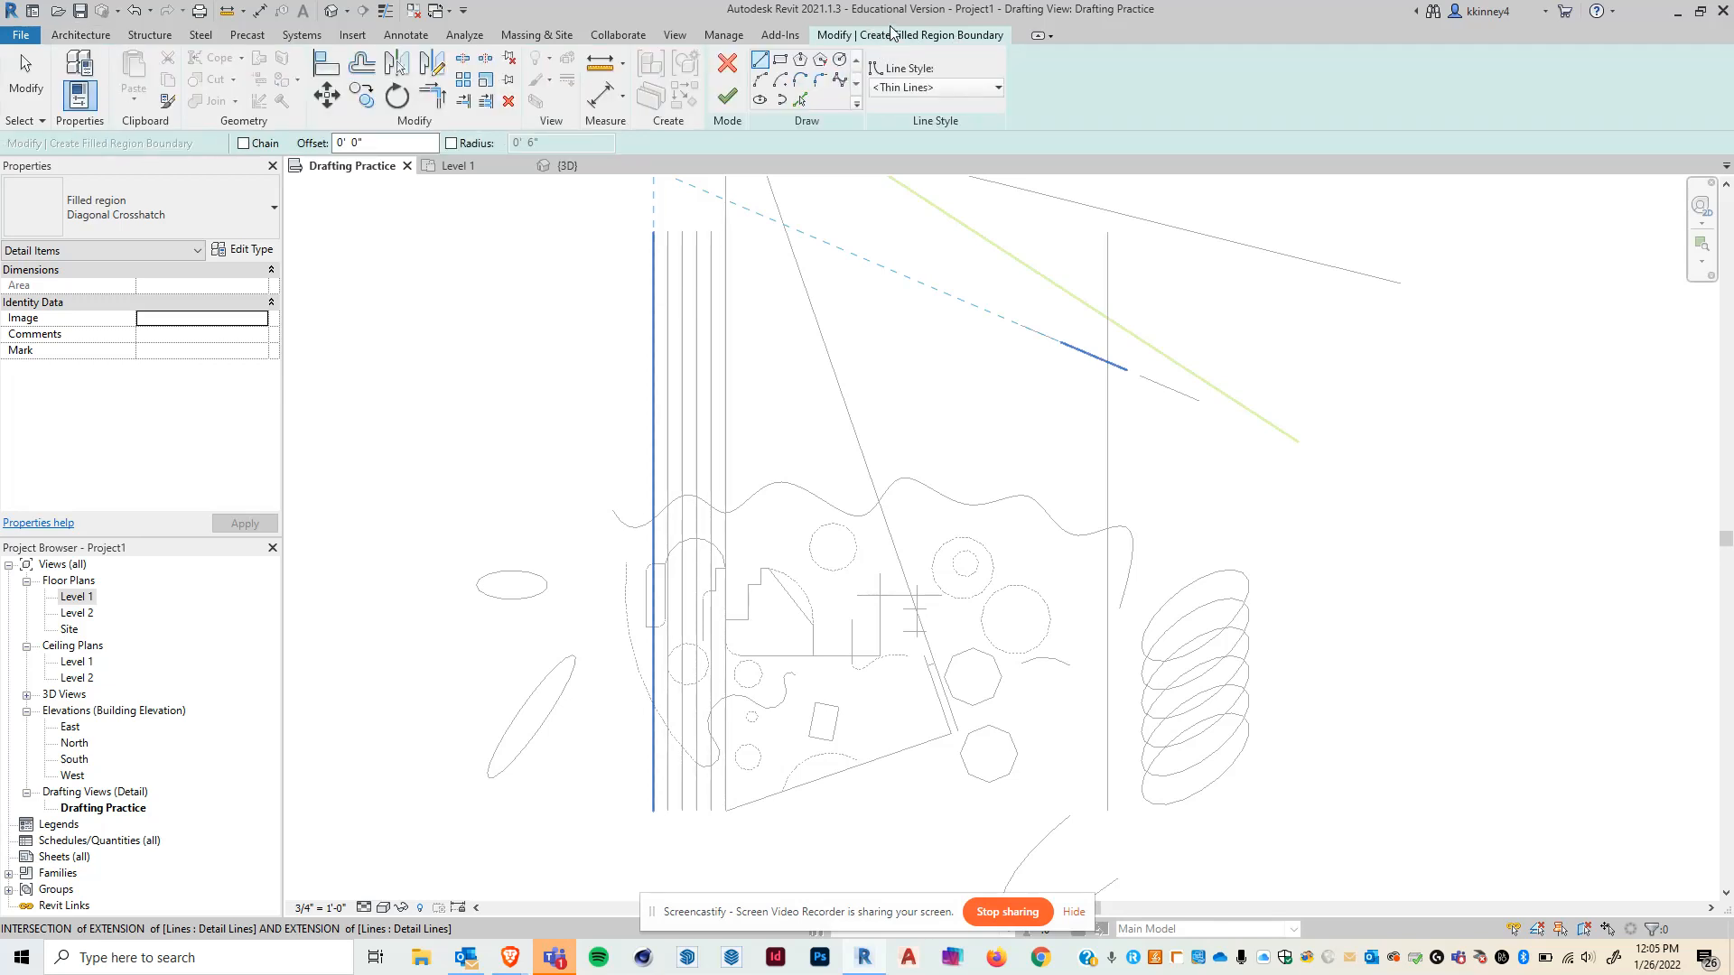
{"action": "left_click", "coordinate": [776, 67]}
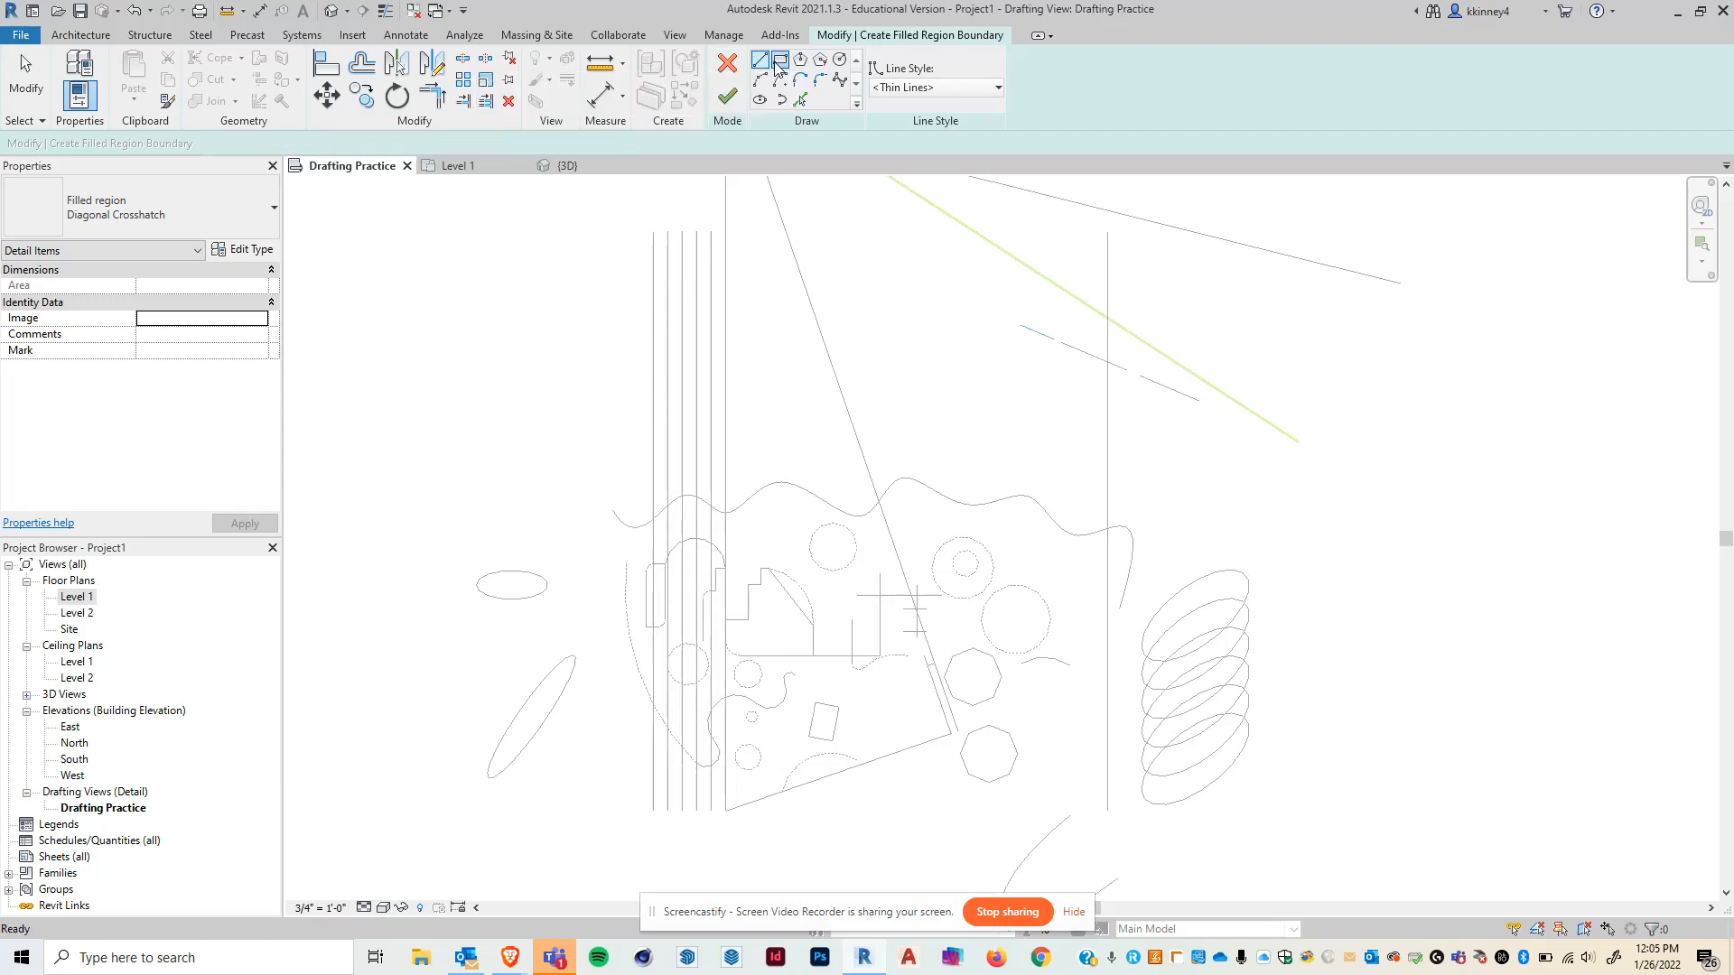
{"action": "left_click", "coordinate": [354, 207]}
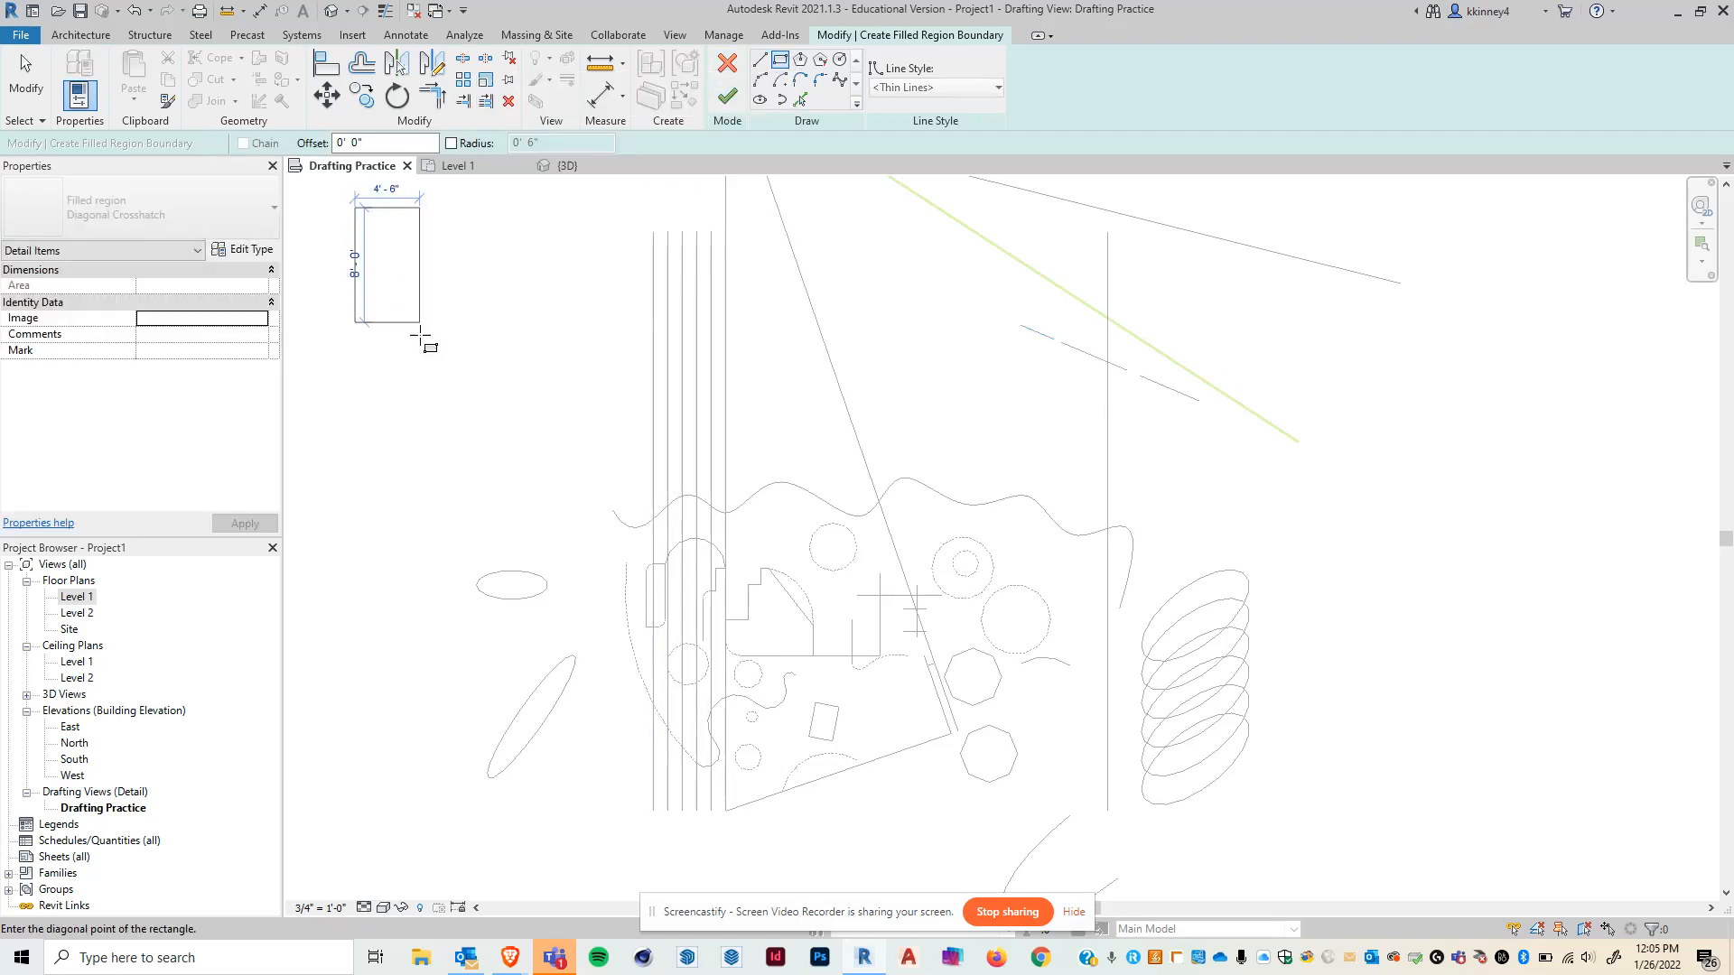
{"action": "left_click", "coordinate": [462, 466]}
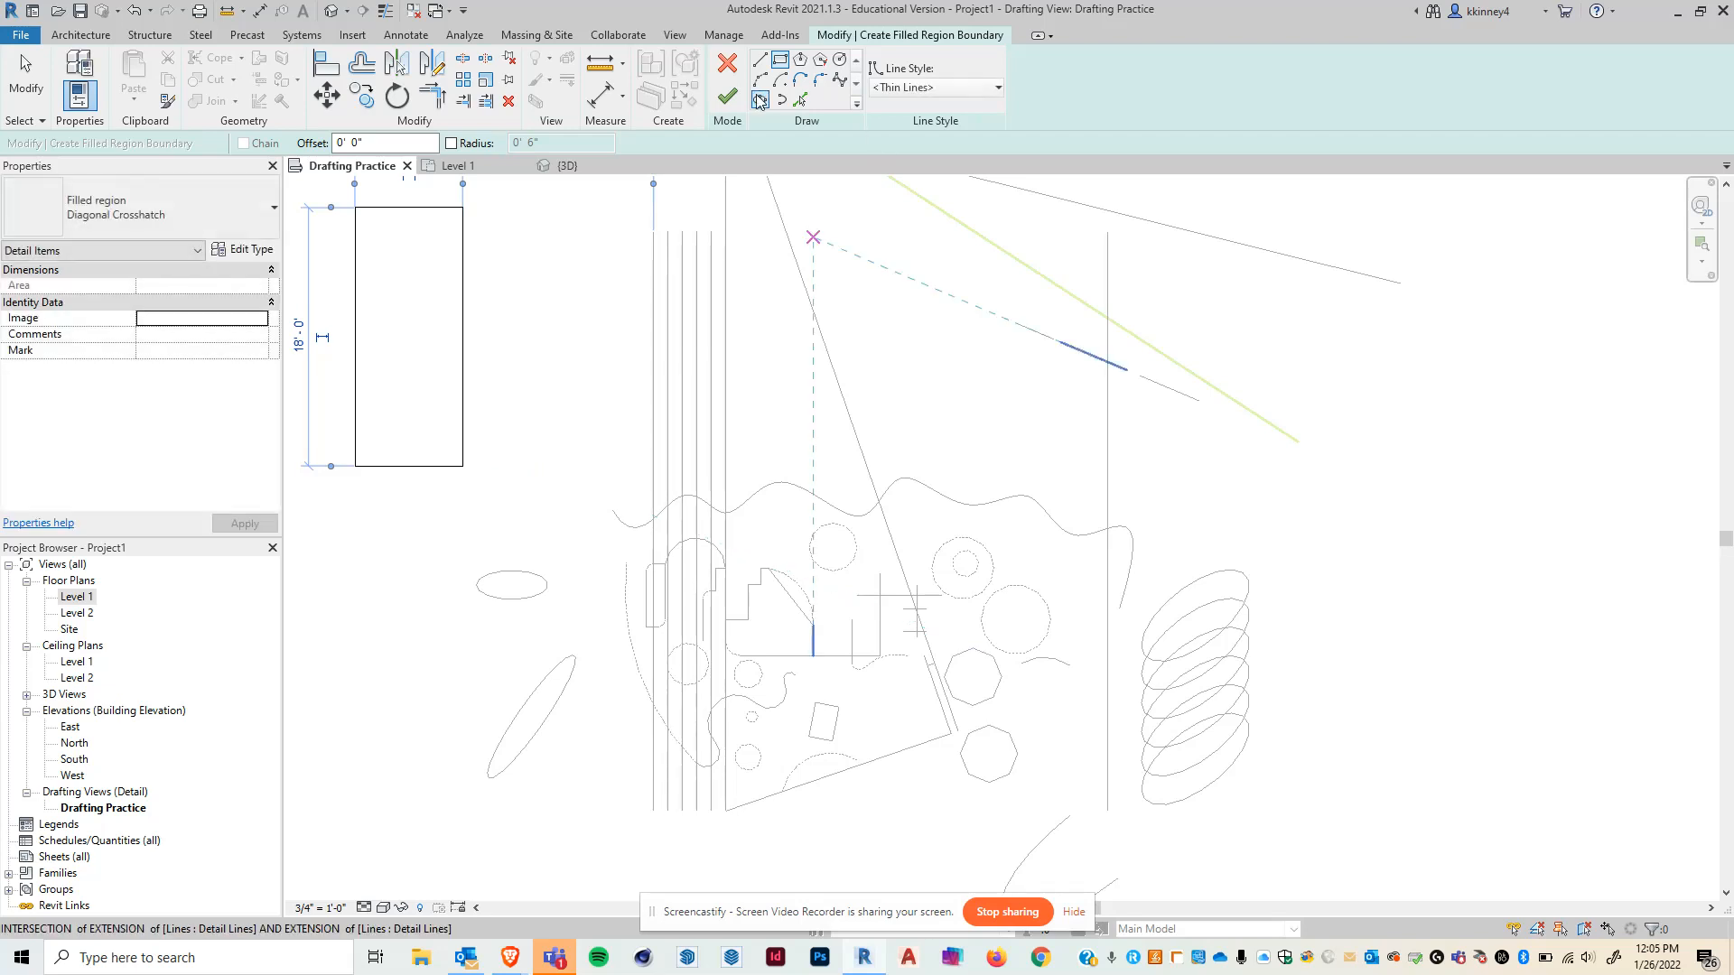
{"action": "left_click", "coordinate": [727, 95]}
- Change the filled region's type to Solid Black
{"action": "scroll", "coordinate": [1004, 429], "scroll_direction": "down", "scroll_amount": 2}
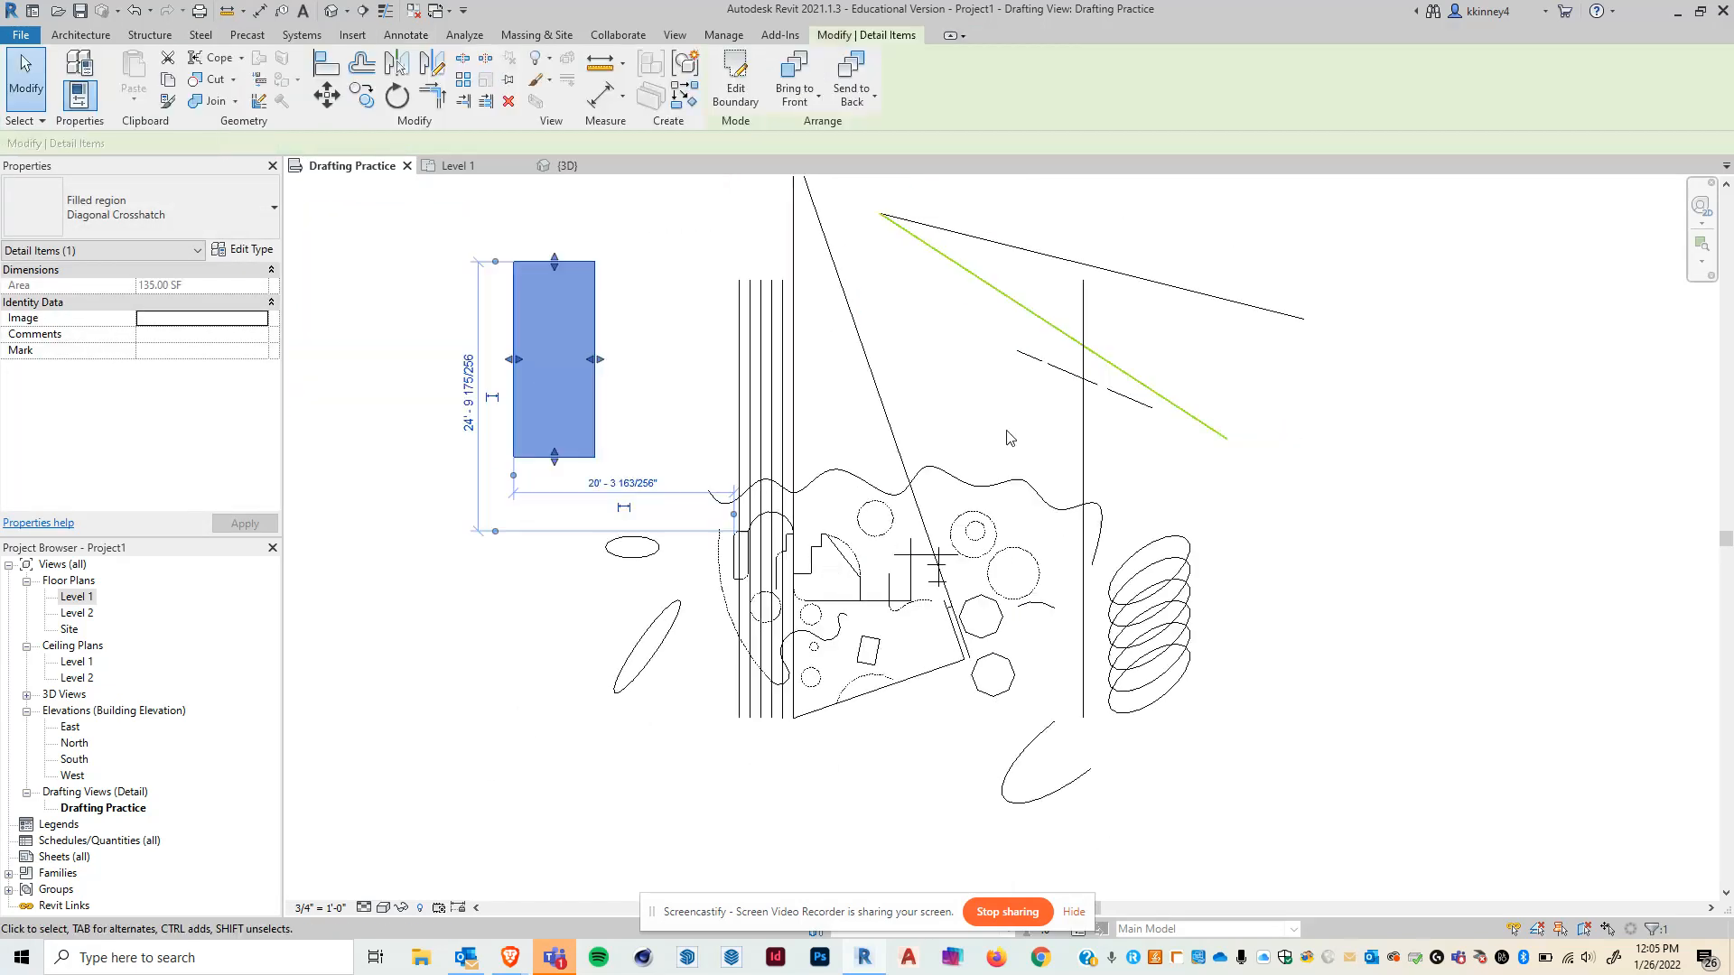
{"action": "left_click", "coordinate": [668, 390]}
{"action": "scroll", "coordinate": [512, 316], "scroll_direction": "up", "scroll_amount": 5}
{"action": "scroll", "coordinate": [515, 323], "scroll_direction": "up", "scroll_amount": 5}
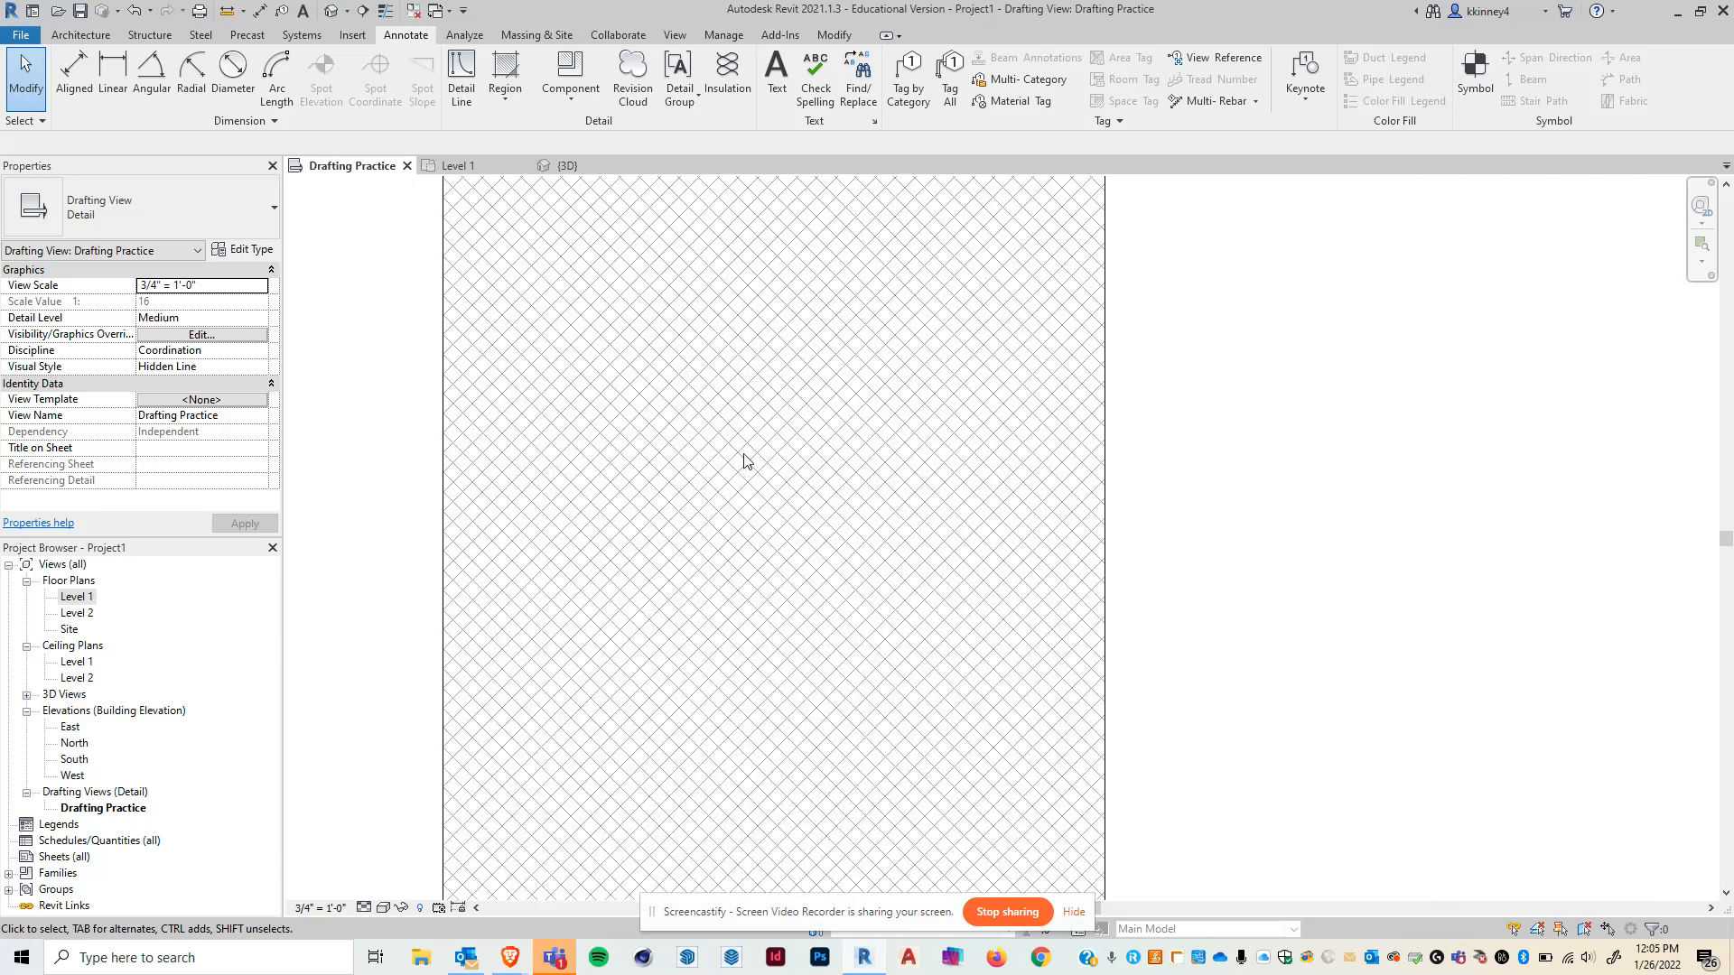
{"action": "scroll", "coordinate": [745, 460], "scroll_direction": "down", "scroll_amount": 5}
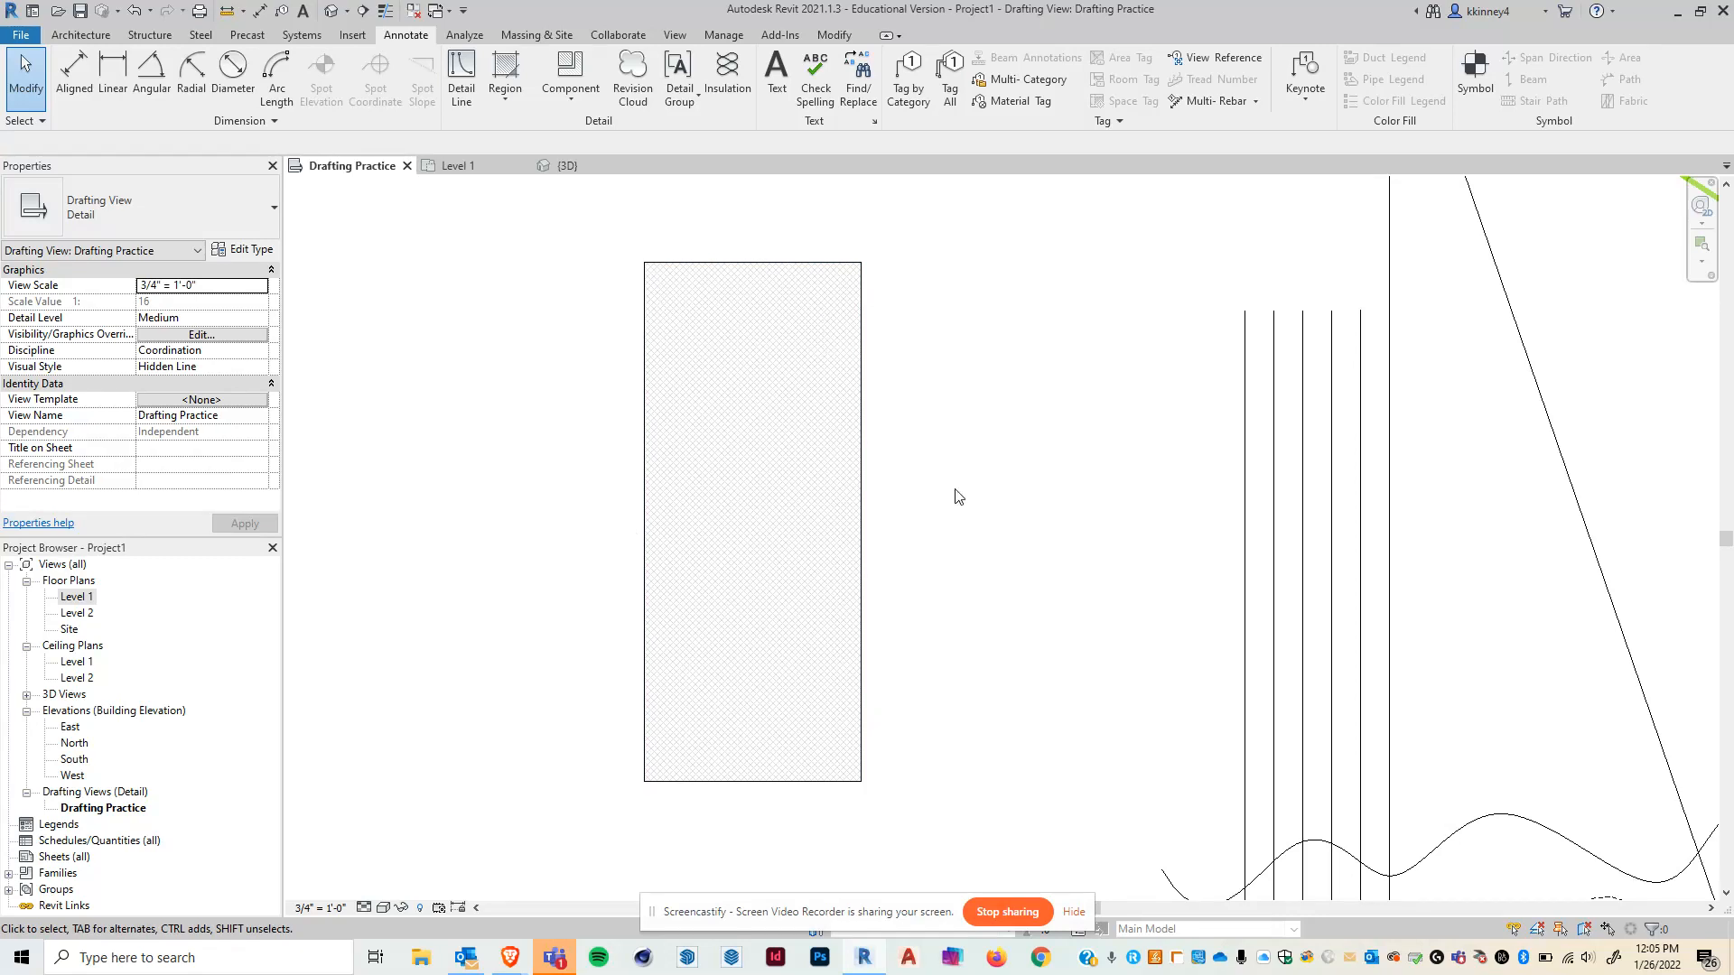
{"action": "left_click", "coordinate": [862, 502]}
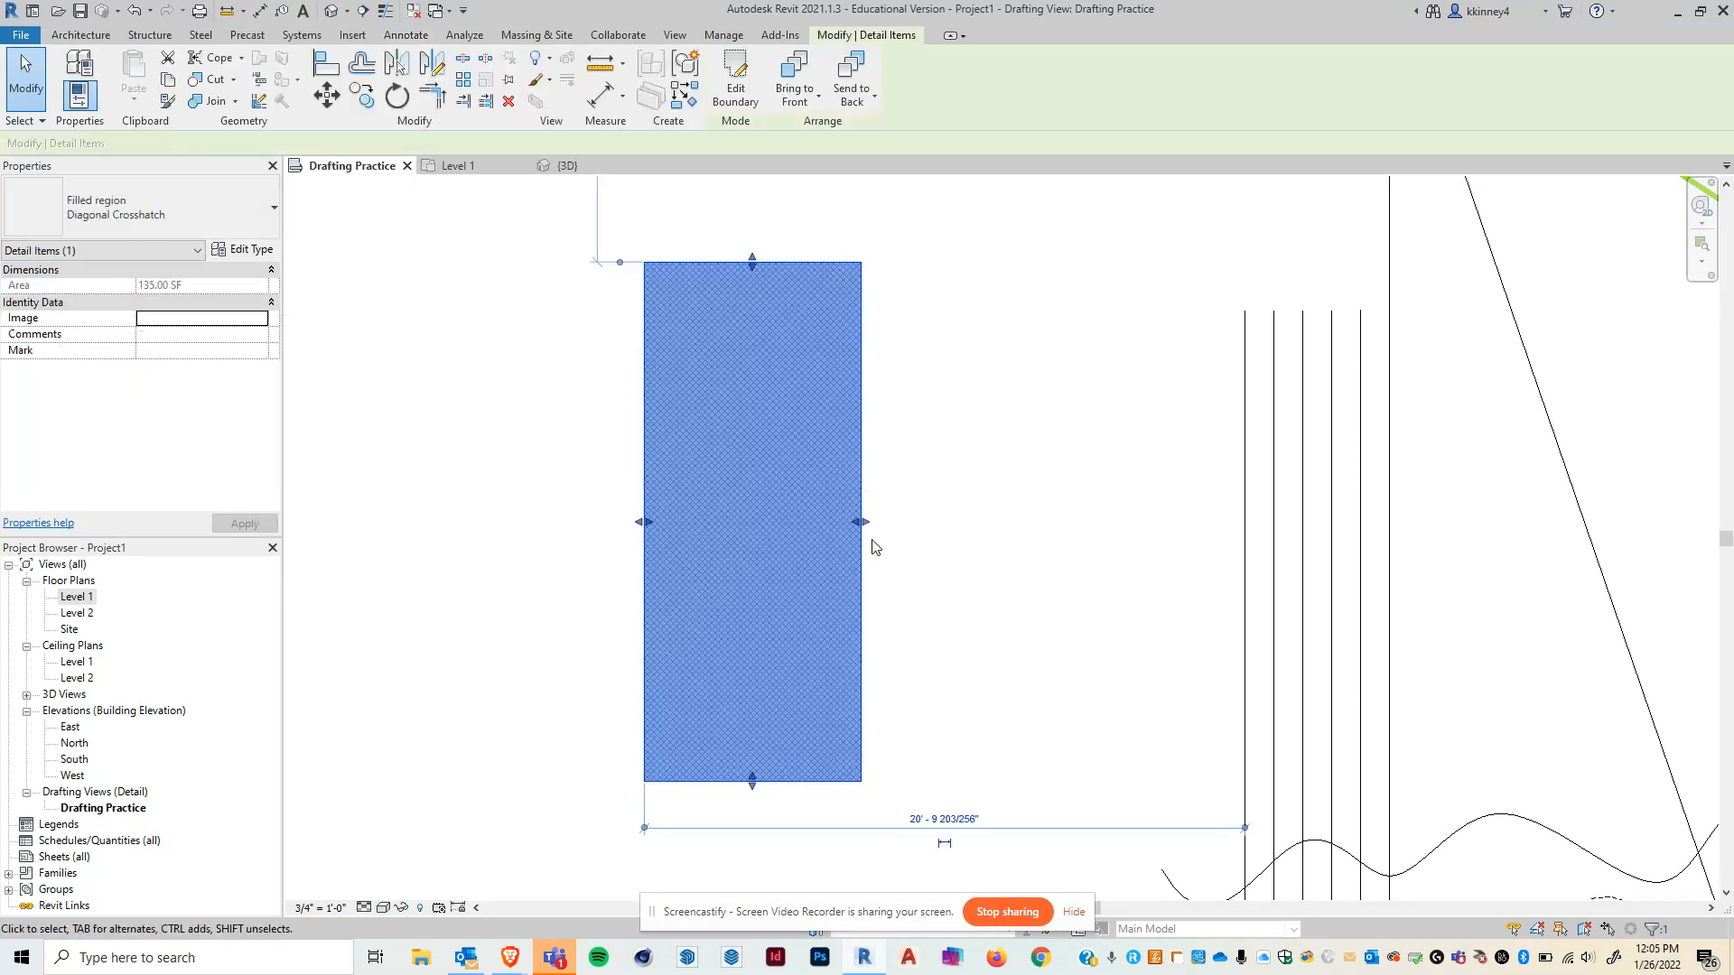
{"action": "left_click", "coordinate": [257, 212]}
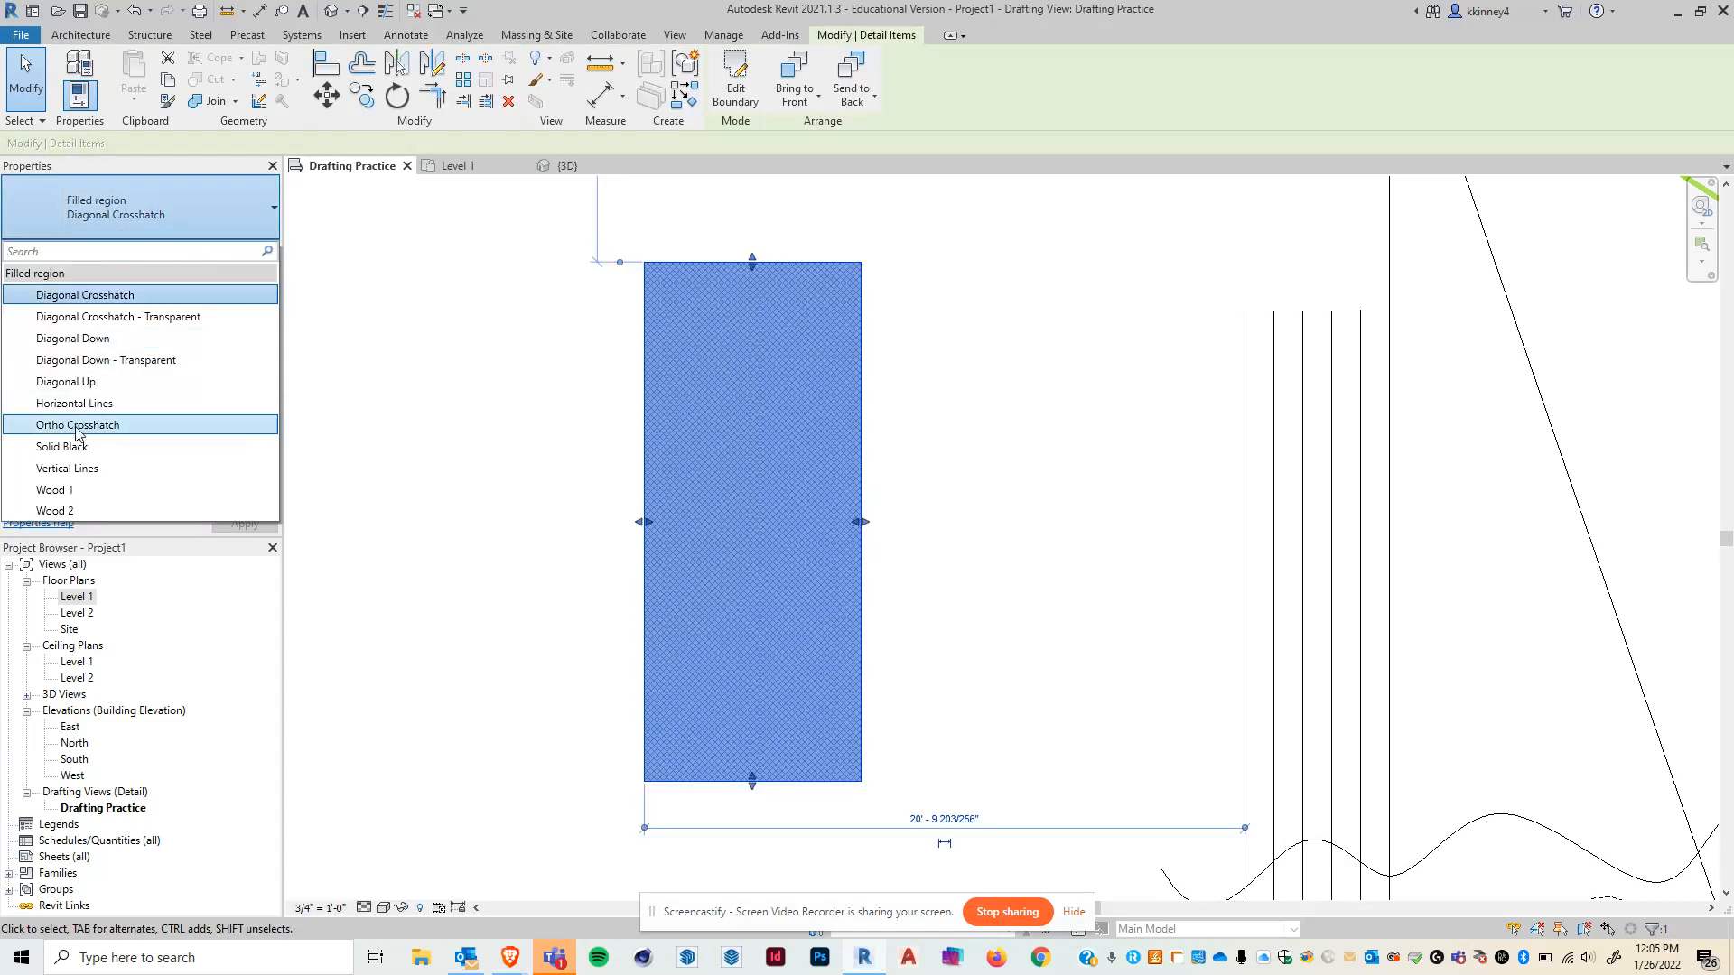
{"action": "left_click", "coordinate": [63, 446]}
{"action": "left_click", "coordinate": [504, 462]}
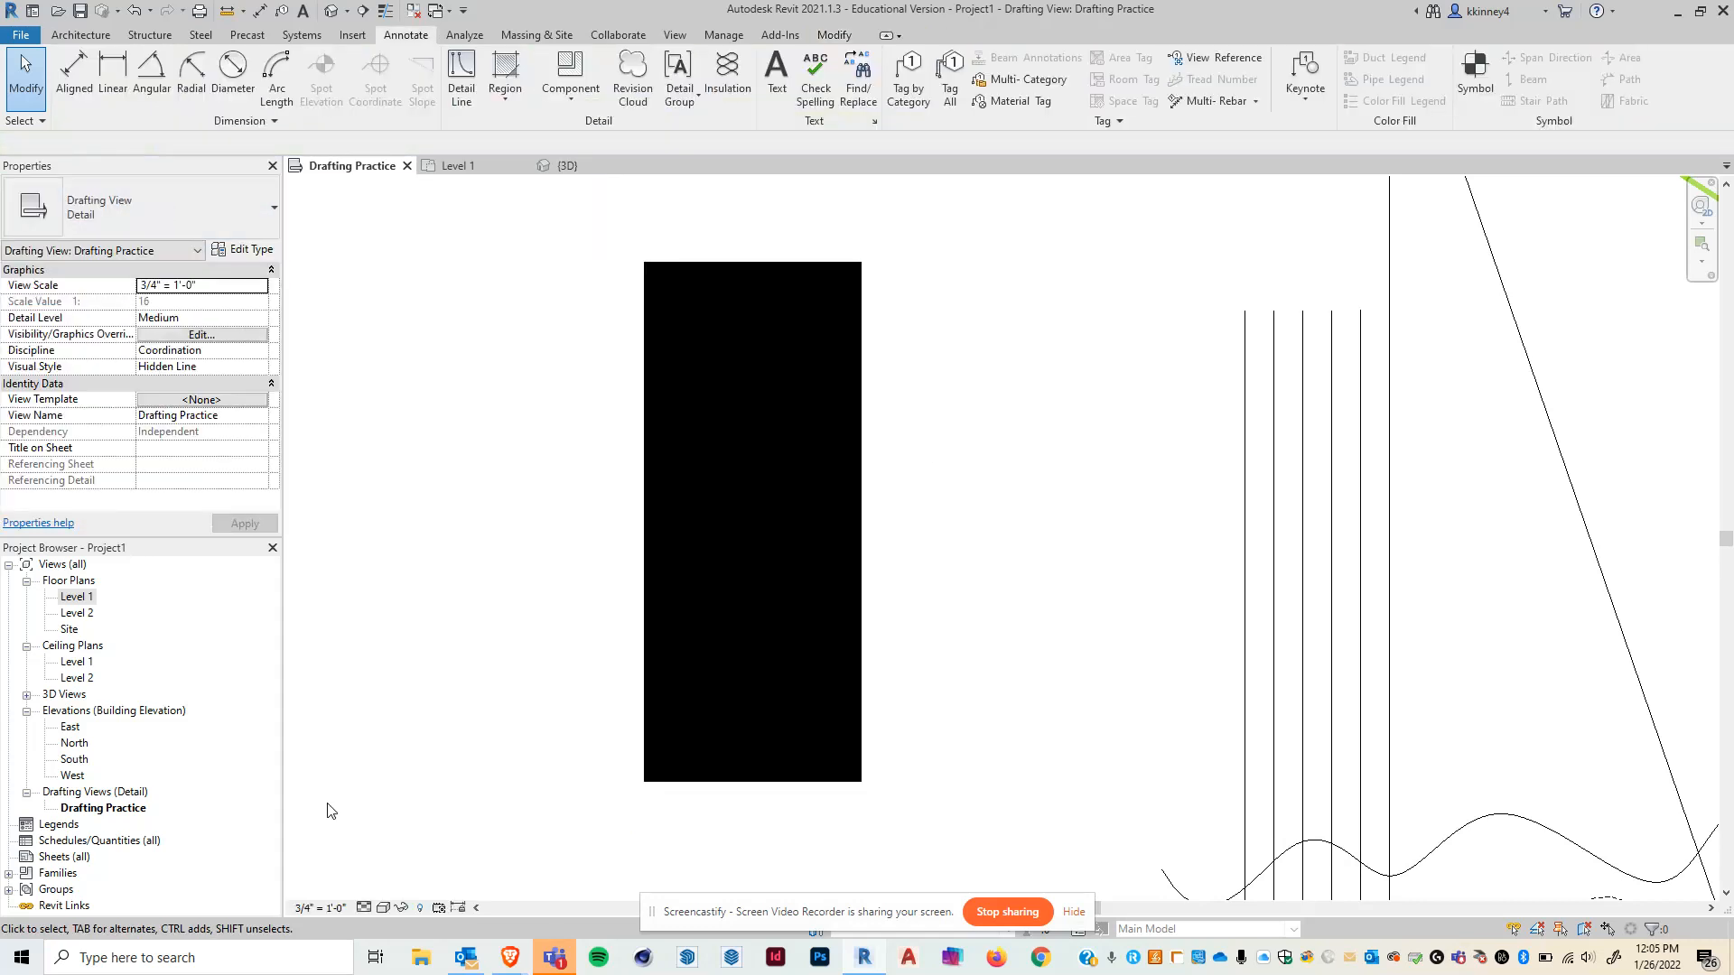
- Change the filled region's type to Diagonal Down
{"action": "left_click", "coordinate": [863, 370]}
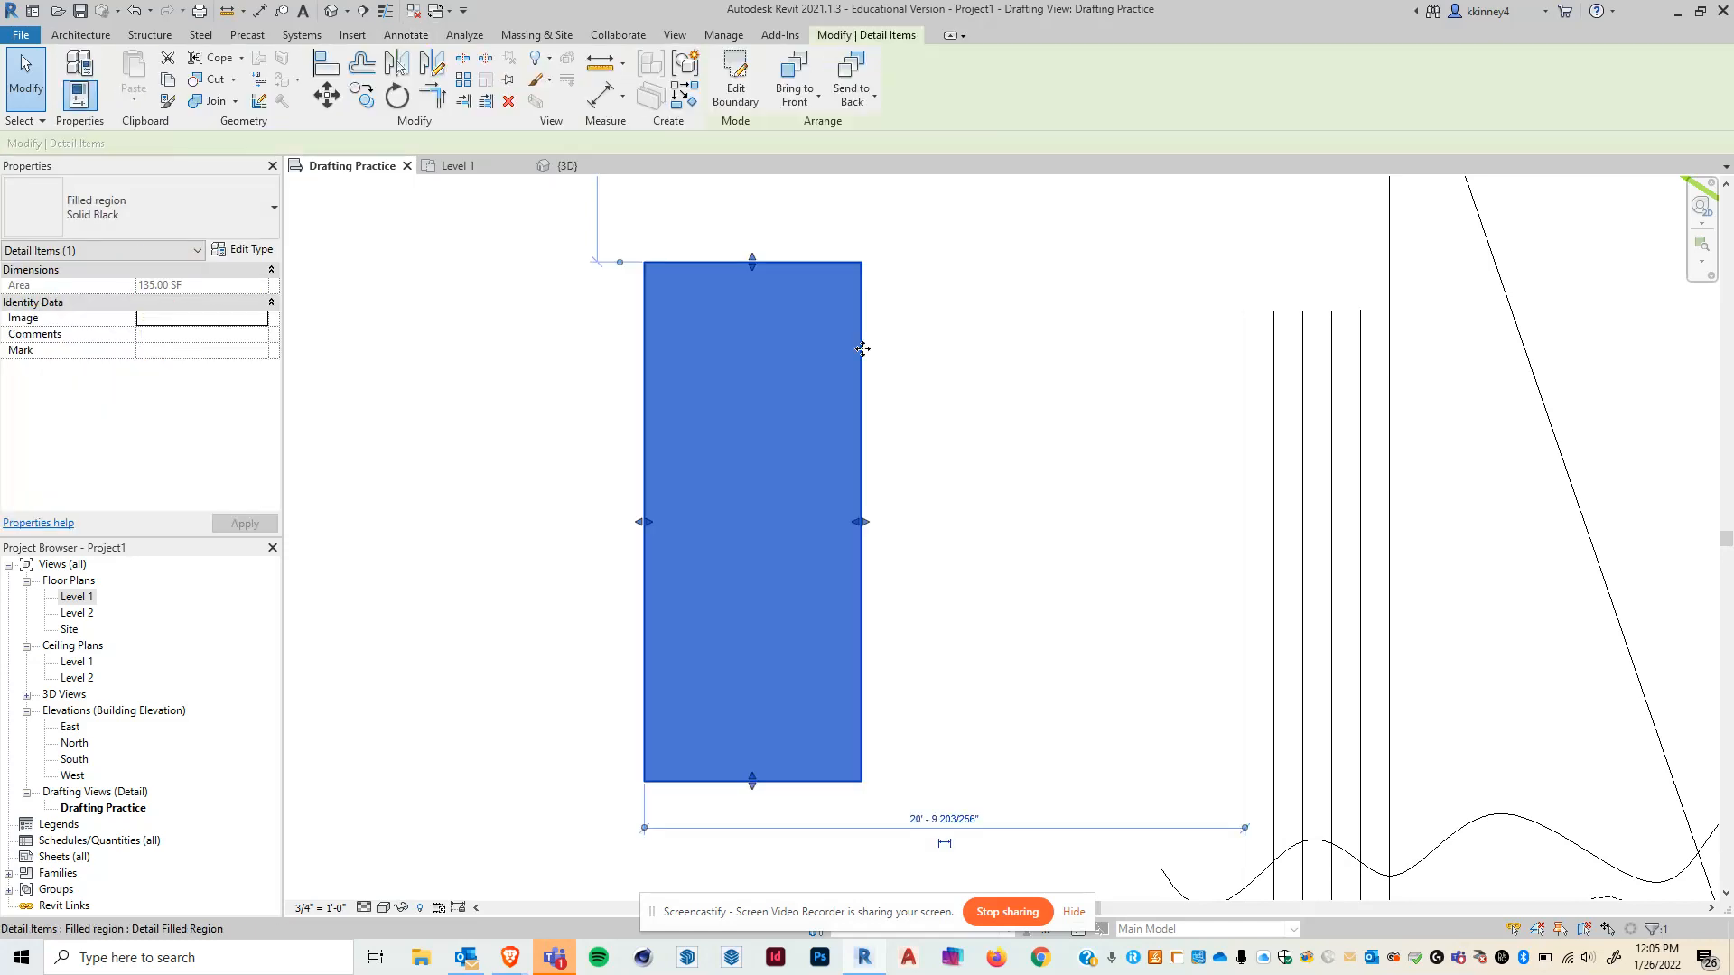
{"action": "left_click", "coordinate": [271, 212]}
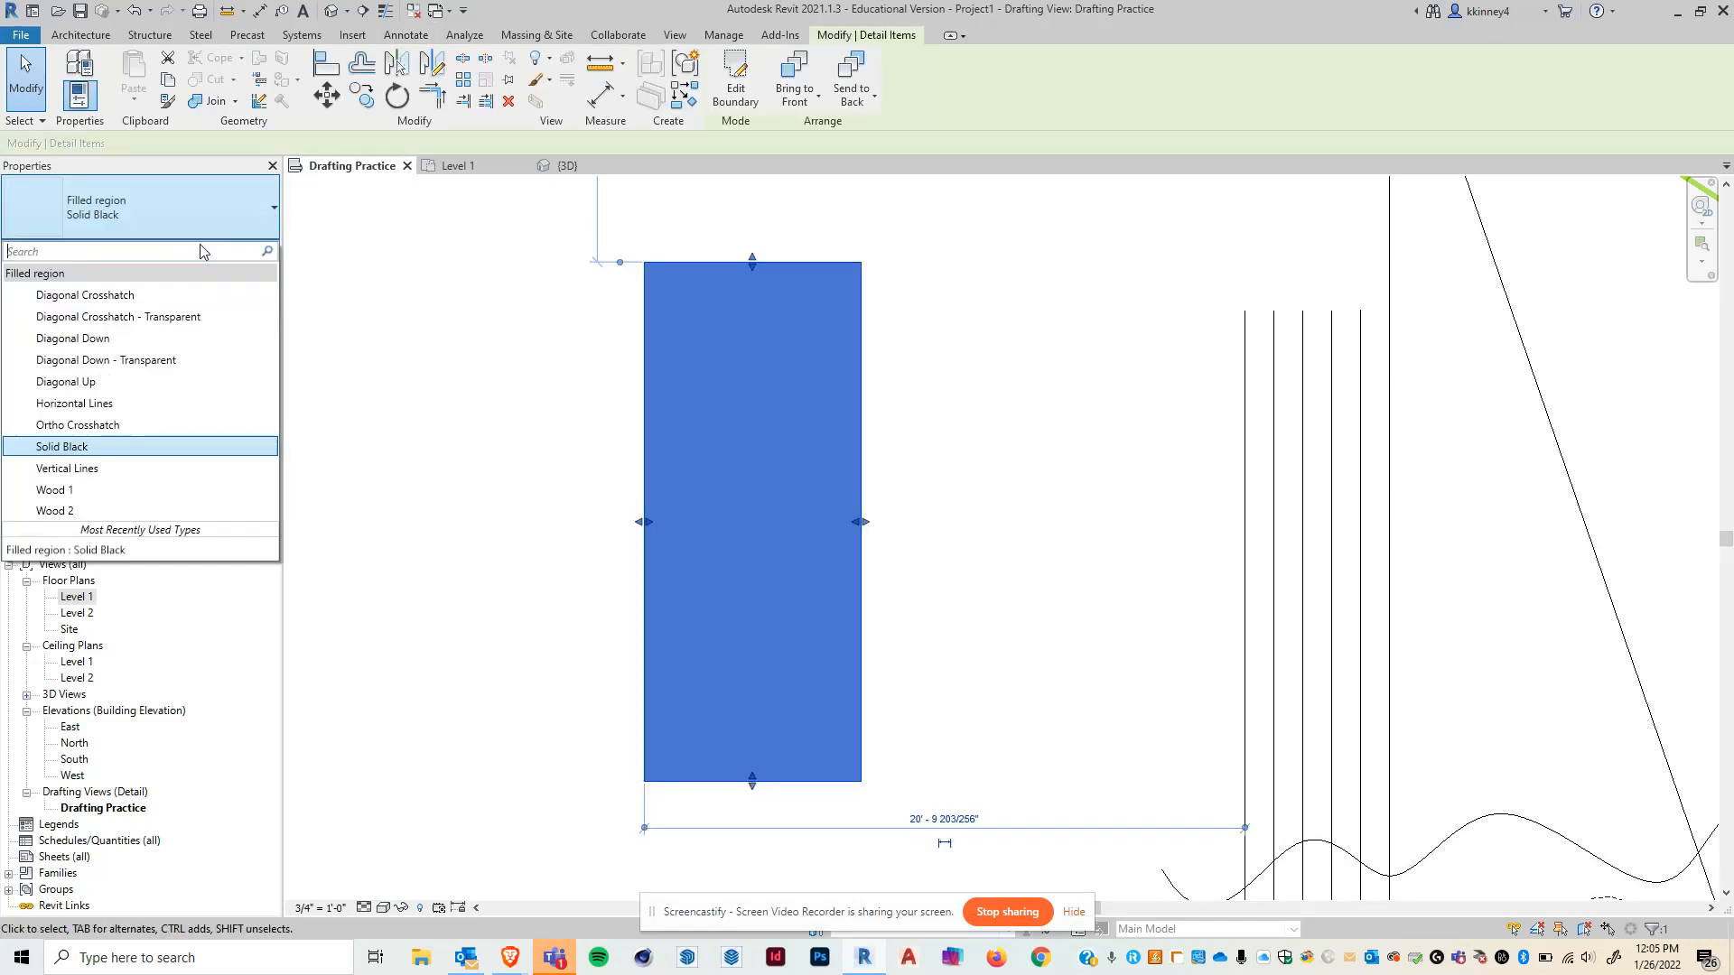
{"action": "left_click", "coordinate": [94, 340]}
{"action": "left_click", "coordinate": [530, 471]}
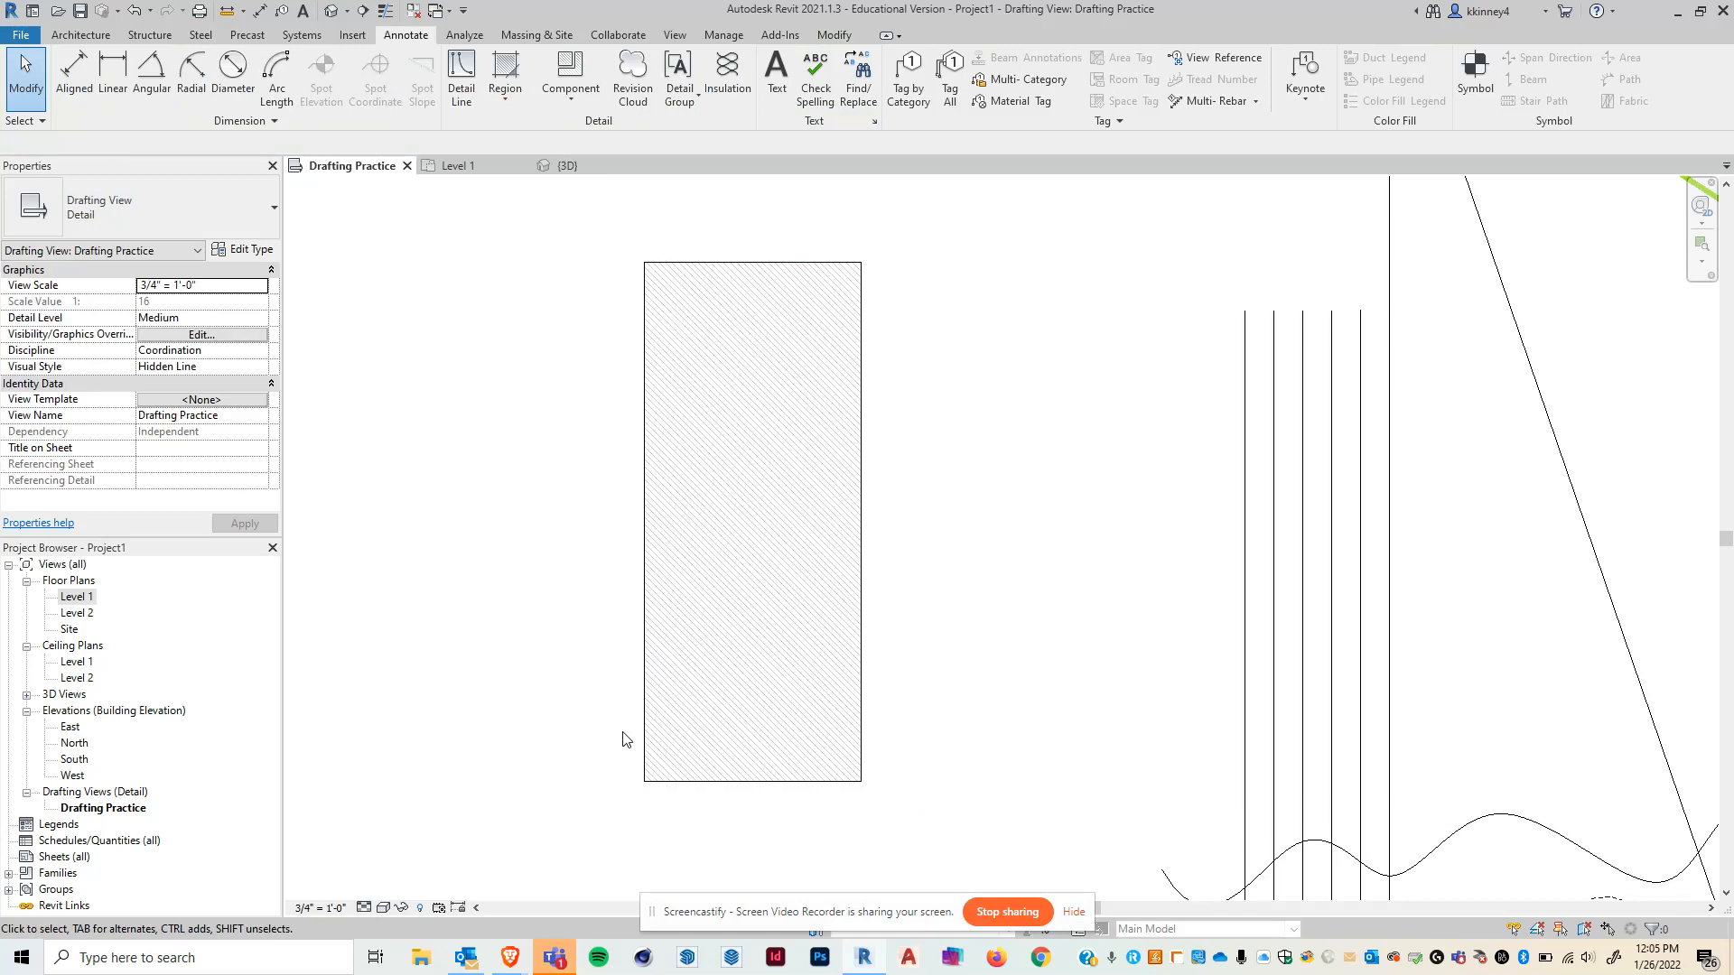
- Edit the filled region's boundary, moving its upper-right corner outward and down to make a slanted quadrilateral
{"action": "left_click", "coordinate": [705, 275]}
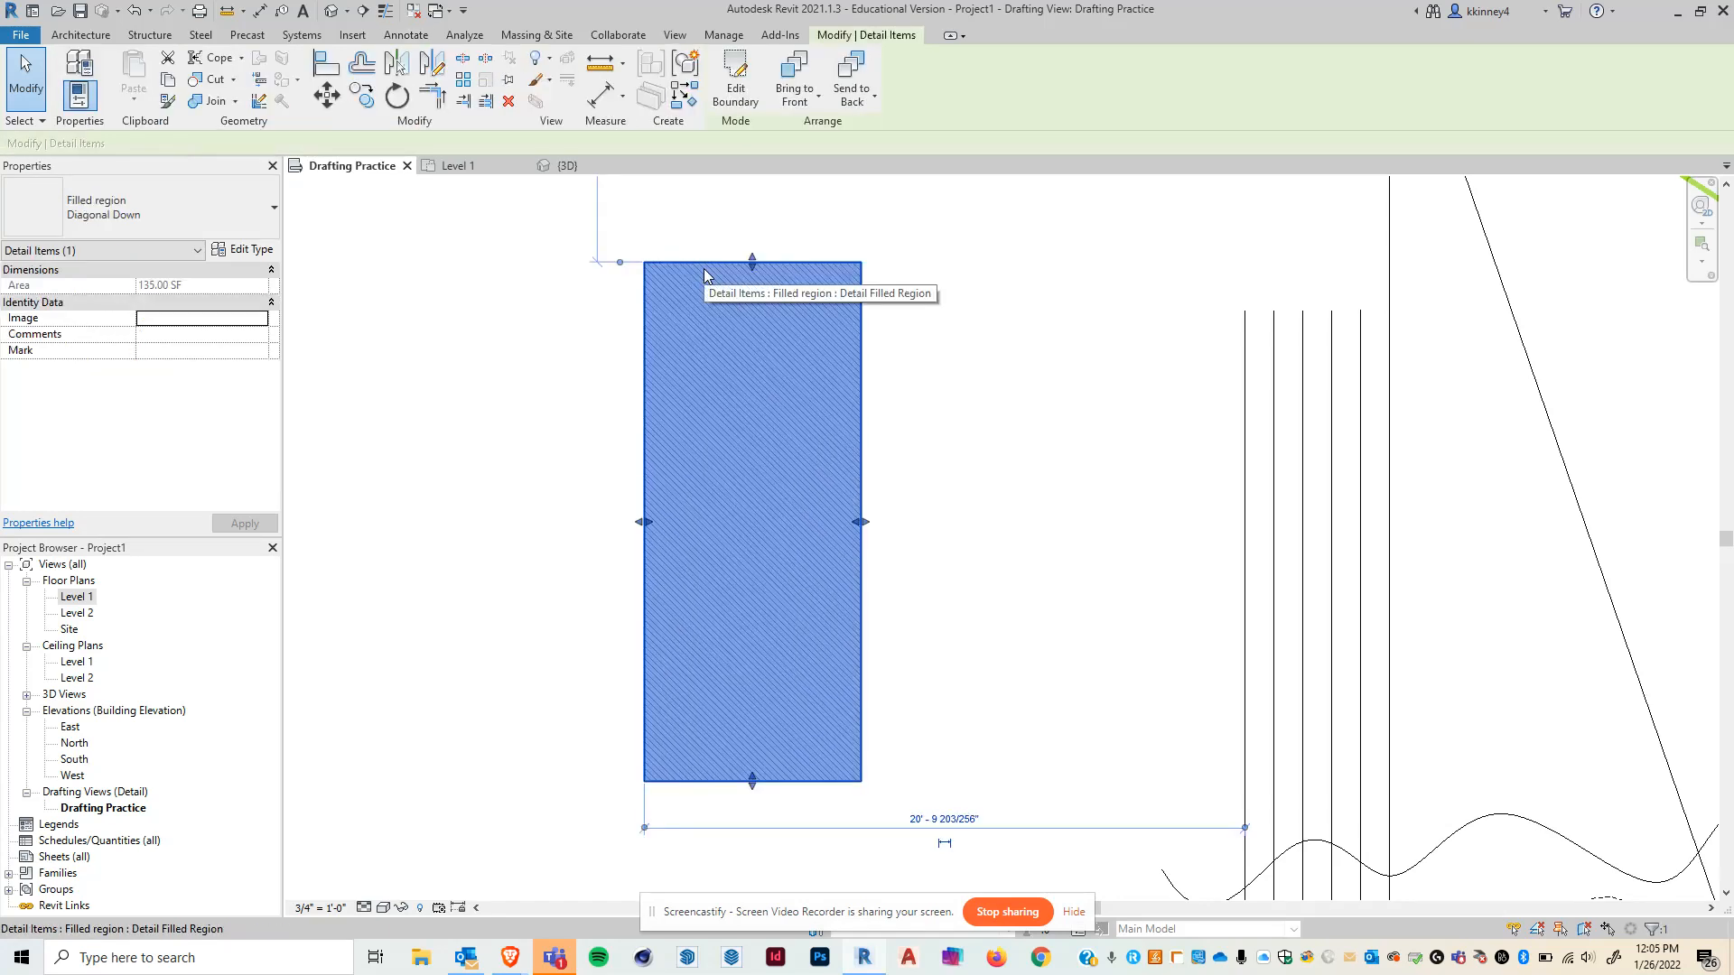
{"action": "left_click", "coordinate": [755, 105]}
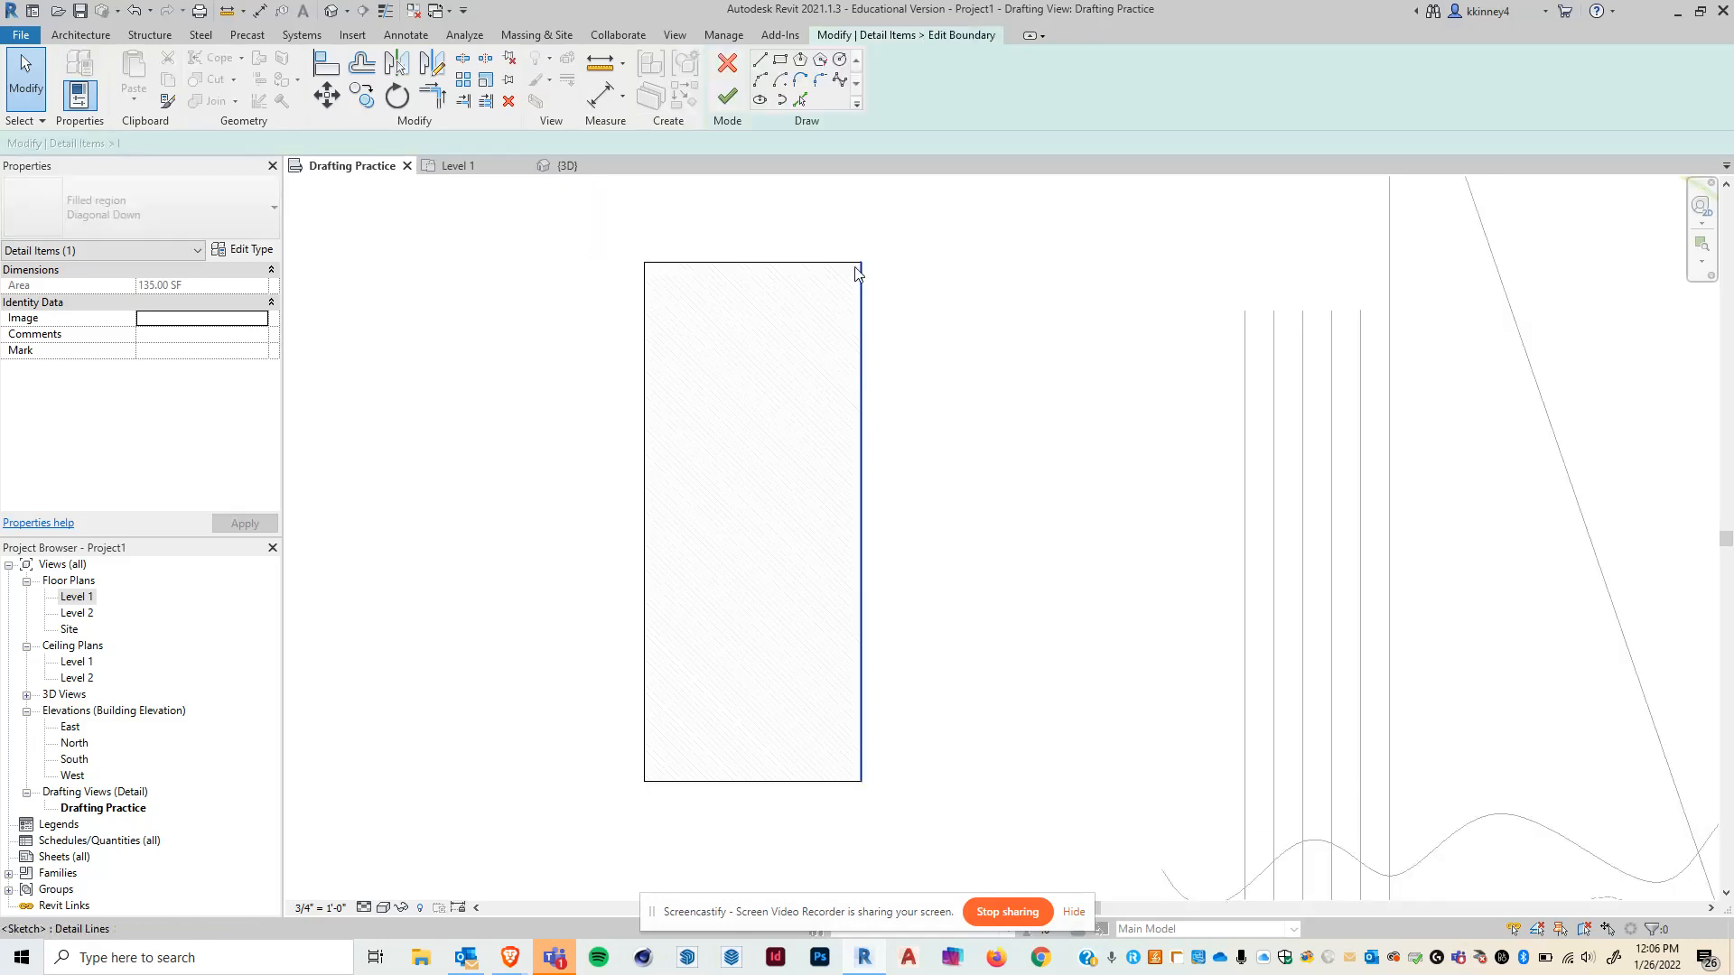
{"action": "left_click_drag", "start_coordinate": [862, 264], "coordinate": [1070, 370]}
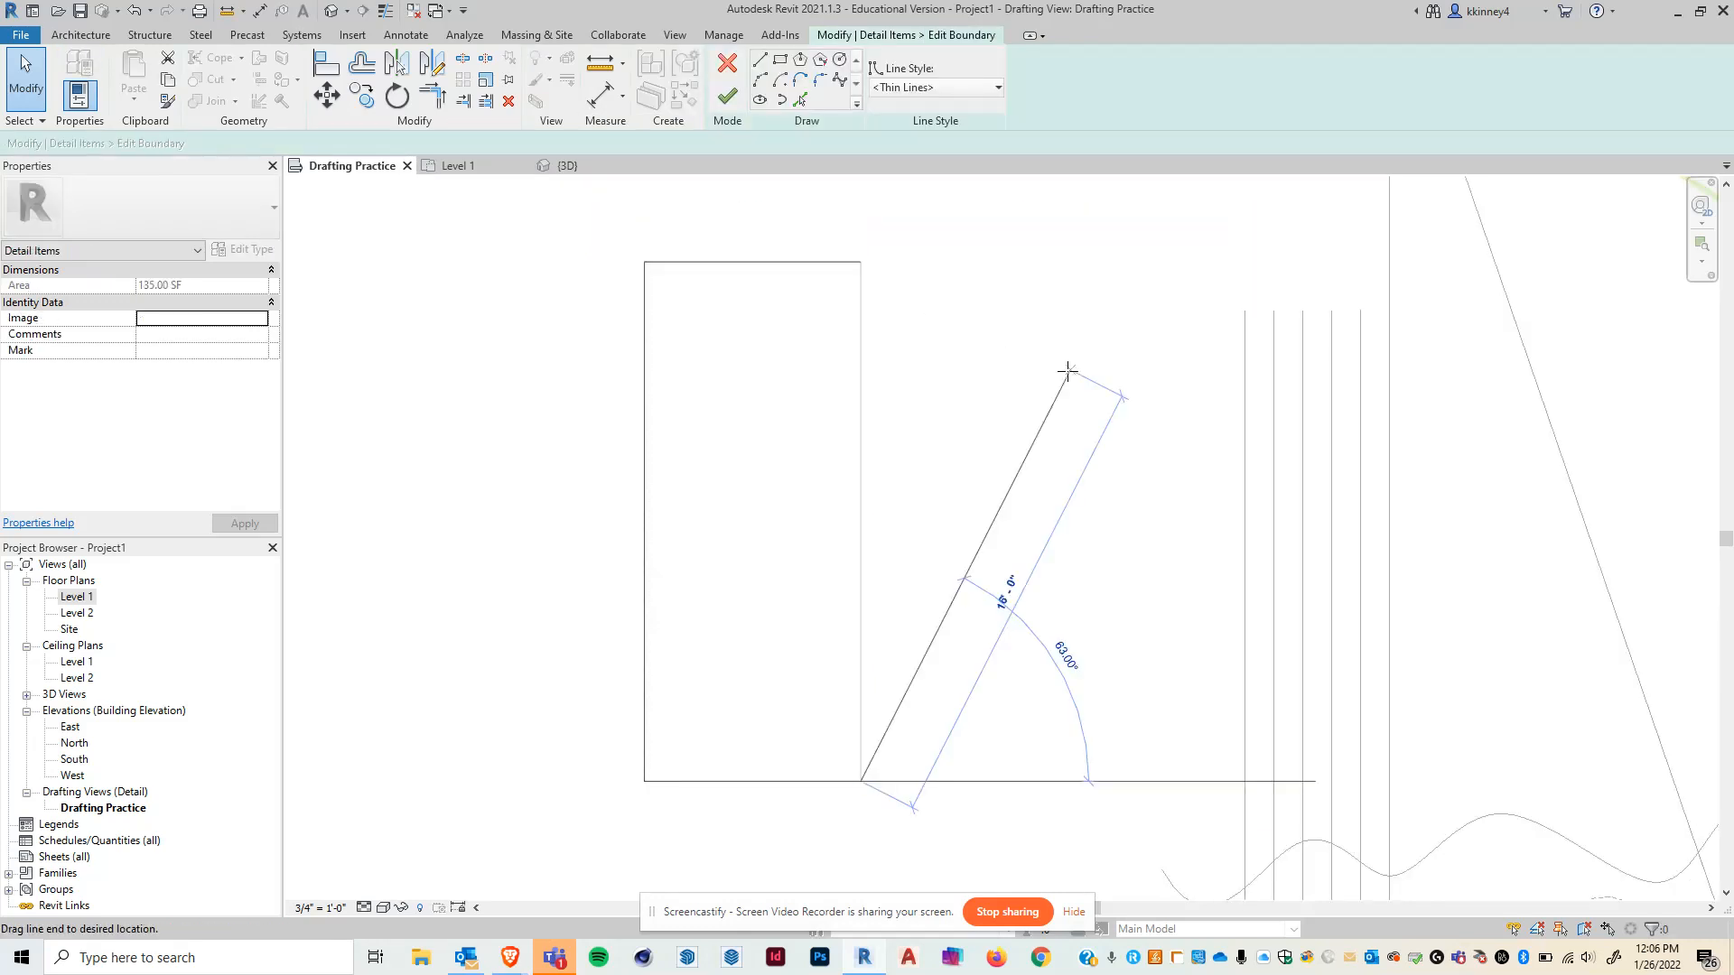
{"action": "left_click", "coordinate": [851, 264]}
{"action": "left_click_drag", "start_coordinate": [862, 263], "coordinate": [1070, 371]}
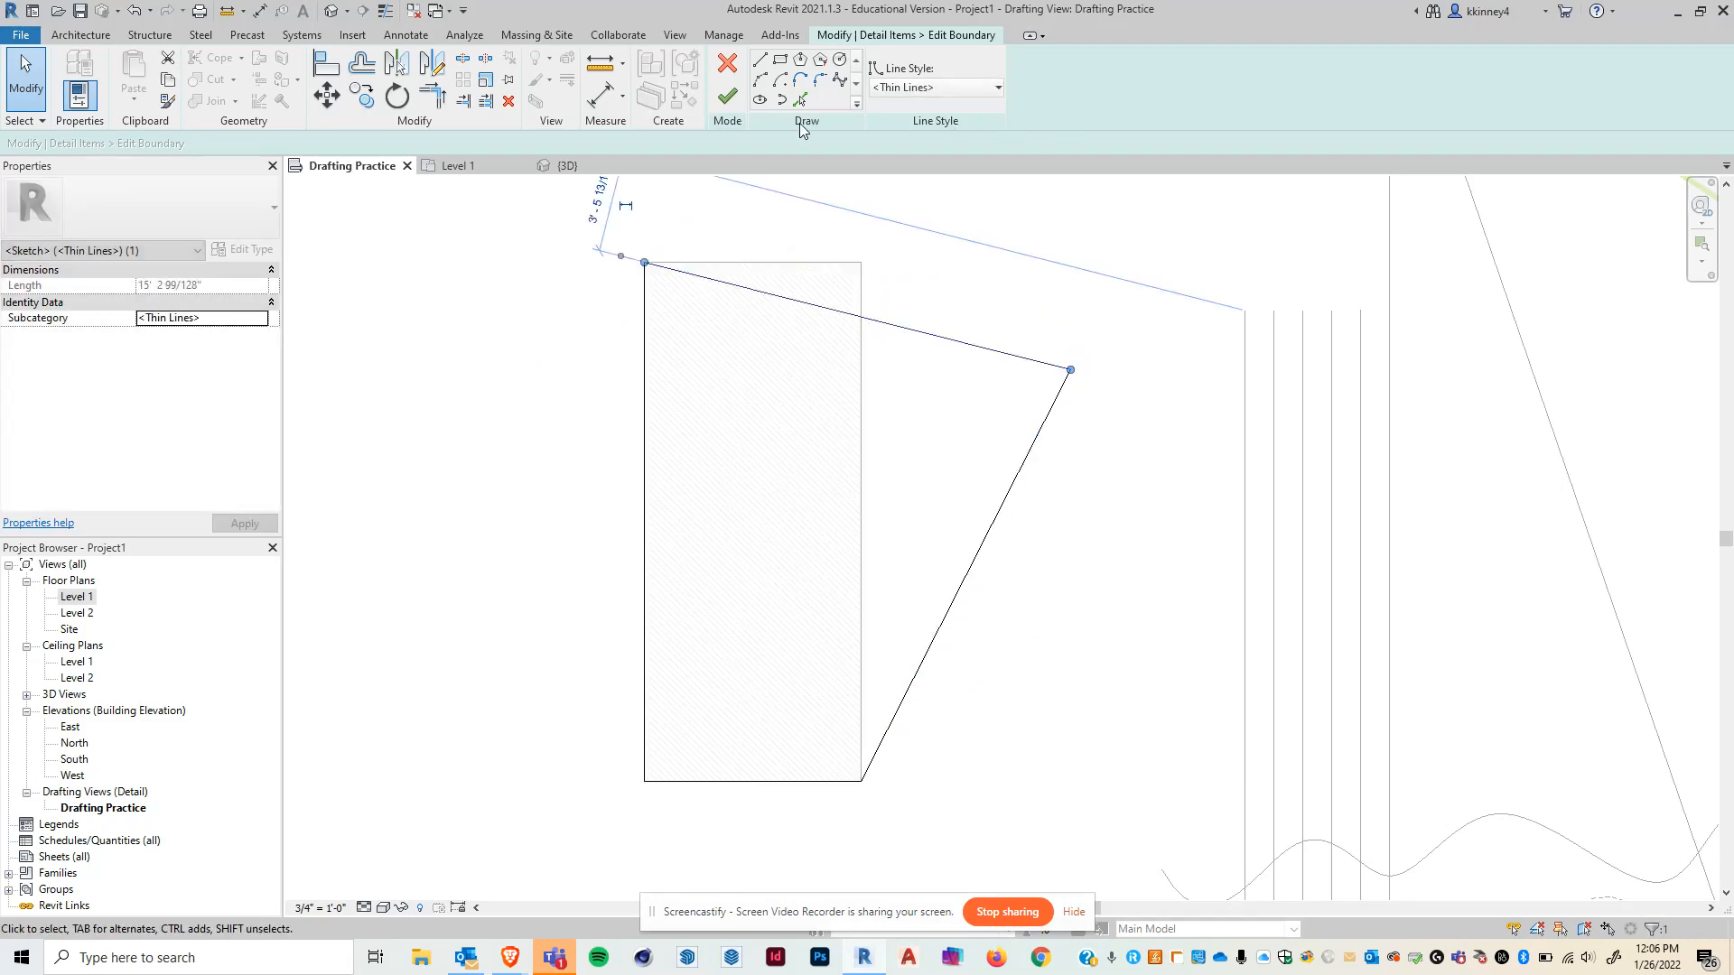
{"action": "left_click", "coordinate": [723, 99]}
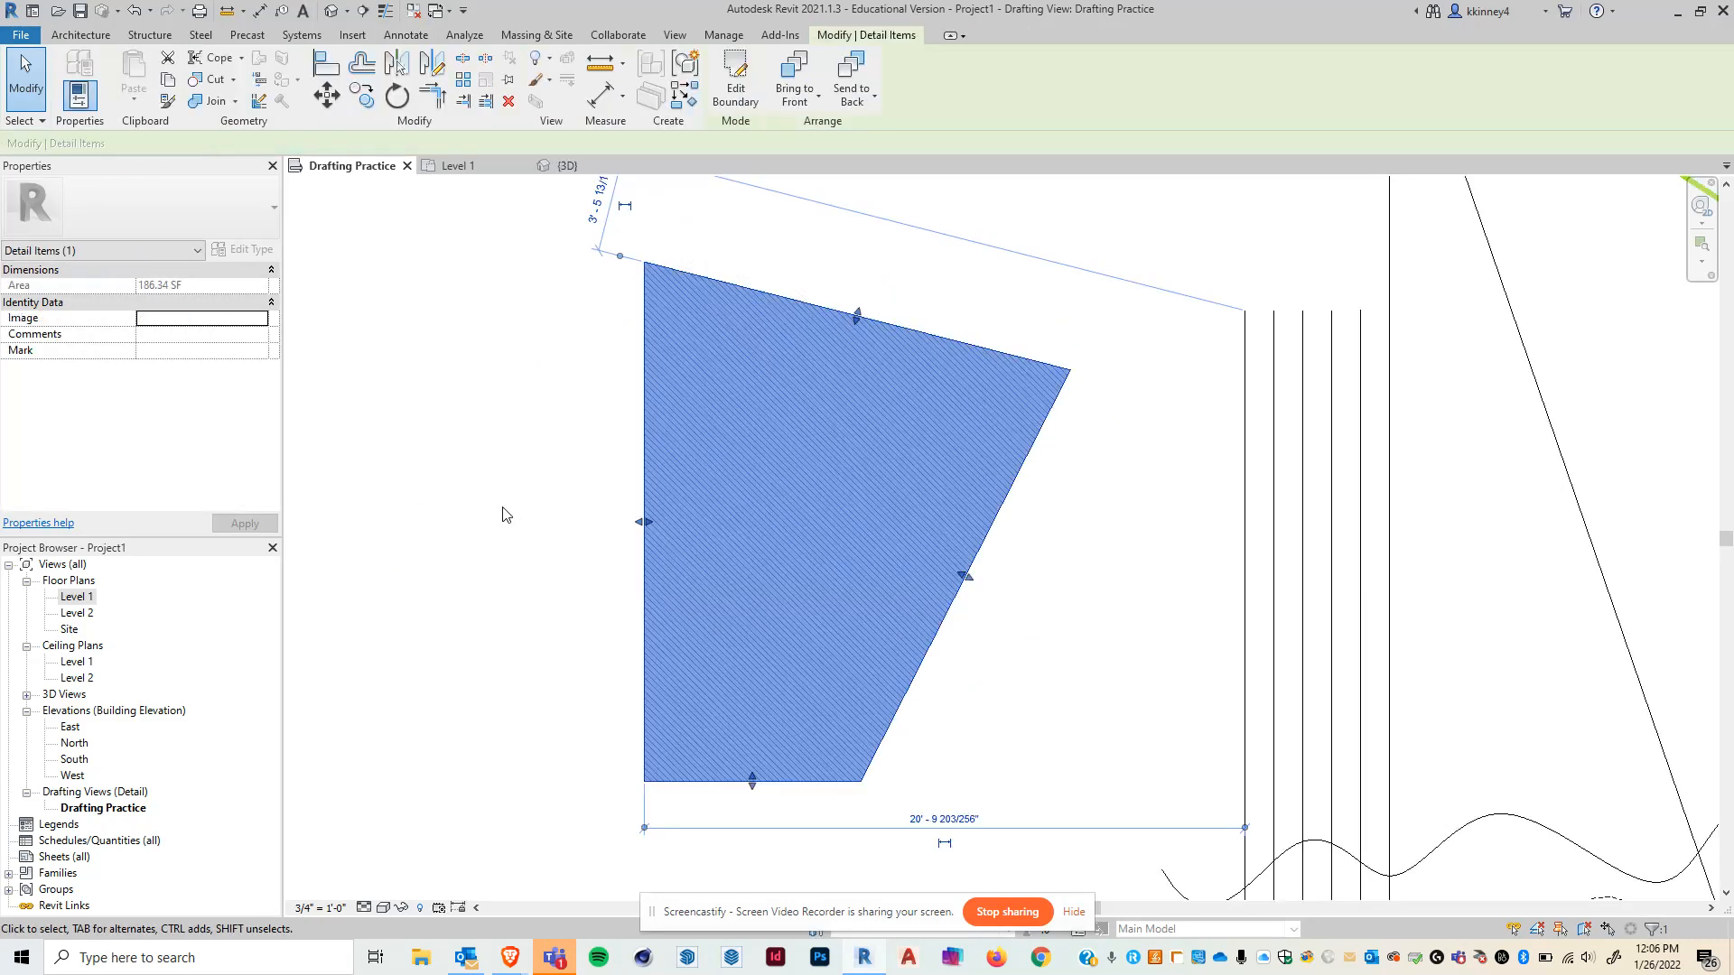
{"action": "left_click", "coordinate": [461, 433]}
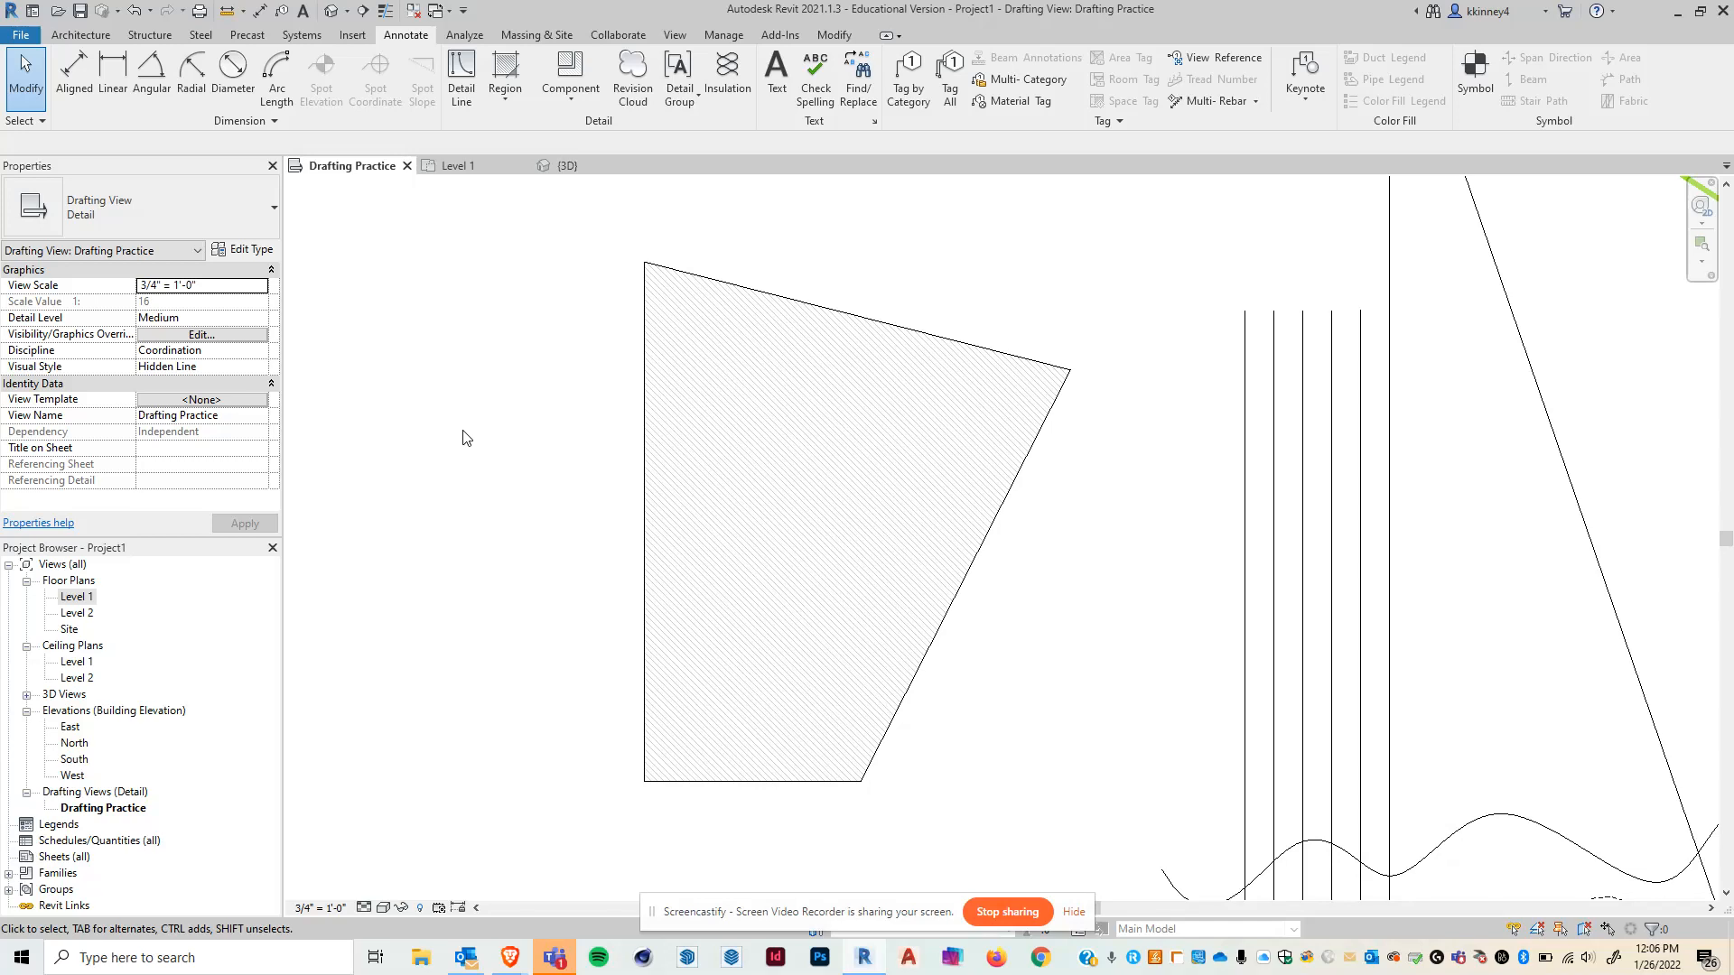
- Create a rectangular filled region about 5'-6" by 30'-0" using invisible boundary lines
{"action": "scroll", "coordinate": [480, 383], "scroll_direction": "down", "scroll_amount": 3}
{"action": "middle_click_drag", "start_coordinate": [737, 326], "coordinate": [883, 357]}
{"action": "scroll", "coordinate": [858, 574], "scroll_direction": "up", "scroll_amount": 1}
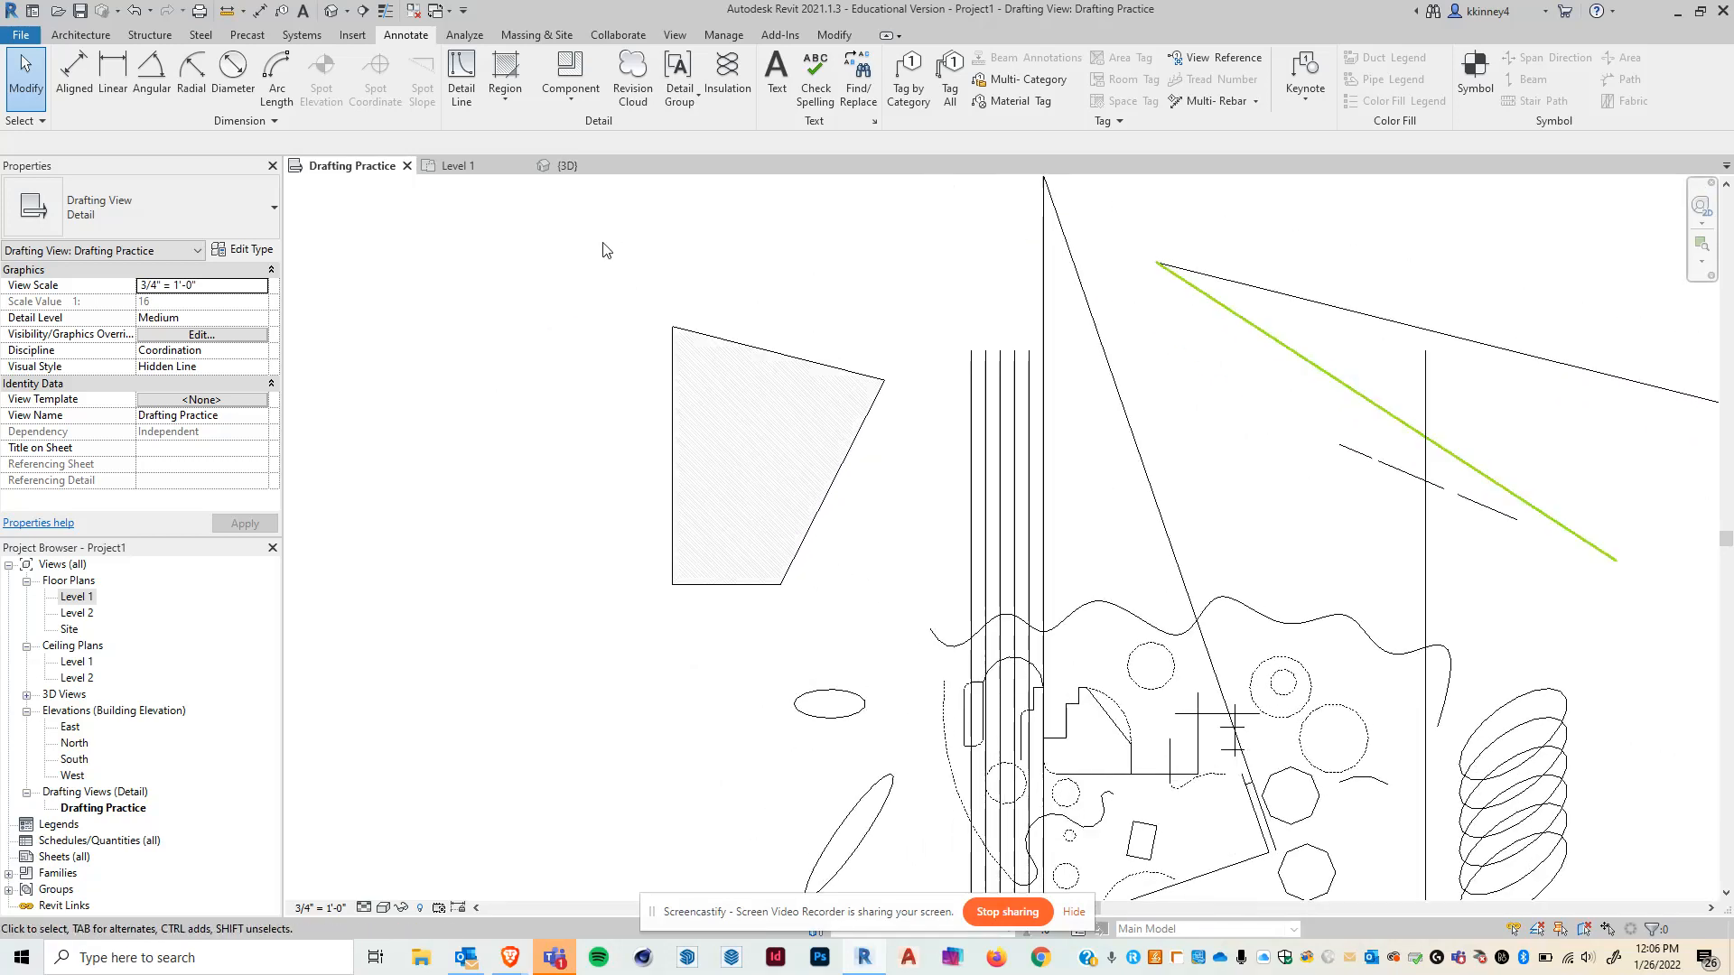
{"action": "left_click", "coordinate": [503, 71]}
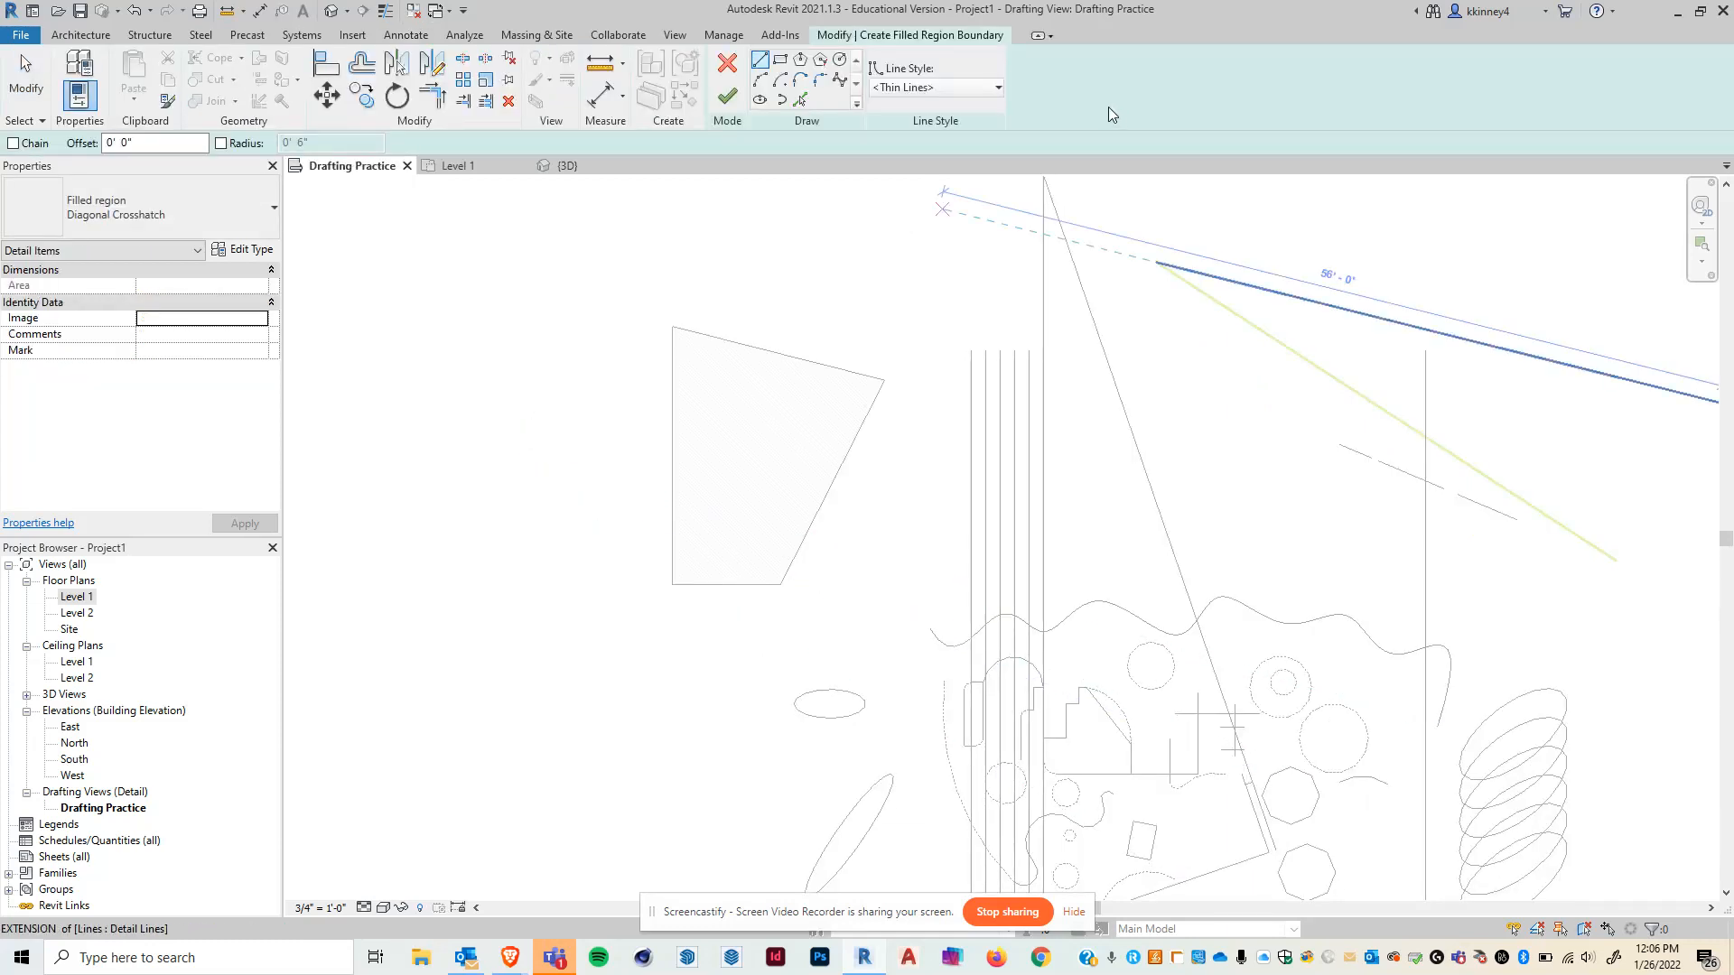
{"action": "left_click", "coordinate": [952, 91]}
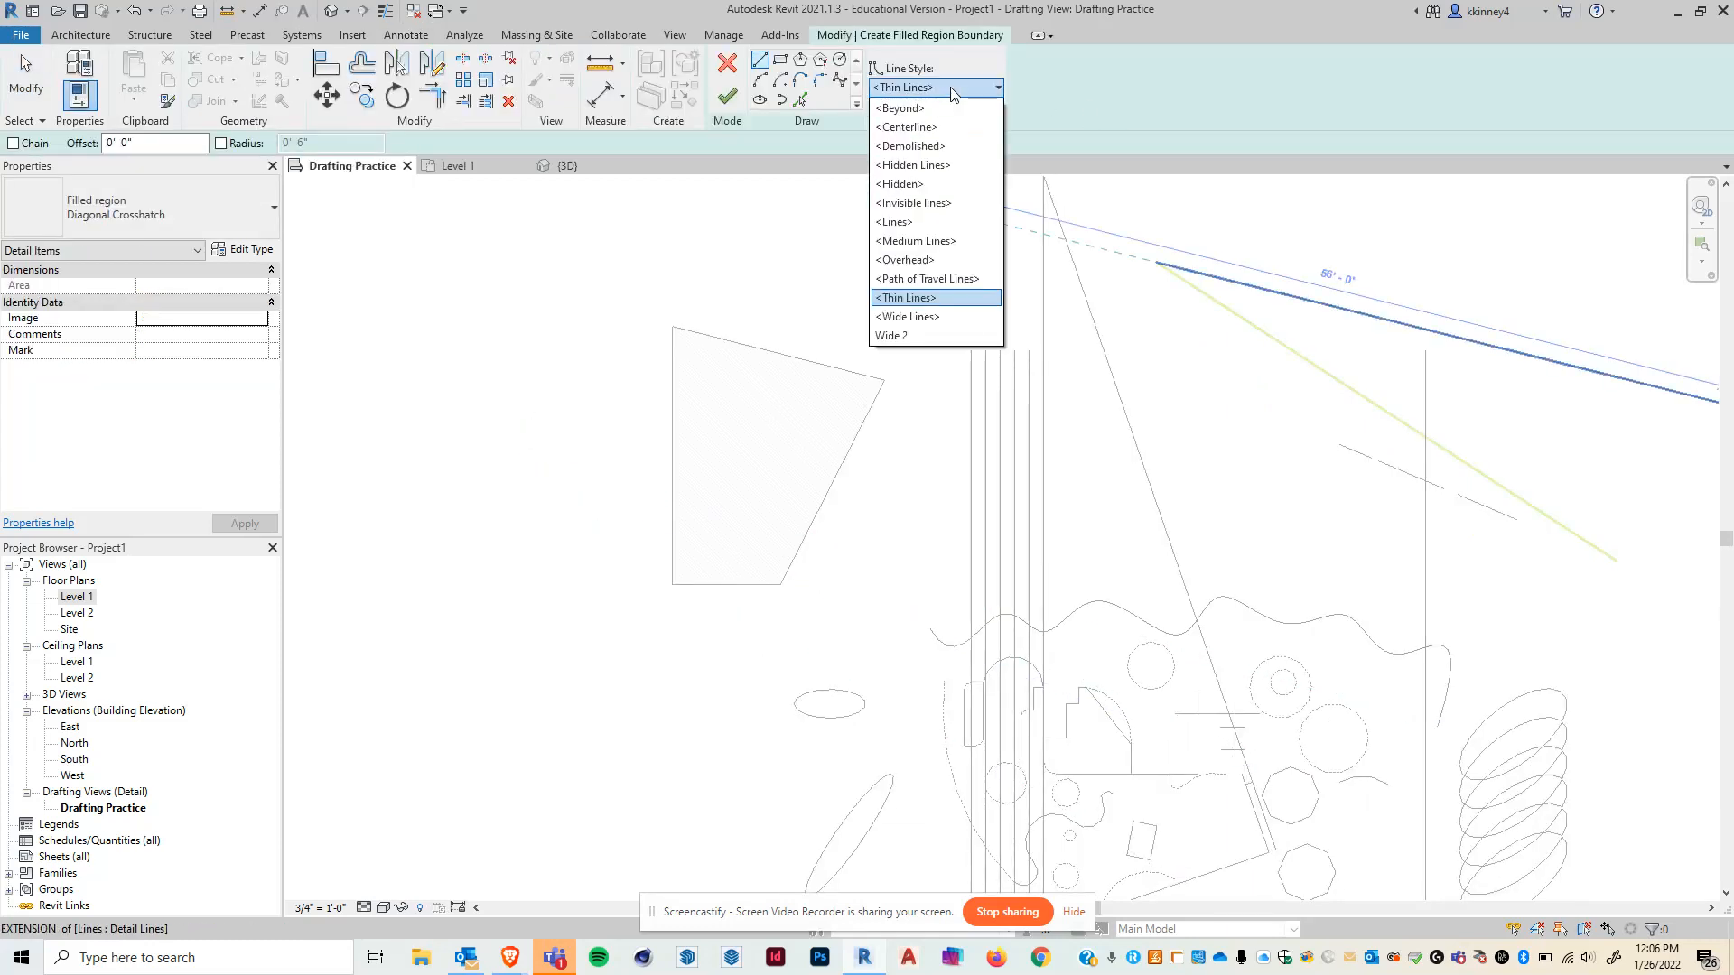
{"action": "left_click", "coordinate": [912, 205]}
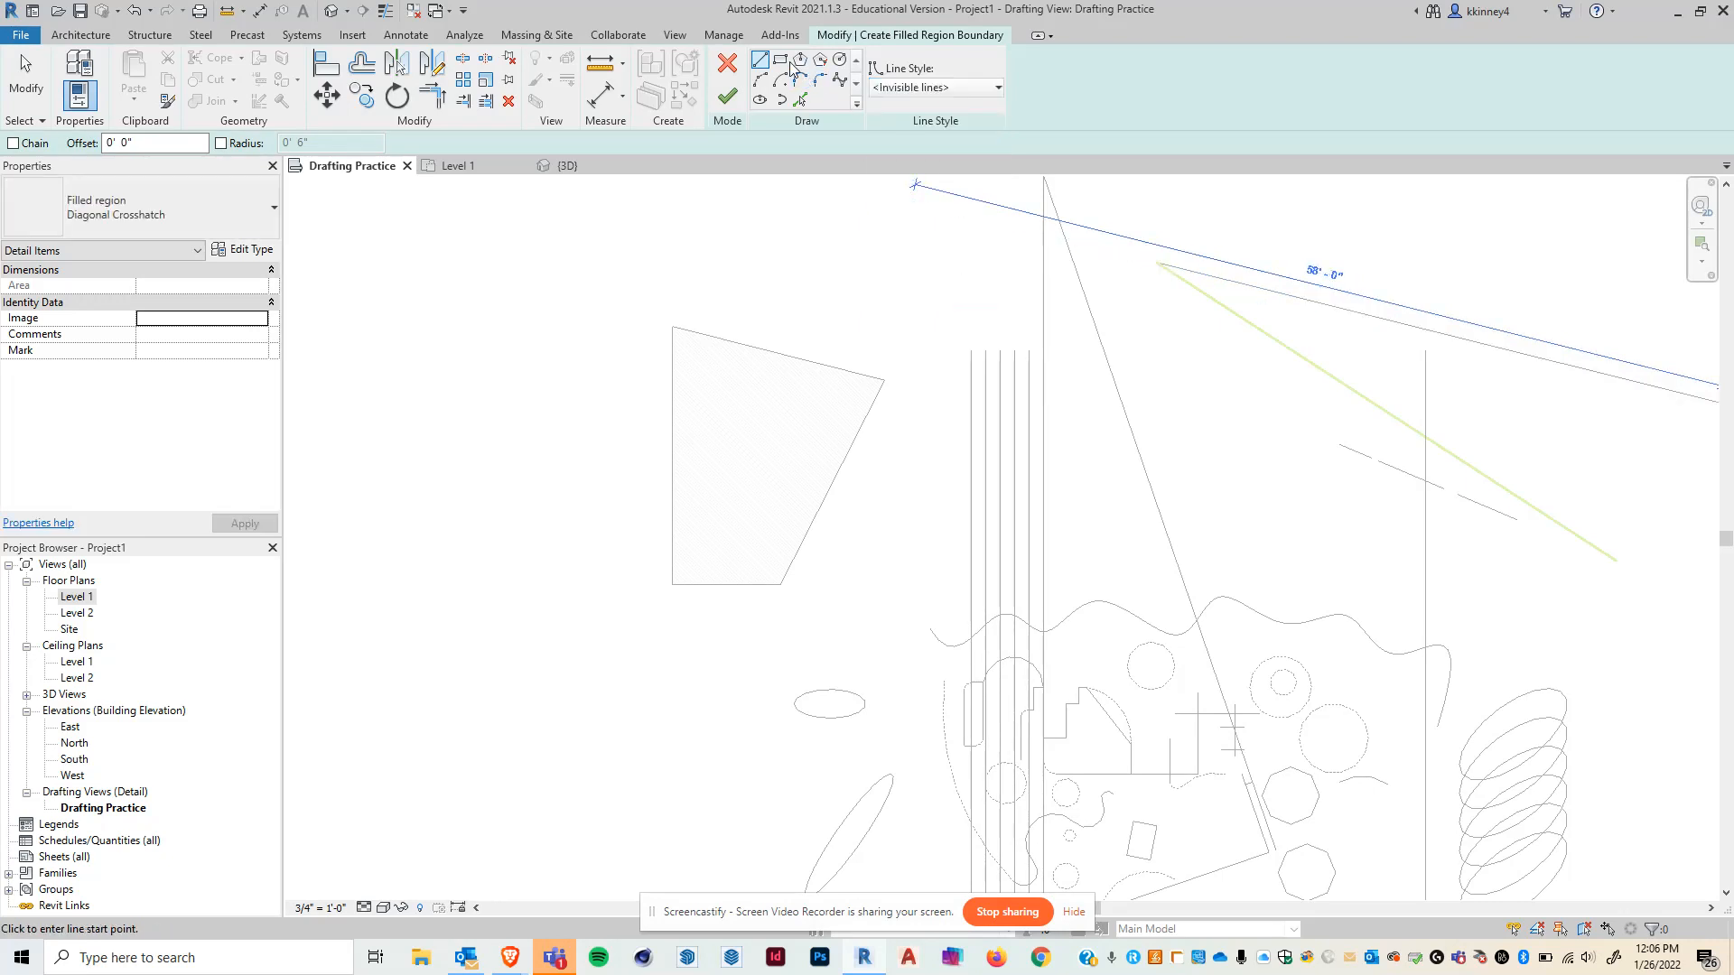
{"action": "left_click", "coordinate": [780, 60]}
{"action": "left_click", "coordinate": [503, 387]}
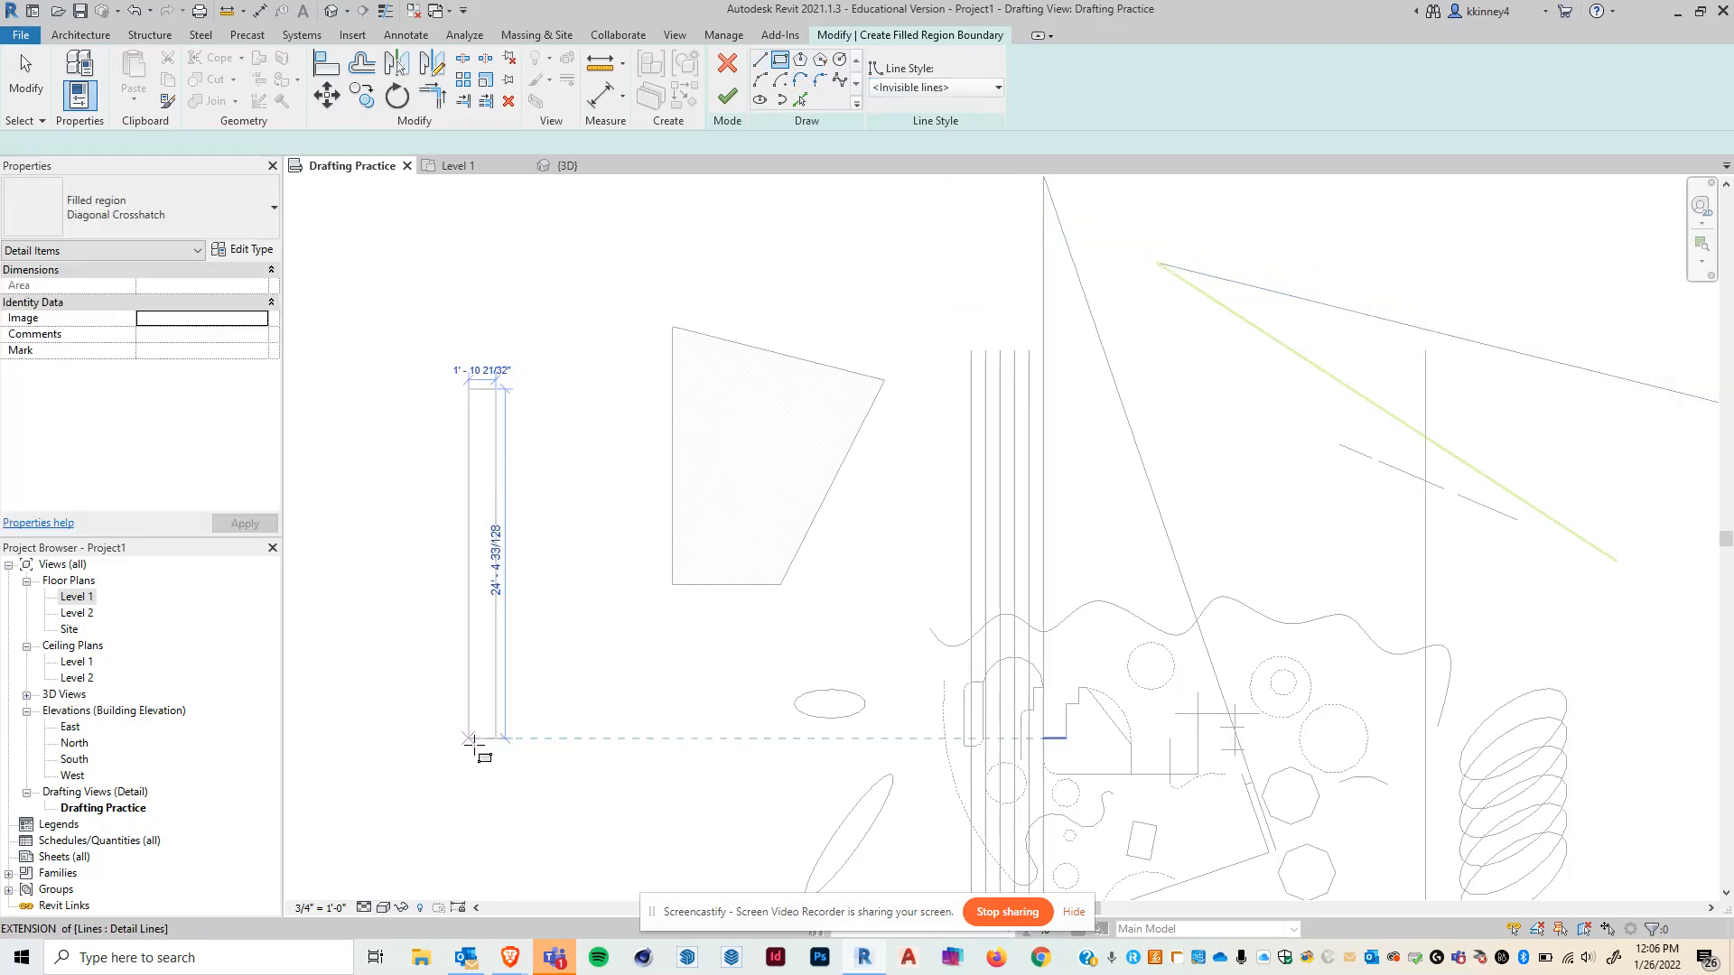
{"action": "left_click", "coordinate": [574, 818]}
{"action": "left_click", "coordinate": [740, 112]}
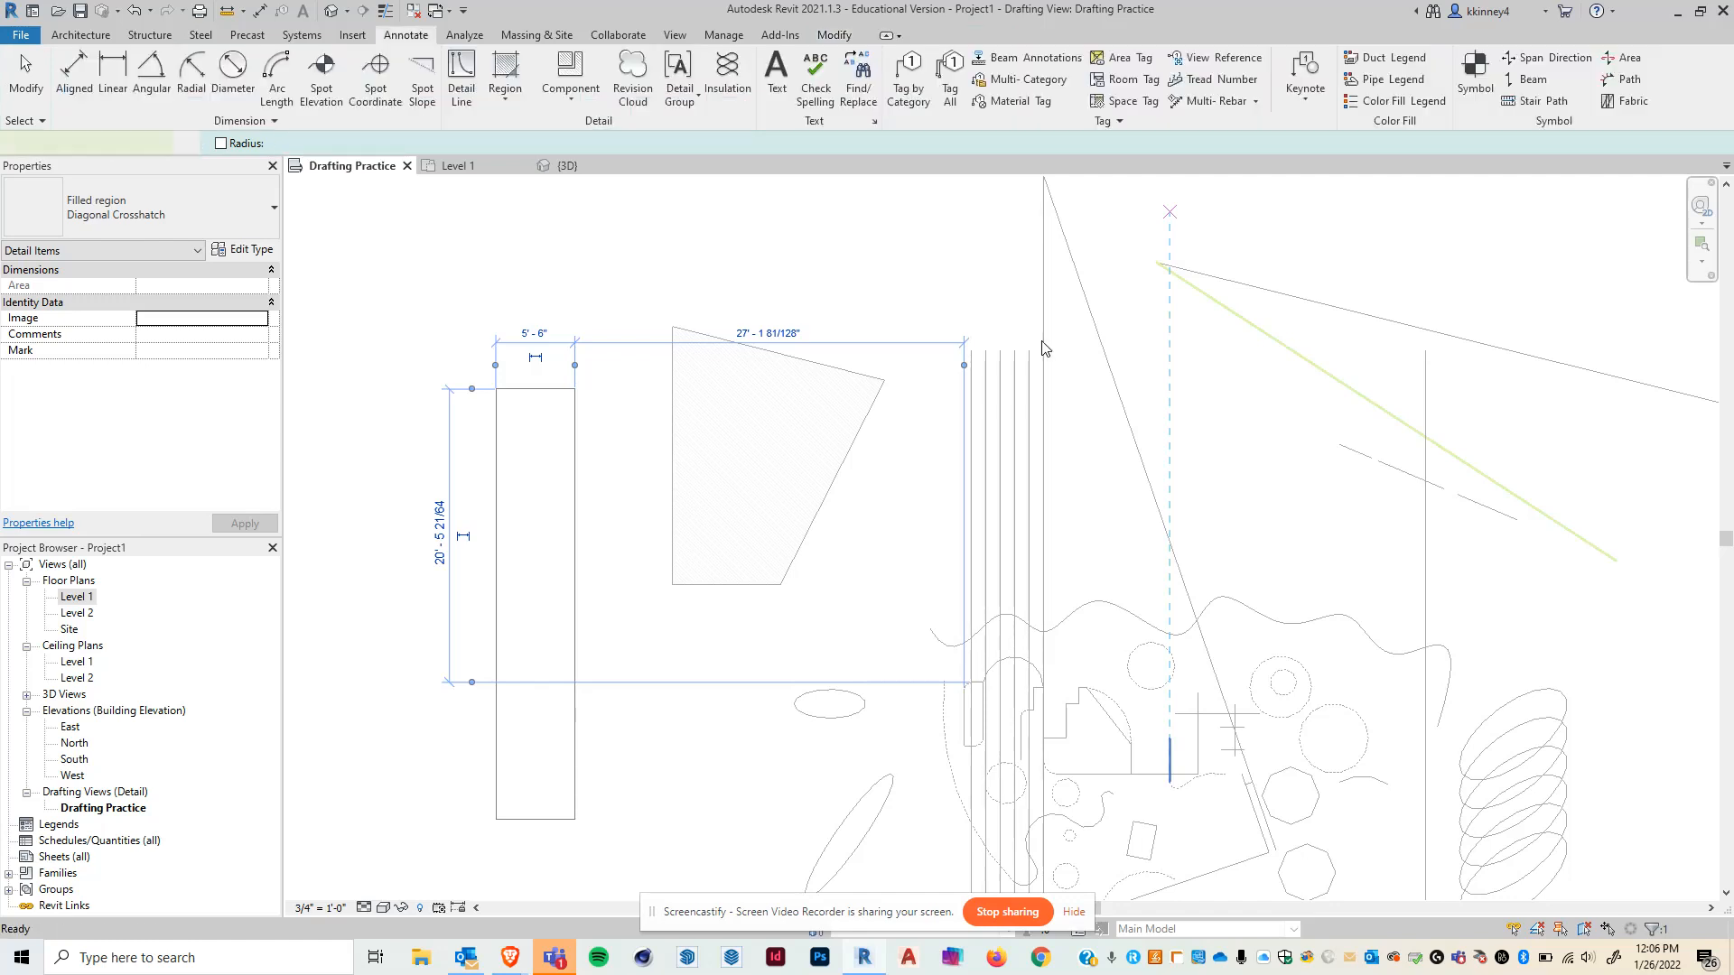
- Zoom in and out to examine the new crosshatched filled region beside the slanted one
{"action": "left_click", "coordinate": [601, 348]}
{"action": "scroll", "coordinate": [519, 714], "scroll_direction": "up", "scroll_amount": 1}
{"action": "scroll", "coordinate": [518, 706], "scroll_direction": "up", "scroll_amount": 2}
{"action": "scroll", "coordinate": [795, 625], "scroll_direction": "down", "scroll_amount": 1}
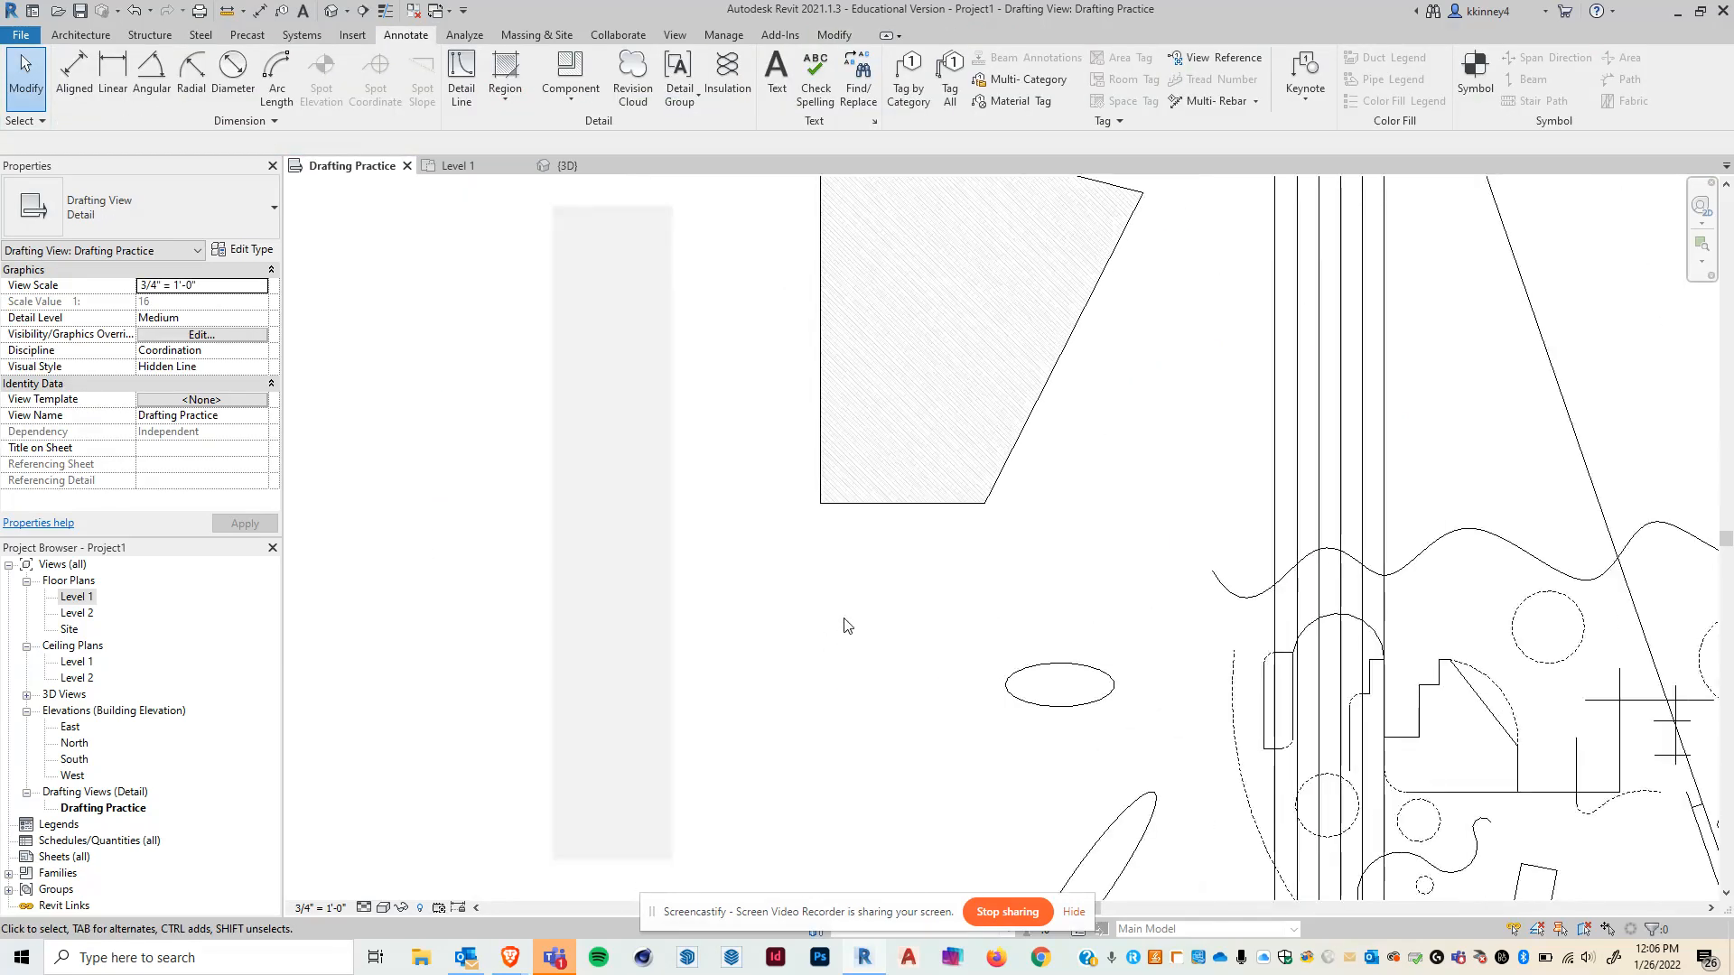
{"action": "scroll", "coordinate": [587, 323], "scroll_direction": "up", "scroll_amount": 3}
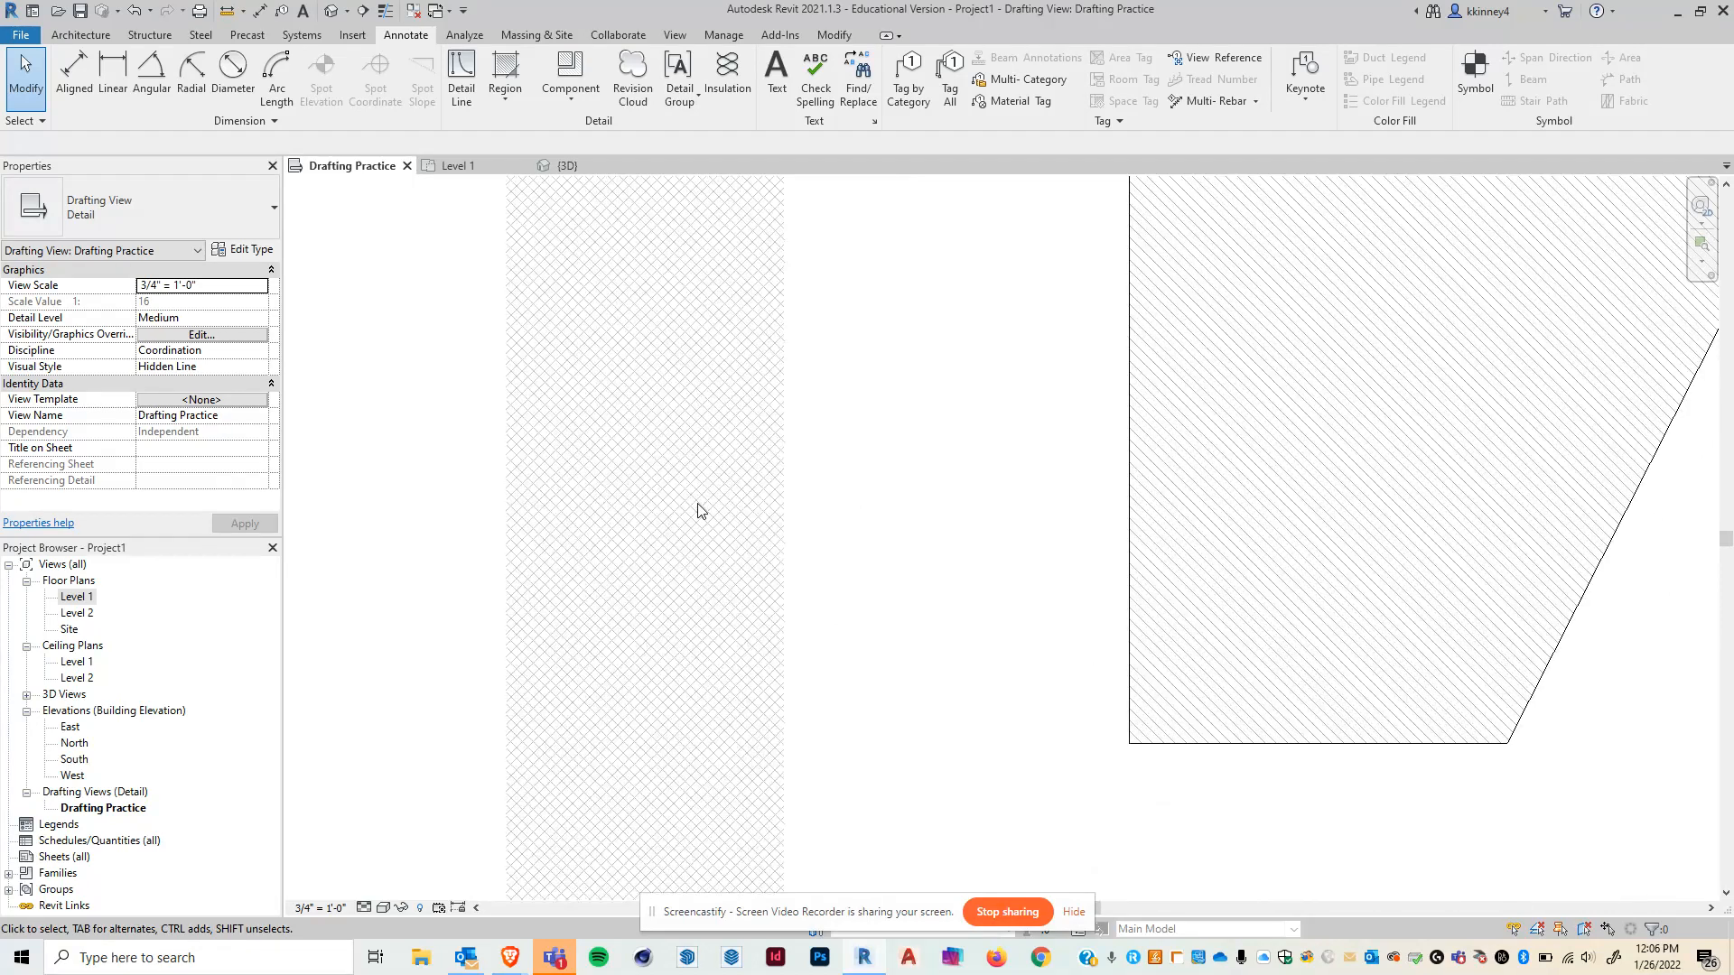
{"action": "scroll", "coordinate": [697, 508], "scroll_direction": "down", "scroll_amount": 2}
{"action": "scroll", "coordinate": [674, 290], "scroll_direction": "down", "scroll_amount": 1}
{"action": "scroll", "coordinate": [713, 270], "scroll_direction": "down", "scroll_amount": 1}
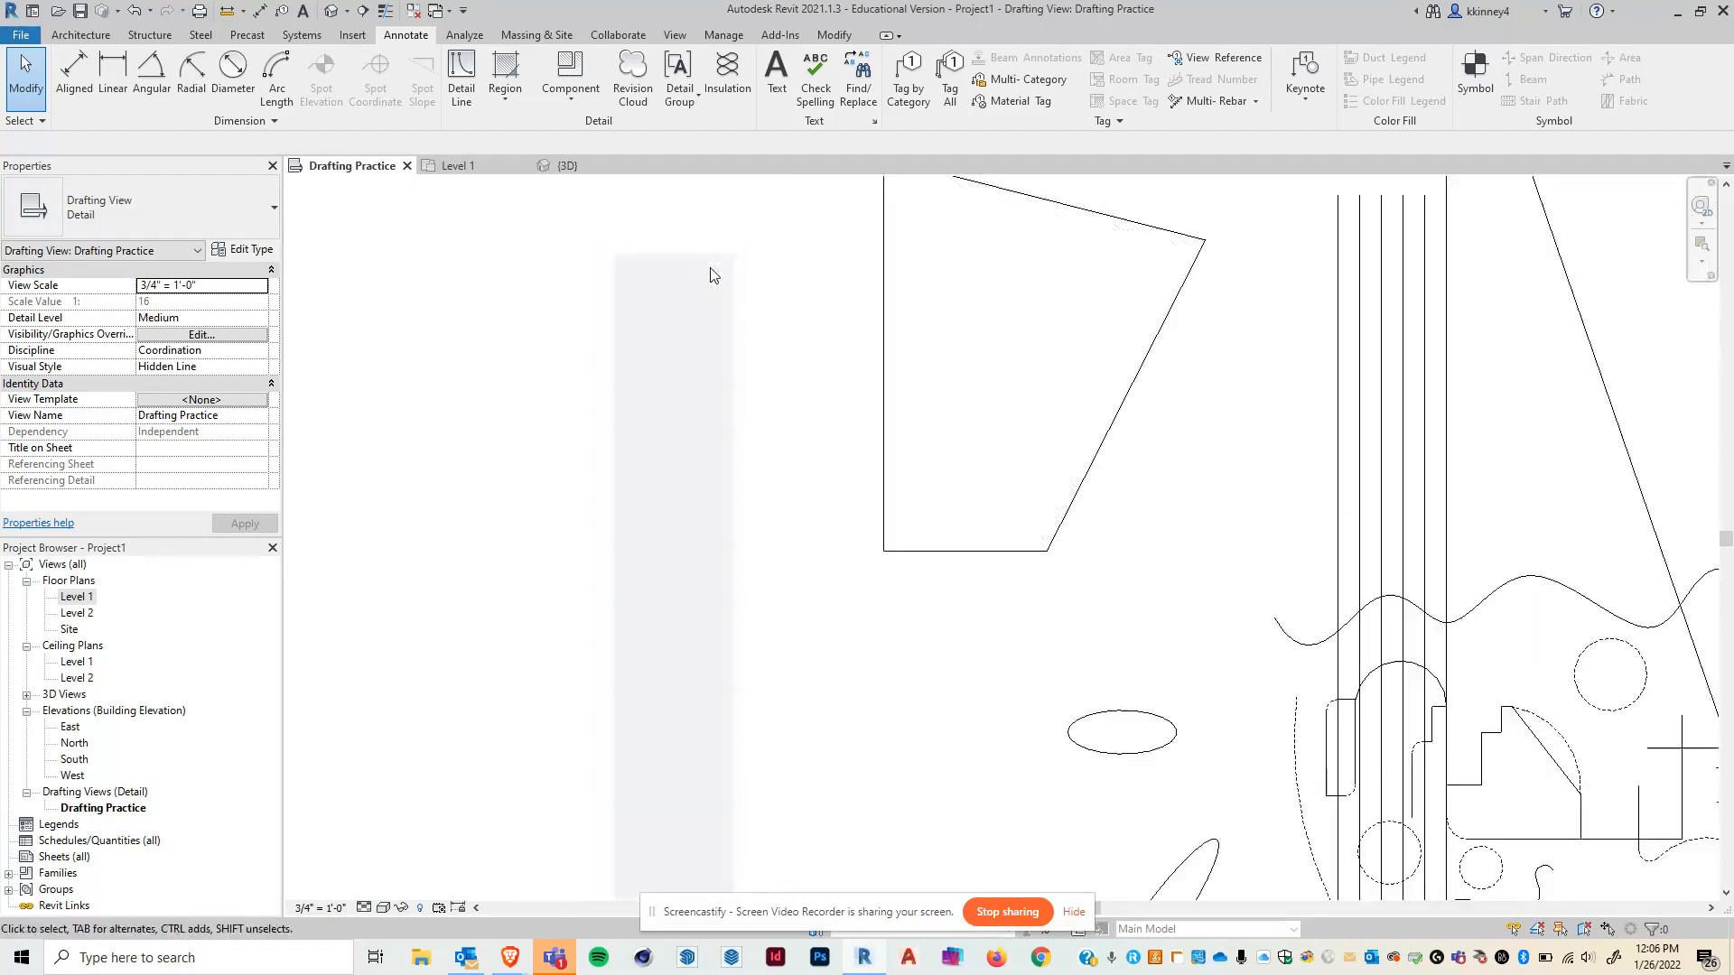
{"action": "scroll", "coordinate": [693, 268], "scroll_direction": "down", "scroll_amount": 1}
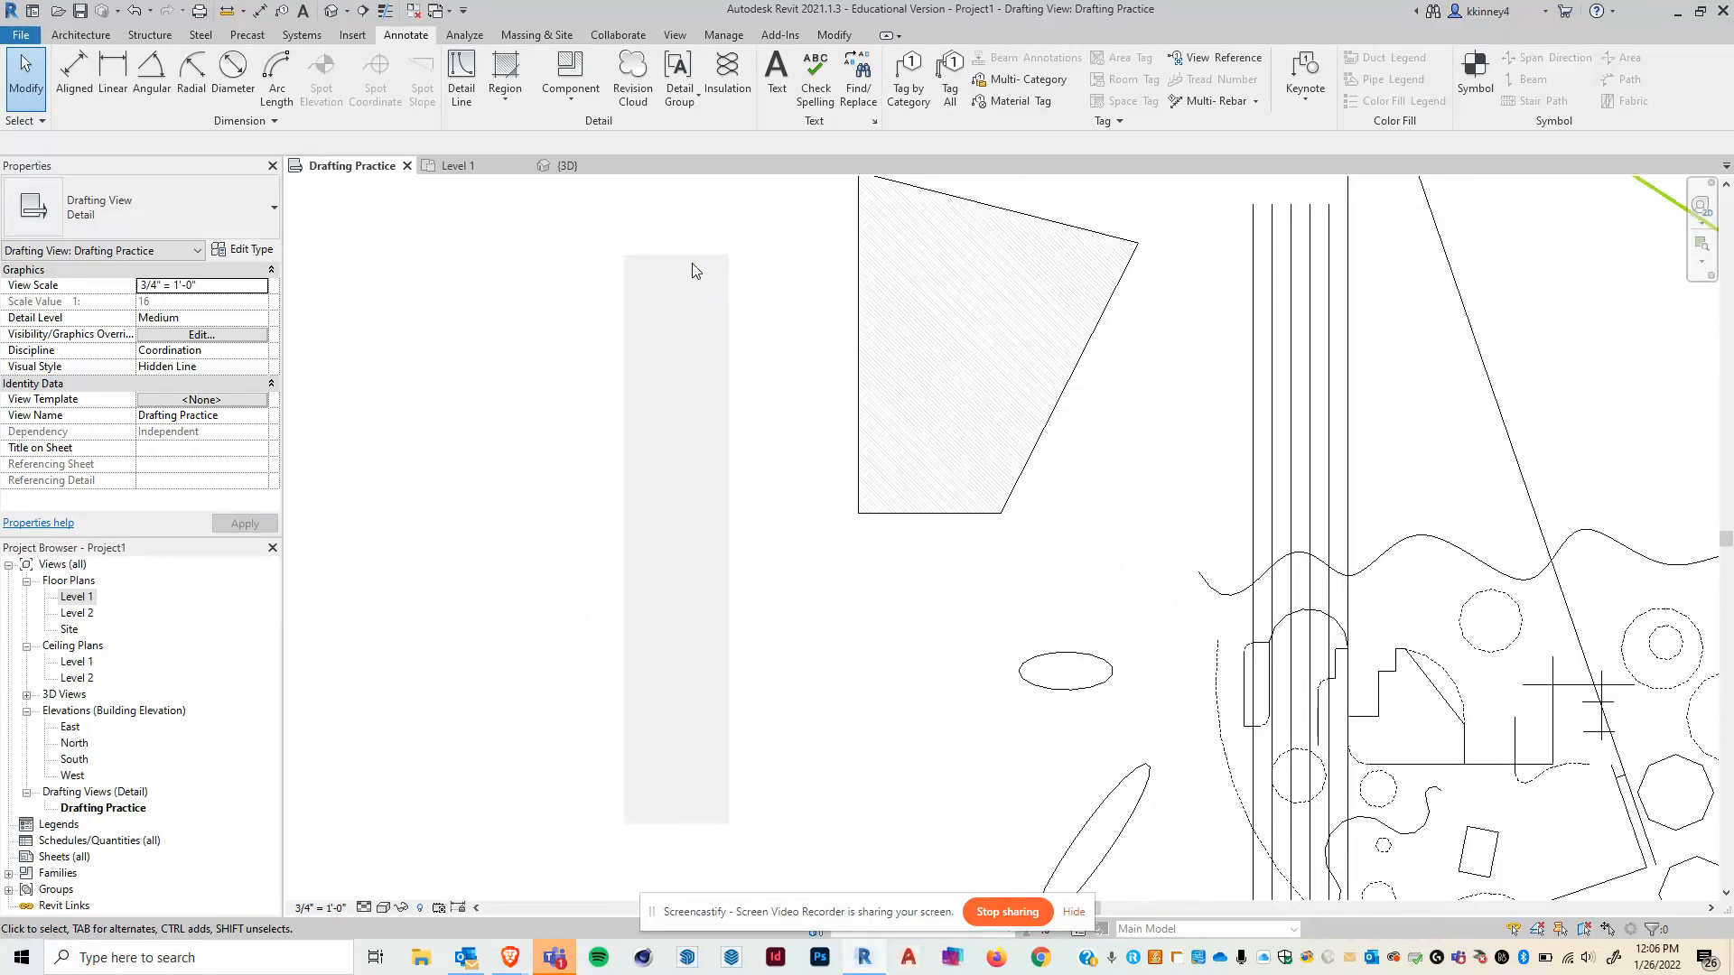
{"action": "left_click", "coordinate": [459, 63]}
{"action": "left_click", "coordinate": [729, 255]}
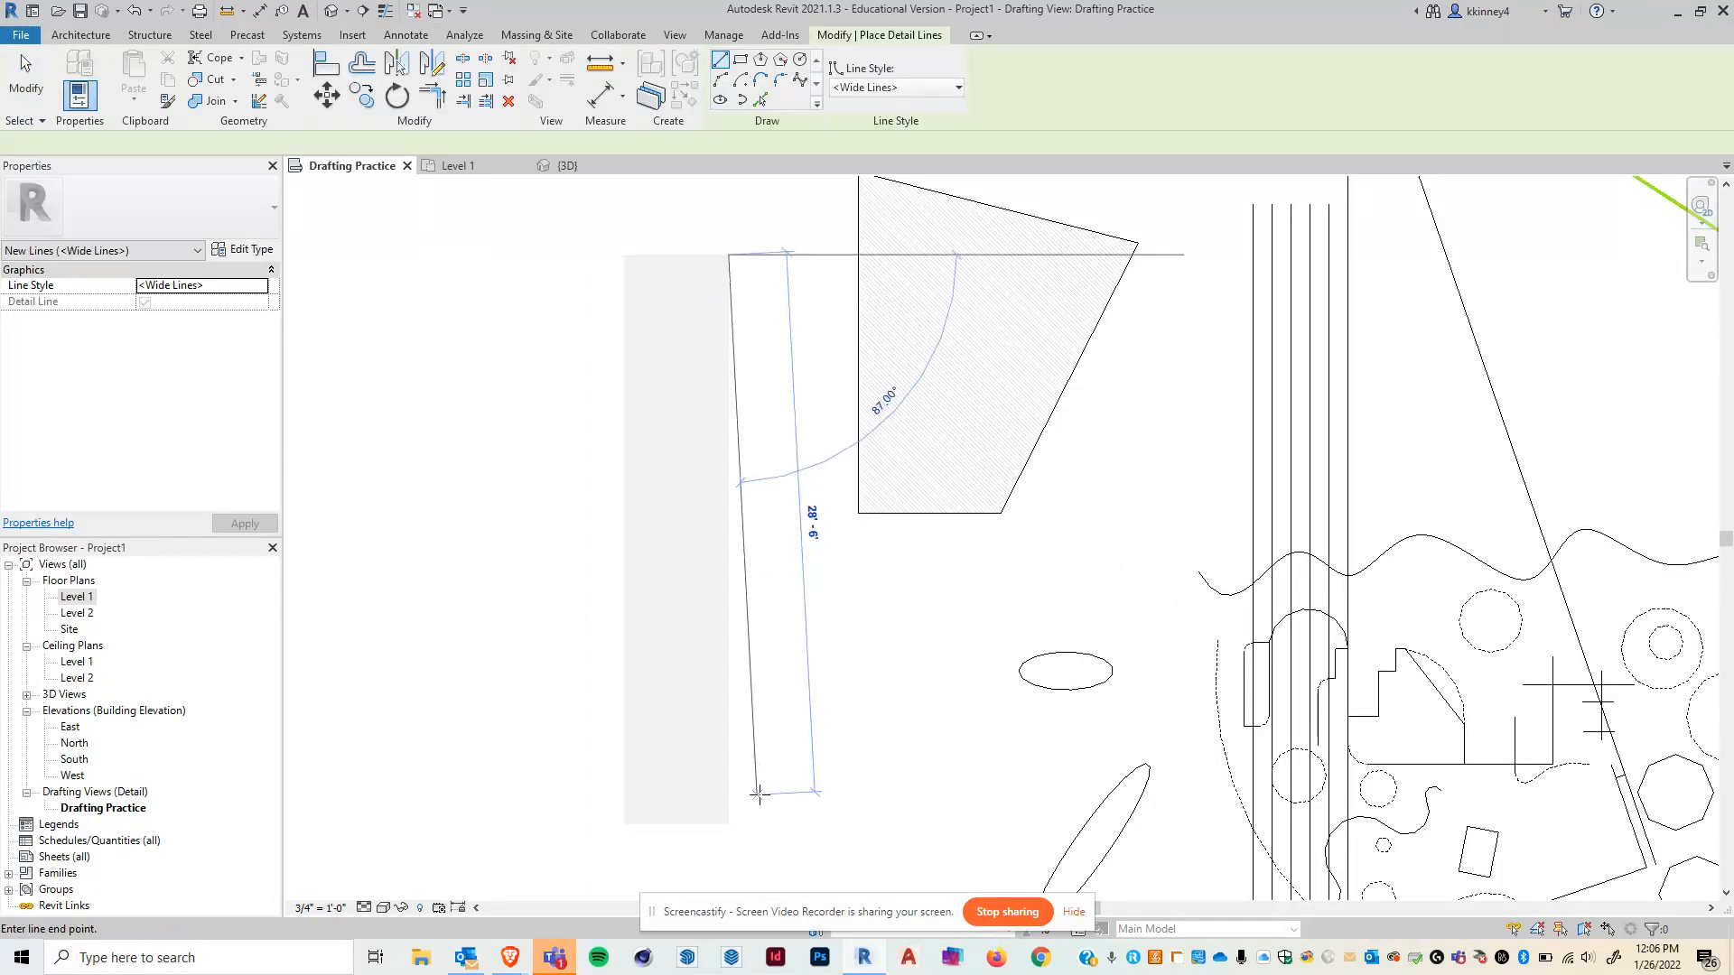
{"action": "key", "text": "Escape"}
{"action": "key", "text": "Escape"}
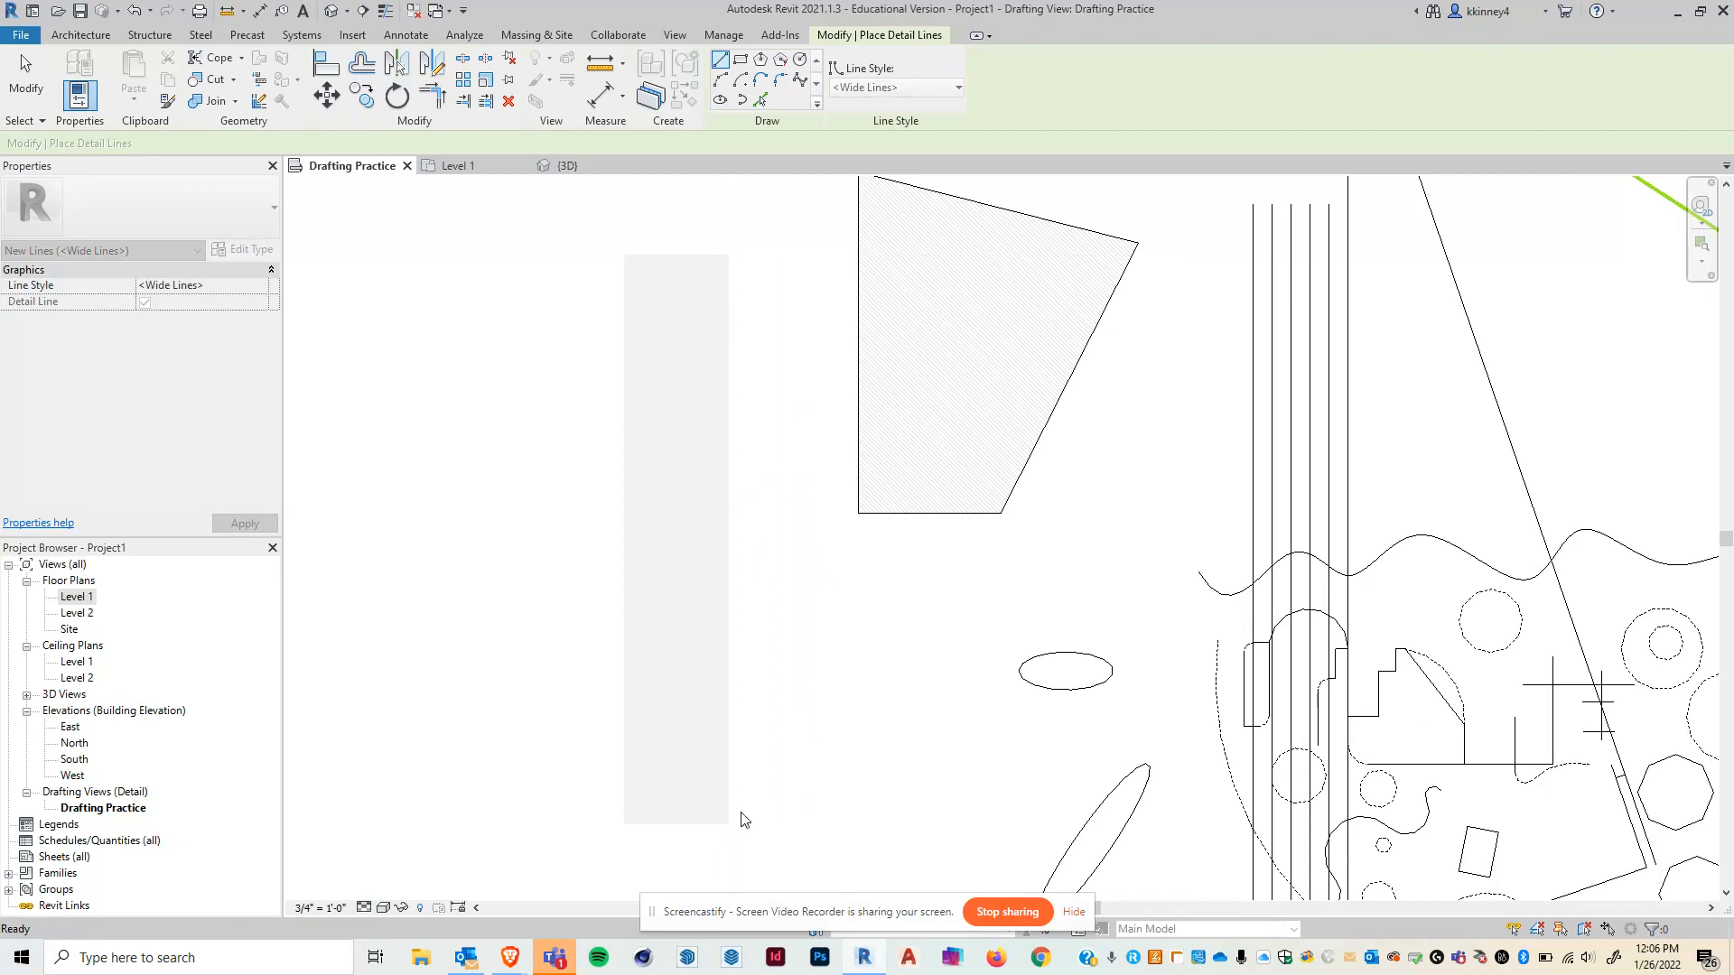
- Select the slanted filled region and open its list of filled region types
{"action": "scroll", "coordinate": [697, 412], "scroll_direction": "up", "scroll_amount": 2}
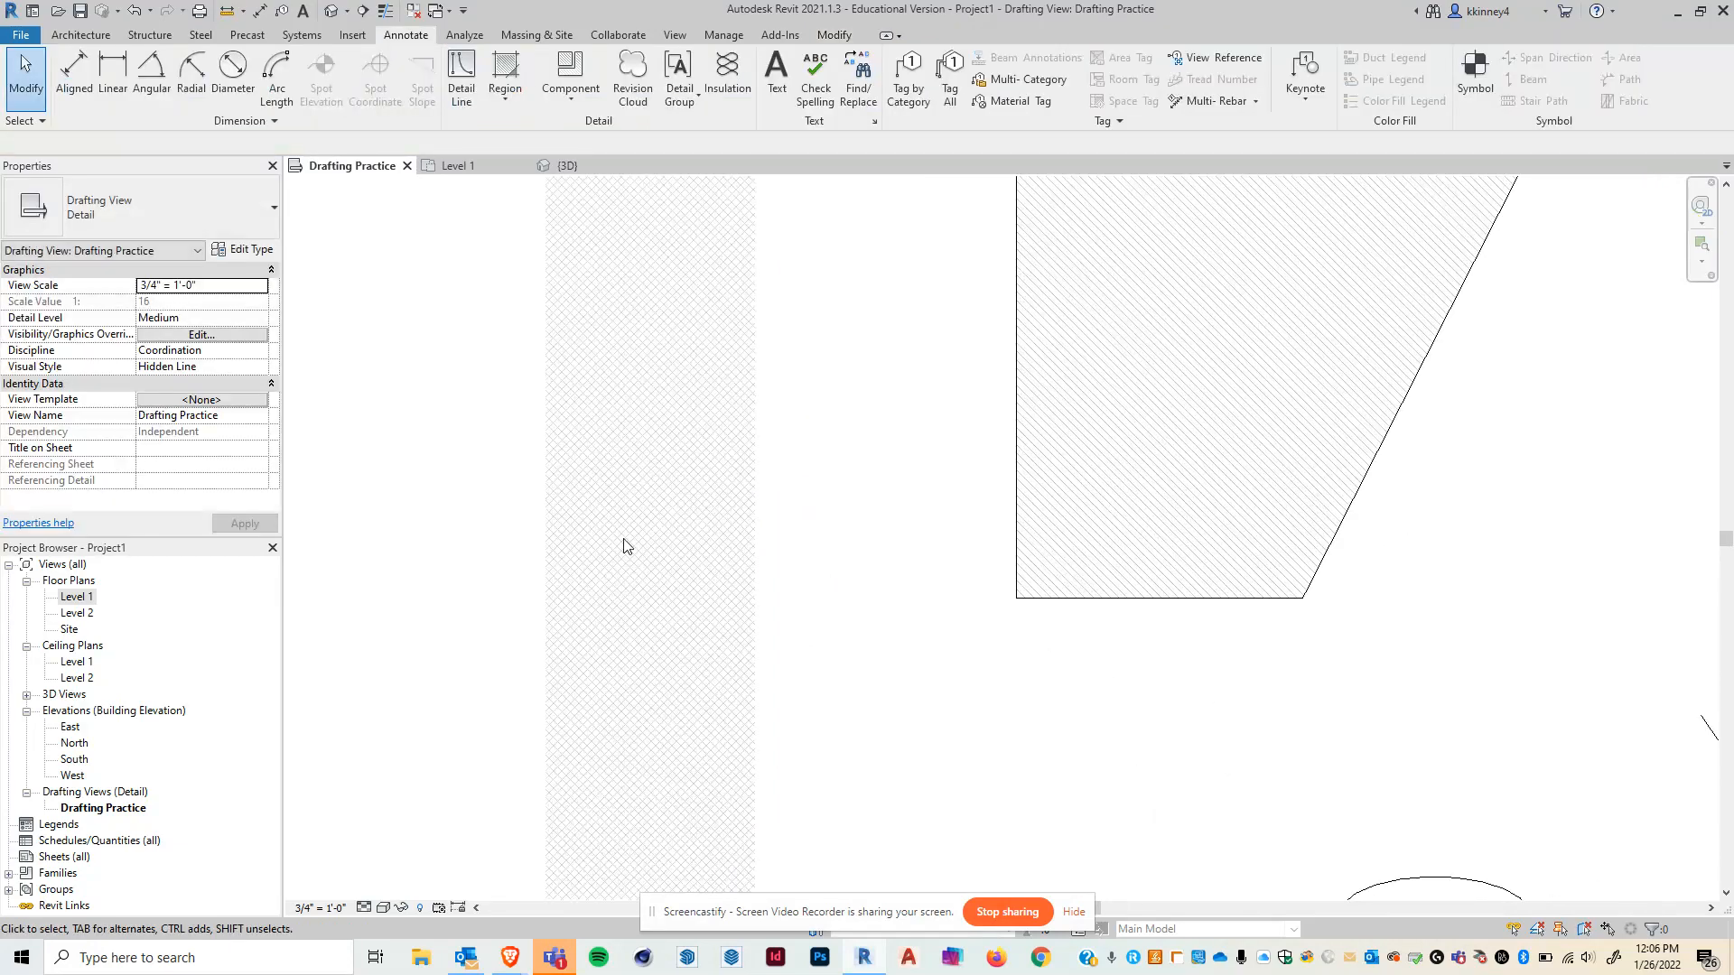
{"action": "scroll", "coordinate": [671, 451], "scroll_direction": "down", "scroll_amount": 3}
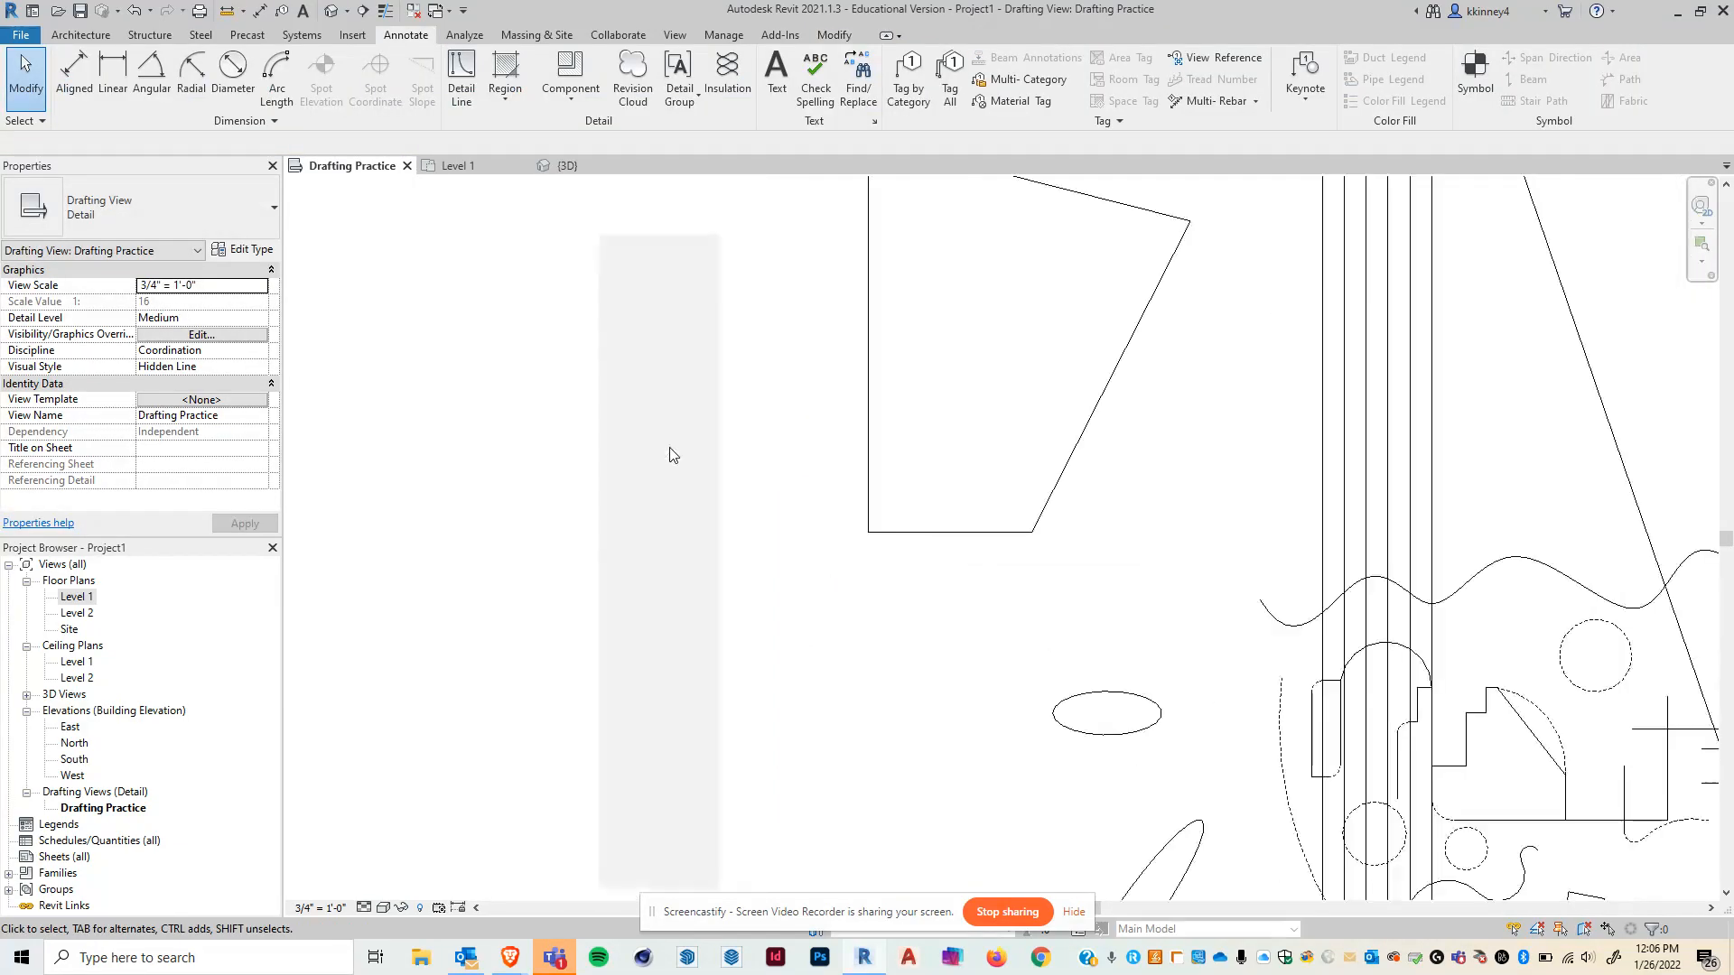
{"action": "middle_click_drag", "start_coordinate": [1204, 453], "coordinate": [1124, 548]}
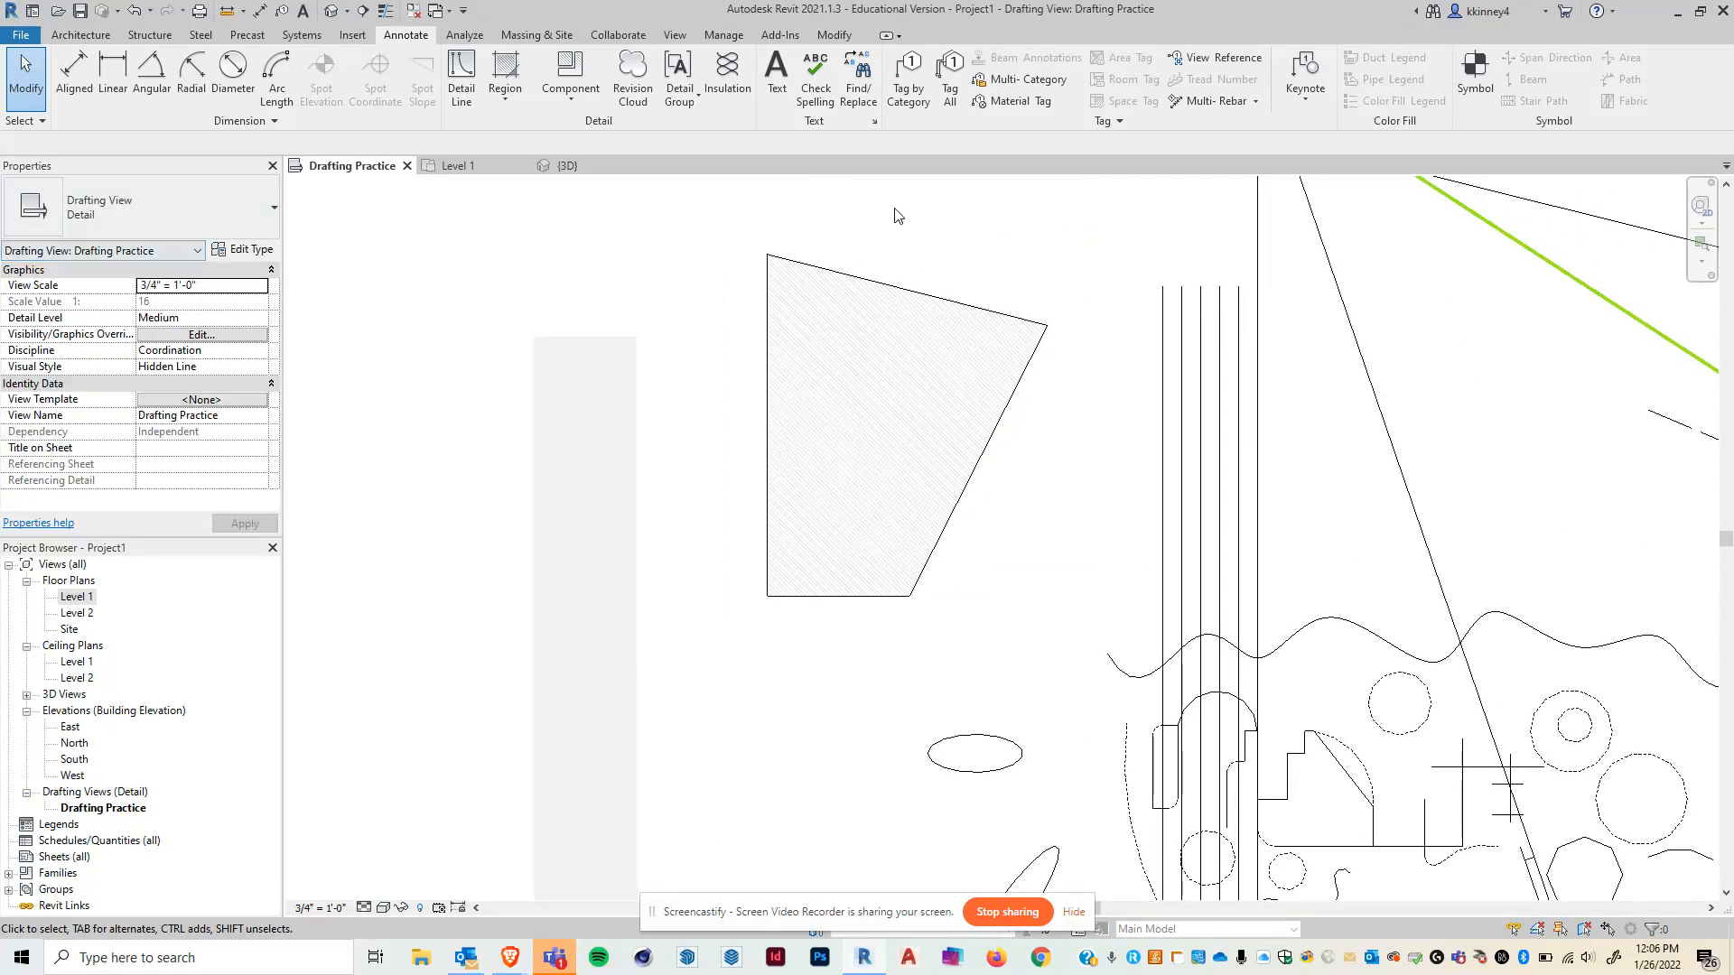
{"action": "left_click", "coordinate": [871, 280]}
{"action": "left_click", "coordinate": [140, 207]}
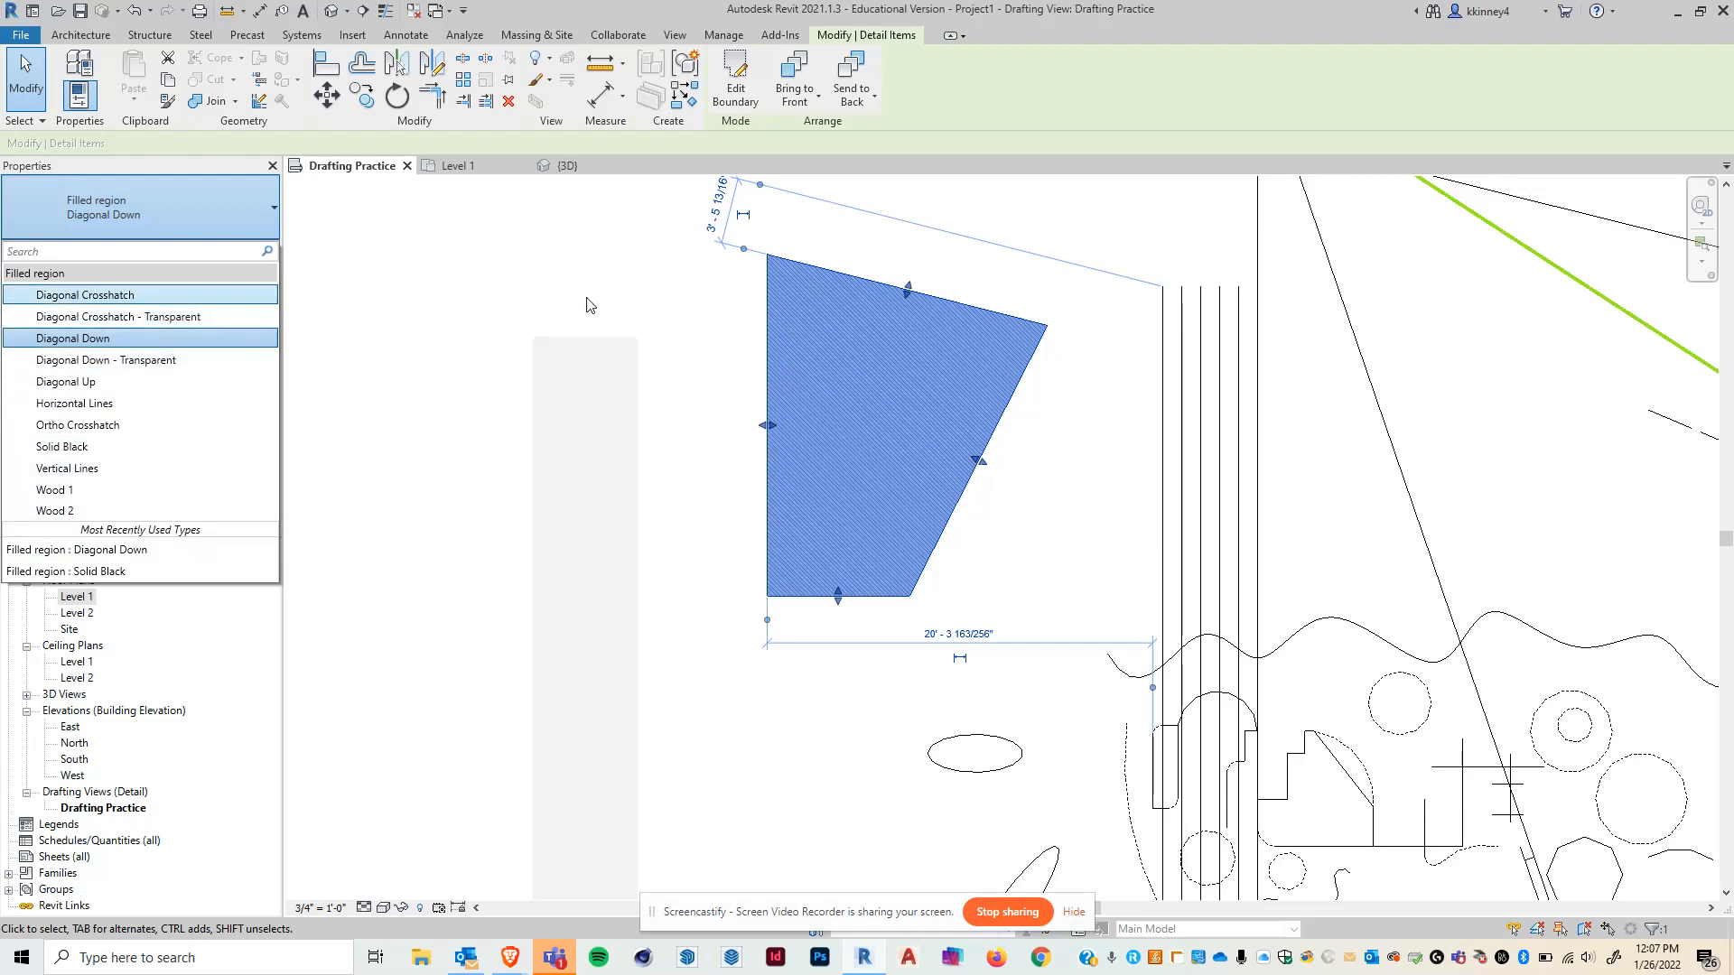
{"action": "left_click", "coordinate": [365, 580]}
{"action": "scroll", "coordinate": [603, 275], "scroll_direction": "down", "scroll_amount": 2}
{"action": "middle_click_drag", "start_coordinate": [1391, 553], "coordinate": [1290, 562]}
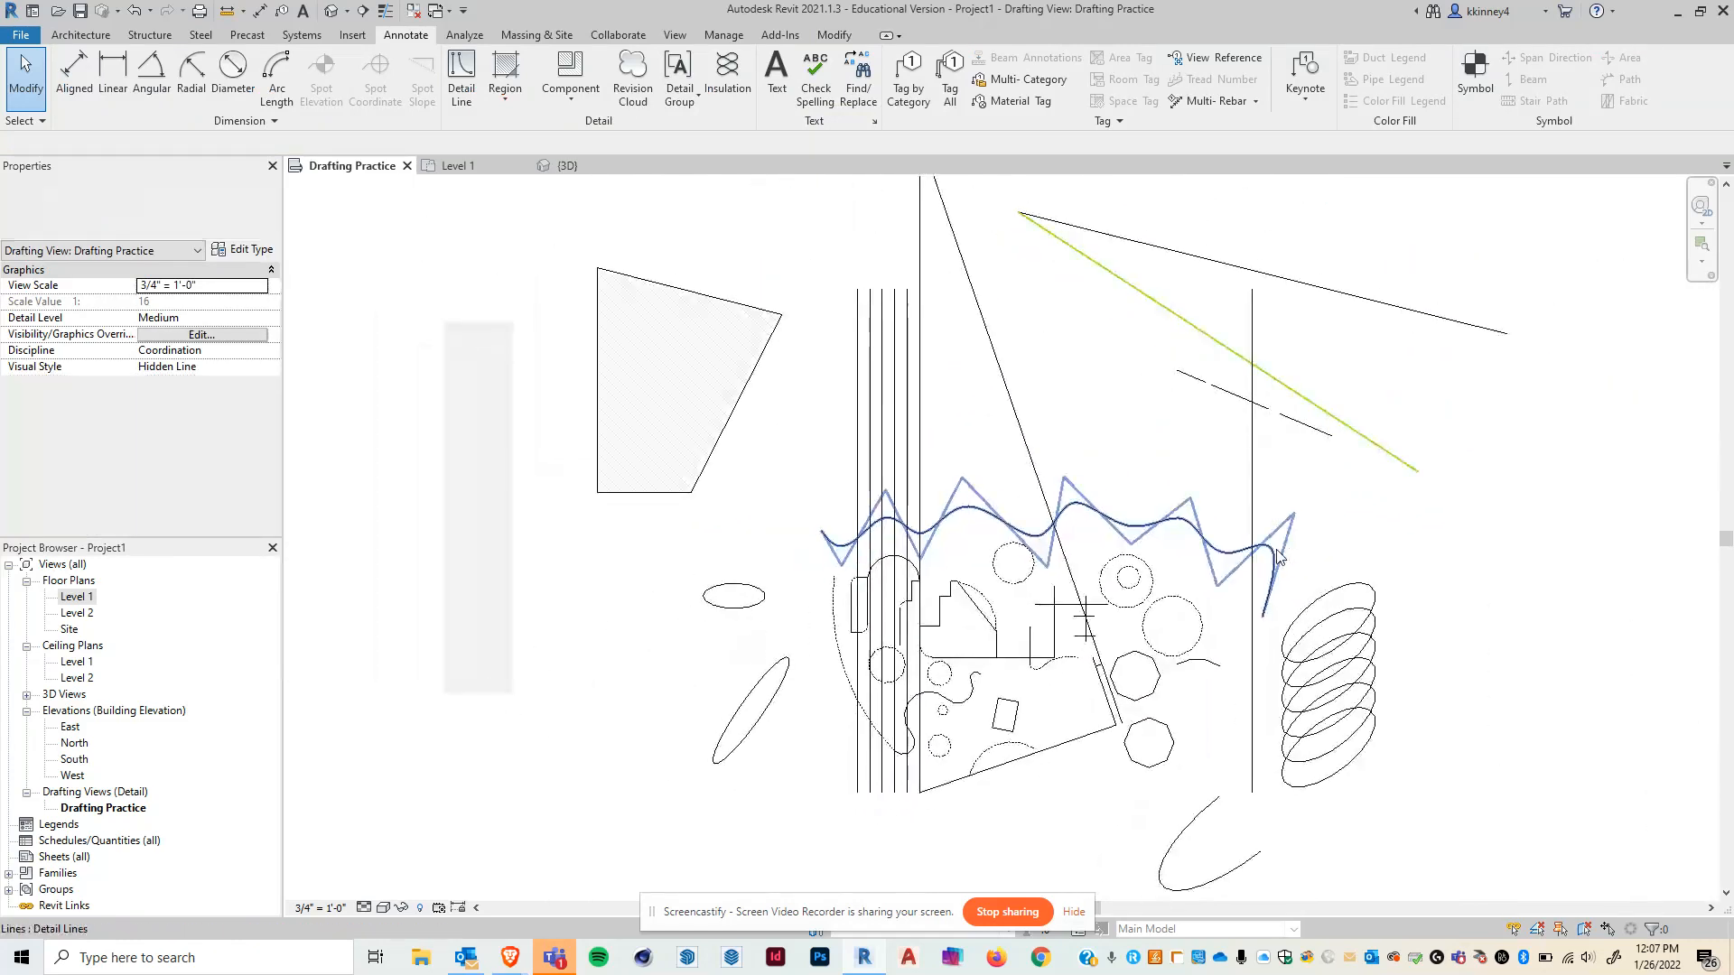